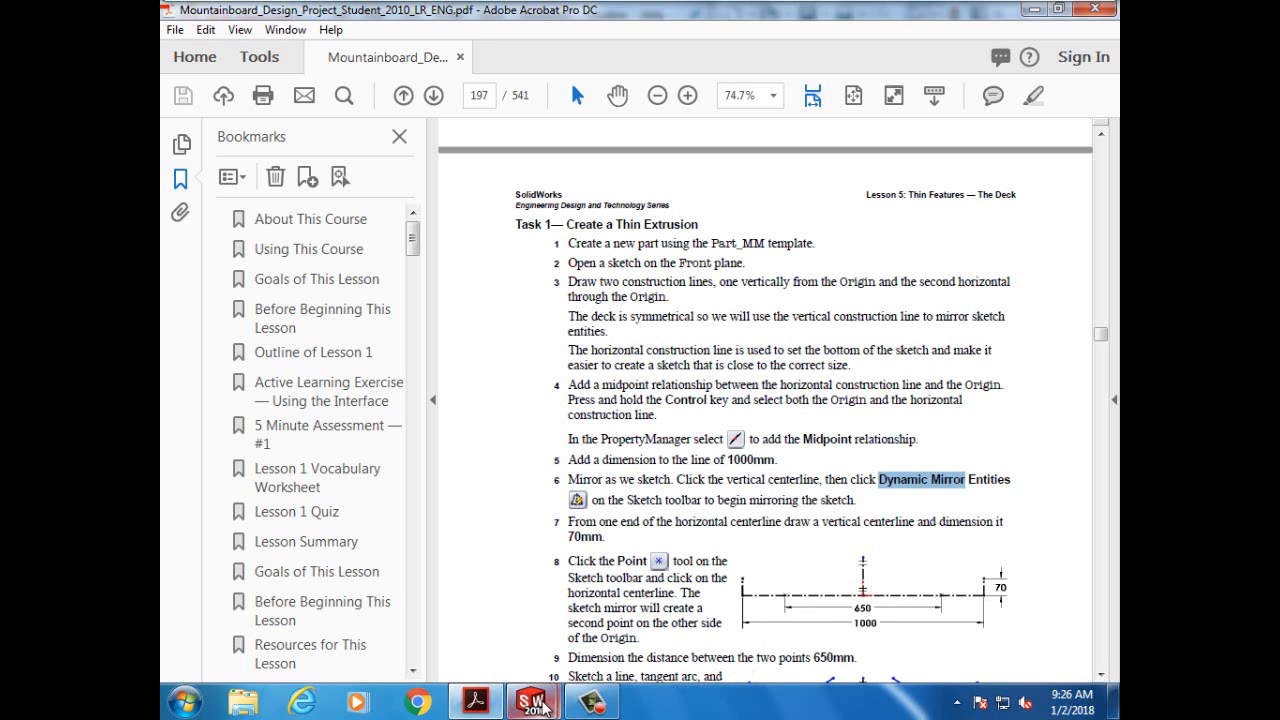
# Step: Switch to the empty Part2 document in SOLIDWORKS and open a sketch on the Front Plane
pyautogui.moveTo(531, 700)
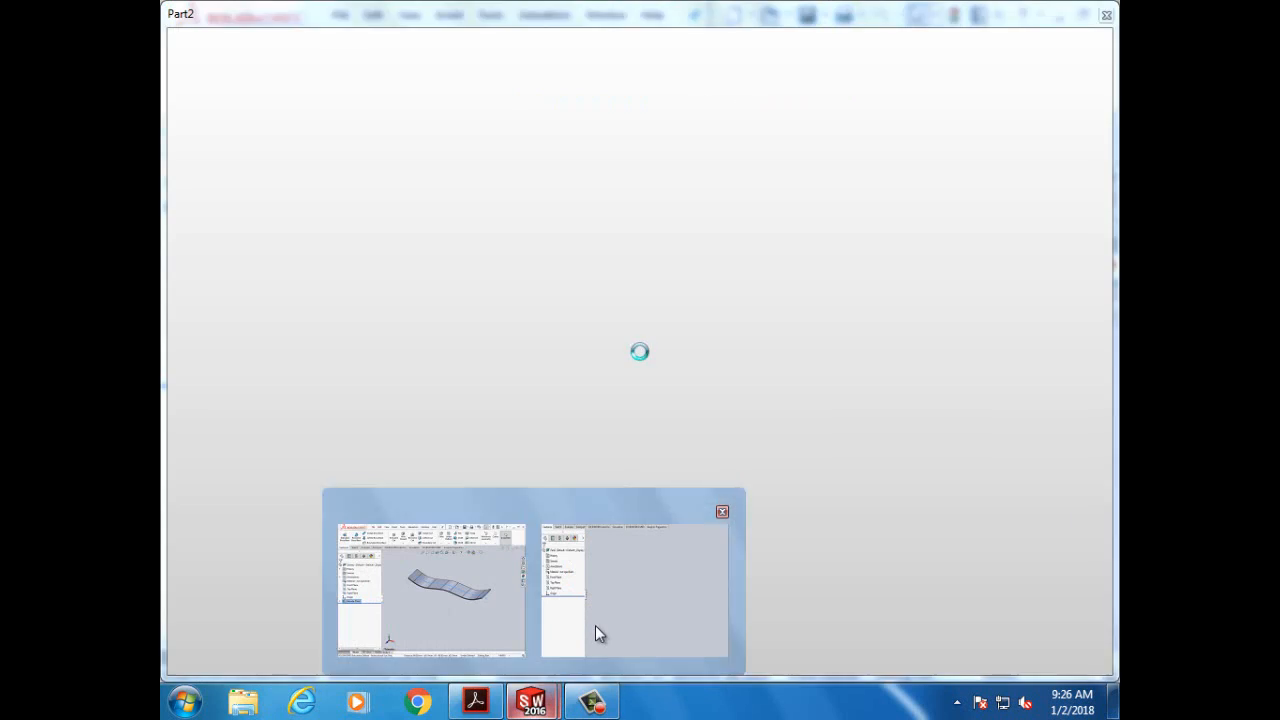
pyautogui.click(595, 633)
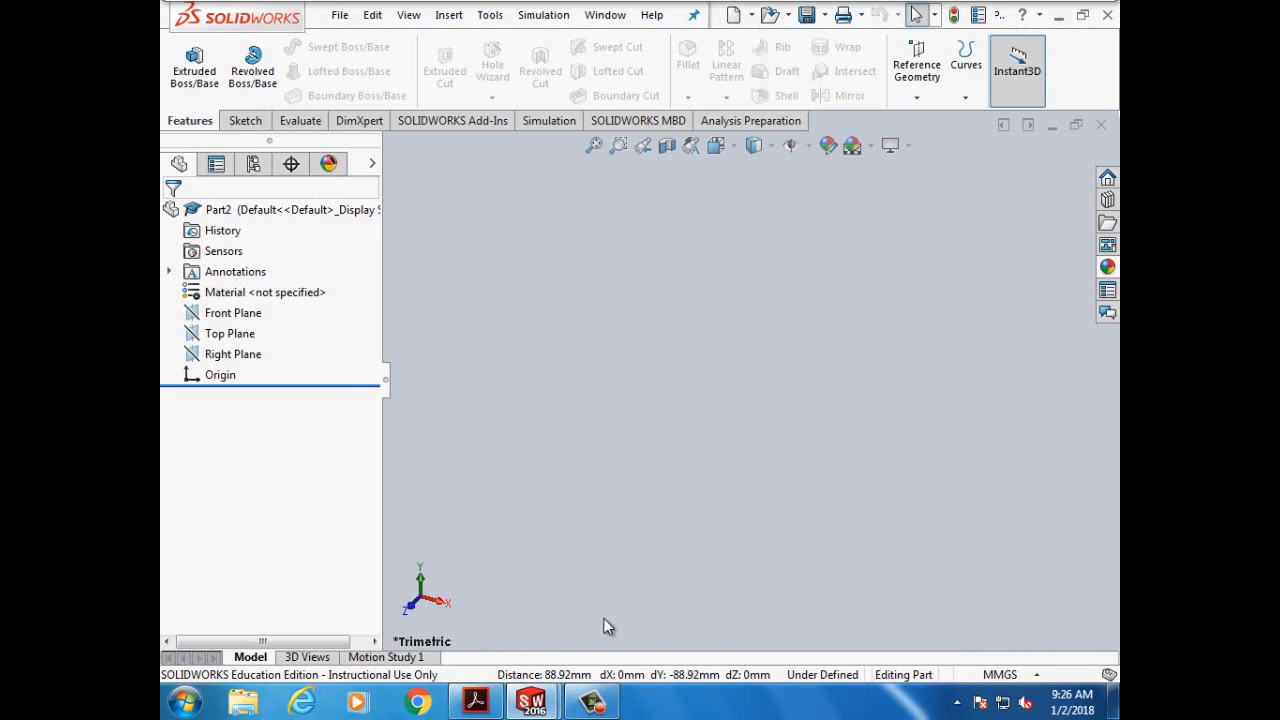
pyautogui.click(232, 314)
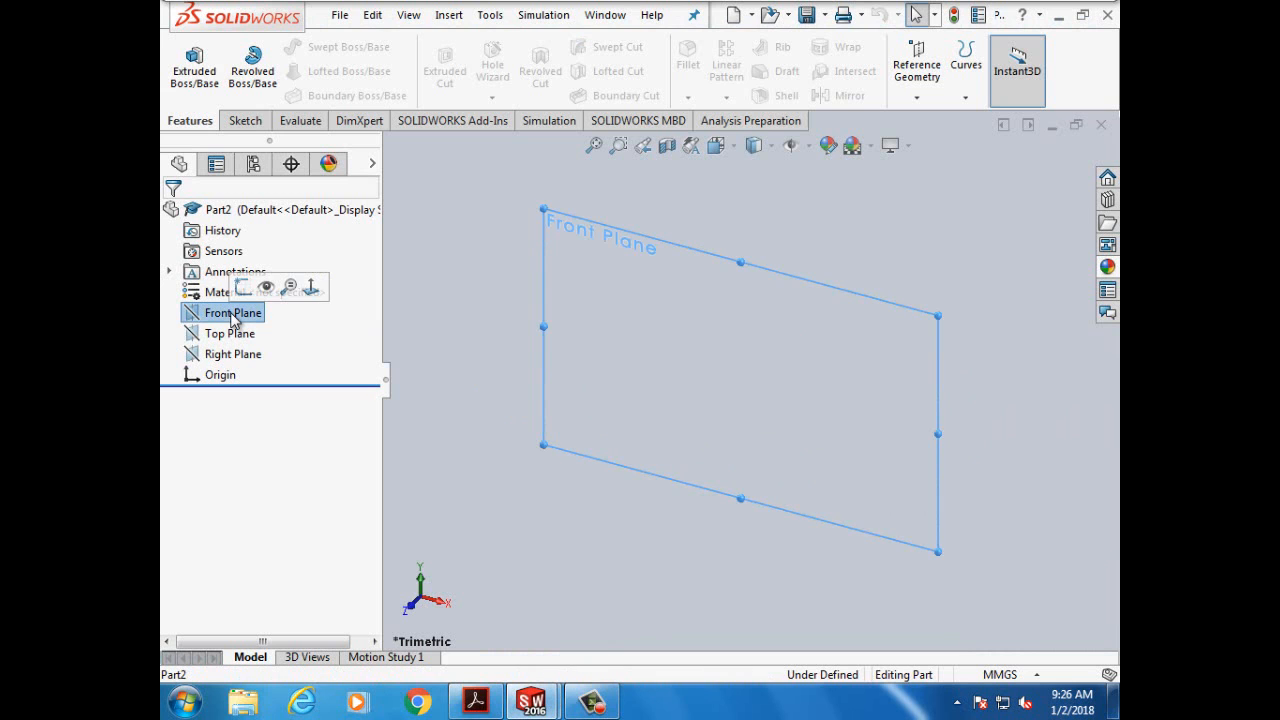
pyautogui.click(245, 120)
pyautogui.click(186, 62)
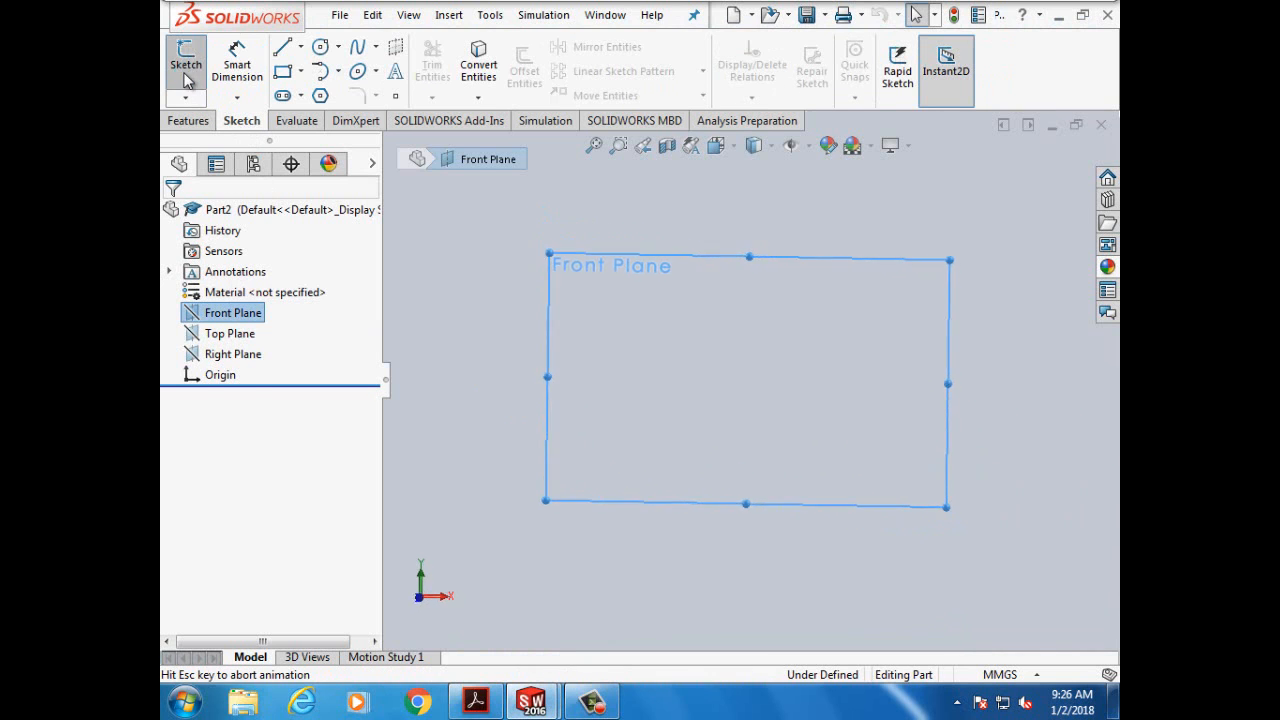
# Step: Draw a vertical construction line upward from the origin
pyautogui.click(301, 50)
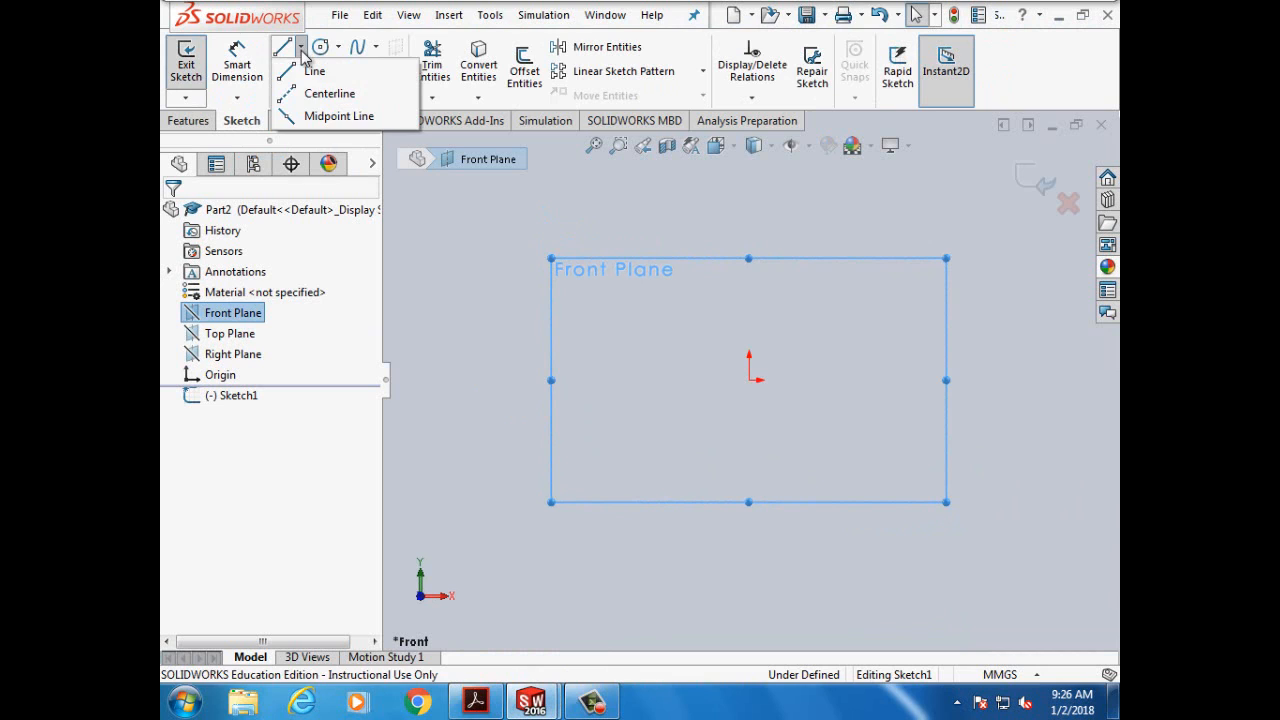
pyautogui.click(291, 97)
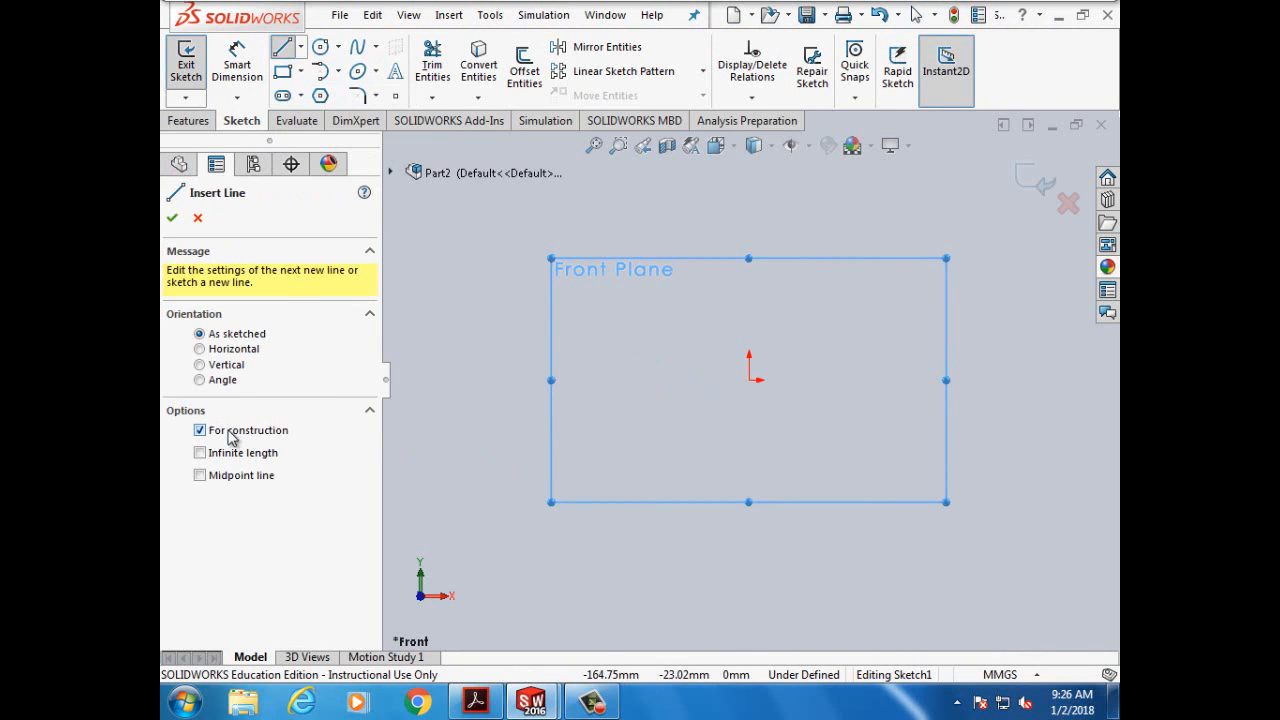
pyautogui.click(749, 379)
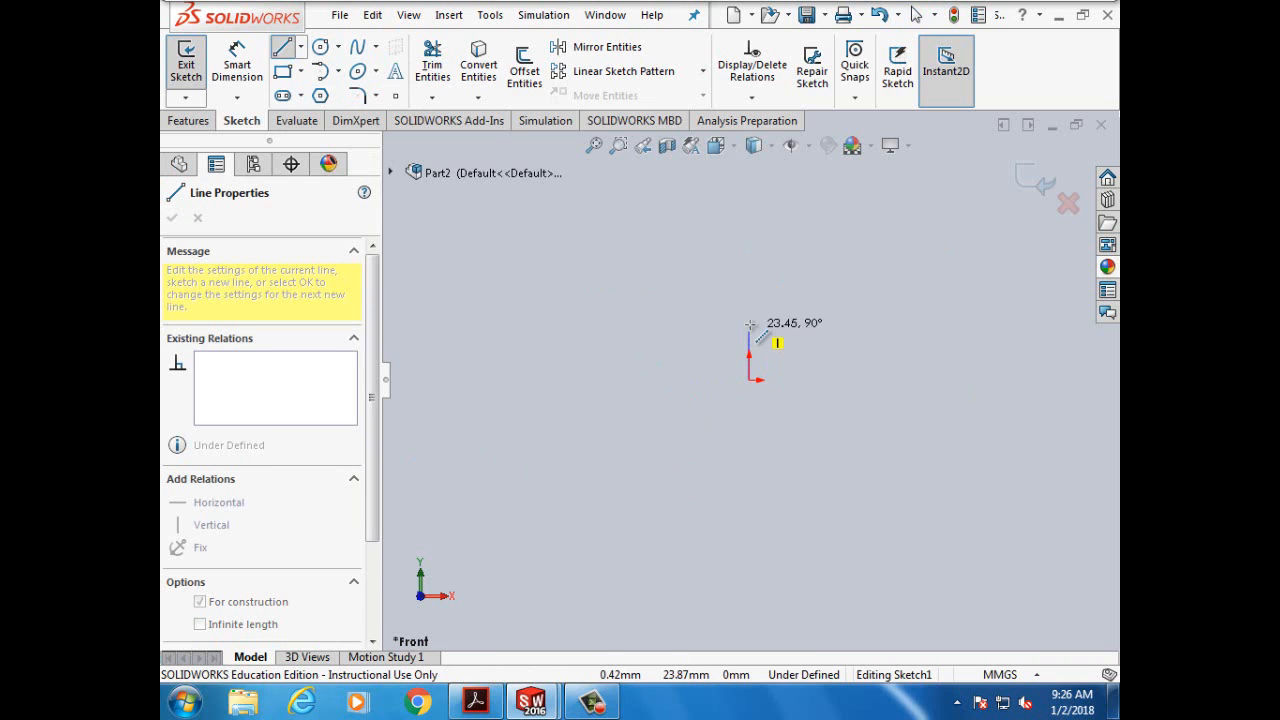
pyautogui.click(749, 302)
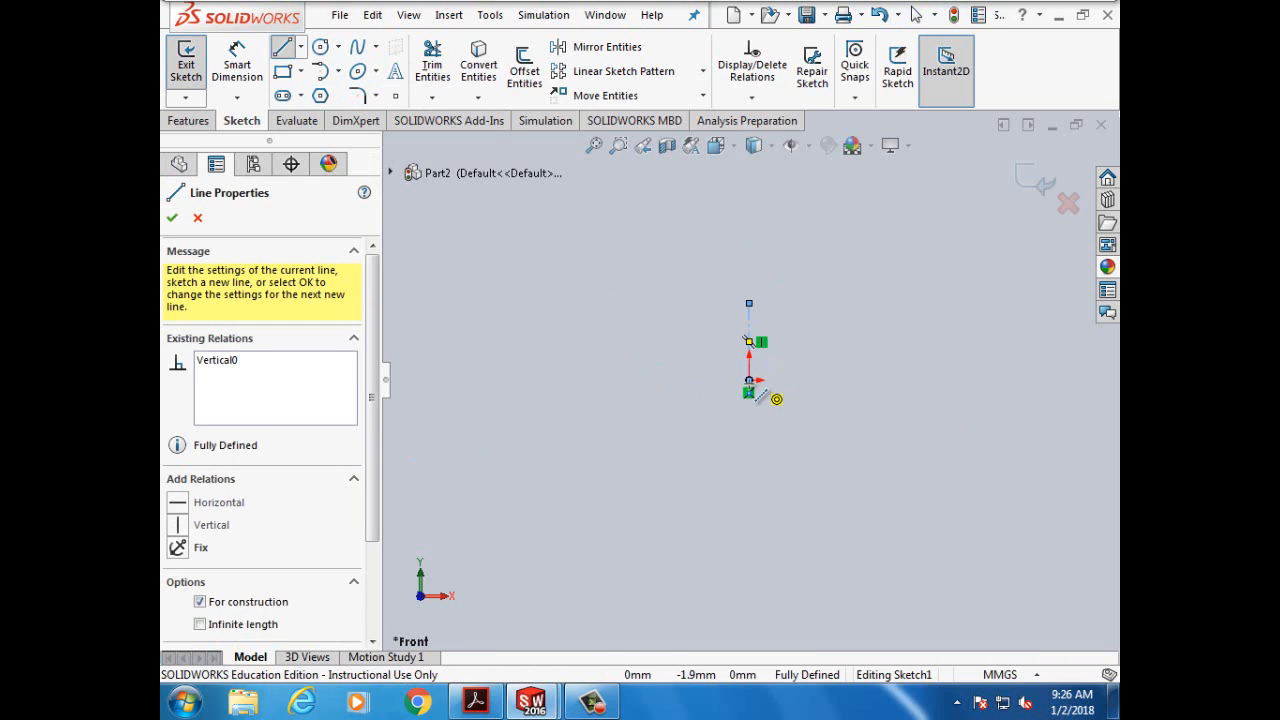
# Step: Draw a horizontal construction line about 82 mm rightward from the origin, ending in an upward vertical construction line about 12 mm long
pyautogui.click(749, 380)
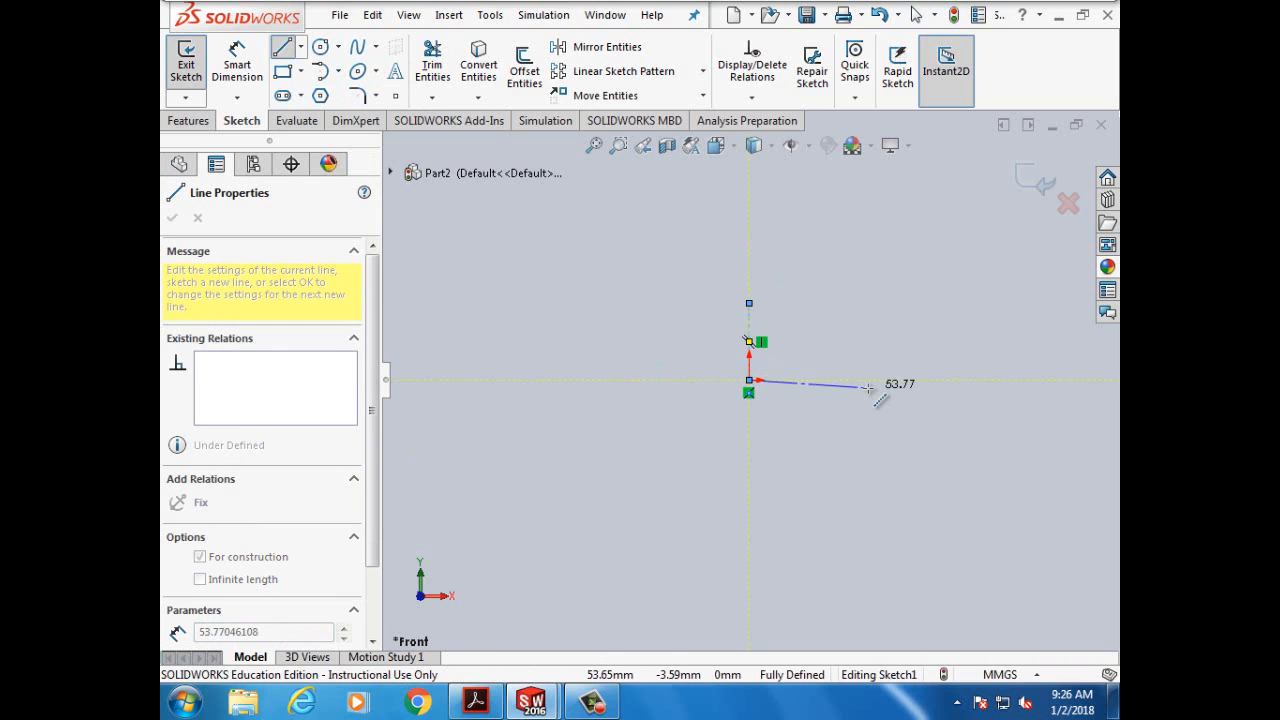
pyautogui.click(932, 380)
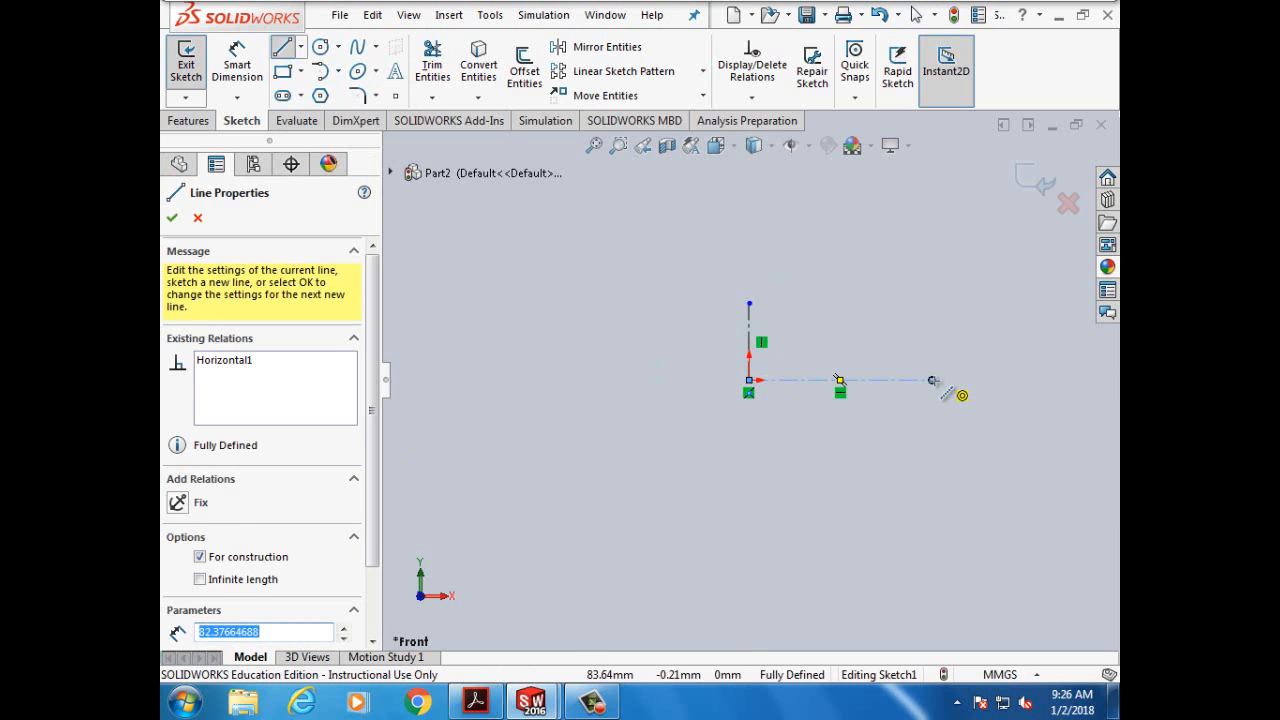
pyautogui.click(931, 354)
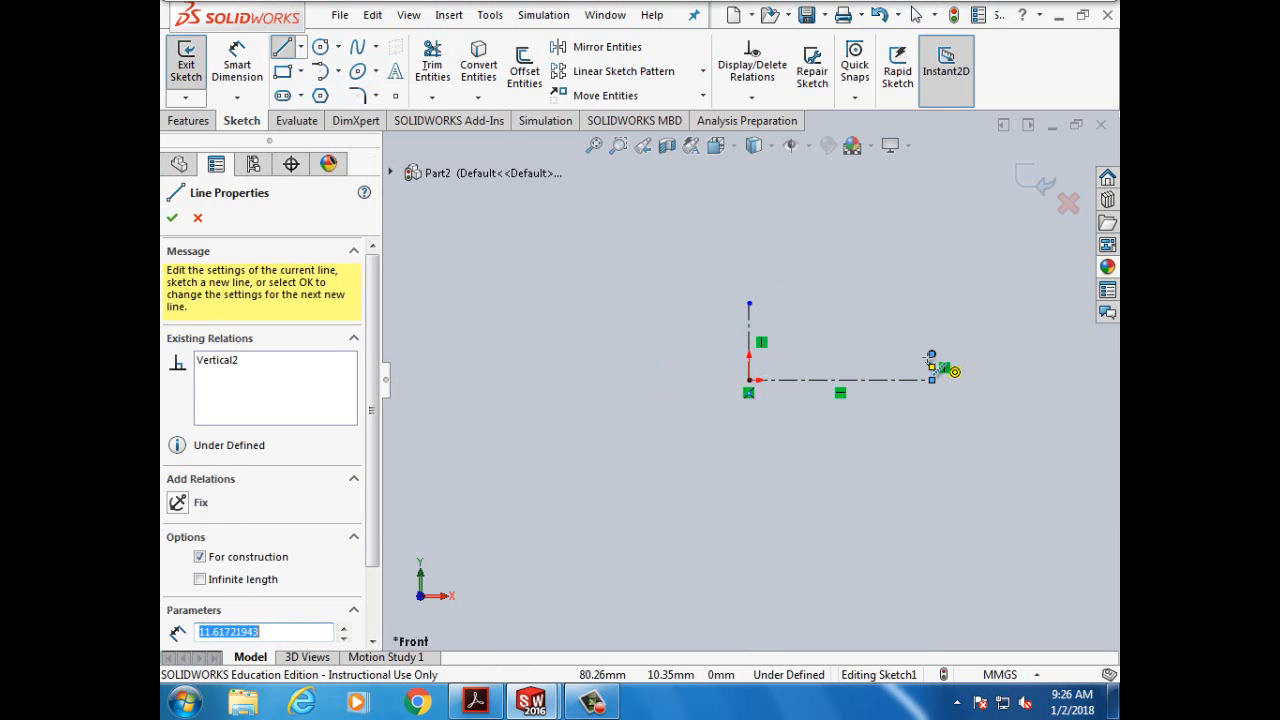
pyautogui.click(173, 218)
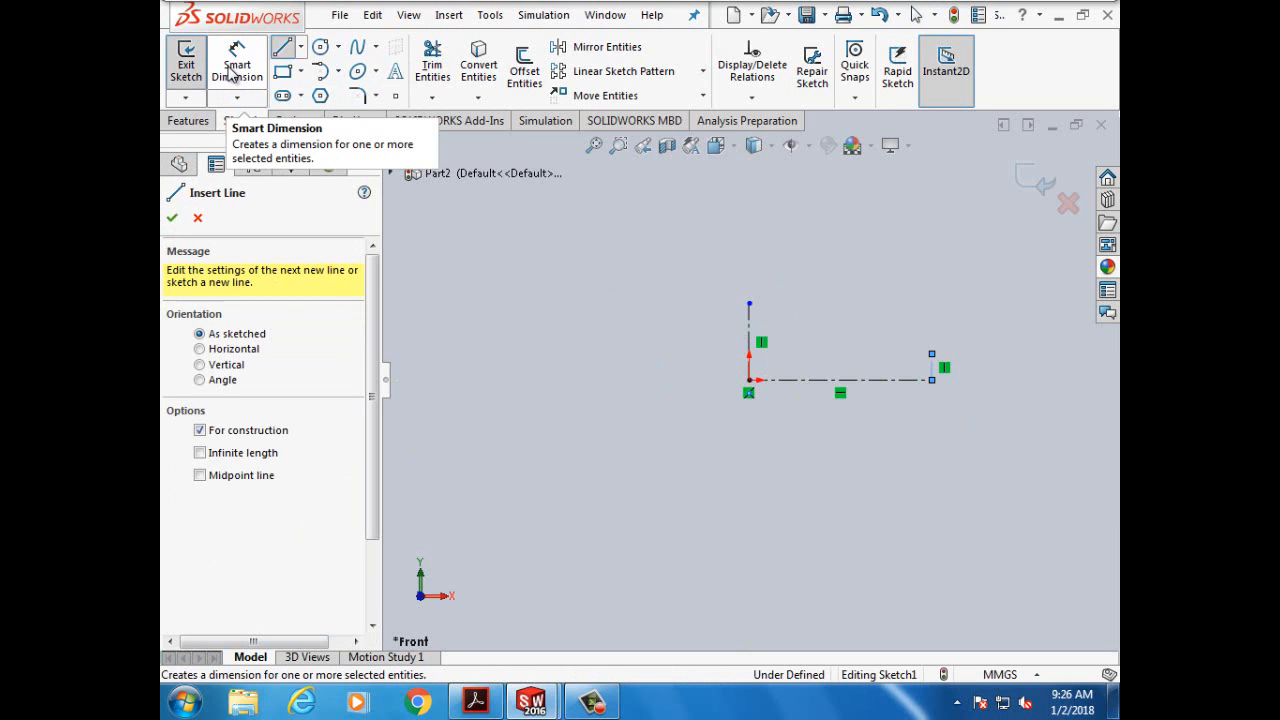
# Step: Dimension the horizontal construction line to 500 mm, placing the dimension below it
pyautogui.click(230, 75)
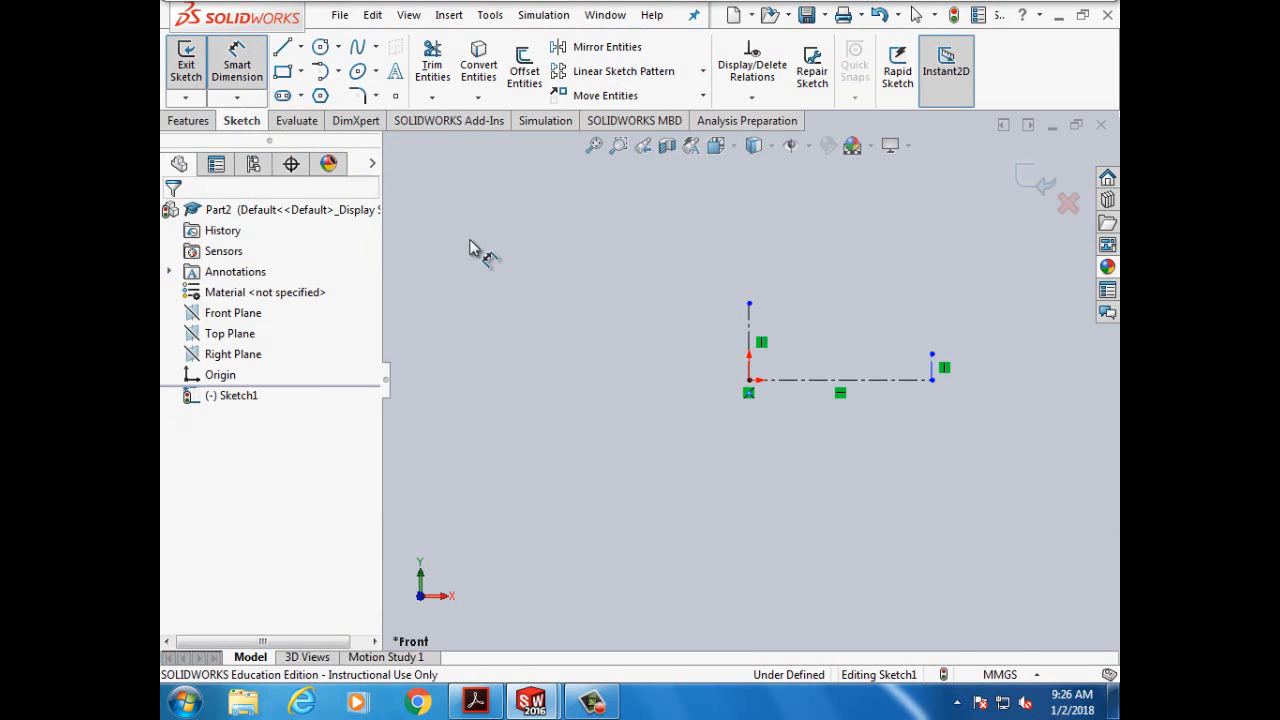
pyautogui.click(806, 380)
pyautogui.click(806, 428)
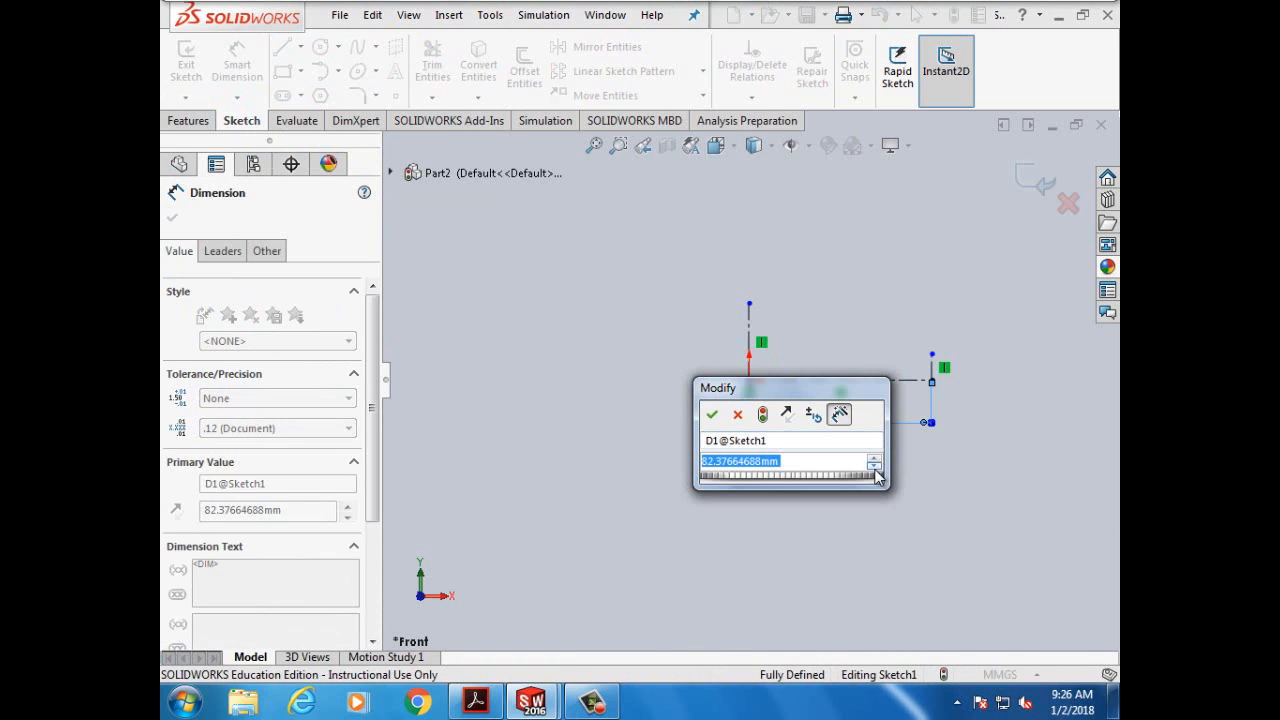
pyautogui.write('500mm')
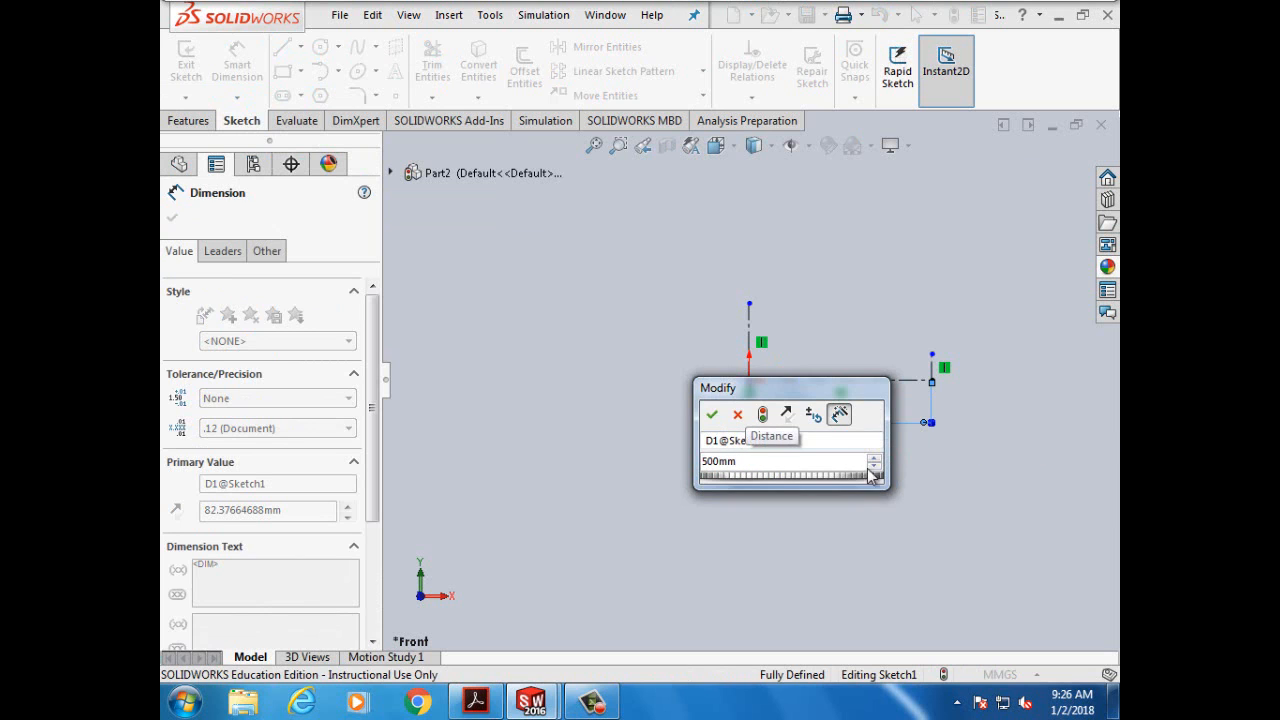
pyautogui.click(712, 416)
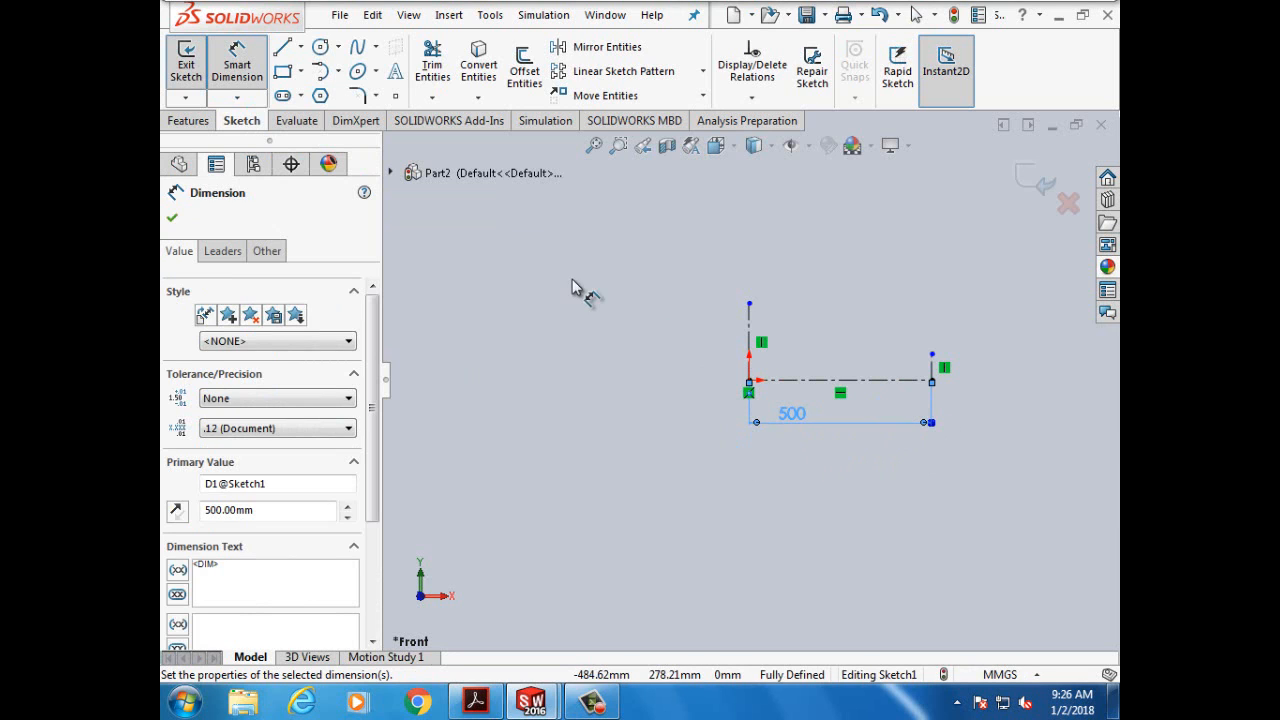
# Step: Open the document's unit settings, switch the unit system to IPS and back to MMGS, and accept
pyautogui.click(490, 15)
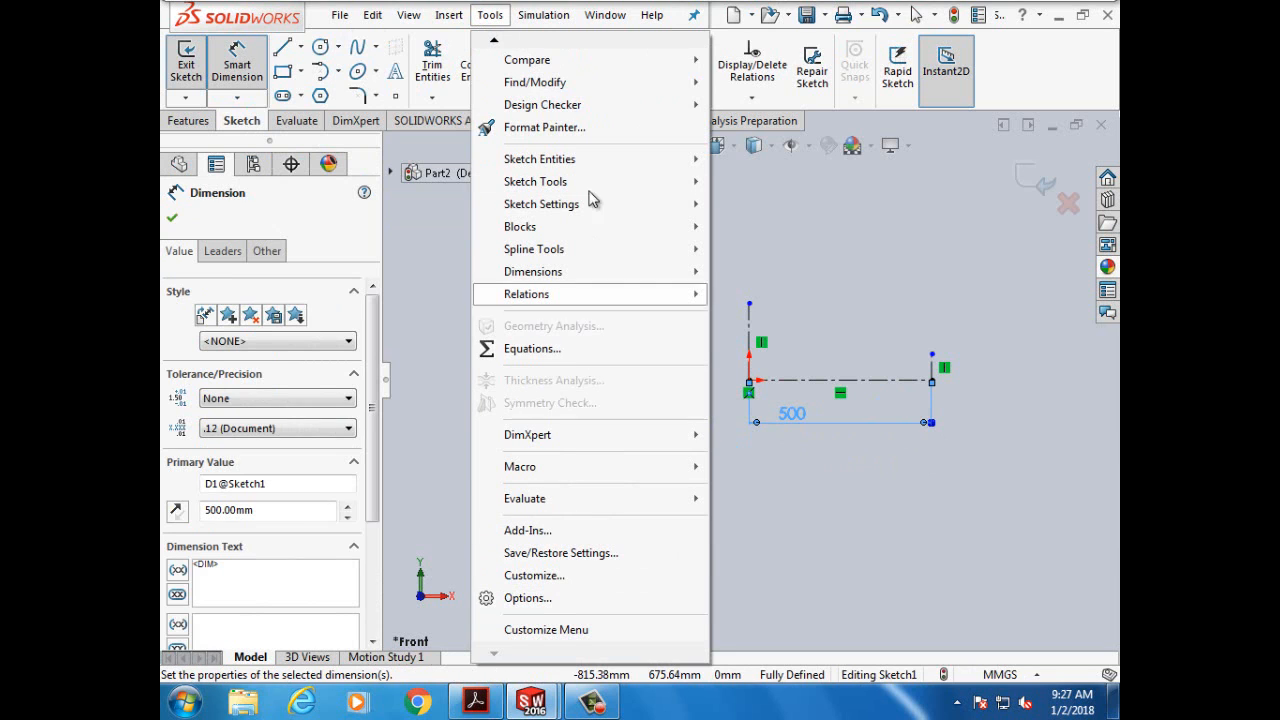
pyautogui.click(524, 600)
pyautogui.click(385, 100)
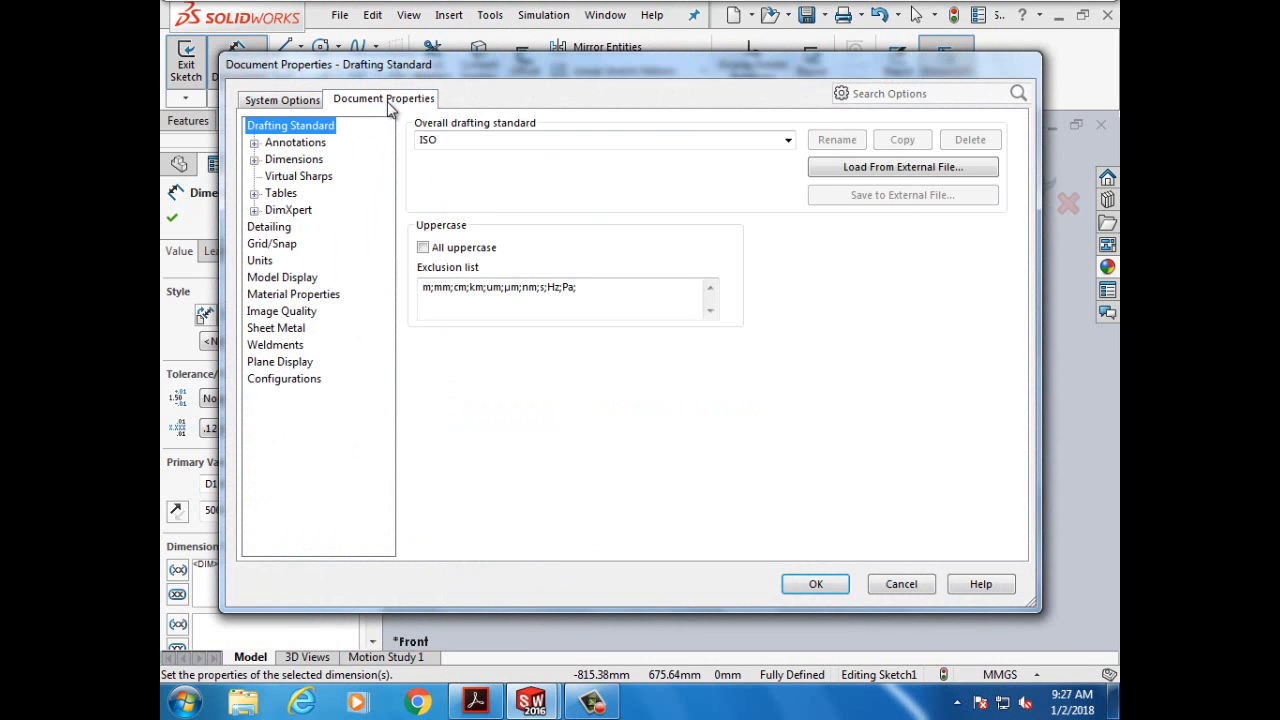
pyautogui.click(260, 261)
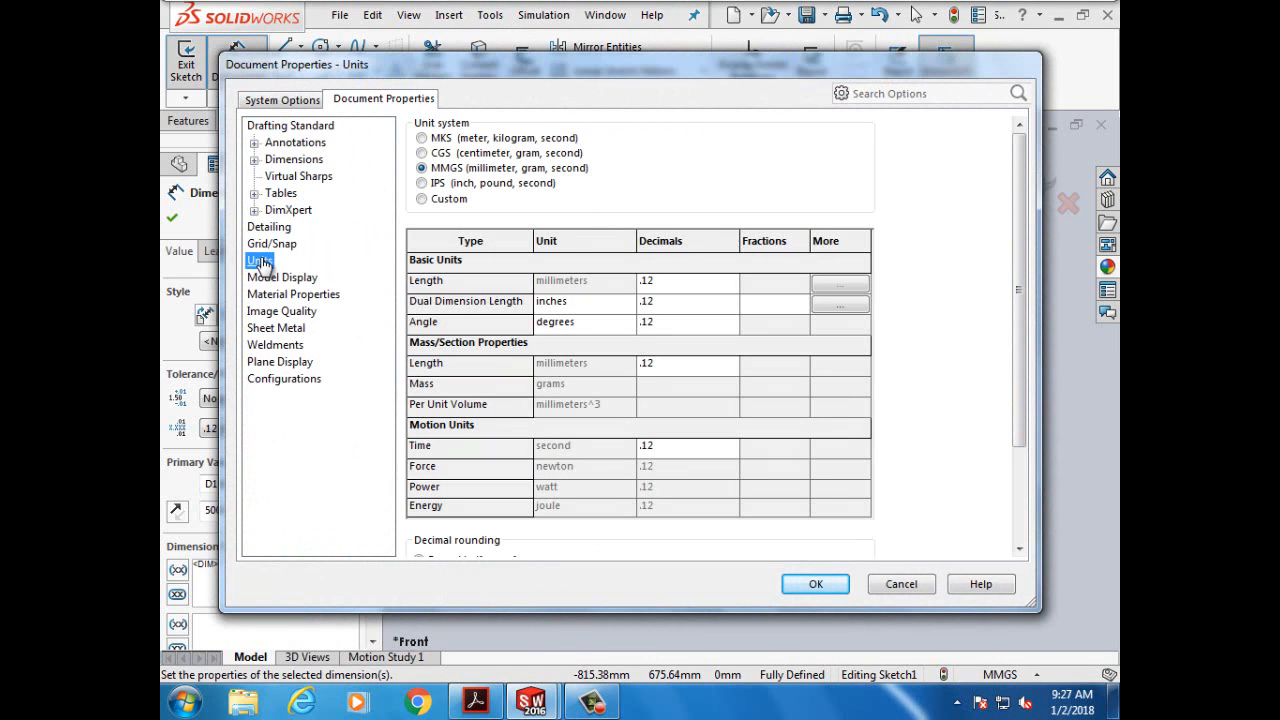
pyautogui.click(422, 184)
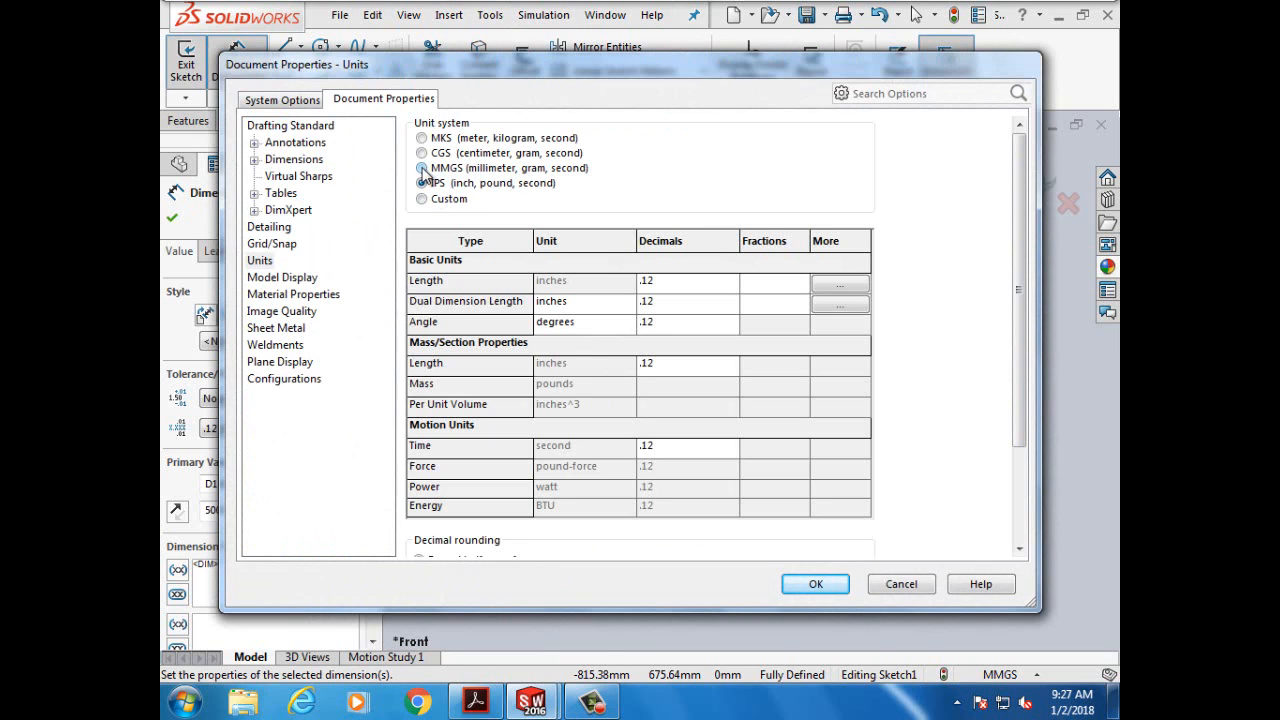
pyautogui.click(422, 168)
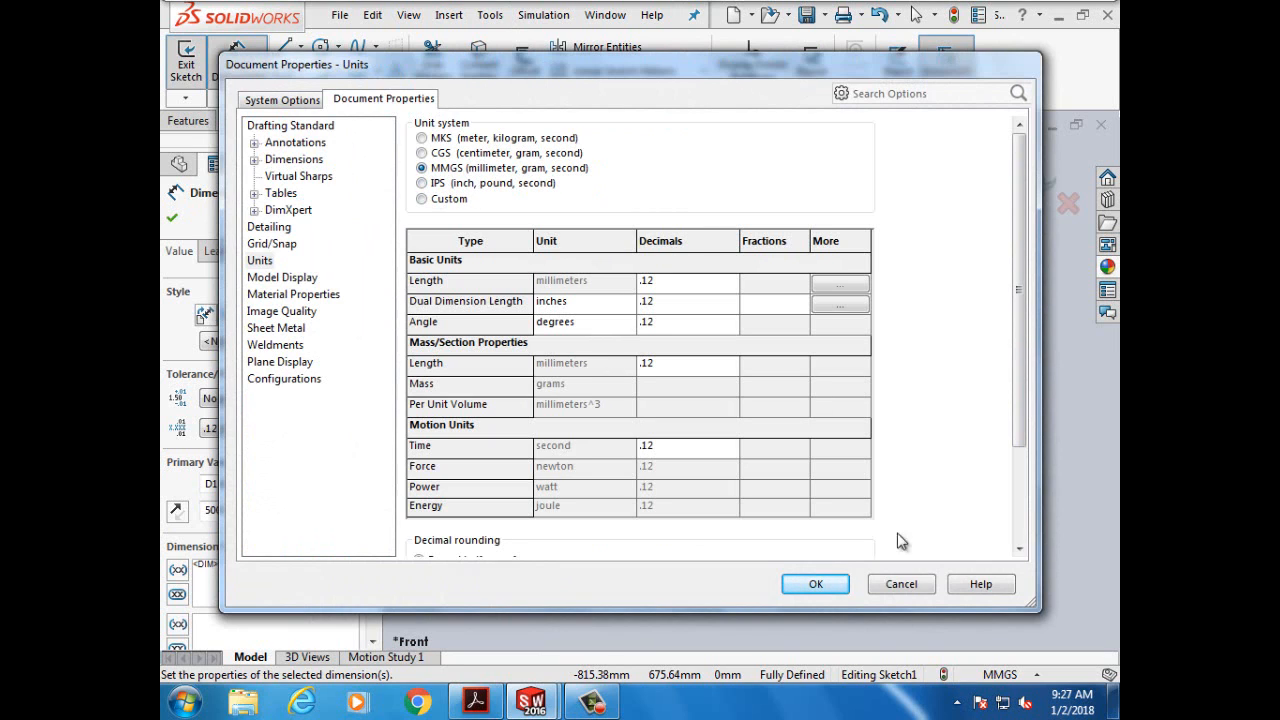
pyautogui.click(817, 585)
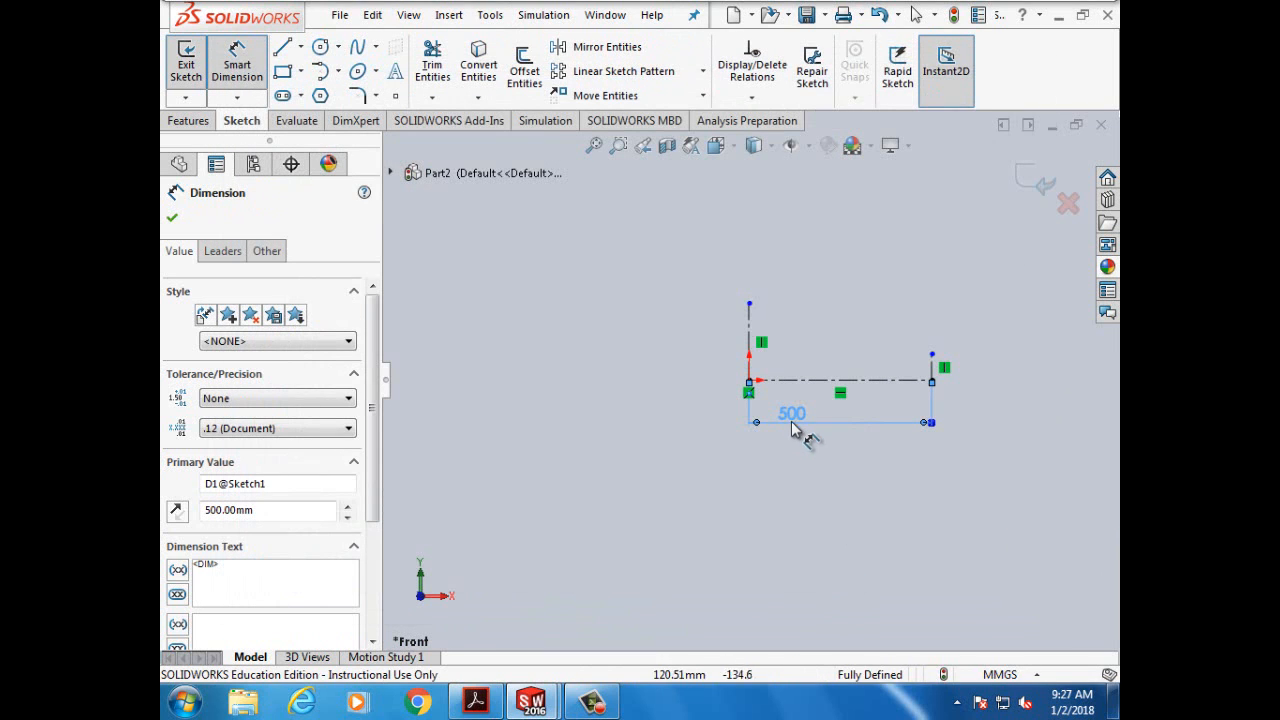
# Step: Dimension the short vertical construction line at the horizontal line's outer end to 70 mm
pyautogui.click(933, 367)
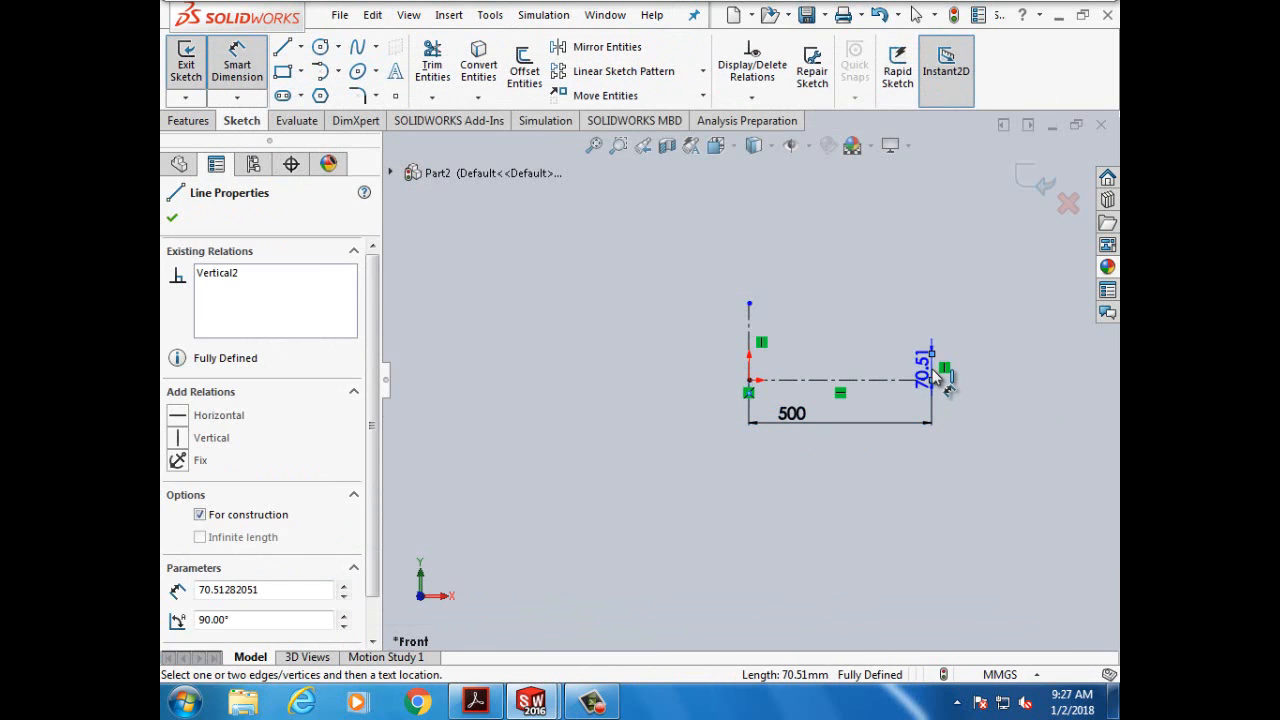
pyautogui.click(1032, 425)
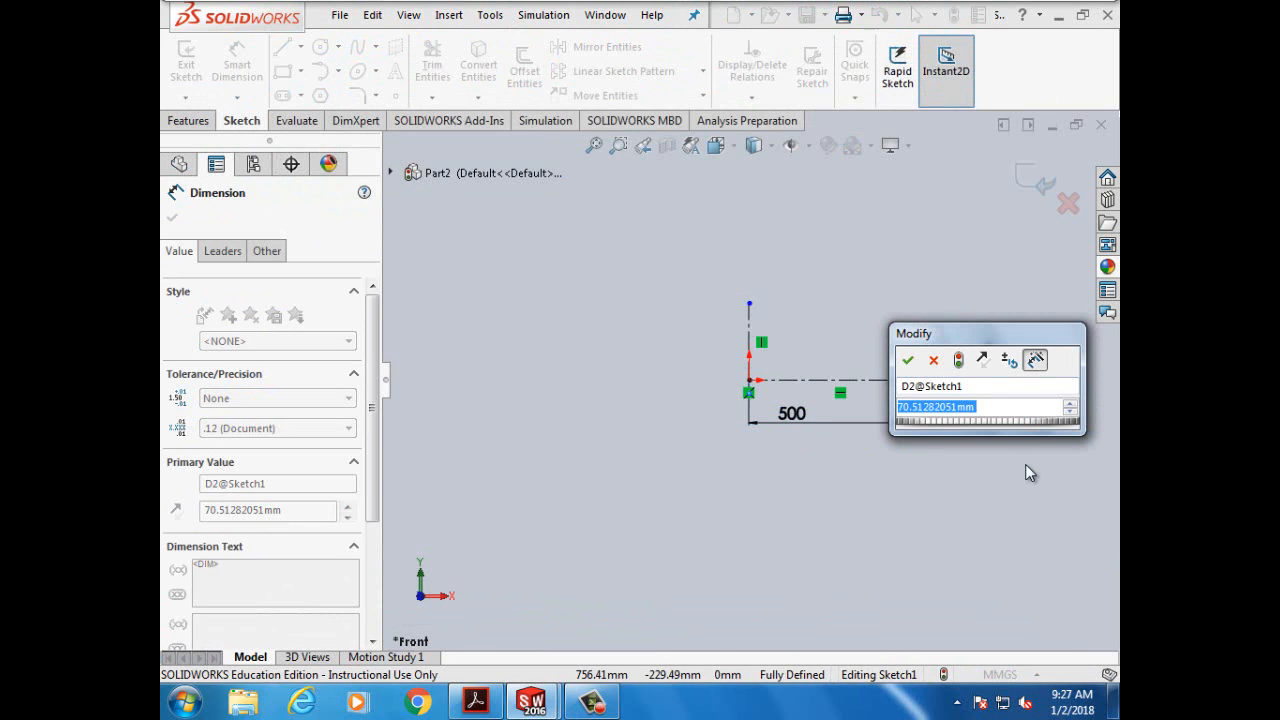
pyautogui.write('70mm')
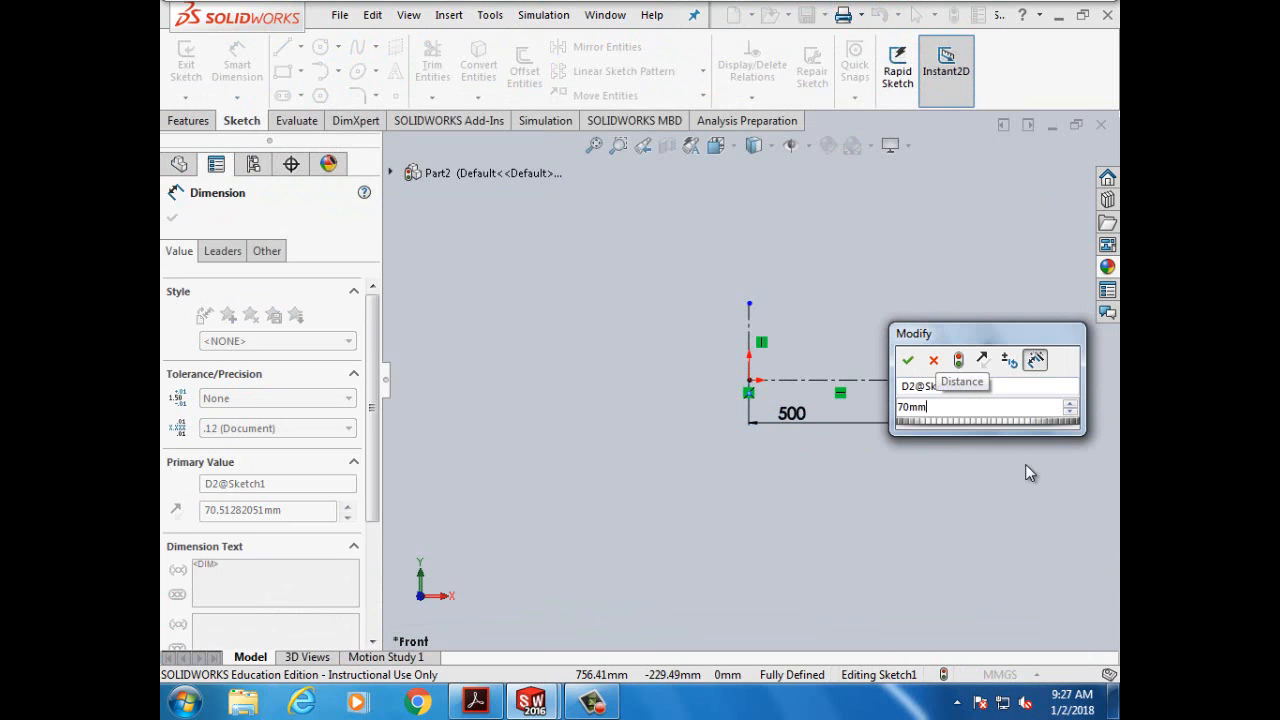
pyautogui.click(907, 361)
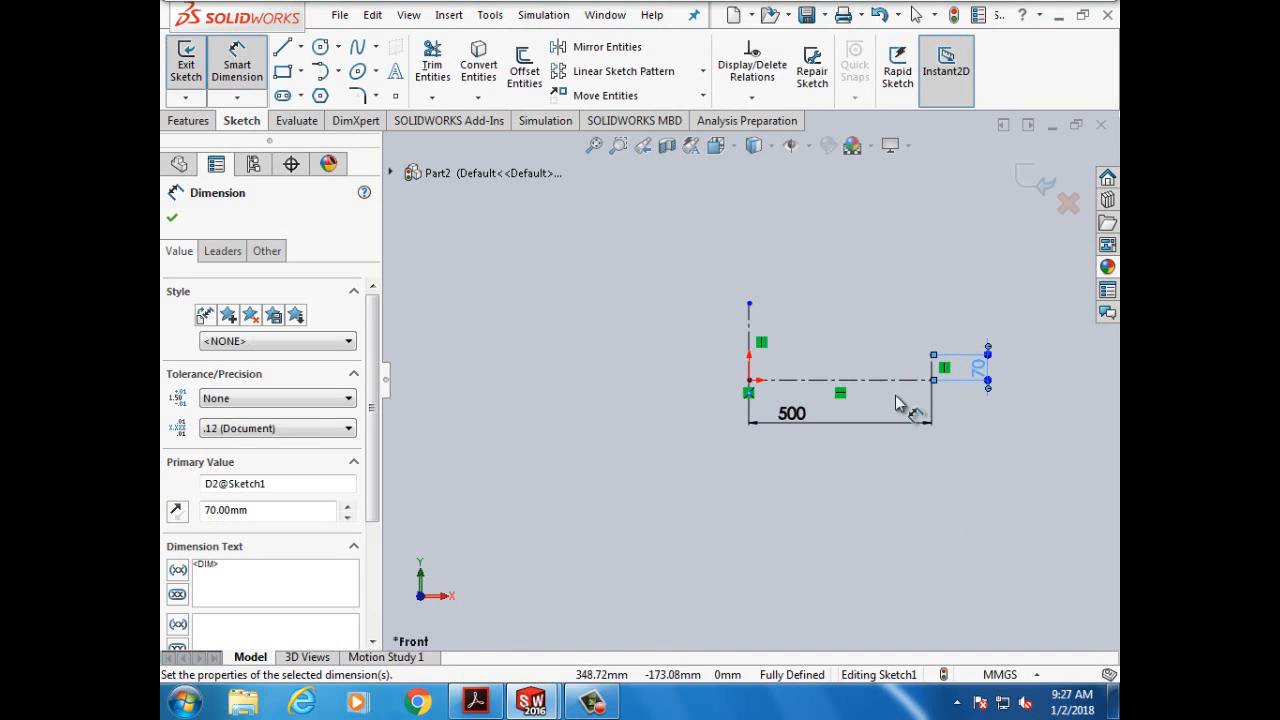
# Step: Dimension the vertical construction line at the origin to 40 mm and finish dimensioning
pyautogui.click(755, 340)
pyautogui.click(885, 337)
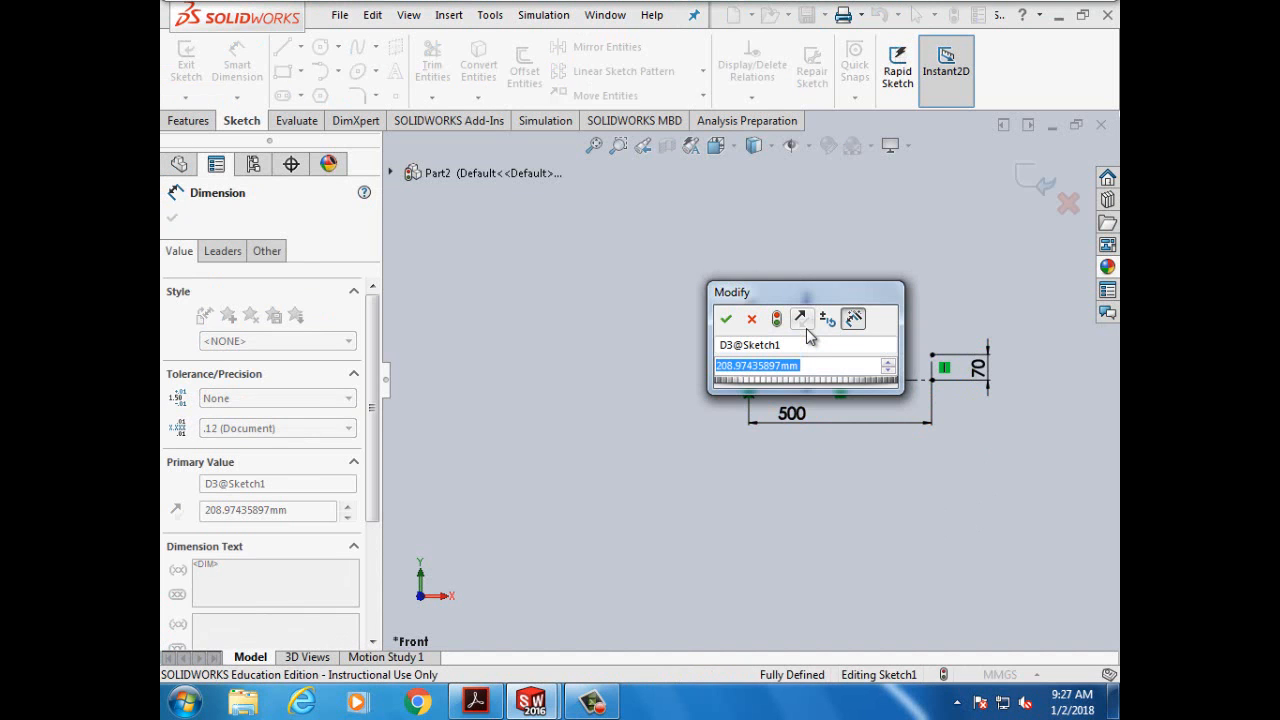
pyautogui.write('40mm')
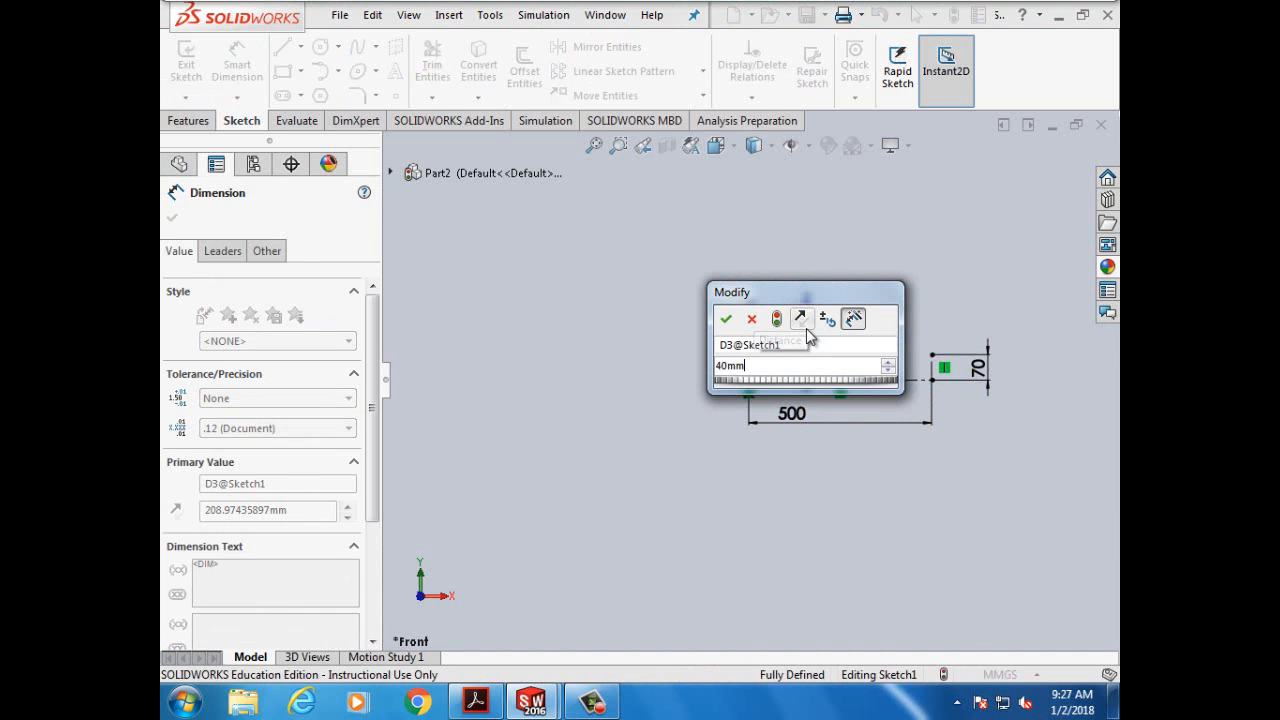
pyautogui.click(726, 318)
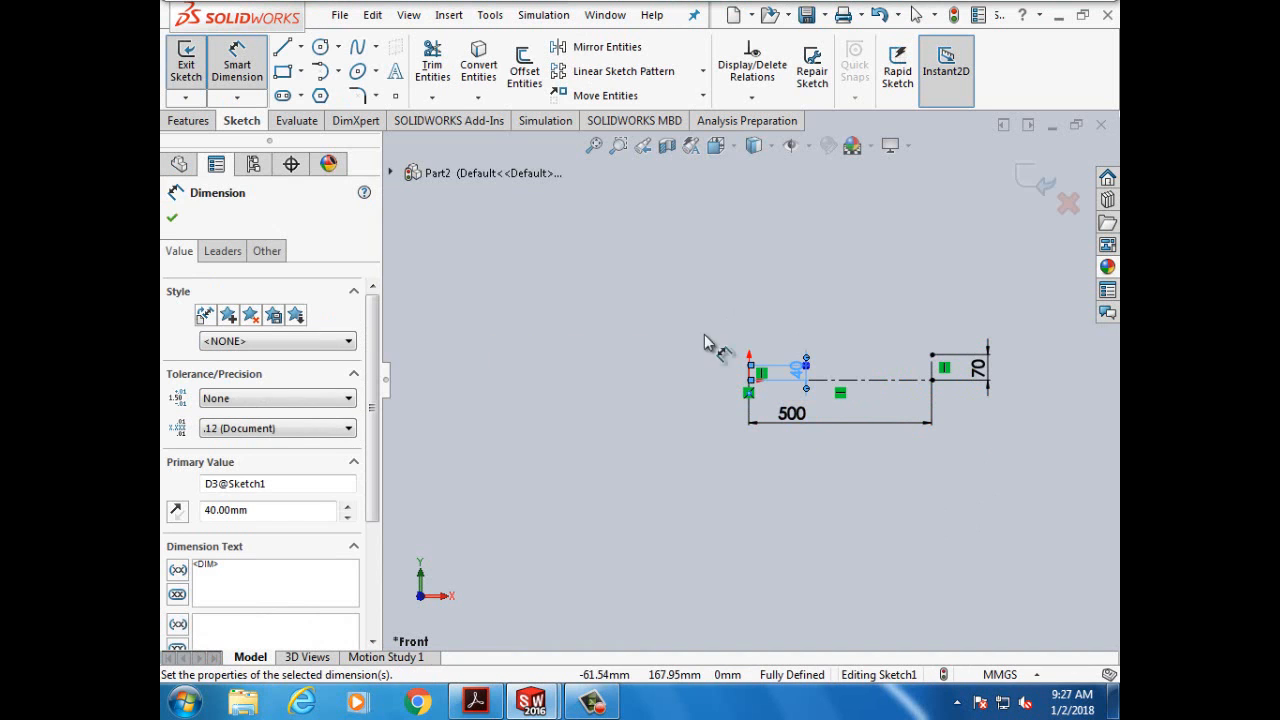
pyautogui.click(173, 218)
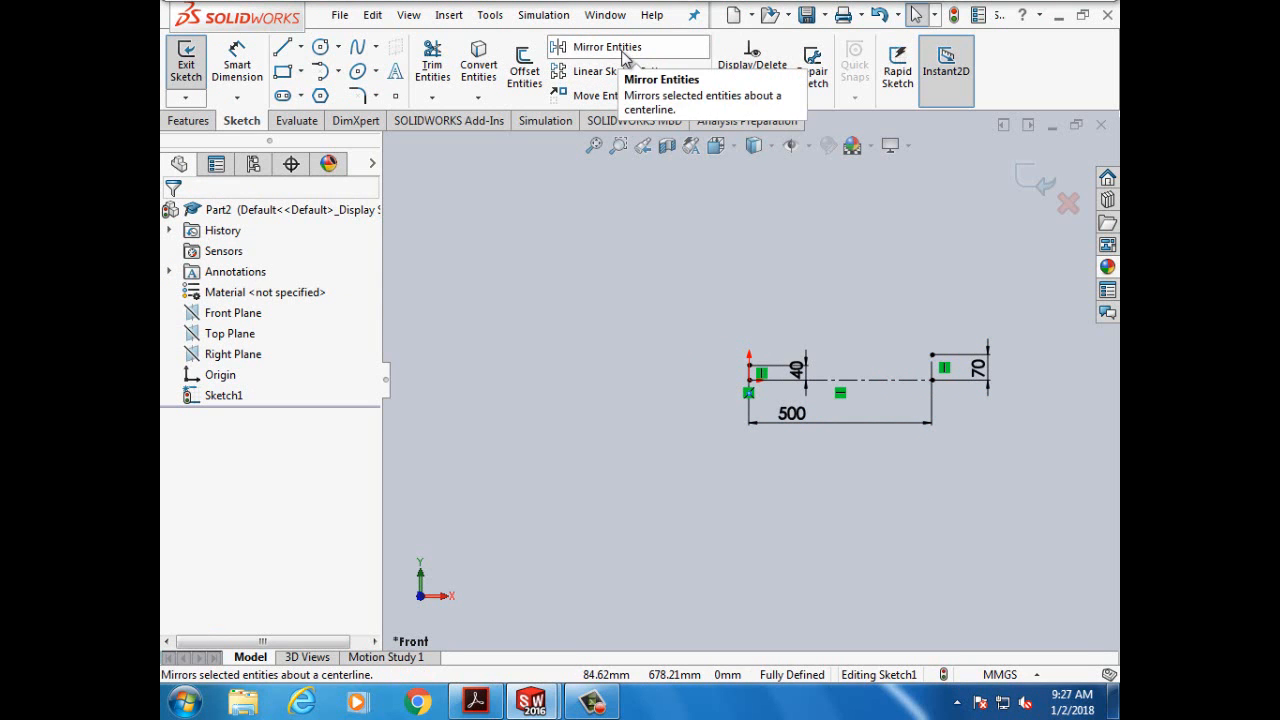
# Step: Mirror the horizontal construction line and its short vertical end line about the vertical construction line at the origin
pyautogui.click(625, 57)
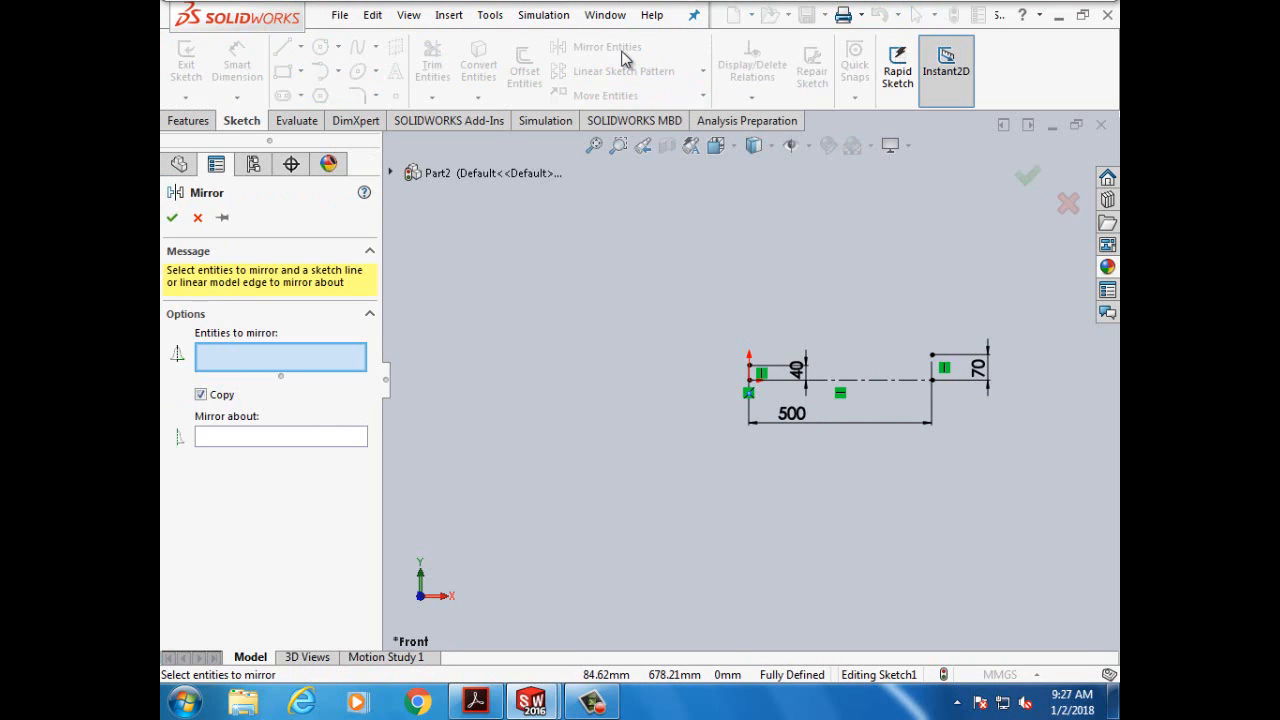
pyautogui.click(856, 381)
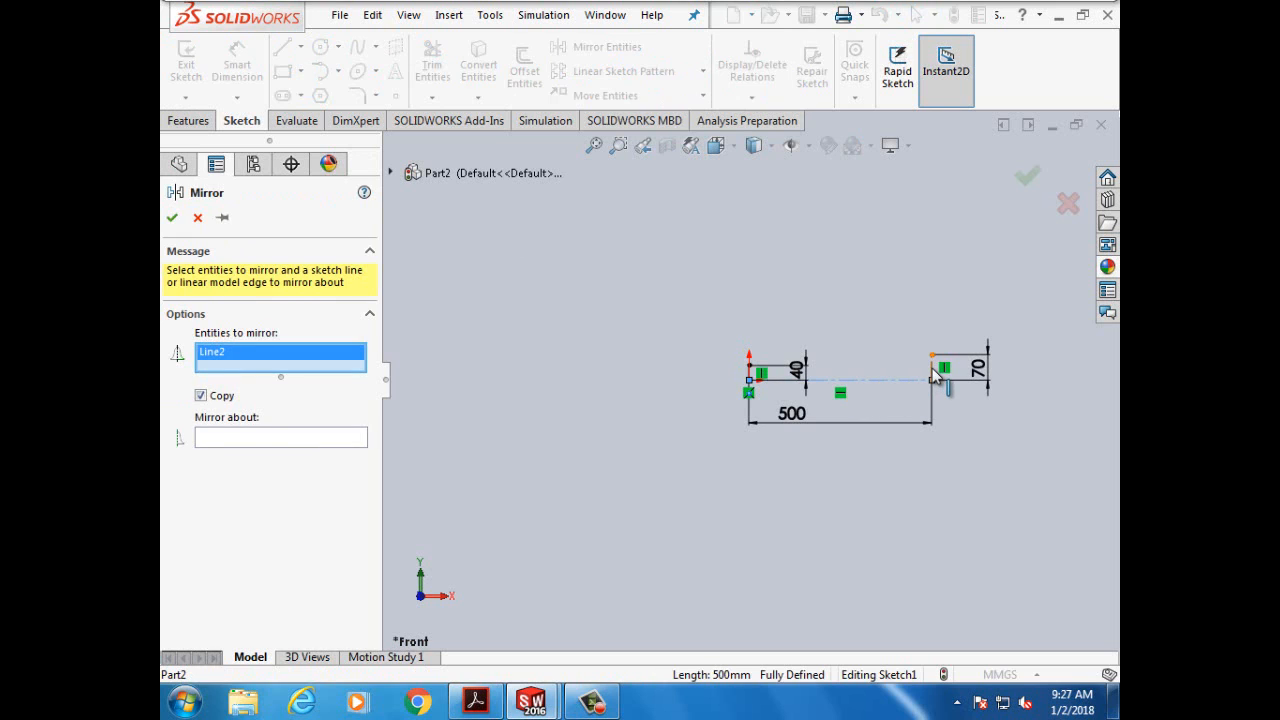
pyautogui.click(932, 372)
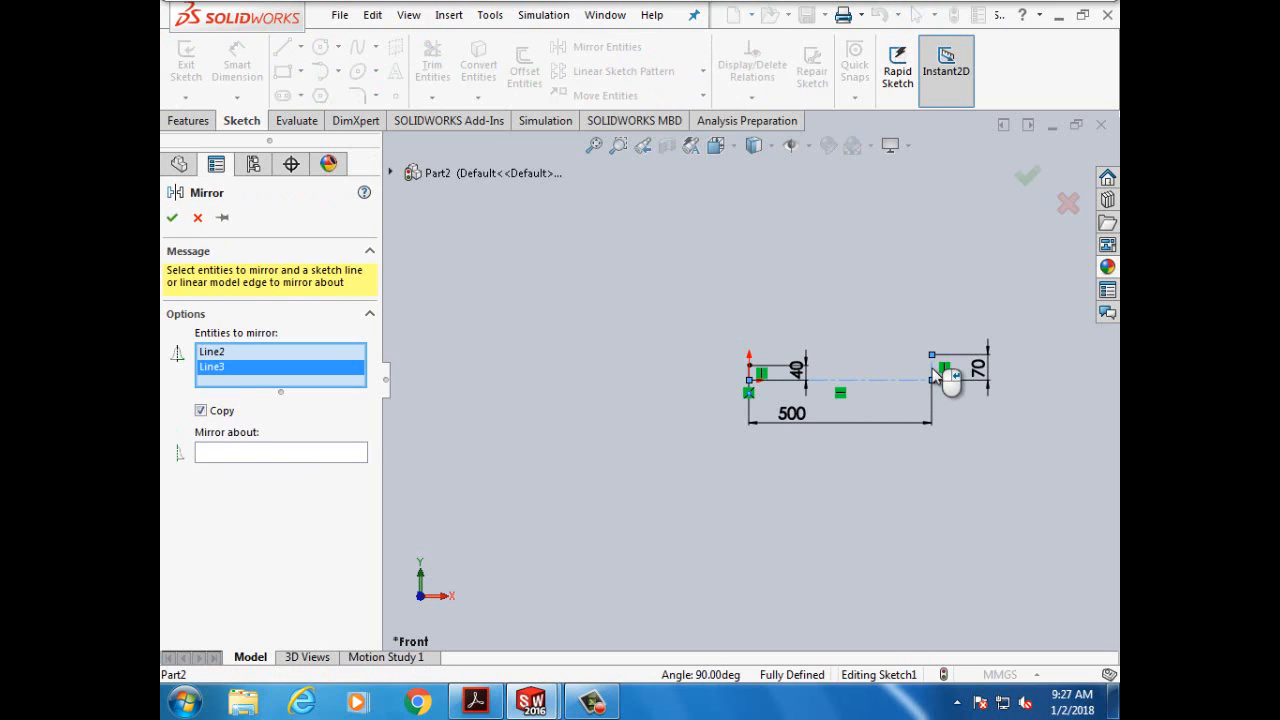
pyautogui.click(293, 455)
pyautogui.scroll(-3, 724, 379)
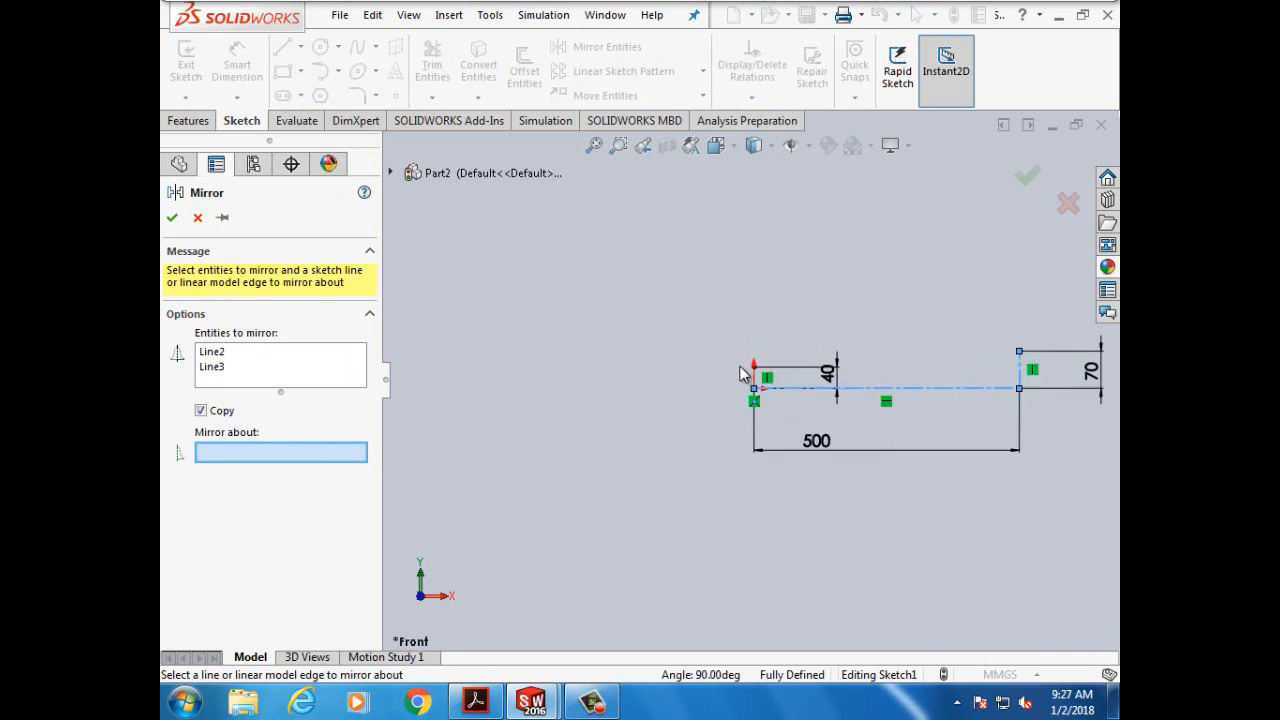
pyautogui.click(772, 400)
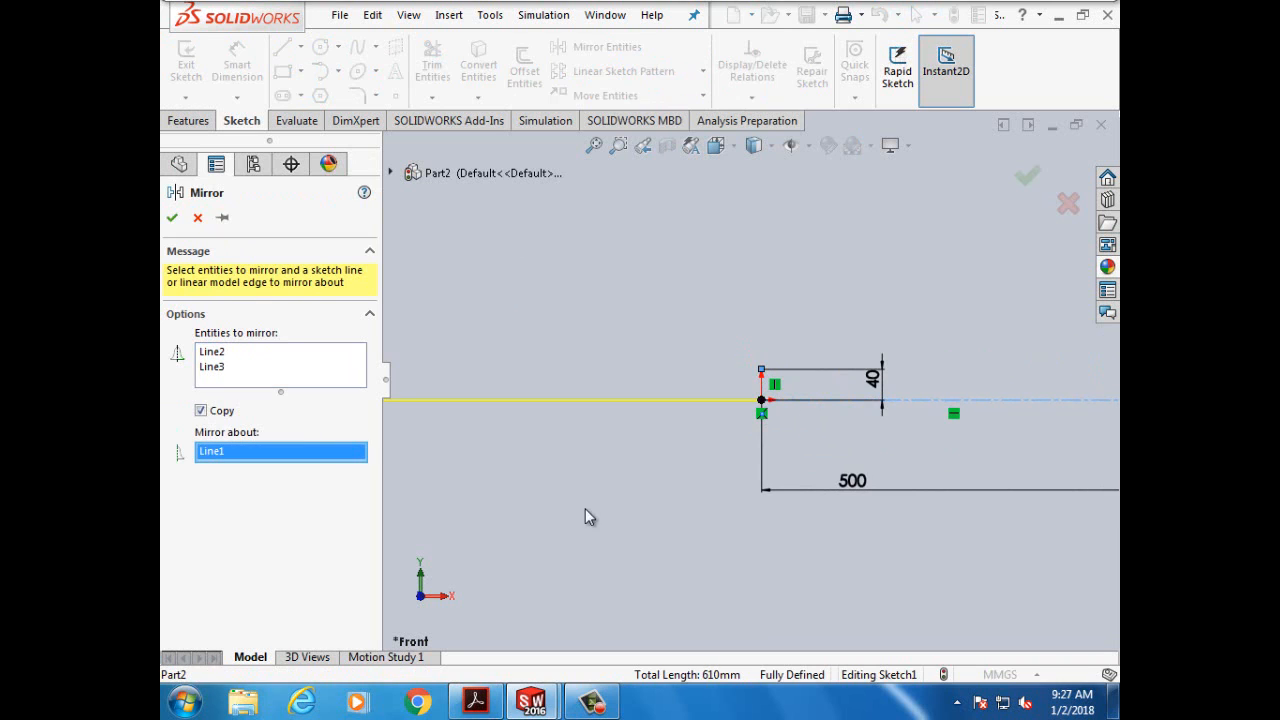
pyautogui.scroll(3, 752, 395)
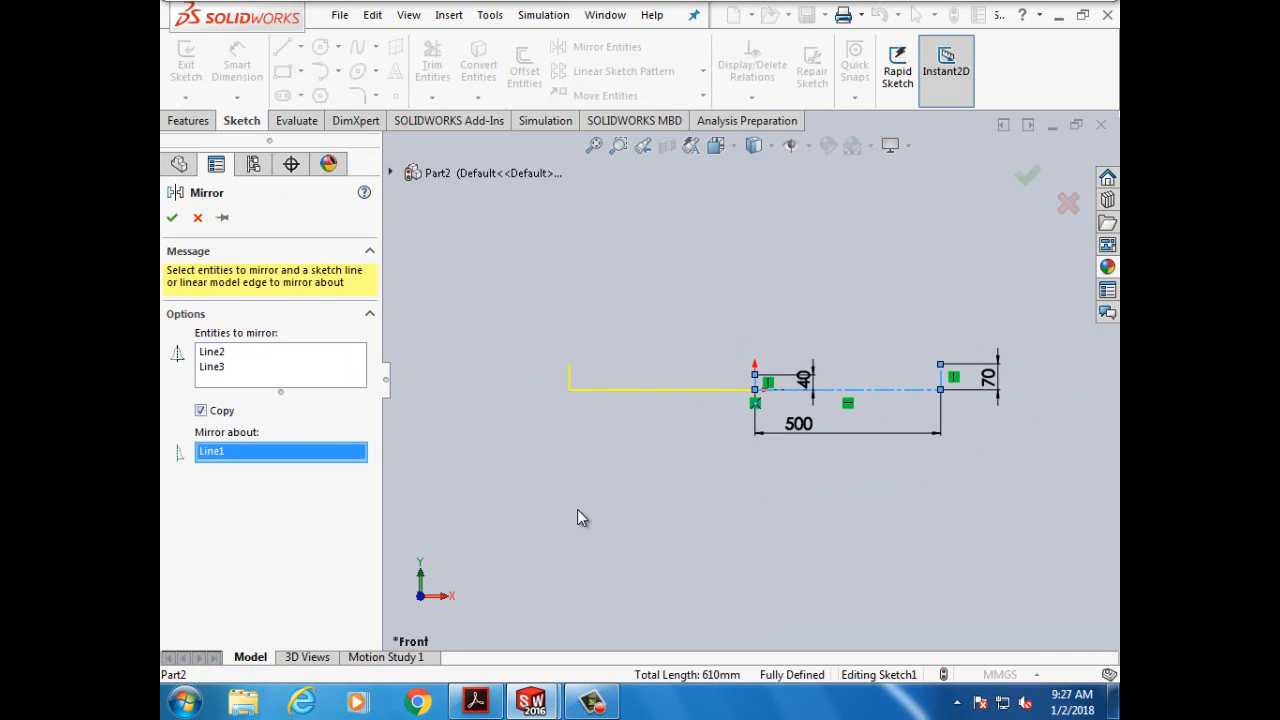
pyautogui.click(172, 219)
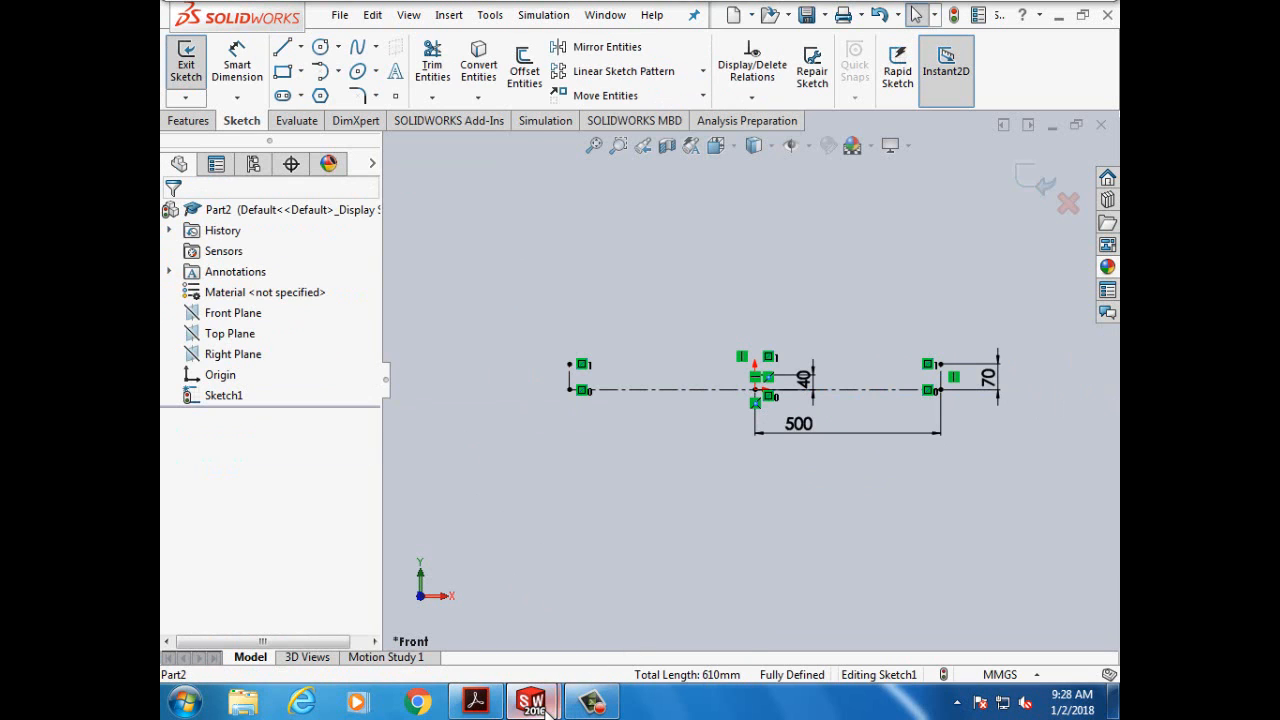
# Step: Switch to the lesson PDF in Adobe Acrobat, read Task 1 steps 8 to 11, and return to the SOLIDWORKS sketch
pyautogui.click(476, 703)
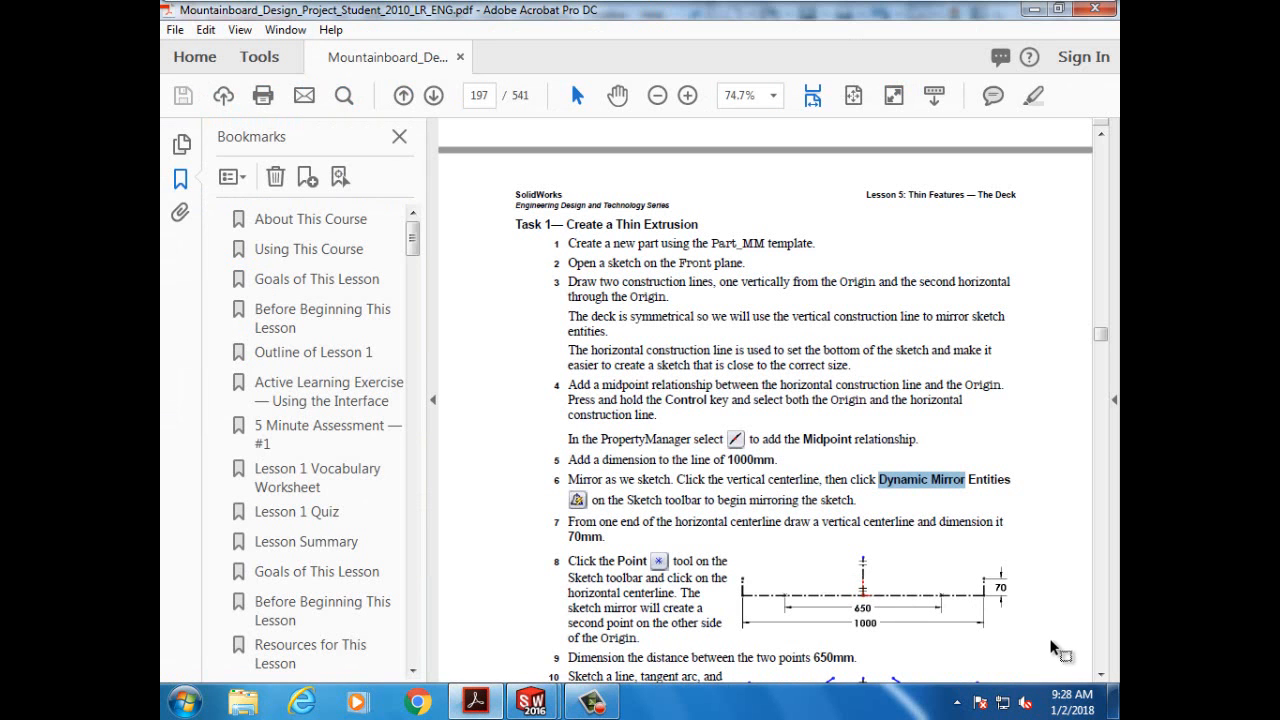
pyautogui.click(1100, 674)
pyautogui.click(1100, 674)
pyautogui.click(1100, 674)
pyautogui.click(1100, 674)
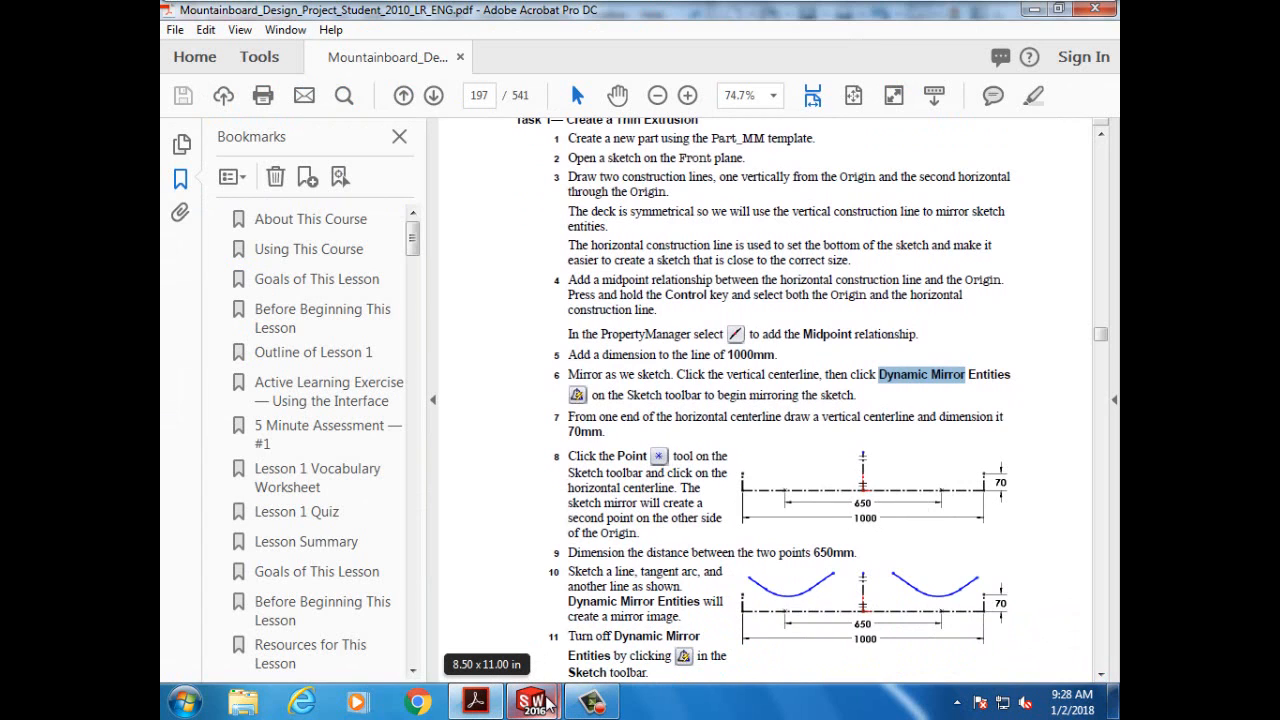
pyautogui.moveTo(545, 705)
pyautogui.click(577, 518)
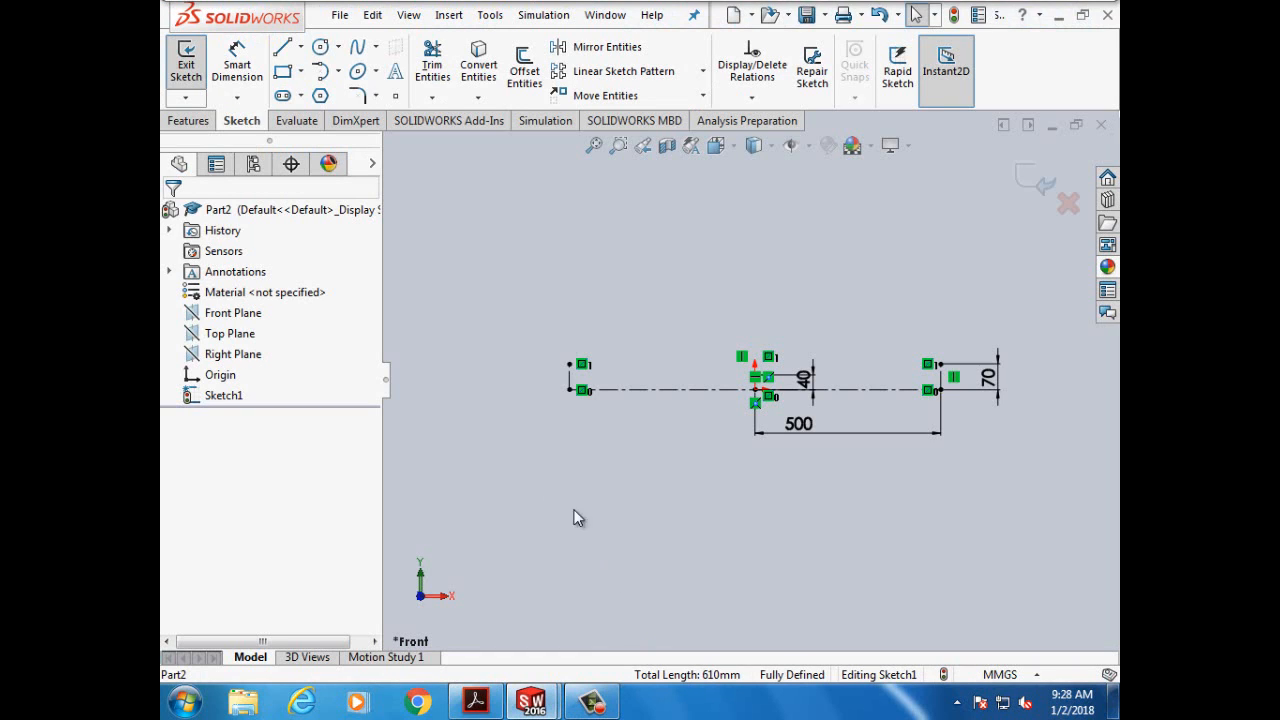
# Step: Place a sketch point on the horizontal construction line right of the origin and dimension it 325 mm from the origin
pyautogui.click(396, 100)
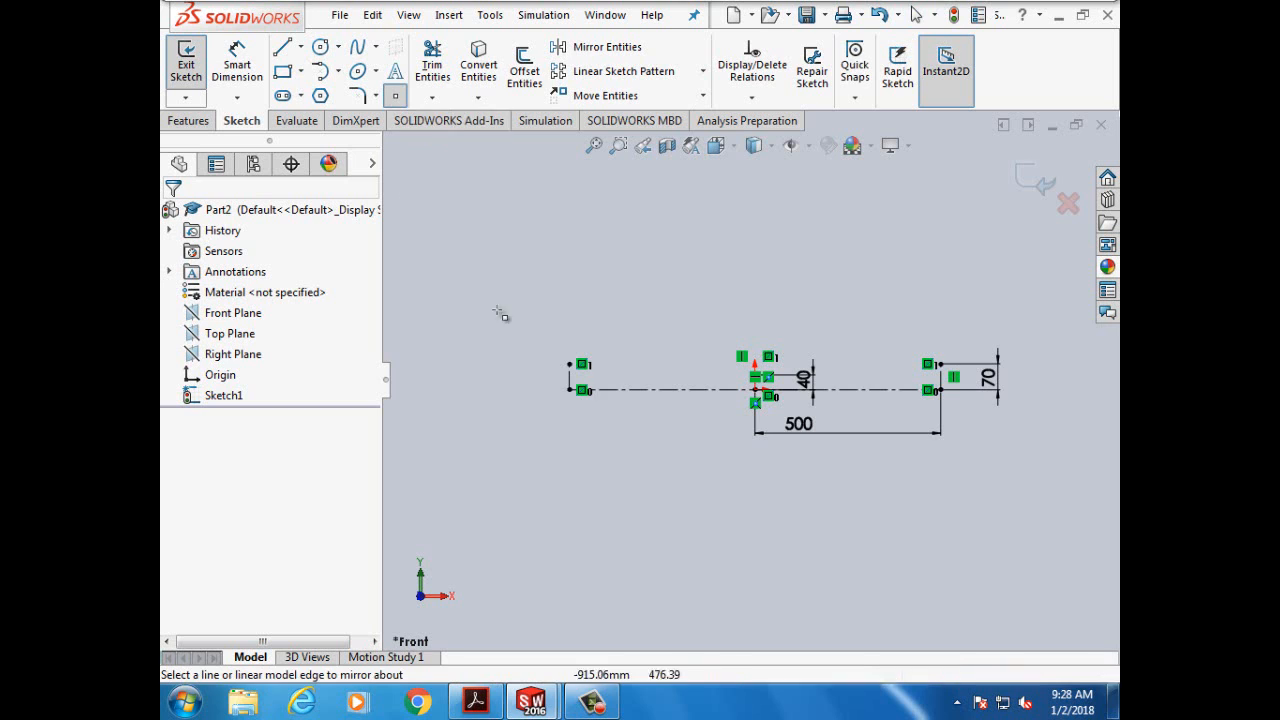
pyautogui.click(840, 389)
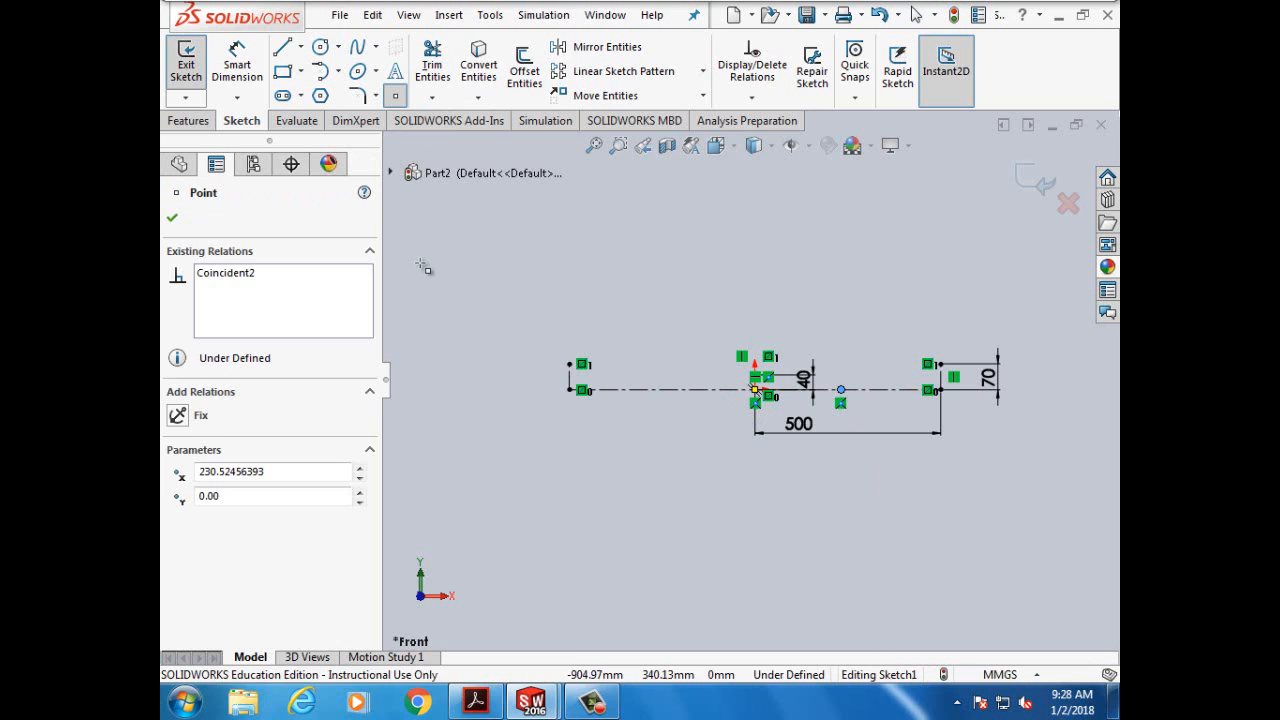
pyautogui.click(236, 66)
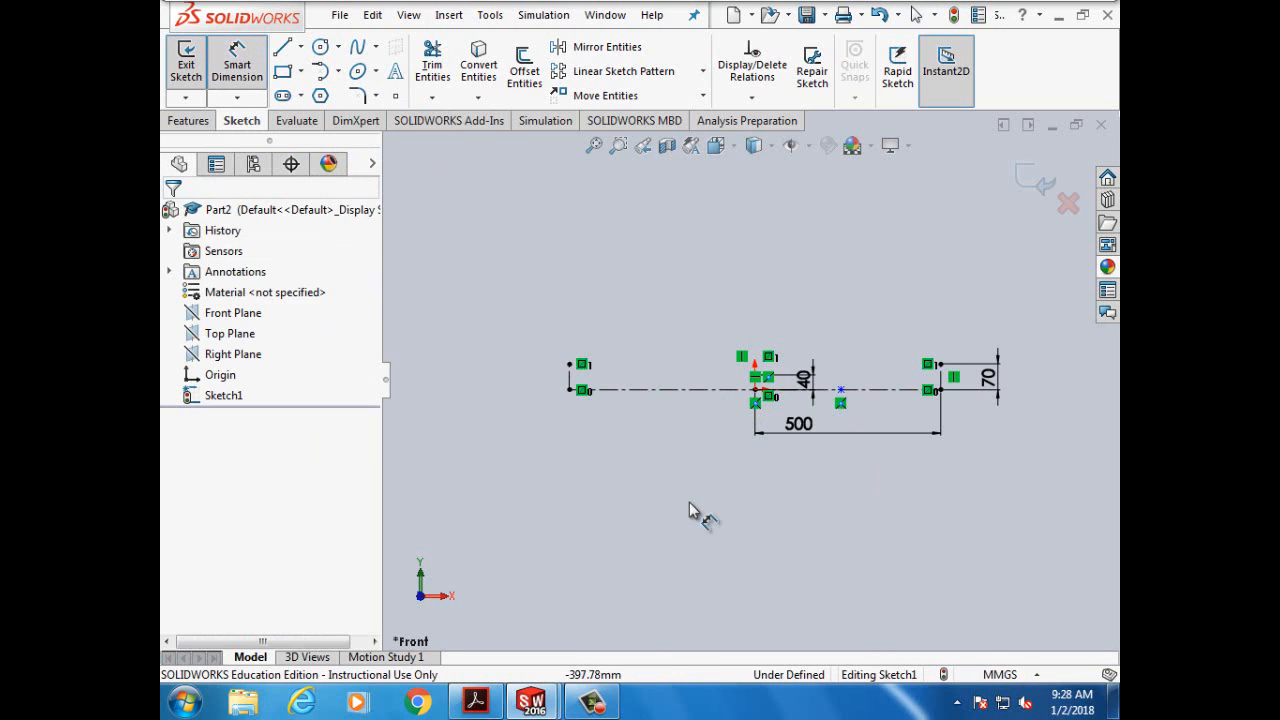
pyautogui.click(756, 393)
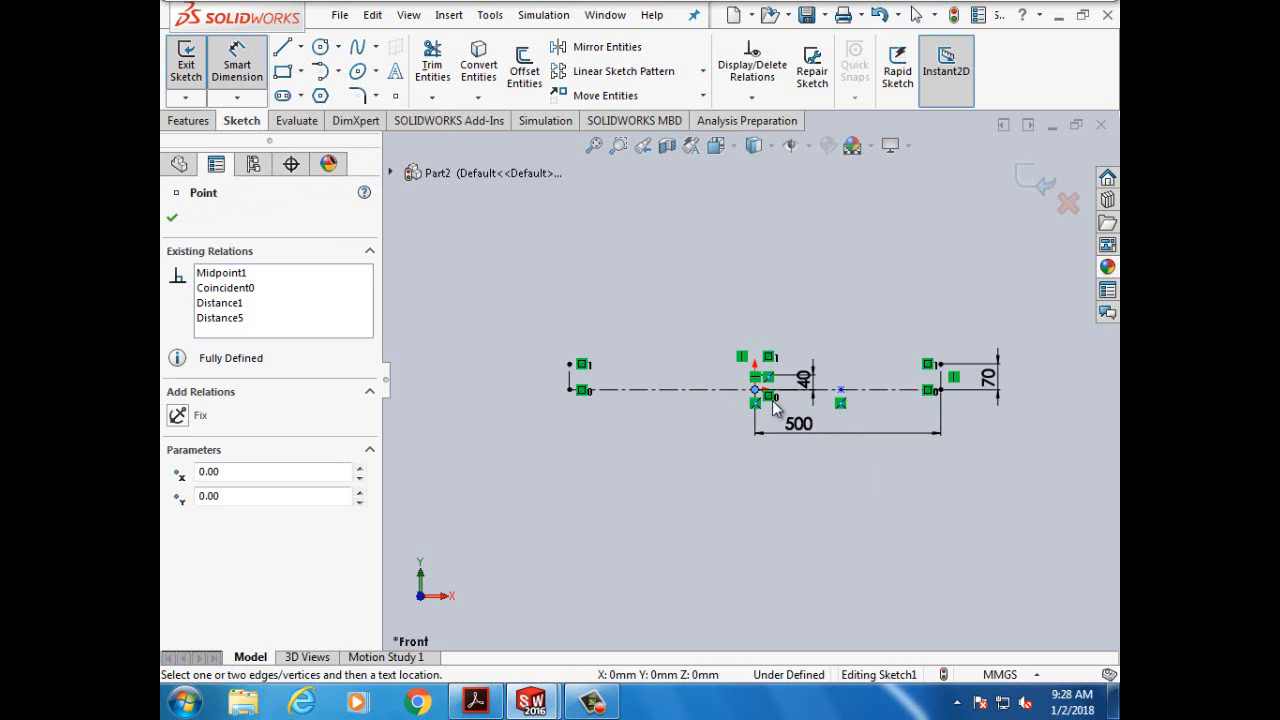
pyautogui.click(841, 390)
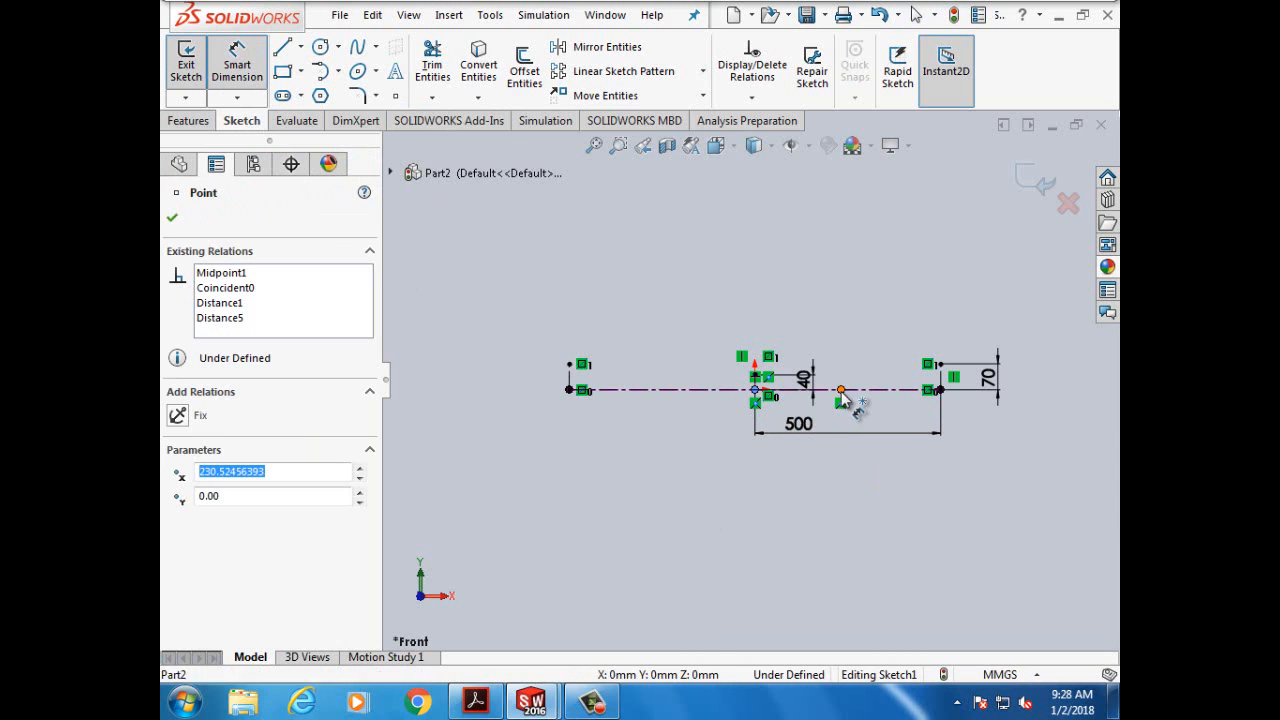
pyautogui.click(826, 490)
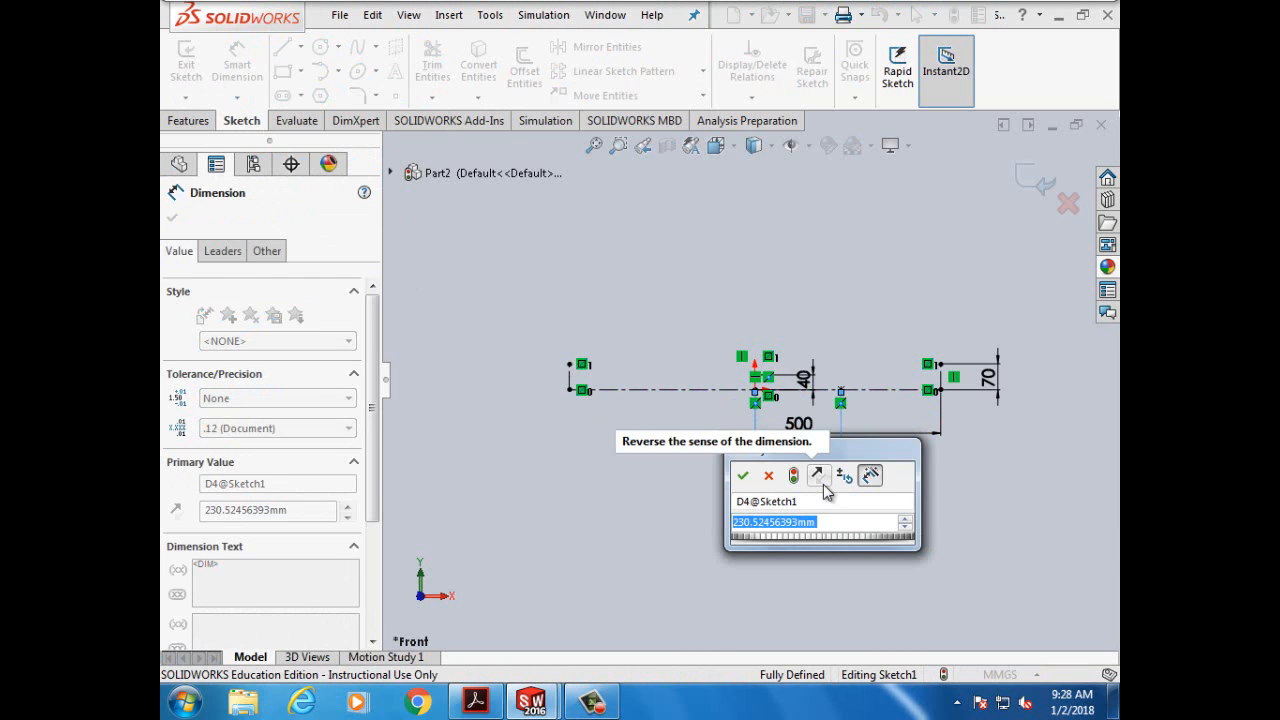
pyautogui.write('325.00m')
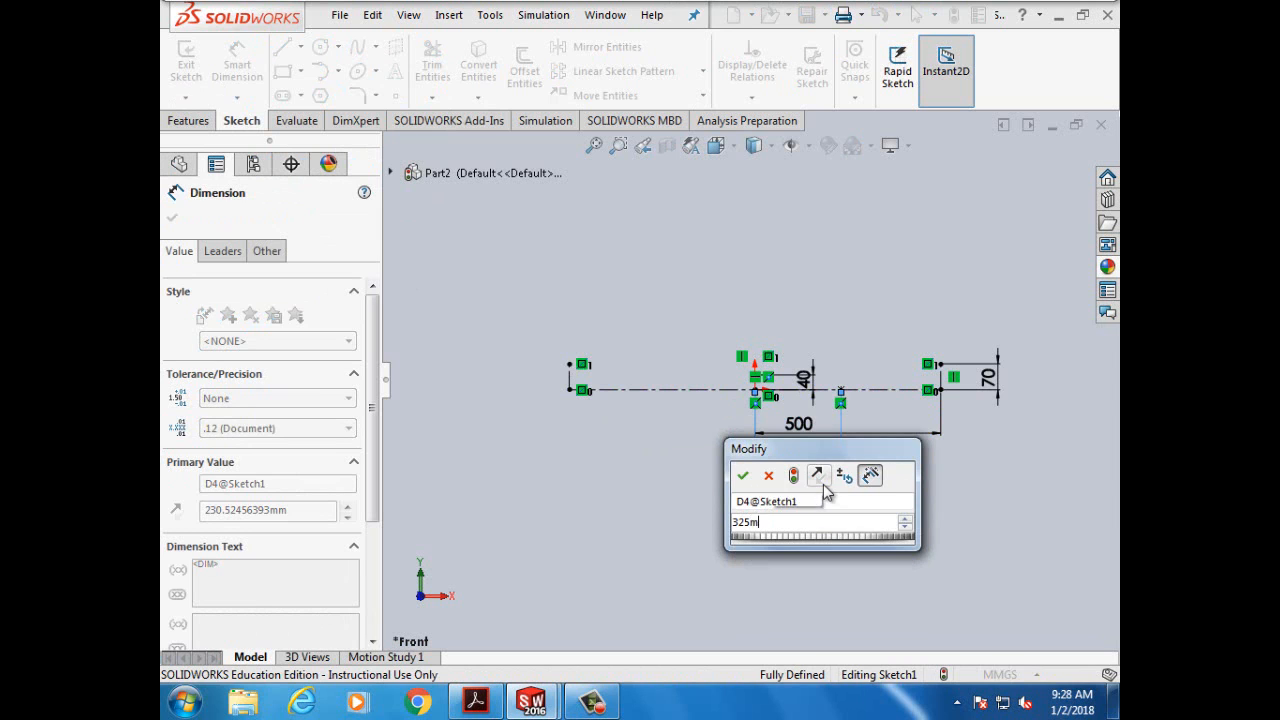
pyautogui.write('m')
pyautogui.click(742, 476)
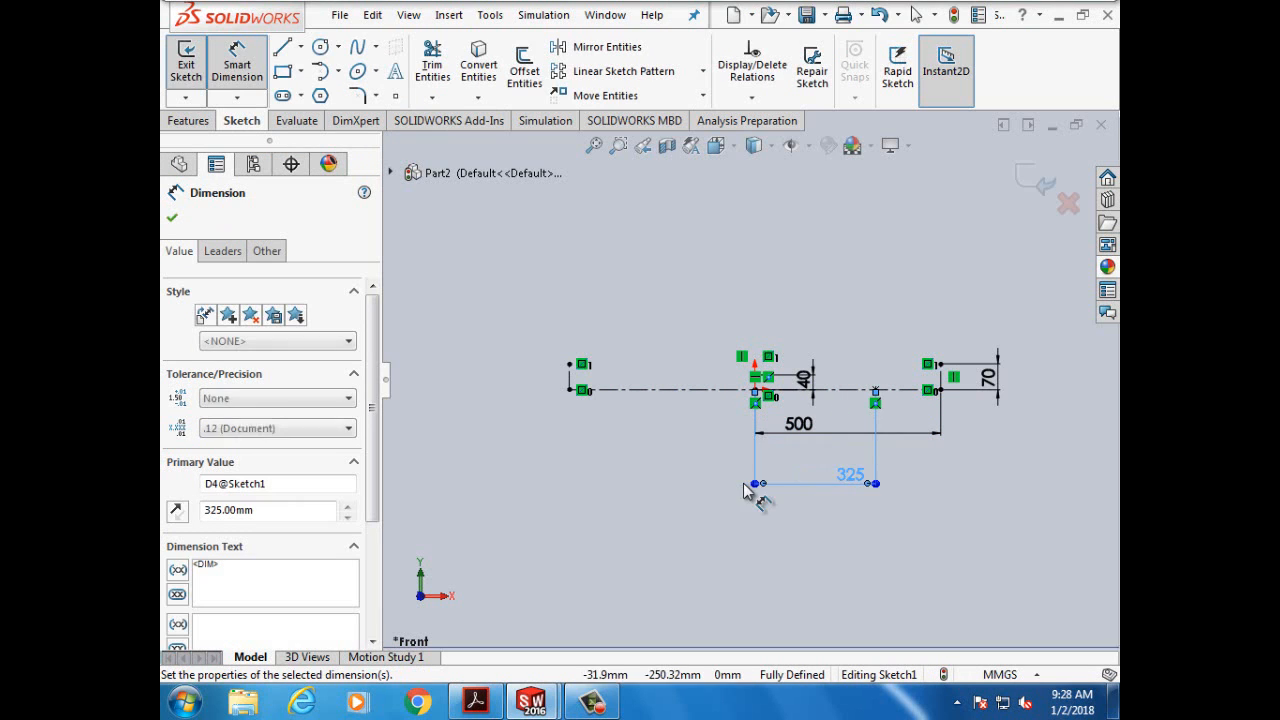
pyautogui.click(172, 220)
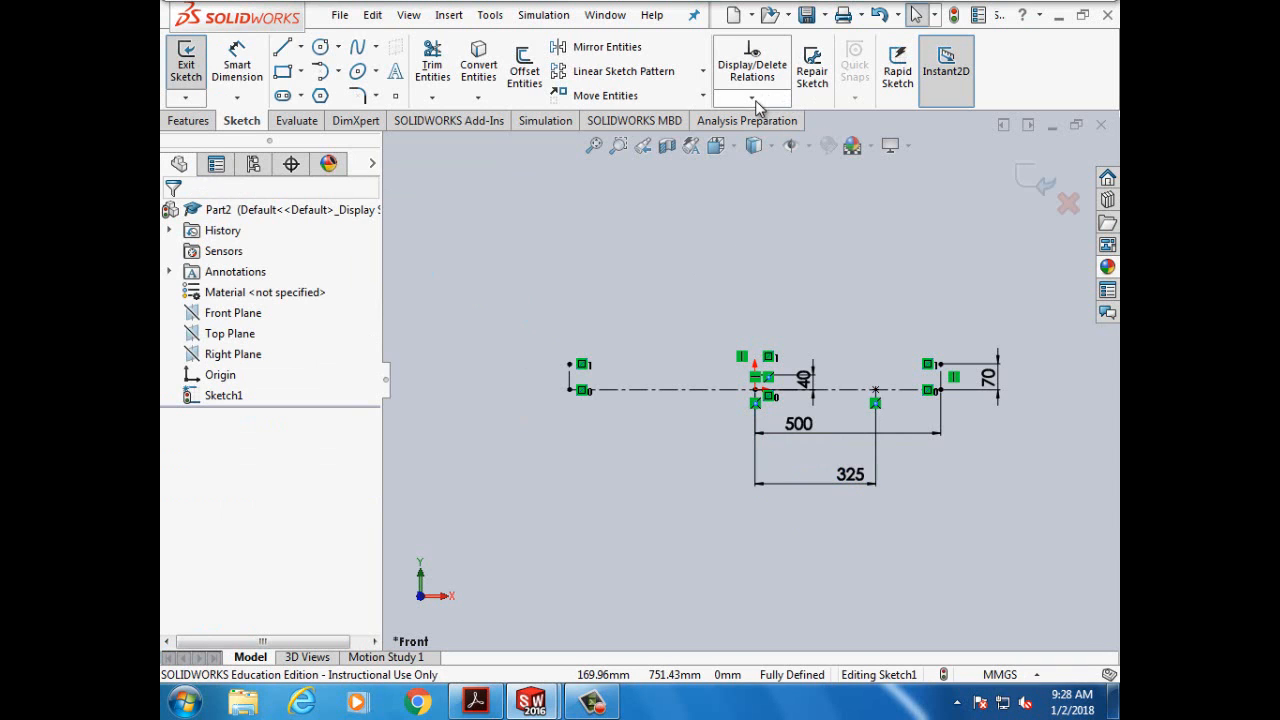
# Step: Mirror the sketch point about the vertical construction line at the origin
pyautogui.click(625, 52)
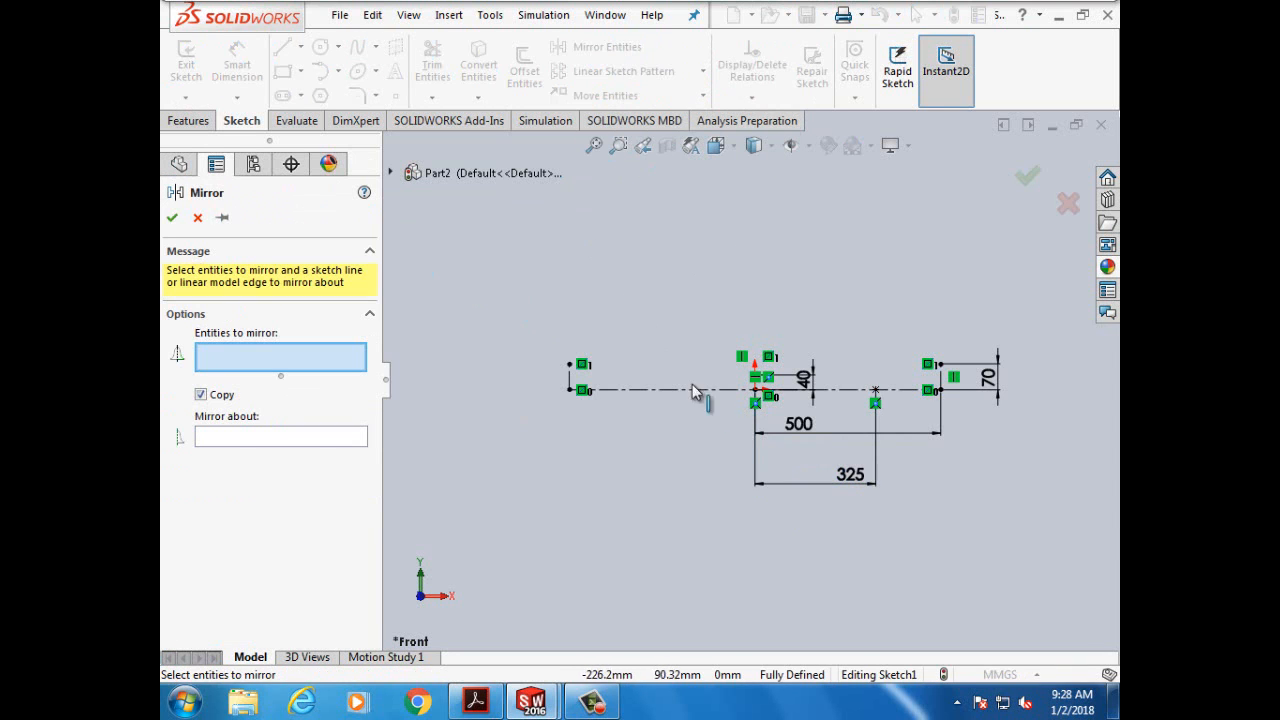
pyautogui.click(875, 390)
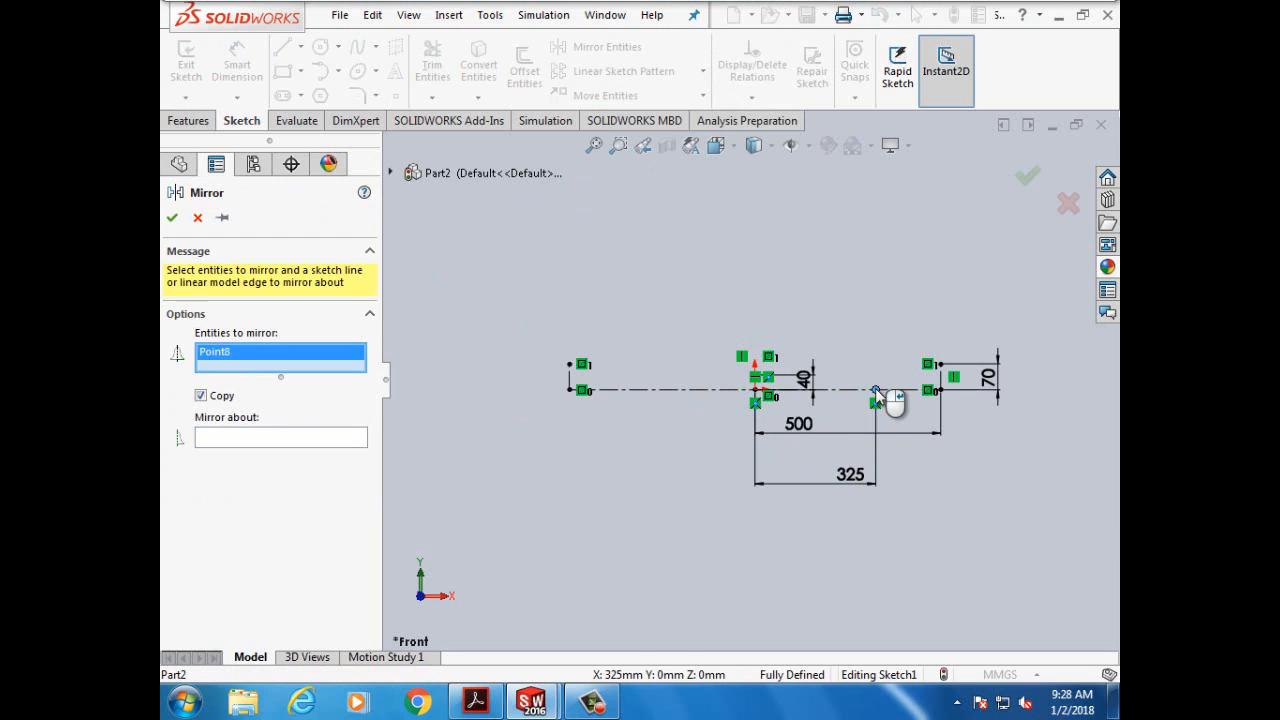
pyautogui.click(360, 446)
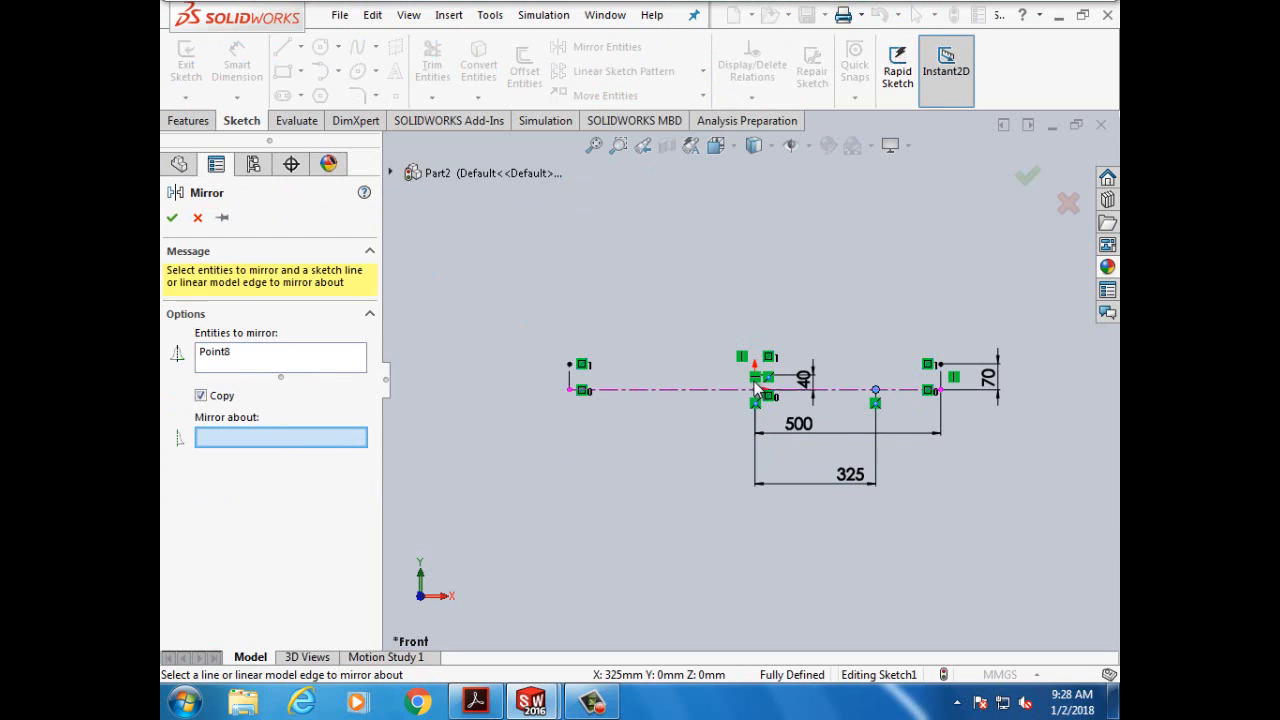
pyautogui.scroll(-3, 760, 386)
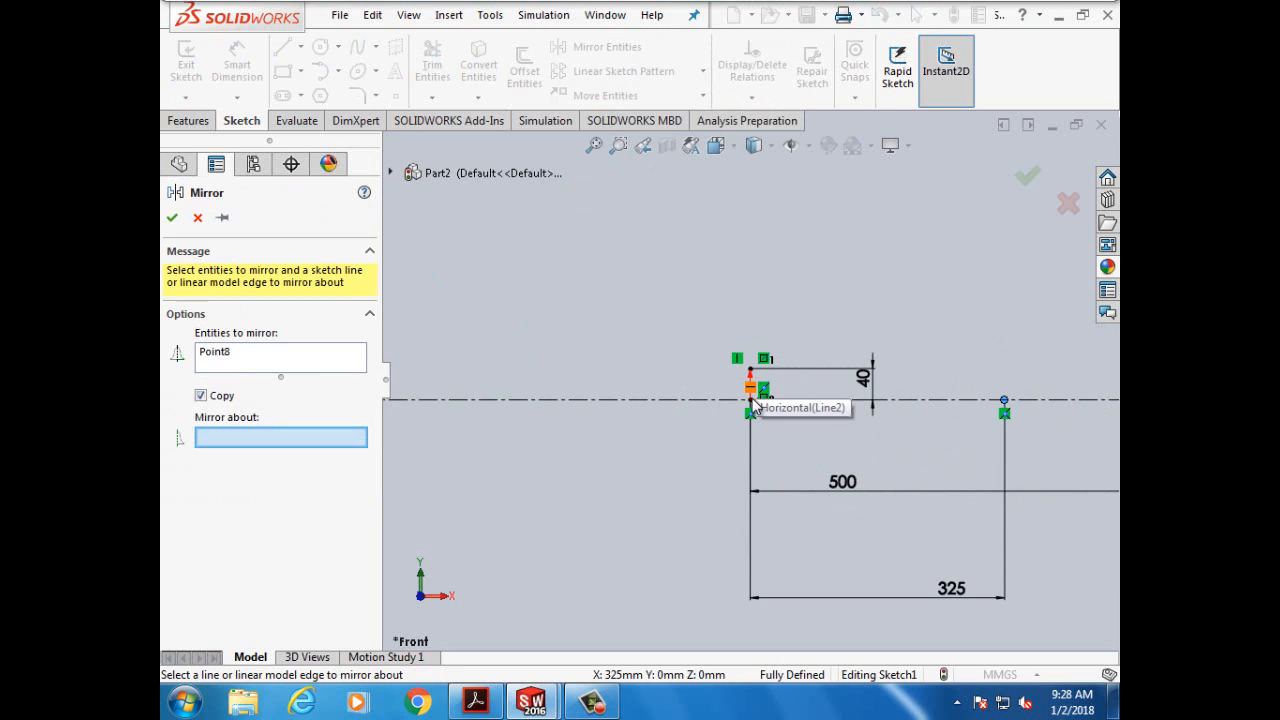
pyautogui.scroll(-3, 775, 340)
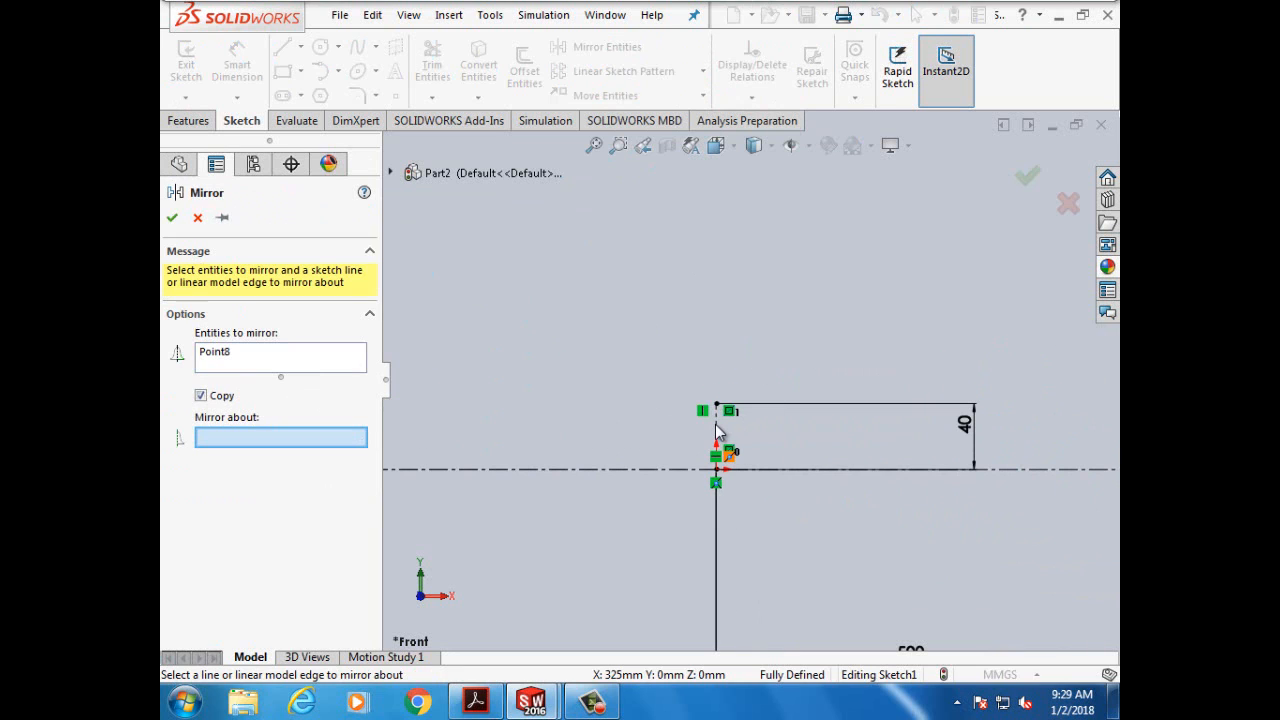
pyautogui.click(755, 466)
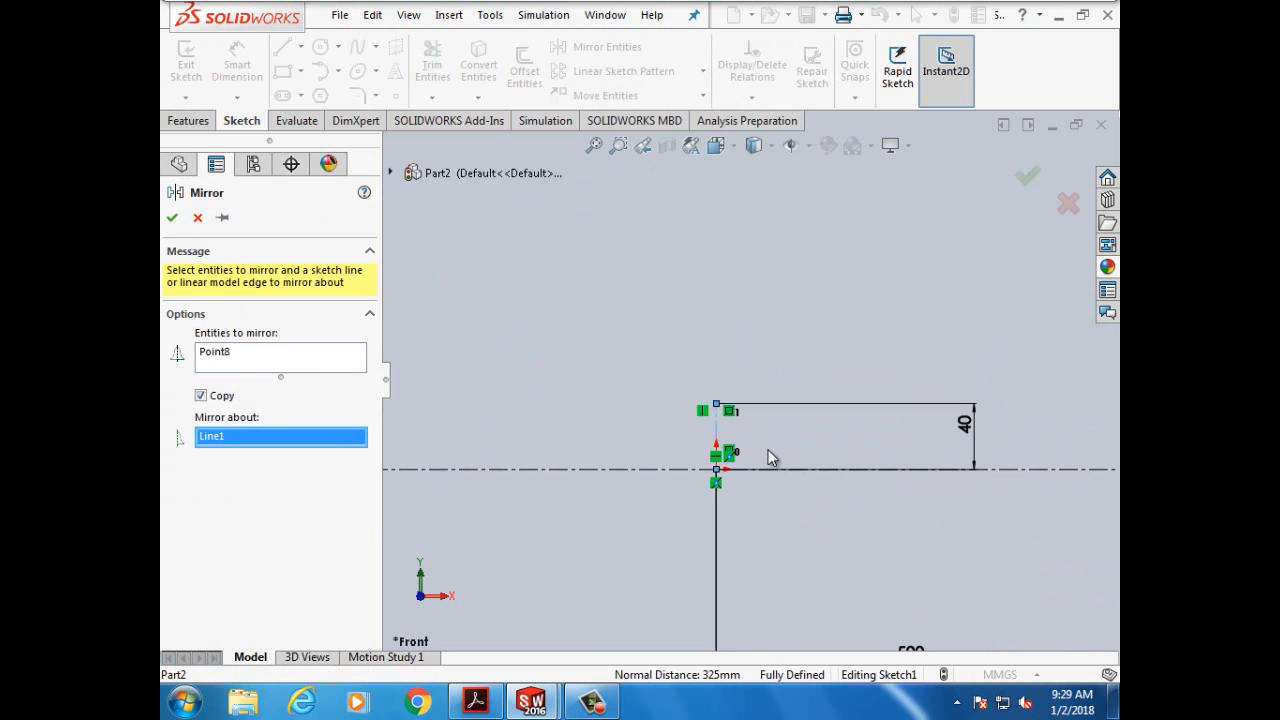
pyautogui.scroll(2, 770, 455)
pyautogui.scroll(2, 770, 458)
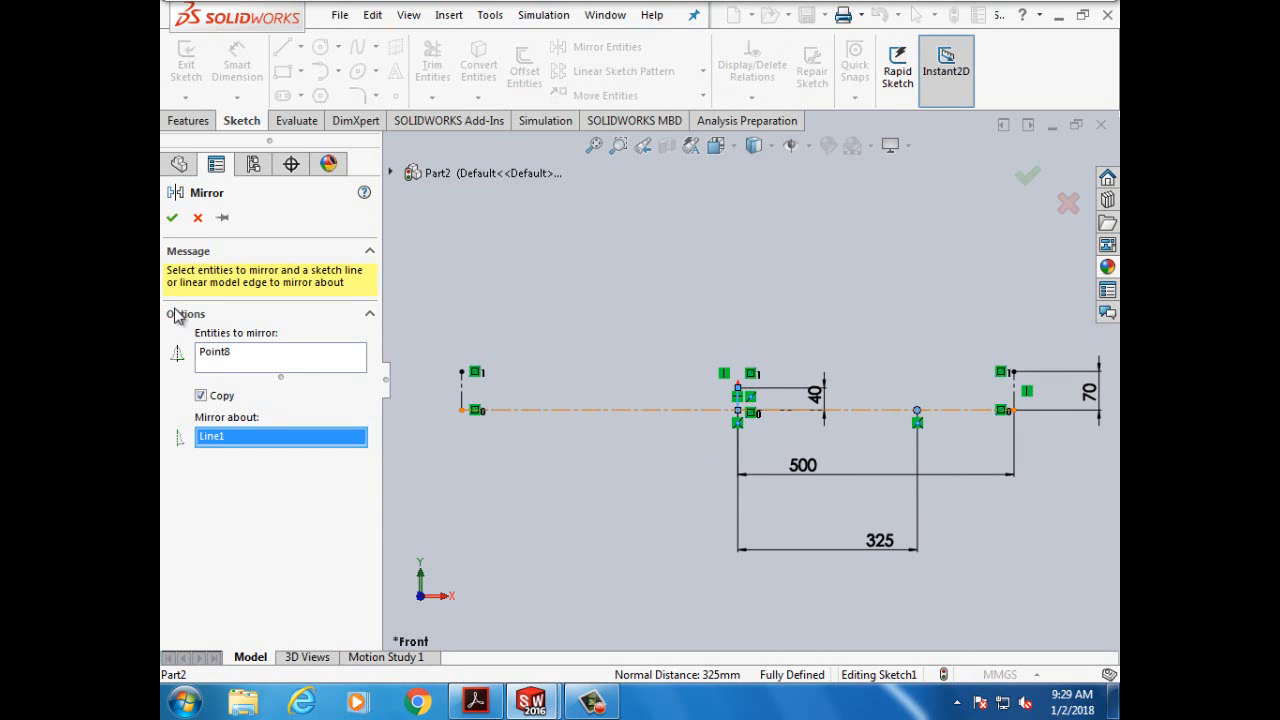
pyautogui.click(172, 220)
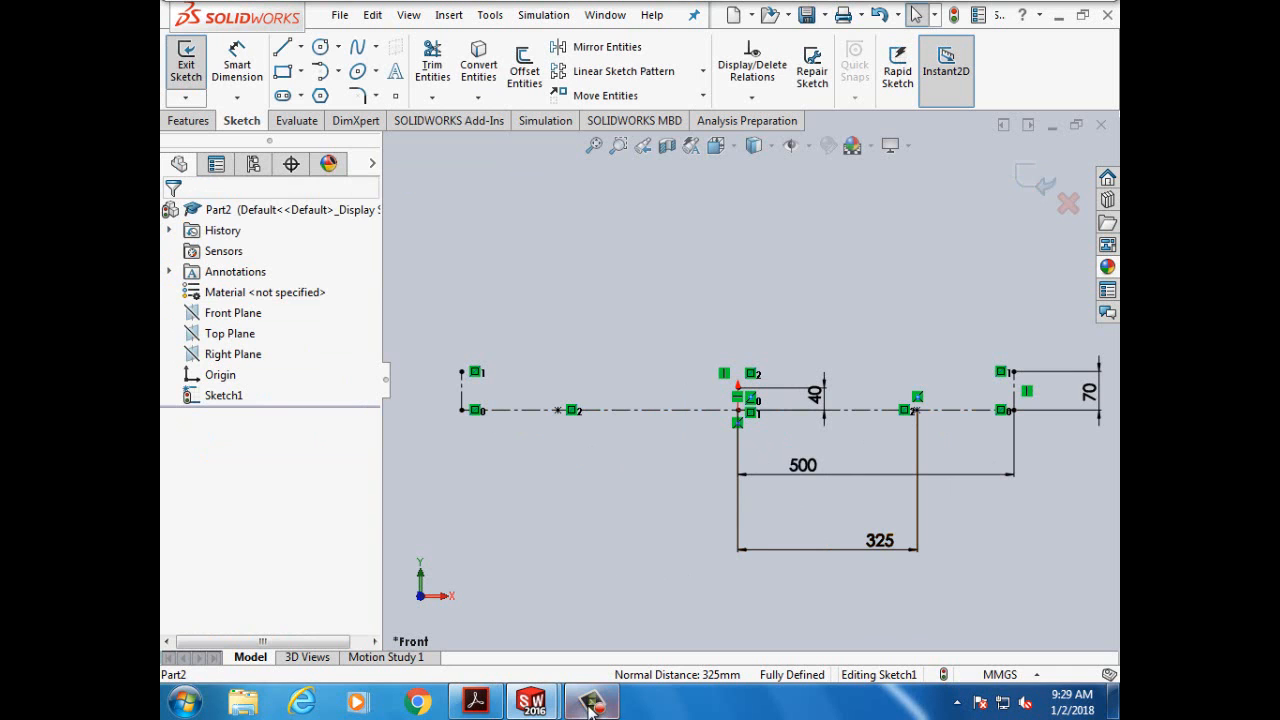
# Step: Review step 10 on the line, tangent arc and second line in the Acrobat lesson PDF, and return to SOLIDWORKS' Part2 sketch
pyautogui.click(493, 705)
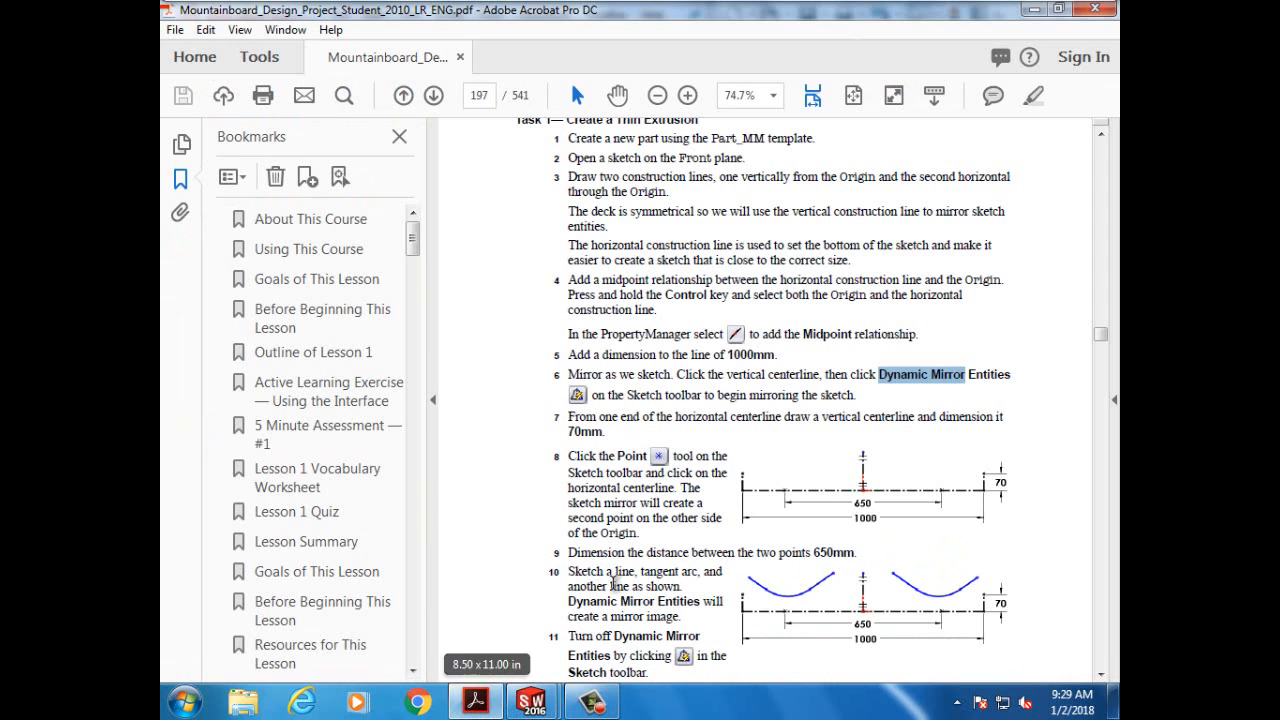
pyautogui.click(612, 575)
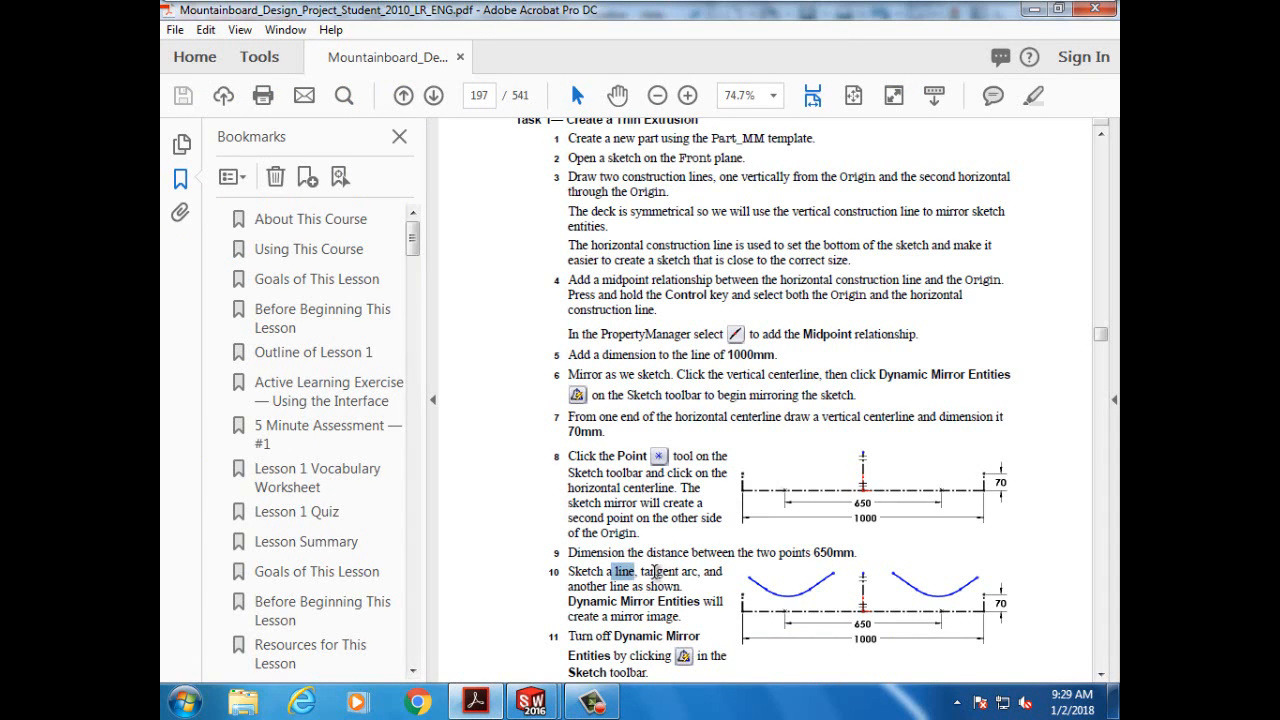
pyautogui.moveTo(643, 572); pyautogui.dragTo(694, 576)
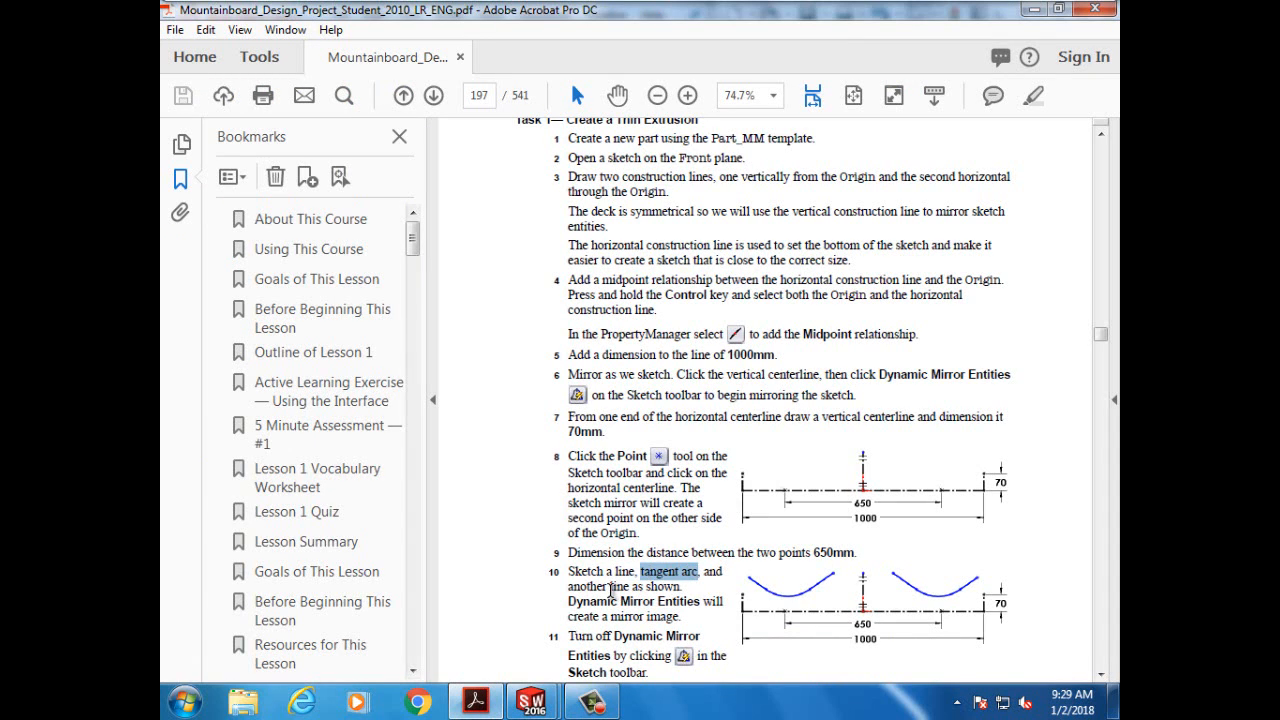
pyautogui.doubleClick(614, 587)
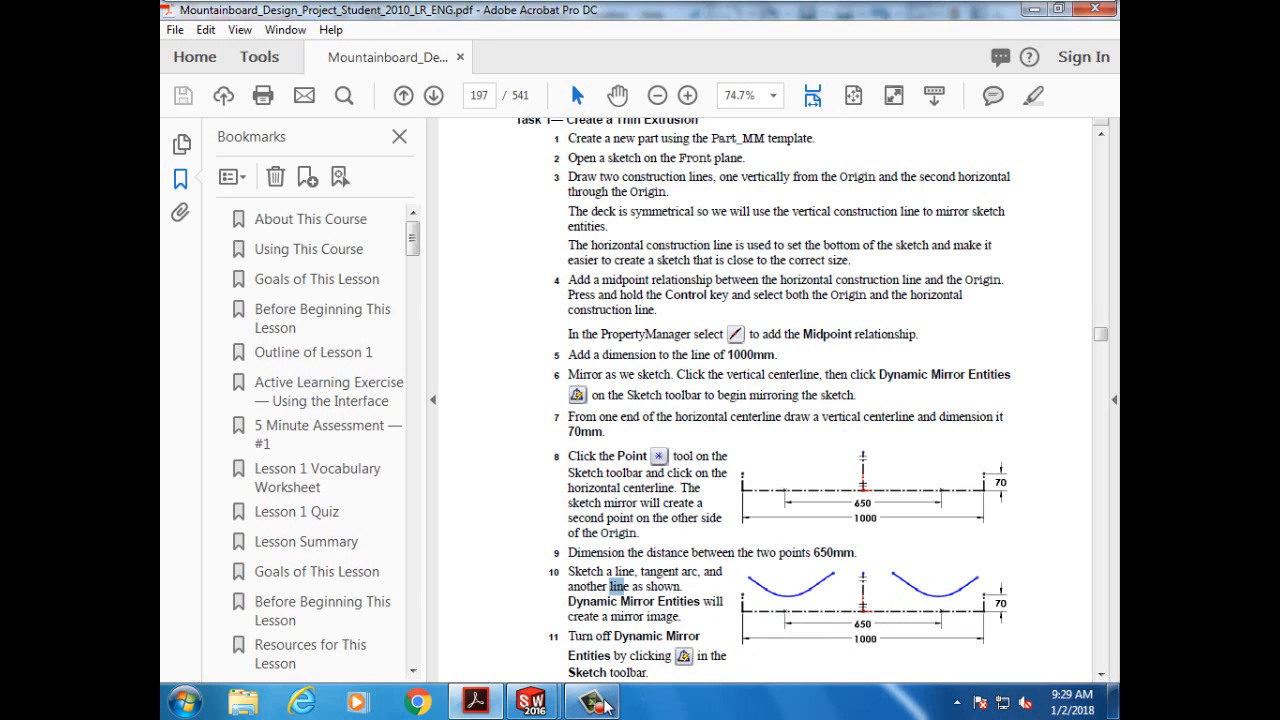
pyautogui.moveTo(590, 703)
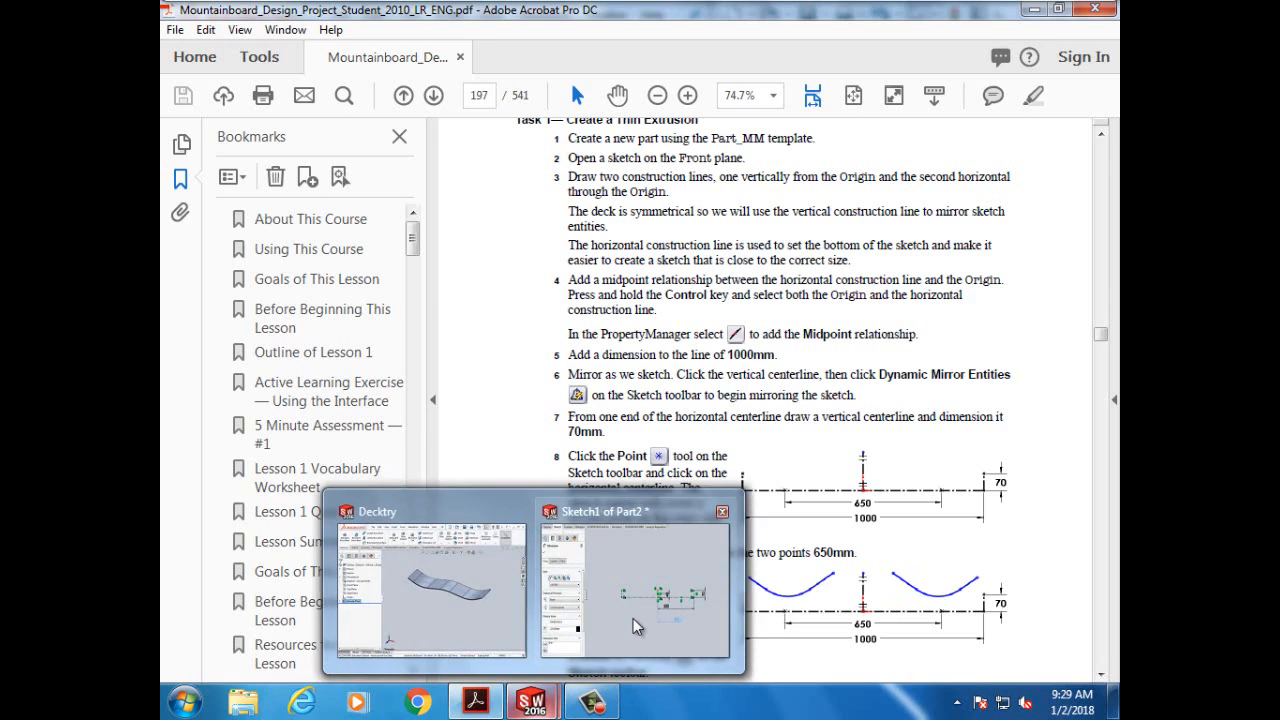
pyautogui.click(632, 618)
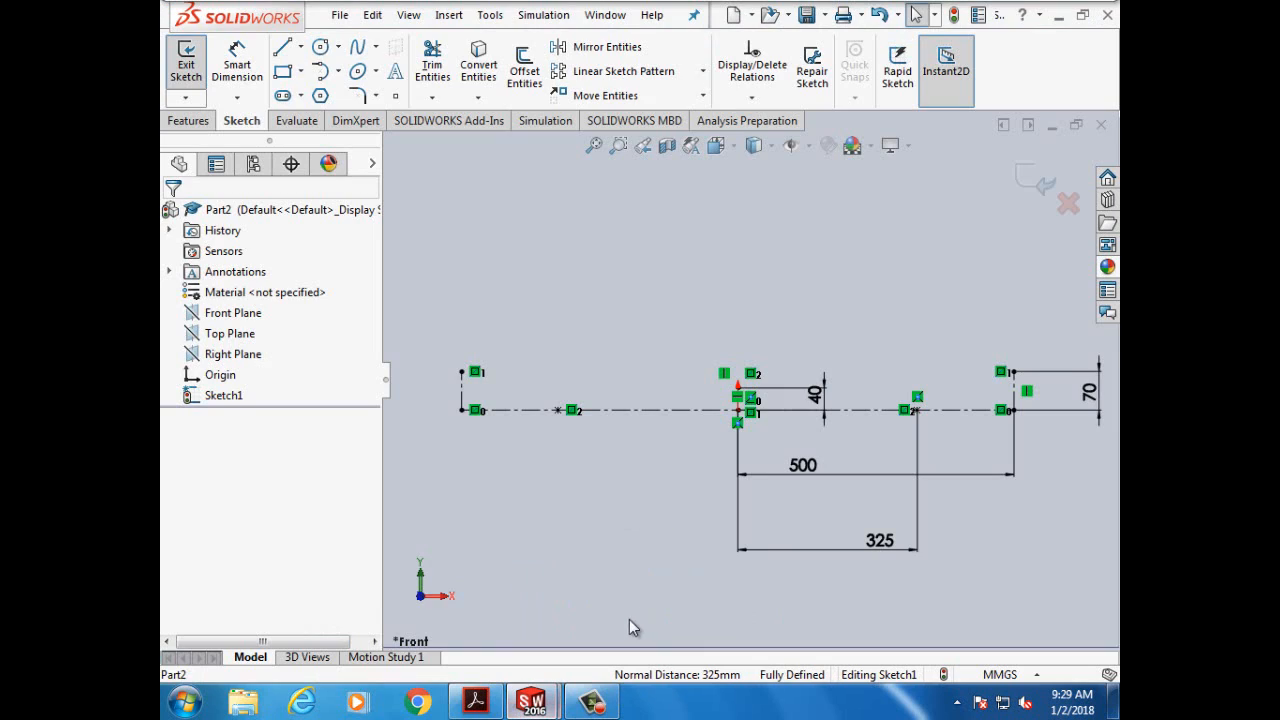
# Step: Sketch a line about 90 mm long sloping down toward the origin, starting just above and beside the left vertical construction line's top
pyautogui.click(282, 47)
pyautogui.scroll(-2, 508, 372)
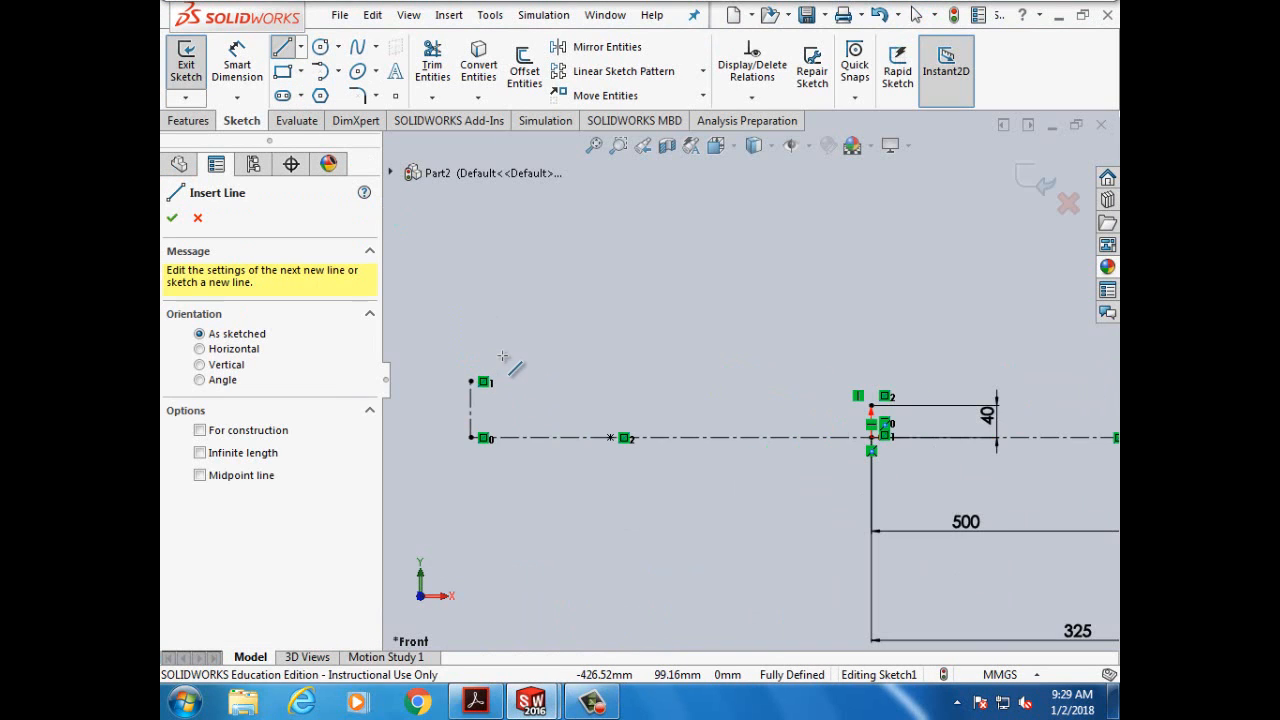
pyautogui.scroll(-1, 530, 400)
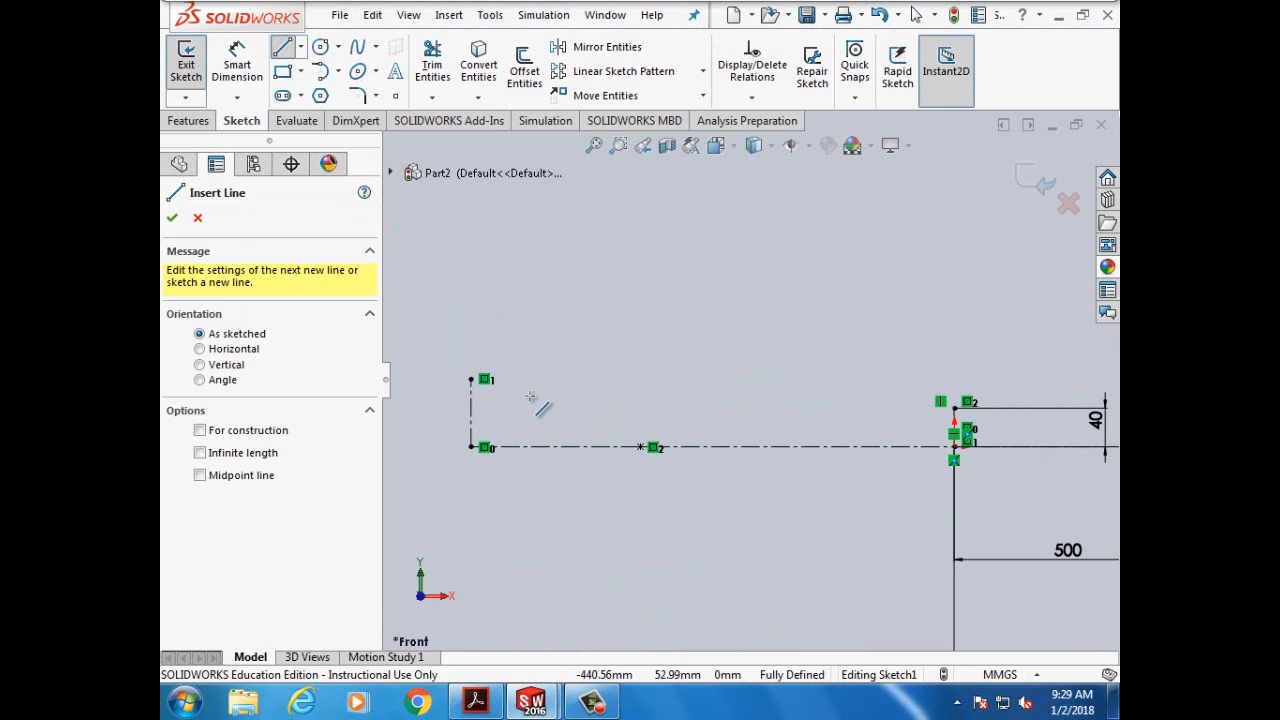
pyautogui.click(494, 353)
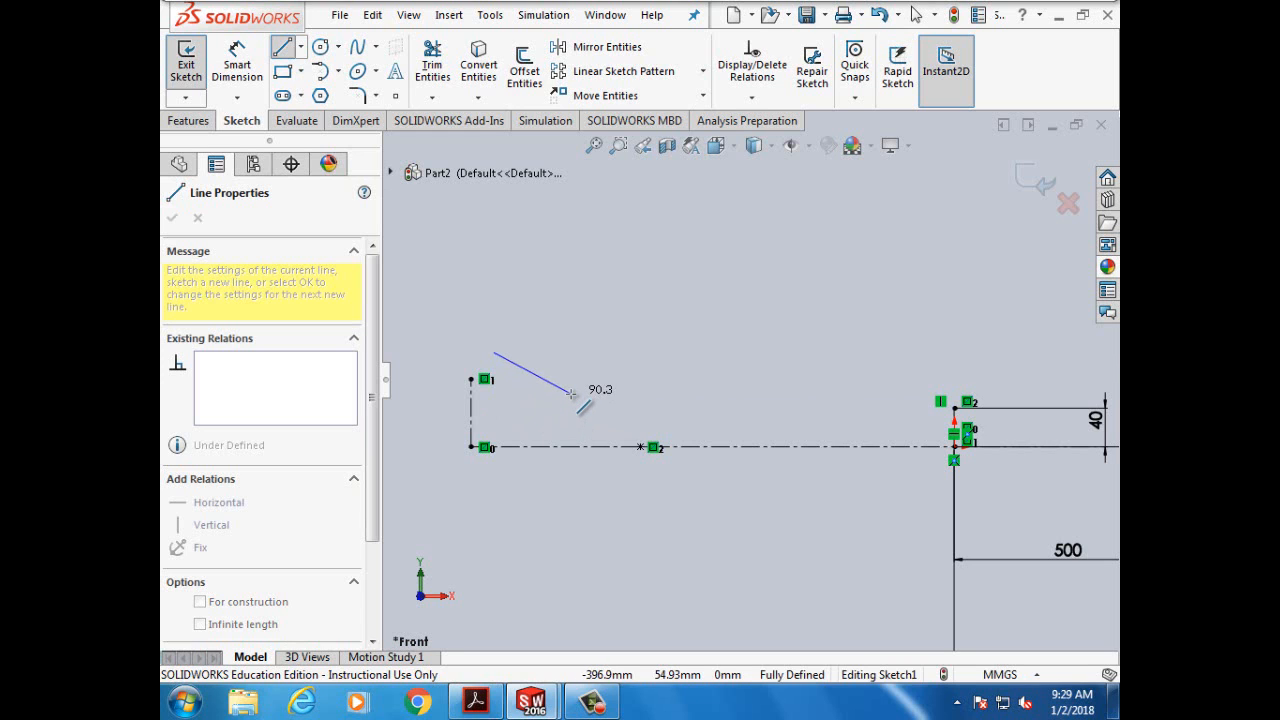
pyautogui.click(571, 393)
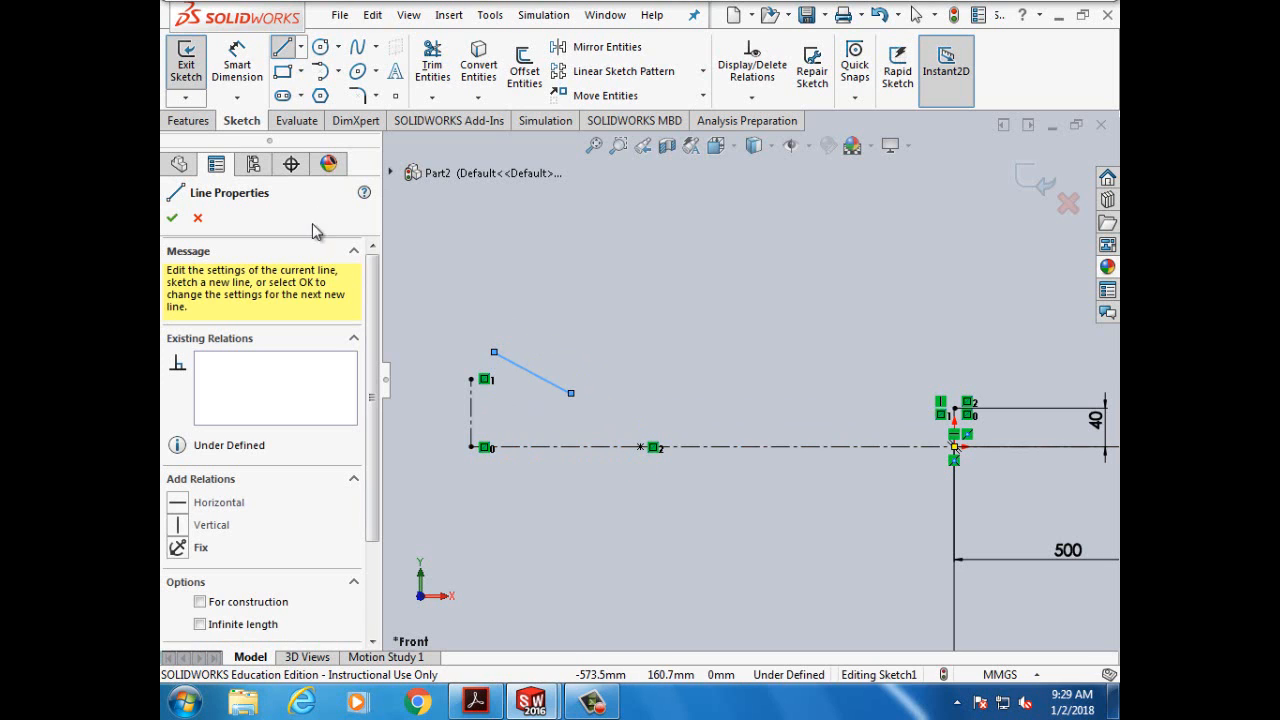
# Step: Sketch a tangent arc of about 102 mm radius from the line's lower end, curving up to the same height on the side nearer the origin
pyautogui.click(319, 74)
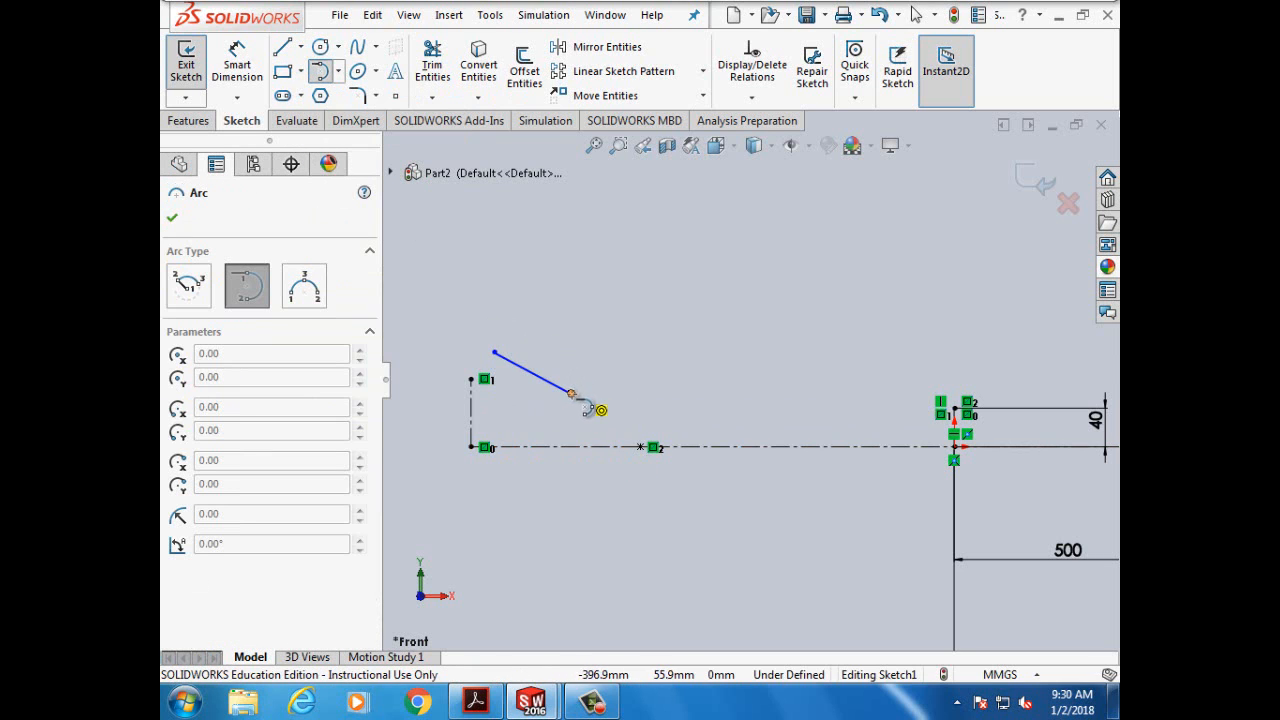
pyautogui.click(584, 404)
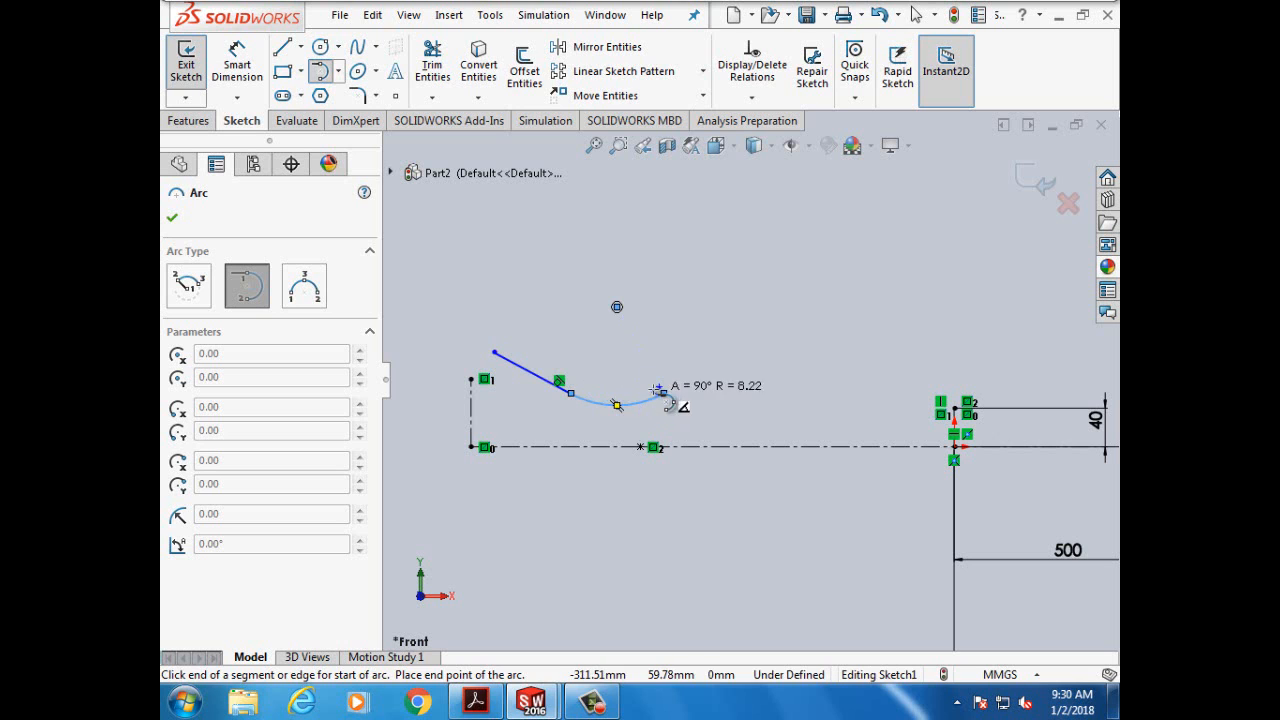
pyautogui.click(663, 393)
# Step: Sketch a second line about 90 mm long, rising tangent from the arc's free end toward the origin, and finish the Line command
pyautogui.click(283, 48)
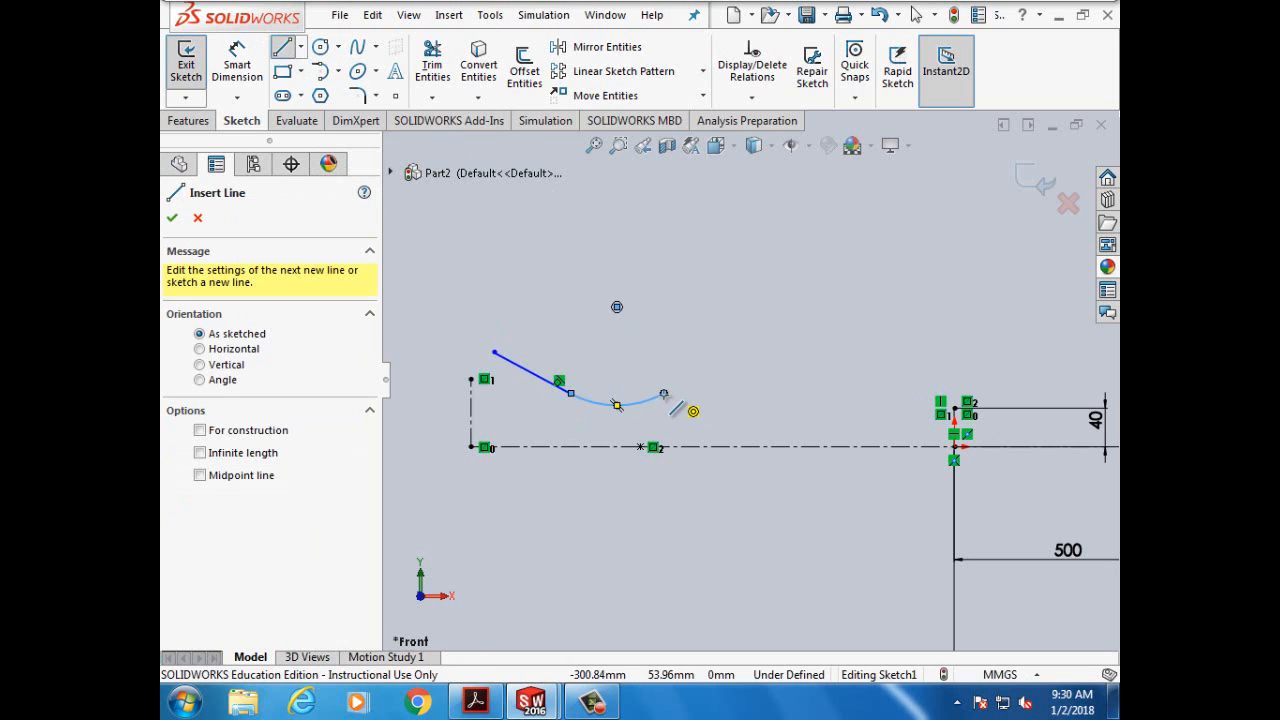
pyautogui.click(665, 396)
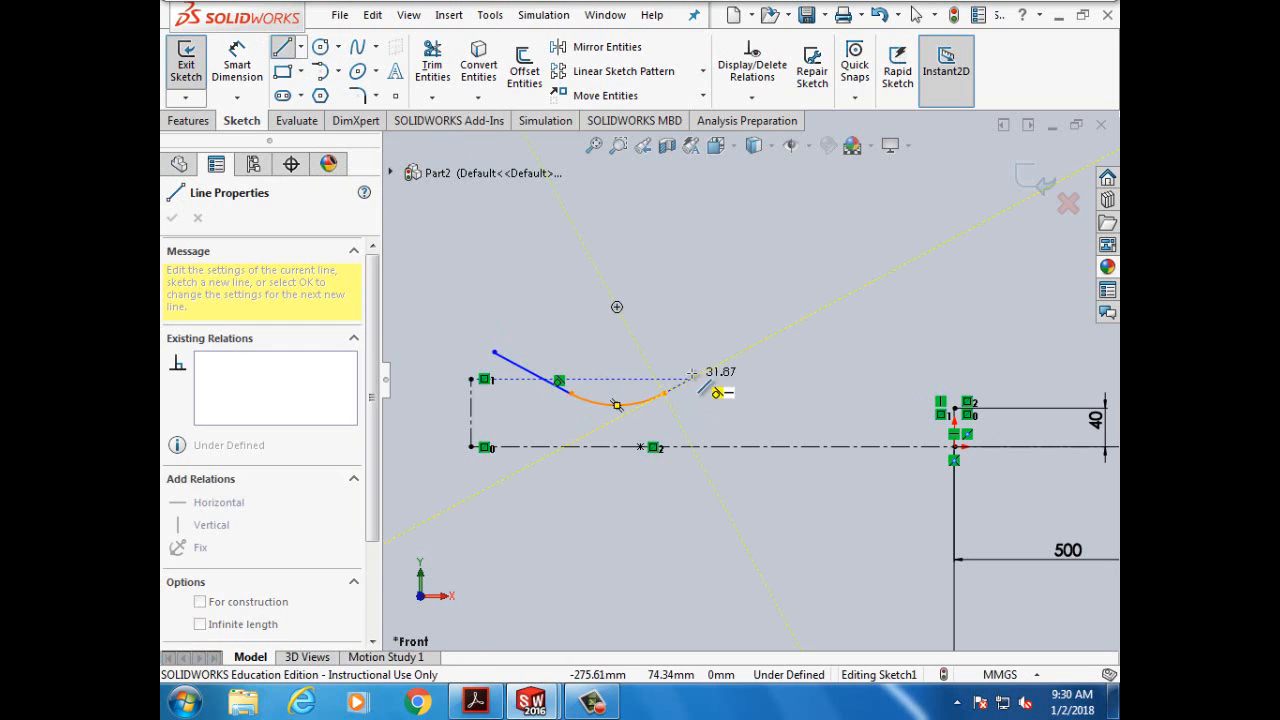
pyautogui.doubleClick(742, 352)
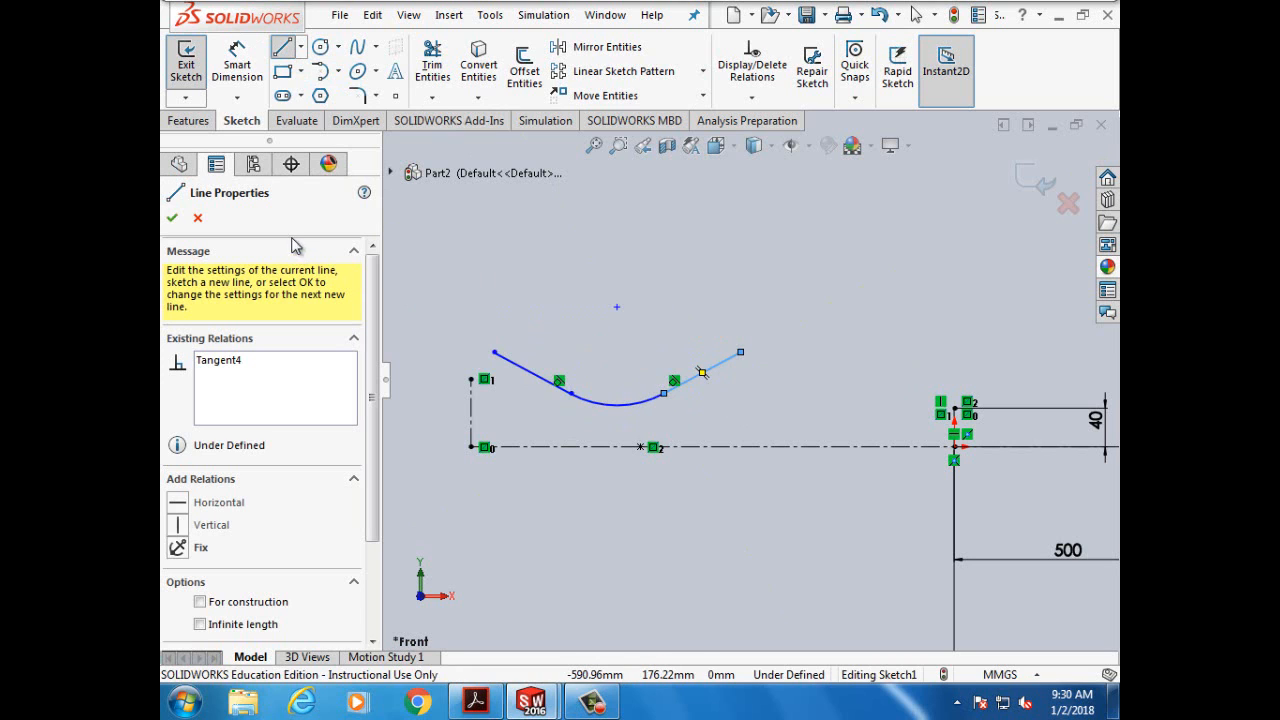
pyautogui.click(172, 217)
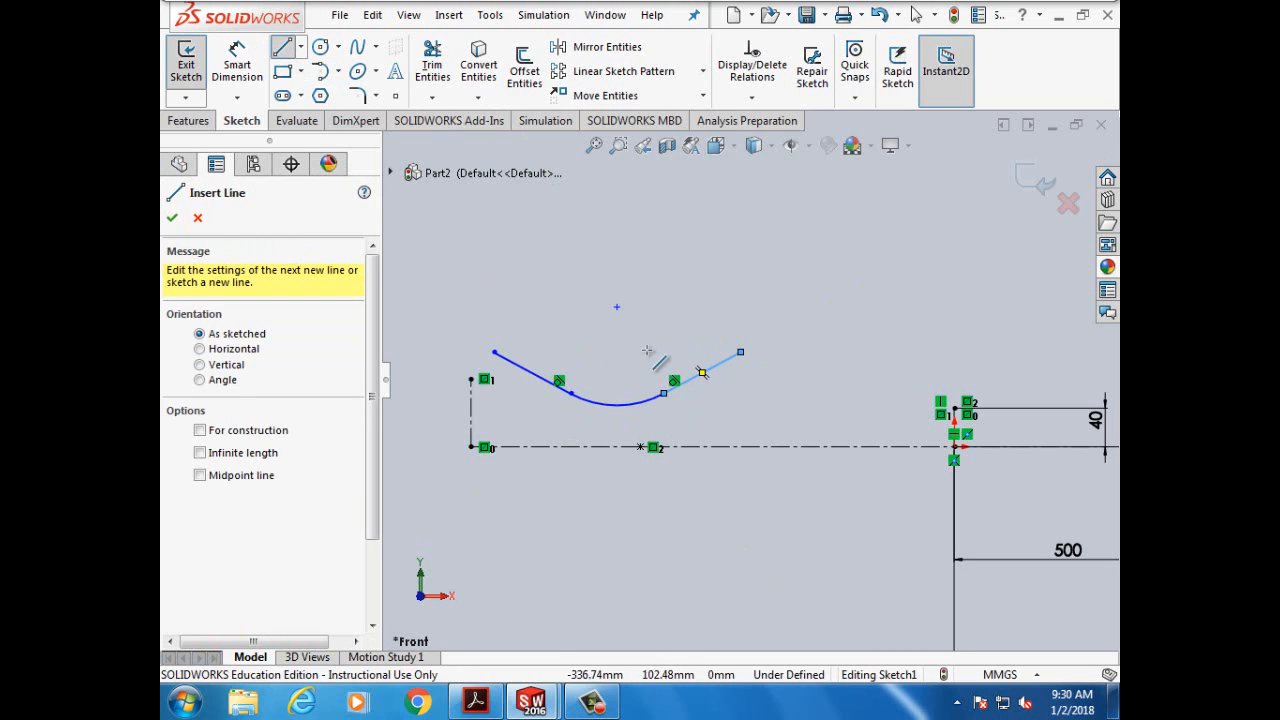
pyautogui.click(172, 217)
pyautogui.press('f')
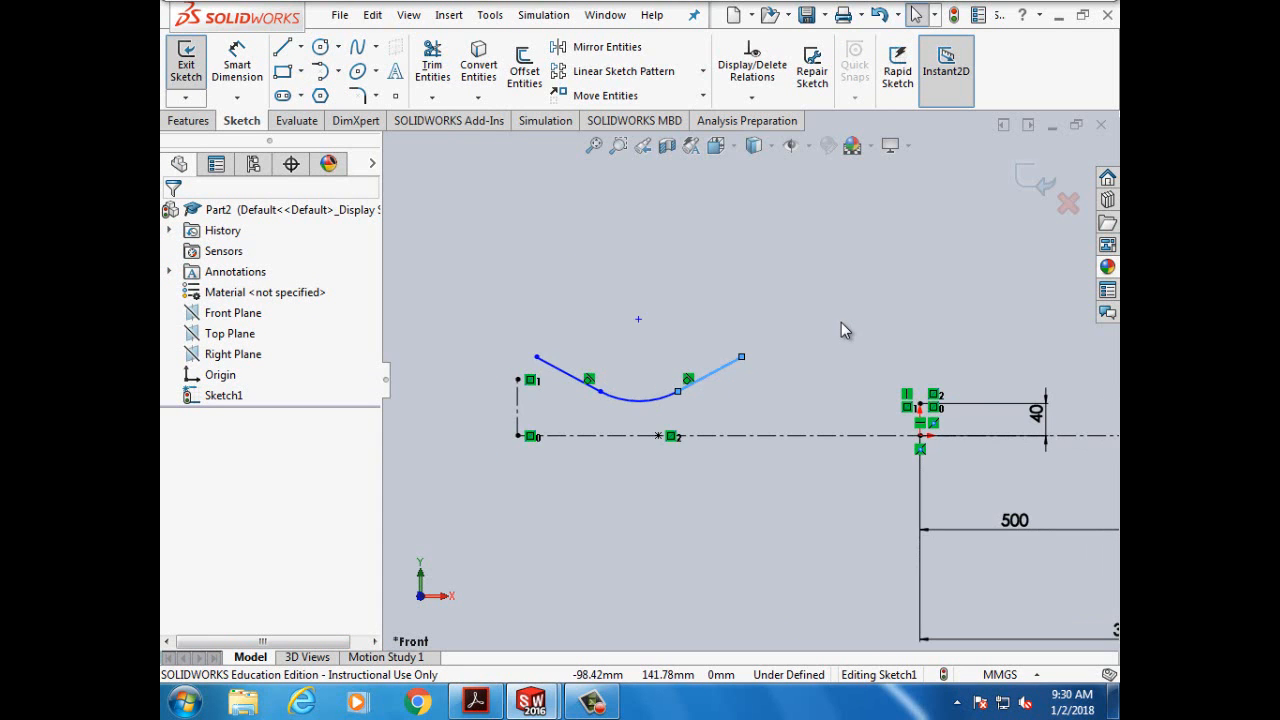
# Step: Mirror the two sloping lines and the arc between them about the vertical construction line at the origin
pyautogui.click(600, 47)
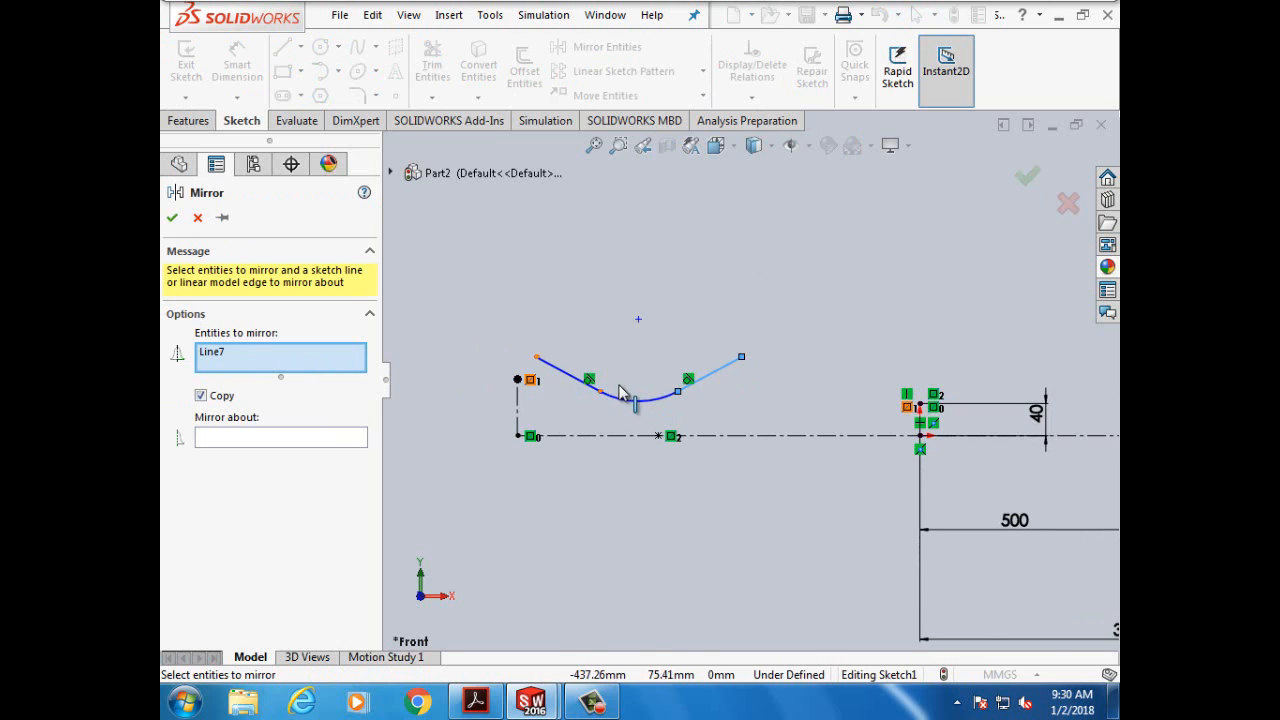
pyautogui.rightClick(222, 360)
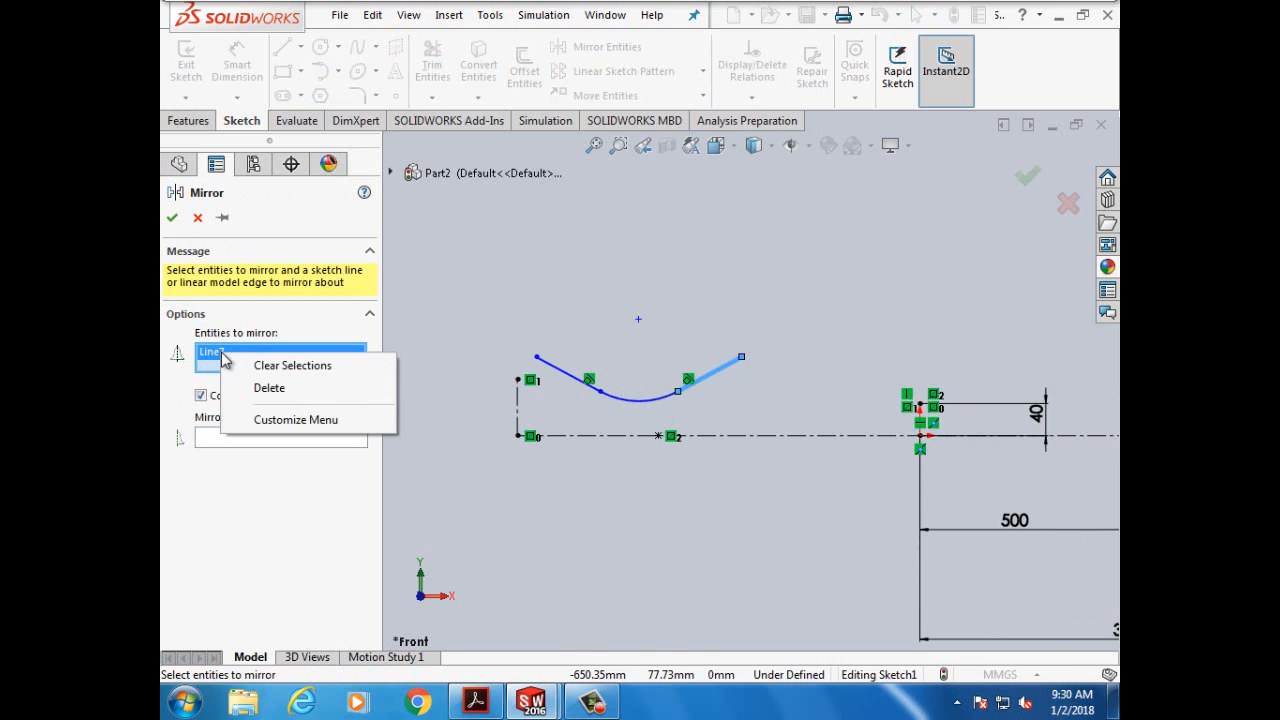
pyautogui.click(268, 388)
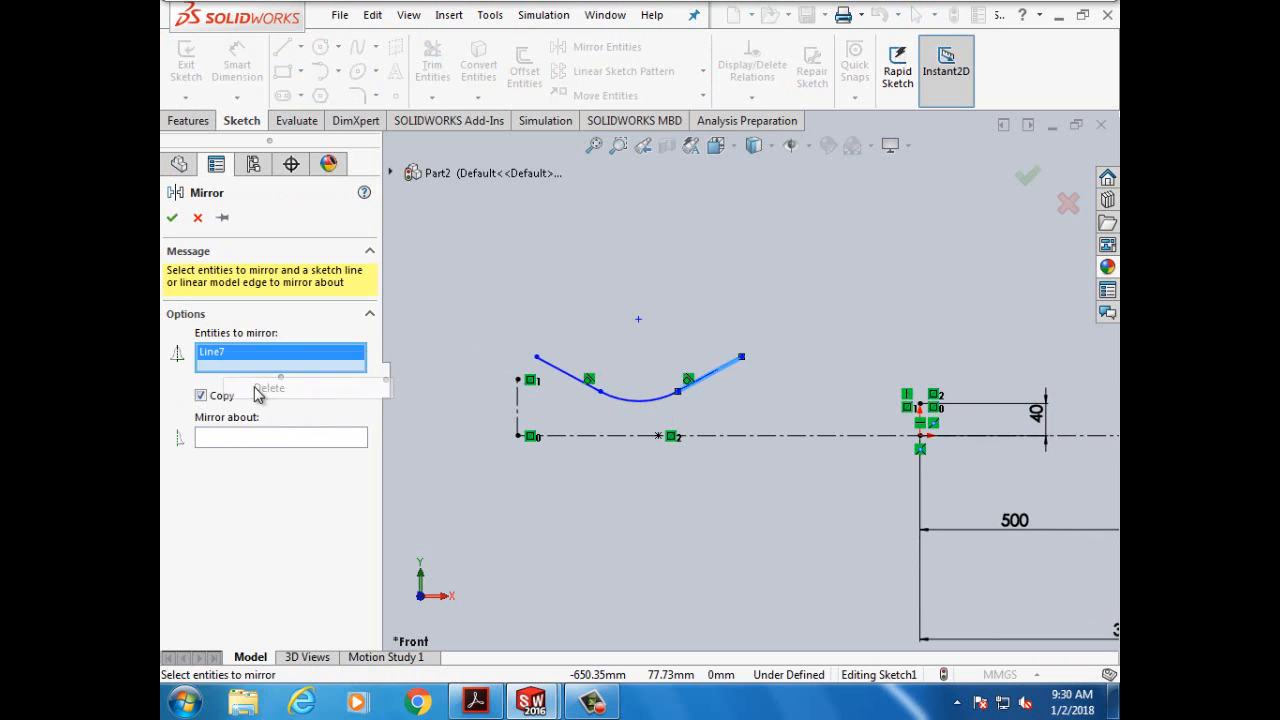
pyautogui.click(569, 373)
pyautogui.click(648, 402)
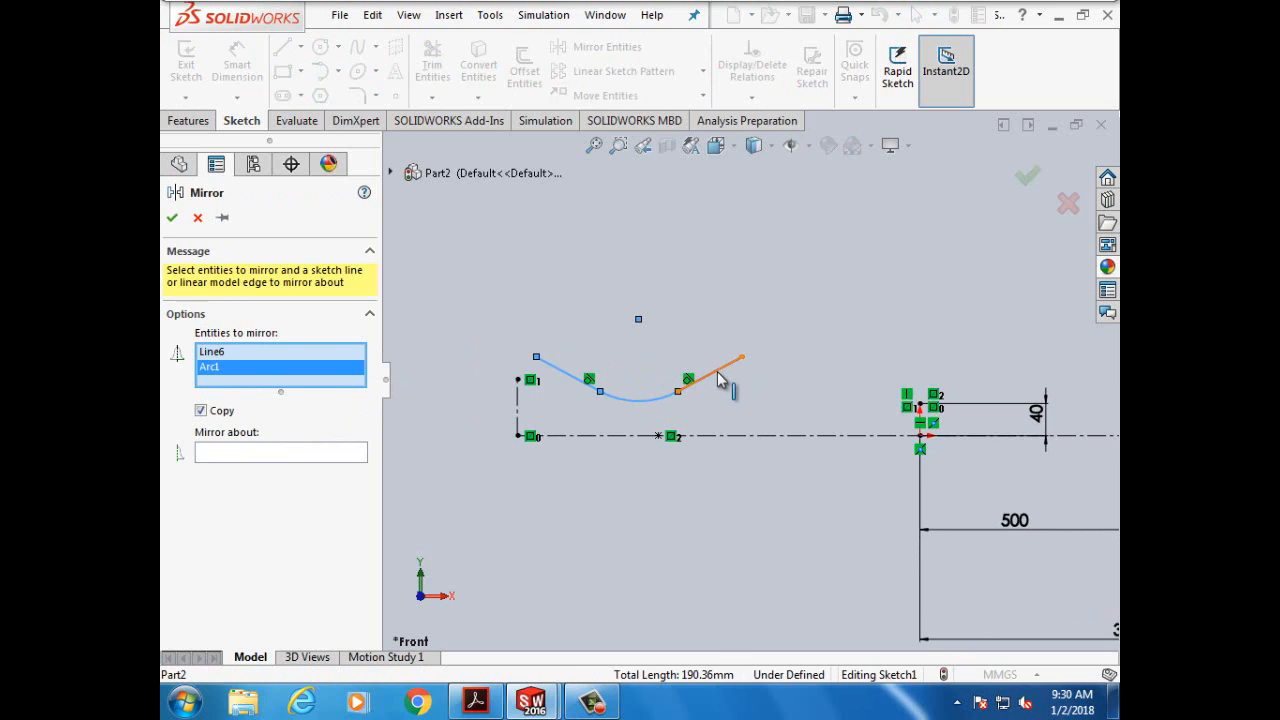
pyautogui.click(718, 380)
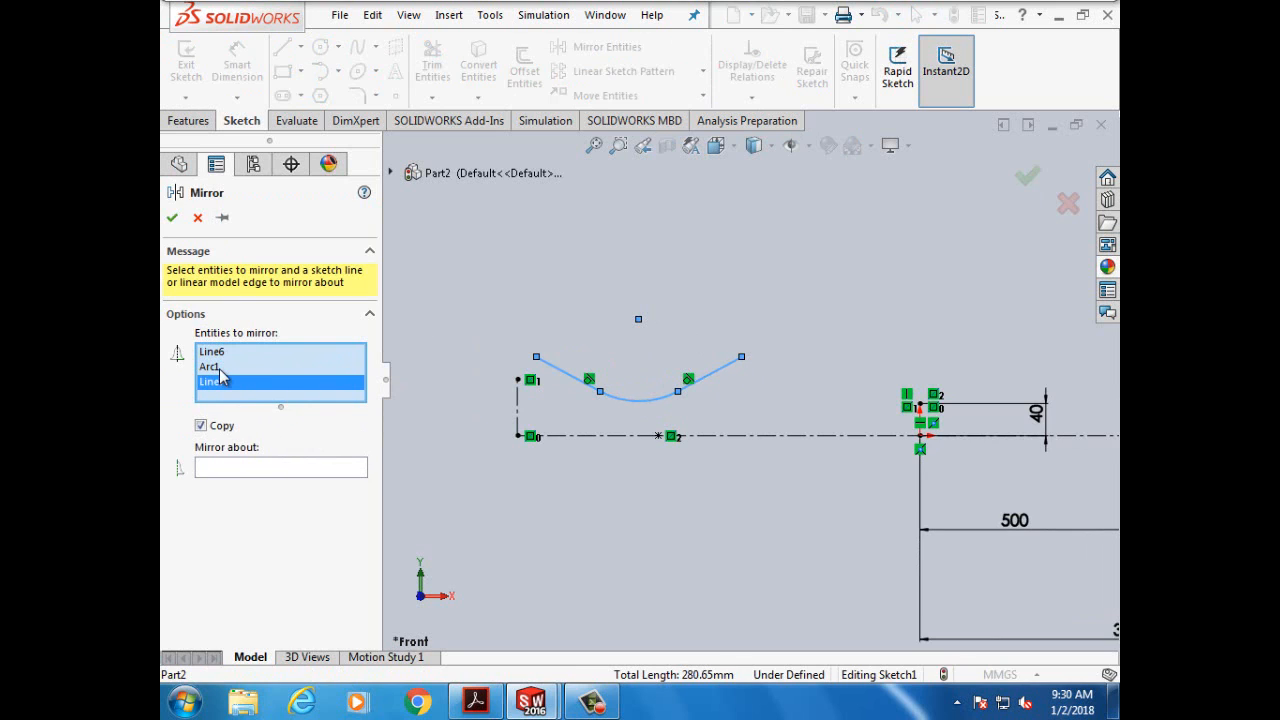
pyautogui.click(256, 466)
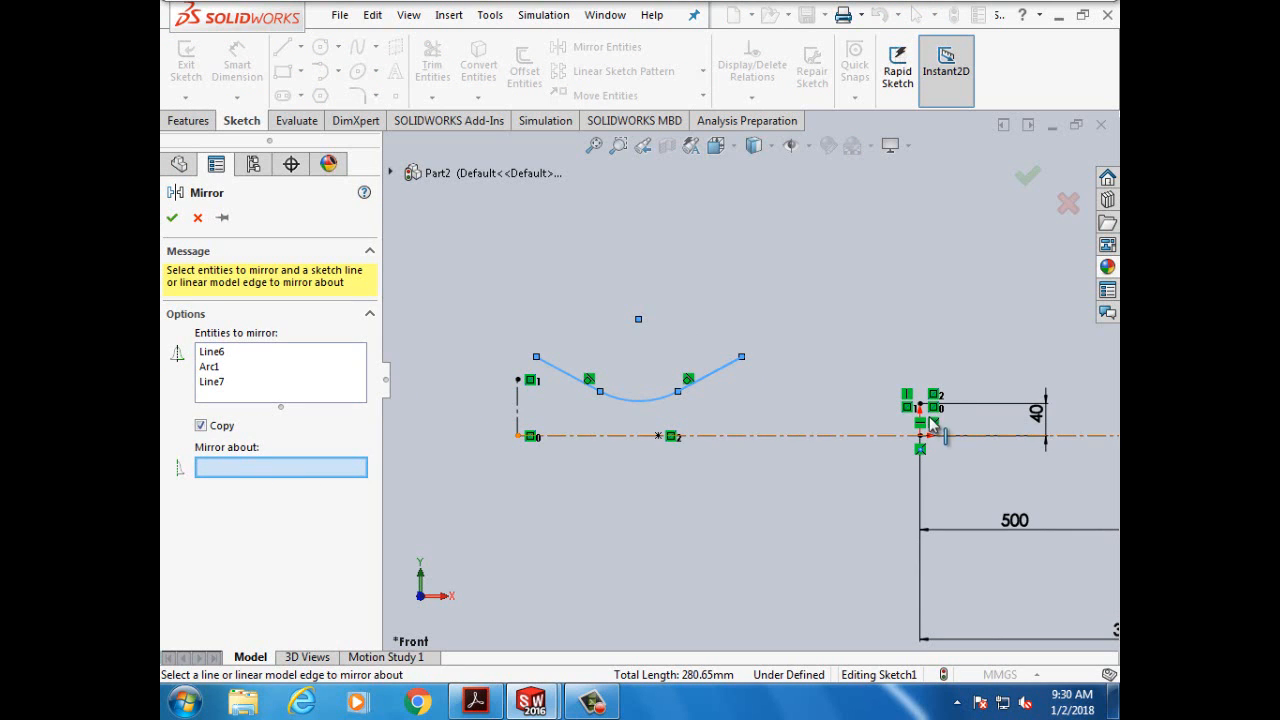
pyautogui.scroll(-5, 927, 425)
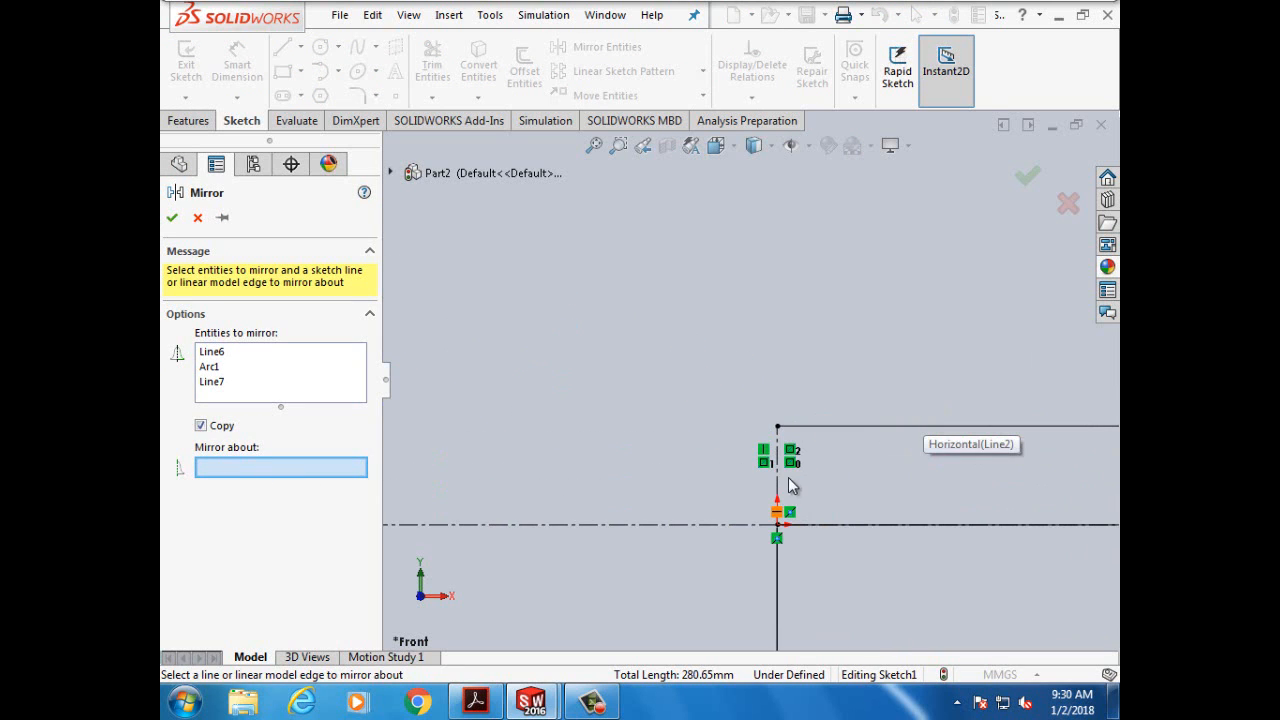
pyautogui.click(779, 482)
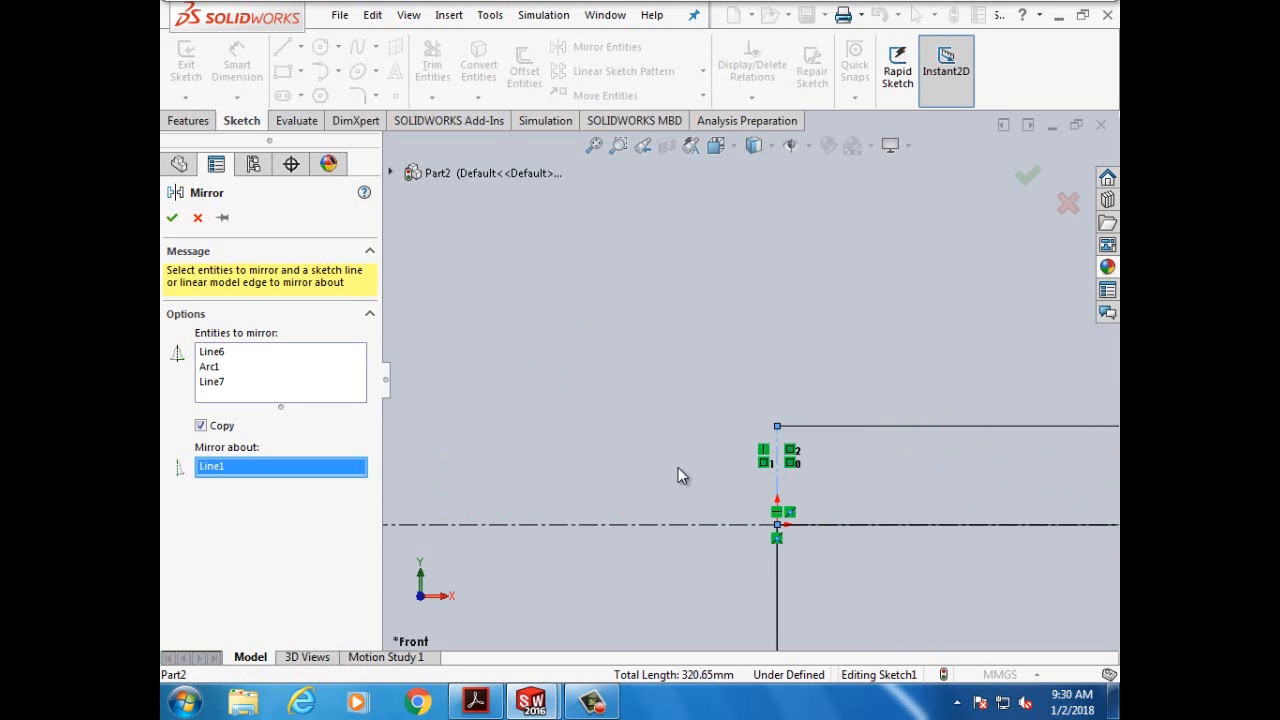
pyautogui.click(172, 217)
pyautogui.scroll(4, 600, 400)
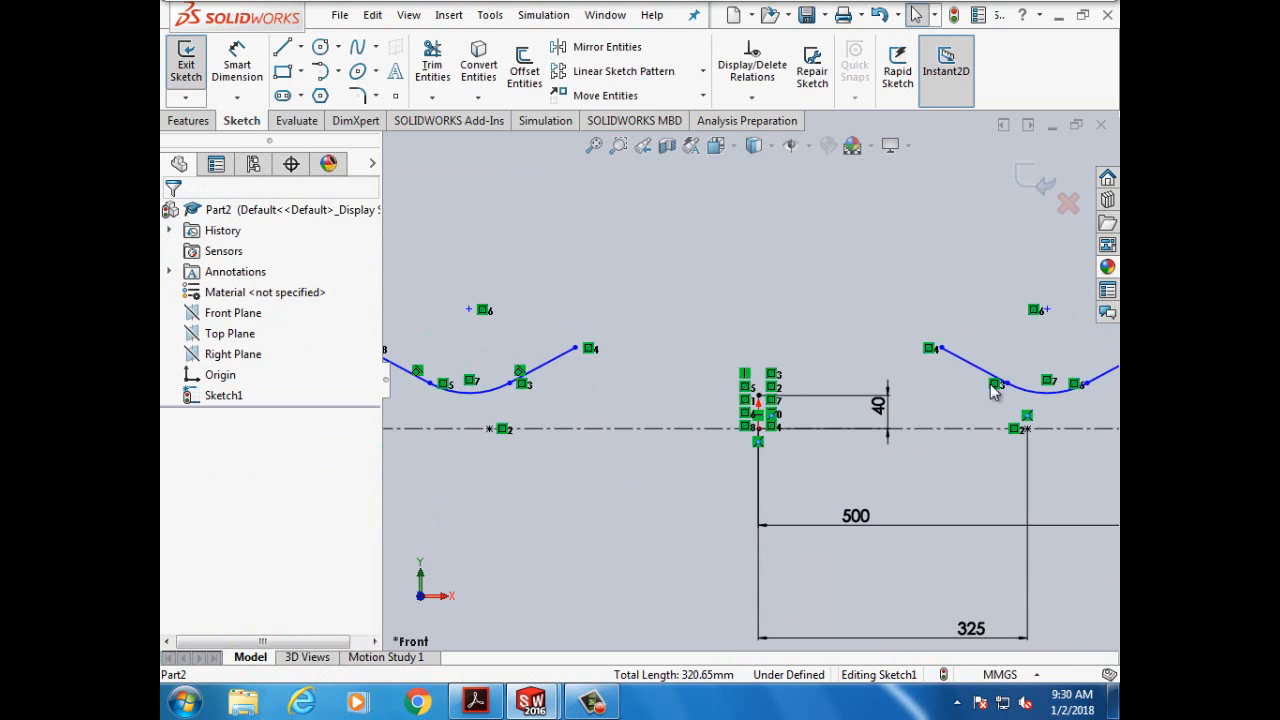
pyautogui.scroll(3, 577, 331)
pyautogui.click(685, 497)
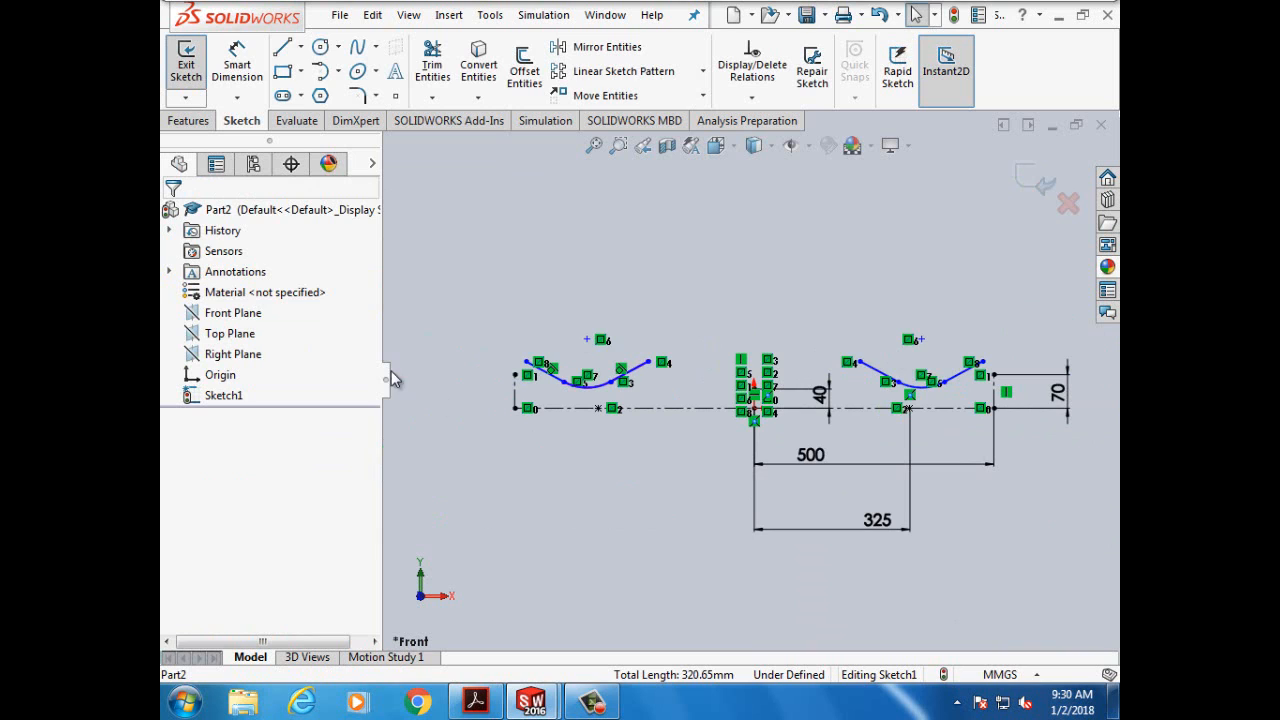
# Step: Sketch a tangent arc connecting the inner ends of the two mirrored halves above the origin
pyautogui.click(320, 71)
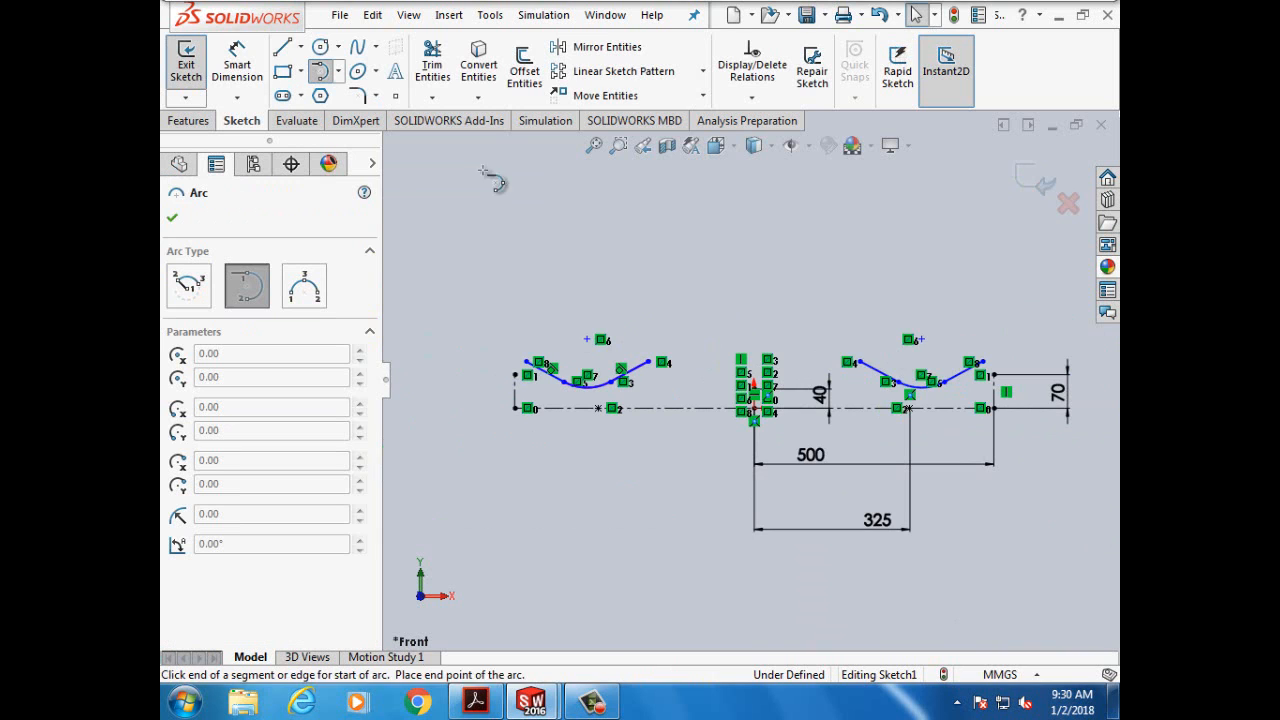
pyautogui.click(662, 363)
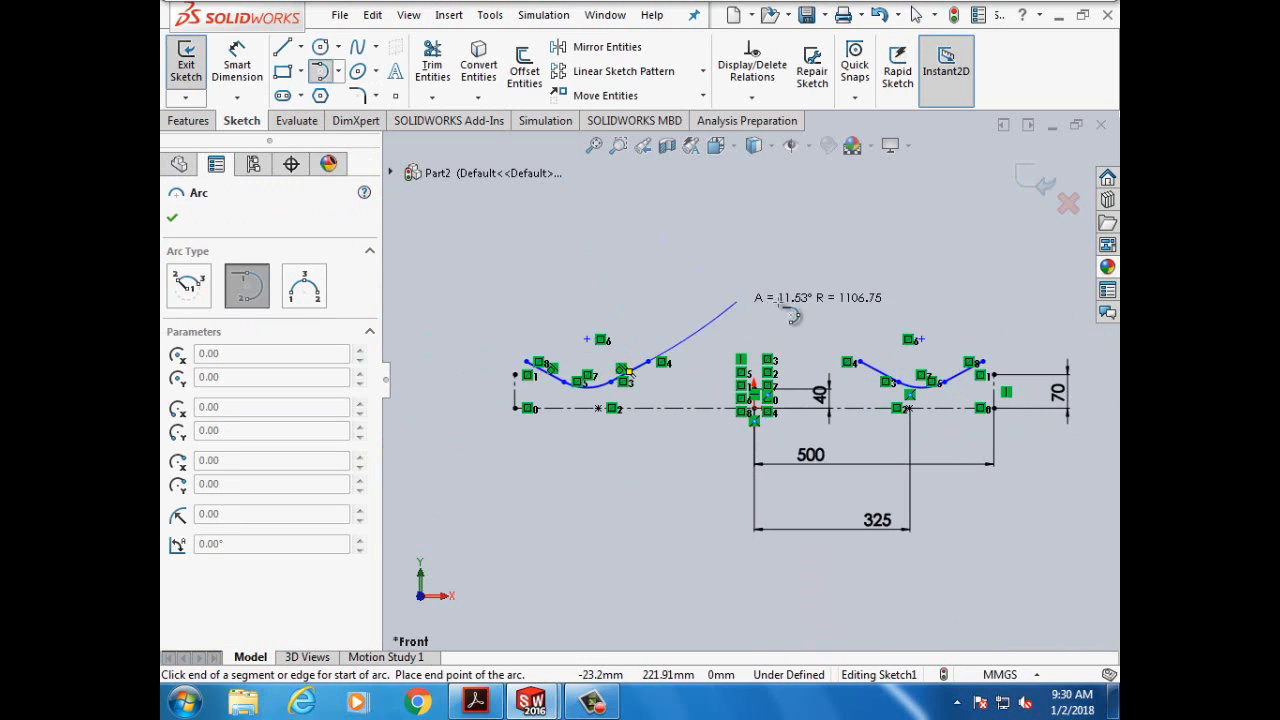
pyautogui.click(872, 368)
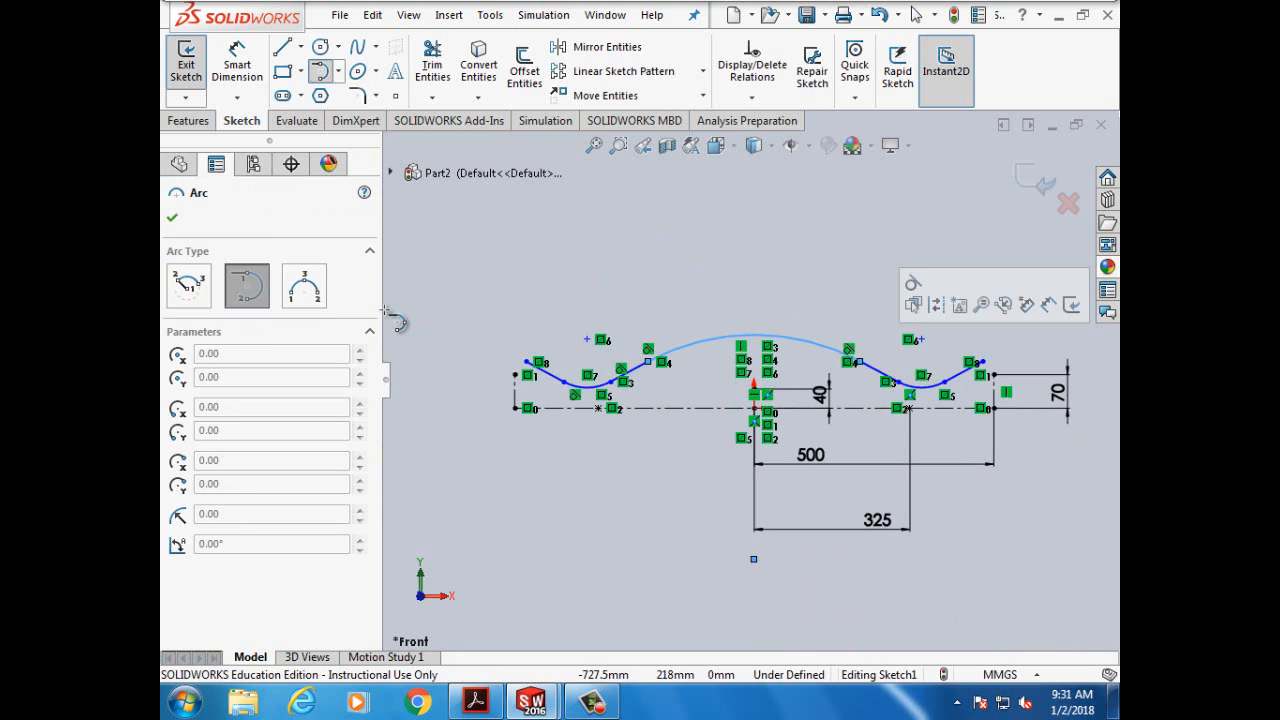
pyautogui.click(171, 220)
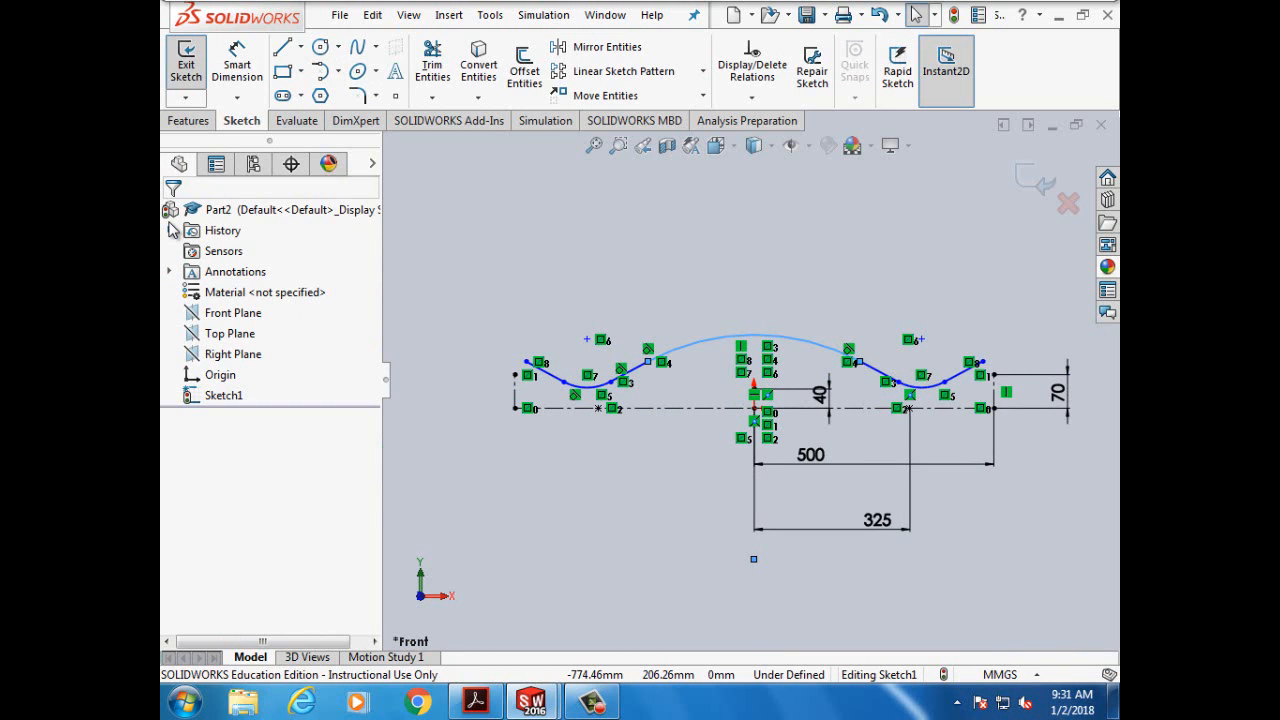
# Step: Switch to the lesson PDF in Acrobat, read steps 12 to 14 on connecting and relating the arcs, and return to SOLIDWORKS' Part2 sketch
pyautogui.moveTo(530, 703)
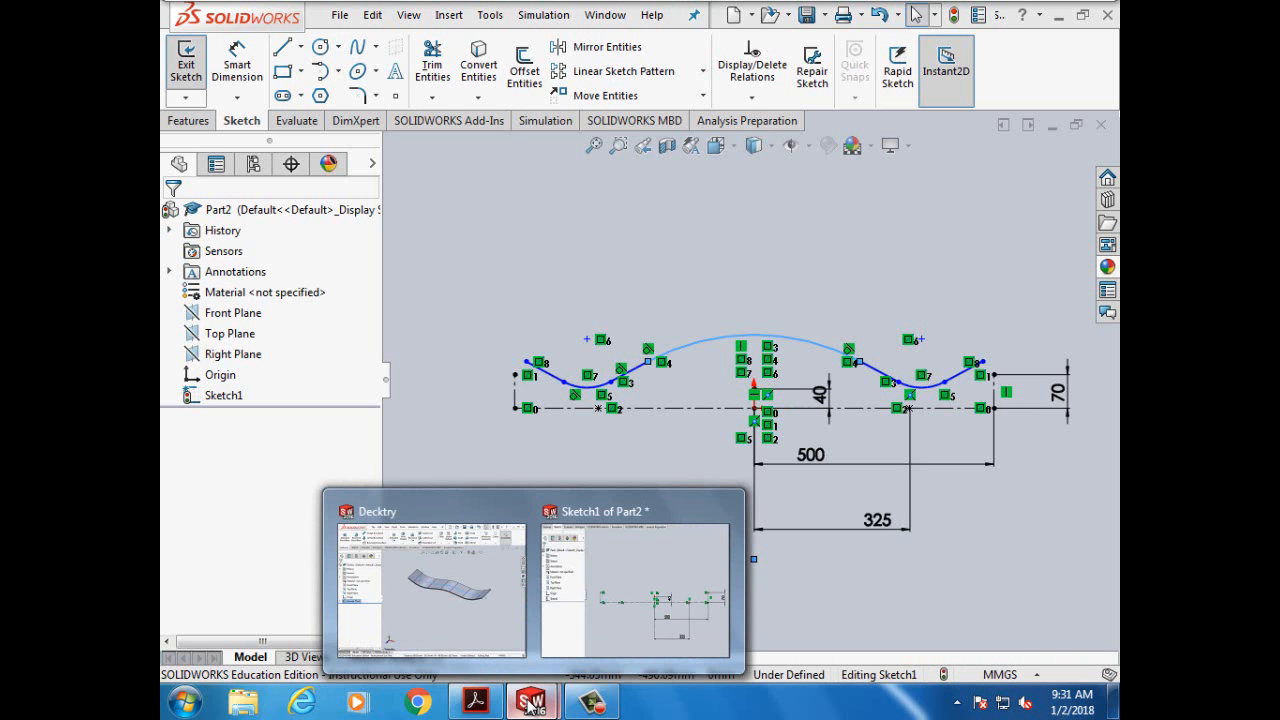
pyautogui.click(475, 703)
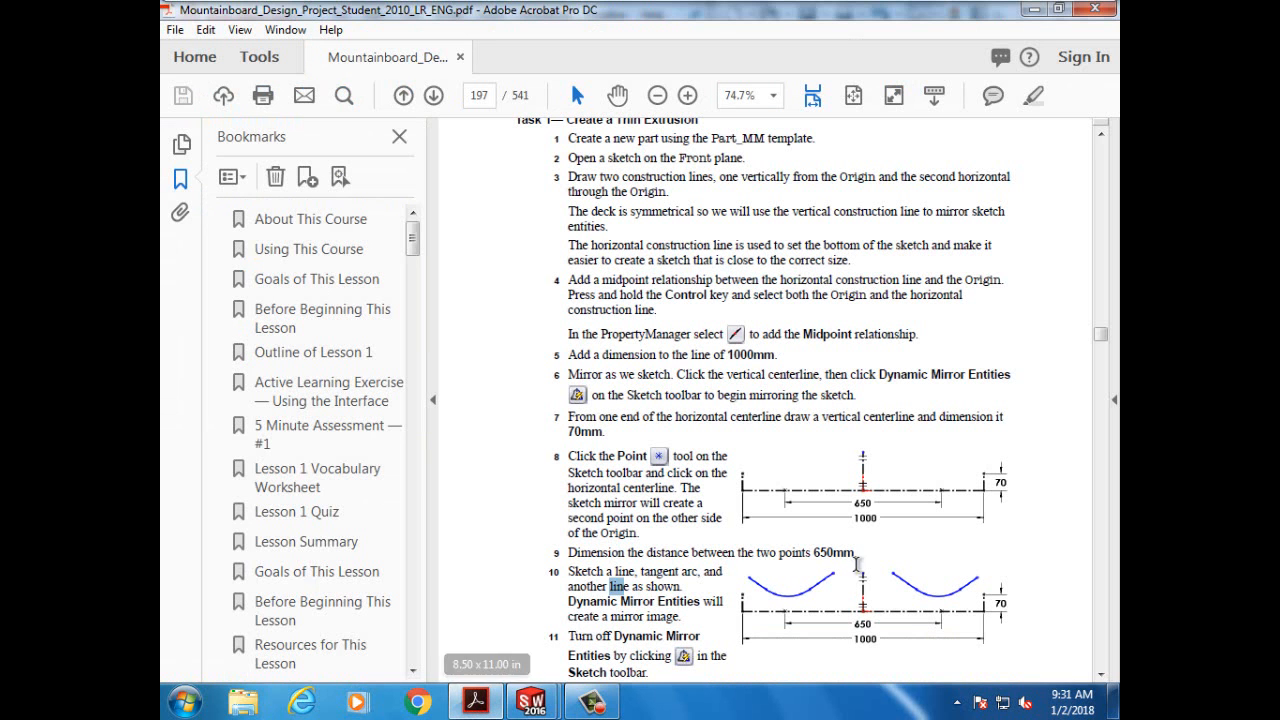
pyautogui.scroll(-5, 840, 550)
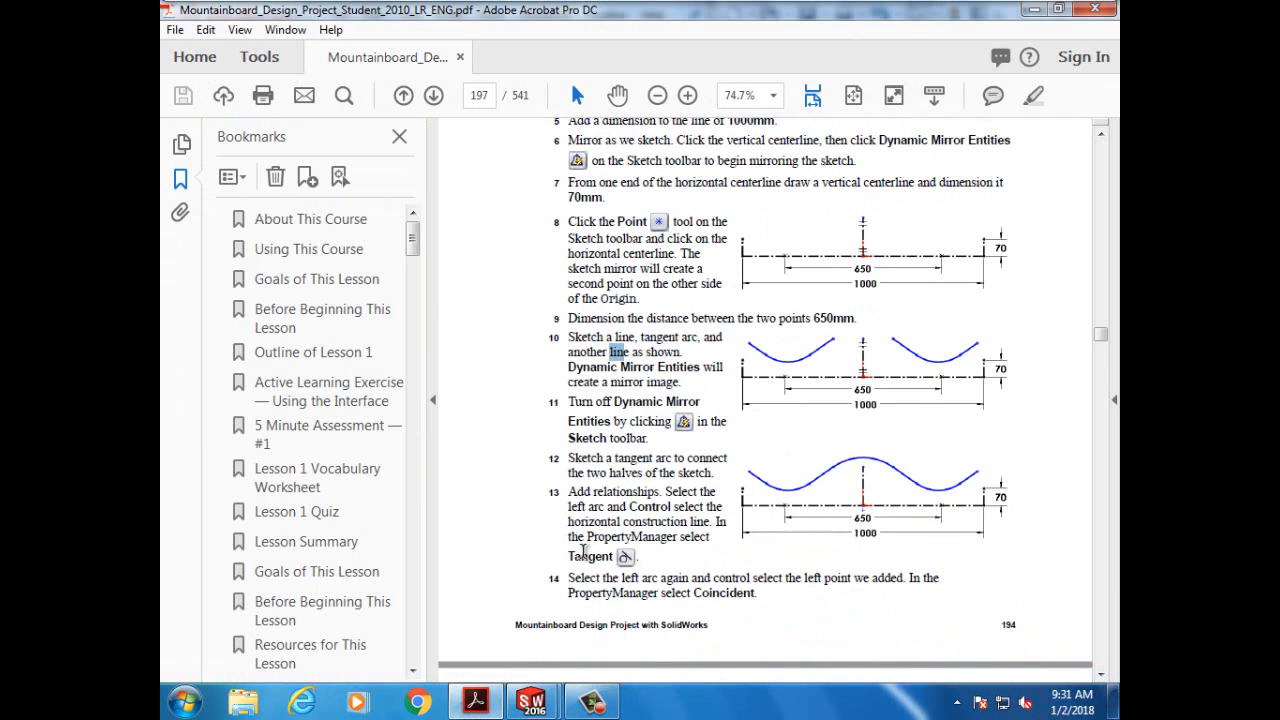
pyautogui.moveTo(579, 497); pyautogui.dragTo(628, 557)
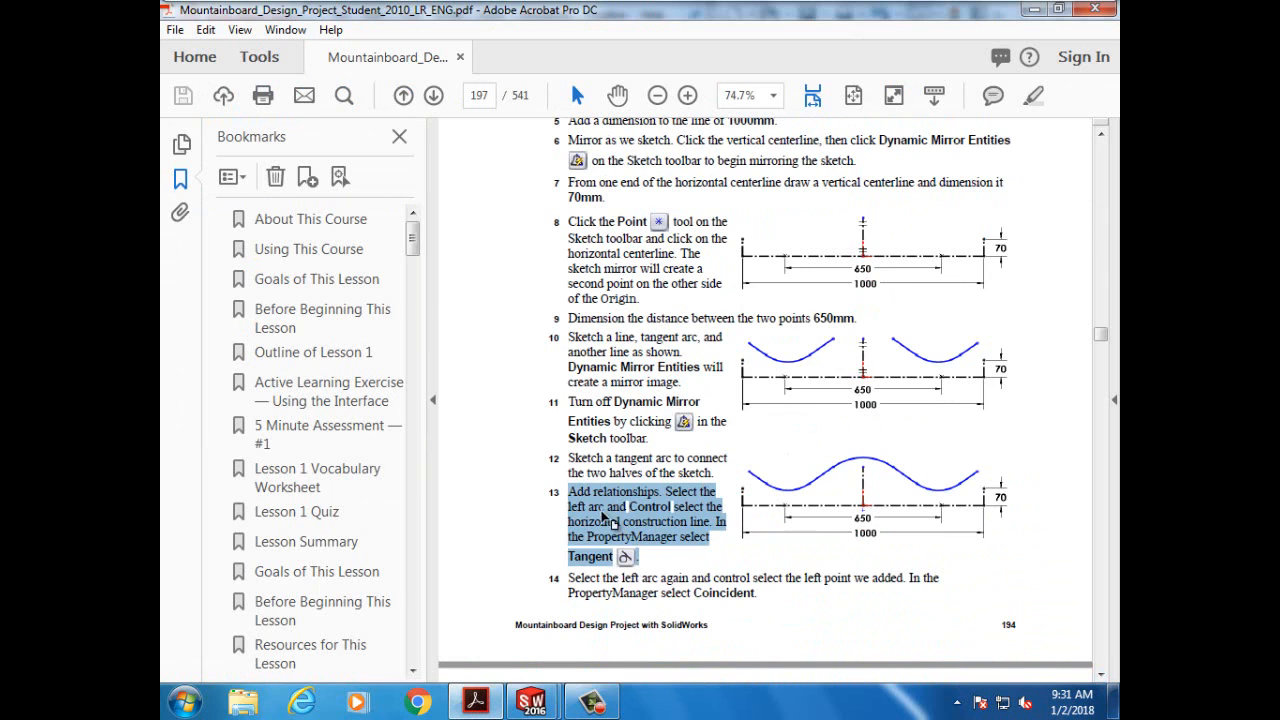
pyautogui.moveTo(569, 507); pyautogui.dragTo(624, 523)
pyautogui.click(648, 512)
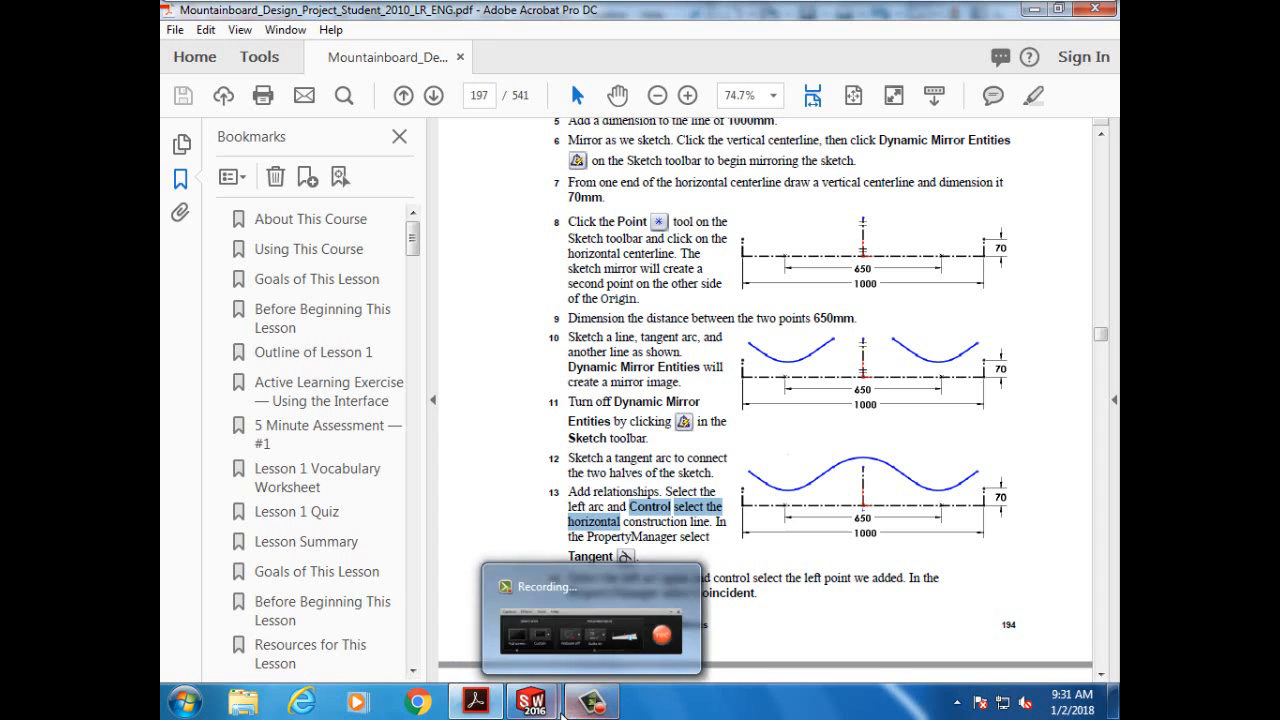
pyautogui.moveTo(527, 707)
pyautogui.click(630, 595)
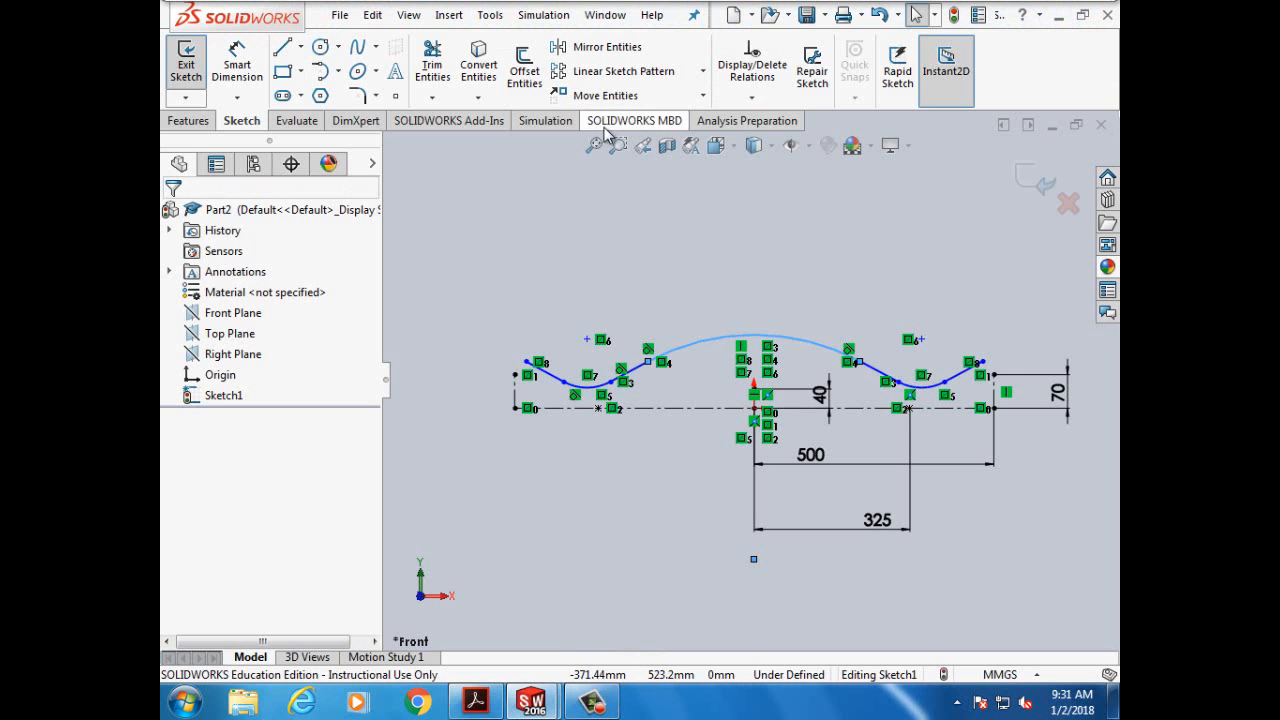
# Step: Add a Tangent relation between the left valley arc and the horizontal construction line, after removing the preselected middle arc from the relation's selection
pyautogui.click(752, 98)
pyautogui.click(762, 144)
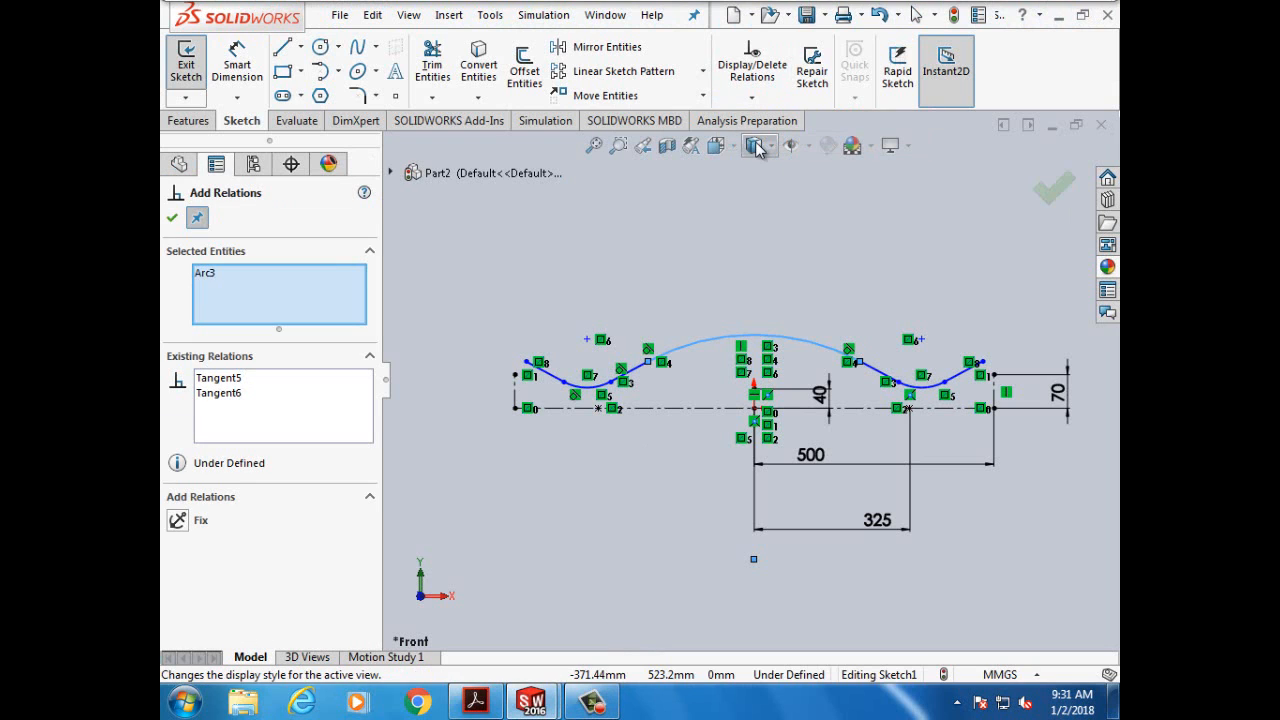
pyautogui.click(210, 274)
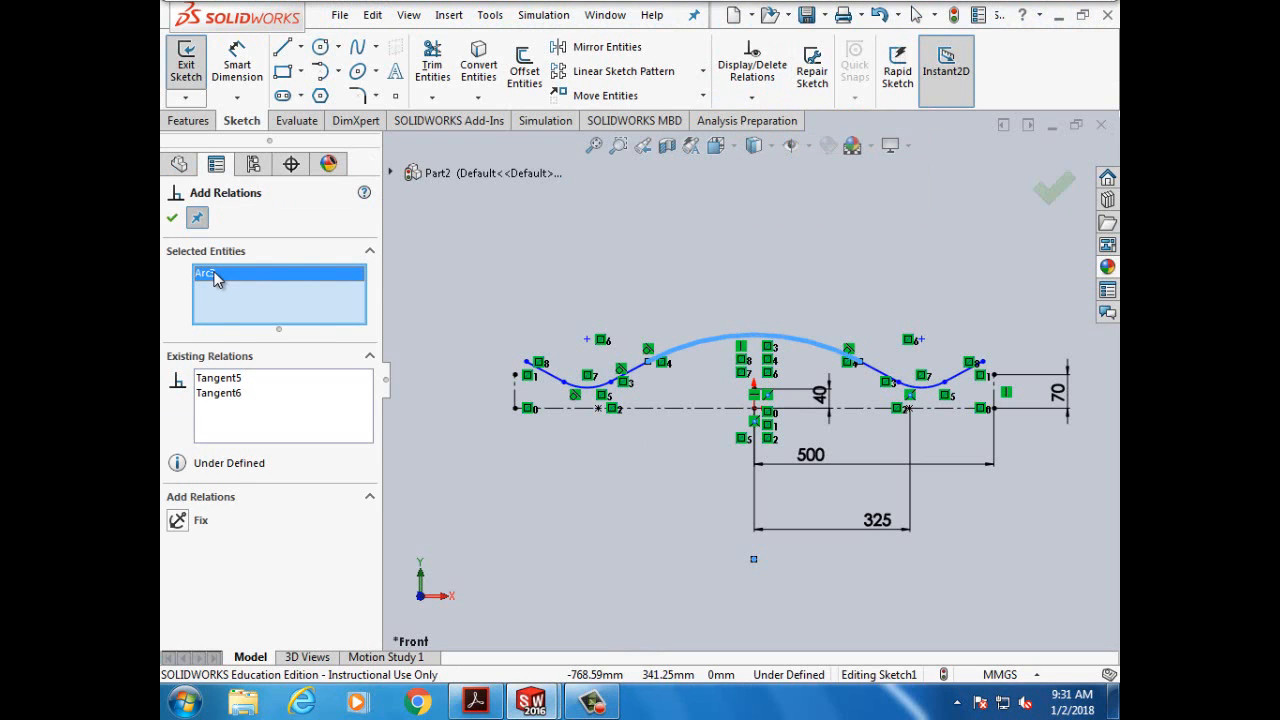
pyautogui.rightClick(213, 279)
pyautogui.click(263, 306)
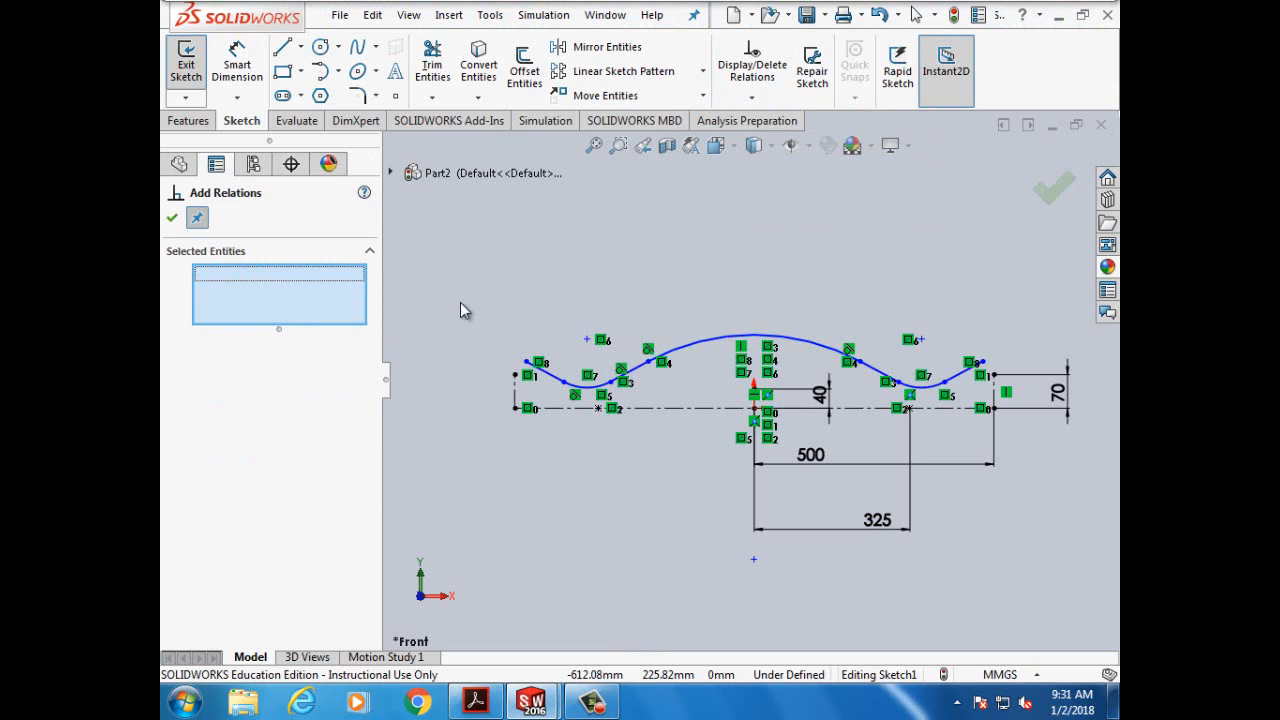
pyautogui.click(581, 390)
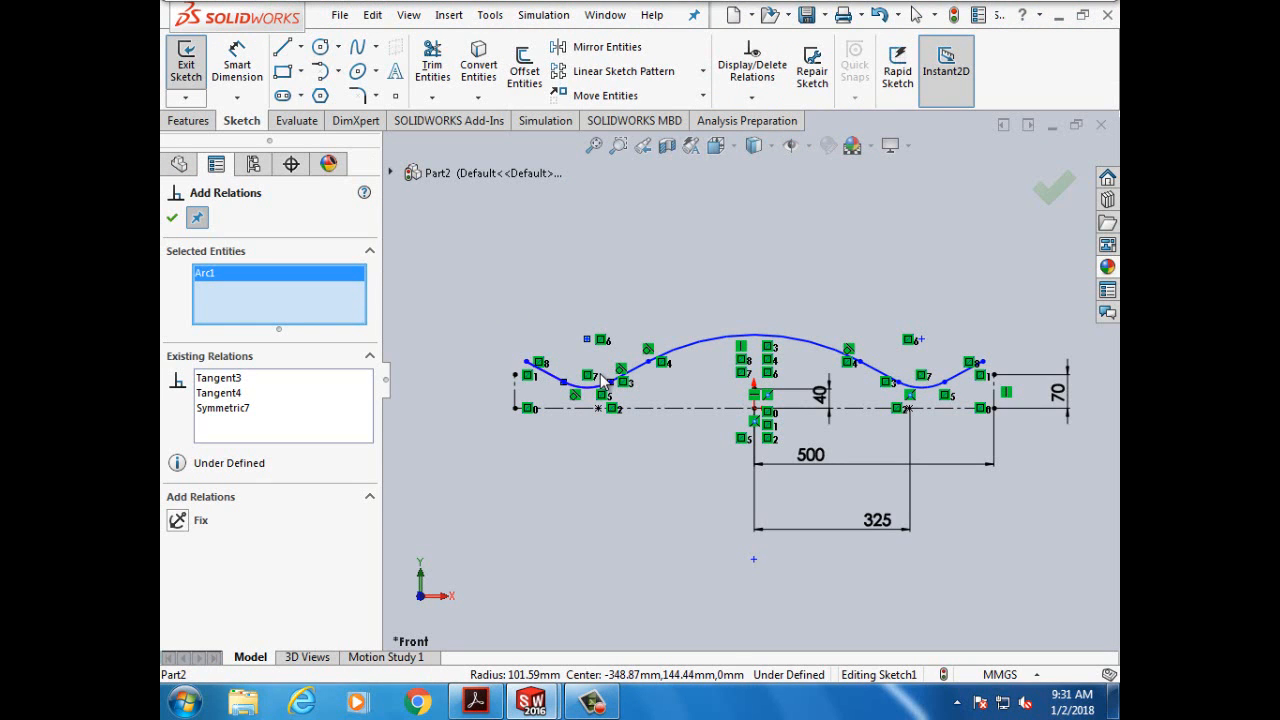
pyautogui.click(640, 409)
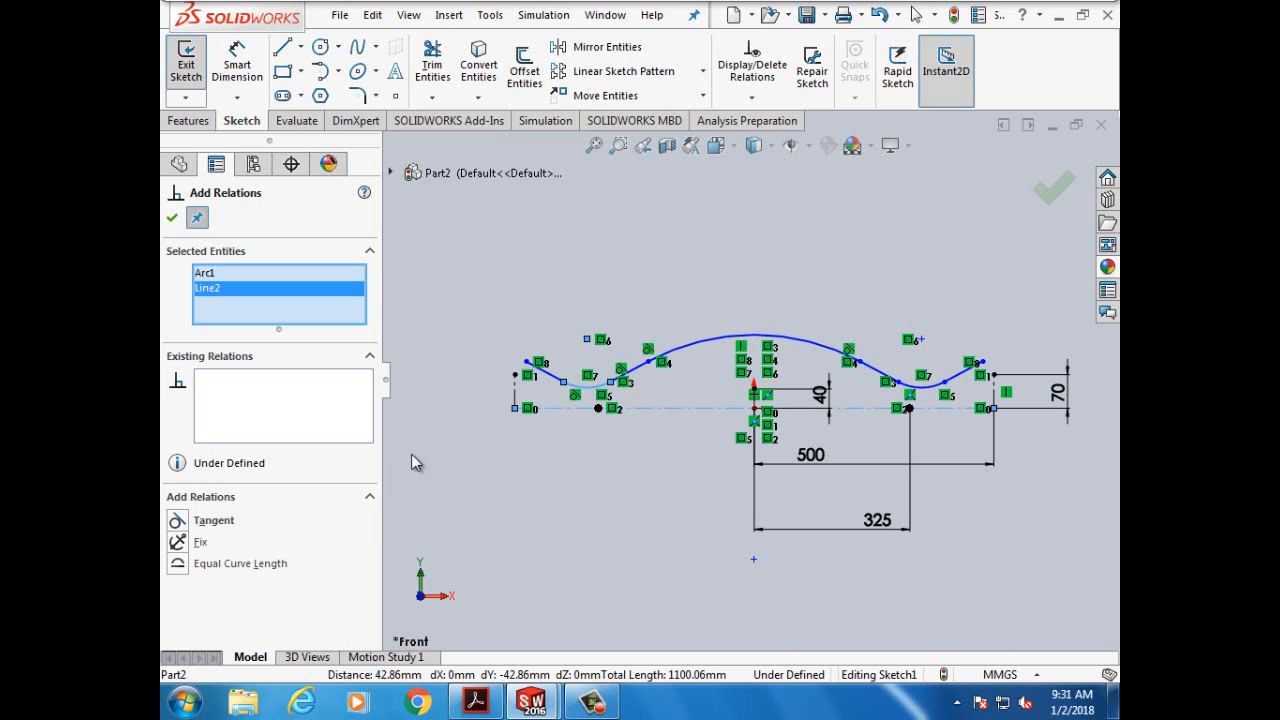
pyautogui.click(177, 522)
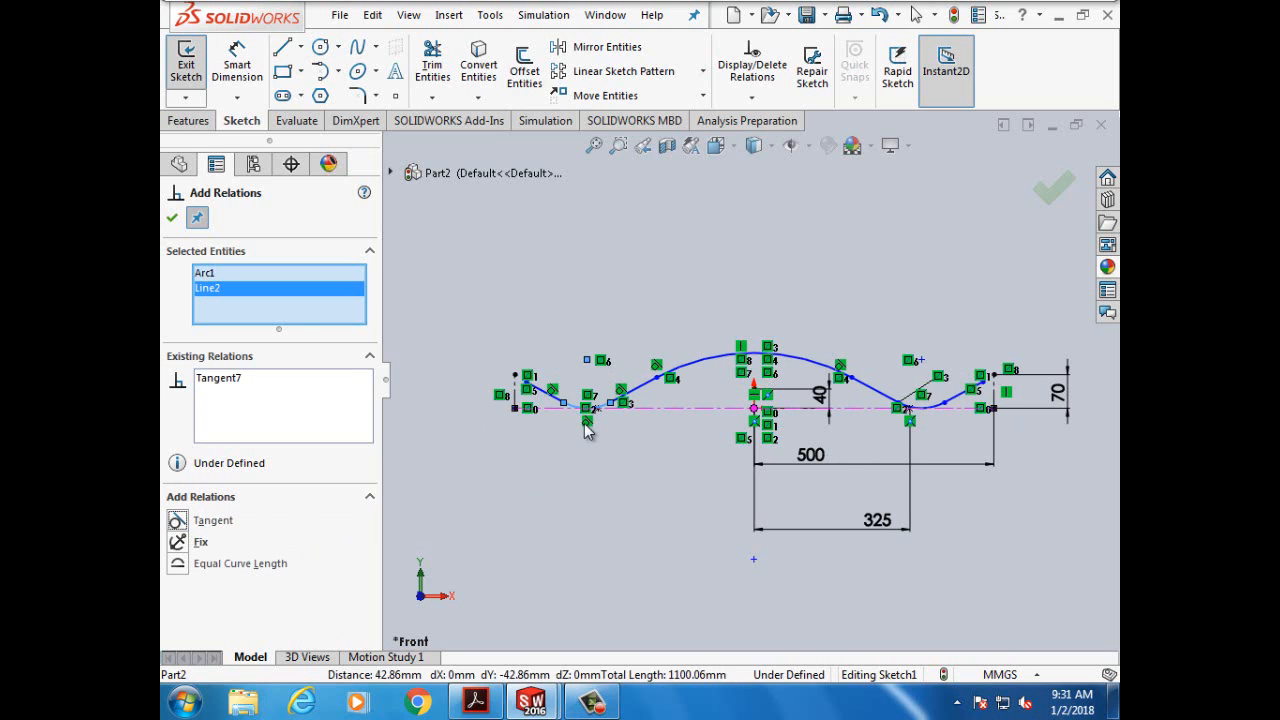
pyautogui.click(172, 218)
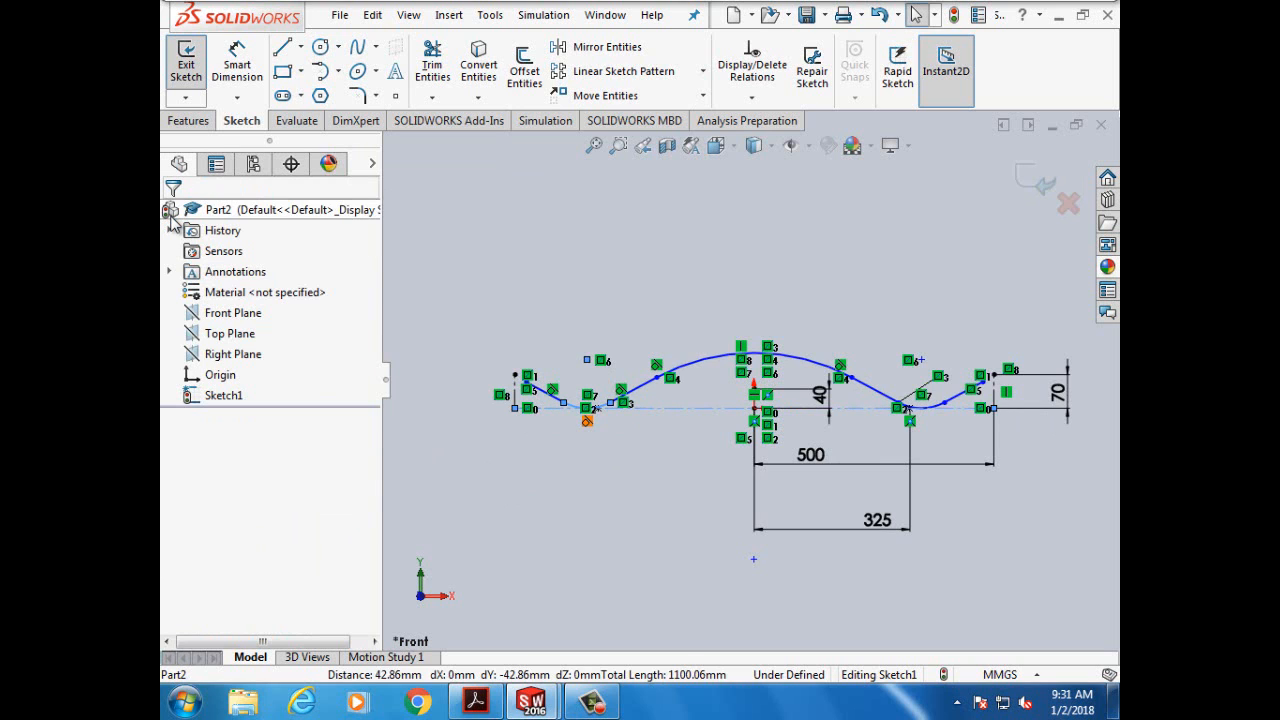
# Step: Start another Add Relation and remove the left arc, the horizontal construction line and the outer endpoint from its selected entities
pyautogui.click(752, 97)
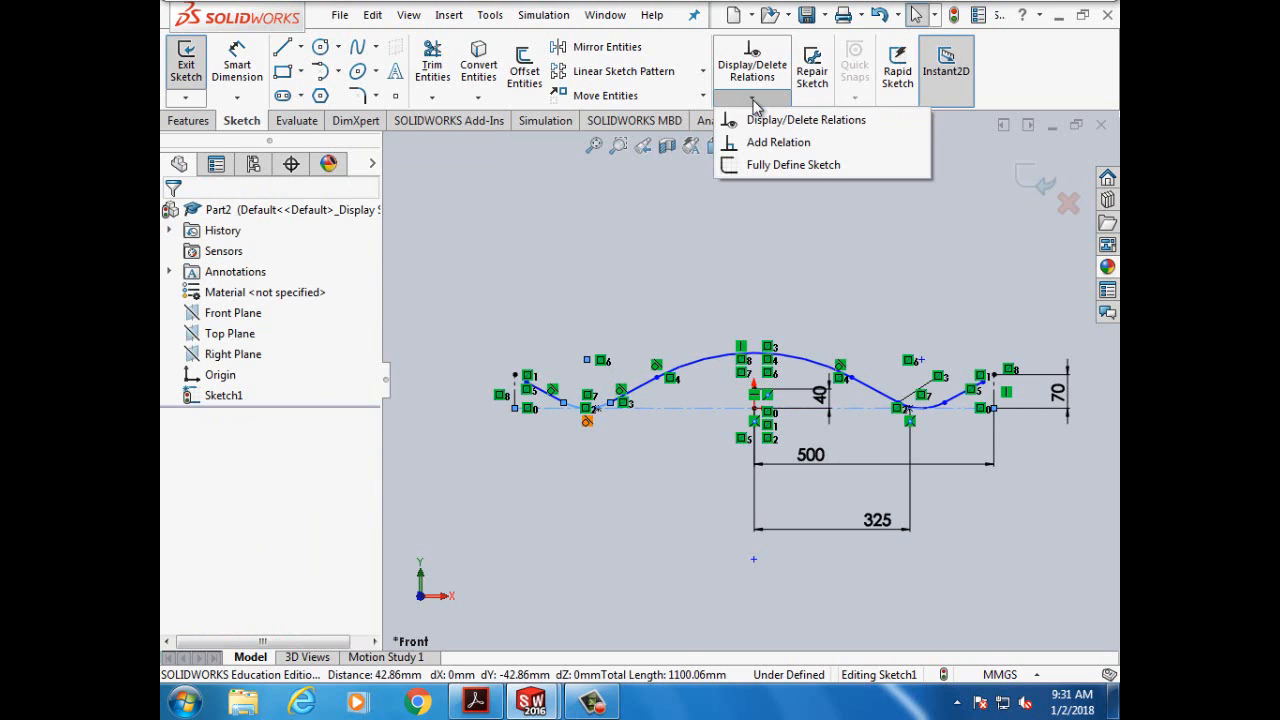
pyautogui.click(778, 143)
pyautogui.scroll(-5, 540, 320)
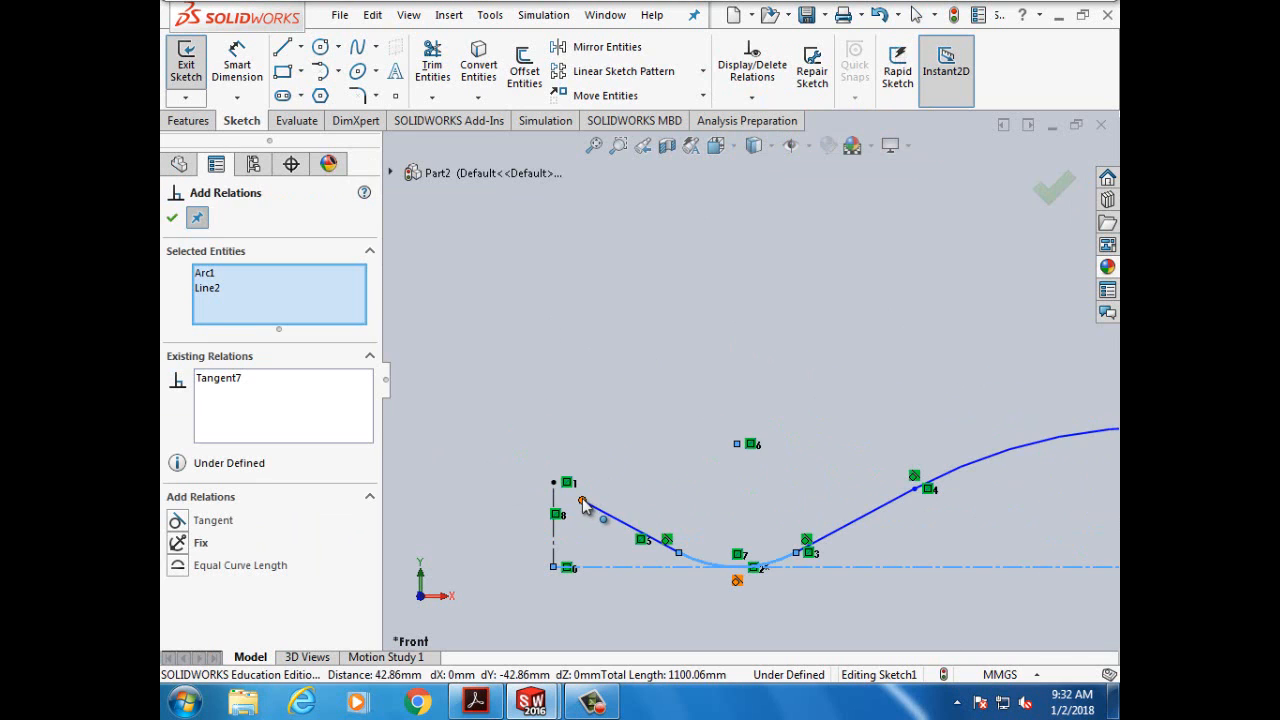
pyautogui.click(583, 503)
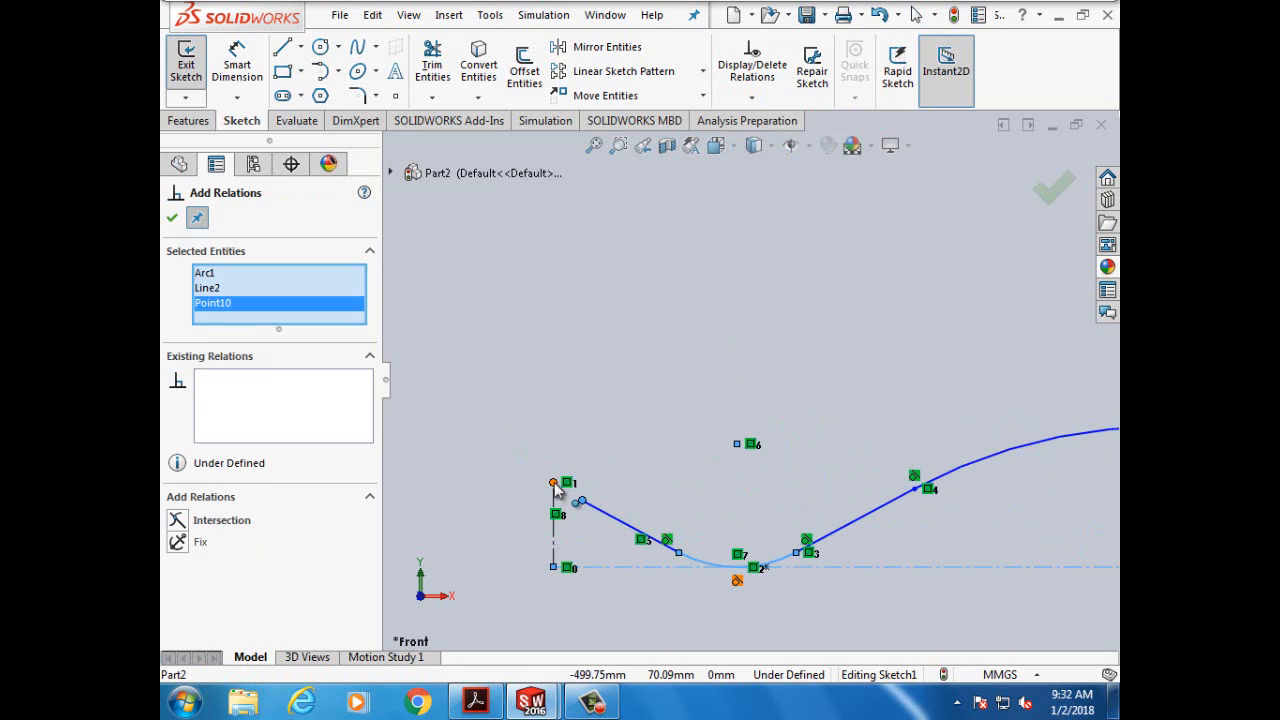
pyautogui.rightClick(211, 285)
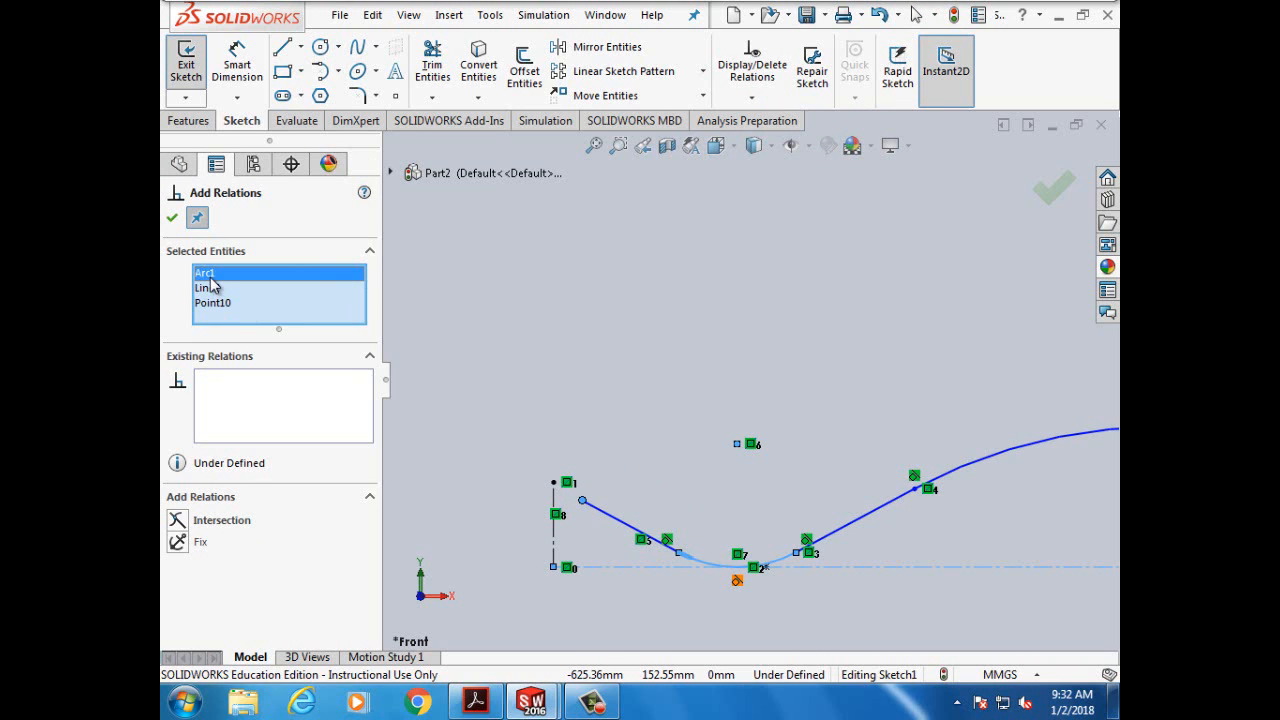
pyautogui.click(248, 313)
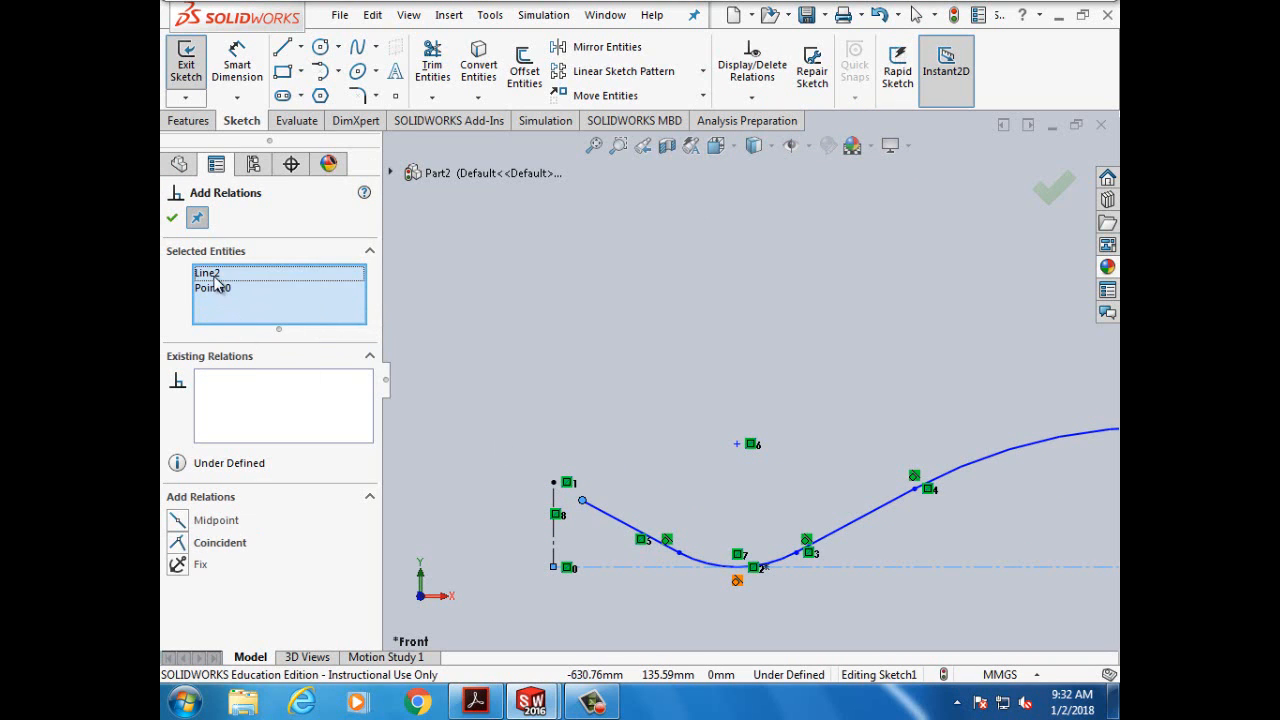
pyautogui.click(214, 278)
pyautogui.rightClick(214, 276)
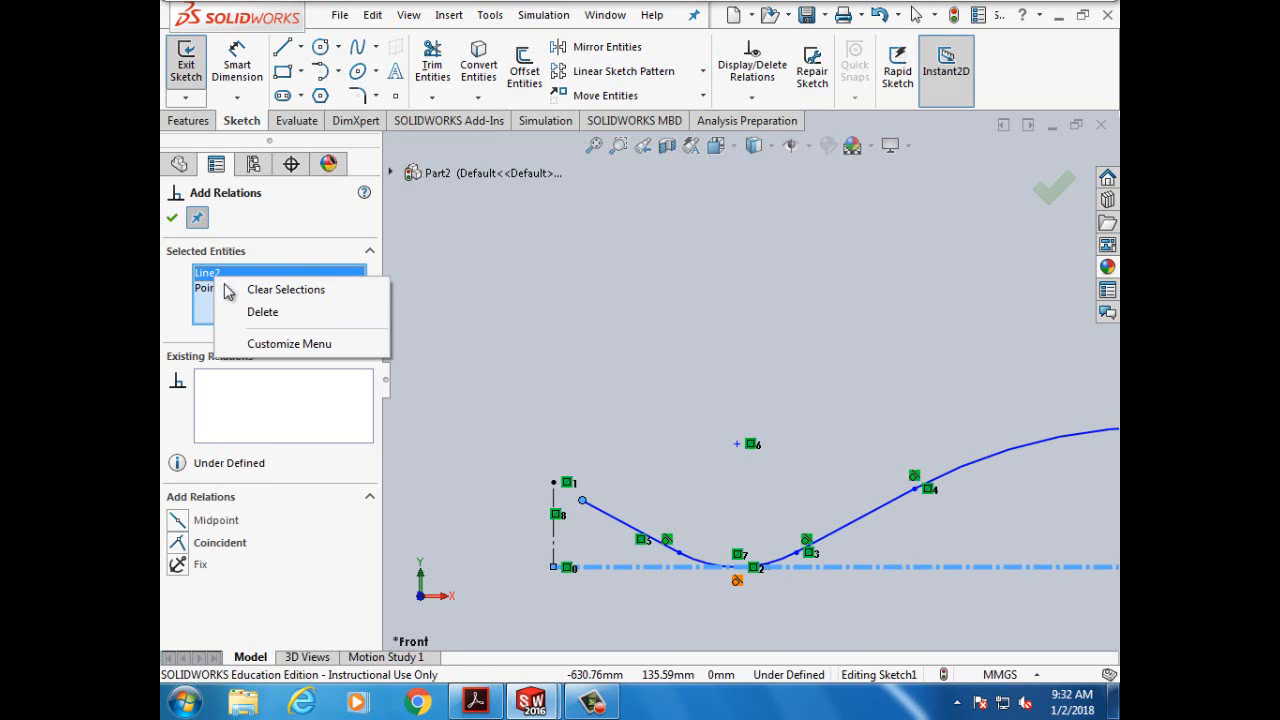
pyautogui.click(248, 309)
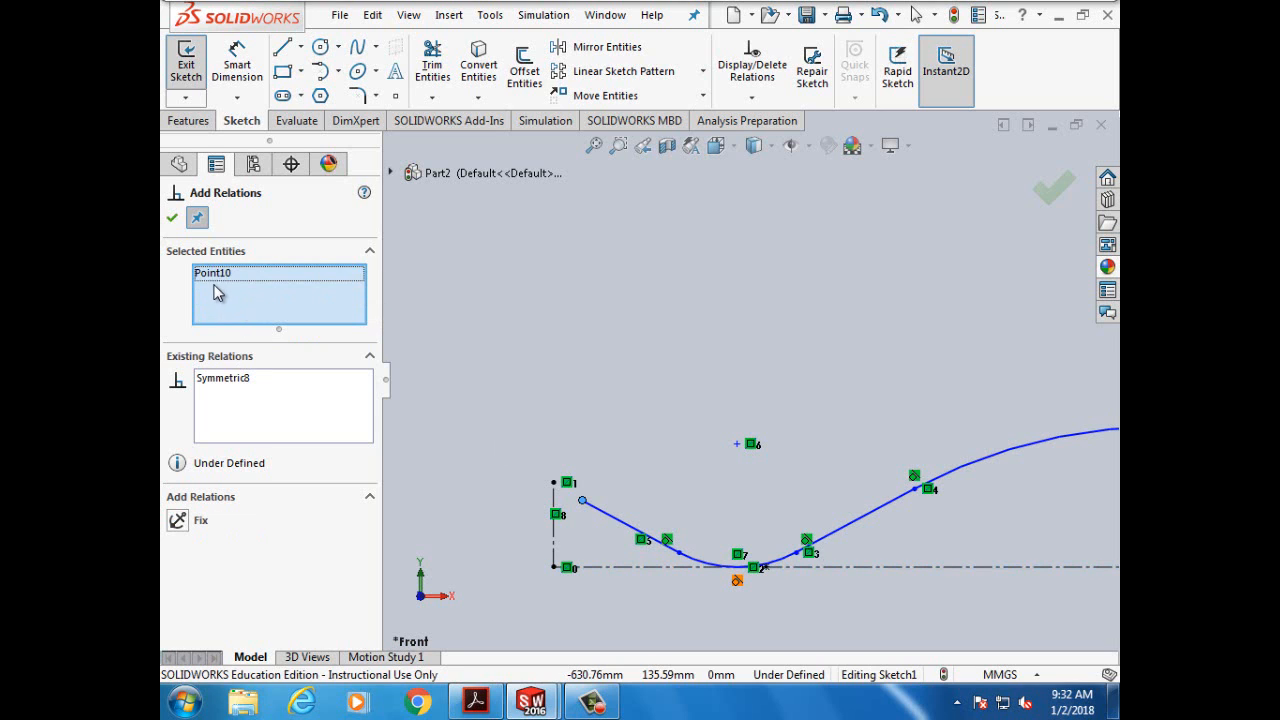
pyautogui.click(214, 280)
pyautogui.rightClick(214, 280)
pyautogui.click(260, 313)
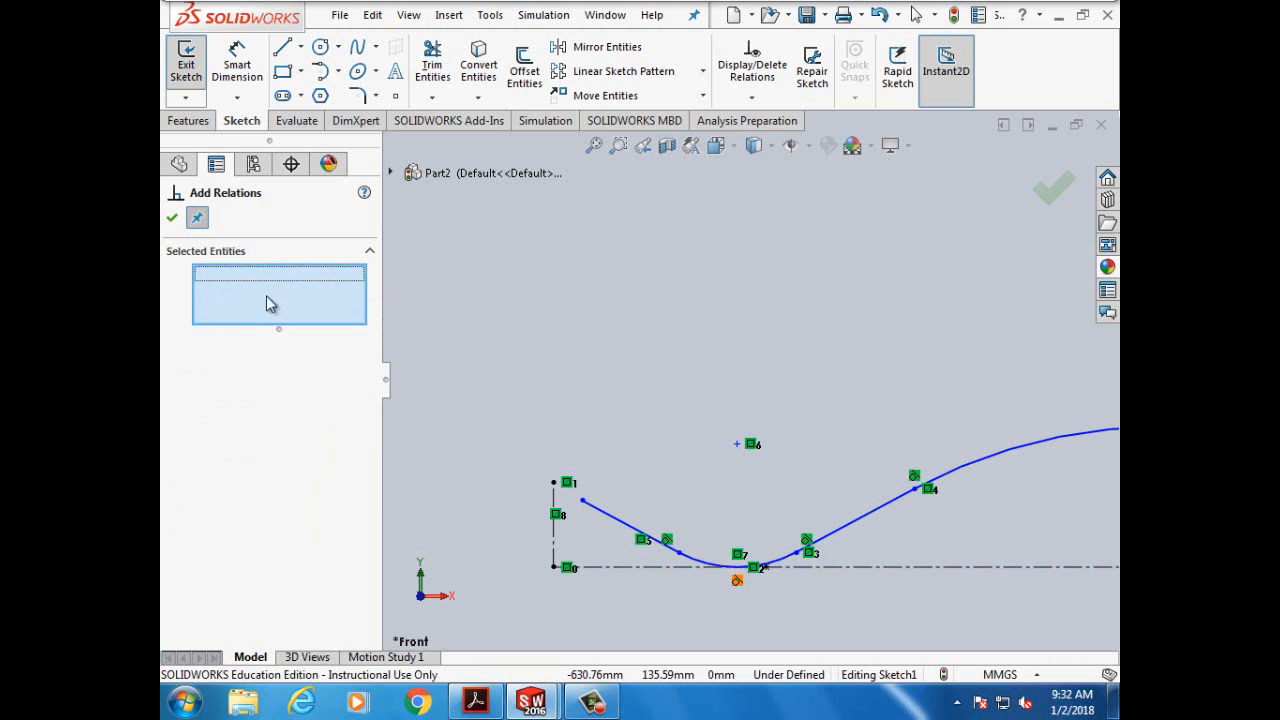
# Step: Merge the left sloping line's outer endpoint with the upper end of the left vertical construction line and accept the relation
pyautogui.click(584, 503)
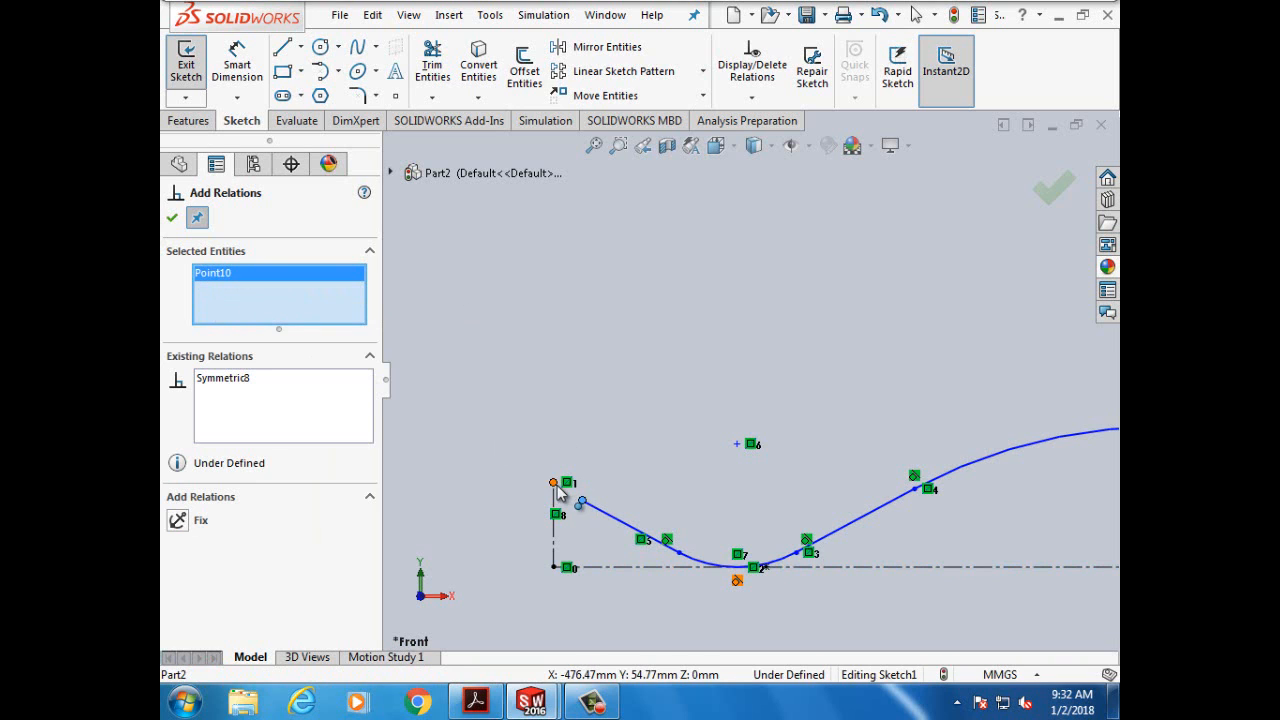
pyautogui.click(554, 483)
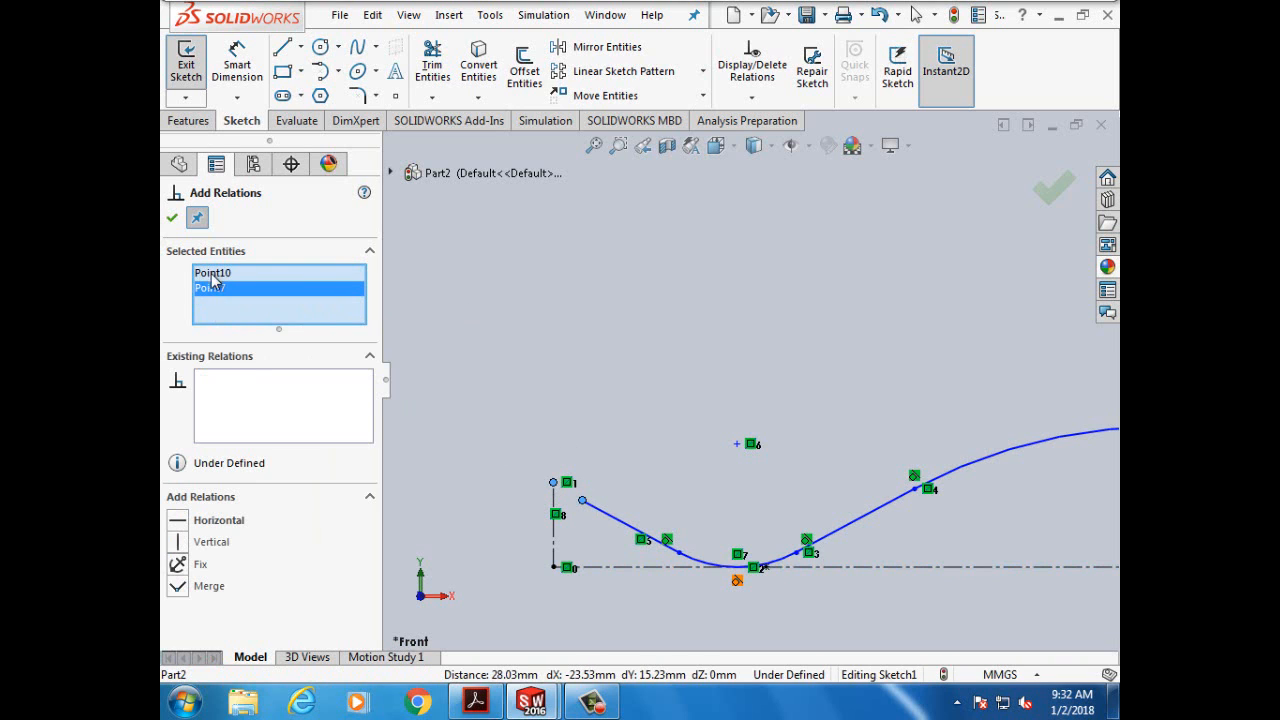
pyautogui.click(178, 587)
pyautogui.press('f')
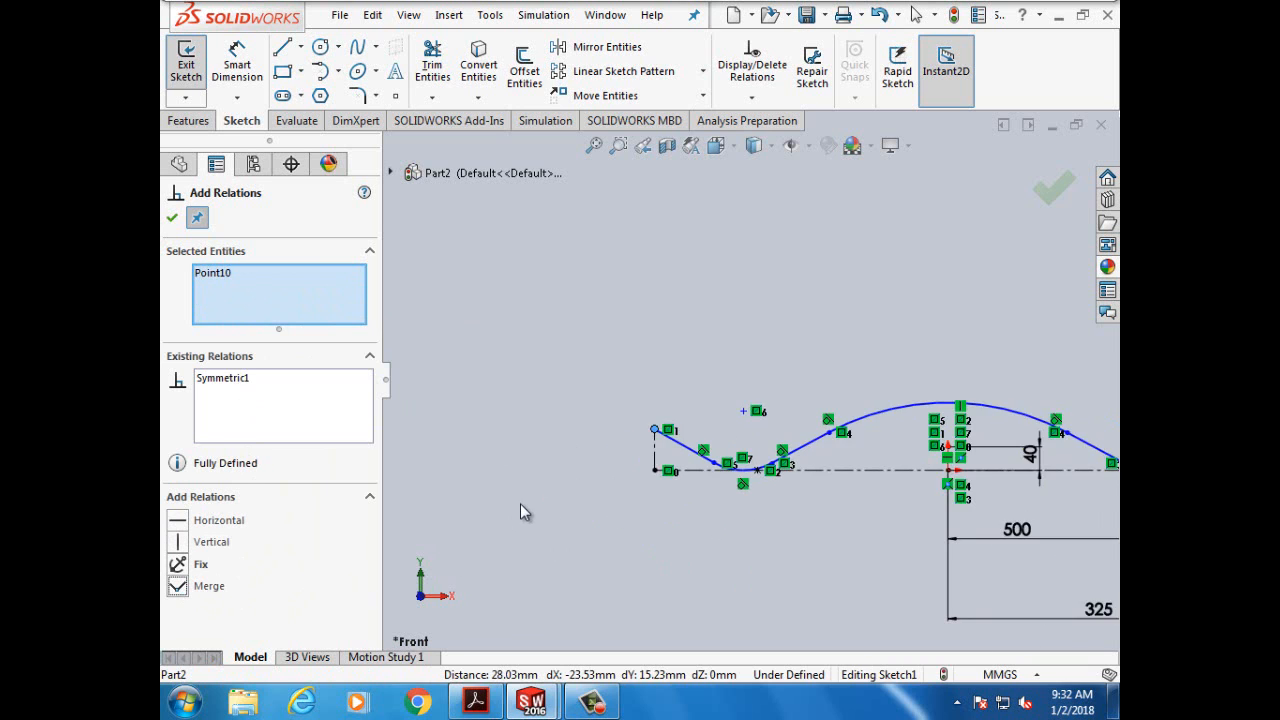
pyautogui.scroll(-5, 1000, 370)
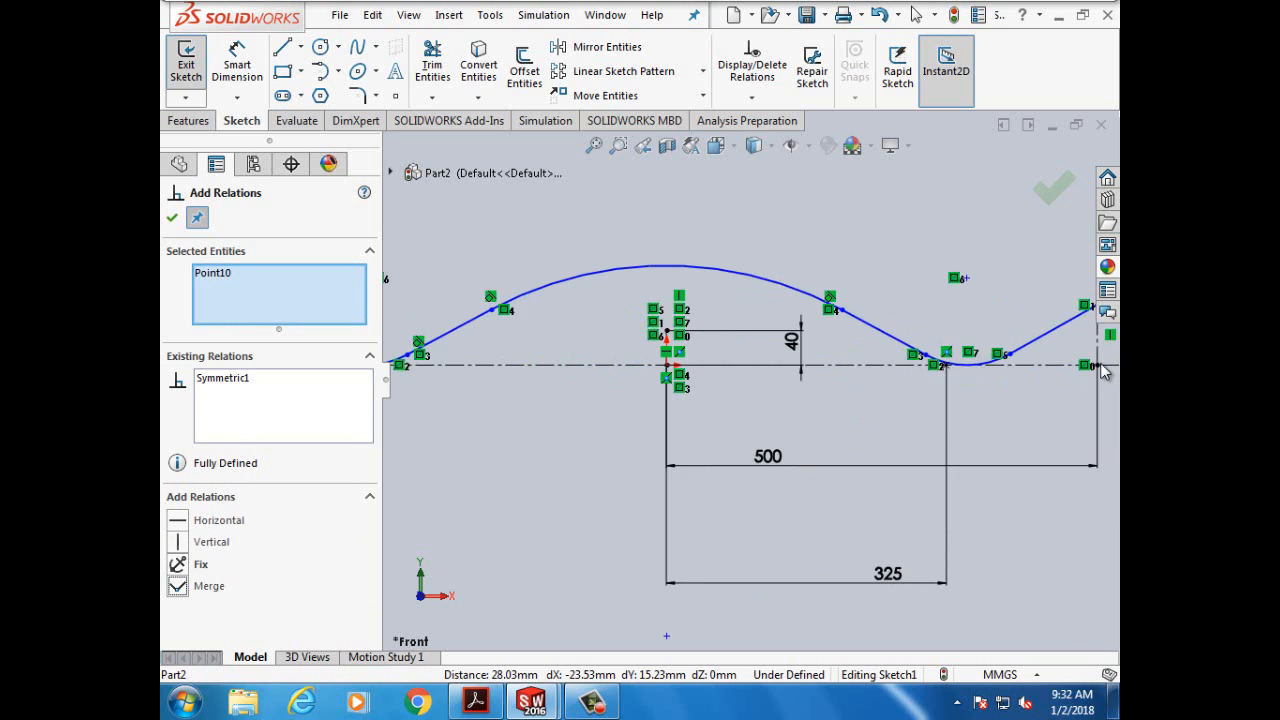
pyautogui.scroll(-2, 1082, 330)
pyautogui.scroll(-2, 1078, 340)
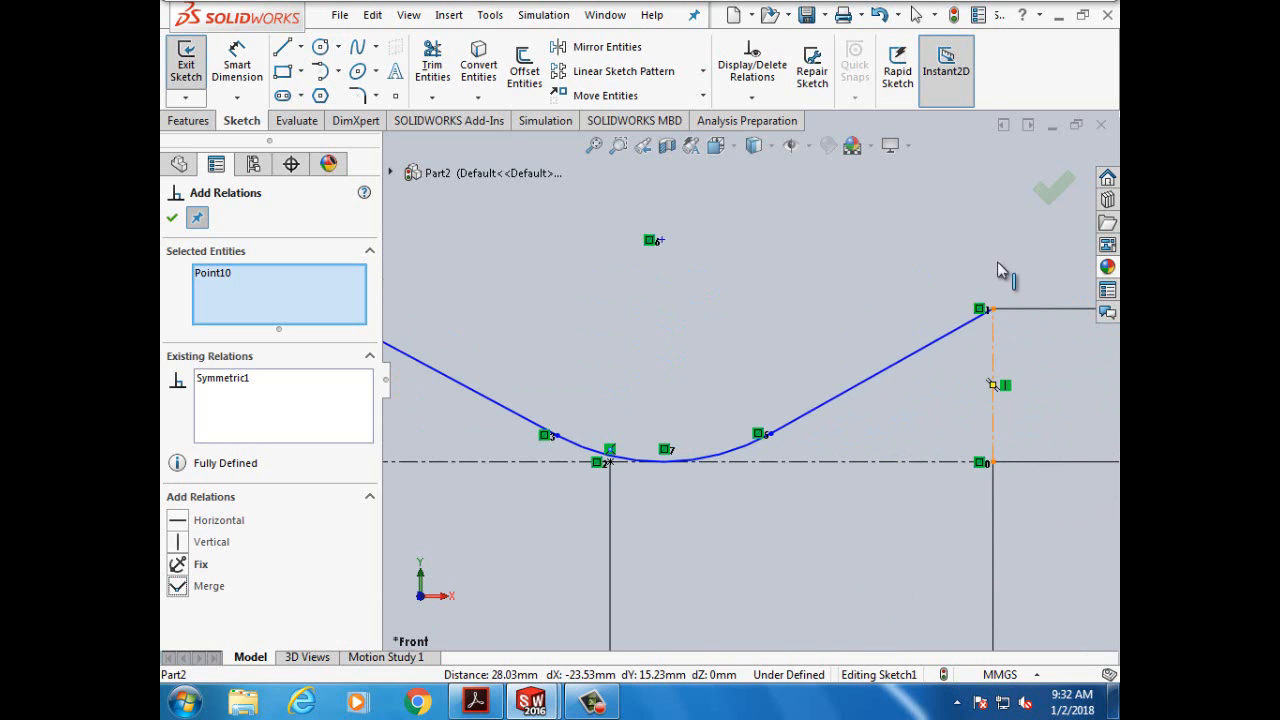
pyautogui.scroll(5, 640, 469)
pyautogui.scroll(7, 503, 421)
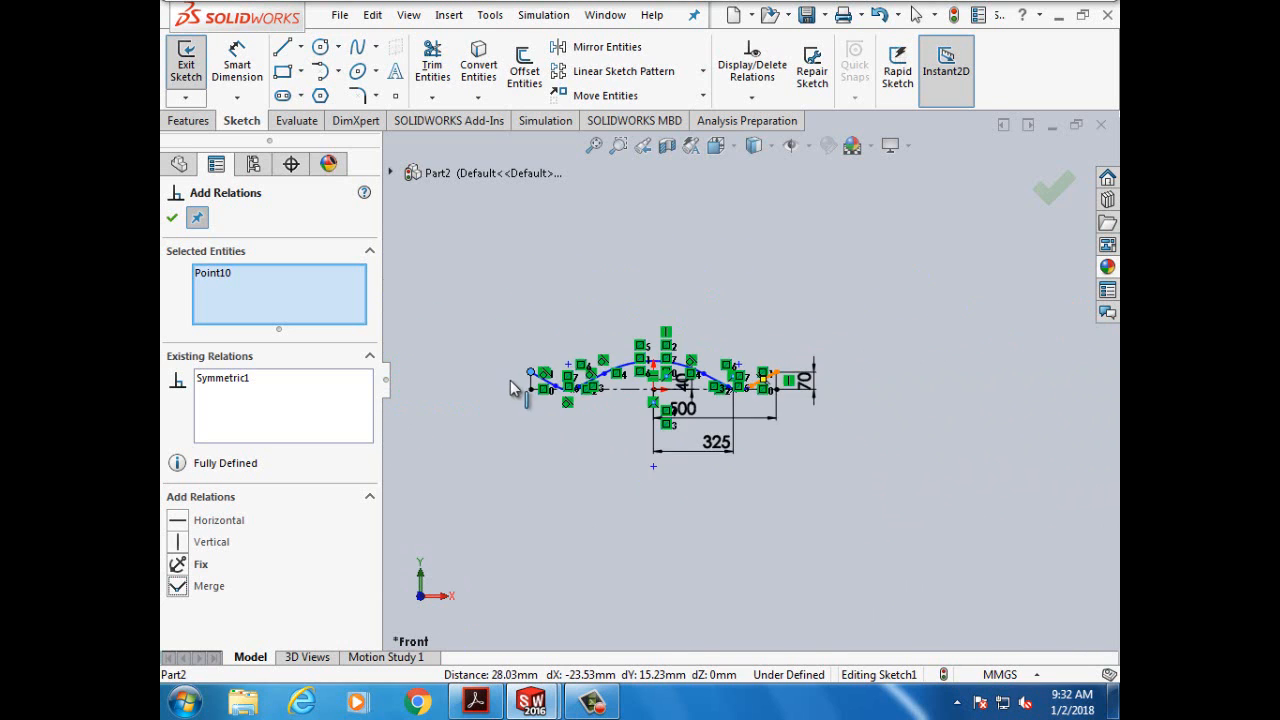
pyautogui.scroll(-3, 512, 390)
pyautogui.click(172, 218)
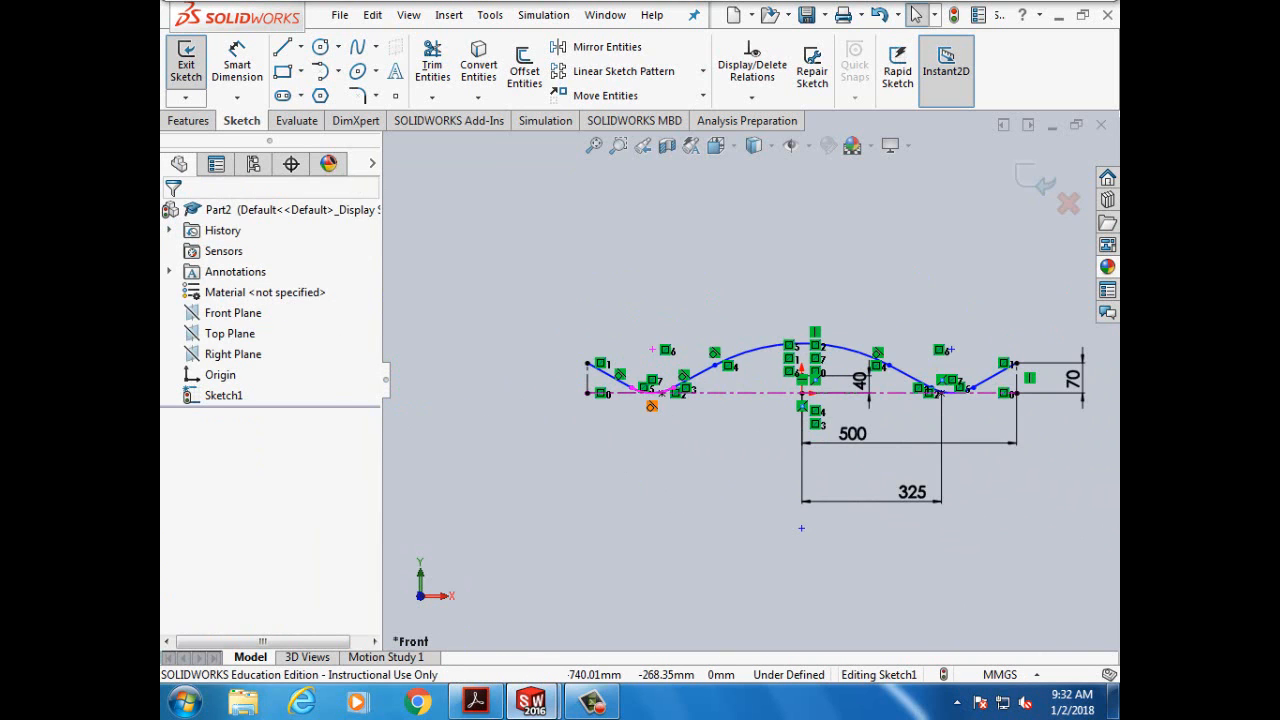
# Step: Switch to the lesson PDF in Acrobat, read step 14 on relating the left arc to the left point, and return to SOLIDWORKS' Part2 sketch
pyautogui.moveTo(537, 708)
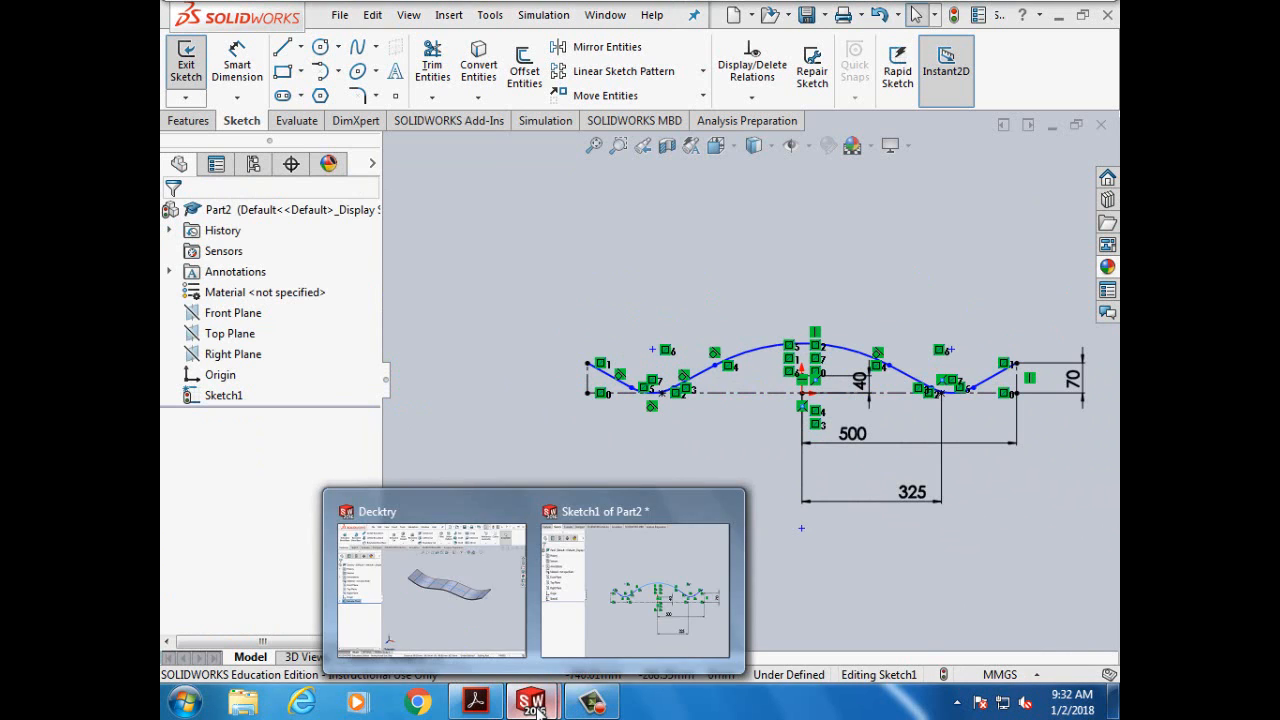
pyautogui.click(475, 702)
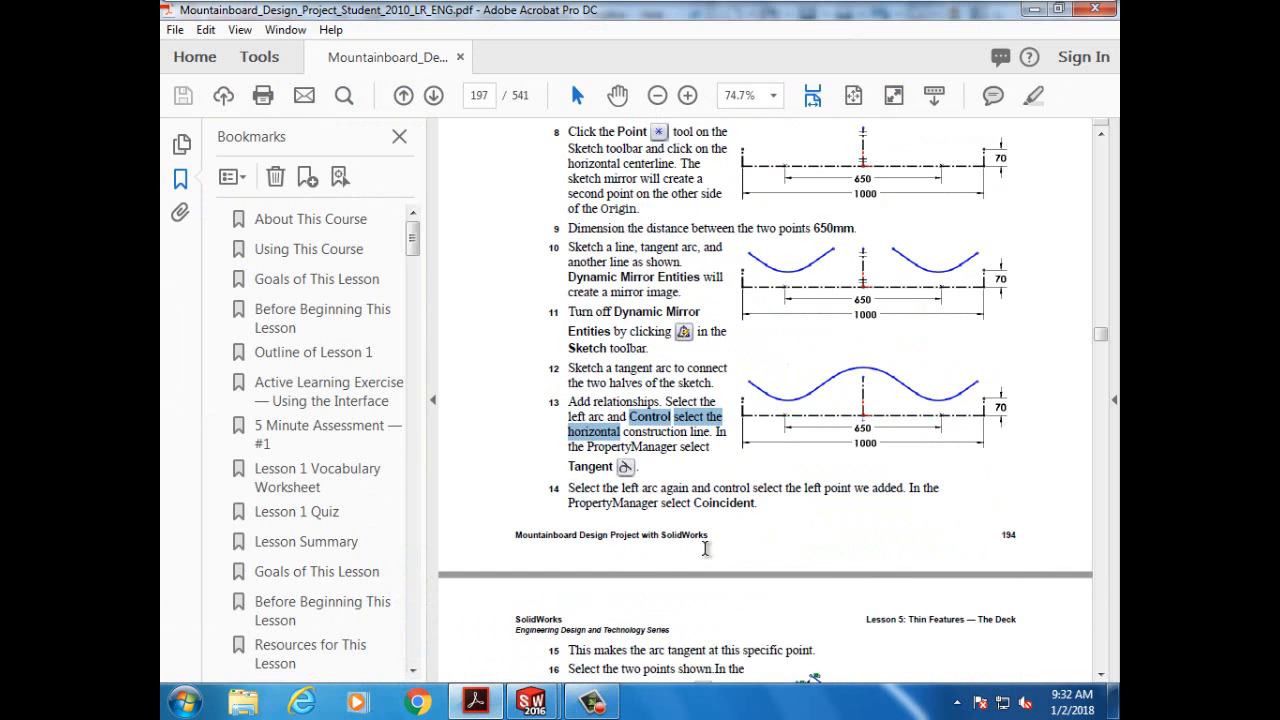
pyautogui.scroll(-2, 706, 548)
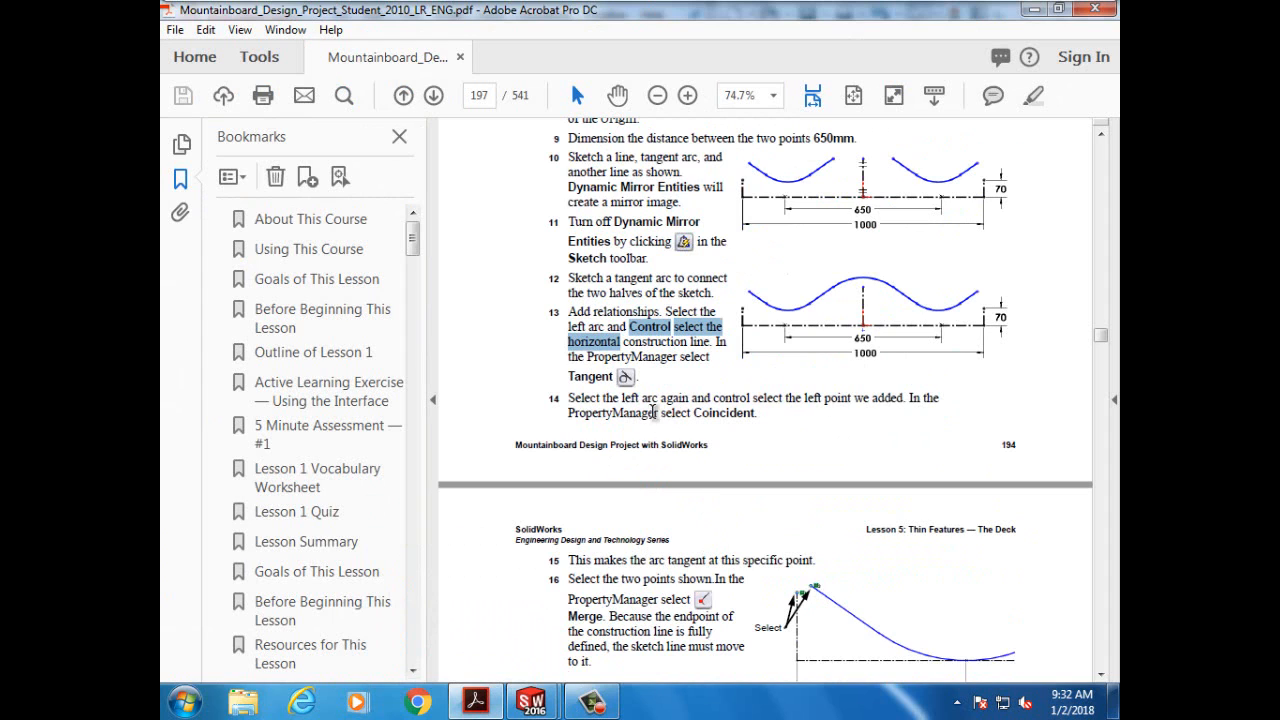
pyautogui.moveTo(621, 400); pyautogui.dragTo(657, 401)
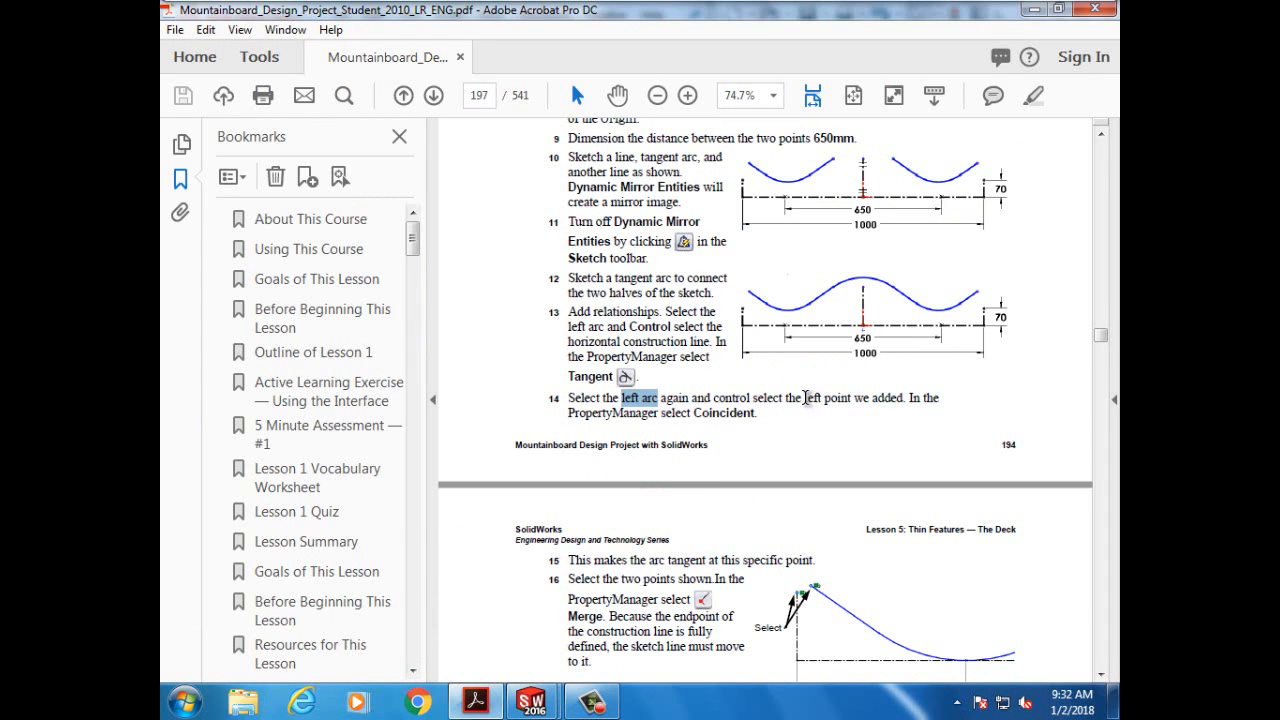
pyautogui.moveTo(805, 399); pyautogui.dragTo(851, 401)
pyautogui.moveTo(753, 400); pyautogui.dragTo(713, 422)
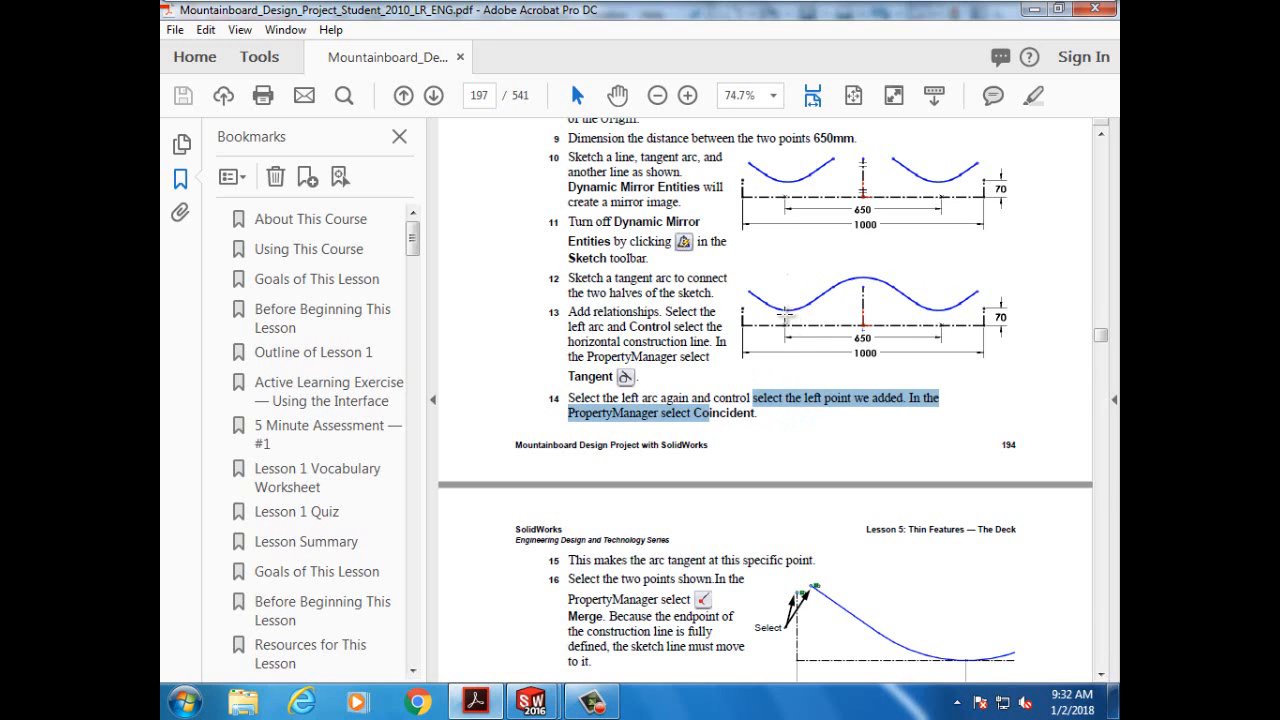
pyautogui.click(958, 416)
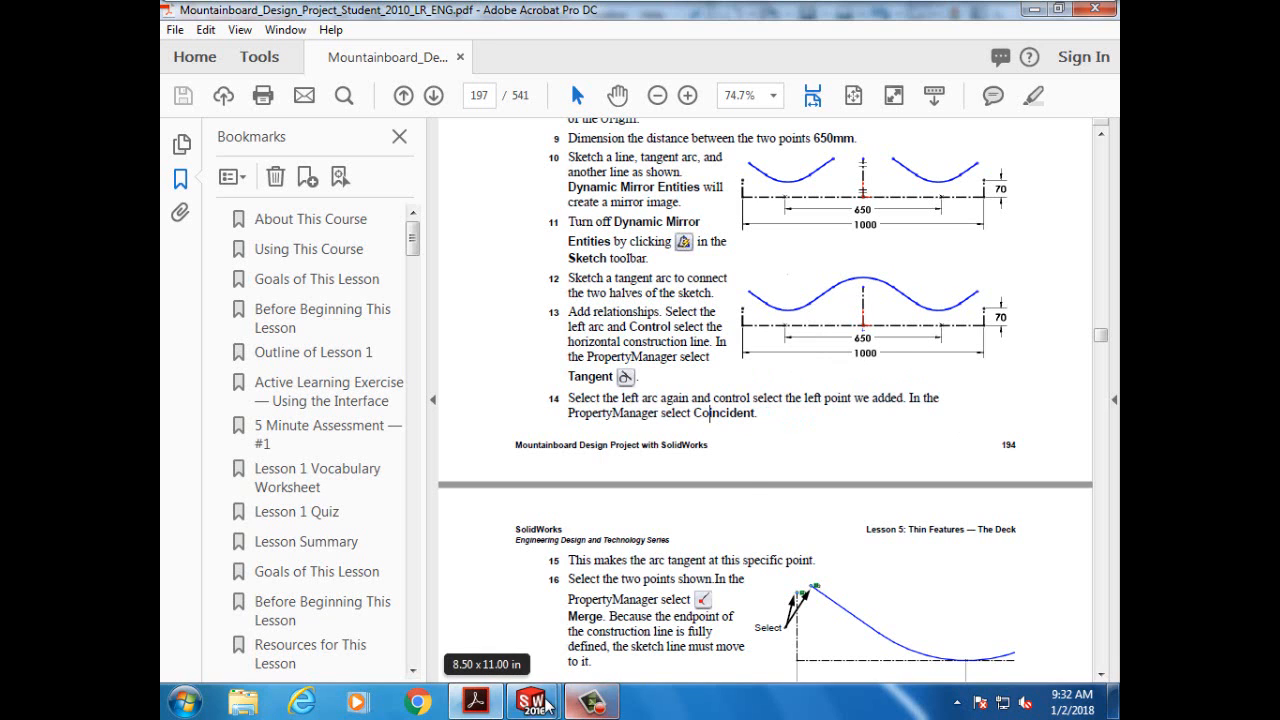
pyautogui.moveTo(531, 702)
pyautogui.click(600, 644)
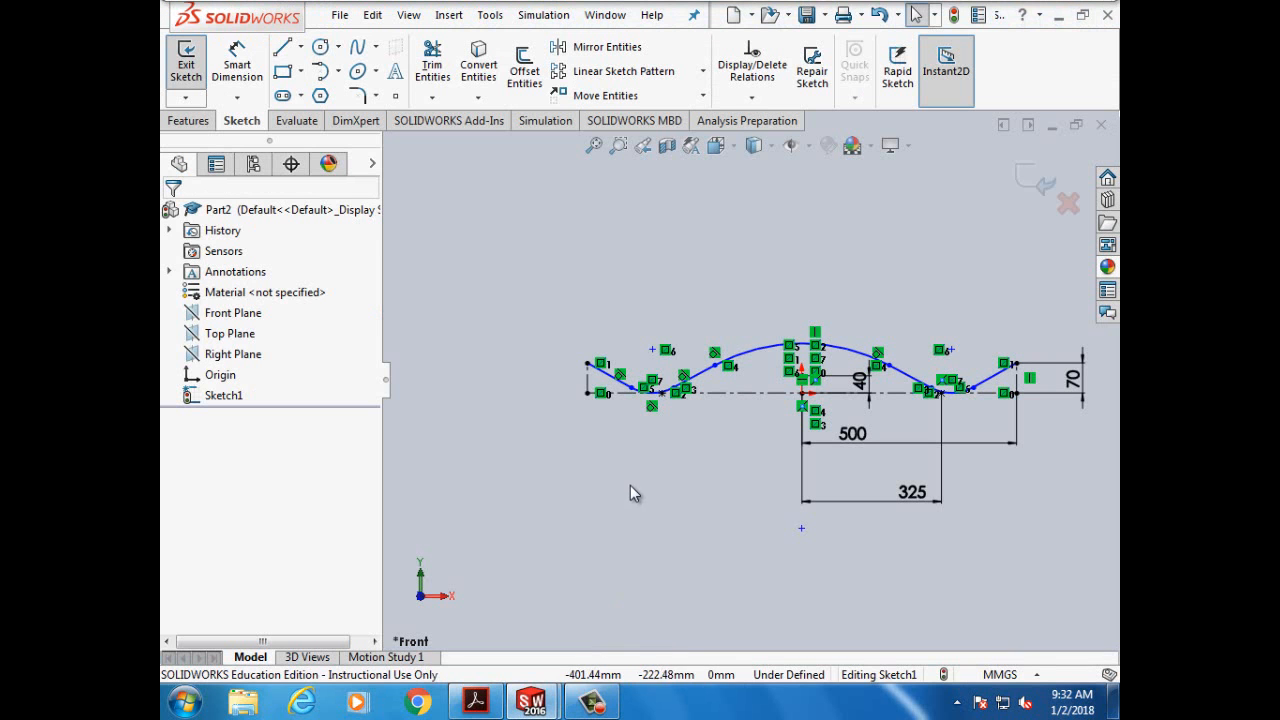
# Step: Add a Coincident relation between the left valley arc and the left sketch point on the horizontal construction line
pyautogui.scroll(2, 631, 477)
pyautogui.scroll(-5, 689, 440)
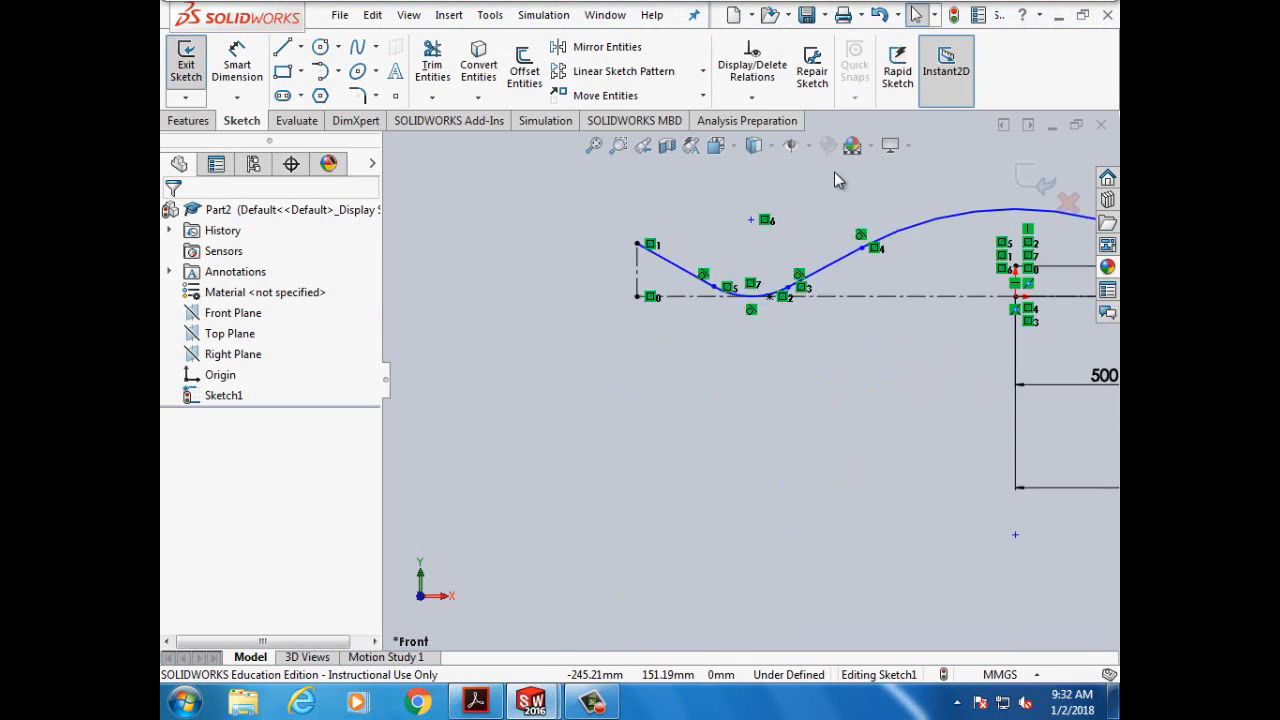
pyautogui.scroll(-4, 838, 180)
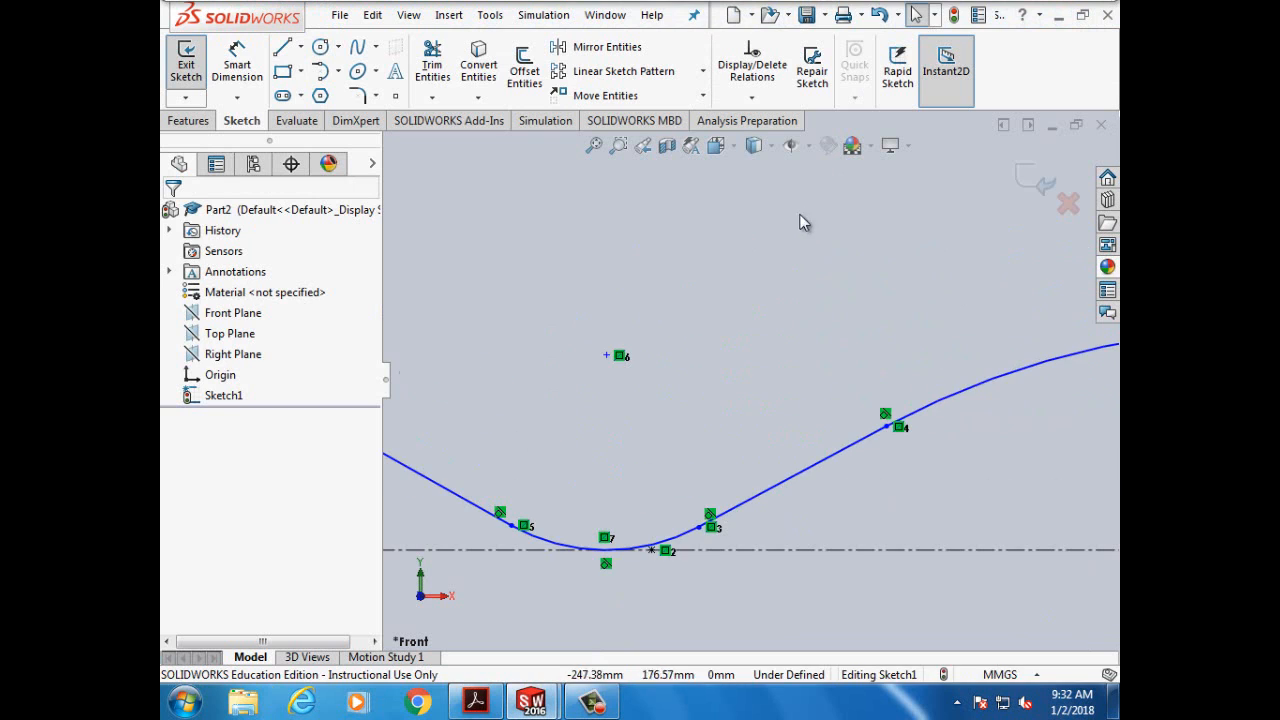
pyautogui.click(752, 97)
pyautogui.click(760, 147)
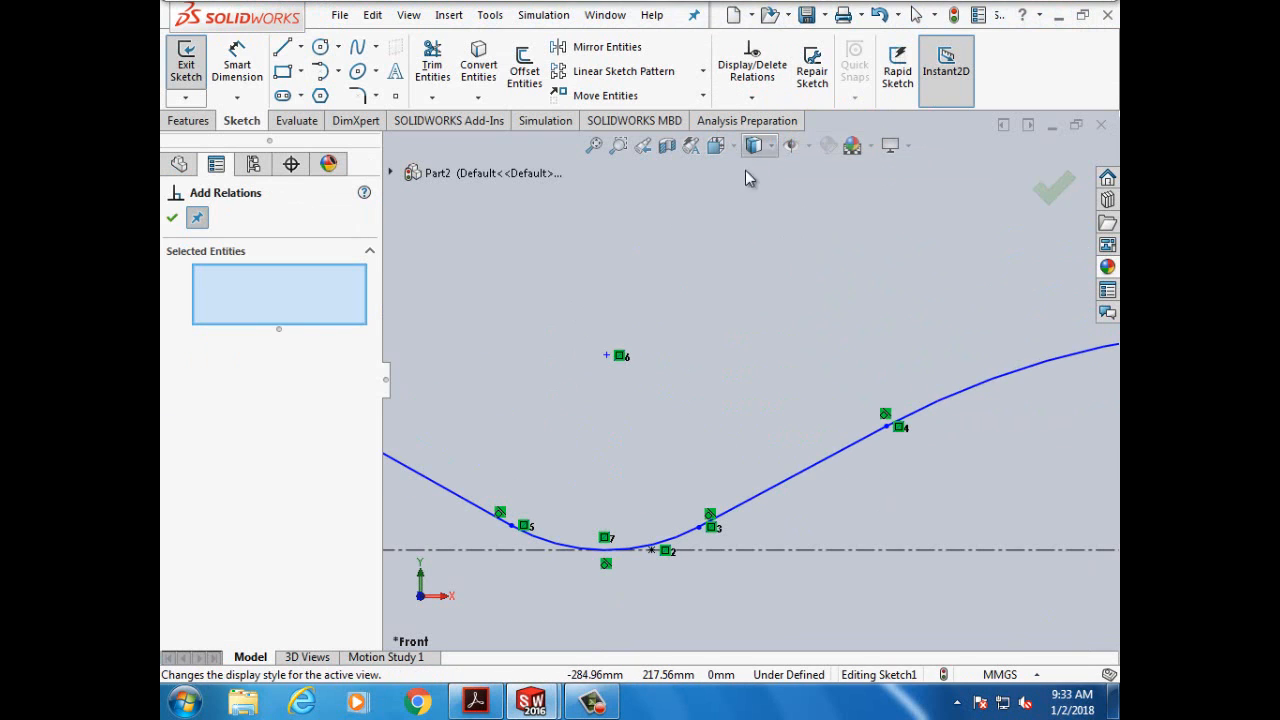
pyautogui.click(540, 545)
pyautogui.click(652, 551)
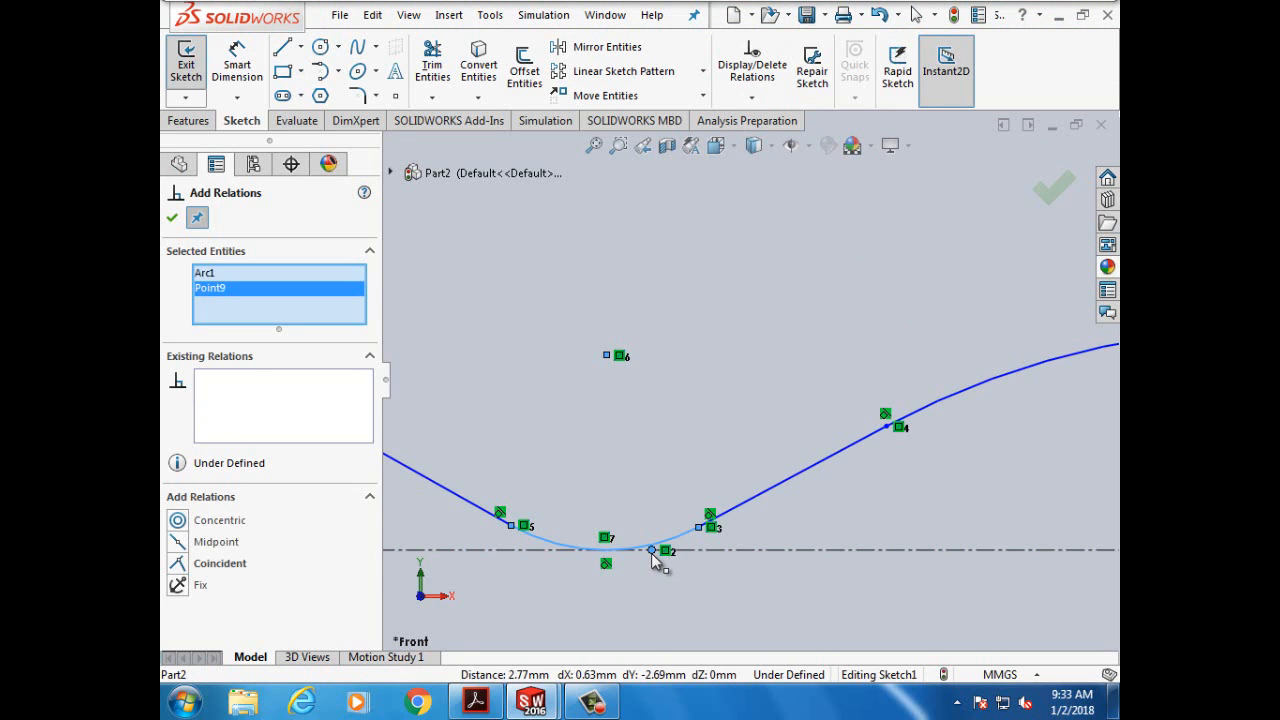
pyautogui.click(178, 564)
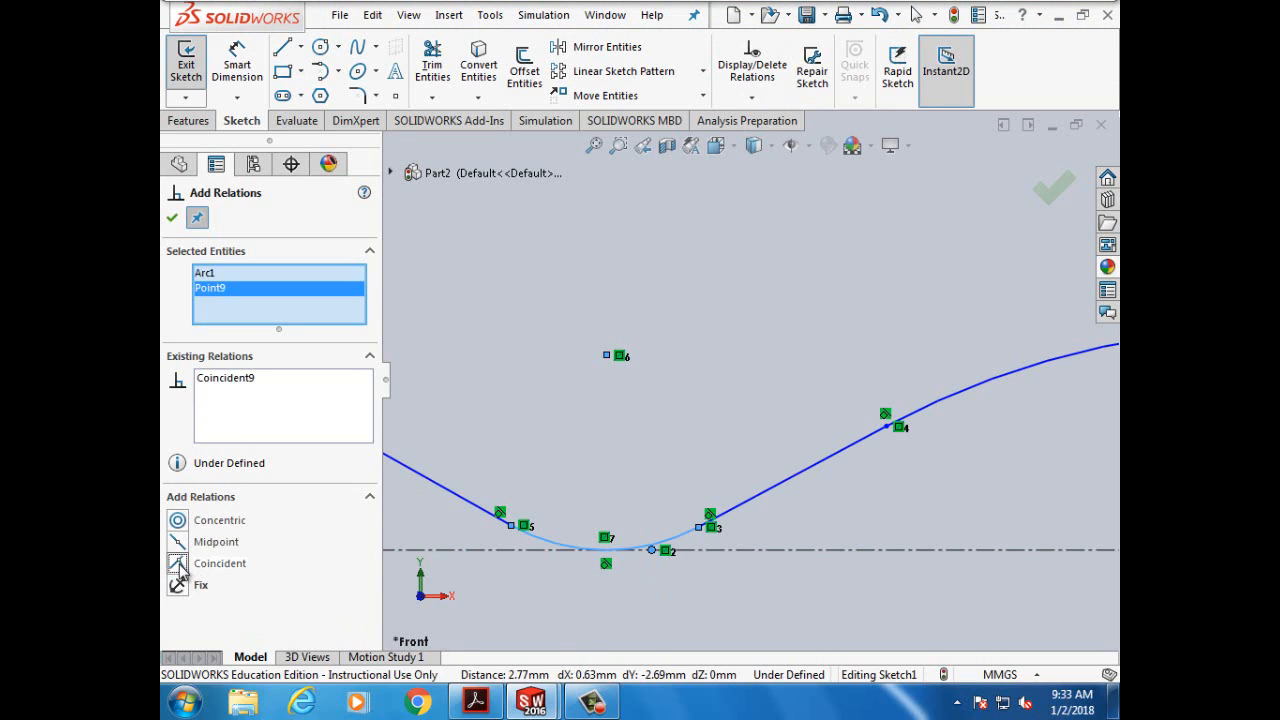
pyautogui.click(172, 217)
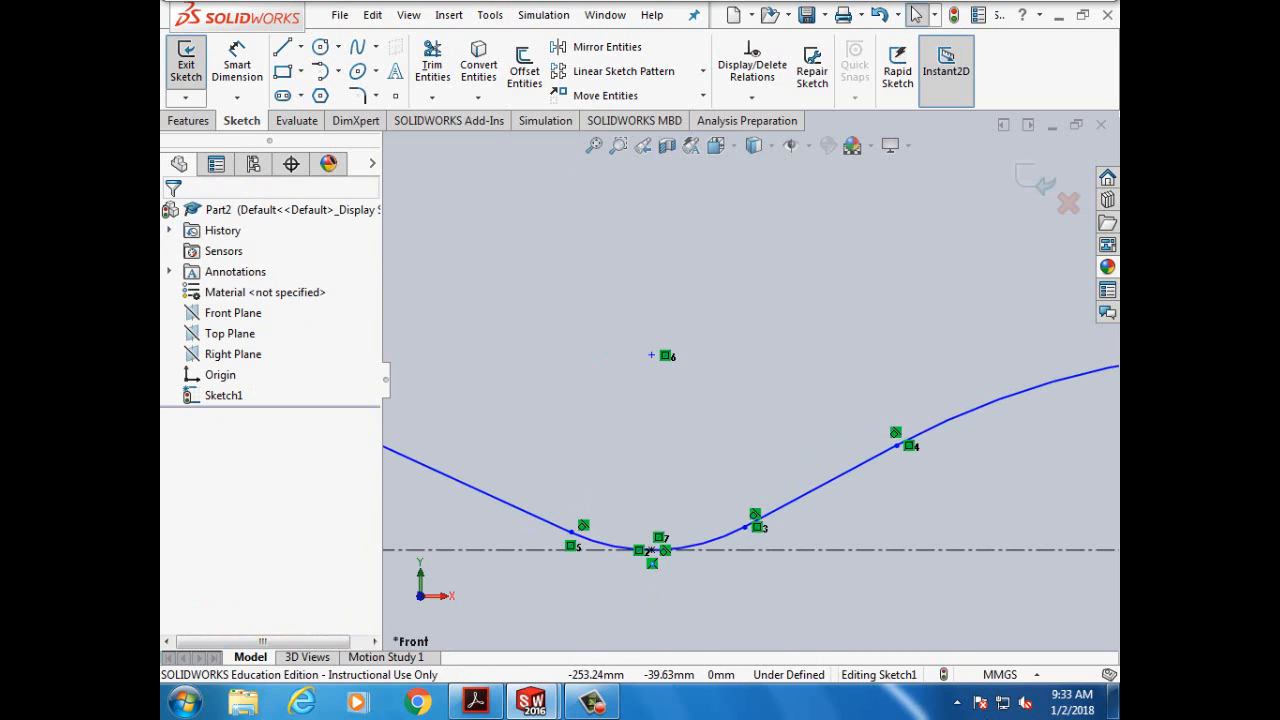
# Step: Switch to the lesson PDF in Acrobat, read steps 15 to 17 on merging points and adding two dimensions, and return to SOLIDWORKS' Part2 sketch
pyautogui.scroll(6, 760, 420)
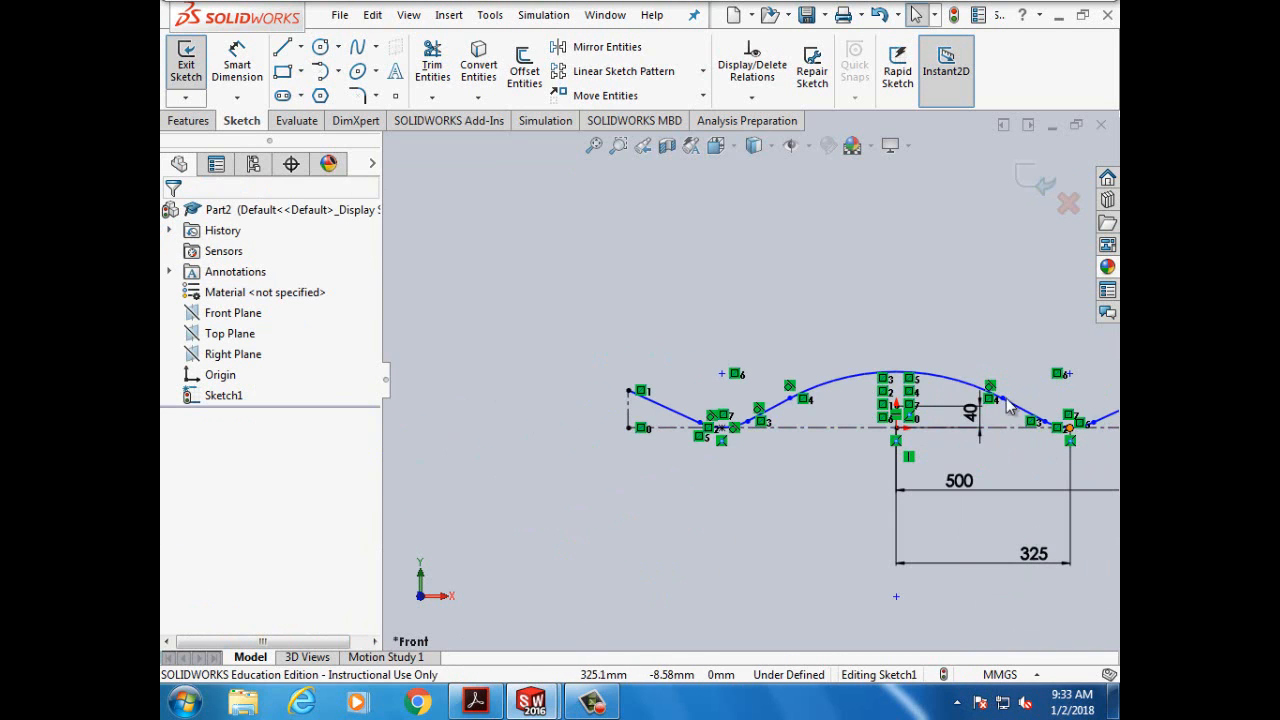
pyautogui.scroll(4, 977, 545)
pyautogui.scroll(-4, 999, 466)
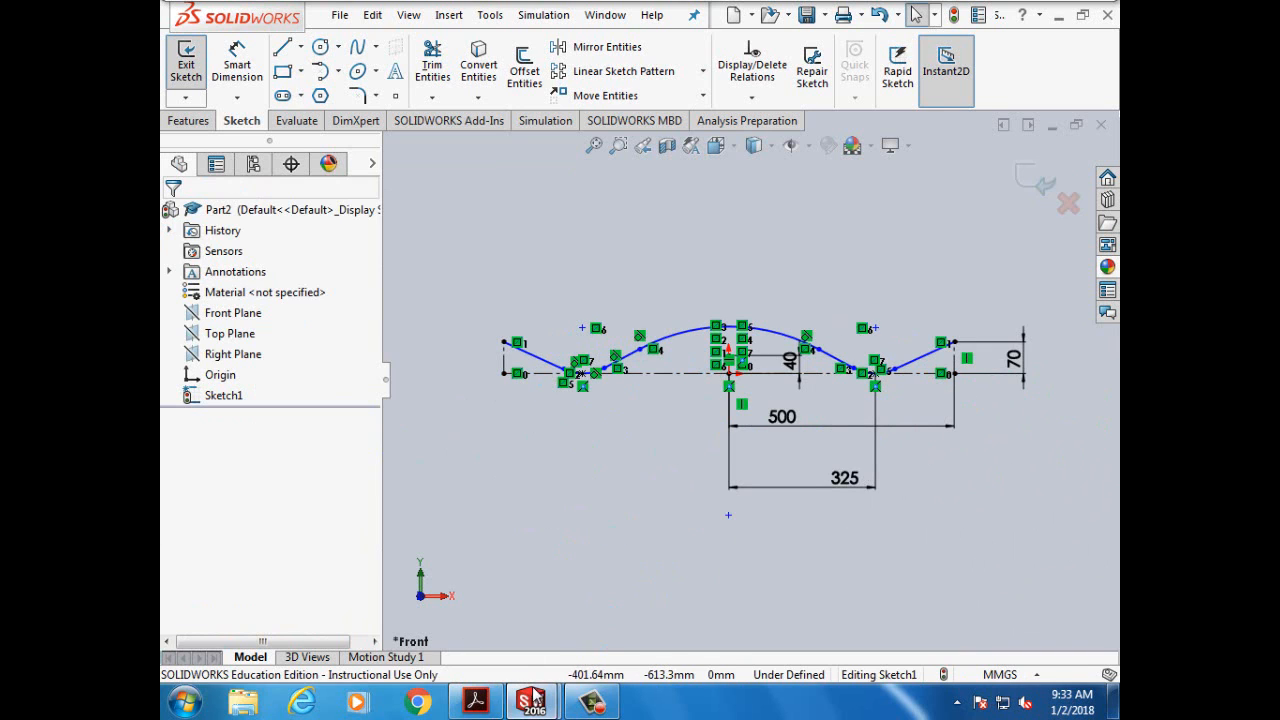
pyautogui.moveTo(533, 700)
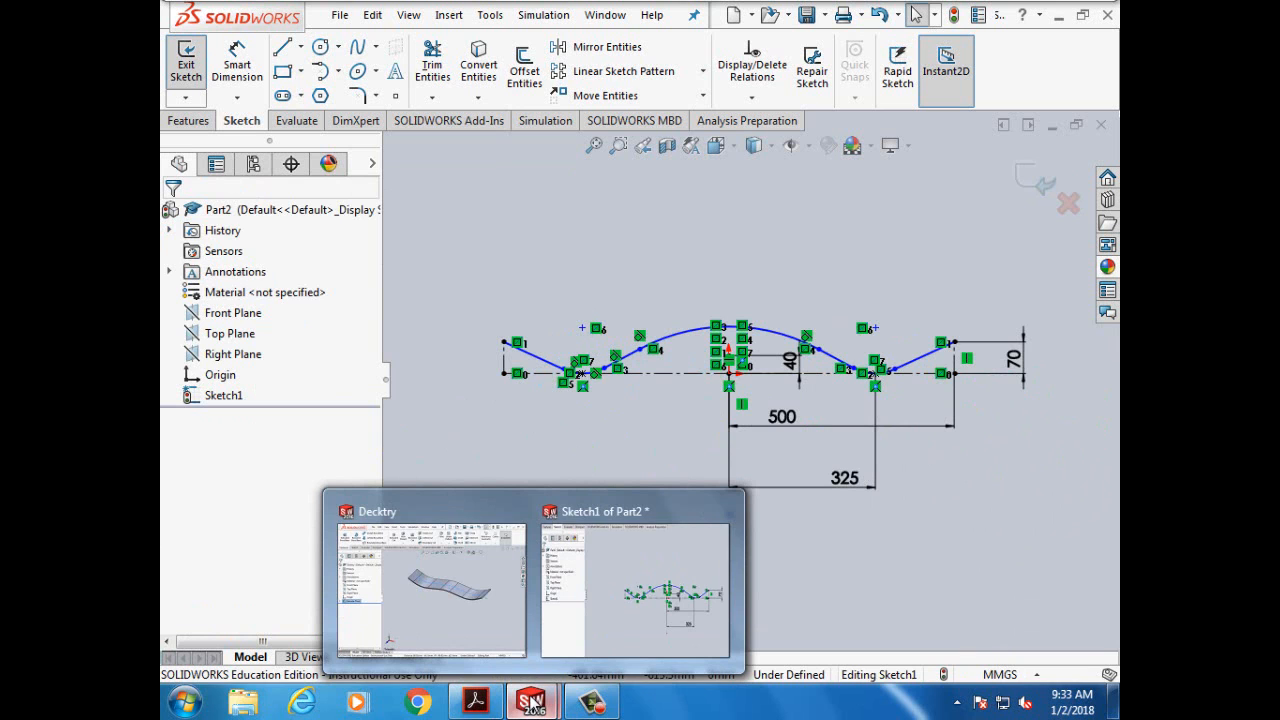
pyautogui.moveTo(478, 705)
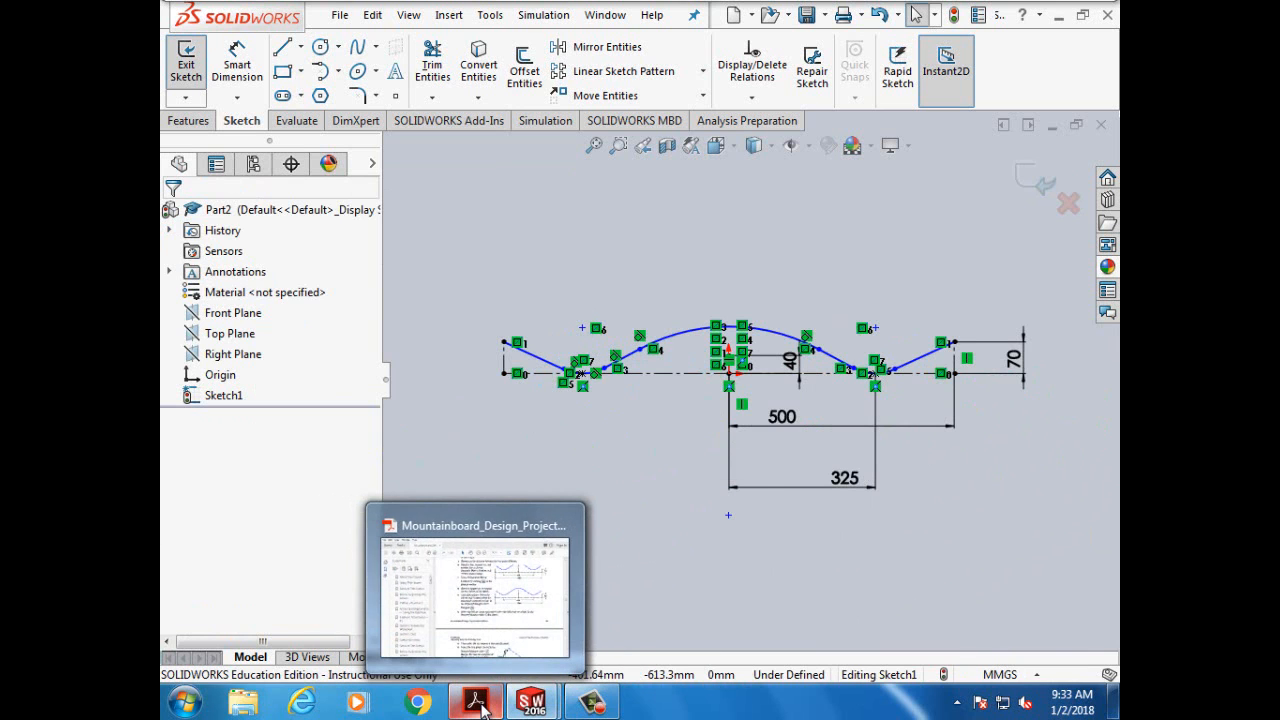
pyautogui.click(536, 605)
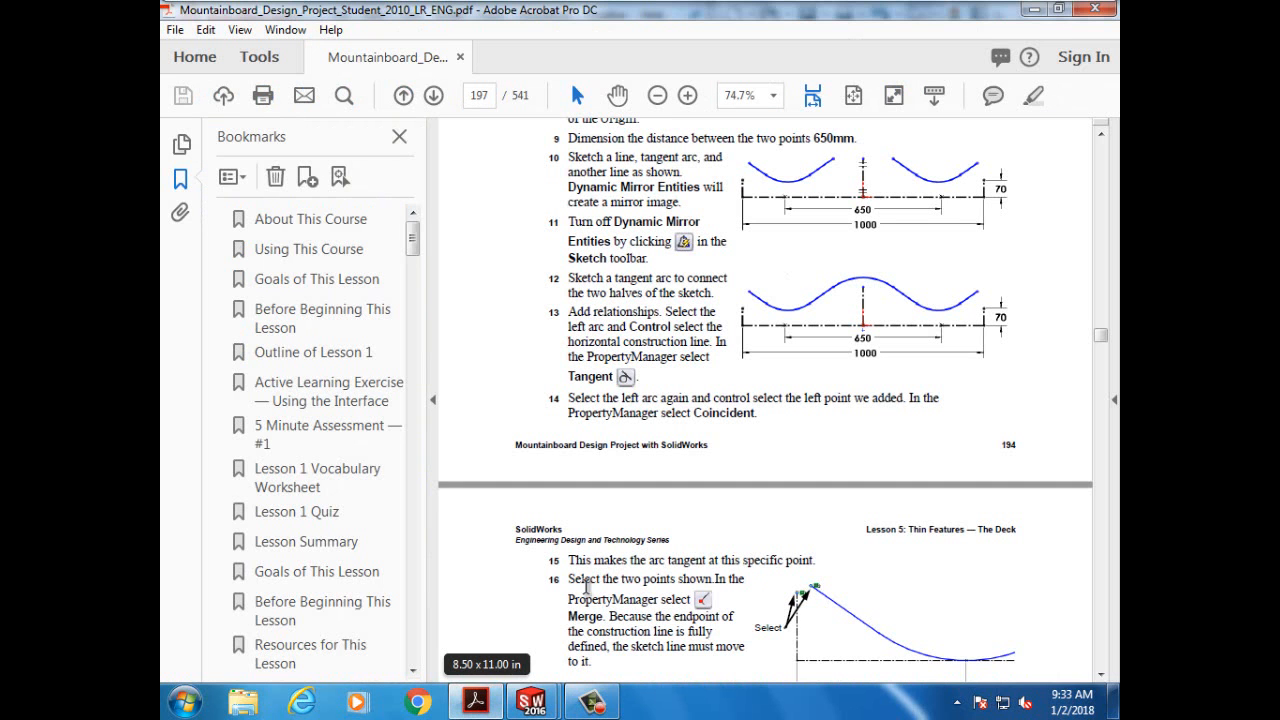
pyautogui.click(1101, 675)
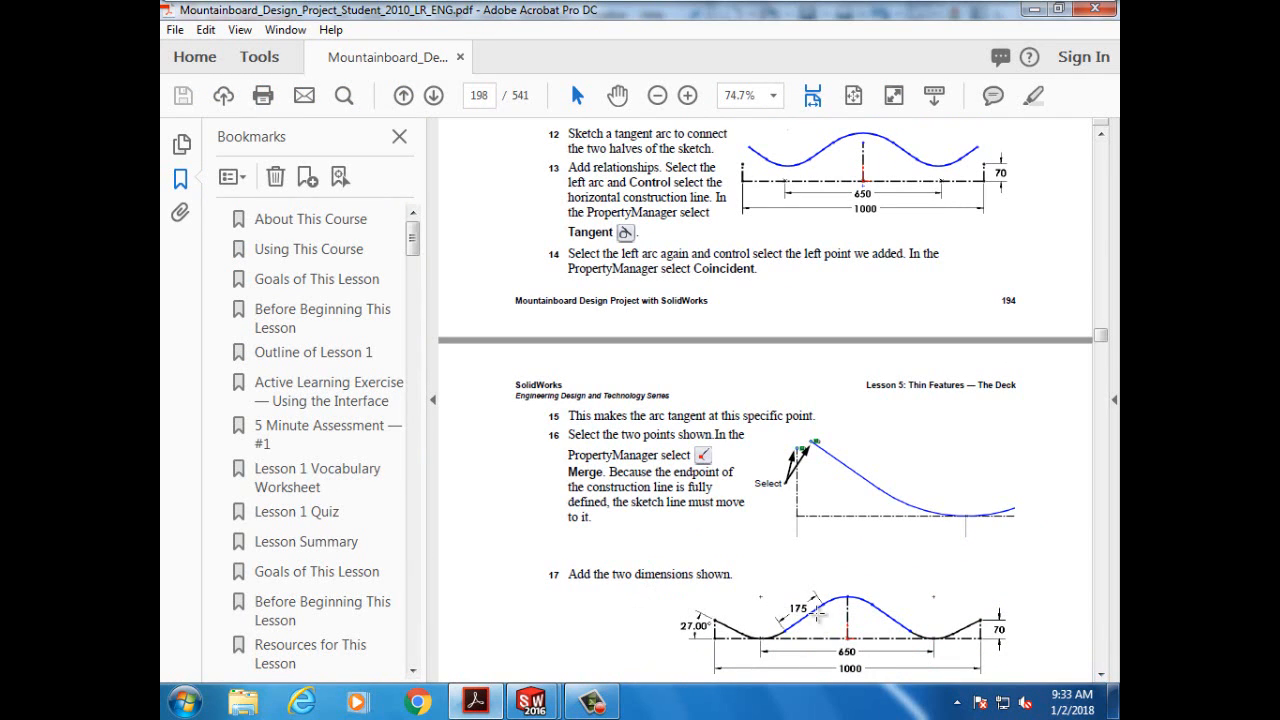
pyautogui.scroll(-1, 718, 606)
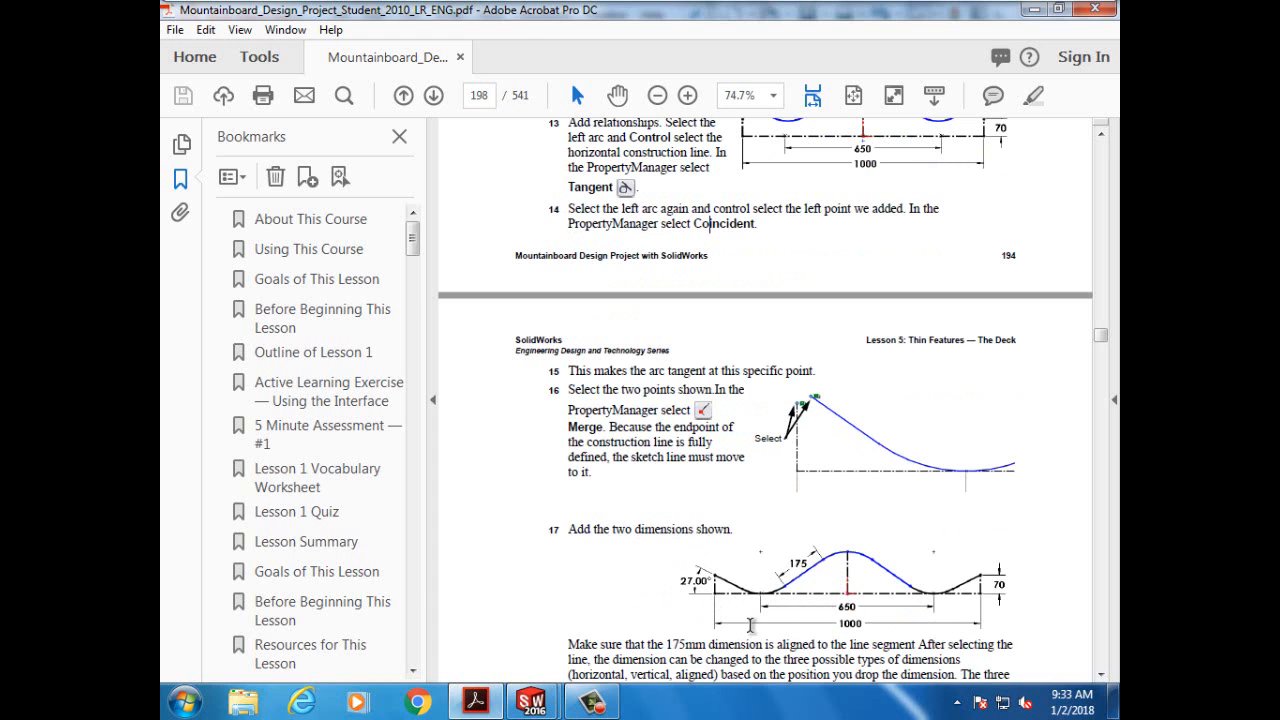
pyautogui.moveTo(531, 703)
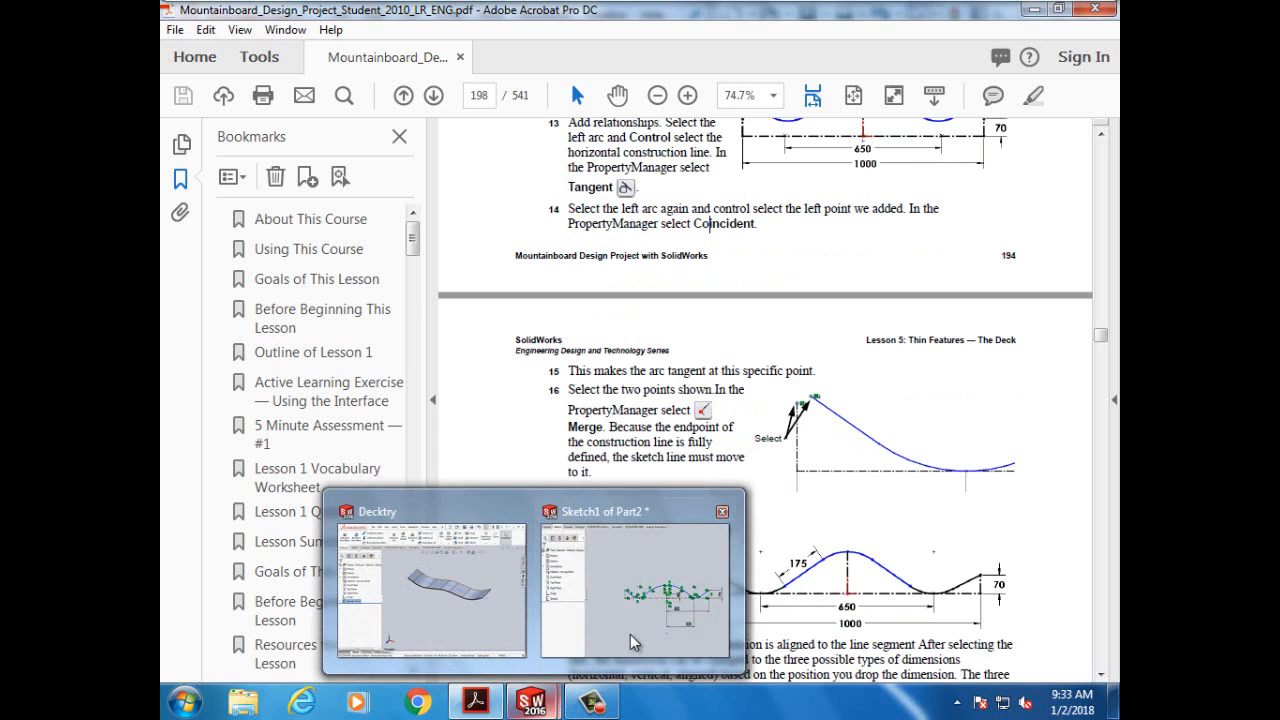
pyautogui.click(630, 634)
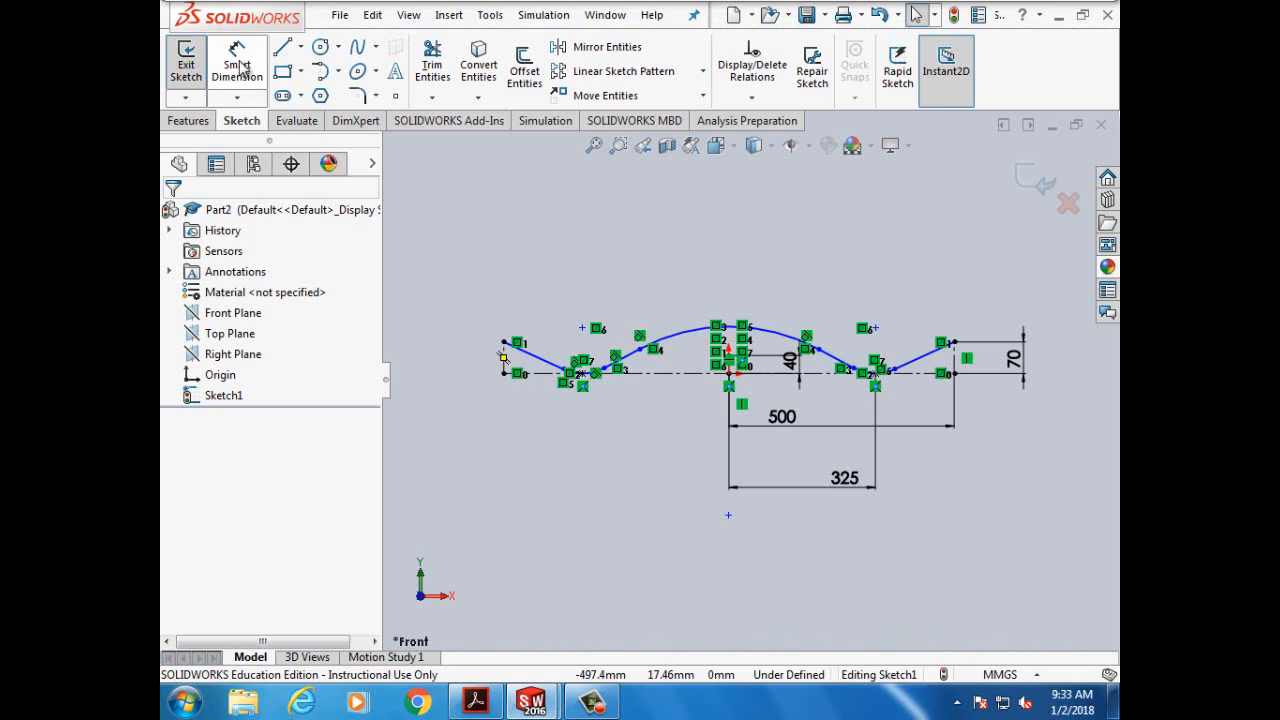
# Step: Dimension the angle between the left outer sloping line and the horizontal construction line as 27 degrees
pyautogui.click(222, 78)
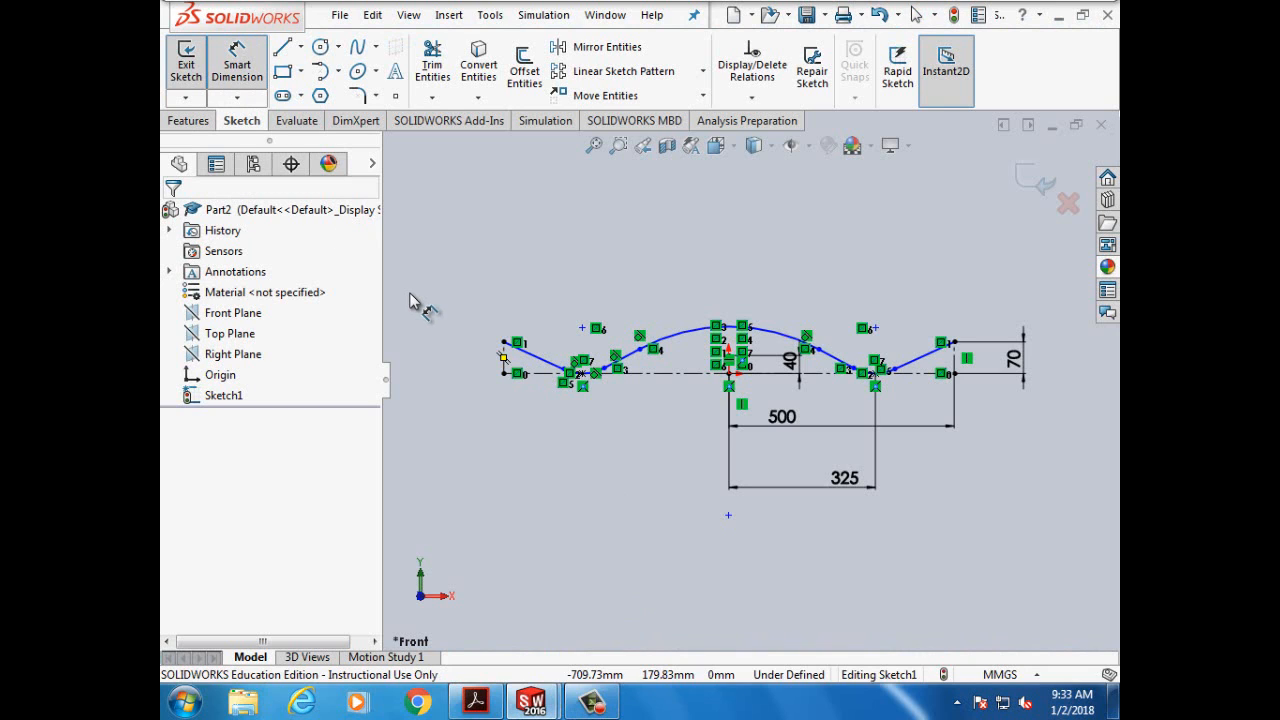
pyautogui.click(525, 357)
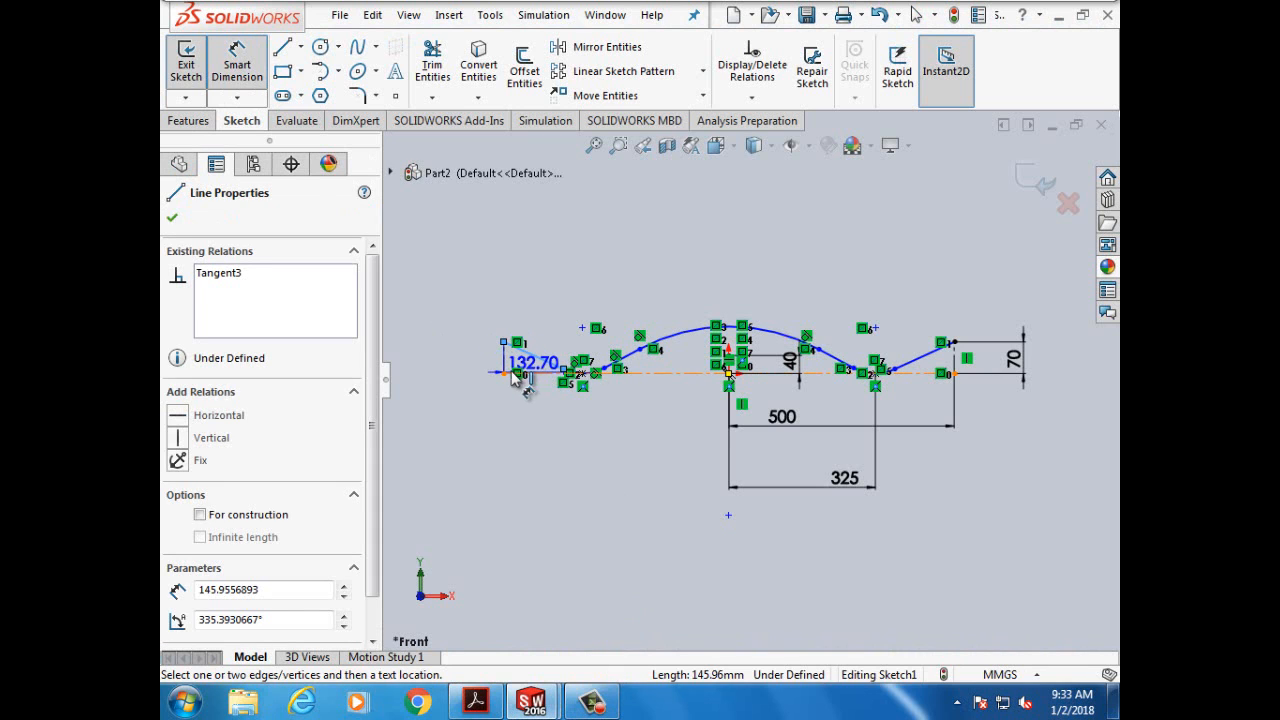
pyautogui.click(516, 373)
pyautogui.click(478, 373)
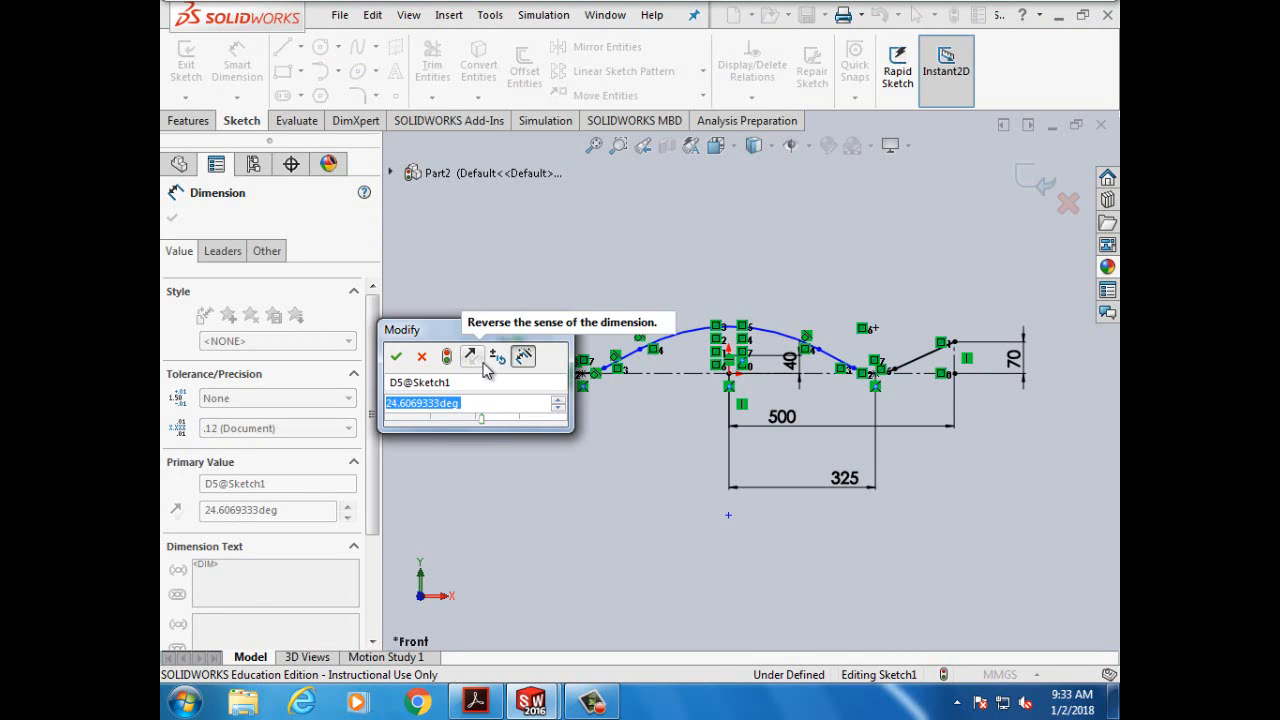
pyautogui.write('27')
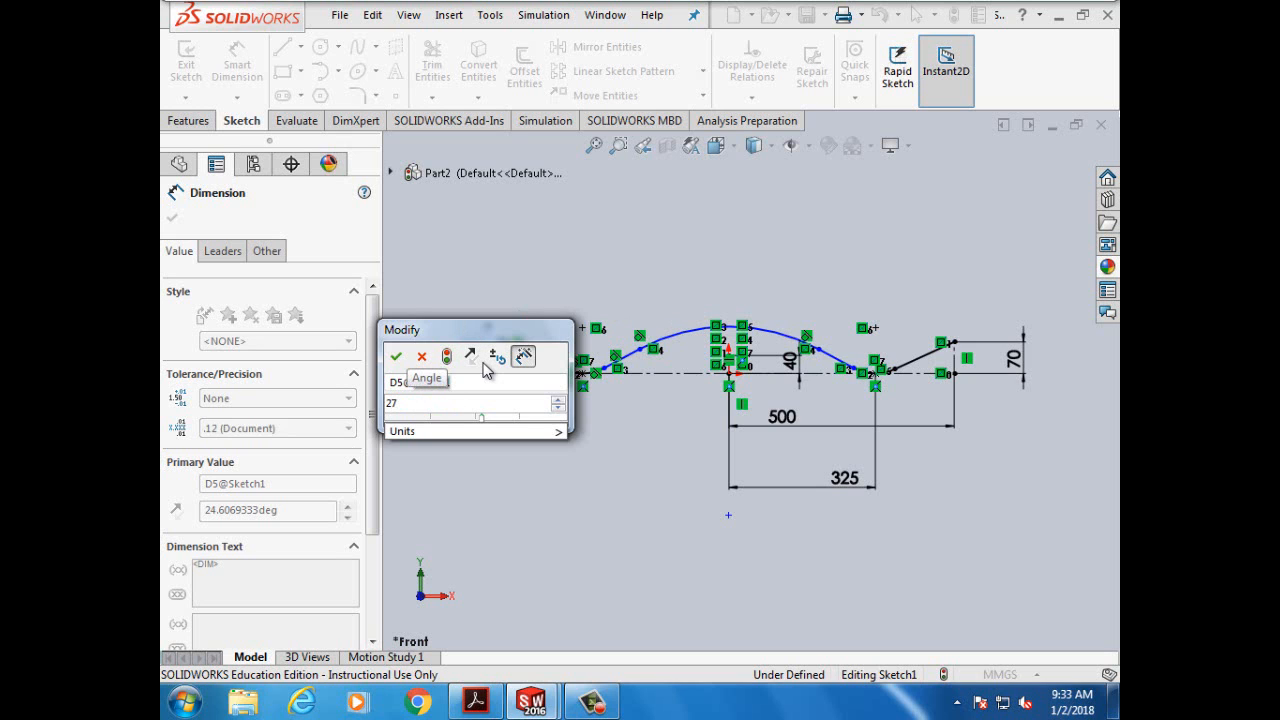
pyautogui.click(396, 359)
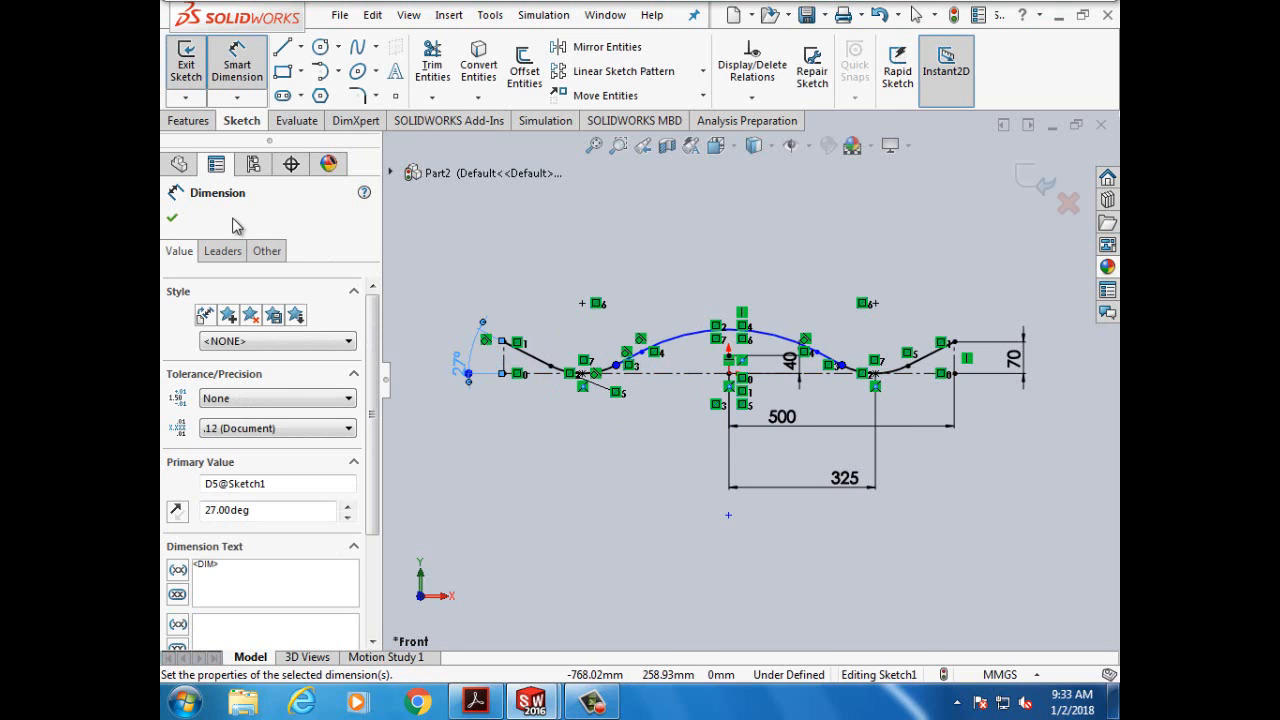
pyautogui.click(173, 219)
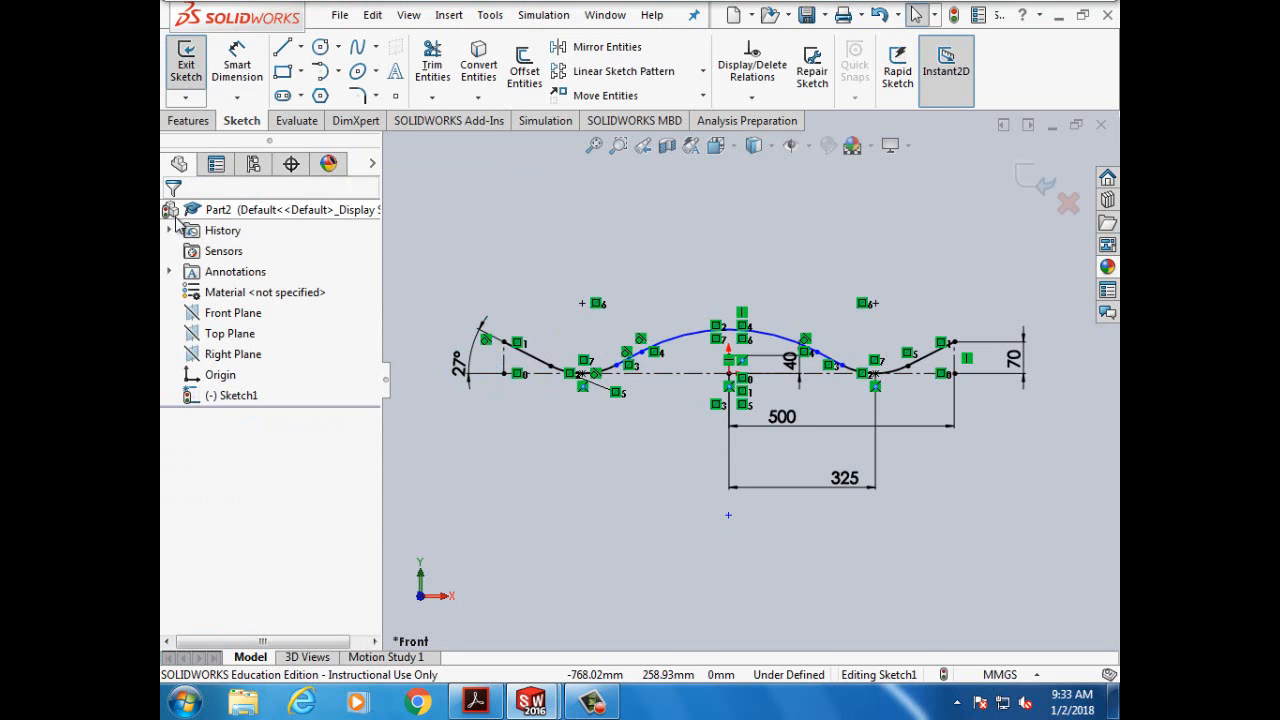
# Step: Place an aligned length dimension above the left inner sloping line between the valley arc and the center arc
pyautogui.click(224, 72)
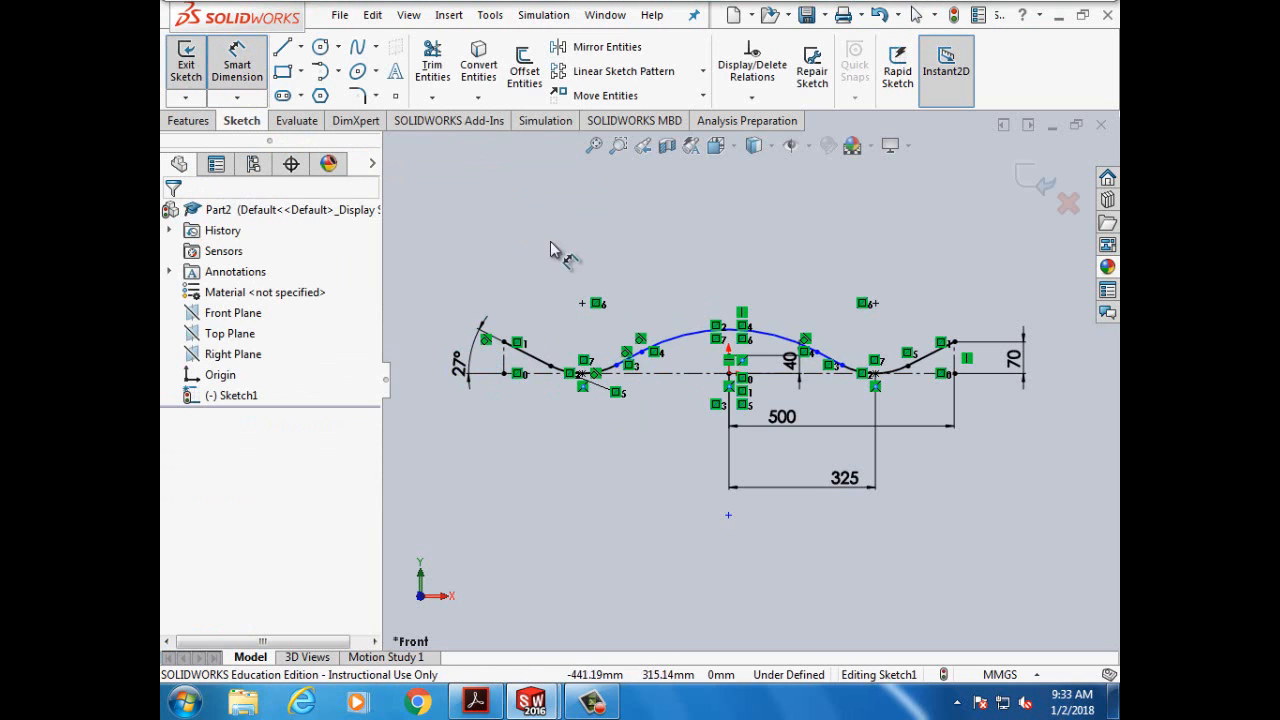
pyautogui.scroll(-4, 640, 360)
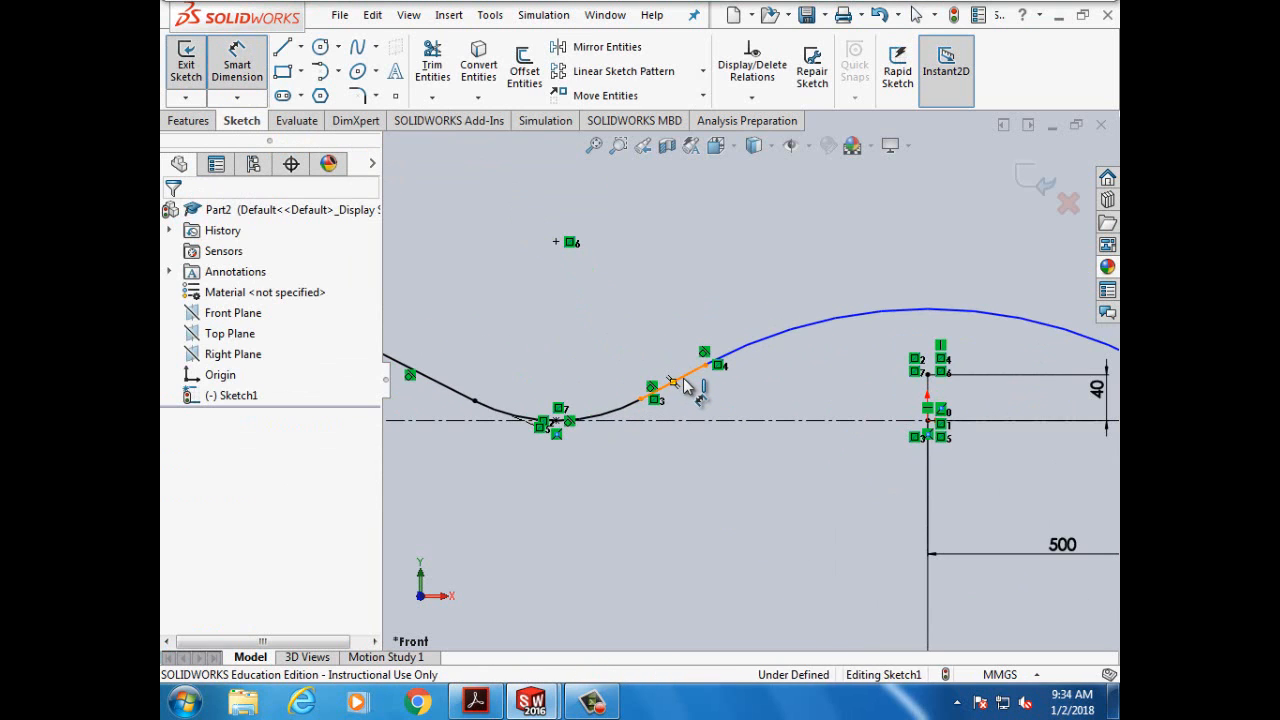
pyautogui.click(684, 387)
pyautogui.scroll(1, 666, 325)
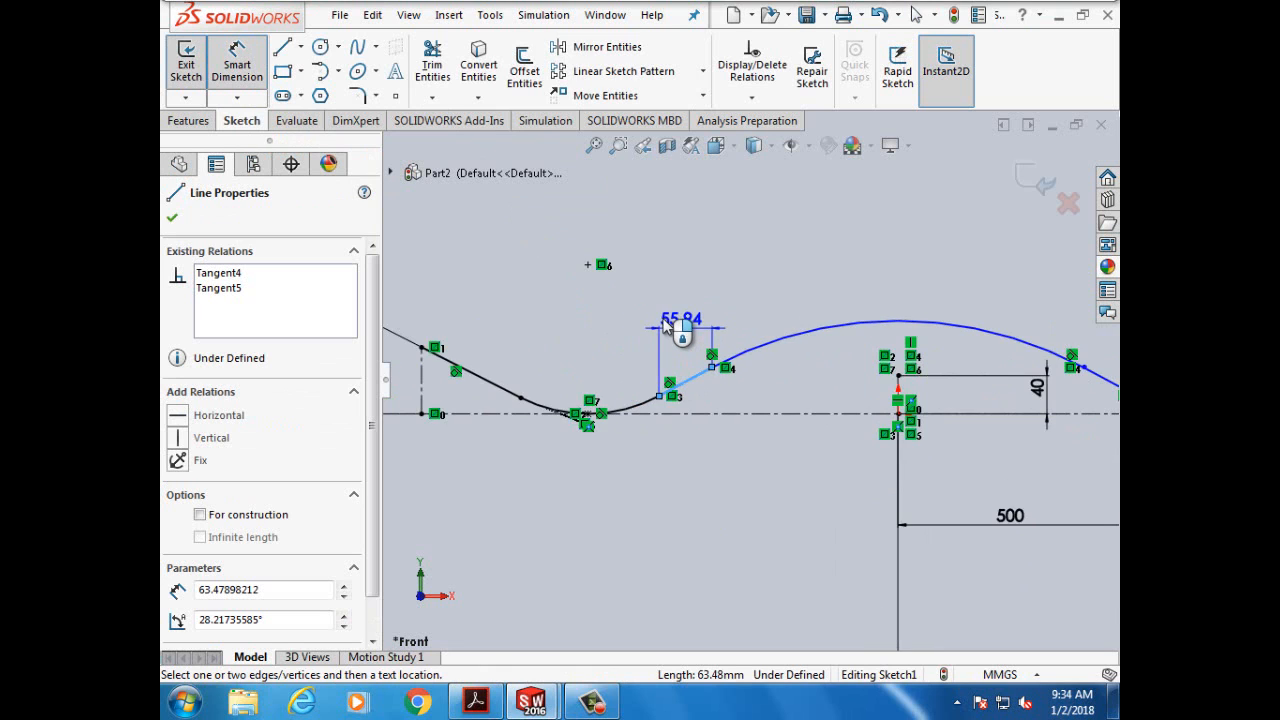
pyautogui.scroll(1, 666, 326)
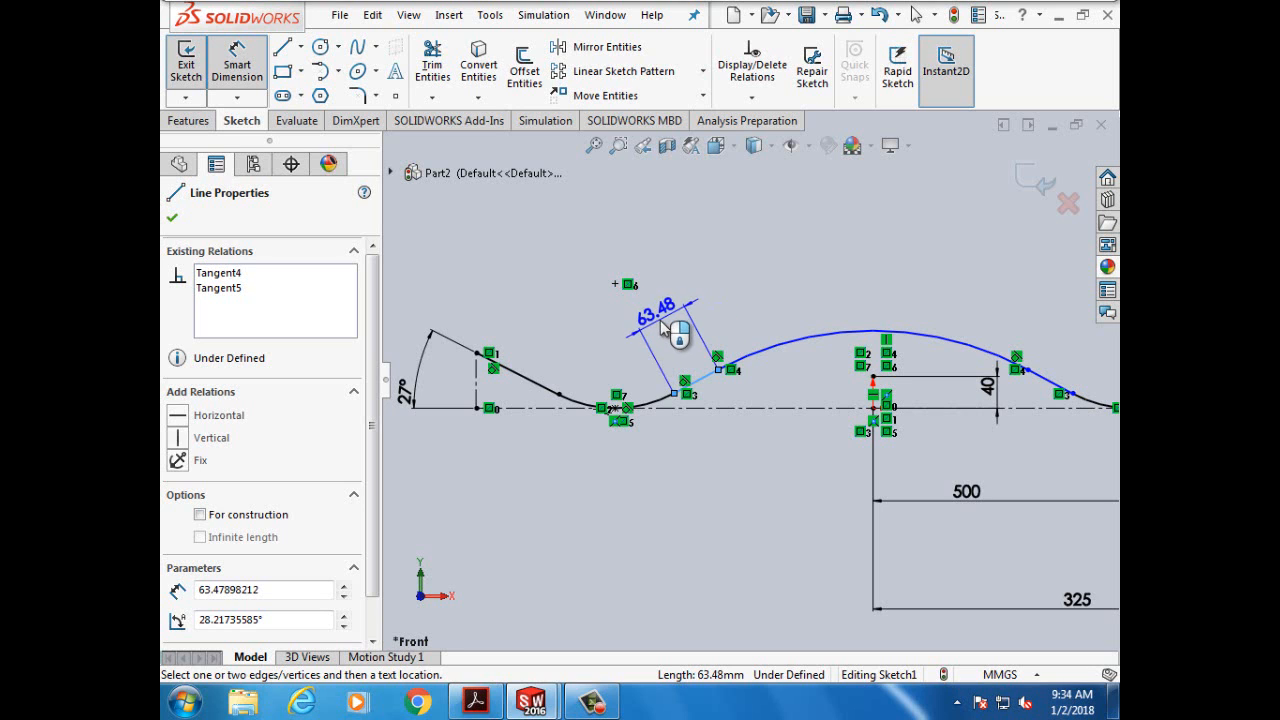
pyautogui.click(679, 336)
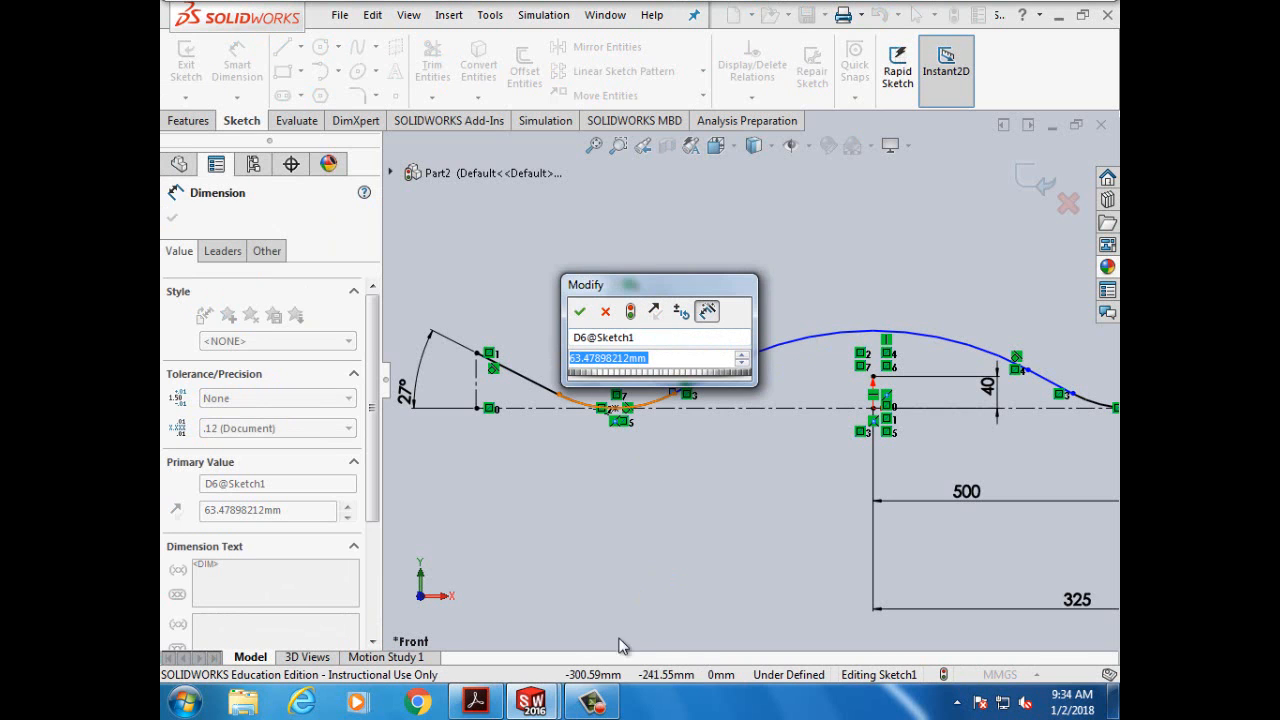
# Step: Check step 17 of the lesson PDF in Acrobat, return to SOLIDWORKS, and set the sloping line's aligned dimension to 175 mm
pyautogui.click(478, 700)
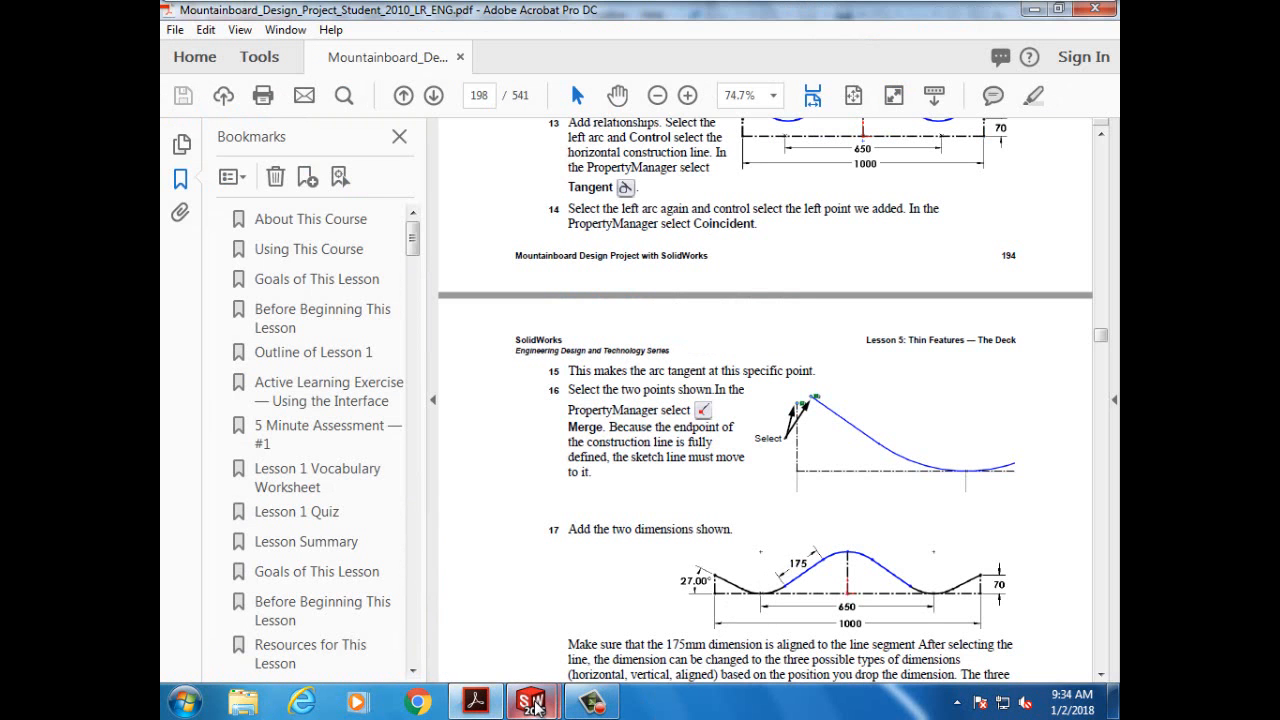
pyautogui.moveTo(535, 706)
pyautogui.click(580, 620)
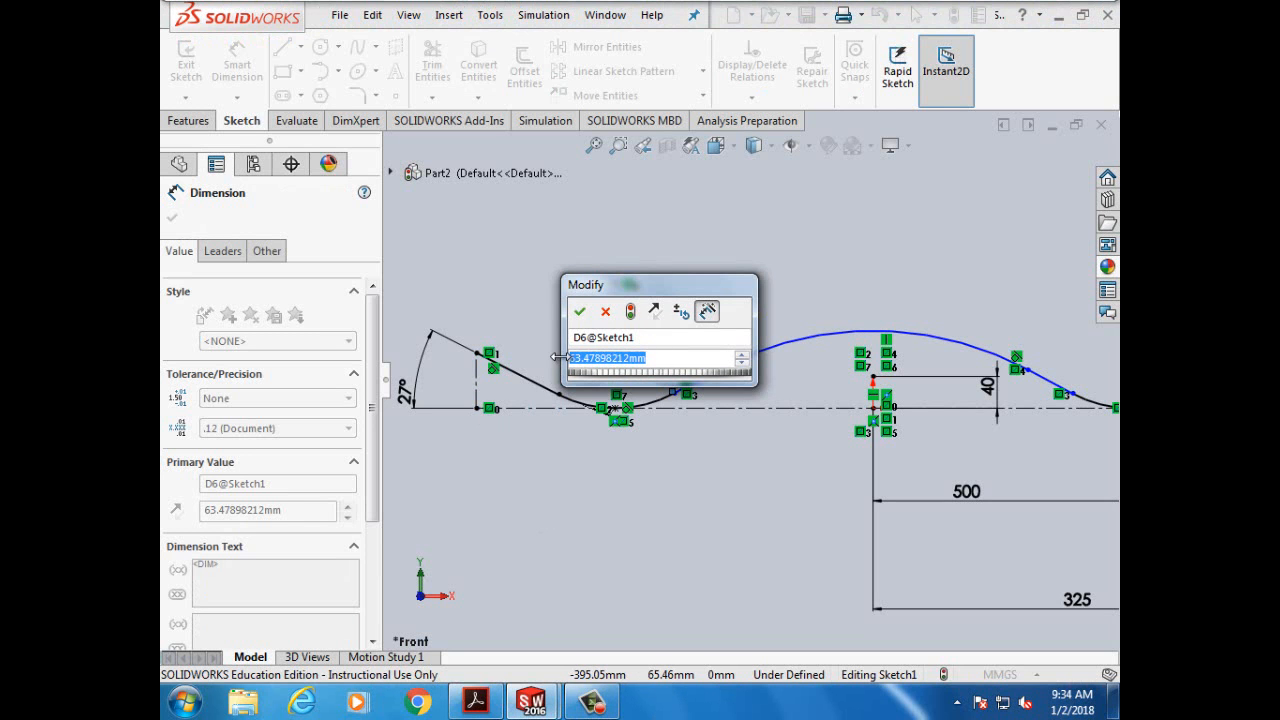
pyautogui.write('175')
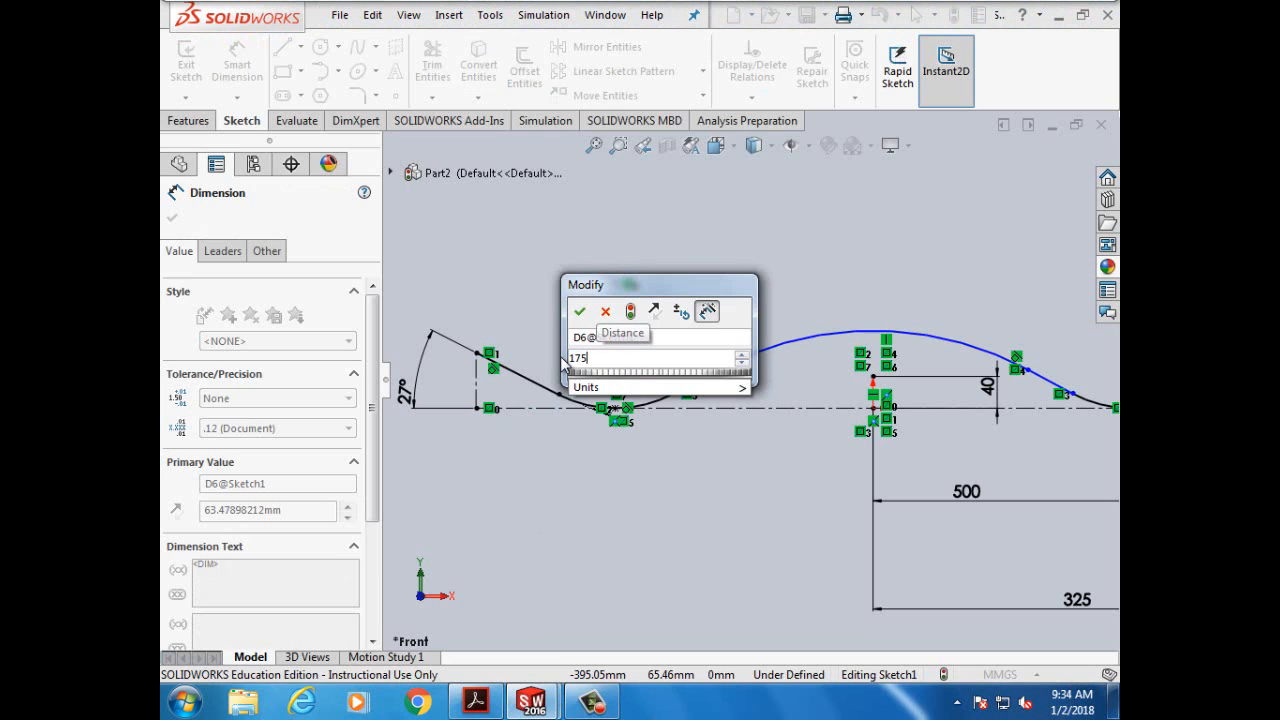
pyautogui.write('mm')
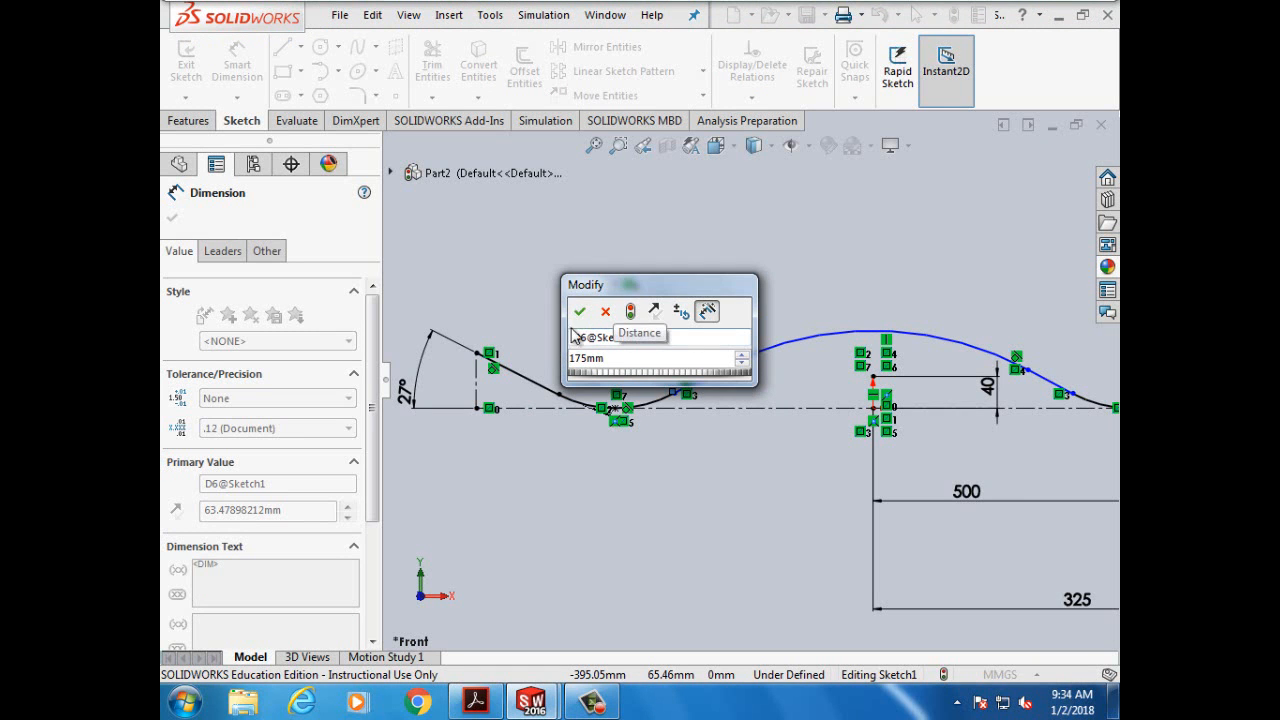
pyautogui.click(578, 316)
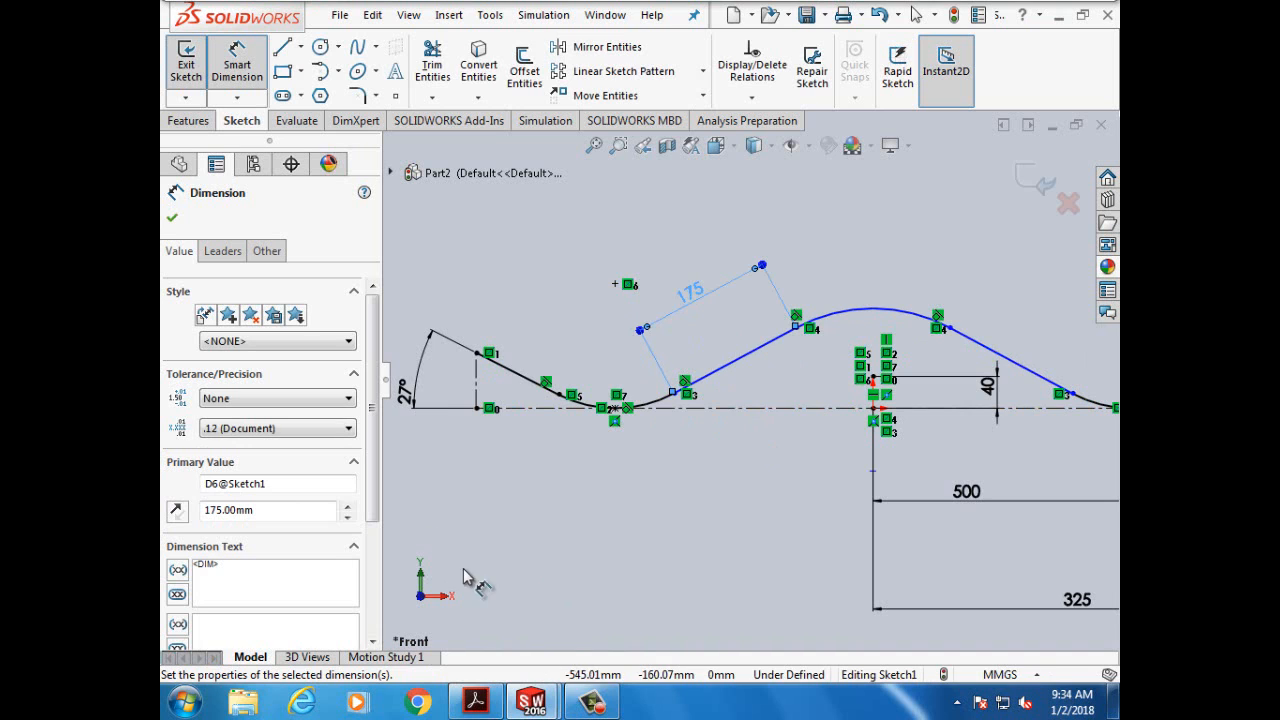
pyautogui.click(172, 217)
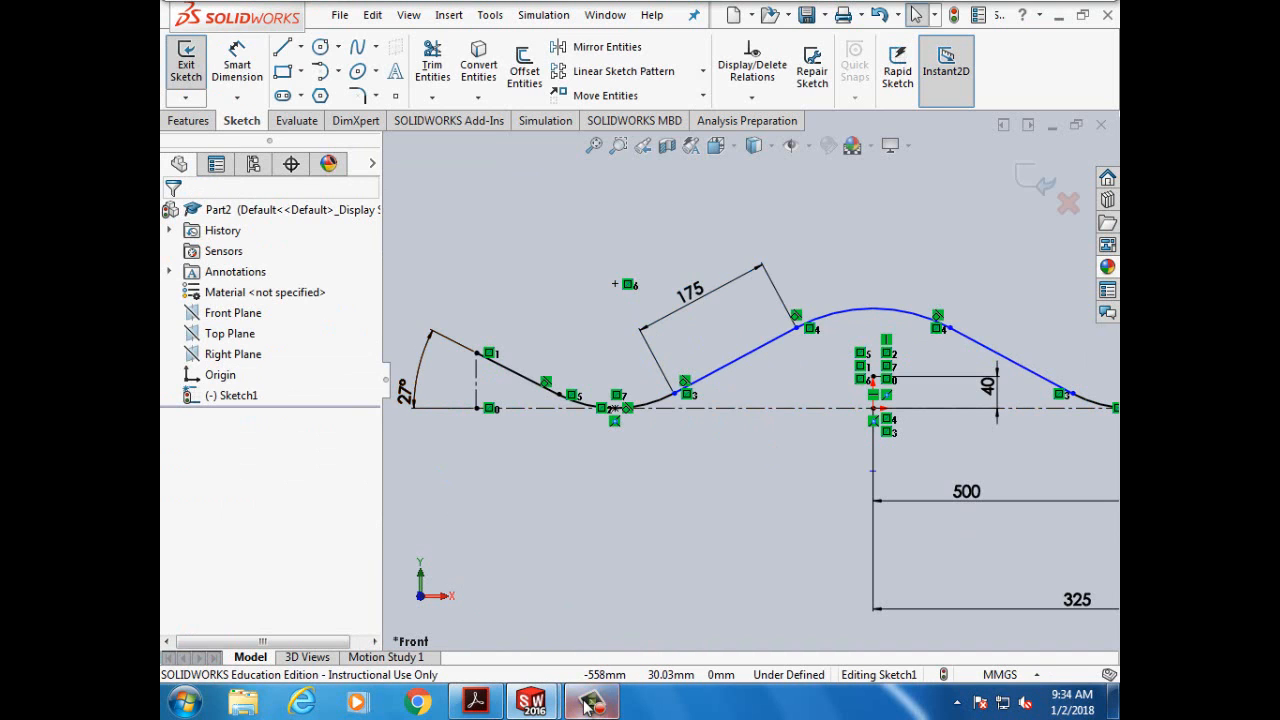
# Step: Switch to the lesson PDF in Acrobat and read steps 17 to 24 on dimensioning the center arc, its Minimum arc condition and the finished sketch
pyautogui.click(482, 704)
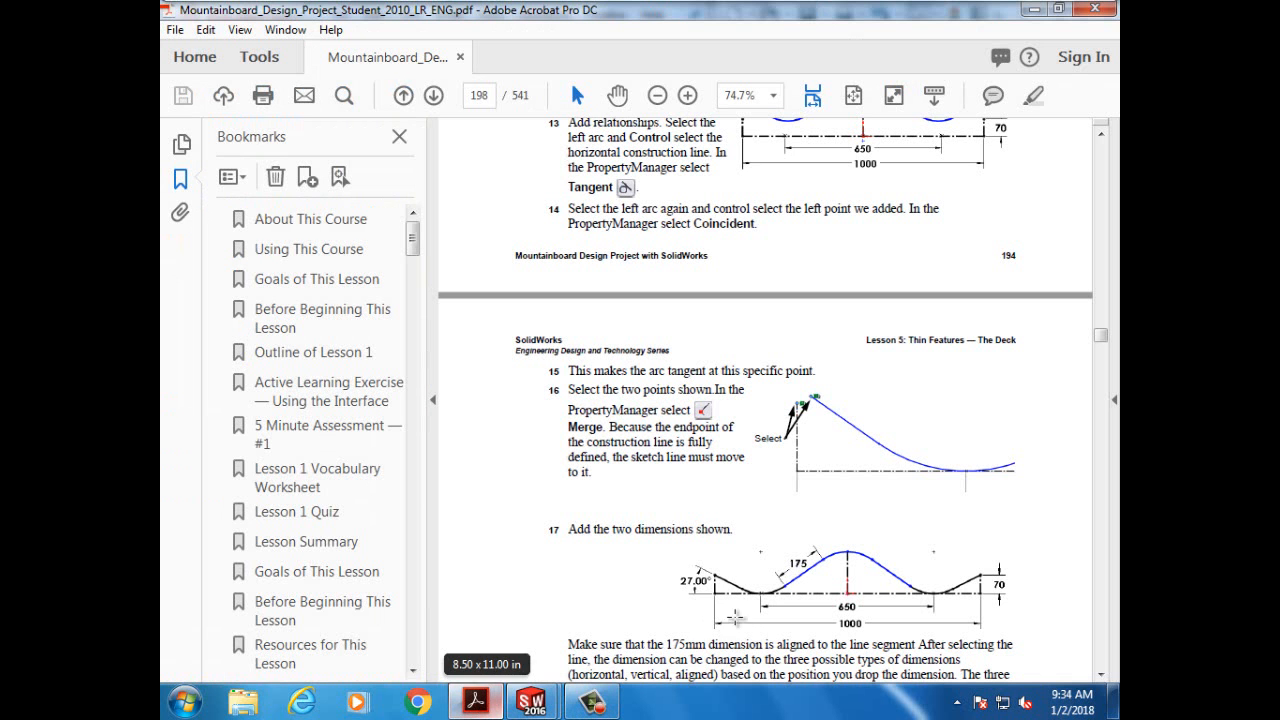
pyautogui.scroll(-1, 813, 572)
pyautogui.scroll(-3, 813, 572)
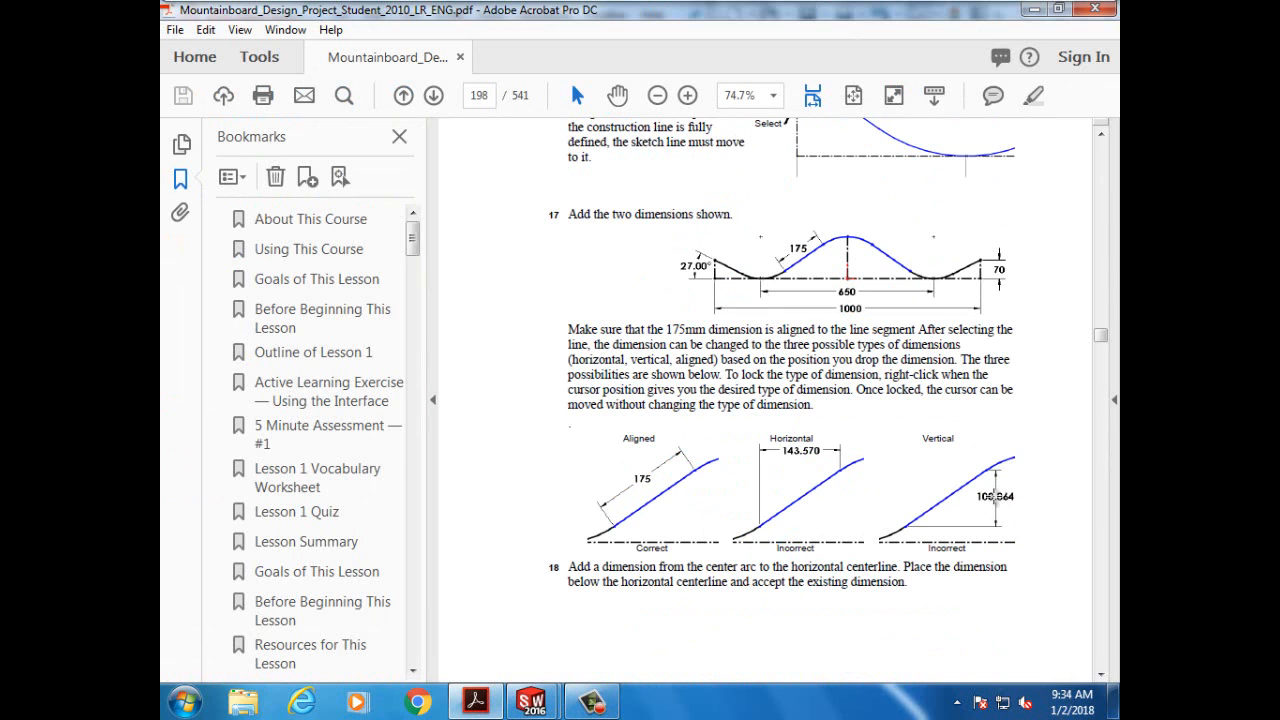
pyautogui.scroll(-9, 787, 470)
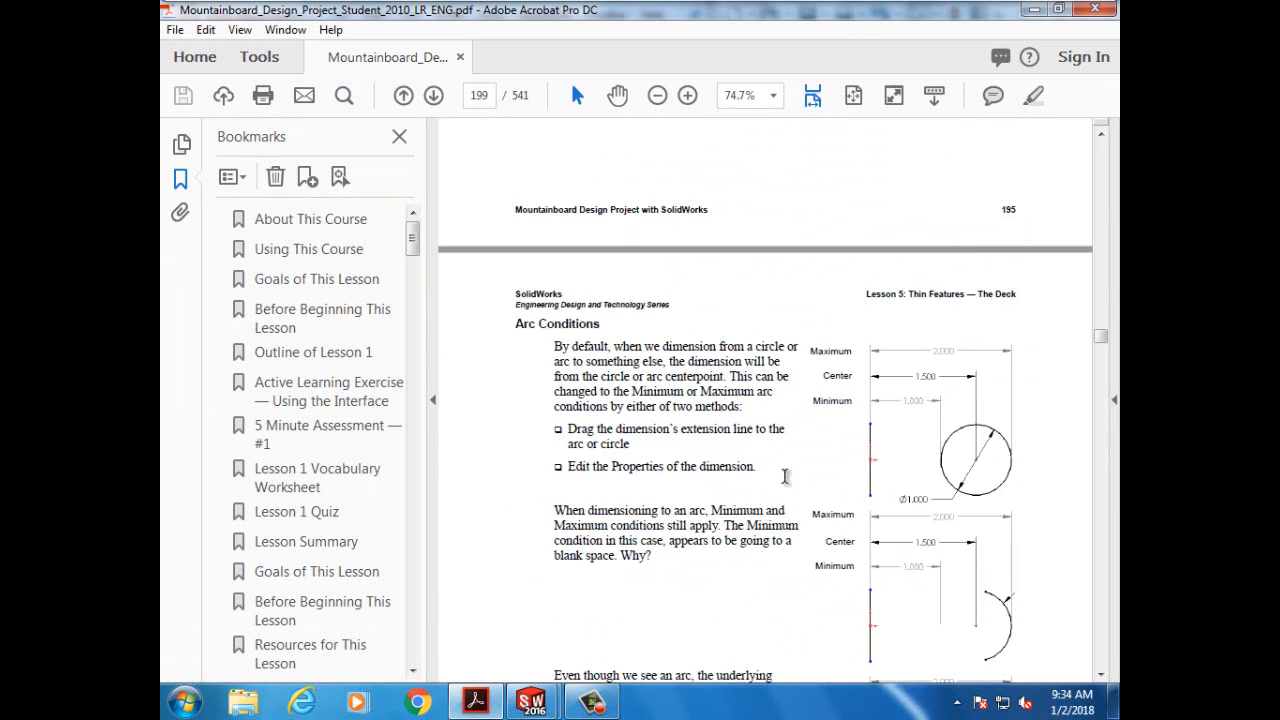
pyautogui.scroll(-6, 869, 470)
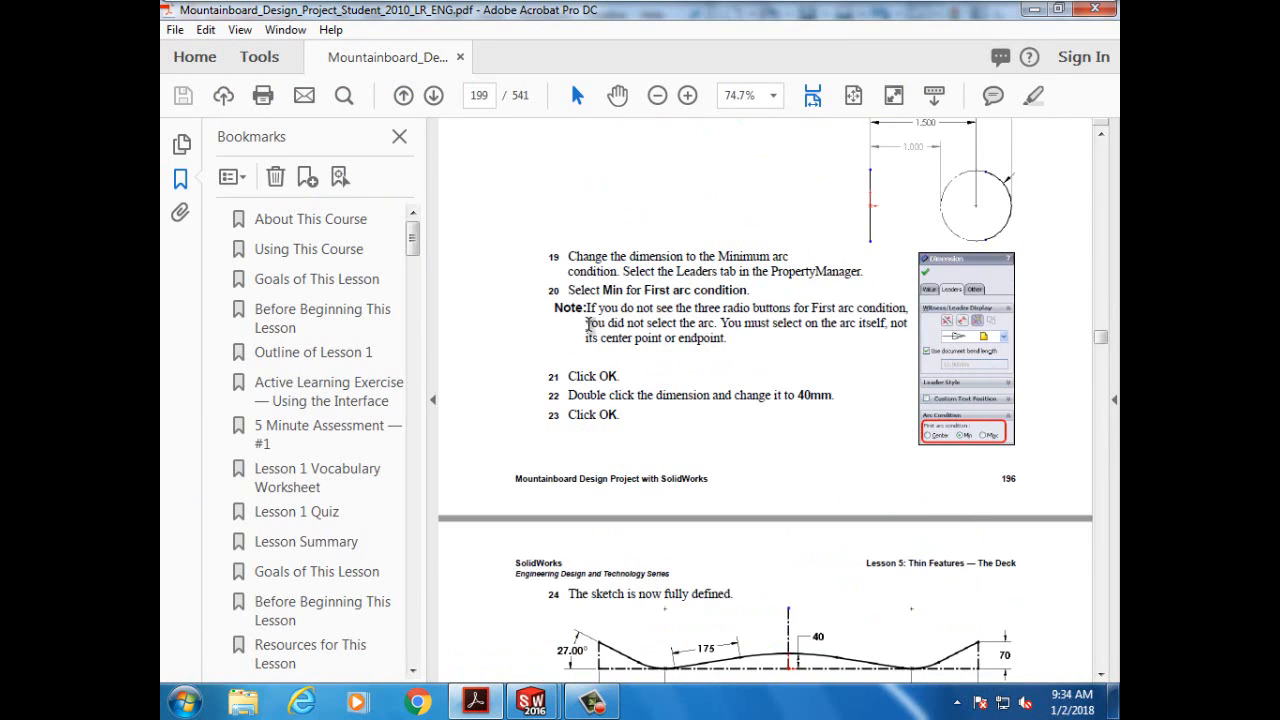
pyautogui.moveTo(568, 290); pyautogui.dragTo(660, 289)
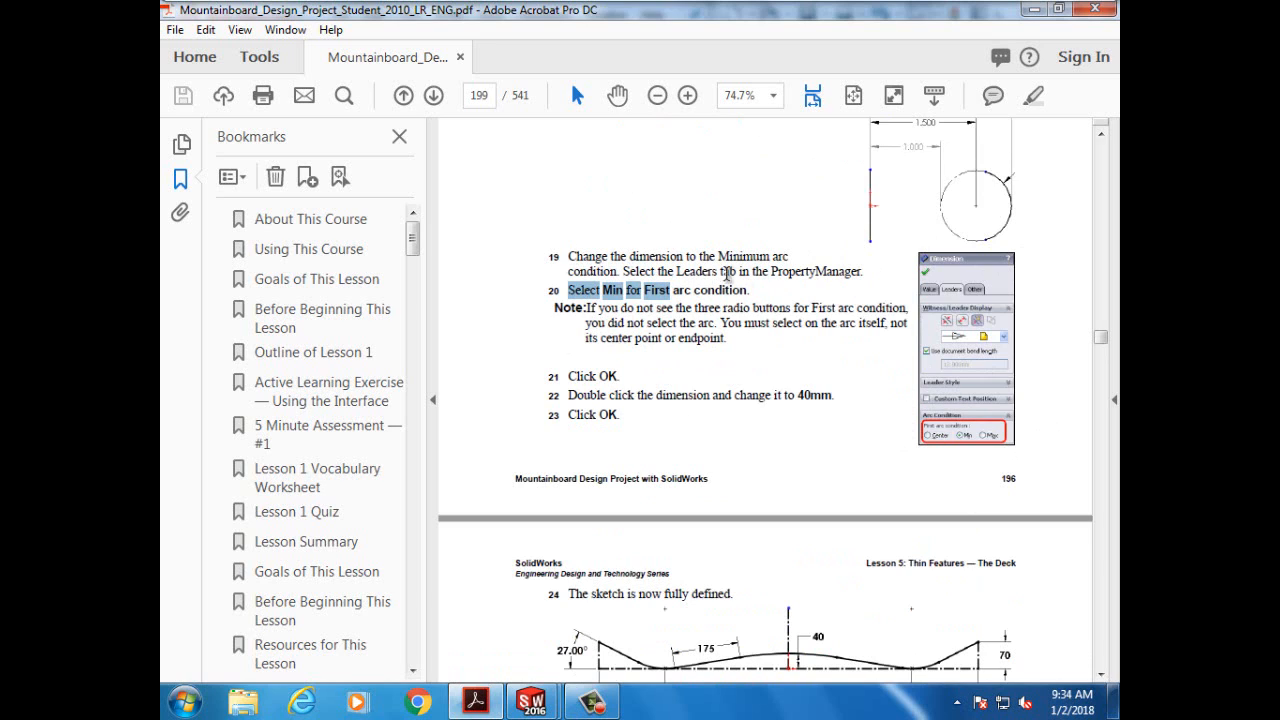
pyautogui.moveTo(748, 291); pyautogui.dragTo(687, 290)
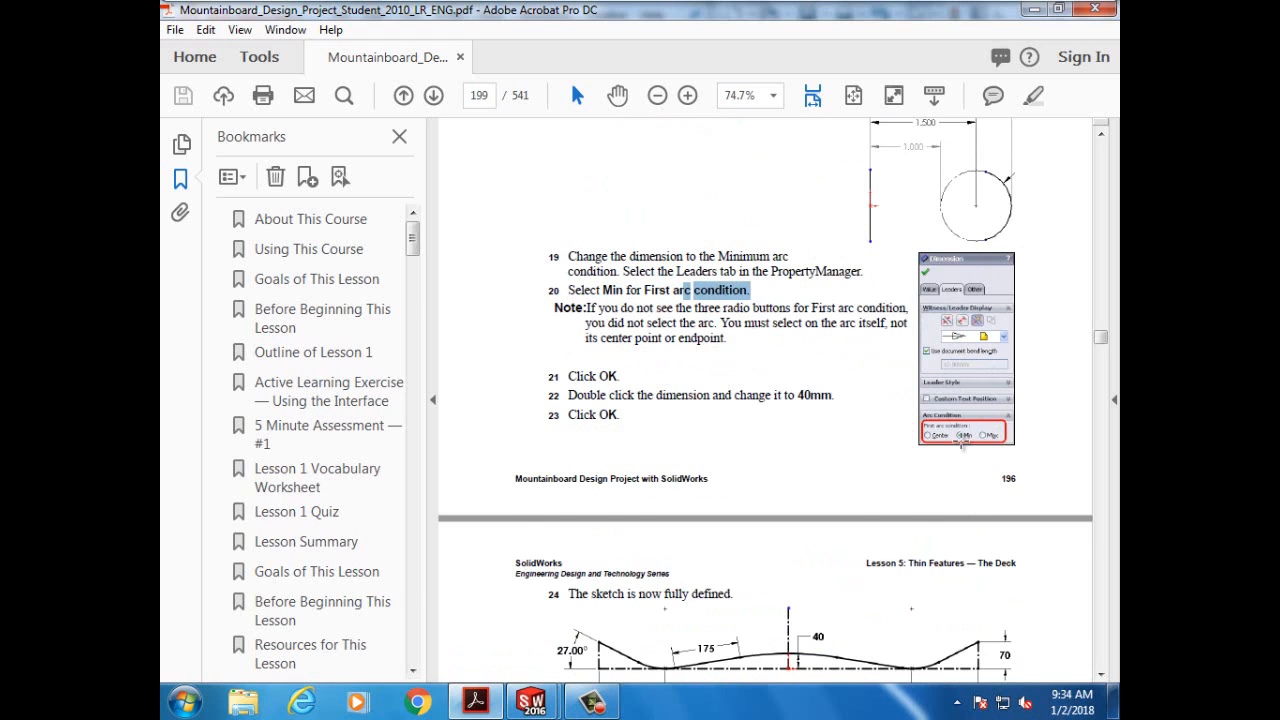
pyautogui.scroll(-2, 900, 430)
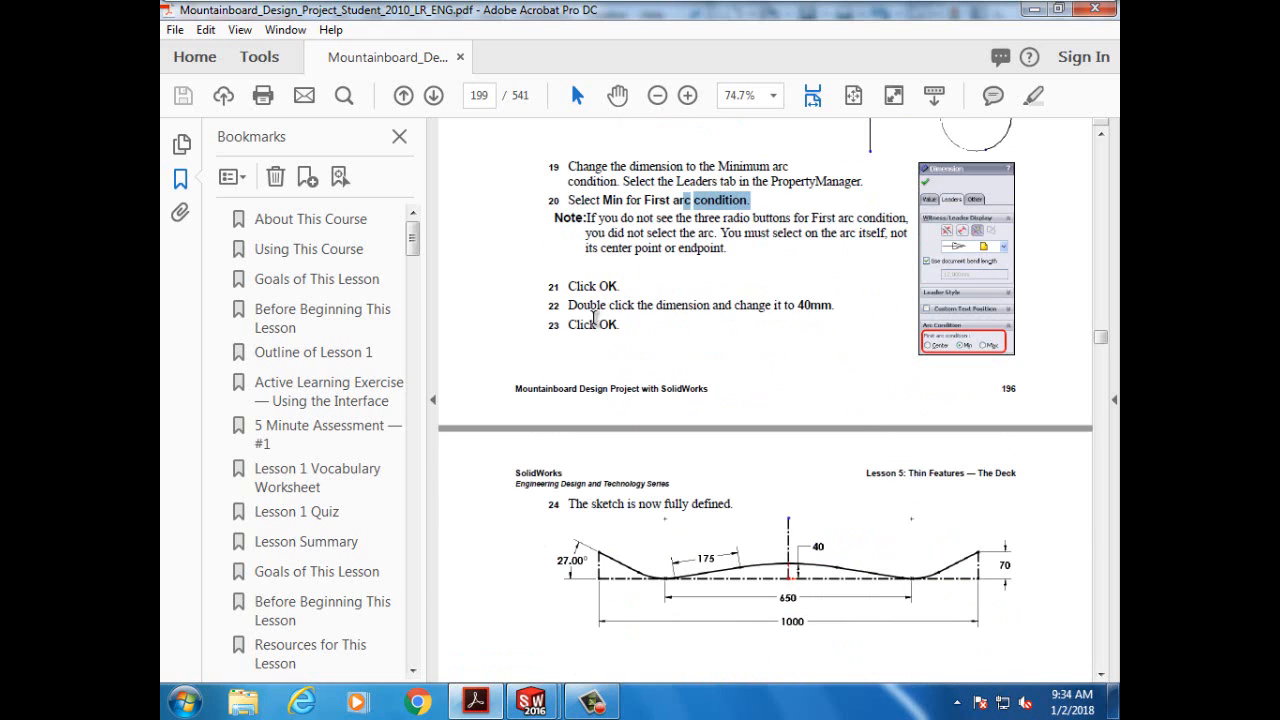
pyautogui.scroll(-2, 865, 450)
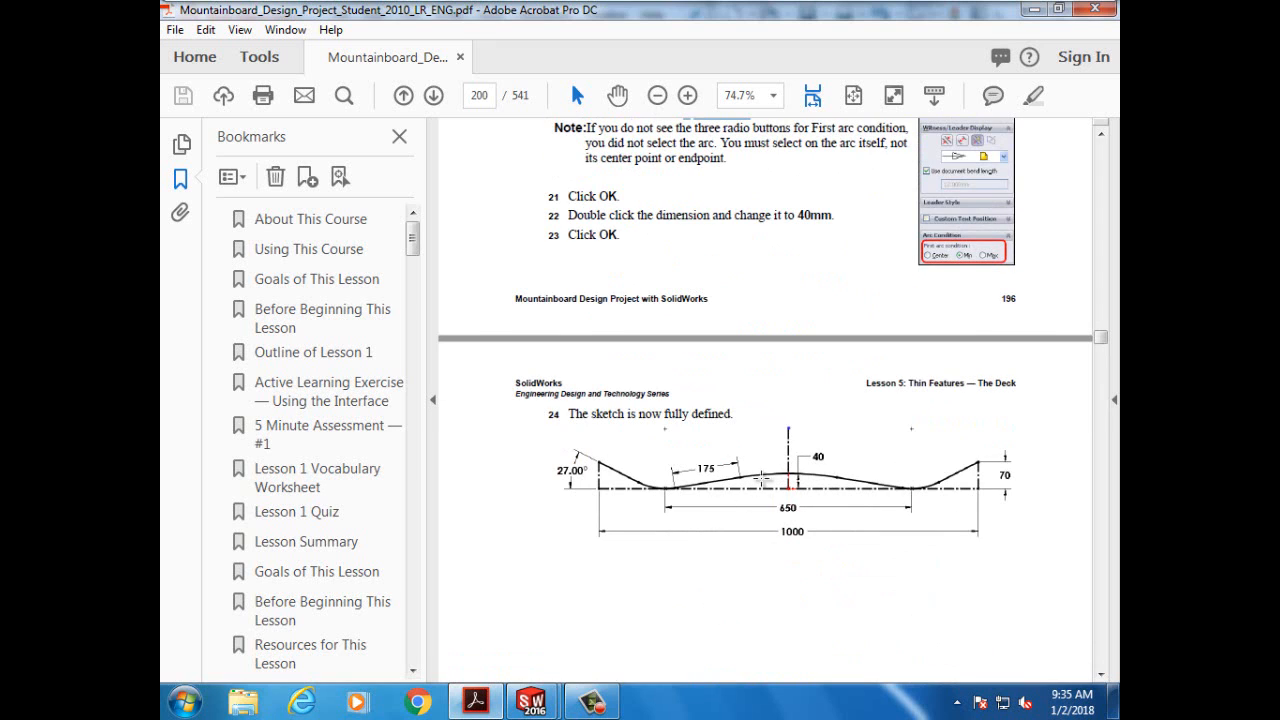
pyautogui.scroll(-6, 671, 586)
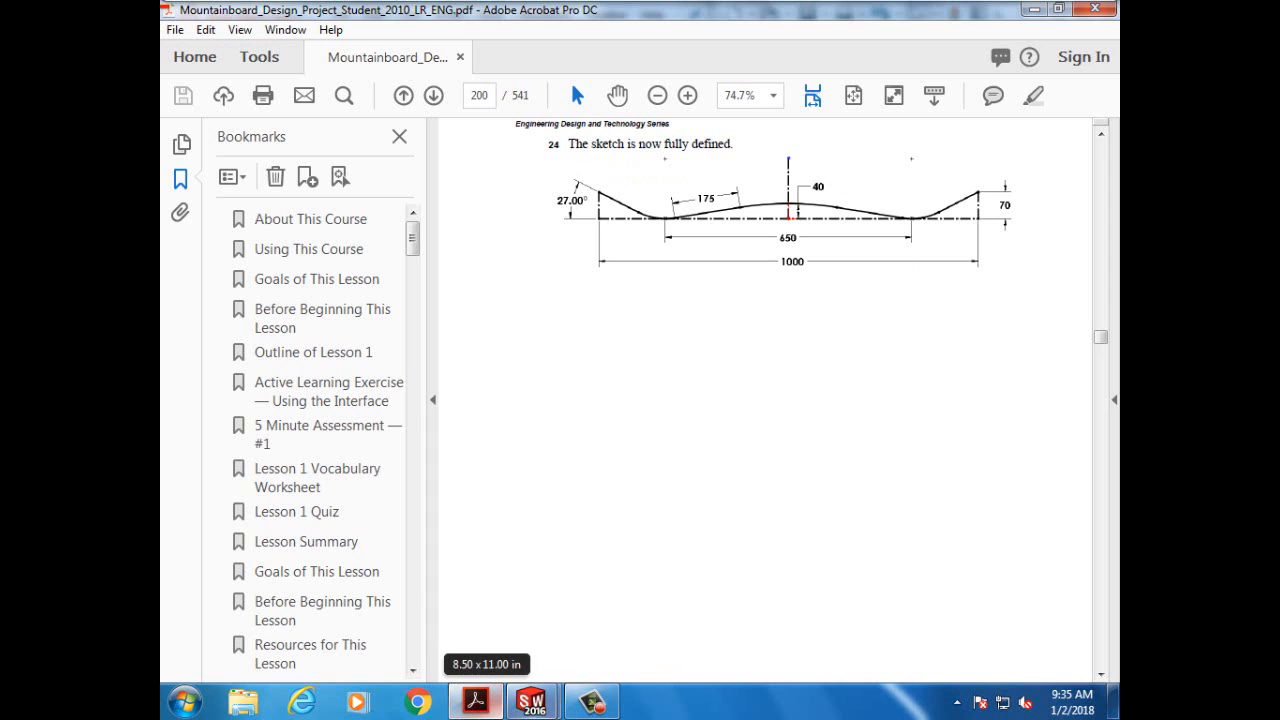
# Step: Switch to SOLIDWORKS and add a Coincident relation between the center arc and the point 40 mm above the origin
pyautogui.moveTo(549, 712)
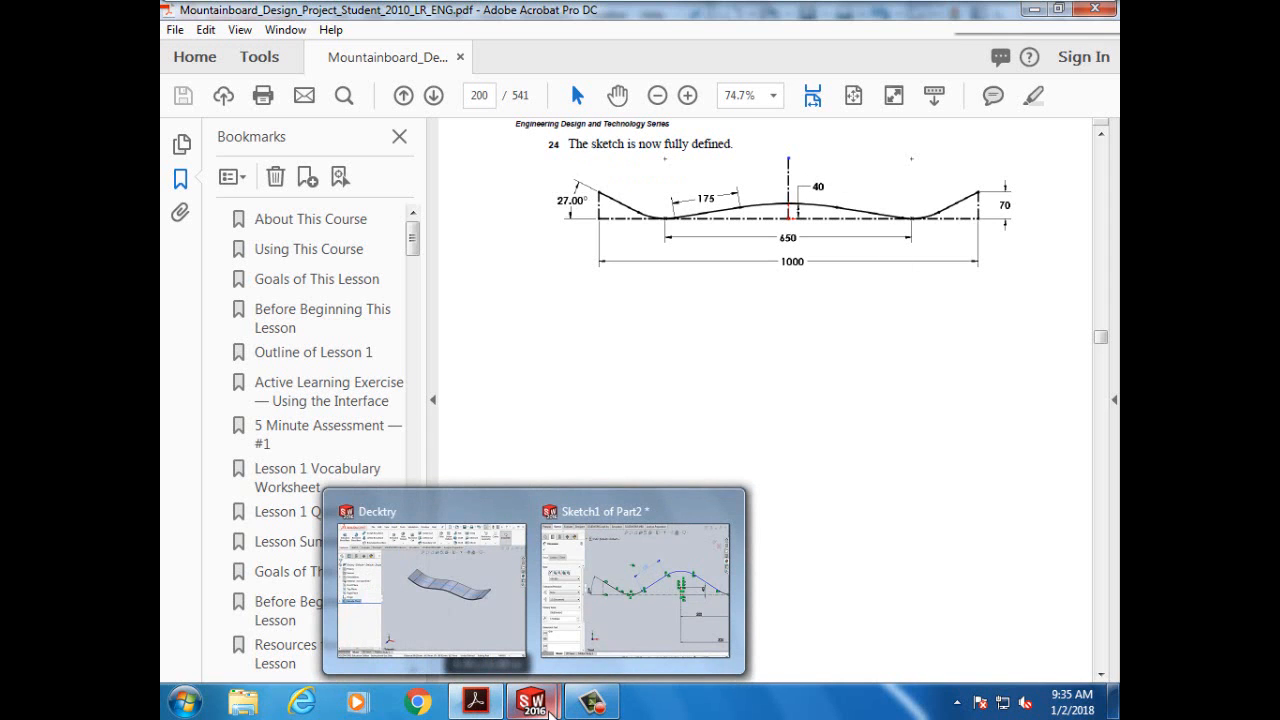
pyautogui.click(636, 620)
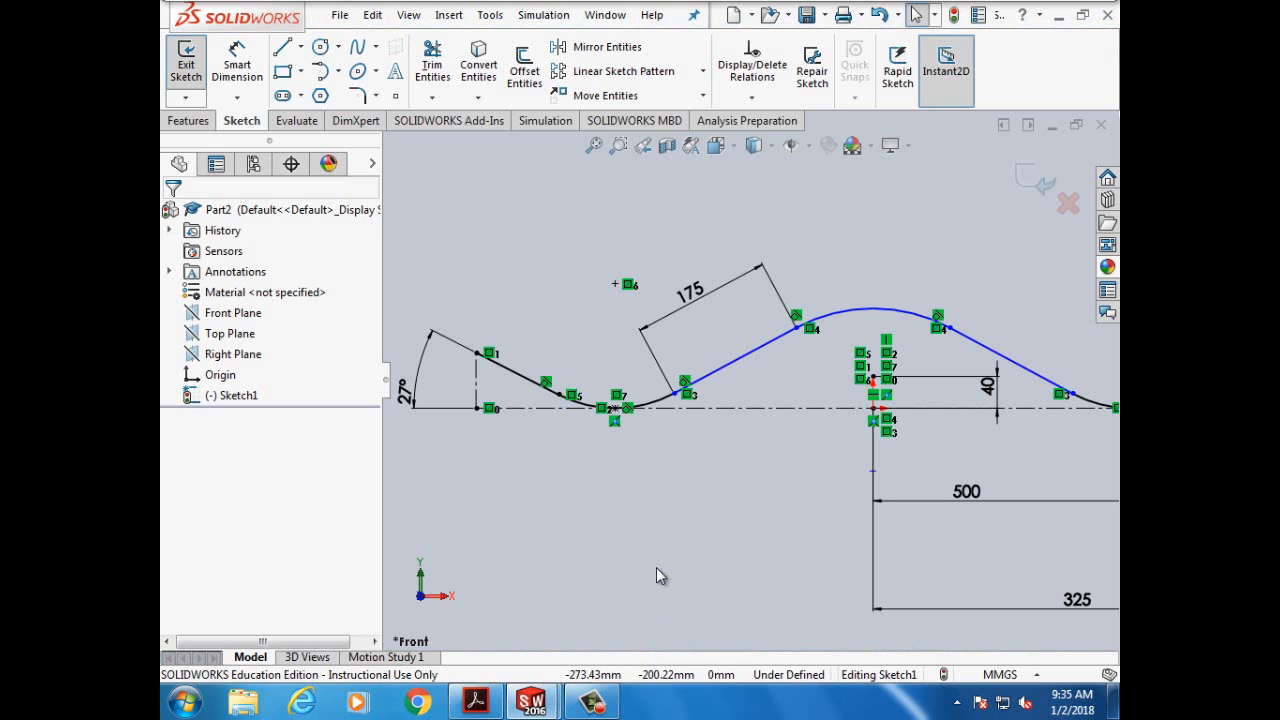
pyautogui.click(752, 97)
pyautogui.click(778, 142)
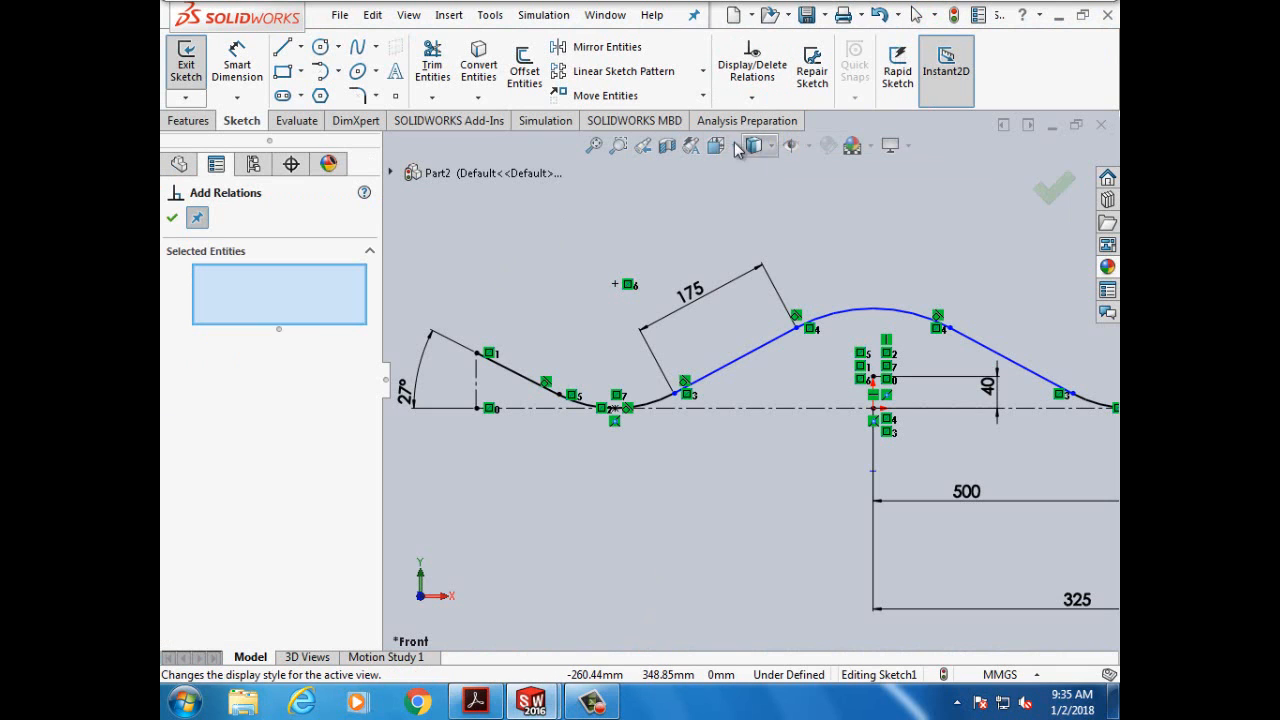
pyautogui.click(873, 381)
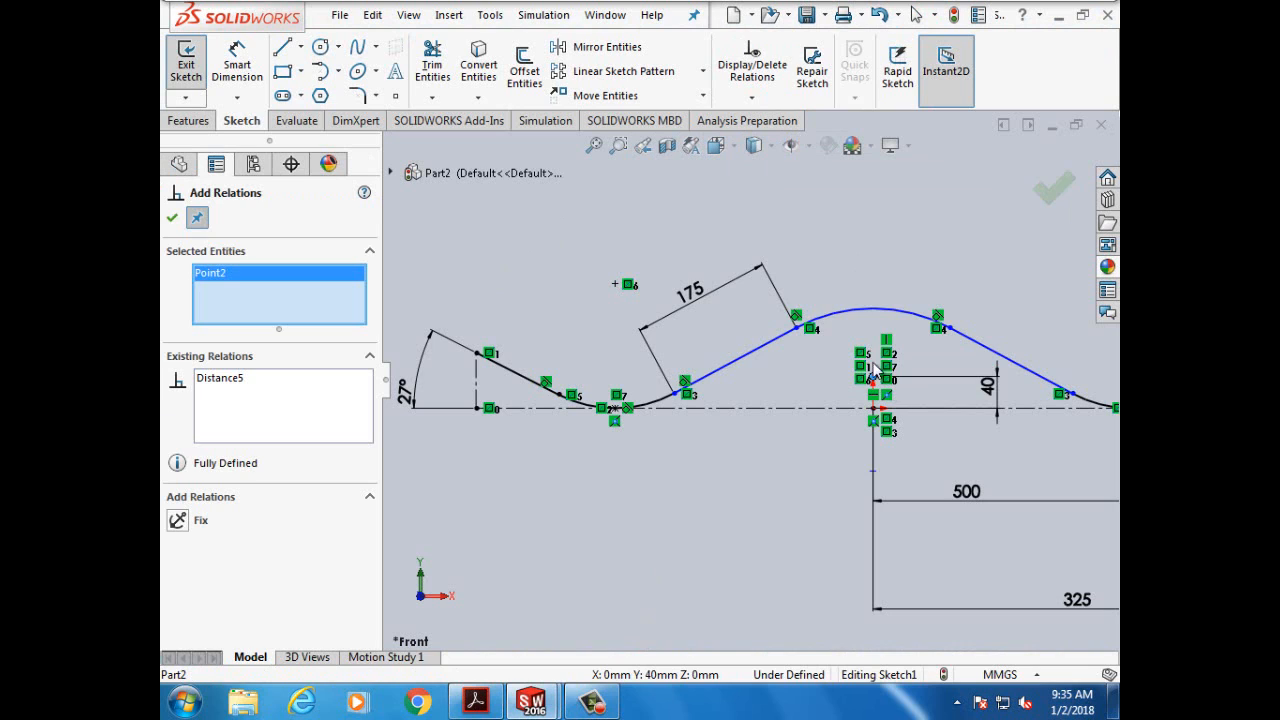
pyautogui.click(883, 311)
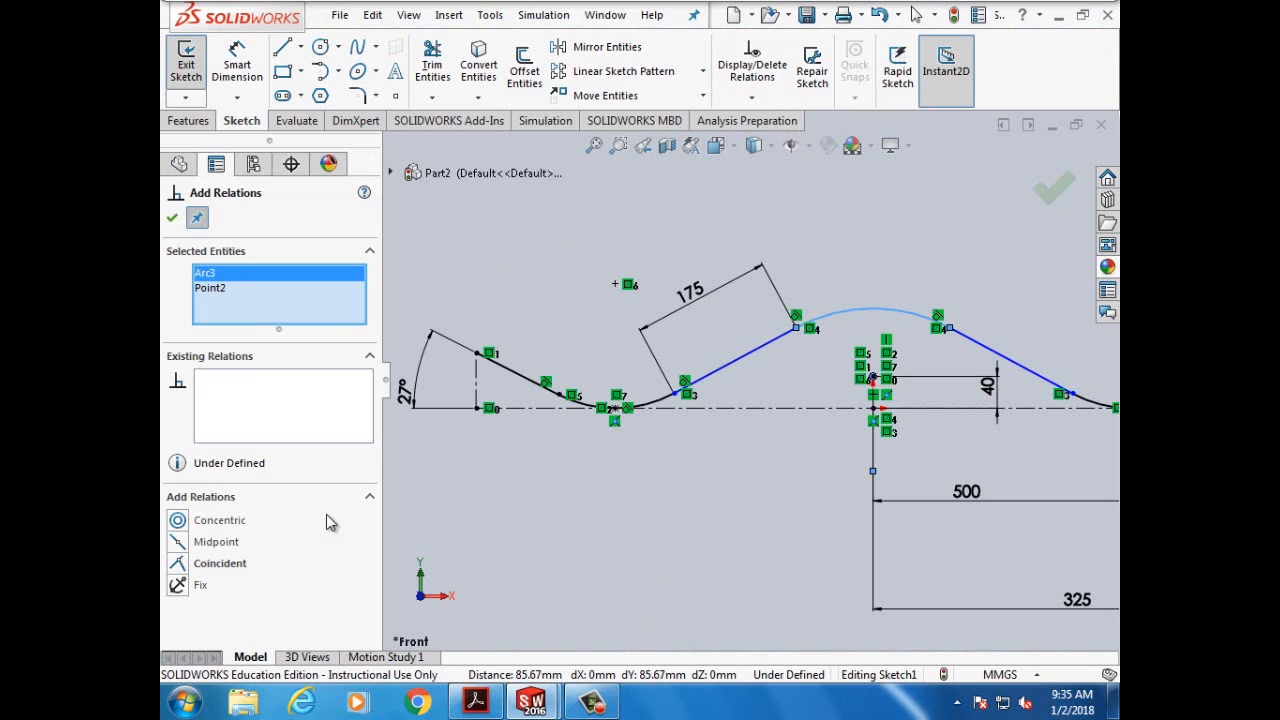
pyautogui.click(177, 566)
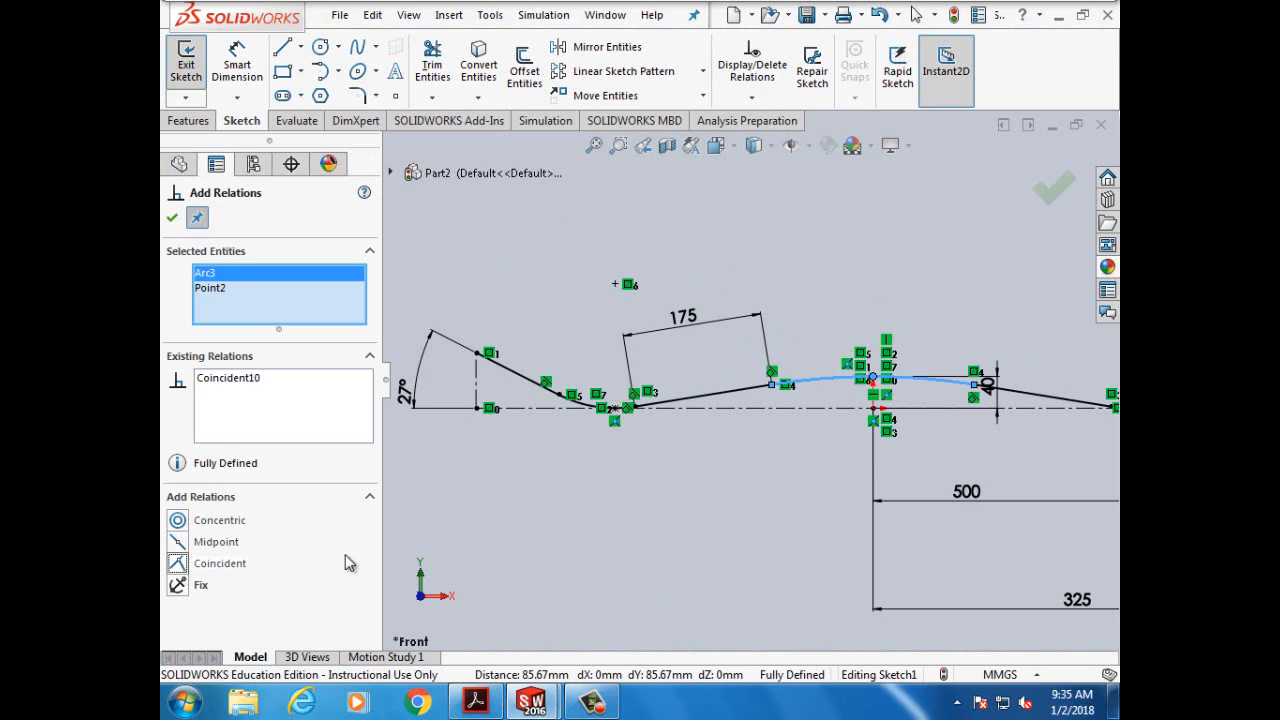
pyautogui.scroll(3, 697, 500)
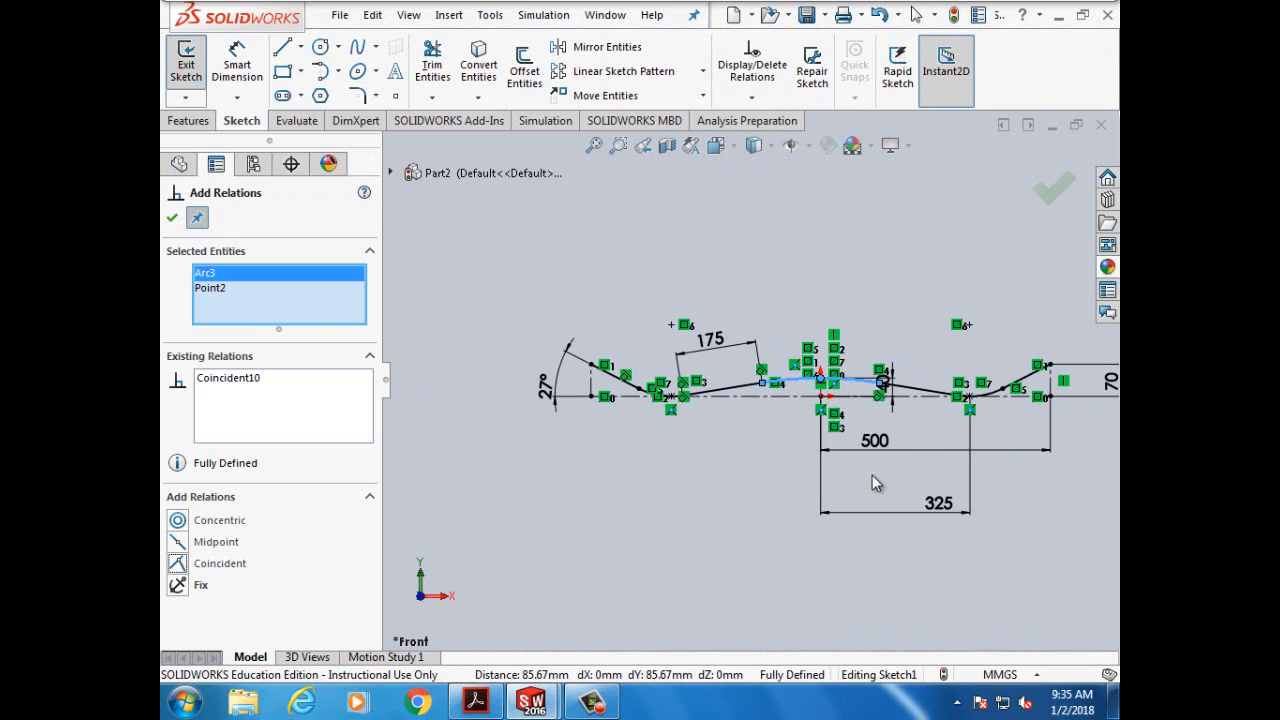
pyautogui.scroll(1, 1076, 455)
pyautogui.scroll(-1, 1076, 455)
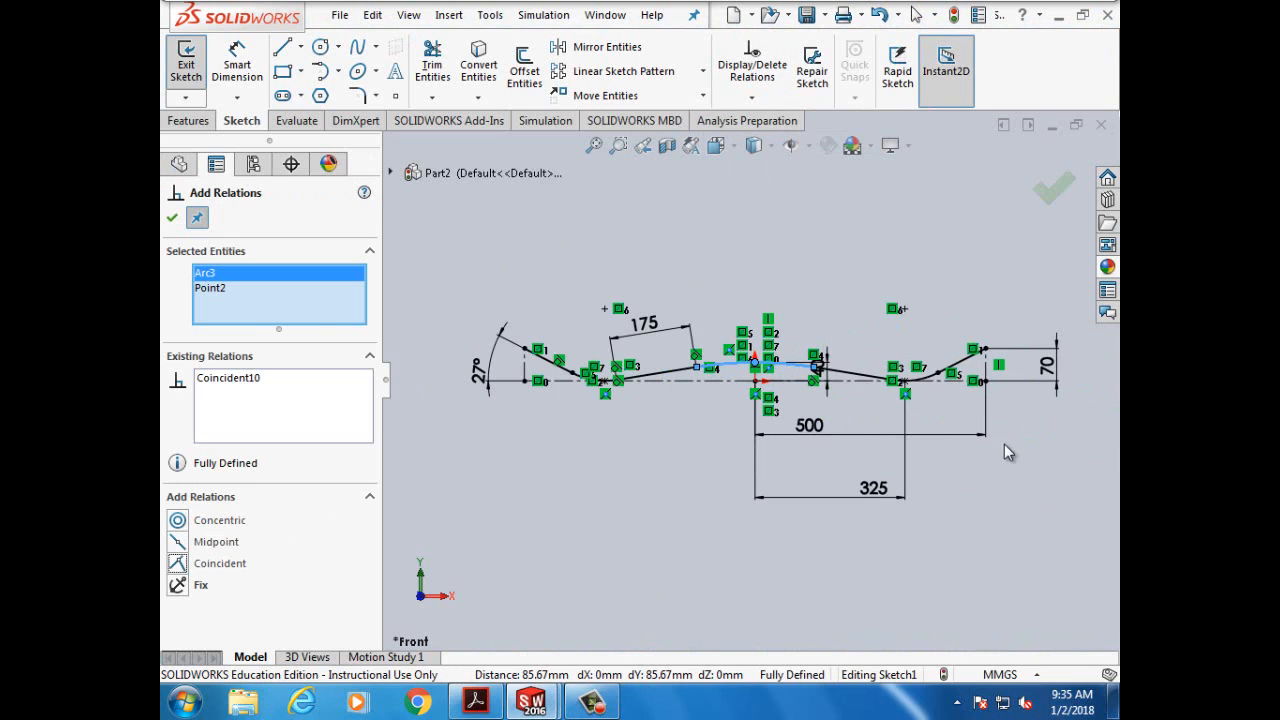
pyautogui.click(172, 220)
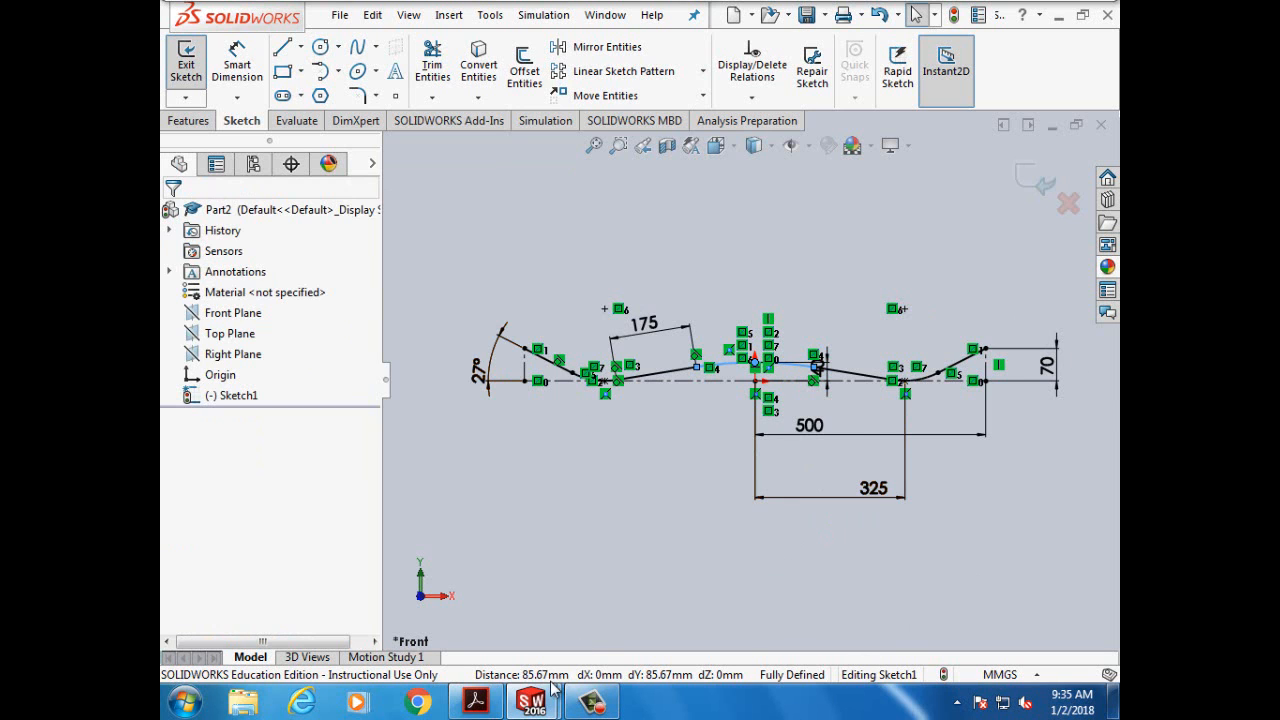
# Step: Switch to the lesson PDF in Acrobat and read steps 25 and 26 on creating the thin extrusion
pyautogui.click(475, 700)
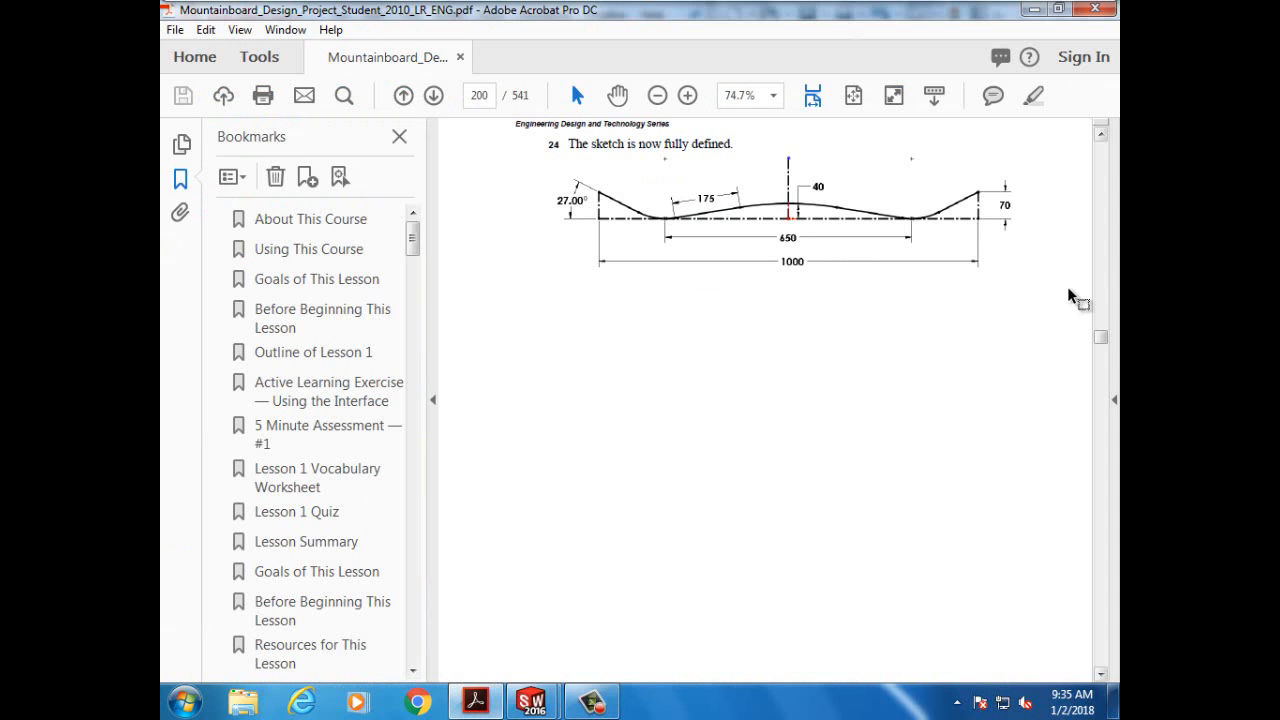
pyautogui.moveTo(1101, 338); pyautogui.dragTo(1101, 335)
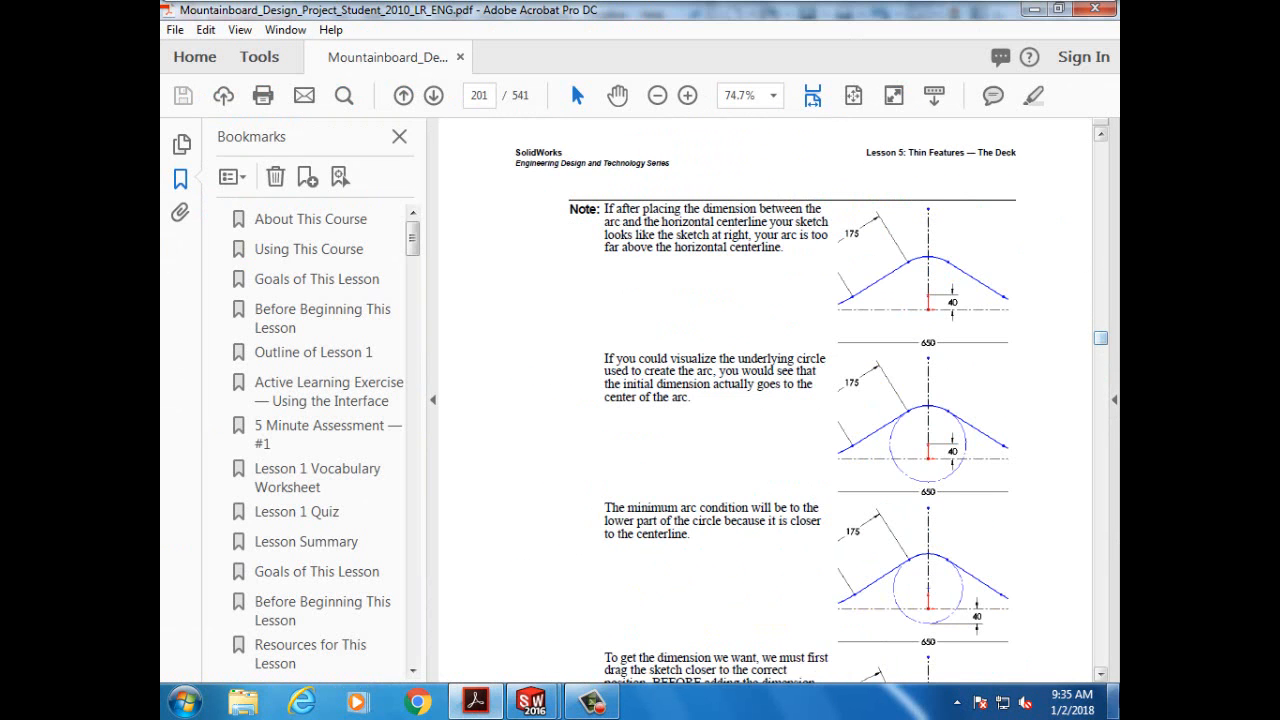
pyautogui.click(1101, 674)
pyautogui.scroll(-10, 1105, 670)
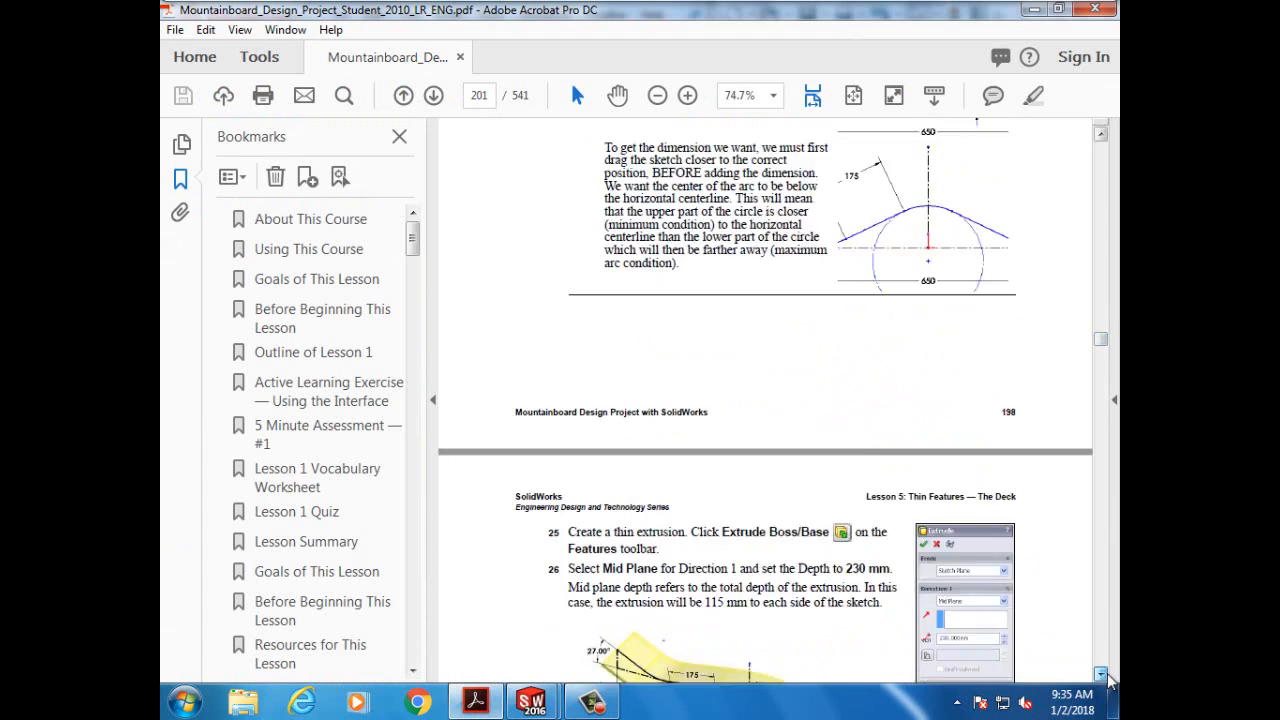
pyautogui.click(1101, 135)
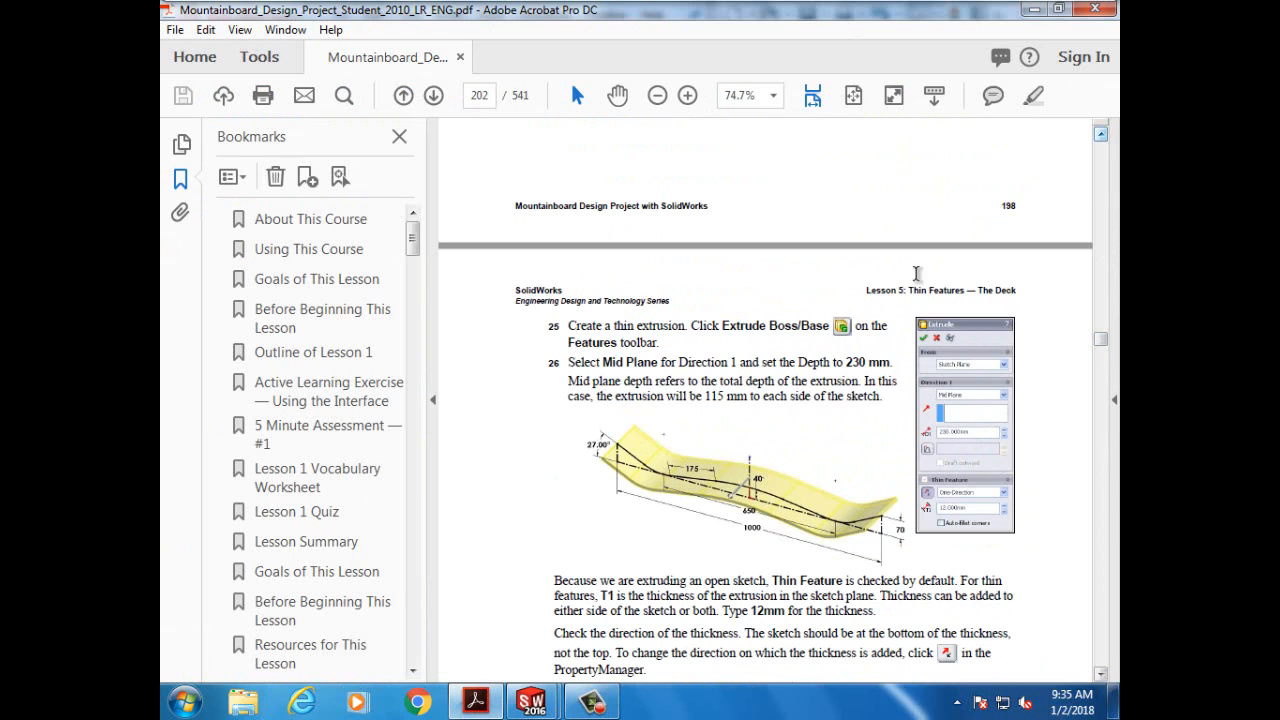
pyautogui.moveTo(570, 325); pyautogui.dragTo(748, 342)
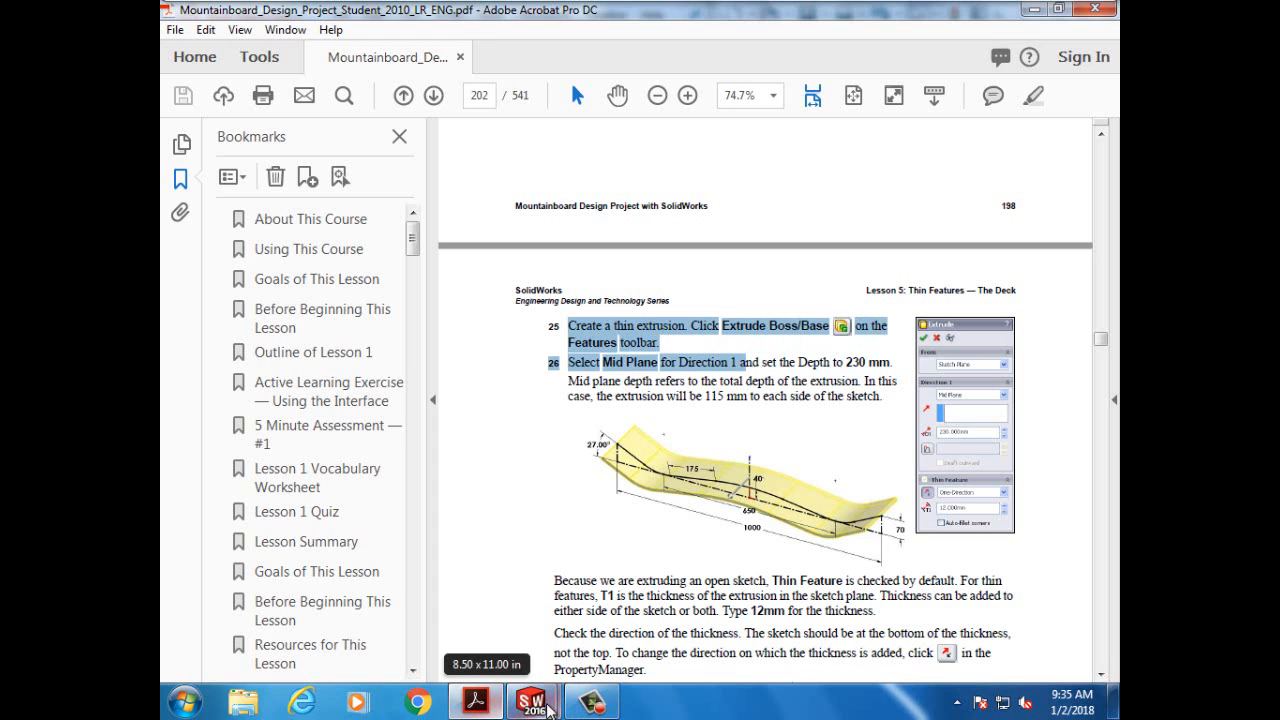
# Step: Return to SOLIDWORKS and start an Extruded Boss/Base of the deck profile, rechecking step 26 in the PDF, with Direction 1 set to Mid Plane
pyautogui.moveTo(540, 705)
pyautogui.click(600, 578)
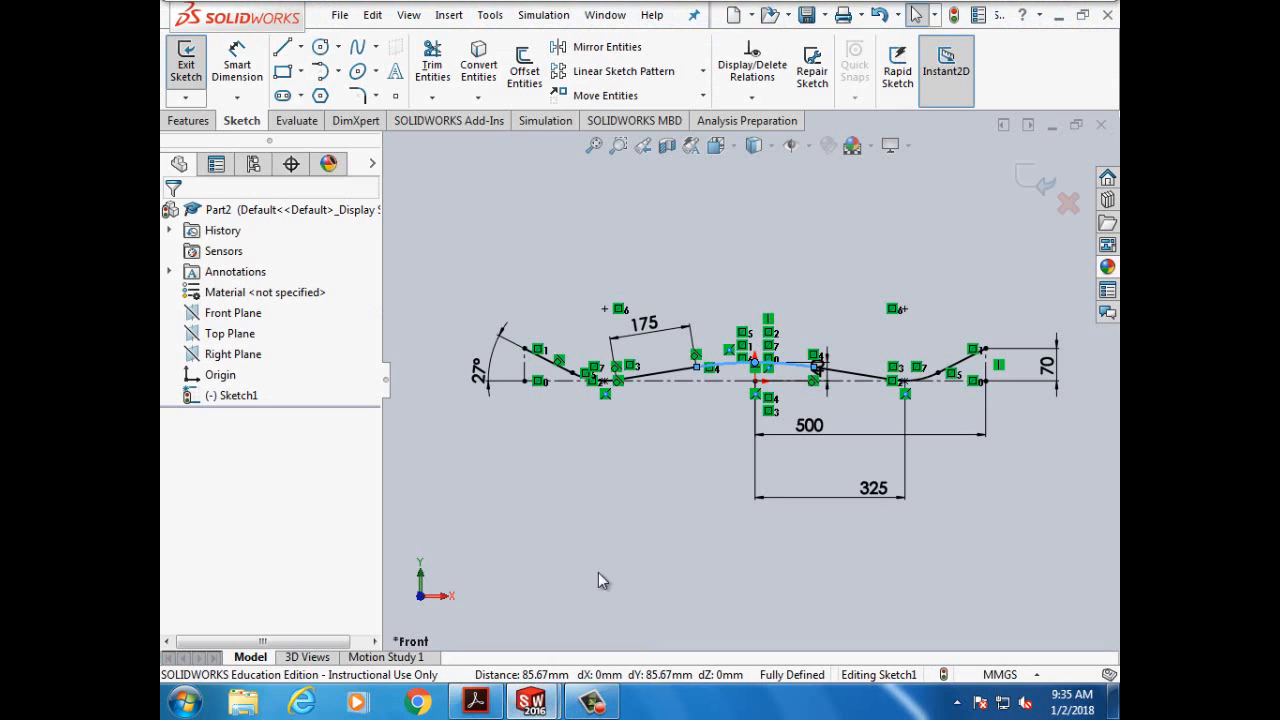
pyautogui.click(188, 121)
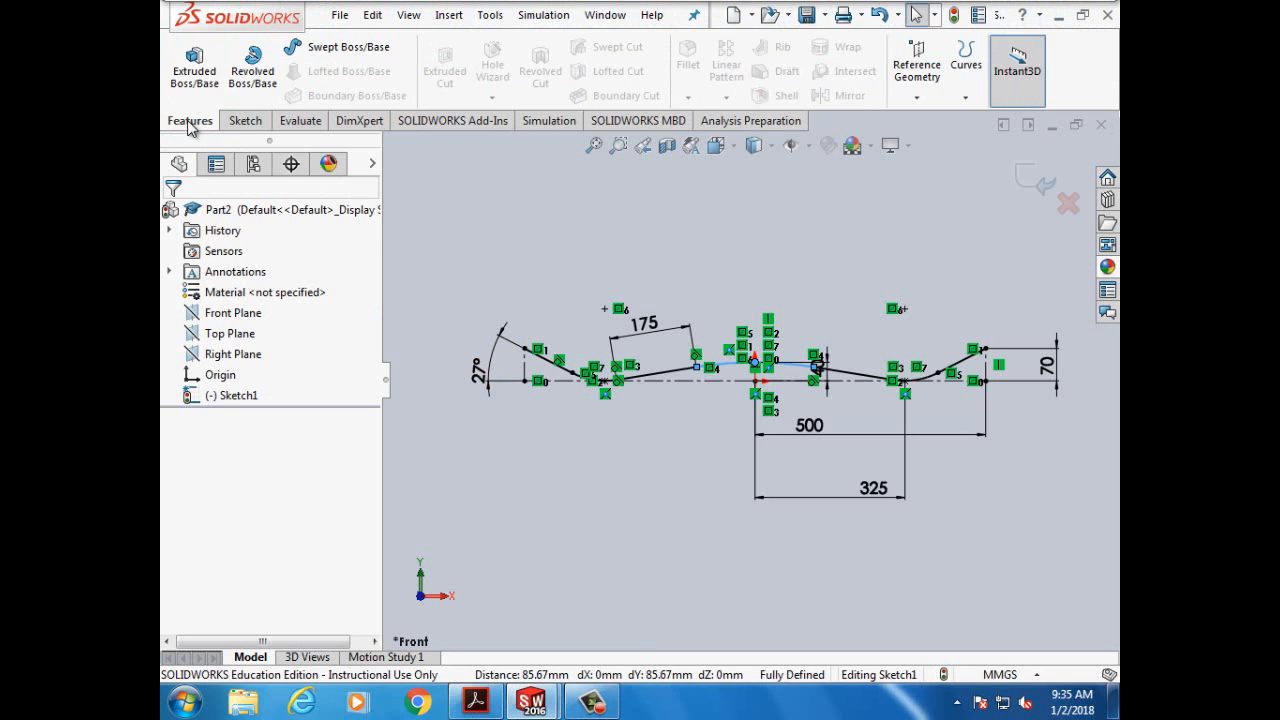
pyautogui.click(194, 62)
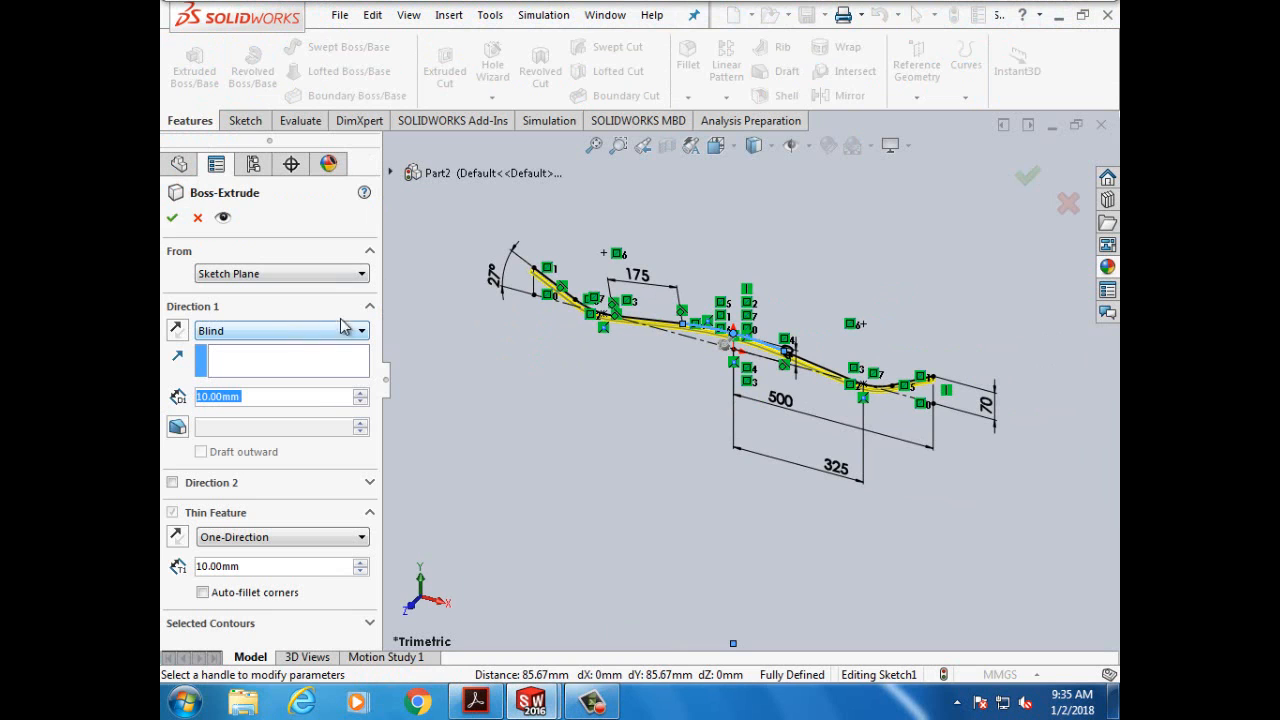
pyautogui.click(475, 702)
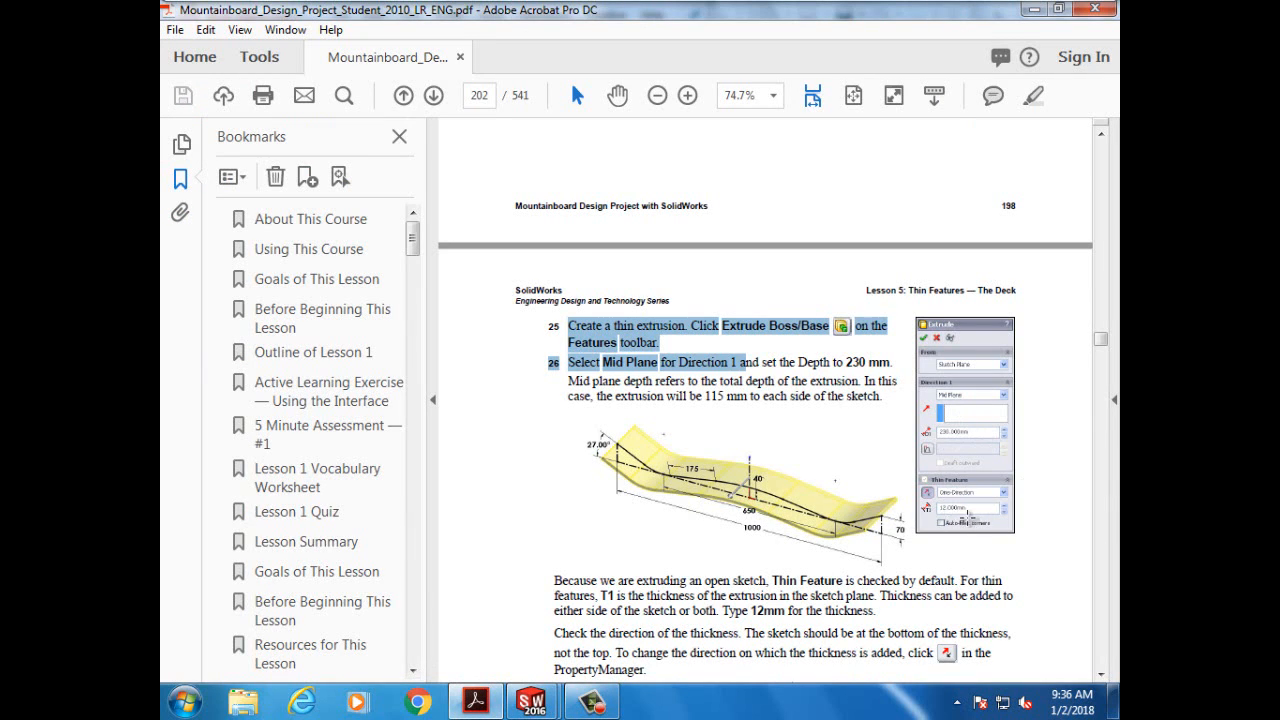
pyautogui.click(490, 695)
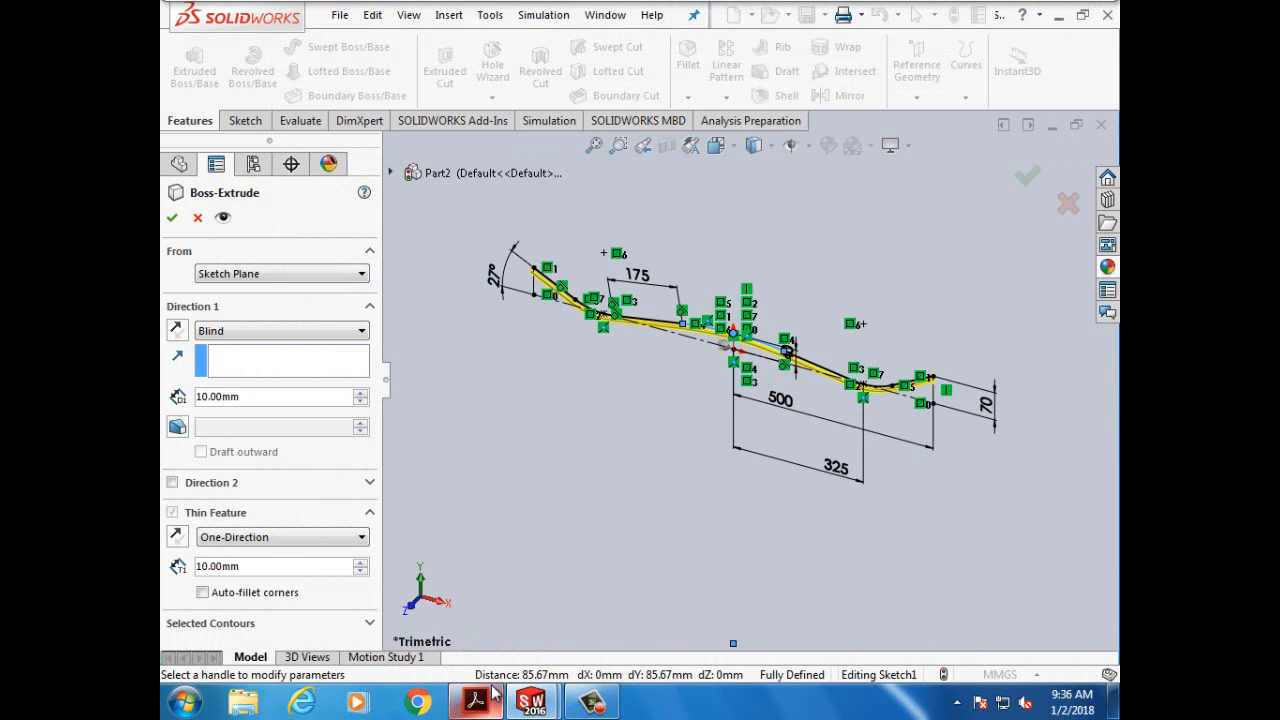
pyautogui.click(362, 274)
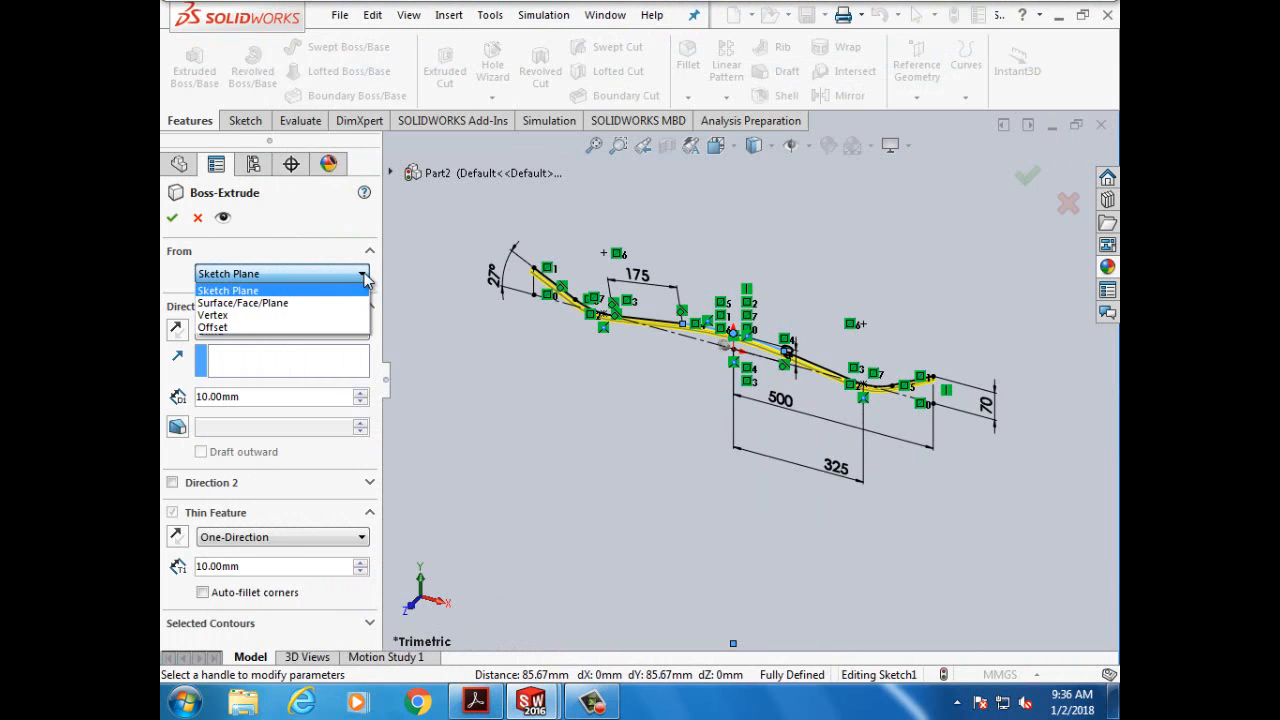
pyautogui.click(304, 245)
pyautogui.click(363, 332)
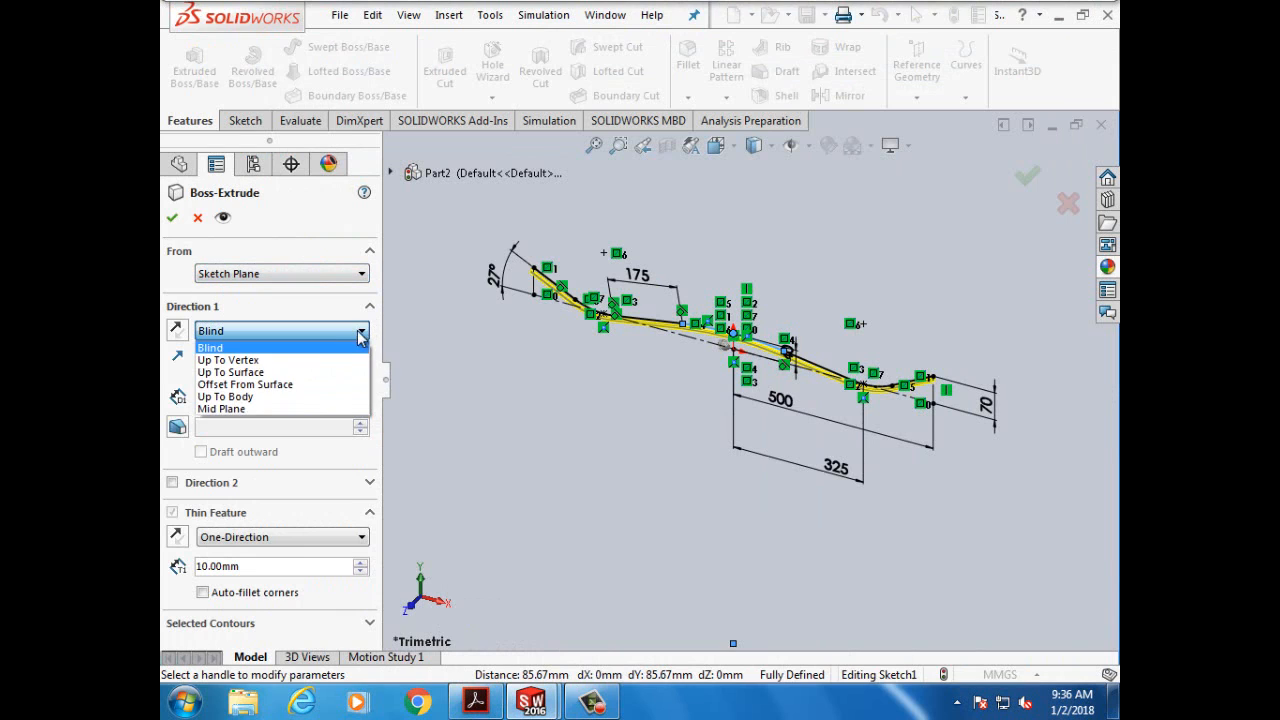
pyautogui.click(238, 410)
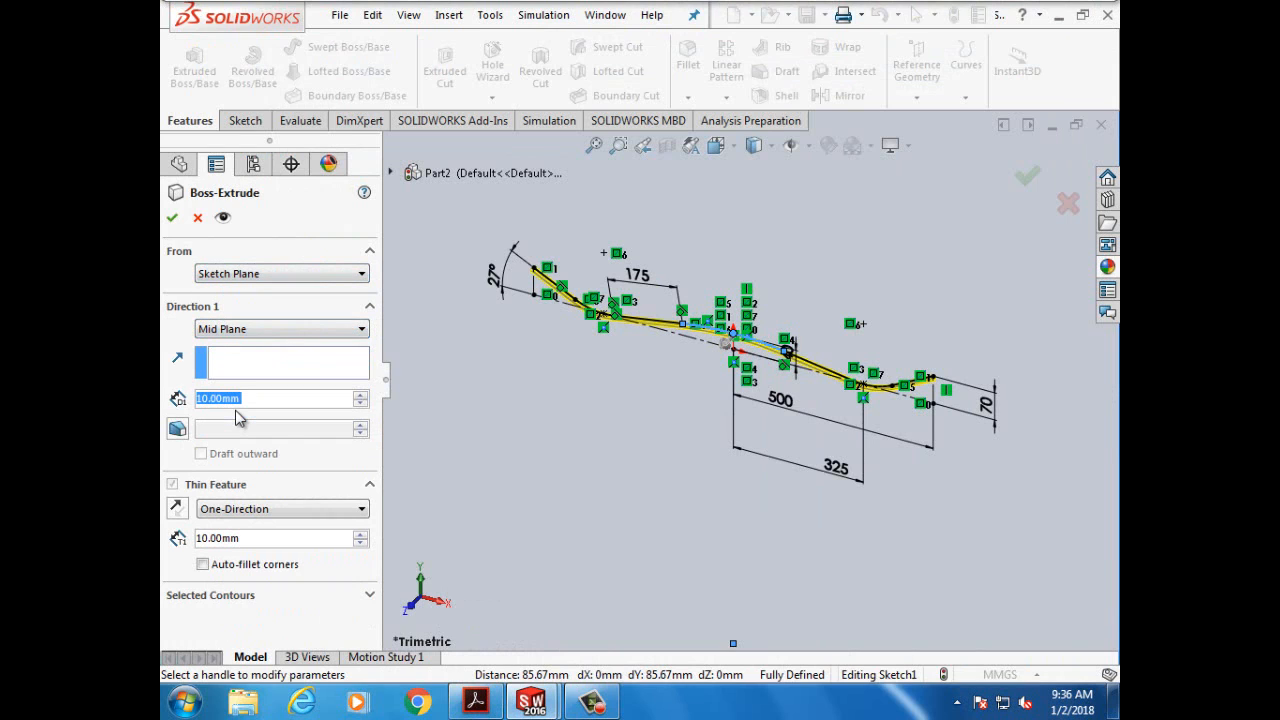
# Step: Set the deck extrusion's Mid Plane depth to 230 mm
pyautogui.click(210, 403)
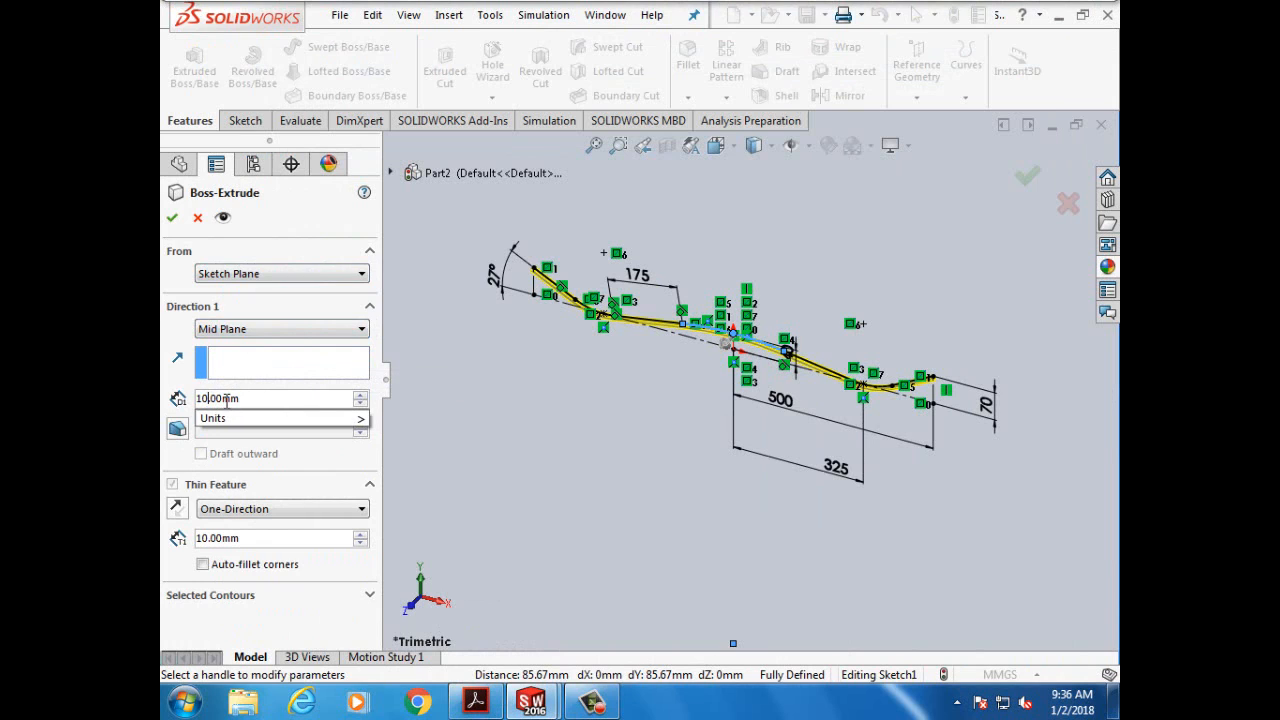
pyautogui.press('BackSpace')
pyautogui.press('BackSpace')
pyautogui.write('23')
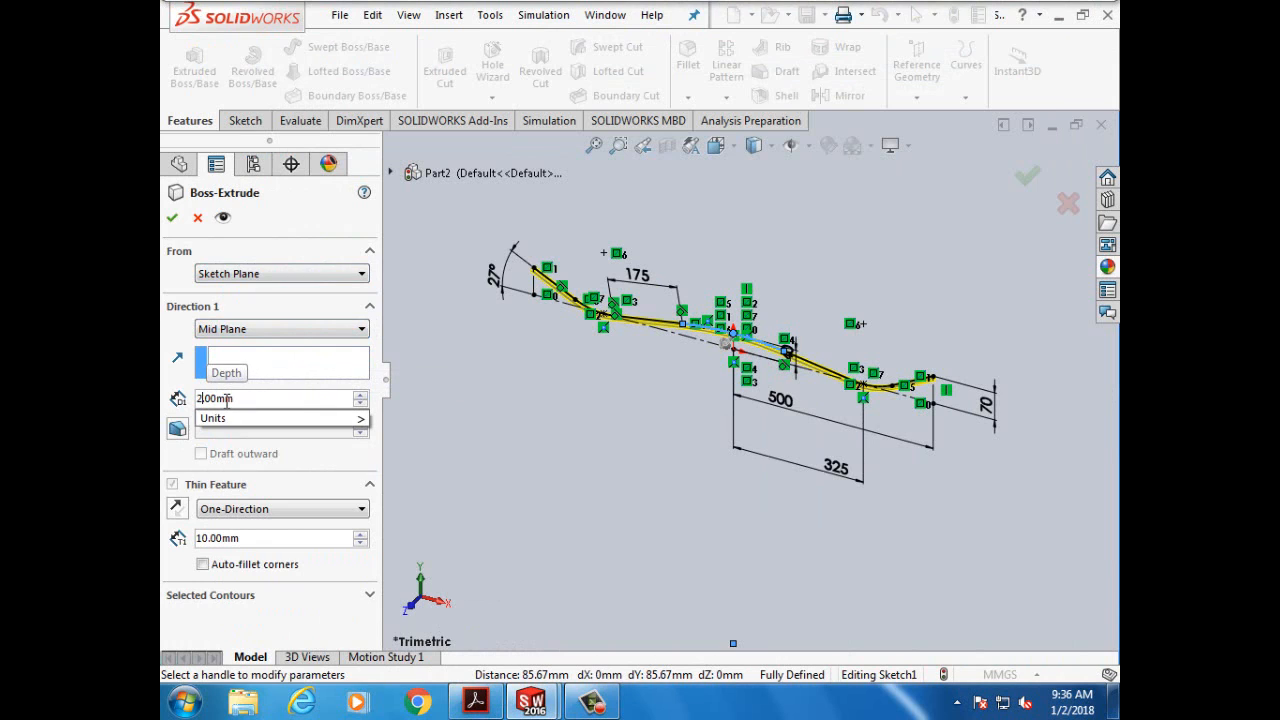
pyautogui.write('0')
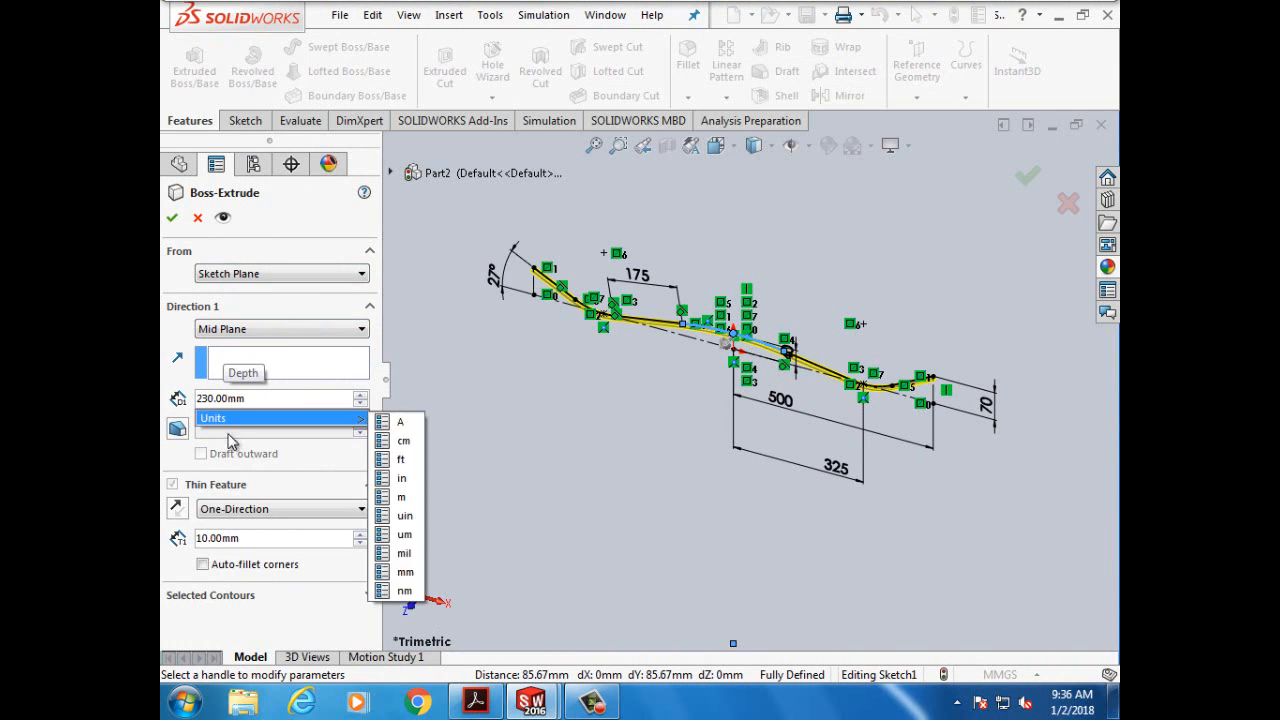
pyautogui.click(211, 621)
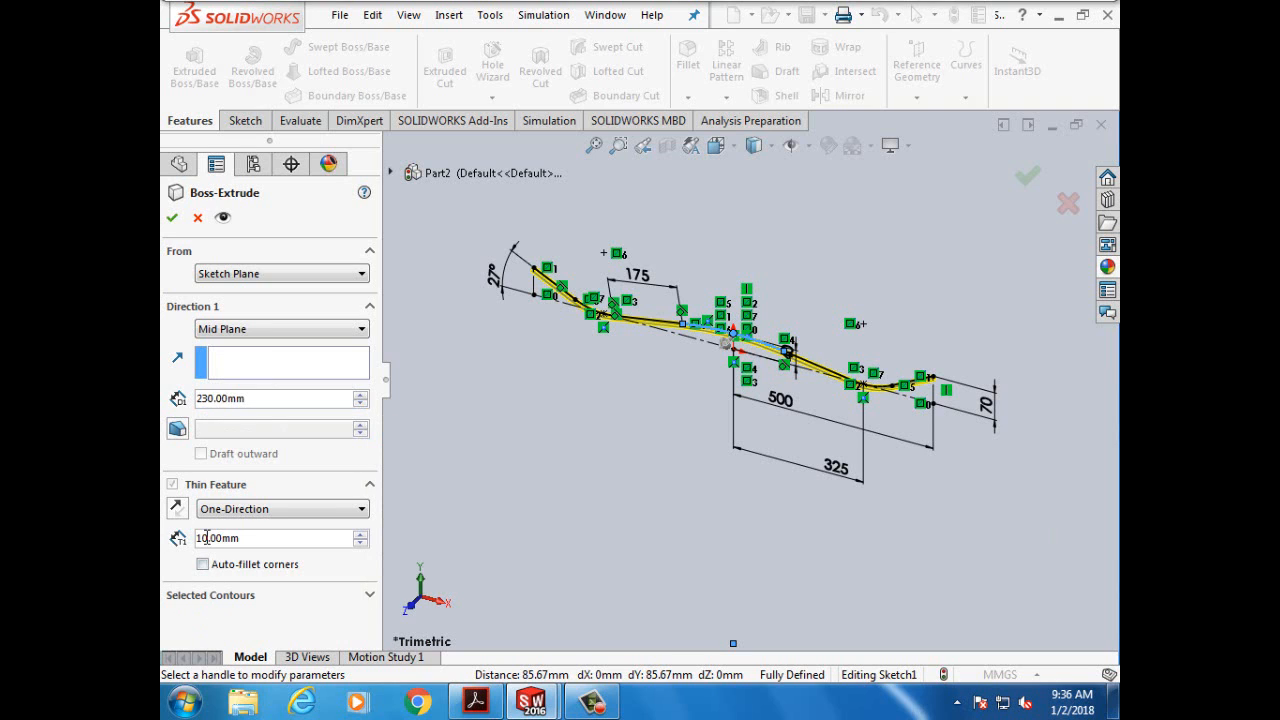
# Step: Set the thin feature thickness to 12 mm and finish the deck extrusion
pyautogui.click(206, 537)
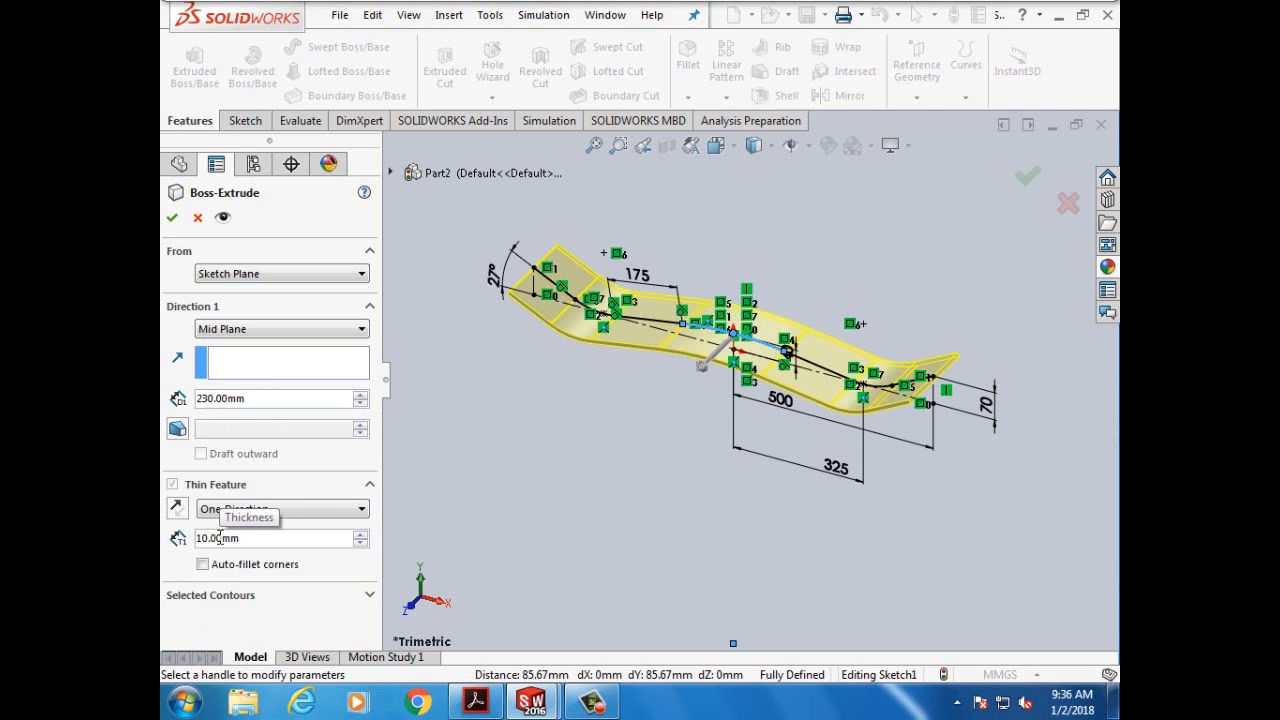
pyautogui.press('BackSpace')
pyautogui.write('2')
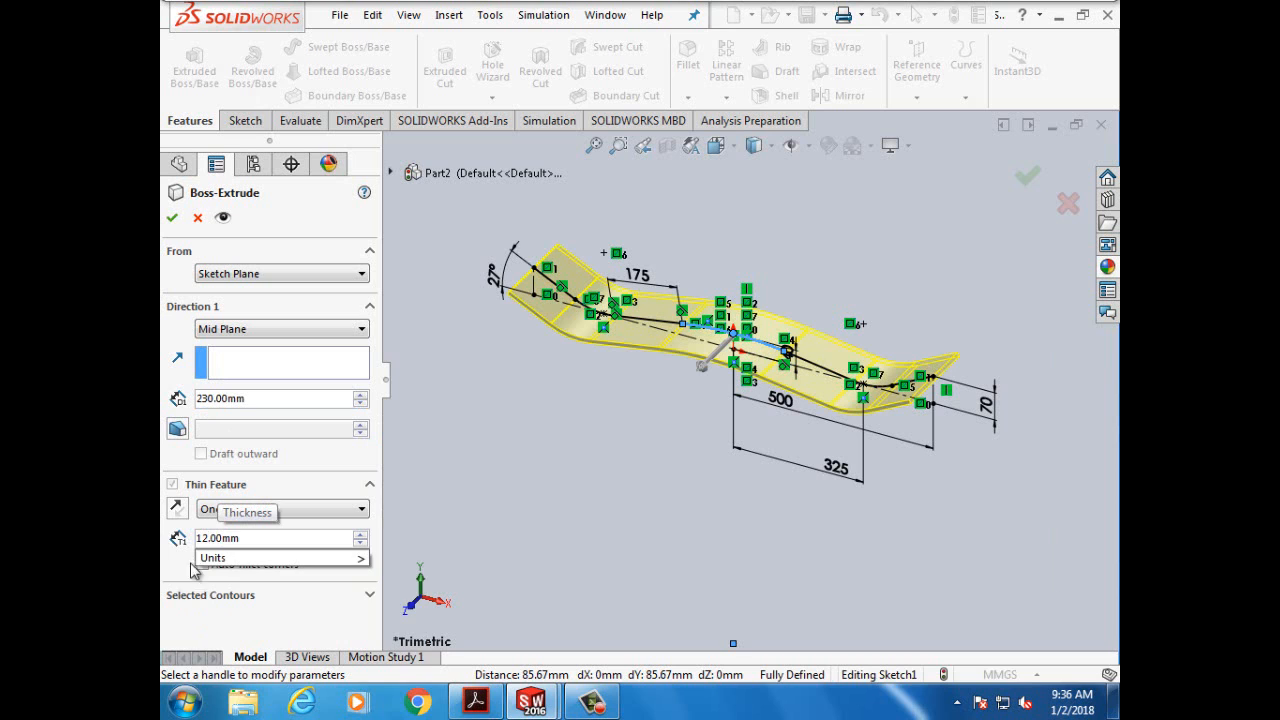
pyautogui.press('Return')
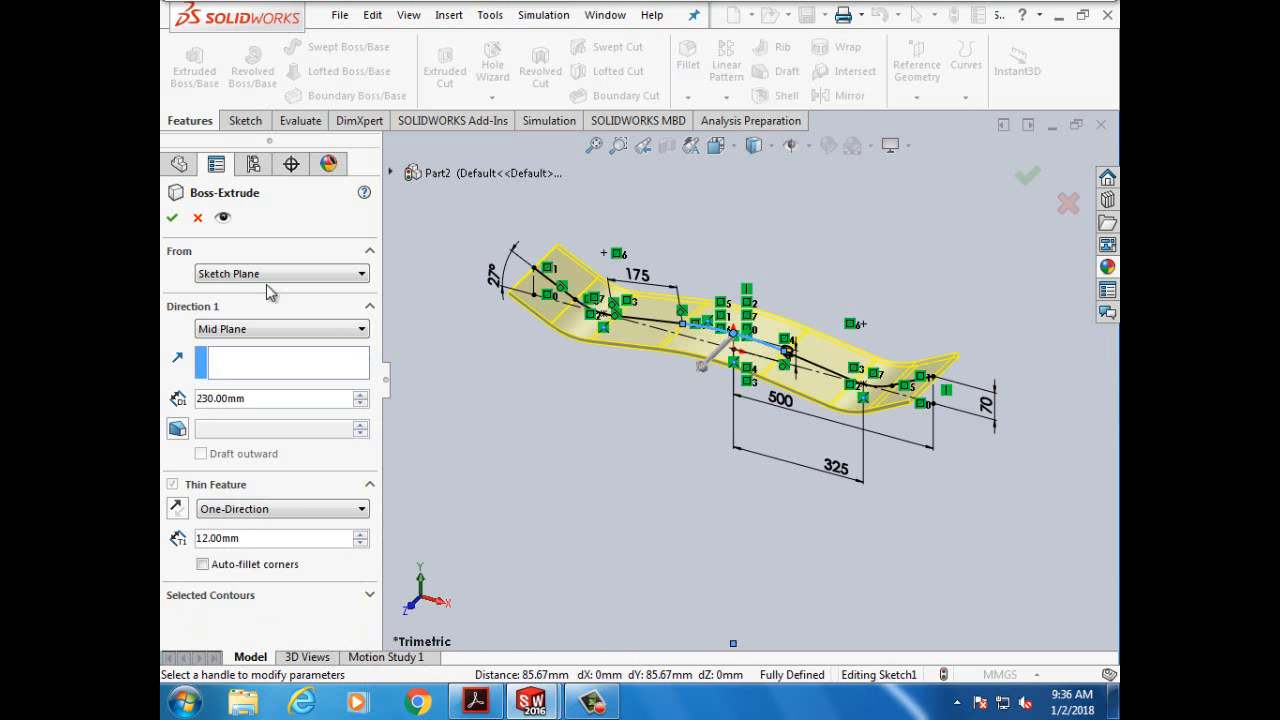
pyautogui.click(172, 217)
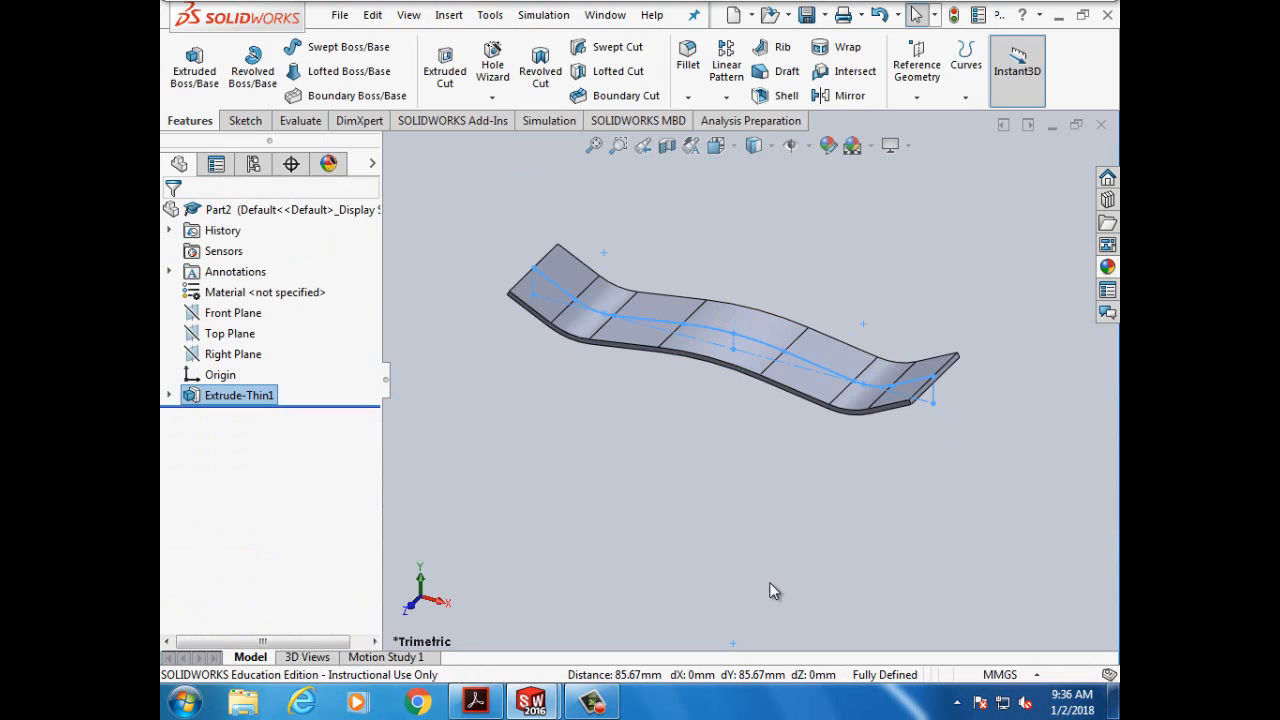
# Step: Save the part as Deck in the Lesson04 folder and clear the selection
pyautogui.click(339, 16)
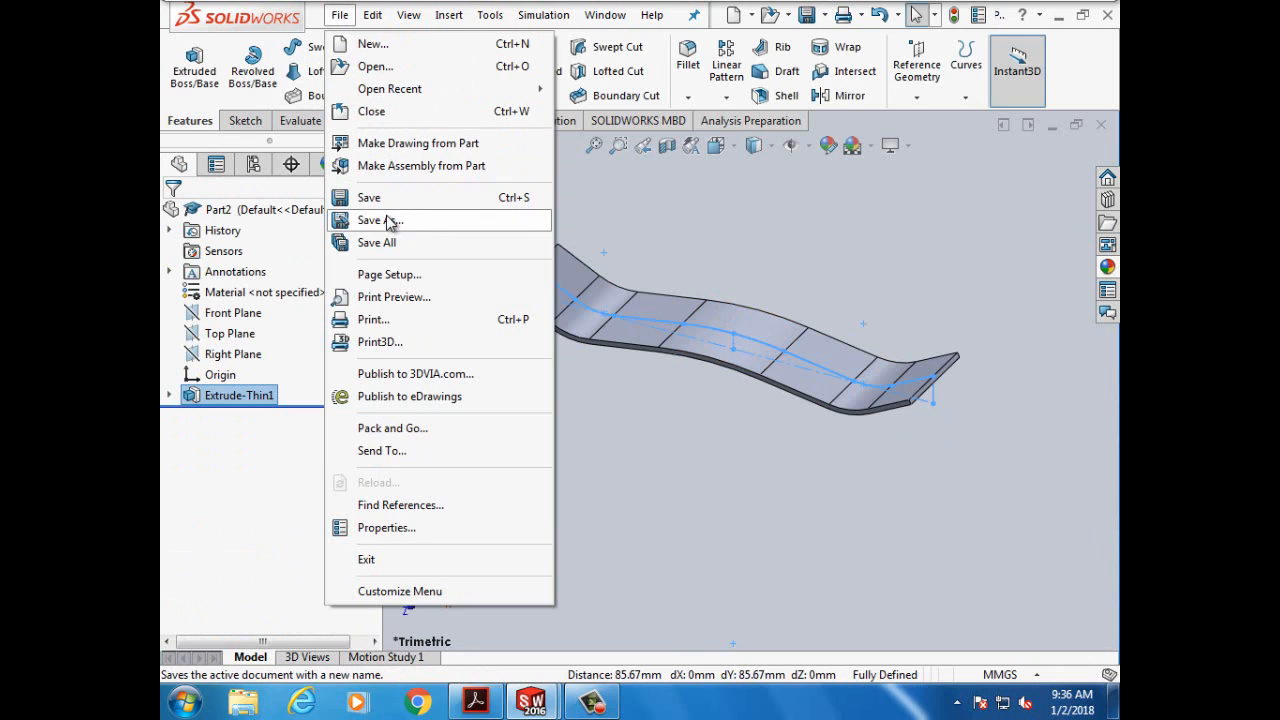
pyautogui.click(385, 220)
pyautogui.click(493, 374)
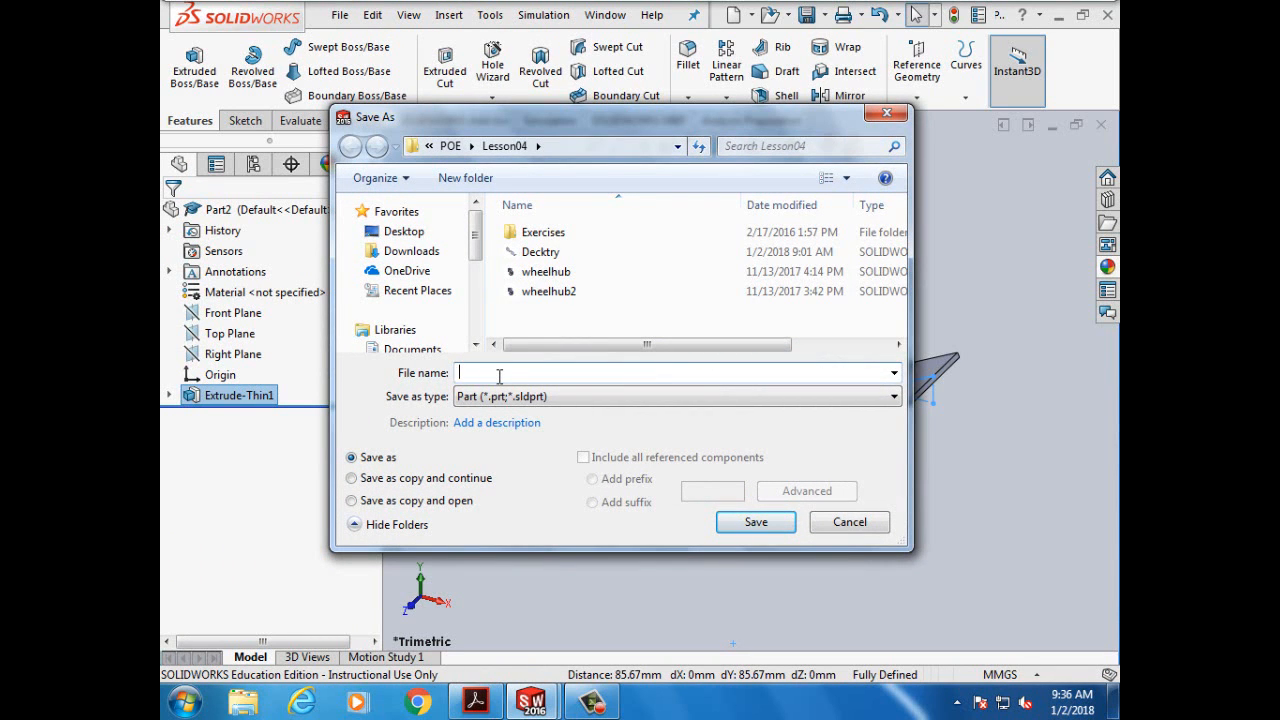
pyautogui.write('Deck')
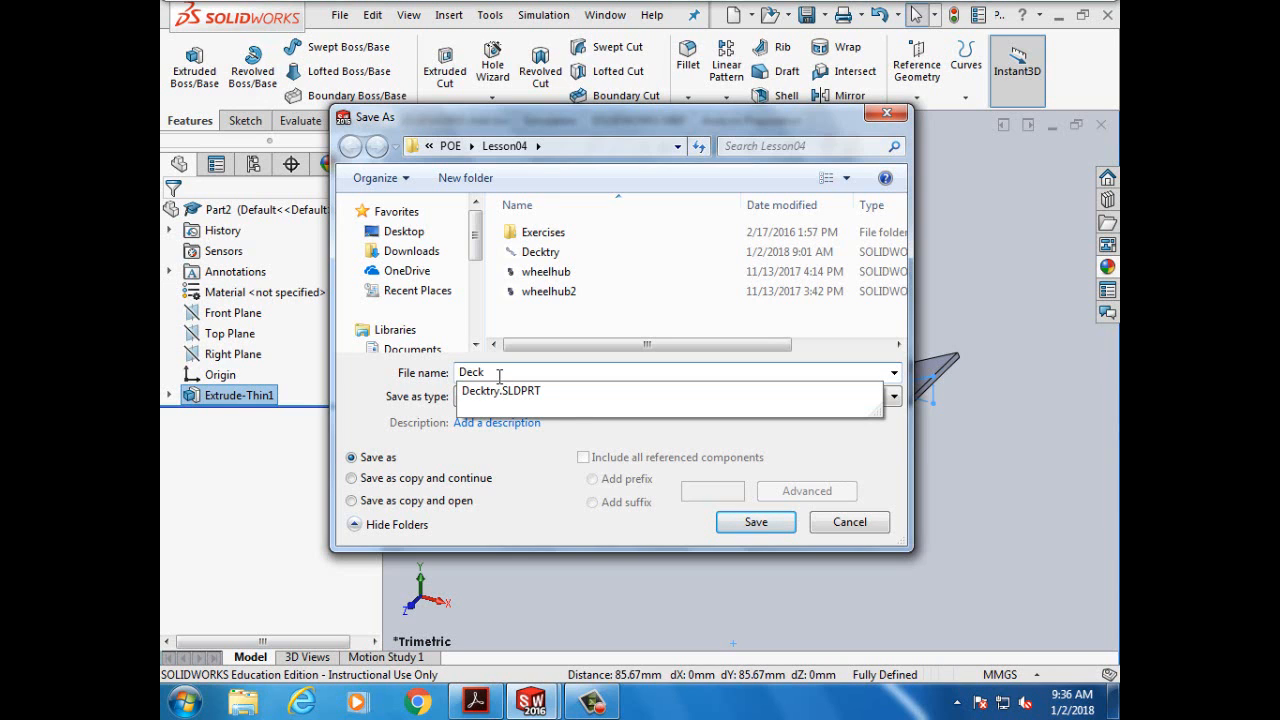
pyautogui.click(756, 522)
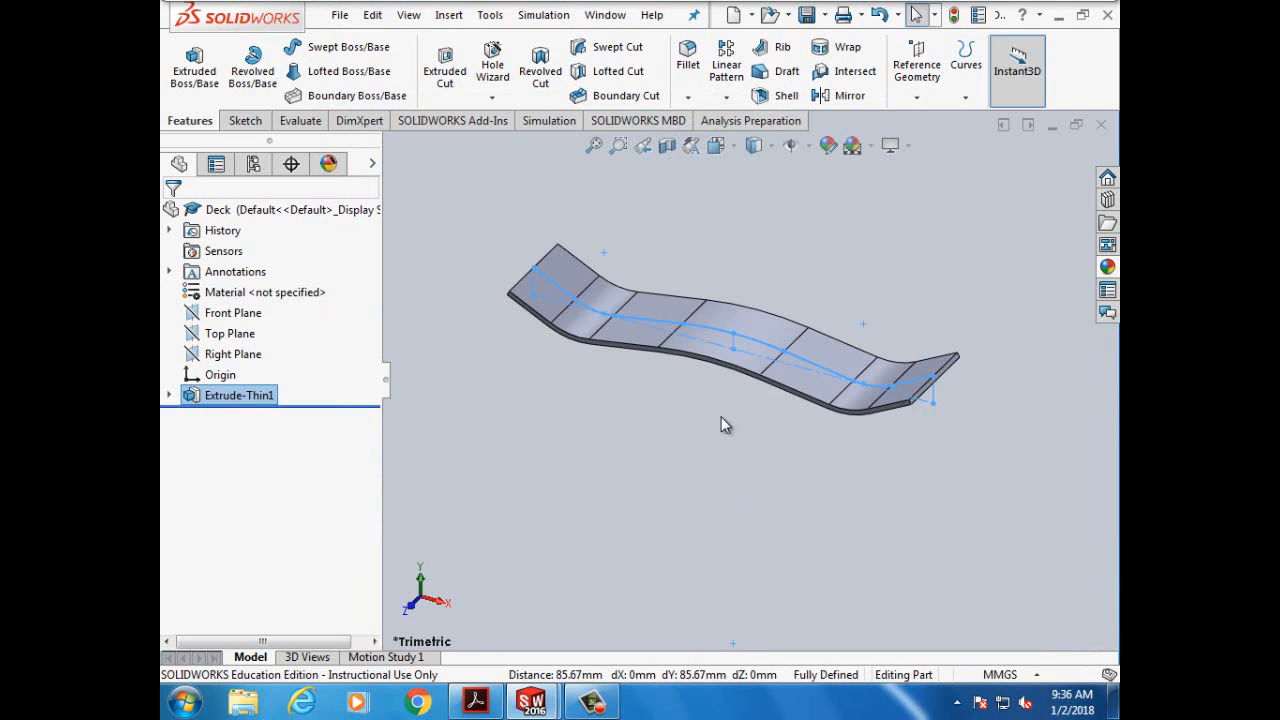
pyautogui.click(798, 469)
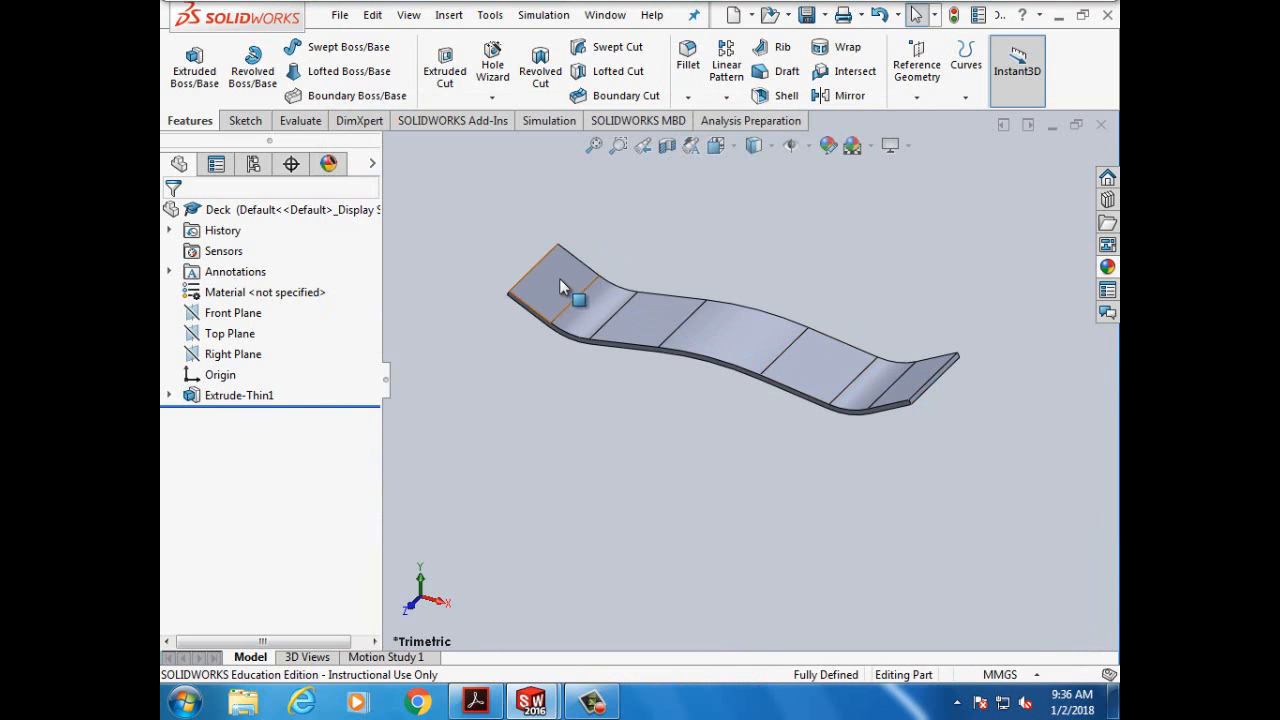
# Step: Start a new sketch on the flat upper face of the deck's upturned end on the positive X side
pyautogui.click(913, 388)
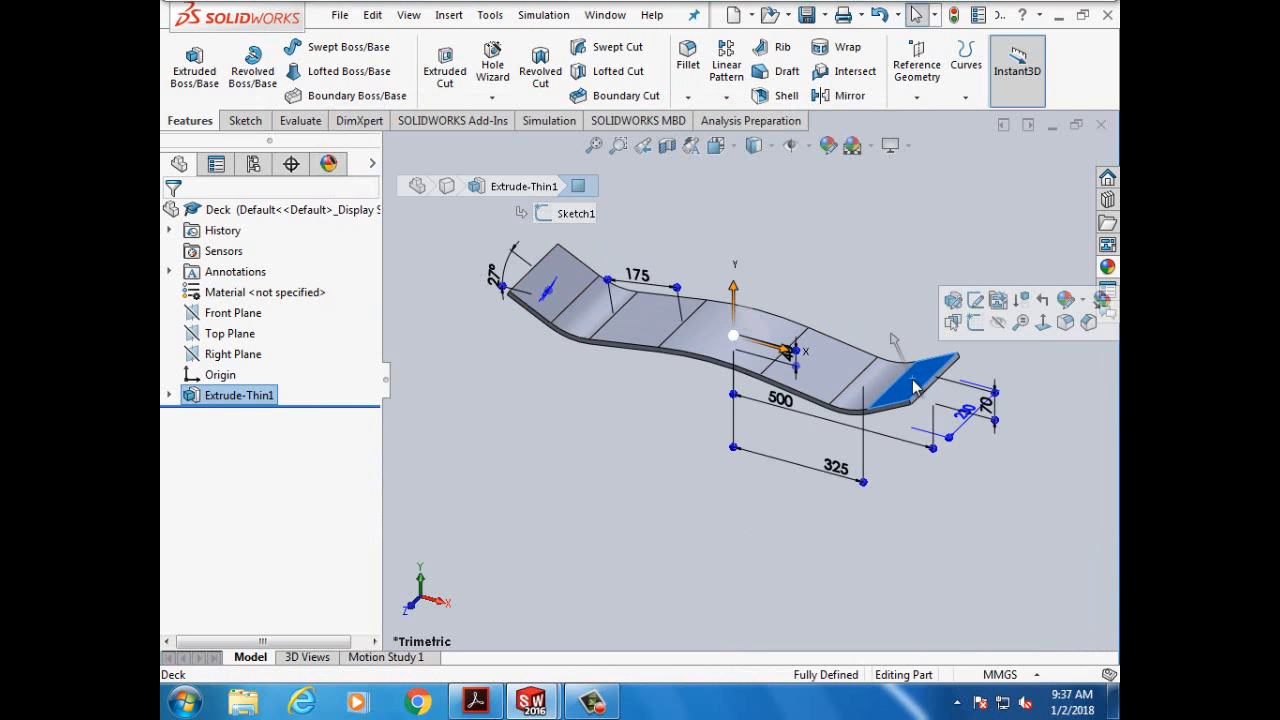
pyautogui.click(735, 148)
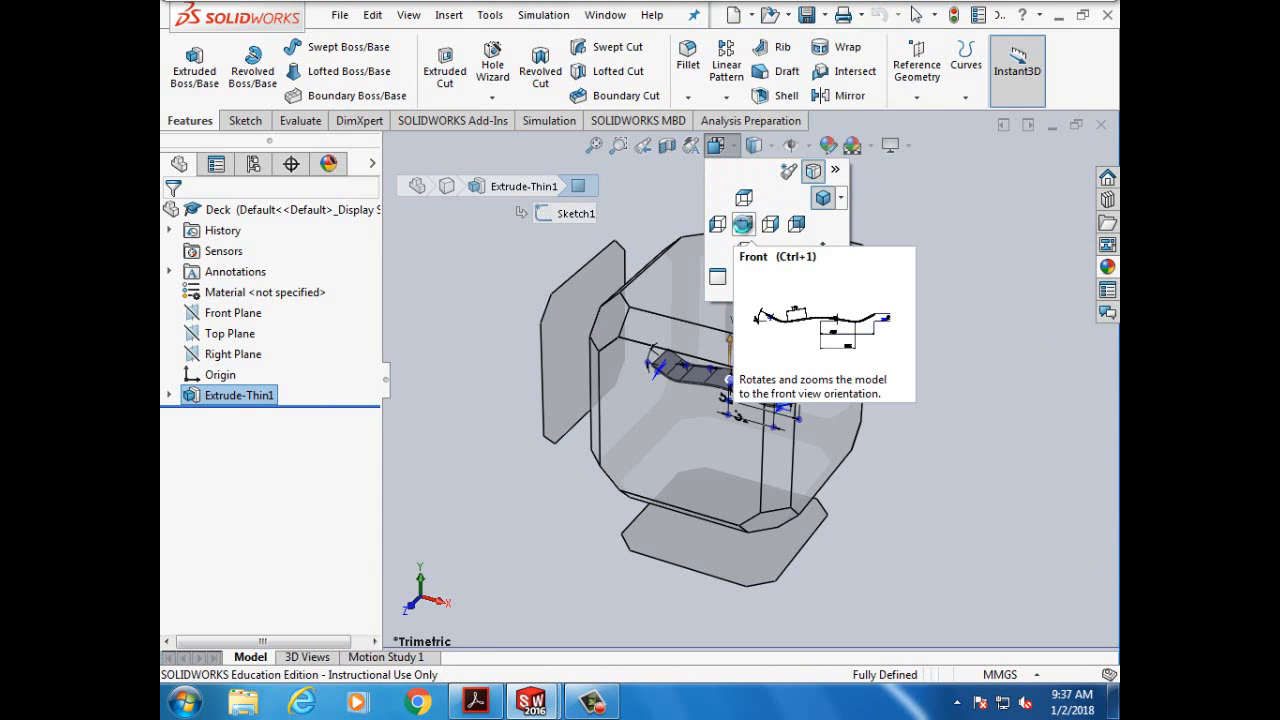
pyautogui.click(744, 198)
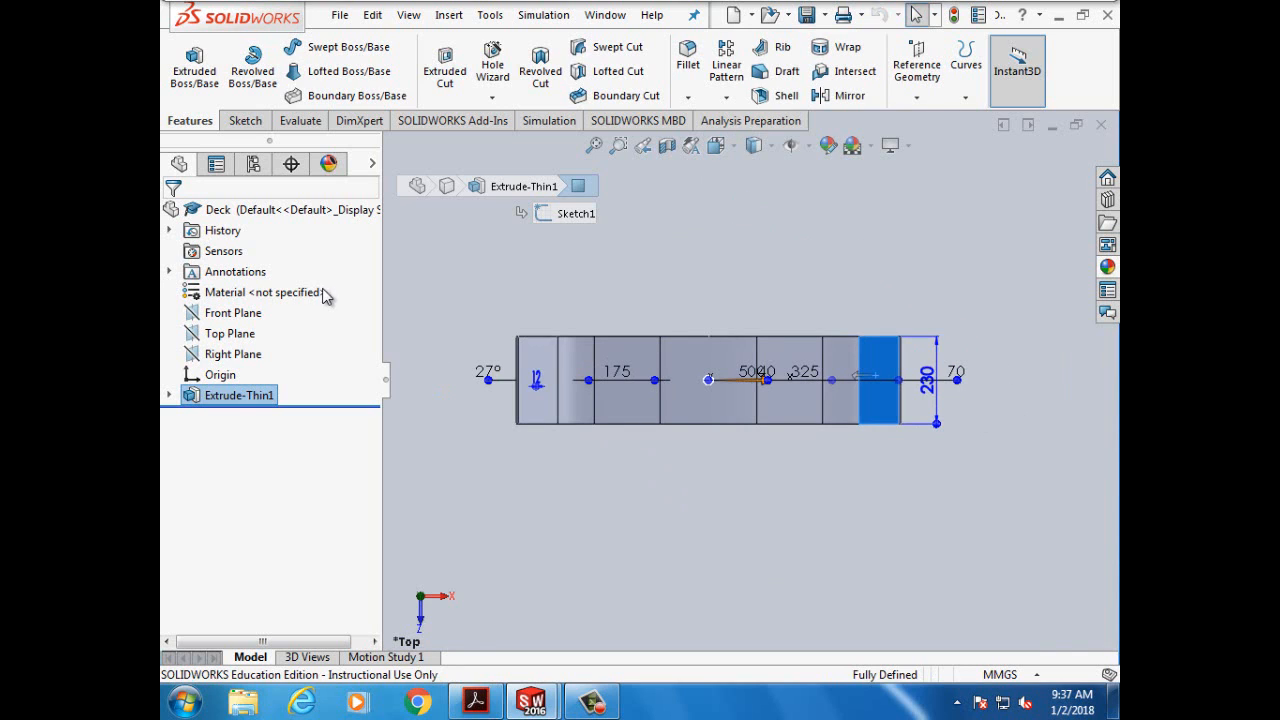
pyautogui.click(674, 287)
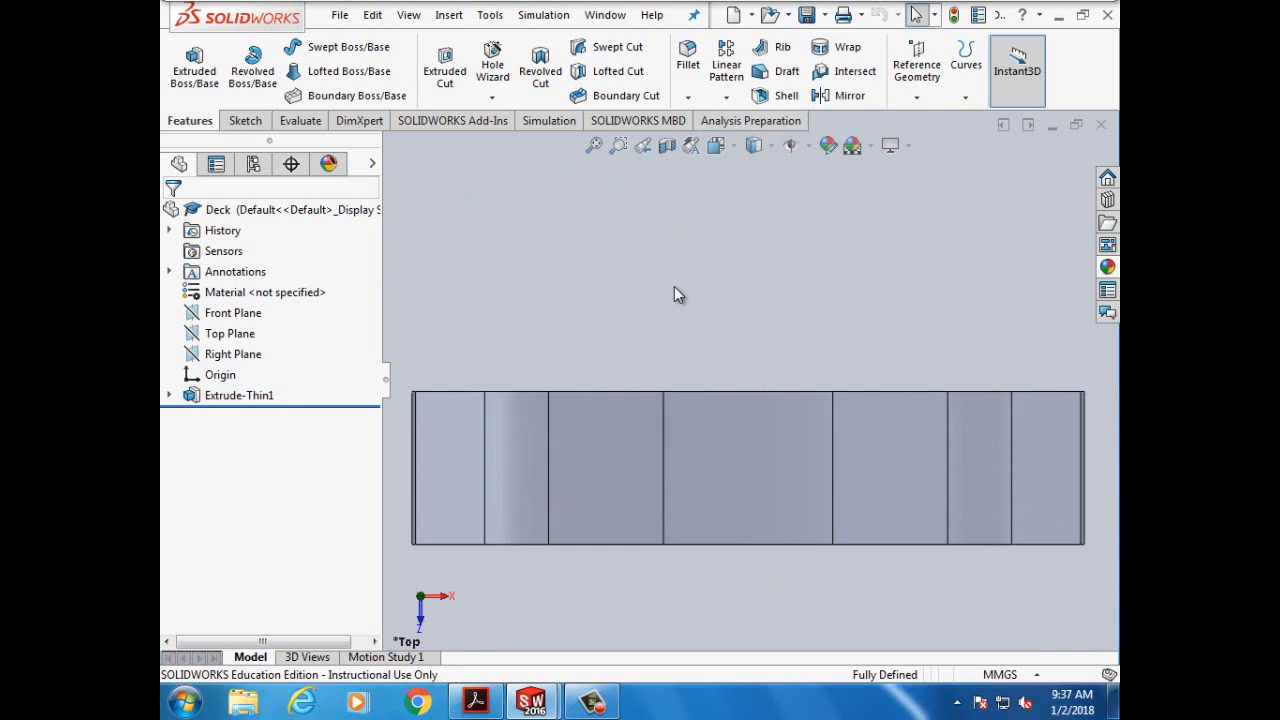
pyautogui.scroll(-5, 1020, 382)
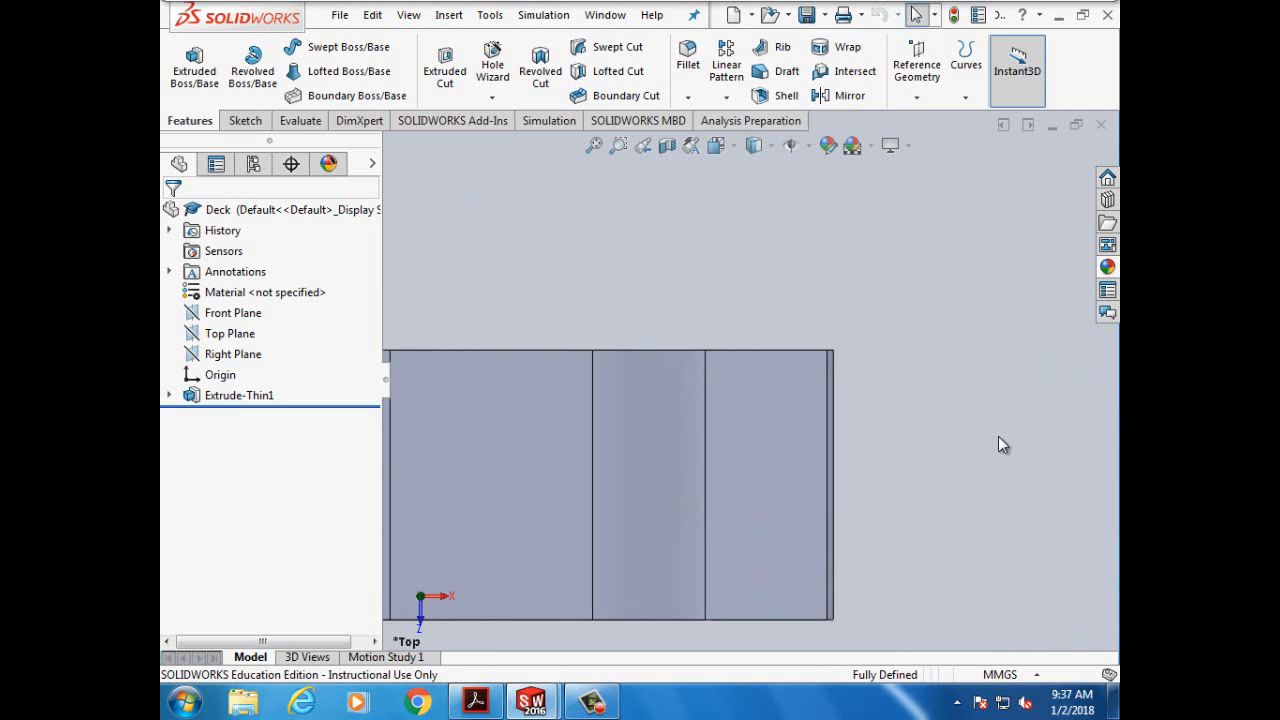
pyautogui.click(760, 442)
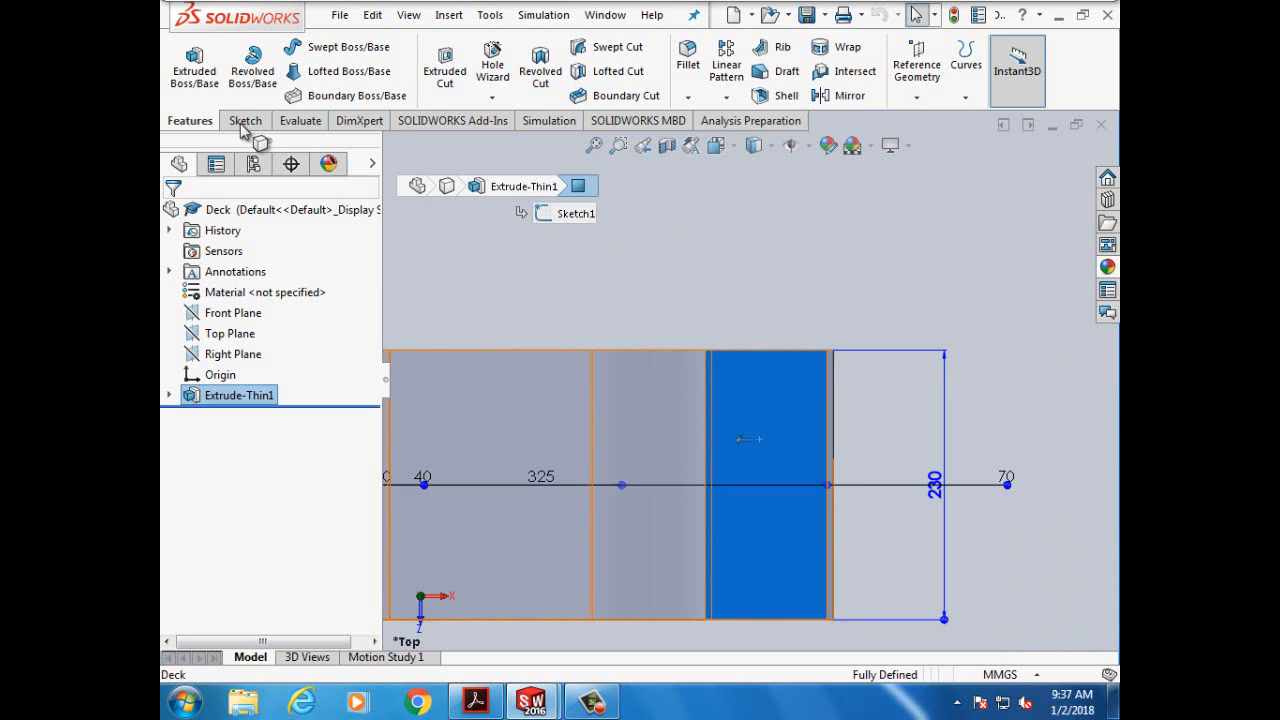
pyautogui.click(244, 121)
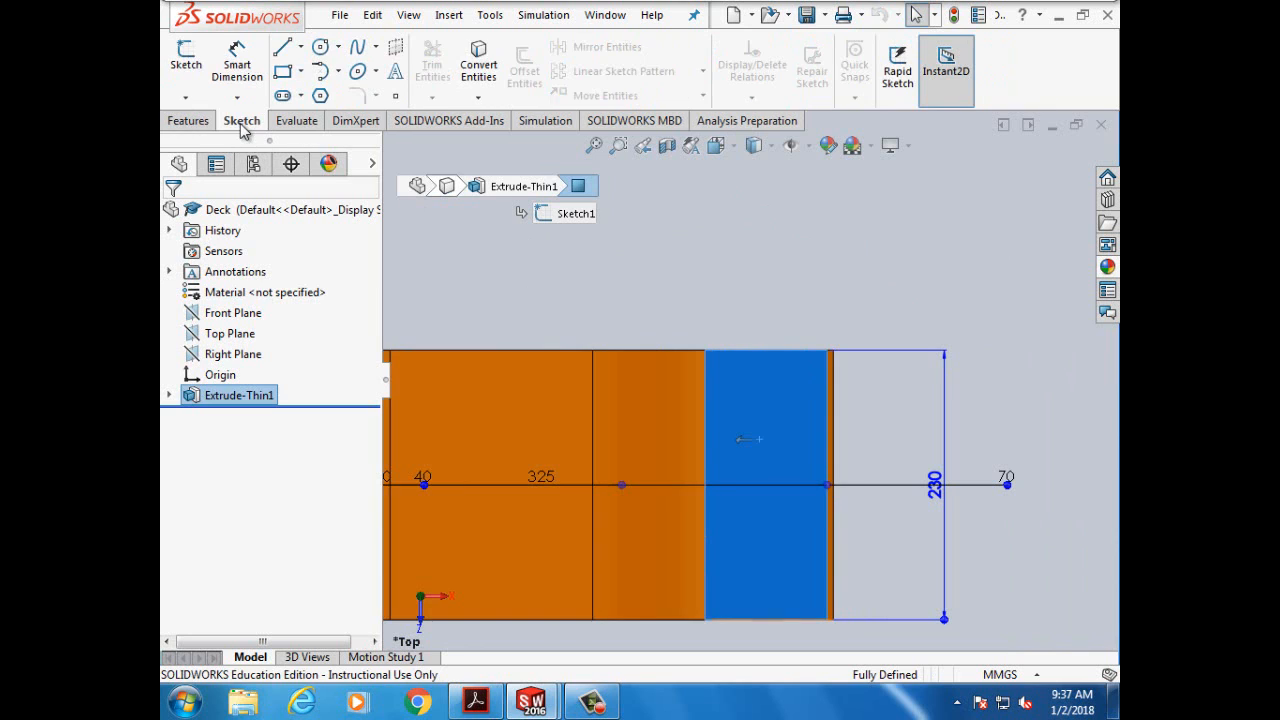
pyautogui.click(184, 68)
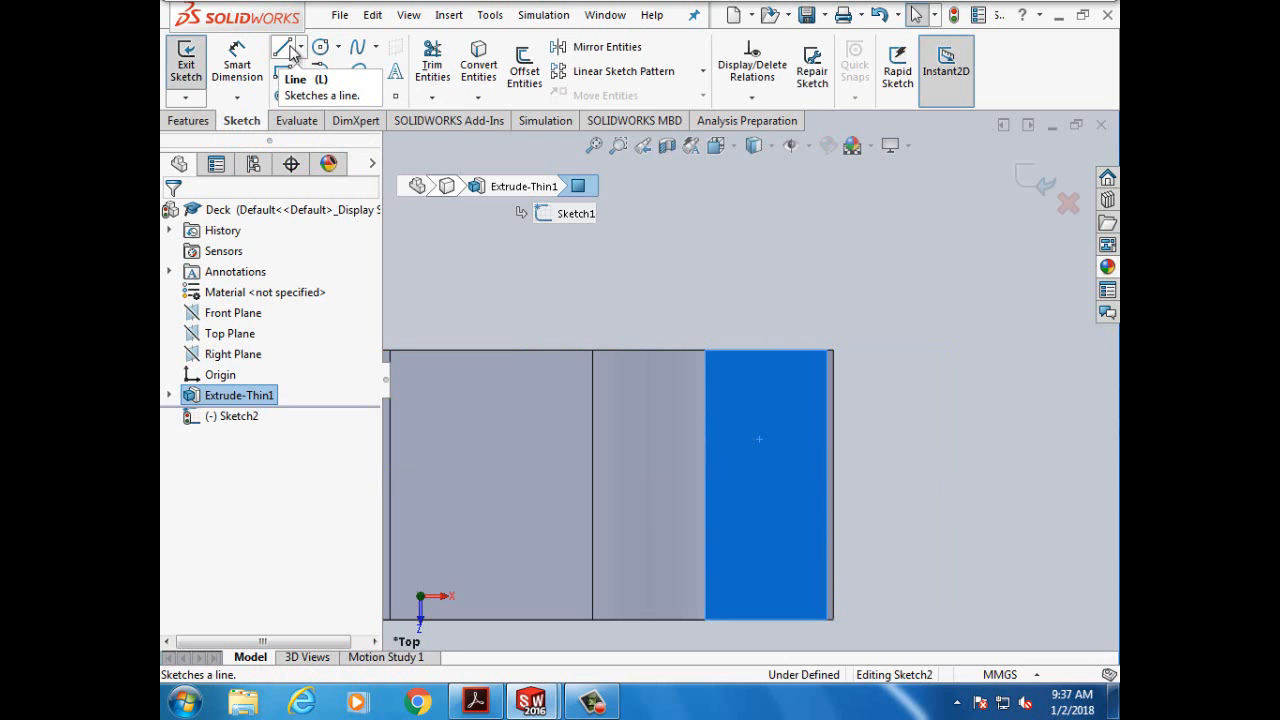
# Step: Switch to the PDF in Adobe Acrobat and review steps 1 to 6 on sketching the rounded deck end with a centerline
pyautogui.click(283, 47)
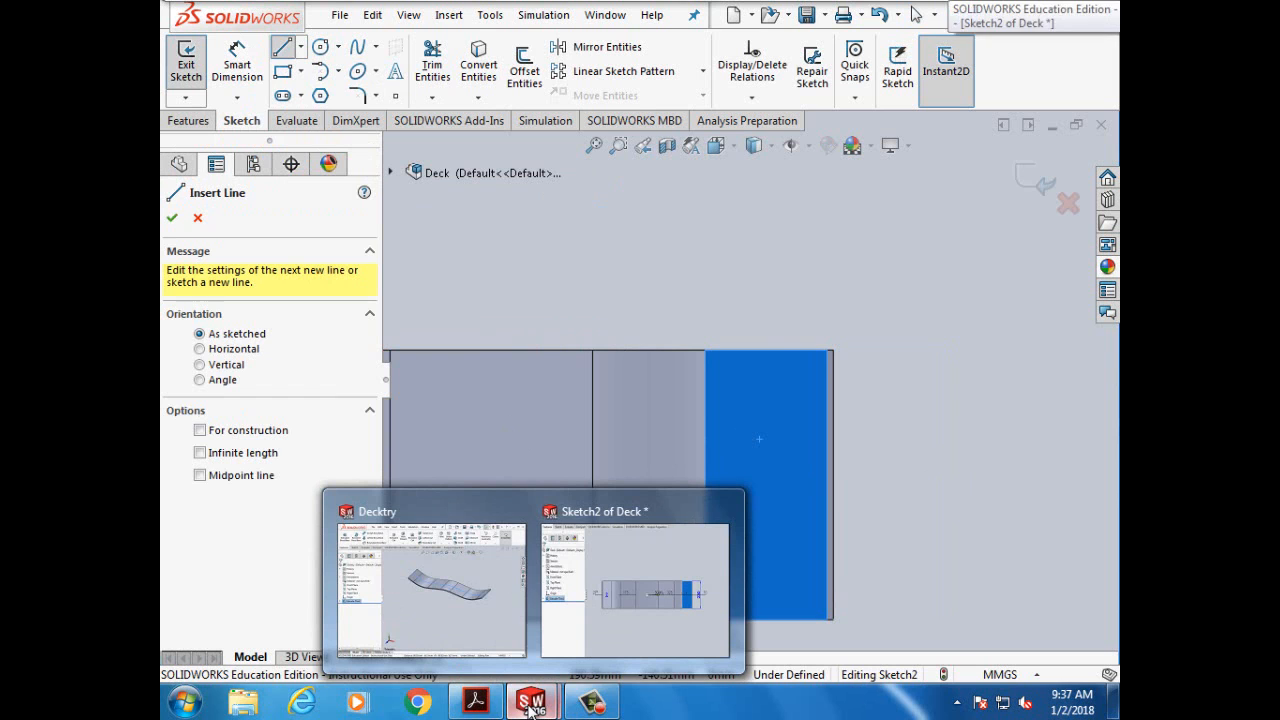
pyautogui.moveTo(475, 703)
pyautogui.click(705, 657)
pyautogui.scroll(-10, 943, 575)
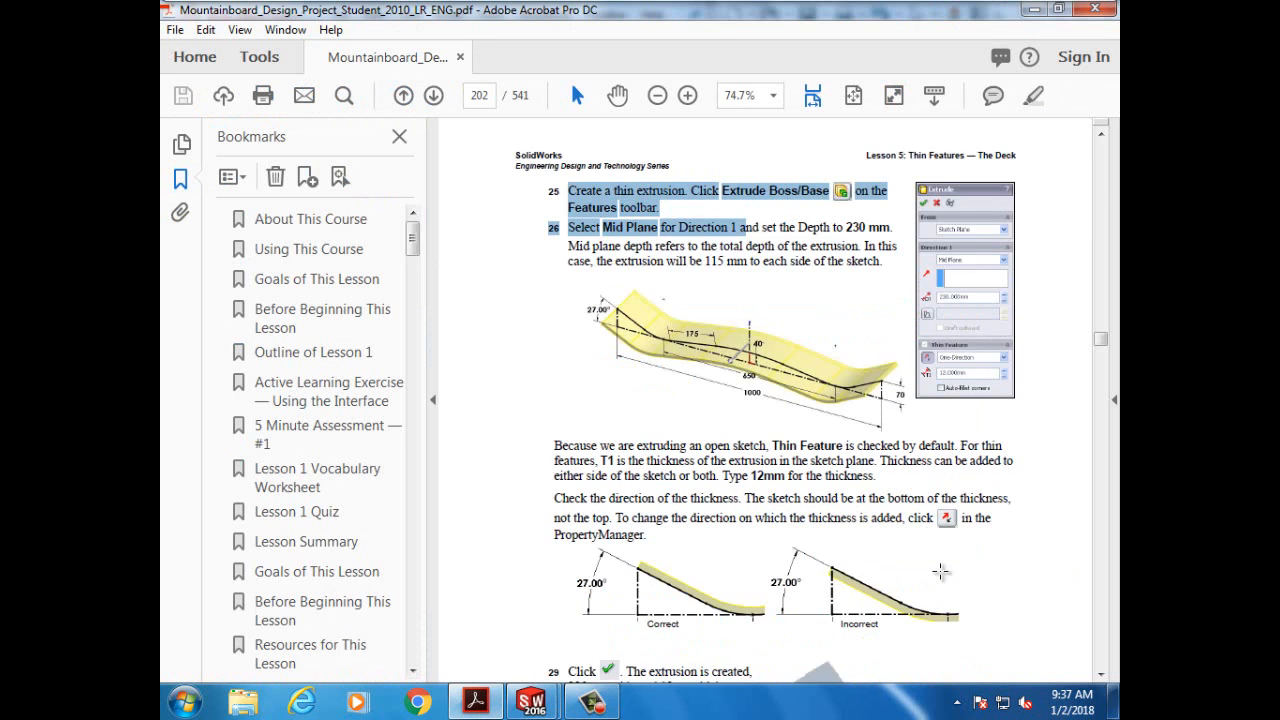
pyautogui.scroll(-5, 941, 570)
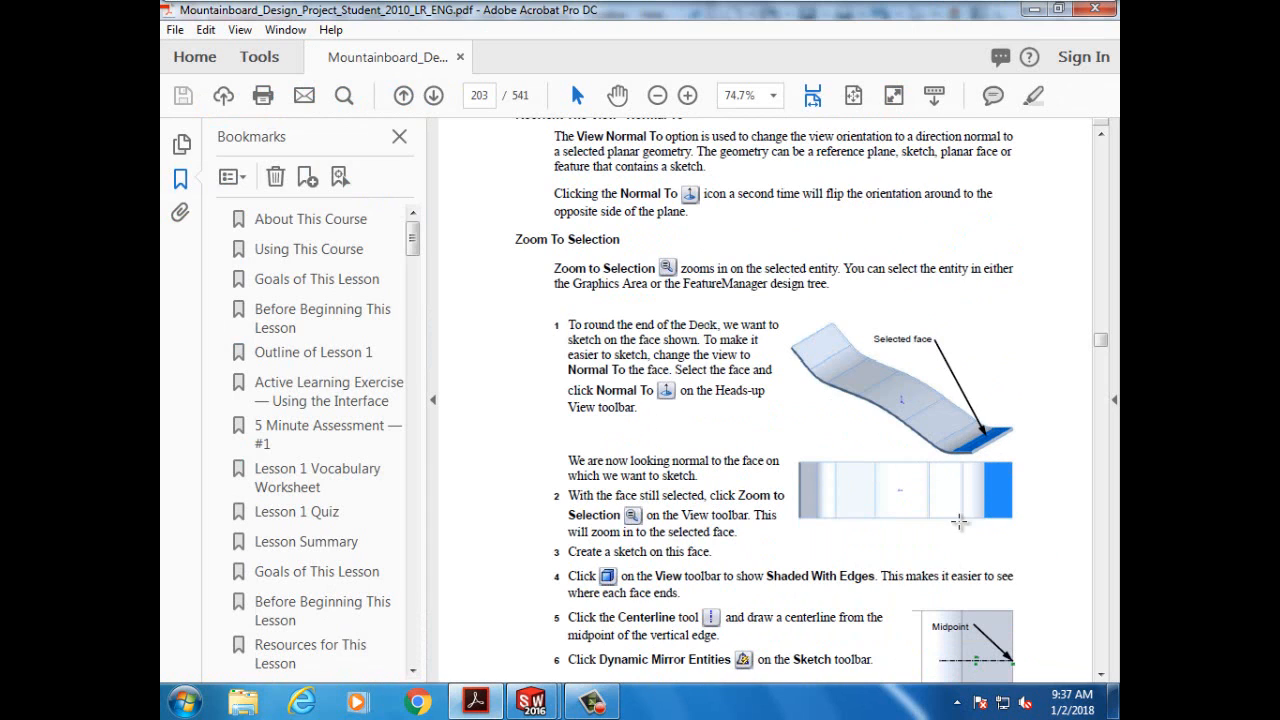
pyautogui.scroll(-2, 958, 521)
pyautogui.scroll(-1, 995, 534)
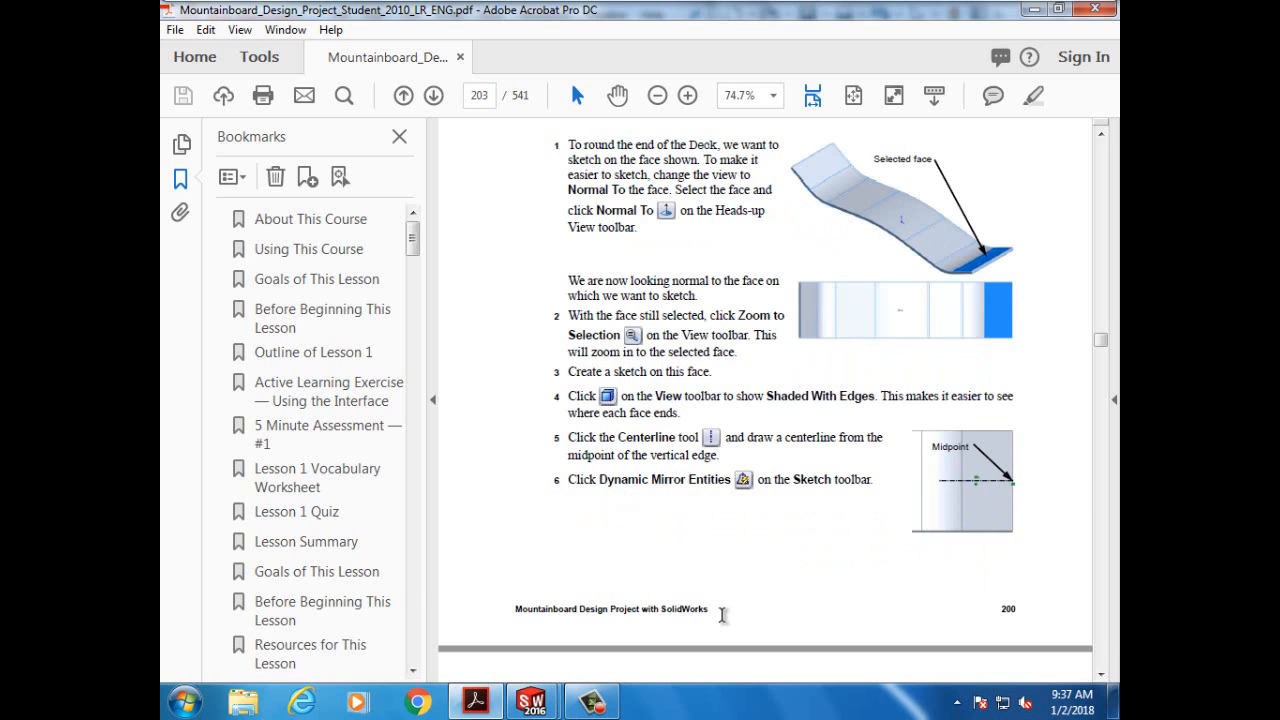
pyautogui.moveTo(545, 707)
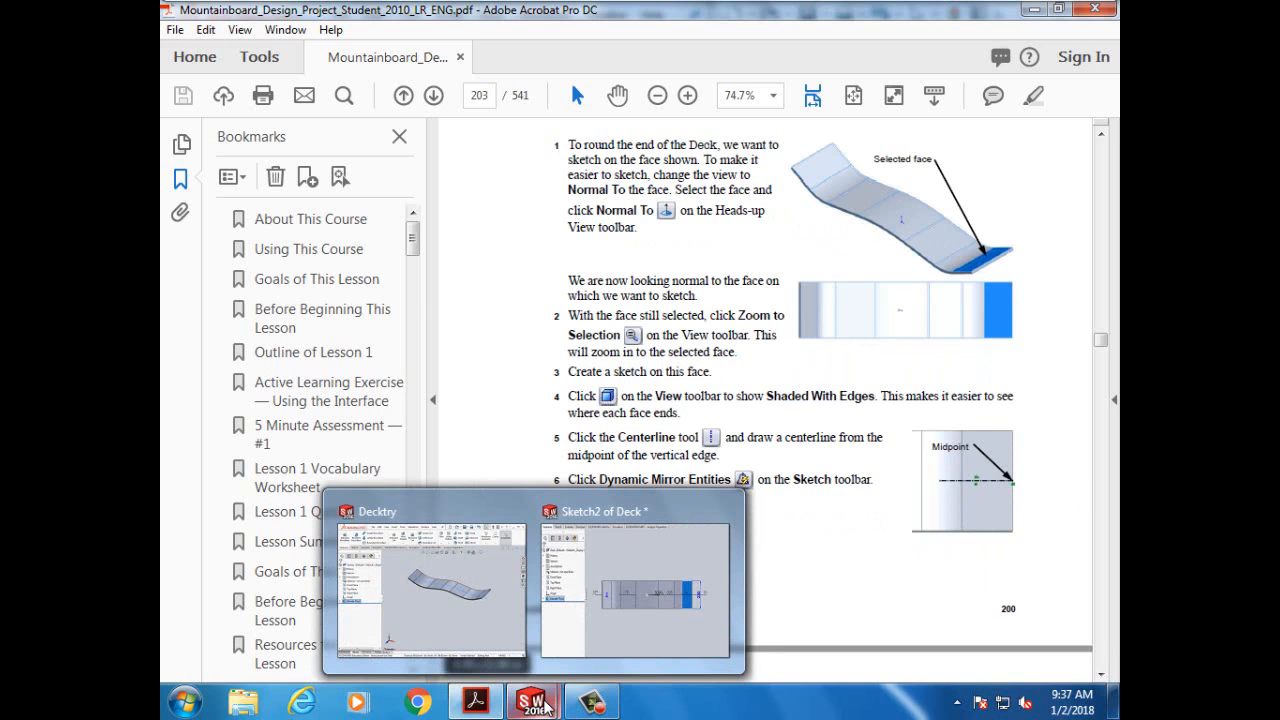
# Step: Return to SOLIDWORKS and sketch a horizontal construction line about 239 mm long inward from the midpoint of the deck's end edge
pyautogui.click(571, 651)
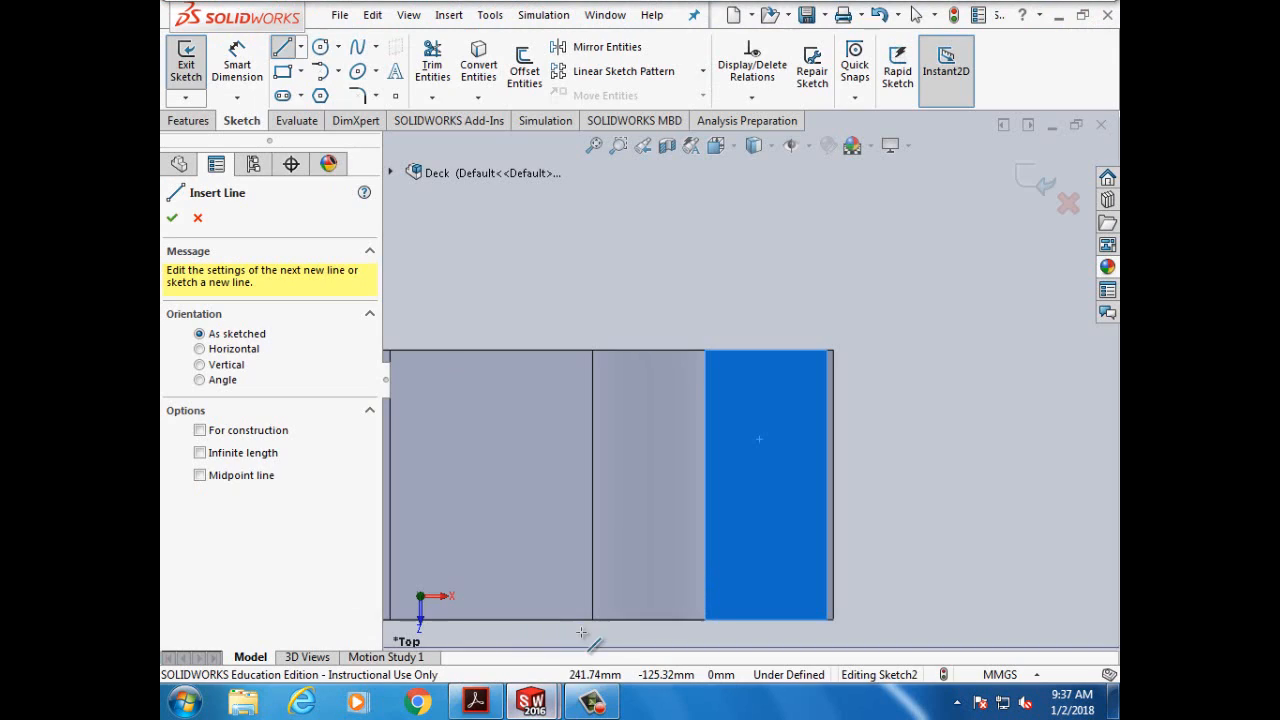
pyautogui.click(300, 47)
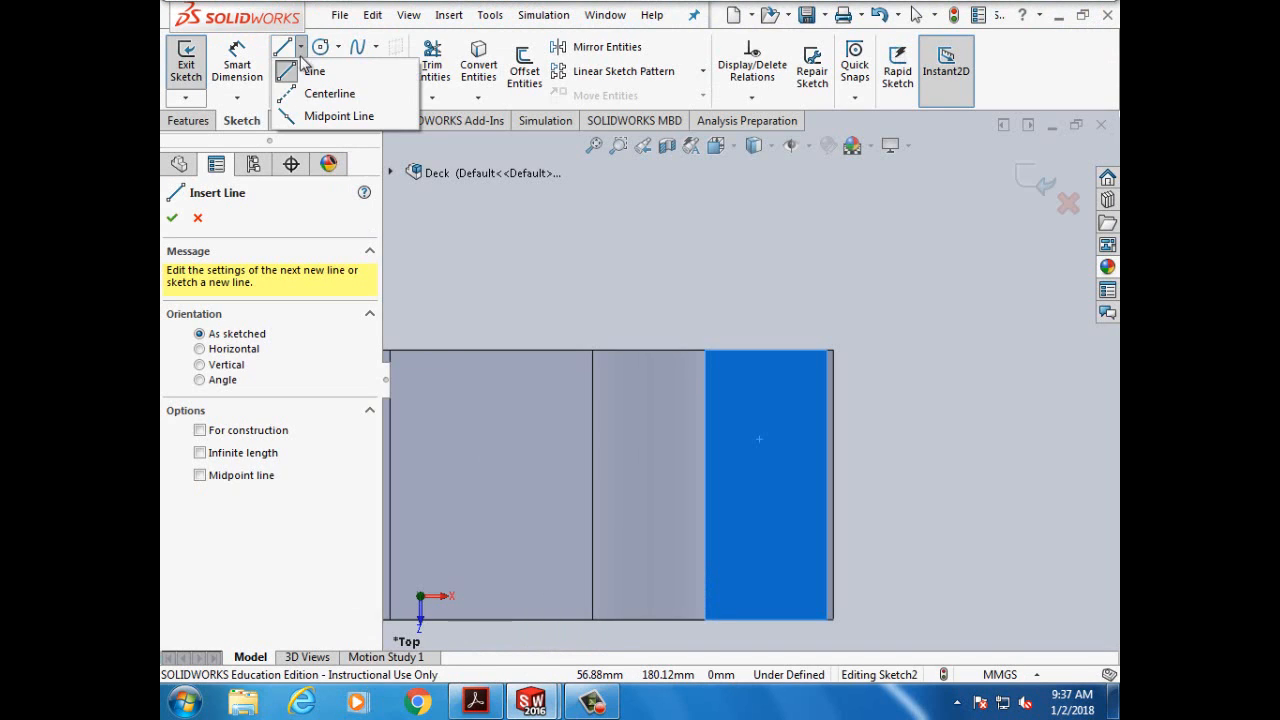
pyautogui.click(200, 431)
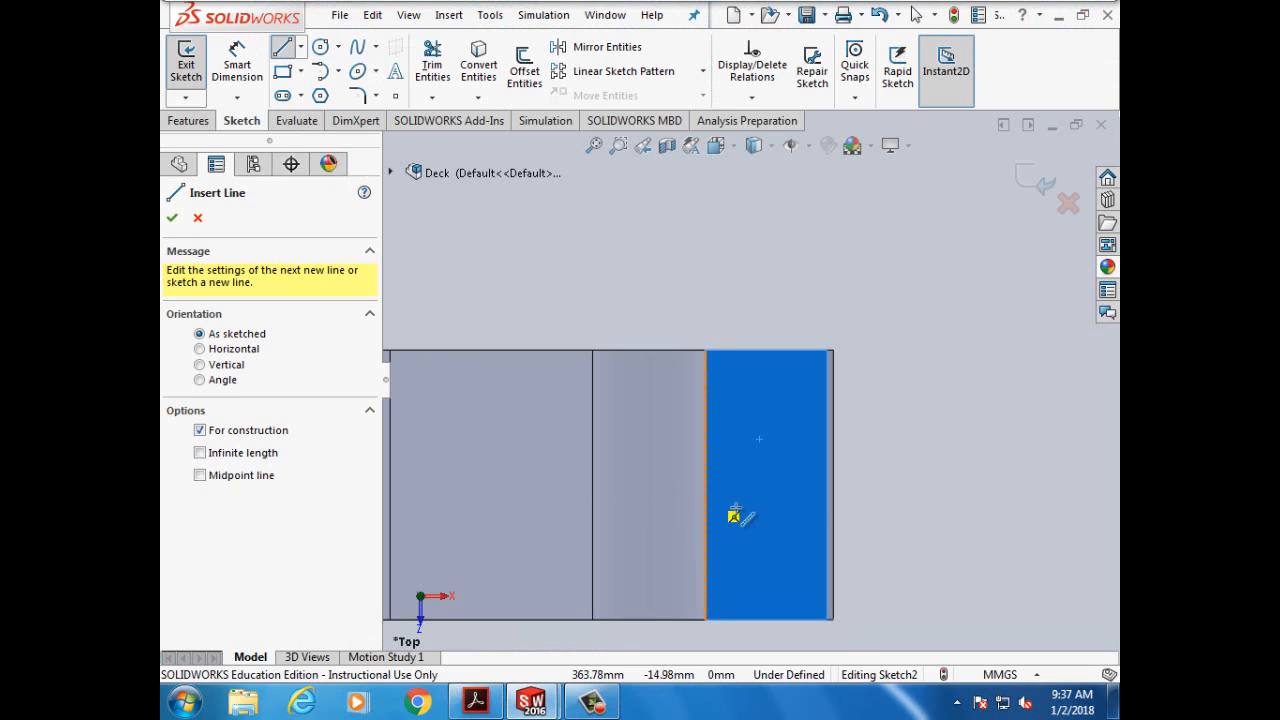
pyautogui.click(826, 486)
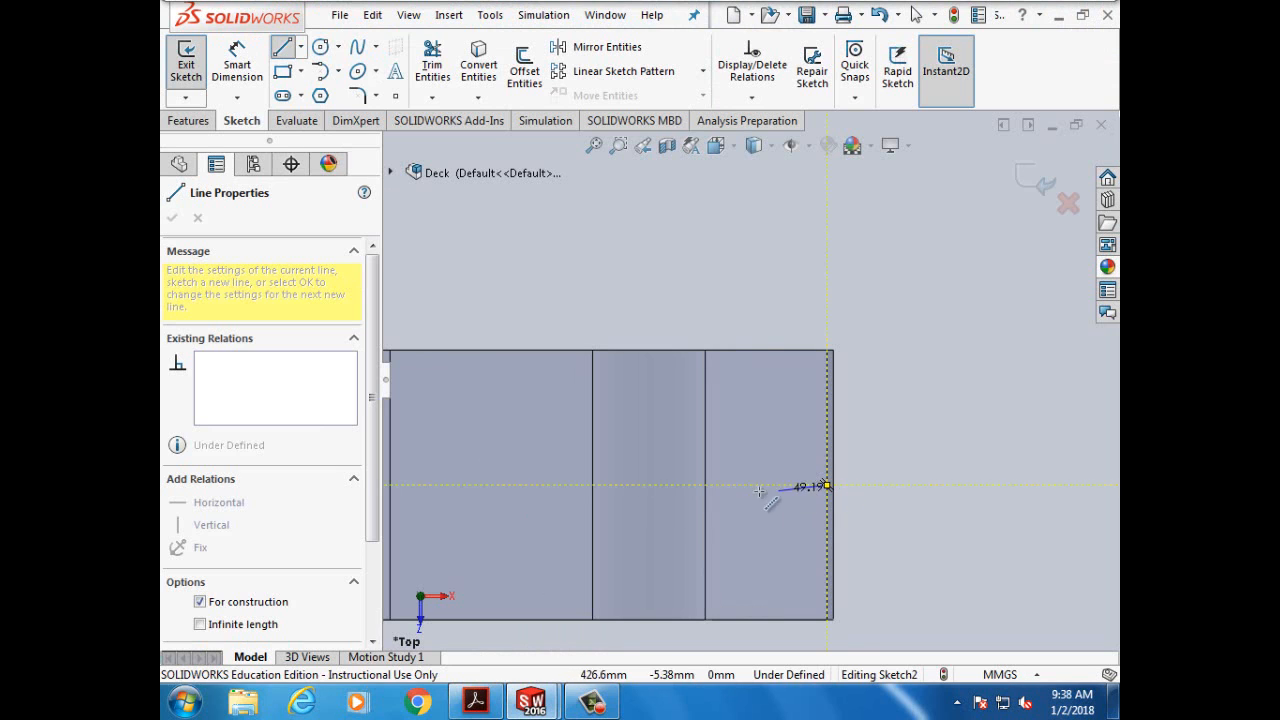
pyautogui.doubleClick(578, 486)
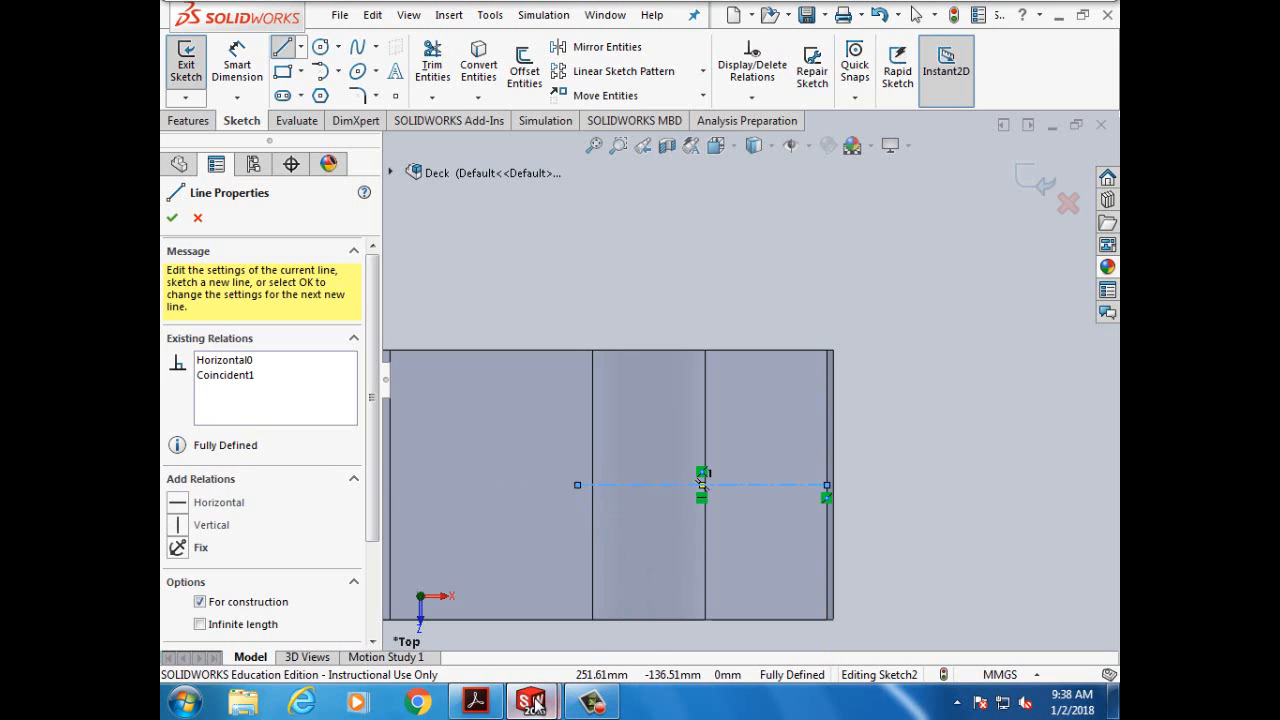
pyautogui.click(172, 217)
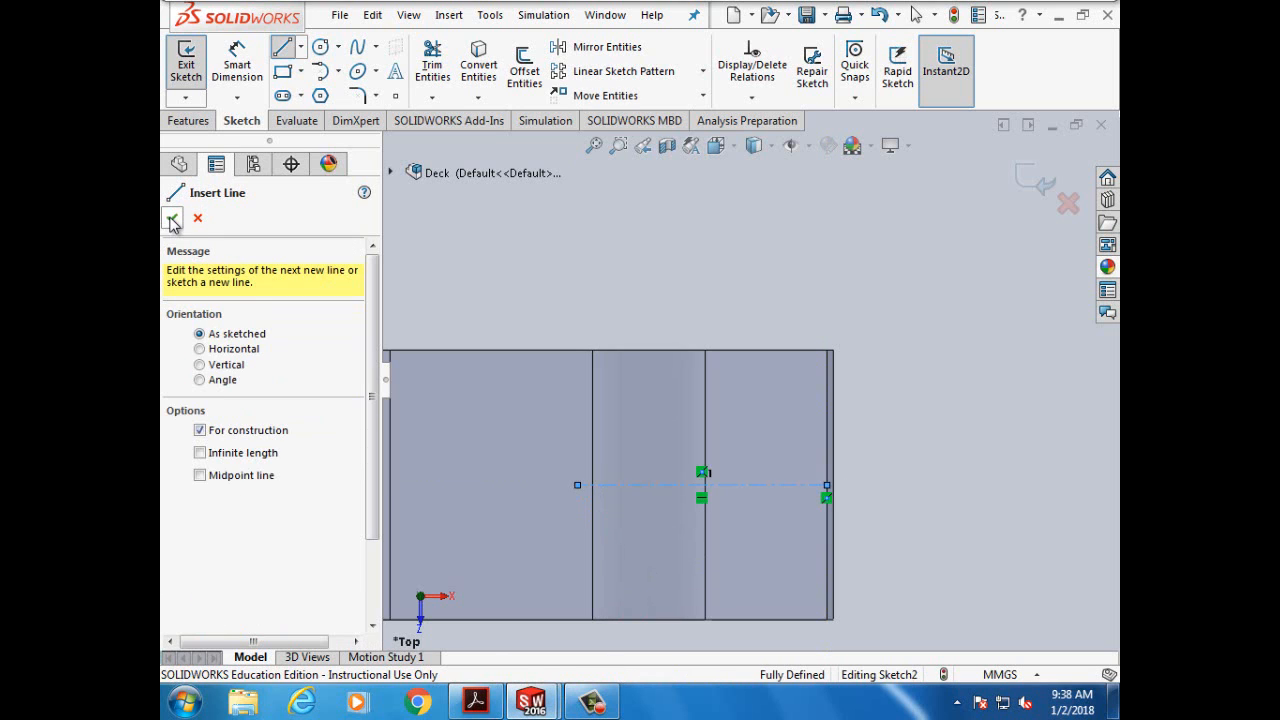
pyautogui.click(172, 219)
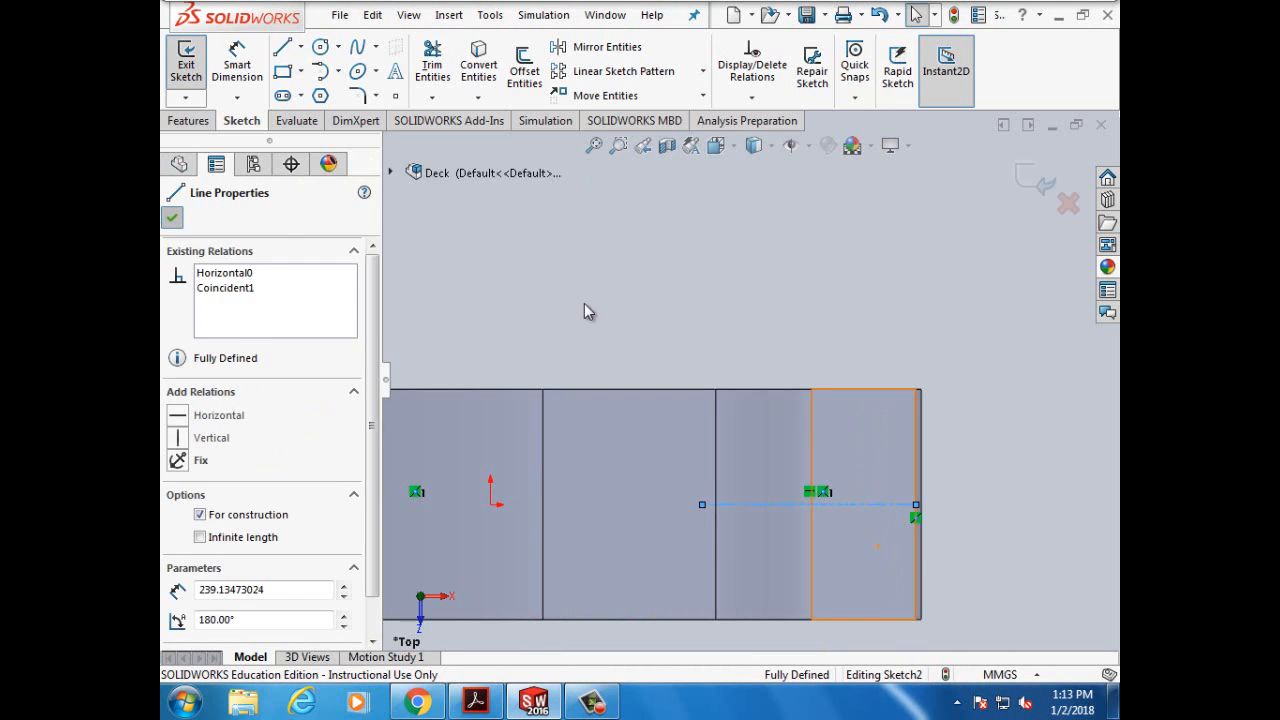
pyautogui.click(578, 293)
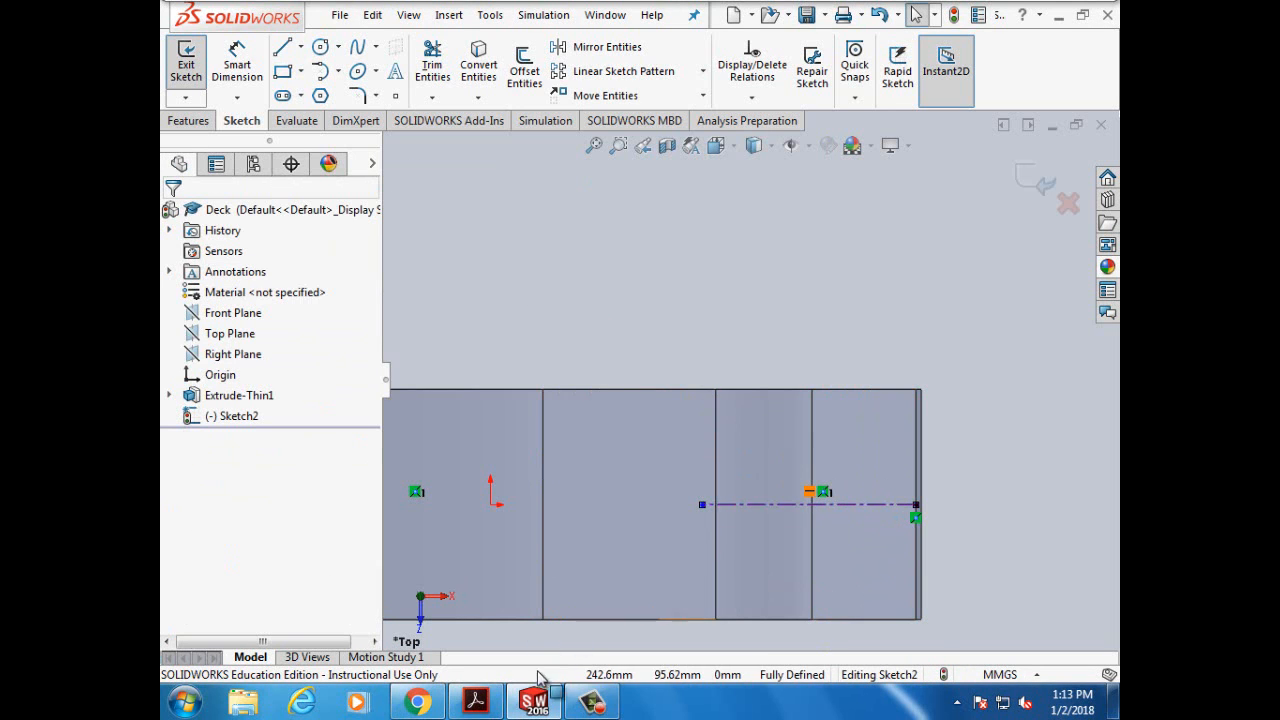
# Step: Switch to the PDF and read steps 7 to 13 on the line, tangent arcs, relations and dimensions of the rounded end
pyautogui.click(533, 703)
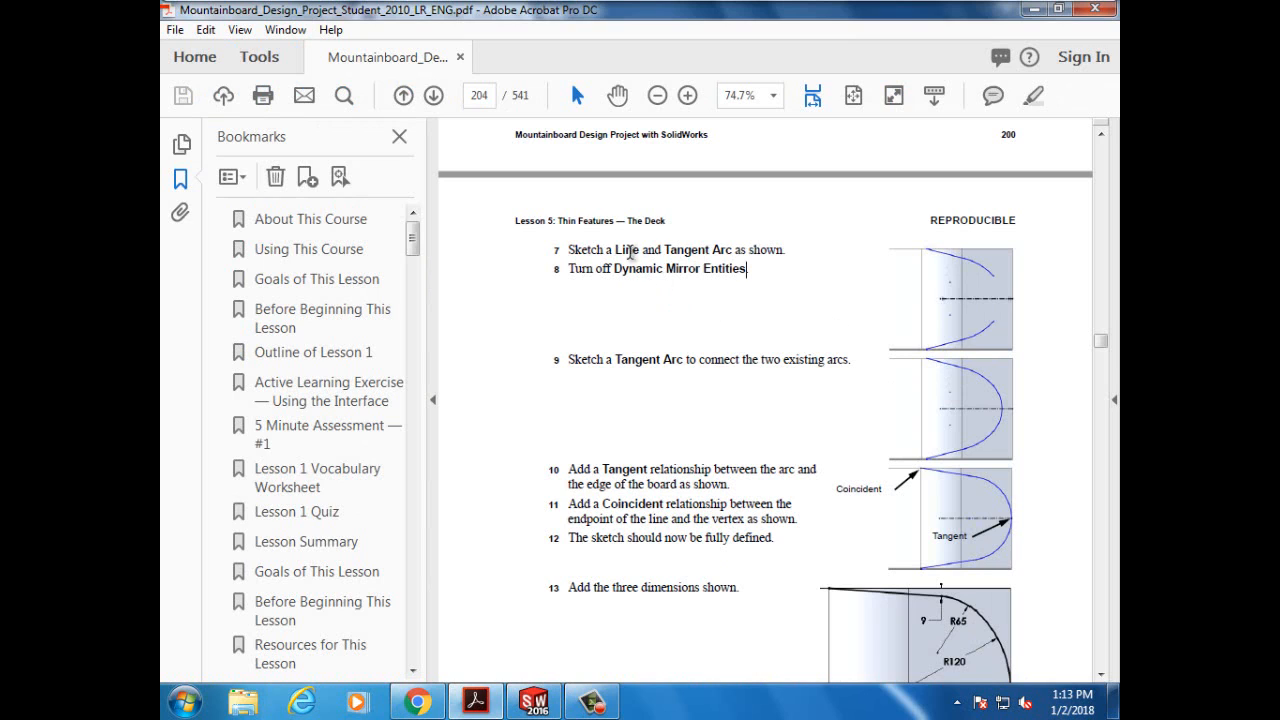
pyautogui.moveTo(614, 251); pyautogui.dragTo(747, 270)
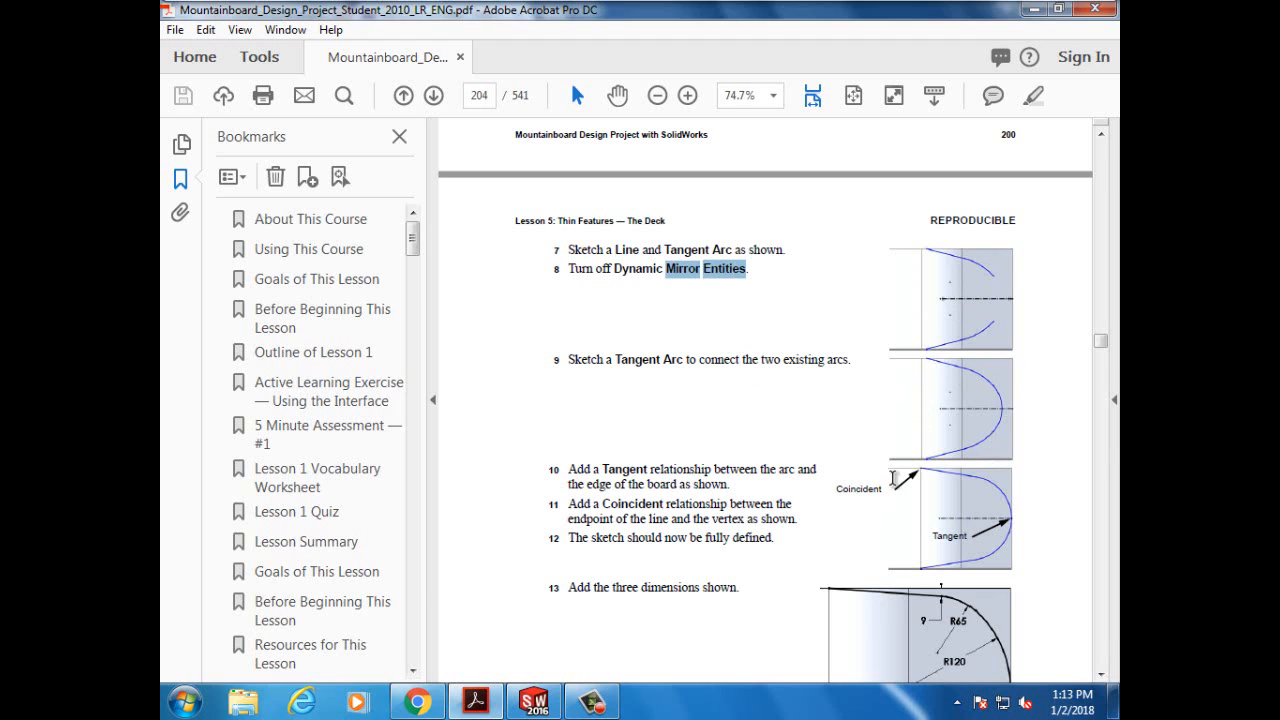
pyautogui.scroll(-2, 990, 610)
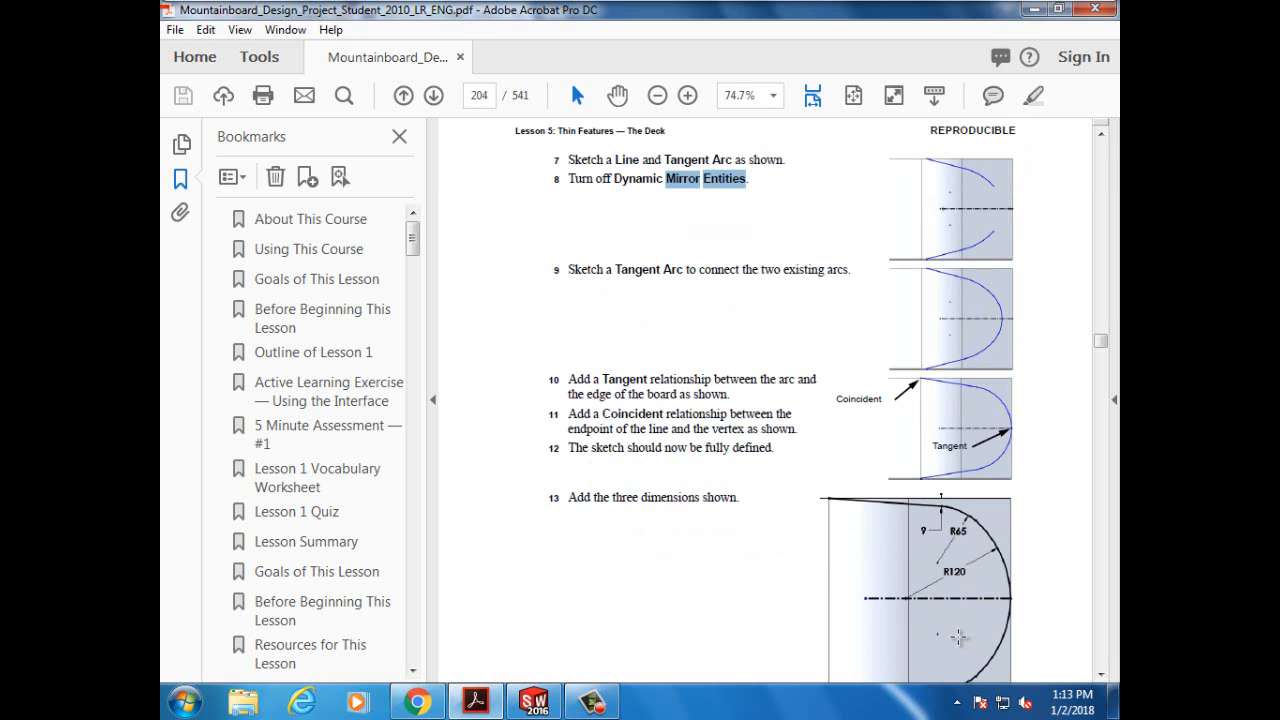
pyautogui.moveTo(595, 707)
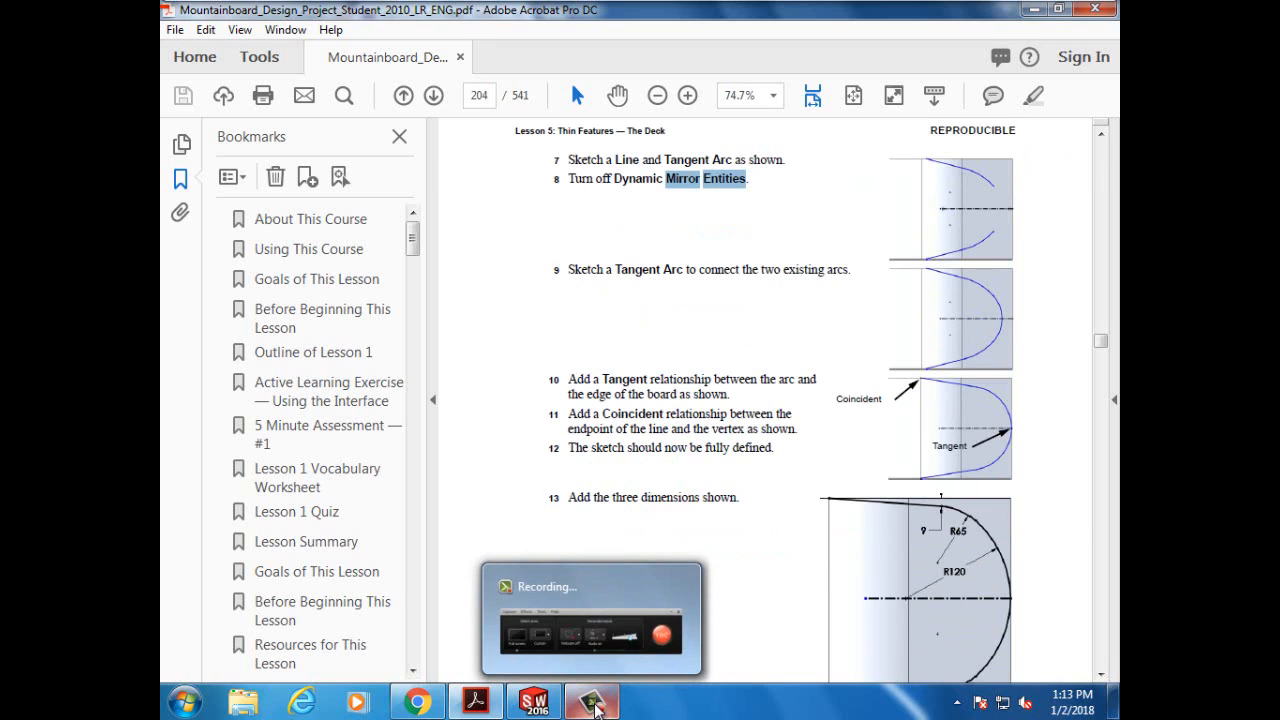
# Step: Return to SOLIDWORKS and sketch a sloping line about 118 mm long near the deck's upper edge, continued by a tangent arc of about 112 mm radius
pyautogui.click(534, 702)
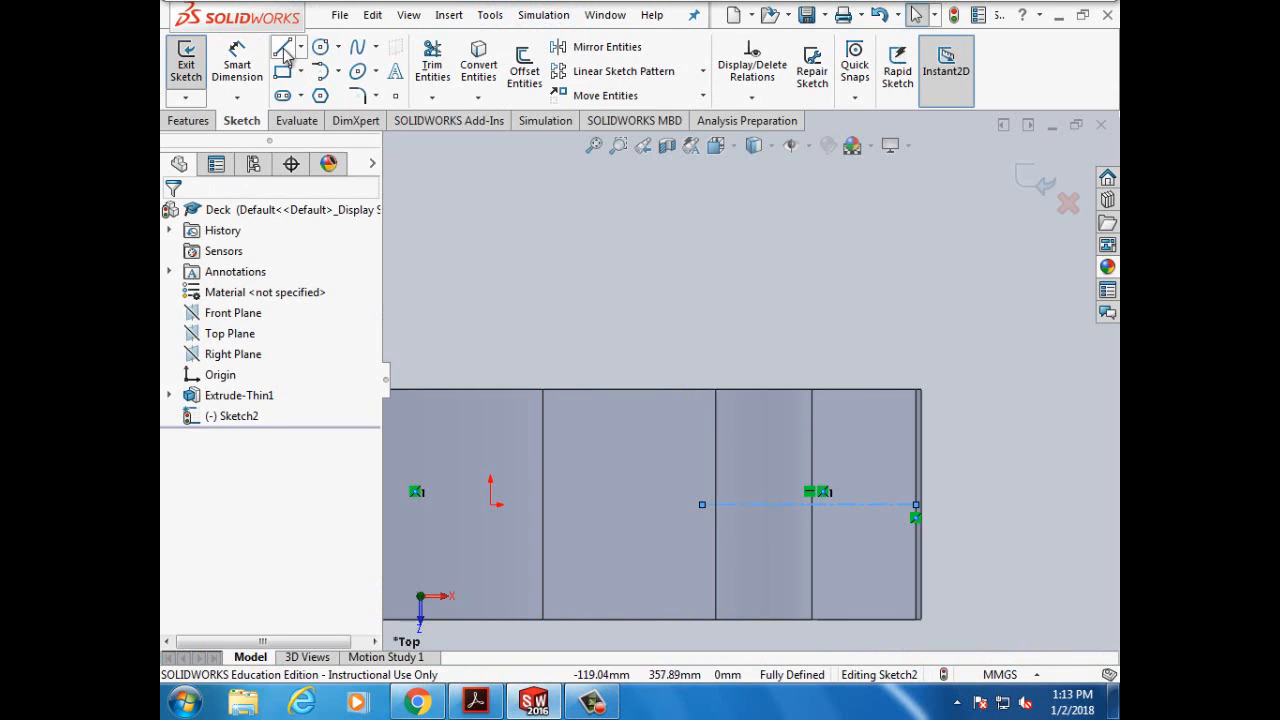
pyautogui.click(283, 48)
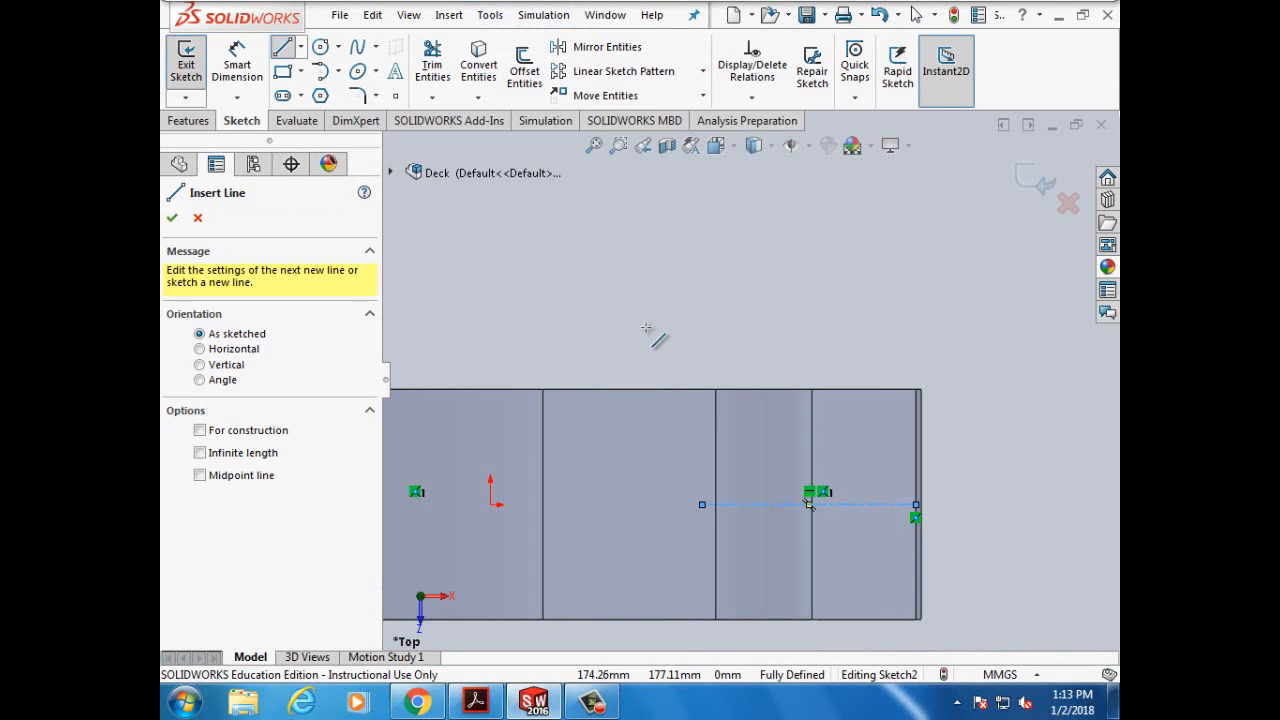
pyautogui.click(716, 406)
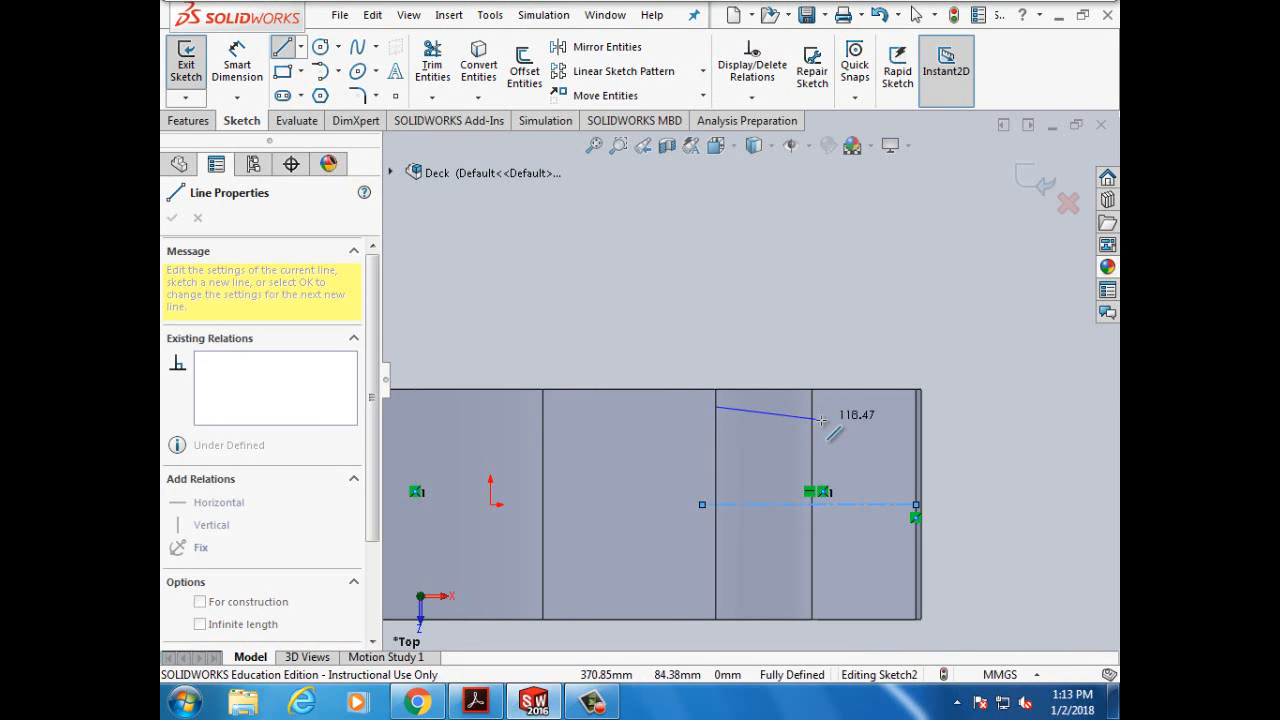
pyautogui.doubleClick(821, 419)
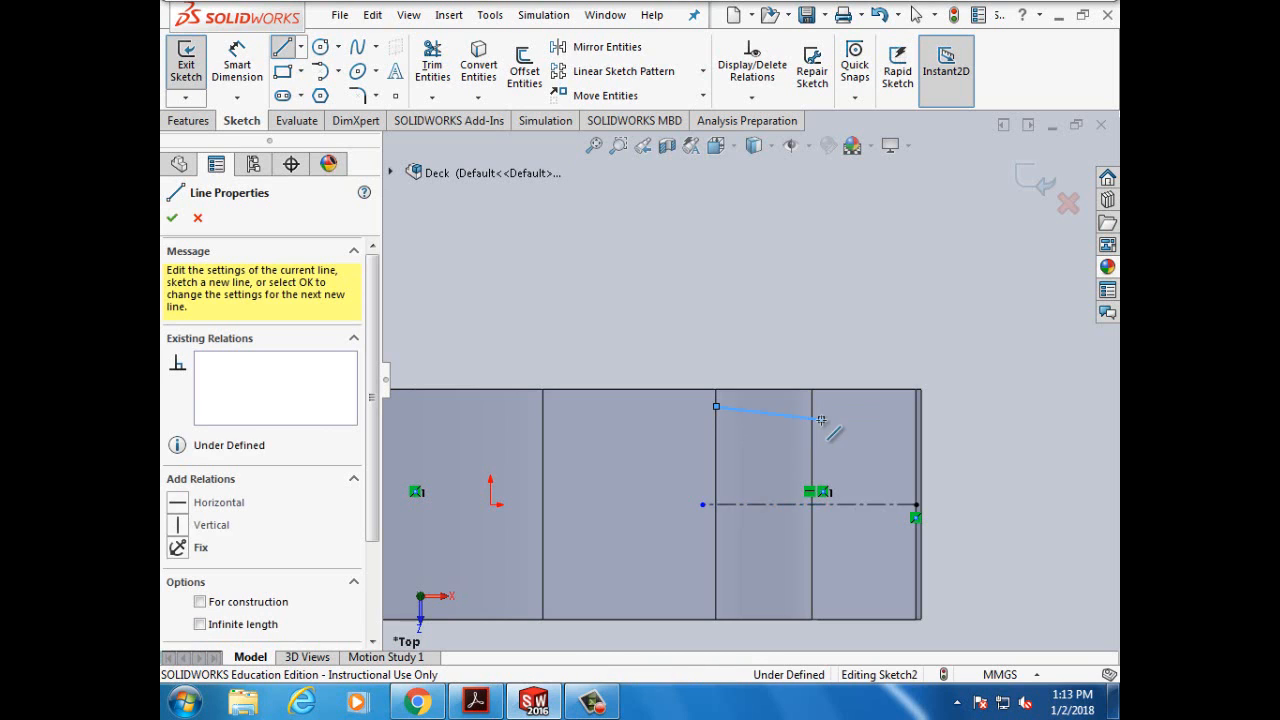
pyautogui.click(319, 71)
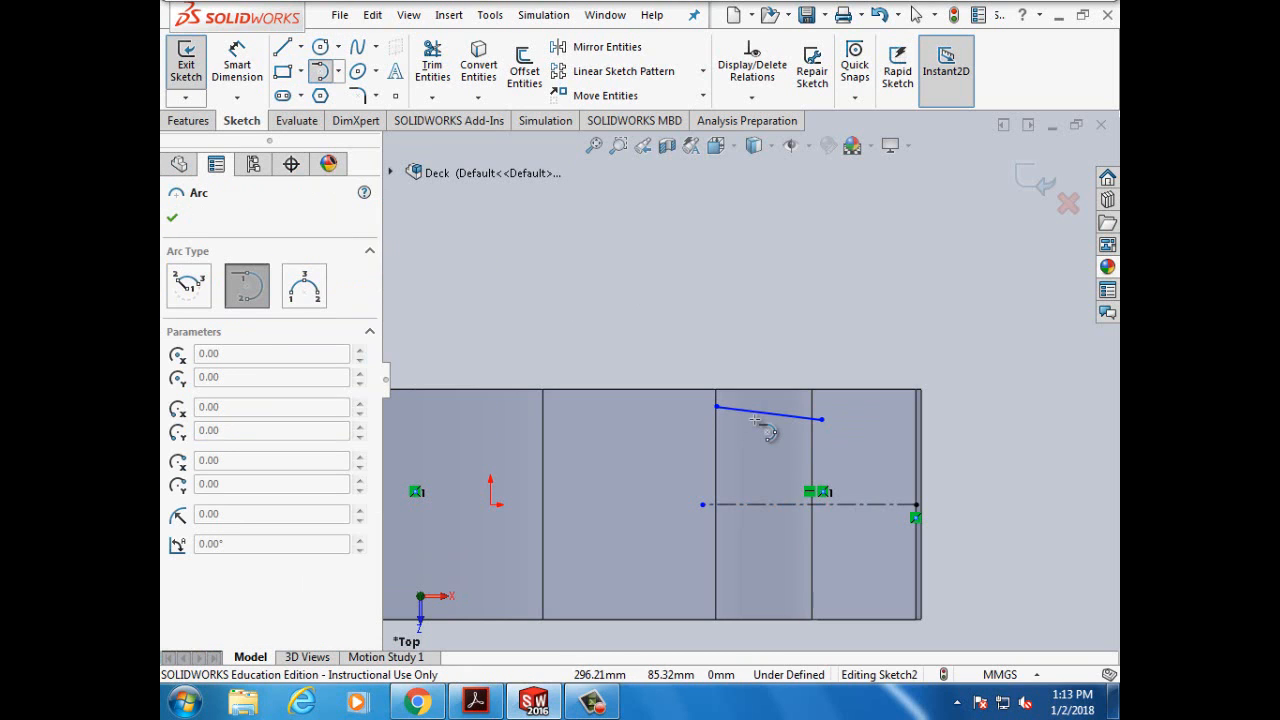
pyautogui.click(821, 419)
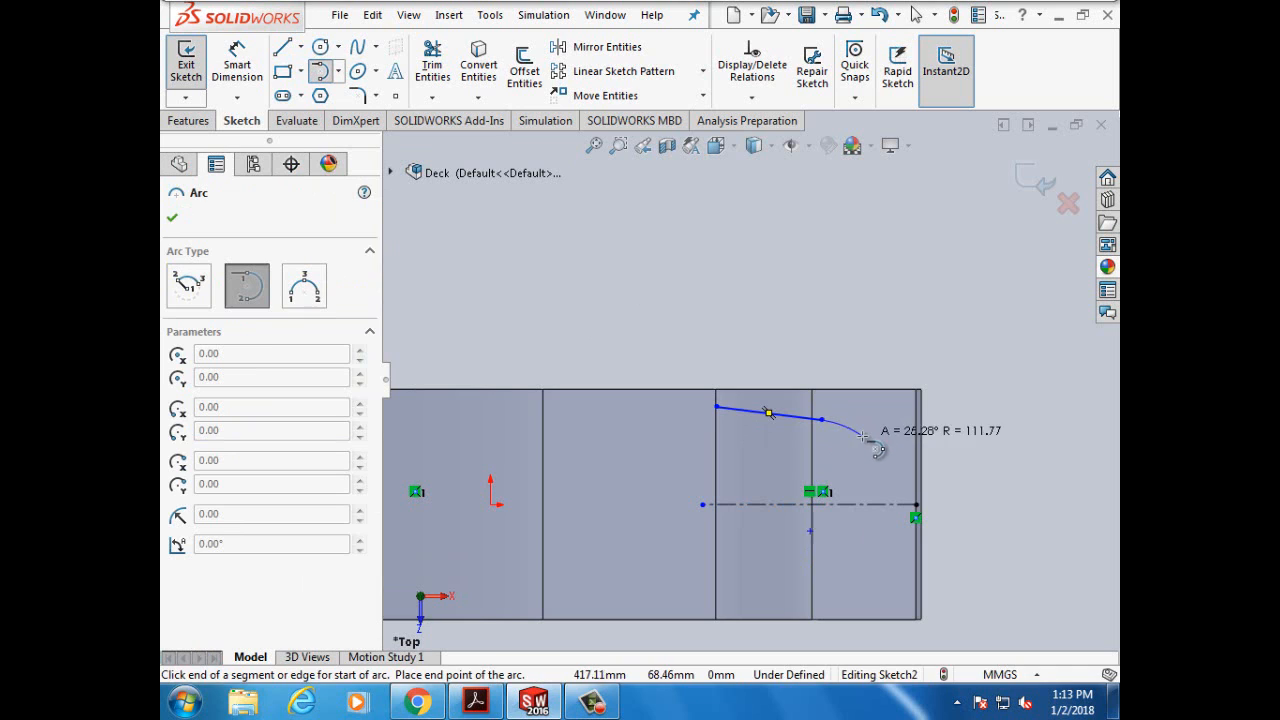
pyautogui.click(863, 437)
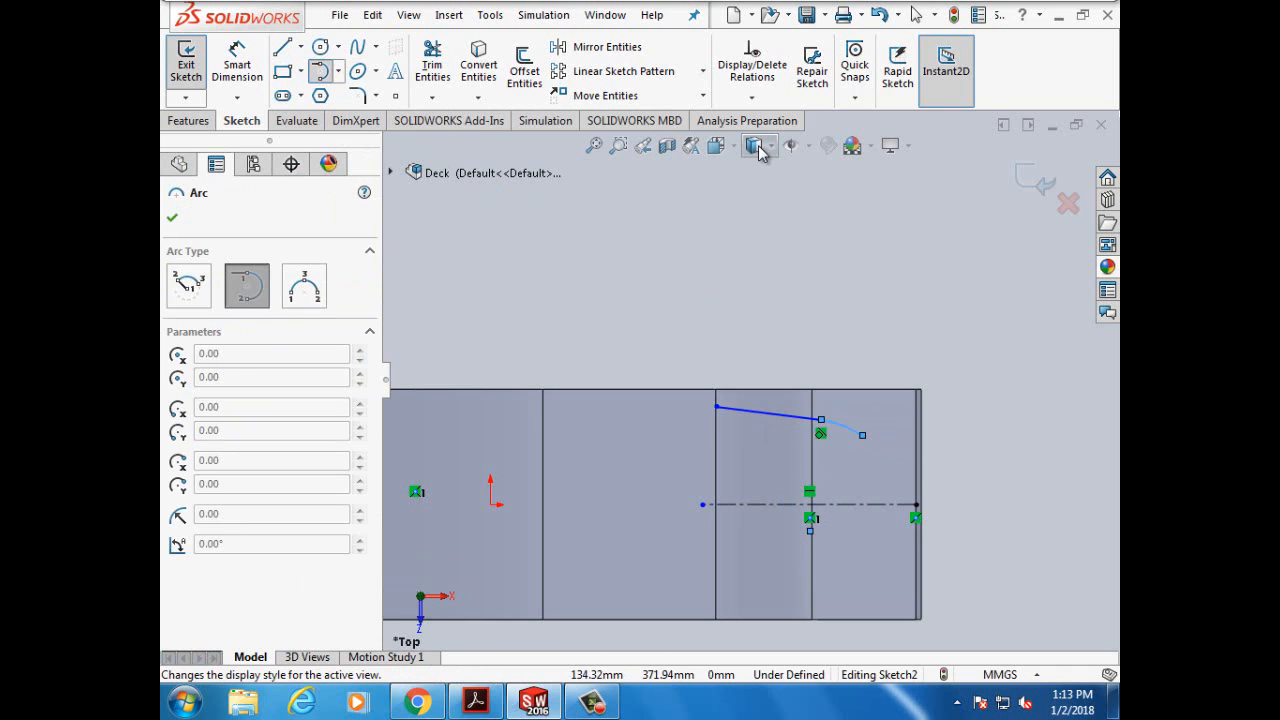
# Step: Mirror the upper sloping line and its tangent arc about the horizontal centerline, keeping the originals
pyautogui.click(580, 47)
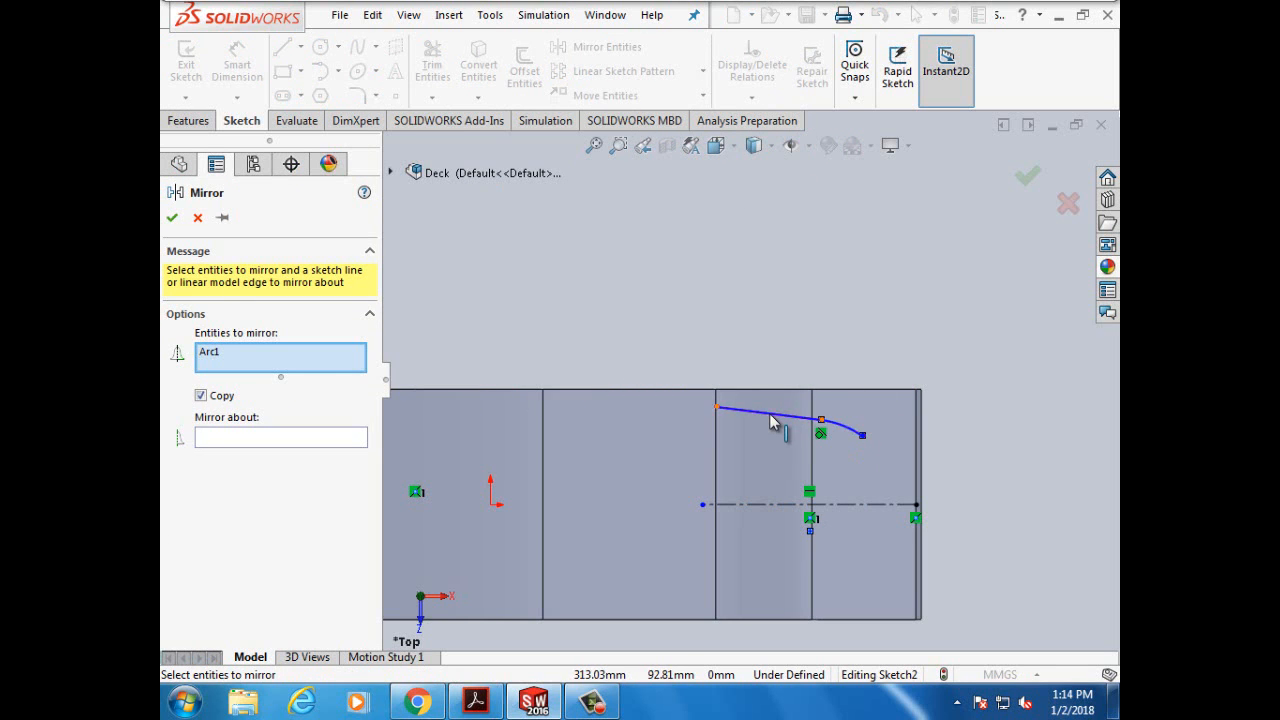
pyautogui.click(415, 389)
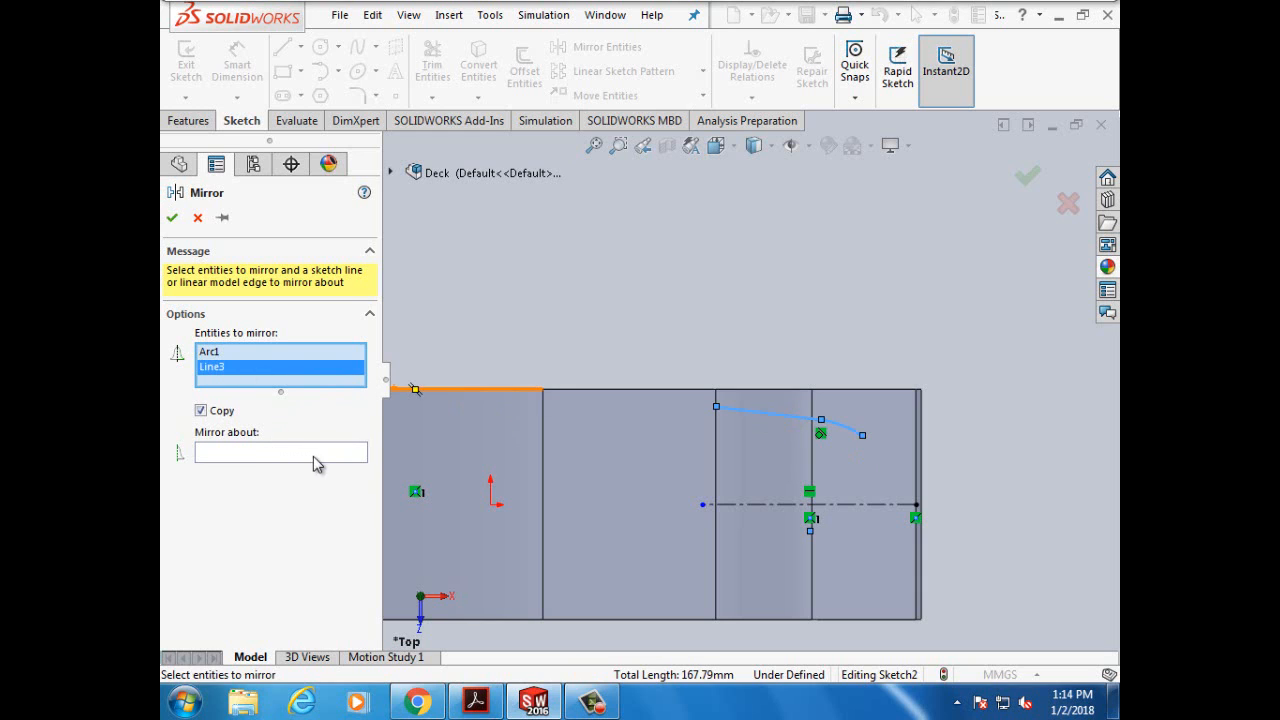
pyautogui.click(252, 455)
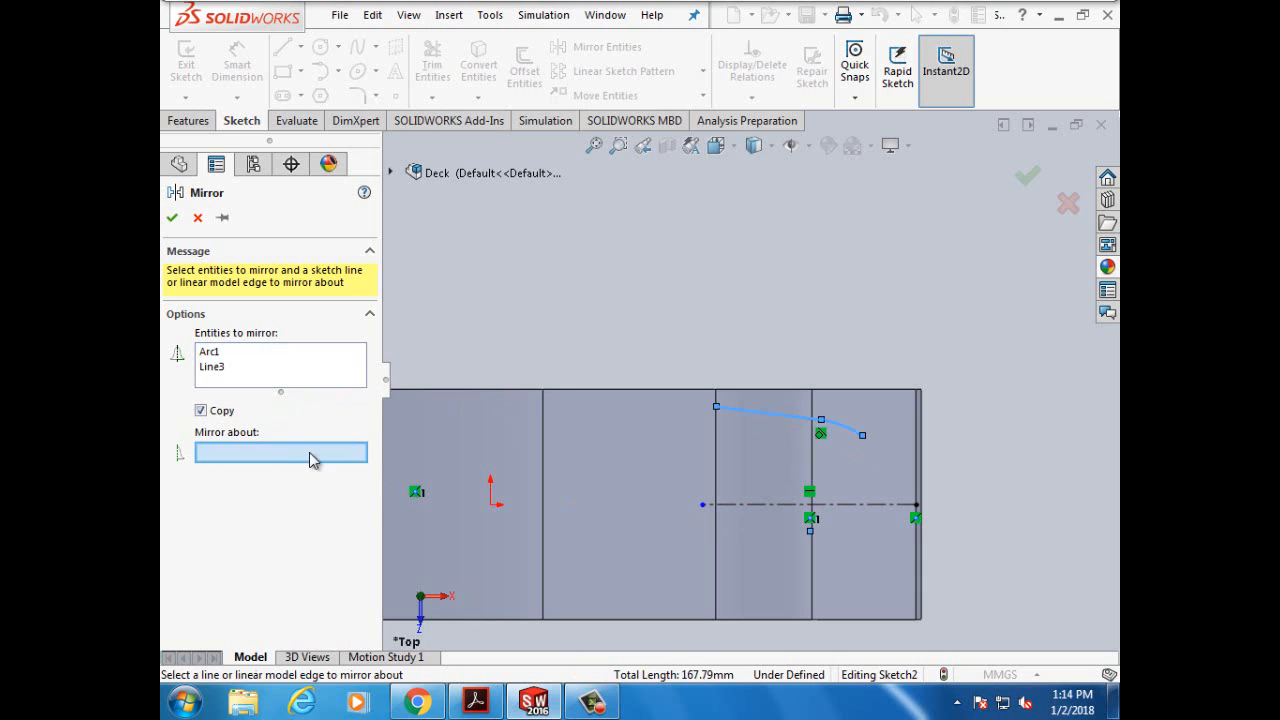
pyautogui.click(745, 505)
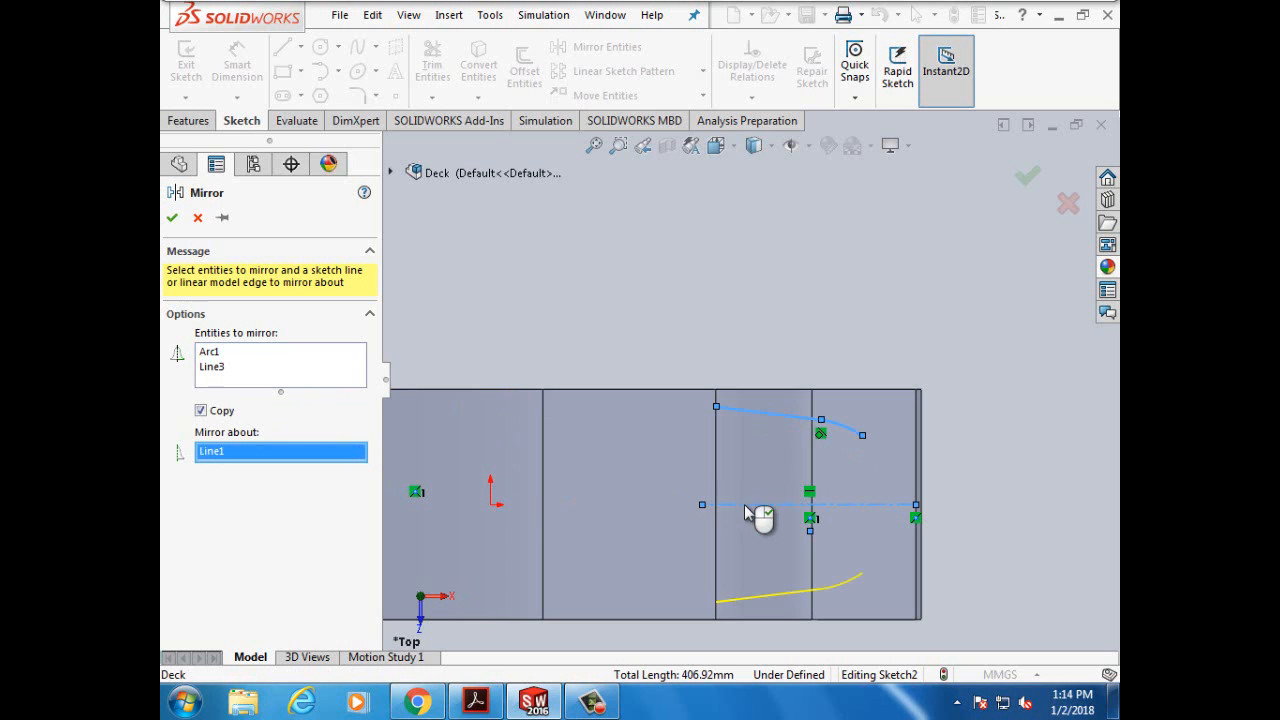
pyautogui.click(173, 218)
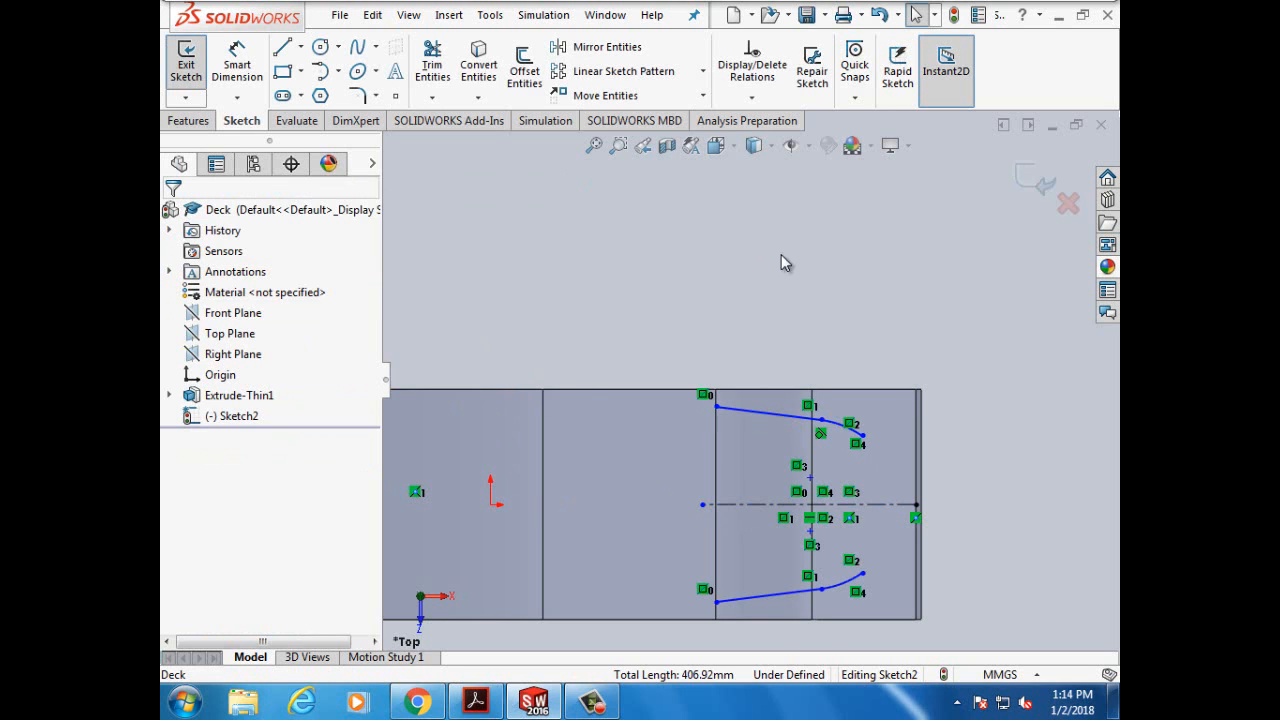
# Step: Close the rounded end with a tangent arc of about 80 mm radius joining the free ends of the upper and lower arcs
pyautogui.click(320, 71)
pyautogui.click(866, 439)
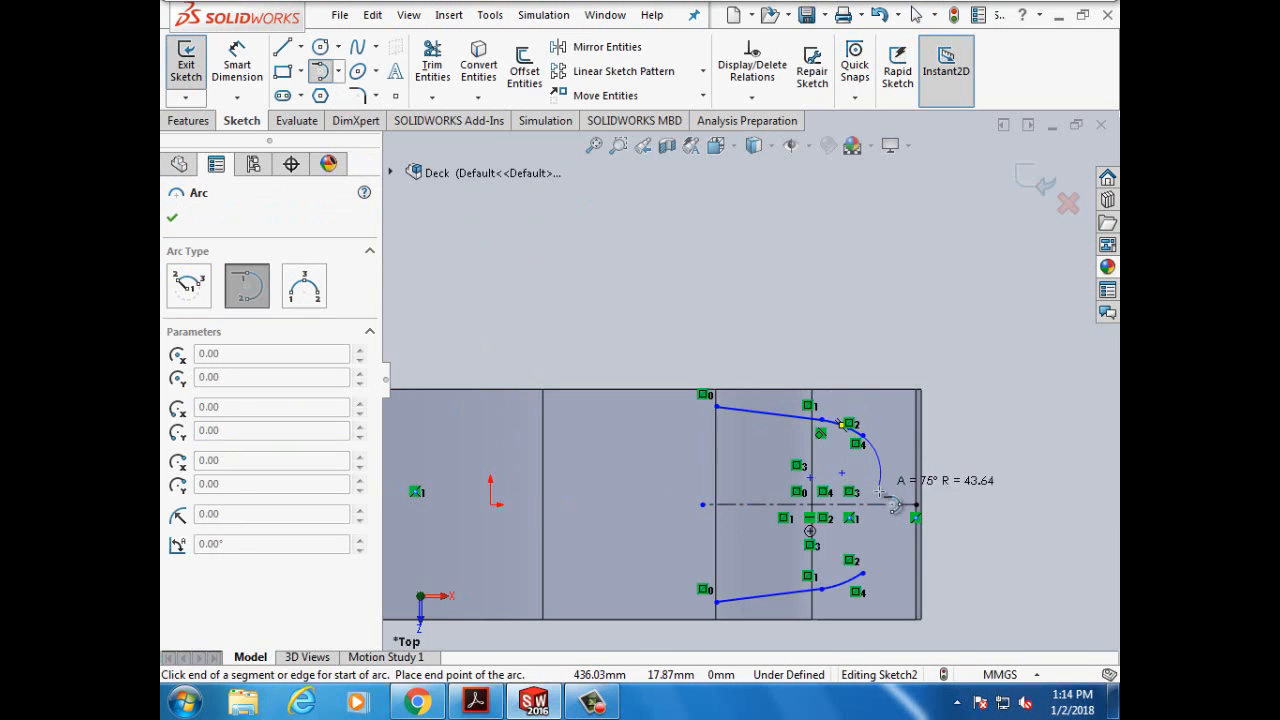
pyautogui.click(862, 574)
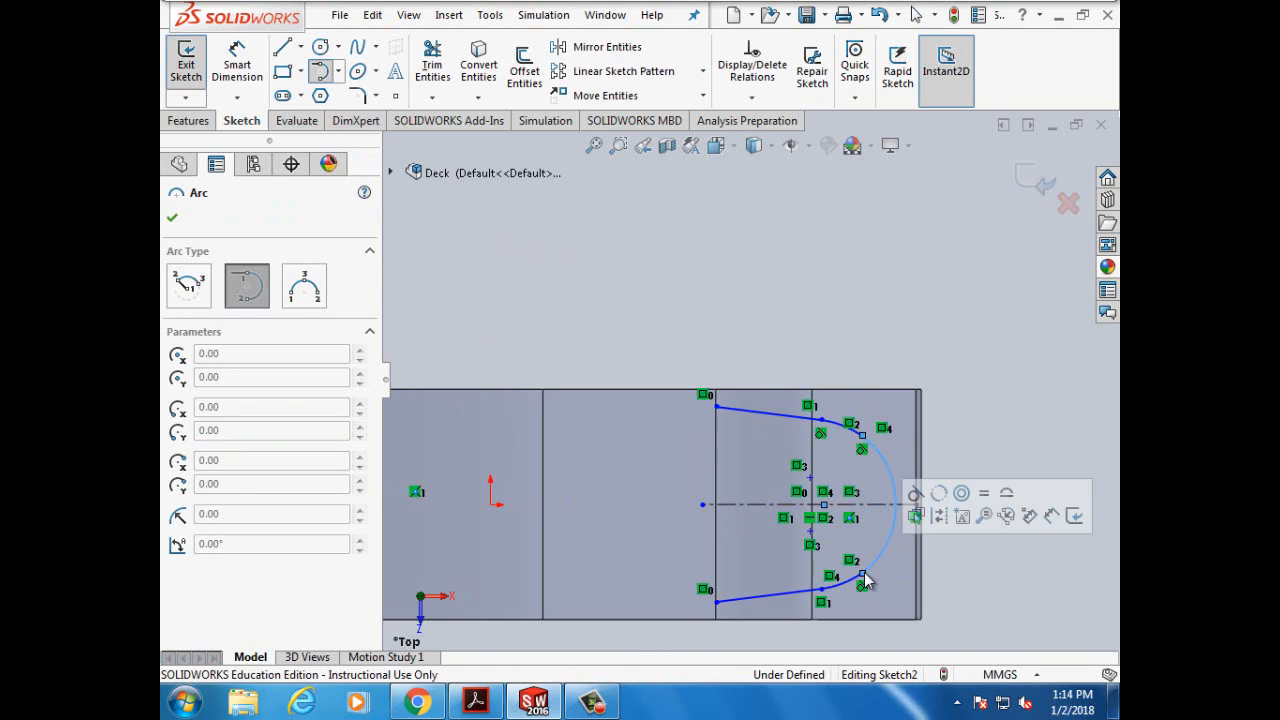
pyautogui.click(172, 217)
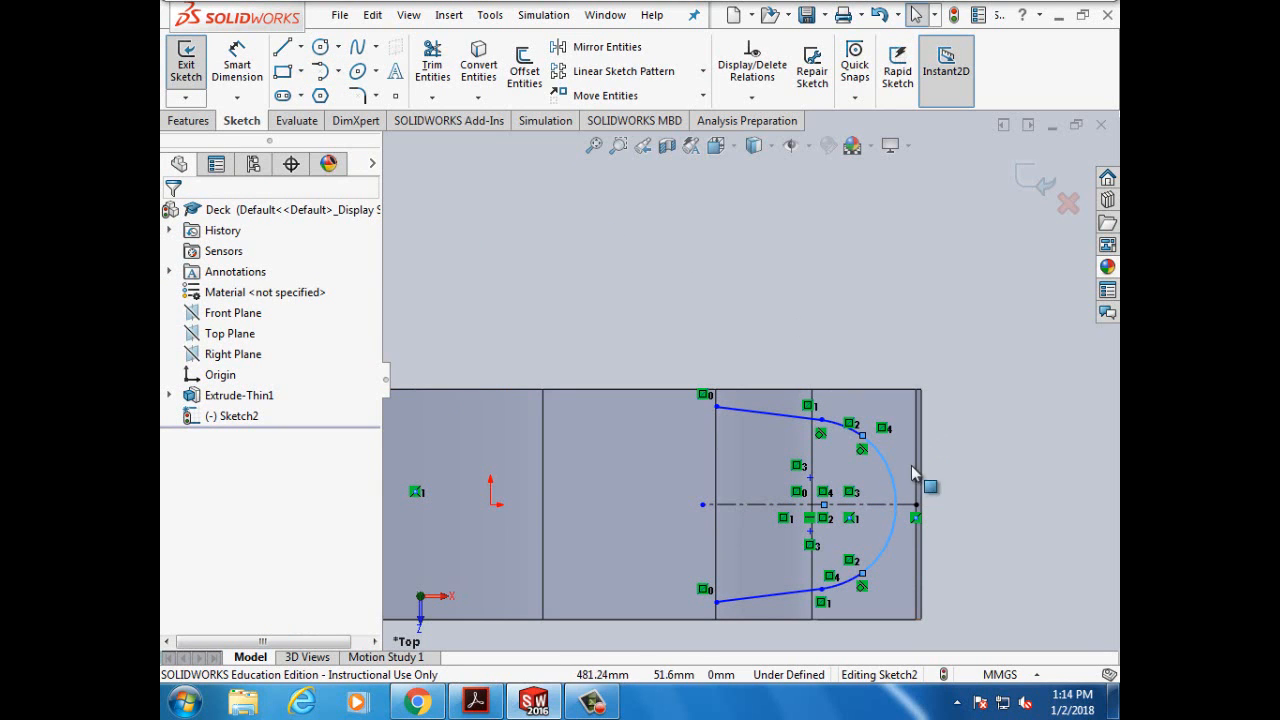
pyautogui.click(813, 442)
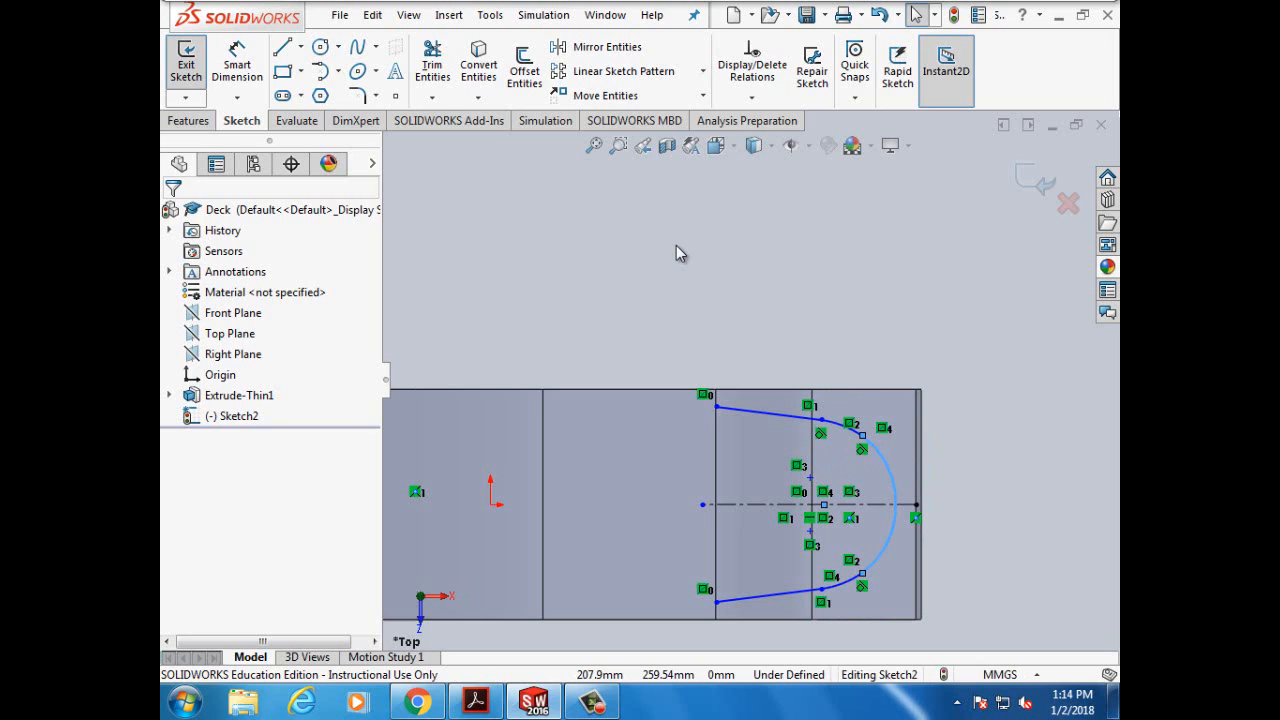
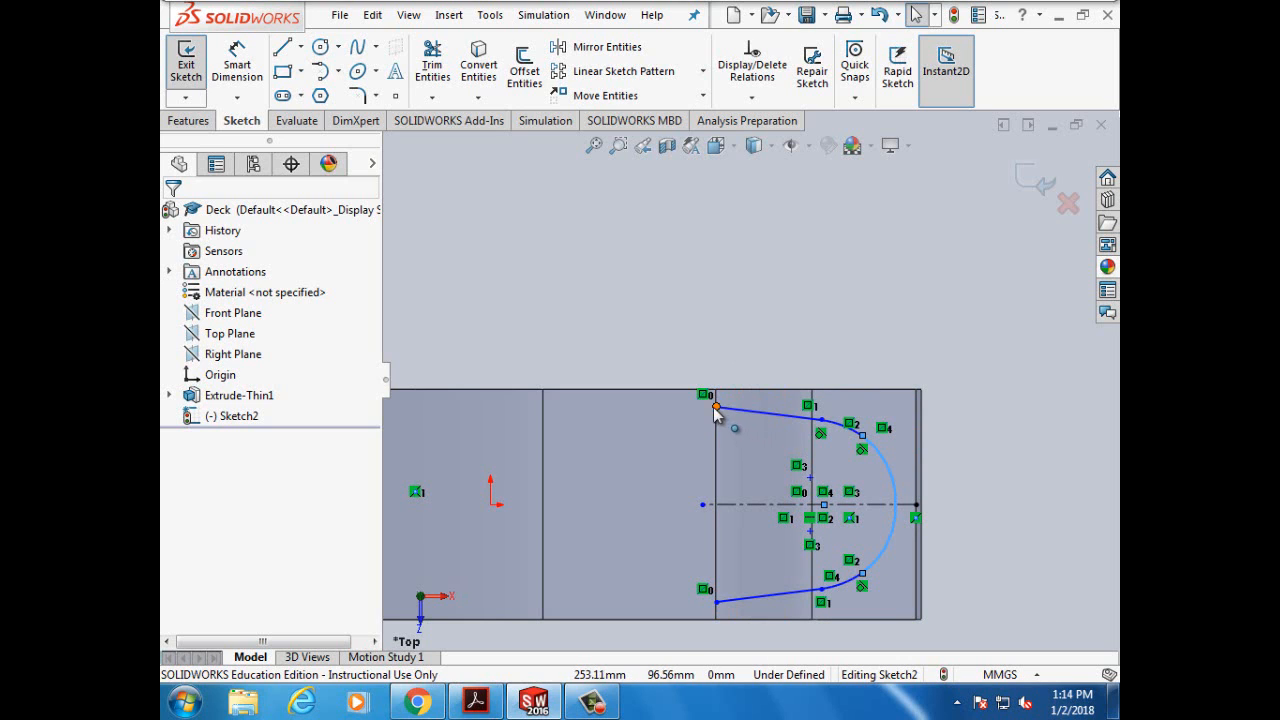
pyautogui.click(756, 101)
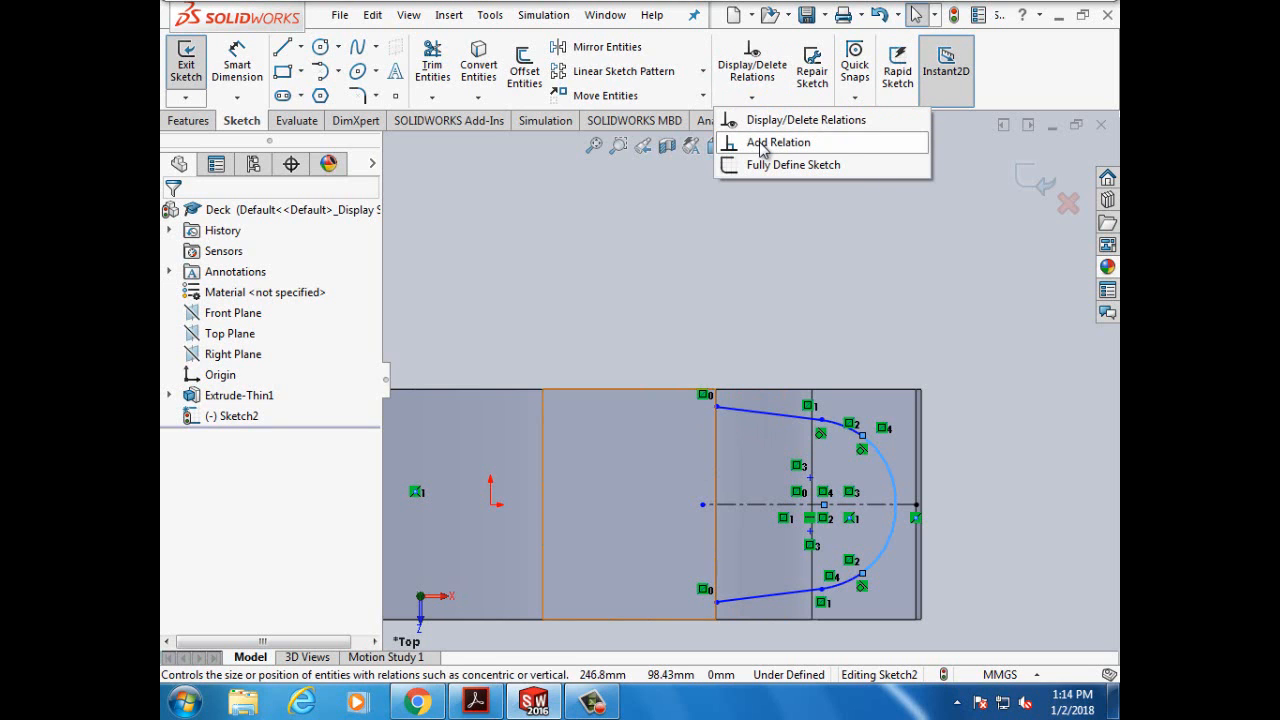
pyautogui.click(758, 273)
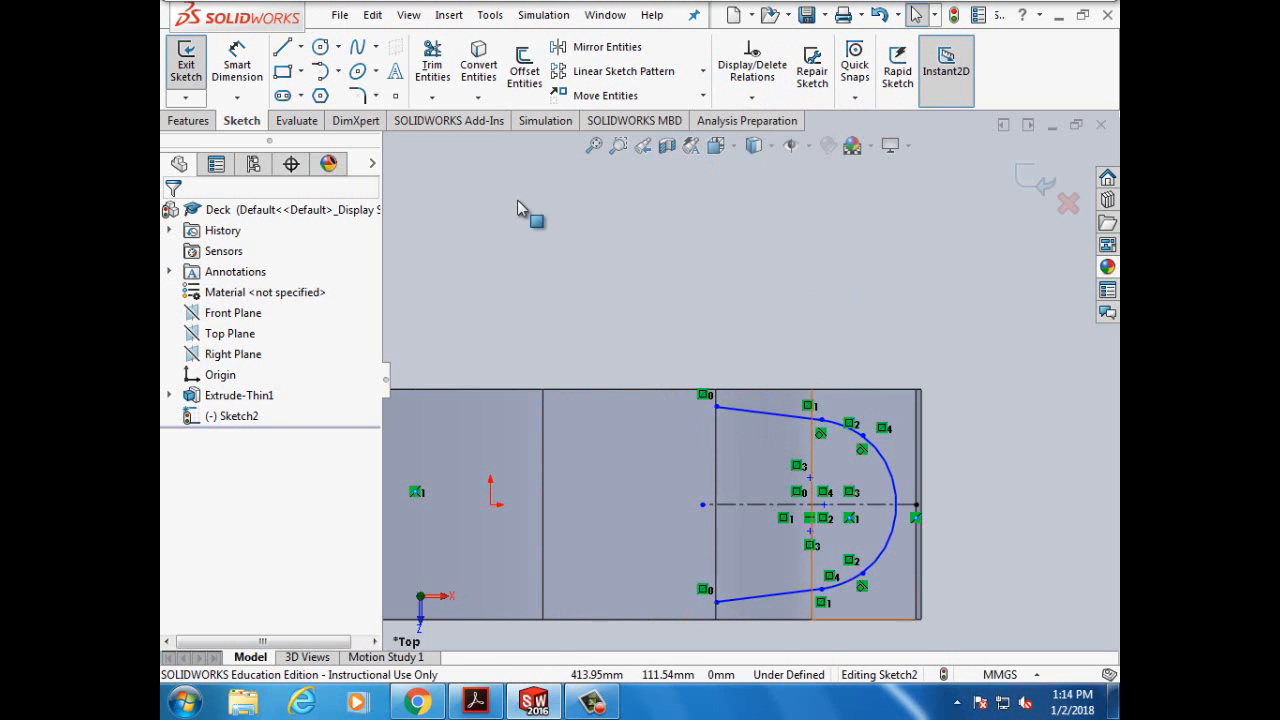
# Step: Check the required dimensions in the PDF in Adobe Acrobat, return to SOLIDWORKS and dimension the large end arc with a 120 mm radius
pyautogui.click(240, 65)
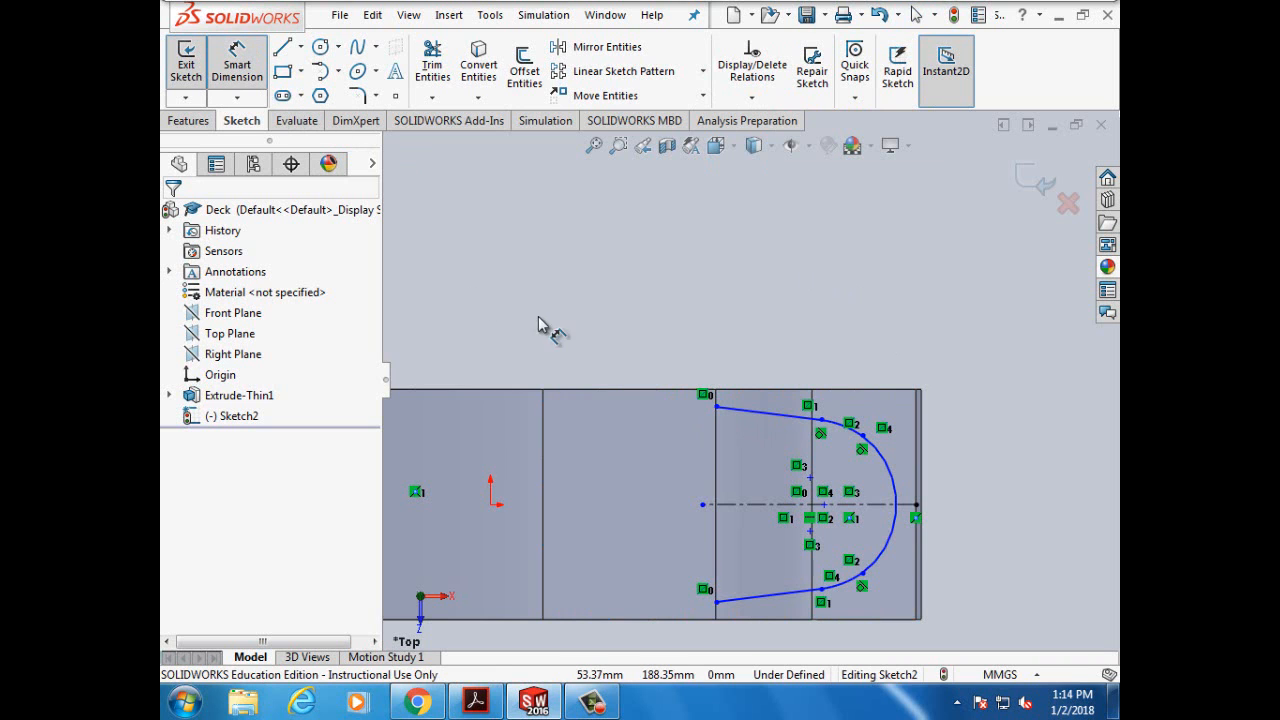
pyautogui.click(478, 701)
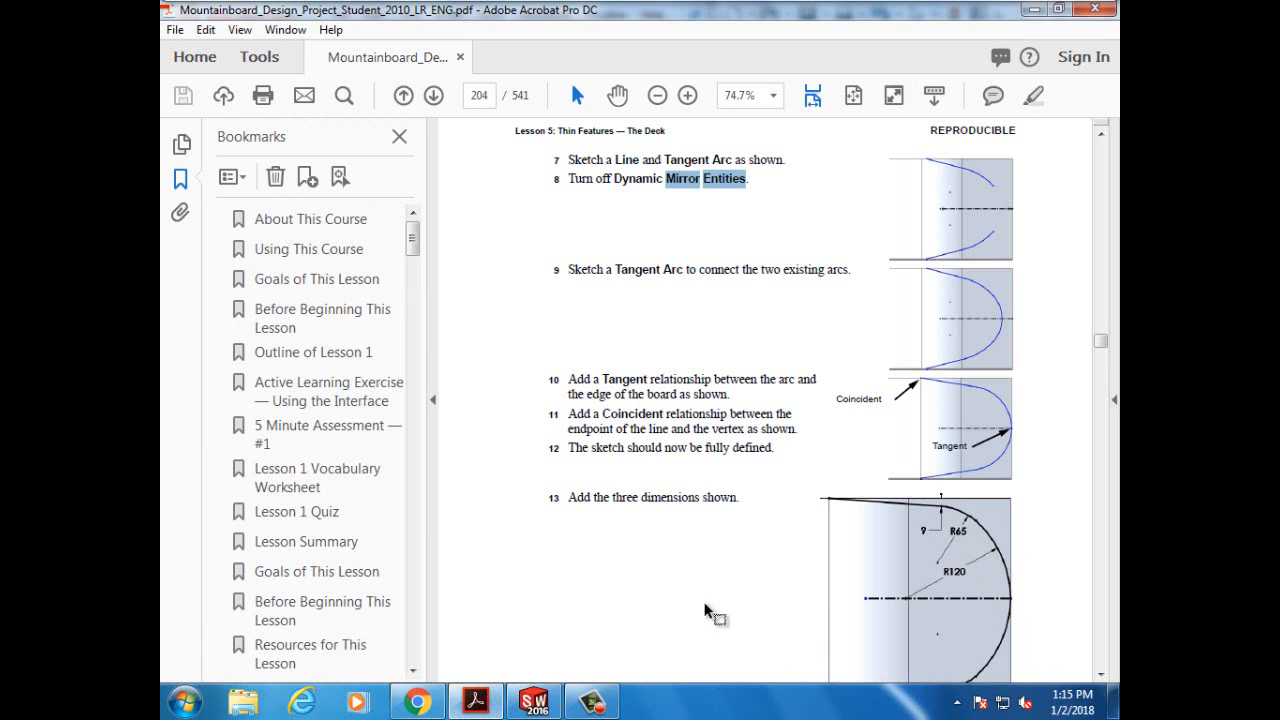
pyautogui.click(614, 664)
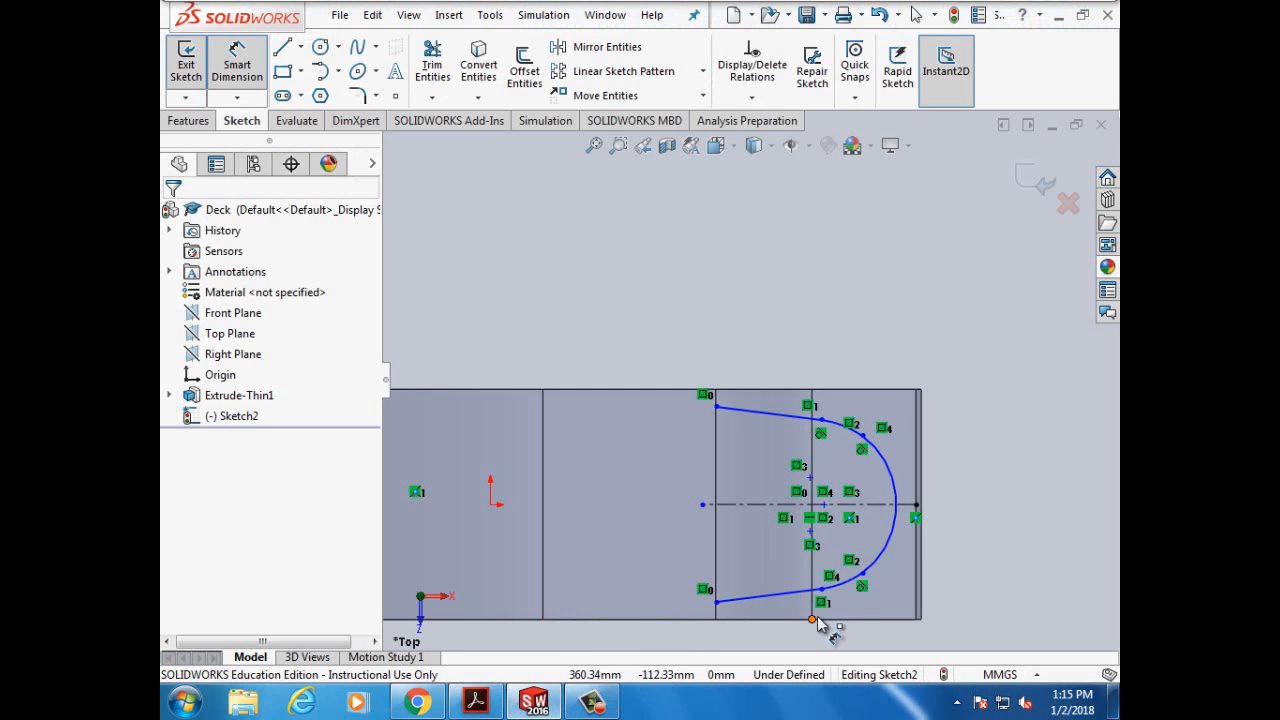
pyautogui.click(895, 489)
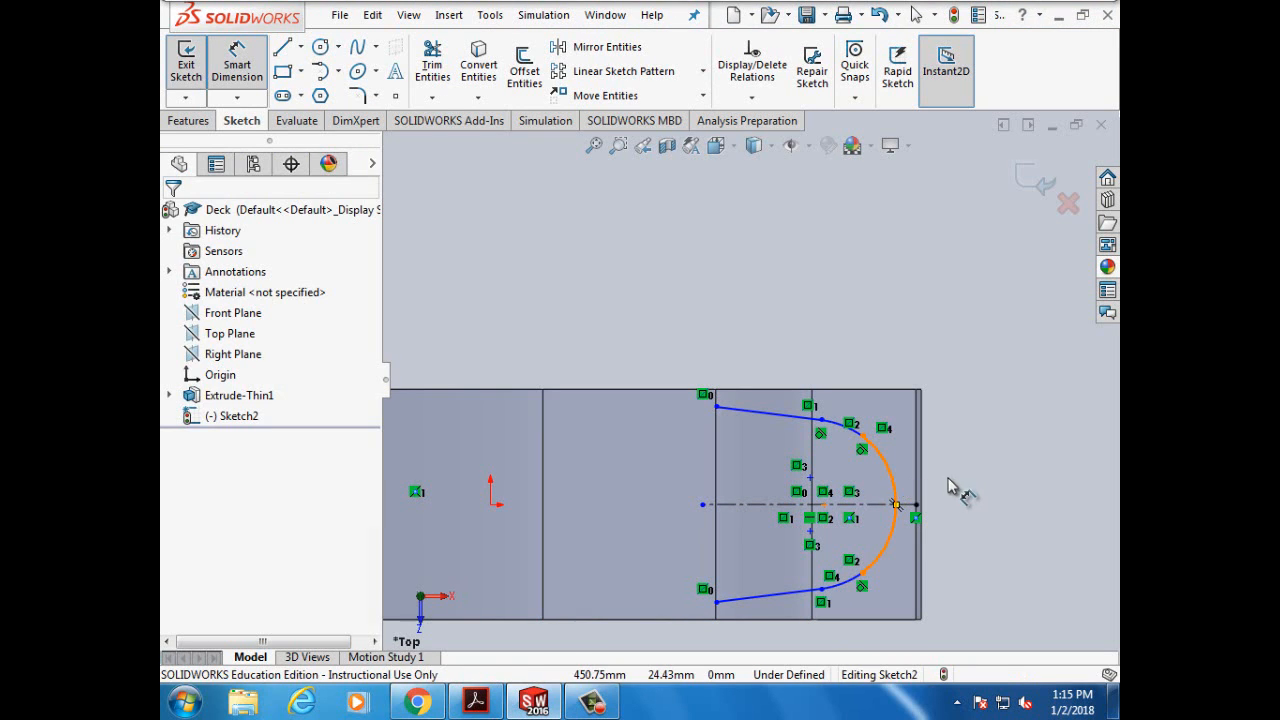
pyautogui.click(986, 472)
pyautogui.write('120mm')
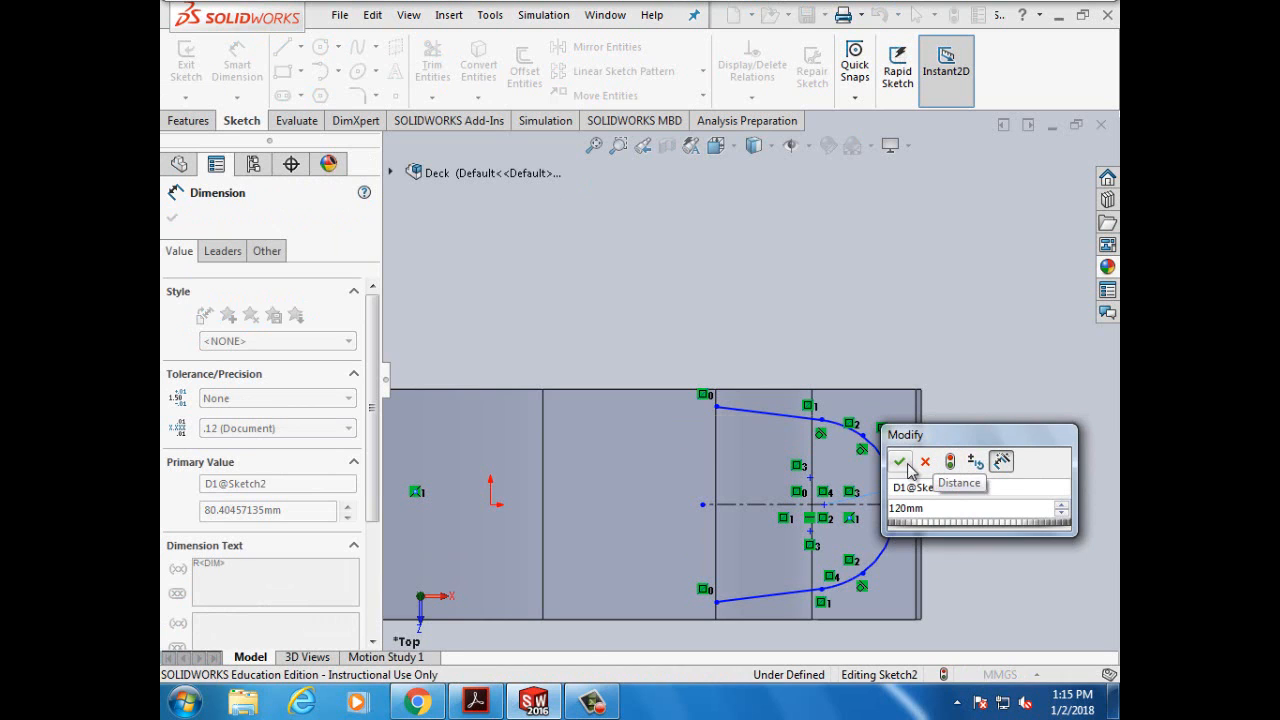
pyautogui.click(925, 461)
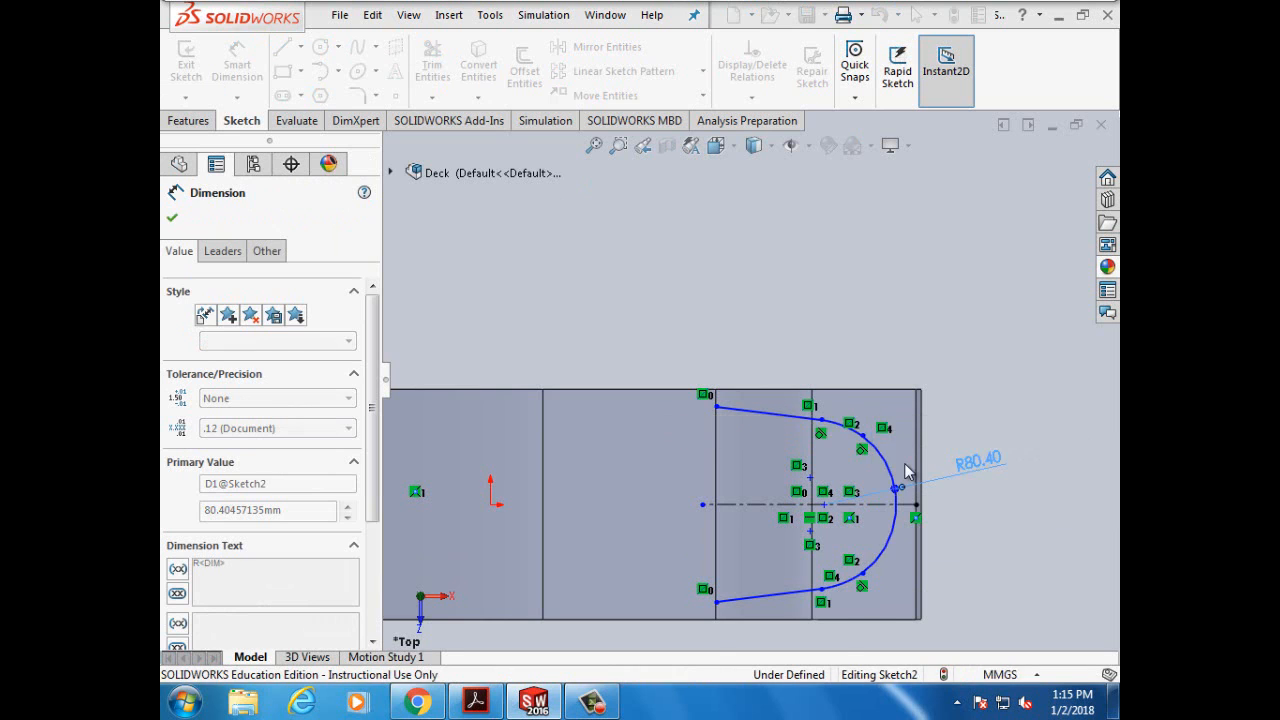
# Step: Dimension the upper corner arc between the sloping line and the end arc with a 65 mm radius
pyautogui.click(872, 412)
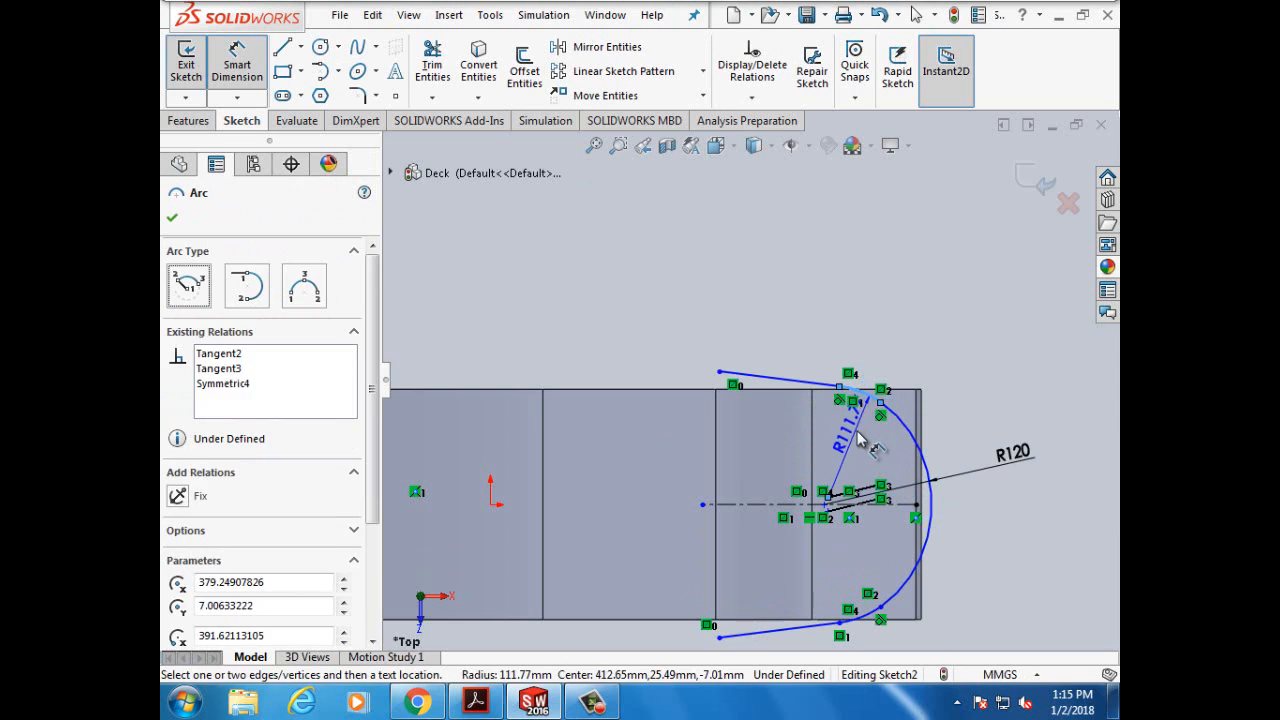
pyautogui.click(865, 443)
pyautogui.write('65')
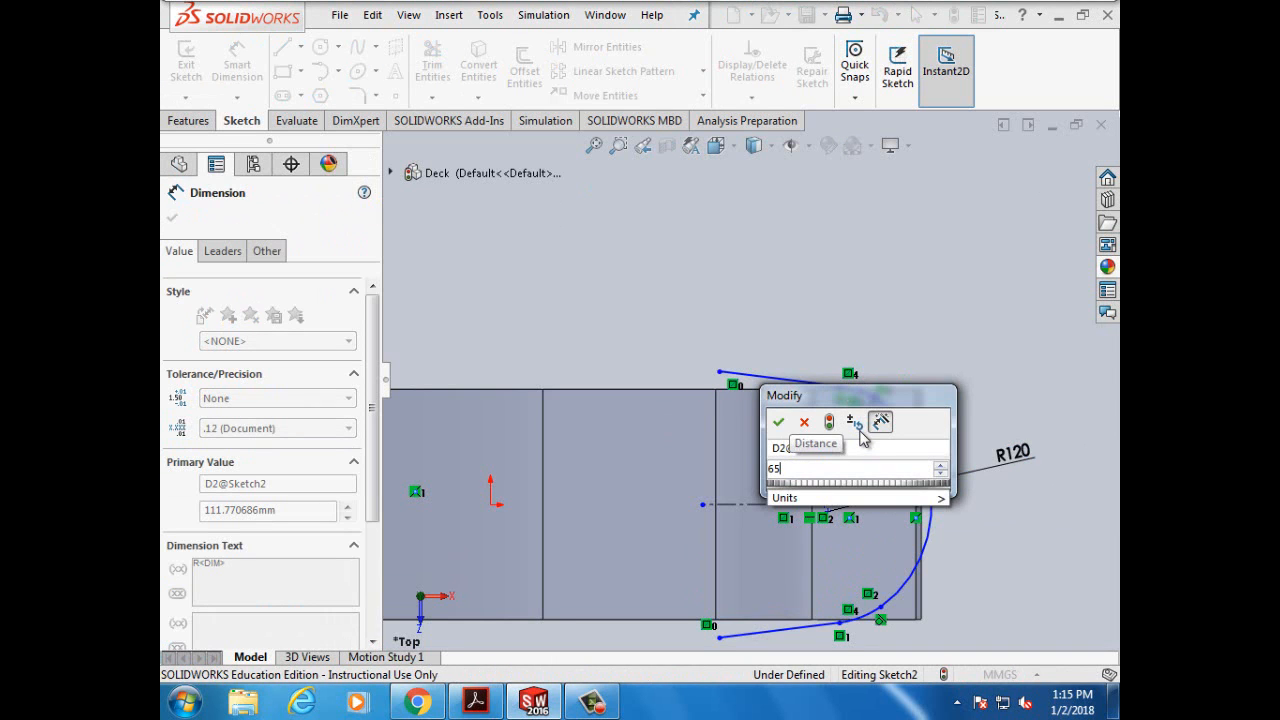
pyautogui.write('mm')
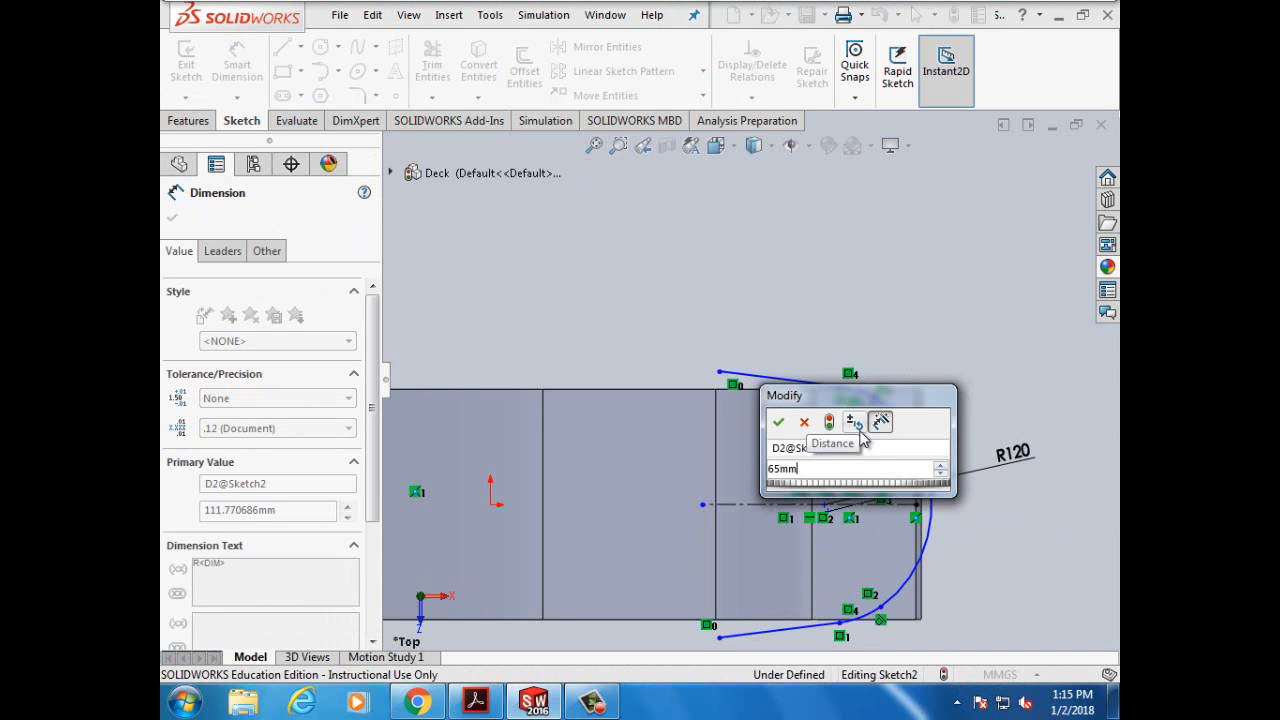
pyautogui.click(778, 422)
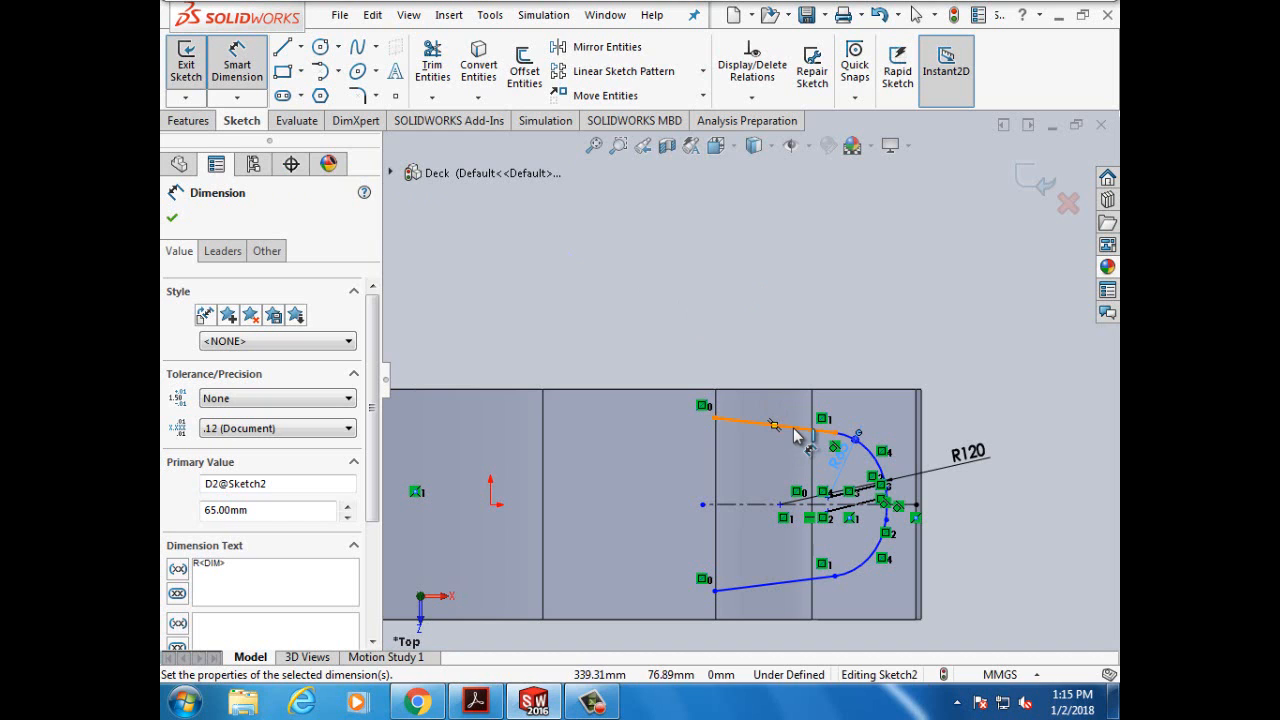
pyautogui.click(172, 219)
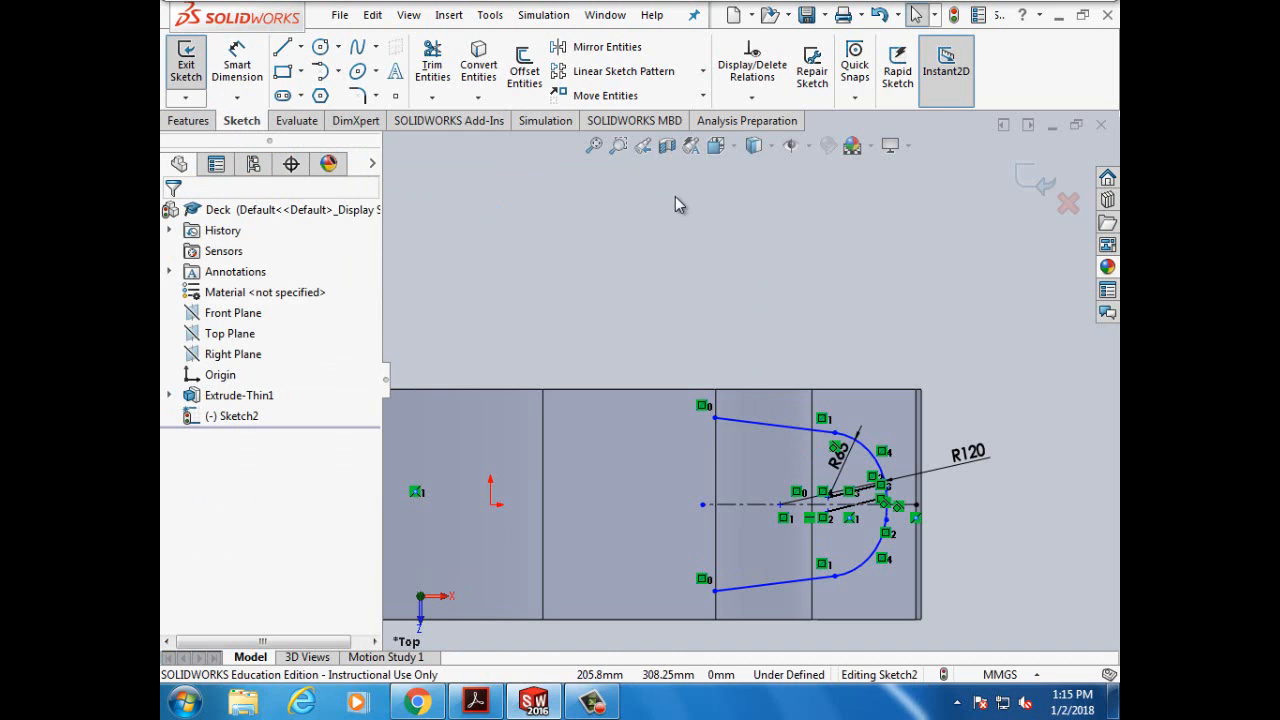
# Step: Add a Coincident relation between the upper sloping line's inner endpoint and the deck's vertex directly above it
pyautogui.click(752, 97)
pyautogui.click(775, 143)
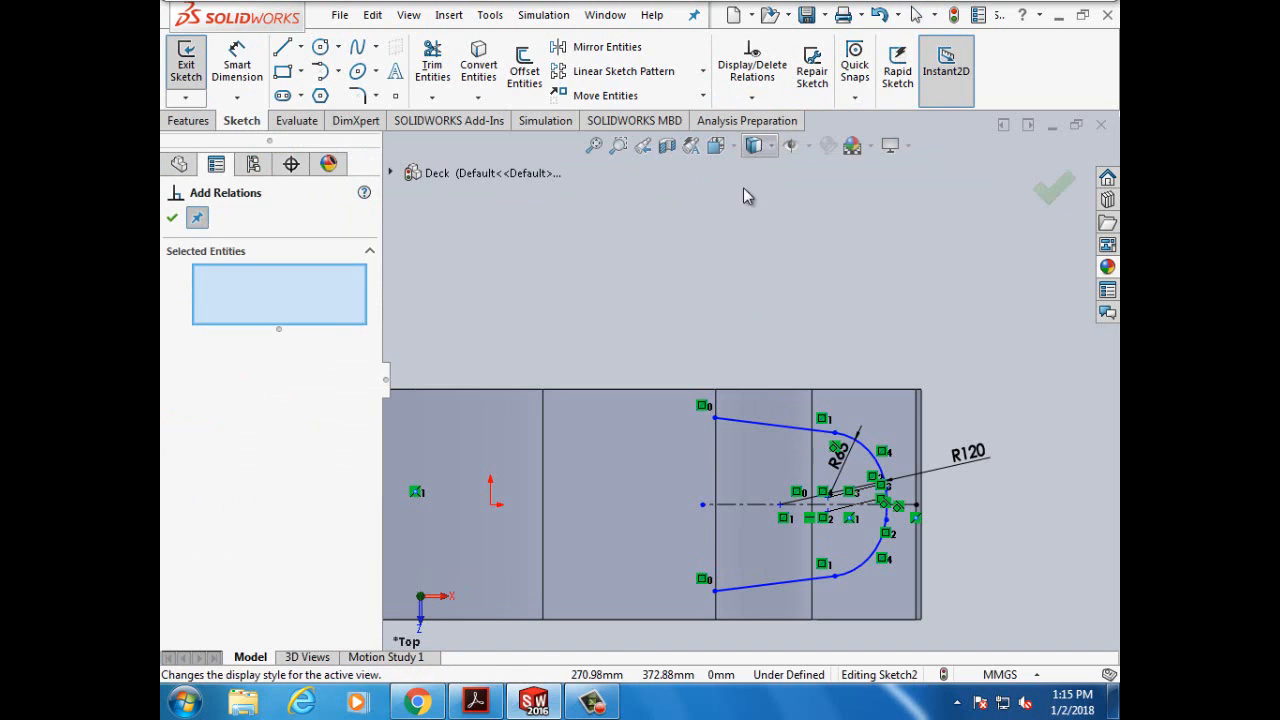
pyautogui.click(715, 419)
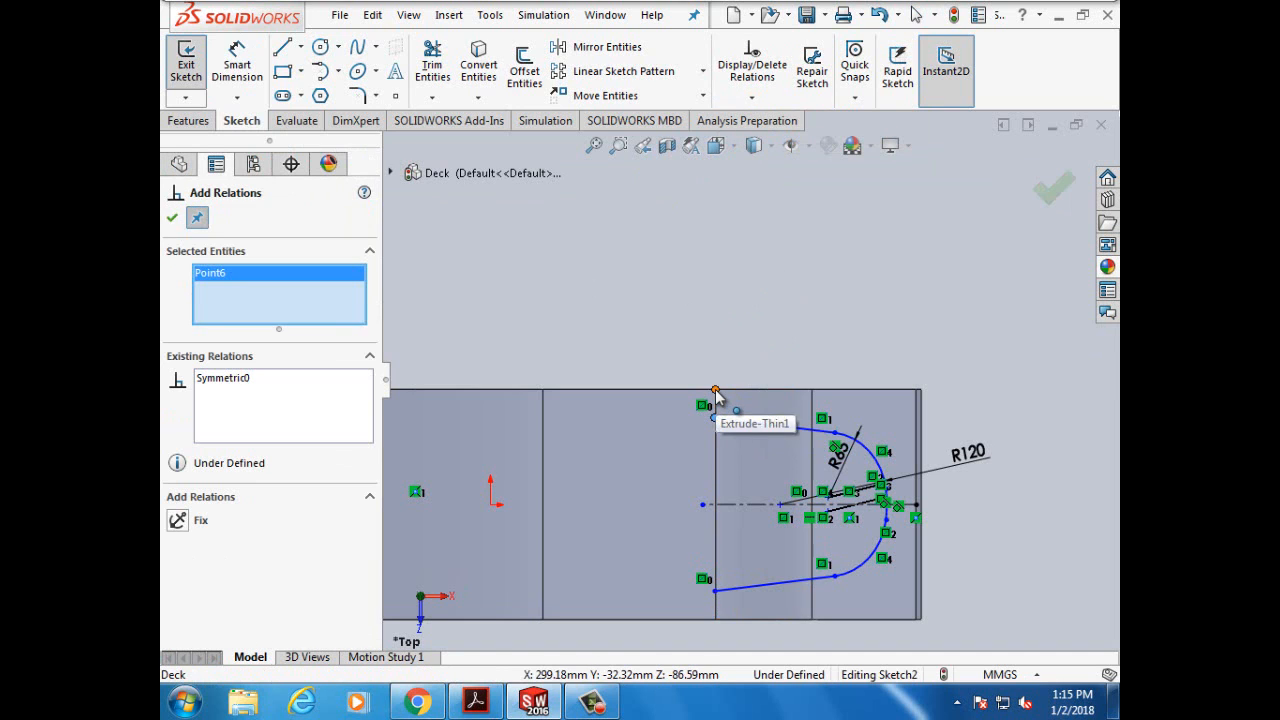
pyautogui.click(715, 391)
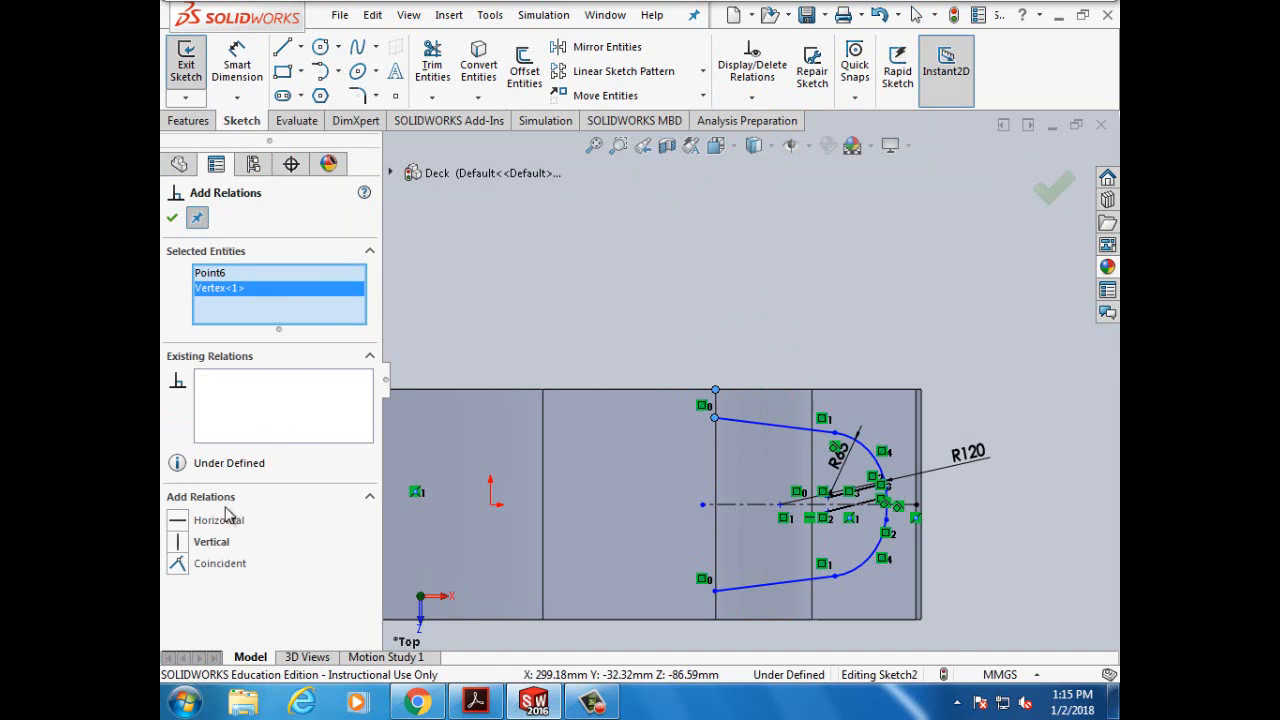
pyautogui.click(178, 563)
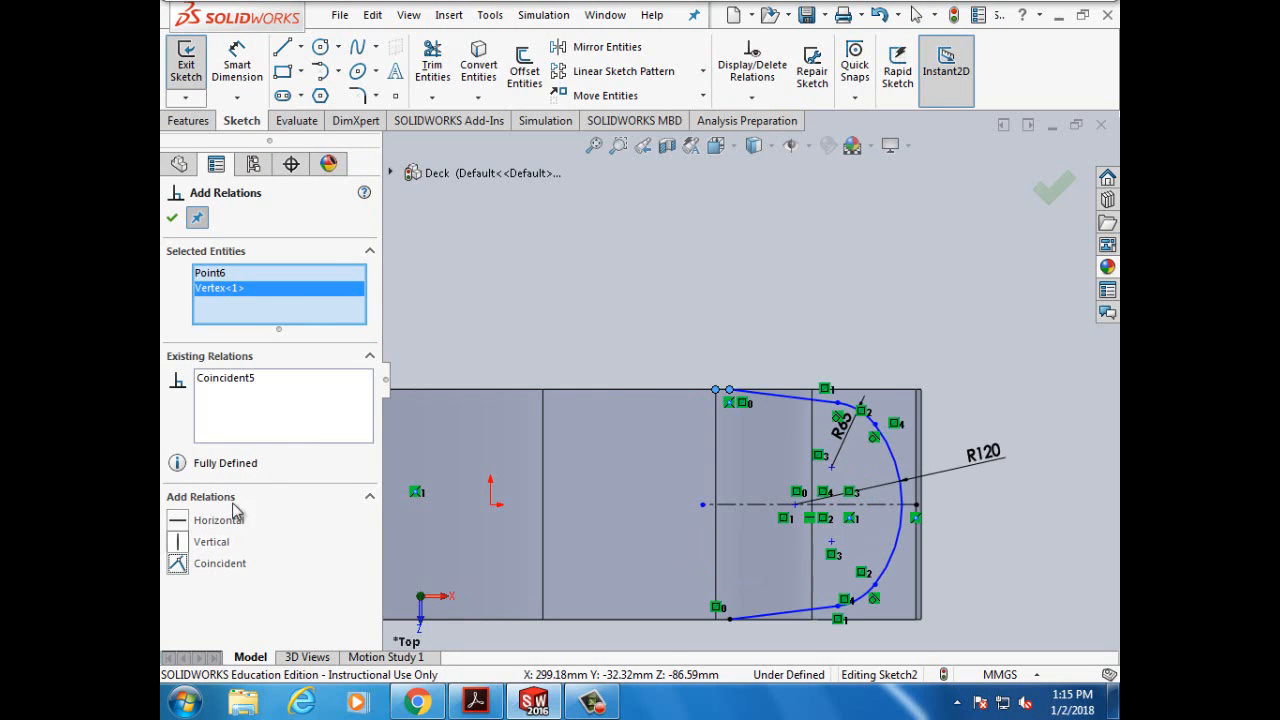
pyautogui.click(172, 217)
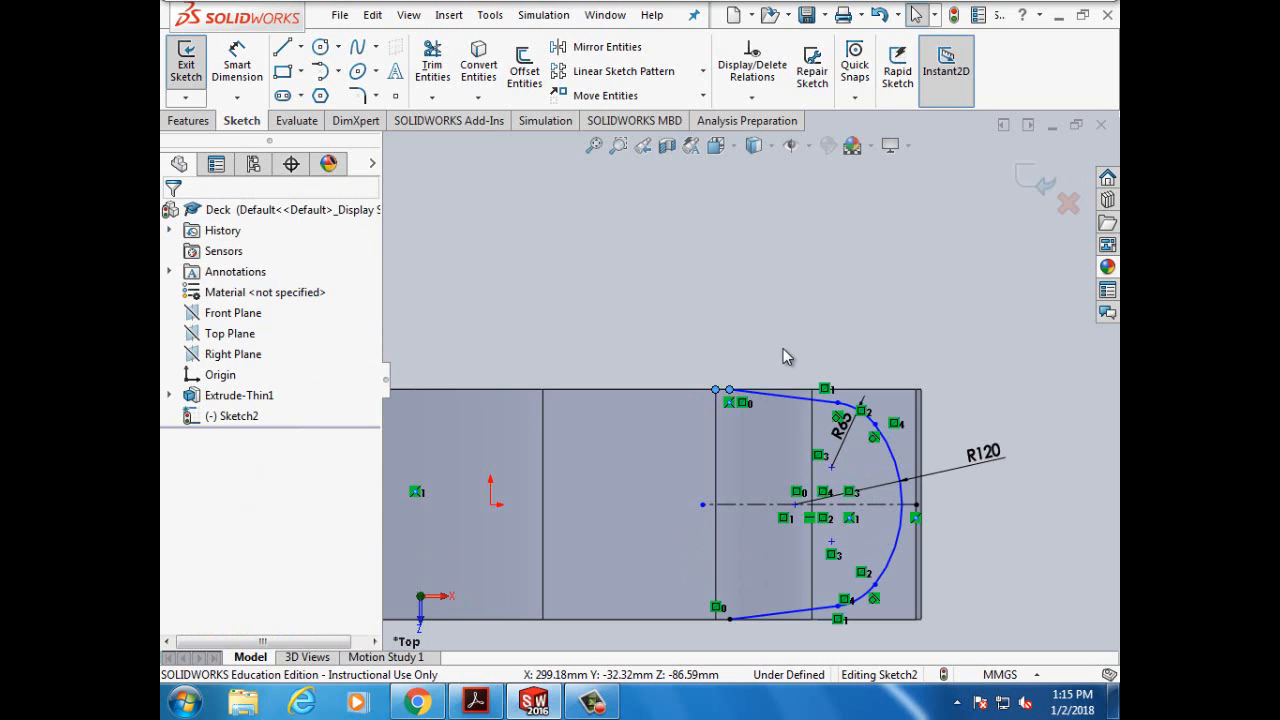
pyautogui.click(237, 62)
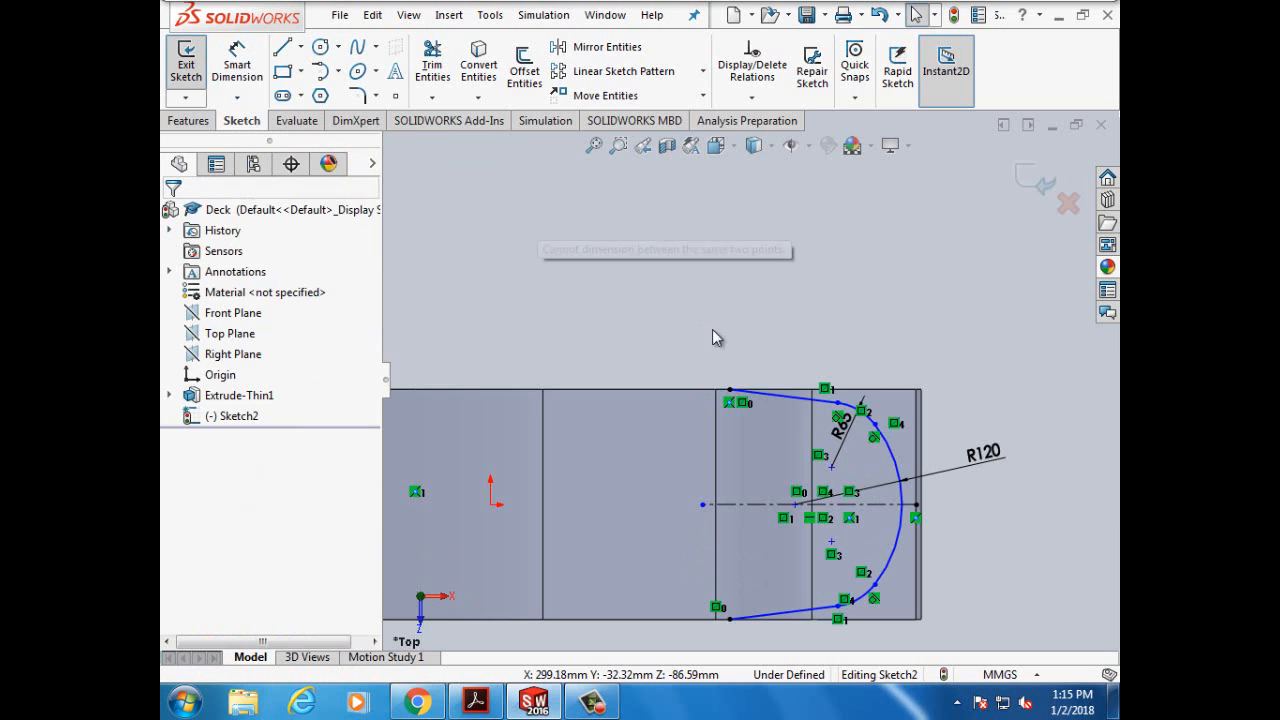
pyautogui.click(800, 398)
pyautogui.press('Escape')
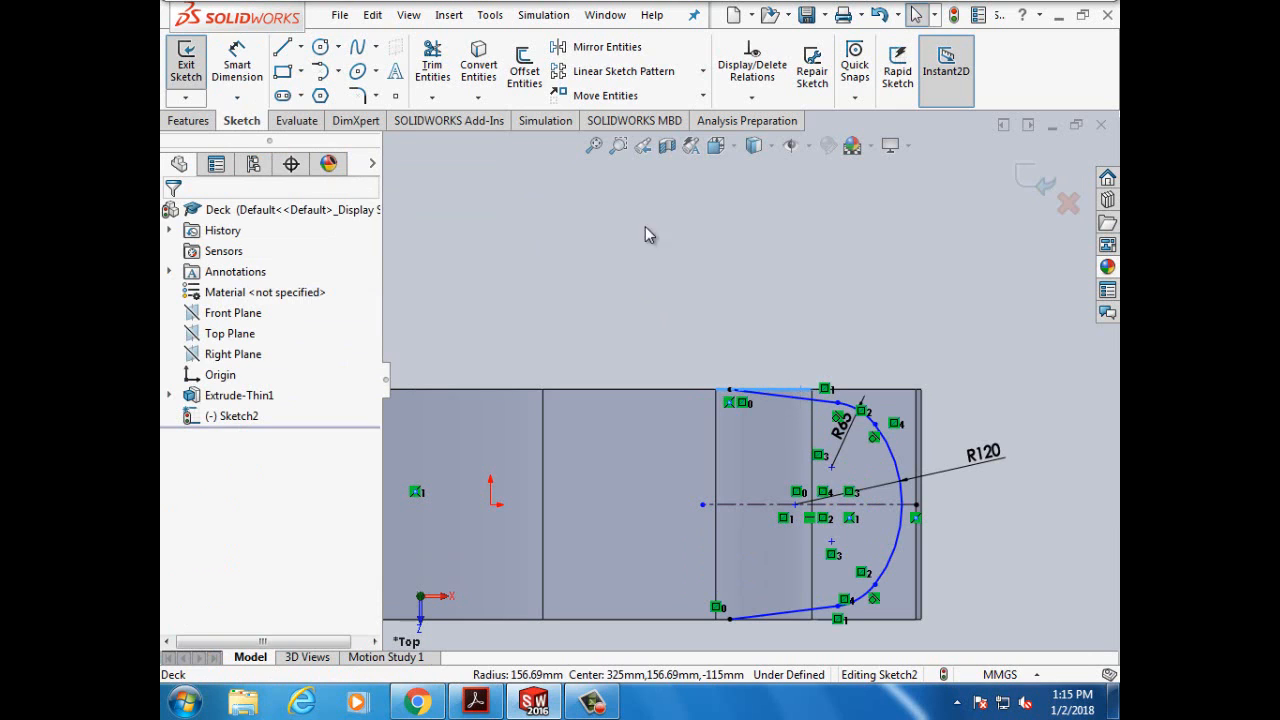
# Step: Dimension the angle between the upper sloping line and the deck's upper edge as 9 degrees
pyautogui.click(253, 75)
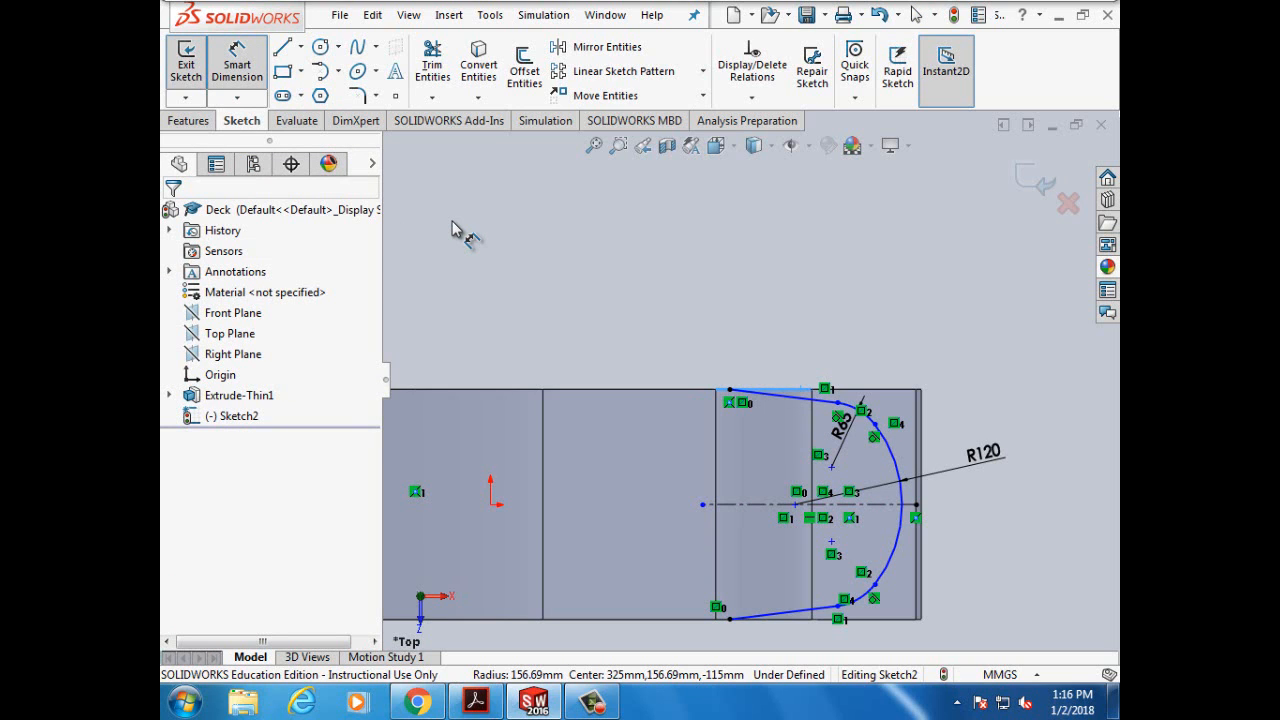
pyautogui.click(806, 407)
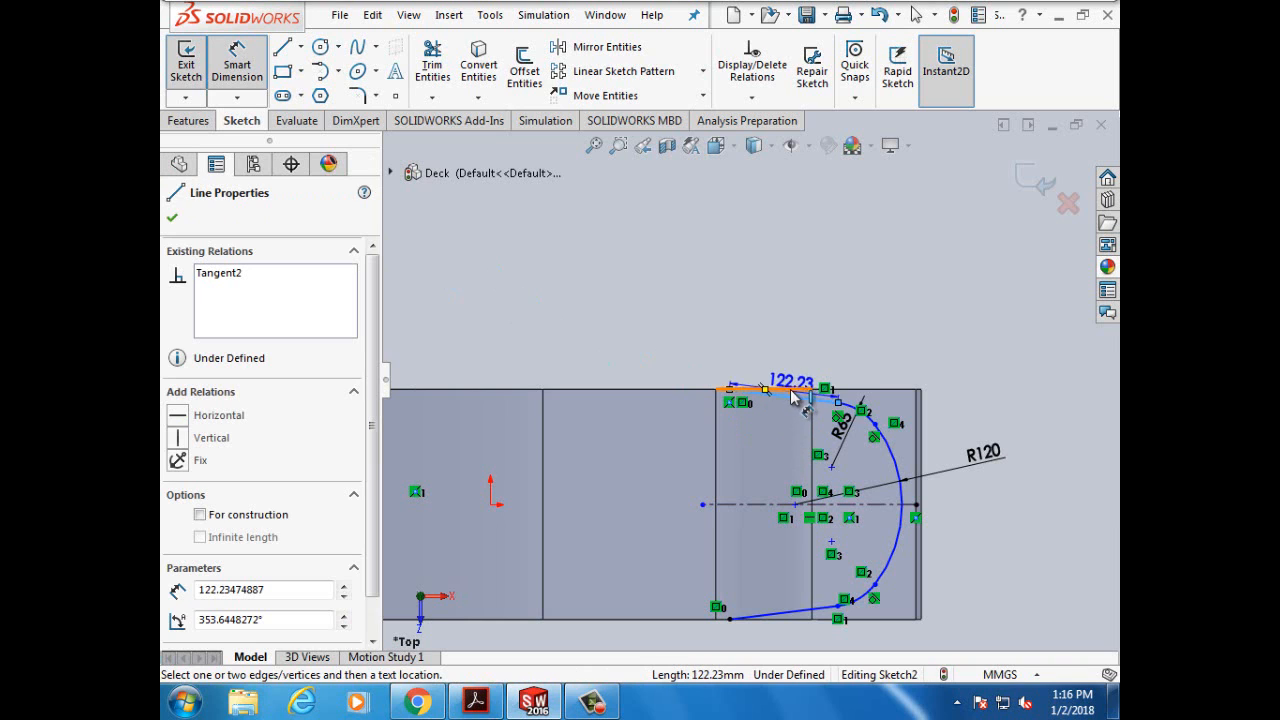
pyautogui.click(798, 396)
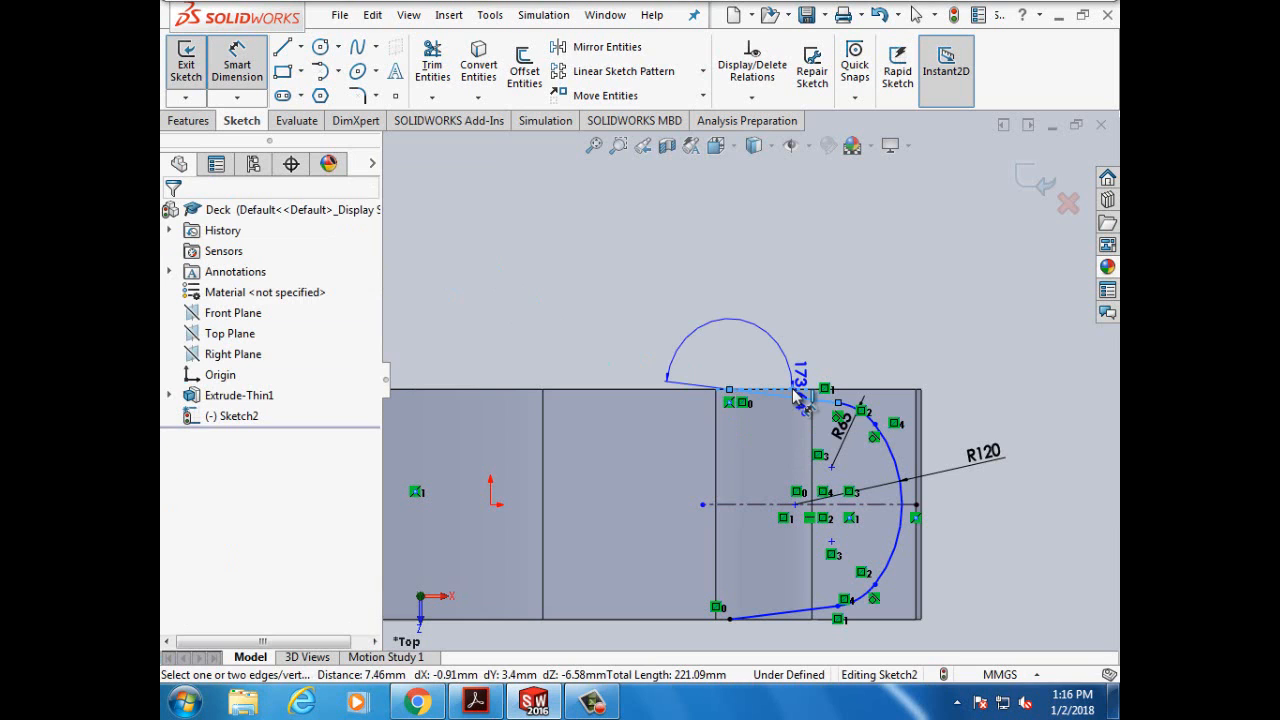
pyautogui.click(855, 398)
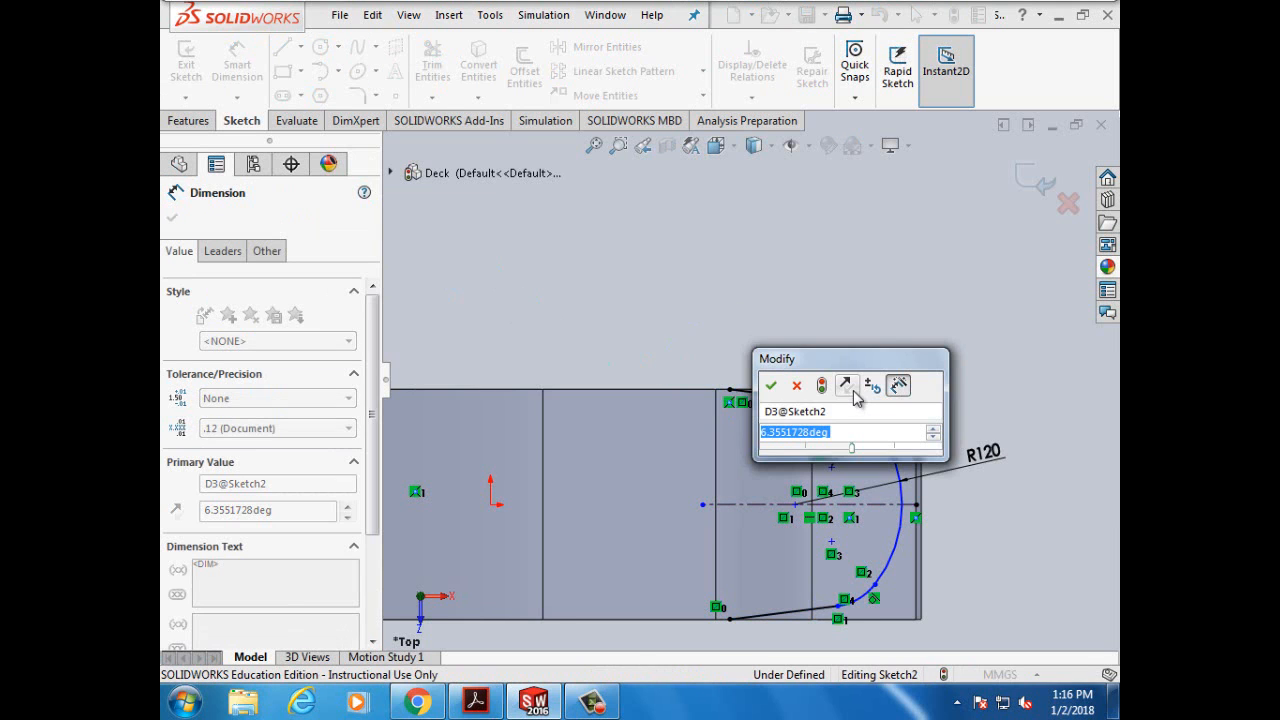
pyautogui.write('9')
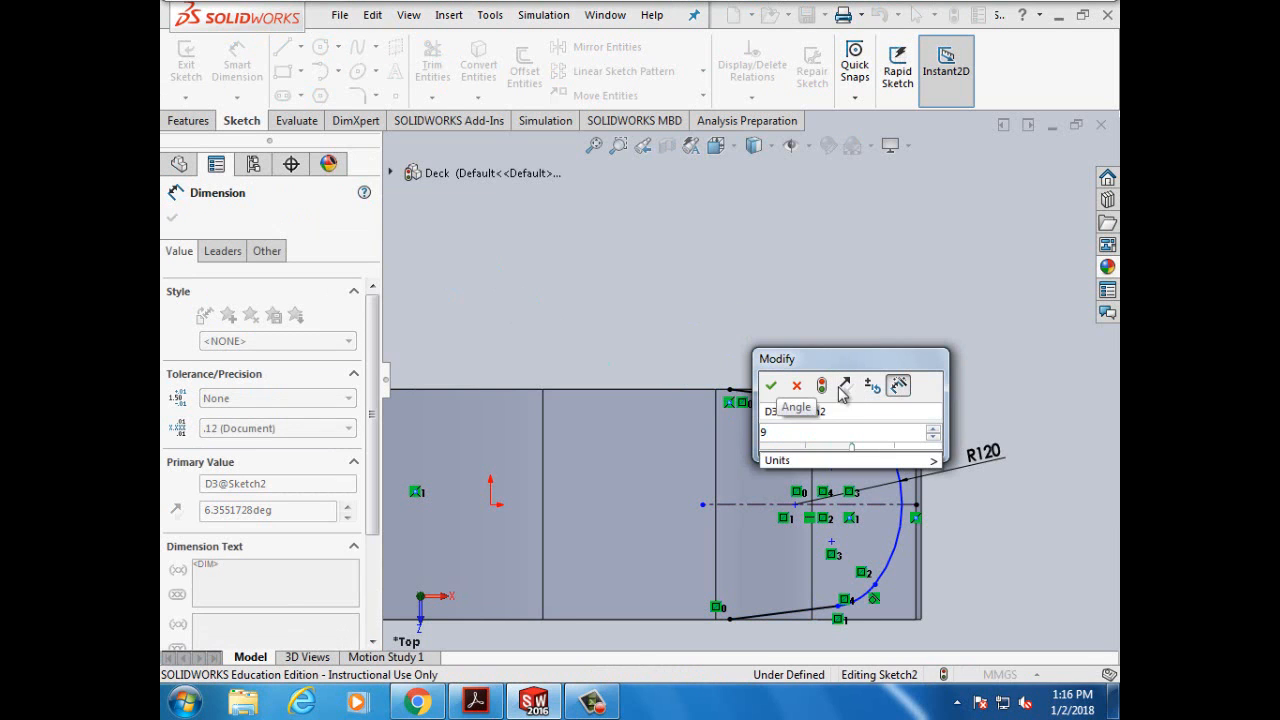
pyautogui.click(771, 386)
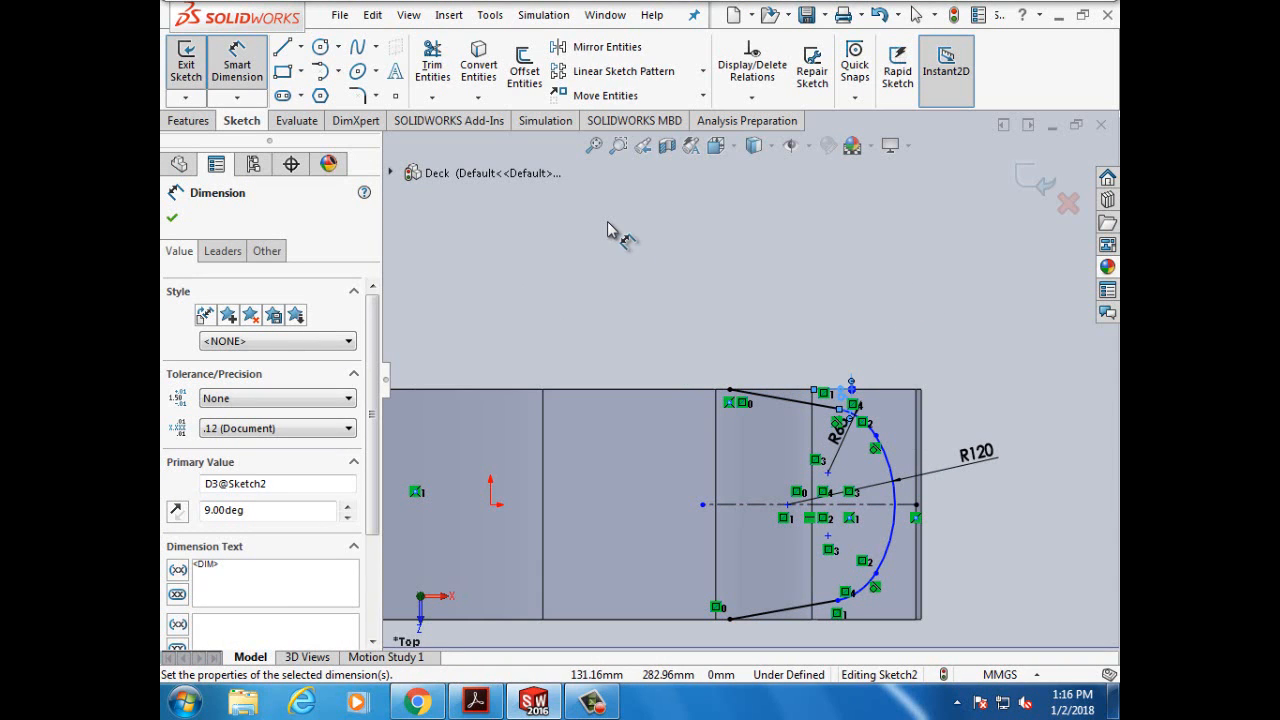
pyautogui.click(520, 262)
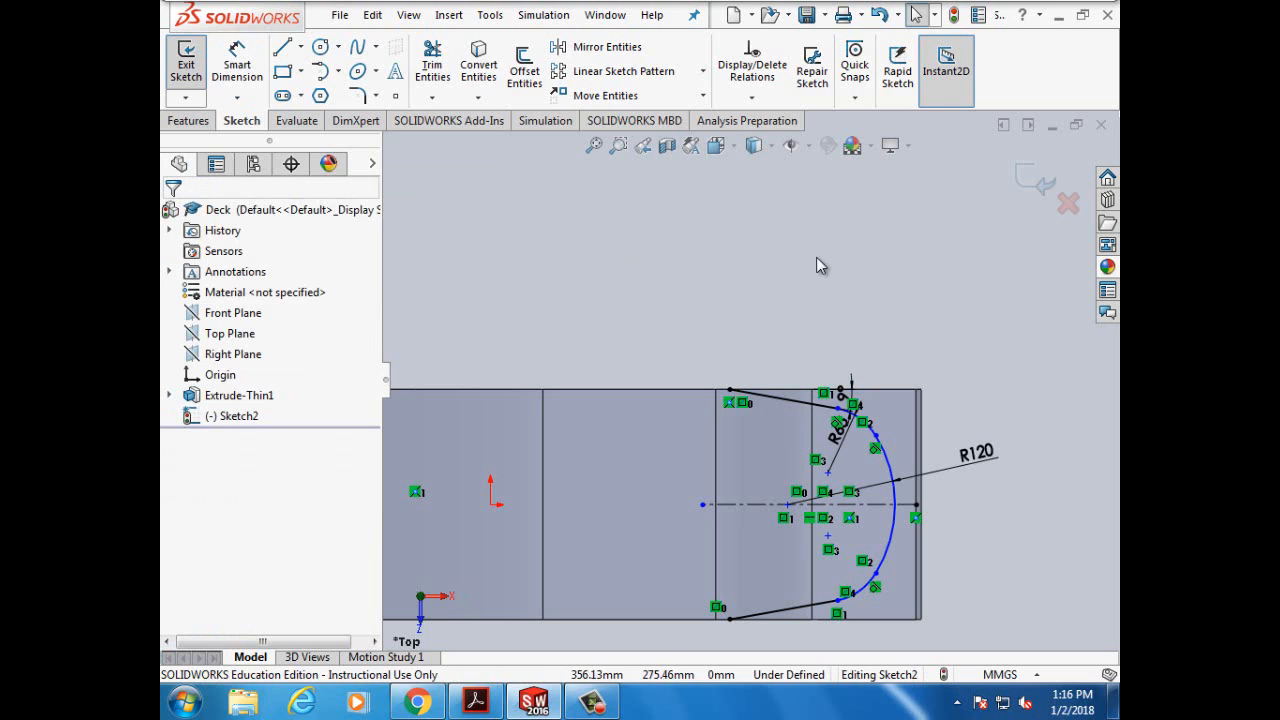
# Step: Add a Tangent relation between the 120 mm end arc and the deck's straight end edge
pyautogui.click(752, 97)
pyautogui.click(760, 145)
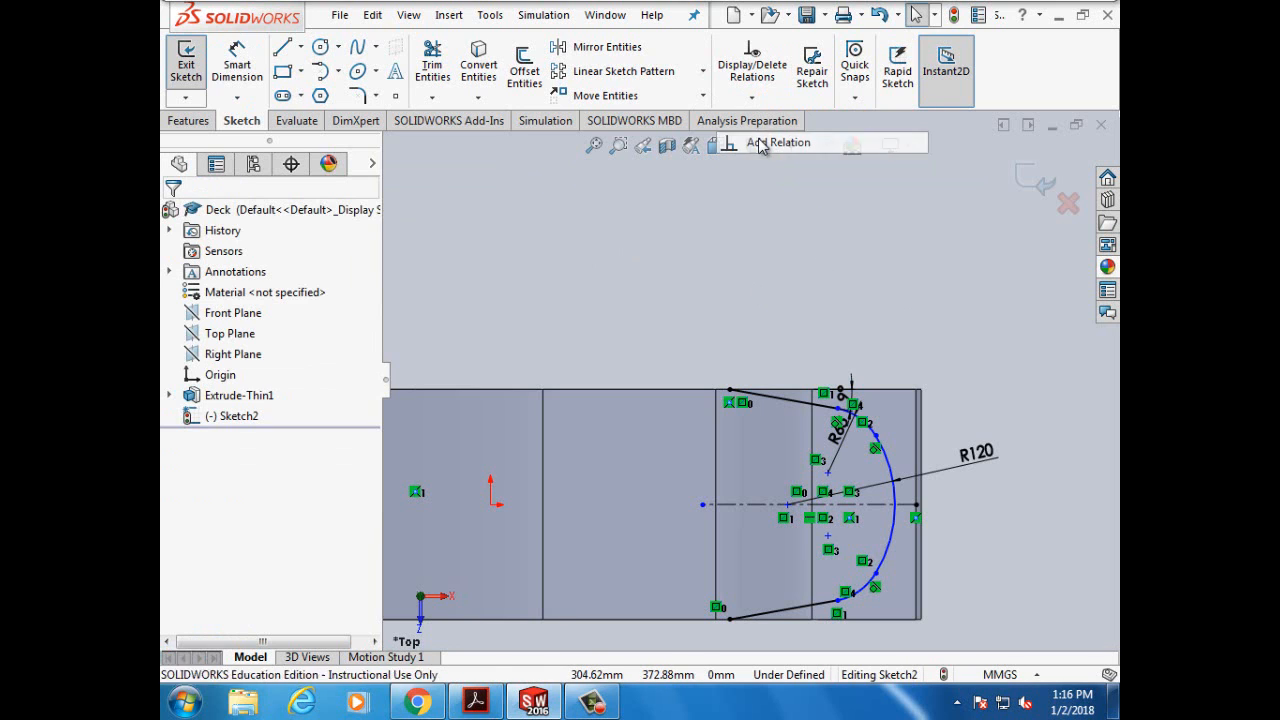
pyautogui.click(895, 522)
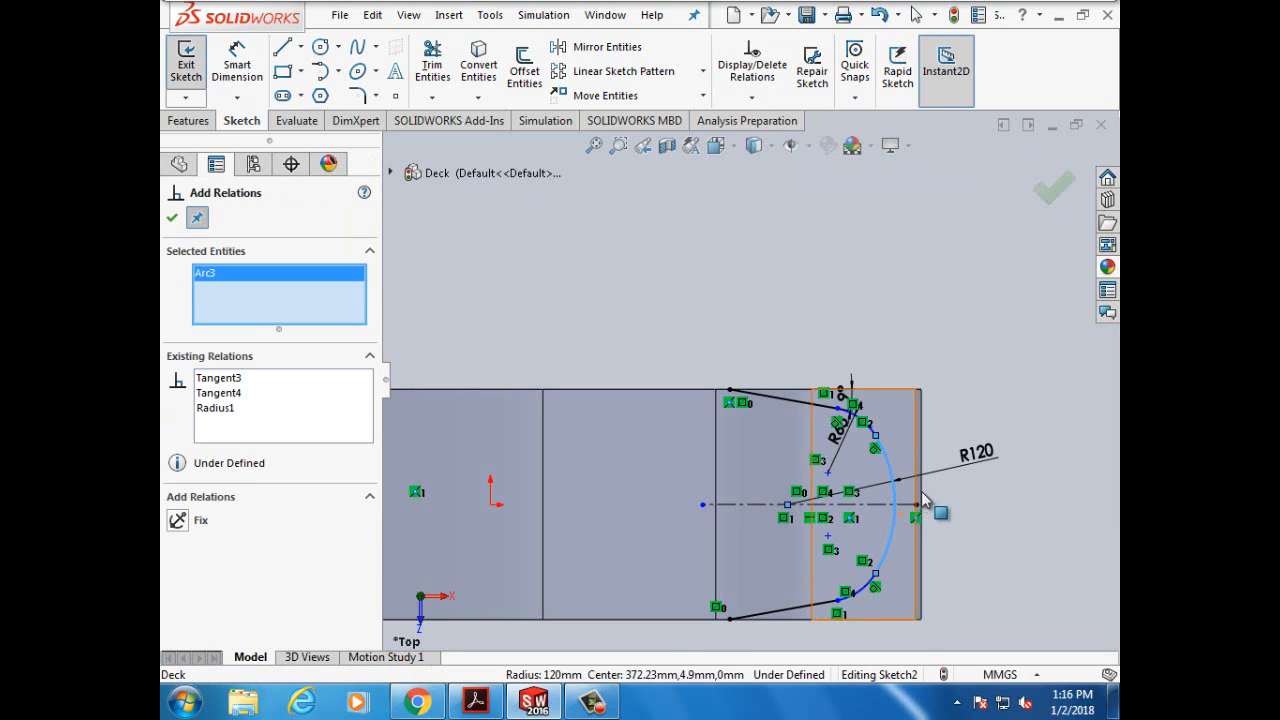
pyautogui.click(917, 476)
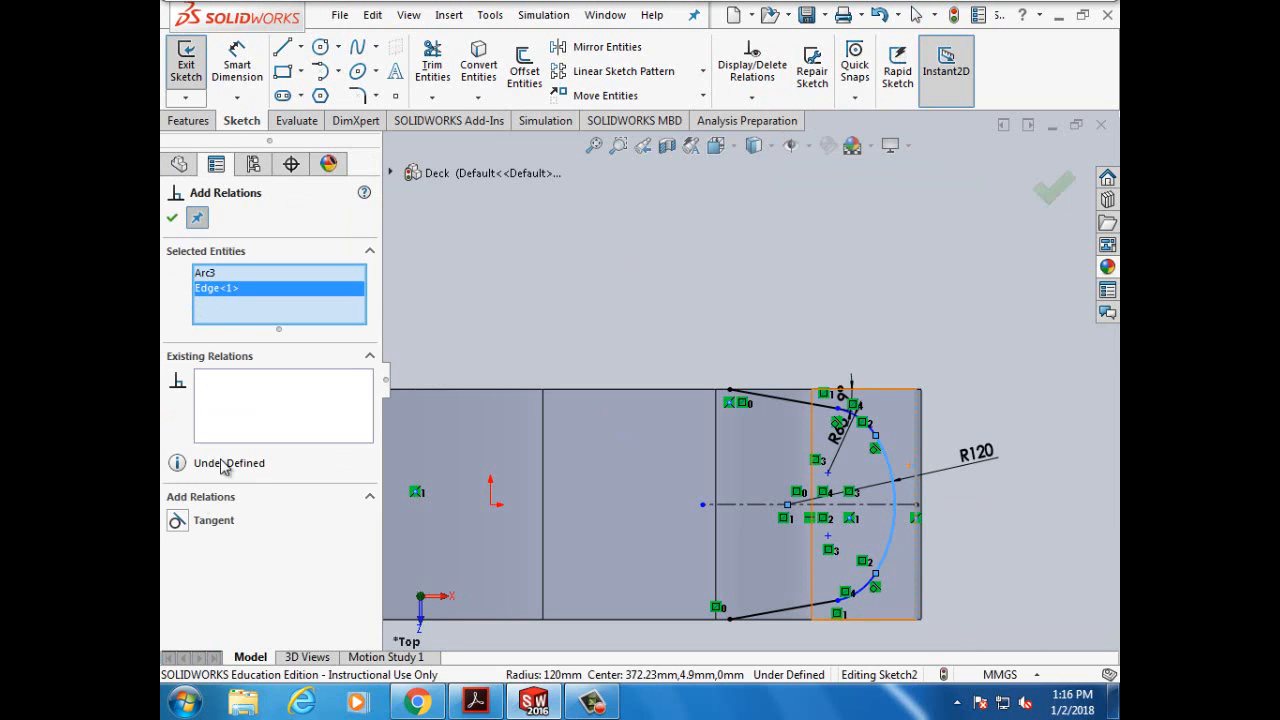
pyautogui.click(177, 520)
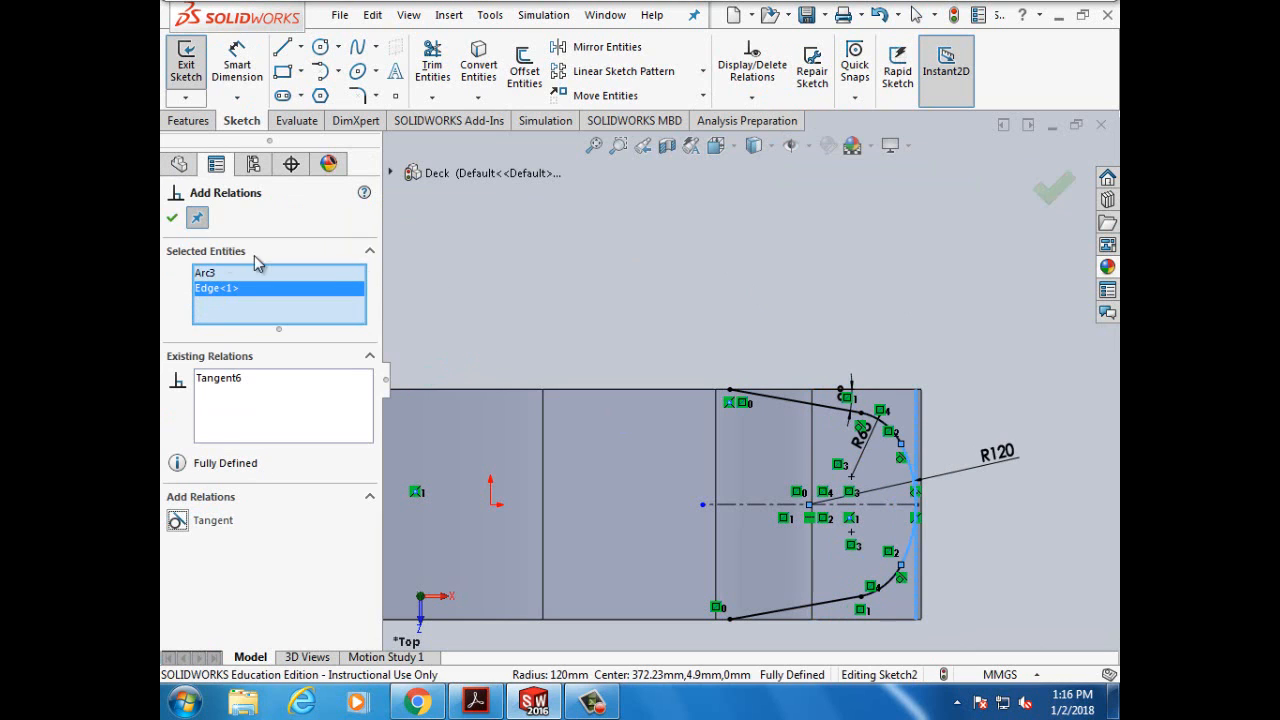
pyautogui.click(172, 217)
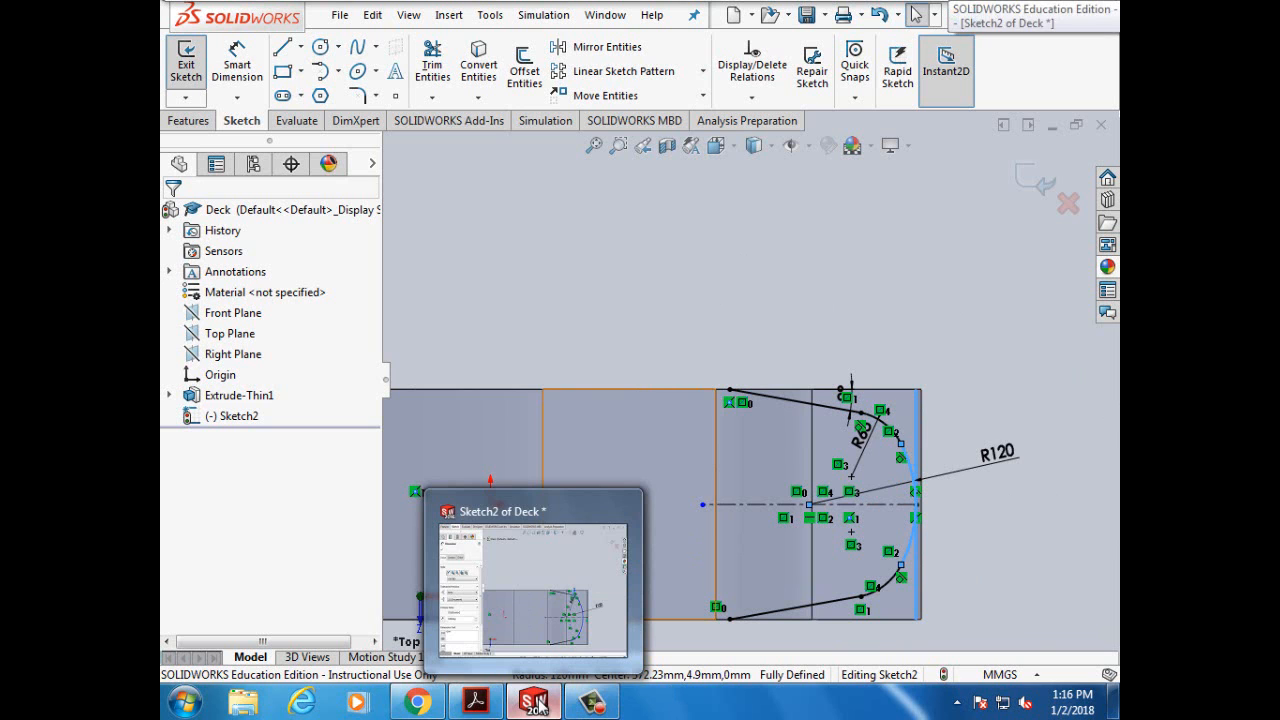
# Step: Read the PDF instructions in Adobe Acrobat for cutting off the deck's end with the open sketch and return to SOLIDWORKS
pyautogui.click(474, 703)
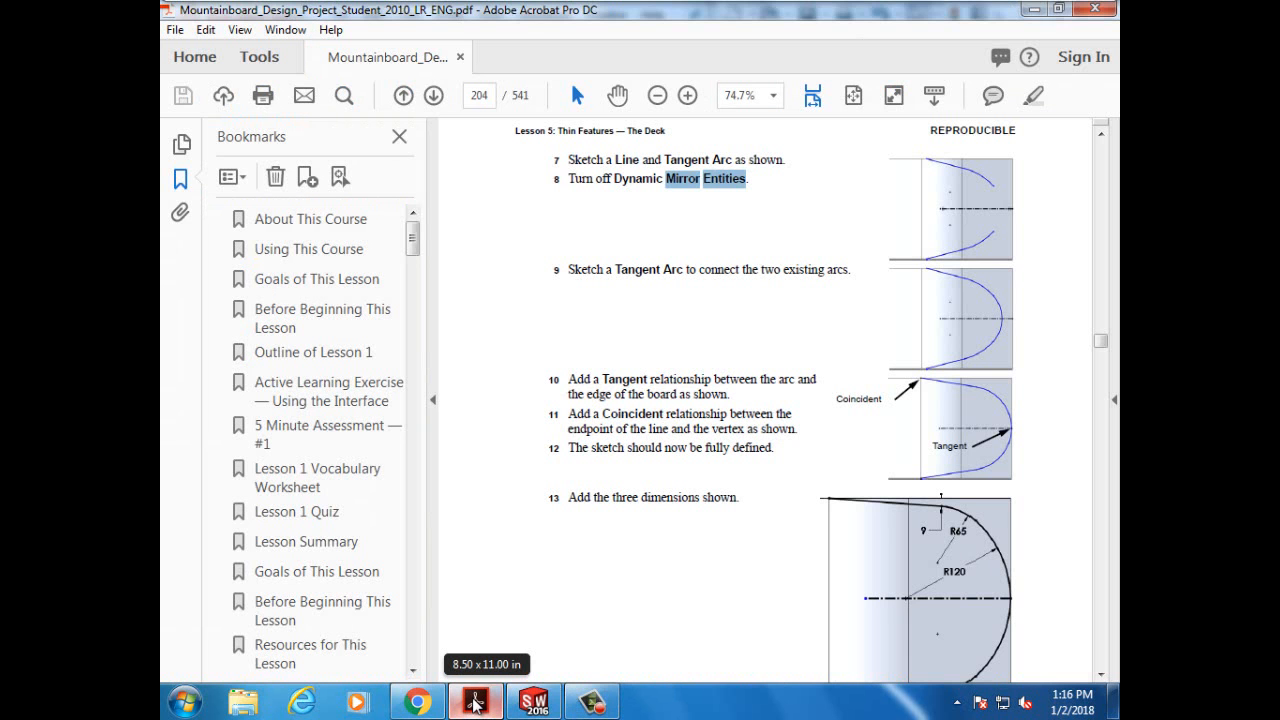
pyautogui.click(1100, 674)
pyautogui.moveTo(1100, 678); pyautogui.dragTo(1100, 678)
pyautogui.click(1100, 677)
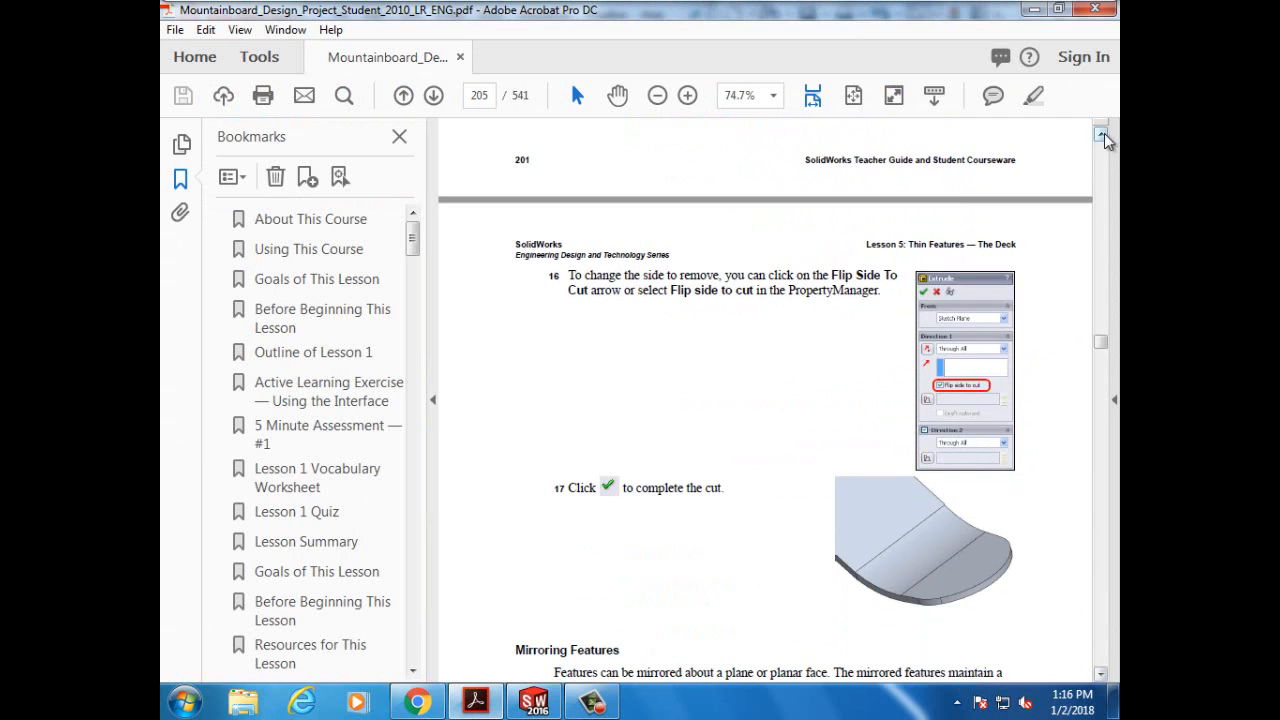
pyautogui.moveTo(1103, 135); pyautogui.dragTo(1103, 135)
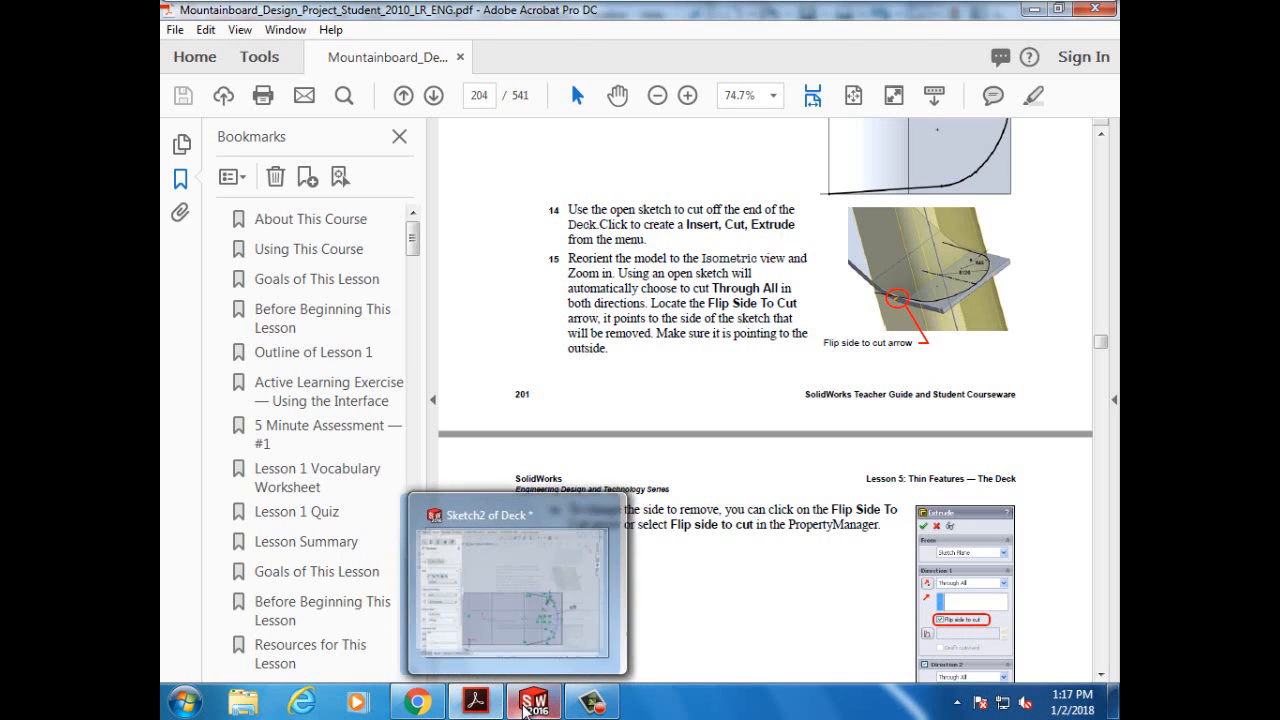
pyautogui.click(534, 702)
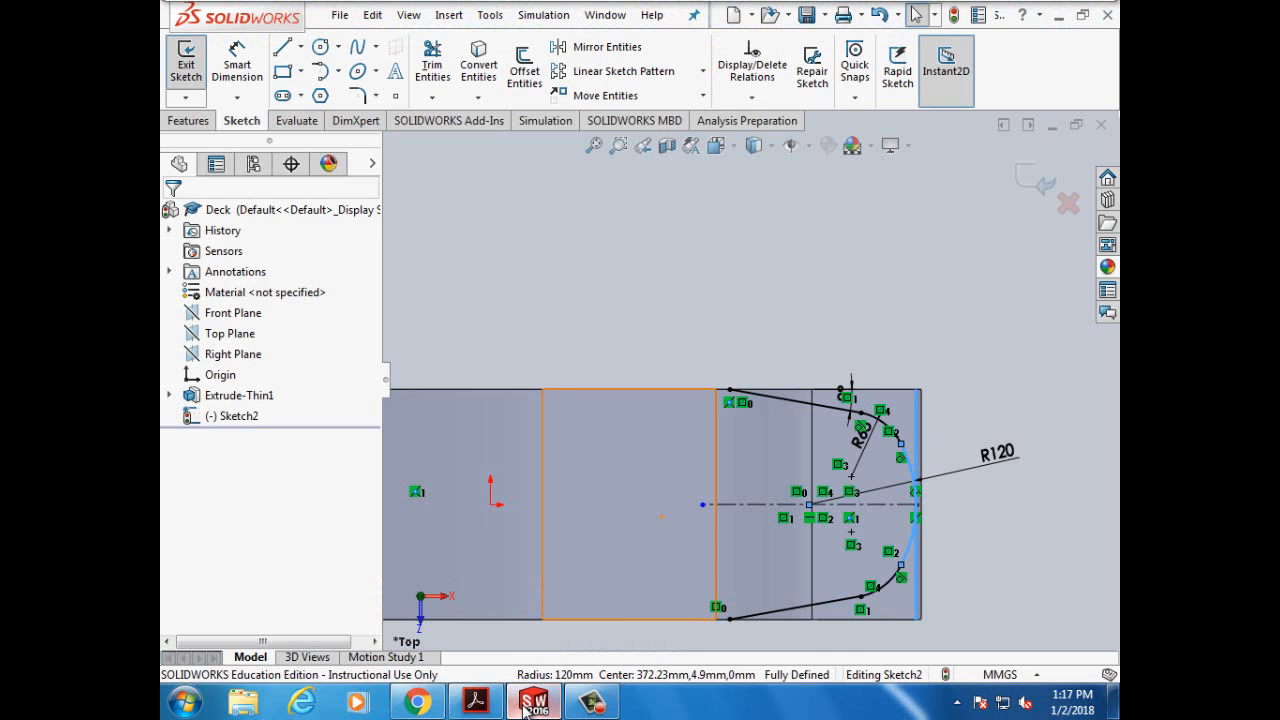
# Step: Set up an Extruded Cut from the rounded-end sketch, Through All in both directions, with the side to cut flipped
pyautogui.click(189, 121)
pyautogui.click(446, 62)
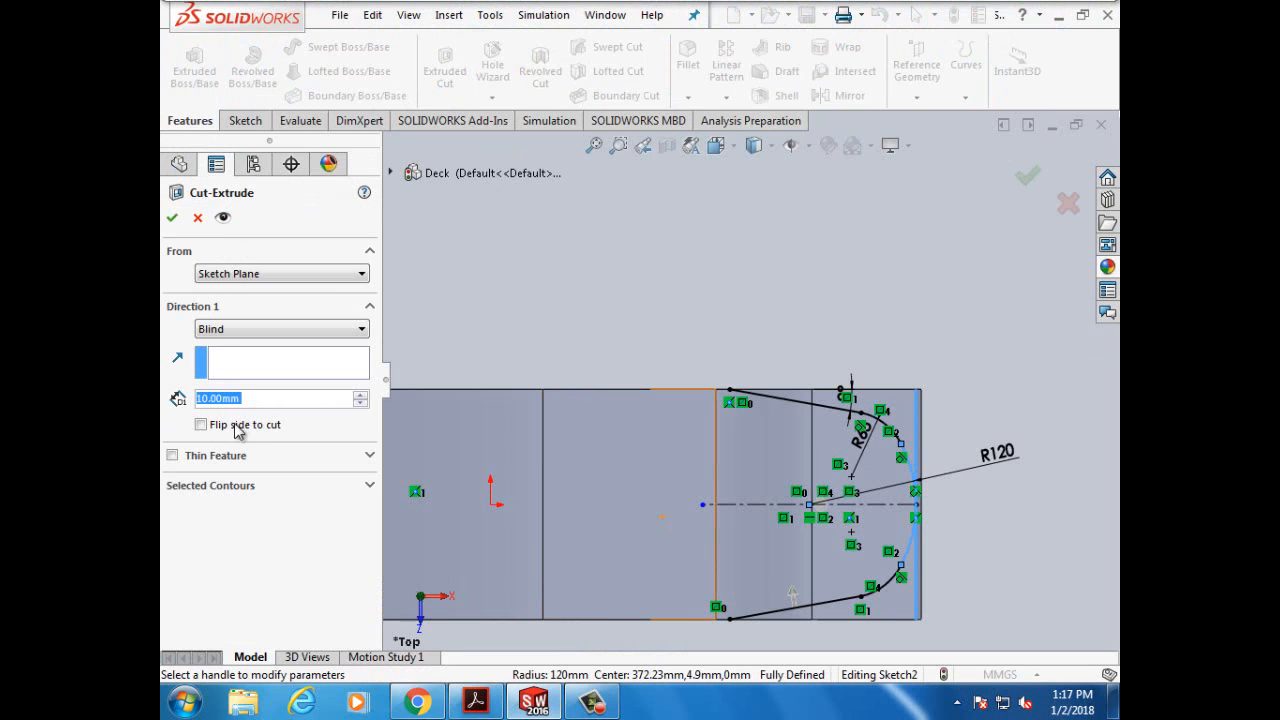
pyautogui.click(361, 329)
pyautogui.click(226, 358)
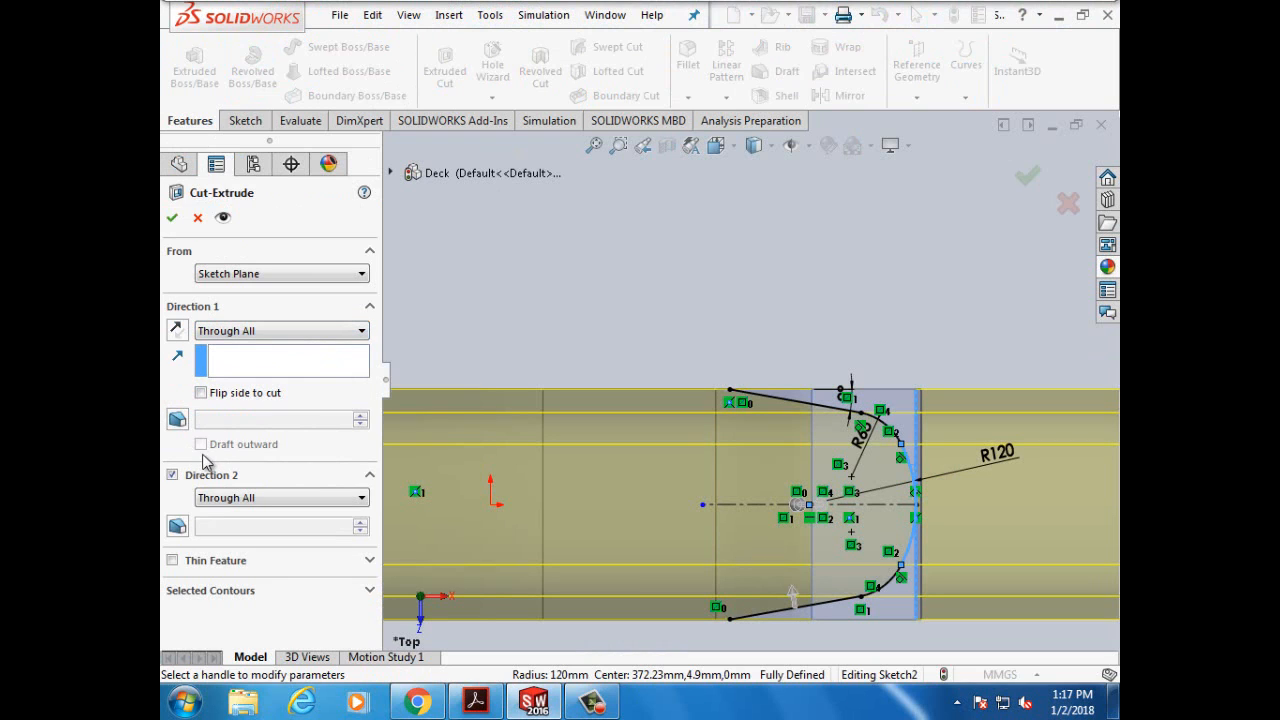
pyautogui.click(201, 393)
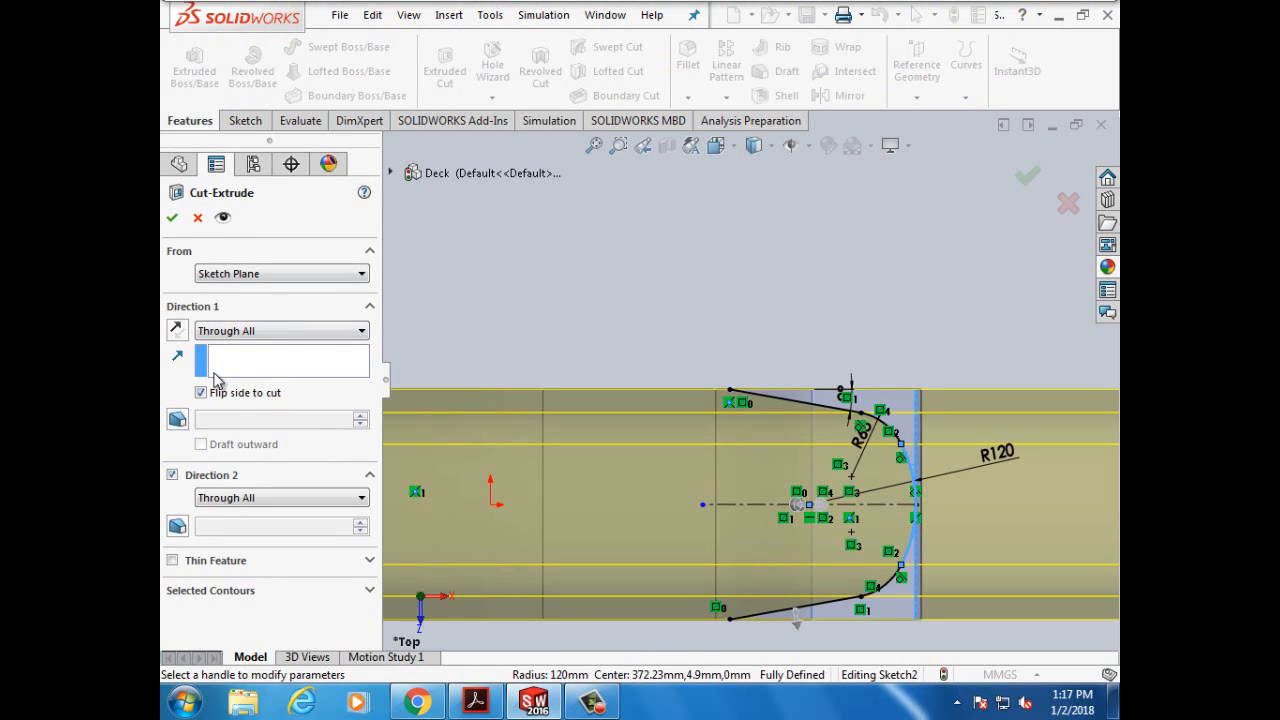
# Step: Cut the deck's end to the rounded profile, Through All in both directions, with the side to cut flipped
pyautogui.click(201, 393)
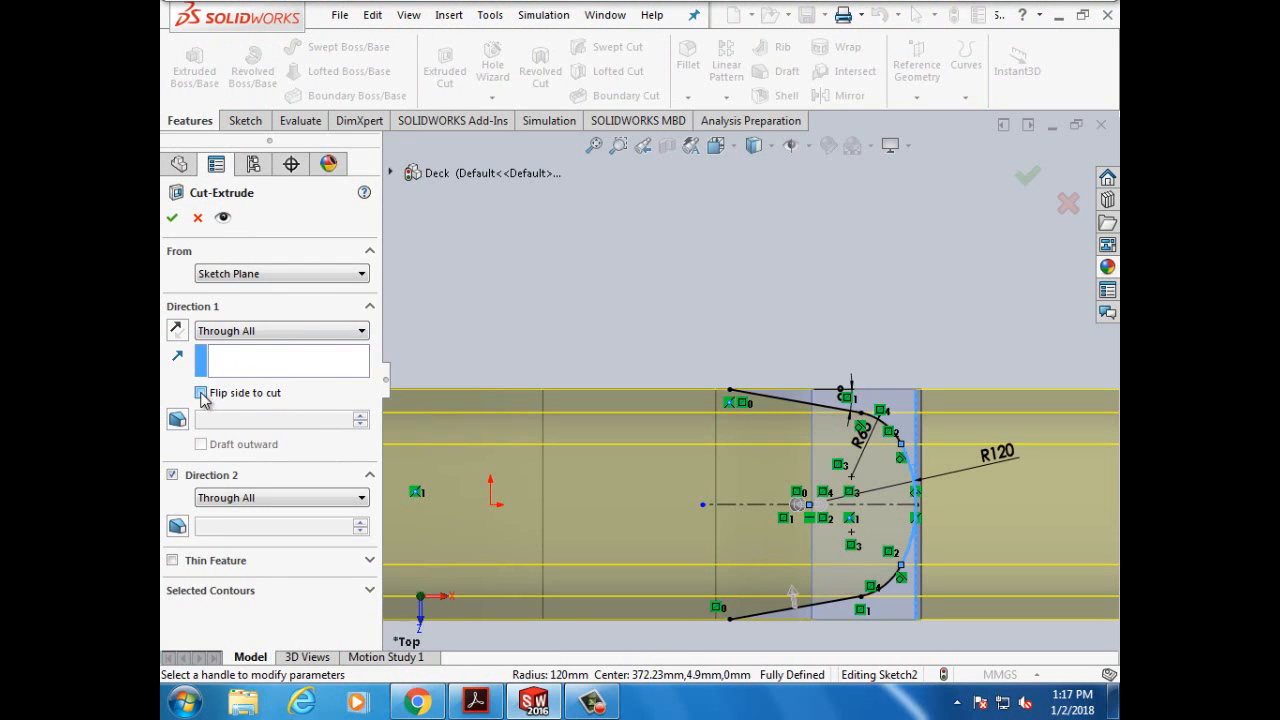
pyautogui.click(201, 393)
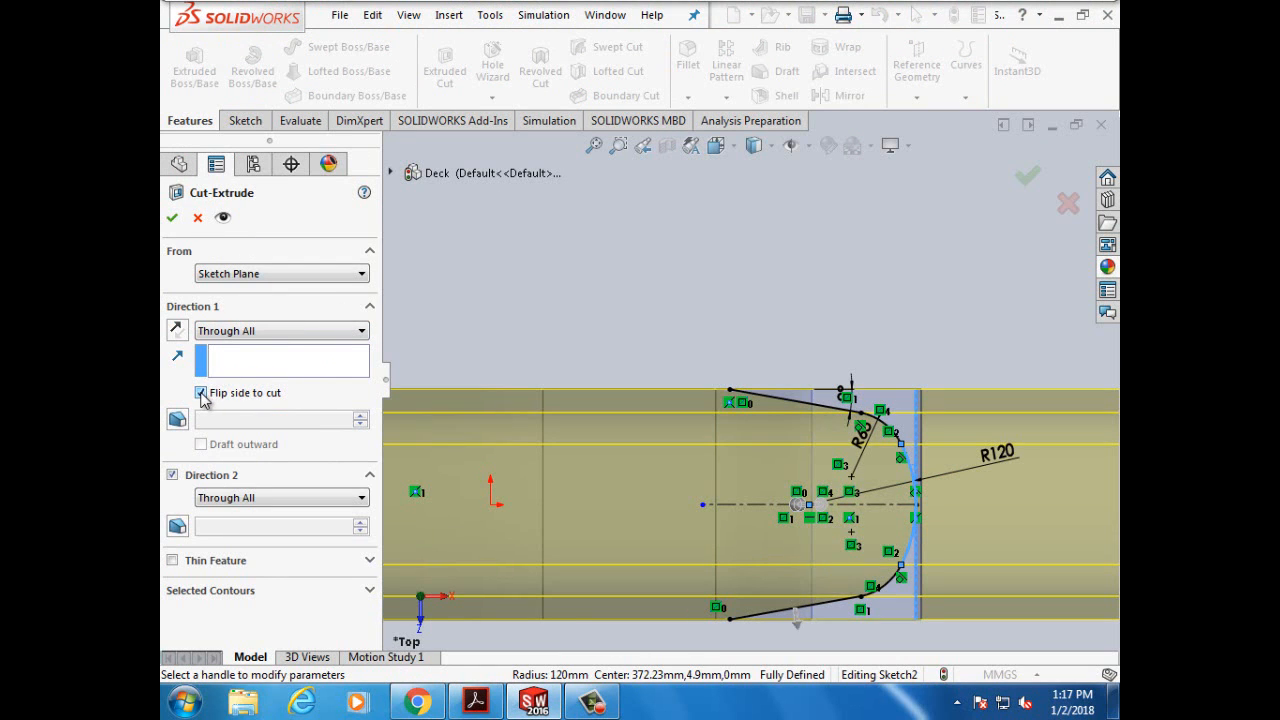
pyautogui.click(172, 218)
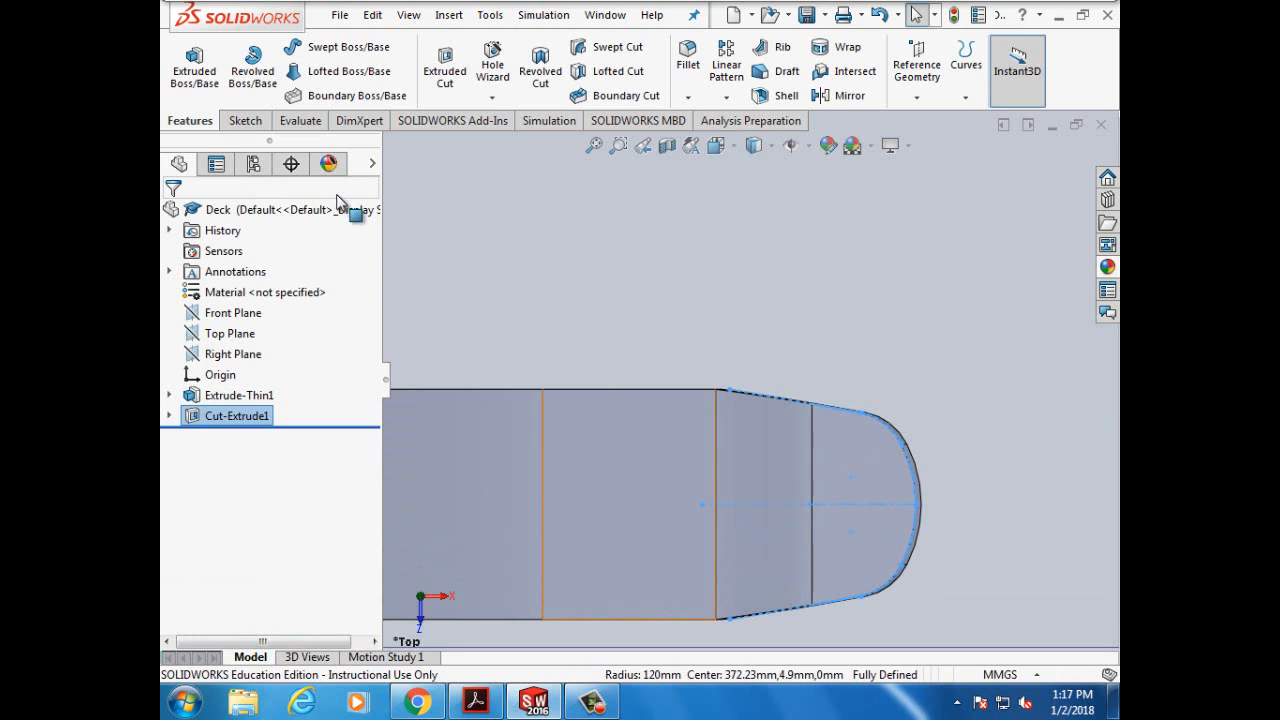
pyautogui.click(610, 706)
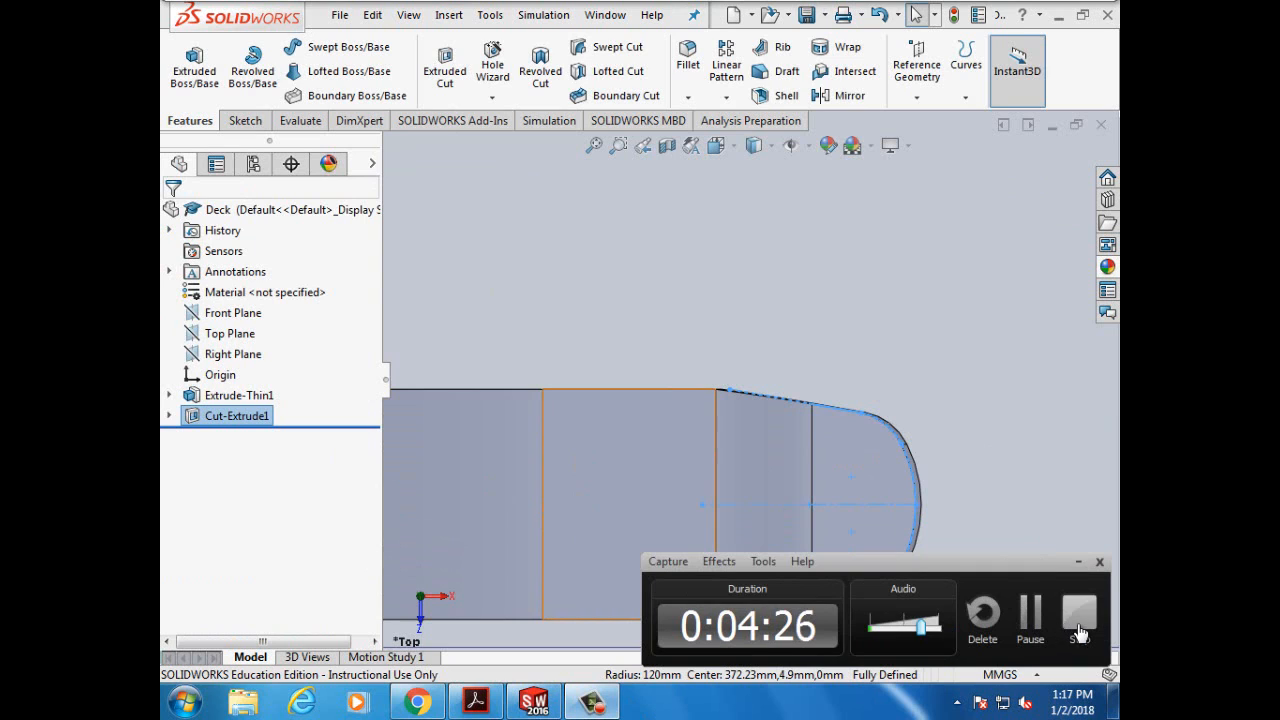
pyautogui.click(1080, 627)
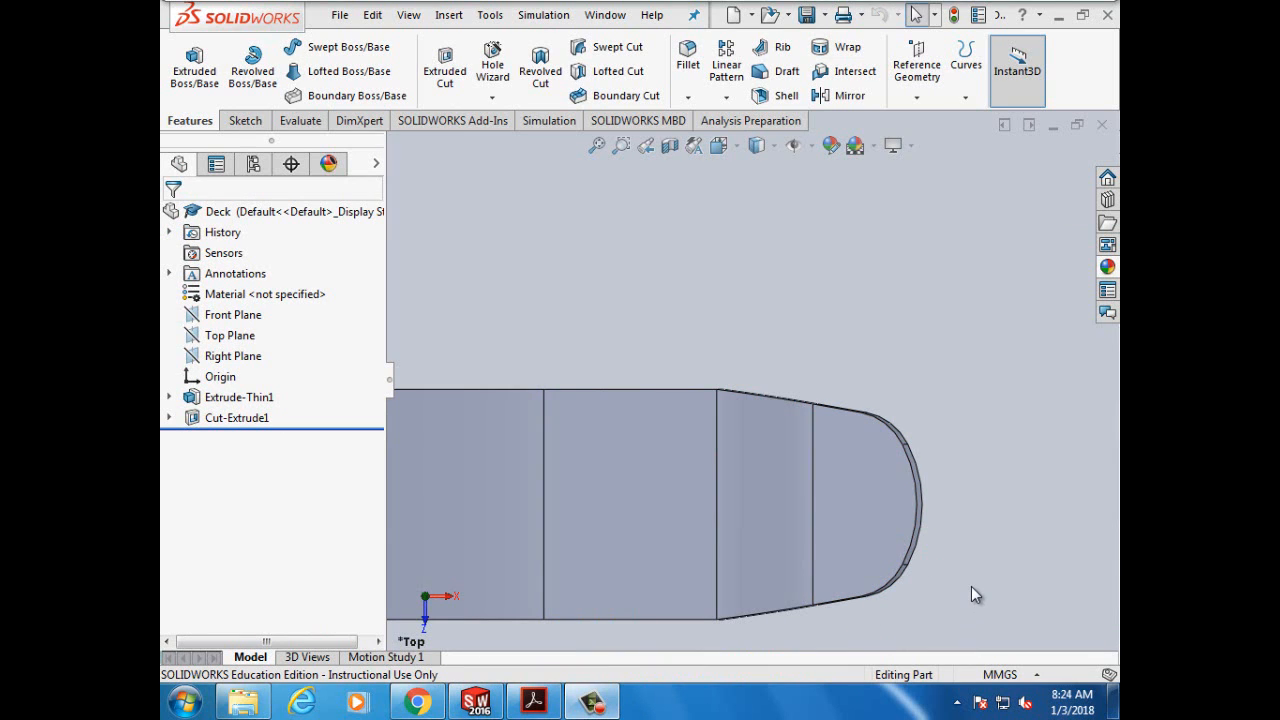
pyautogui.scroll(5, 971, 590)
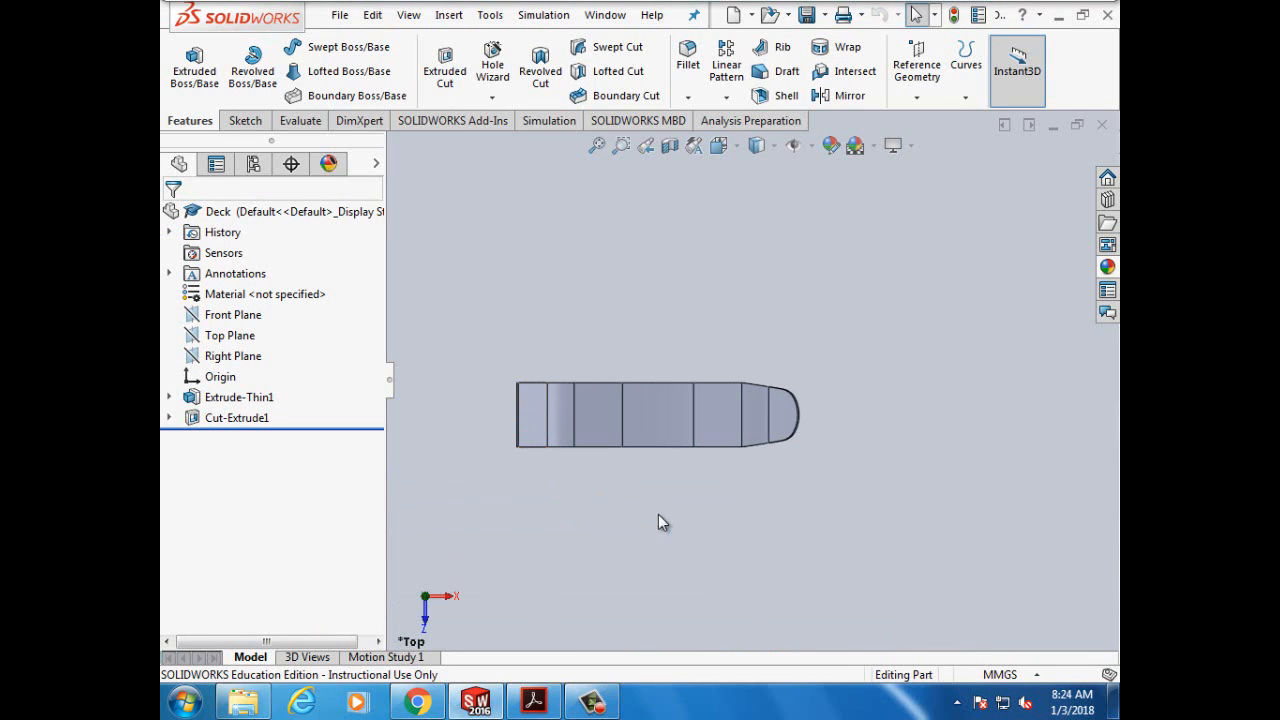
pyautogui.click(530, 703)
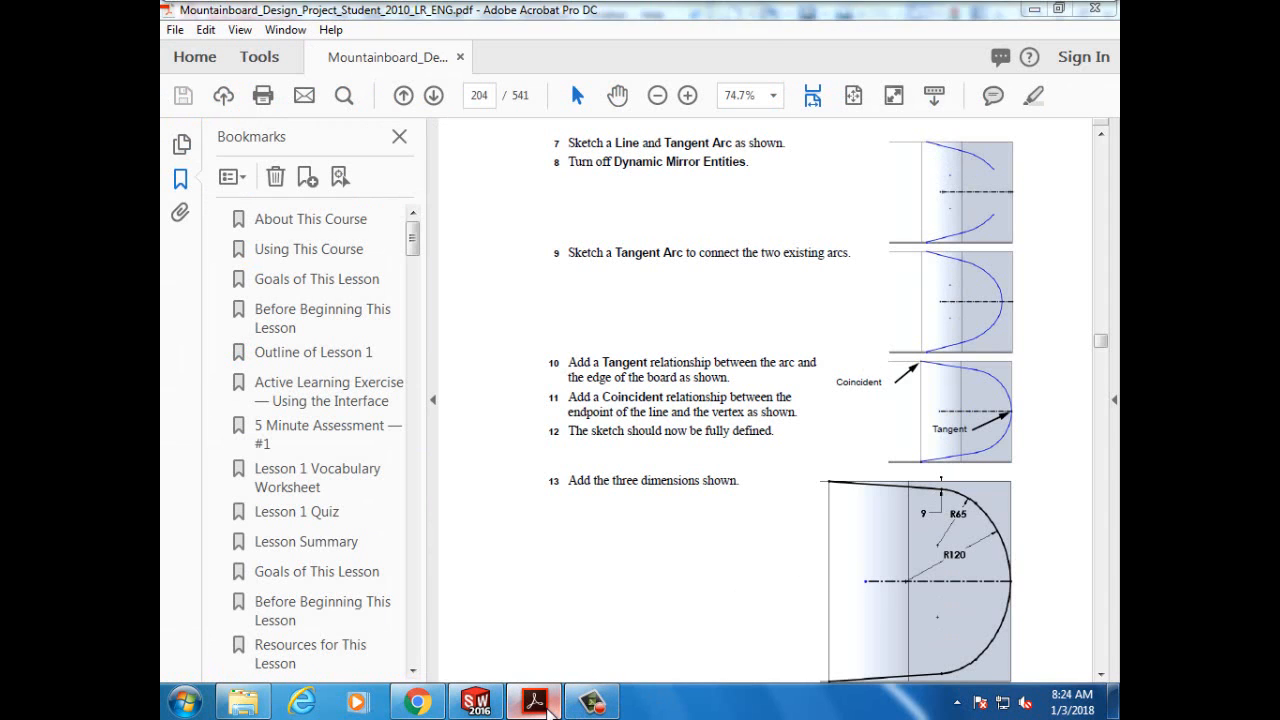
pyautogui.click(535, 705)
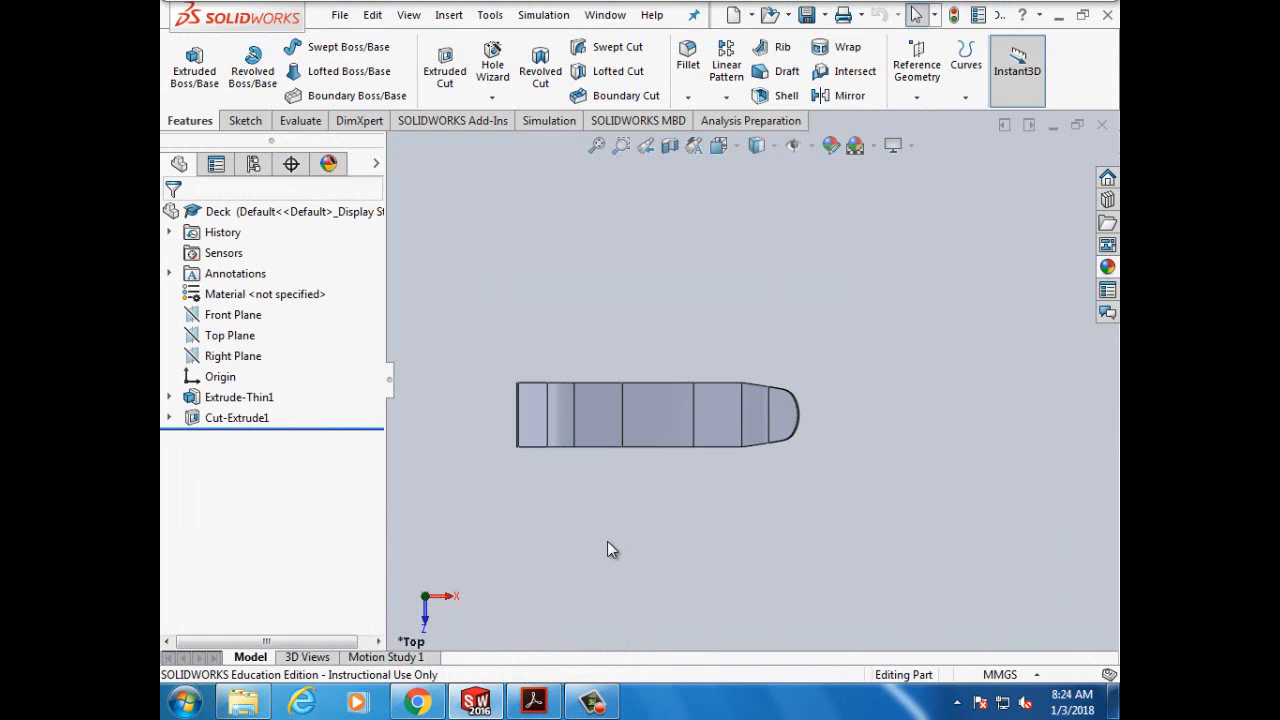
# Step: Start a new sketch on the flat end face at the deck's uncut end
pyautogui.scroll(-3, 537, 437)
pyautogui.scroll(-1, 607, 564)
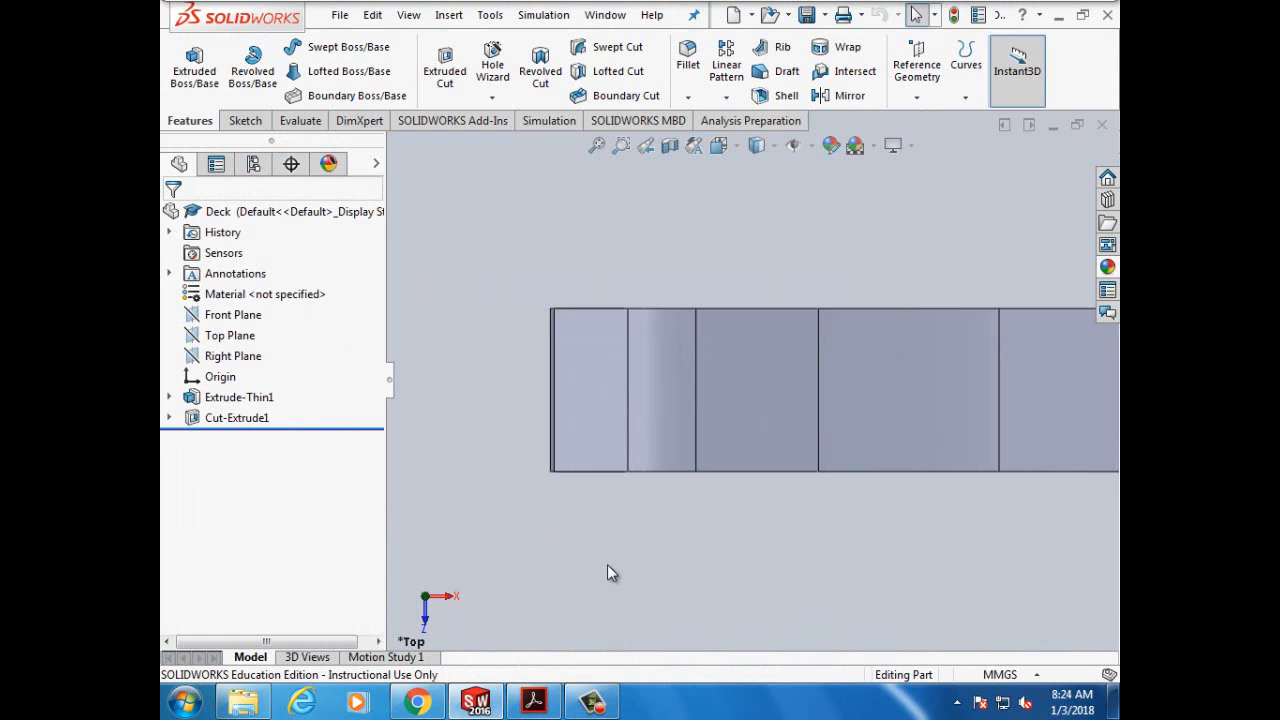
pyautogui.scroll(-1, 603, 446)
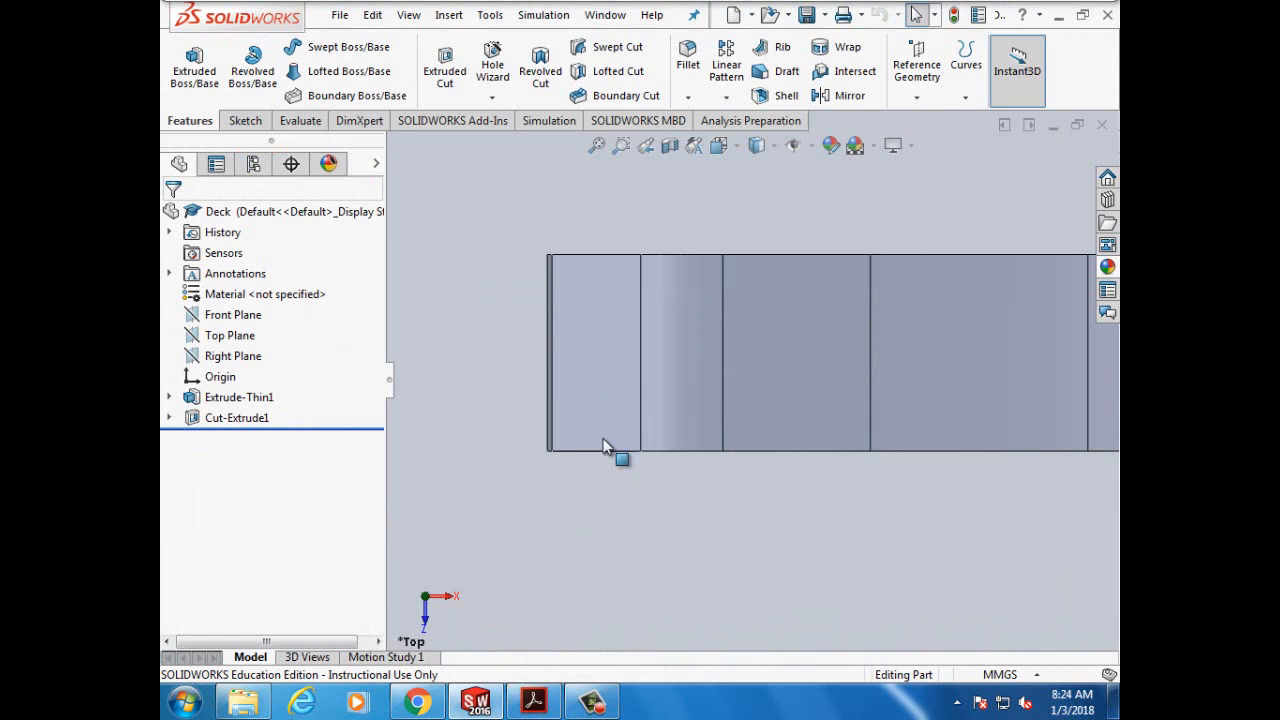
pyautogui.click(591, 353)
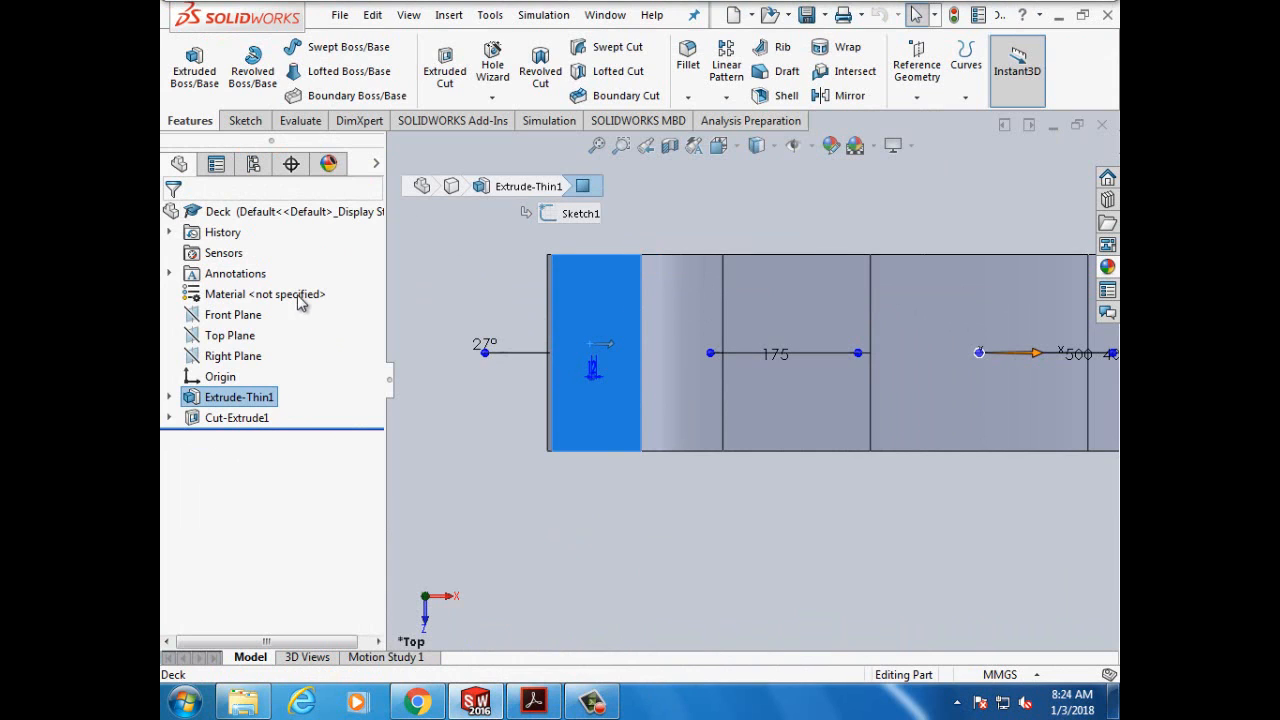
pyautogui.click(245, 120)
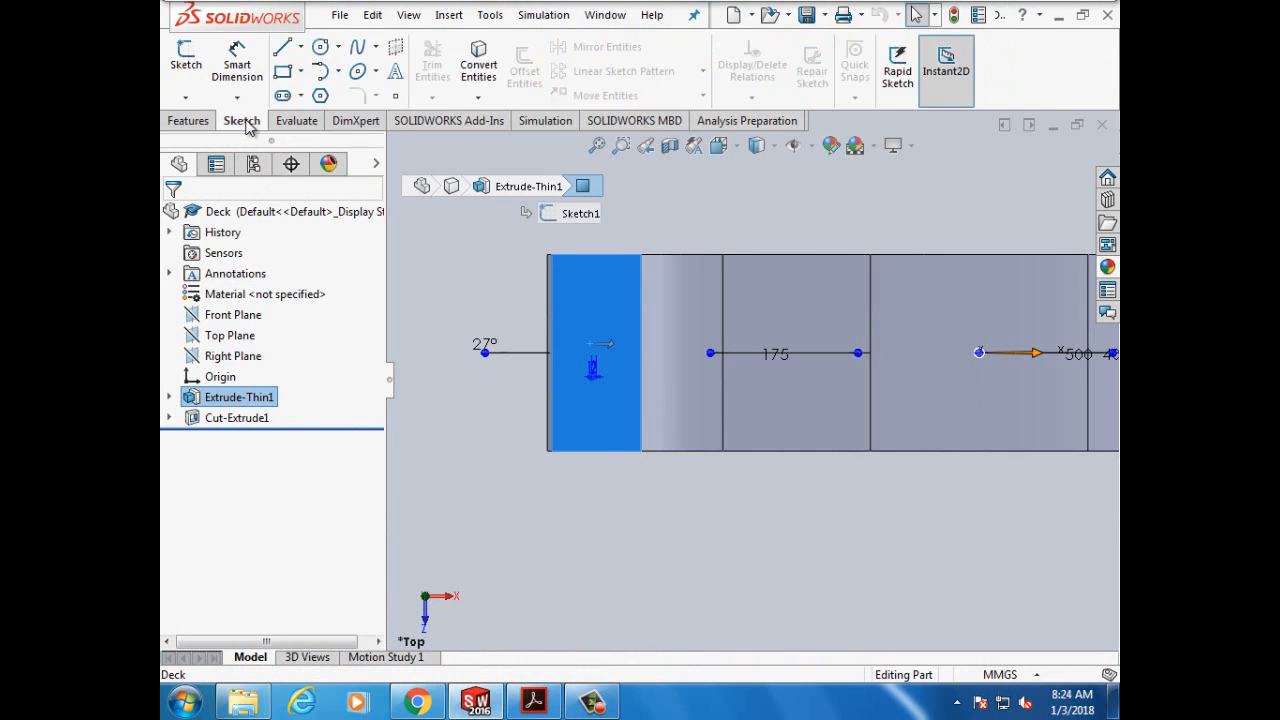
pyautogui.click(179, 66)
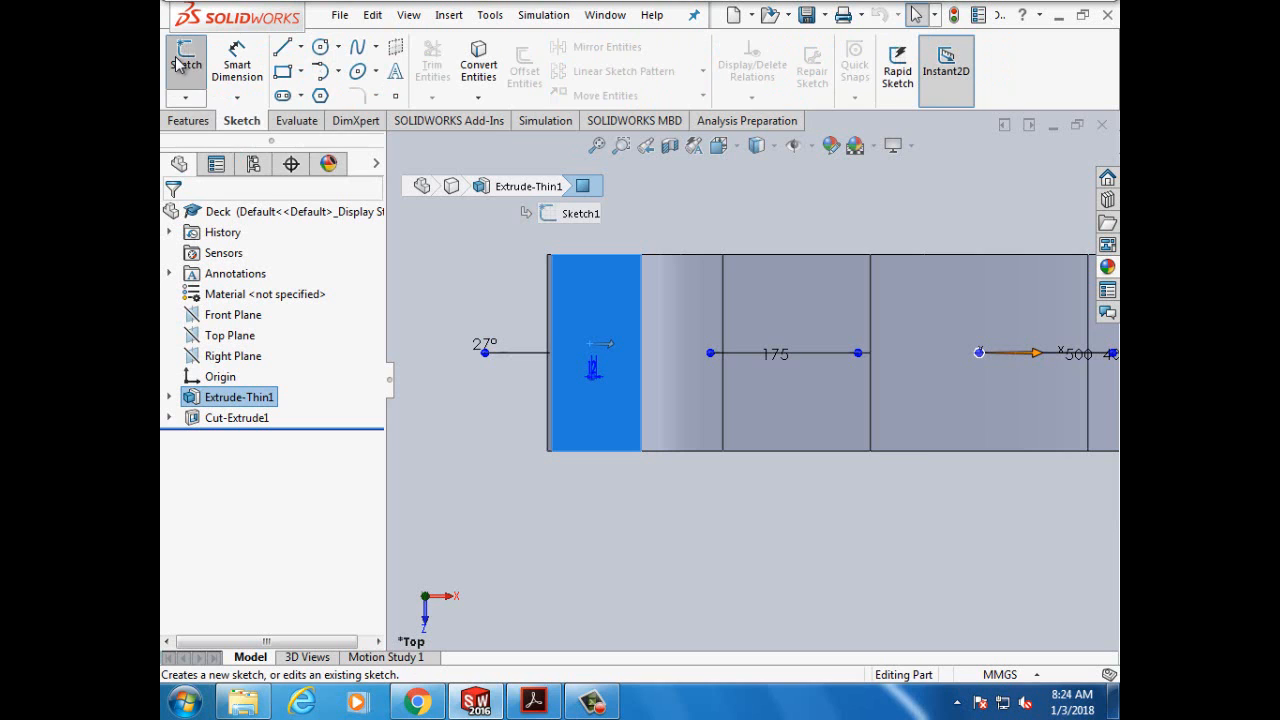
# Step: Sketch a slanted line about 135 mm long near the deck's upper edge and continue it with a tangent arc of about 134 mm radius
pyautogui.click(285, 48)
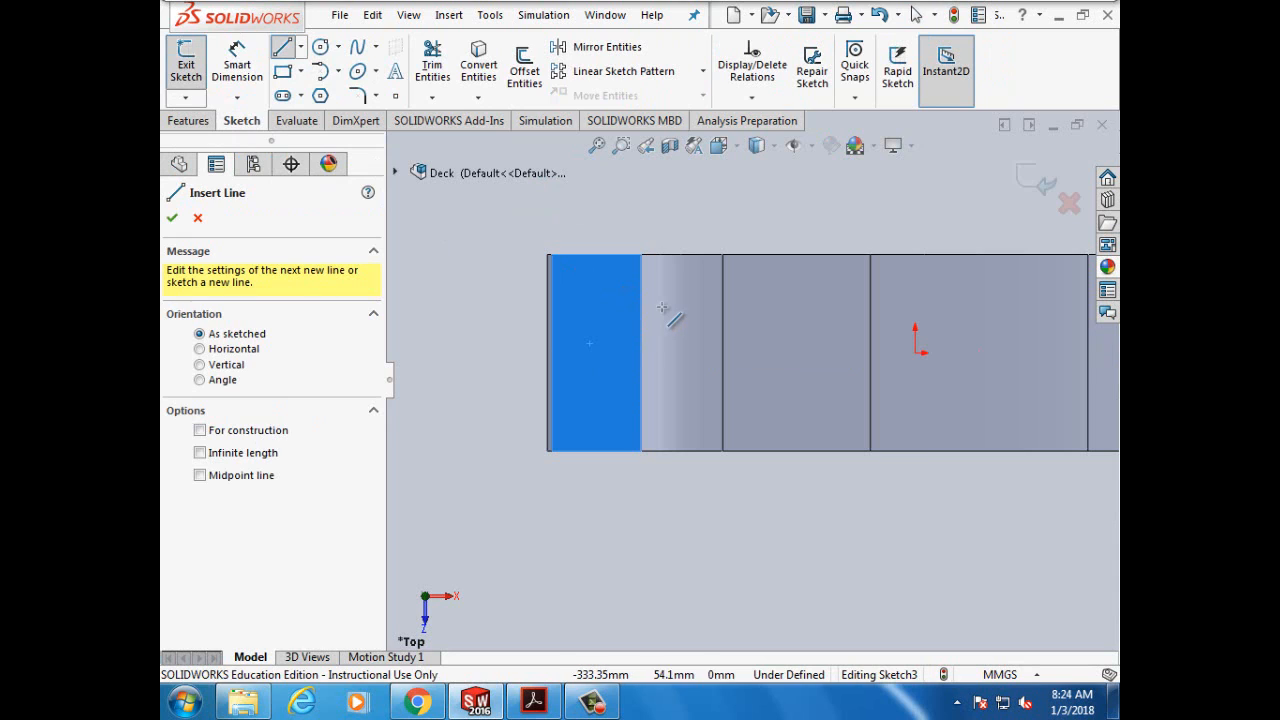
pyautogui.click(723, 265)
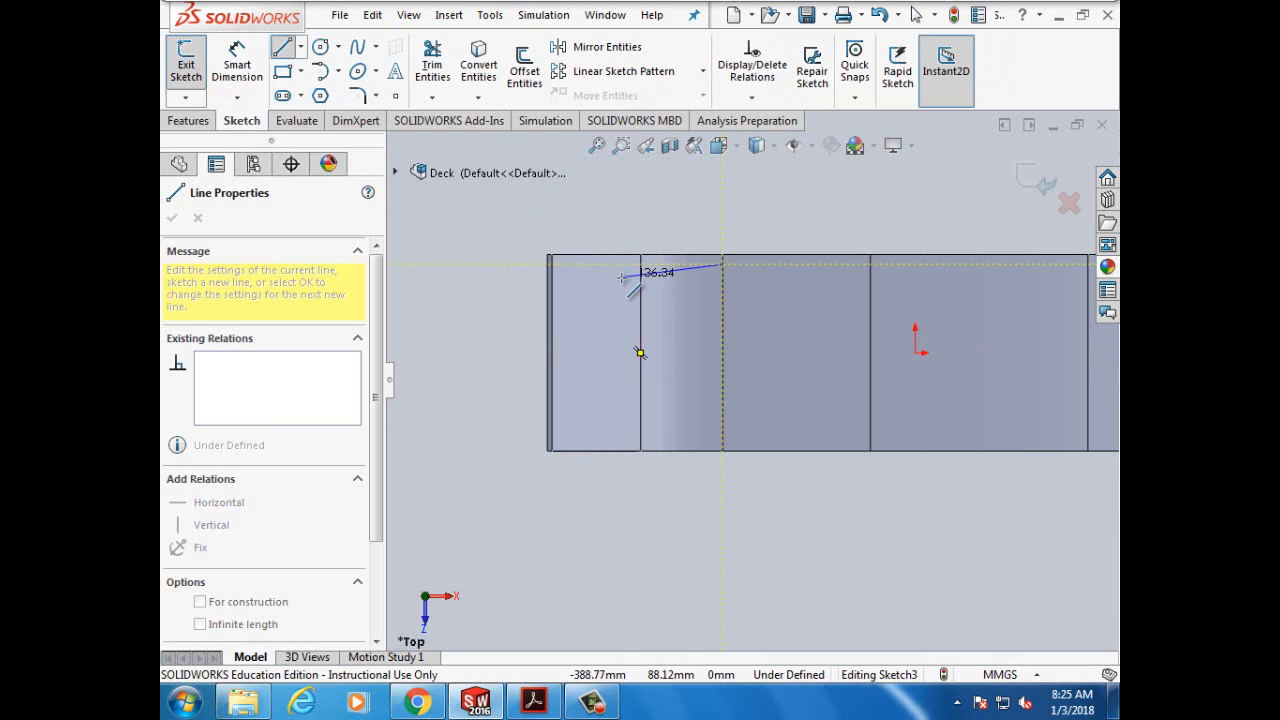
pyautogui.click(622, 277)
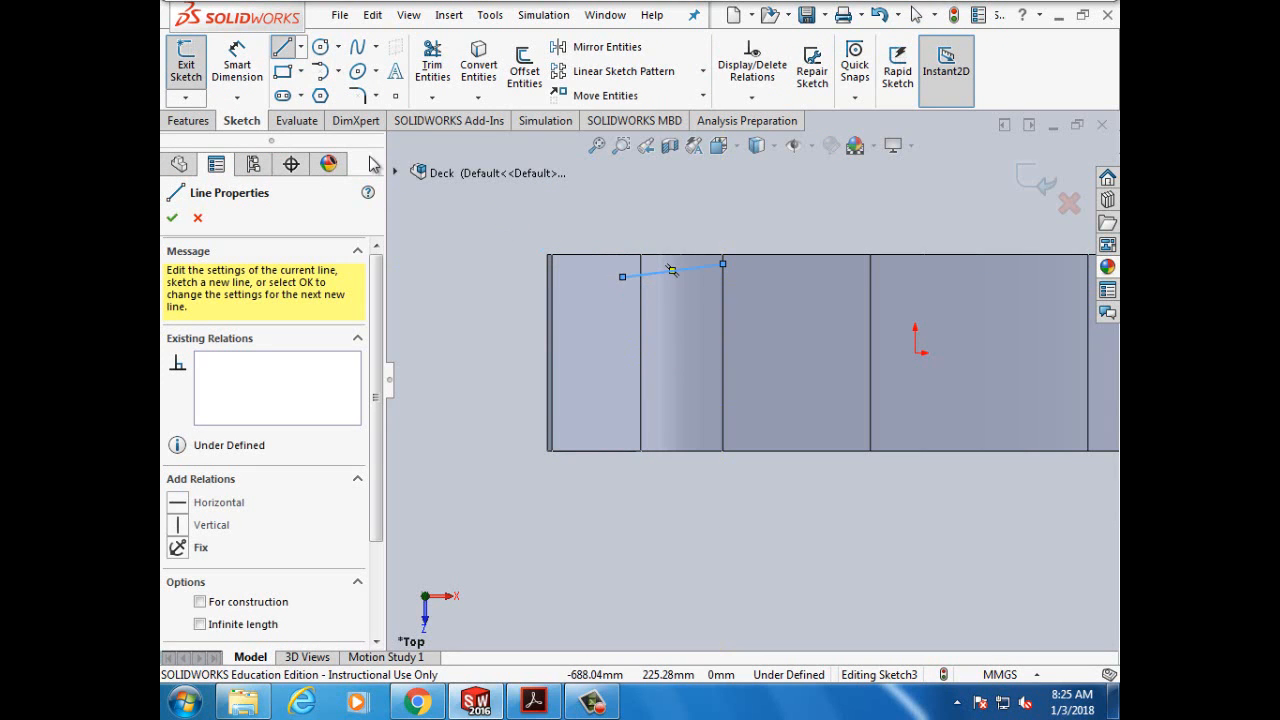
pyautogui.press('Escape')
pyautogui.press('a')
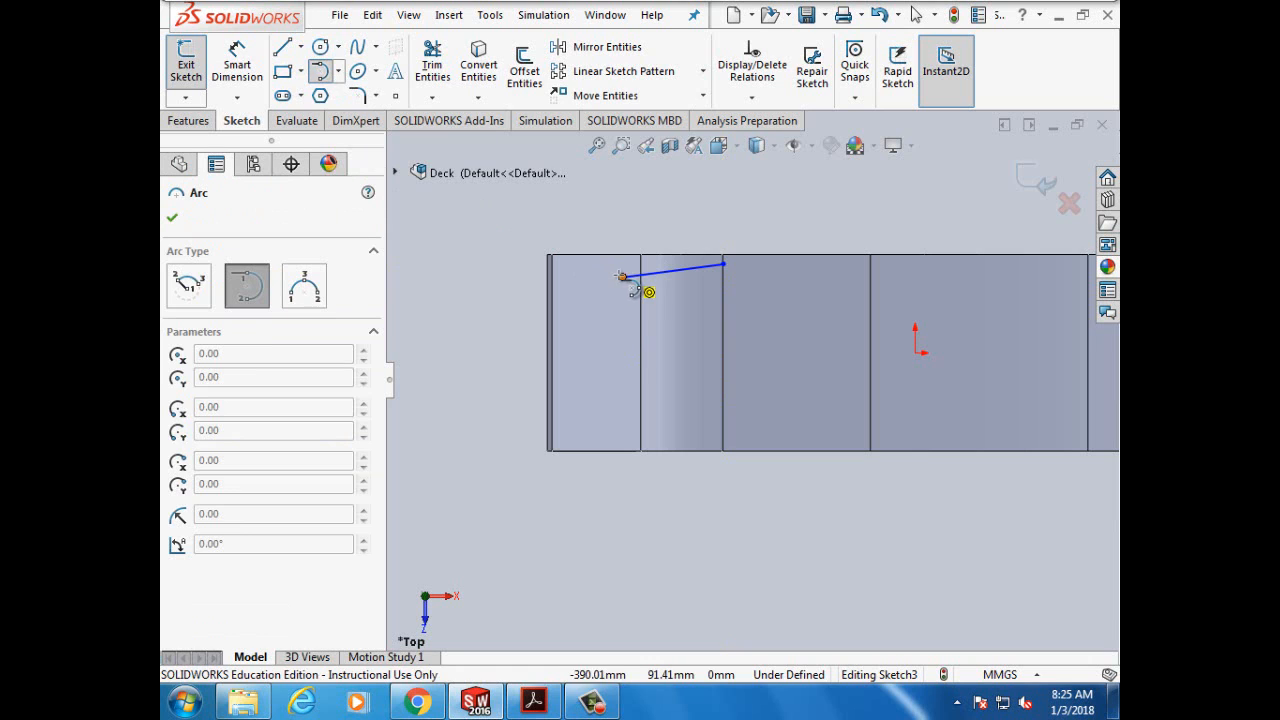
pyautogui.click(624, 277)
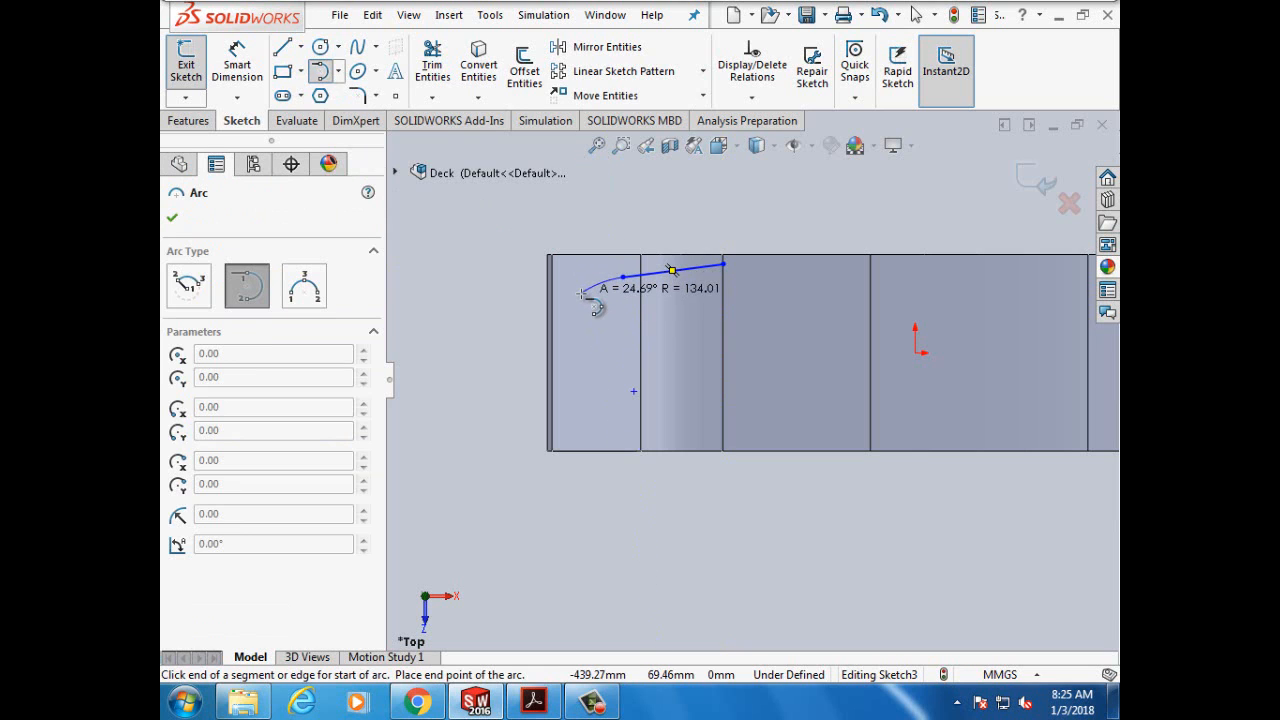
pyautogui.click(581, 293)
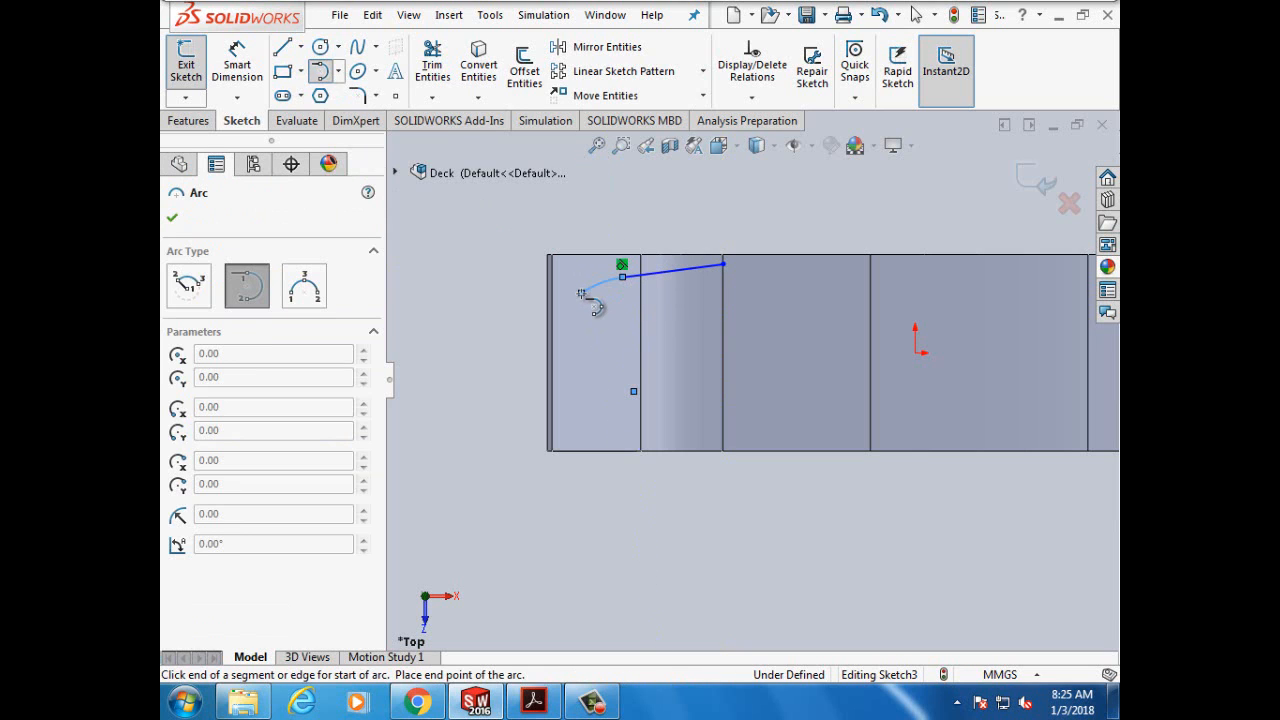
# Step: Sketch a horizontal centerline about 244 mm long from the midpoint of the deck's uncut end edge
pyautogui.click(301, 50)
pyautogui.click(312, 89)
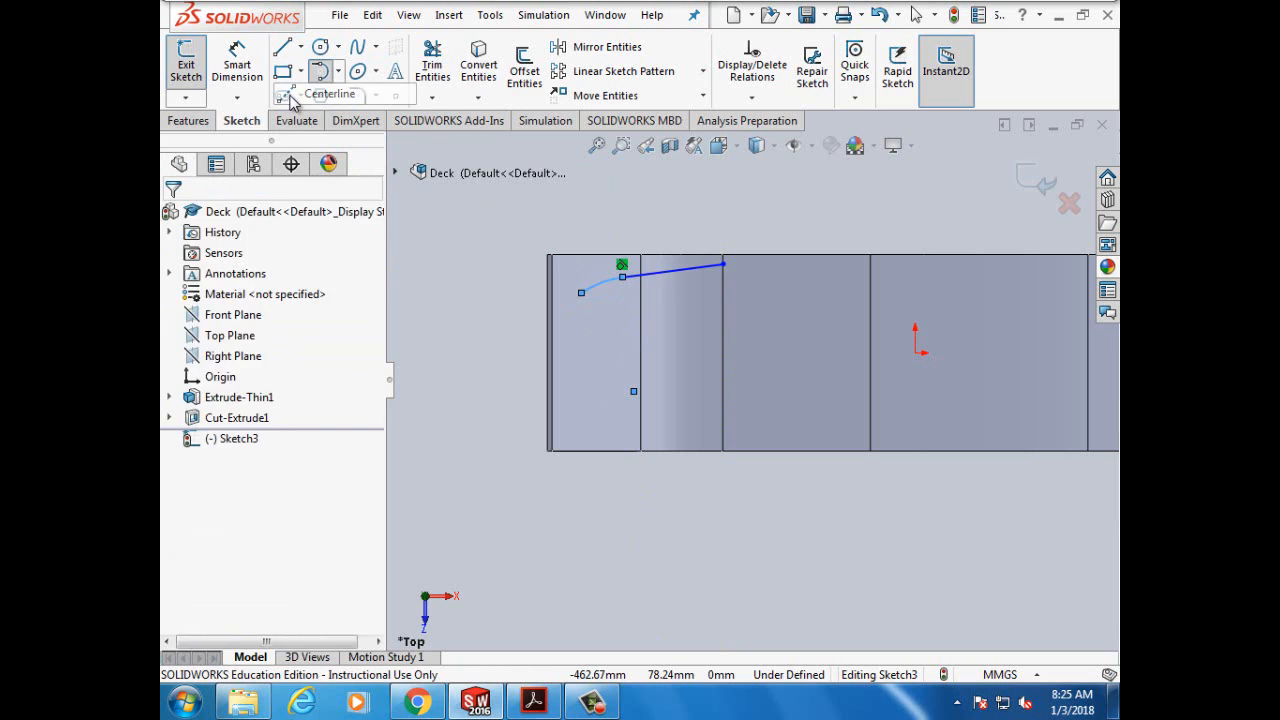
pyautogui.click(553, 352)
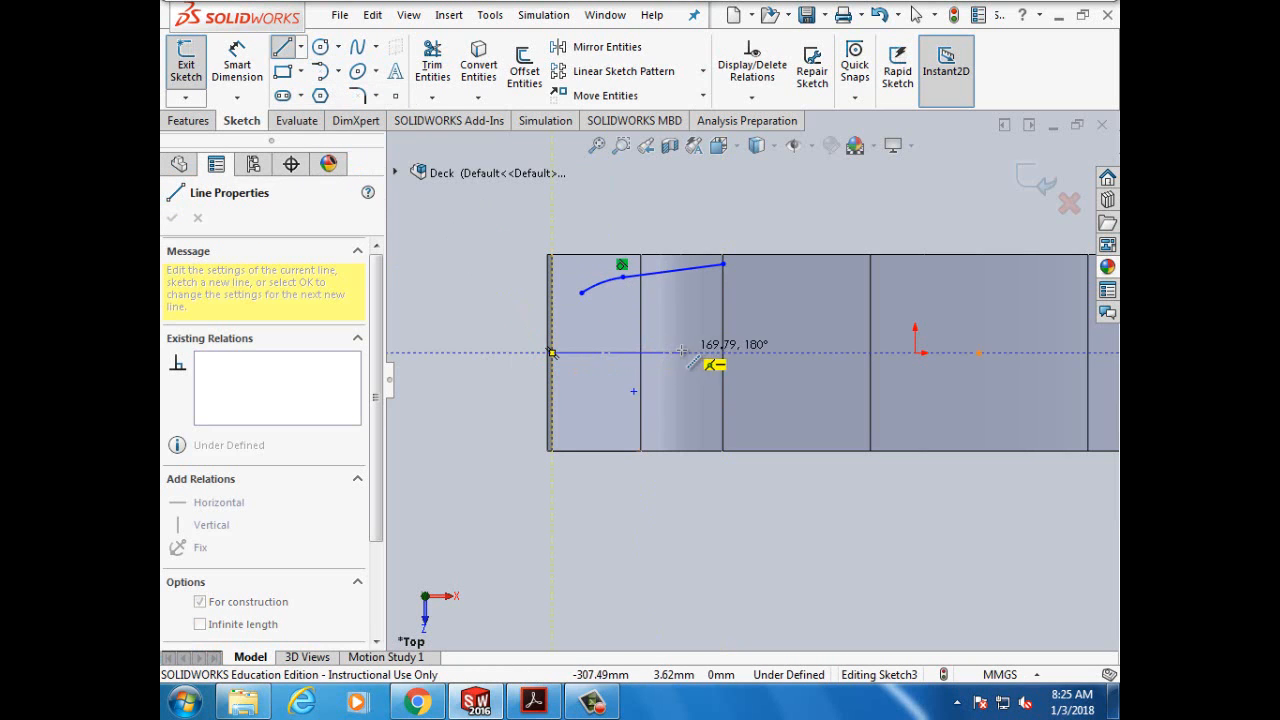
pyautogui.click(737, 352)
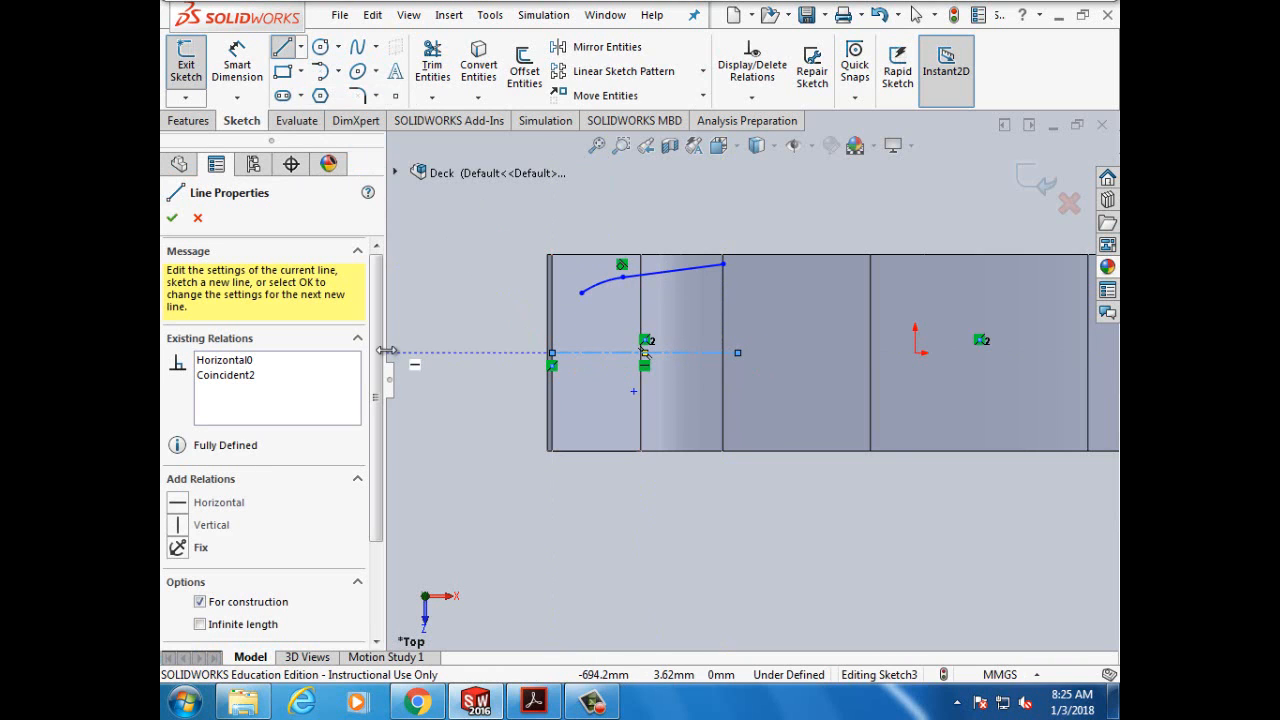
pyautogui.click(172, 219)
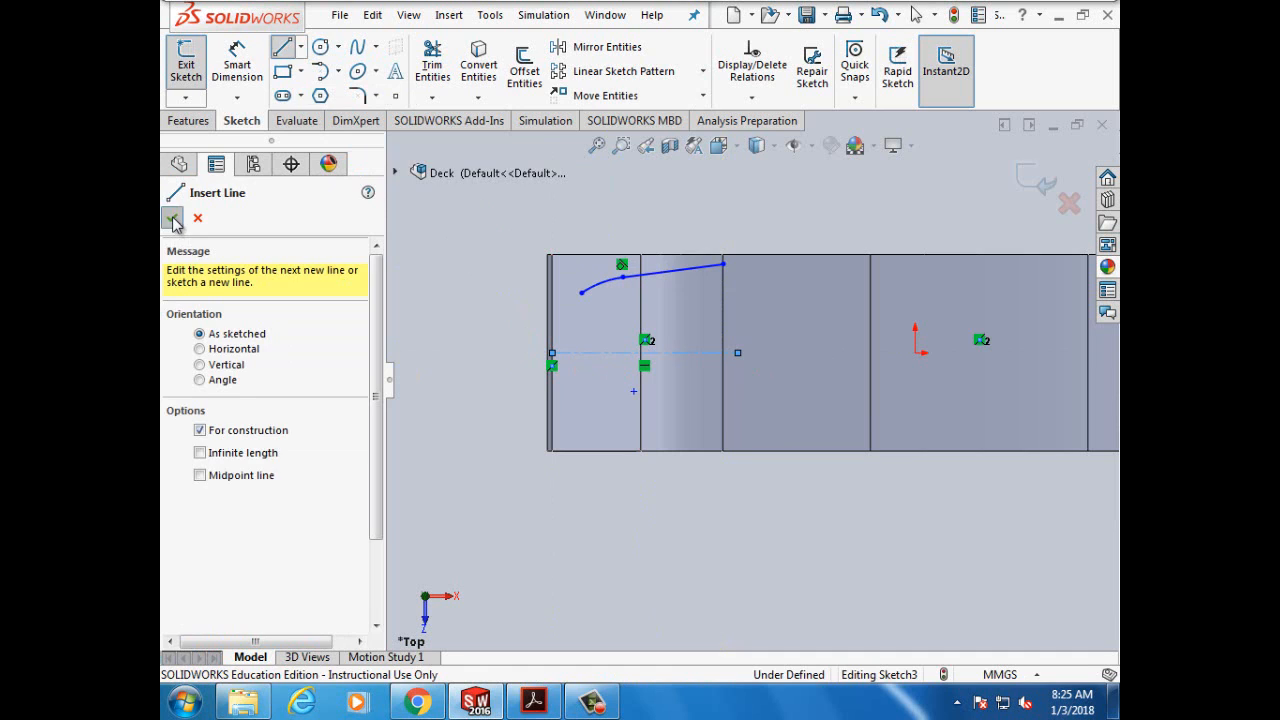
pyautogui.click(172, 219)
# Step: Mirror the slanted line and tangent arc about the centerline, keeping the originals and leaving the centerline out of the mirrored entities
pyautogui.click(600, 47)
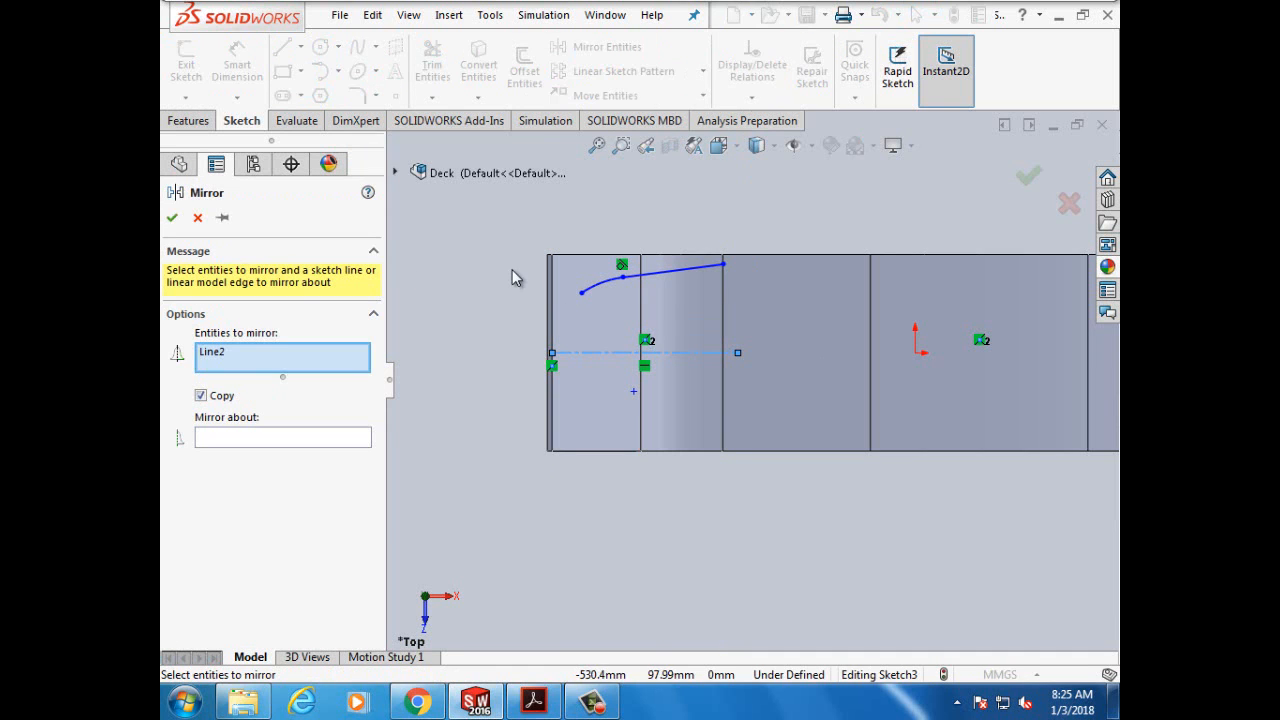
pyautogui.rightClick(224, 360)
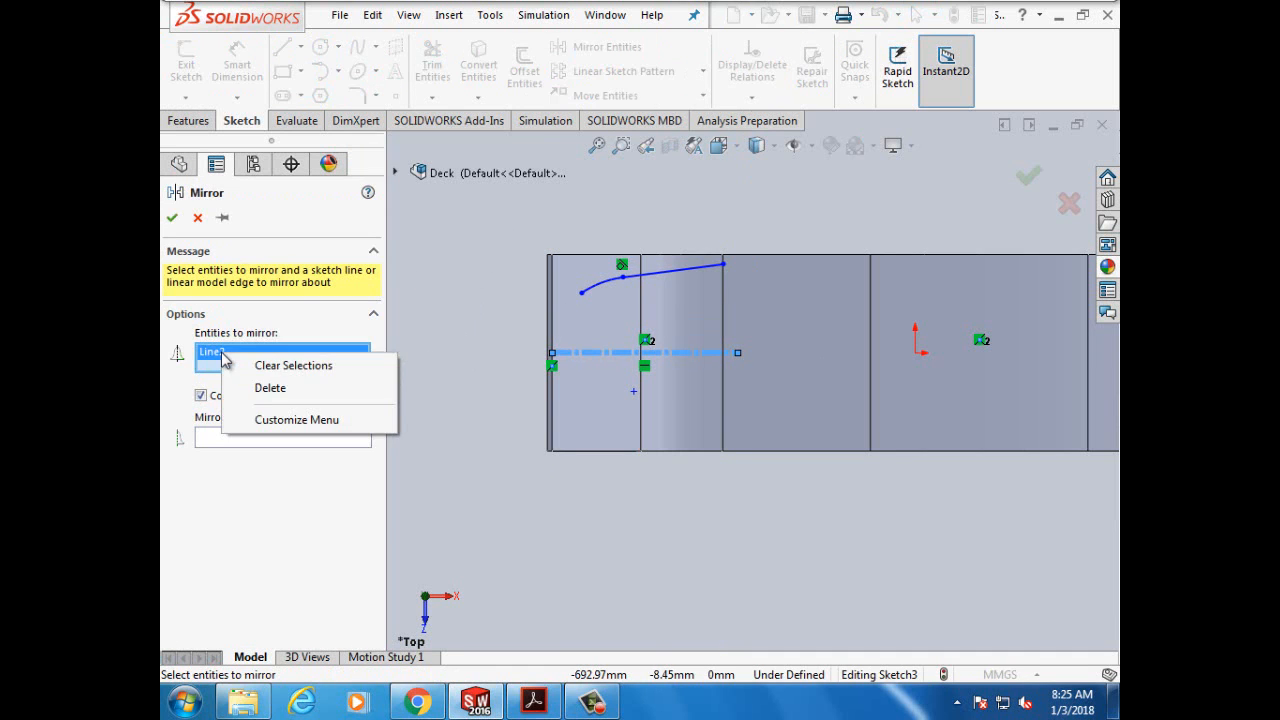
pyautogui.click(266, 387)
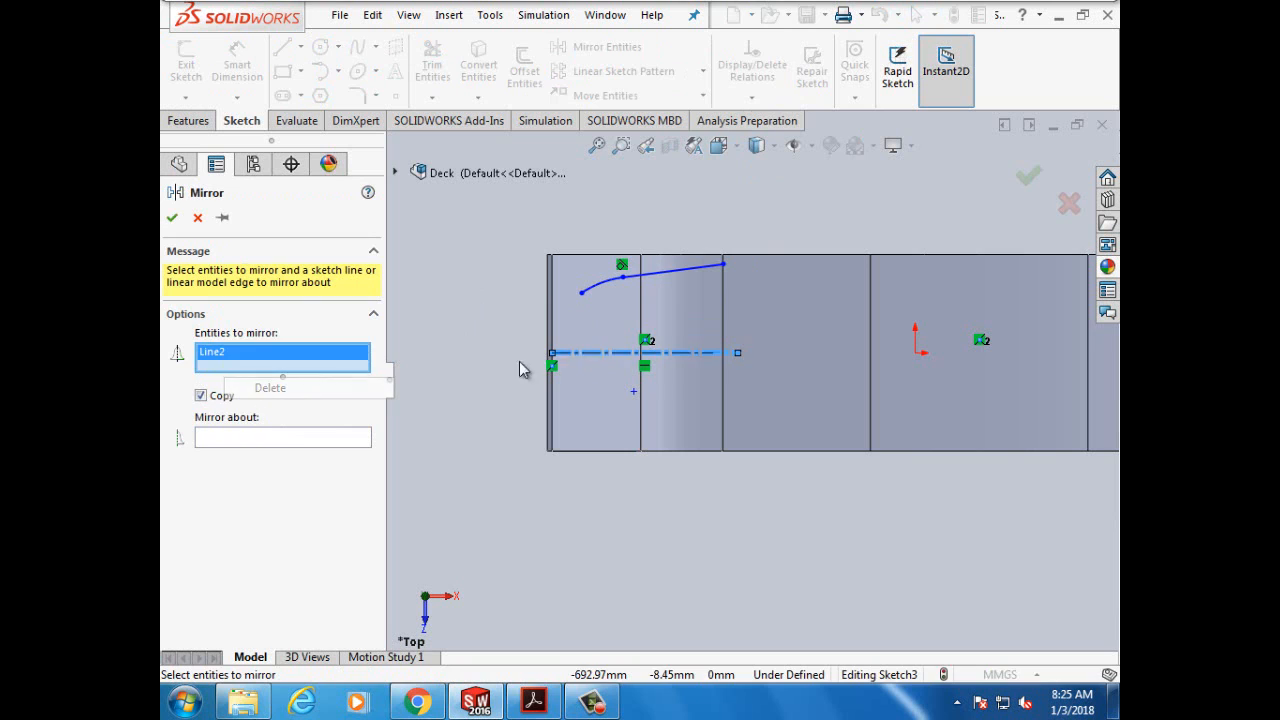
pyautogui.click(659, 276)
pyautogui.click(601, 285)
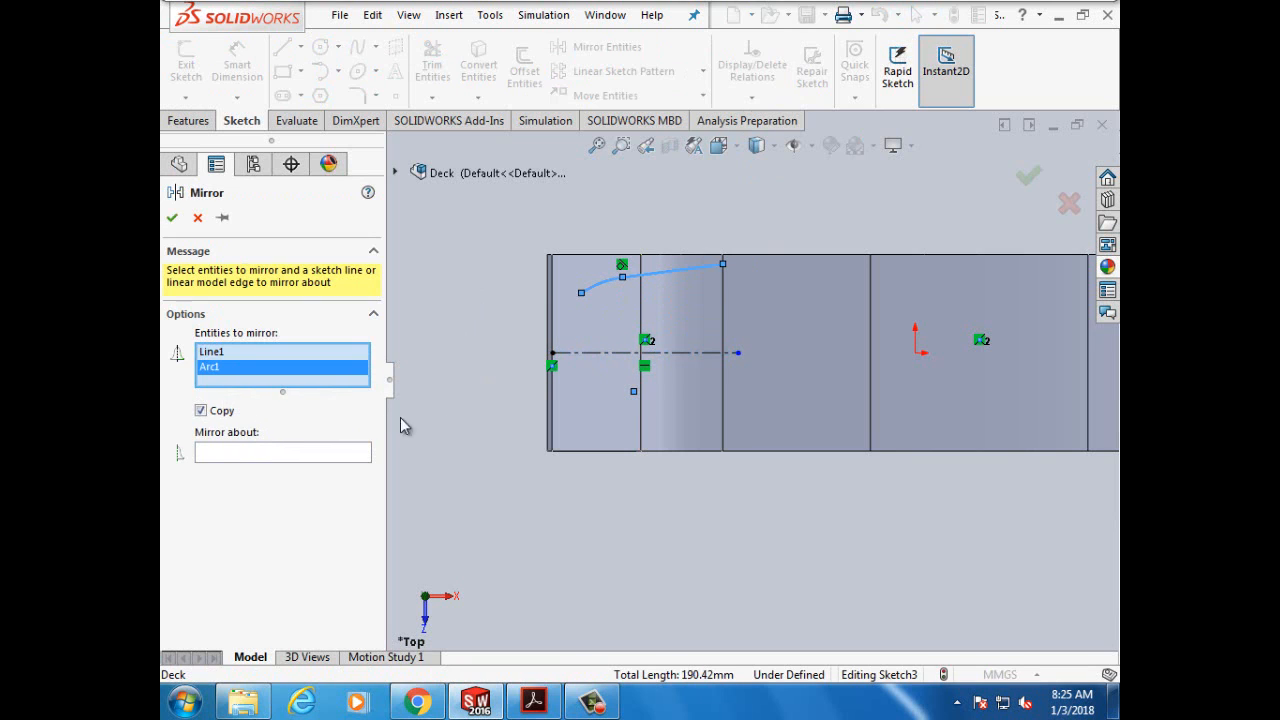
pyautogui.click(352, 453)
pyautogui.click(607, 353)
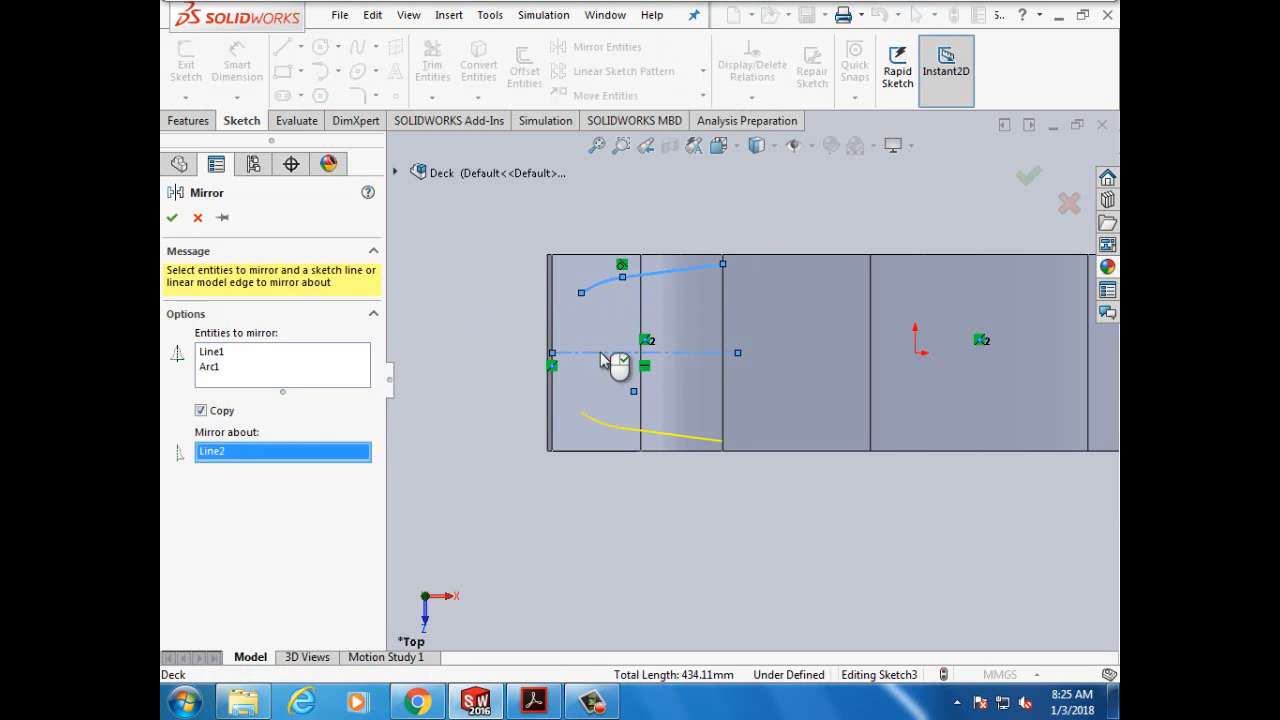
pyautogui.click(173, 218)
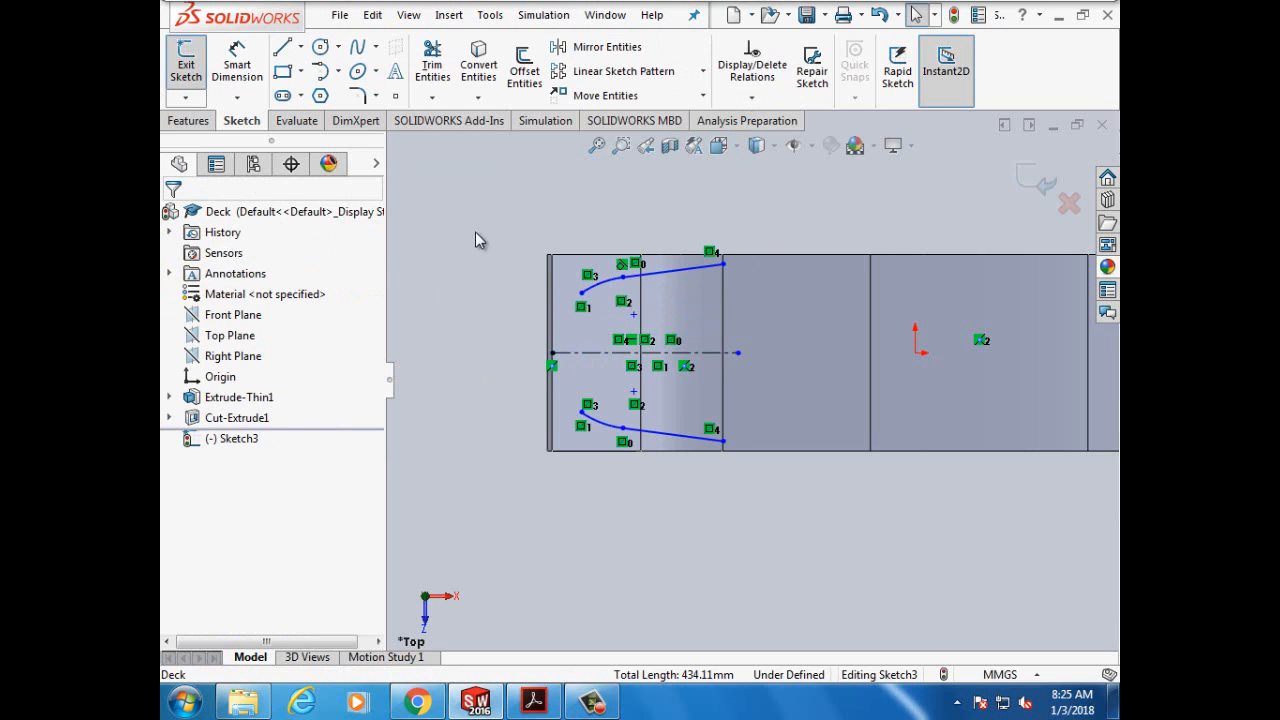
# Step: Connect the free ends of the two mirrored arcs with a tangent arc of about 81 mm radius
pyautogui.click(320, 71)
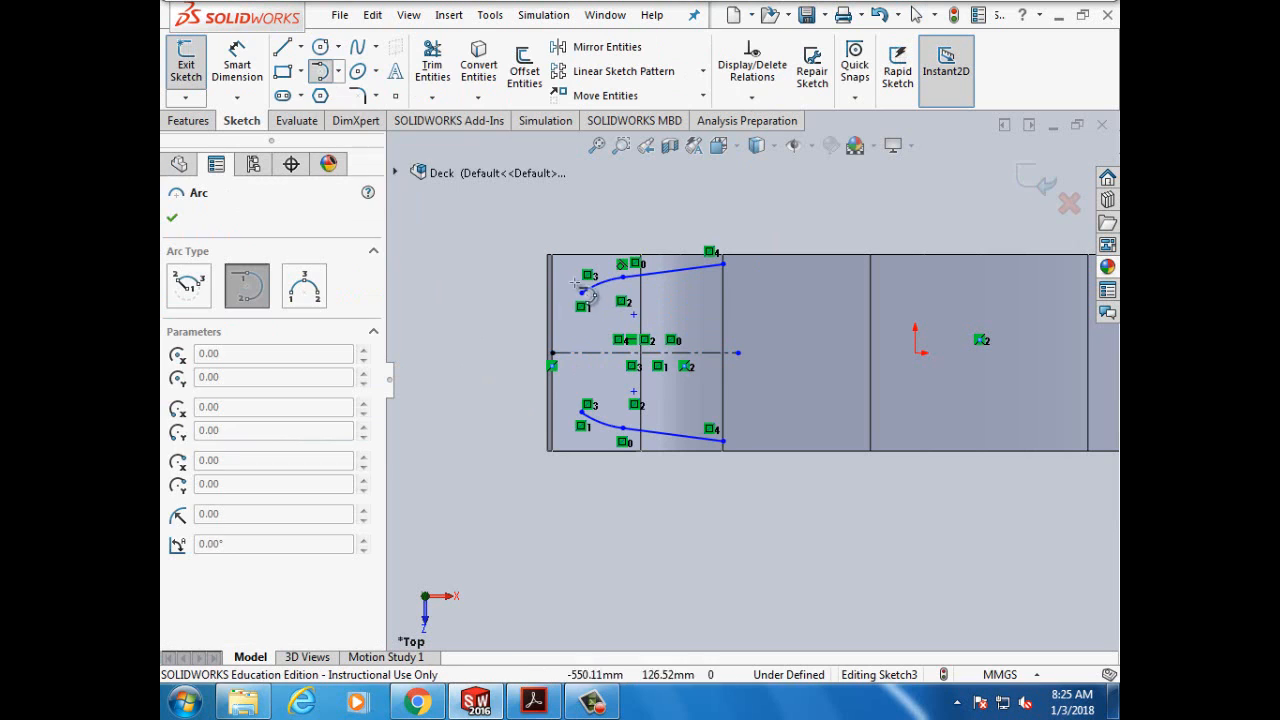
pyautogui.click(581, 292)
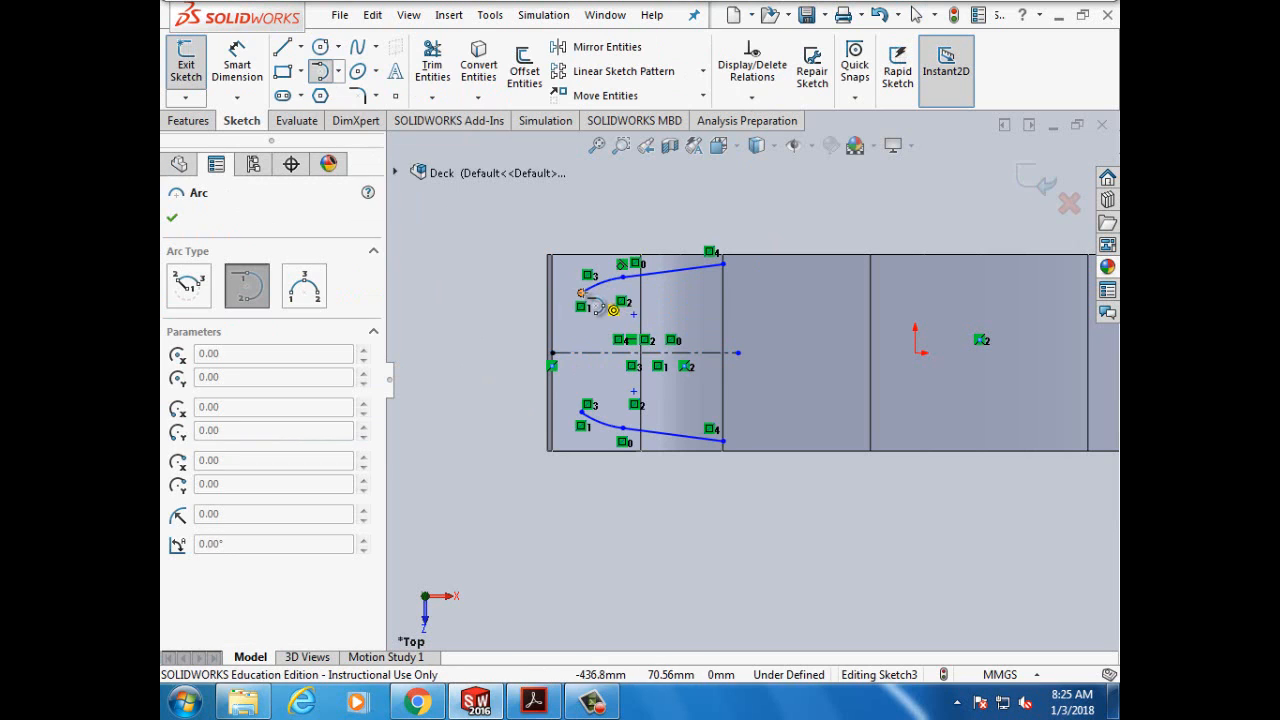
pyautogui.click(582, 412)
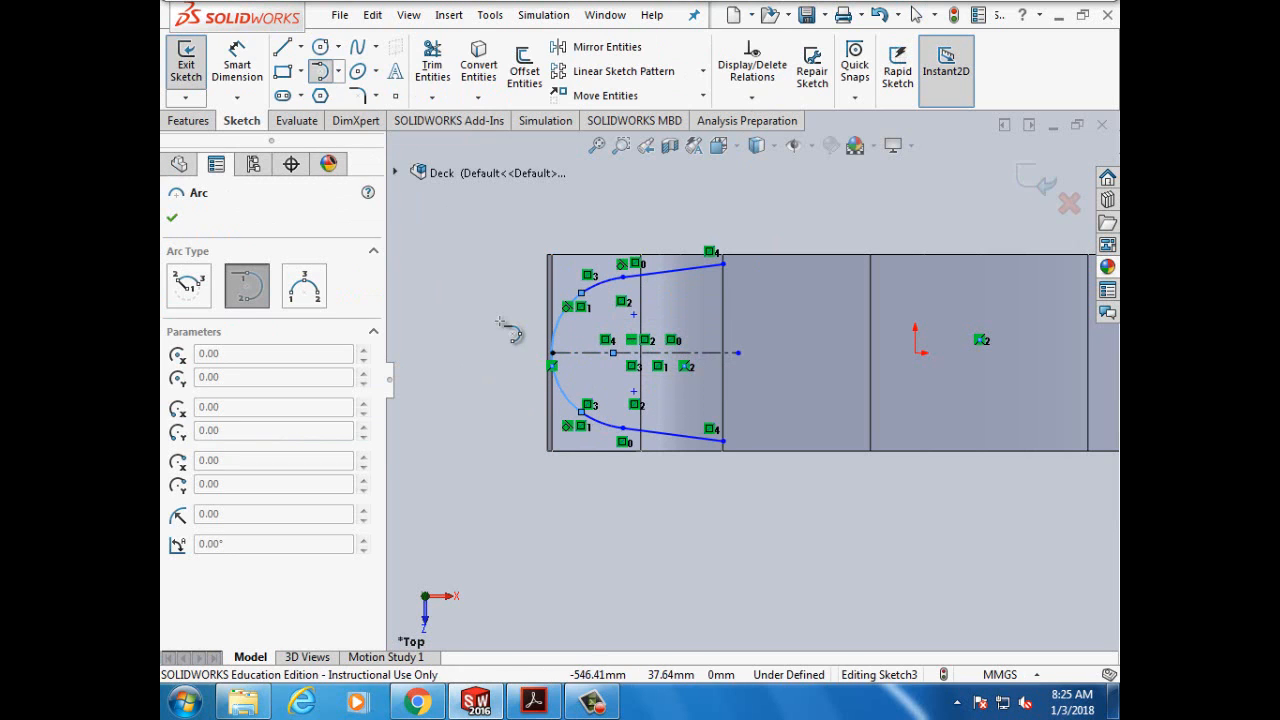
pyautogui.click(172, 218)
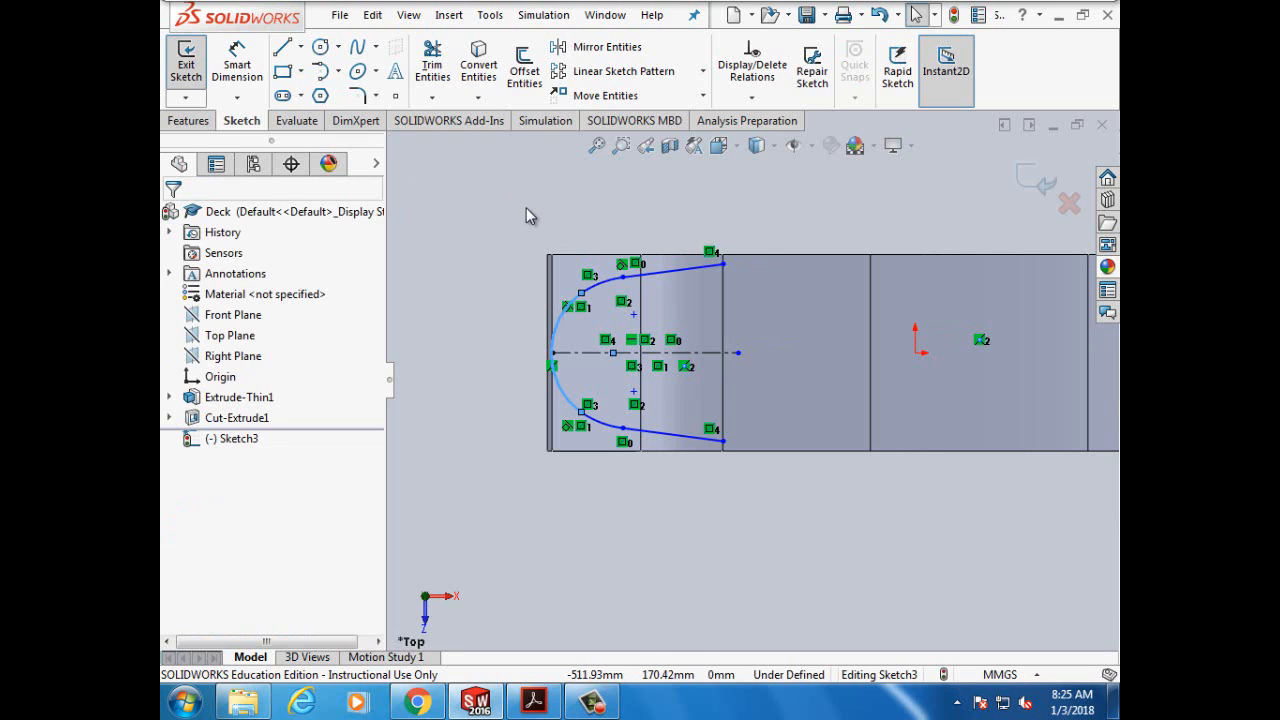
# Step: Dimension the end arc of the profile with a radius of 120 mm
pyautogui.click(243, 66)
pyautogui.click(556, 330)
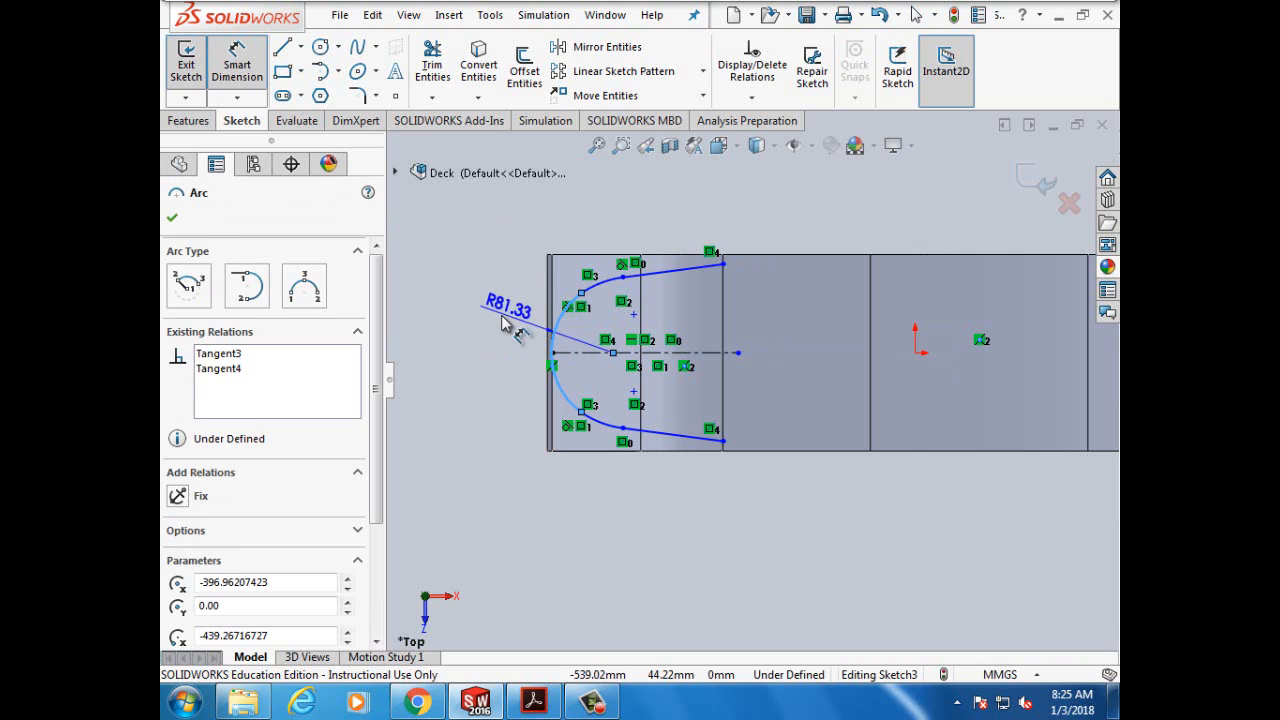
pyautogui.click(507, 324)
pyautogui.write('12')
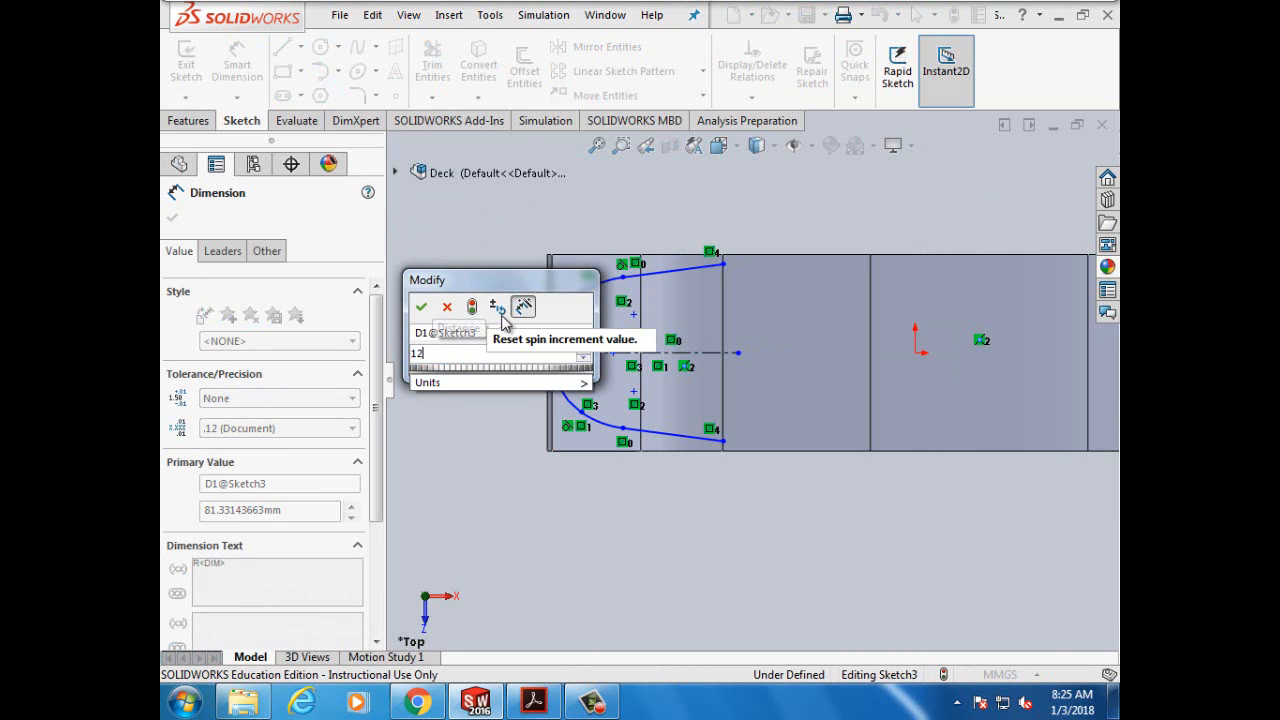
pyautogui.write('0mm')
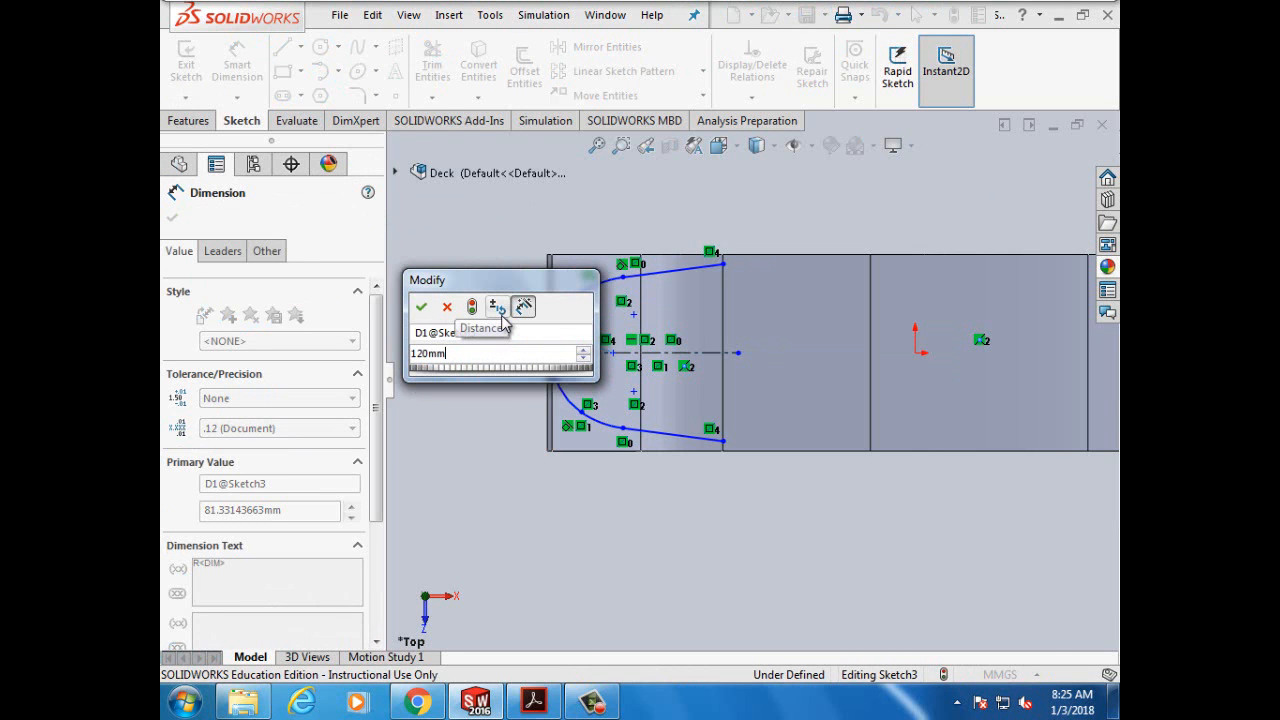
pyautogui.click(421, 306)
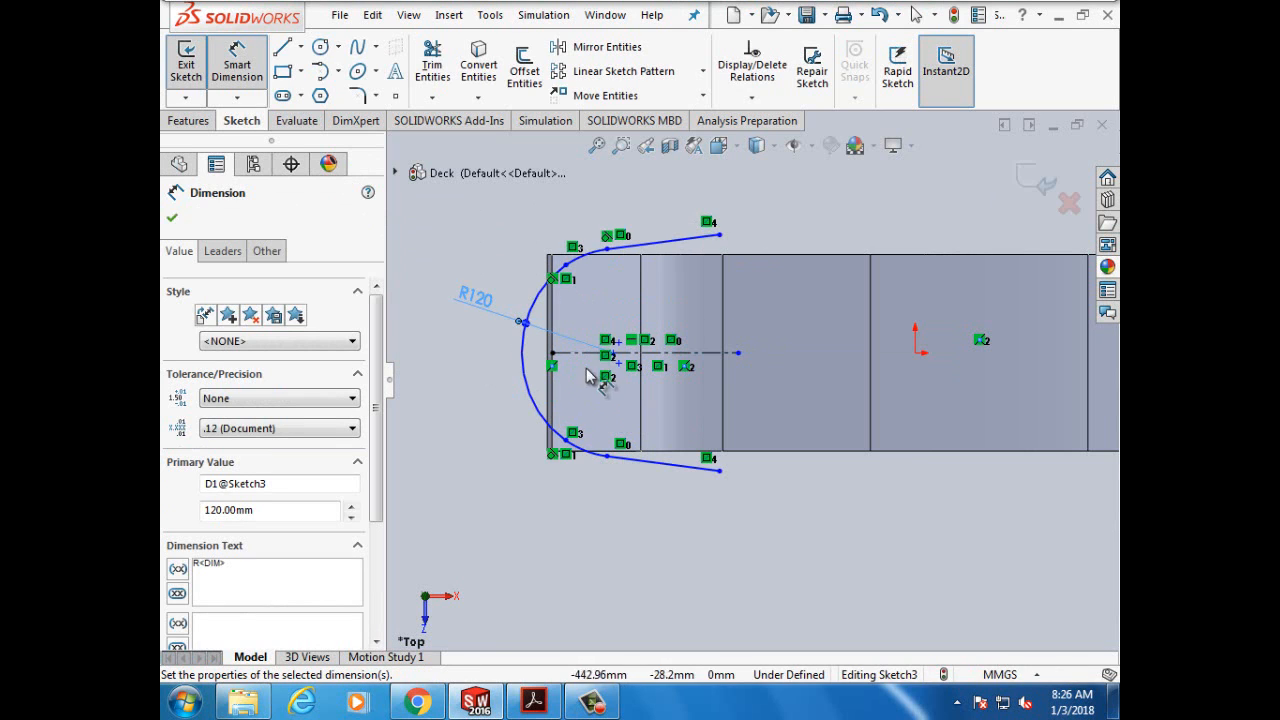
# Step: Dimension the tangent arc beside the upper slanted line with a radius of 64 mm
pyautogui.click(597, 263)
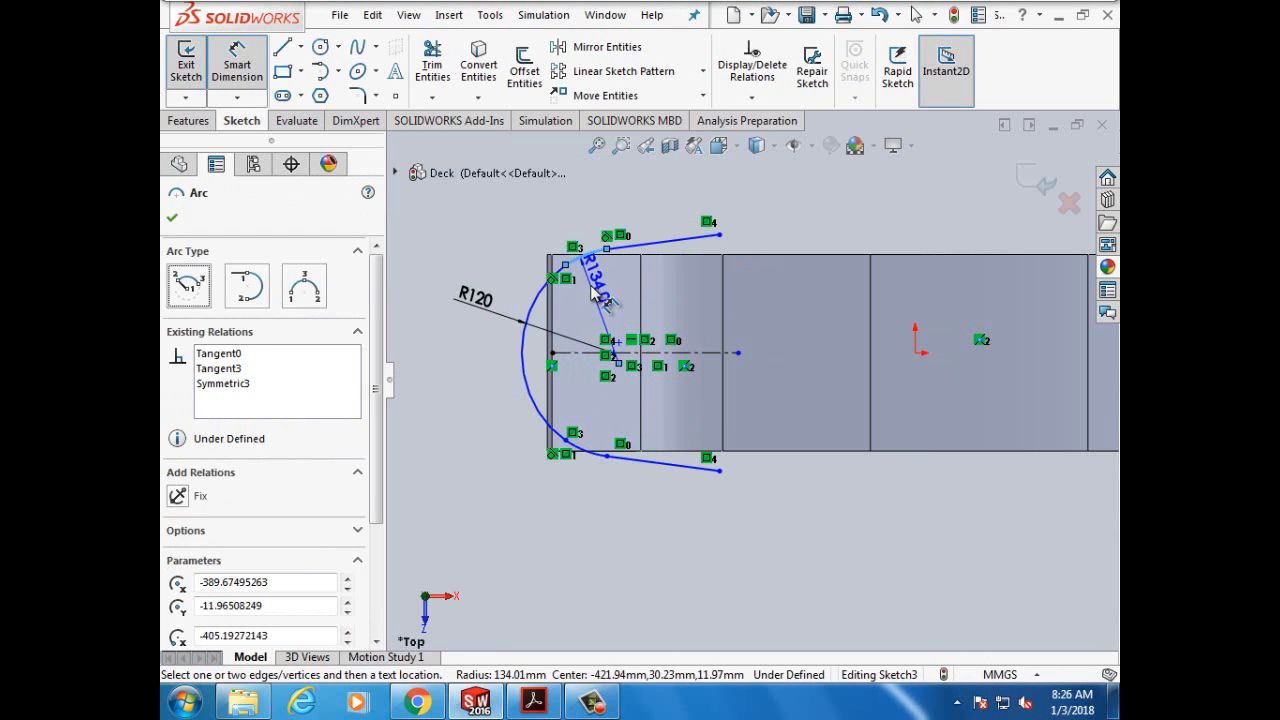
pyautogui.click(588, 284)
pyautogui.write('64mm')
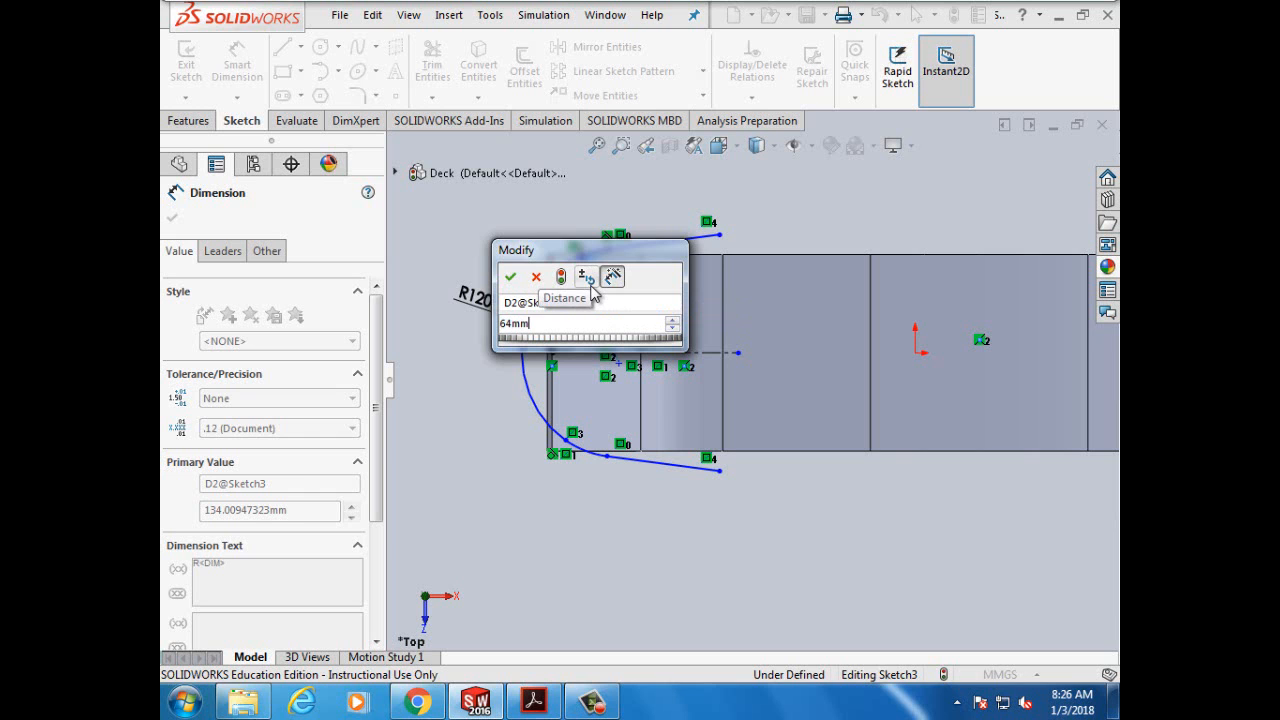
pyautogui.click(510, 277)
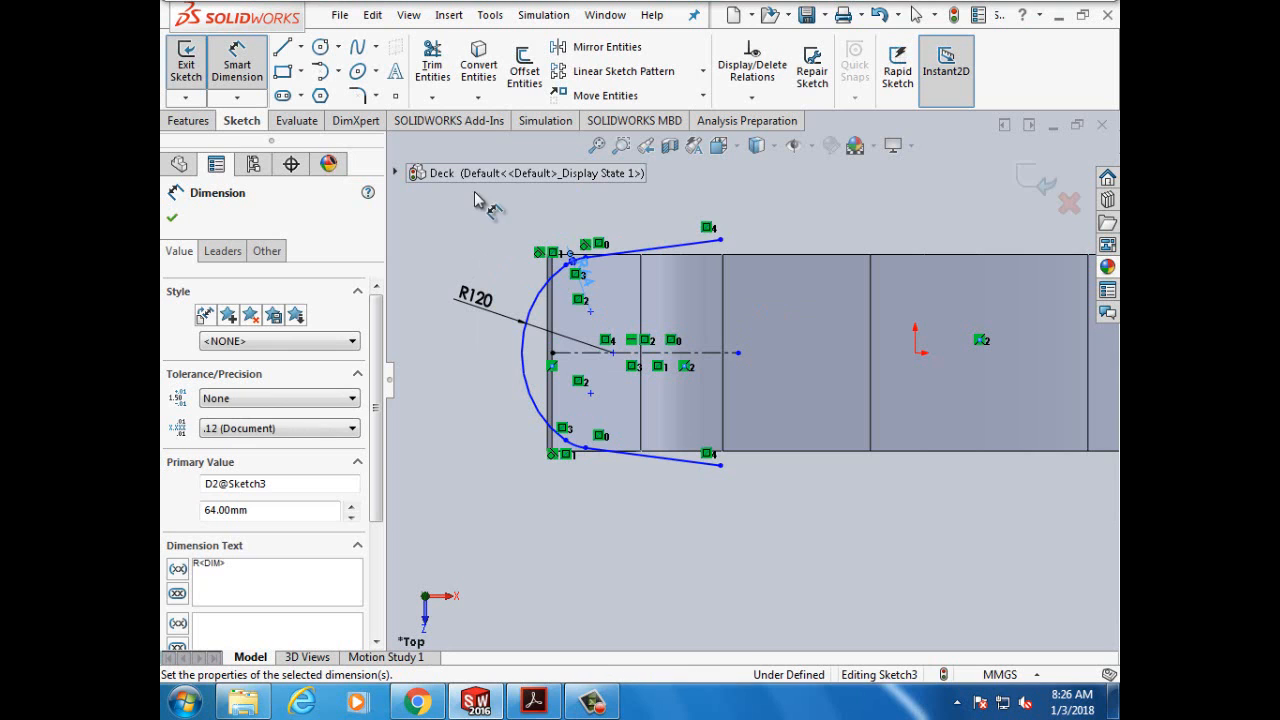
pyautogui.click(172, 217)
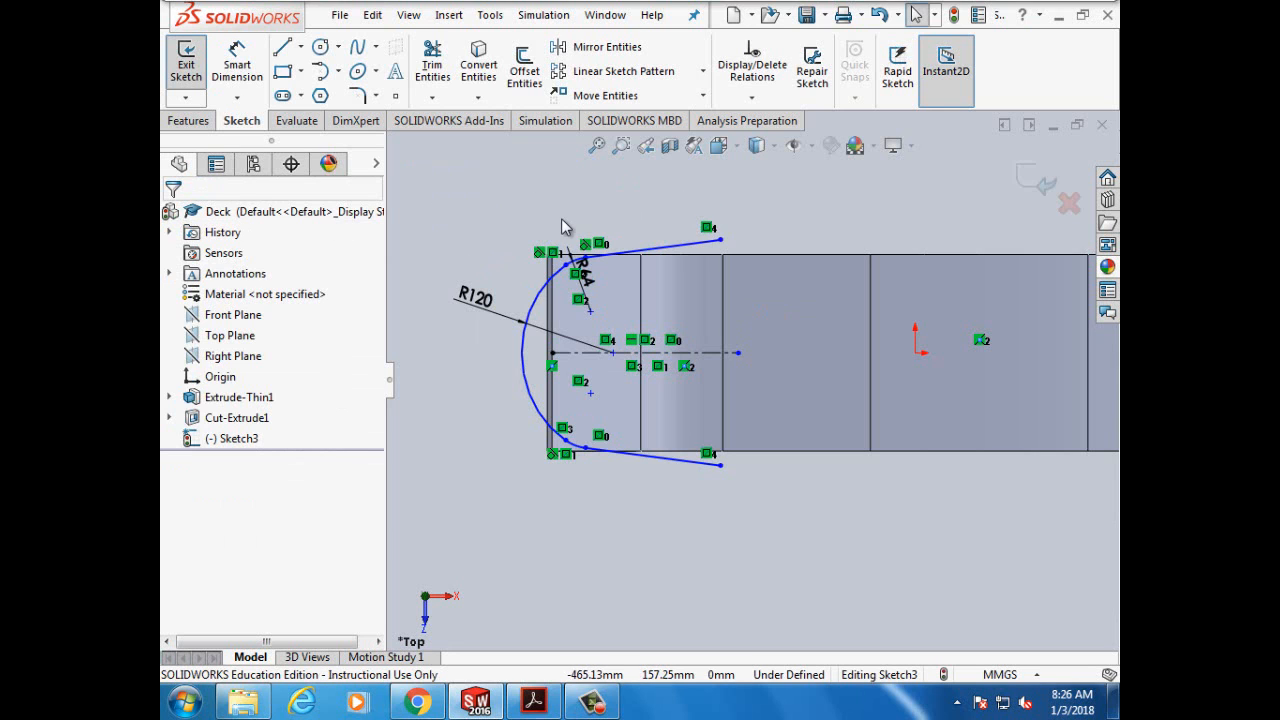
# Step: Add a coincident relation between the upper slanted line's free end and the nearby vertex on the deck's upper edge
pyautogui.click(752, 98)
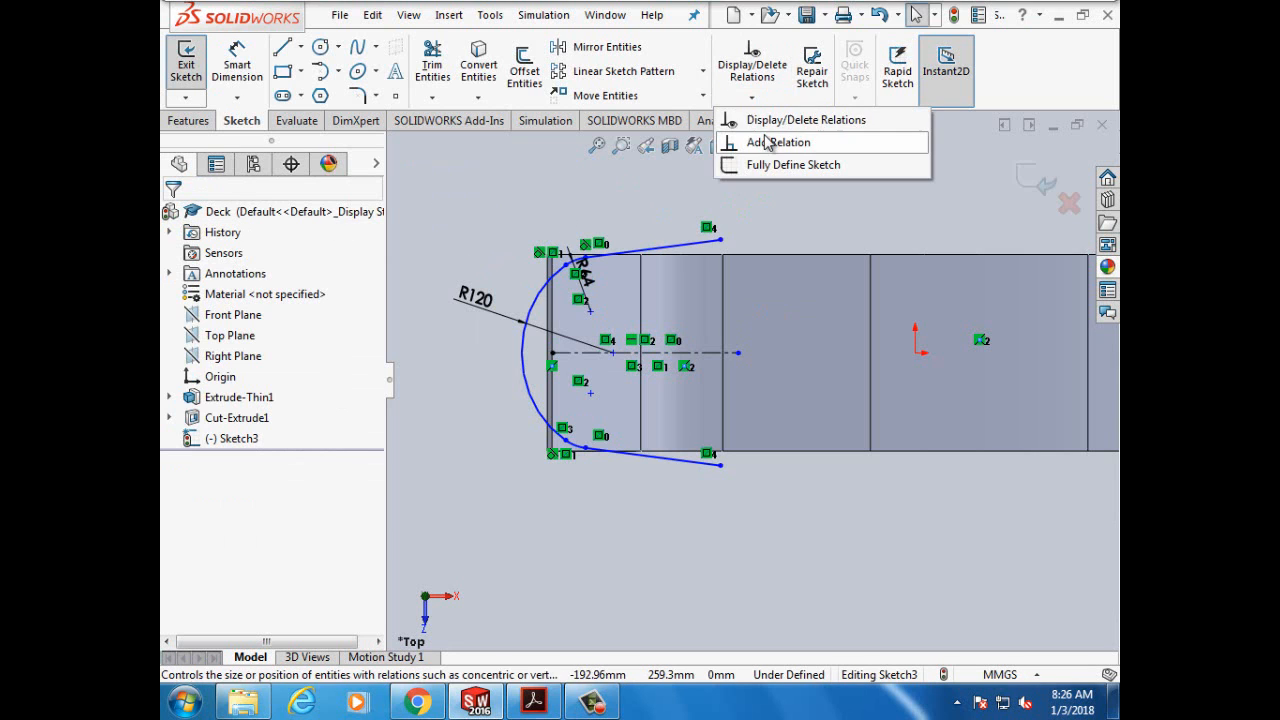
pyautogui.click(770, 145)
pyautogui.click(720, 241)
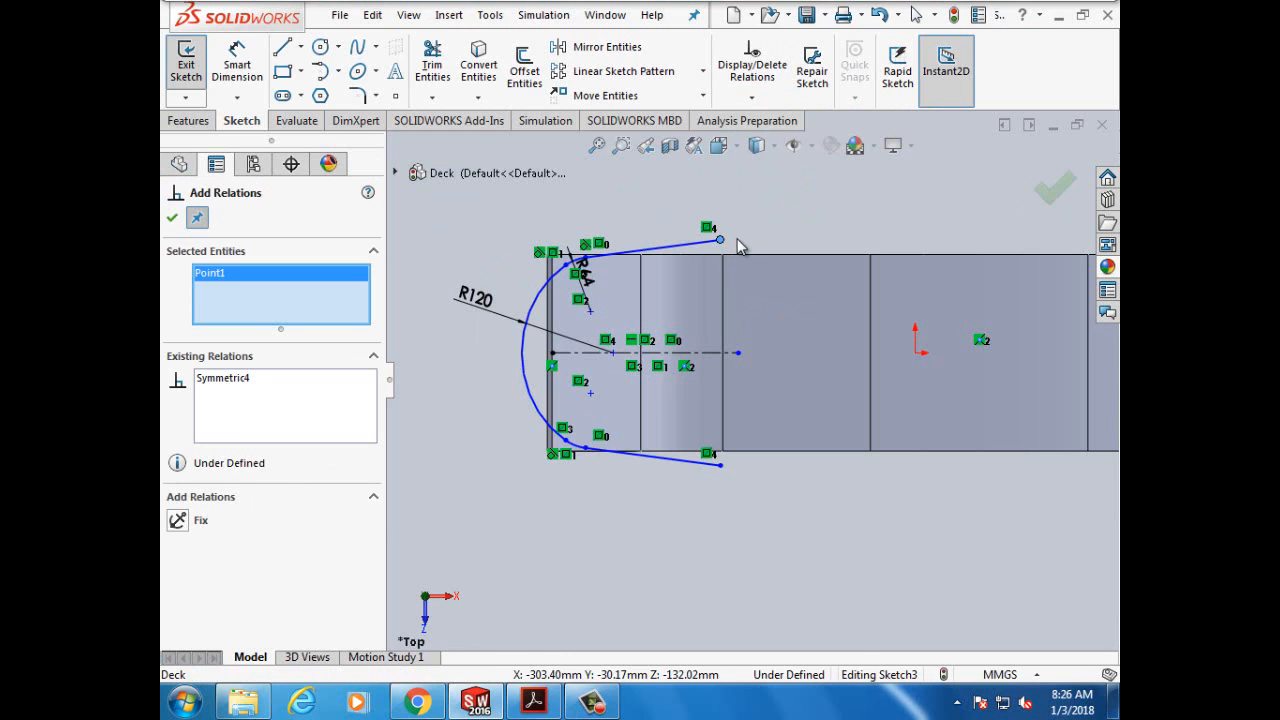
pyautogui.click(723, 256)
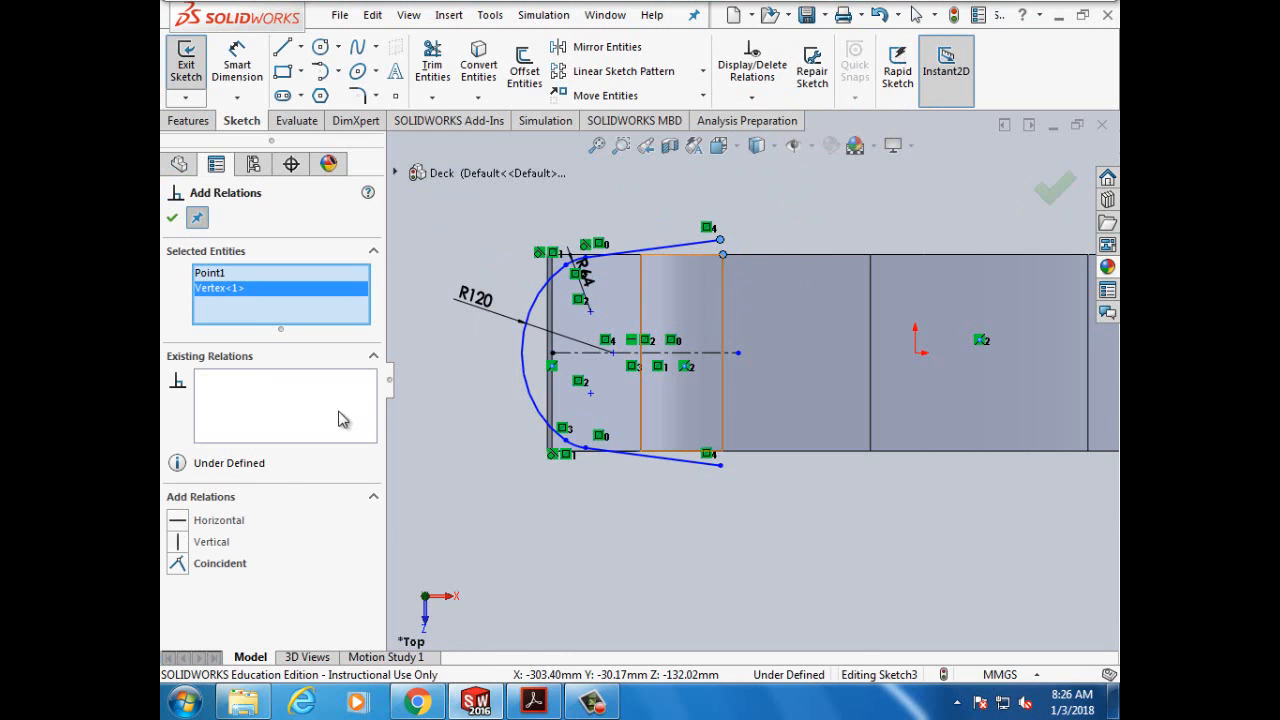
pyautogui.click(184, 566)
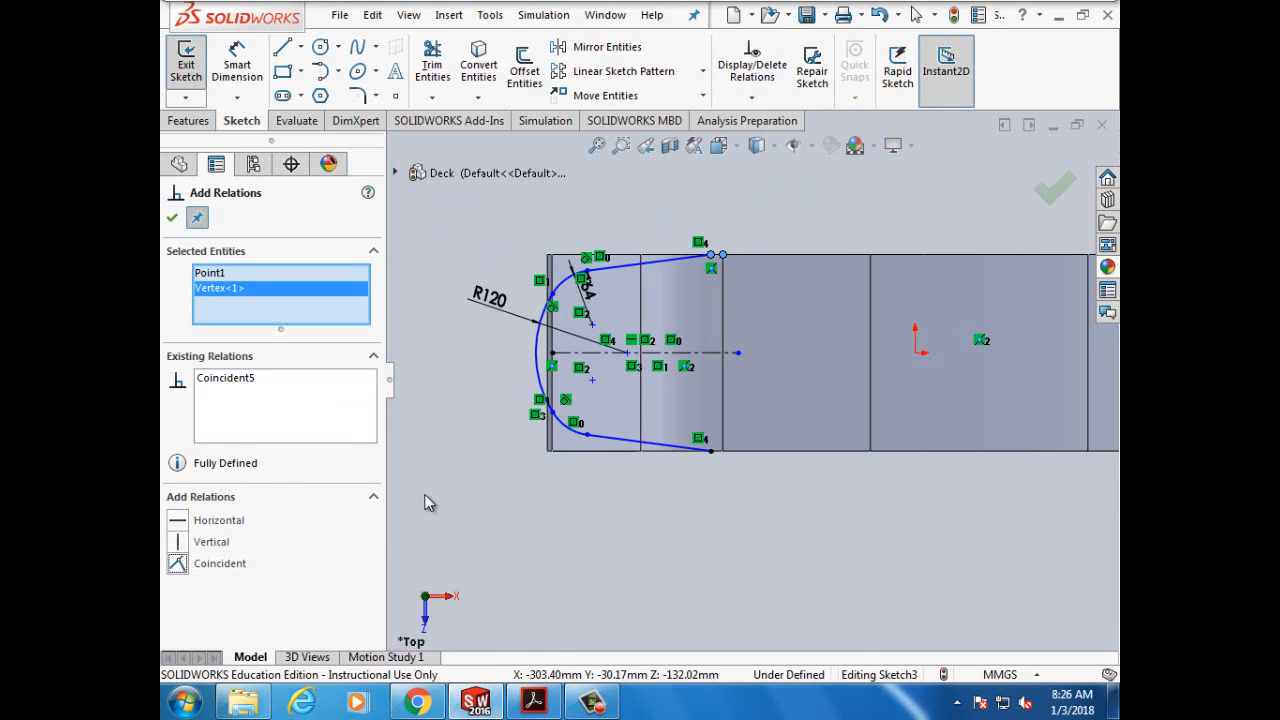
pyautogui.click(172, 217)
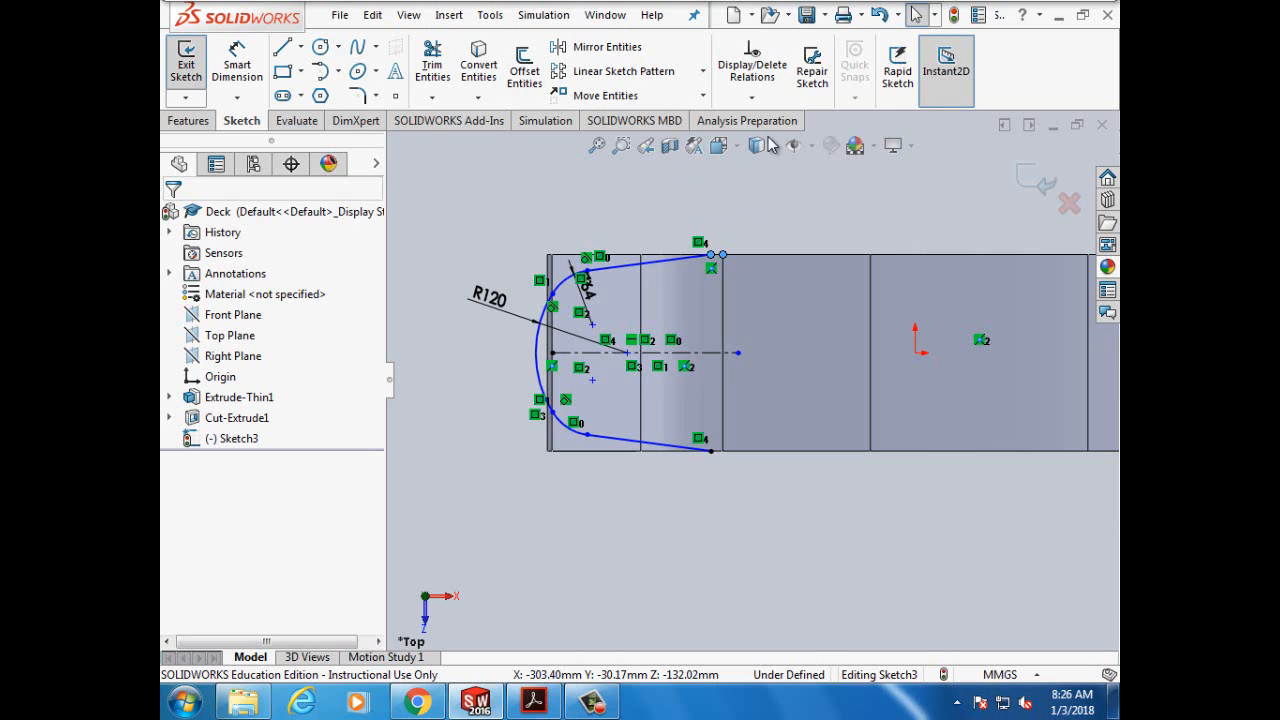
# Step: Clear the previously selected relation entities and make the 120 mm arc tangent to the deck's end edge
pyautogui.click(752, 97)
pyautogui.click(765, 142)
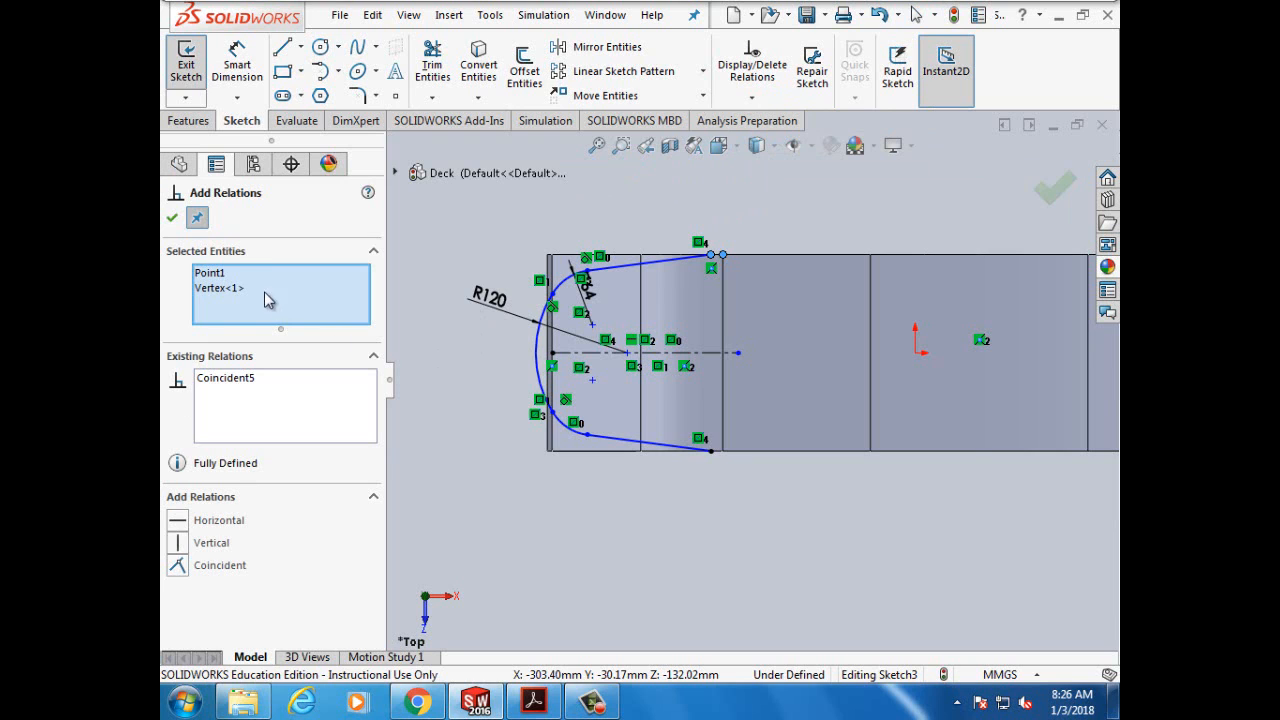
pyautogui.click(218, 279)
pyautogui.rightClick(219, 281)
pyautogui.click(222, 311)
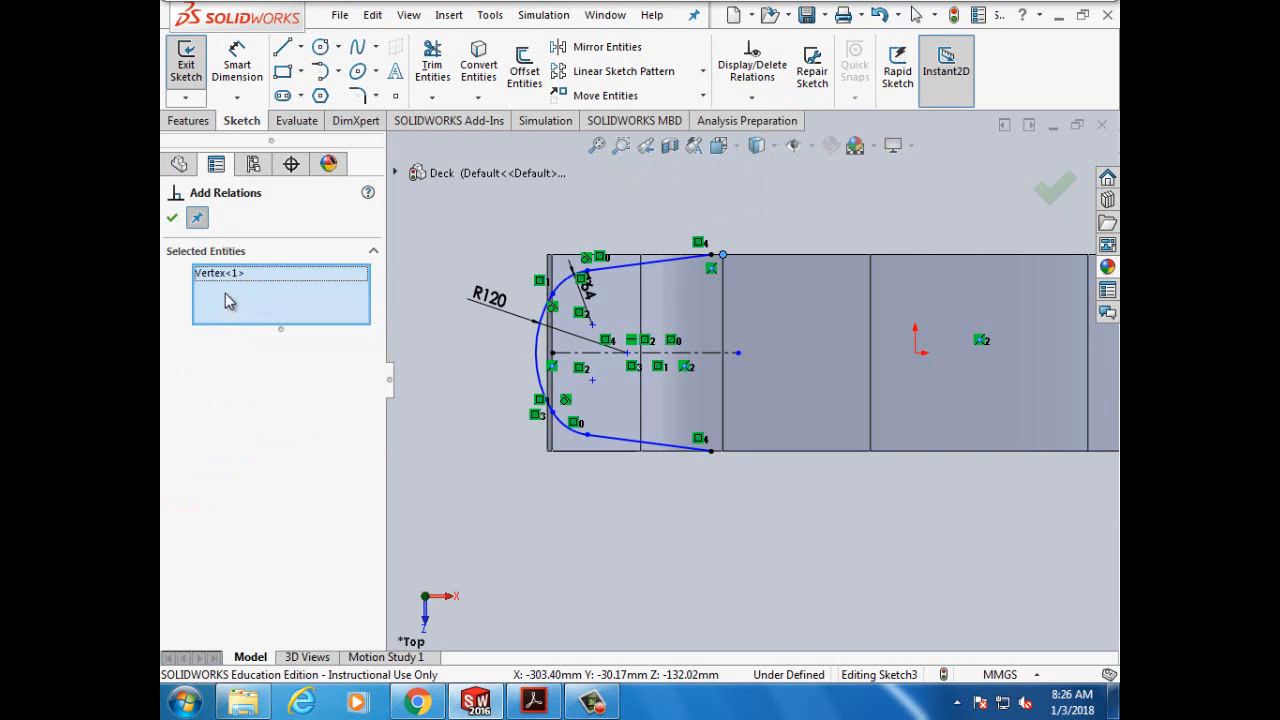
pyautogui.click(222, 274)
pyautogui.rightClick(222, 278)
pyautogui.click(262, 311)
pyautogui.click(540, 355)
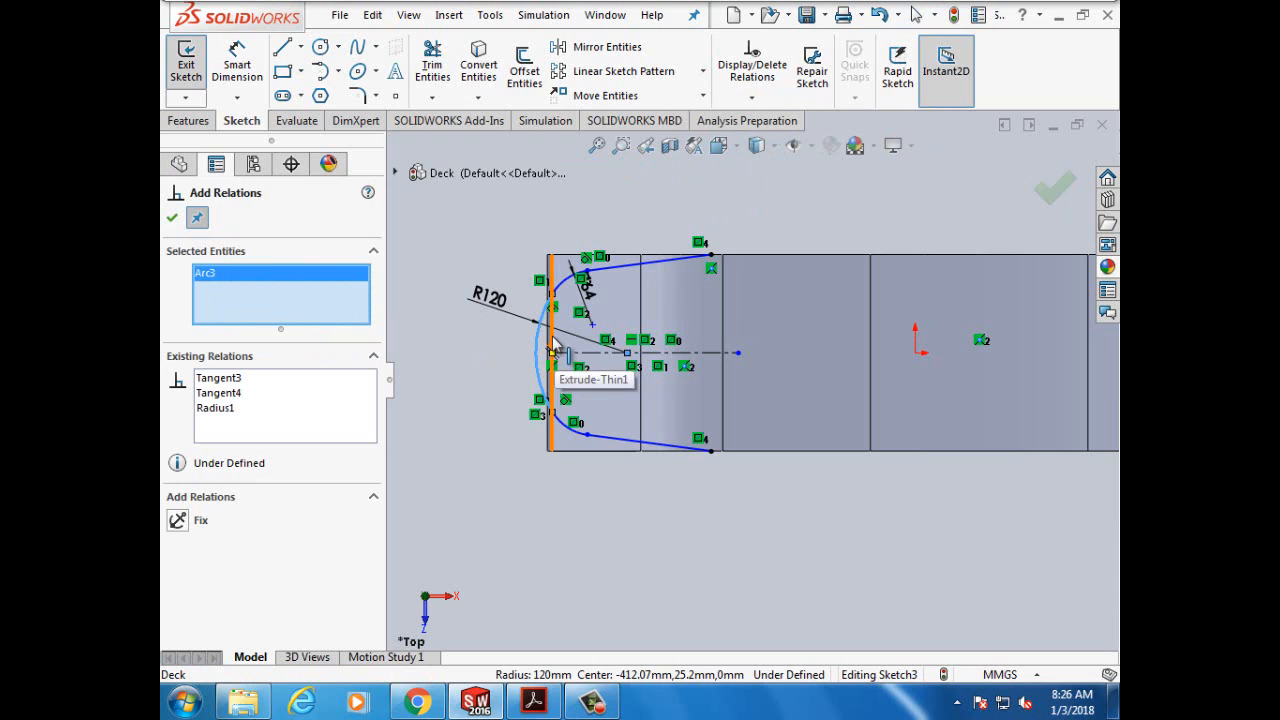
pyautogui.click(553, 365)
pyautogui.click(177, 520)
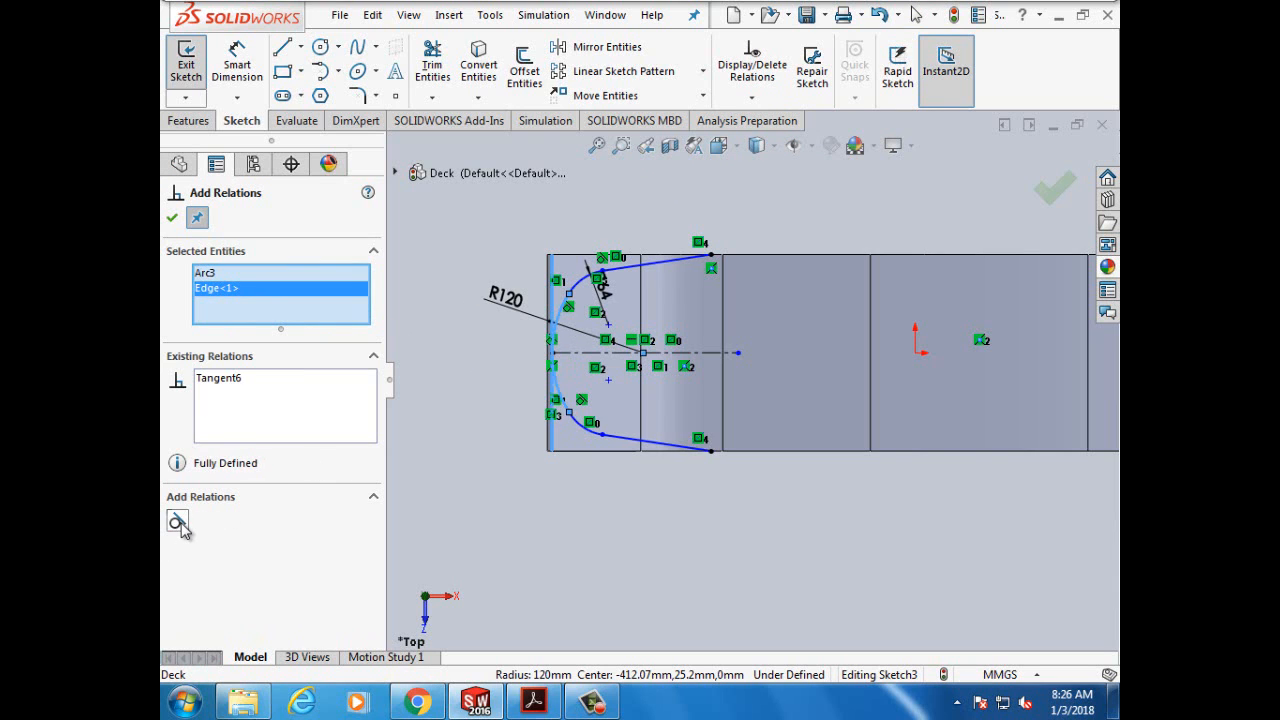
pyautogui.click(172, 218)
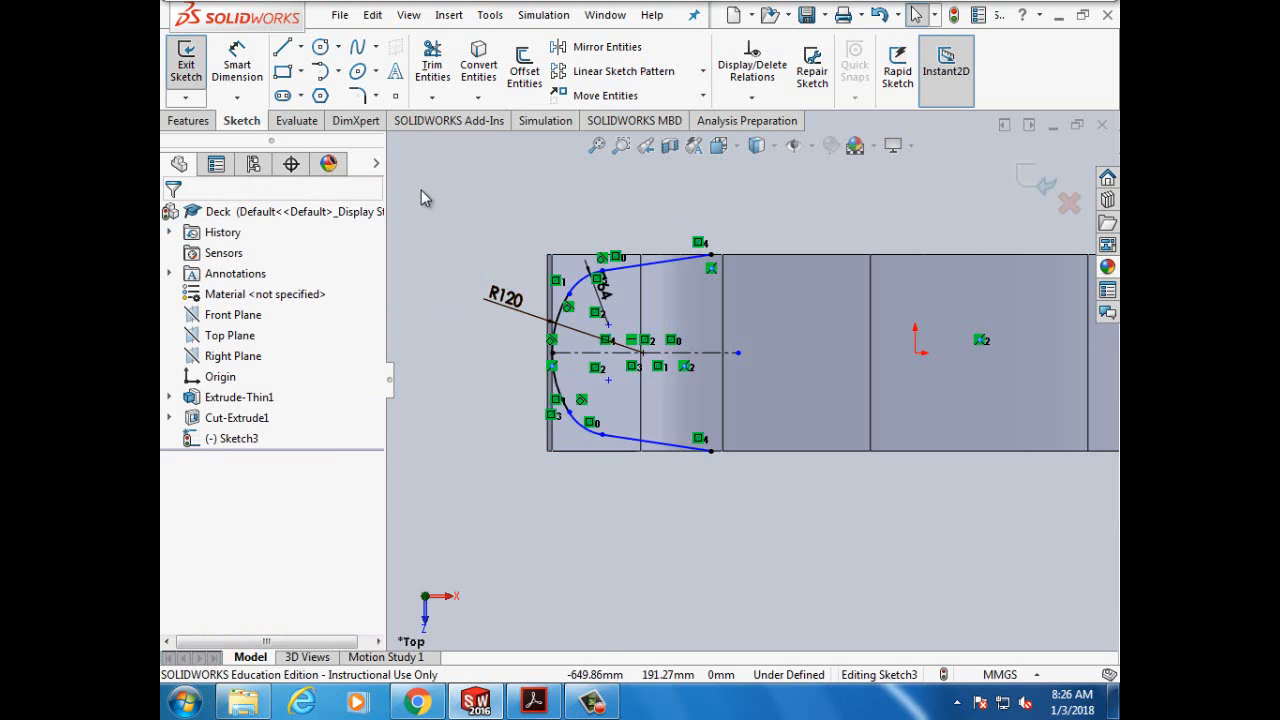
# Step: Dimension the angle between the upper slanted line and the deck's upper edge as 9 degrees
pyautogui.click(237, 65)
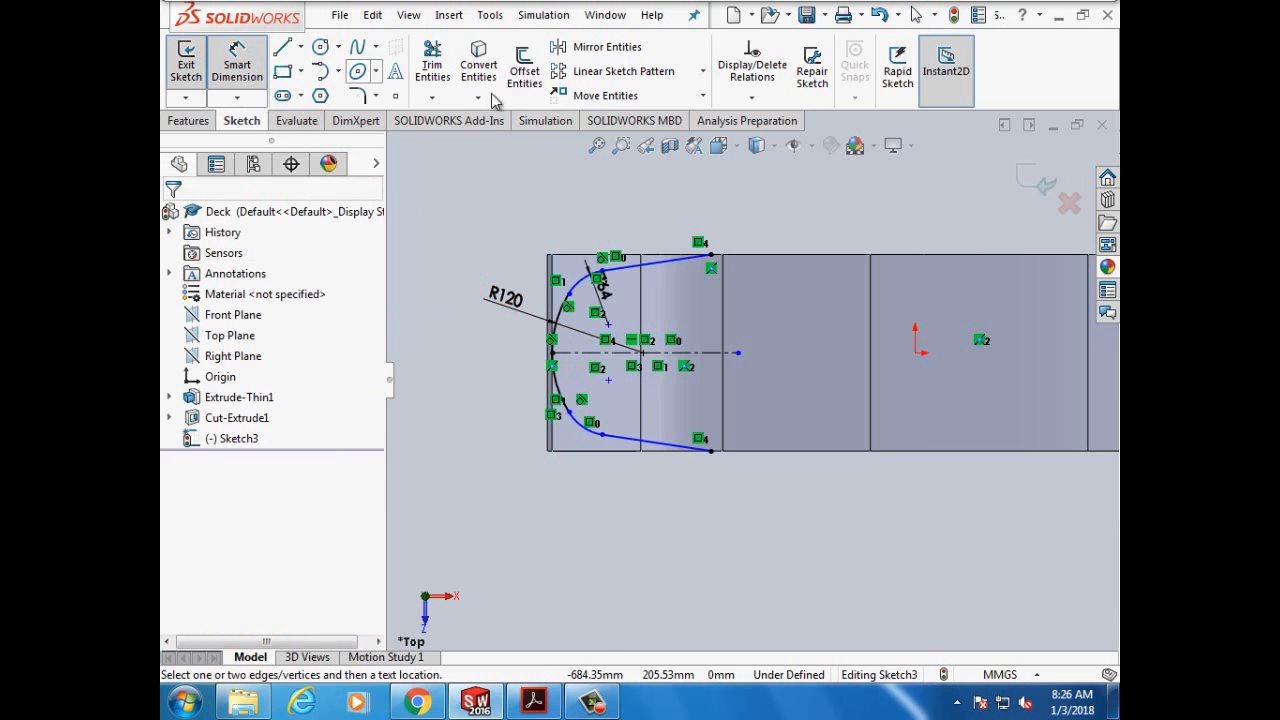
pyautogui.click(640, 267)
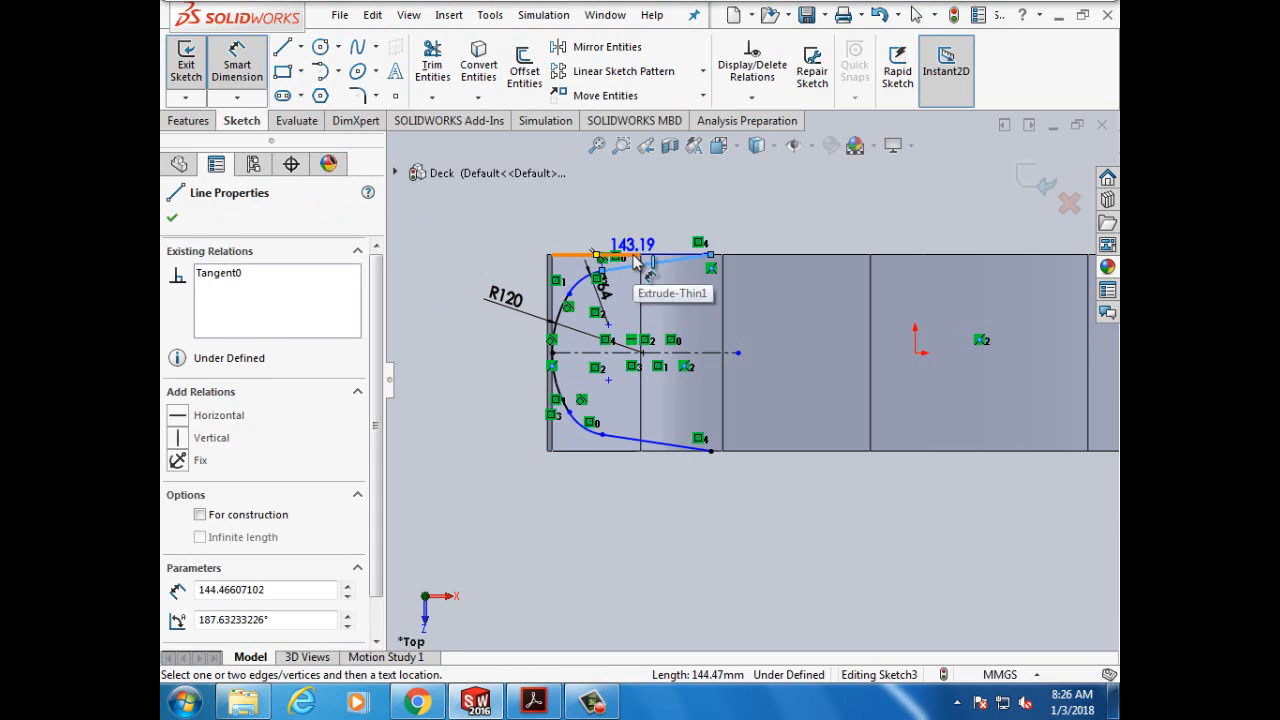
pyautogui.click(636, 262)
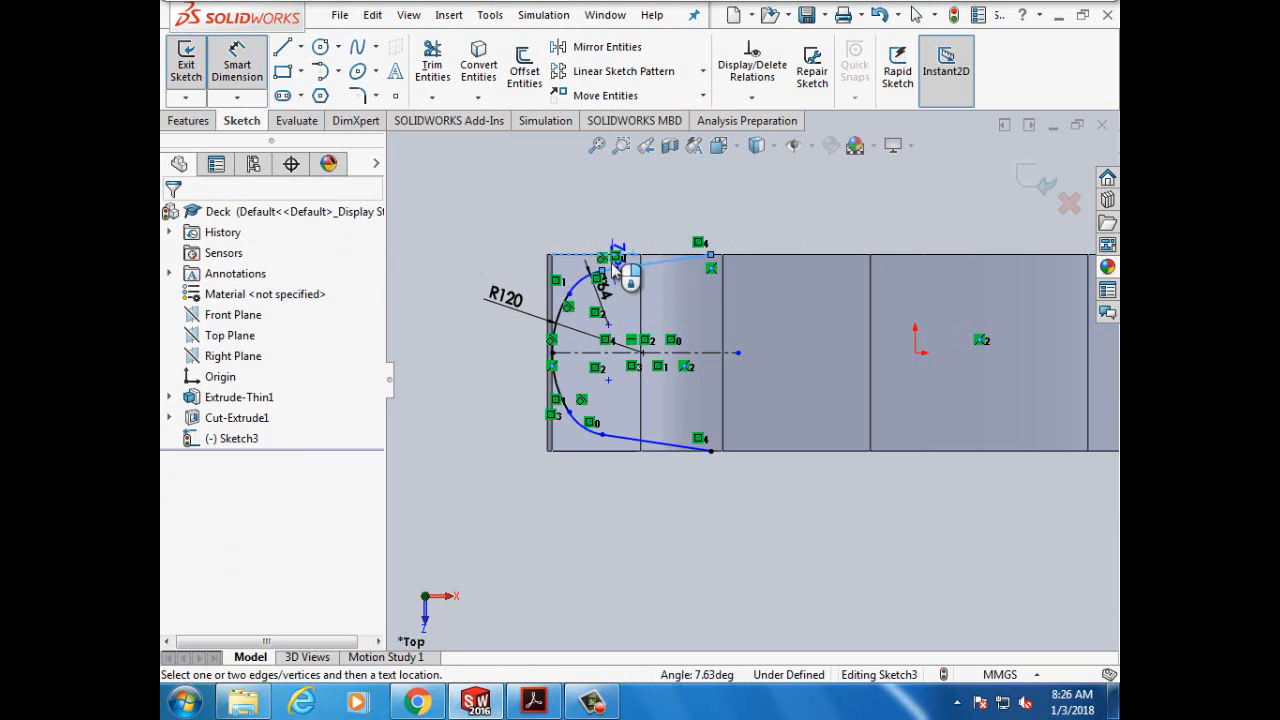
pyautogui.click(614, 268)
pyautogui.write('9')
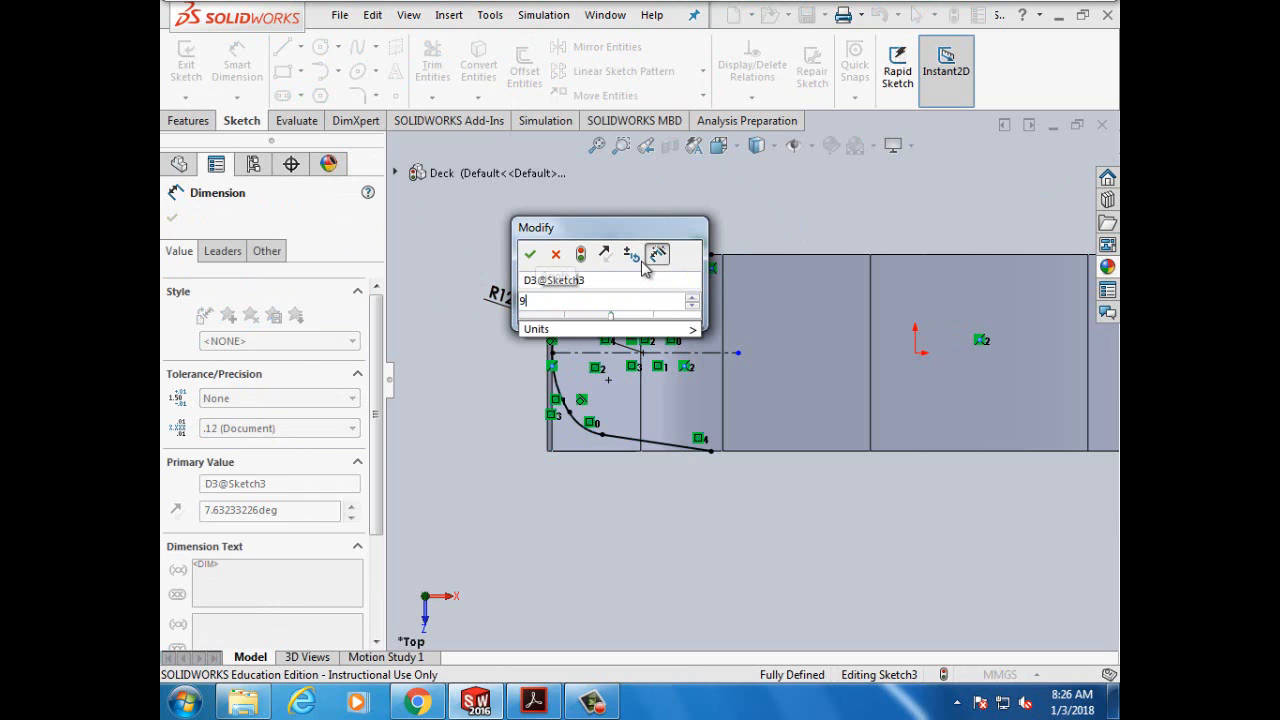
pyautogui.click(529, 254)
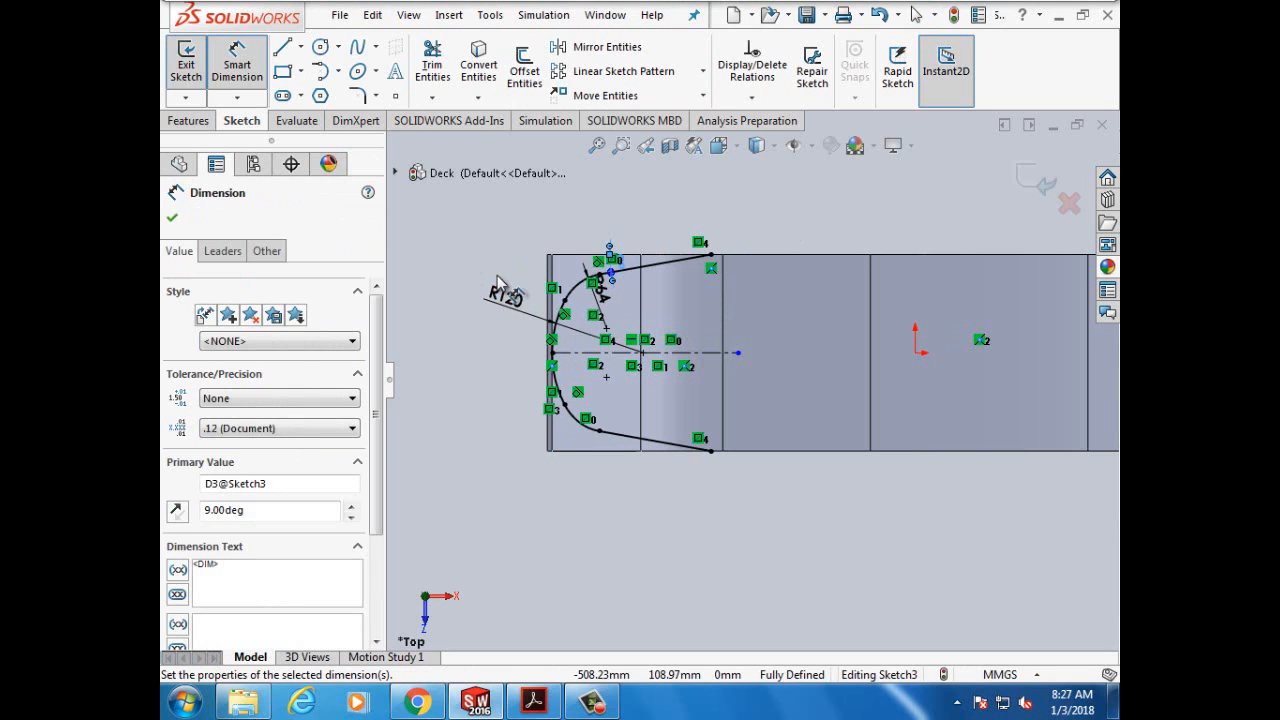
pyautogui.click(172, 220)
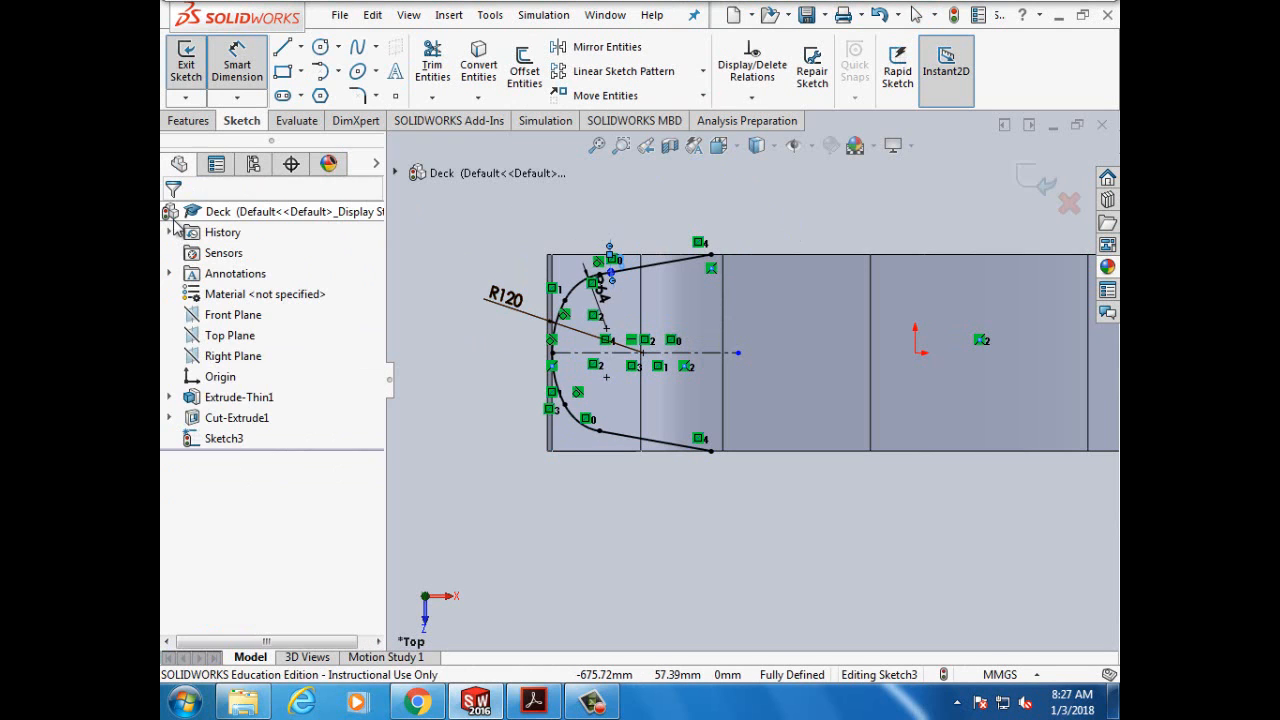
# Step: Try an extruded cut Through All with the end profile, with Flip side to cut enabled and all bodies kept
pyautogui.click(195, 124)
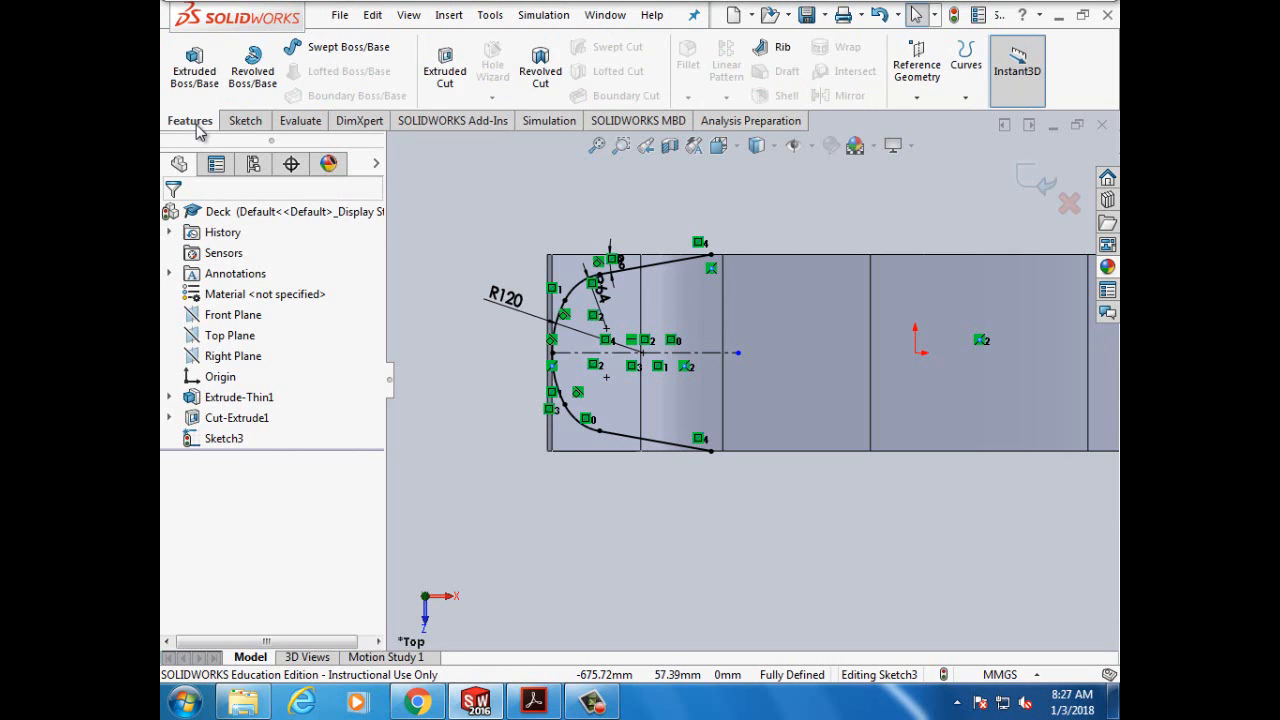
pyautogui.click(445, 72)
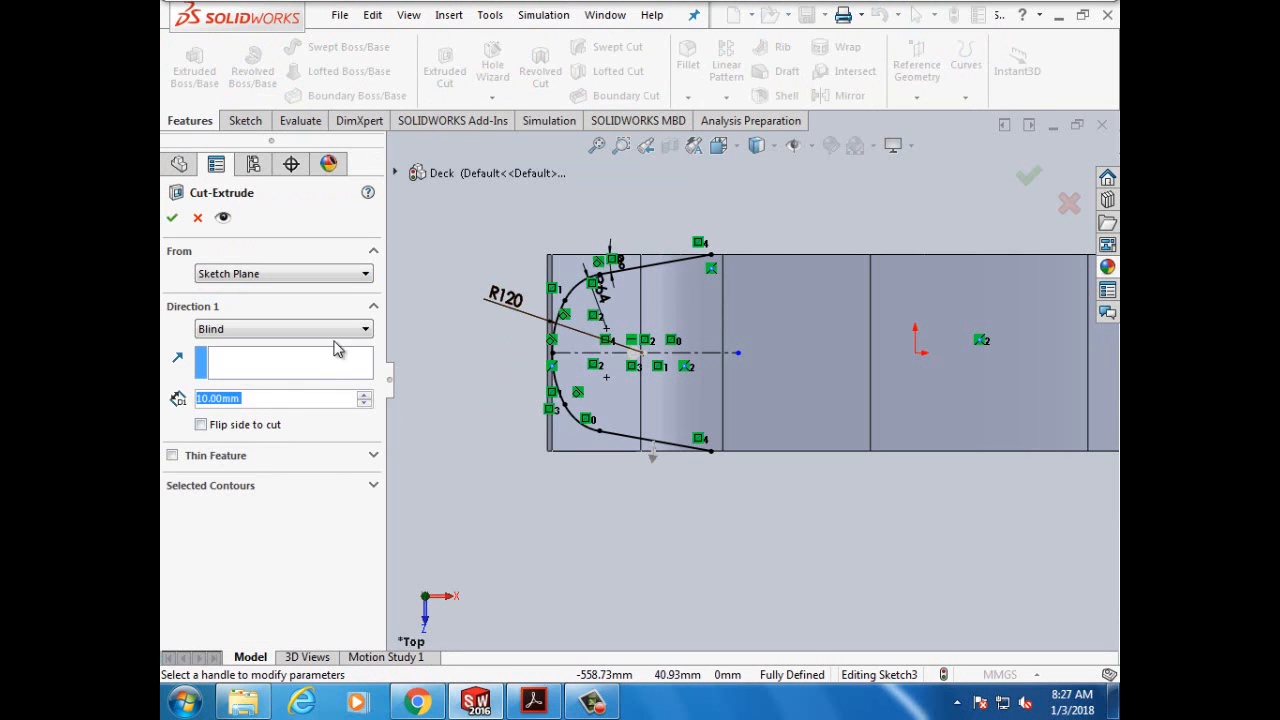
pyautogui.click(366, 333)
pyautogui.click(375, 357)
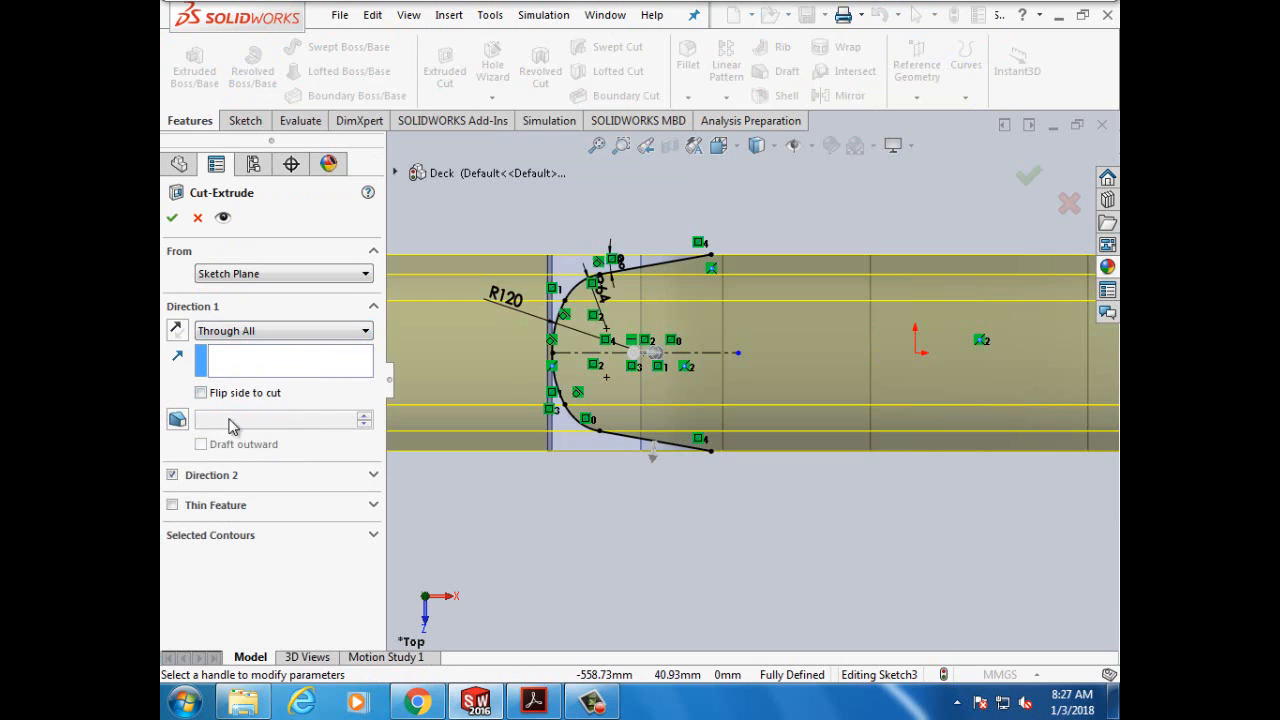
pyautogui.click(201, 394)
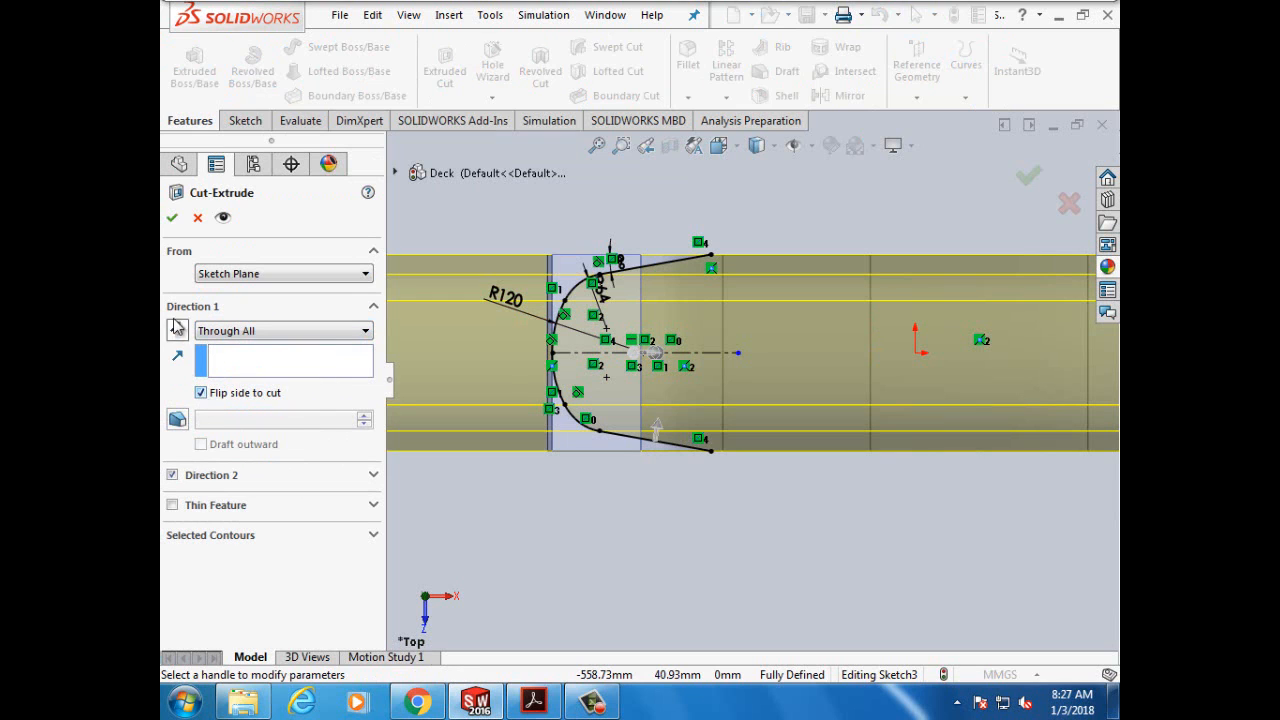
pyautogui.click(172, 218)
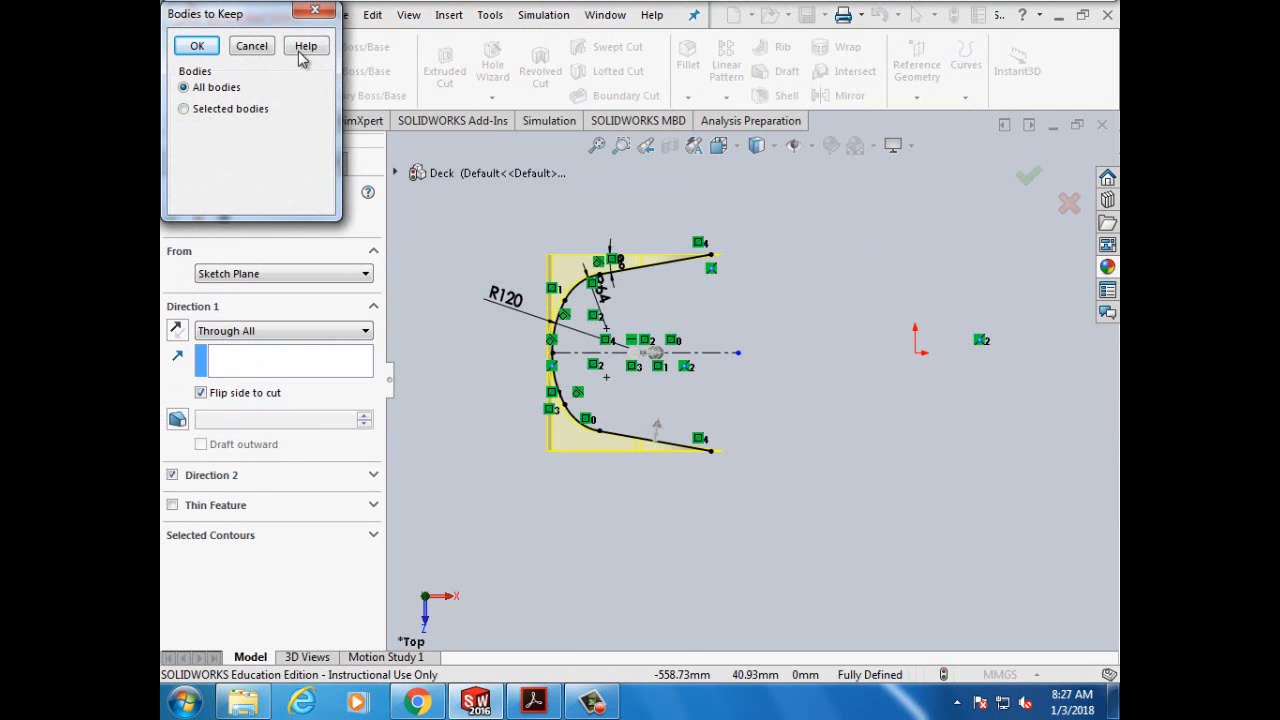
pyautogui.click(252, 47)
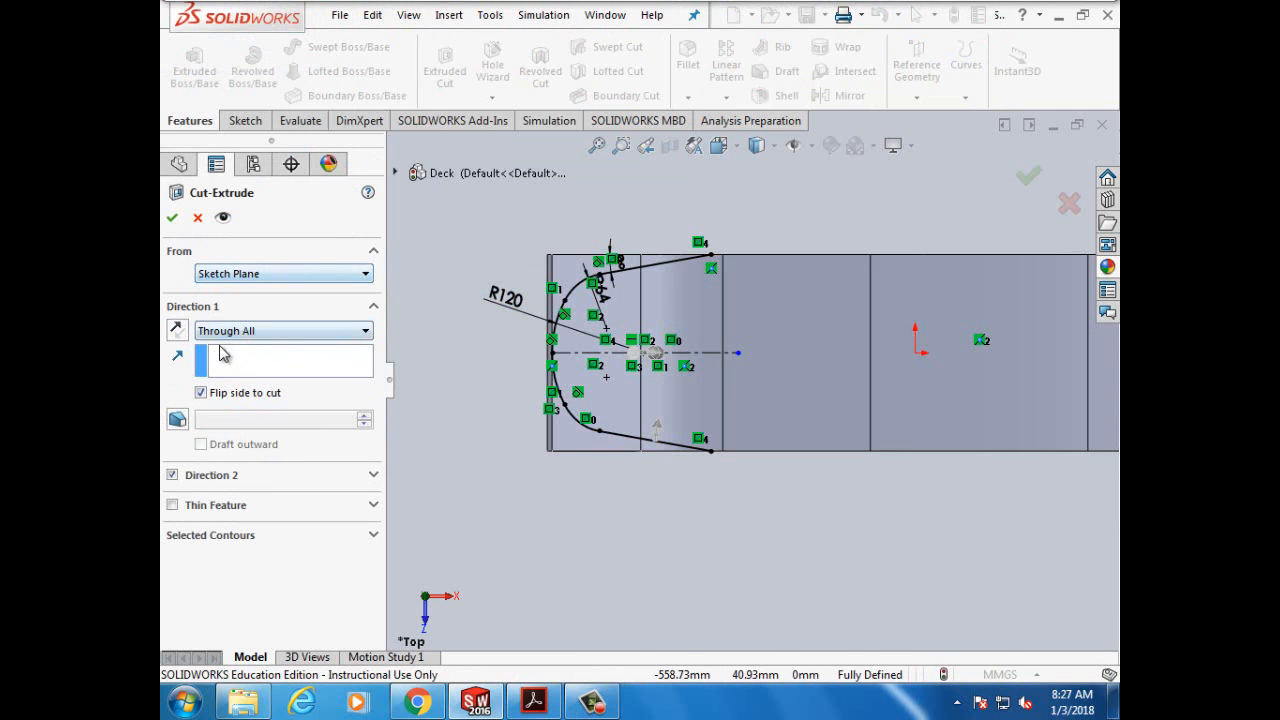
pyautogui.click(201, 393)
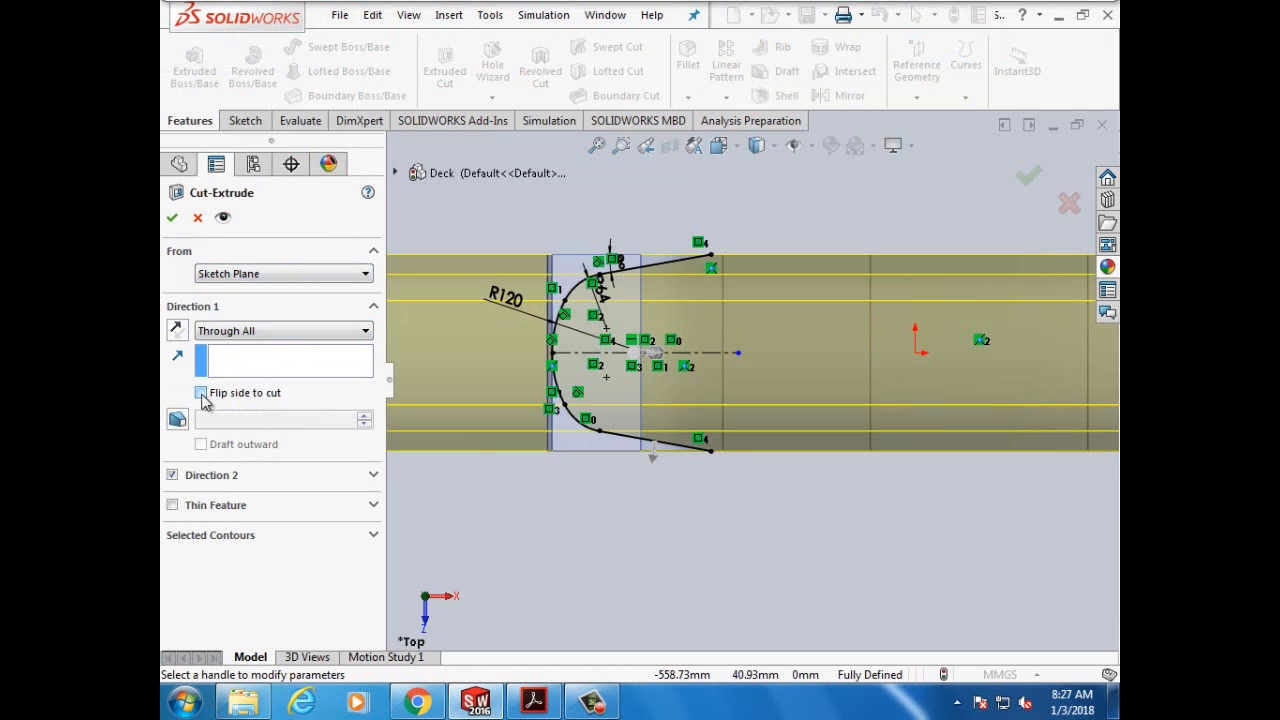
pyautogui.click(201, 393)
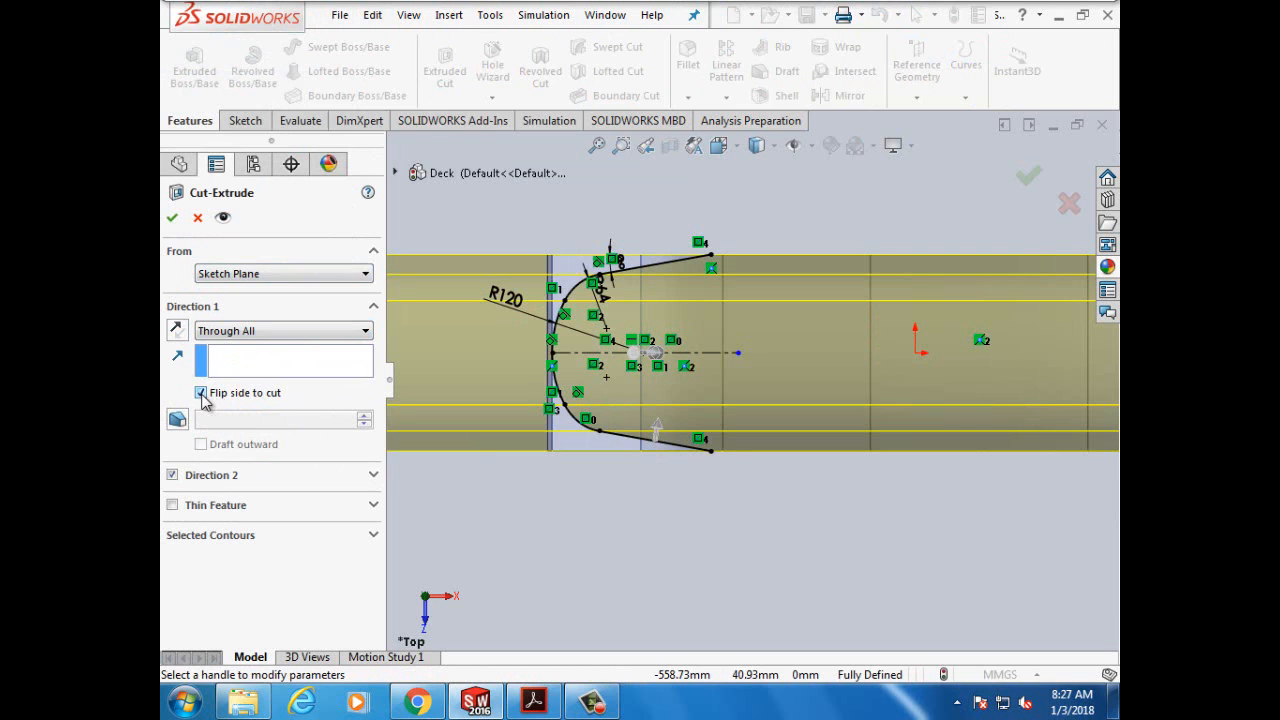
pyautogui.click(172, 218)
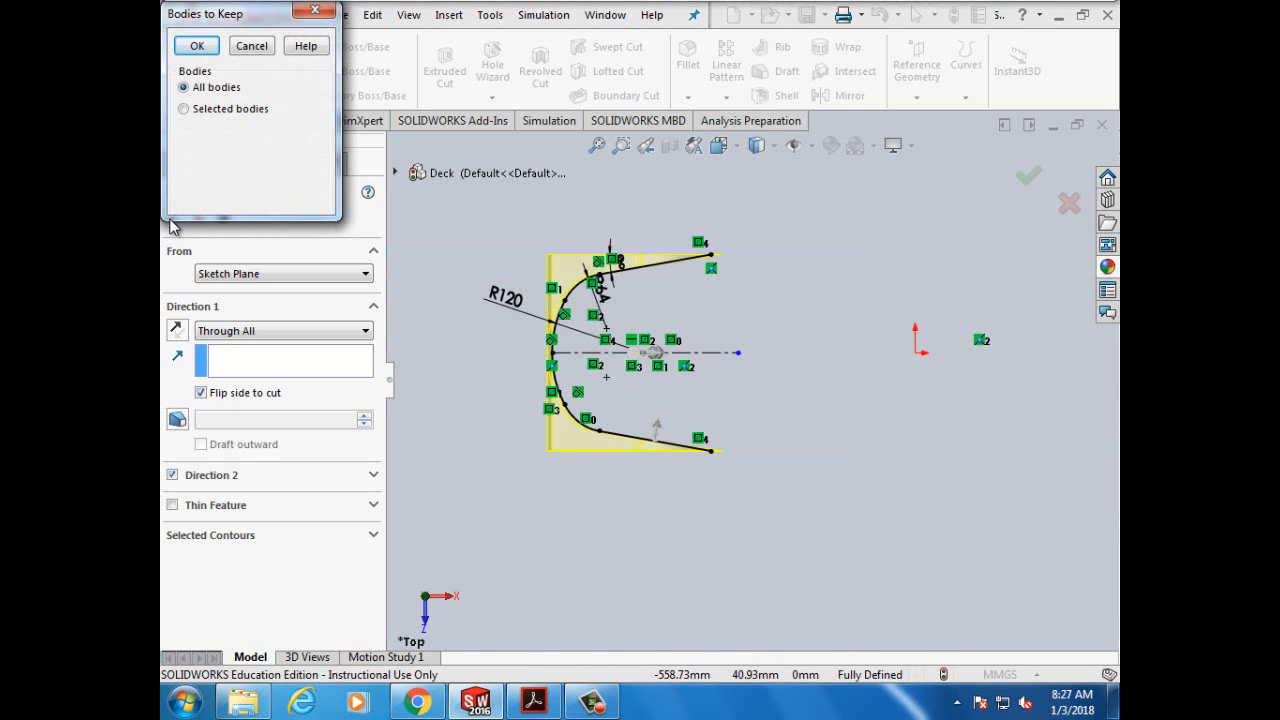
pyautogui.click(196, 47)
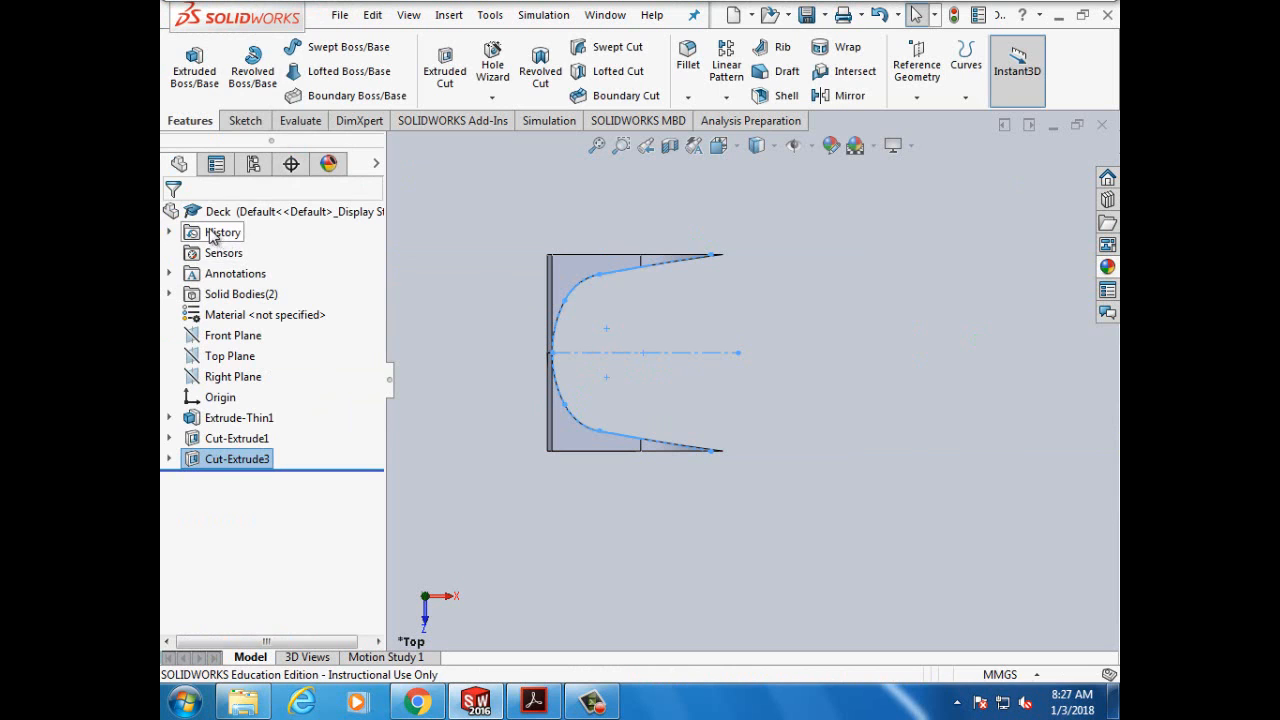
# Step: Undo the last extruded cut and recut the deck's end with the end profile, Through All, with Flip side to cut off
pyautogui.click(372, 16)
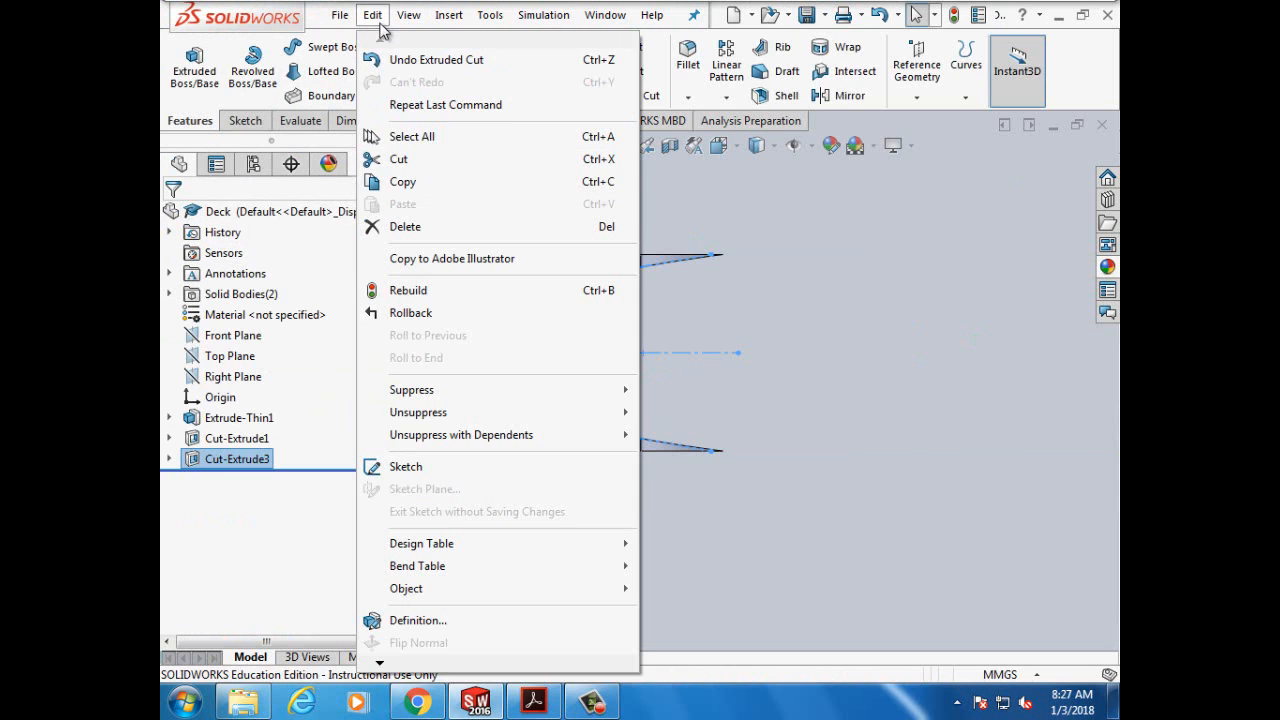
pyautogui.click(396, 57)
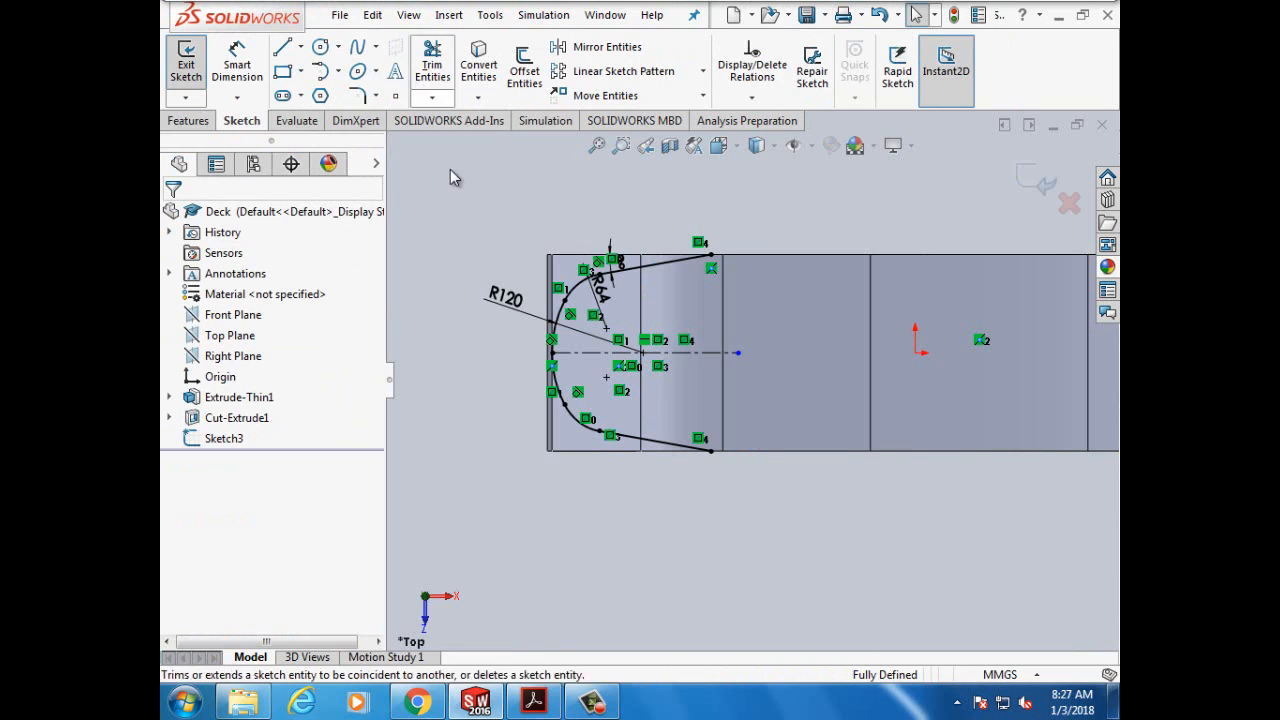
pyautogui.click(198, 126)
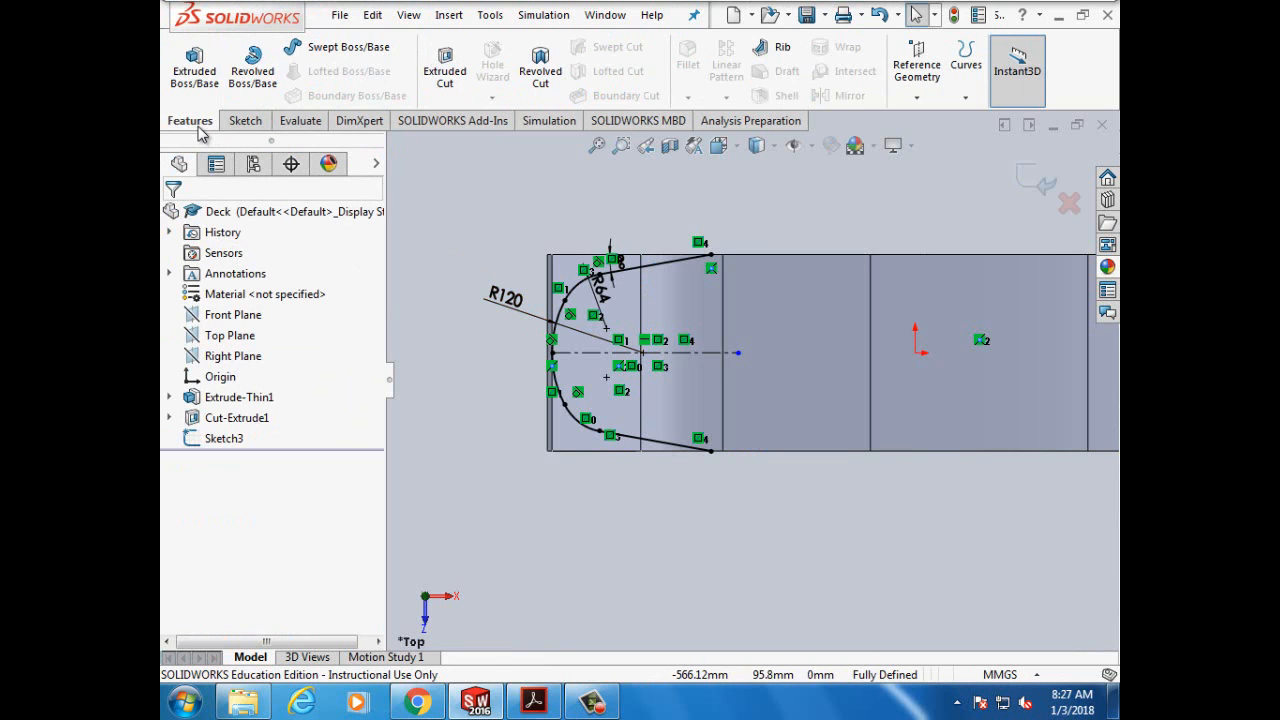
pyautogui.click(446, 76)
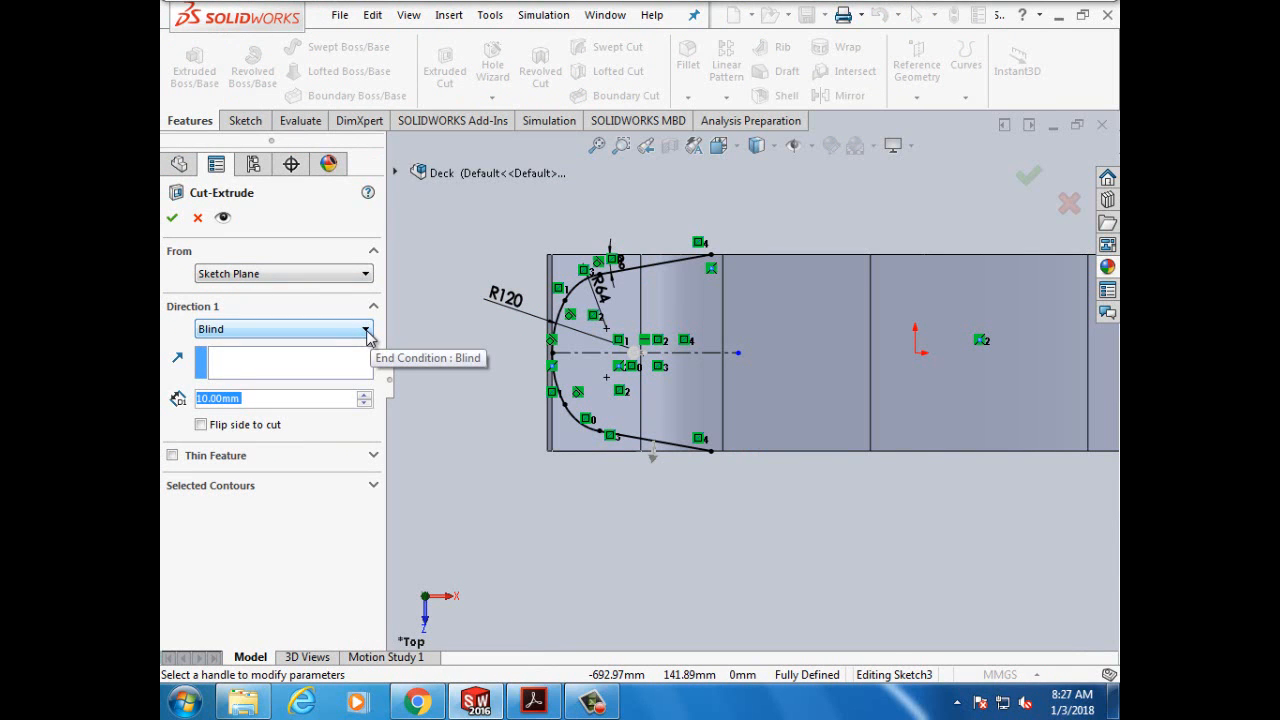
pyautogui.click(201, 426)
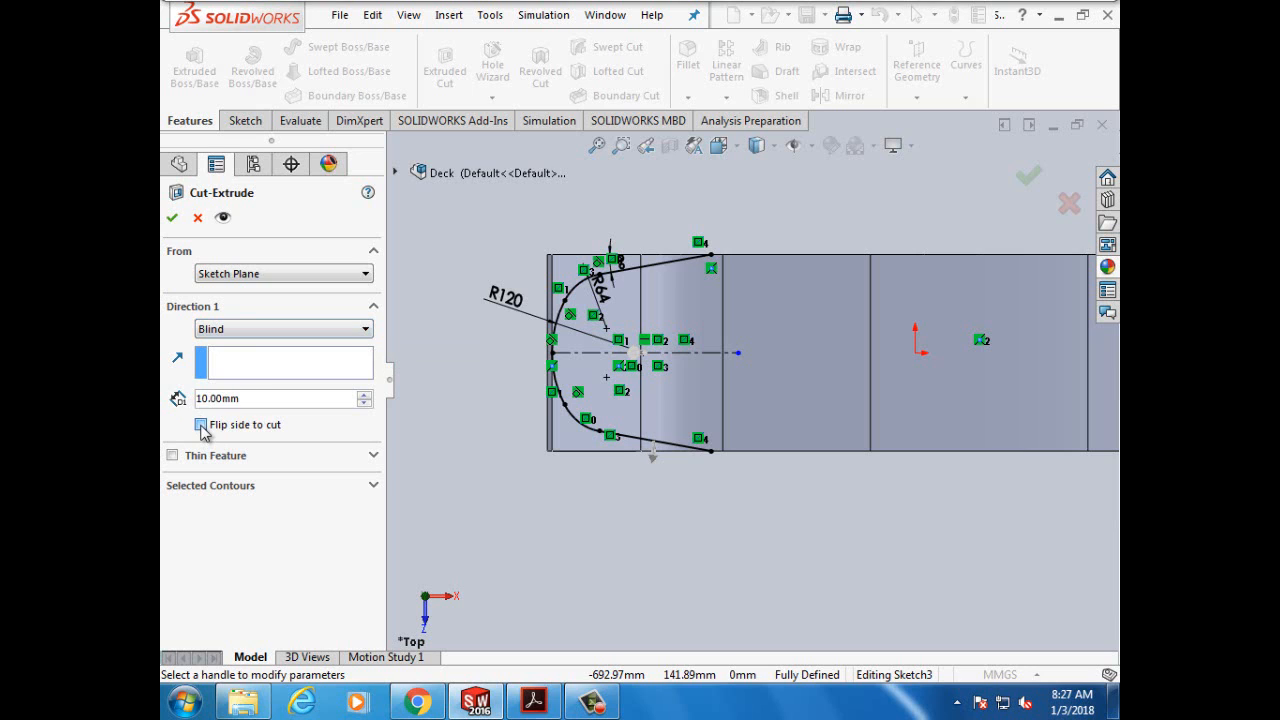
pyautogui.click(201, 426)
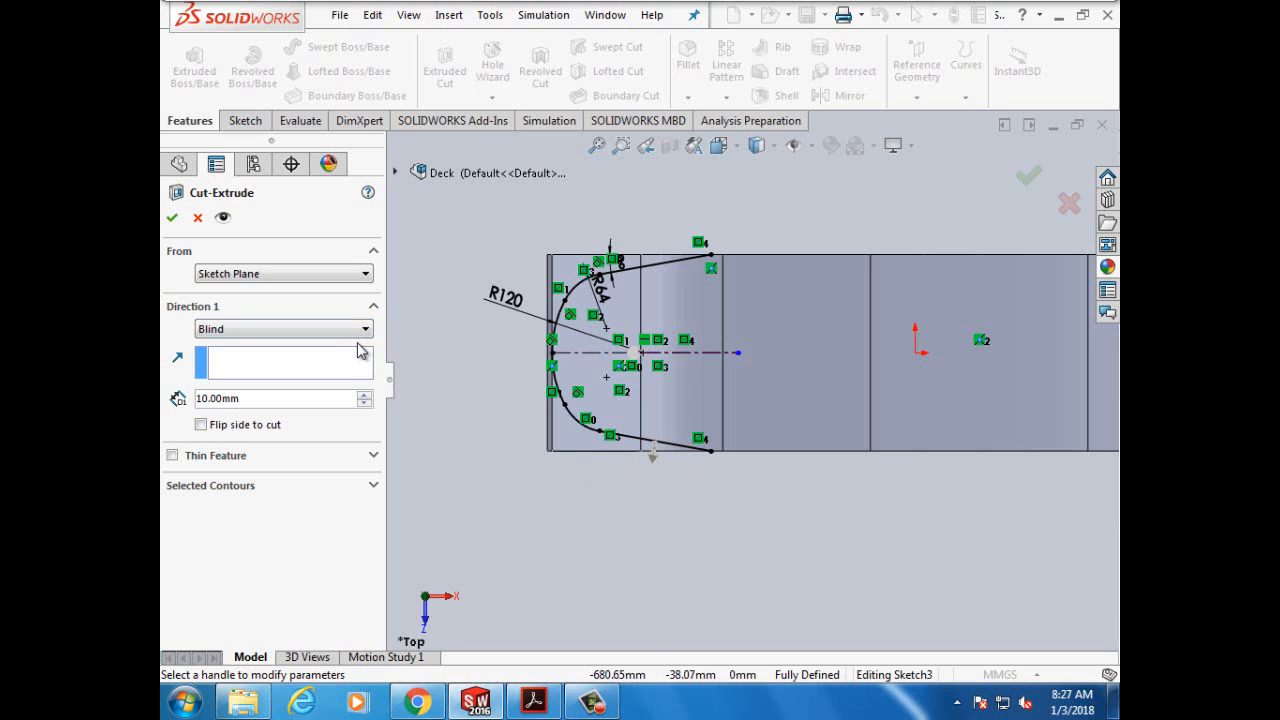
pyautogui.click(172, 455)
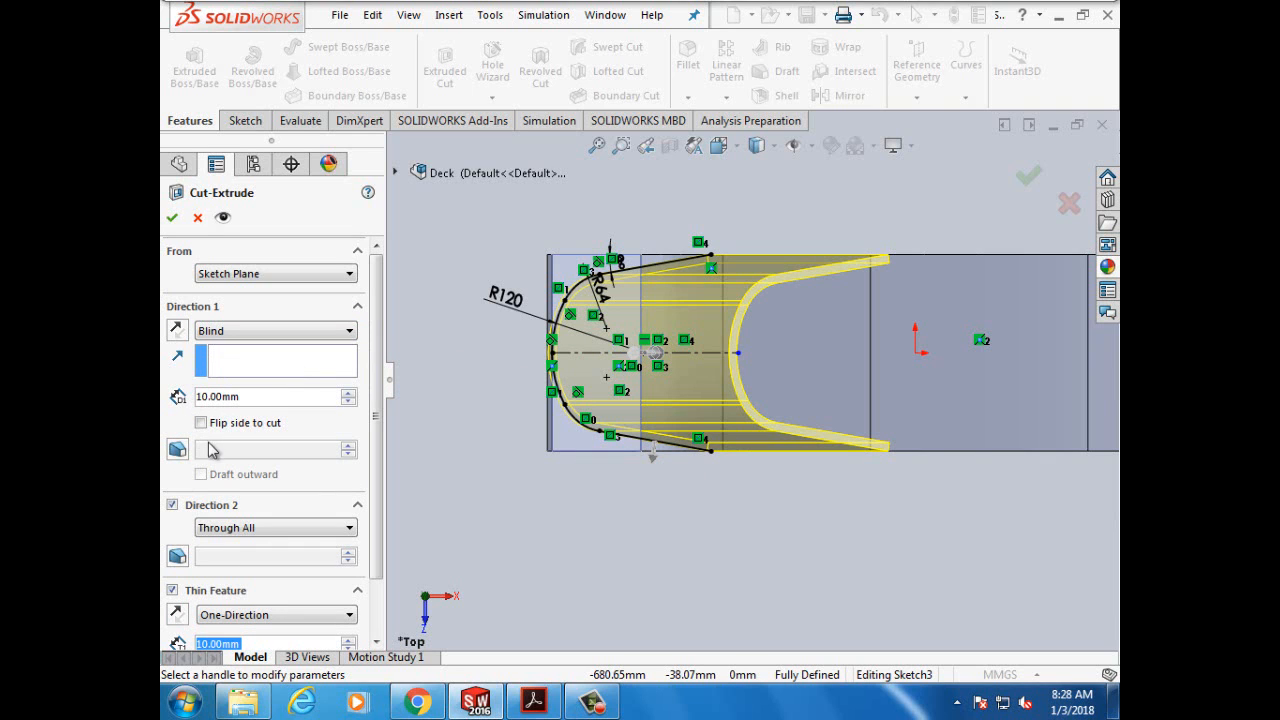
pyautogui.click(173, 590)
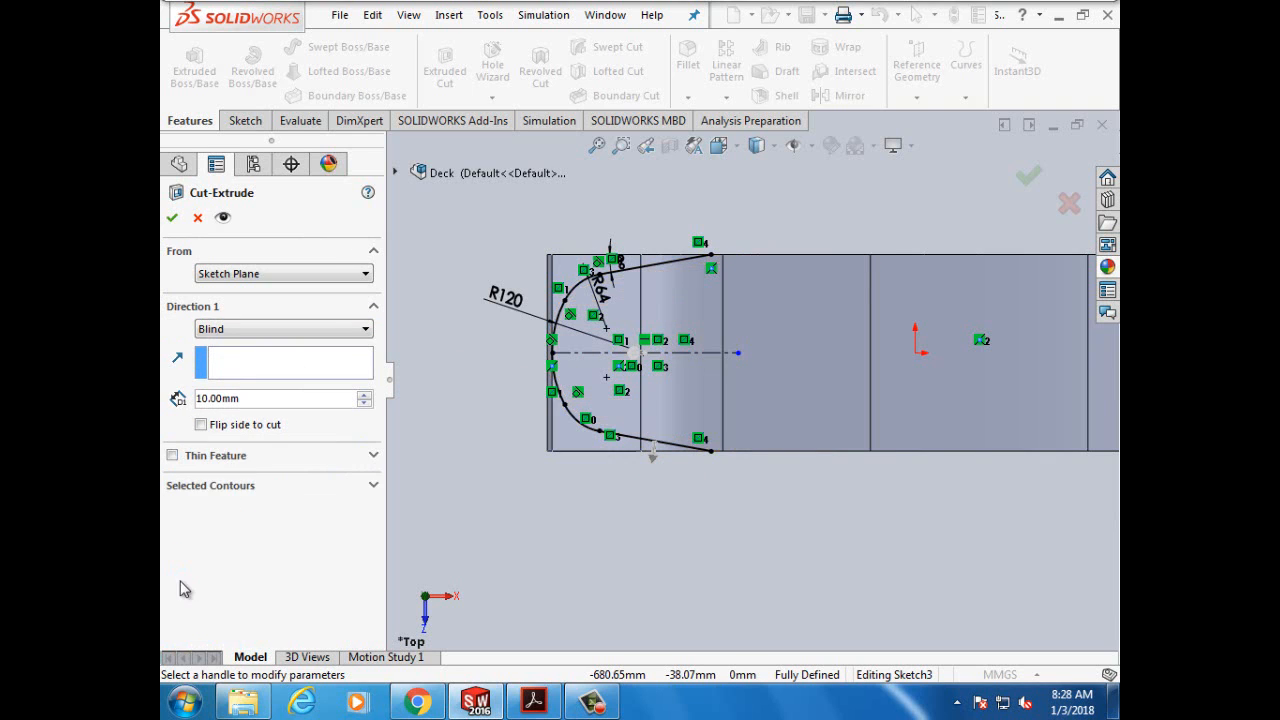
pyautogui.click(366, 329)
pyautogui.click(327, 358)
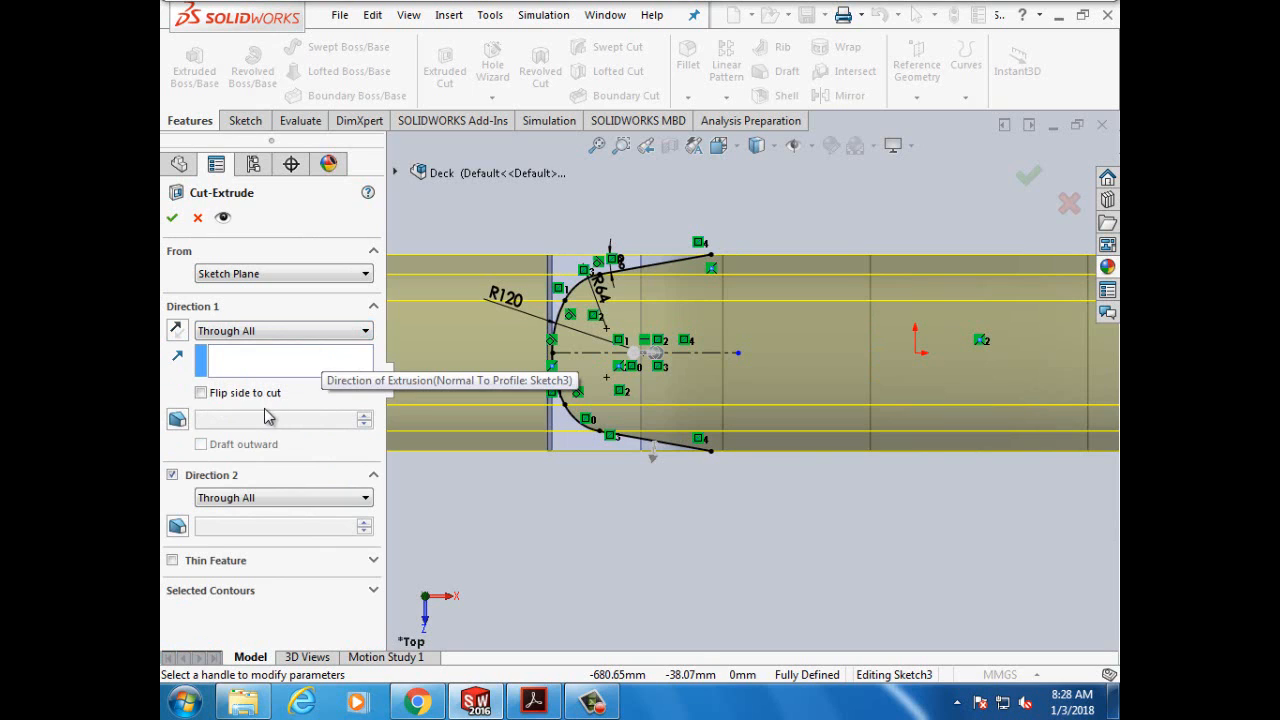
pyautogui.click(201, 393)
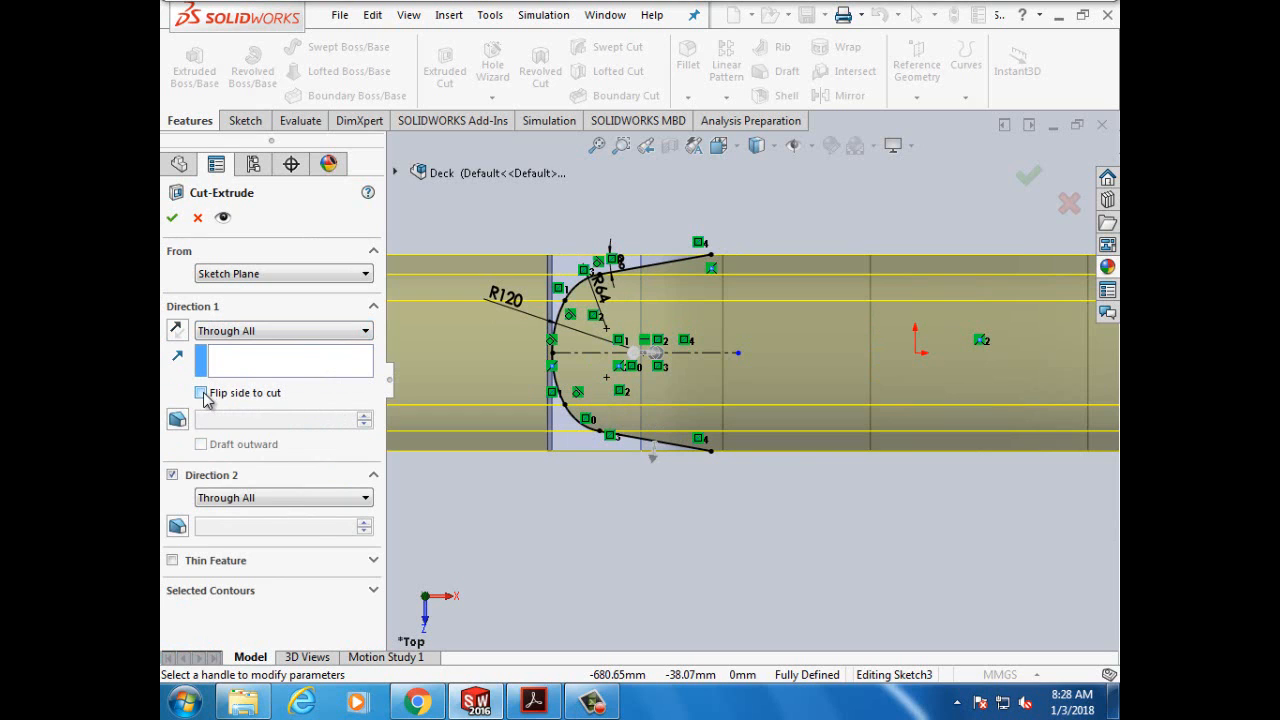
pyautogui.click(172, 217)
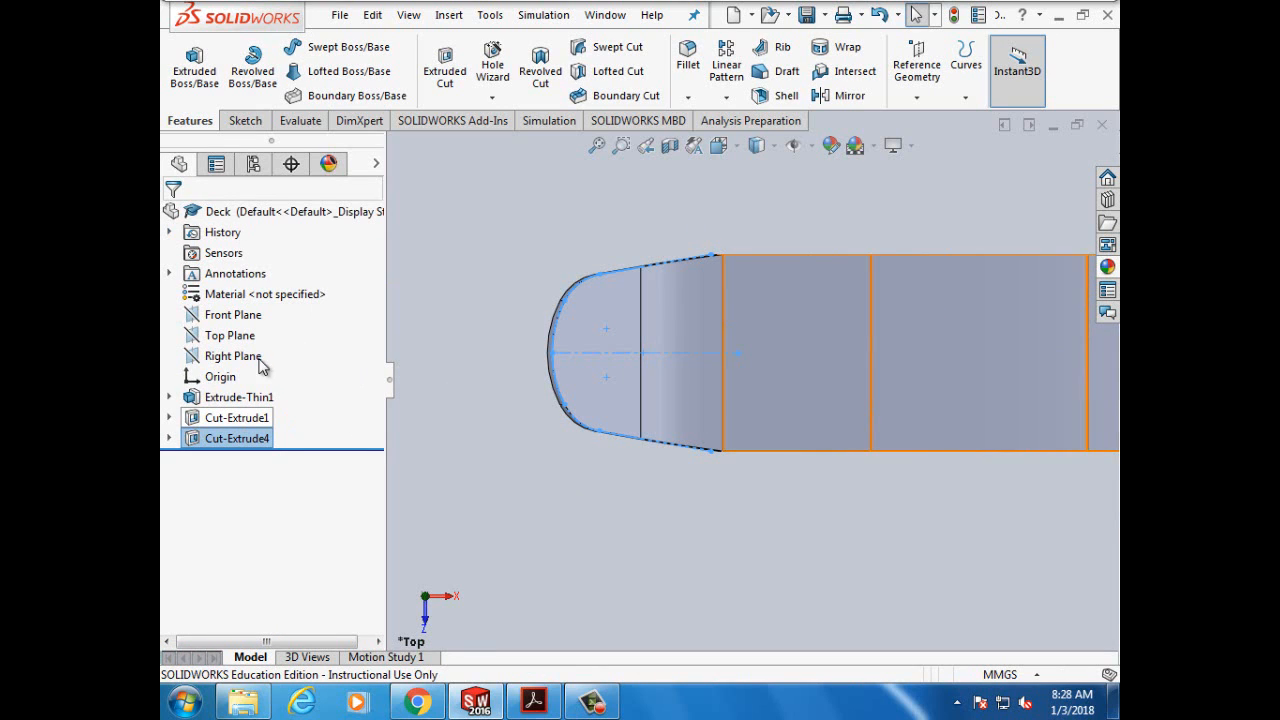
# Step: Examine the deck's two rounded ends from the top and from tilted views of its upper side and underside
pyautogui.scroll(1, 703, 543)
pyautogui.scroll(3, 920, 492)
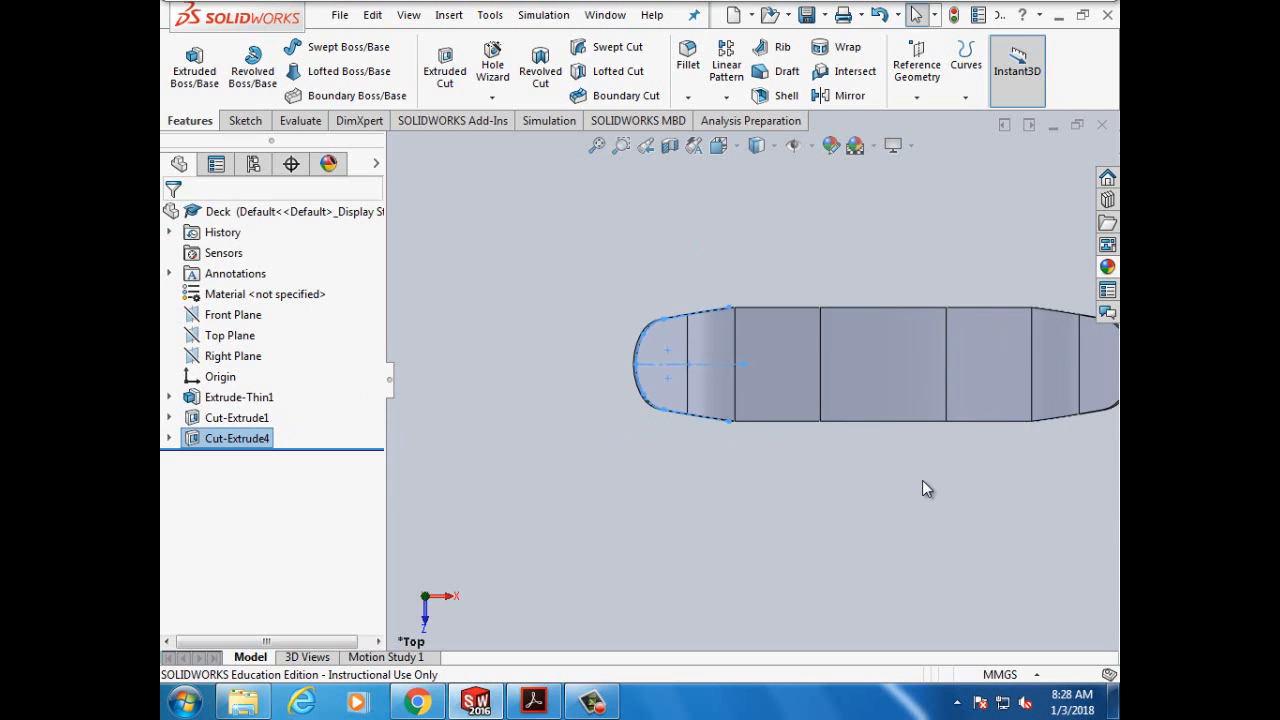
pyautogui.scroll(-2, 922, 480)
pyautogui.scroll(-3, 658, 218)
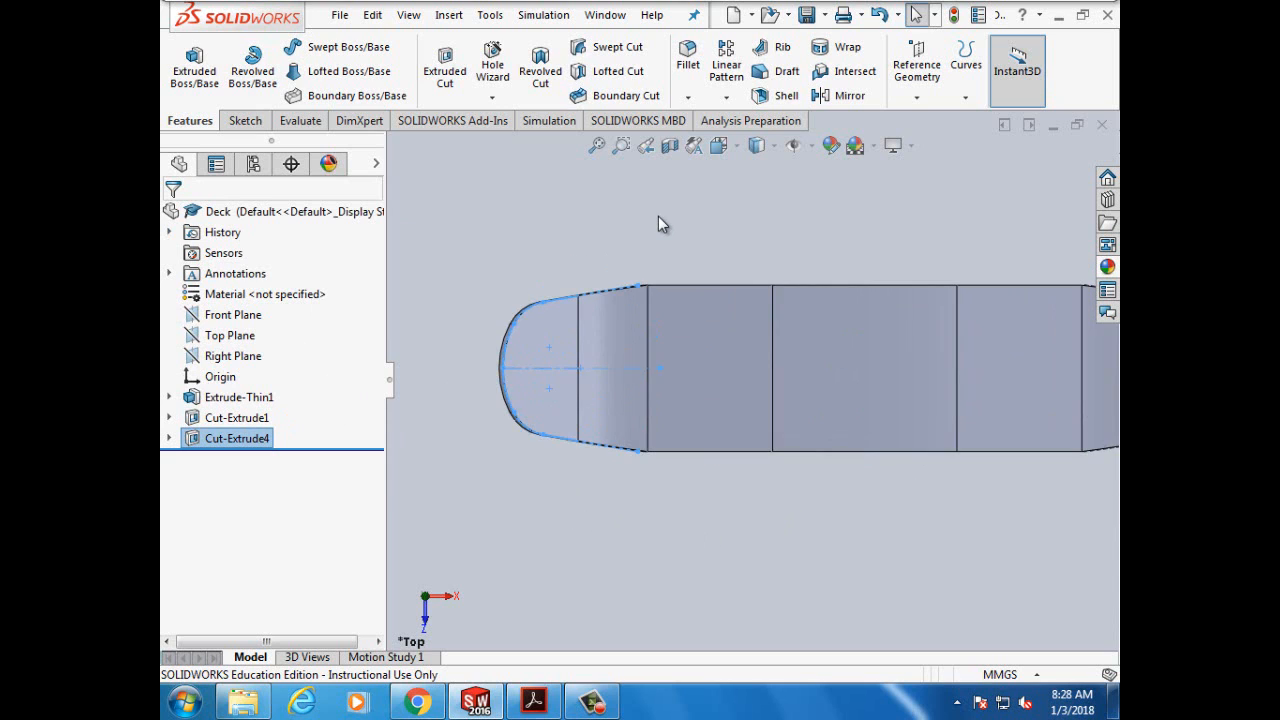
pyautogui.scroll(3, 680, 470)
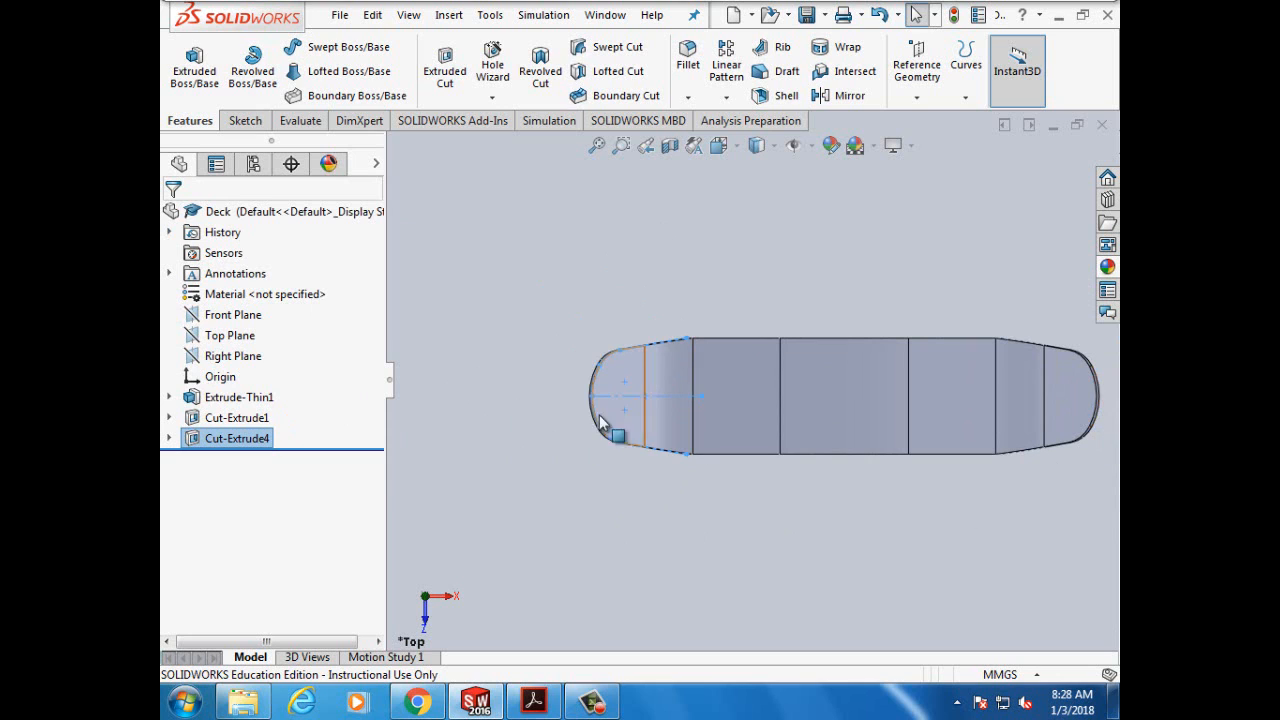
pyautogui.click(714, 526)
pyautogui.hotkey('ctrl', '6')
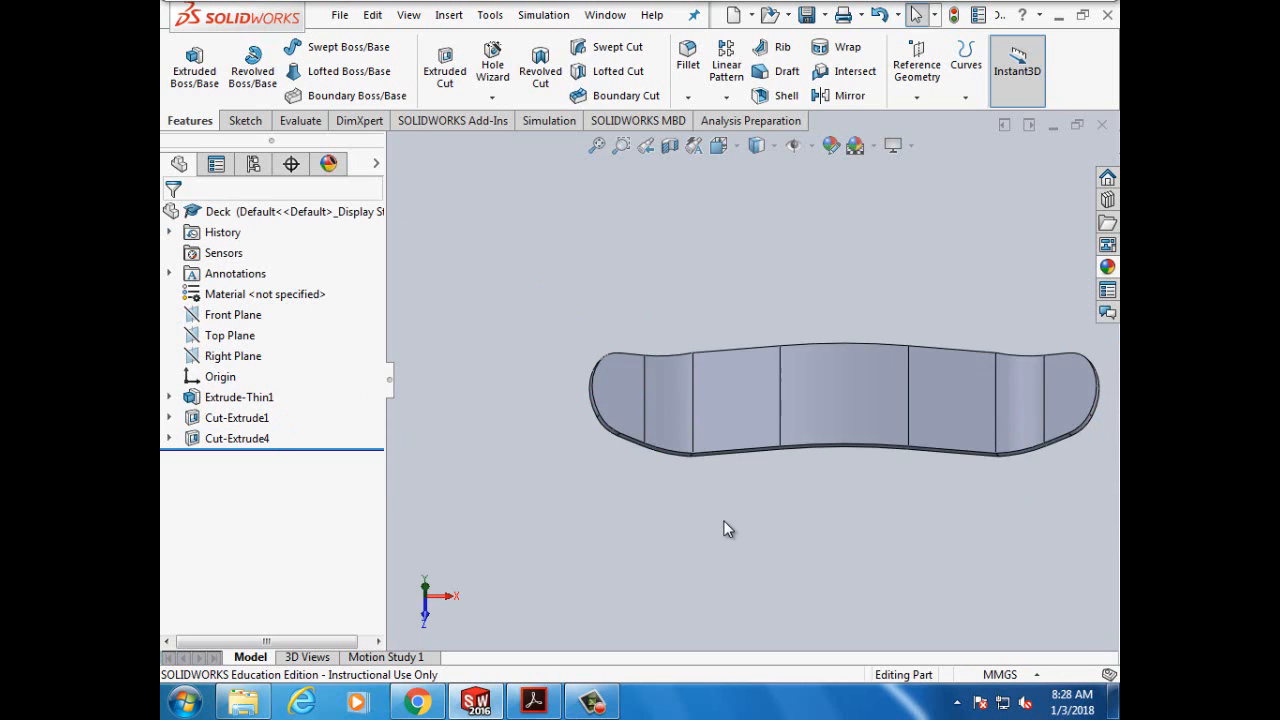
pyautogui.hotkey('ctrl', '5')
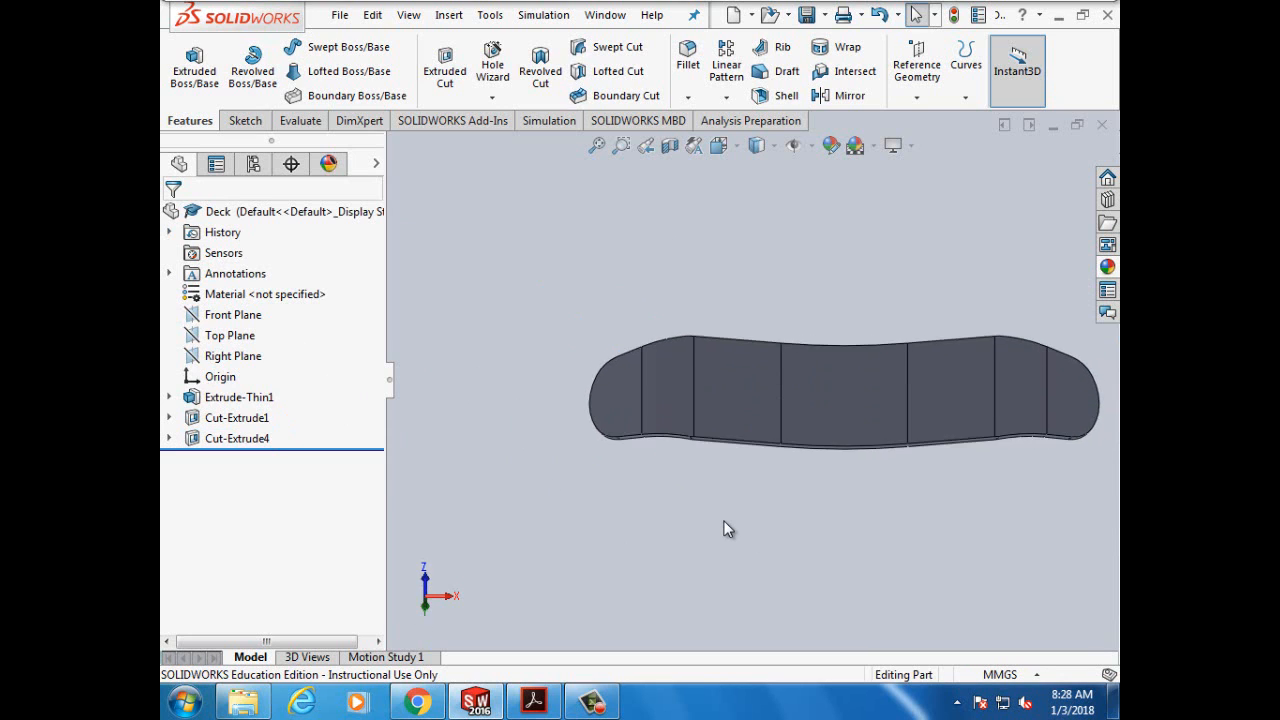
pyautogui.hotkey('ctrl', '1')
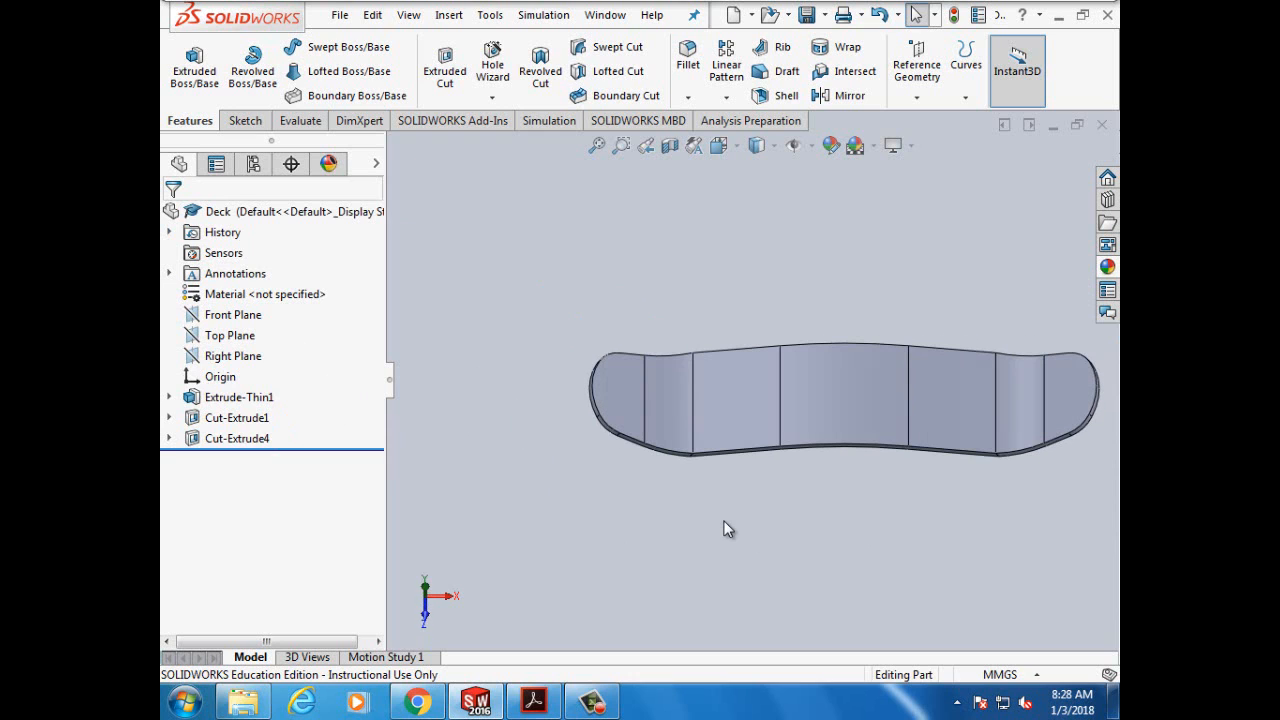
# Step: Save the Deck part
pyautogui.click(339, 16)
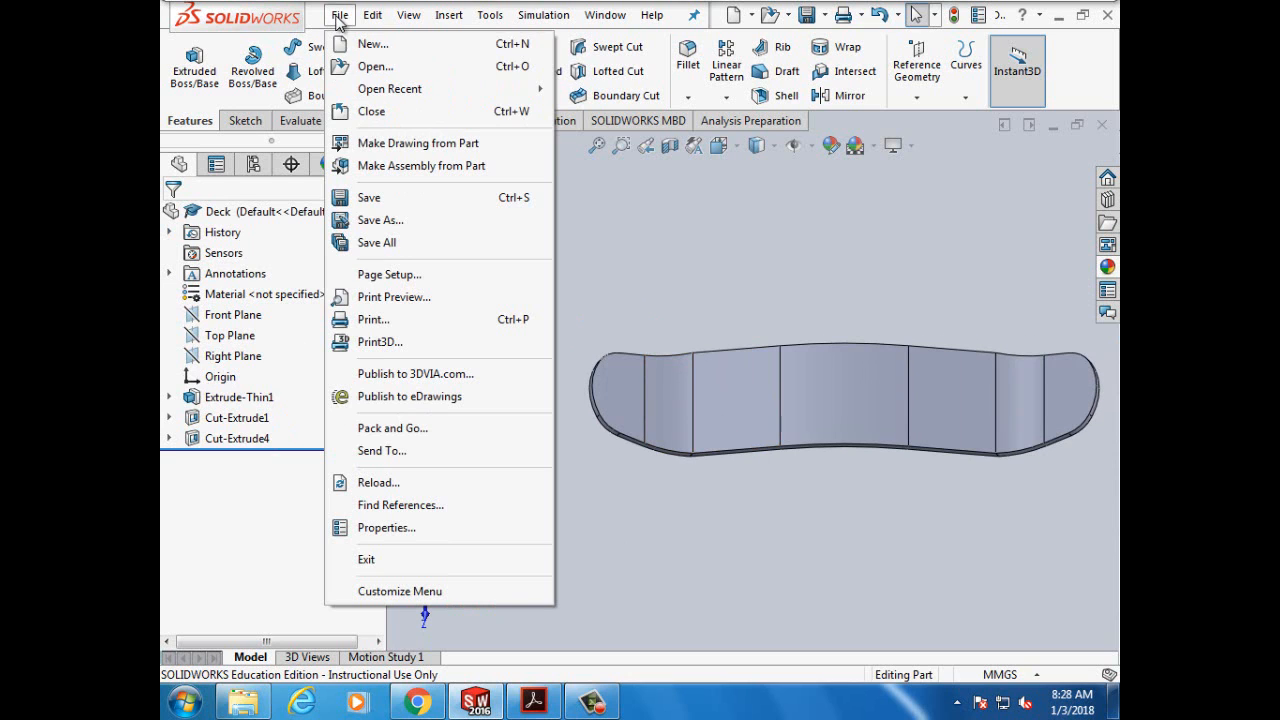
pyautogui.click(369, 197)
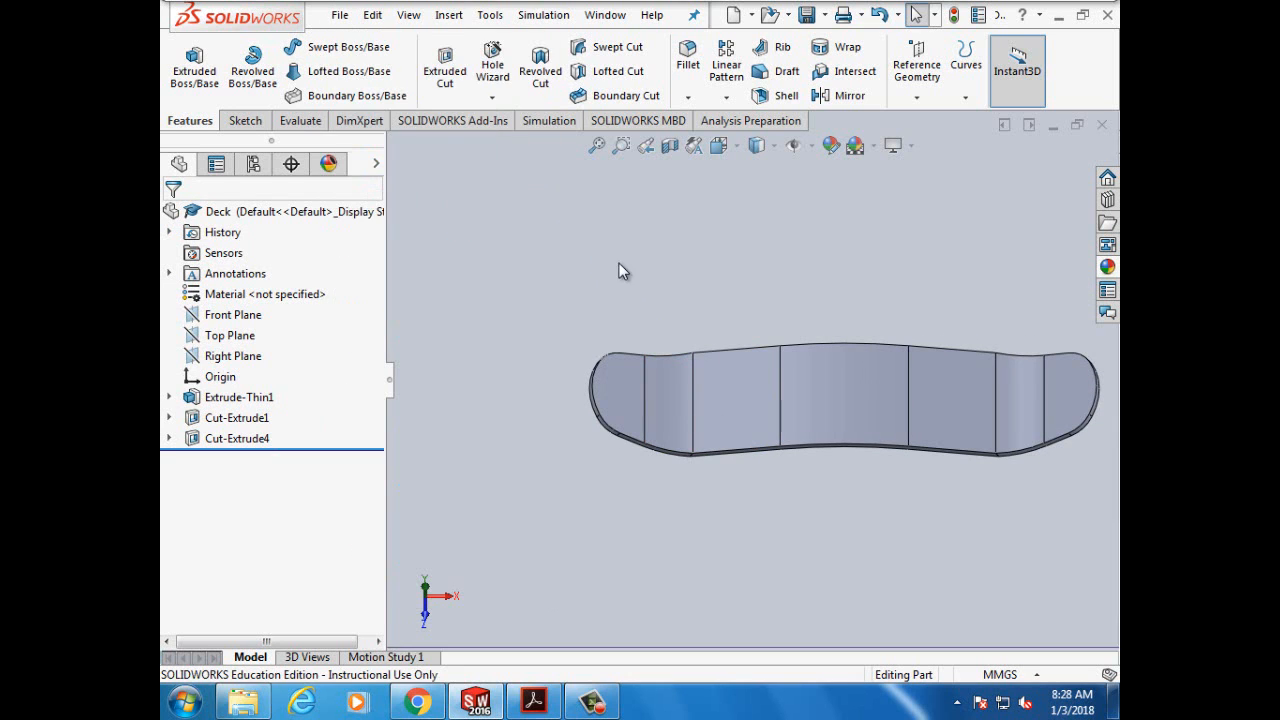
# Step: Switch to the Mountainboard PDF in Adobe Acrobat and read steps 16 and 17 on flipping the side to cut and completing the cut
pyautogui.click(533, 700)
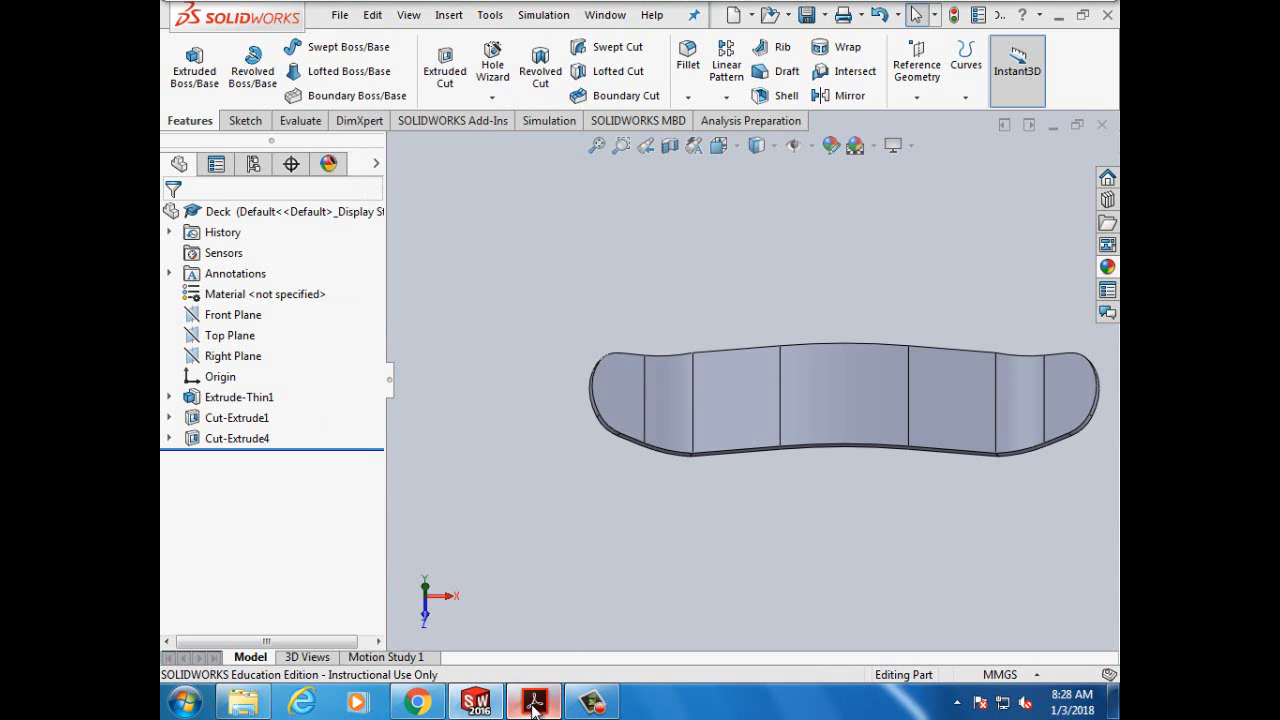
pyautogui.scroll(-12, 724, 548)
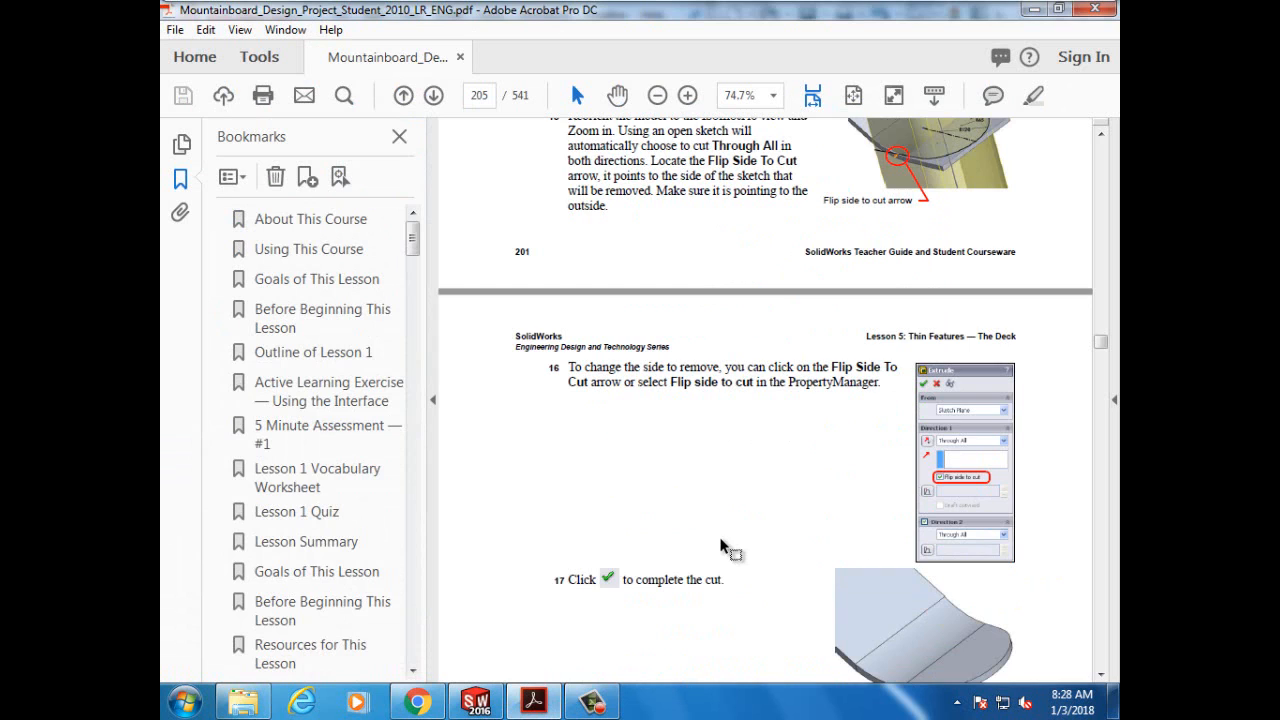
pyautogui.scroll(-5, 724, 548)
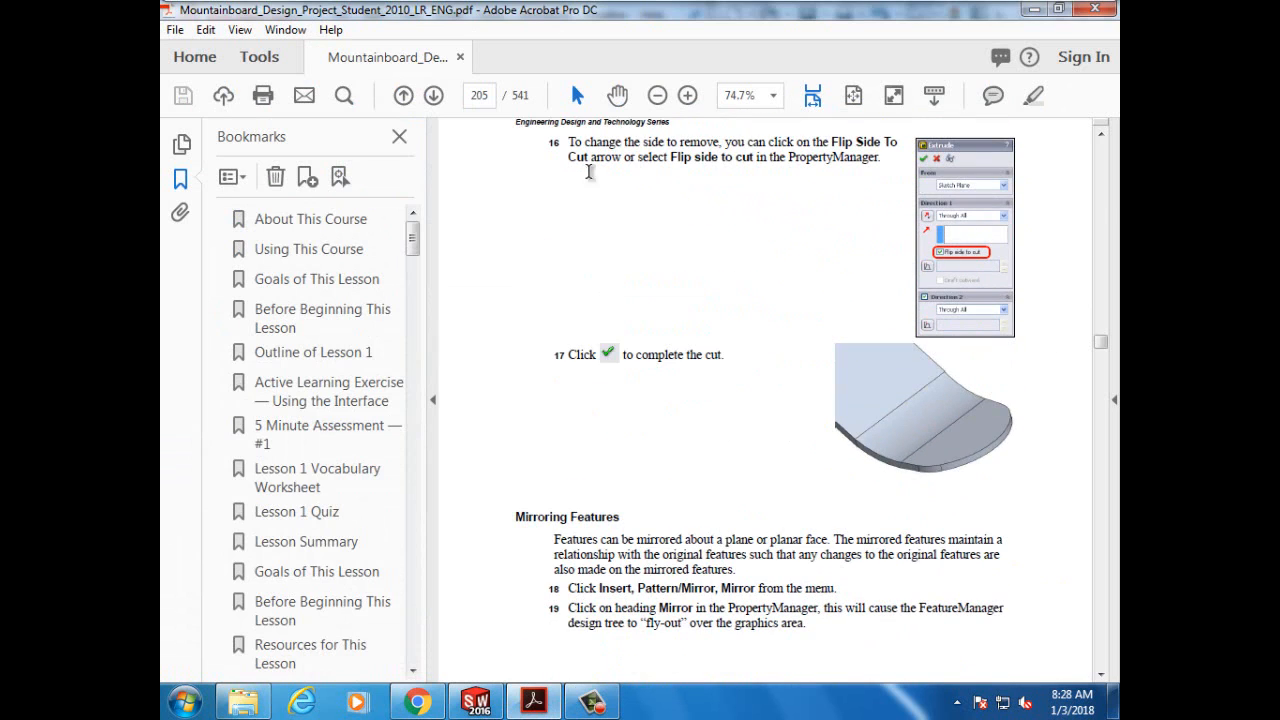
pyautogui.moveTo(583, 143); pyautogui.dragTo(784, 159)
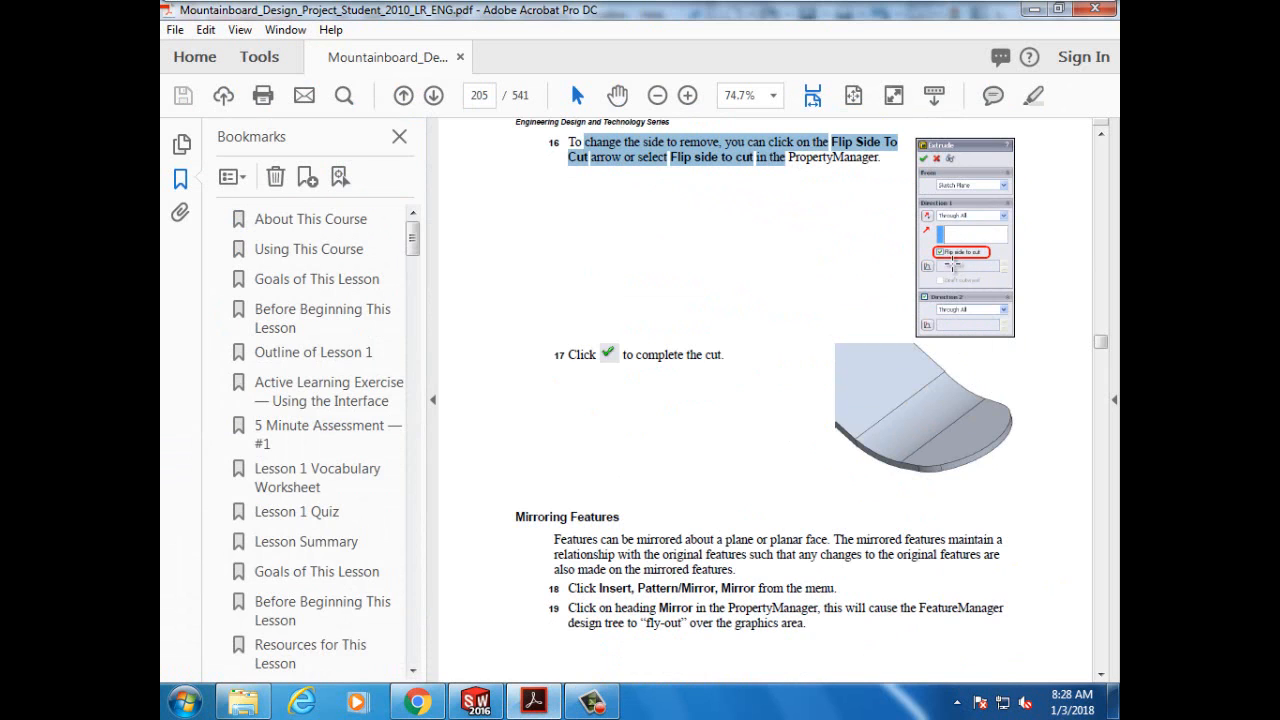
pyautogui.scroll(-2, 720, 383)
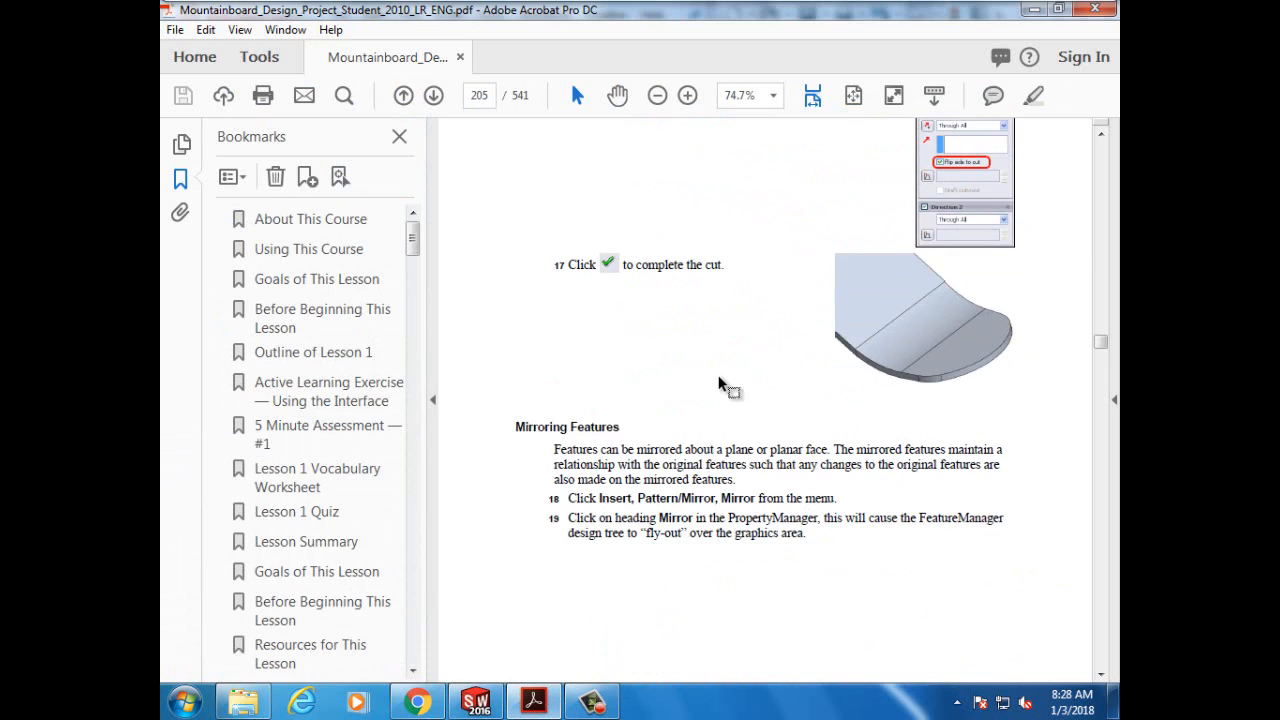
pyautogui.scroll(3, 720, 383)
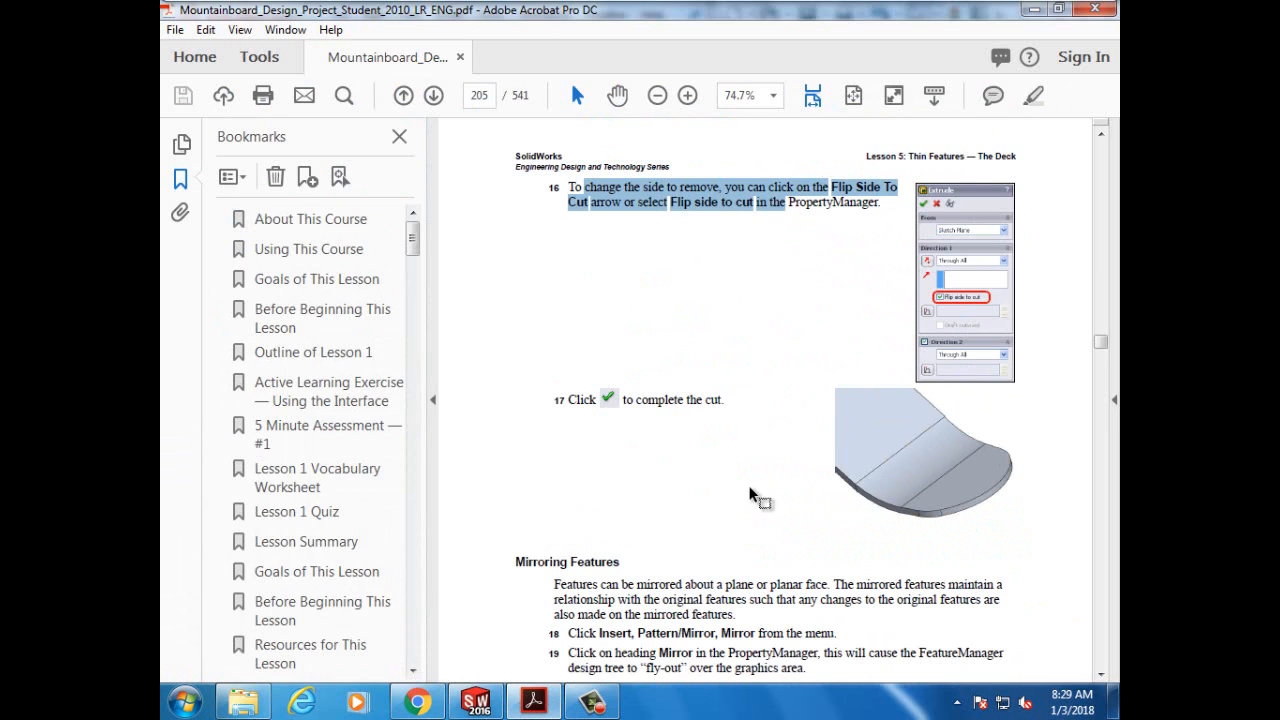
pyautogui.scroll(-2, 752, 494)
pyautogui.scroll(2, 757, 497)
# Step: Read the Mirroring Features section, including which mirror plane and feature its steps call for
pyautogui.scroll(-6, 752, 410)
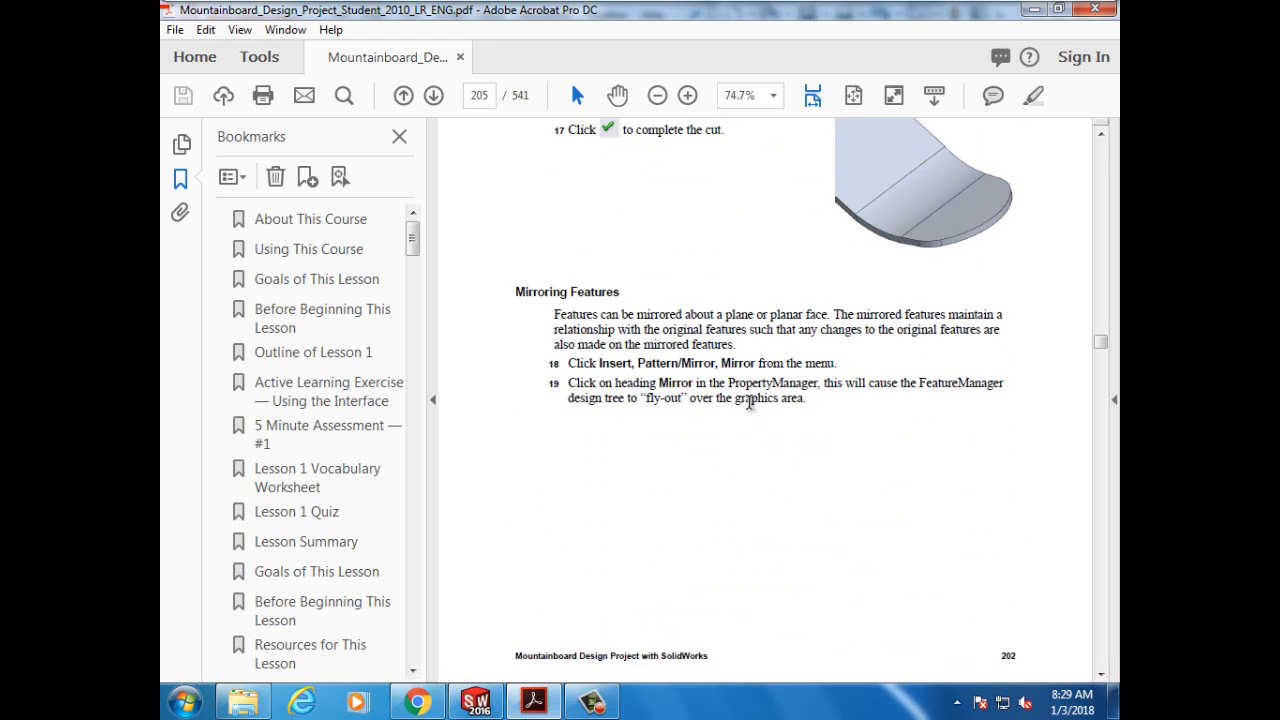
pyautogui.scroll(-1, 750, 402)
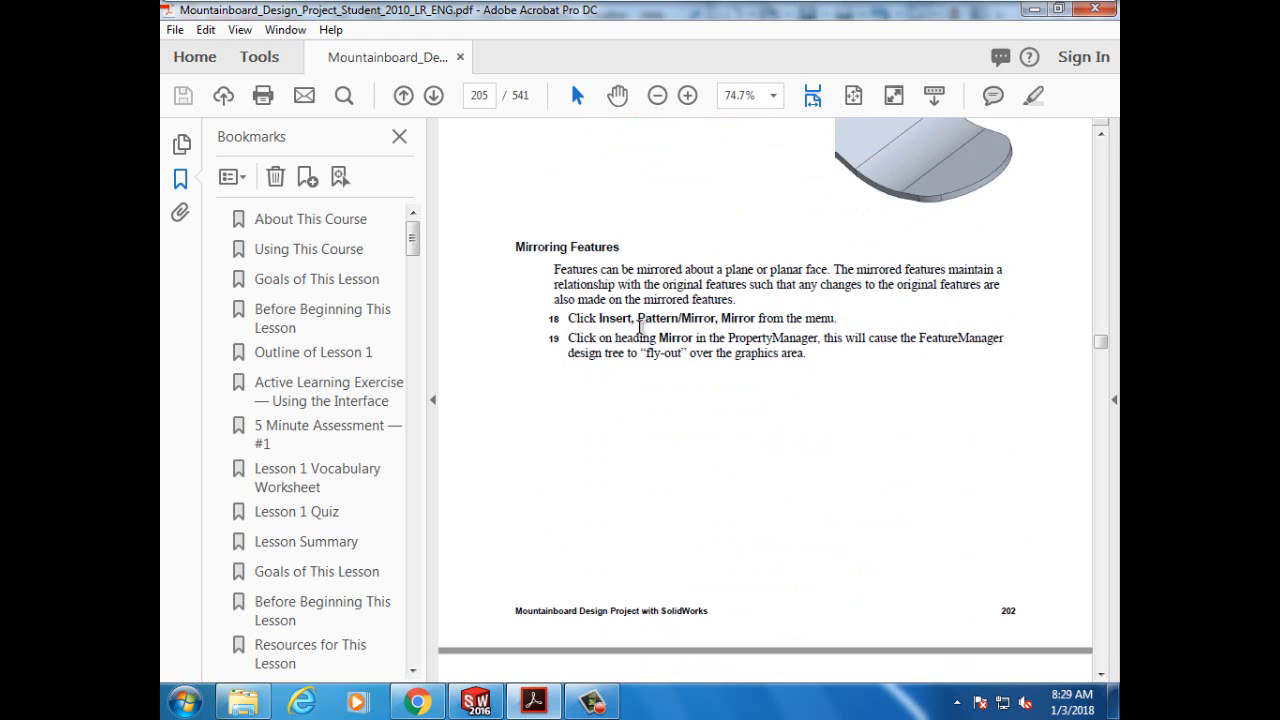
pyautogui.scroll(-1, 613, 318)
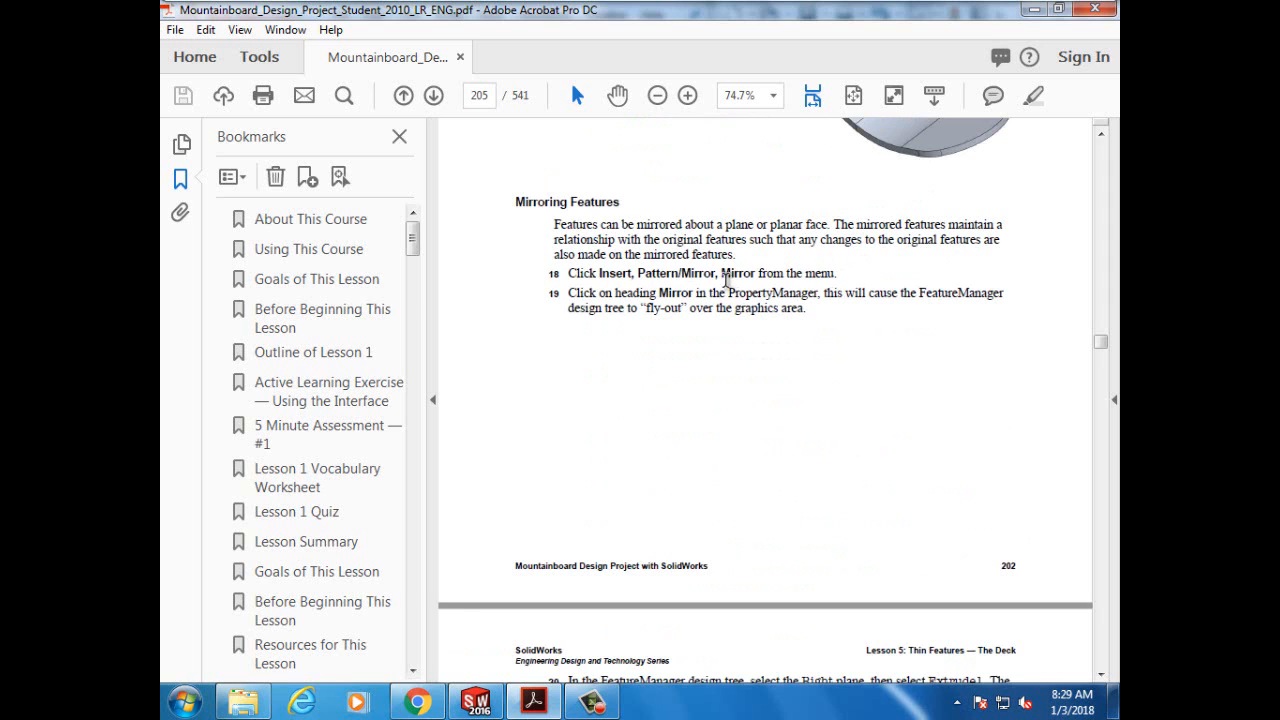
pyautogui.scroll(-1, 757, 280)
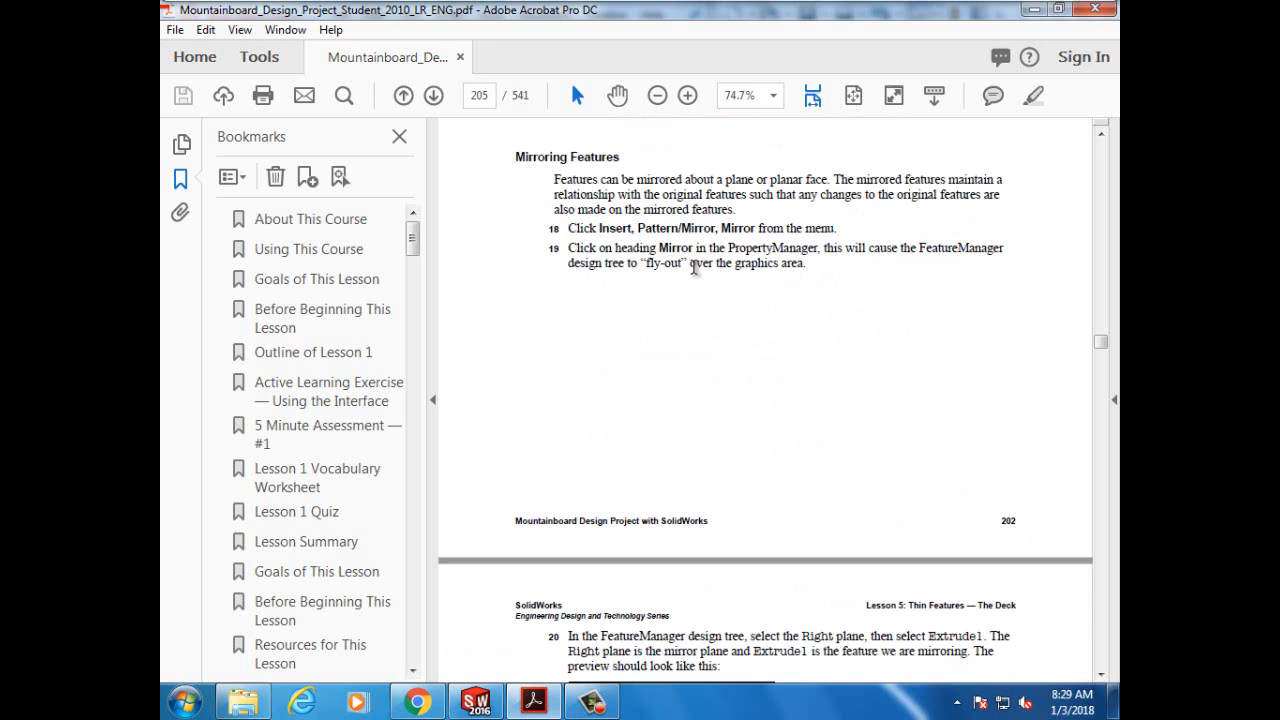
pyautogui.scroll(-5, 695, 268)
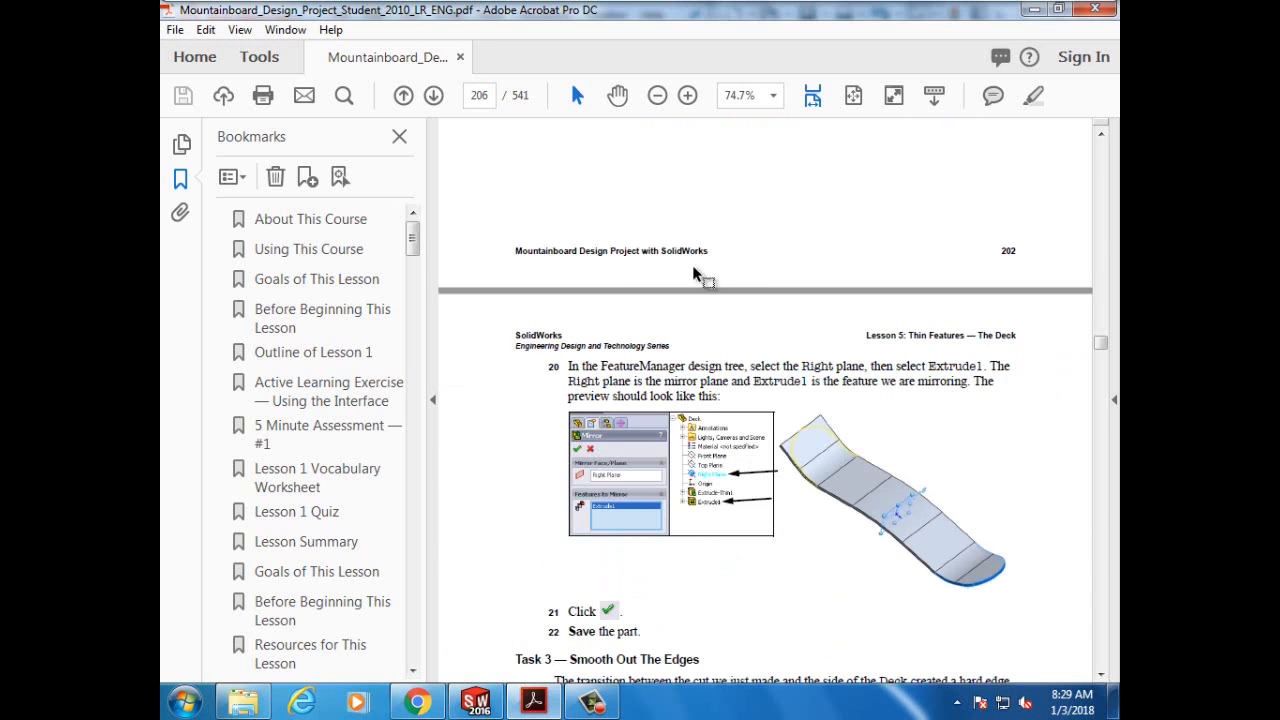
# Step: Review the Task 3 Smooth Out The Edges instructions for the fillet and chamfer, and recheck the mirror preview in step 20
pyautogui.scroll(-6, 697, 272)
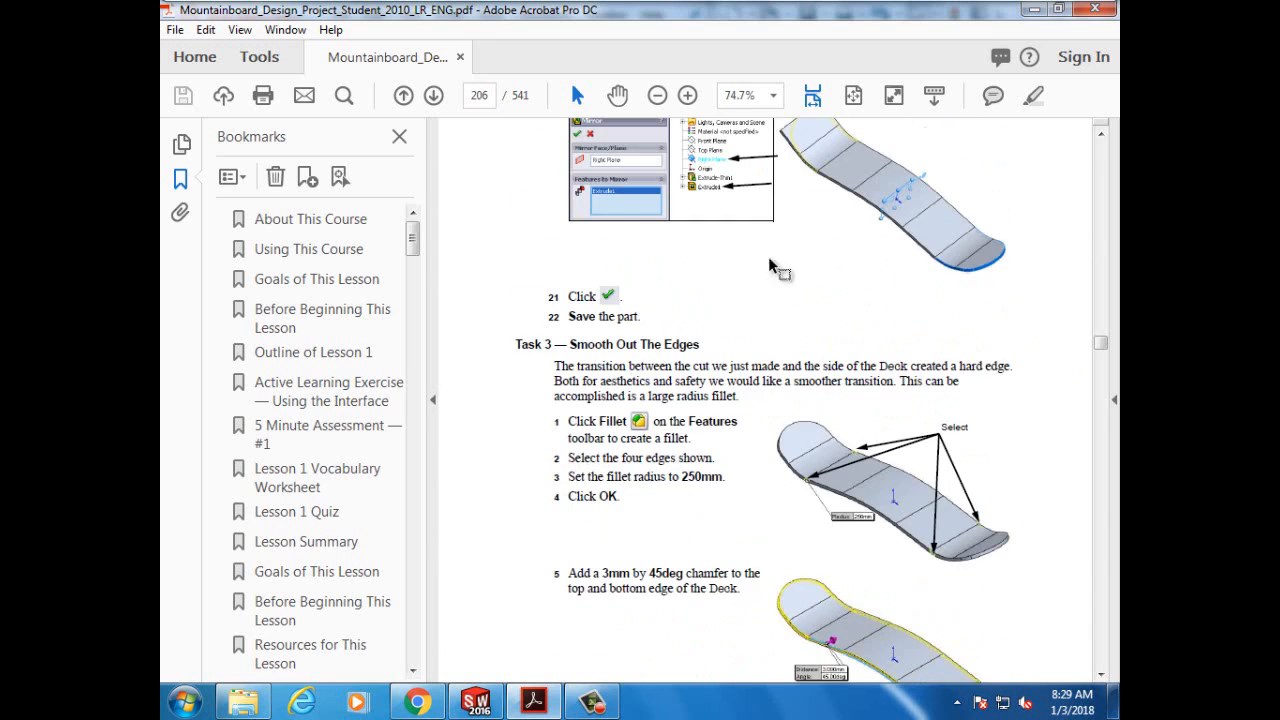
pyautogui.scroll(-3, 770, 265)
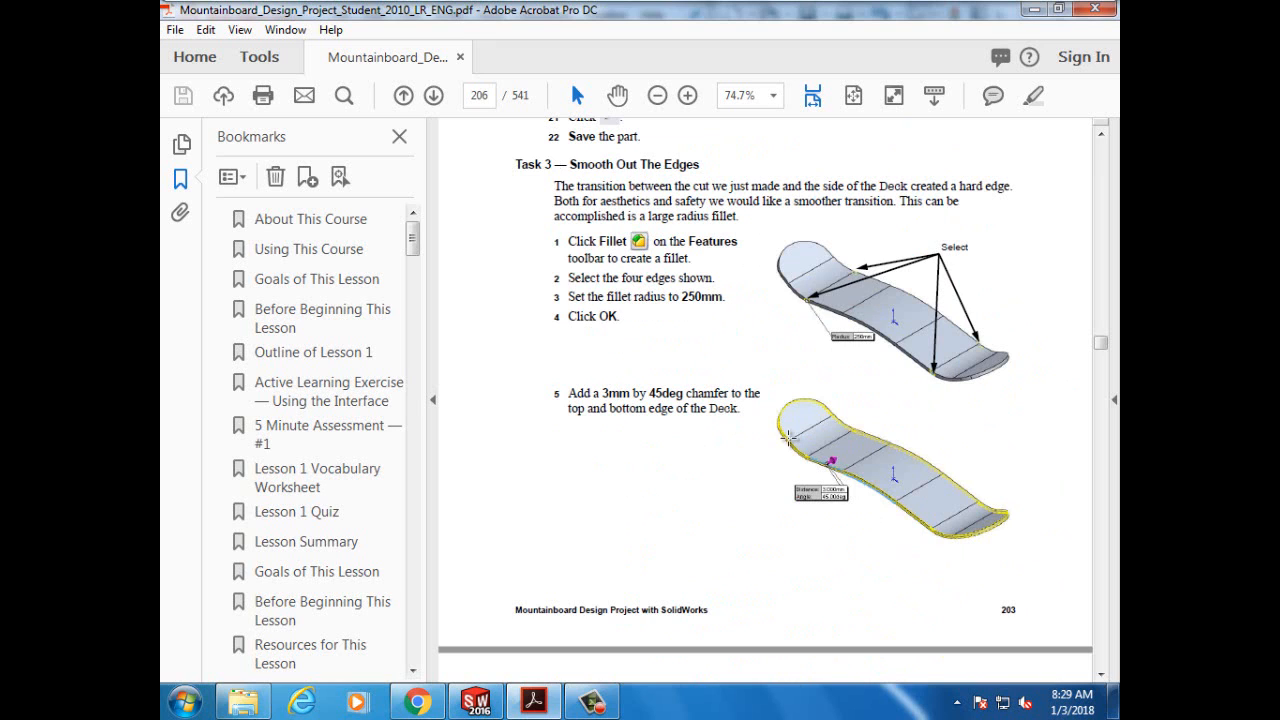
pyautogui.scroll(1, 750, 432)
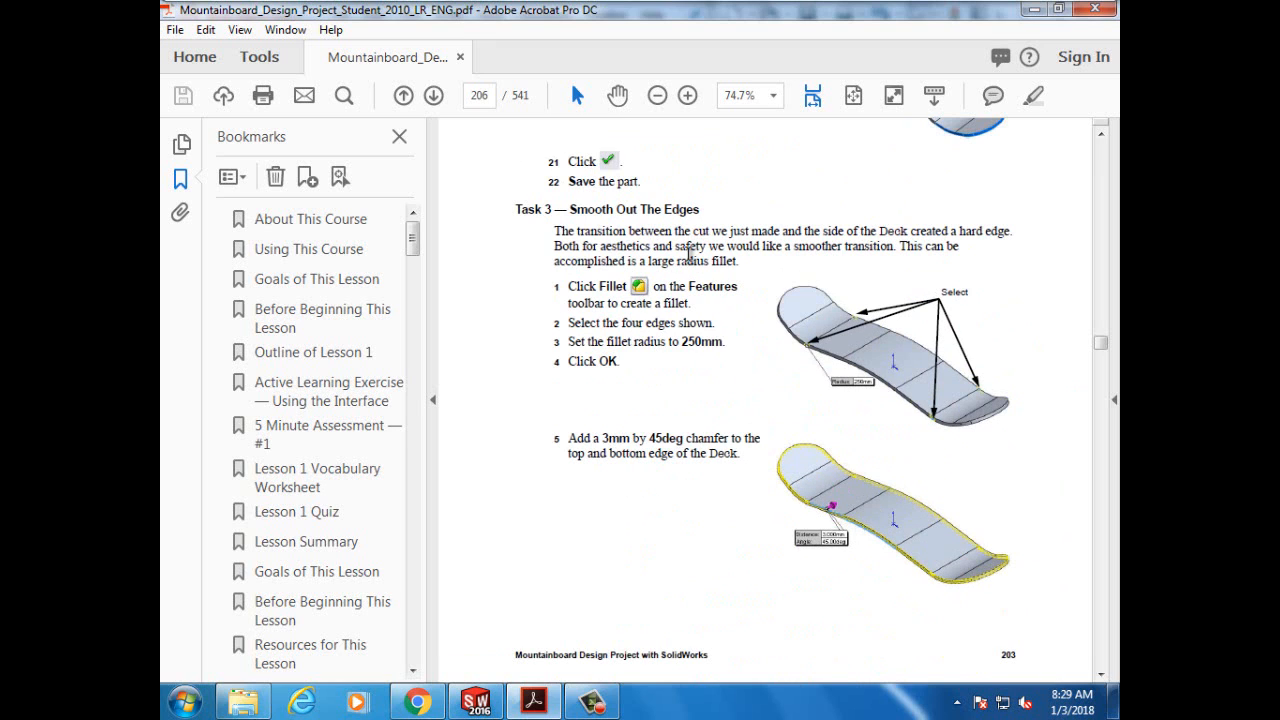
pyautogui.scroll(3, 688, 252)
pyautogui.scroll(3, 912, 232)
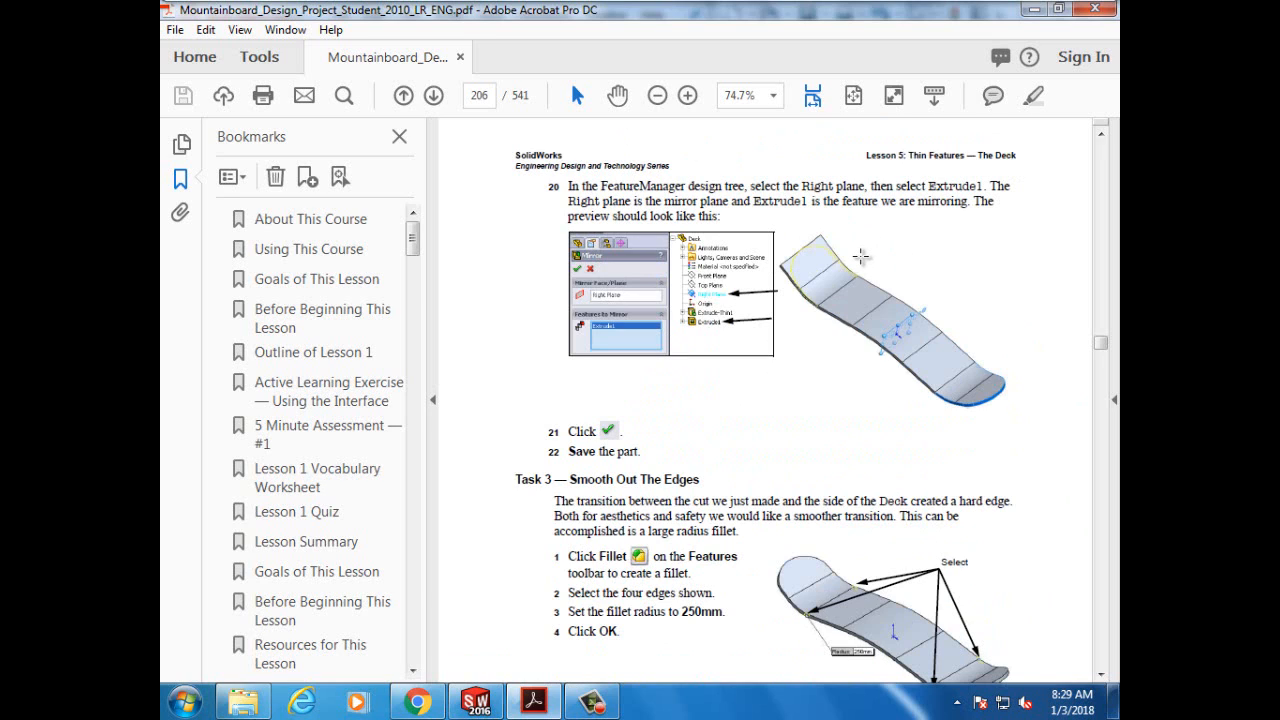
pyautogui.scroll(-4, 828, 392)
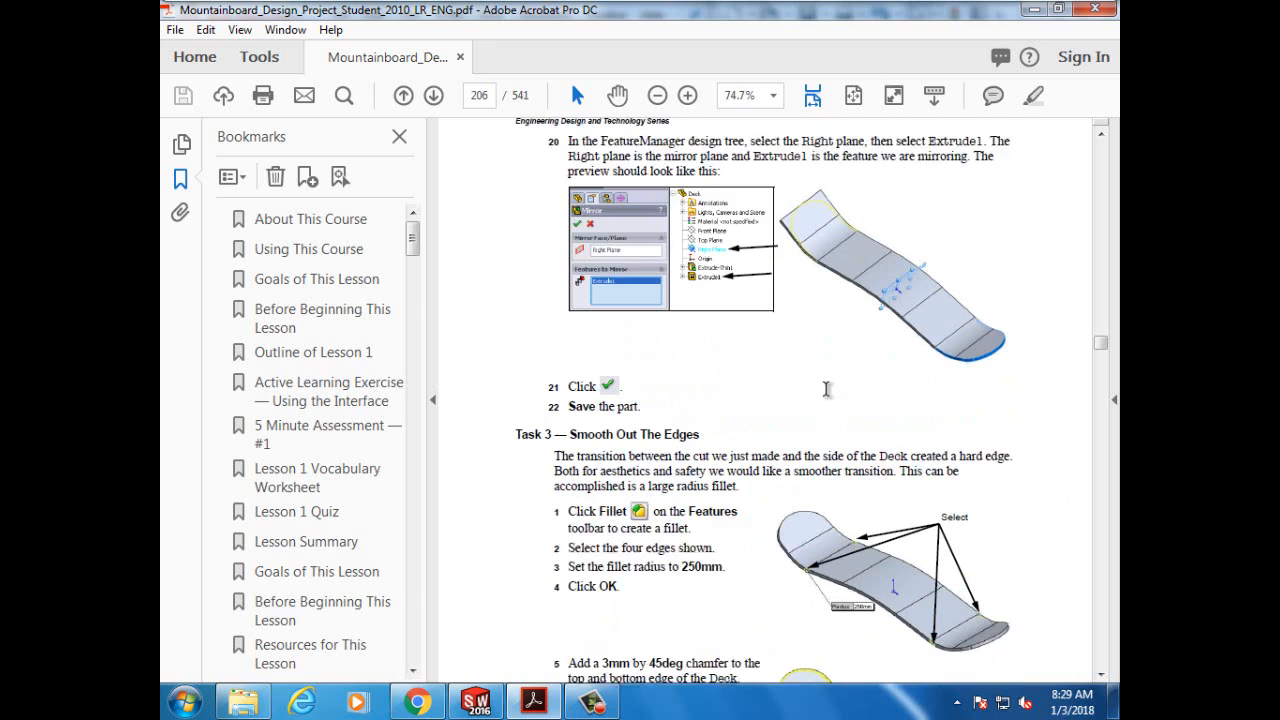
# Step: Read Task 3's fillet and chamfer instructions in the PDF, then switch to SOLIDWORKS
pyautogui.scroll(-1, 825, 394)
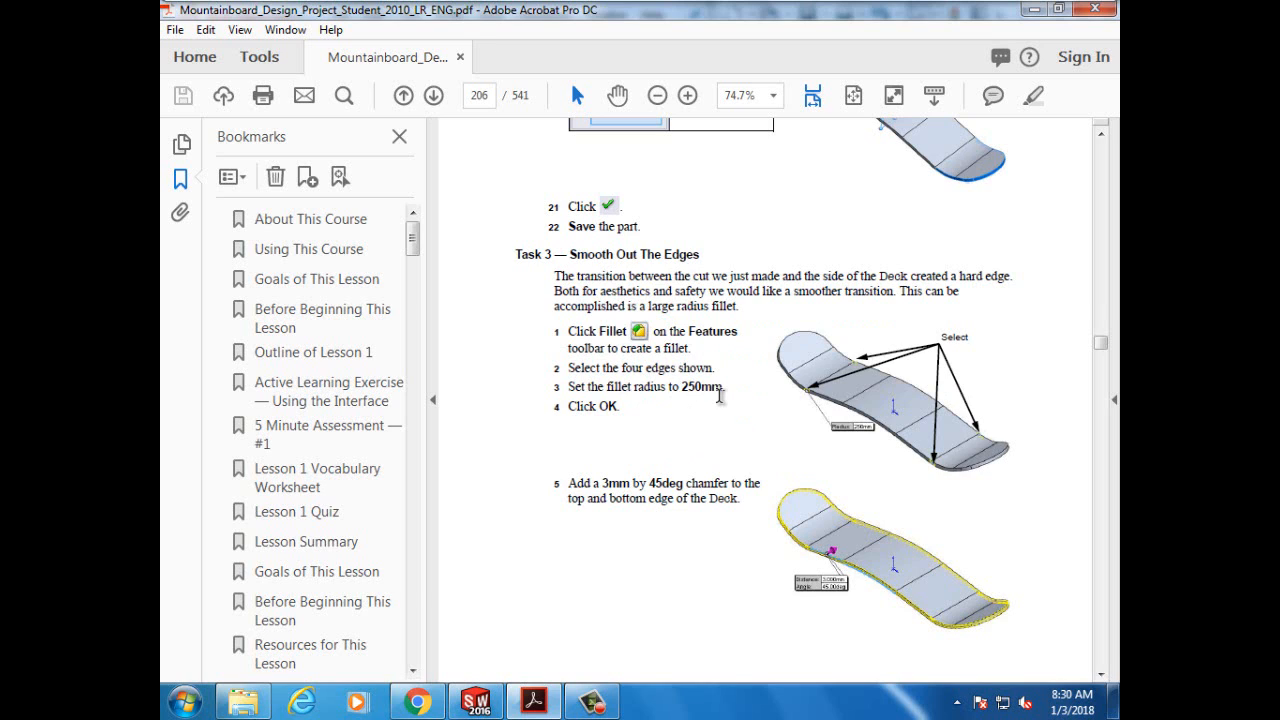
pyautogui.scroll(-1, 720, 396)
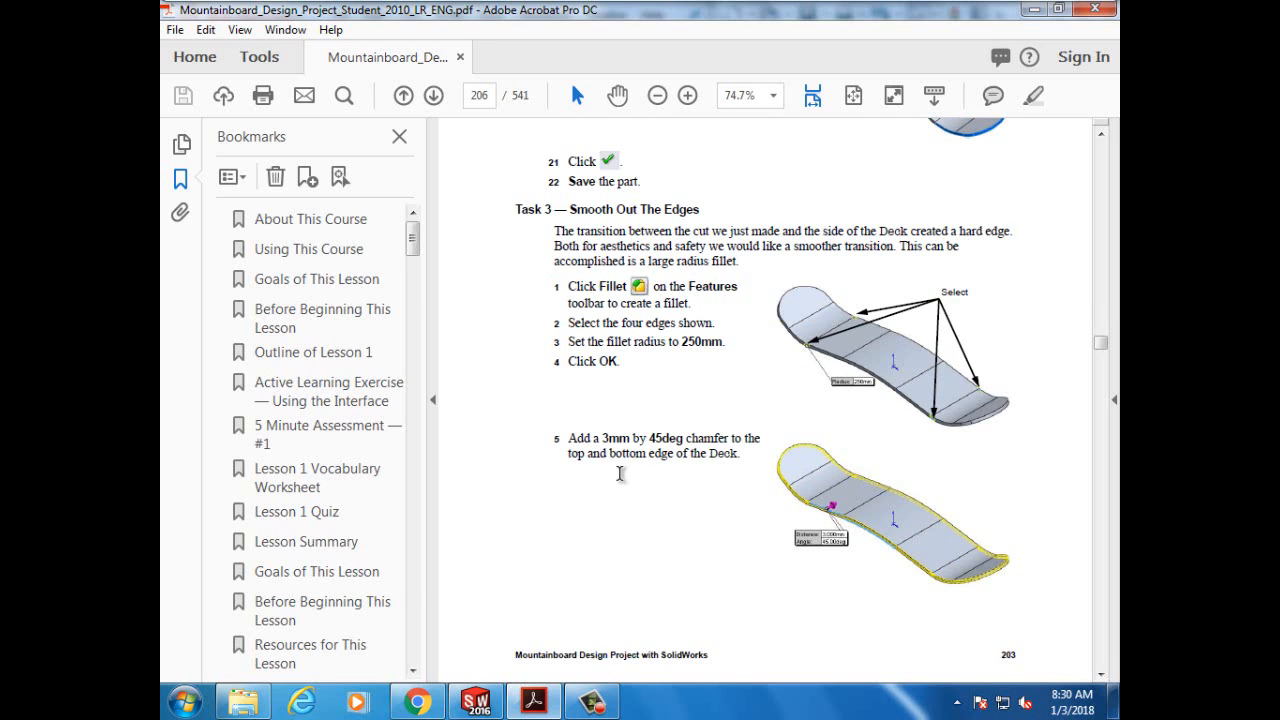
pyautogui.doubleClick(728, 445)
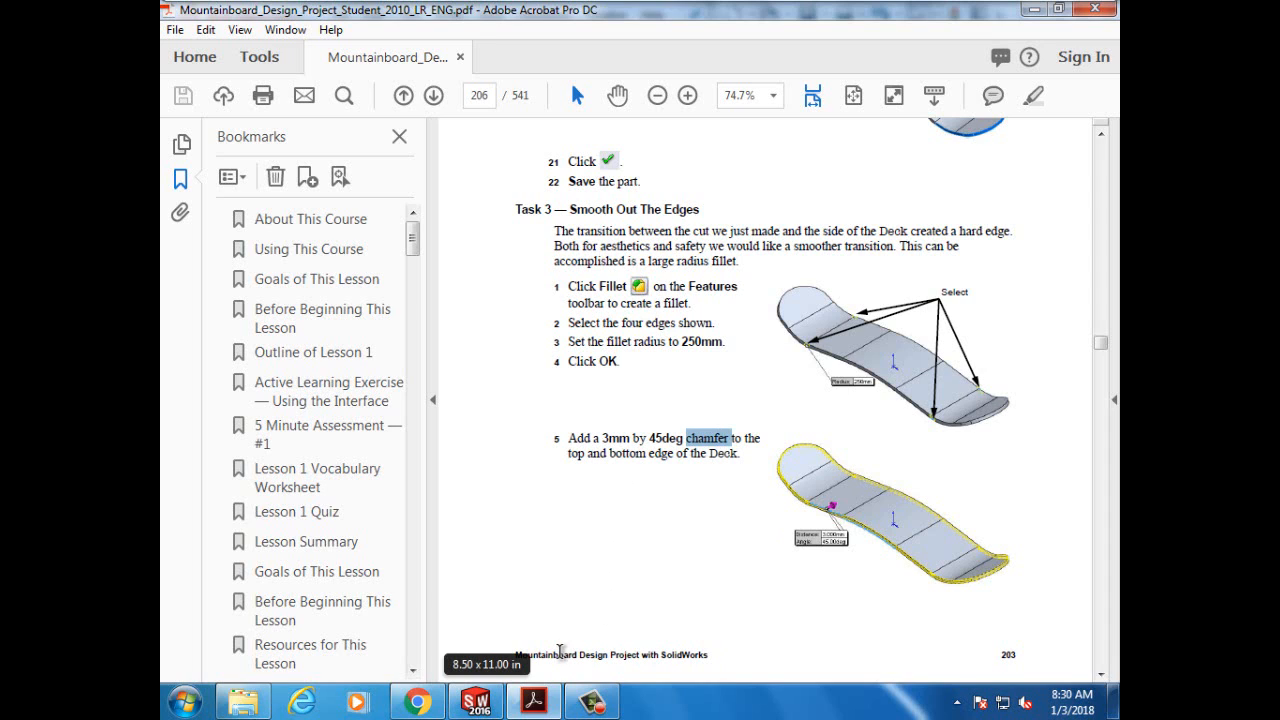
pyautogui.click(484, 704)
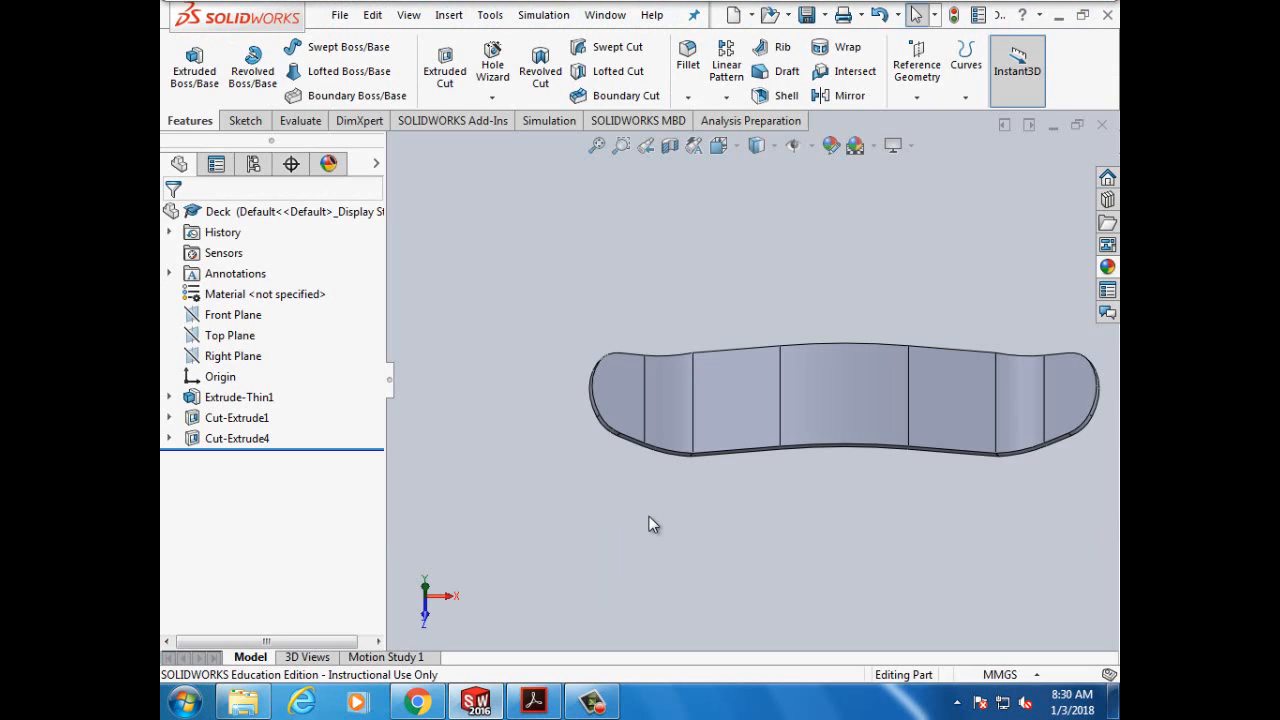
# Step: Start a fillet on the Deck part, recheck the required radius in the PDF, and set the radius to 250 mm
pyautogui.click(690, 60)
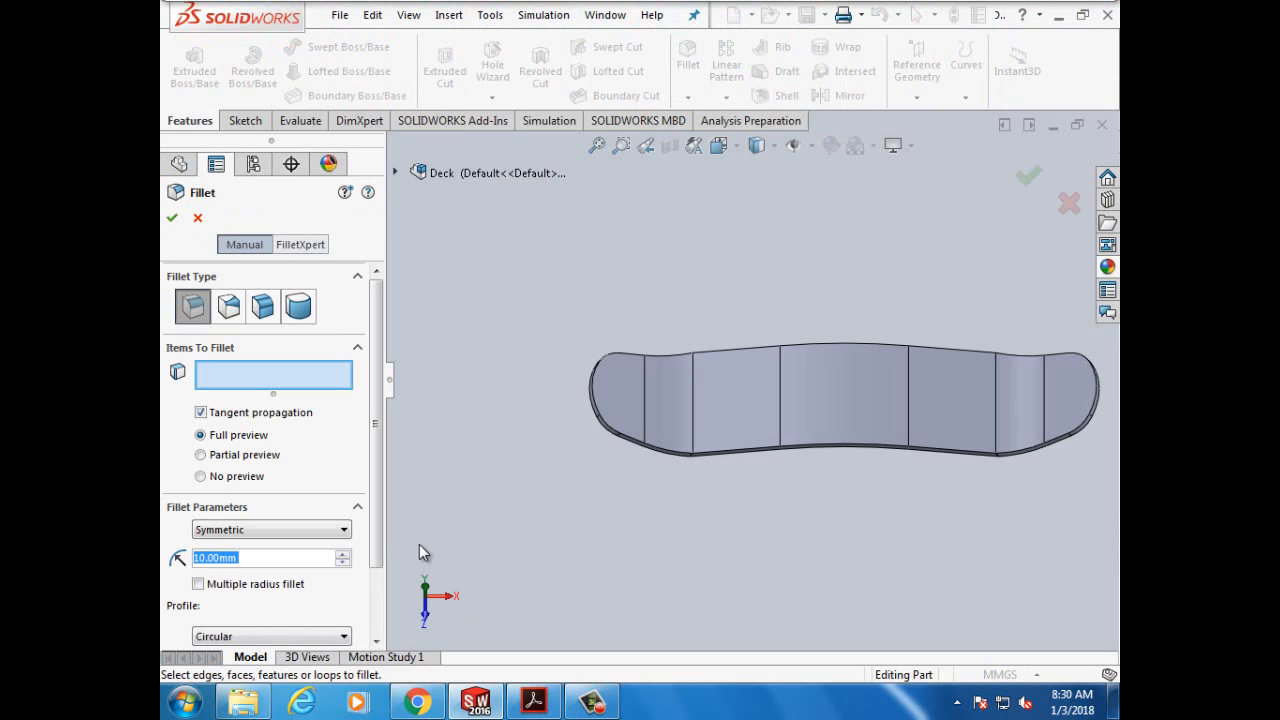
pyautogui.moveTo(470, 698)
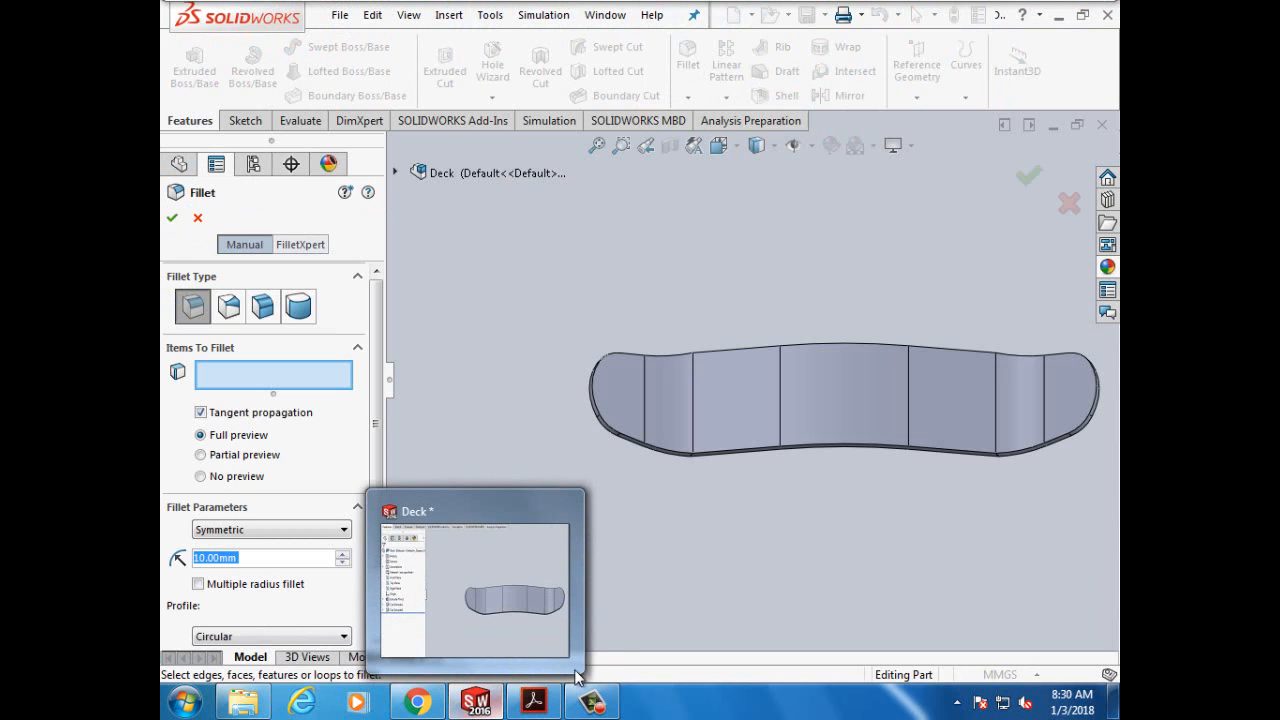
pyautogui.click(531, 702)
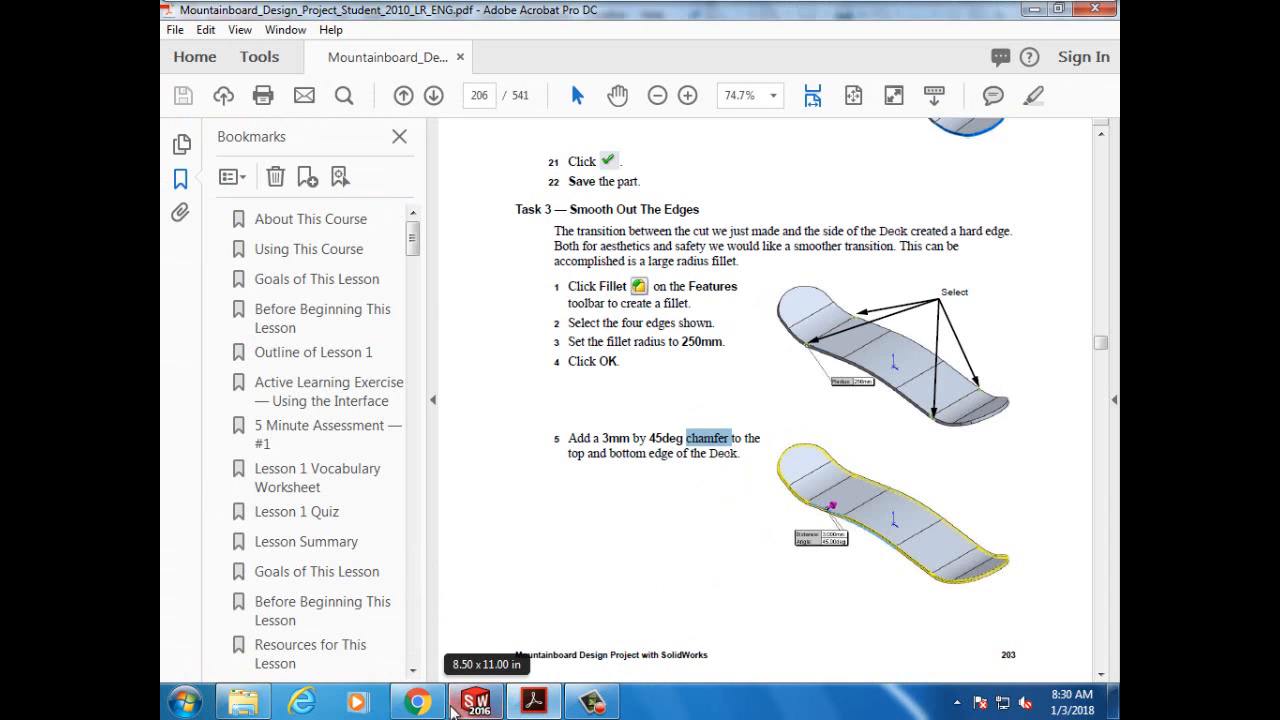
pyautogui.click(470, 702)
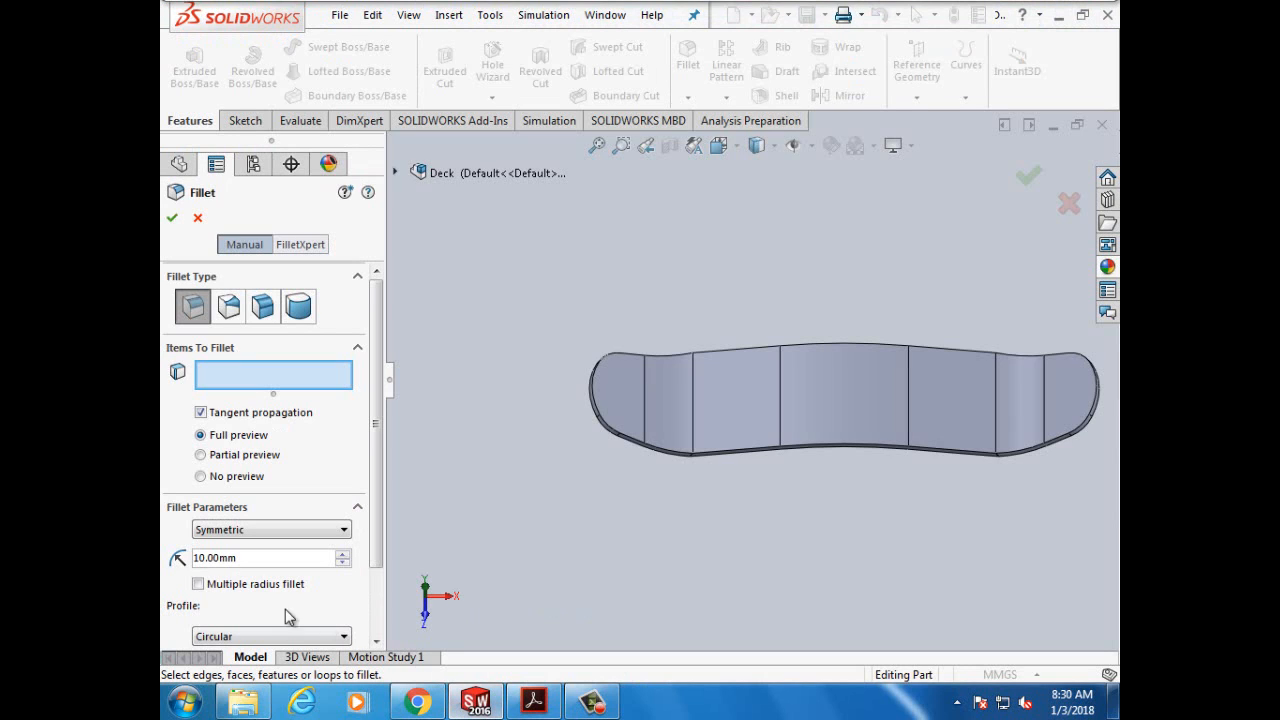
pyautogui.click(207, 558)
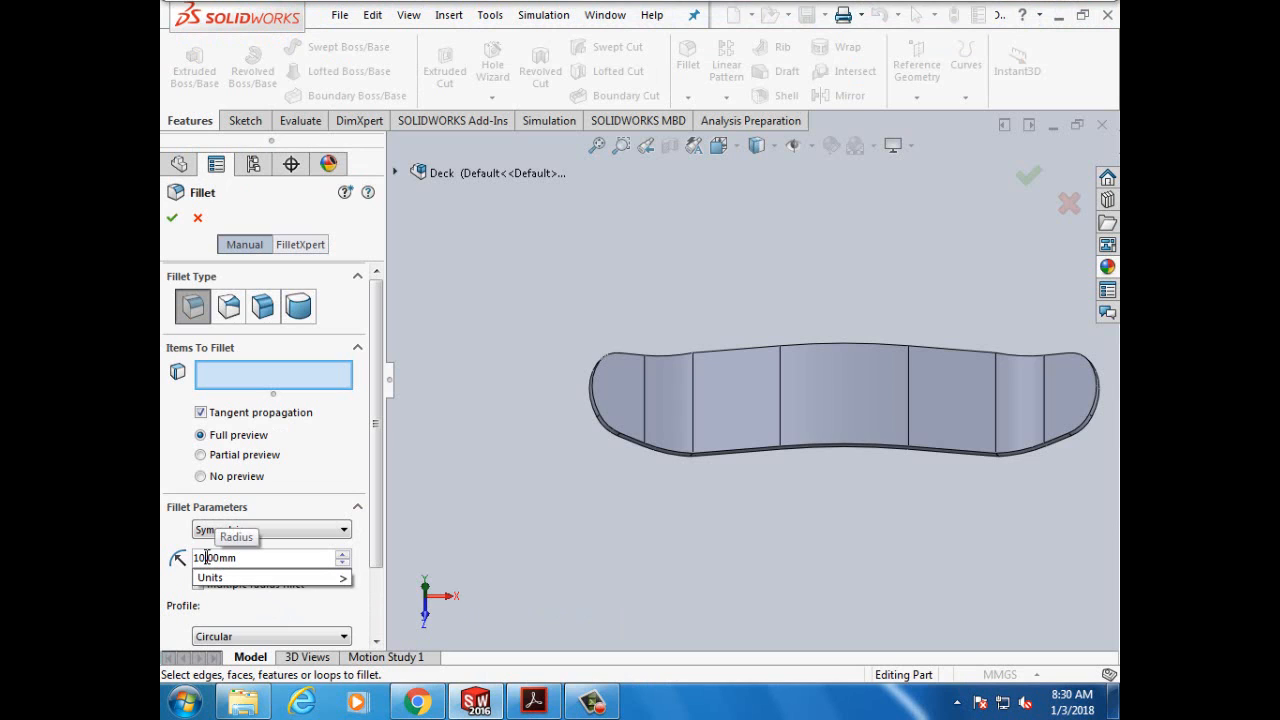
pyautogui.press('BackSpace')
pyautogui.press('BackSpace')
pyautogui.write('250')
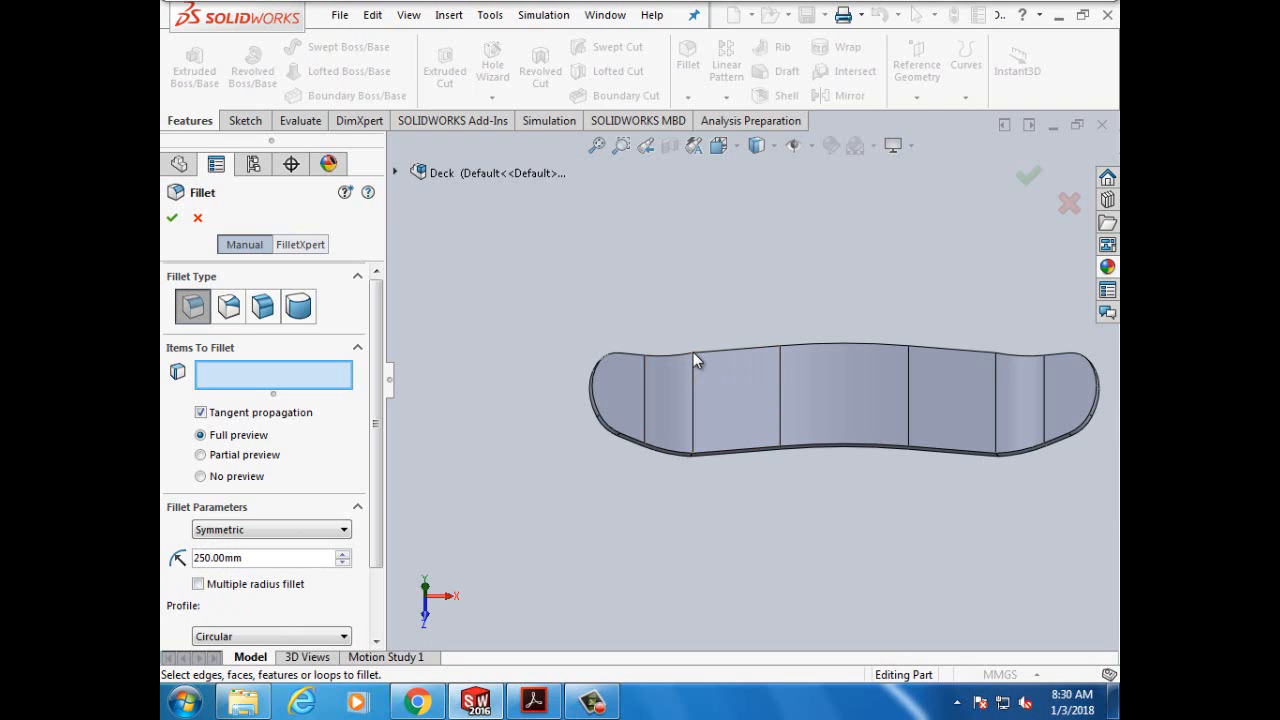
# Step: Check the PDF figure for the edges to fillet and try to apply the fillet to the flat deck face near the left-end bend
pyautogui.scroll(-2, 697, 362)
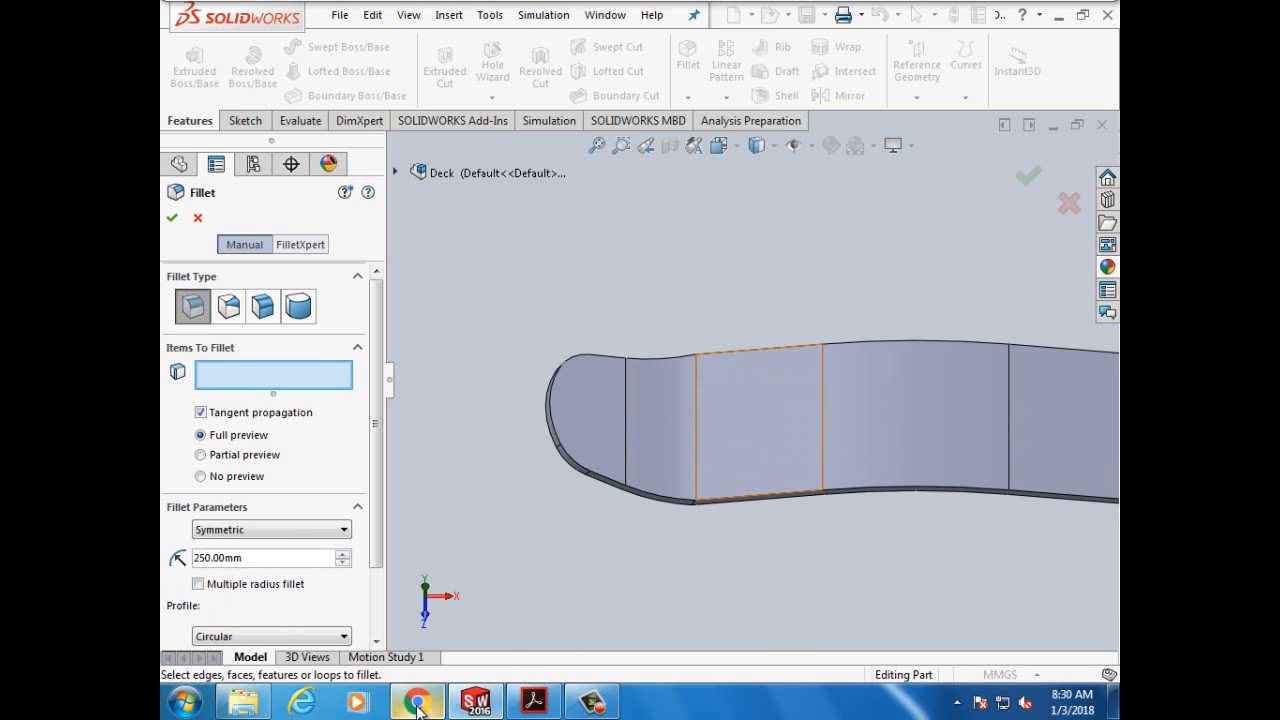
pyautogui.click(540, 703)
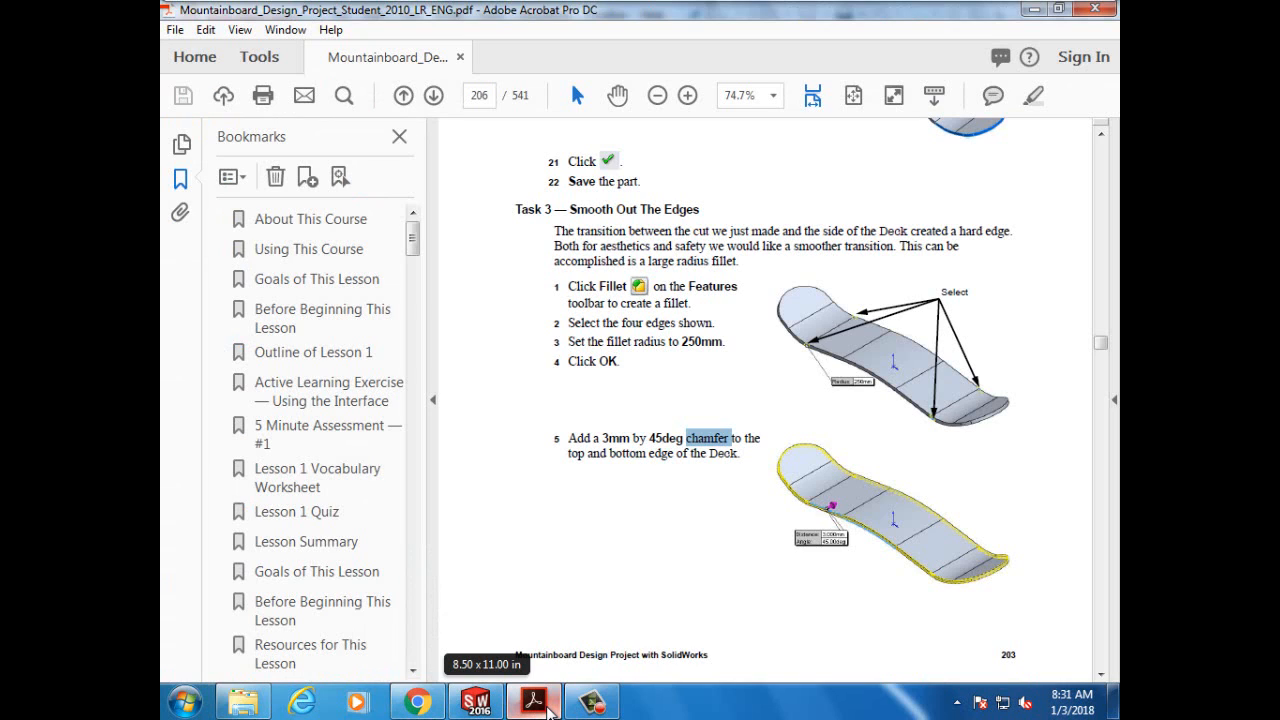
pyautogui.click(547, 706)
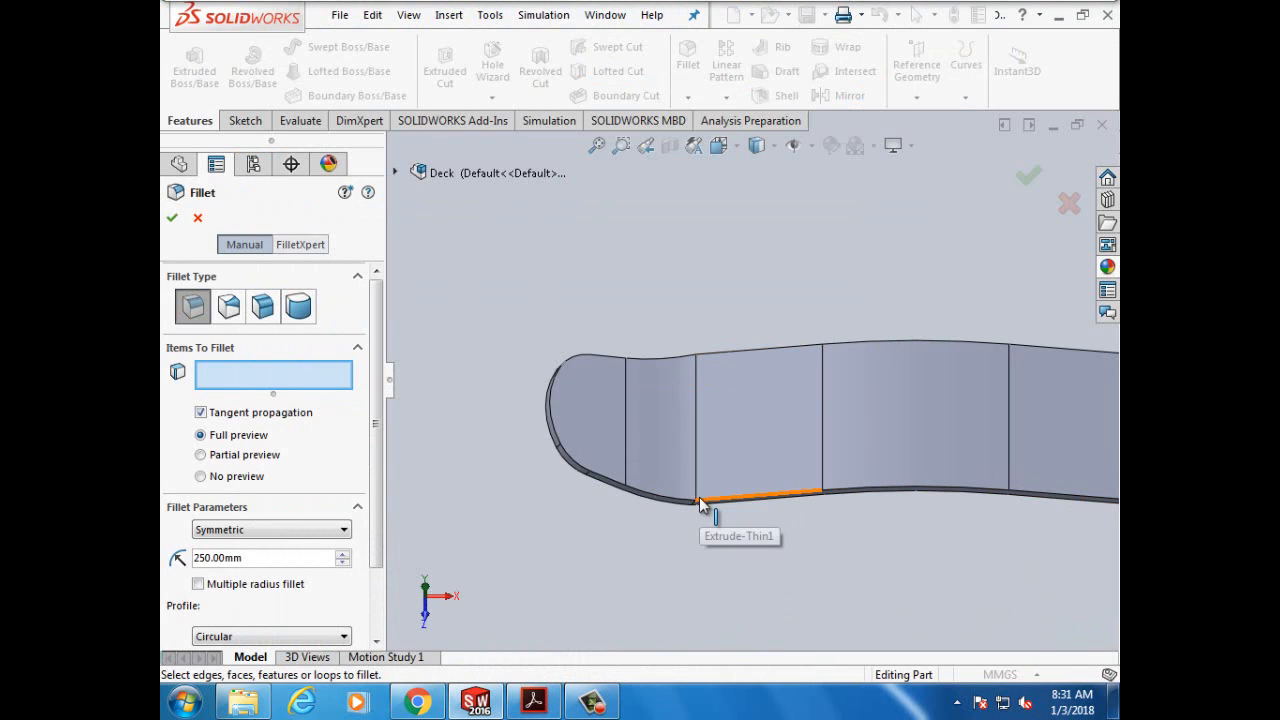
pyautogui.click(533, 701)
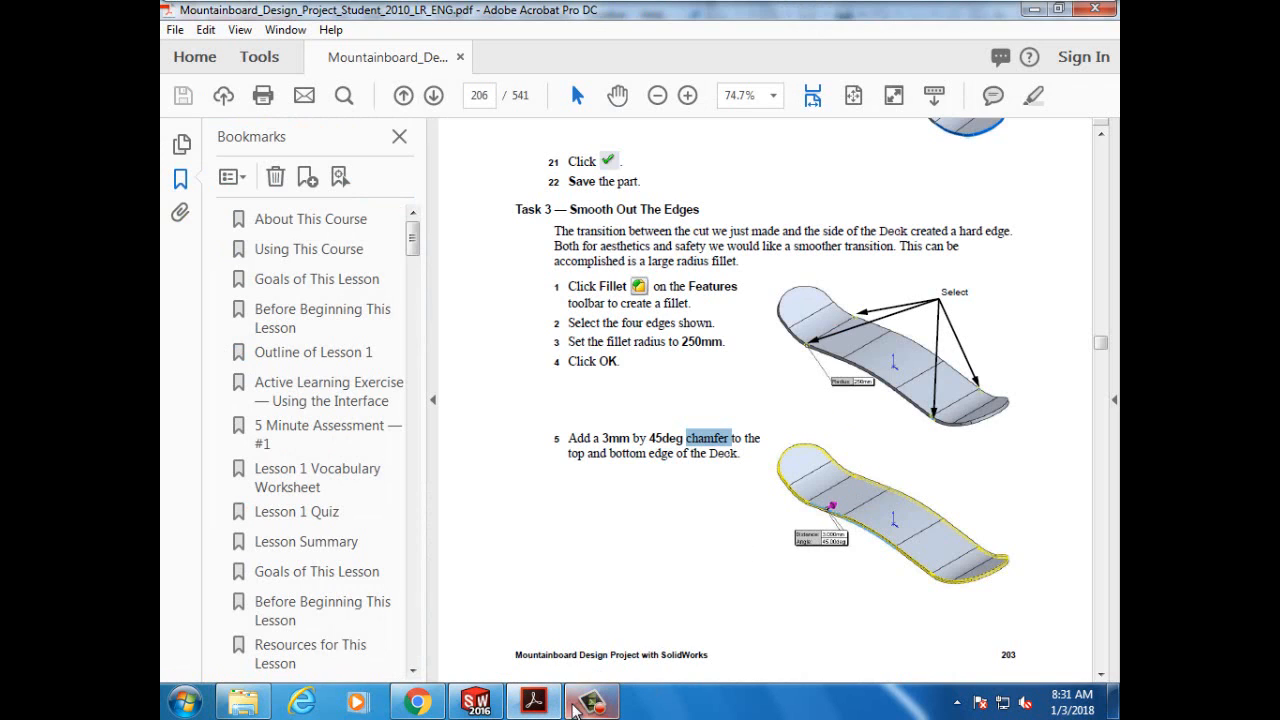
pyautogui.click(533, 703)
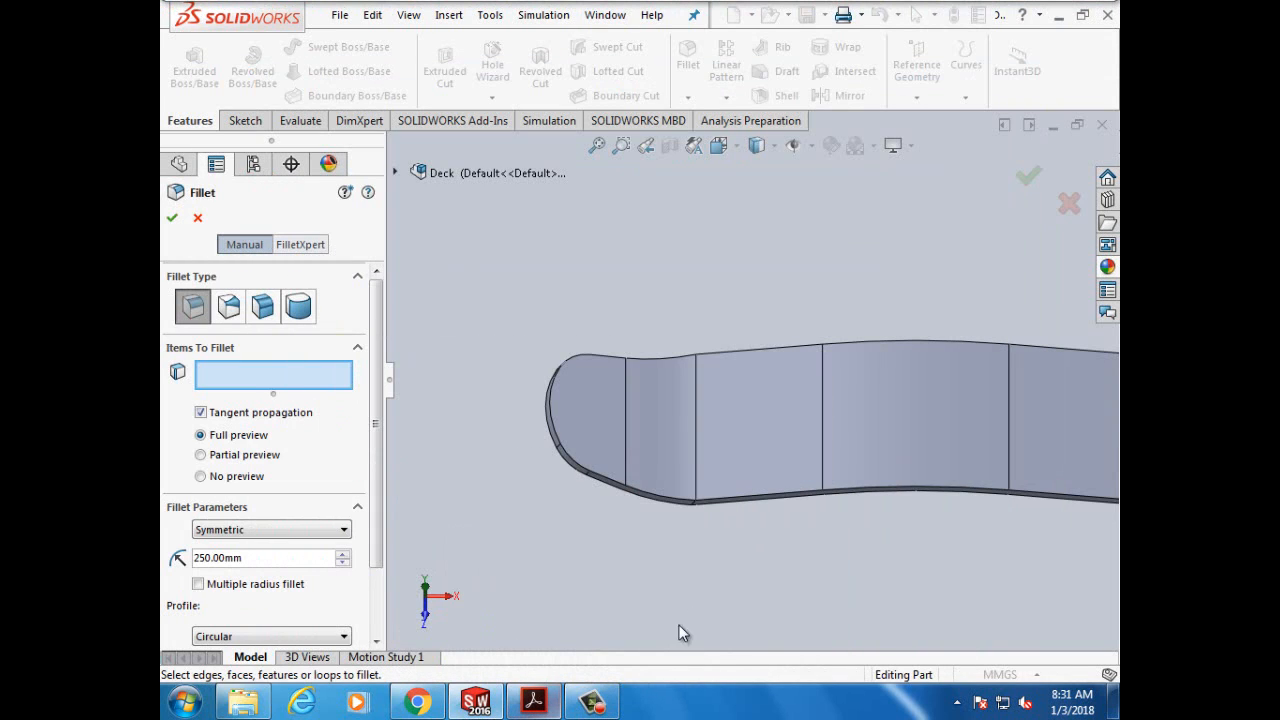
pyautogui.click(698, 498)
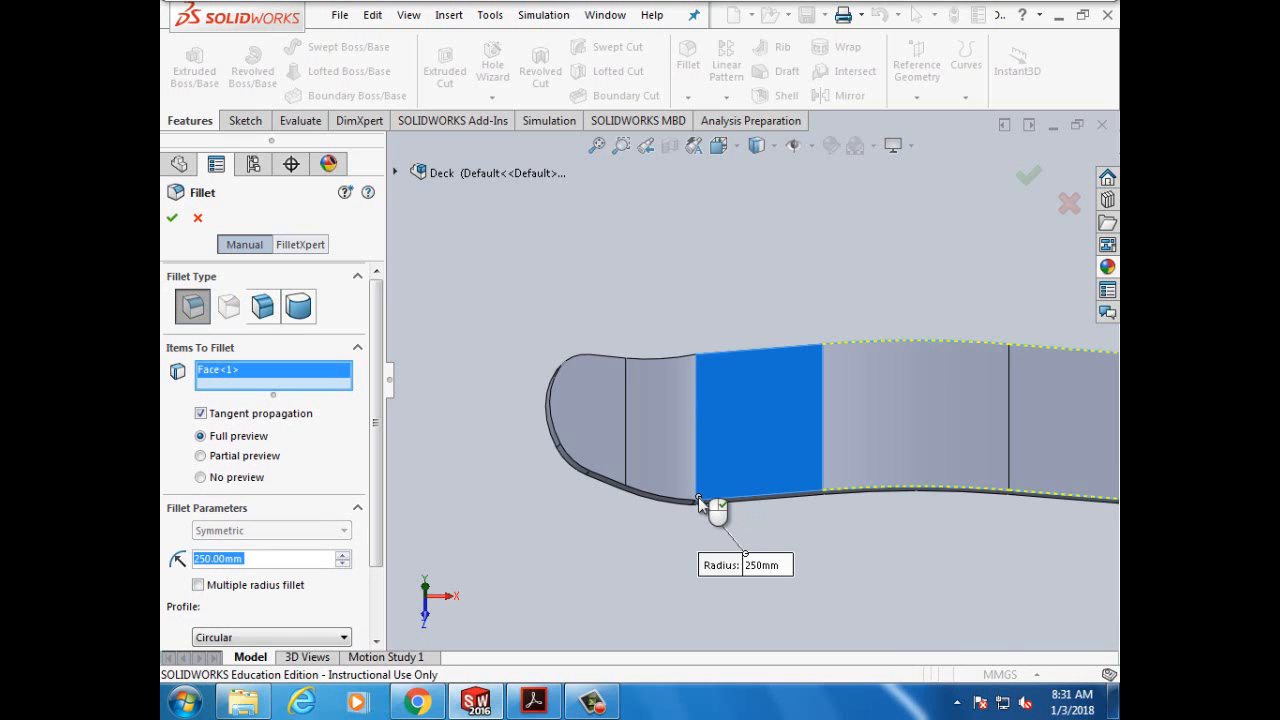
pyautogui.scroll(2, 833, 587)
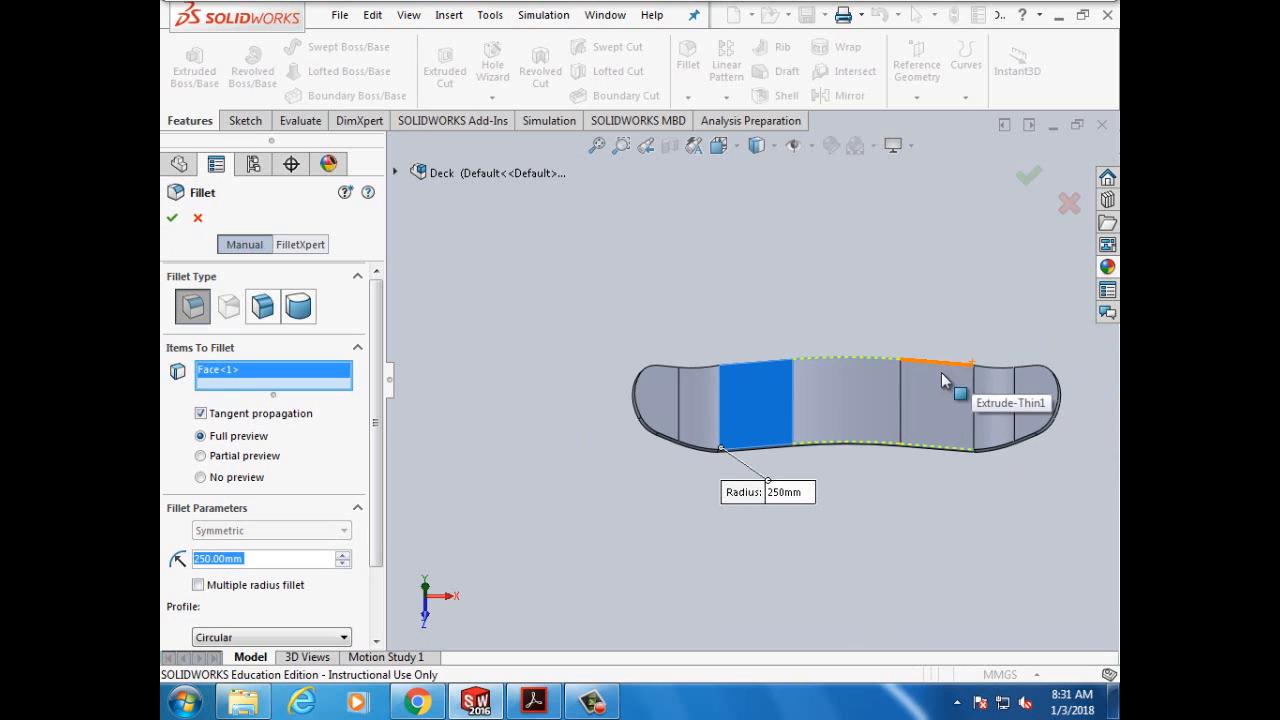
pyautogui.click(172, 220)
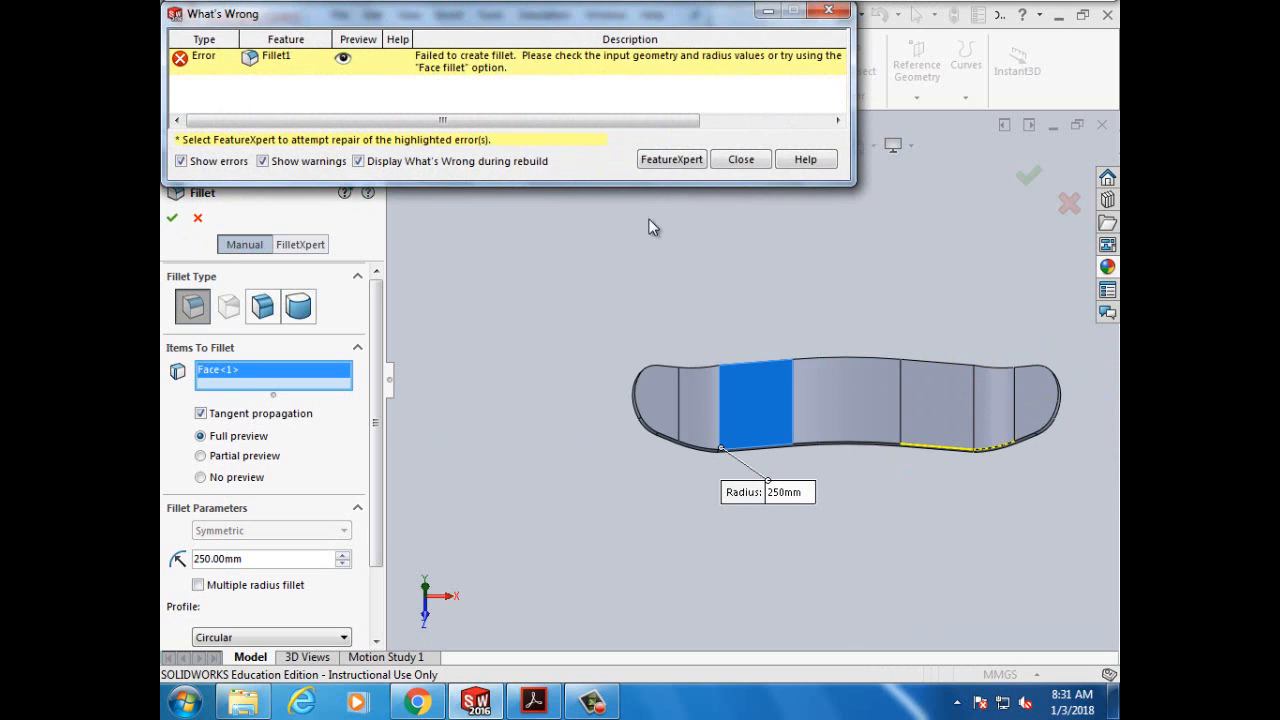
pyautogui.click(740, 160)
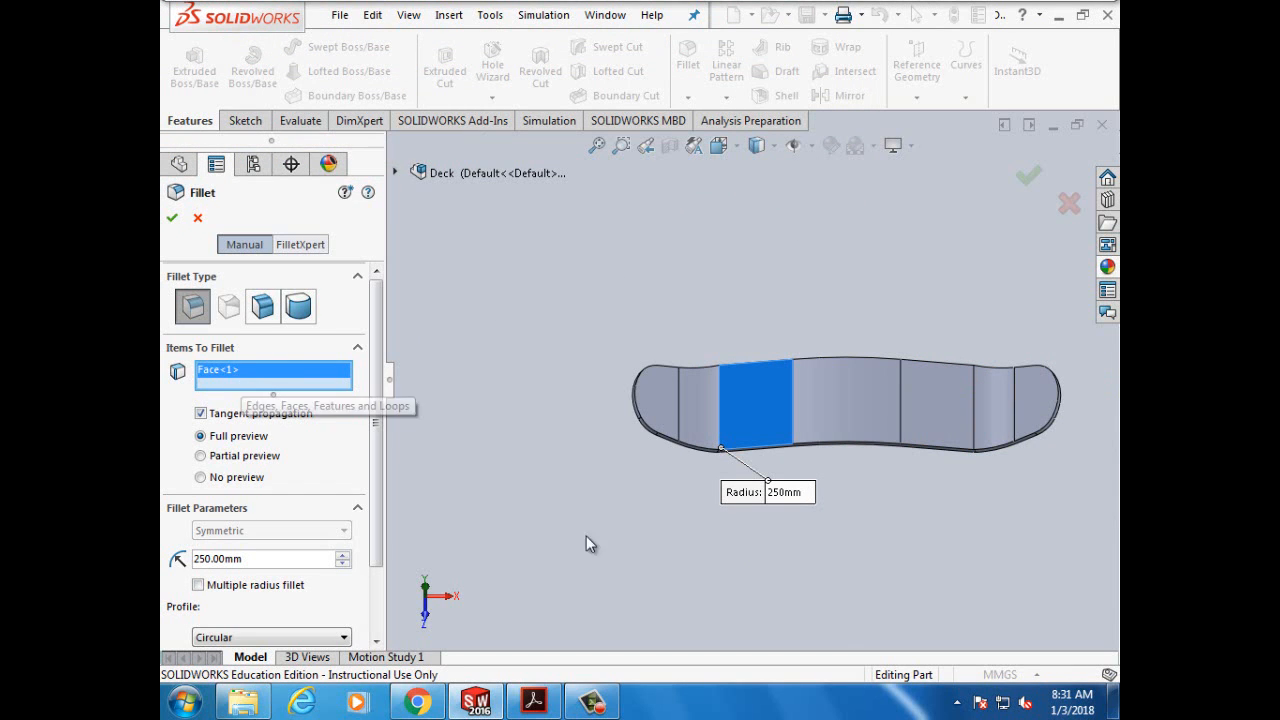
pyautogui.click(592, 702)
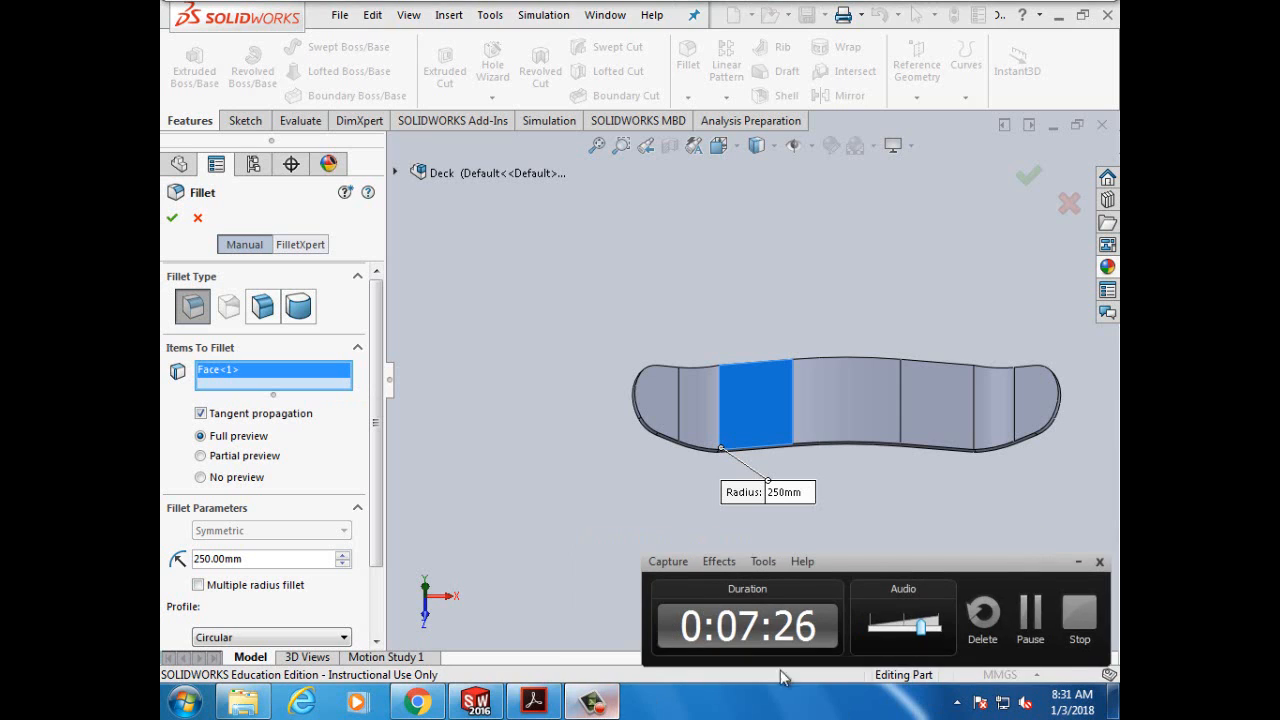
pyautogui.click(1031, 625)
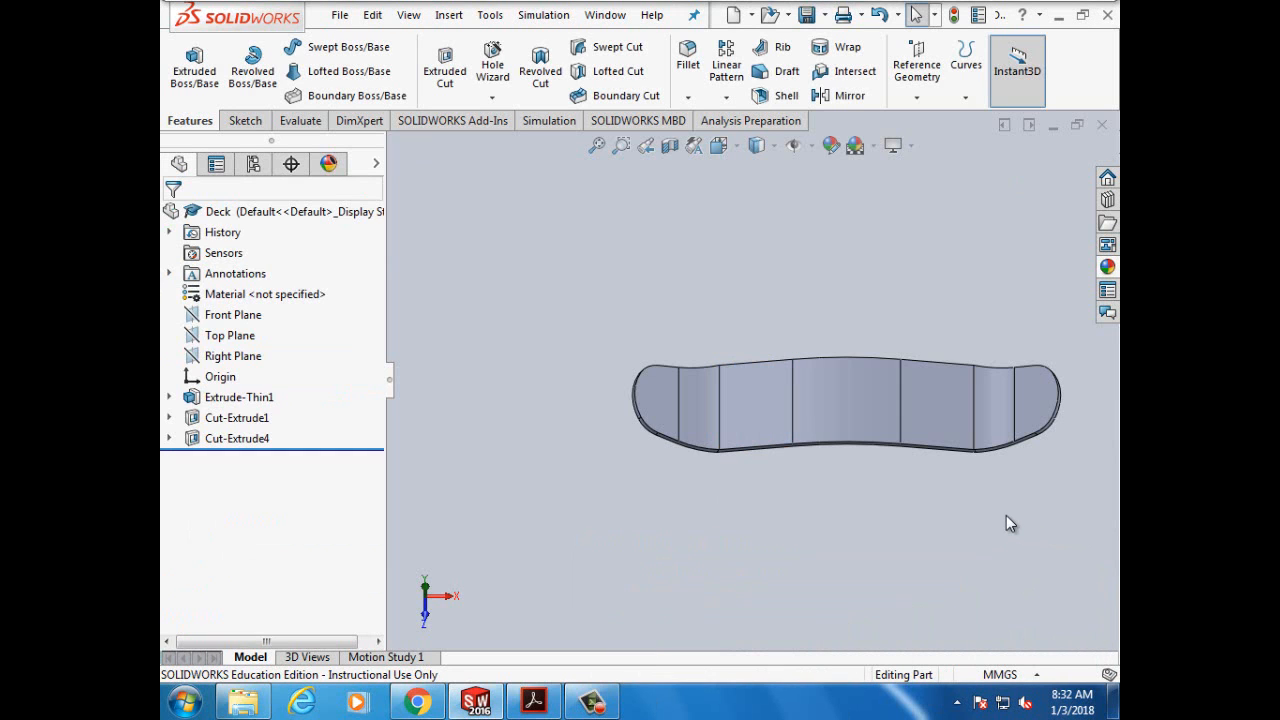
# Step: Recheck the PDF's edge callouts and start a fillet on the short thickness edge where the left-end cut meets the deck's front side
pyautogui.click(533, 702)
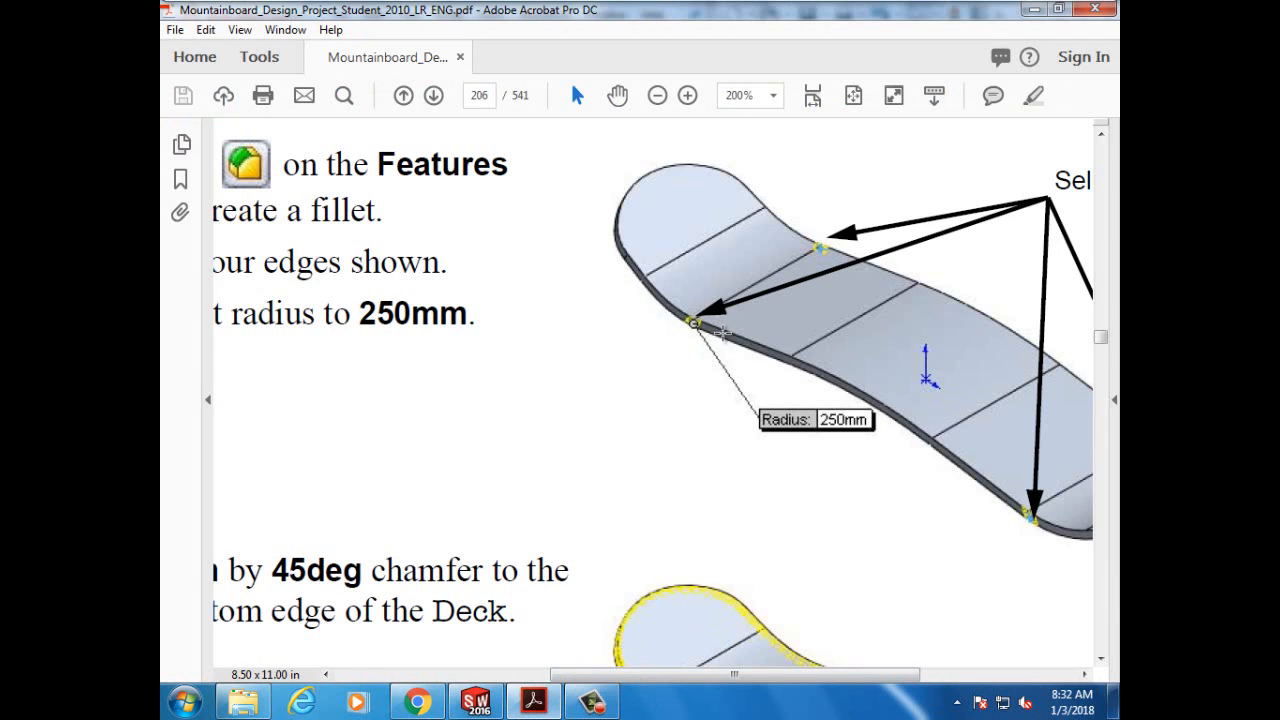
pyautogui.click(533, 702)
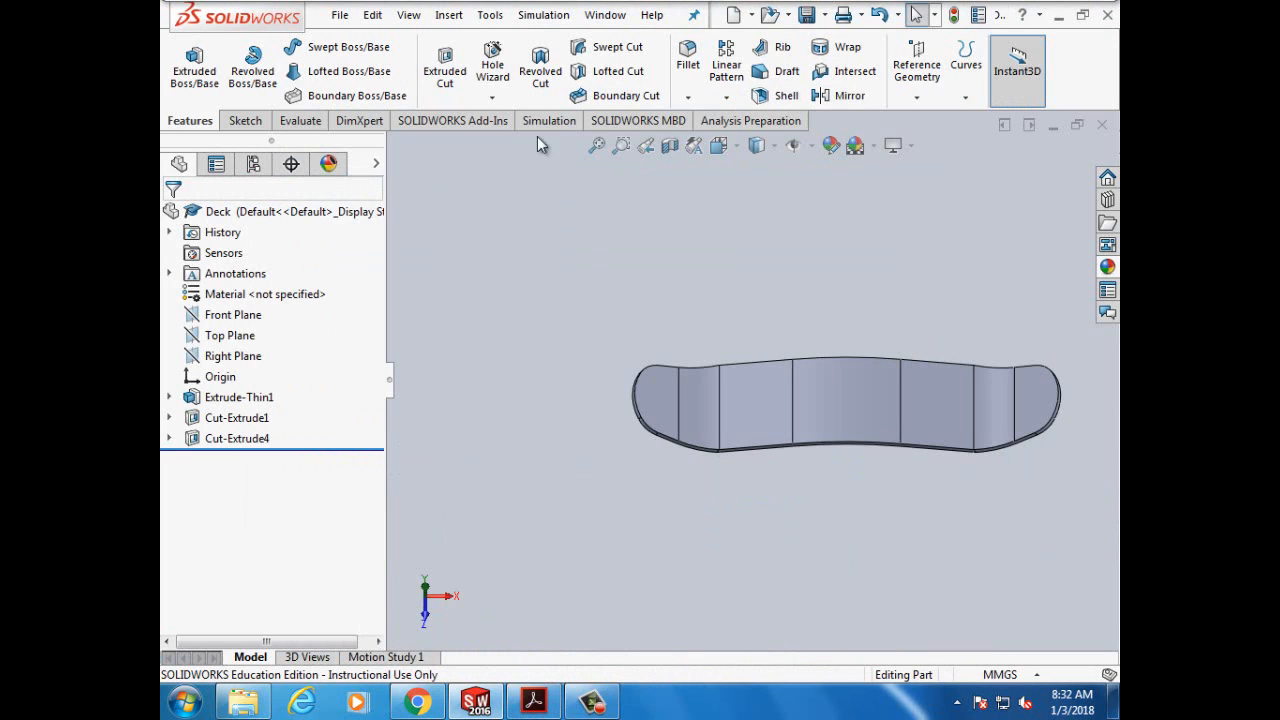
pyautogui.click(688, 62)
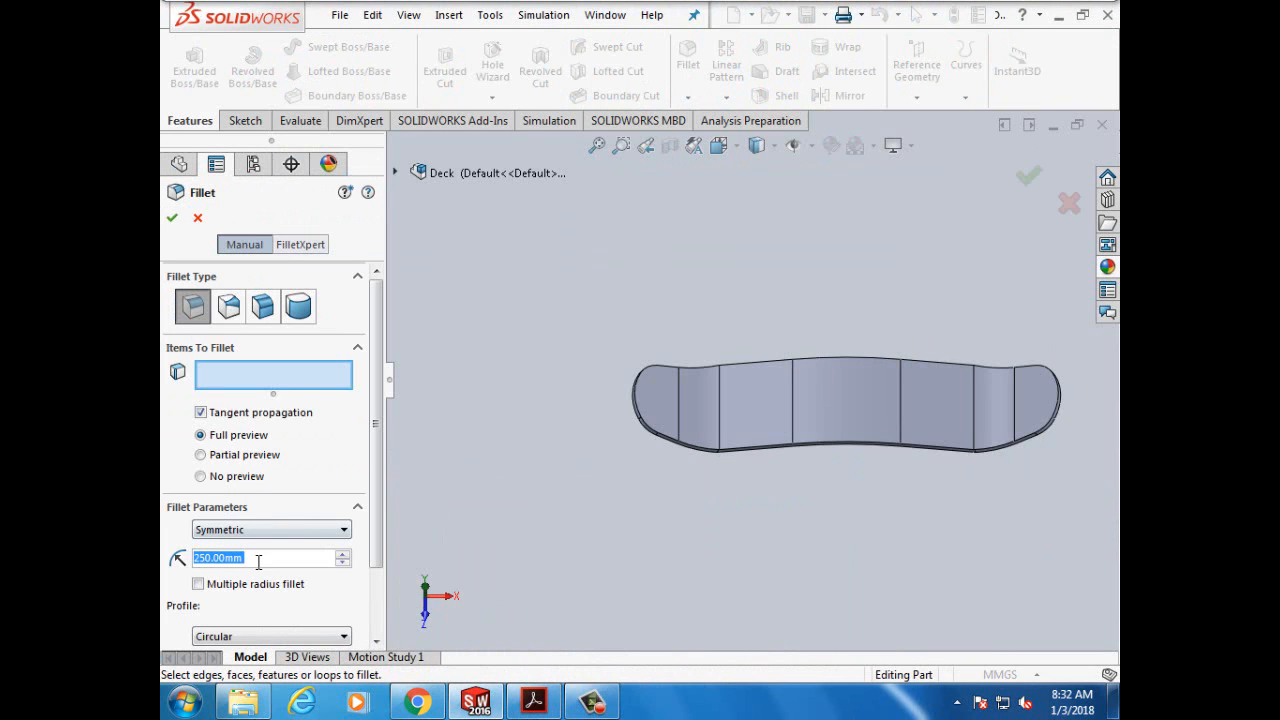
pyautogui.scroll(-6, 797, 469)
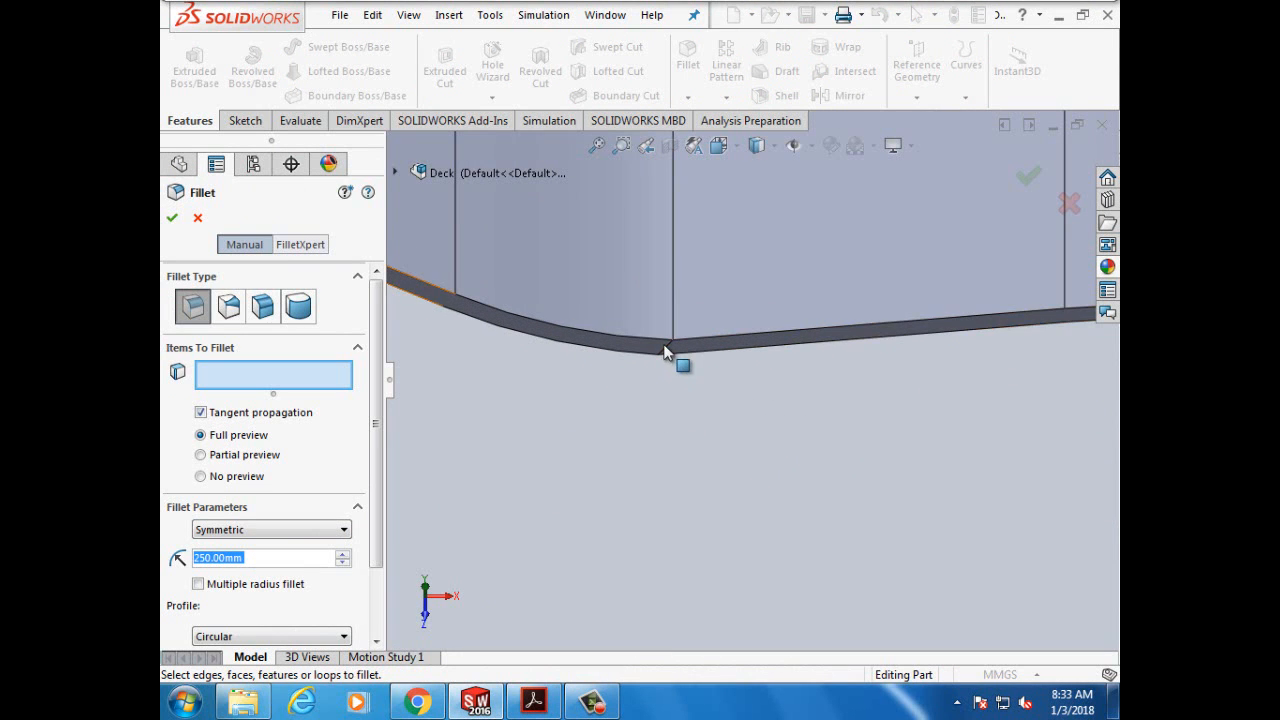
pyautogui.scroll(-3, 672, 362)
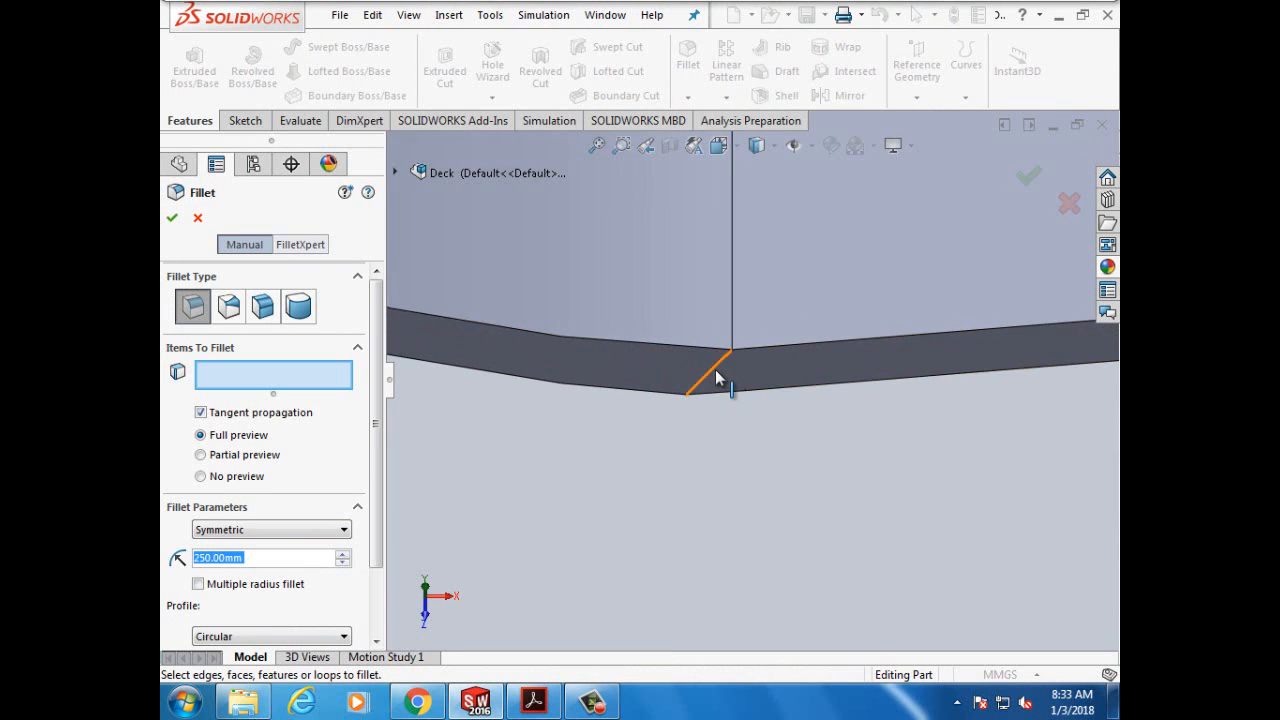
pyautogui.click(713, 370)
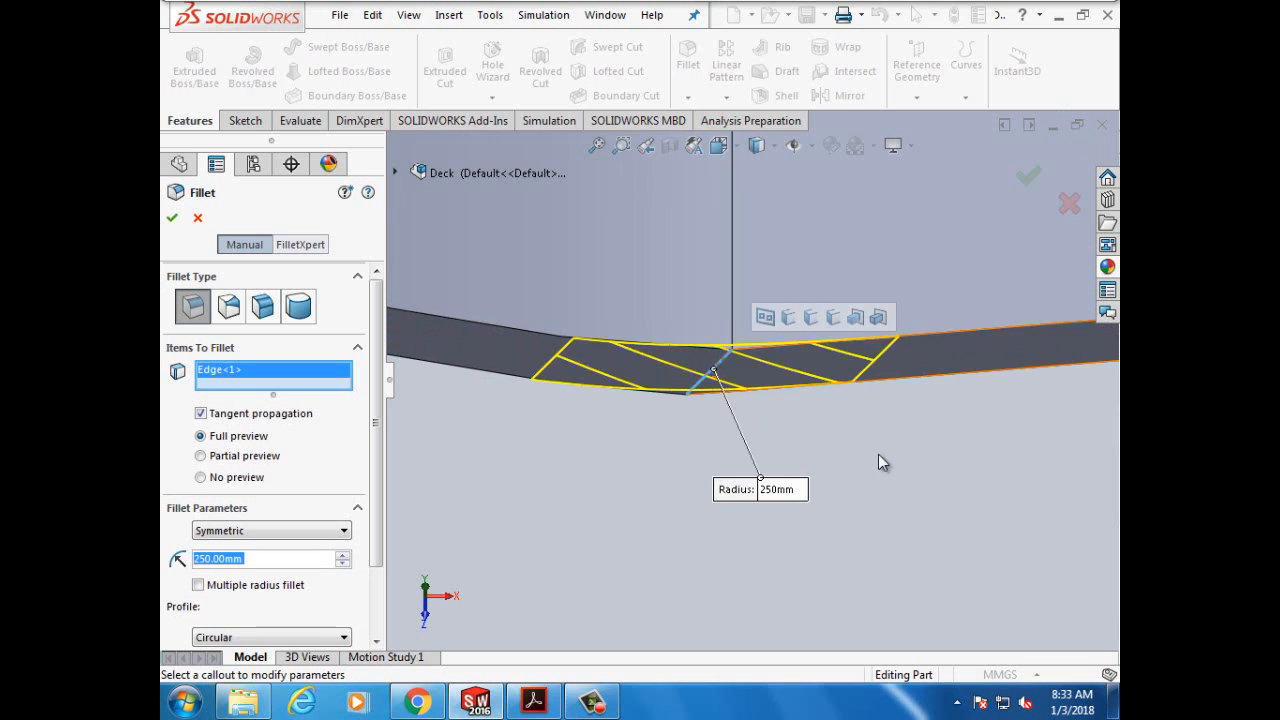
# Step: Add the matching short edge at the right-end cut on the front side to the fillet and set the radius to 260 mm
pyautogui.scroll(5, 965, 451)
pyautogui.scroll(2, 1047, 409)
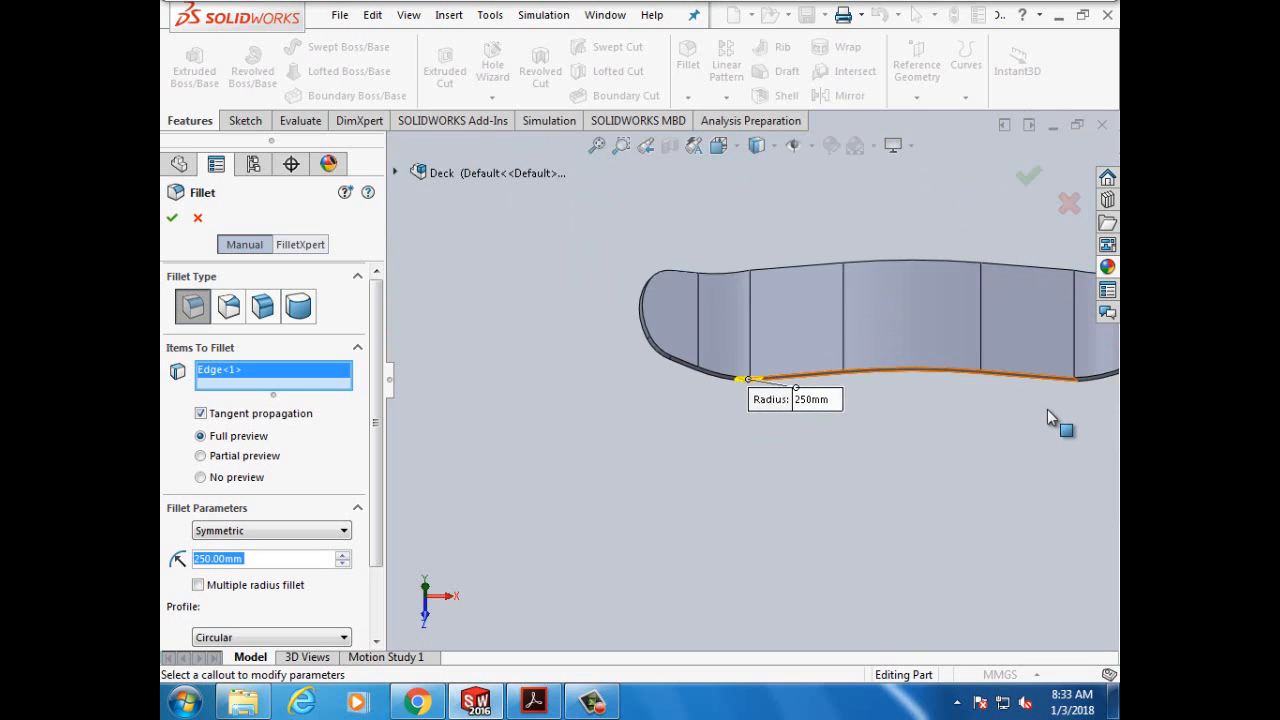
pyautogui.scroll(-6, 1047, 409)
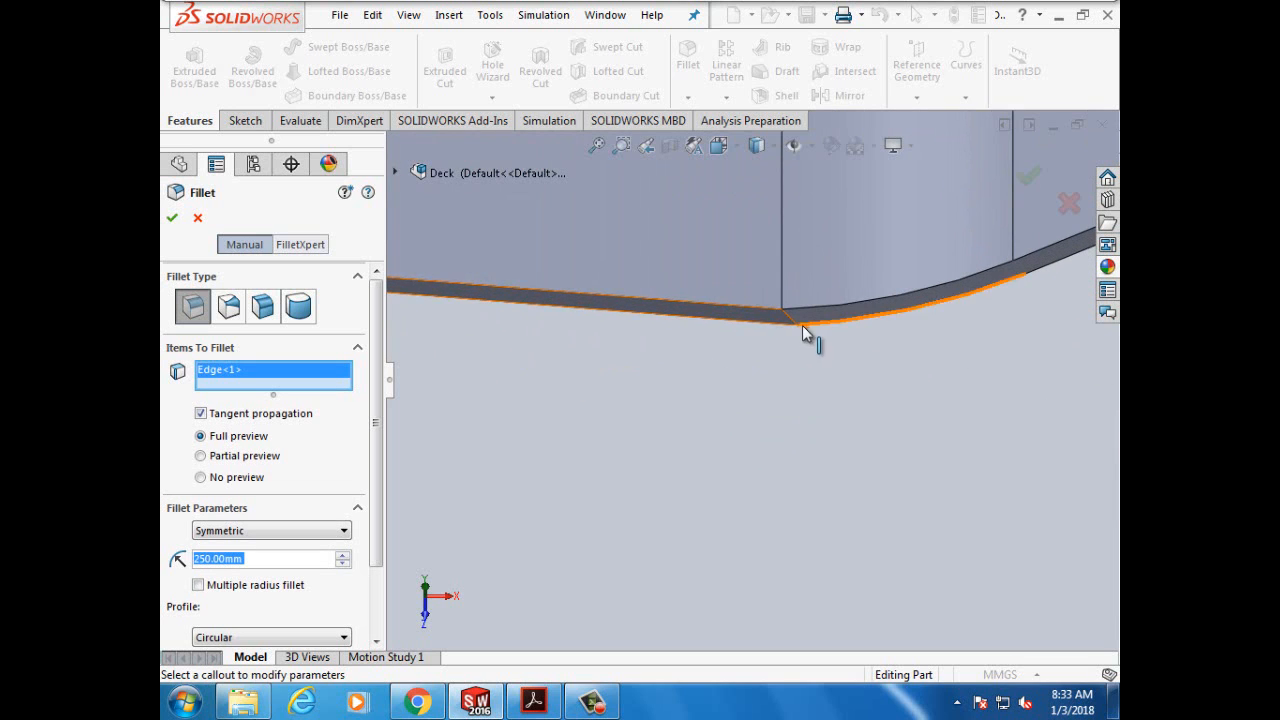
pyautogui.scroll(-1, 788, 323)
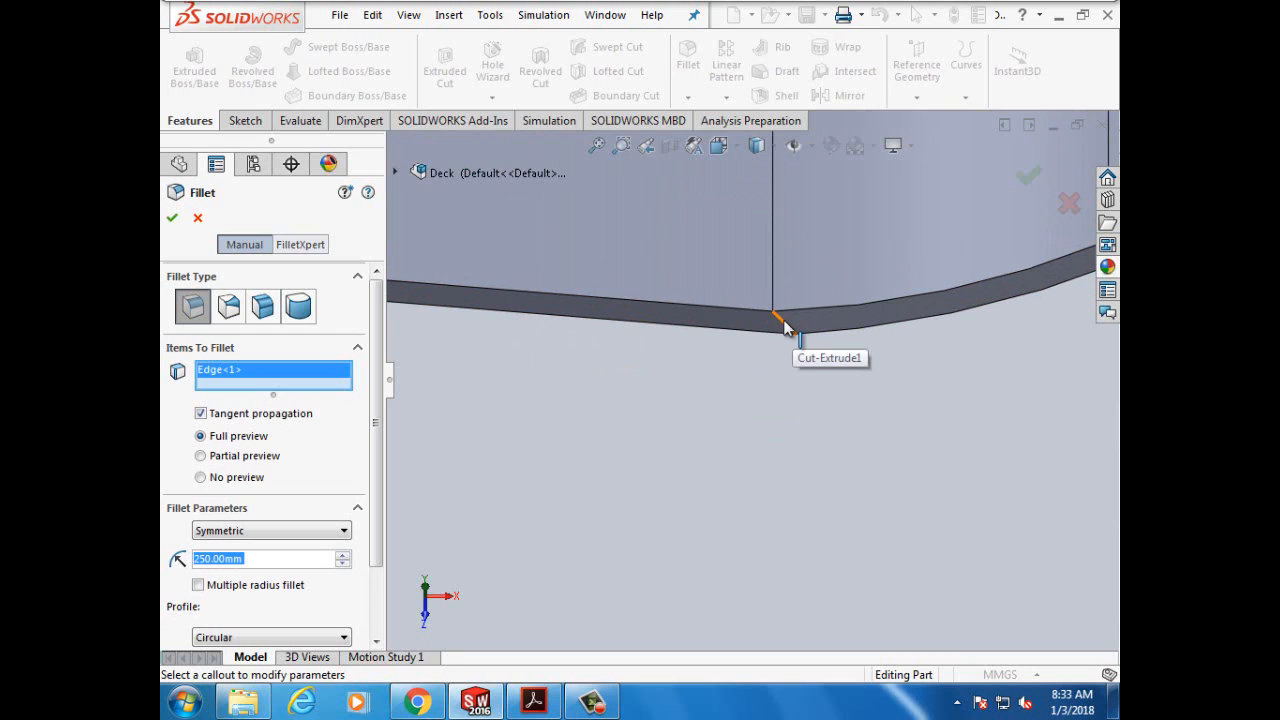
pyautogui.click(784, 326)
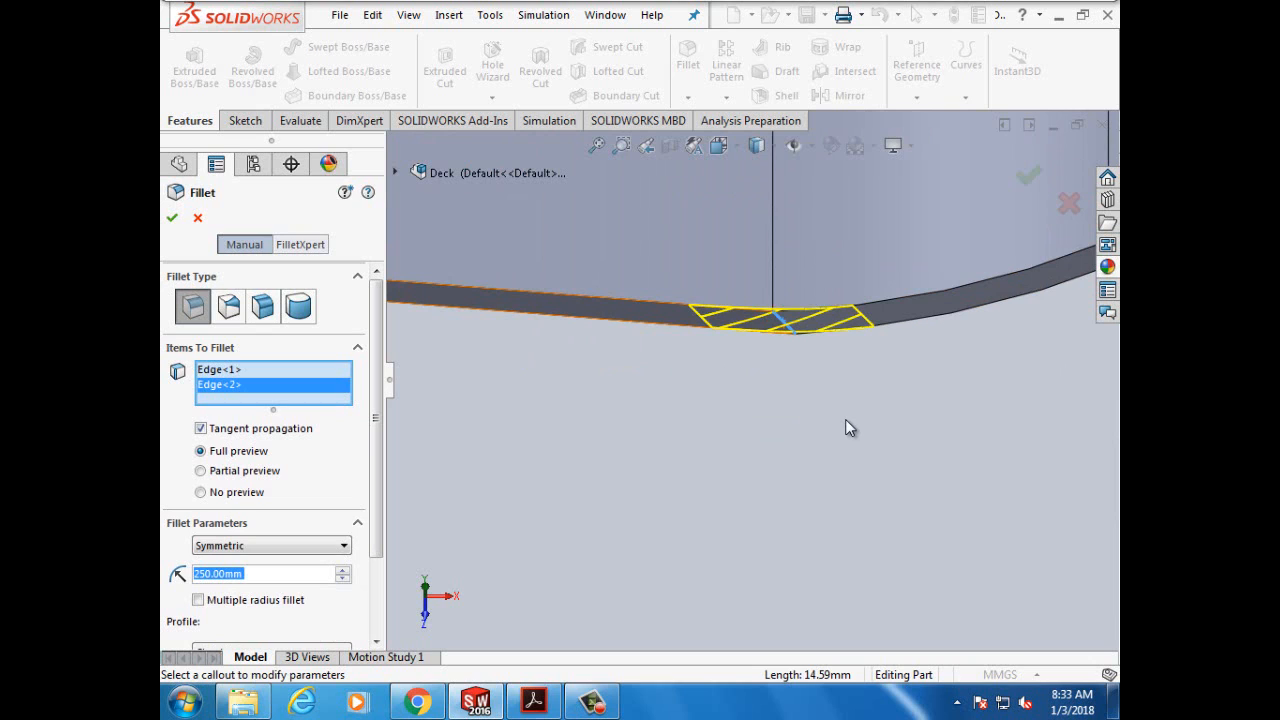
pyautogui.press('f')
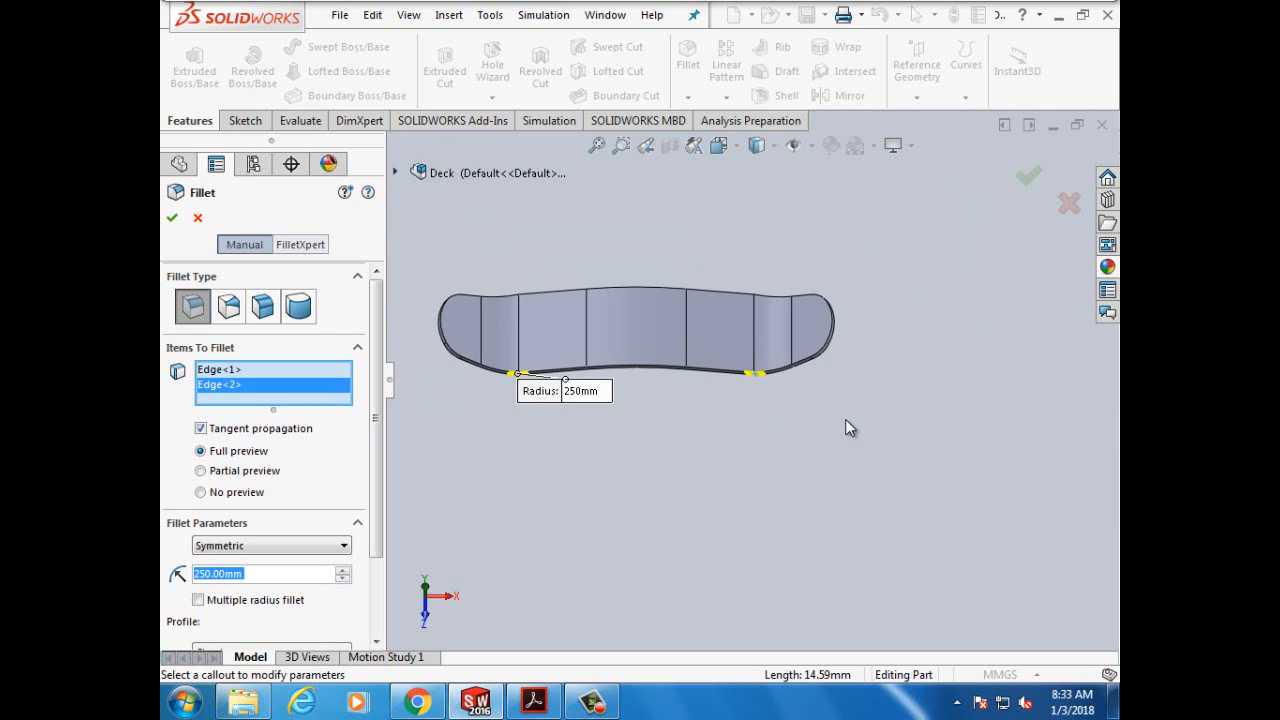
pyautogui.write('260')
pyautogui.press('Return')
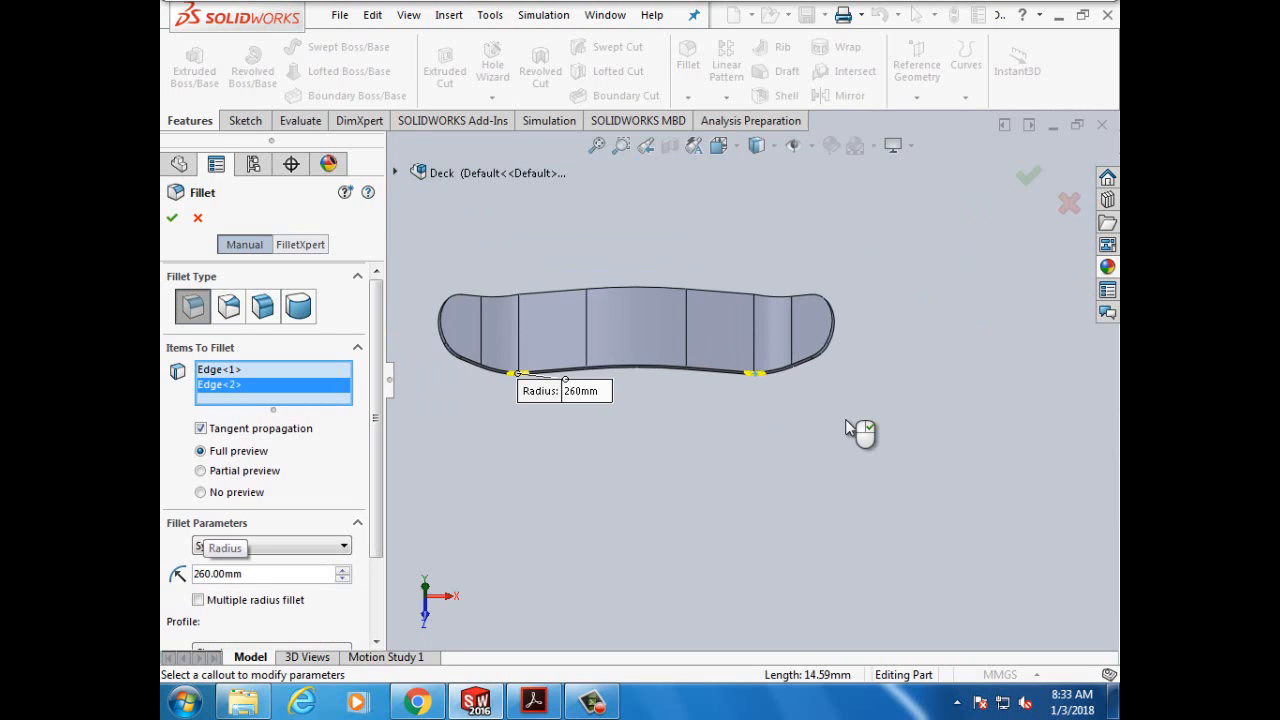
# Step: Add the short thickness edge where the right-end cut meets the deck's back side to the 260 mm fillet
pyautogui.press('Down')
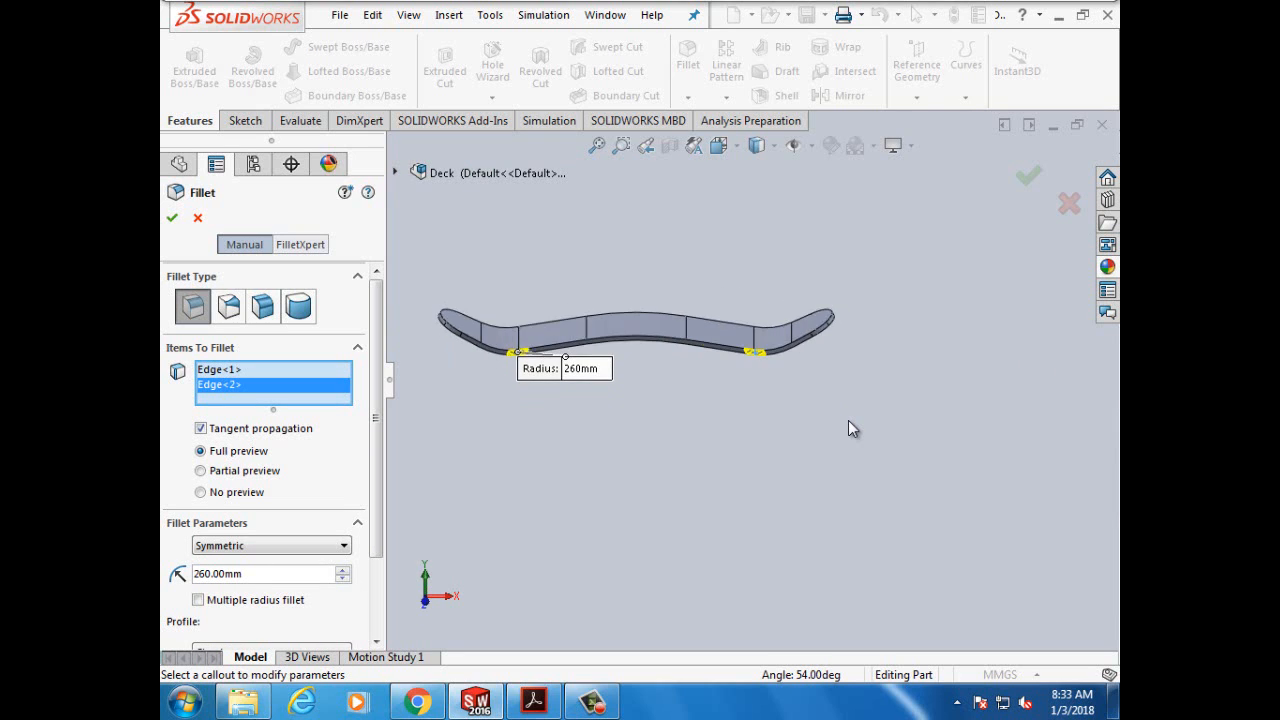
pyautogui.press('Down')
pyautogui.press('Down')
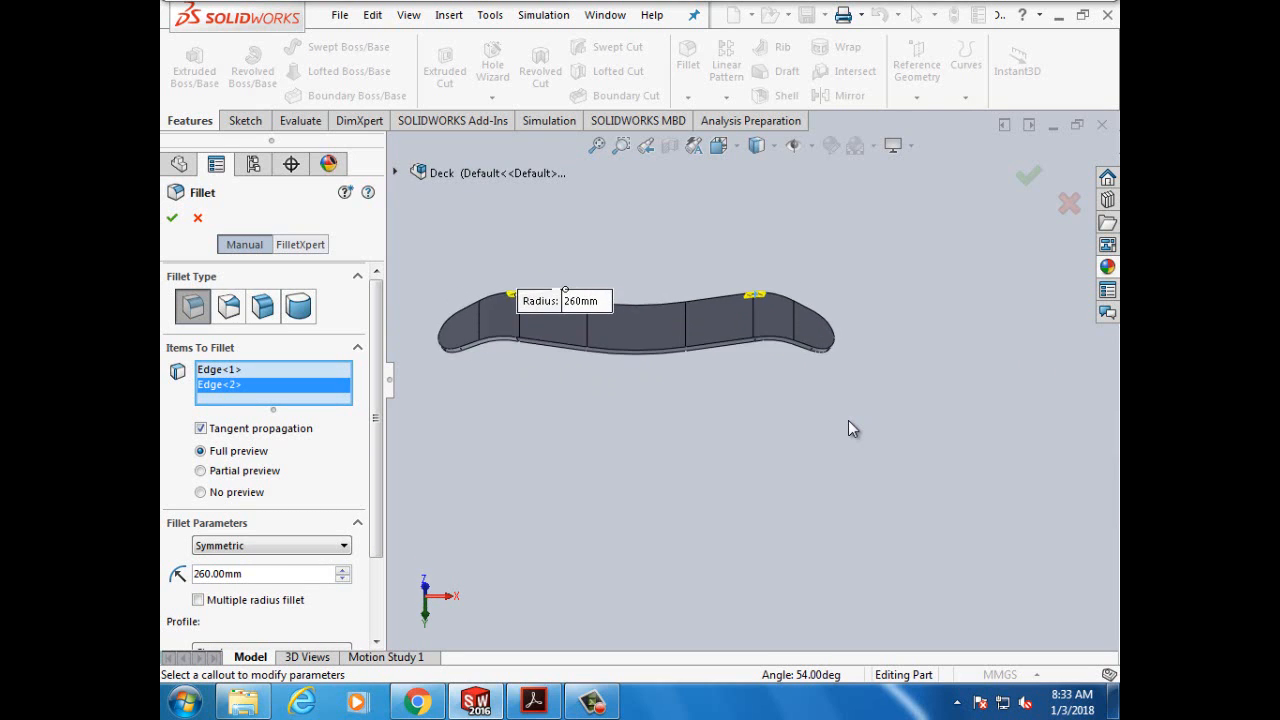
pyautogui.press('Down')
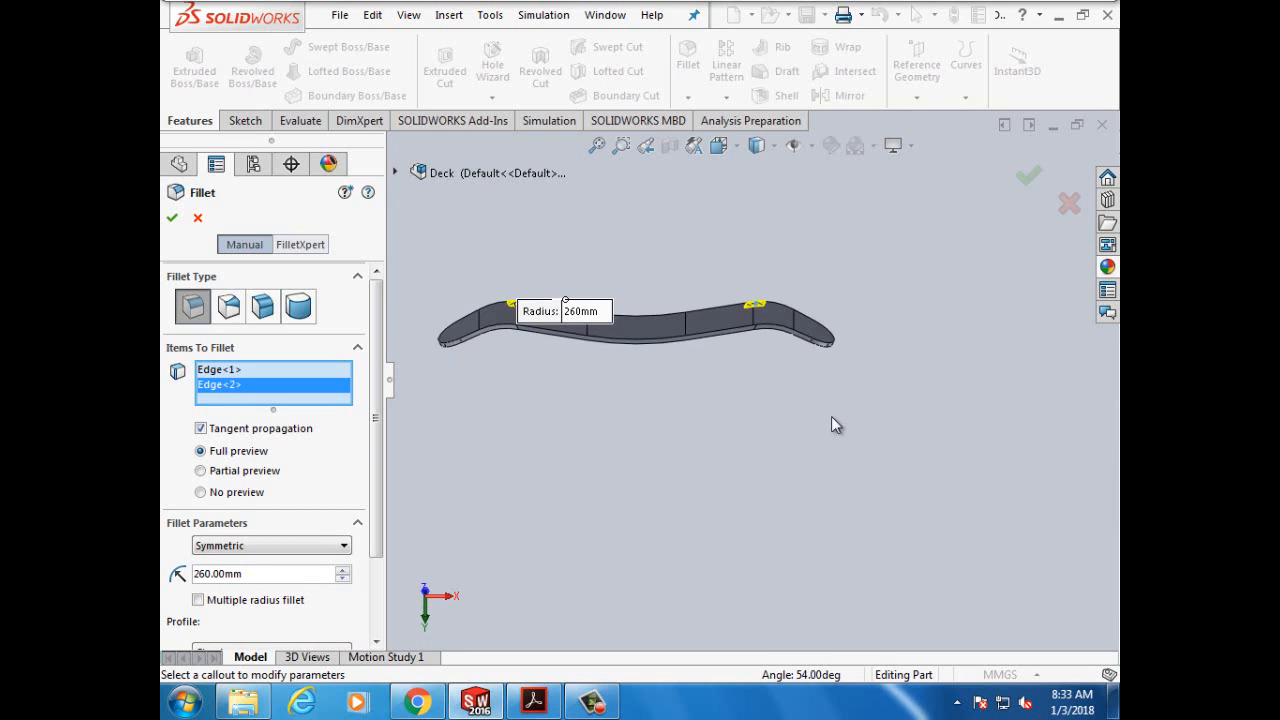
pyautogui.scroll(-5, 820, 410)
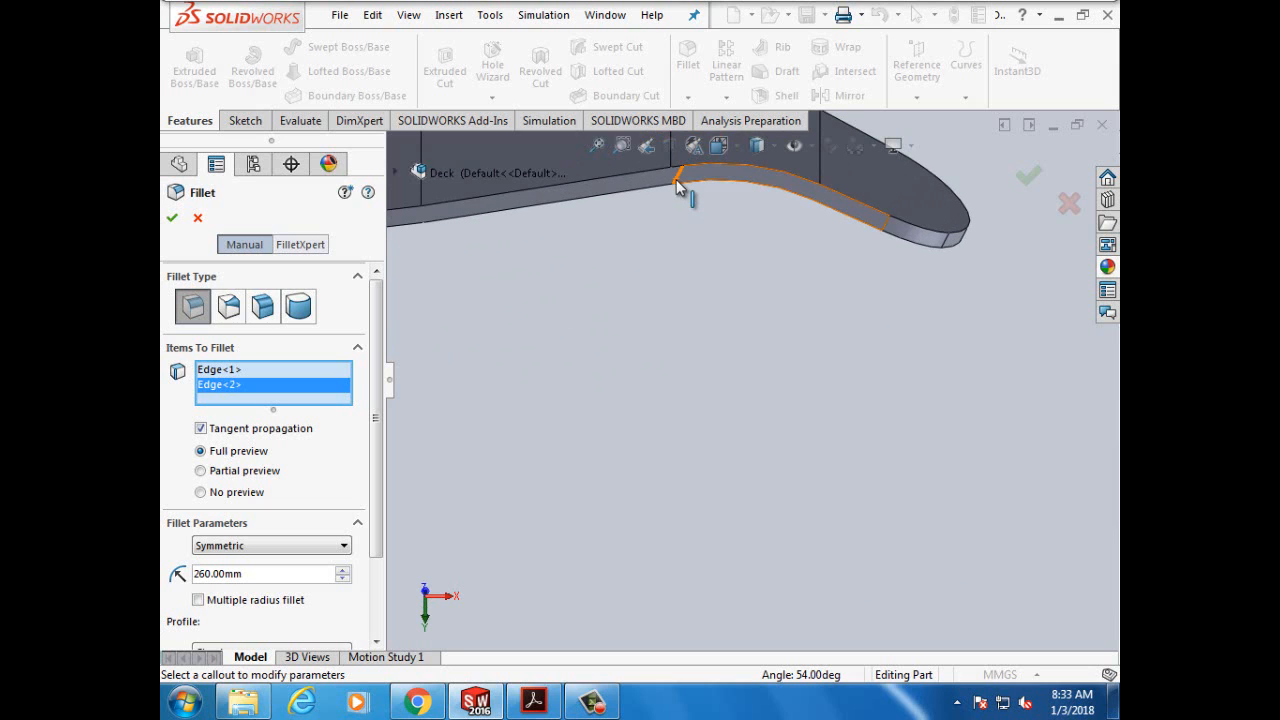
pyautogui.scroll(-3, 679, 183)
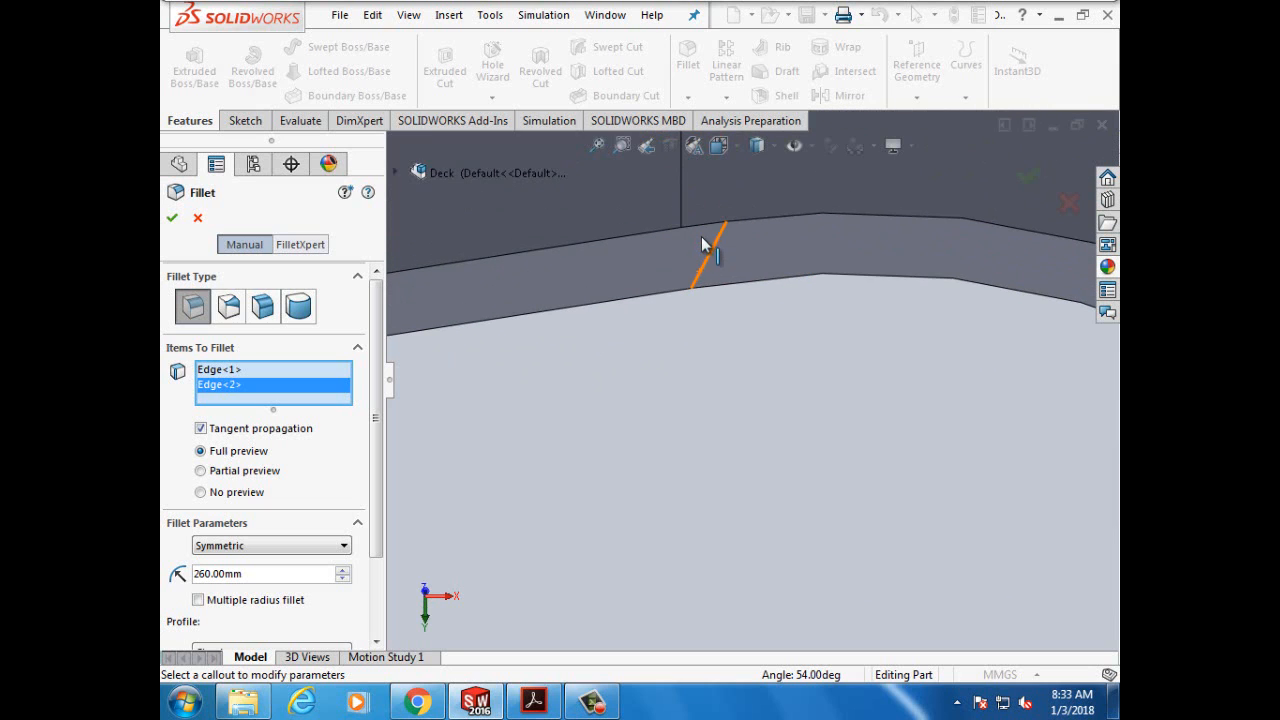
pyautogui.scroll(-3, 679, 183)
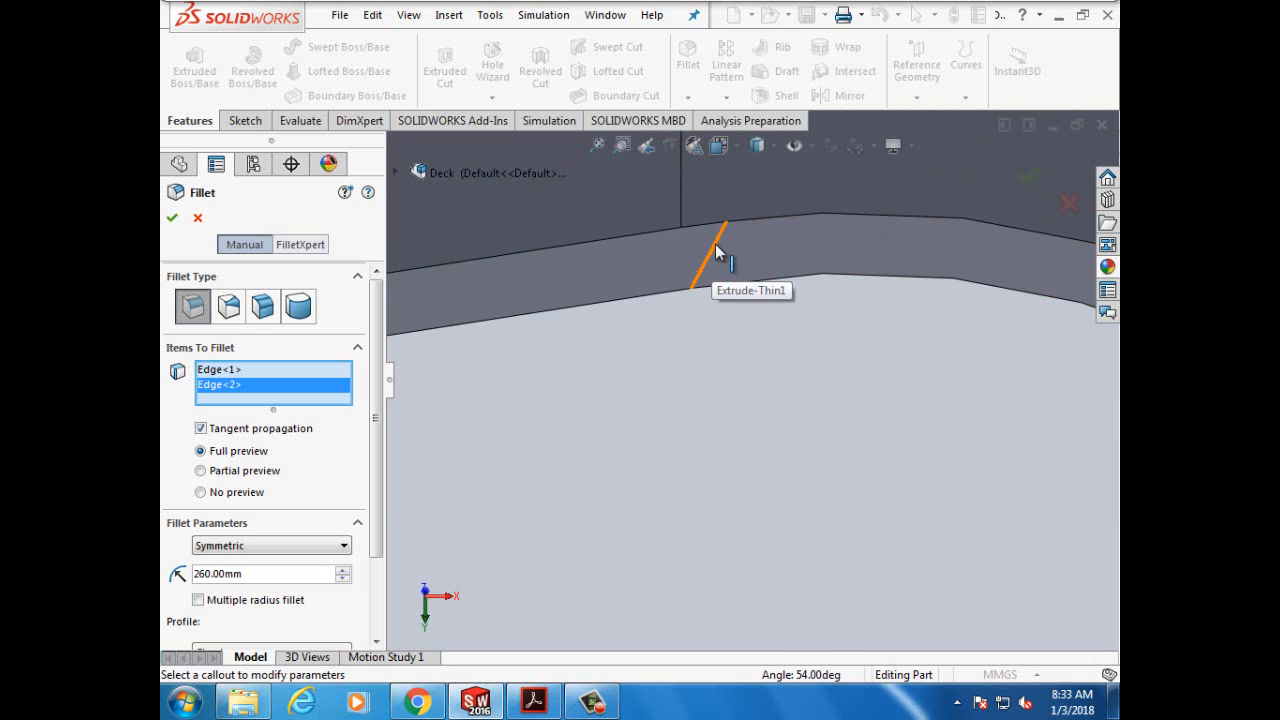
pyautogui.click(714, 259)
# Step: Add the matching short edge at the left-end cut on the back side and apply the four-edge fillet
pyautogui.scroll(6, 498, 443)
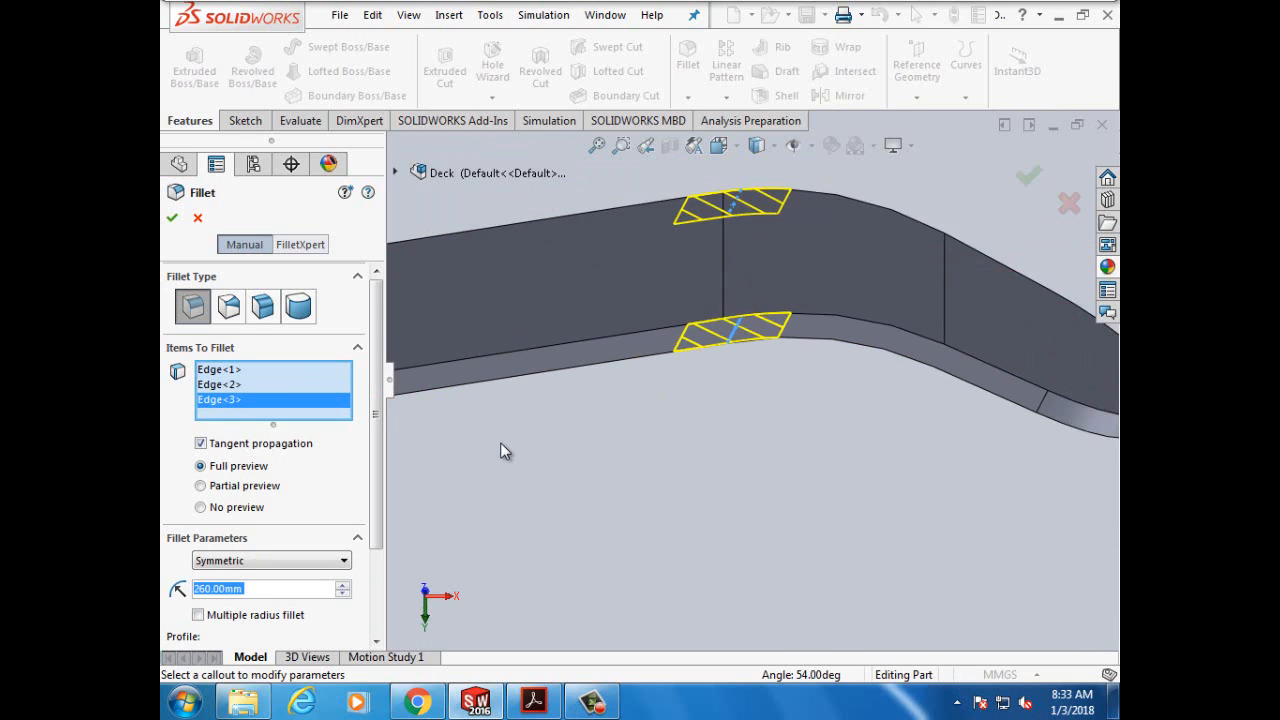
pyautogui.scroll(-3, 432, 400)
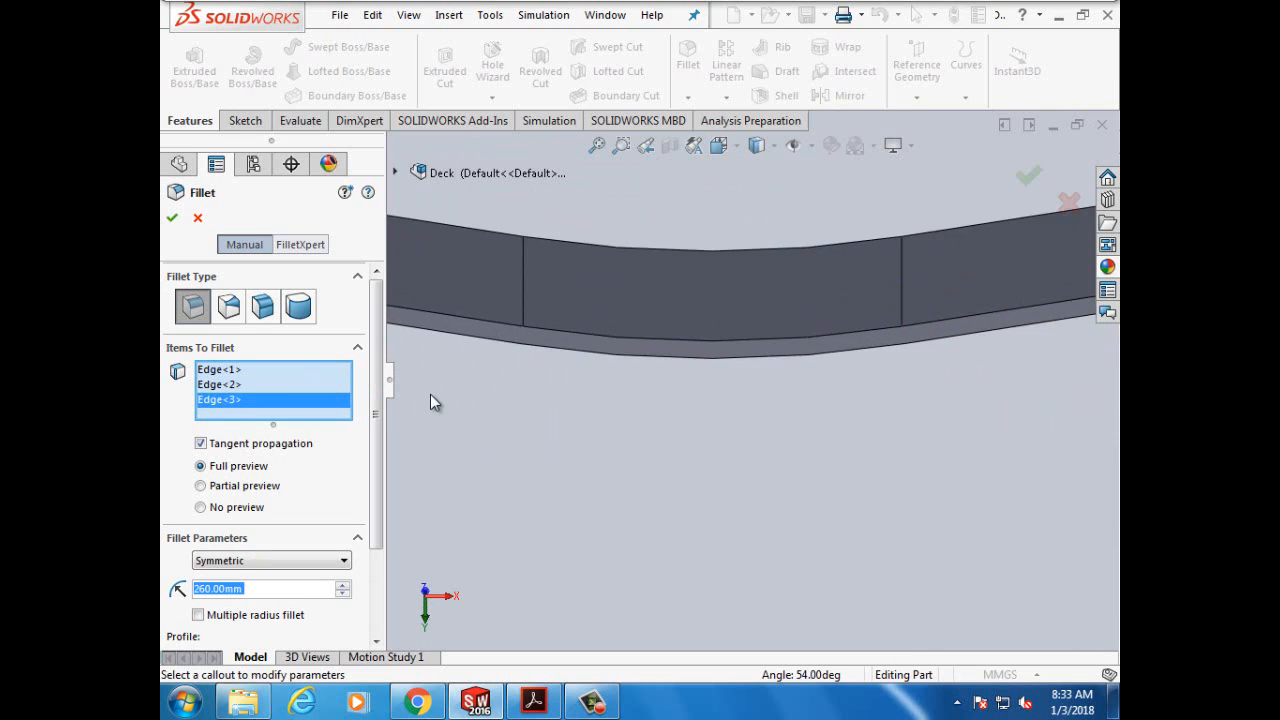
pyautogui.scroll(-5, 554, 358)
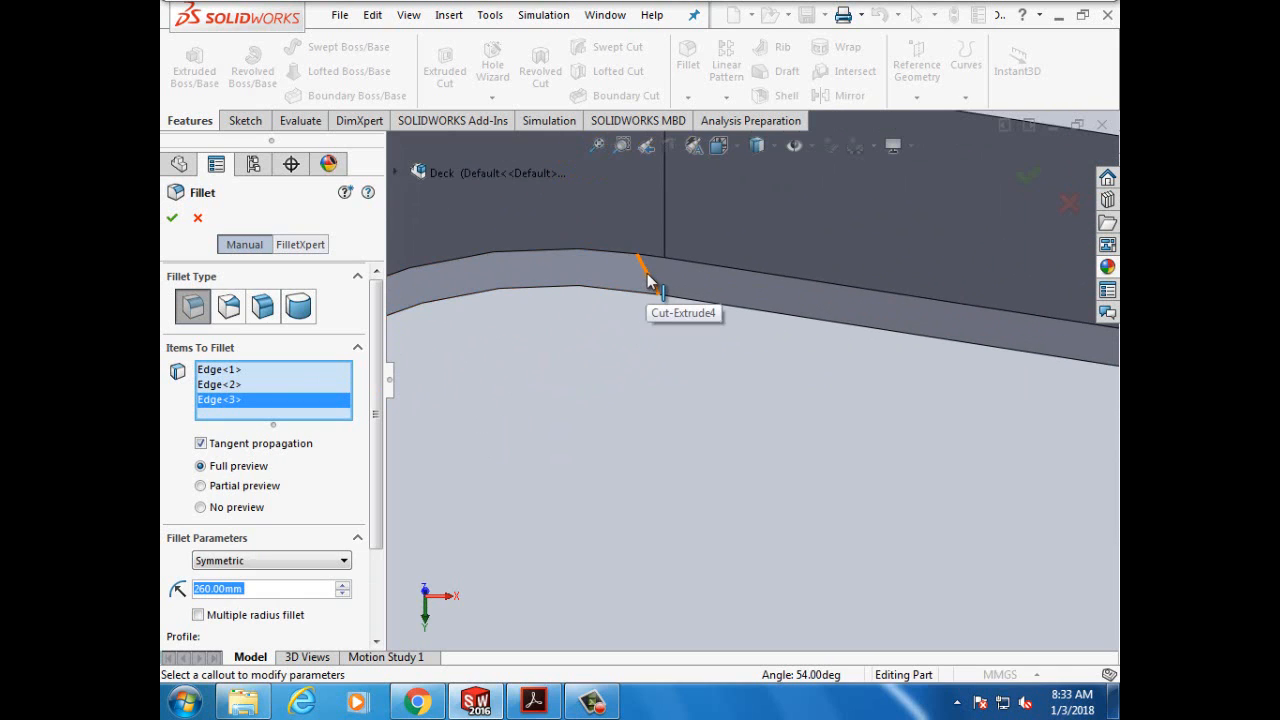
pyautogui.scroll(-2, 655, 288)
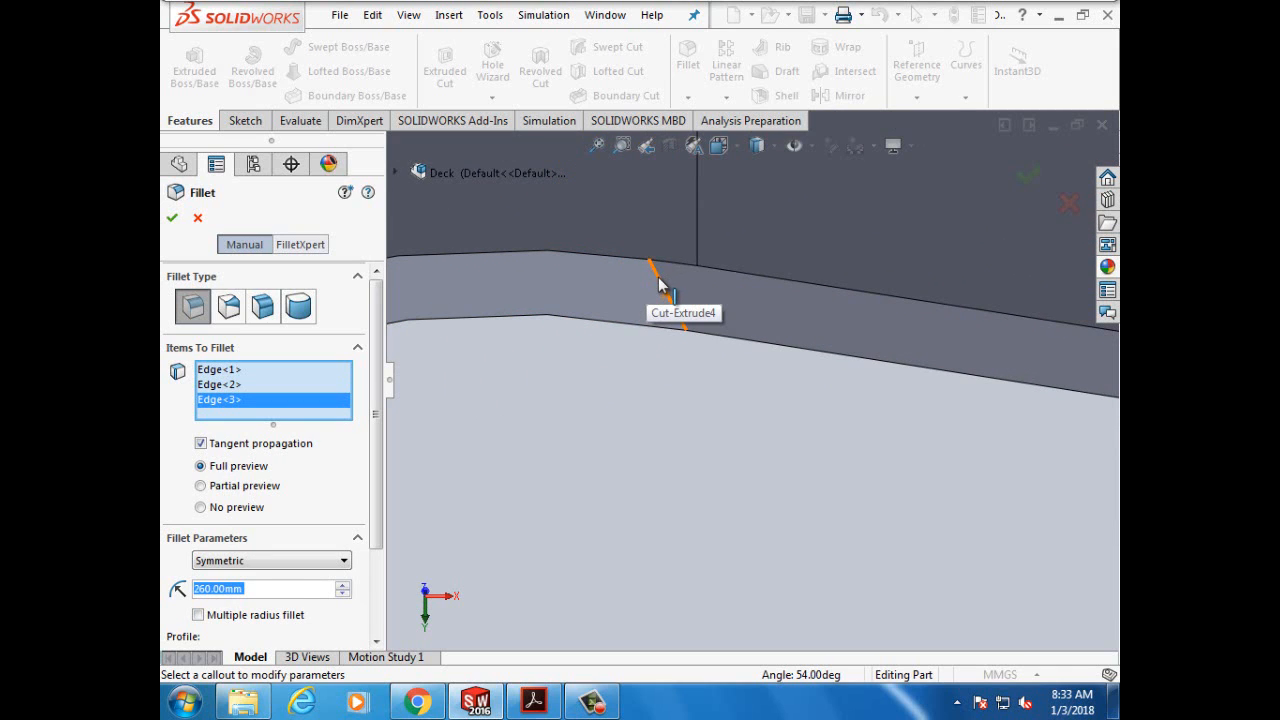
pyautogui.click(660, 284)
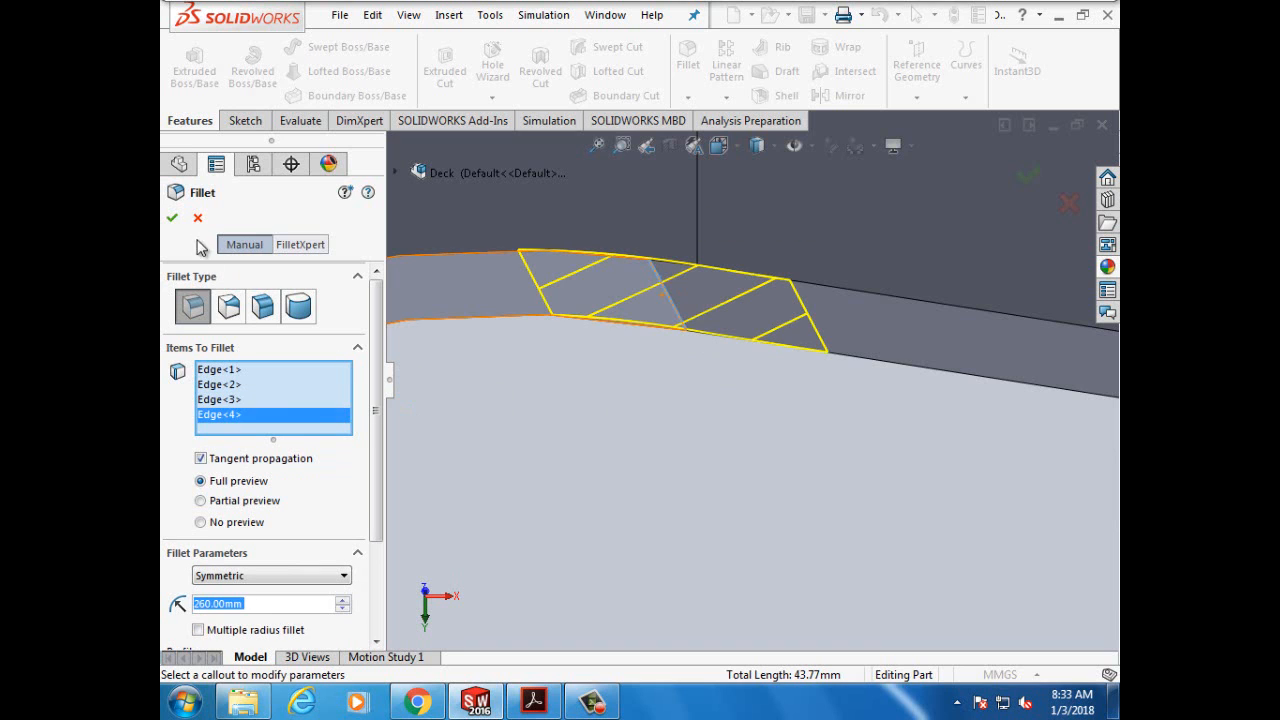
pyautogui.click(172, 217)
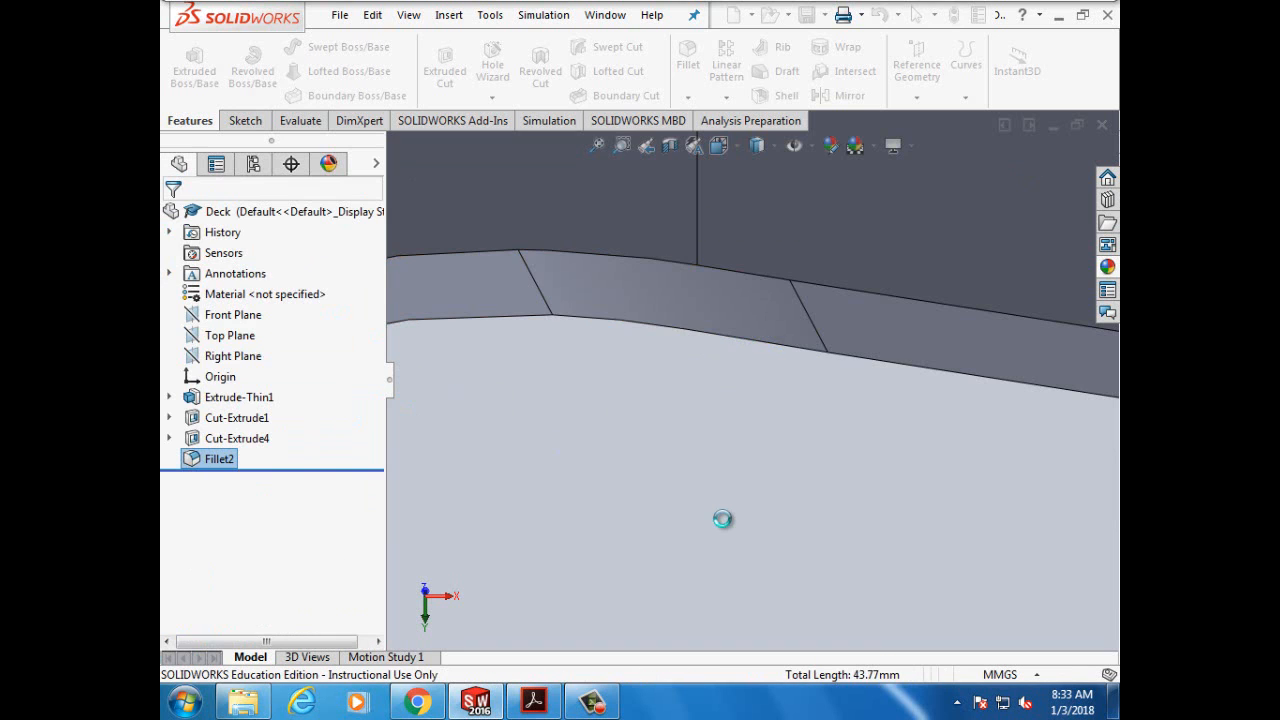
# Step: Examine the left end of the filleted deck from below and above
pyautogui.scroll(5, 723, 519)
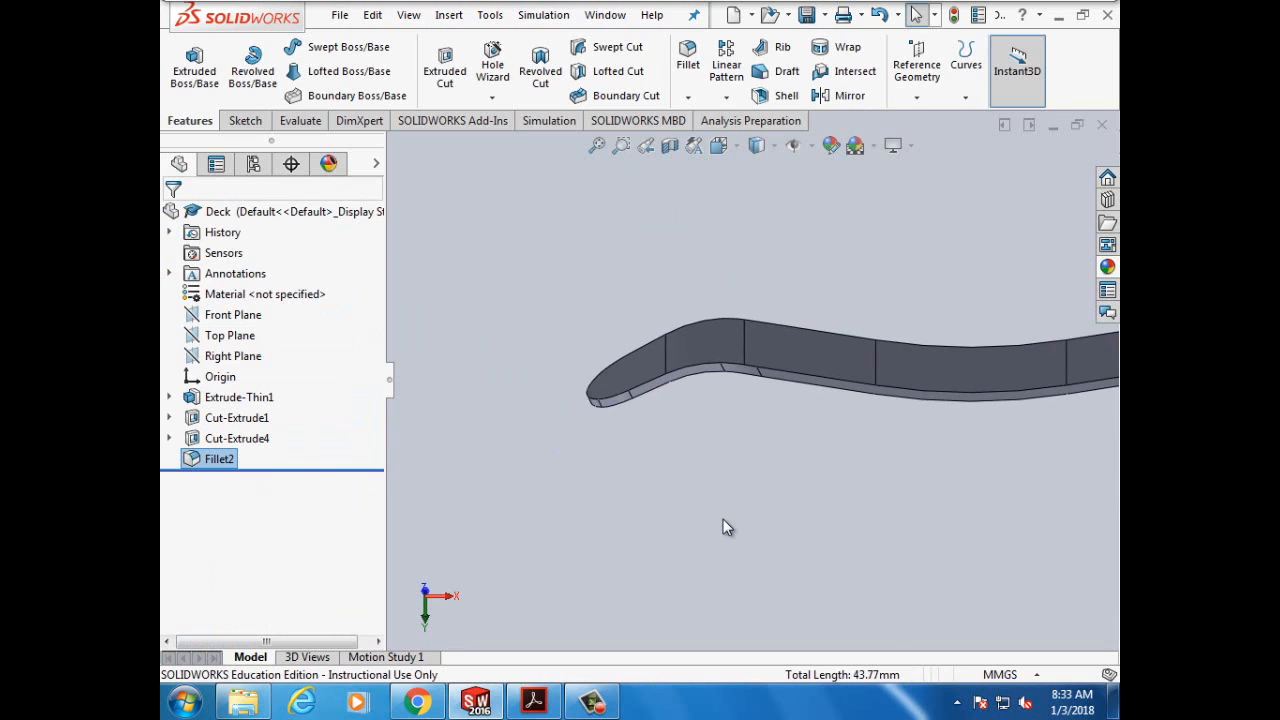
pyautogui.press('Down')
pyautogui.press('Down')
pyautogui.press('Down')
pyautogui.press('Down')
pyautogui.press('Down')
pyautogui.press('Down')
pyautogui.press('Down')
pyautogui.press('Down')
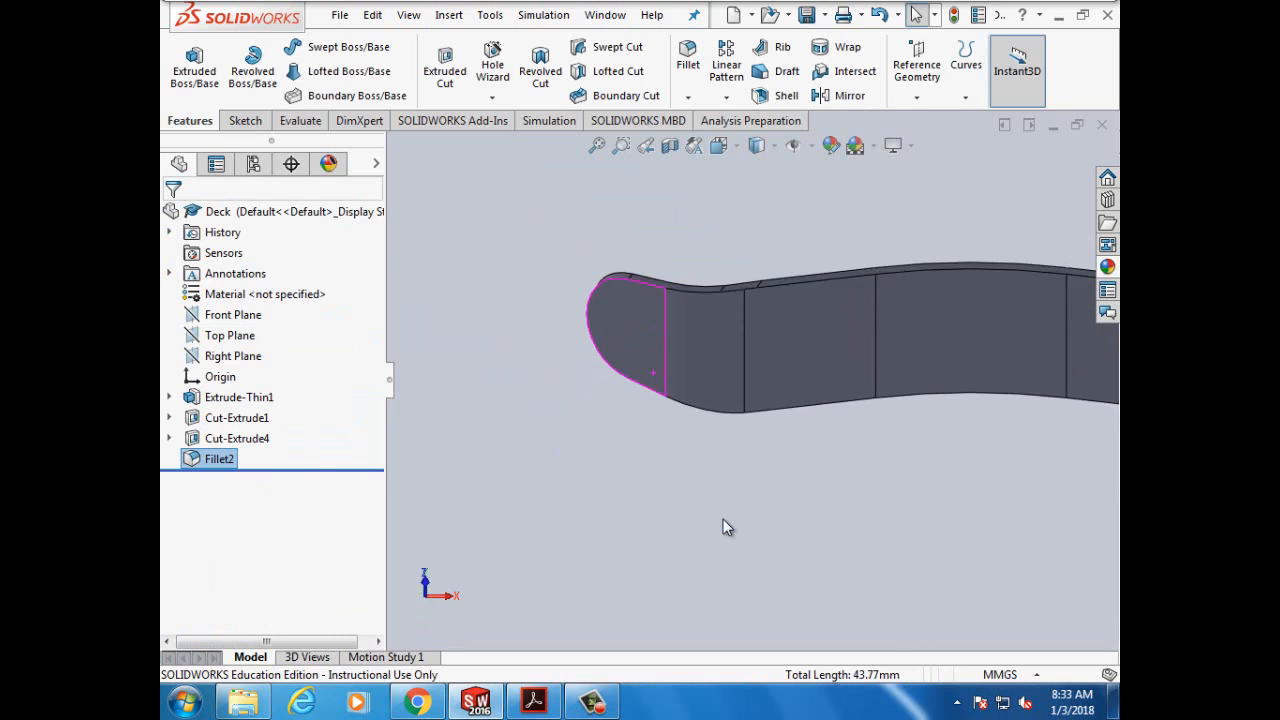
pyautogui.press('Down')
pyautogui.press('Down')
pyautogui.press('Down')
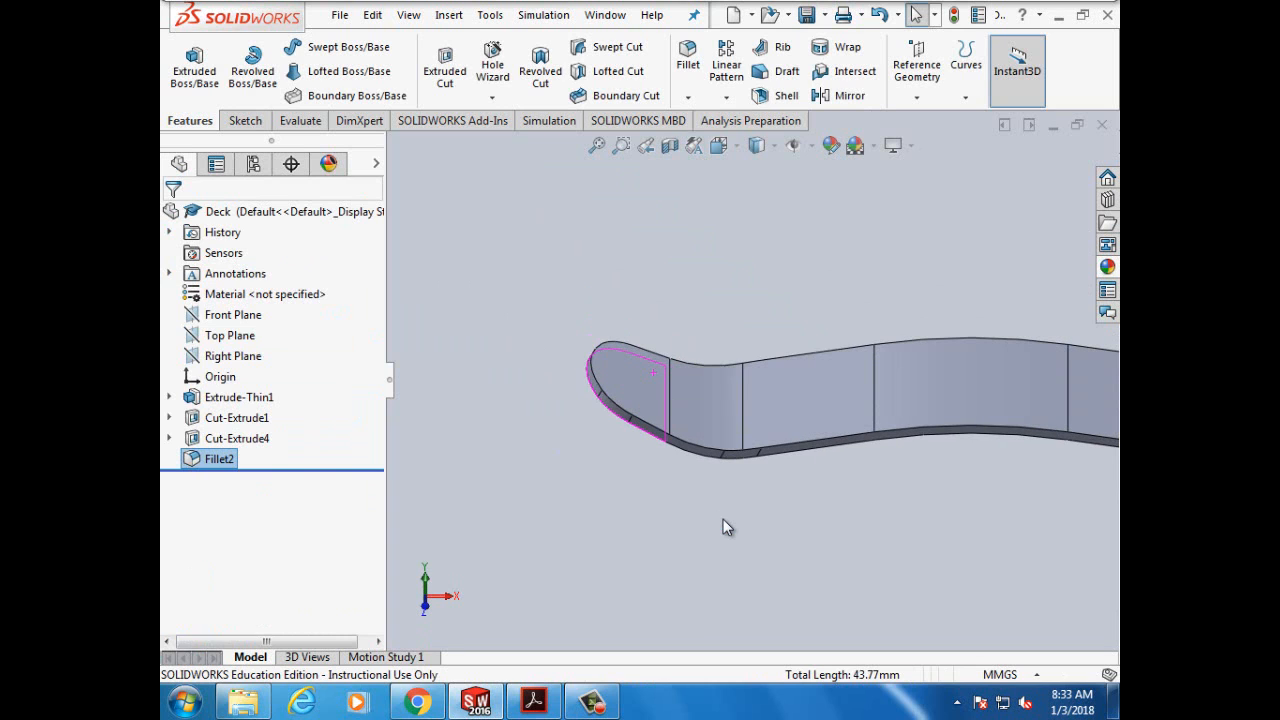
# Step: Switch to the PDF in Acrobat and review step 5's chamfer instruction and its edge figure
pyautogui.click(533, 701)
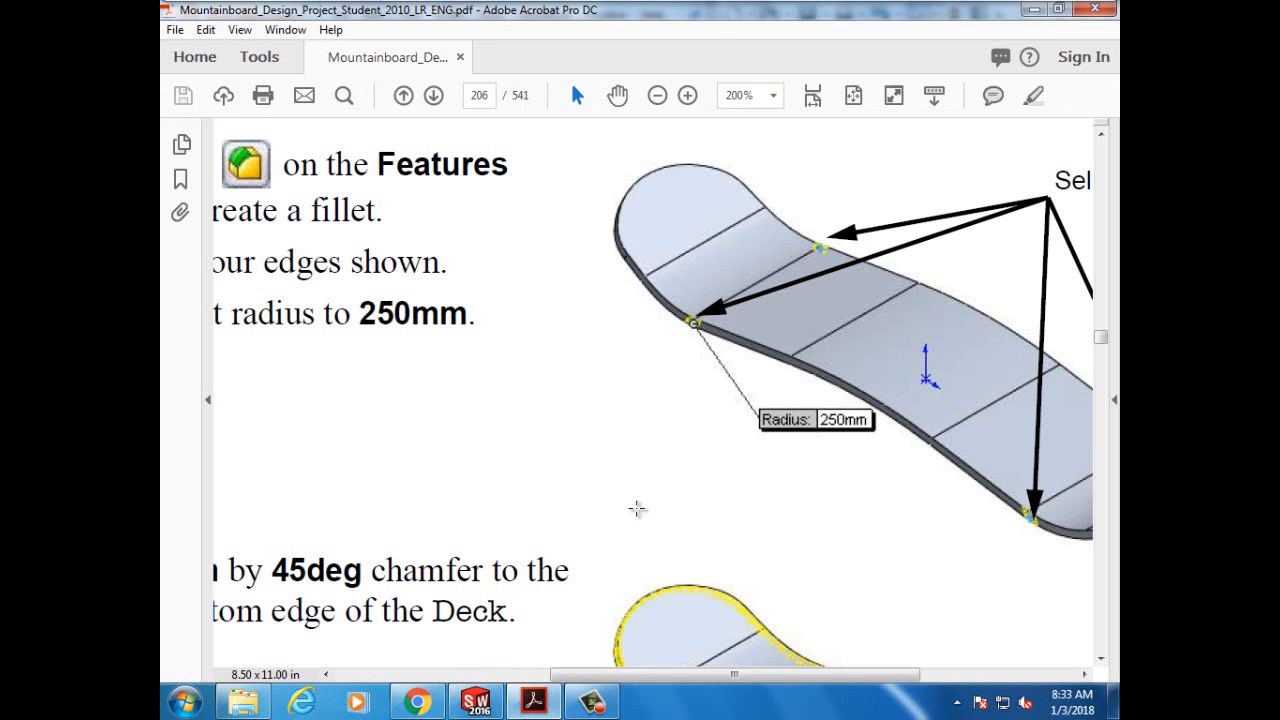
pyautogui.click(773, 95)
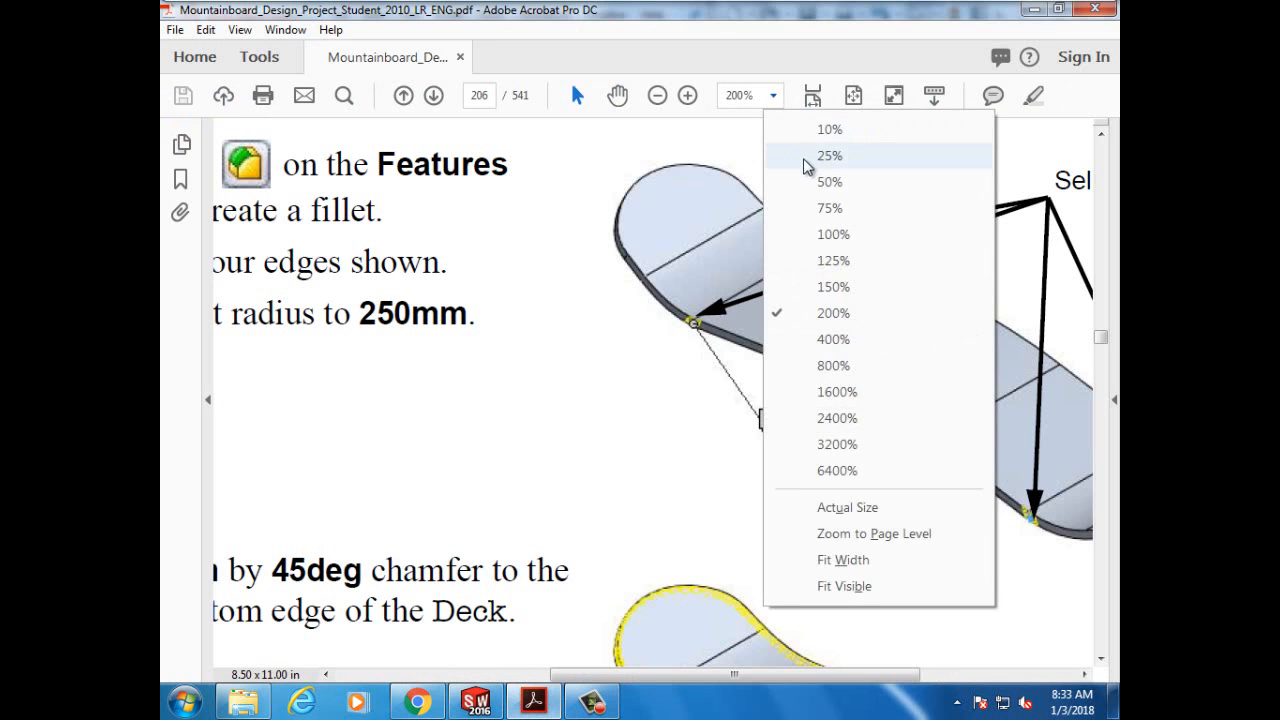
pyautogui.click(831, 234)
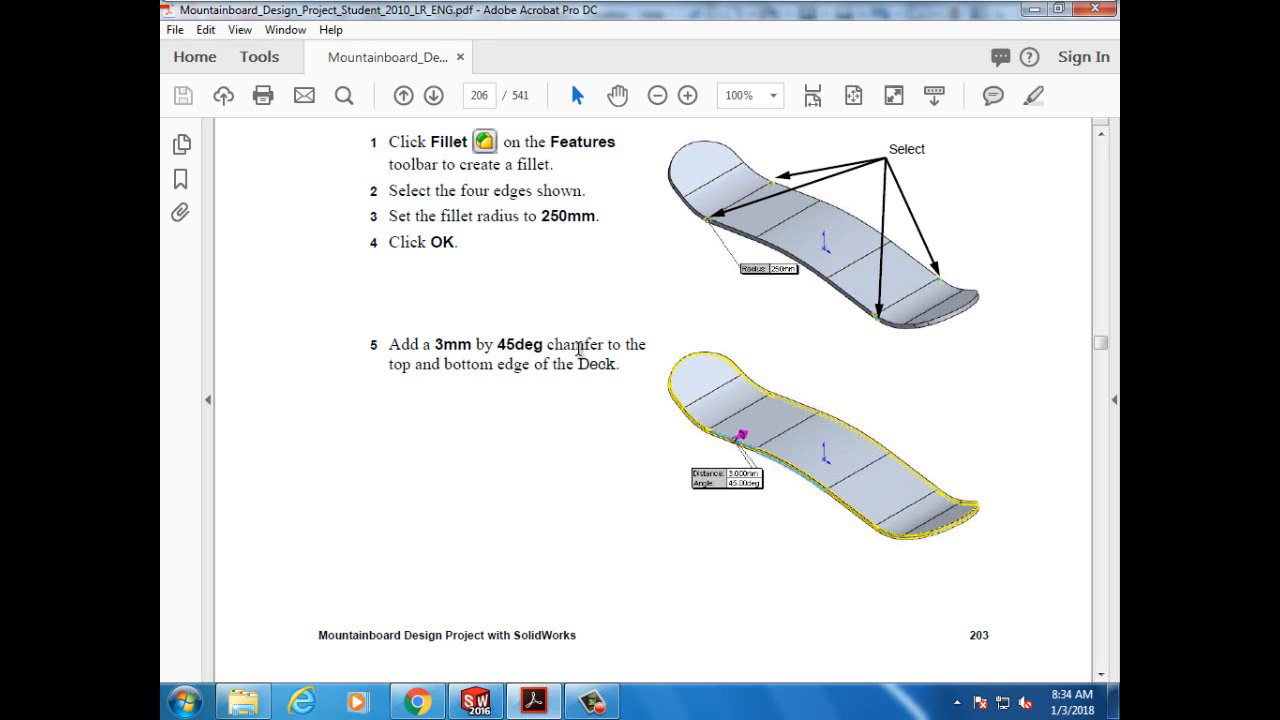
pyautogui.click(774, 96)
pyautogui.click(833, 313)
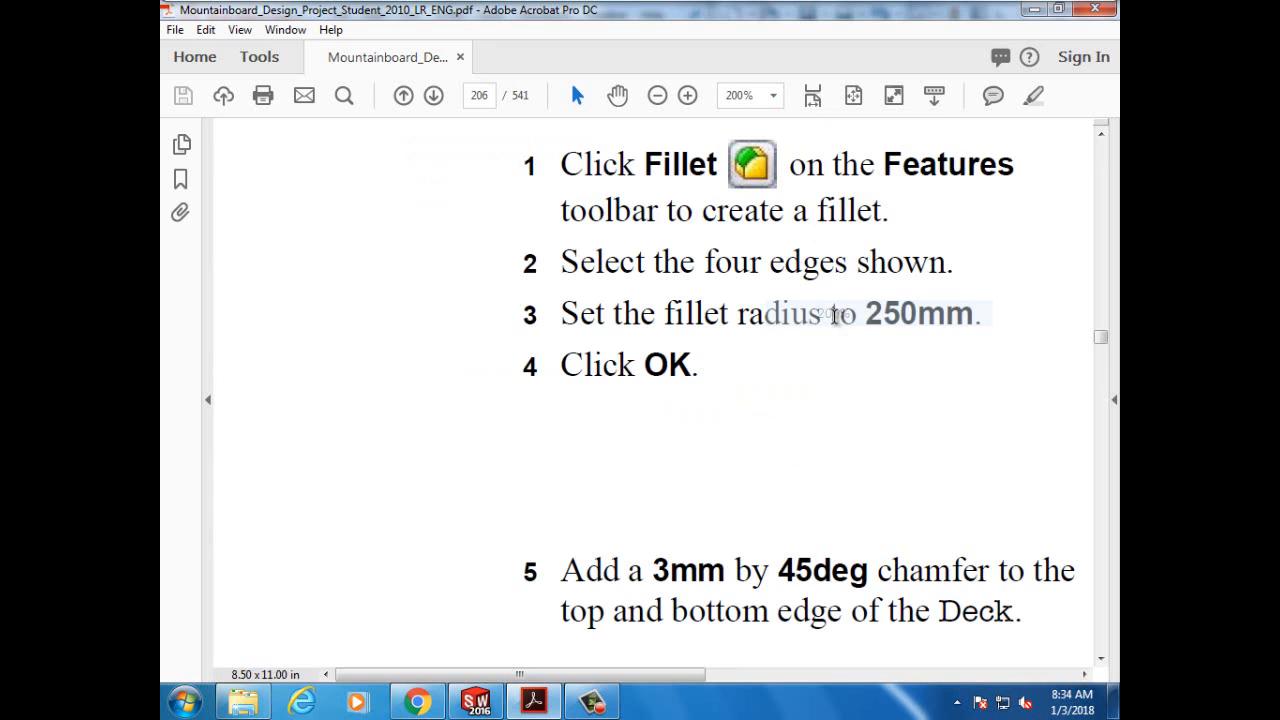
pyautogui.moveTo(706, 675); pyautogui.dragTo(902, 645)
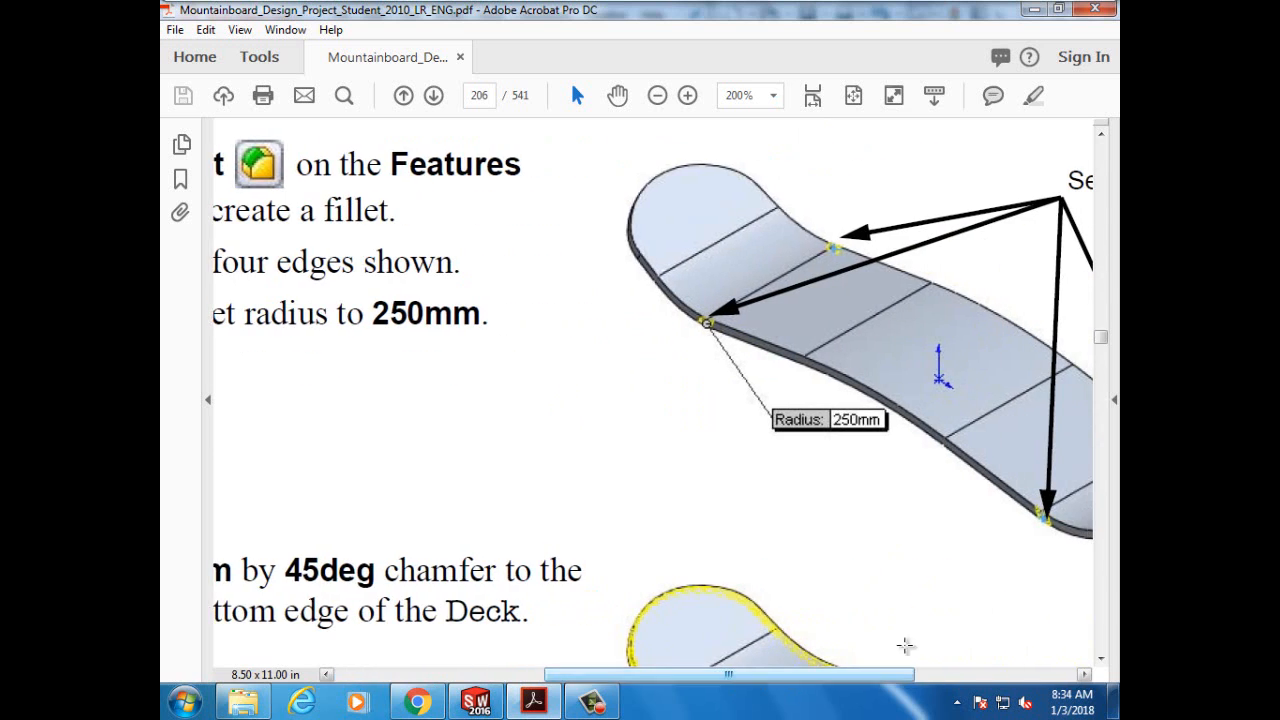
pyautogui.scroll(-6, 894, 570)
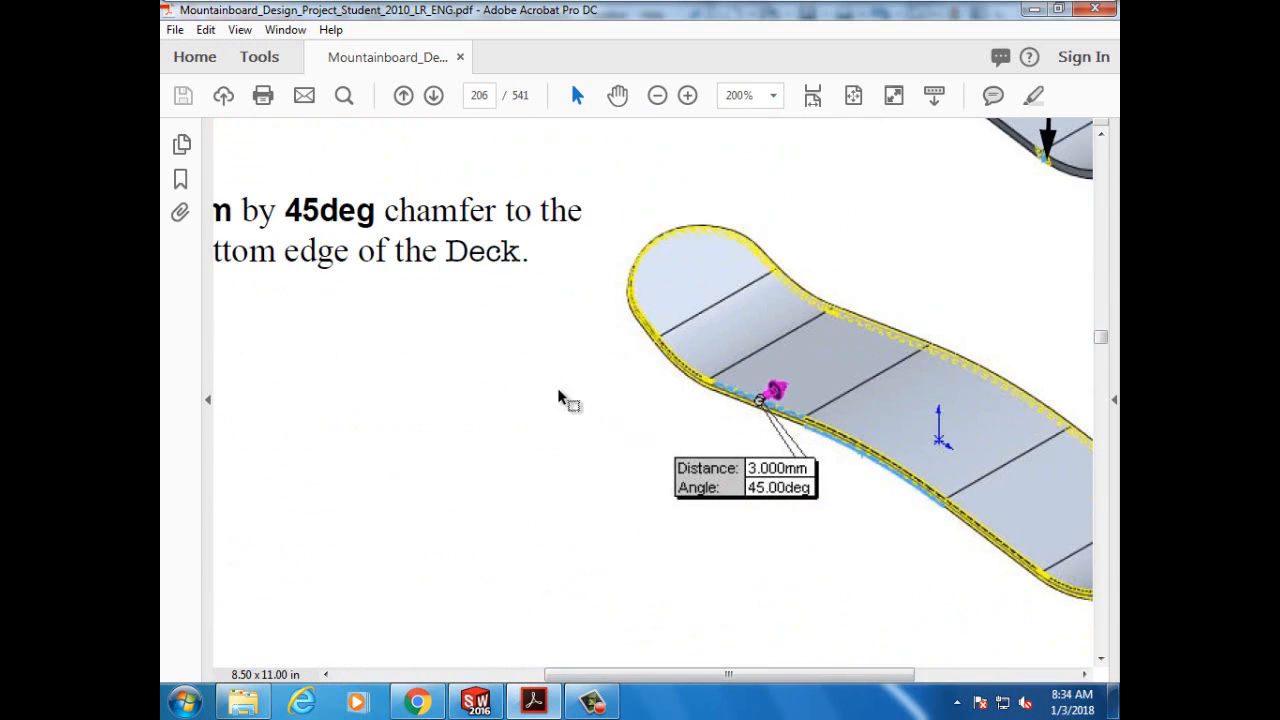
pyautogui.scroll(3, 483, 352)
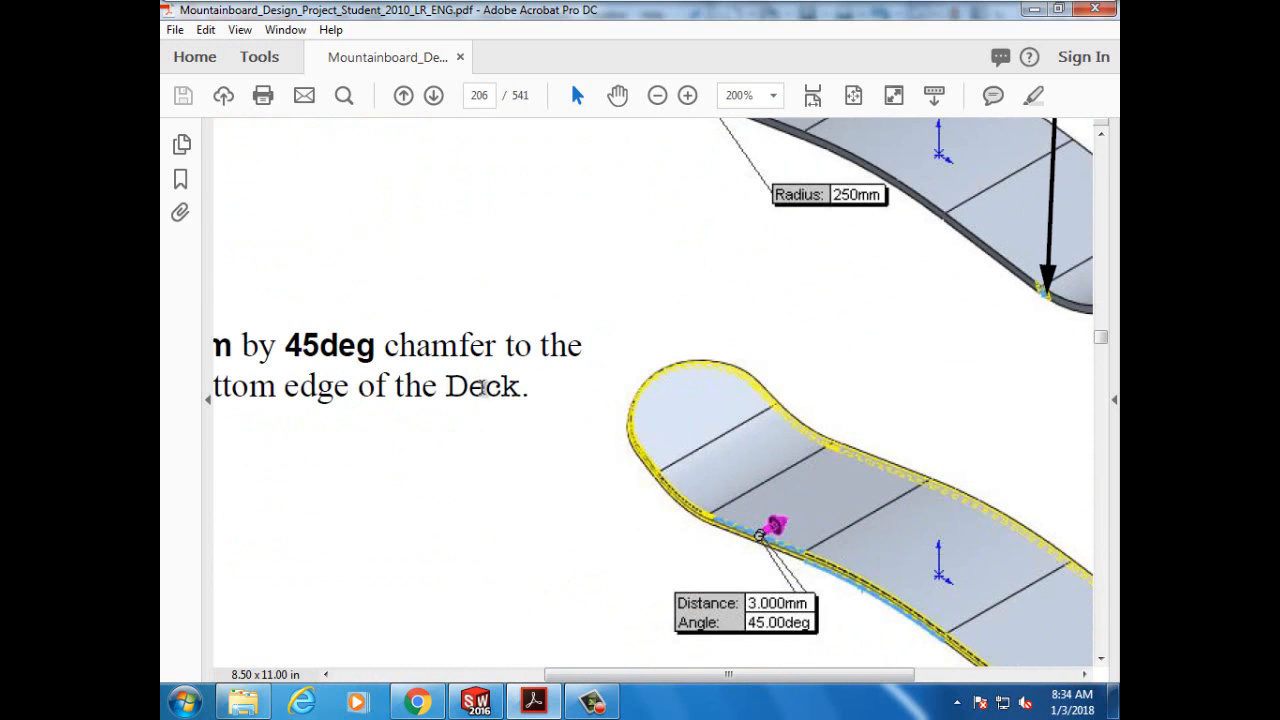
pyautogui.moveTo(776, 680)
pyautogui.mouseDown()
pyautogui.moveTo(645, 678)
pyautogui.moveTo(795, 681)
pyautogui.mouseUp()
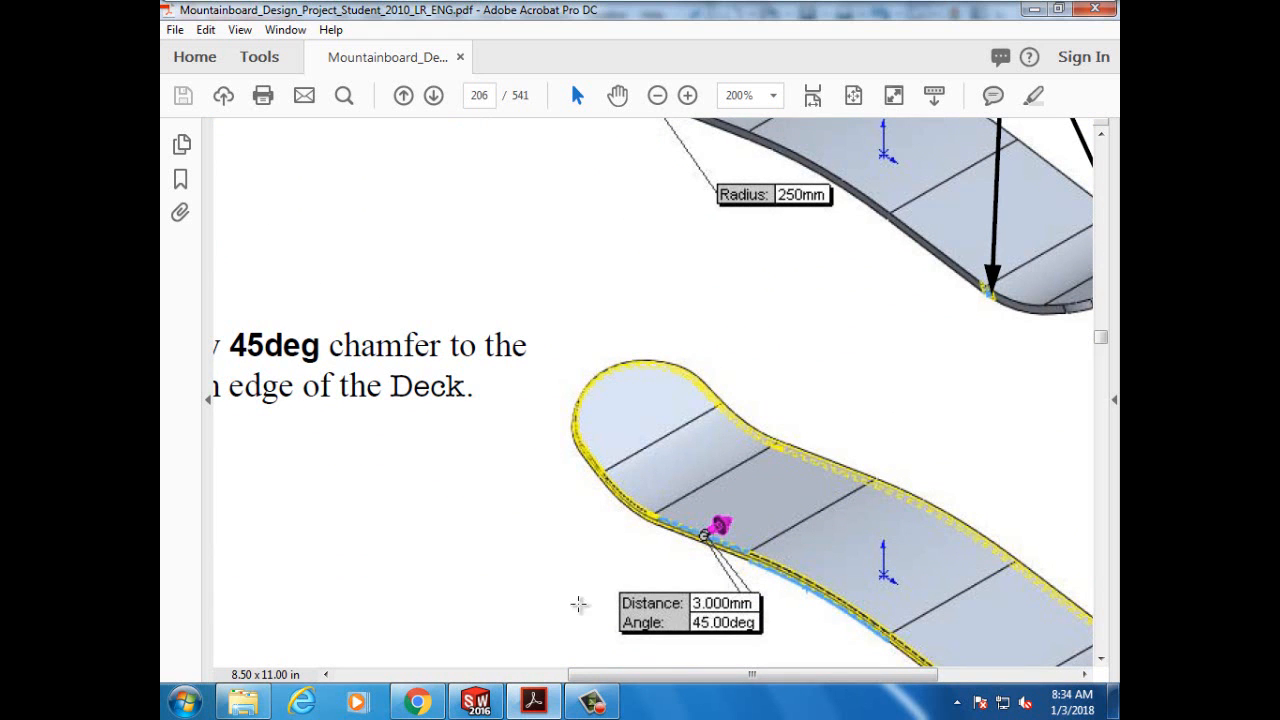
# Step: Return to SOLIDWORKS, start a chamfer on the Deck, and recheck the chamfer's size and angle in the PDF
pyautogui.click(592, 702)
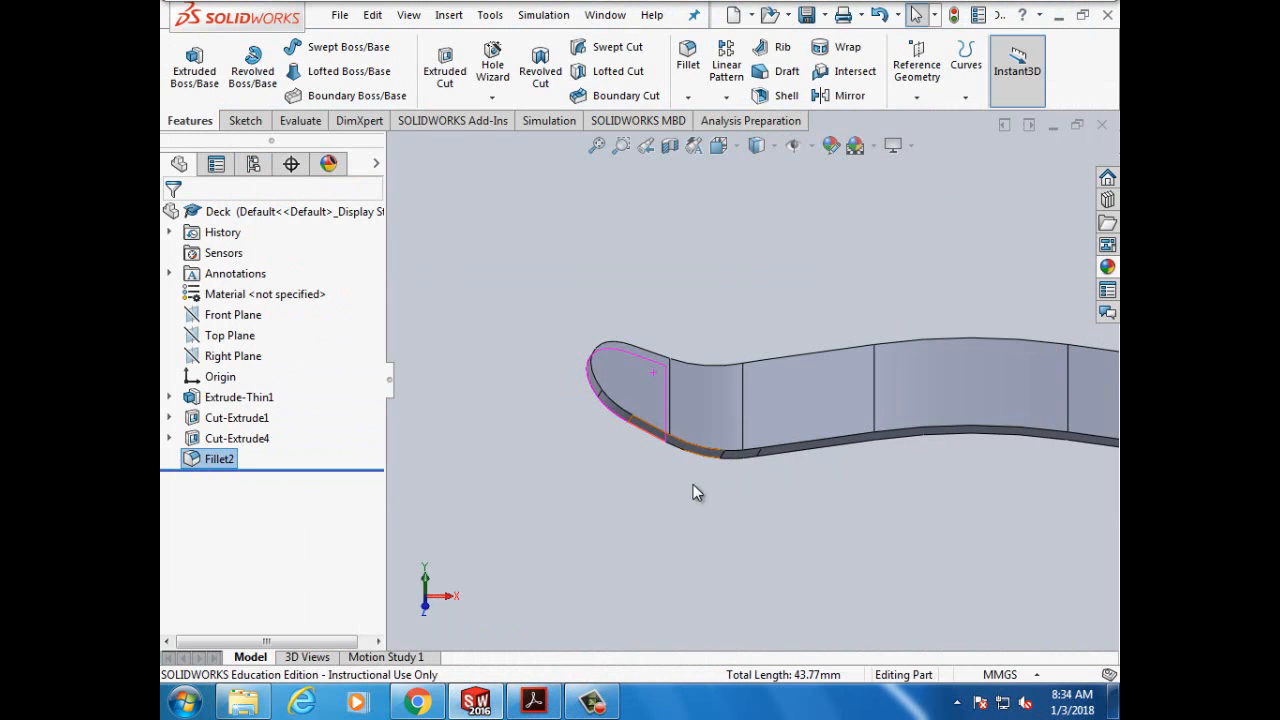
pyautogui.click(689, 98)
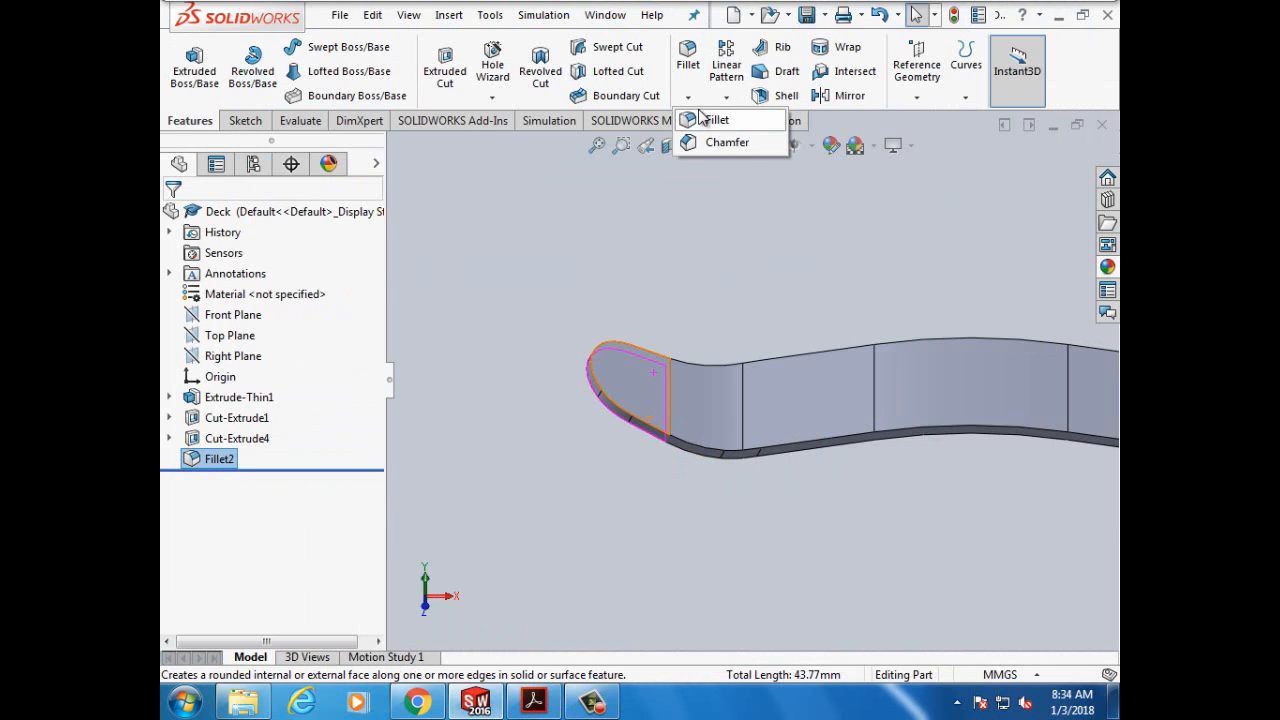
pyautogui.click(595, 259)
pyautogui.click(689, 98)
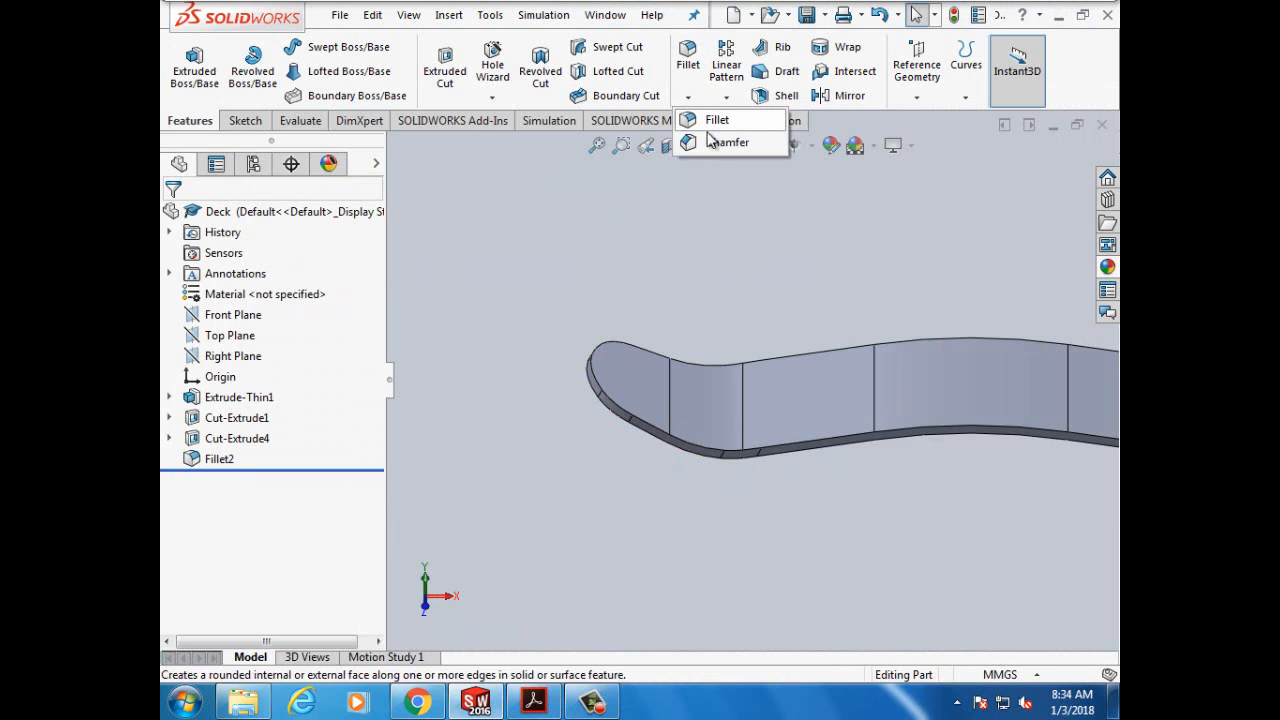
pyautogui.click(712, 141)
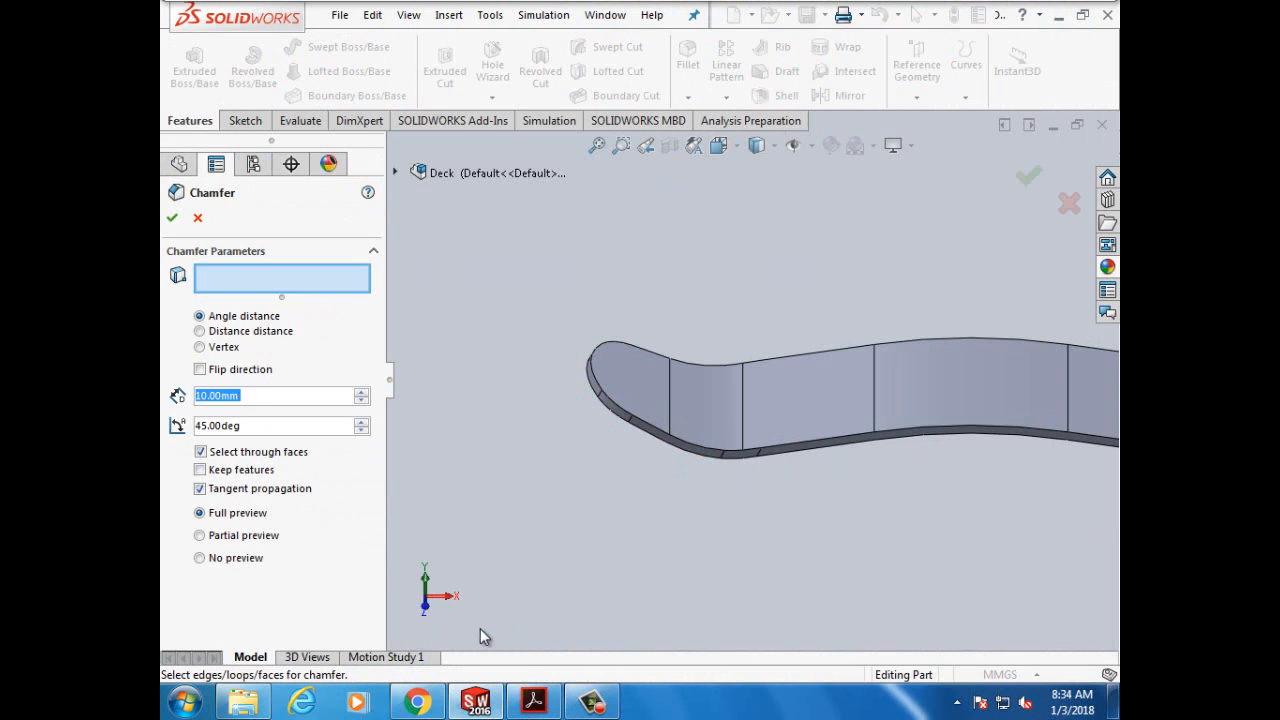
pyautogui.click(537, 704)
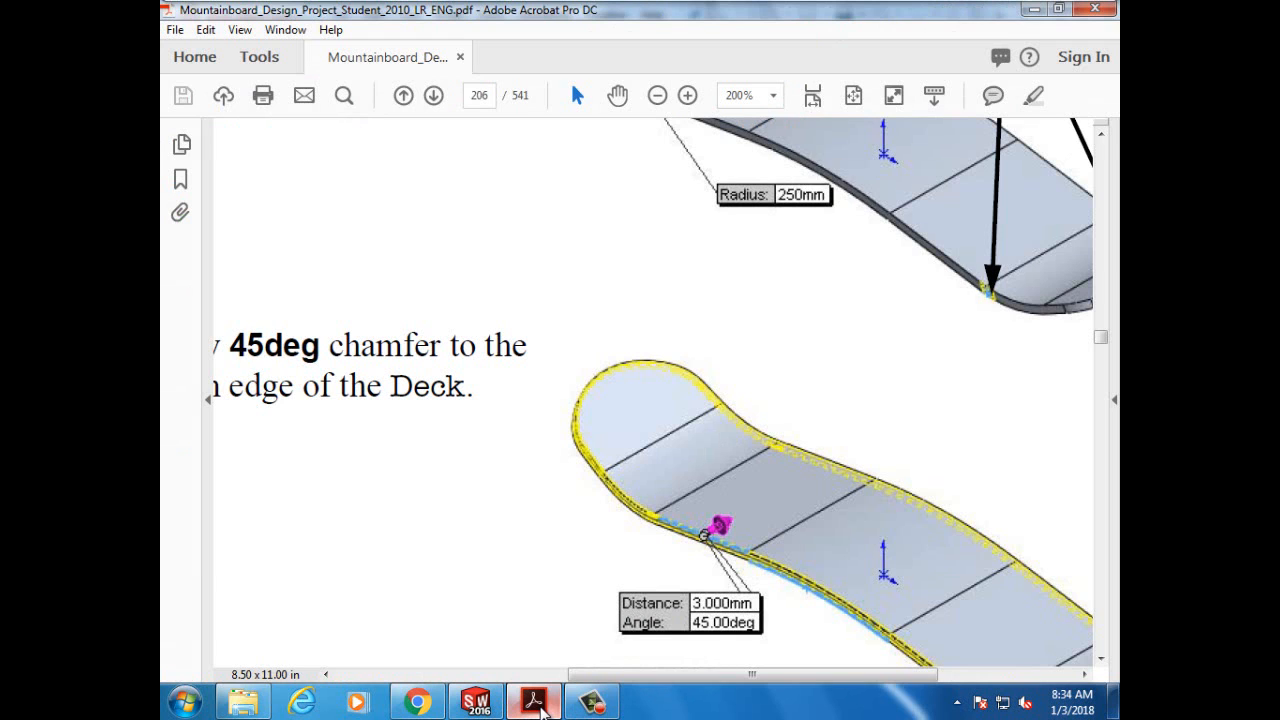
pyautogui.moveTo(612, 676); pyautogui.dragTo(508, 676)
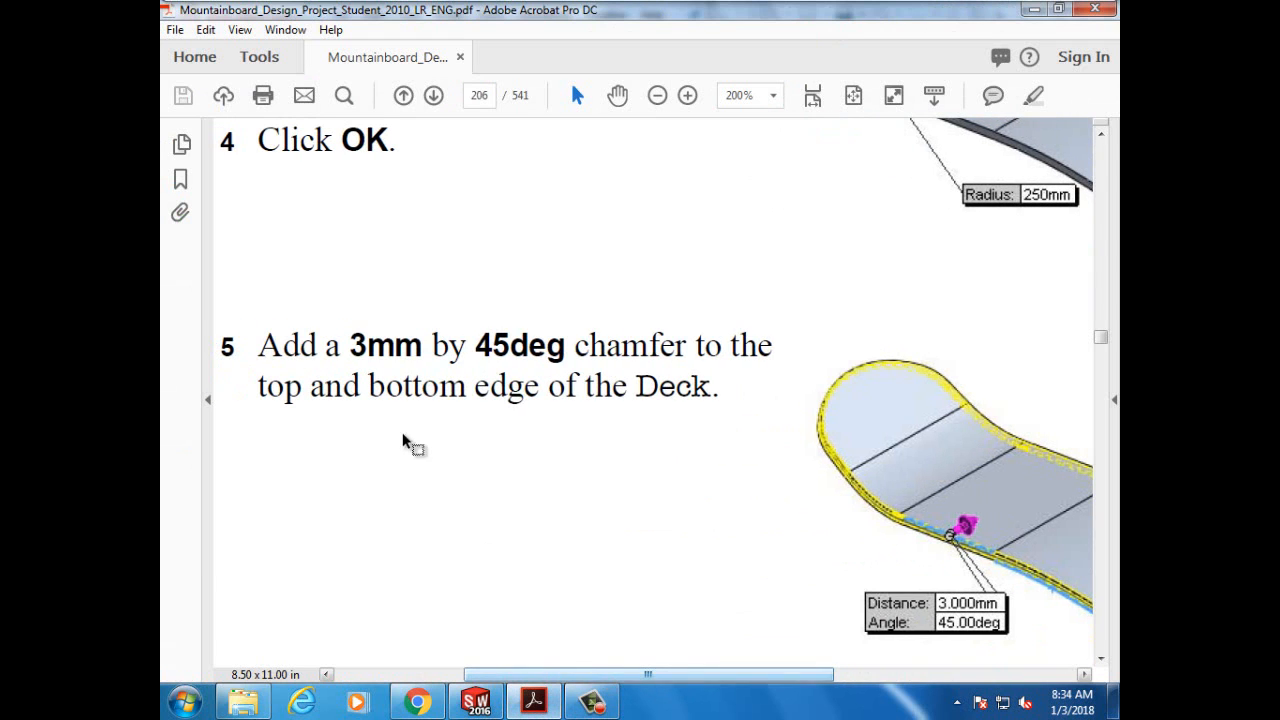
pyautogui.click(537, 704)
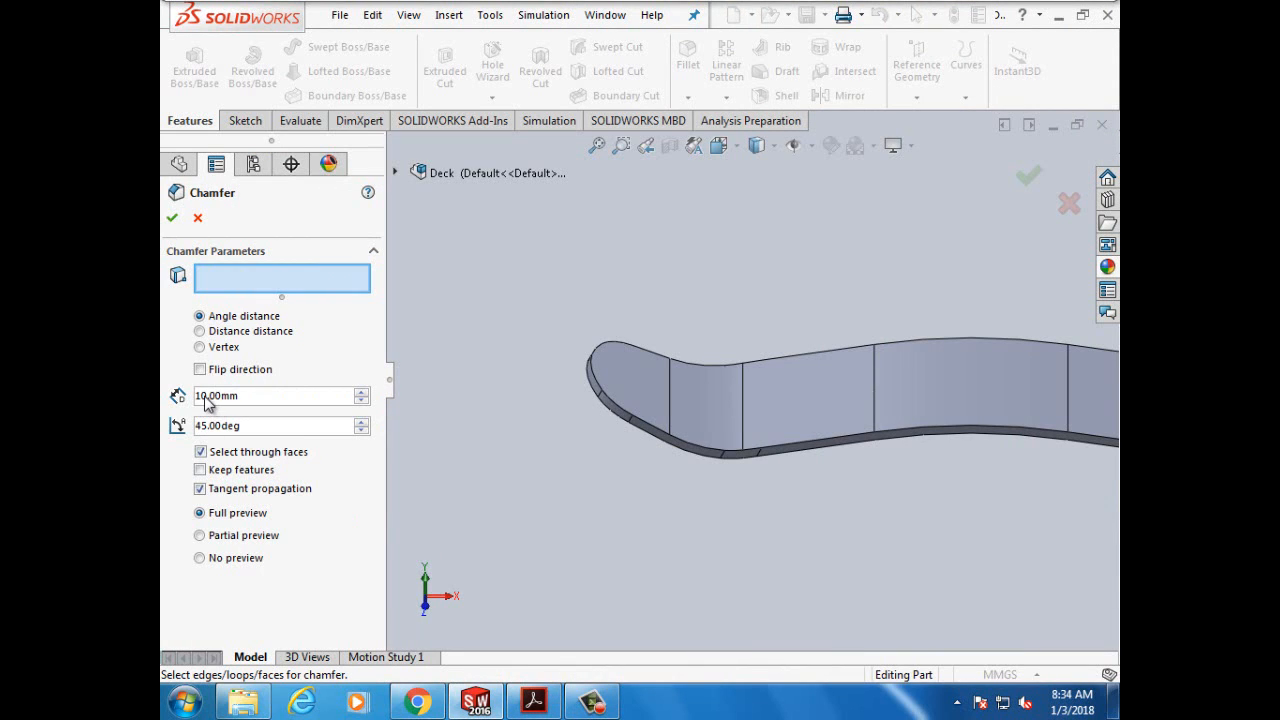
# Step: Set the chamfer distance to 3 mm
pyautogui.click(209, 398)
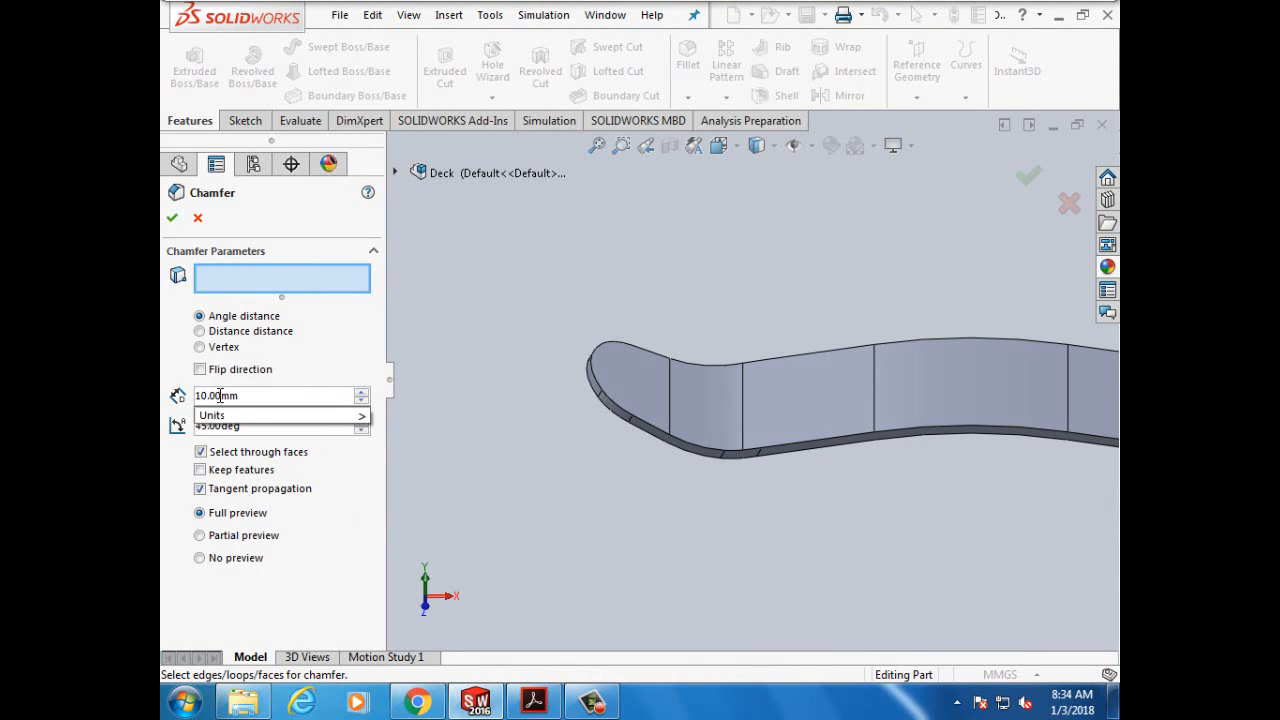
pyautogui.press('BackSpace')
pyautogui.press('BackSpace')
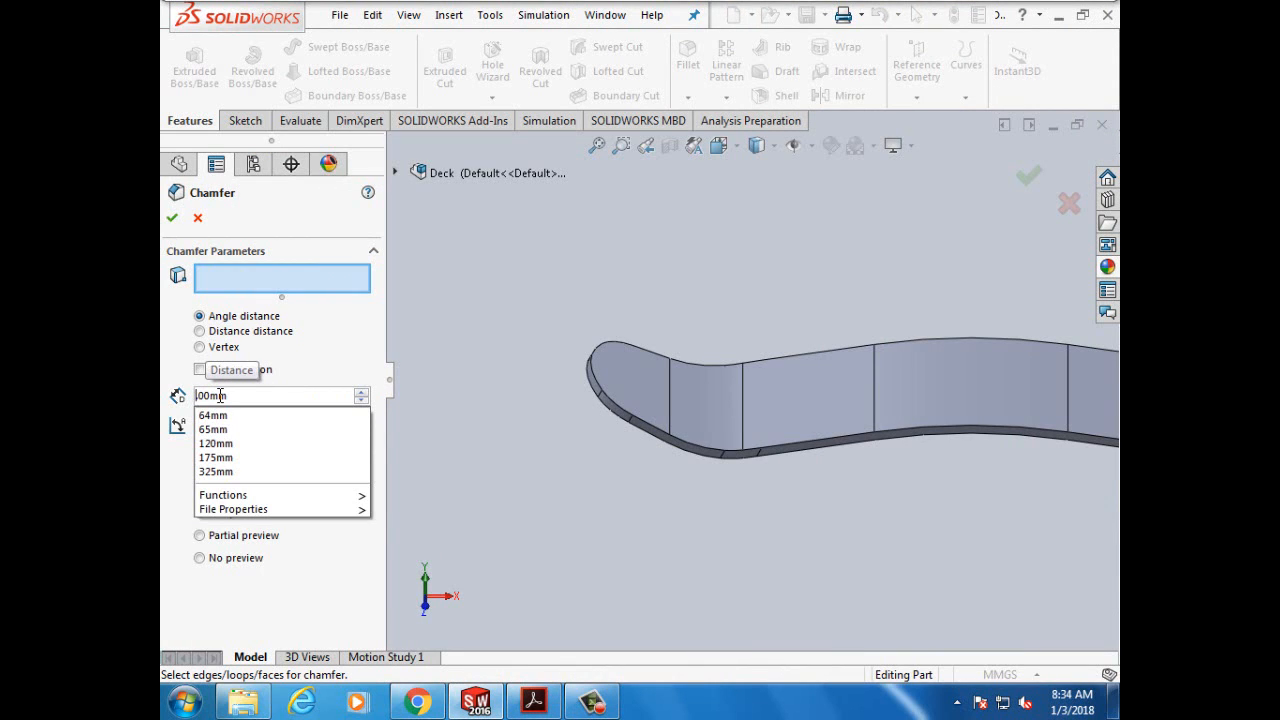
pyautogui.press('BackSpace')
pyautogui.write('3.')
pyautogui.press('Return')
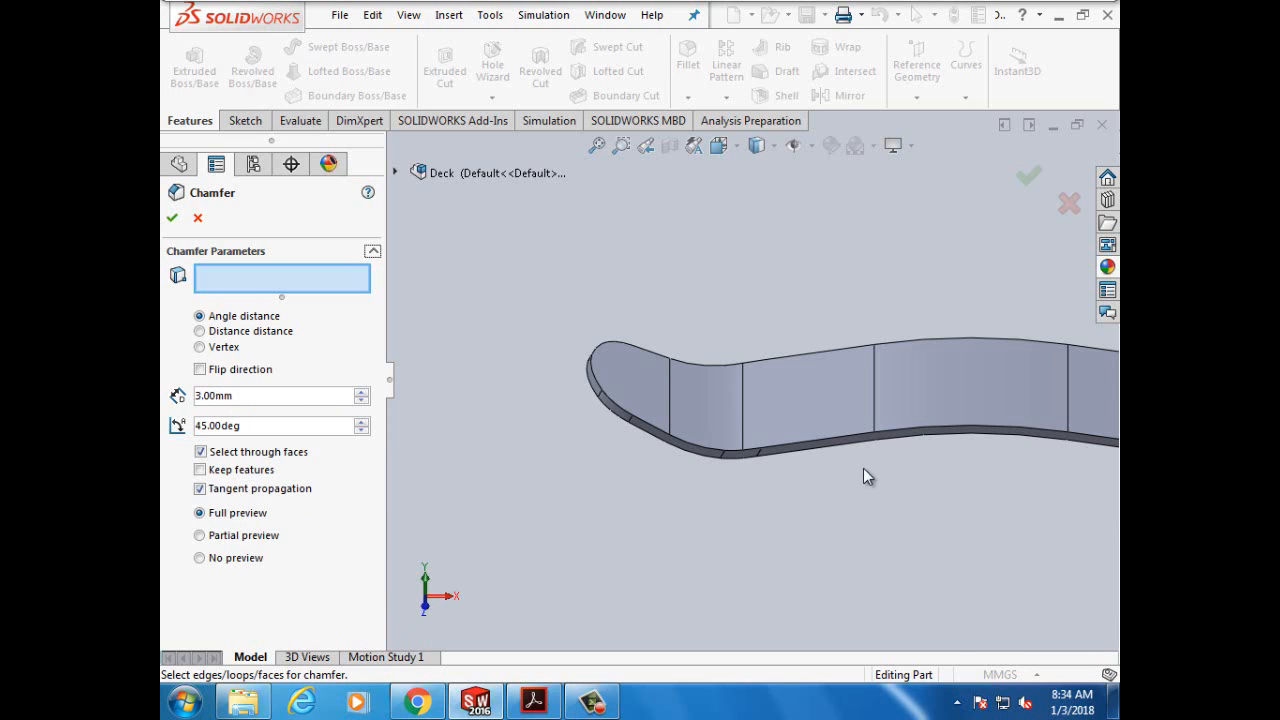
# Step: Chamfer the Deck's top and bottom outline edges 3 mm by 45 degrees with tangent propagation
pyautogui.scroll(-5, 863, 468)
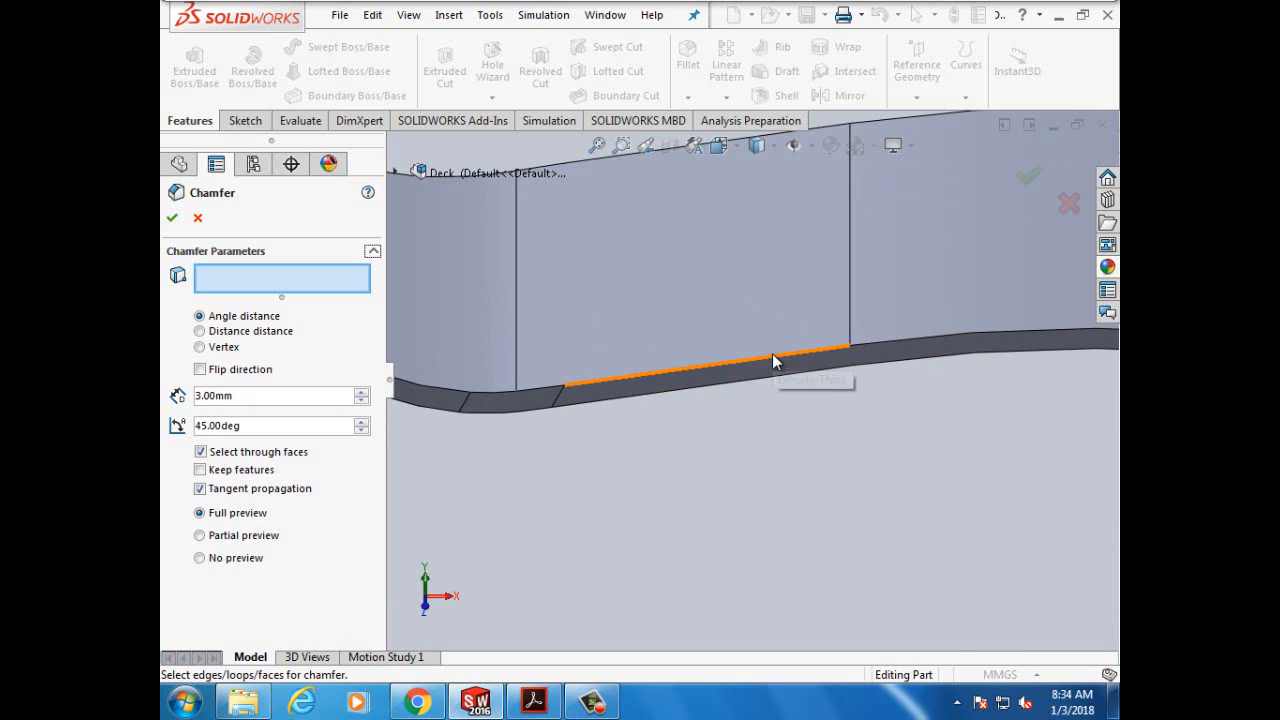
pyautogui.click(773, 356)
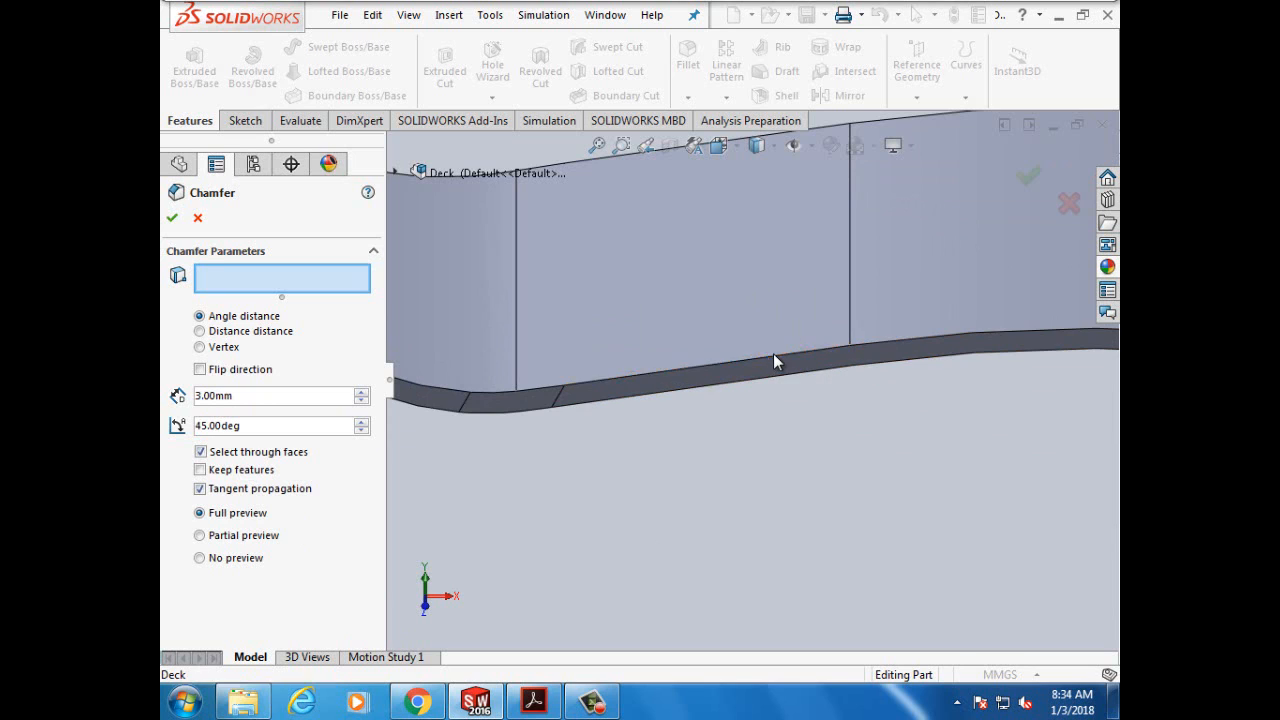
pyautogui.click(822, 374)
pyautogui.scroll(5, 820, 406)
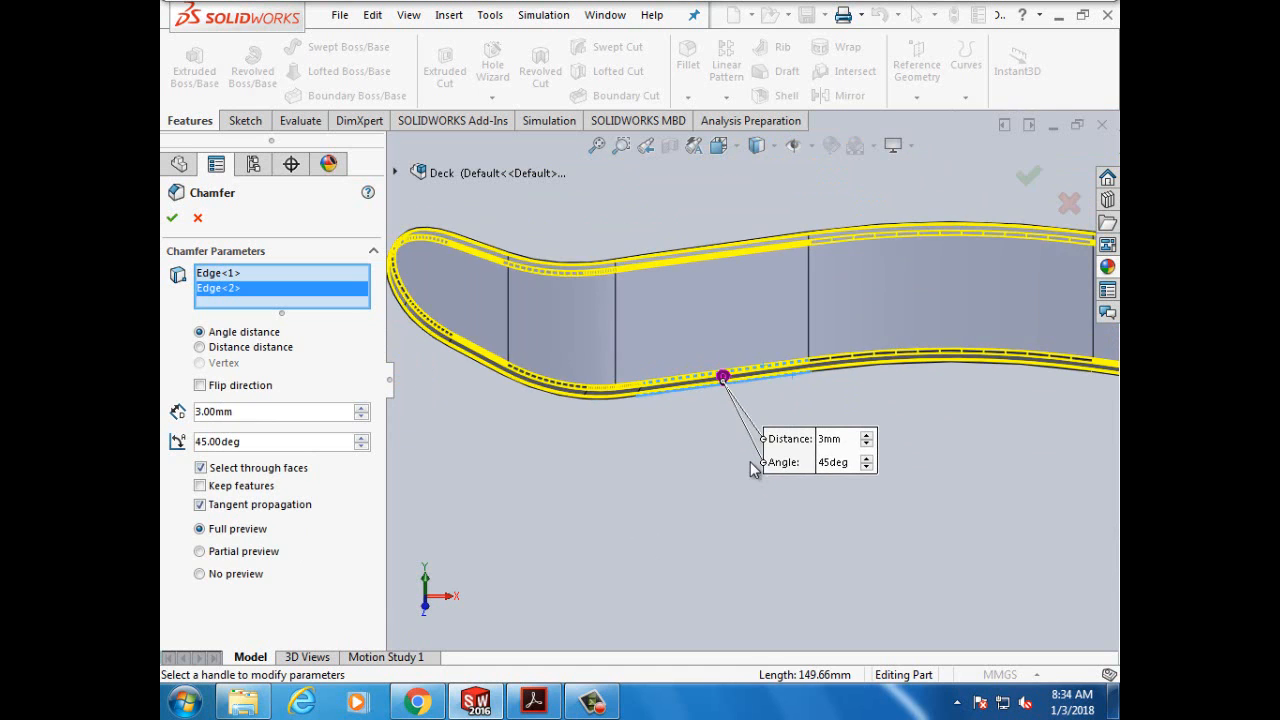
pyautogui.scroll(-2, 998, 477)
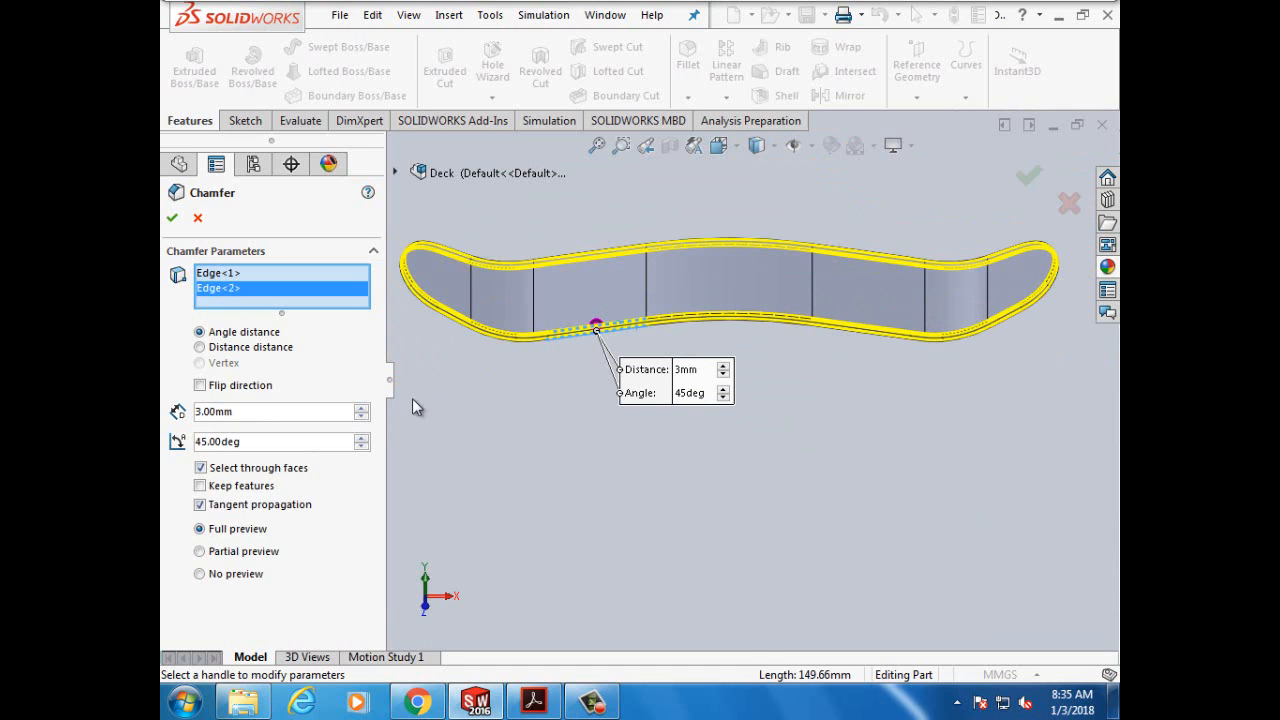
pyautogui.click(172, 217)
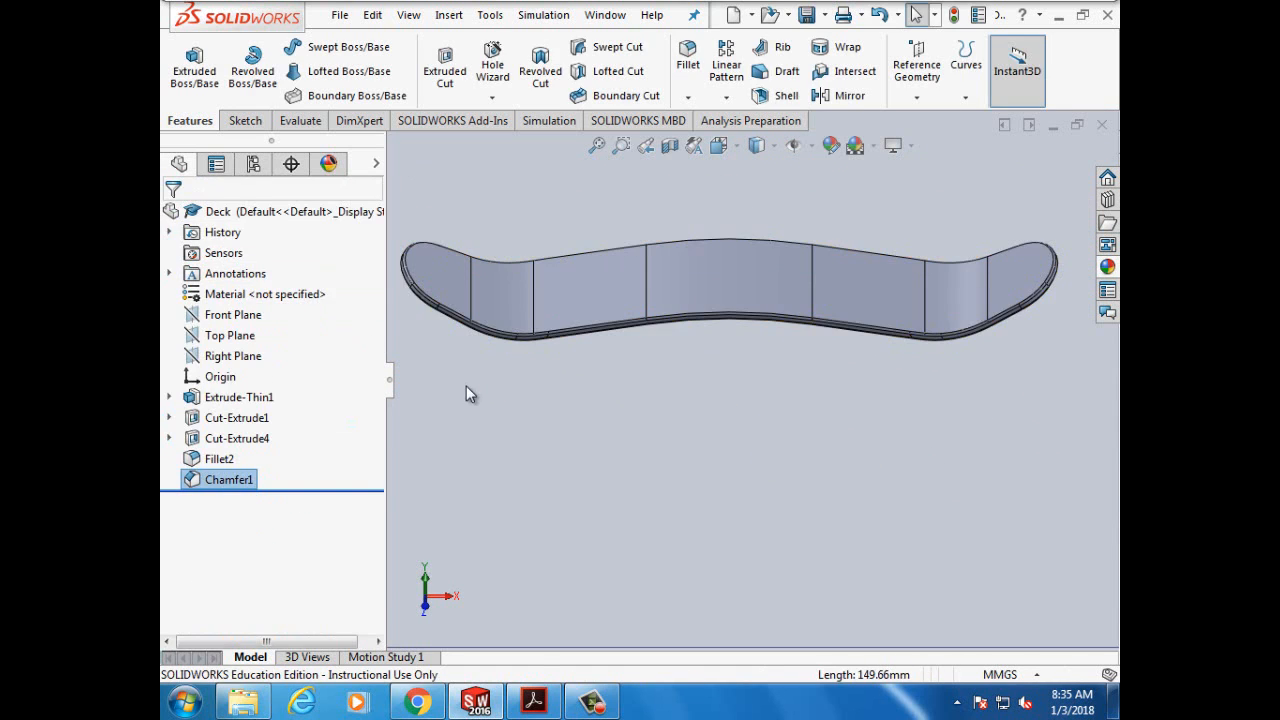
# Step: Save the part, switch to the PDF in Acrobat at 100% zoom, and review Task 3's steps 6 and 7
pyautogui.click(340, 15)
pyautogui.click(366, 201)
pyautogui.moveTo(533, 700)
pyautogui.click(615, 640)
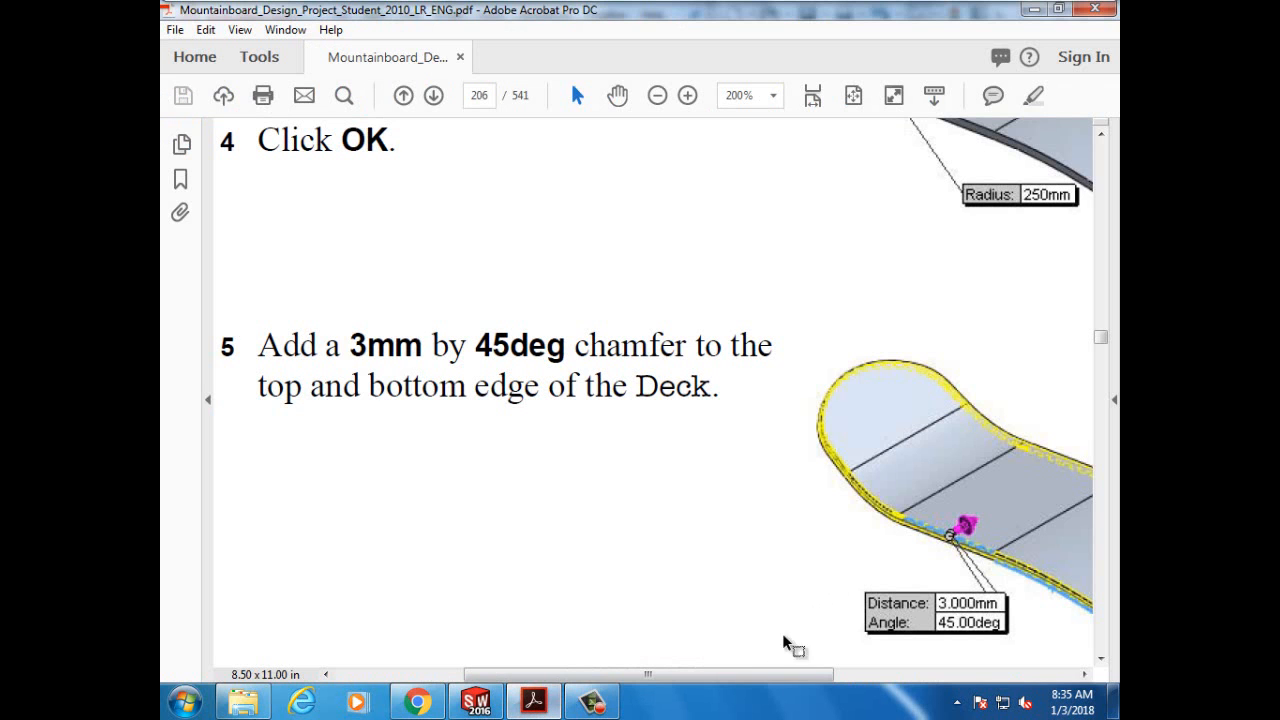
pyautogui.click(774, 96)
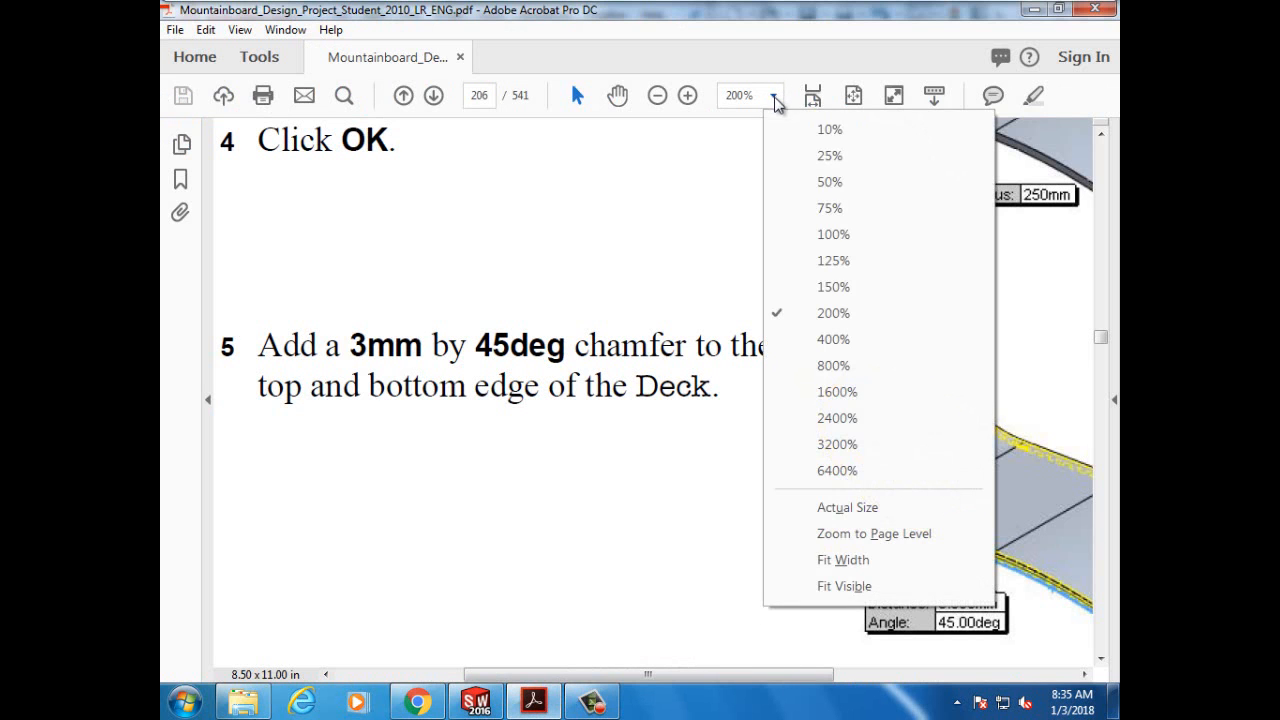
pyautogui.click(795, 236)
pyautogui.scroll(-5, 710, 396)
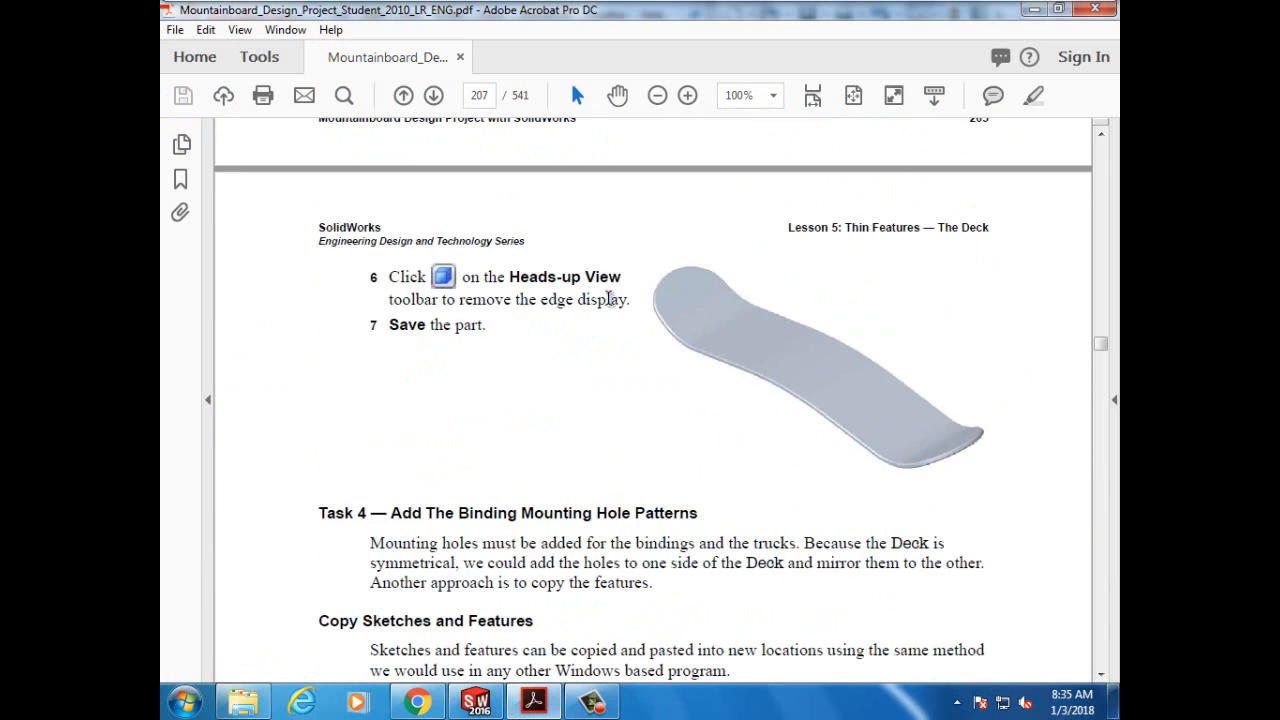
pyautogui.scroll(-1, 640, 380)
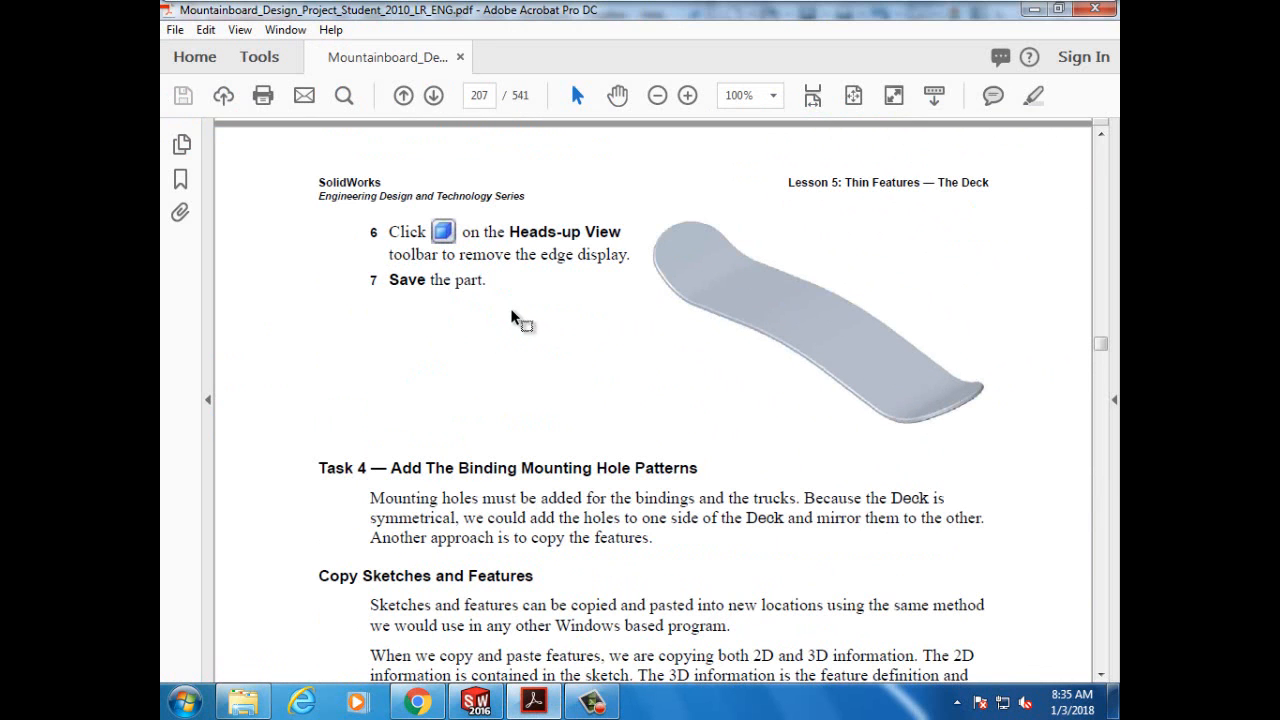
# Step: Return to SOLIDWORKS and display the Deck shaded without edges
pyautogui.click(576, 706)
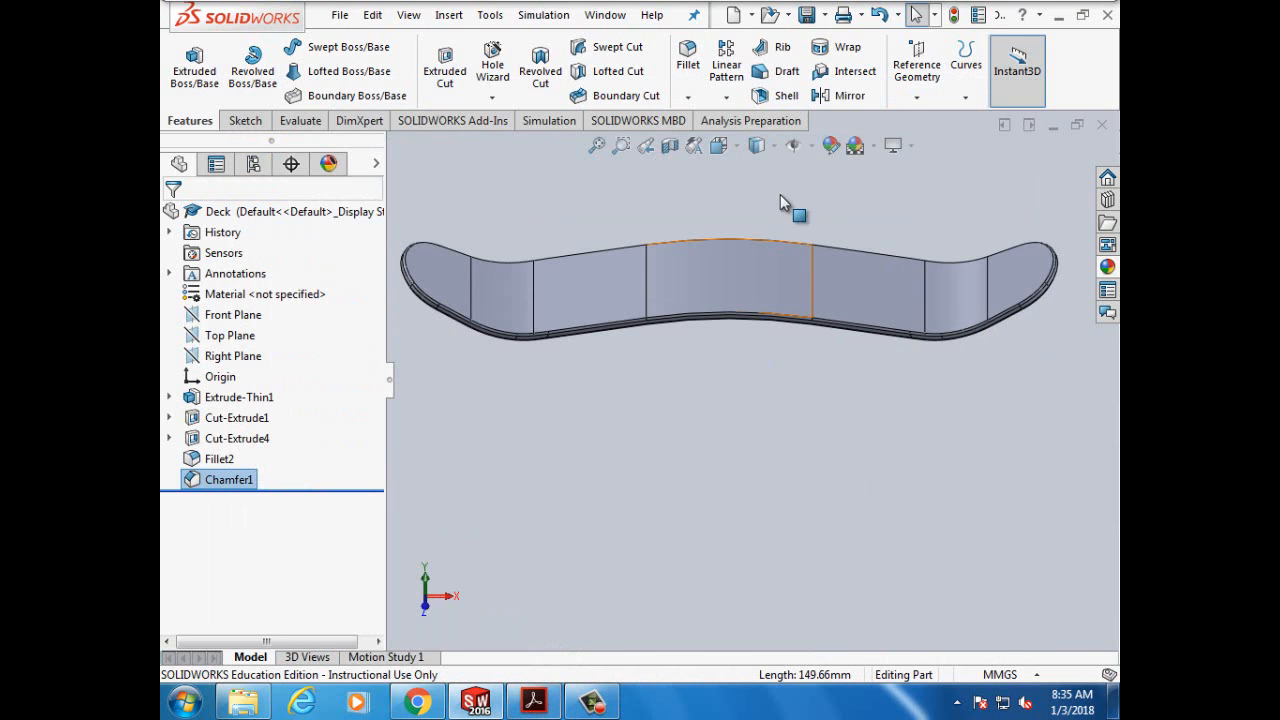
pyautogui.click(771, 146)
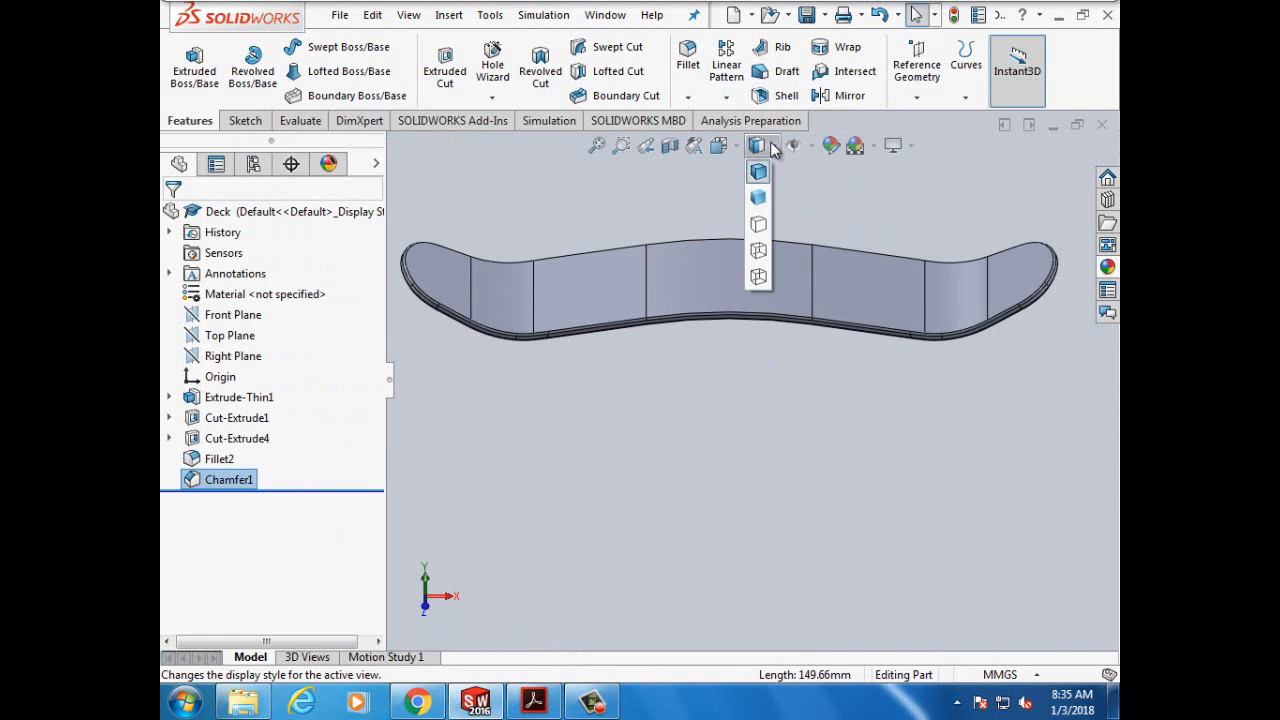
pyautogui.click(759, 198)
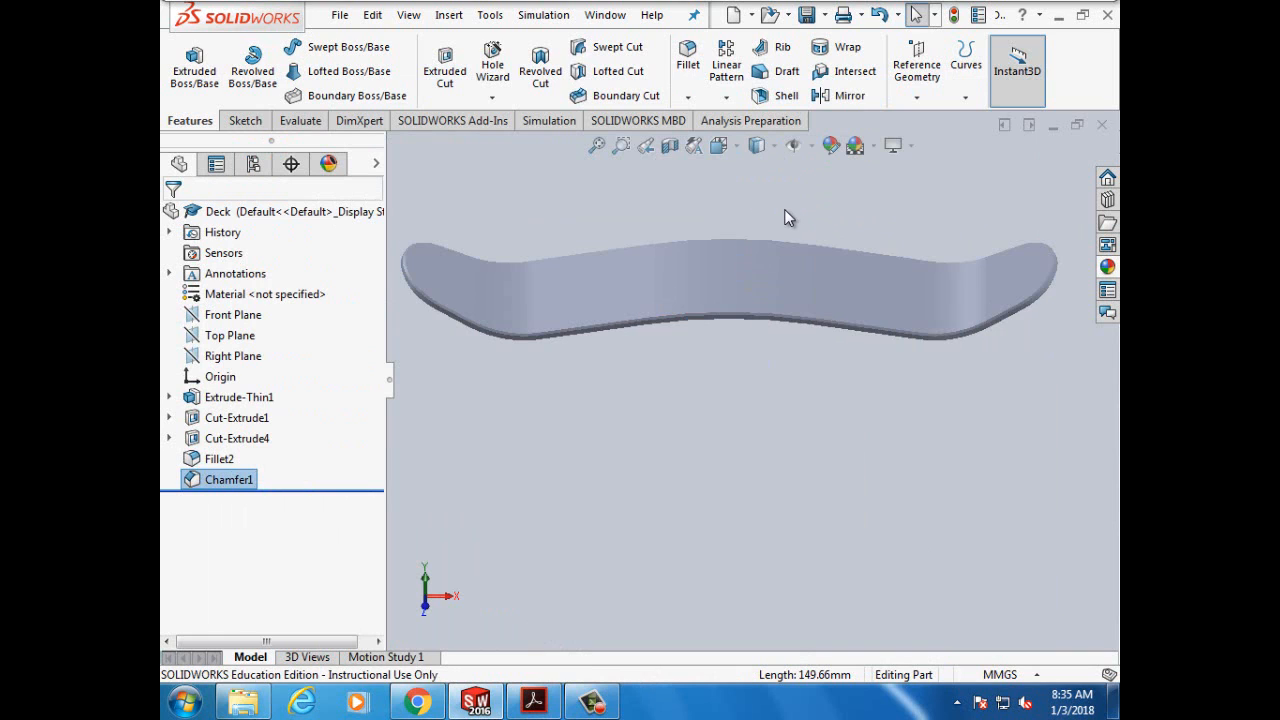
# Step: Examine the smooth-shaded Deck from above and below, and restore the Shaded With Edges display
pyautogui.press('Down')
pyautogui.press('Down')
pyautogui.press('Down')
pyautogui.press('Down')
pyautogui.press('Down')
pyautogui.press('Down')
pyautogui.press('Down')
pyautogui.press('Down')
pyautogui.press('Down')
pyautogui.press('Down')
pyautogui.press('Down')
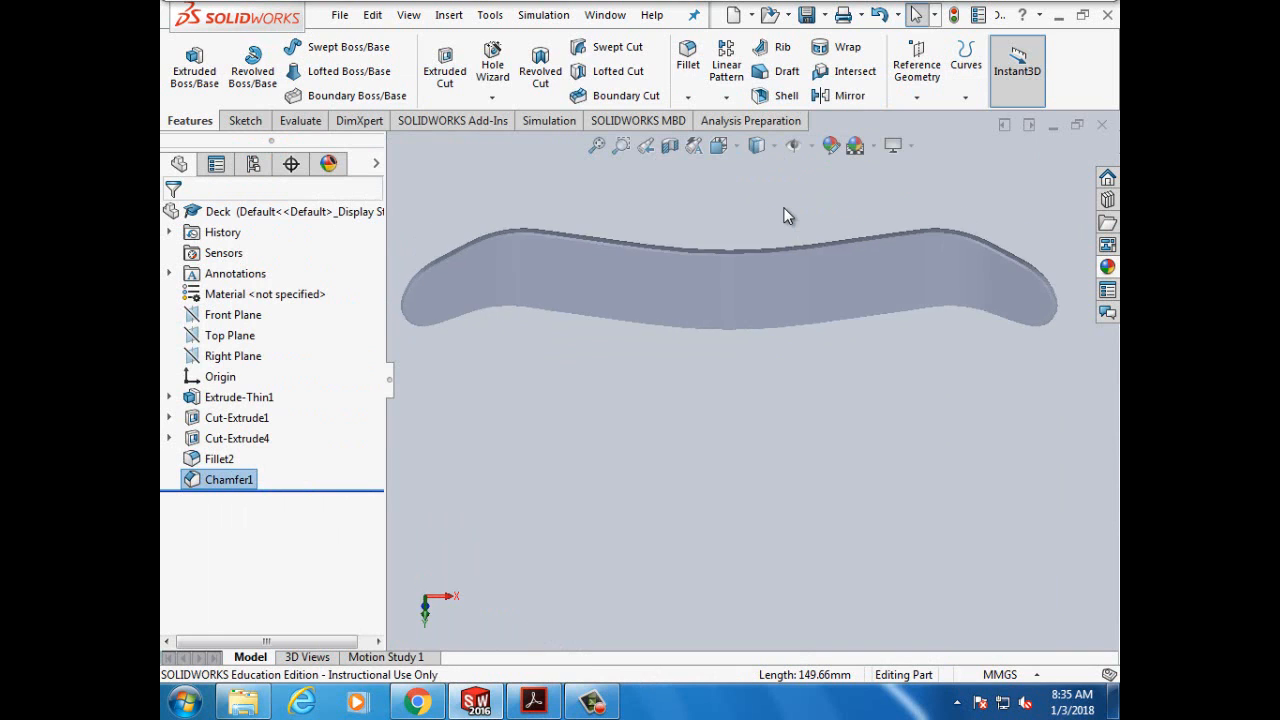
pyautogui.press('Down')
pyautogui.press('Down')
pyautogui.press('Down')
pyautogui.press('Down')
pyautogui.press('Down')
pyautogui.press('Down')
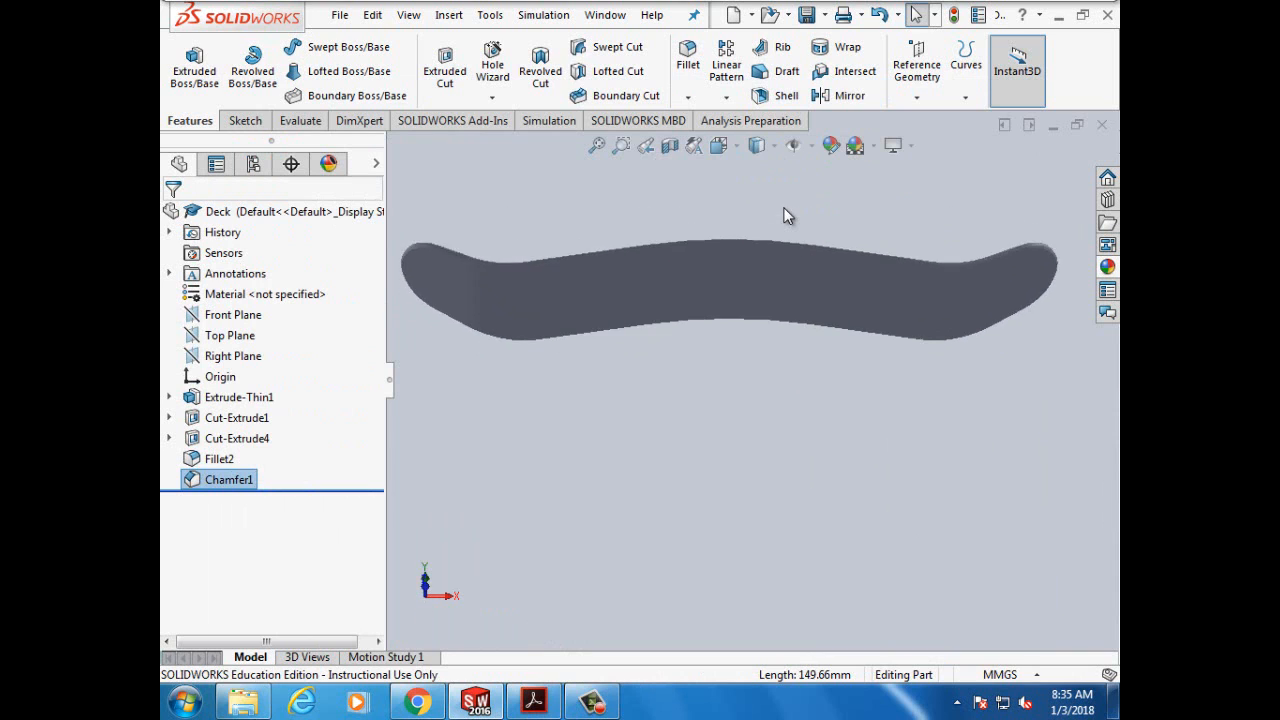
pyautogui.press('Down')
pyautogui.press('Down')
pyautogui.press('Down')
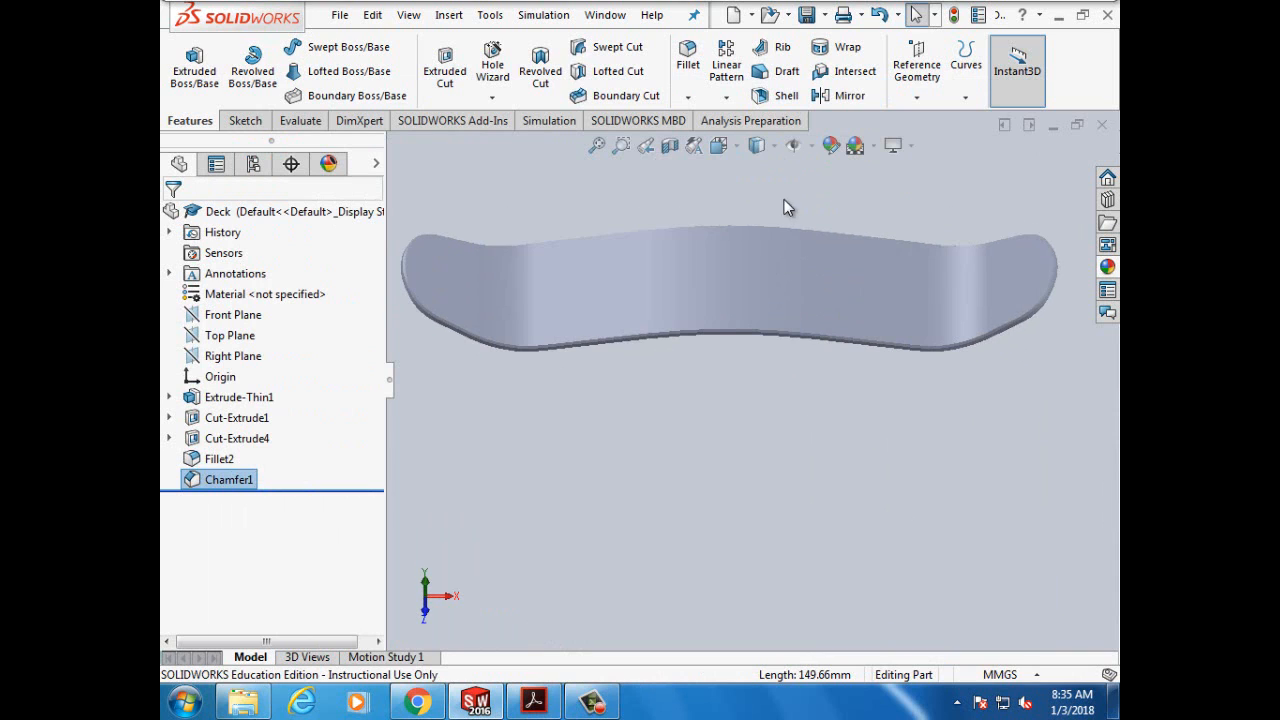
pyautogui.click(769, 145)
pyautogui.click(767, 170)
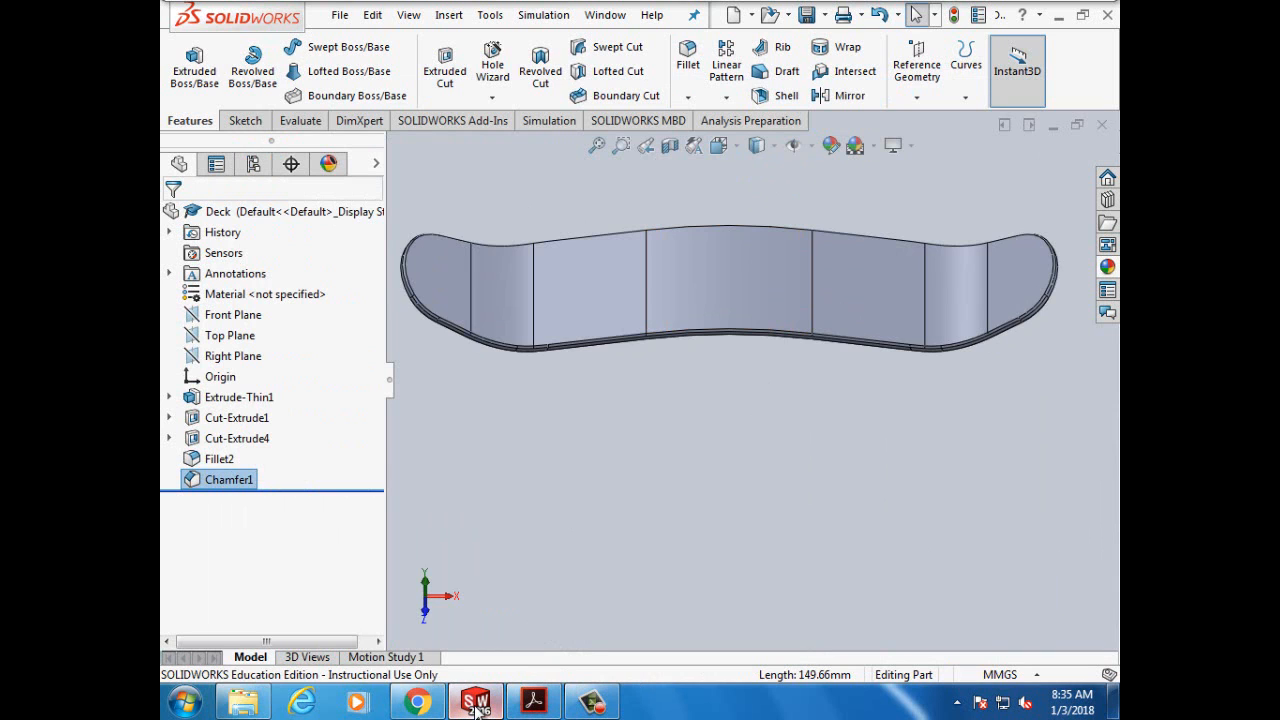
# Step: Switch to the PDF in Acrobat and read Task 4's introduction, the copy-and-paste notes and steps 1 to 3
pyautogui.moveTo(476, 706)
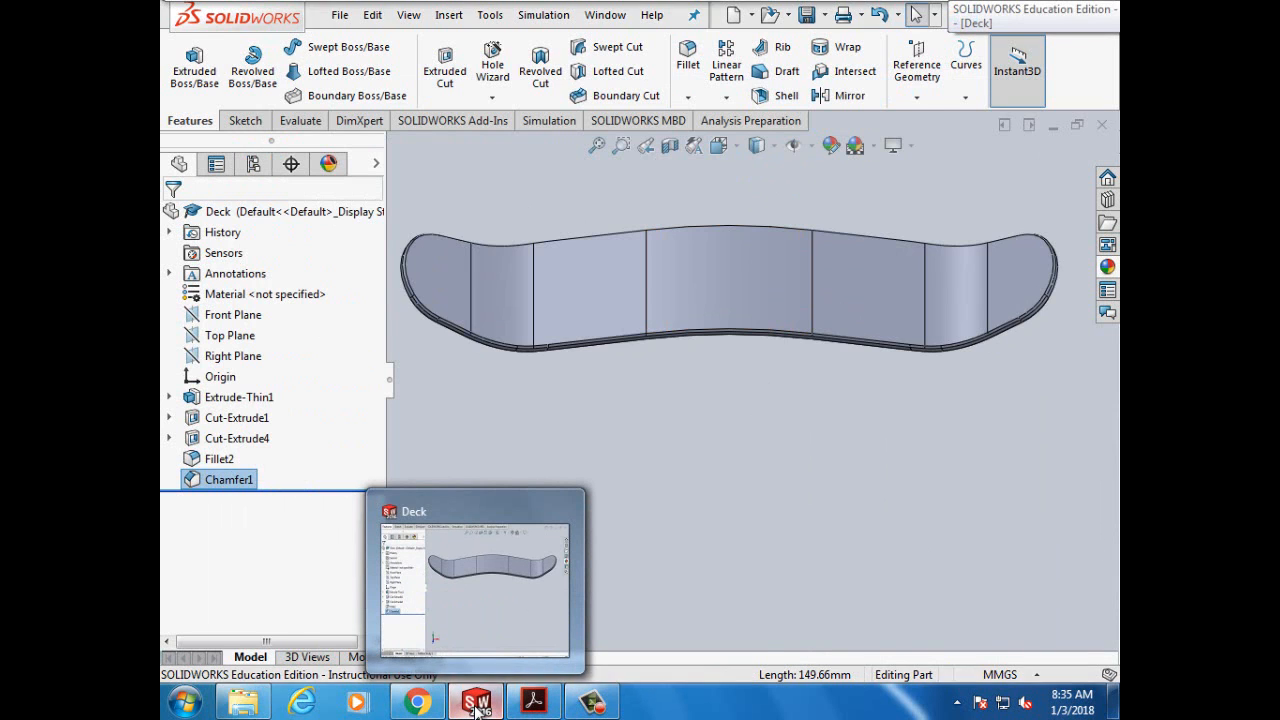
pyautogui.click(476, 706)
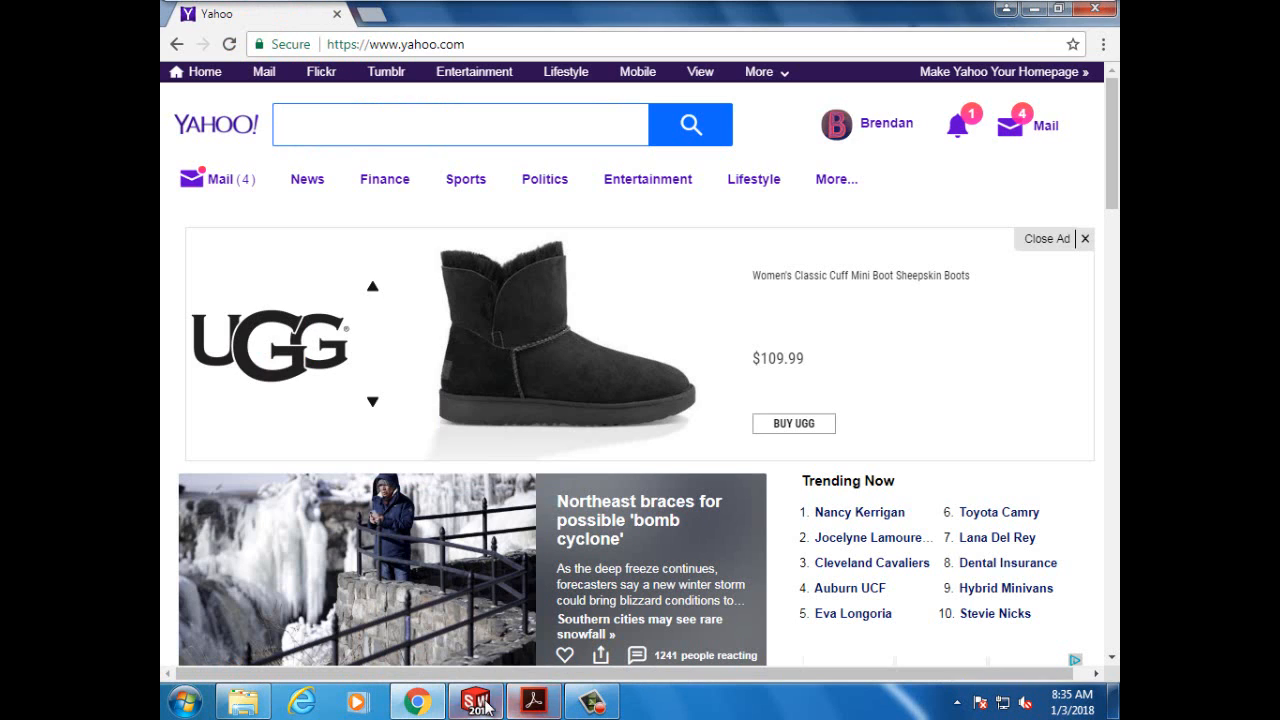
pyautogui.click(476, 703)
pyautogui.click(536, 703)
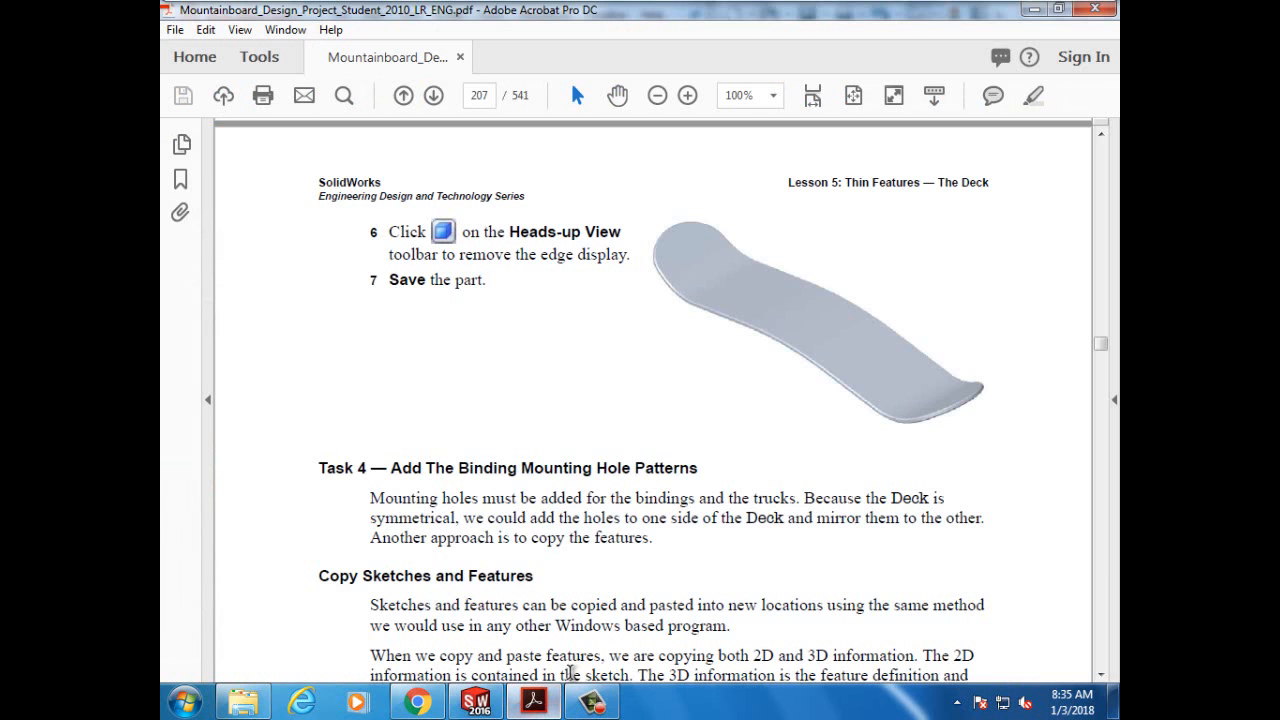
pyautogui.scroll(-2, 640, 458)
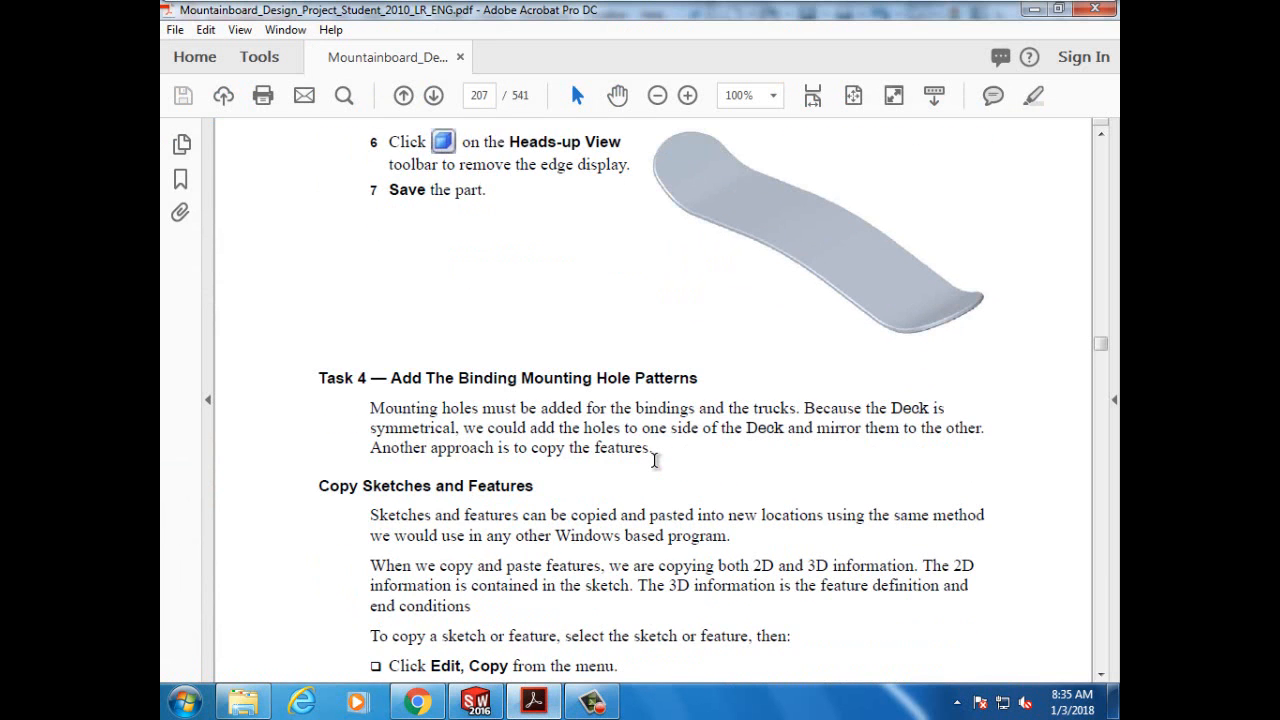
pyautogui.scroll(-3, 655, 460)
pyautogui.scroll(-4, 655, 462)
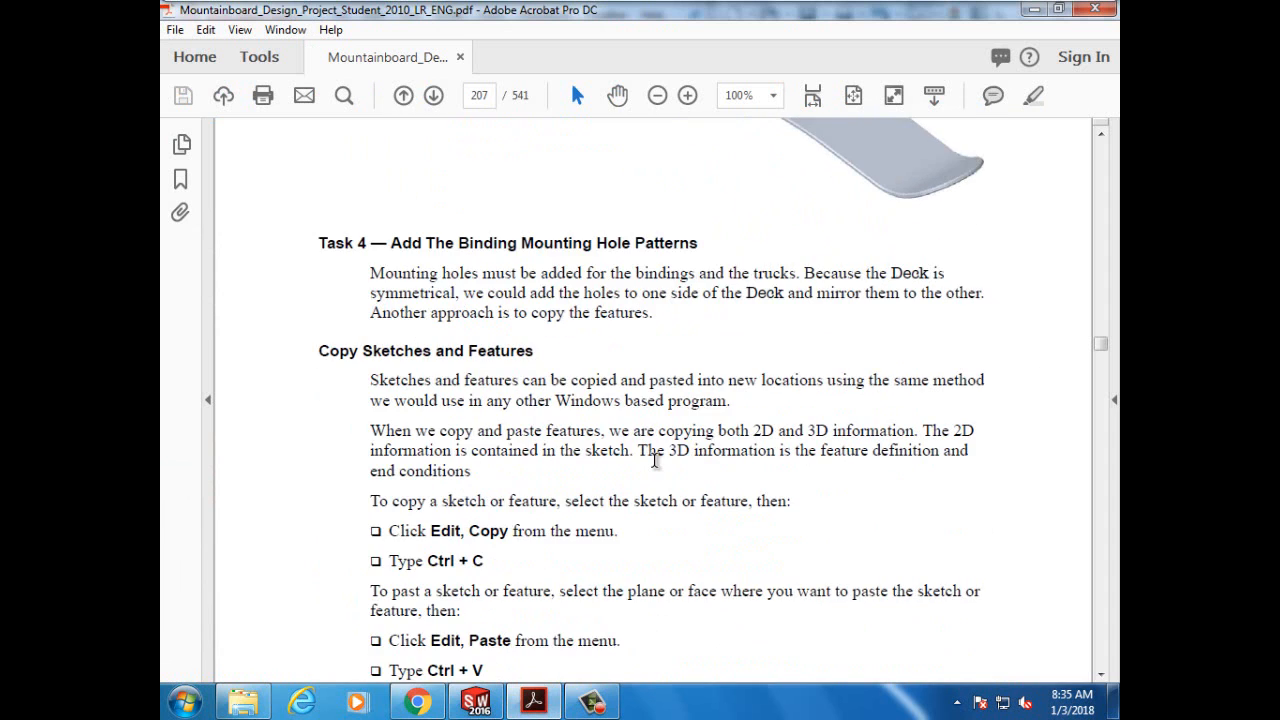
pyautogui.scroll(-4, 657, 466)
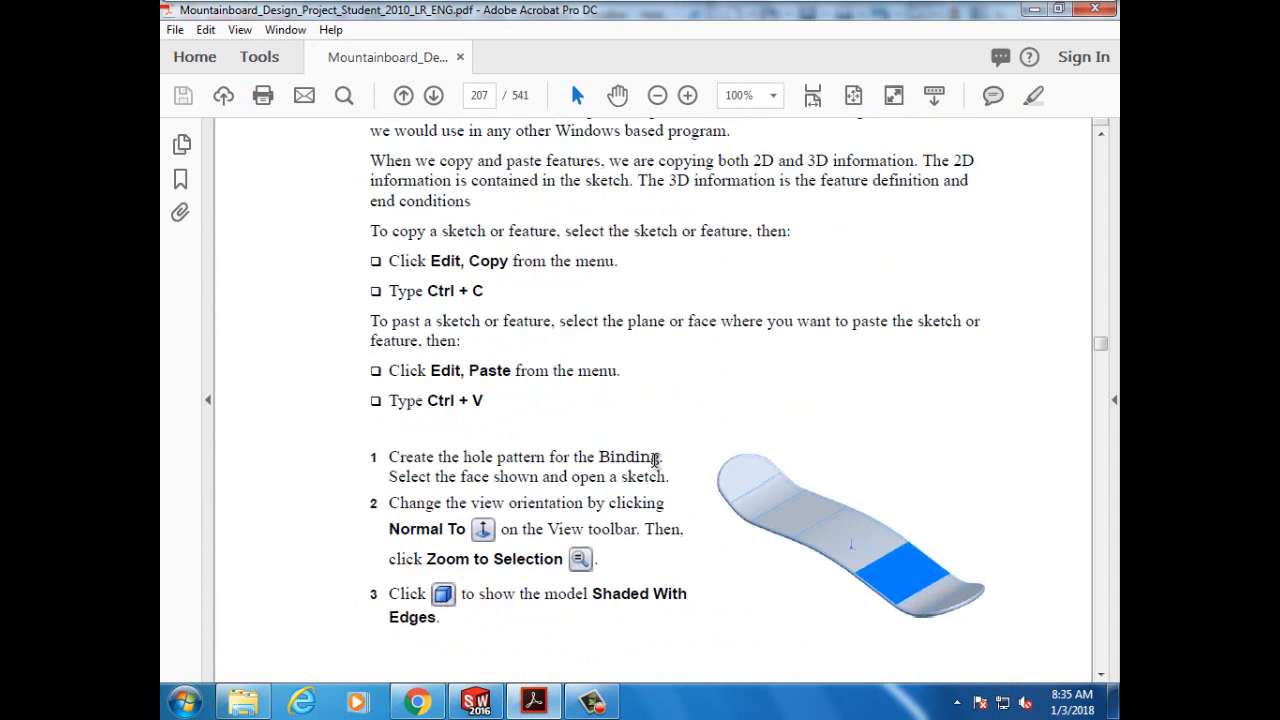
pyautogui.scroll(-1, 655, 460)
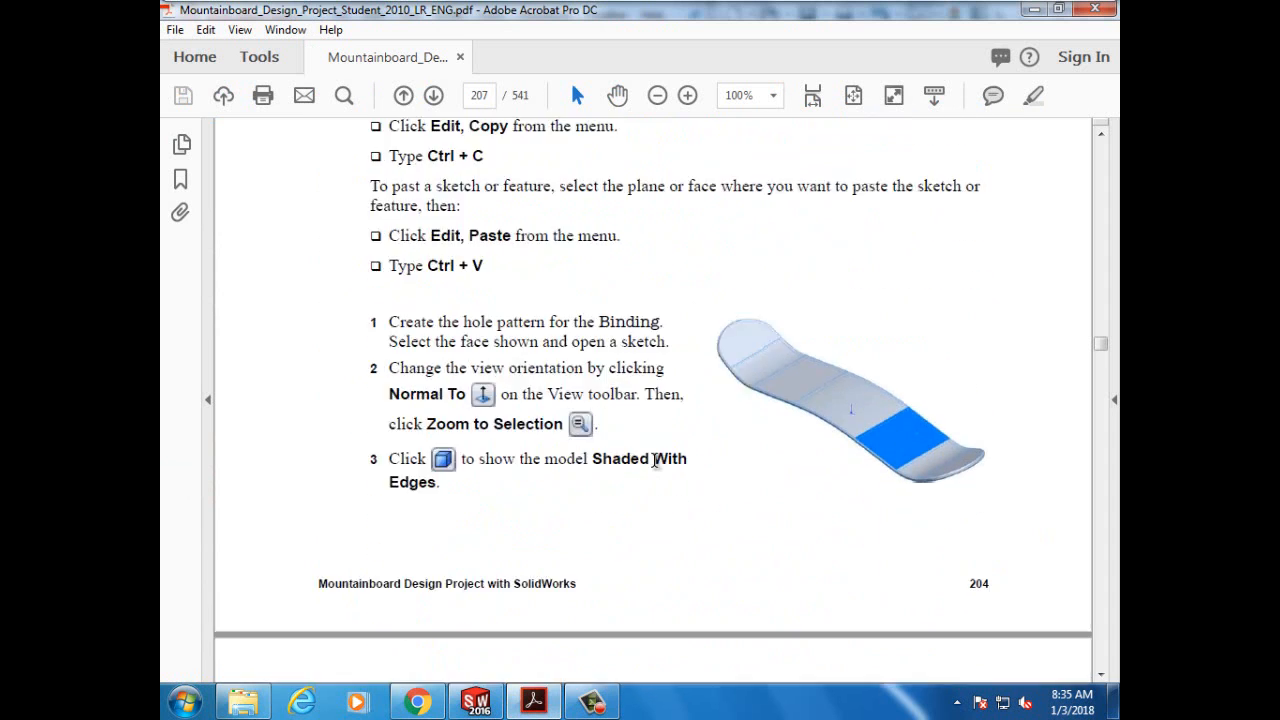
pyautogui.scroll(-2, 655, 462)
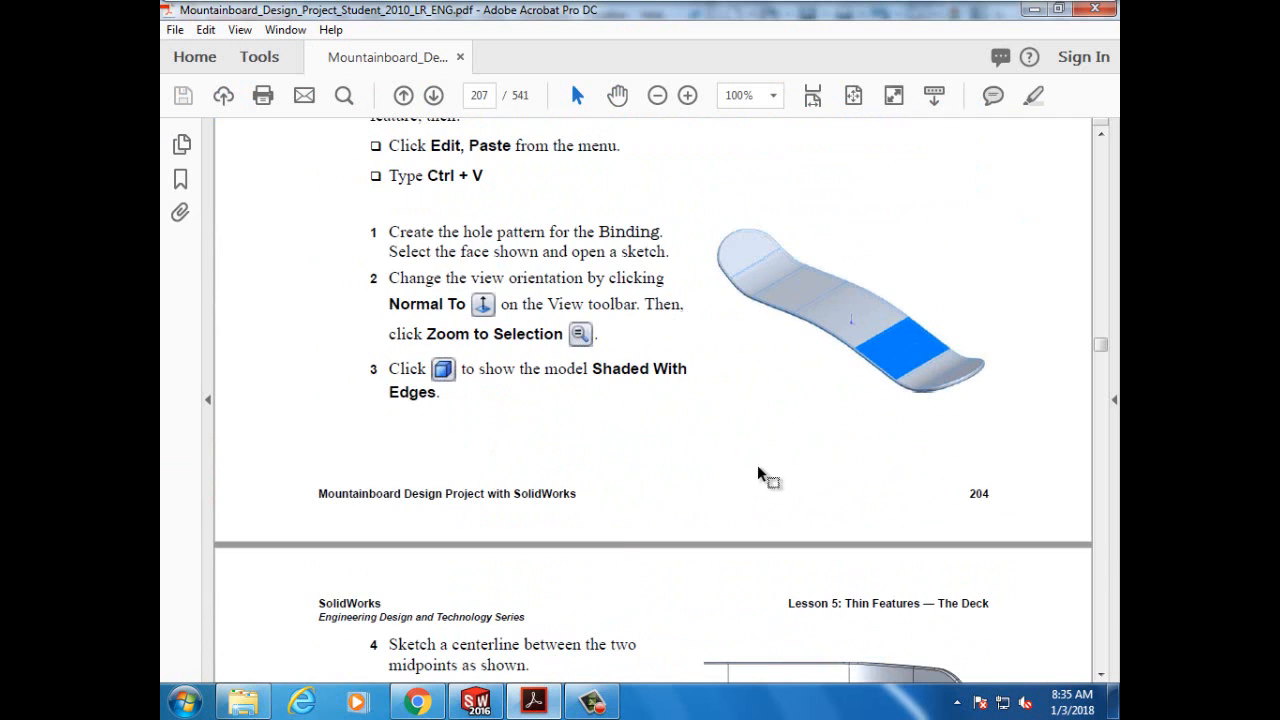
# Step: Review Task 4's steps 4 to 13, including the centerline, circle-mirroring and dimension figures for the binding holes
pyautogui.scroll(-6, 708, 472)
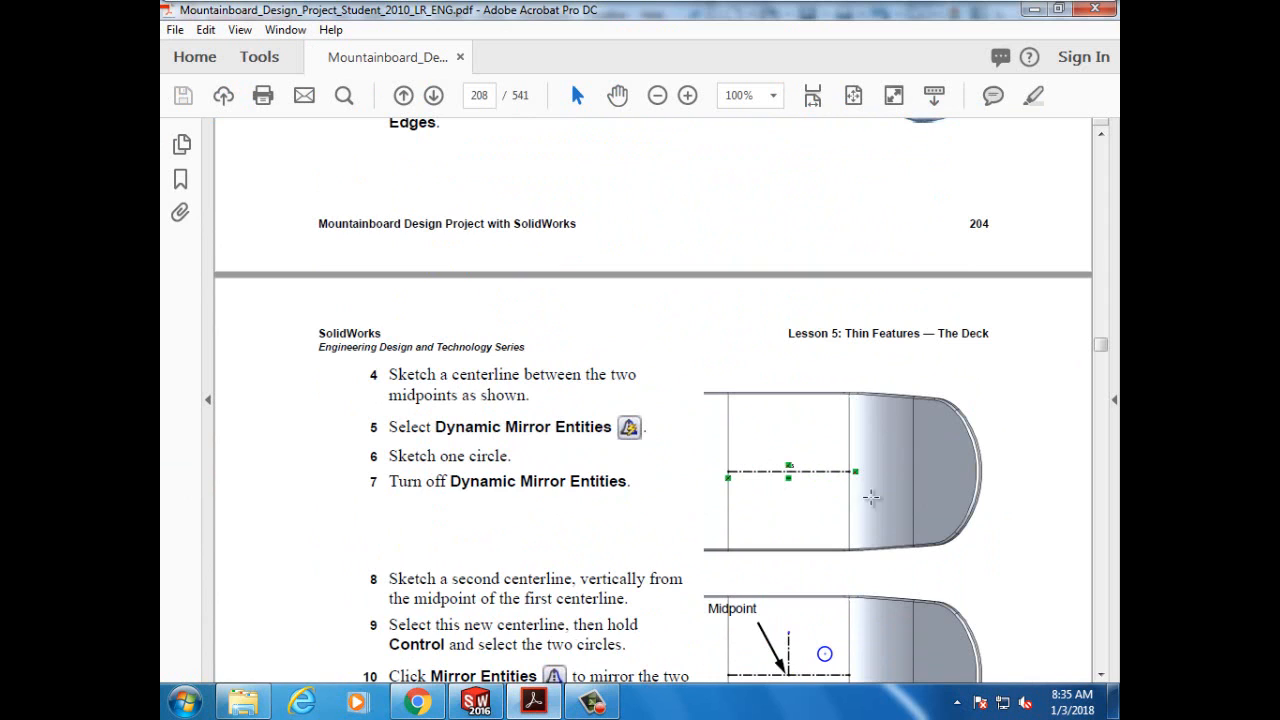
pyautogui.scroll(-4, 813, 476)
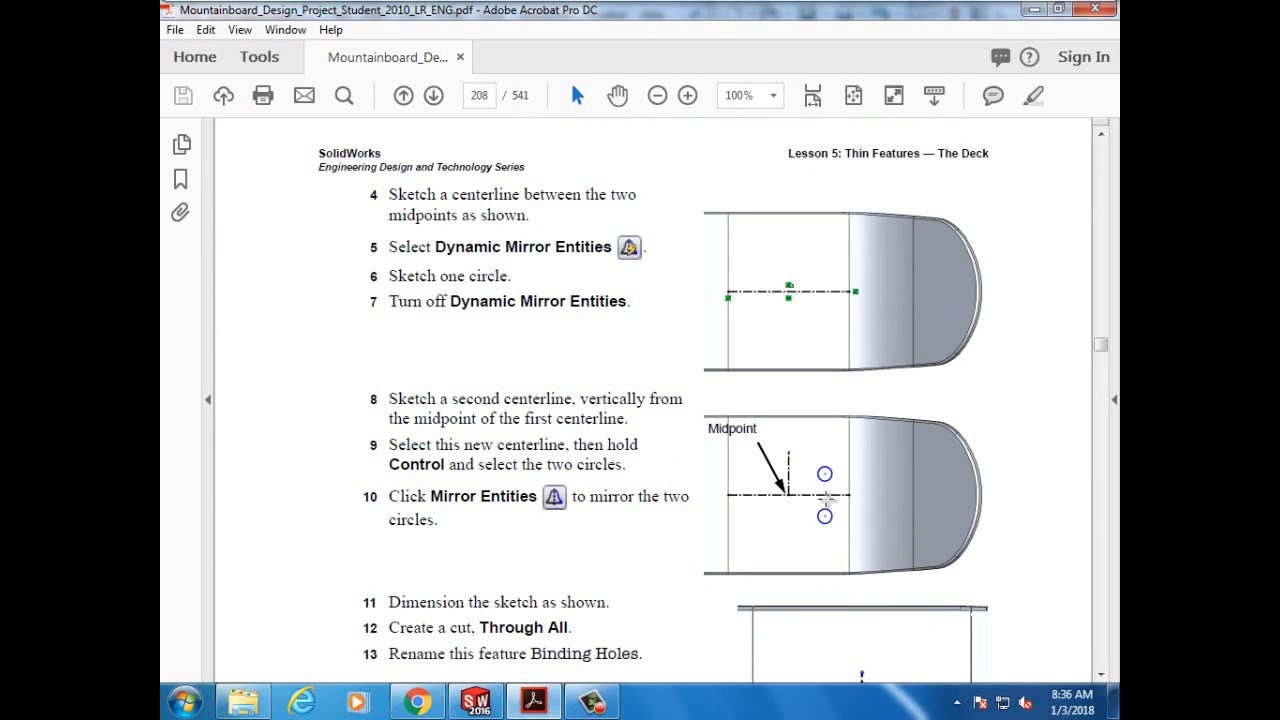
pyautogui.scroll(-6, 835, 545)
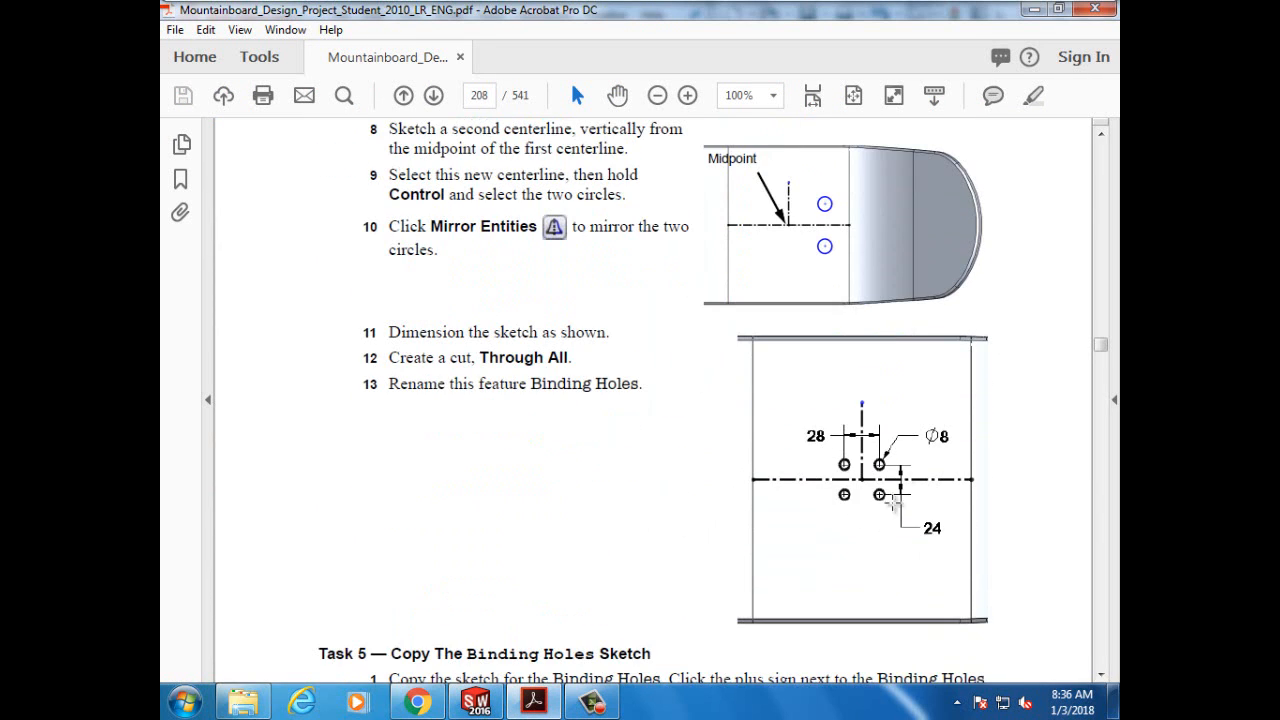
pyautogui.scroll(-3, 857, 514)
pyautogui.scroll(3, 850, 470)
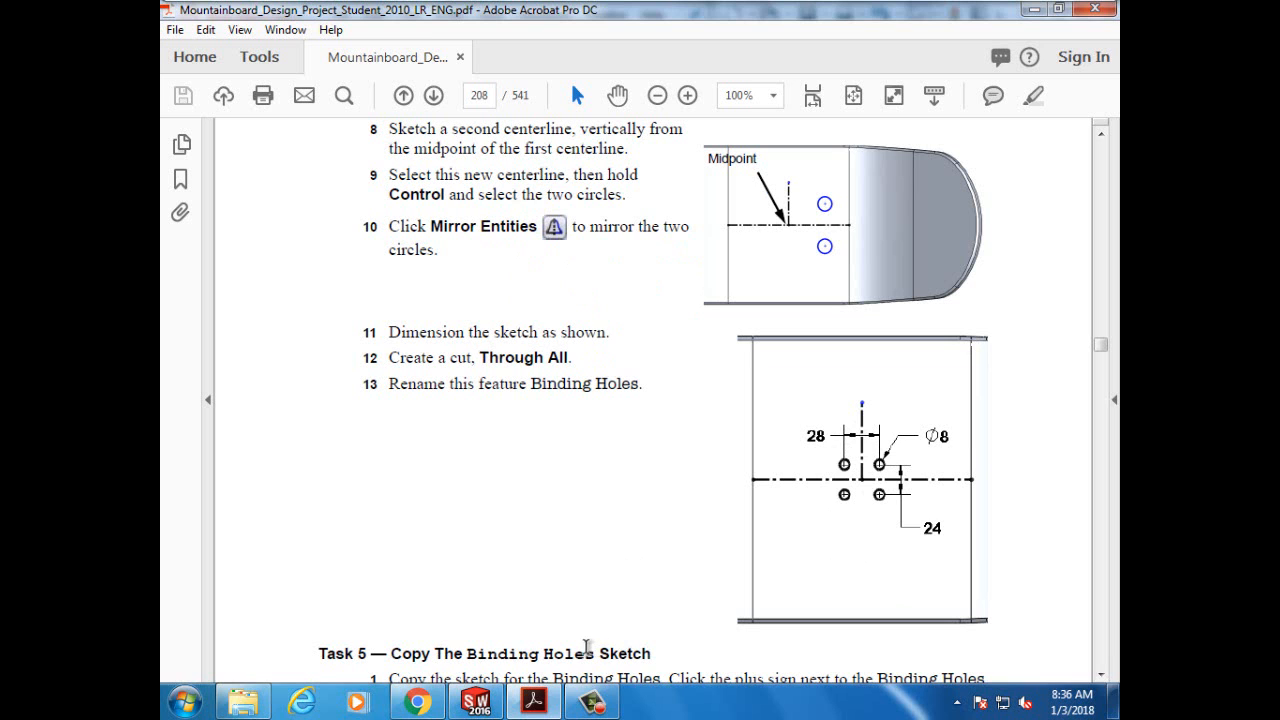
# Step: Switch from the PDF back to SOLIDWORKS and orient the Deck to the Top view
pyautogui.click(593, 703)
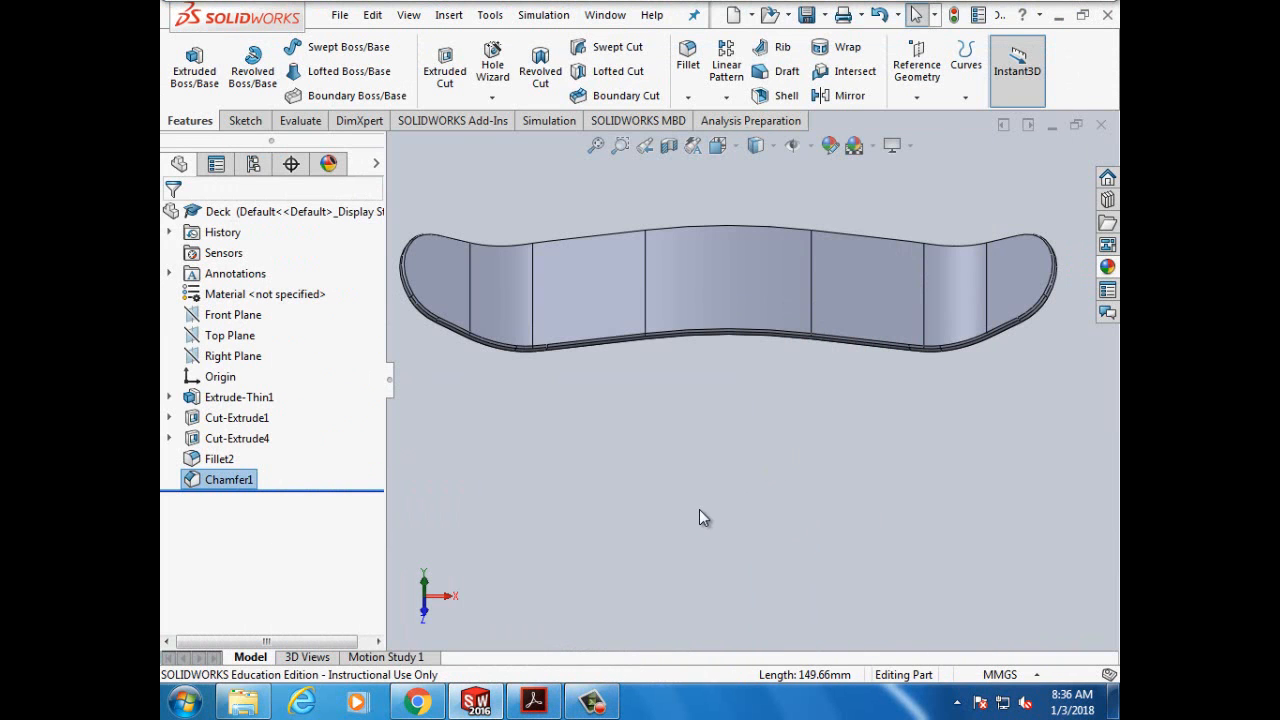
pyautogui.click(535, 702)
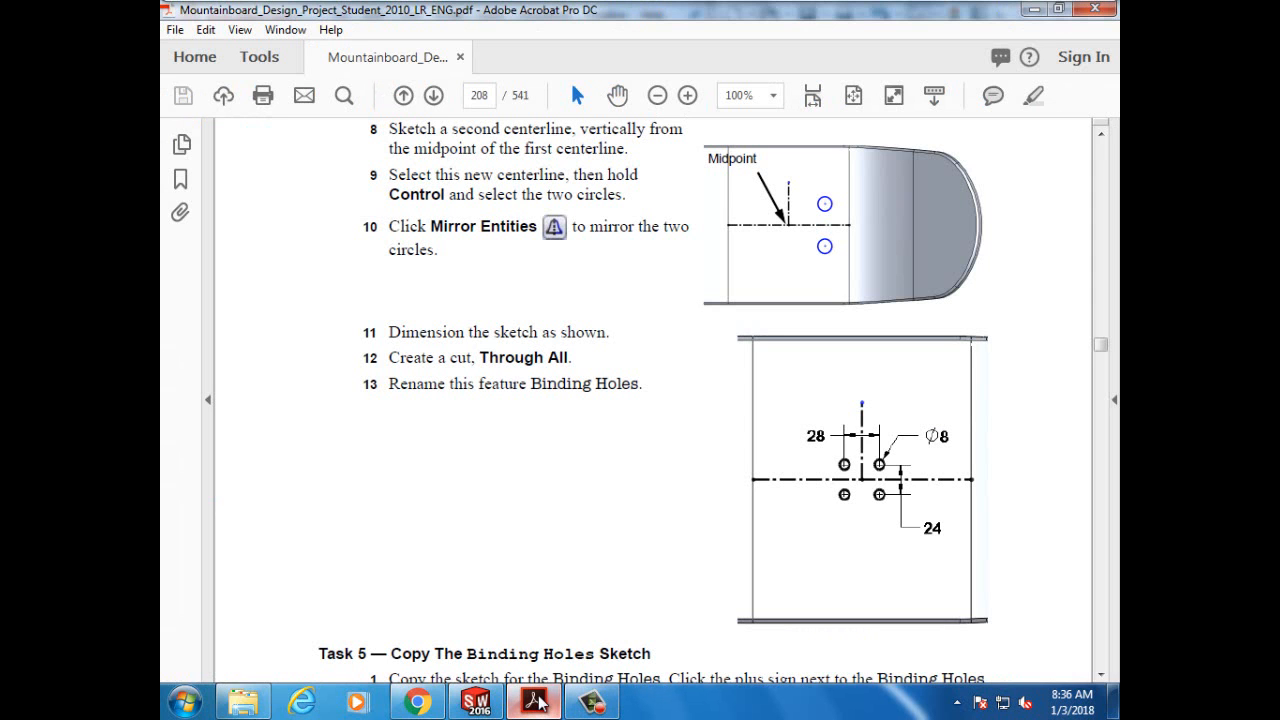
pyautogui.click(537, 703)
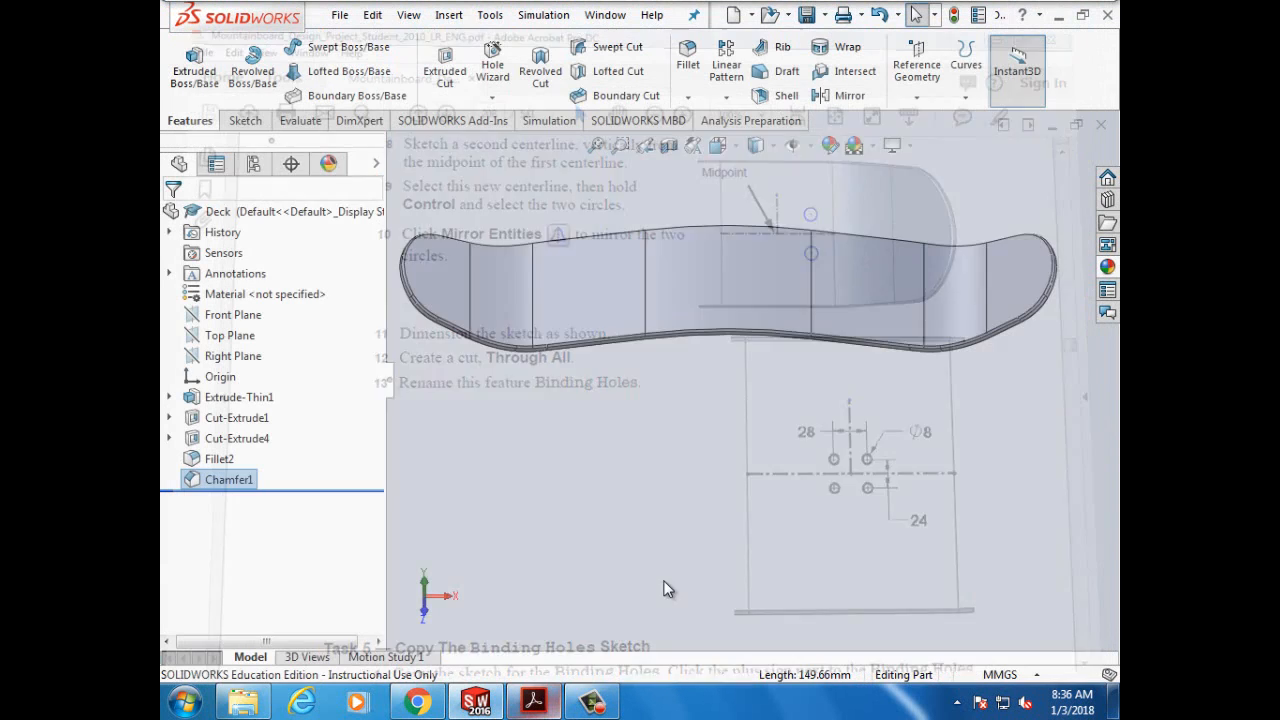
pyautogui.click(729, 145)
pyautogui.click(730, 145)
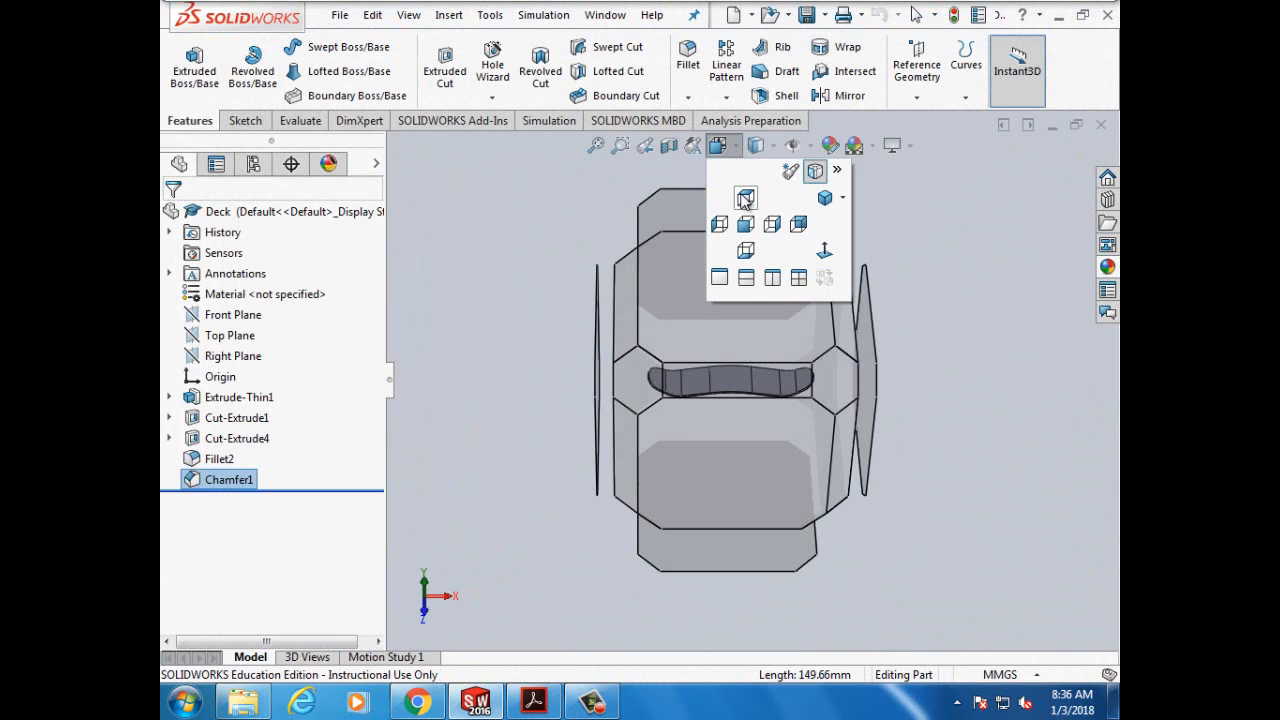
pyautogui.click(745, 199)
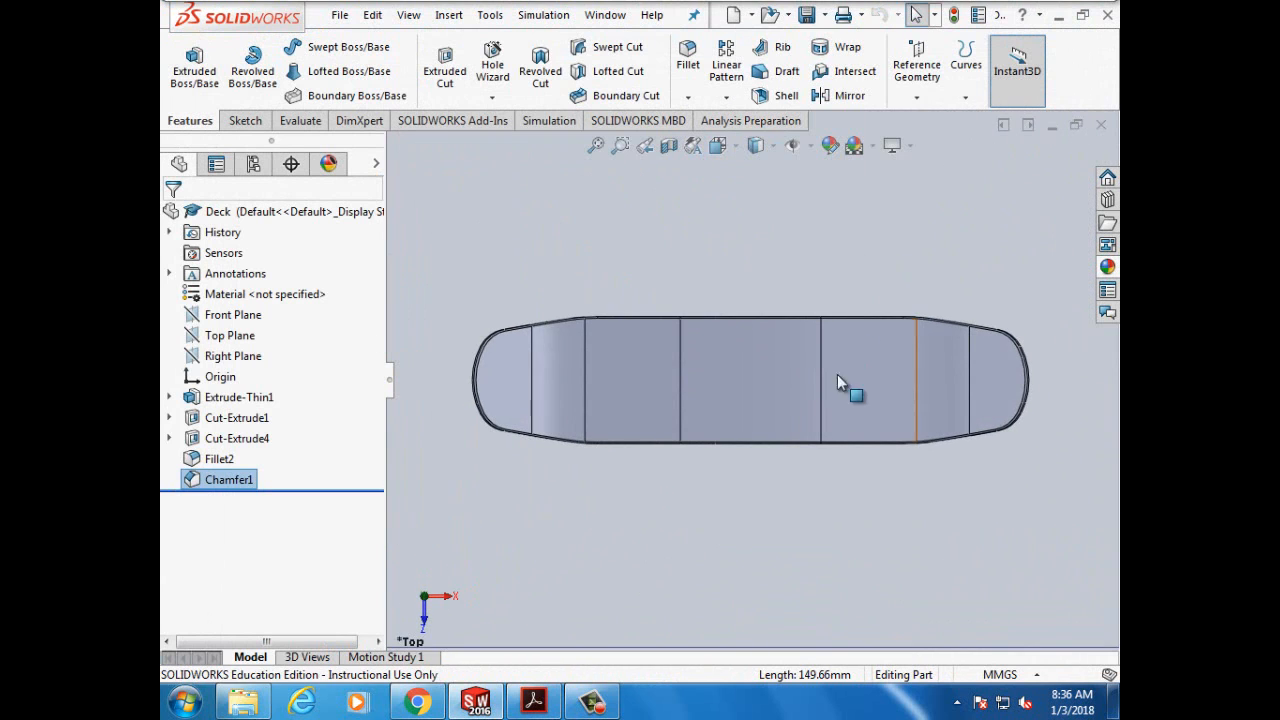
# Step: Start a sketch on the flat deck face between the central curved section and the right-hand bend
pyautogui.click(857, 381)
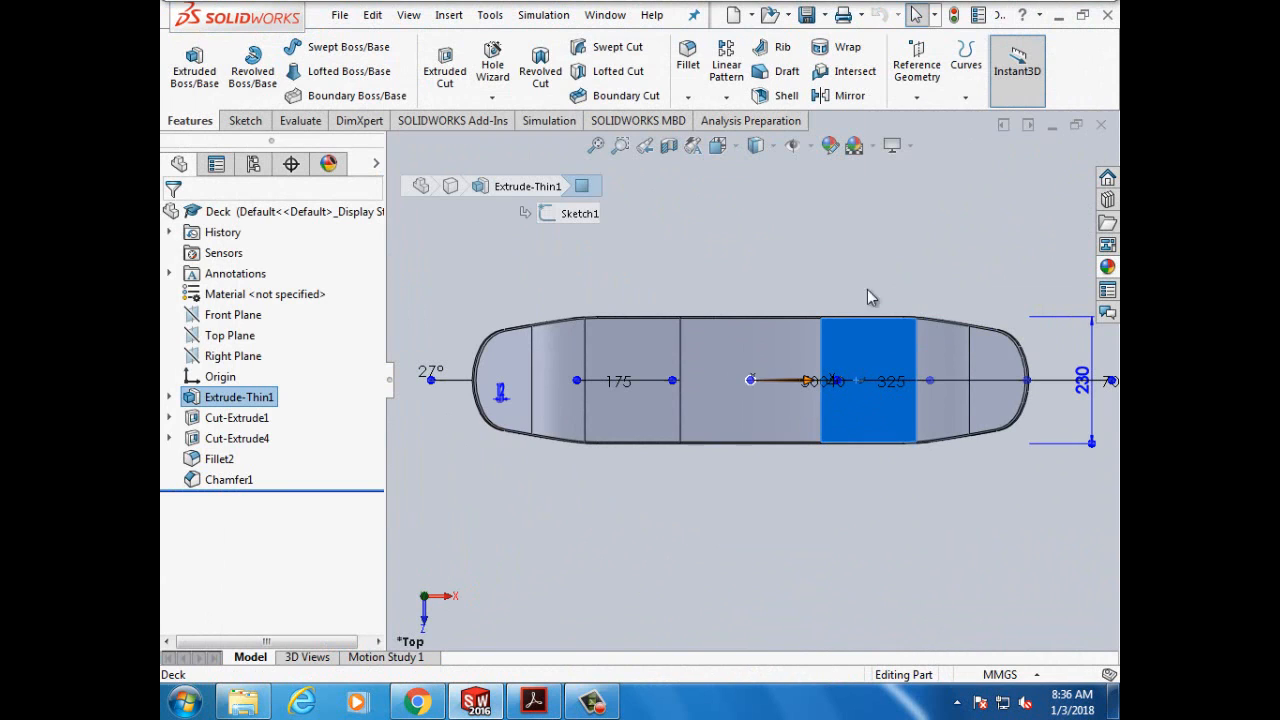
pyautogui.scroll(-3, 870, 251)
pyautogui.scroll(-1, 866, 318)
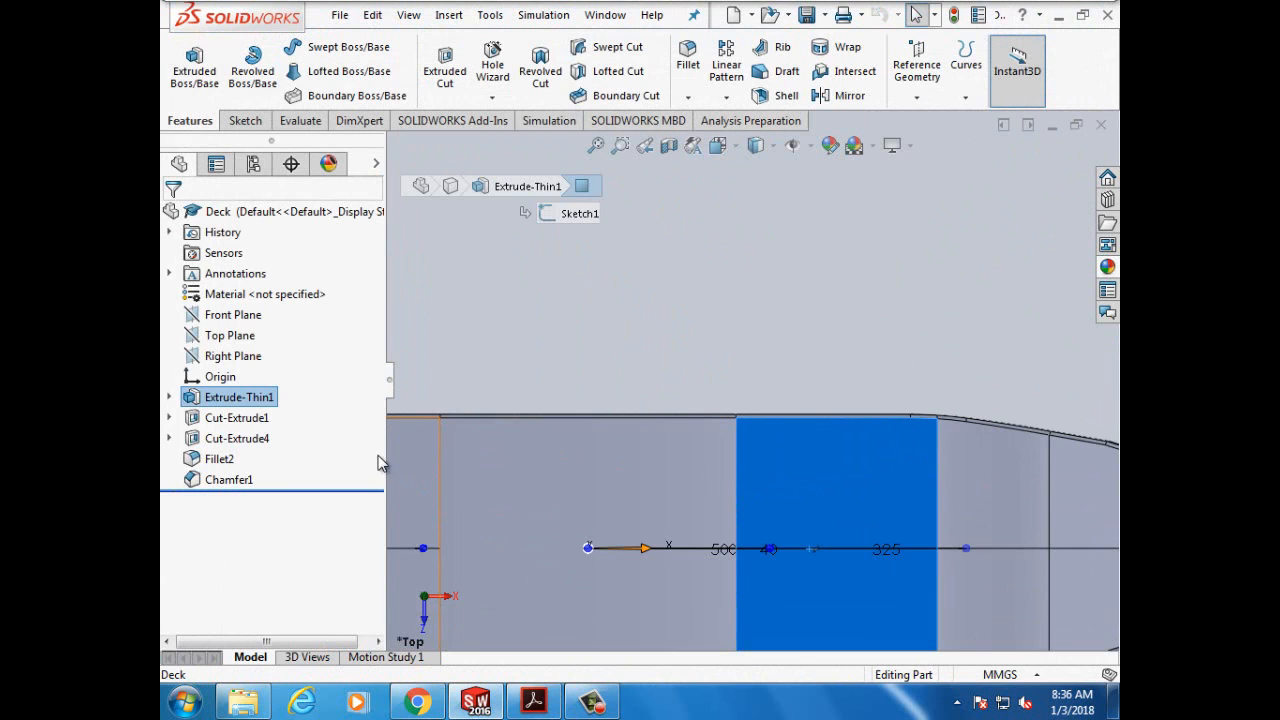
pyautogui.click(243, 121)
pyautogui.click(186, 62)
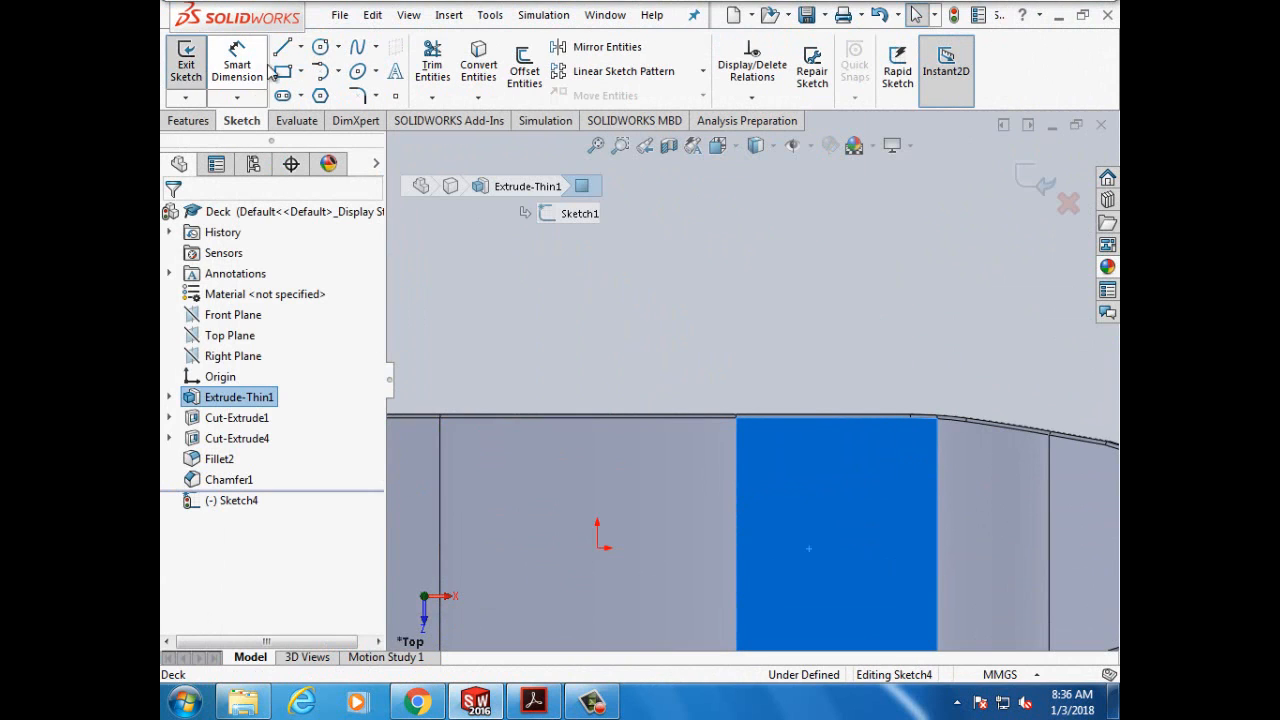
# Step: Sketch a horizontal centerline across the flat face, joining the midpoints of its two side edges
pyautogui.click(302, 50)
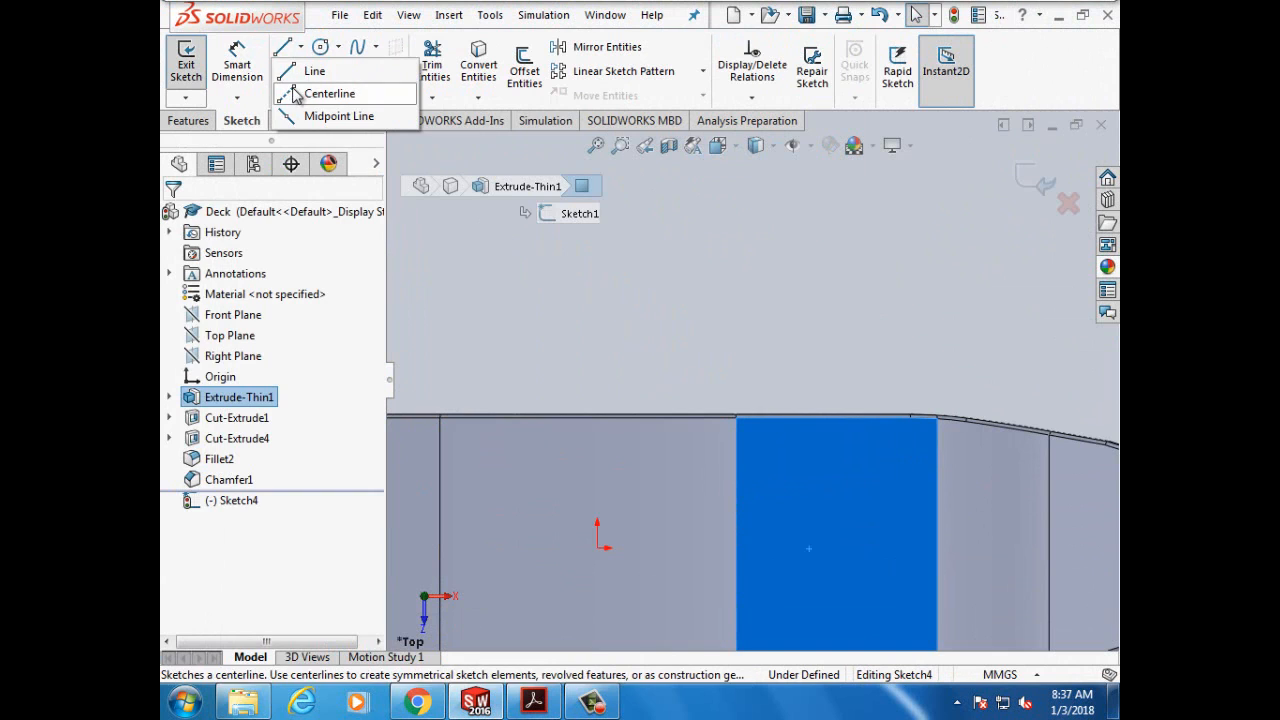
pyautogui.click(290, 91)
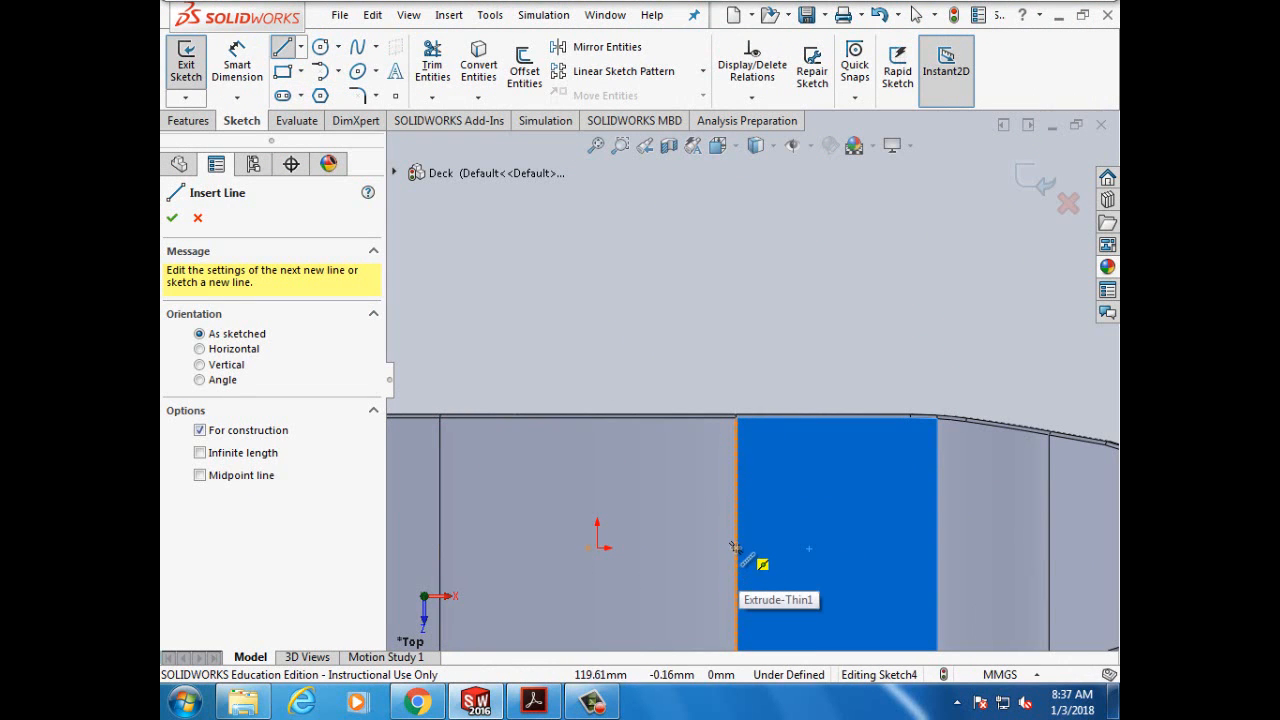
pyautogui.click(735, 548)
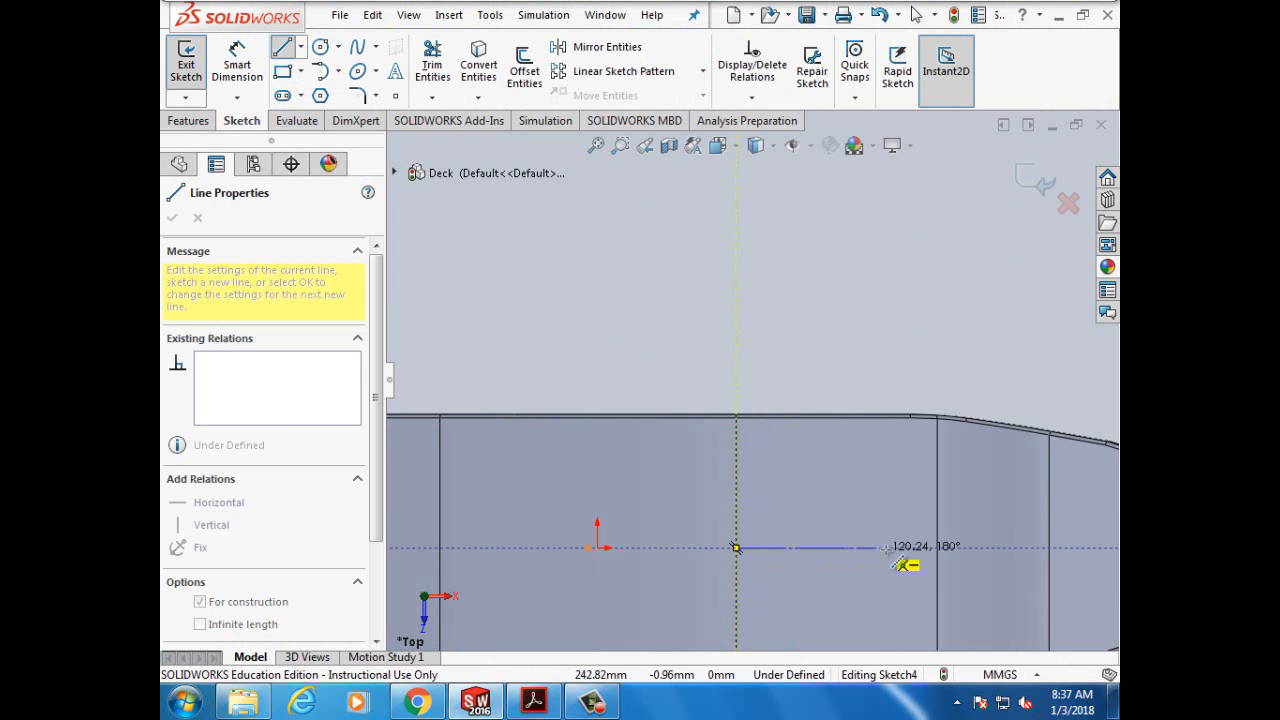
pyautogui.click(937, 548)
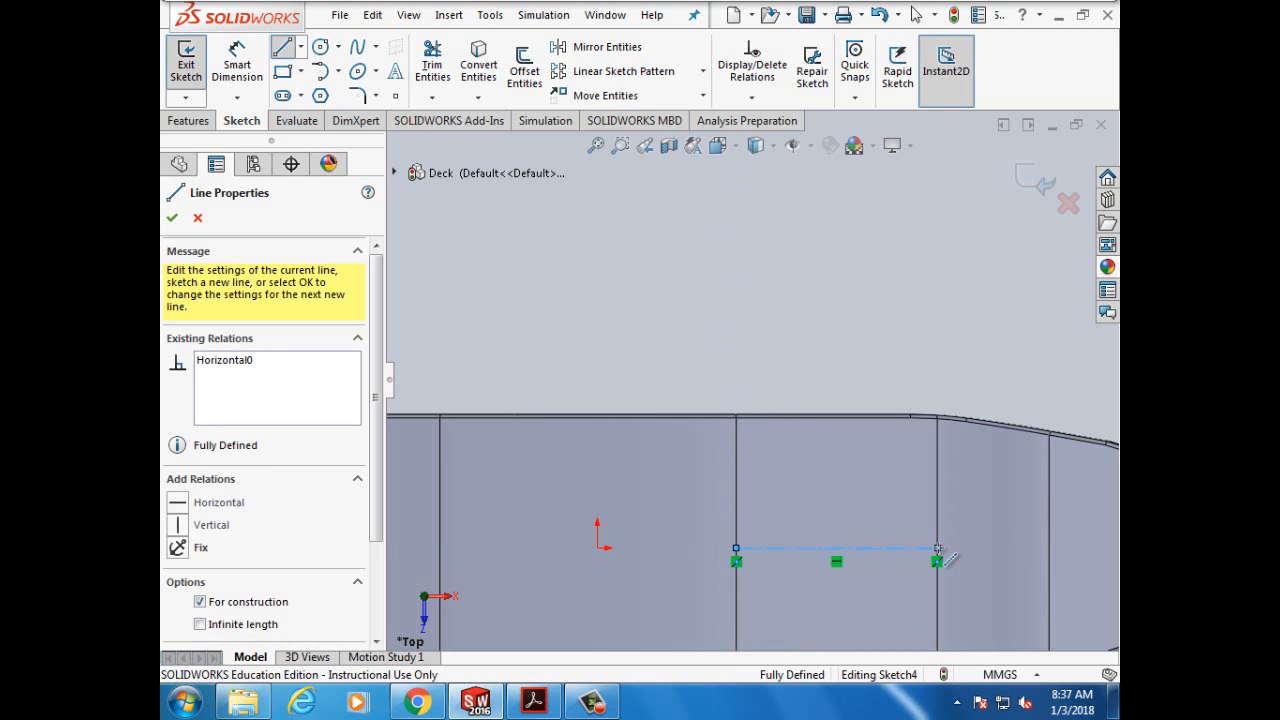
# Step: Sketch a vertical centerline about 55 mm long upward from the horizontal centerline's midpoint, and finish the line command
pyautogui.click(835, 548)
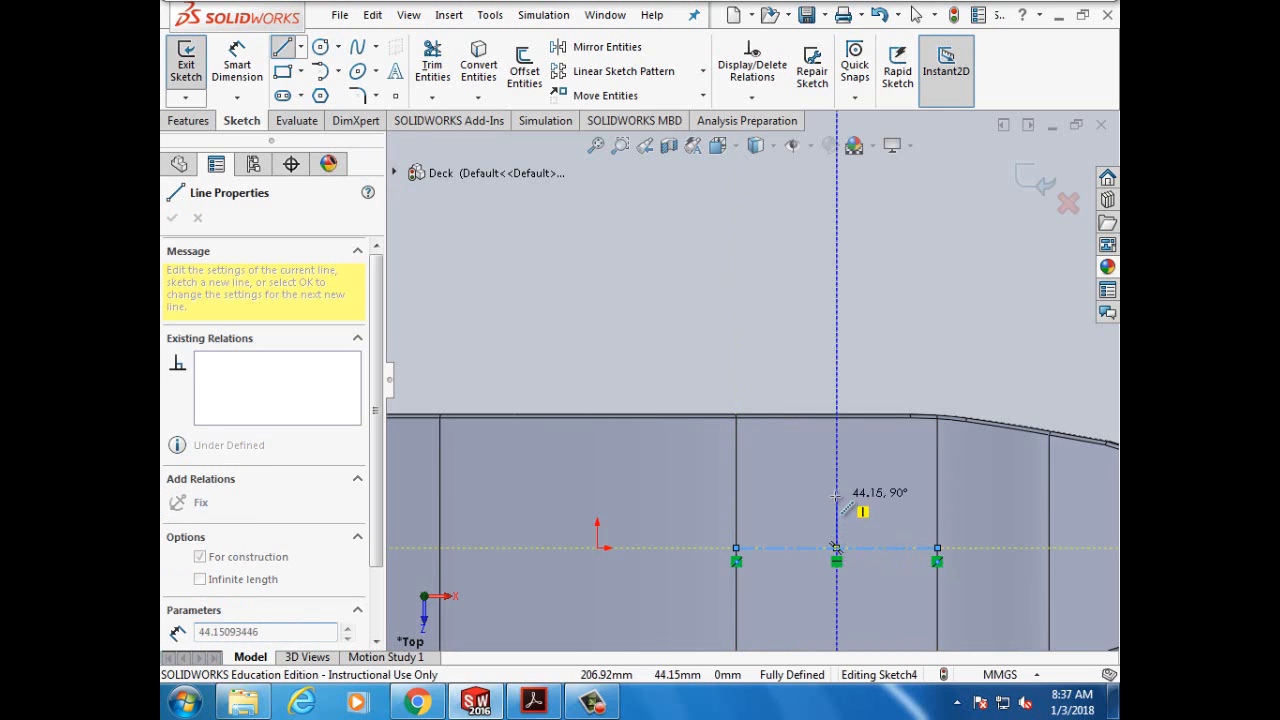
pyautogui.click(836, 484)
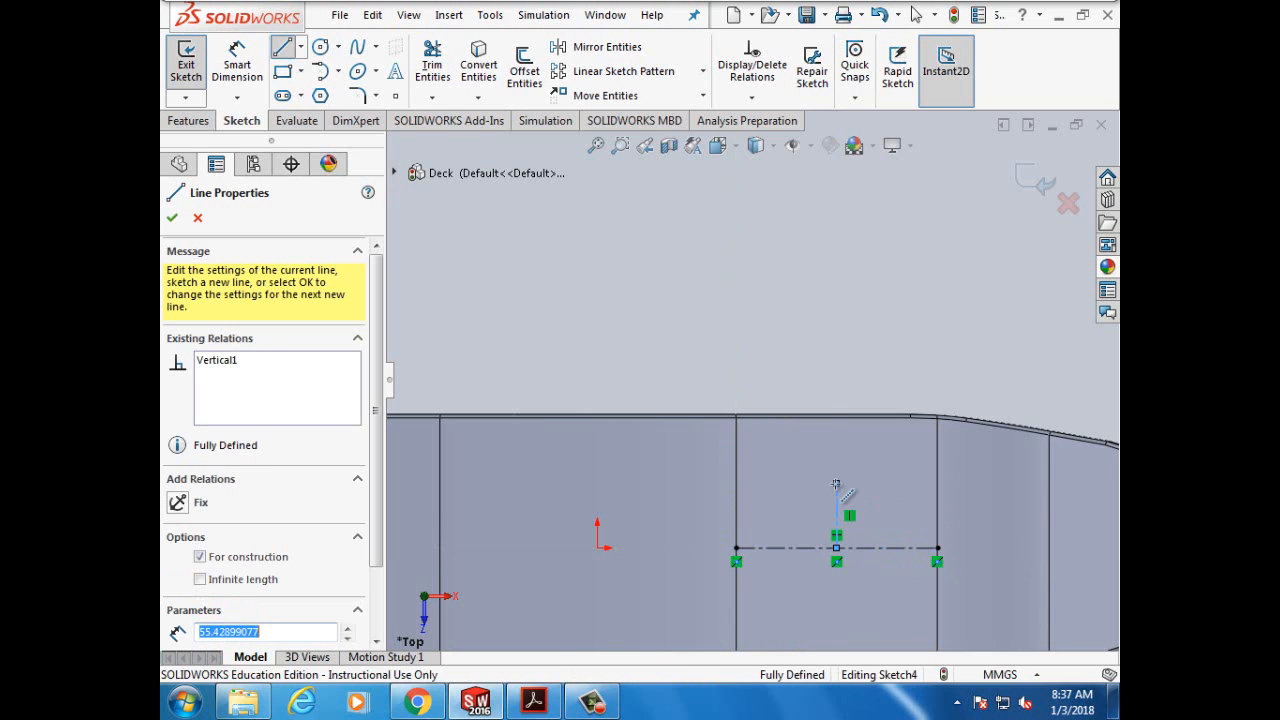
pyautogui.click(173, 219)
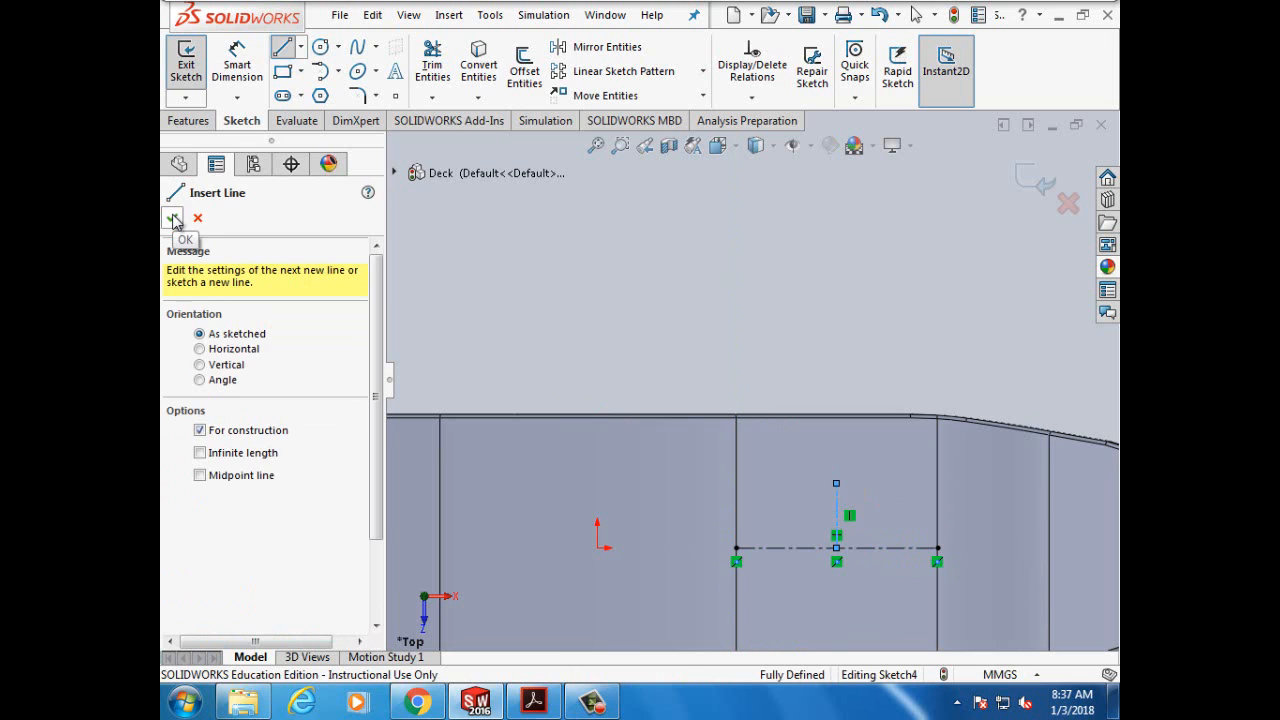
pyautogui.click(173, 219)
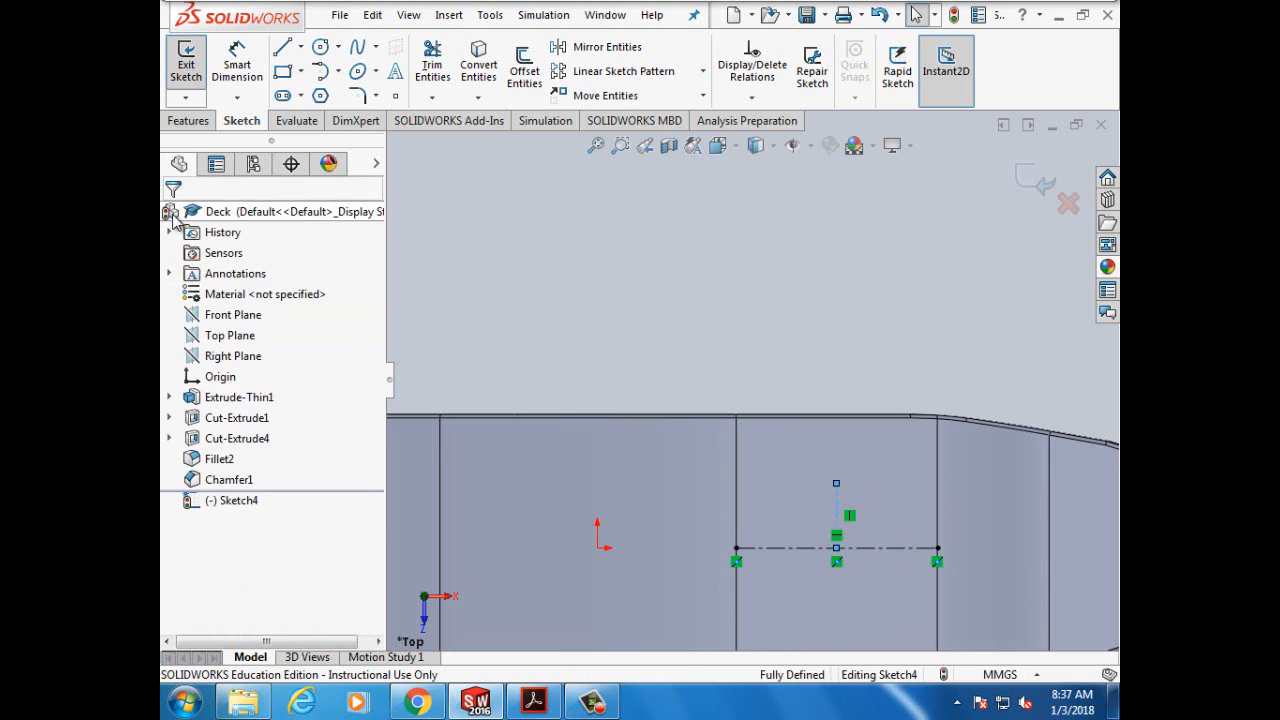
pyautogui.click(321, 49)
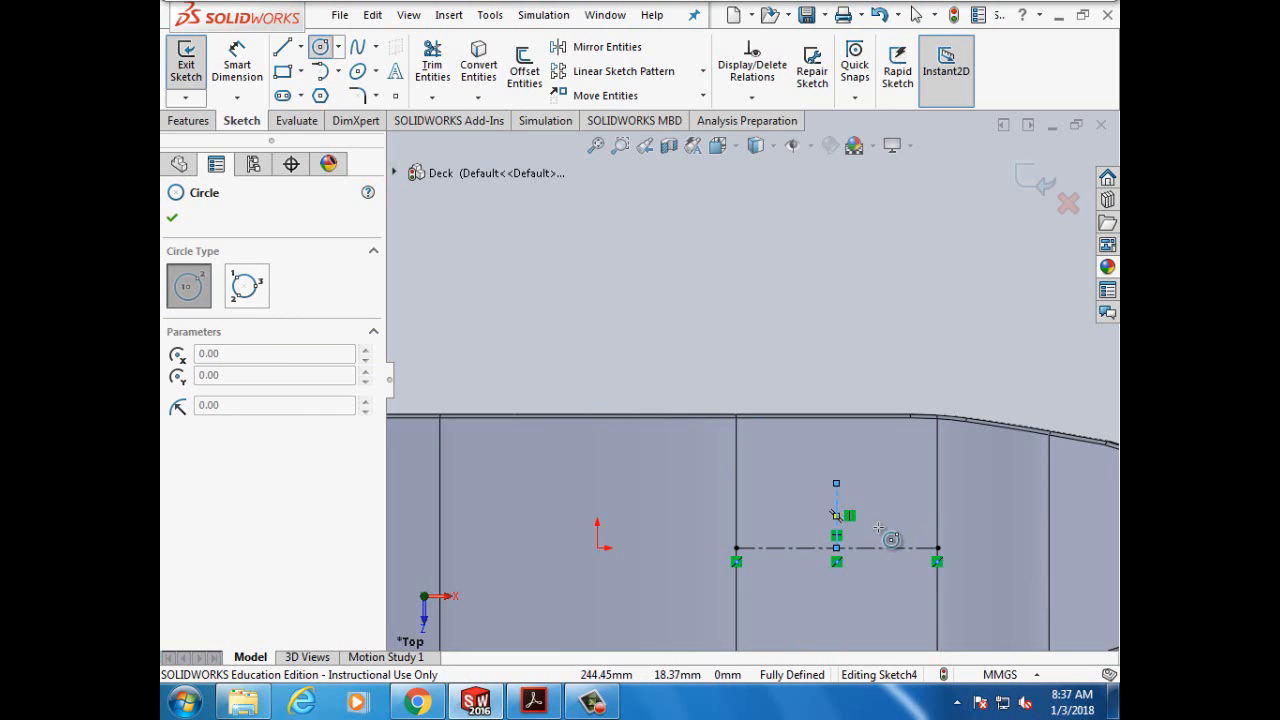
pyautogui.click(878, 527)
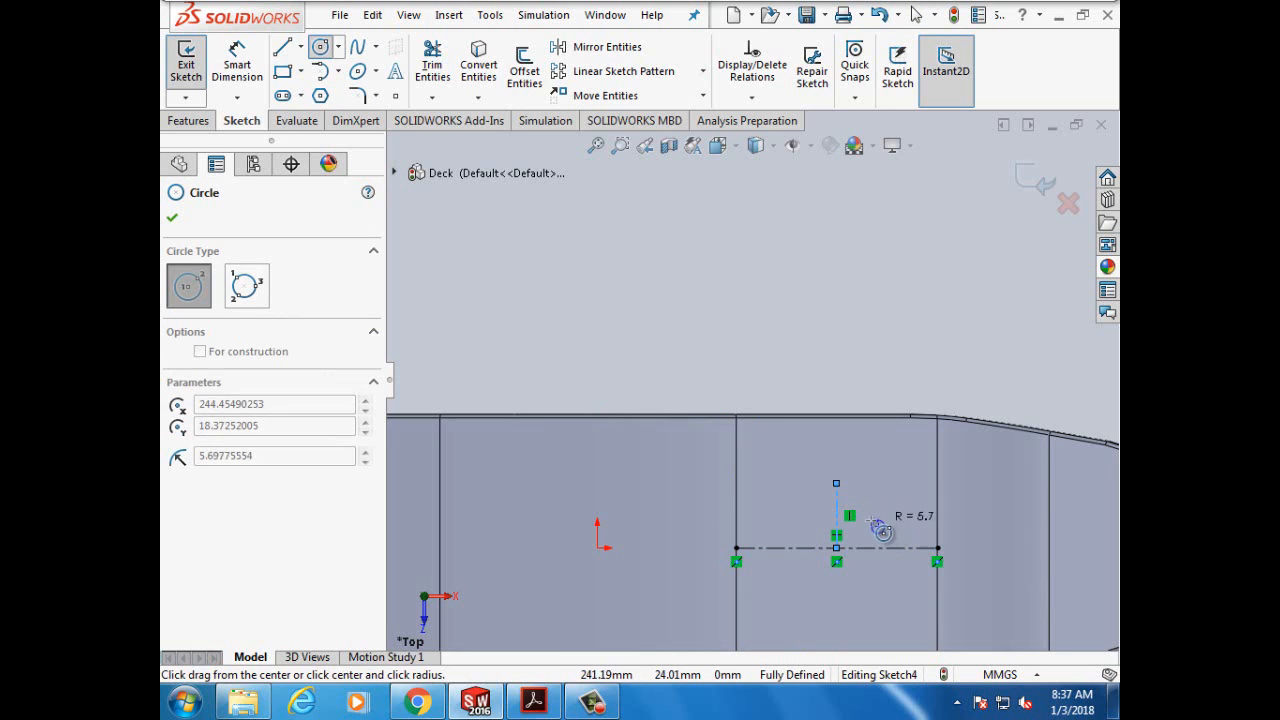
pyautogui.click(880, 531)
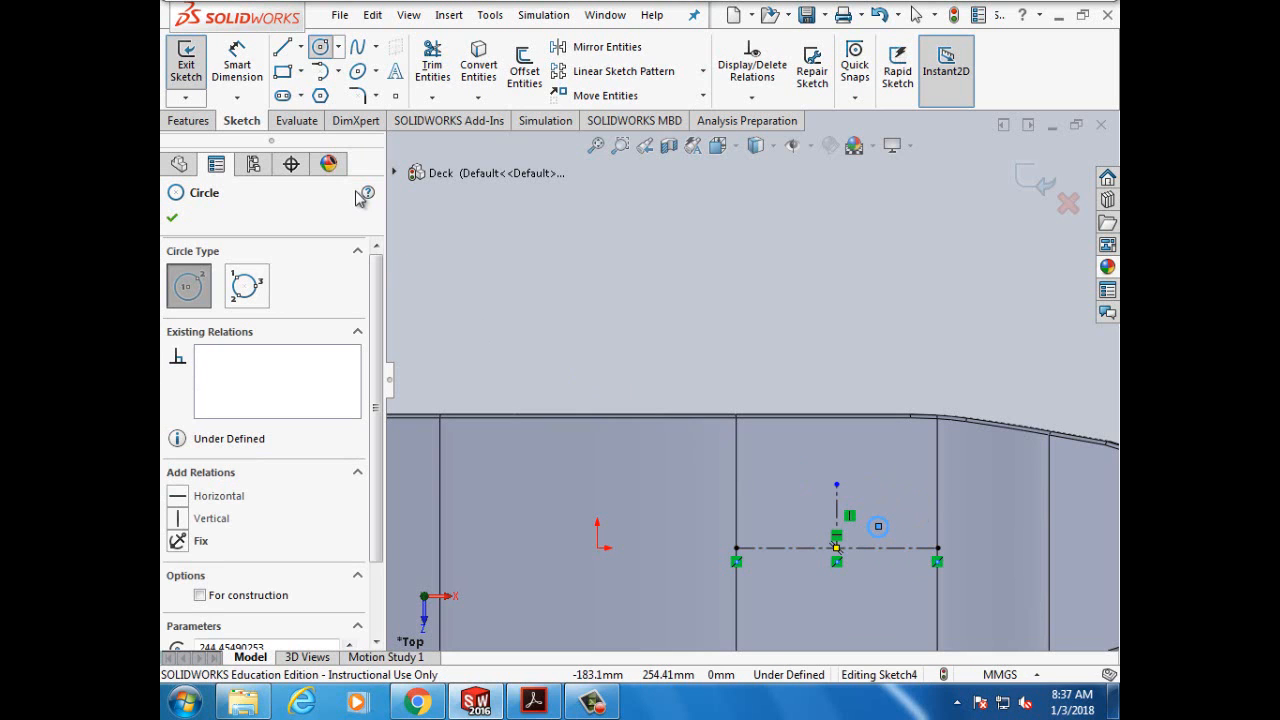
pyautogui.click(374, 16)
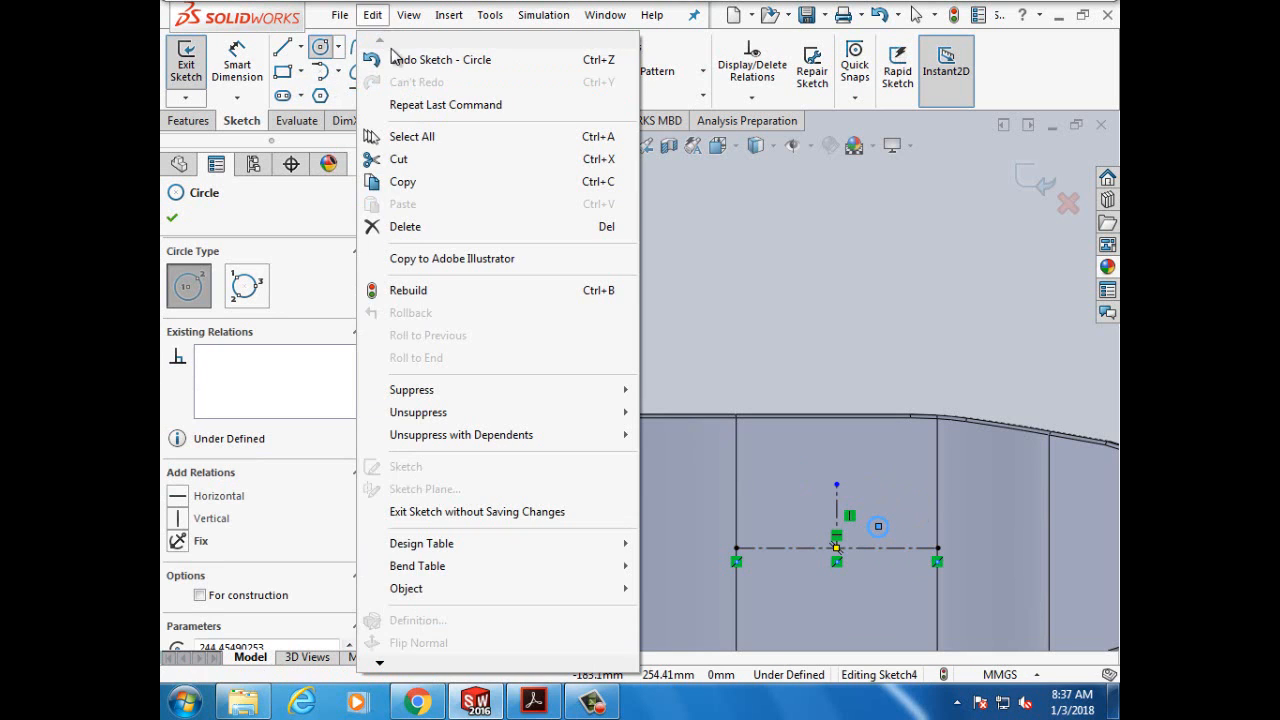
pyautogui.click(400, 57)
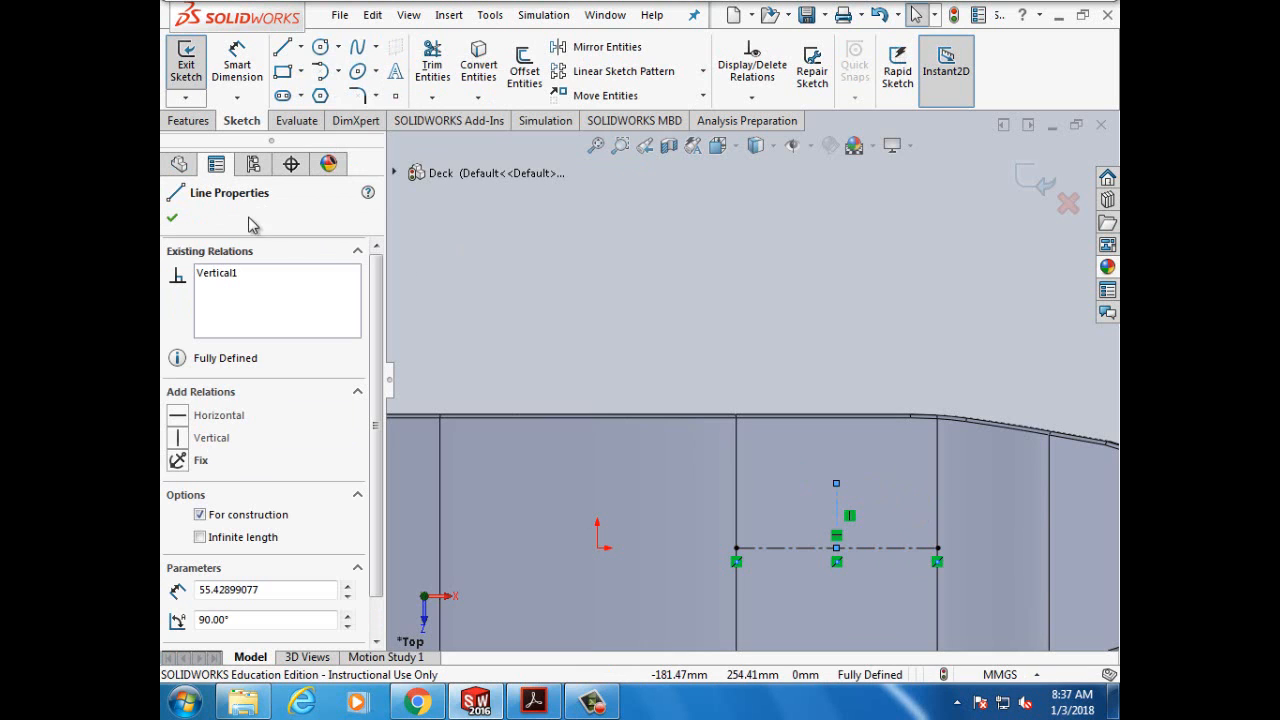
pyautogui.click(172, 219)
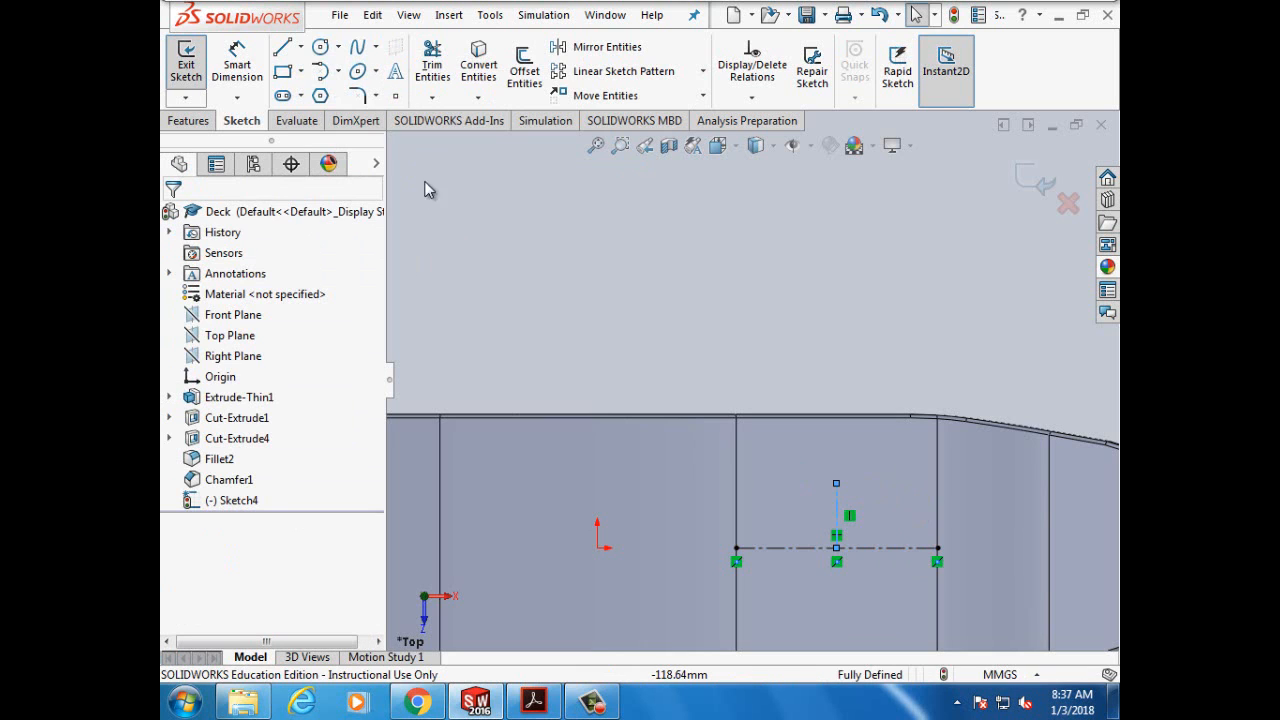
# Step: Sketch a circle about 11.5 mm in diameter above the horizontal centerline and to the right of the vertical one
pyautogui.click(321, 48)
pyautogui.scroll(-3, 857, 526)
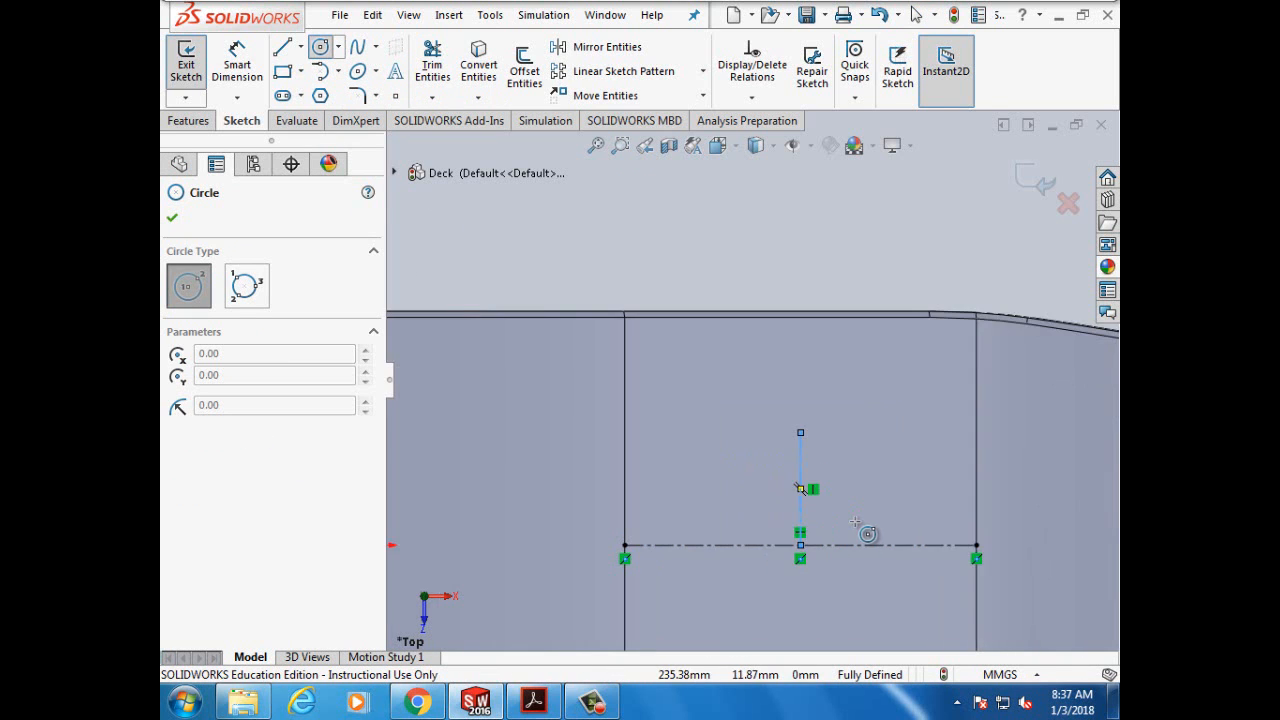
pyautogui.scroll(-2, 857, 522)
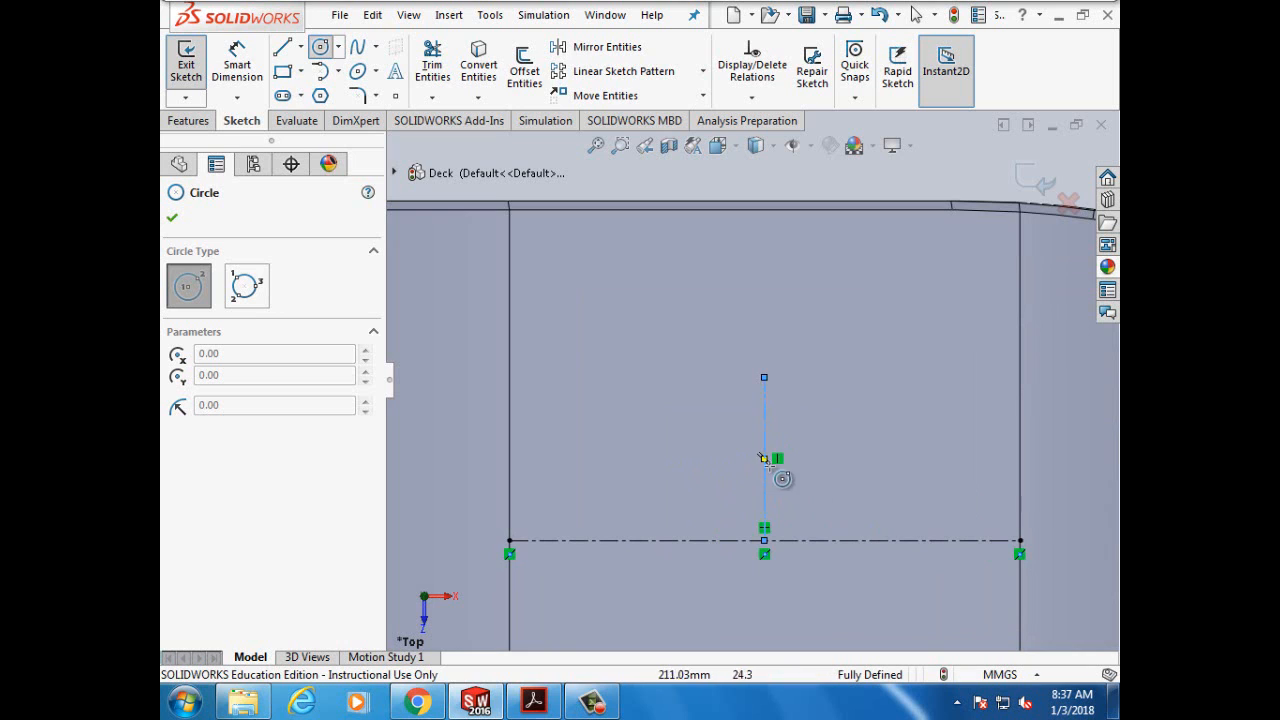
pyautogui.click(833, 482)
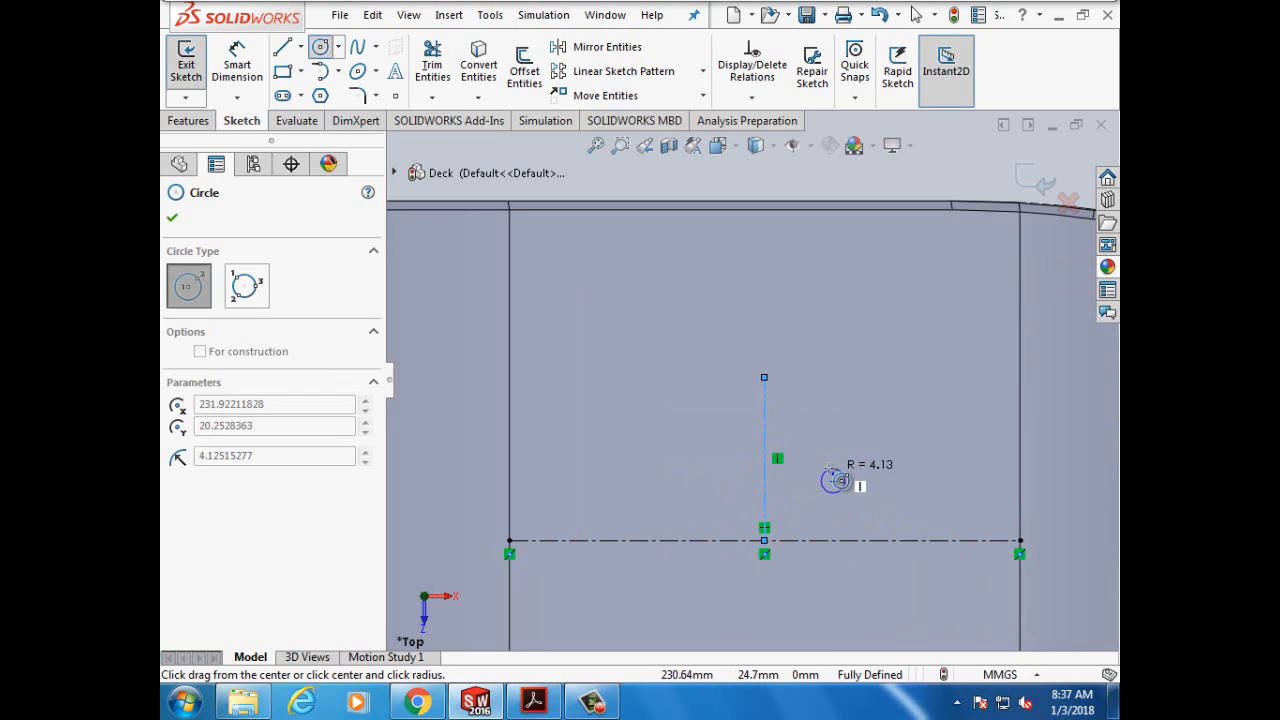
pyautogui.click(848, 480)
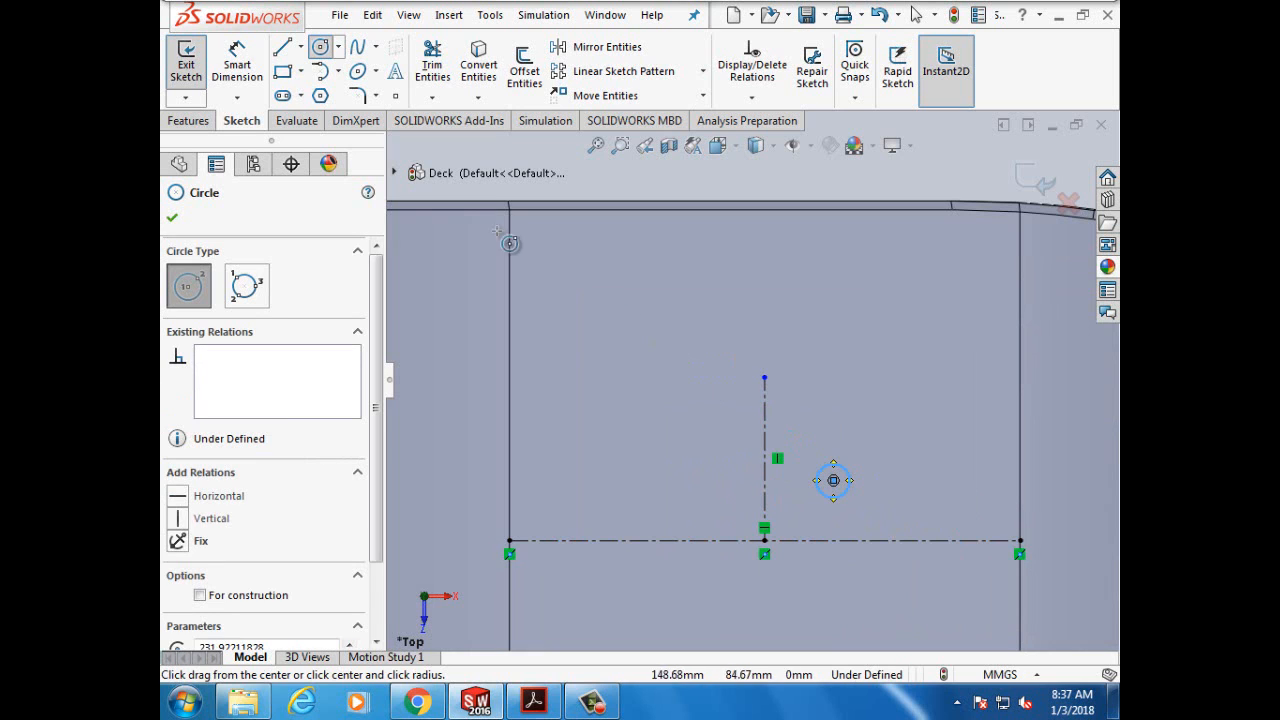
# Step: Dimension the circle's diameter with Smart Dimension and set it to 8 mm
pyautogui.click(250, 76)
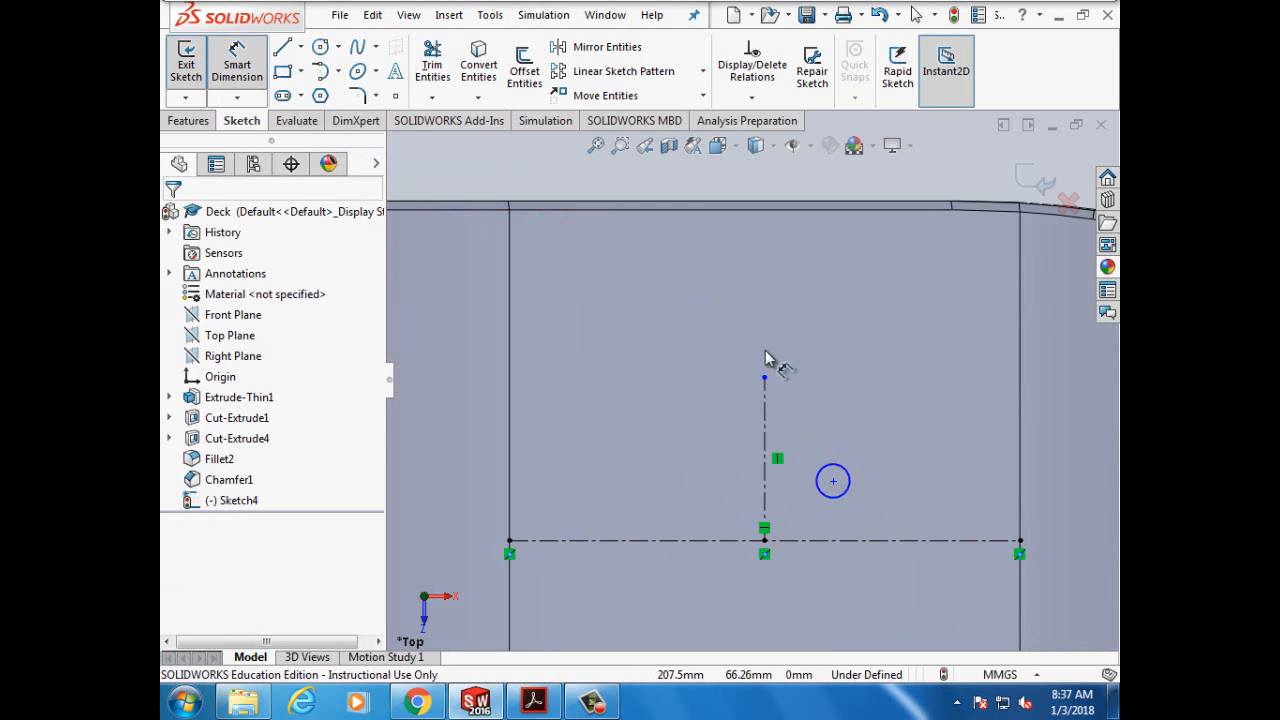
pyautogui.click(849, 480)
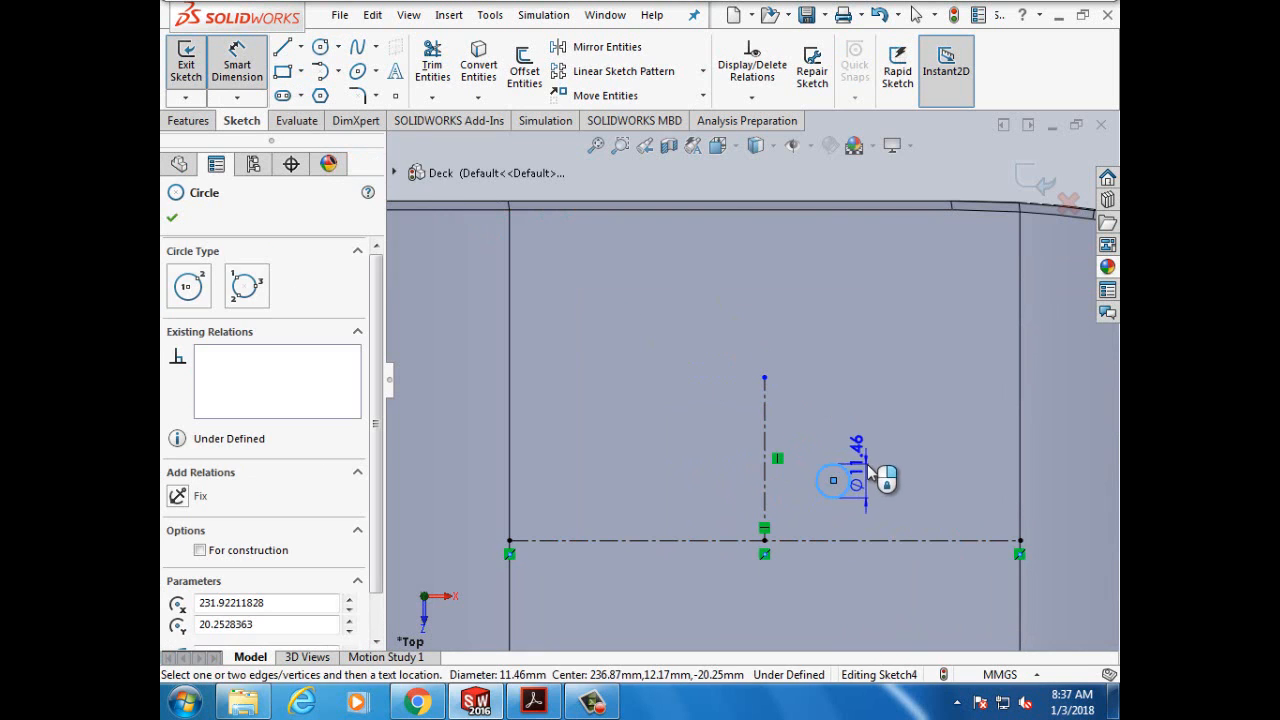
pyautogui.click(873, 472)
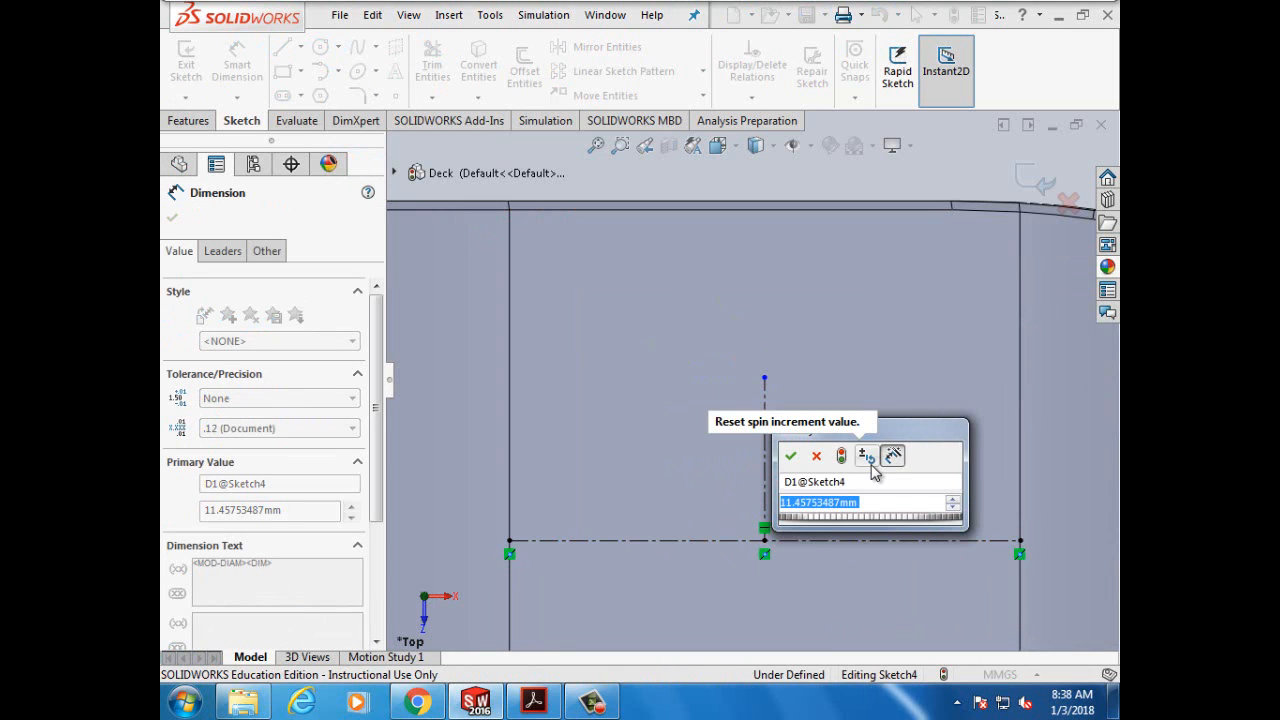
pyautogui.write('8mm')
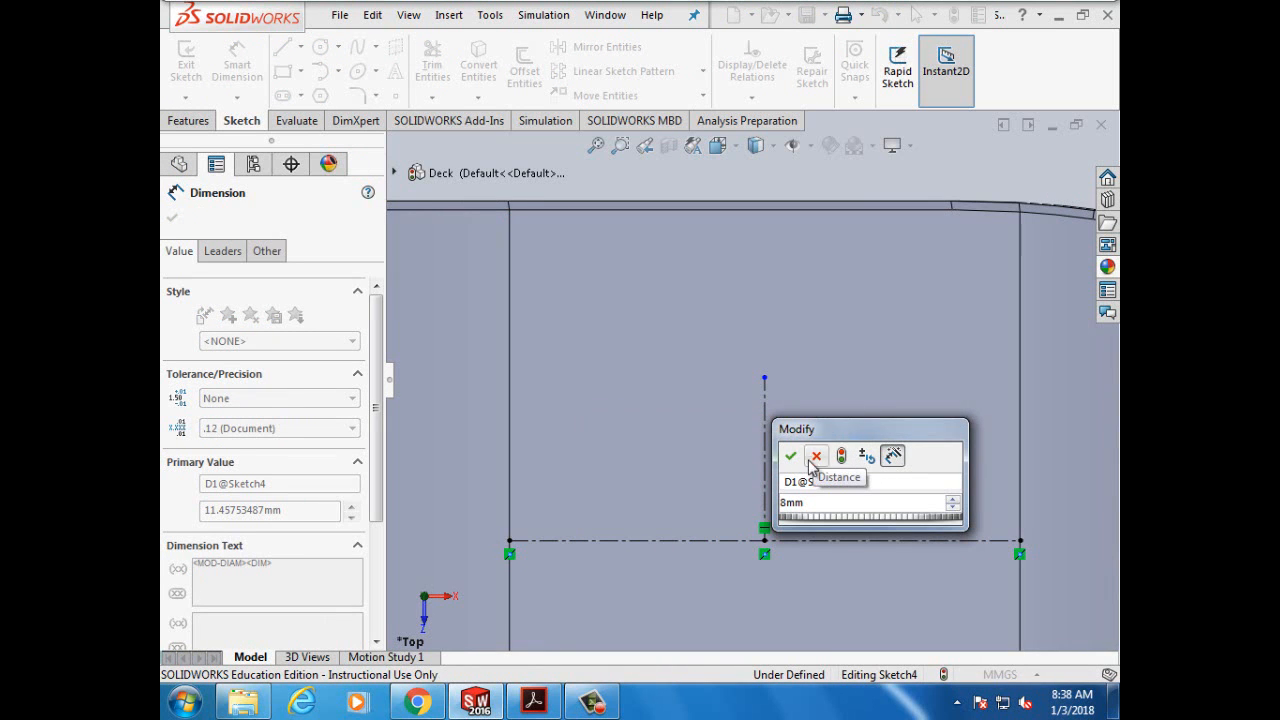
pyautogui.click(790, 456)
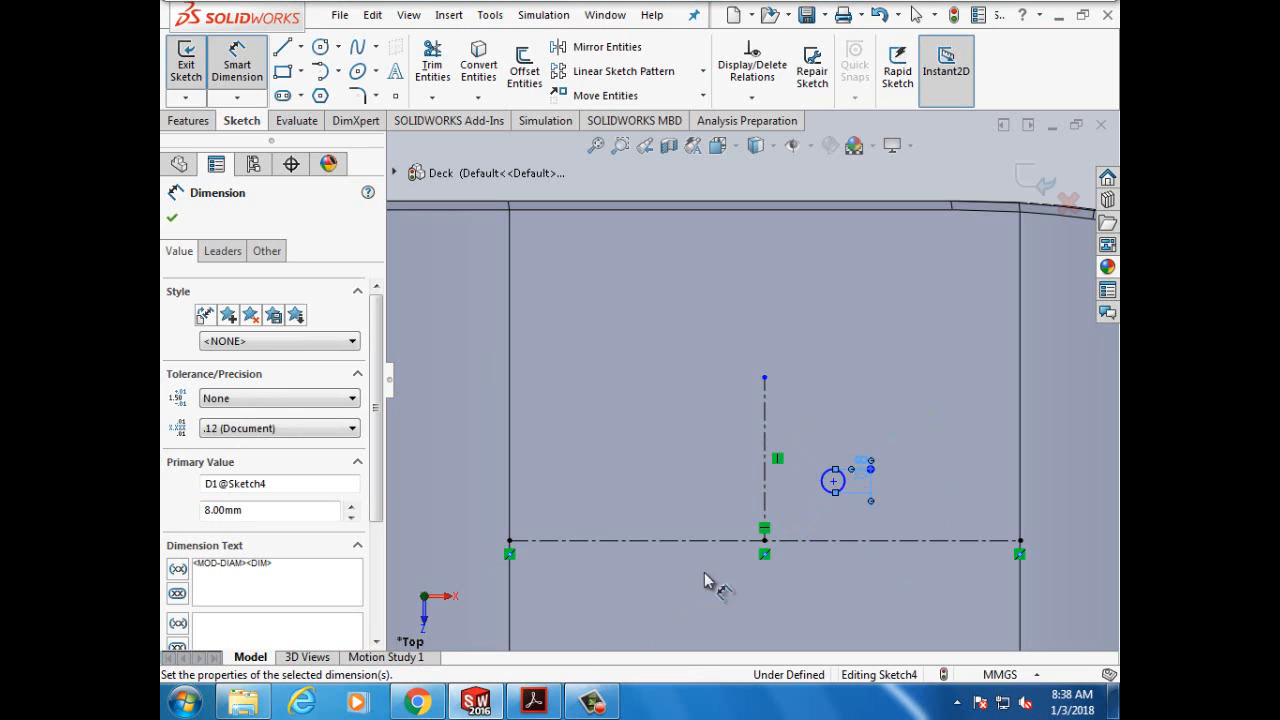
# Step: Switch to the PDF in Acrobat and check the mirroring steps and dimension figure for the binding holes
pyautogui.moveTo(598, 707)
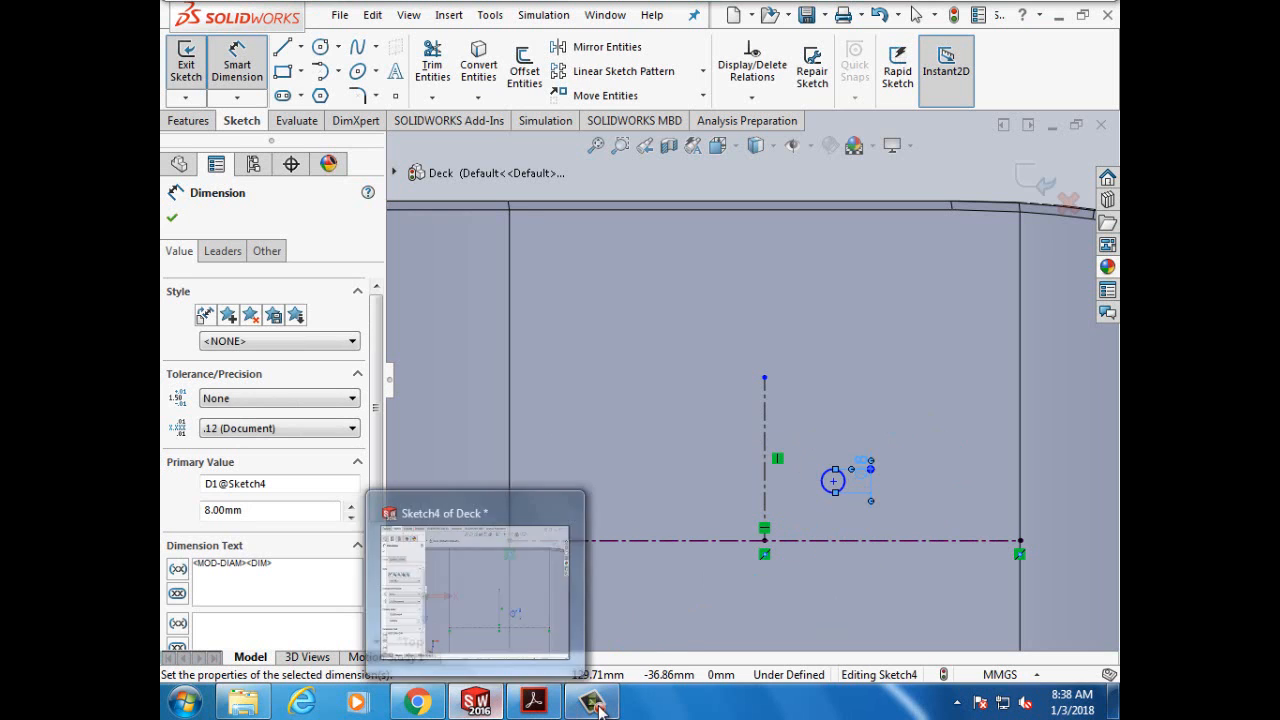
pyautogui.click(533, 705)
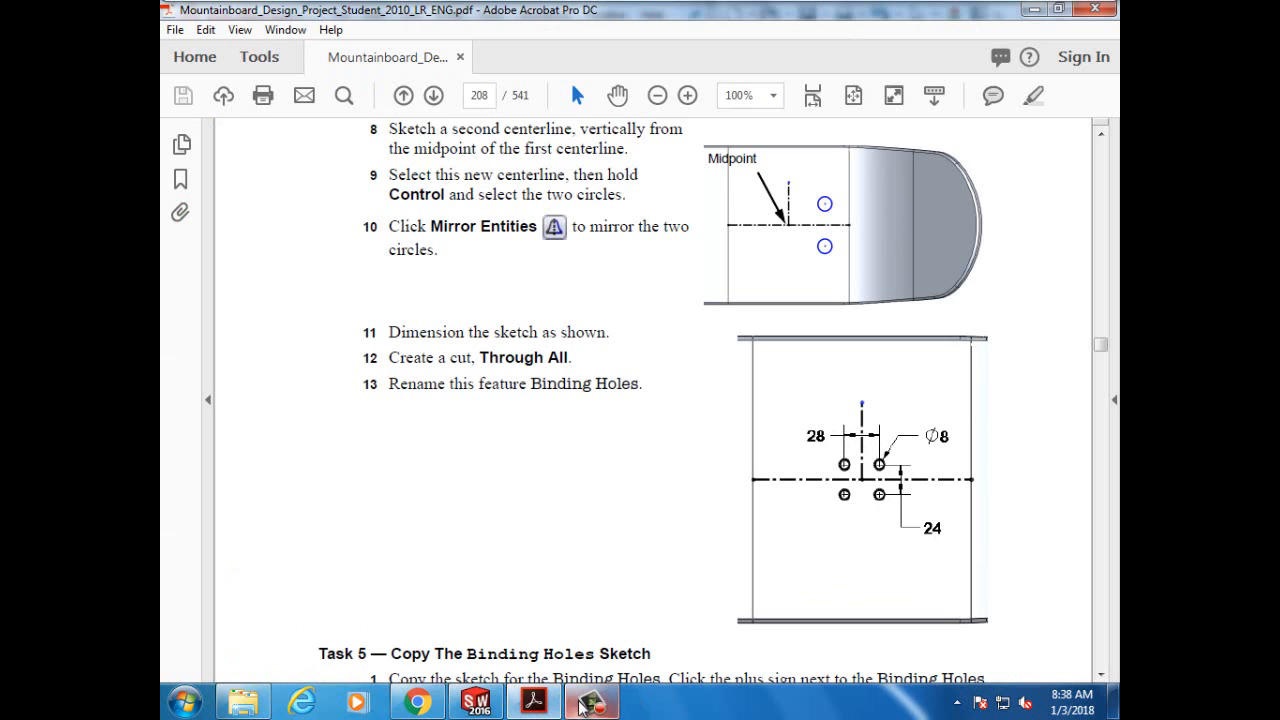
pyautogui.moveTo(540, 705)
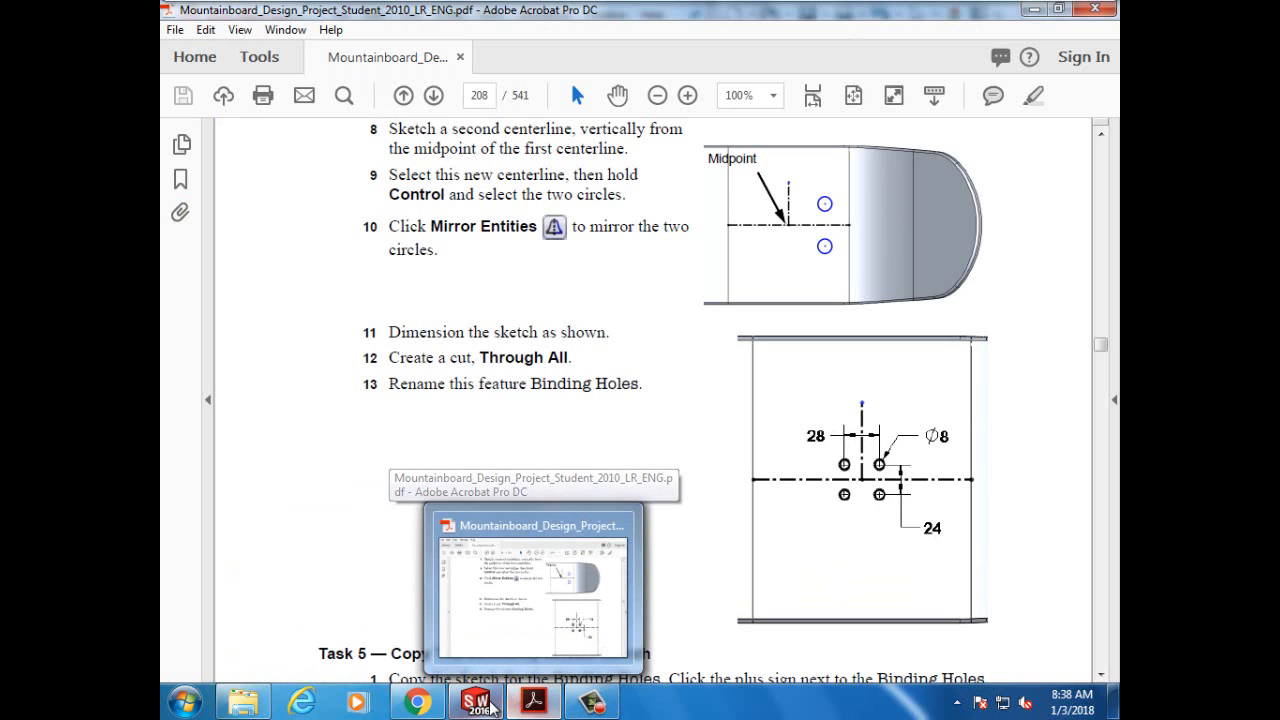
pyautogui.moveTo(490, 706)
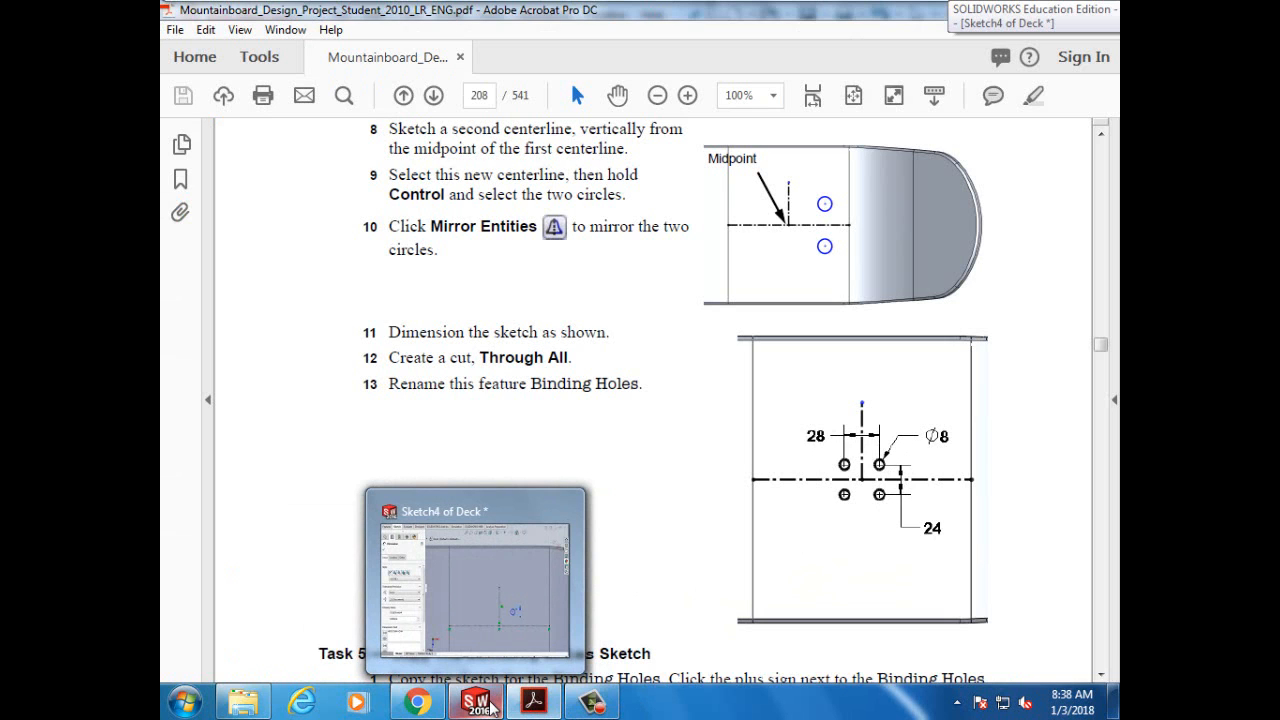
# Step: Switch to SOLIDWORKS and dimension the circle's center 12 mm from the horizontal centerline
pyautogui.click(490, 706)
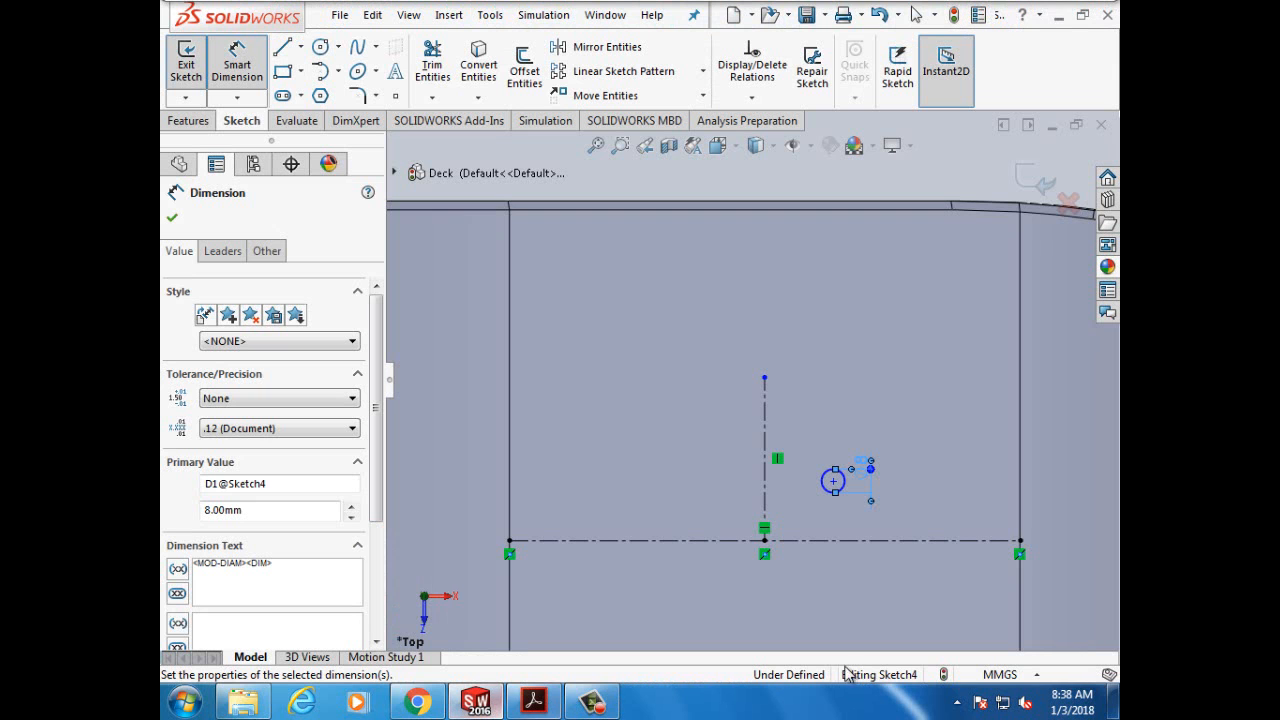
pyautogui.click(233, 79)
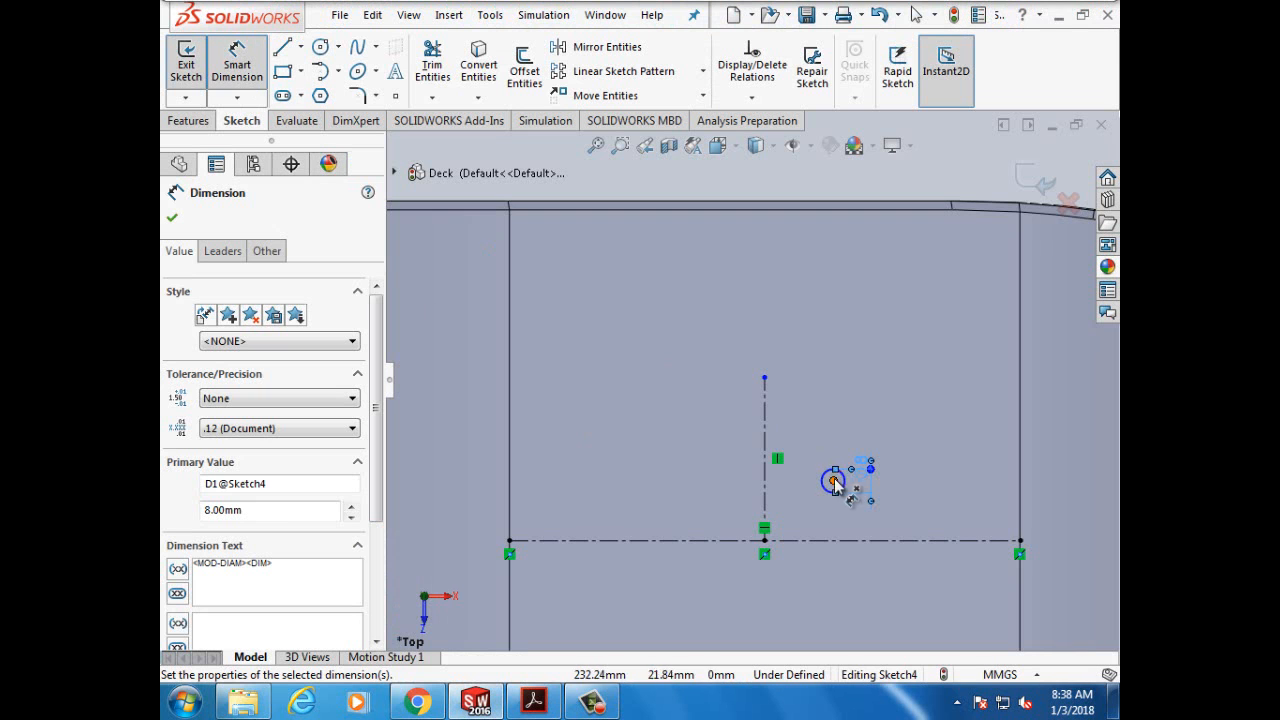
pyautogui.click(833, 481)
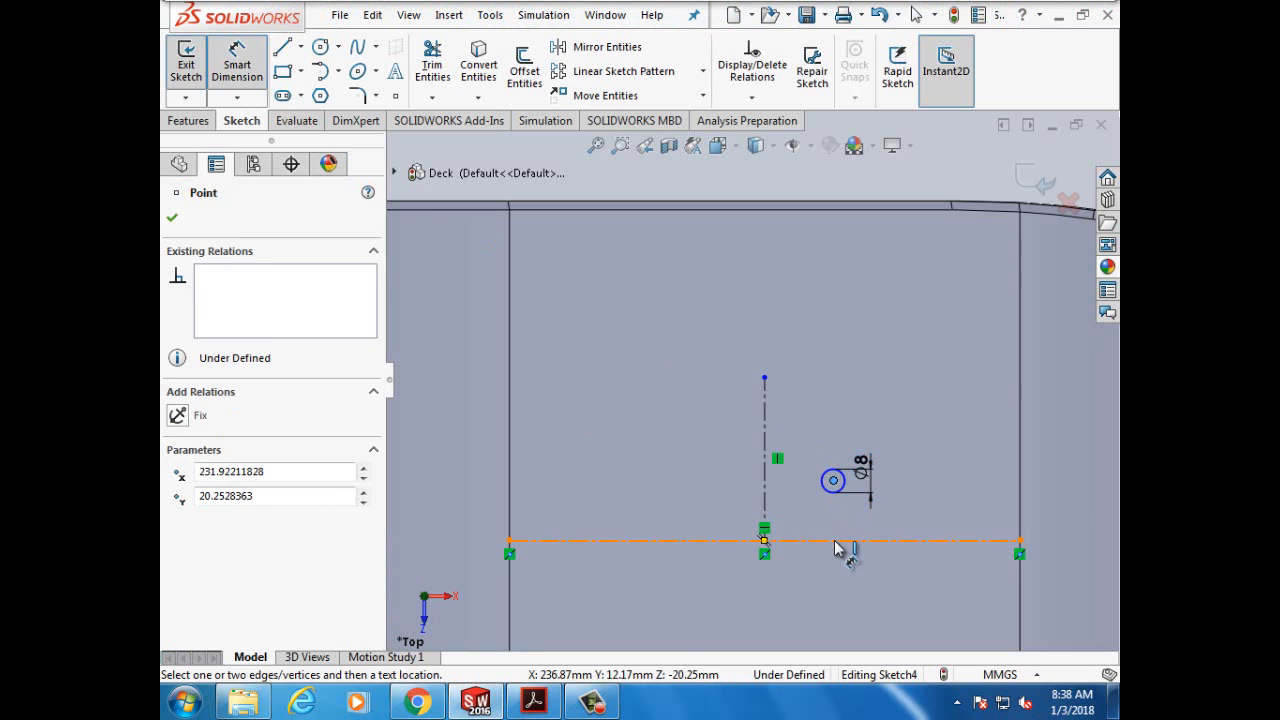
pyautogui.click(845, 541)
pyautogui.click(912, 540)
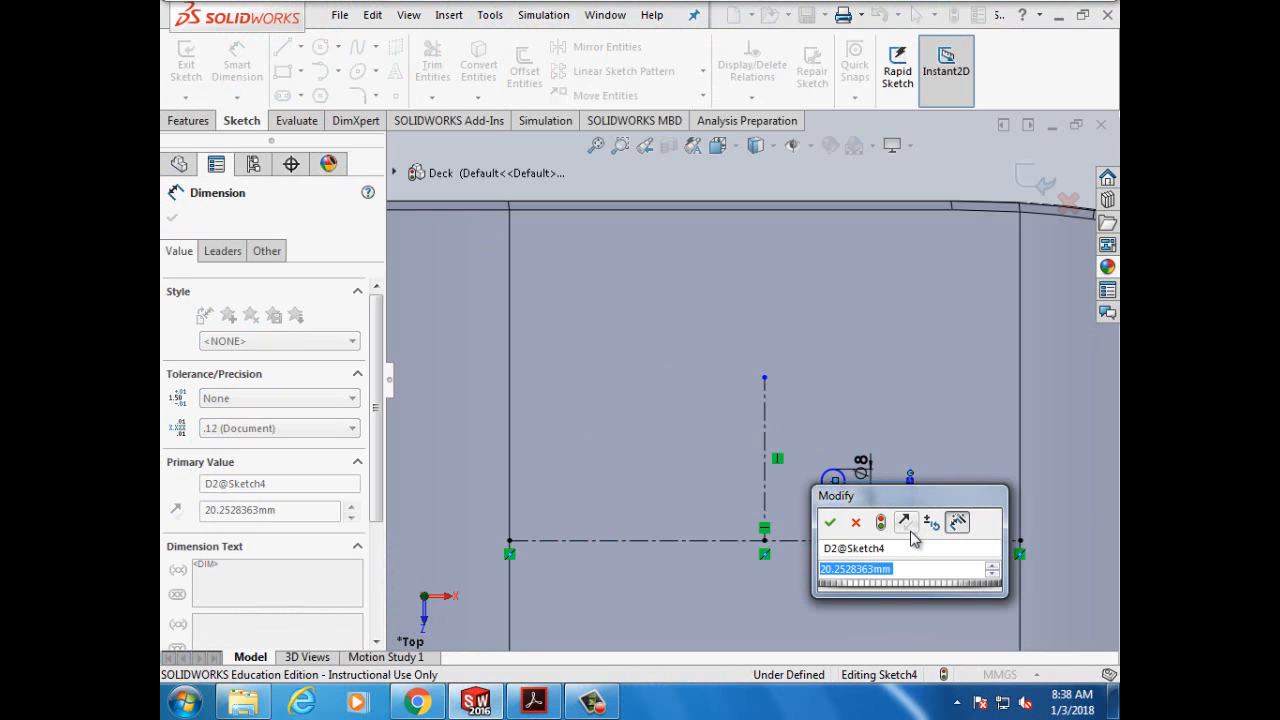
pyautogui.write('12')
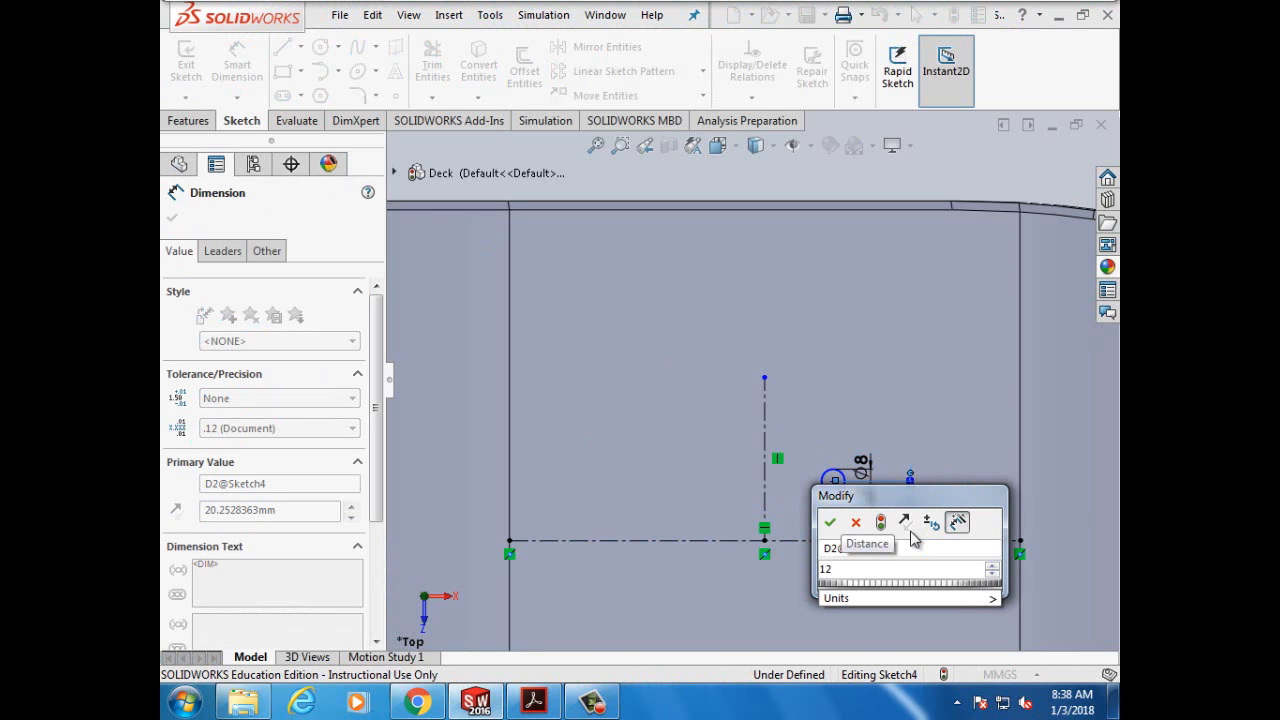
pyautogui.write('mm')
pyautogui.click(830, 522)
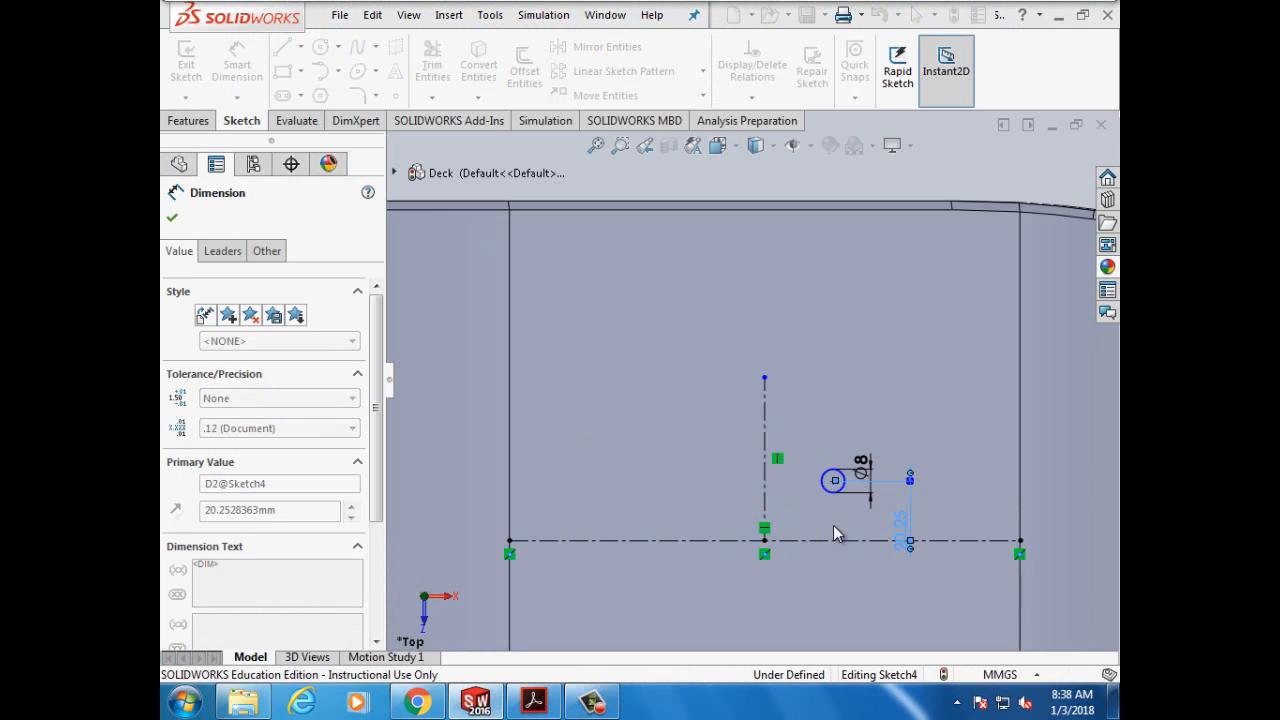
# Step: Dimension the circle's center 14 mm from the vertical centerline and finish dimensioning
pyautogui.click(833, 506)
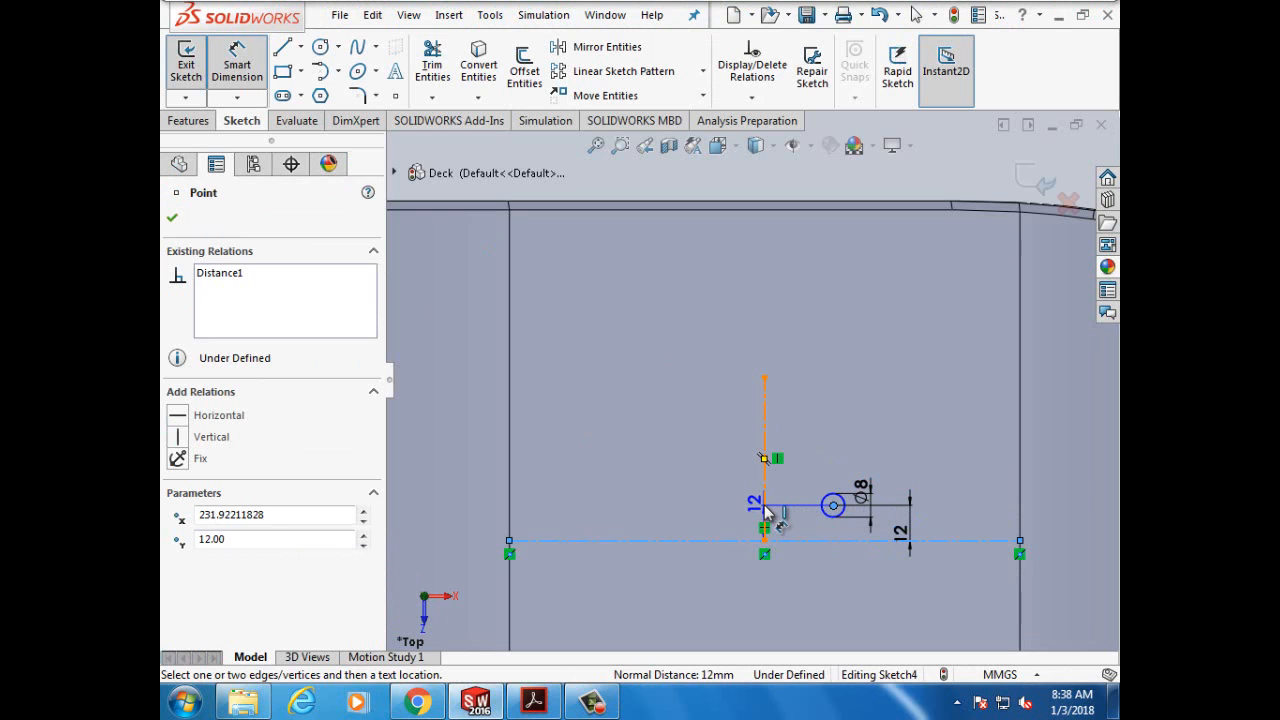
pyautogui.click(765, 510)
pyautogui.click(778, 479)
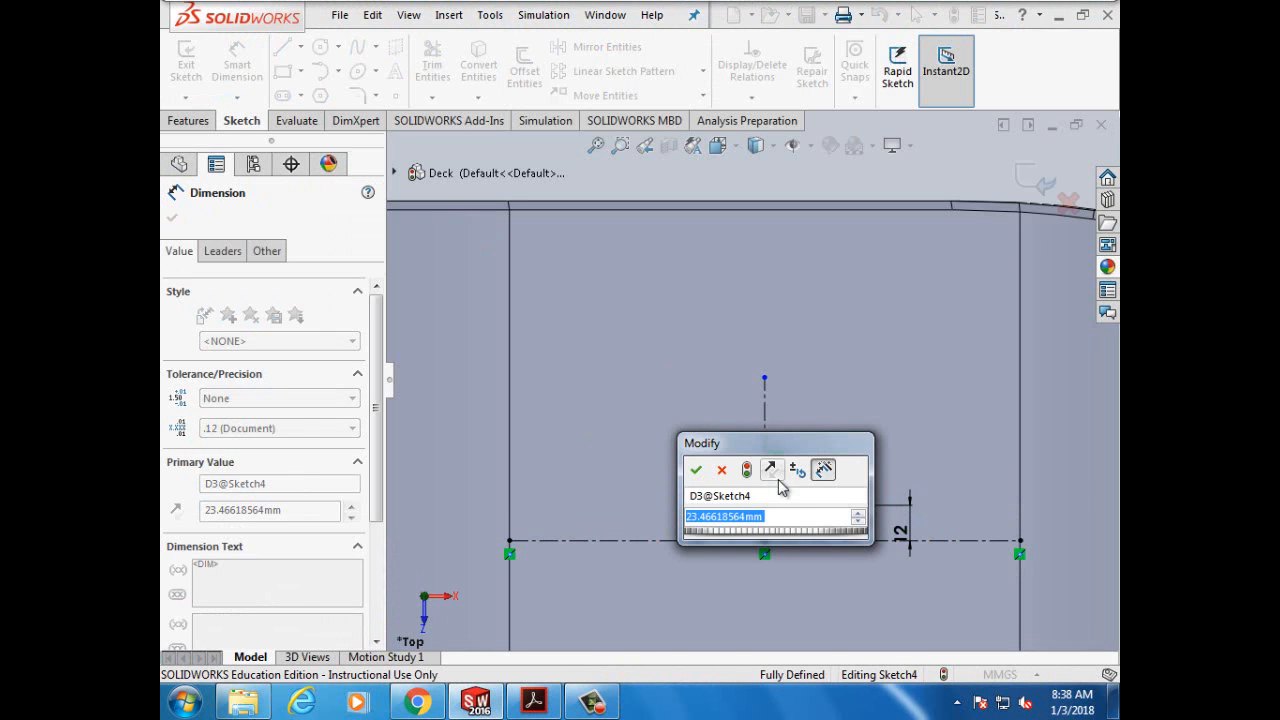
pyautogui.write('14mm')
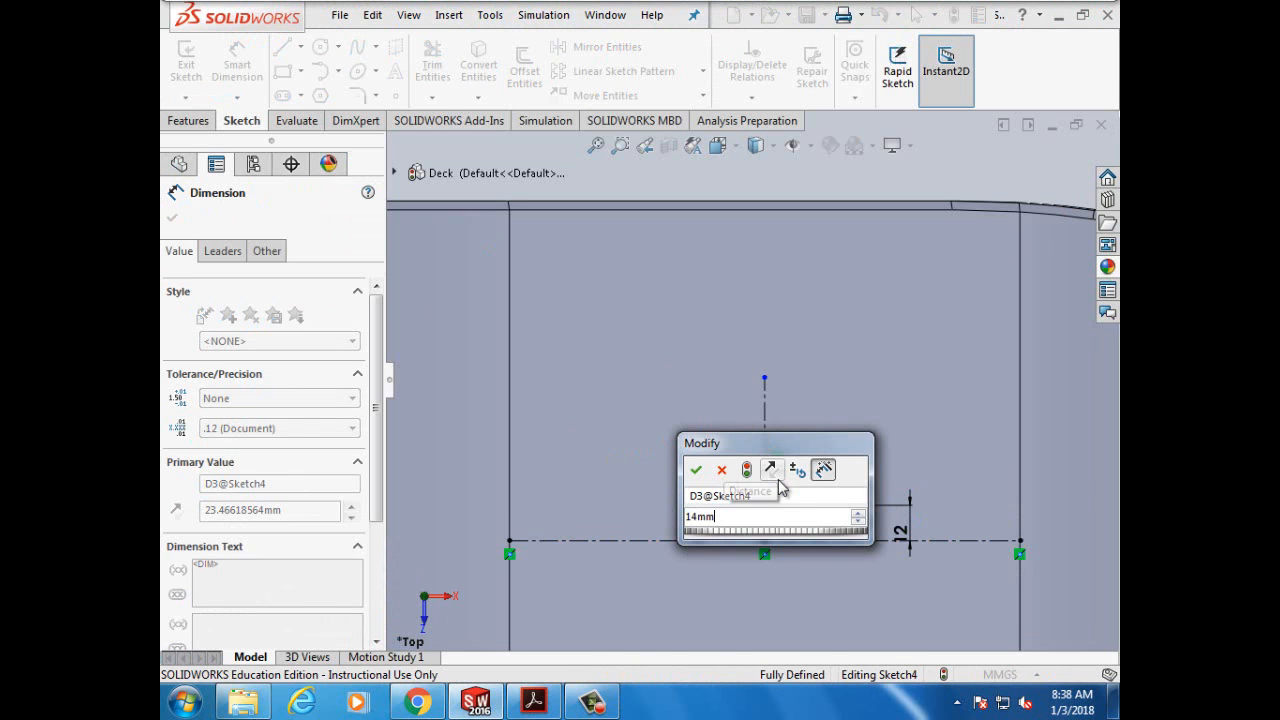
pyautogui.click(697, 470)
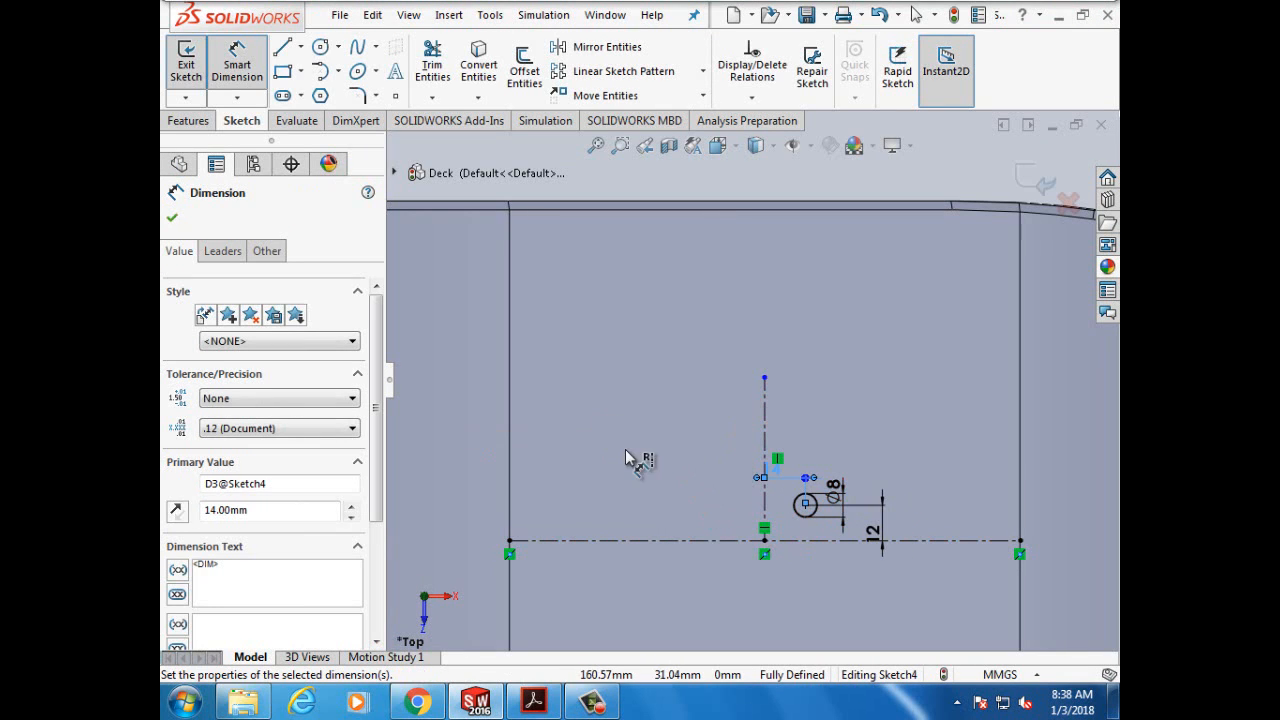
pyautogui.click(172, 219)
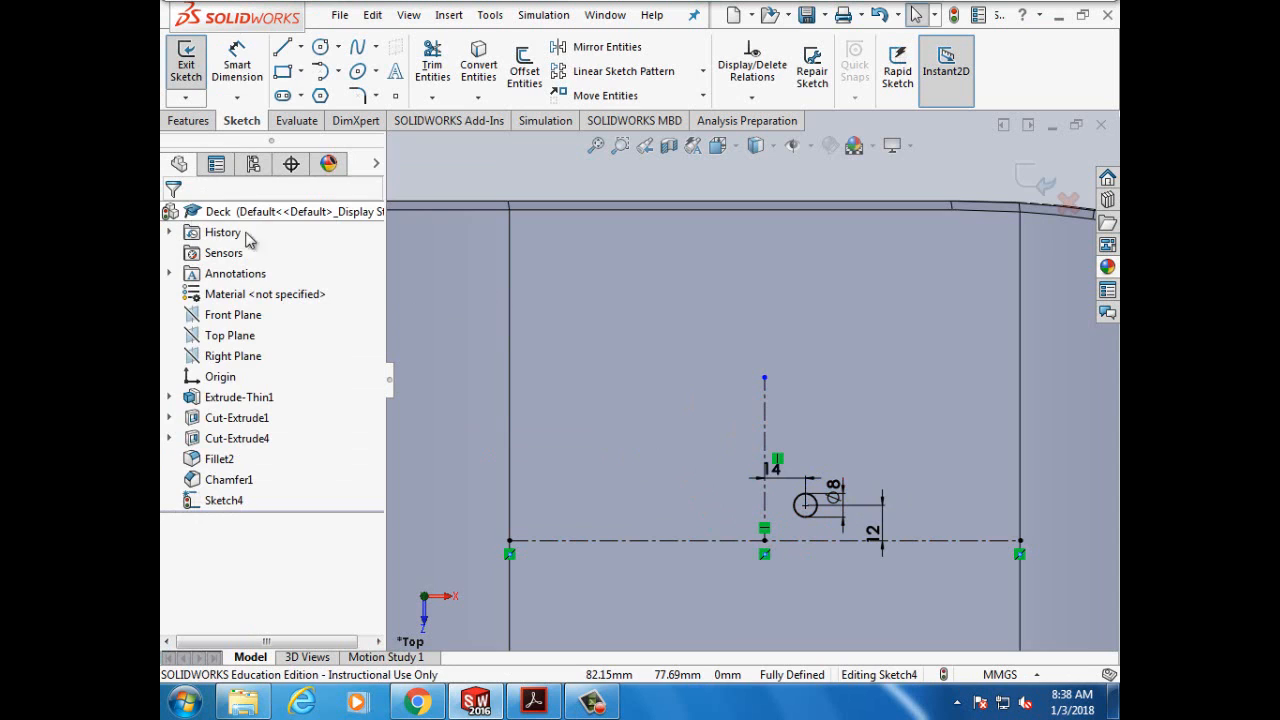
# Step: Mirror the 8 mm circle about the vertical centerline with Mirror Entities, keeping the original
pyautogui.click(607, 50)
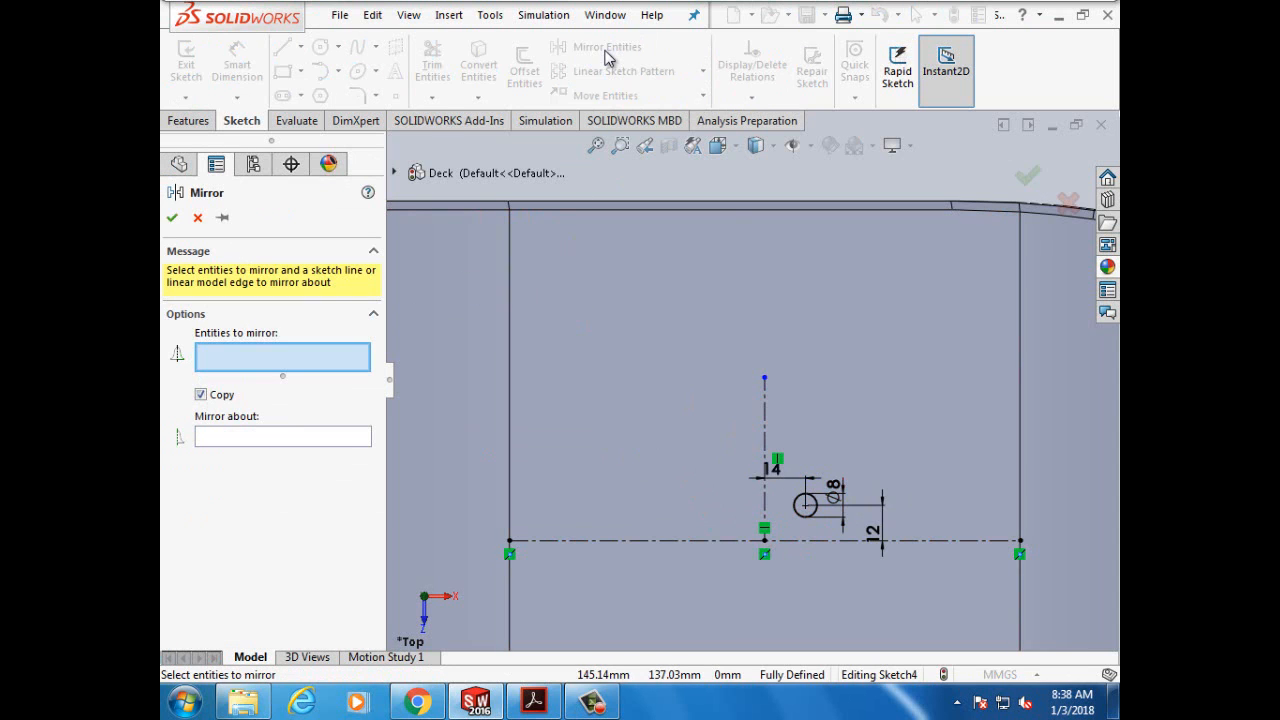
pyautogui.click(800, 505)
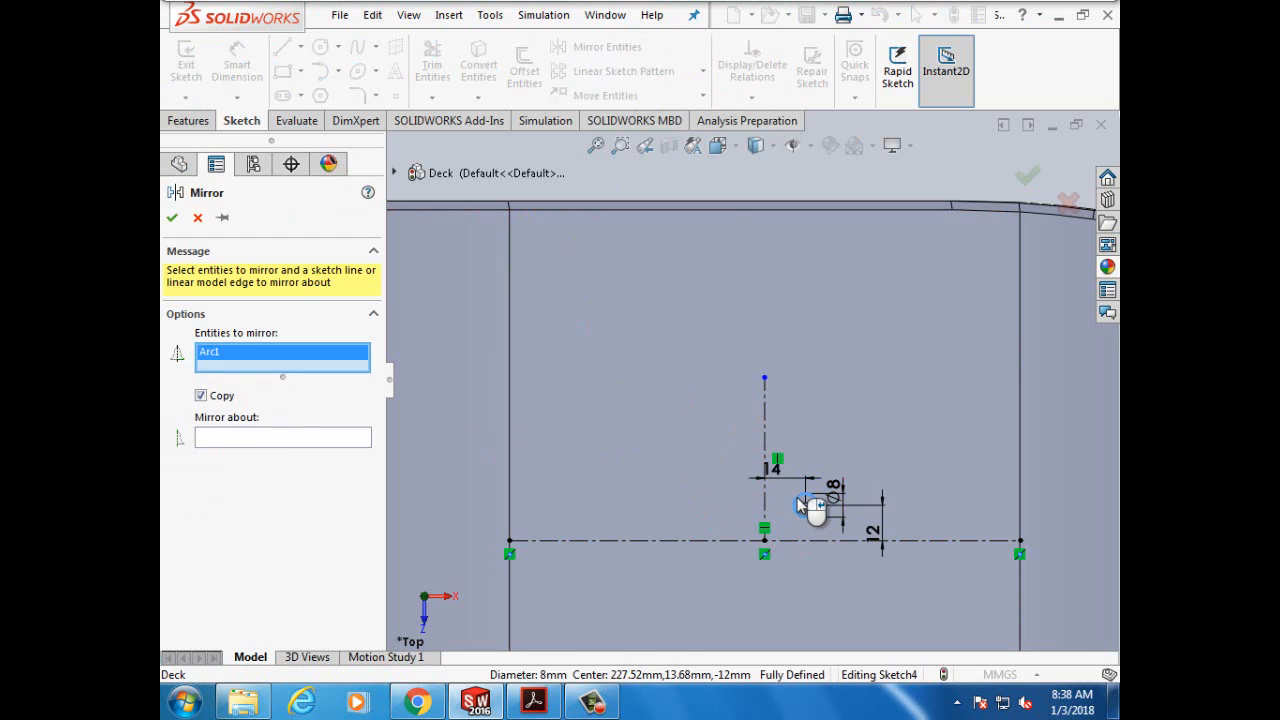
pyautogui.click(281, 440)
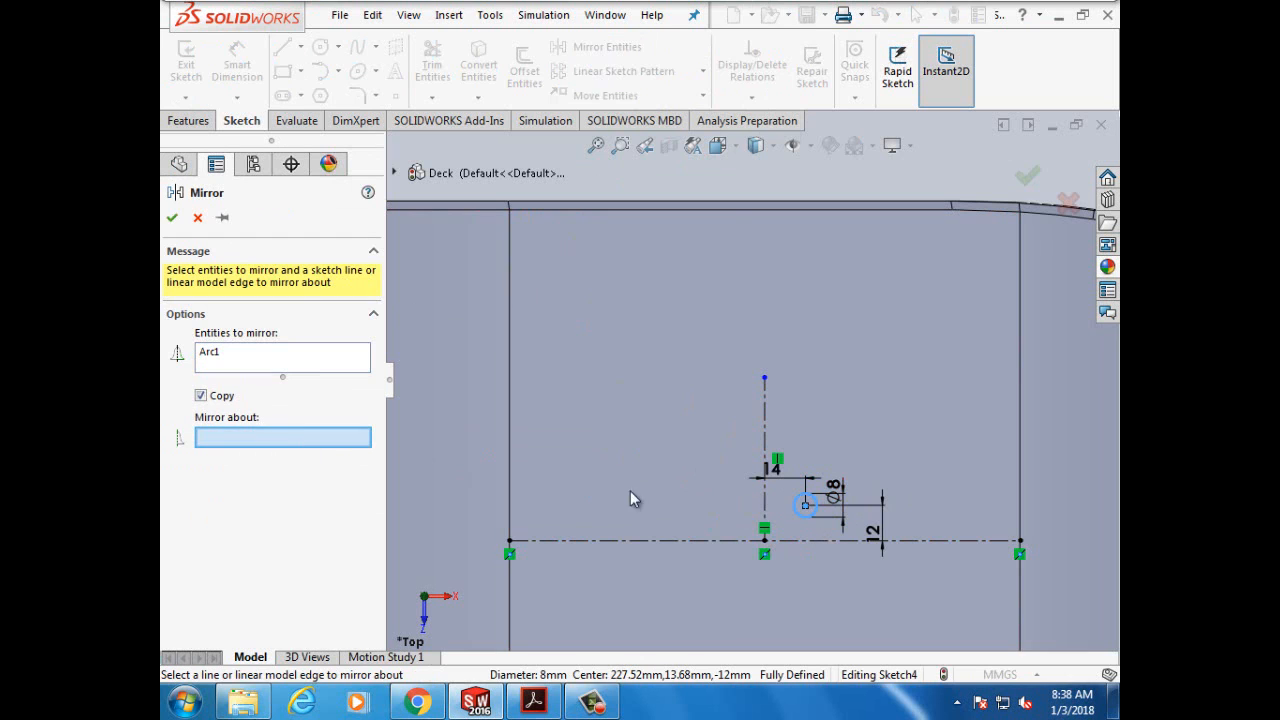
pyautogui.click(765, 515)
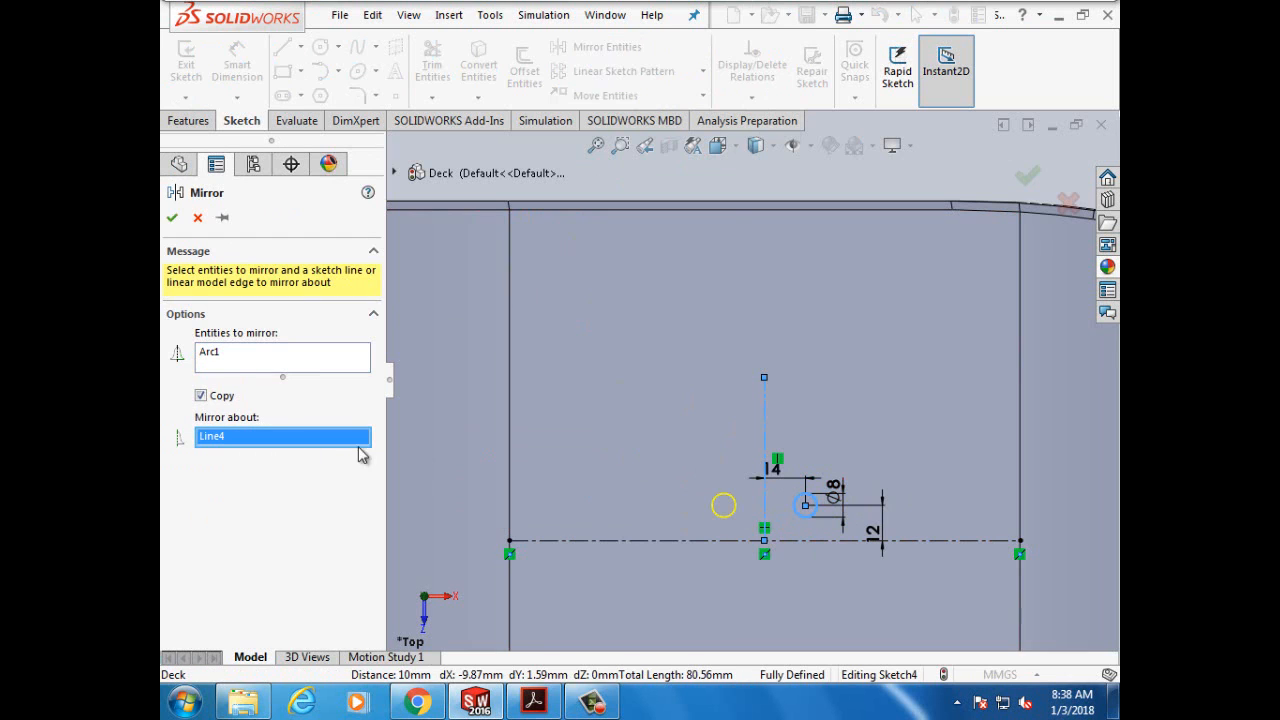
pyautogui.click(172, 220)
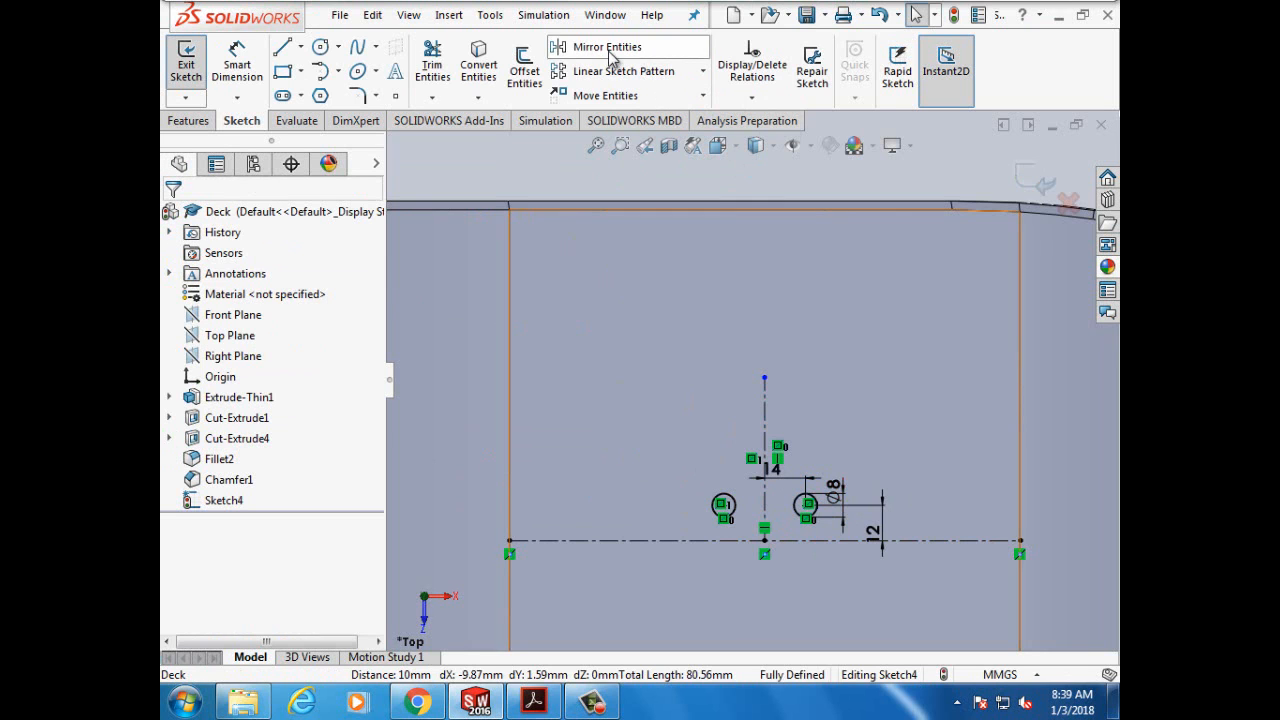
# Step: Mirror both circles about the horizontal centerline with Mirror Entities to complete the four-hole pattern
pyautogui.click(606, 47)
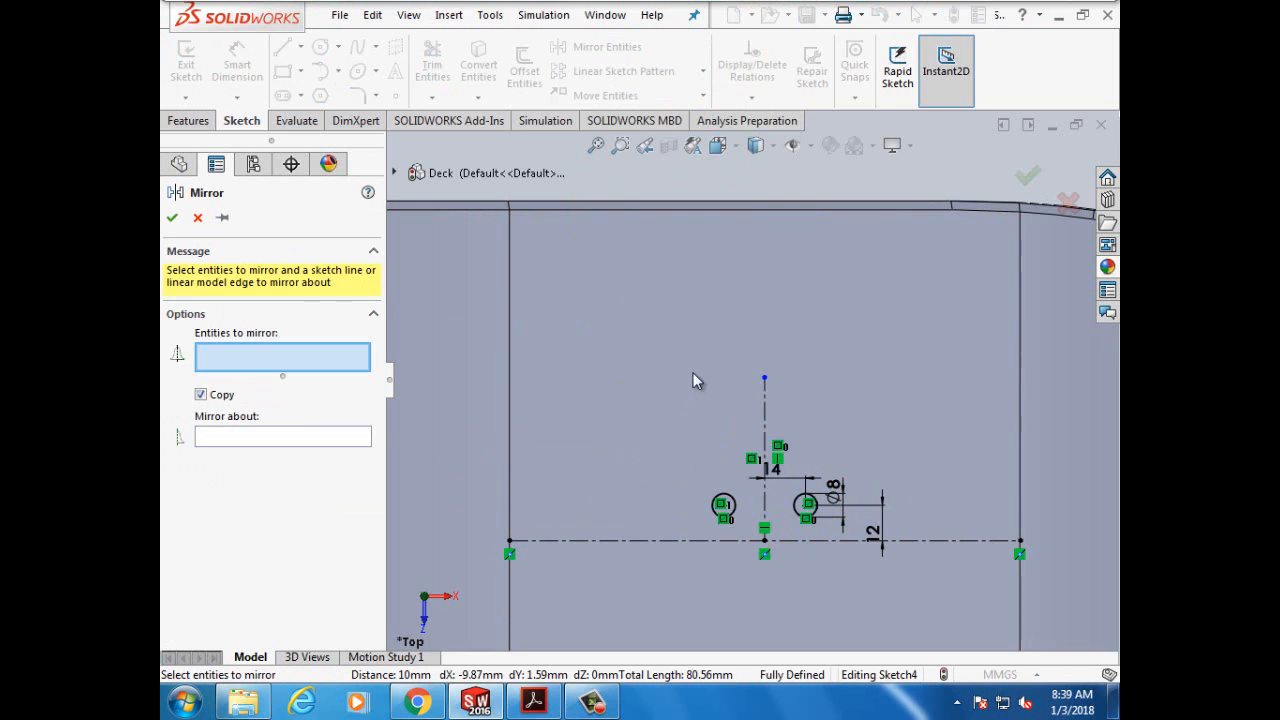
pyautogui.click(735, 506)
pyautogui.click(807, 506)
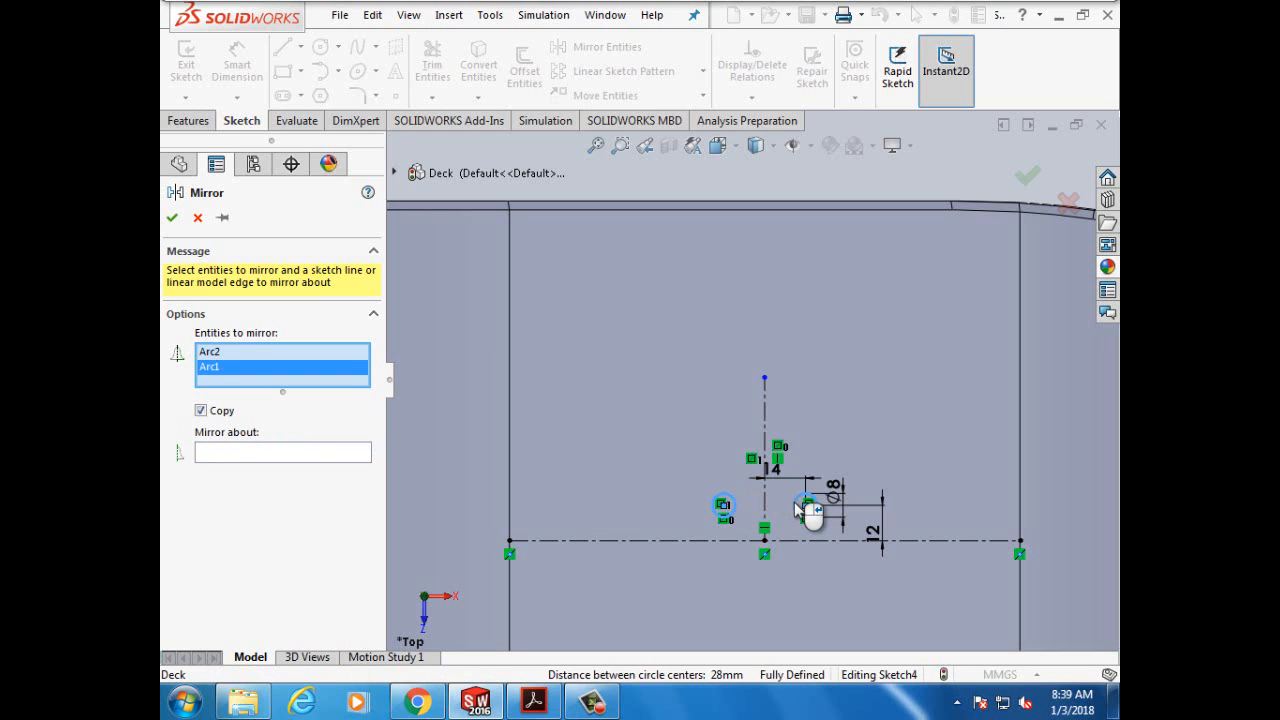
pyautogui.click(600, 542)
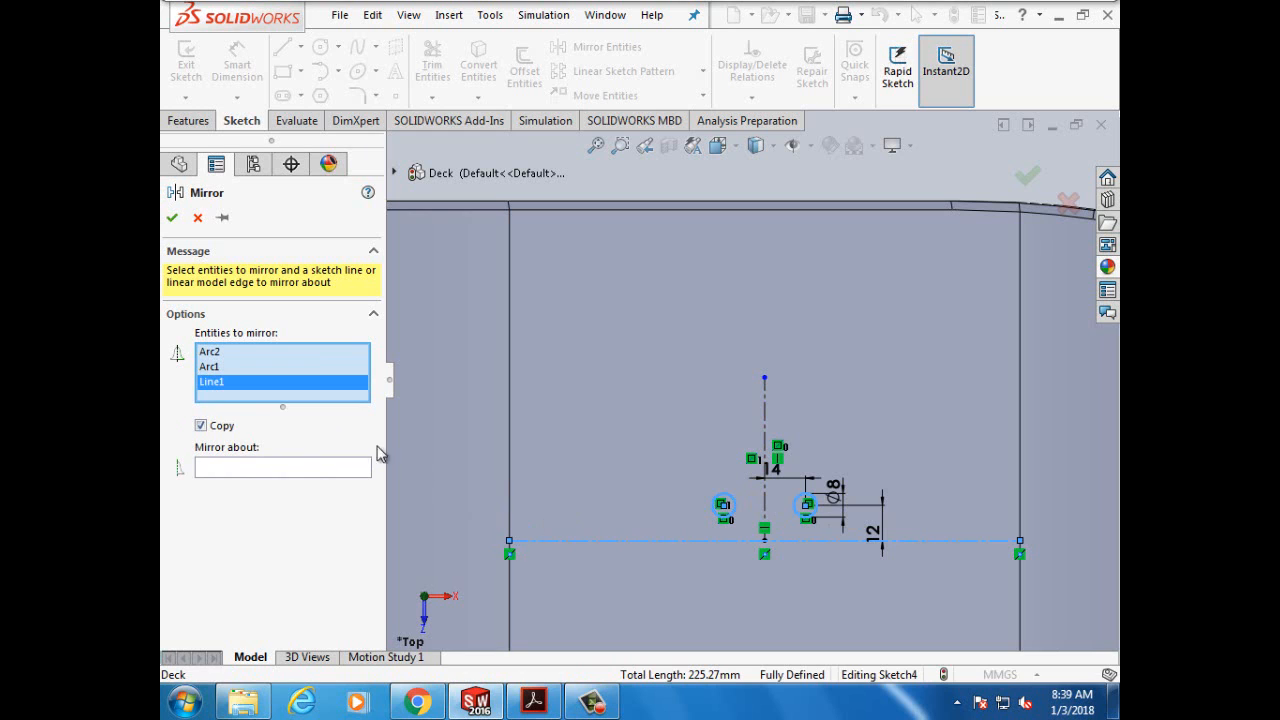
pyautogui.rightClick(229, 388)
pyautogui.click(255, 417)
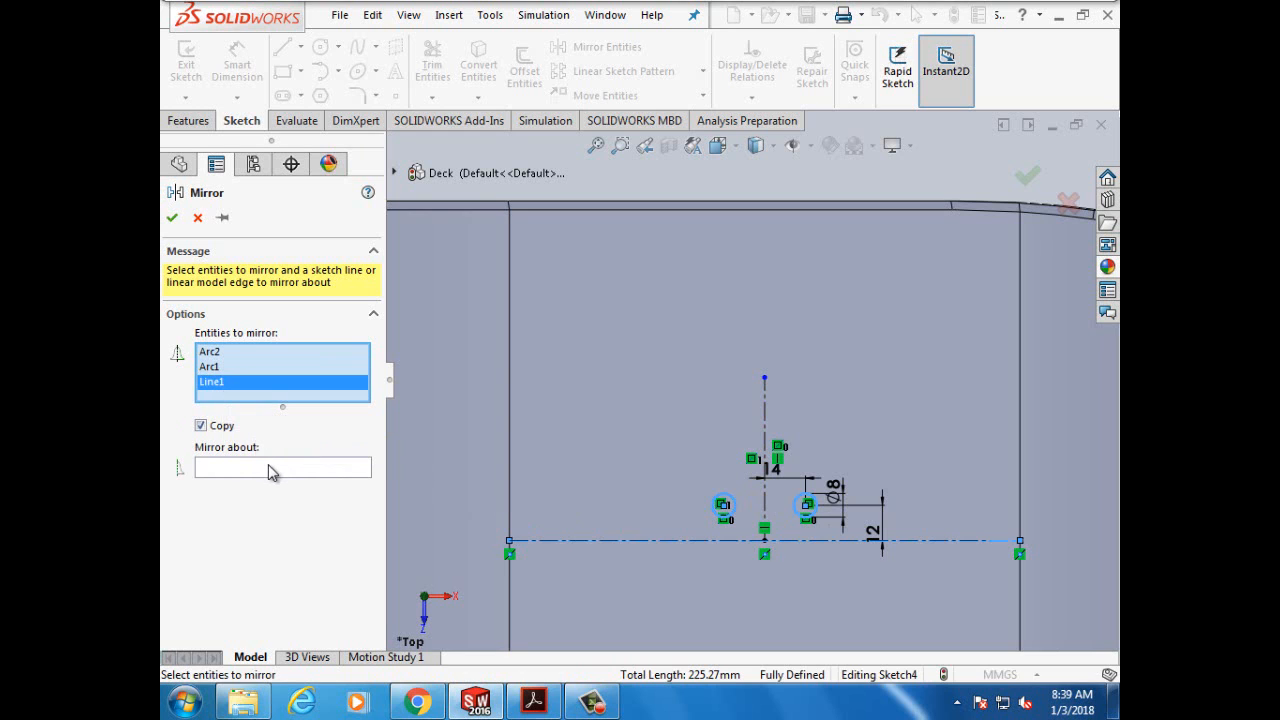
pyautogui.click(267, 451)
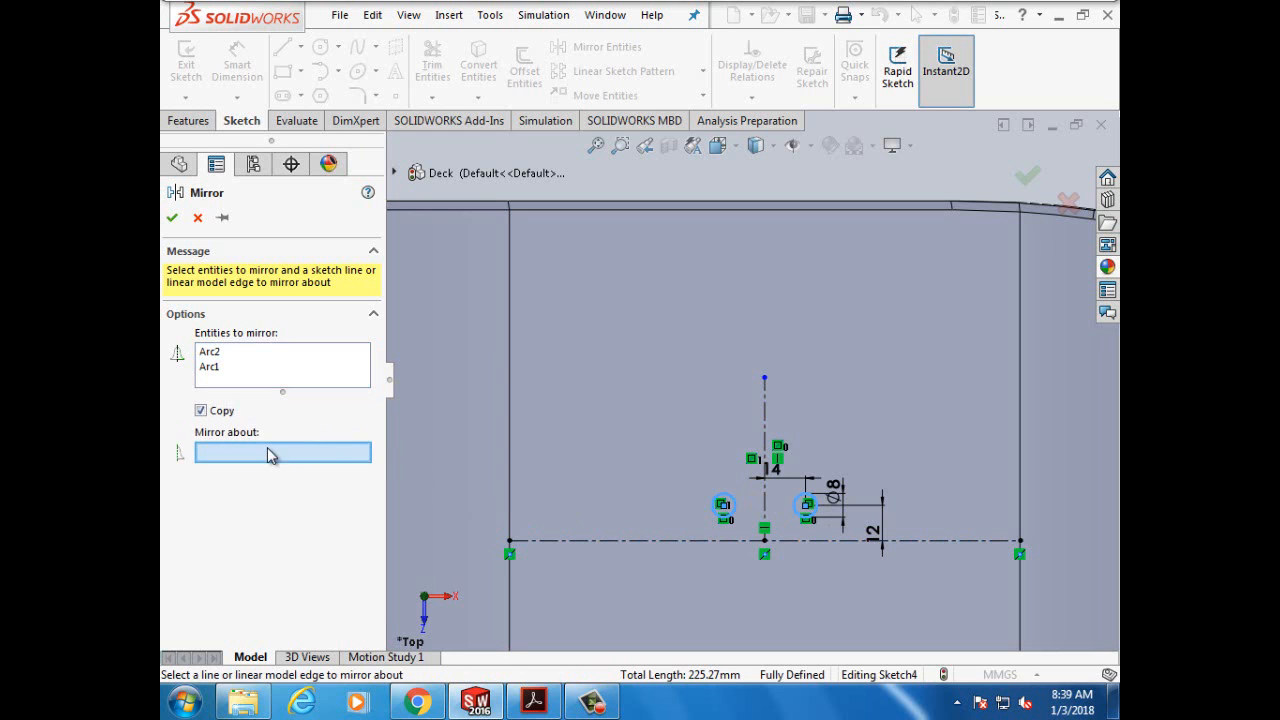
pyautogui.click(651, 542)
pyautogui.click(172, 219)
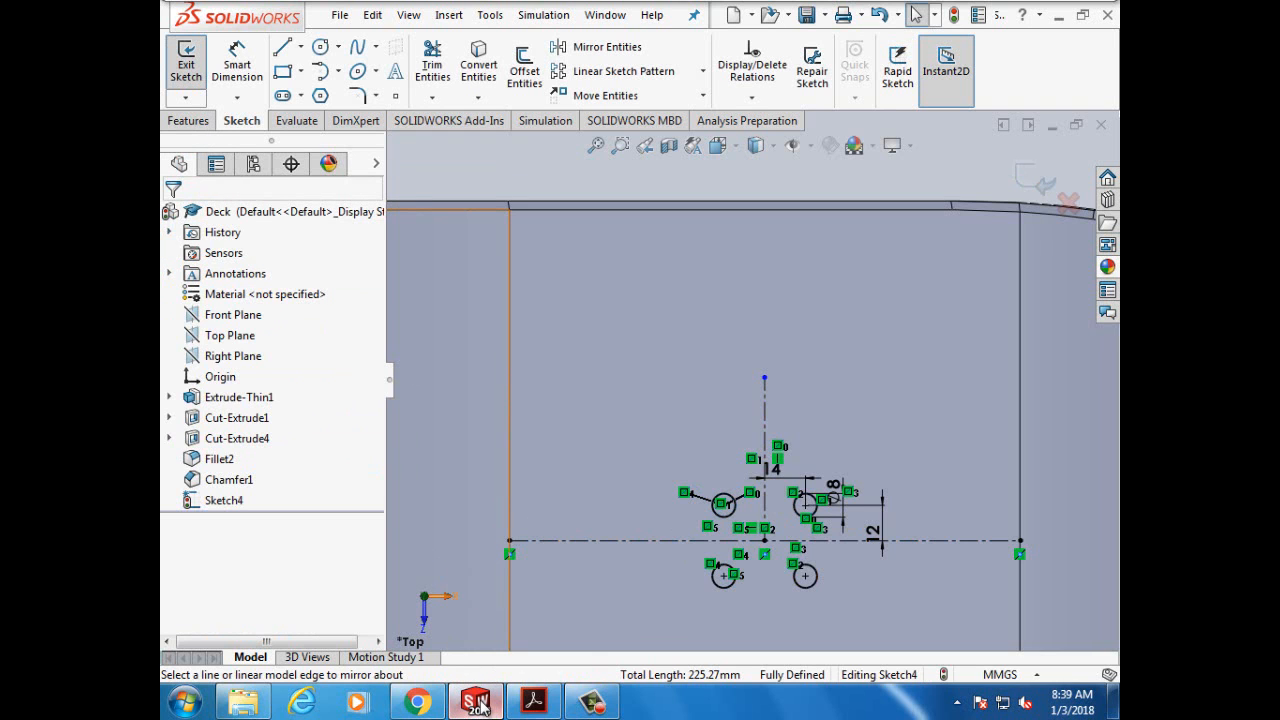
# Step: Switch to the PDF in Acrobat and check the cut instruction for the binding holes
pyautogui.click(533, 702)
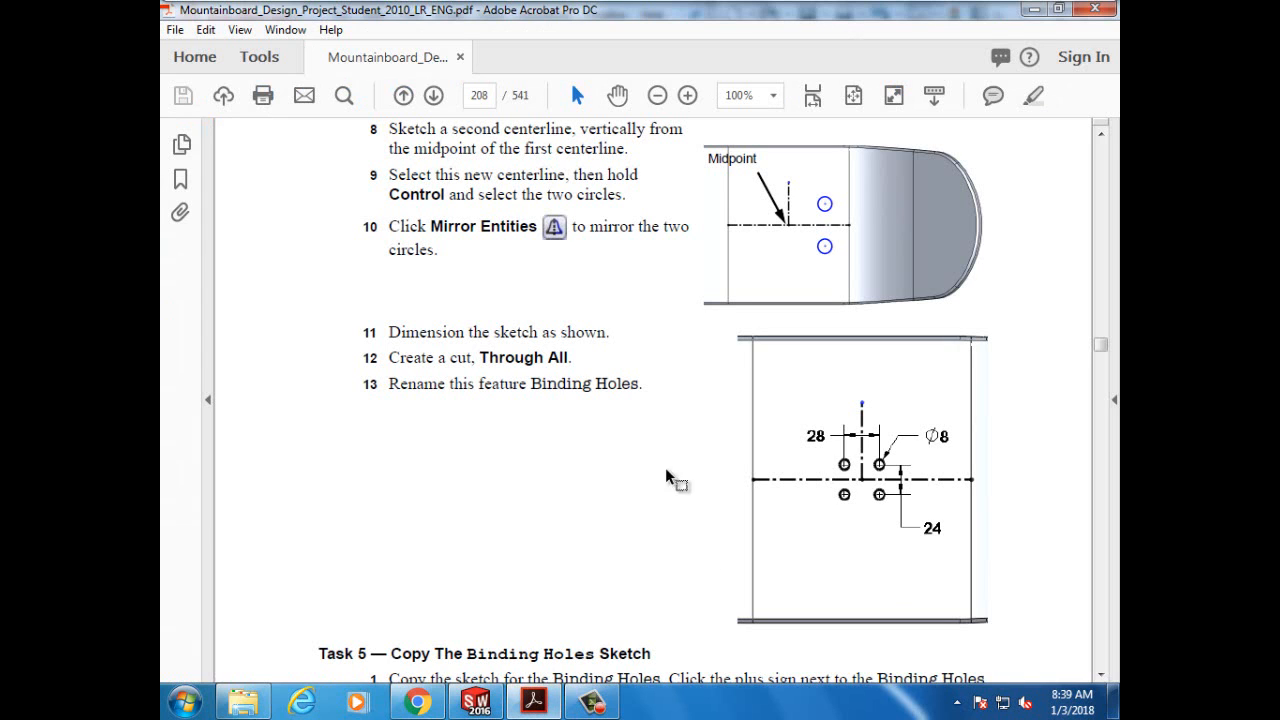
pyautogui.moveTo(389, 358); pyautogui.dragTo(568, 362)
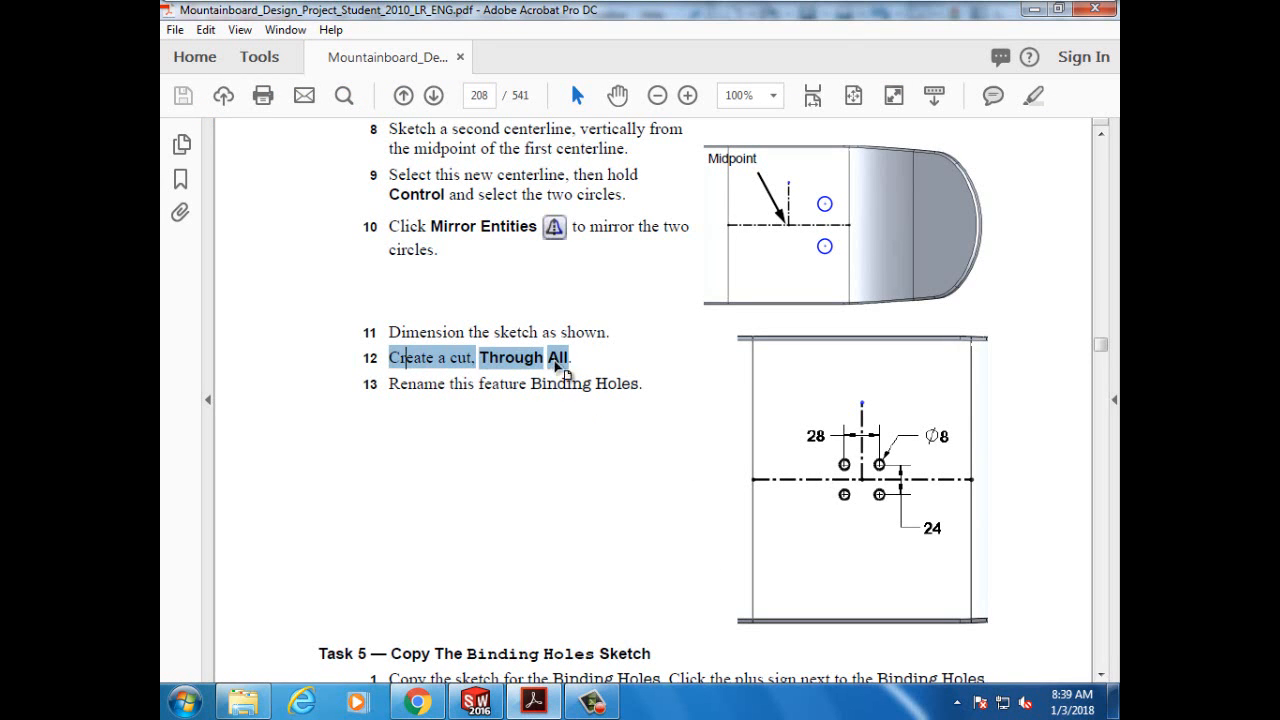
pyautogui.moveTo(476, 702)
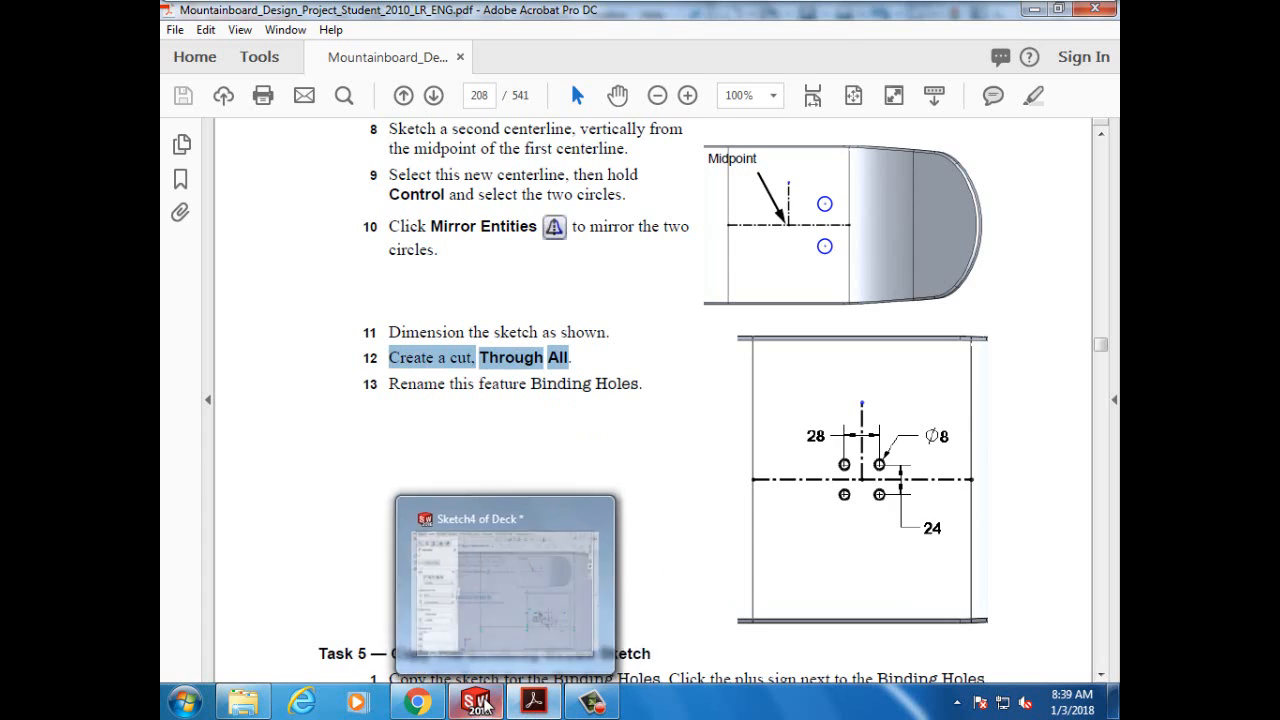
# Step: Return to SOLIDWORKS and cut the four circles through the deck as an Extruded Cut set to Through All
pyautogui.click(480, 600)
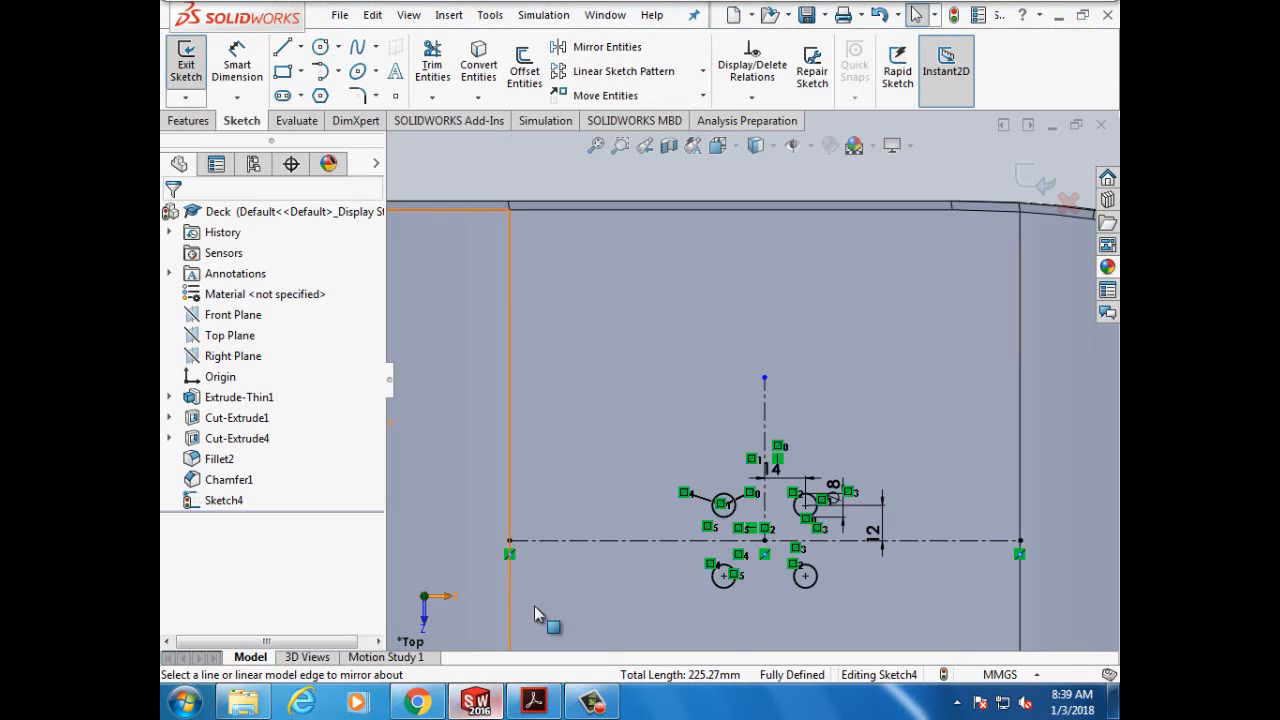
pyautogui.click(192, 120)
pyautogui.click(440, 80)
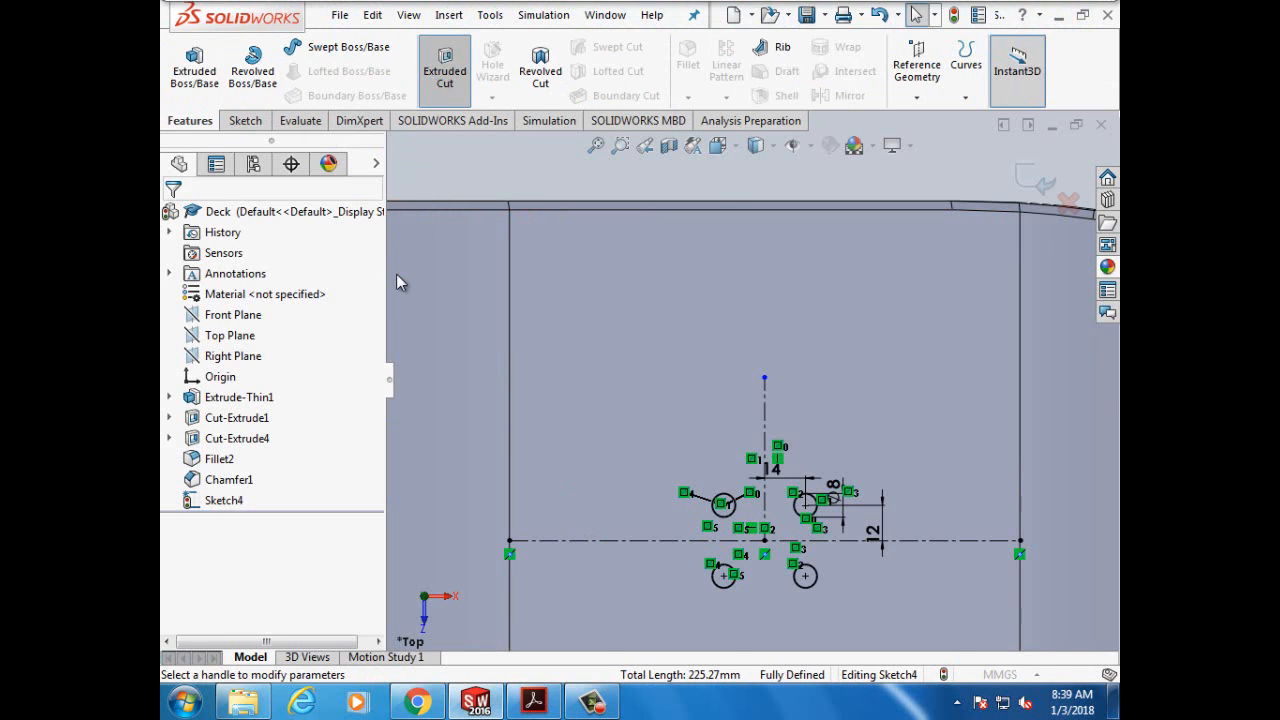
pyautogui.click(367, 333)
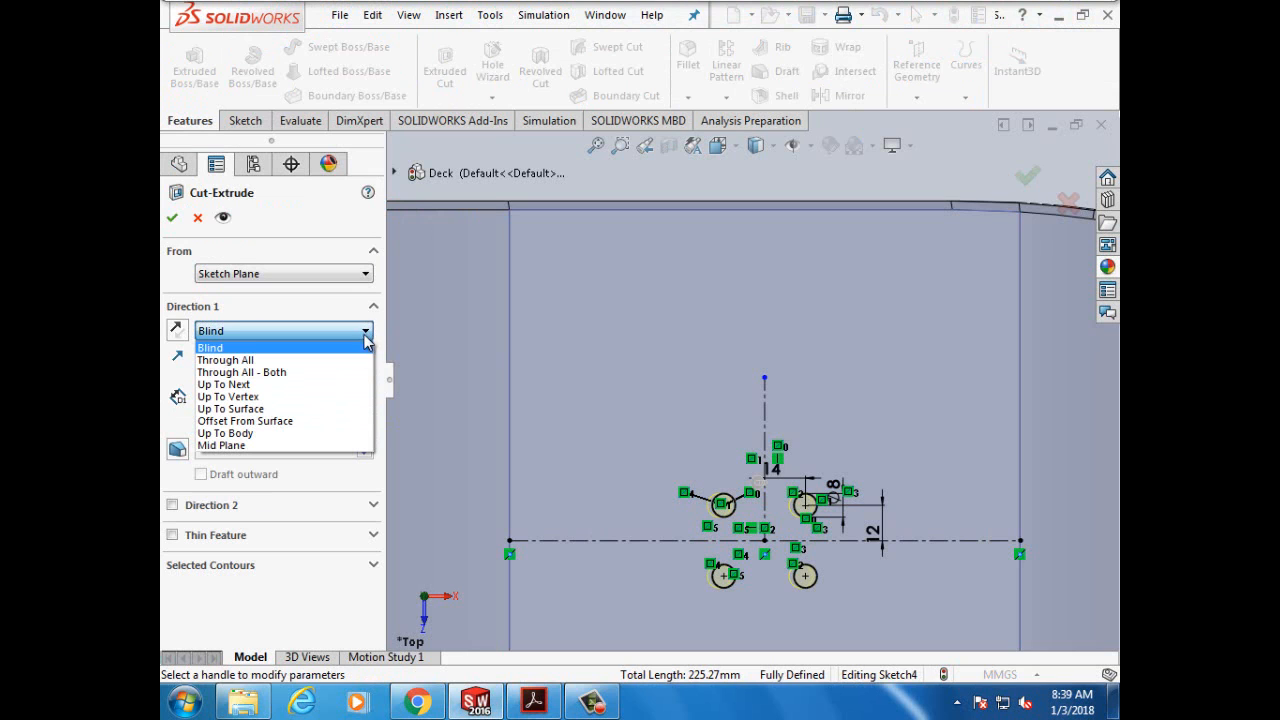
pyautogui.click(334, 362)
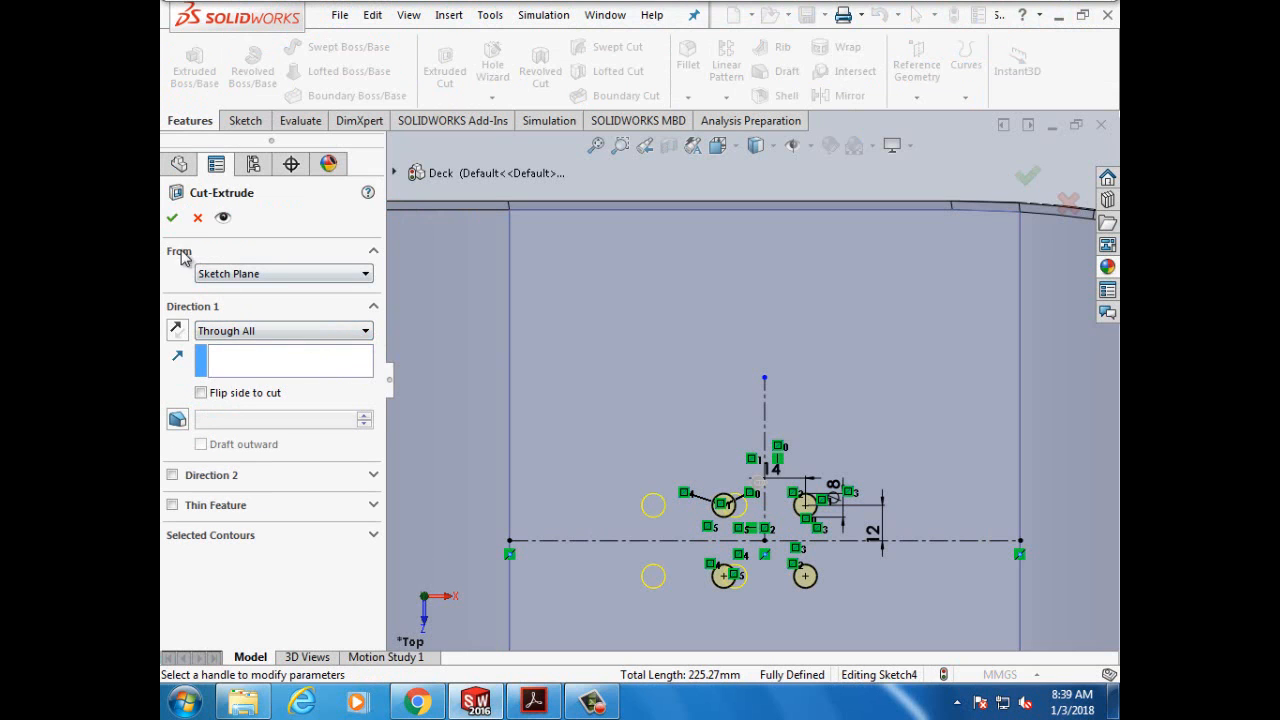
pyautogui.click(172, 220)
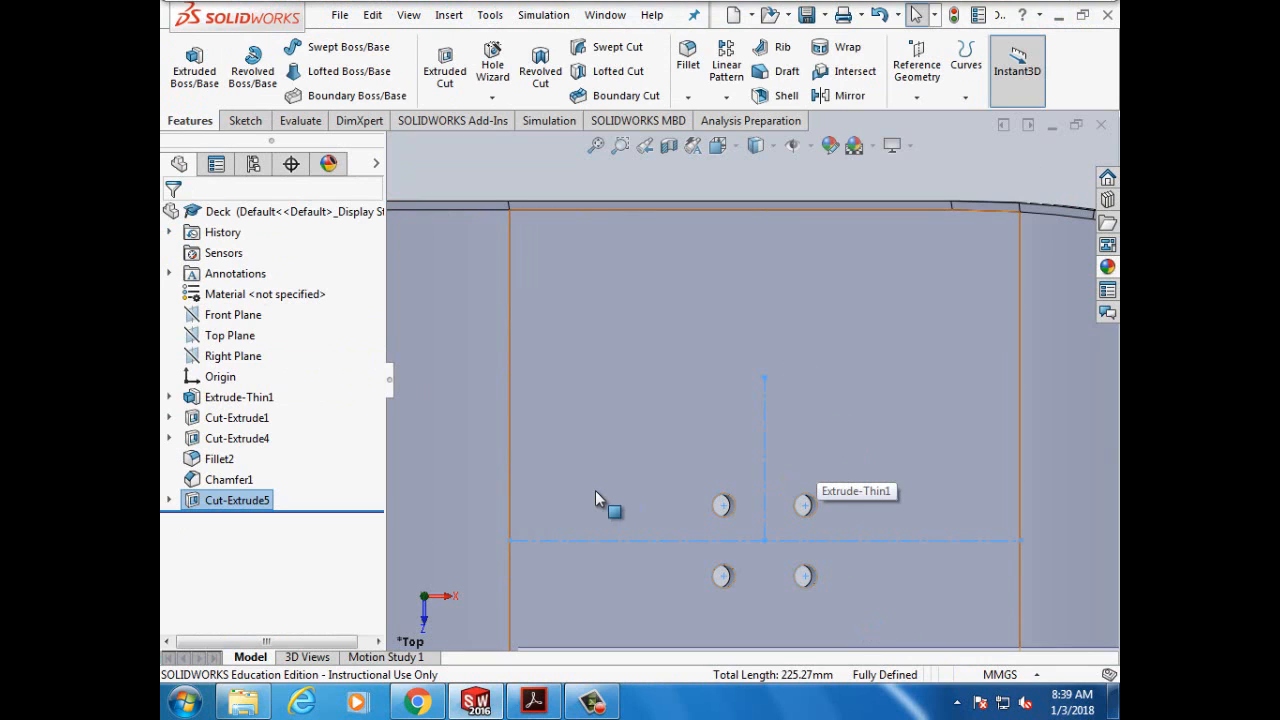
# Step: Switch to the PDF in Acrobat and read the Task 5 instructions for copying the Binding Holes sketch
pyautogui.click(533, 702)
pyautogui.scroll(-8, 610, 520)
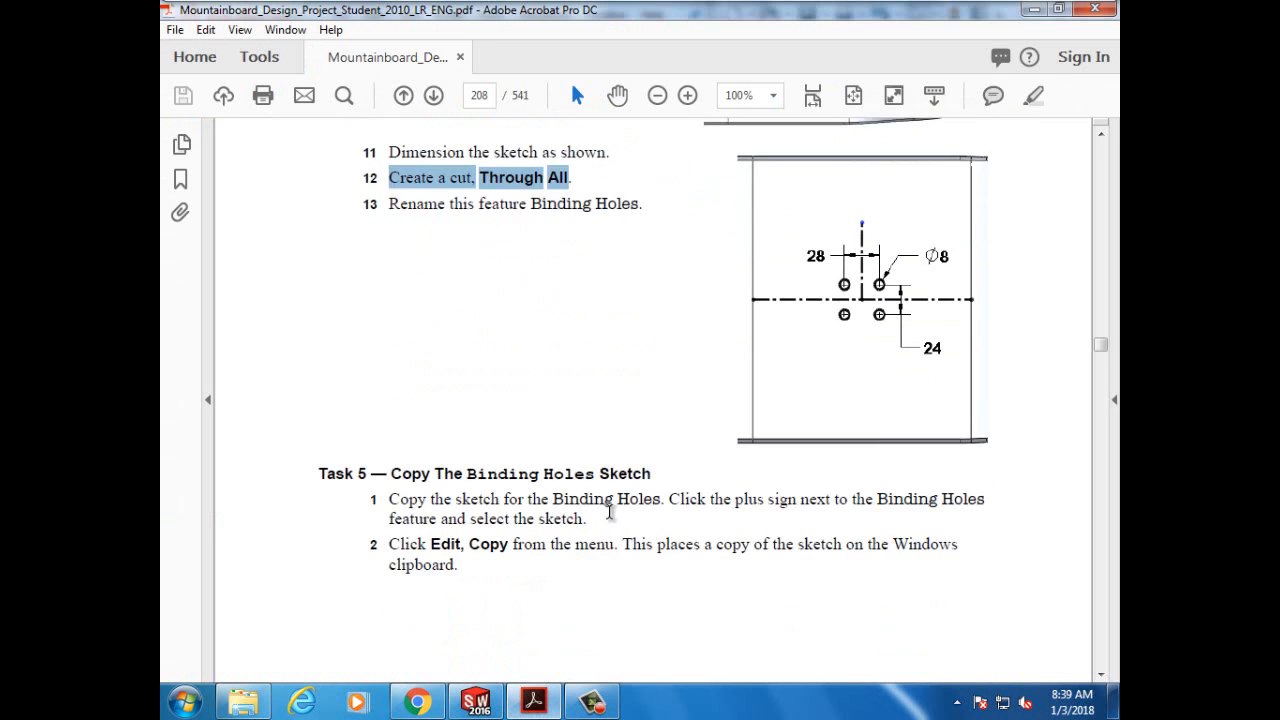
pyautogui.scroll(-5, 613, 521)
pyautogui.scroll(-5, 610, 512)
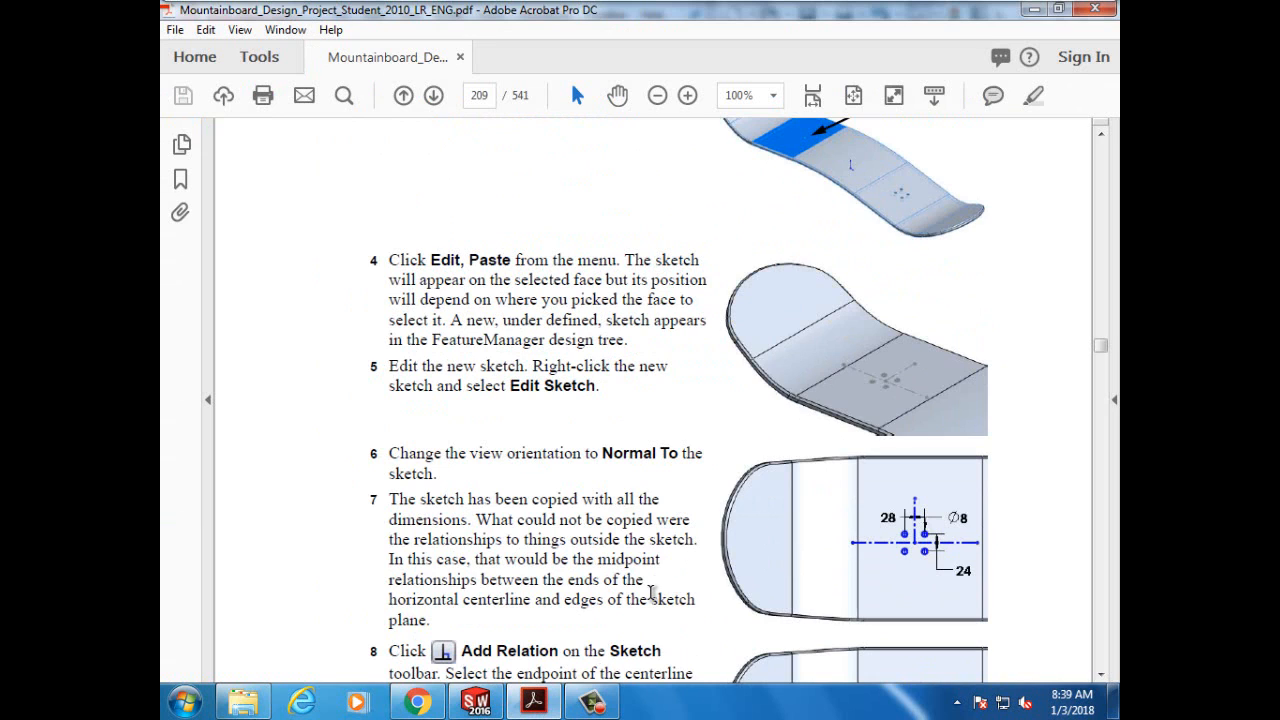
pyautogui.scroll(-2, 772, 598)
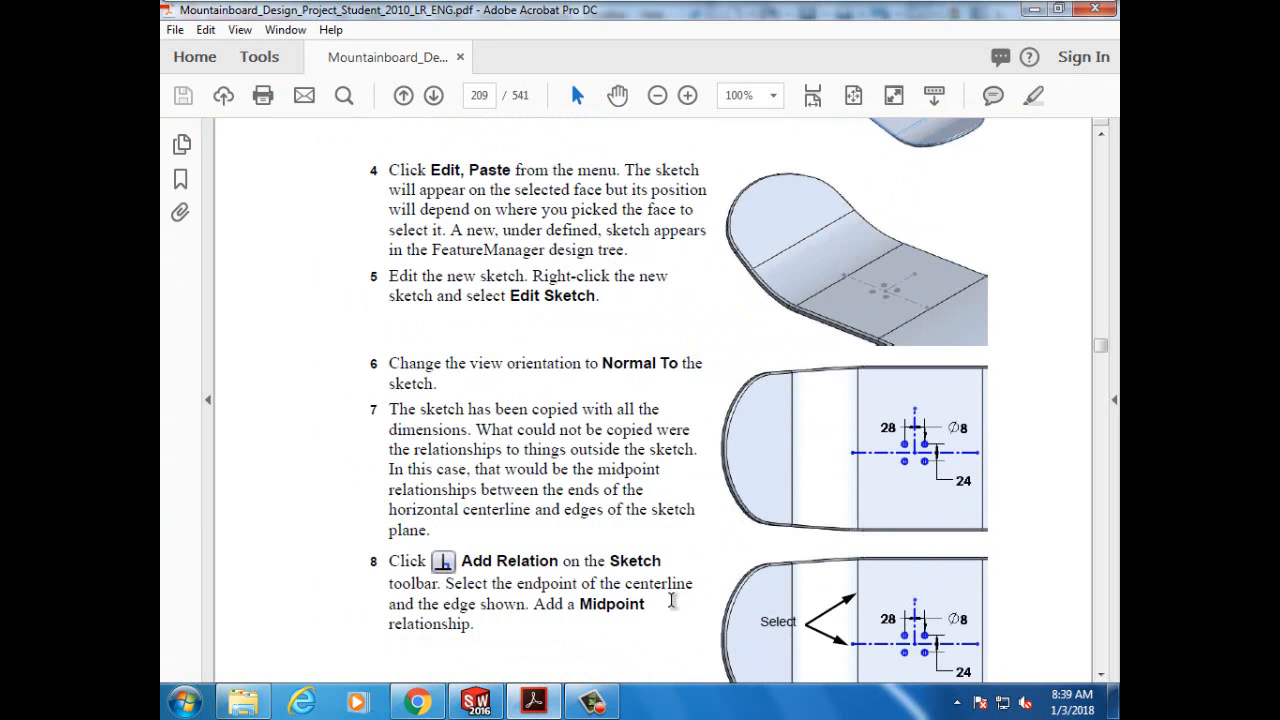
# Step: Return to SOLIDWORKS and start a new sketch on the deck's flat binding face at the end opposite the four existing holes
pyautogui.click(535, 703)
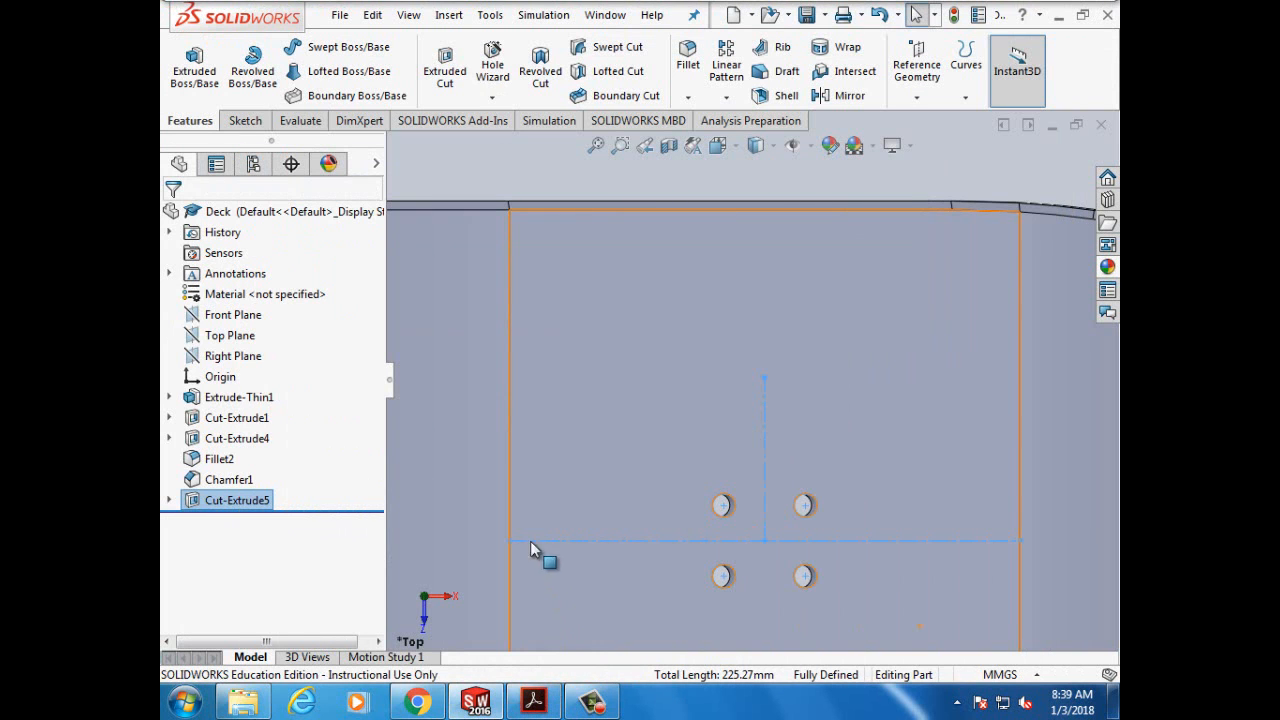
pyautogui.scroll(6, 470, 516)
pyautogui.scroll(2, 467, 515)
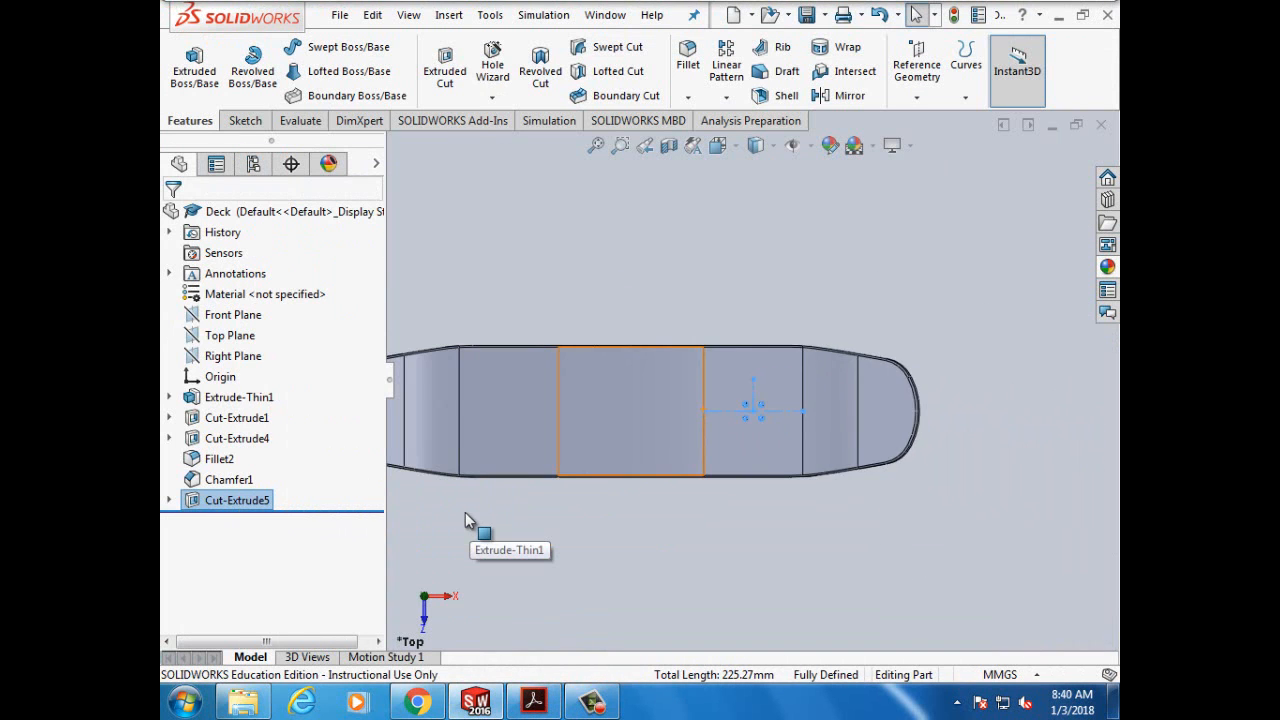
pyautogui.scroll(-4, 478, 525)
pyautogui.scroll(1, 565, 513)
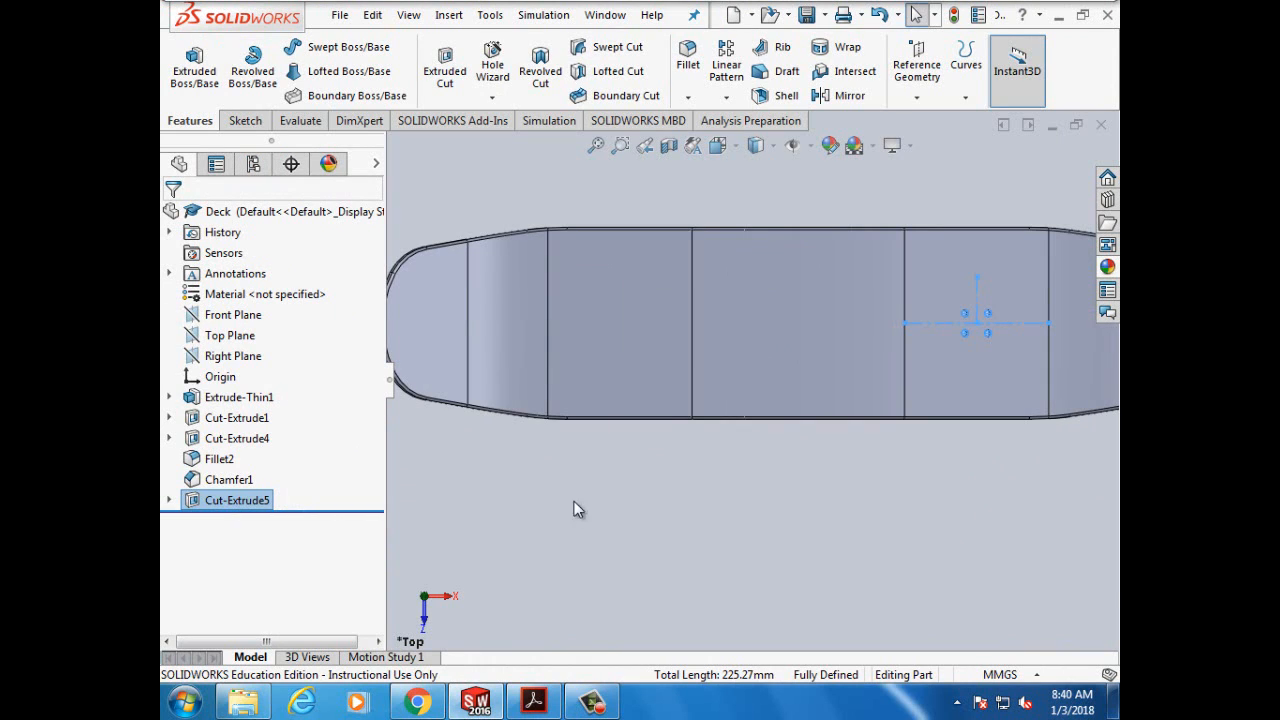
pyautogui.click(626, 318)
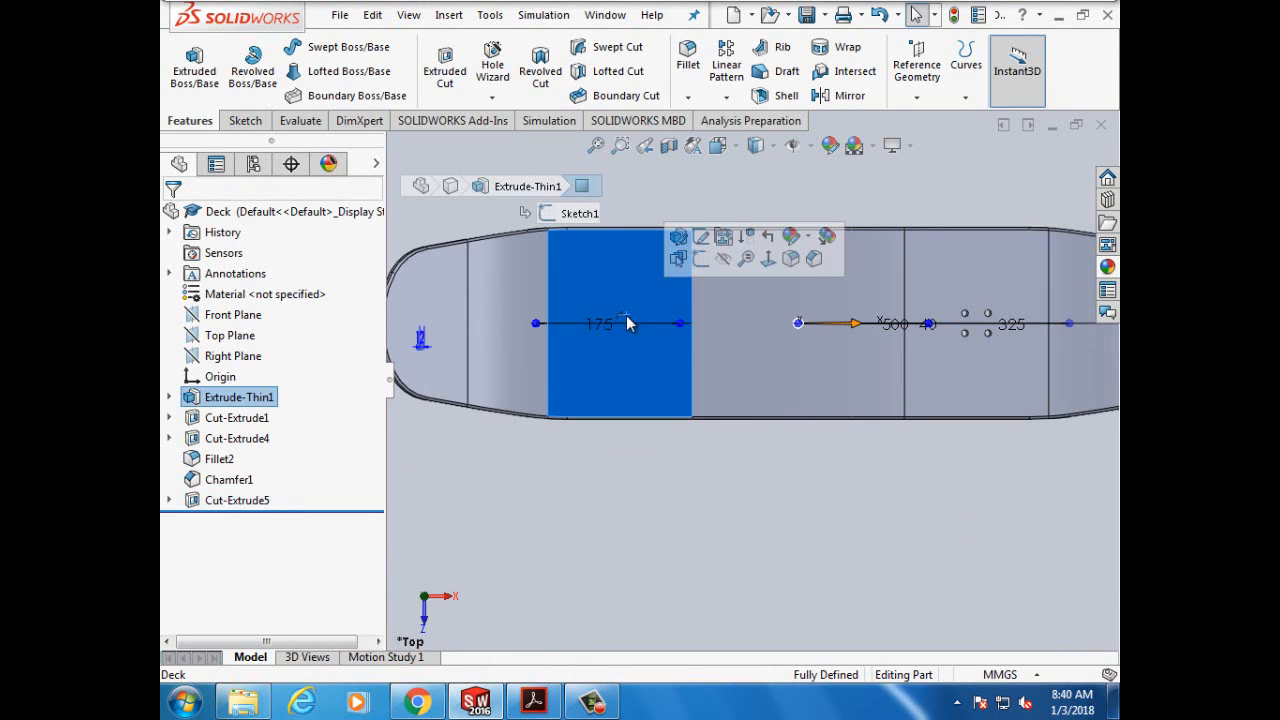
pyautogui.click(245, 121)
pyautogui.click(186, 62)
# Step: Draw a horizontal centerline between the midpoints of the face's two side edges and a vertical centerline about 51 mm upward from its midpoint
pyautogui.click(301, 47)
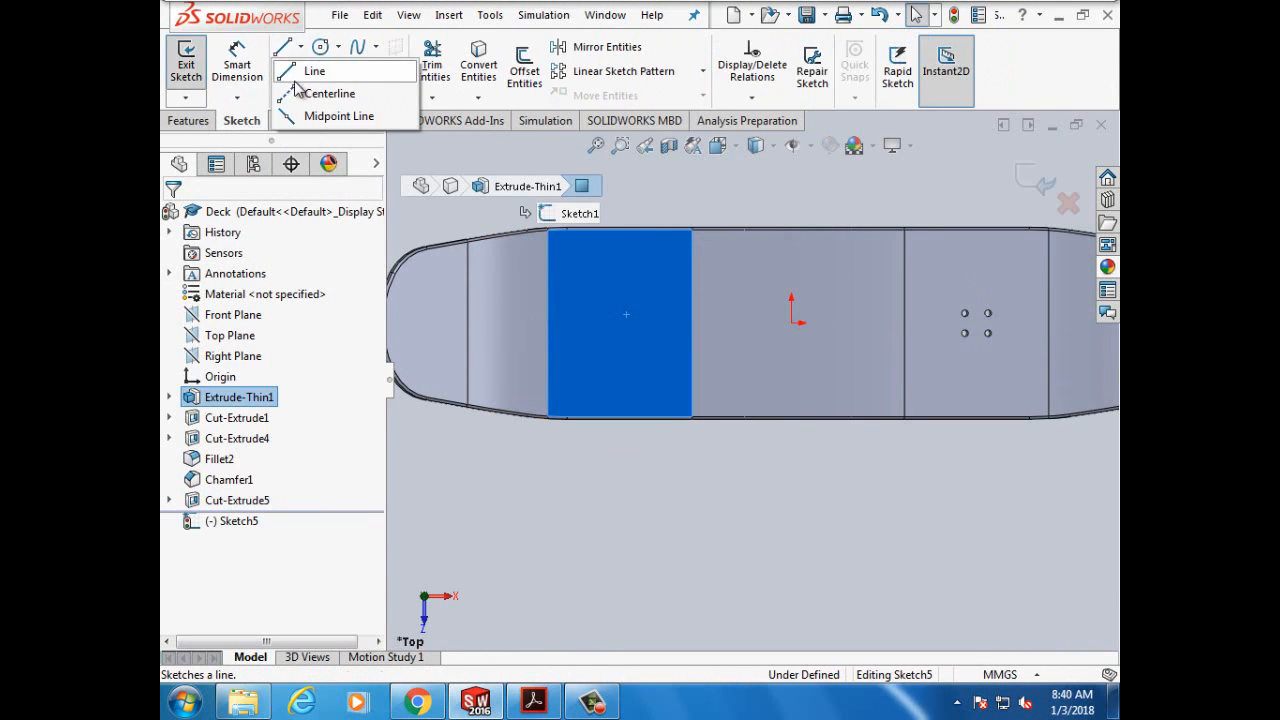
pyautogui.click(315, 91)
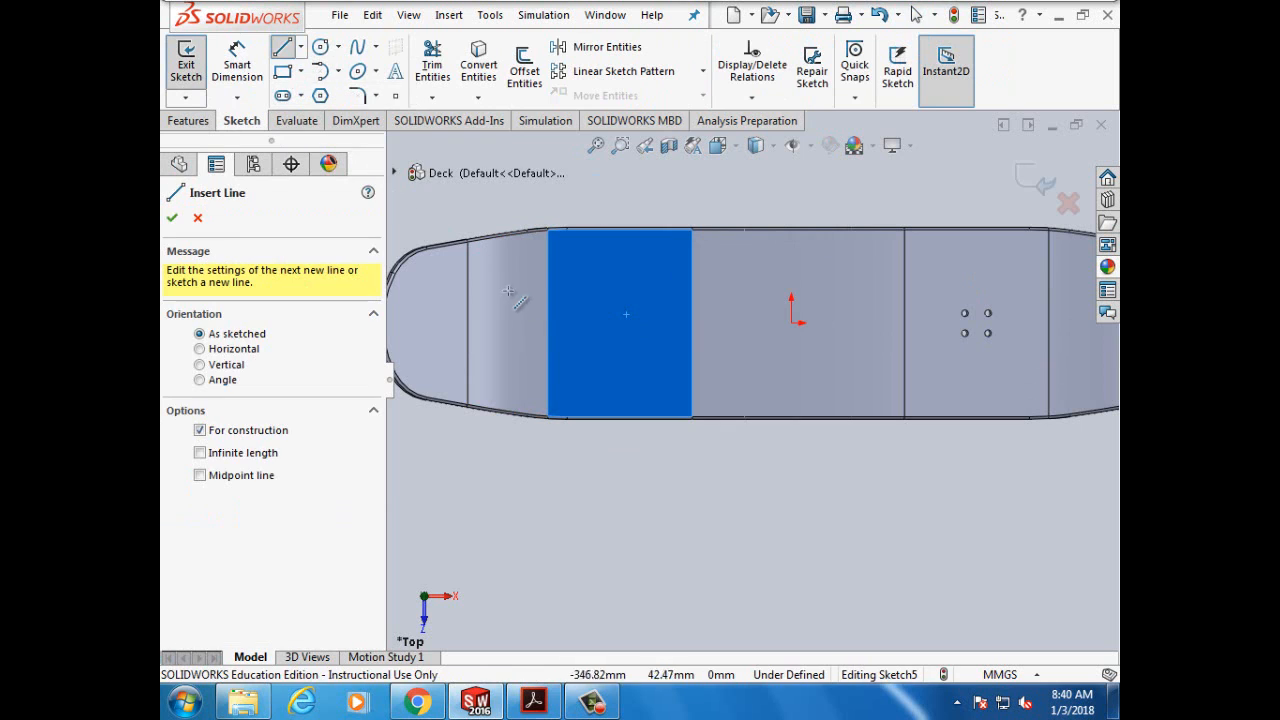
pyautogui.click(547, 322)
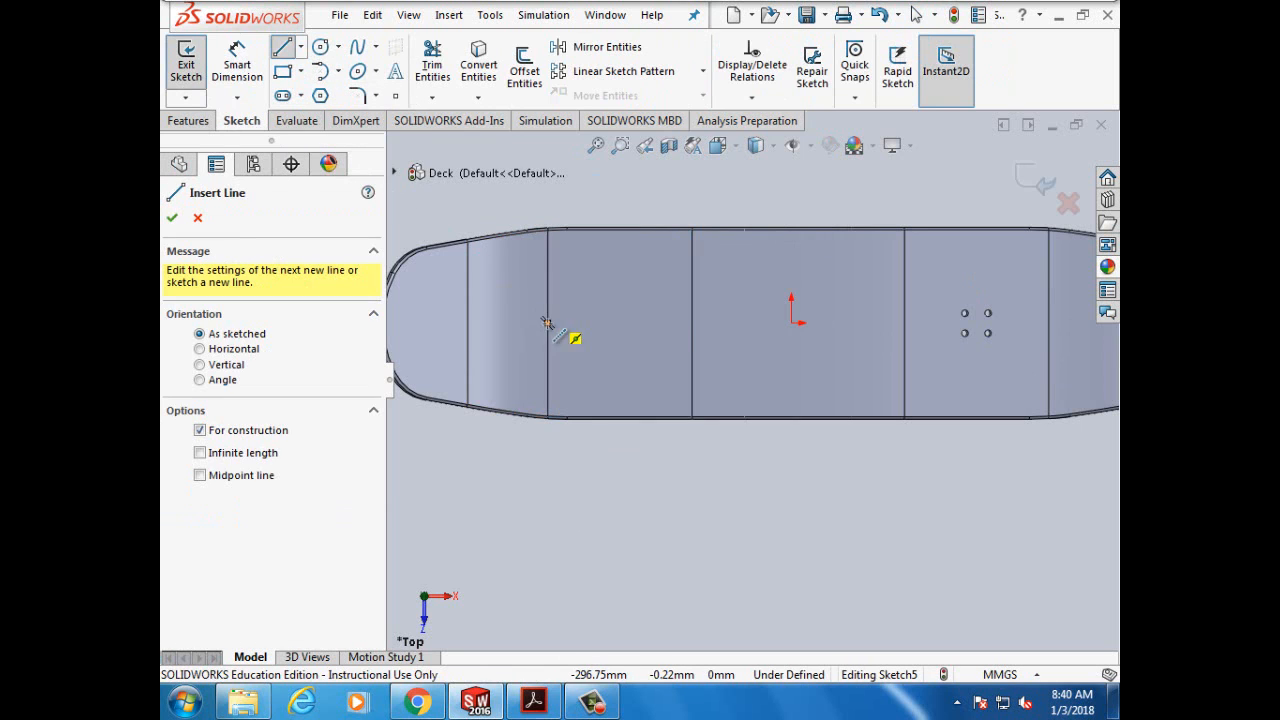
pyautogui.click(692, 322)
pyautogui.click(620, 322)
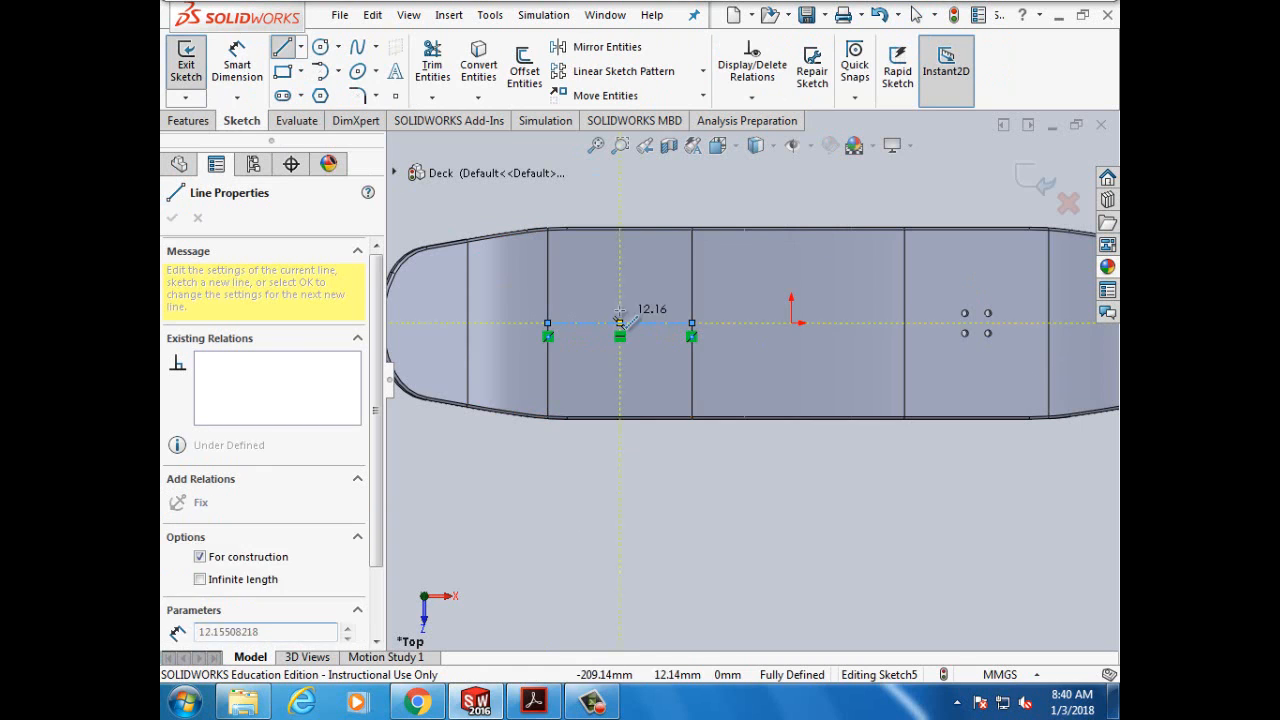
pyautogui.click(620, 280)
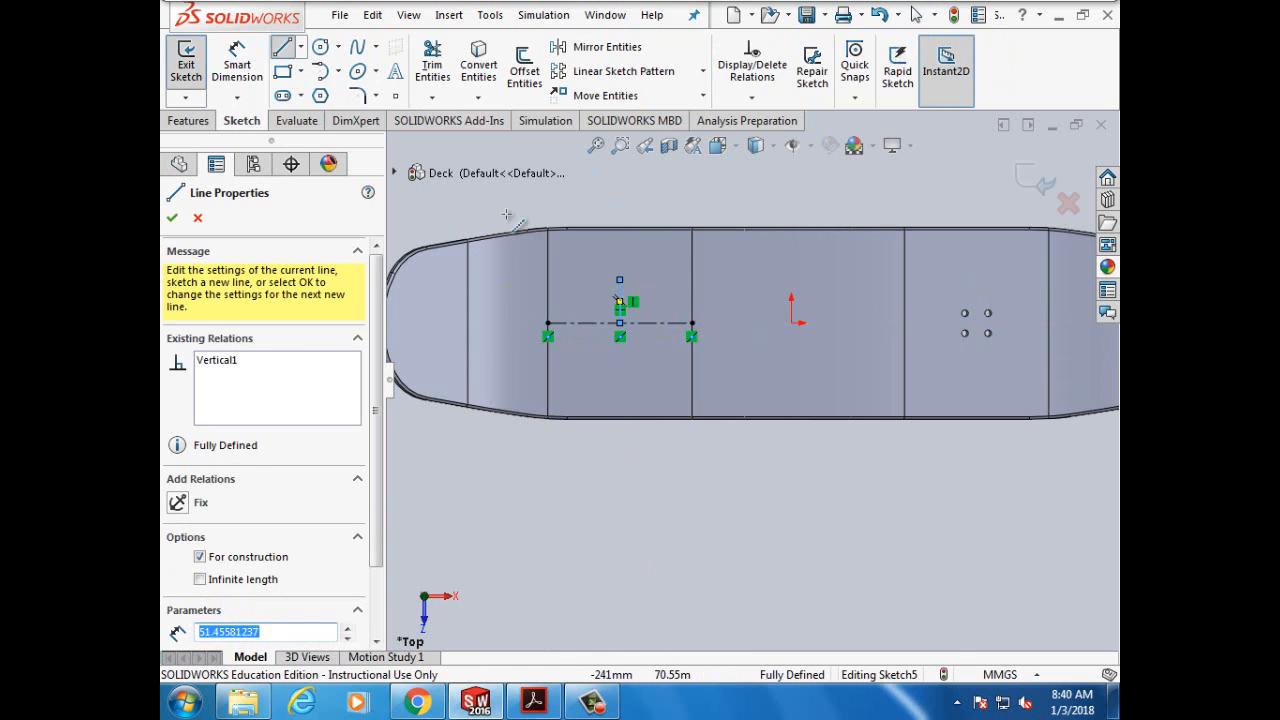
pyautogui.click(197, 217)
pyautogui.click(172, 217)
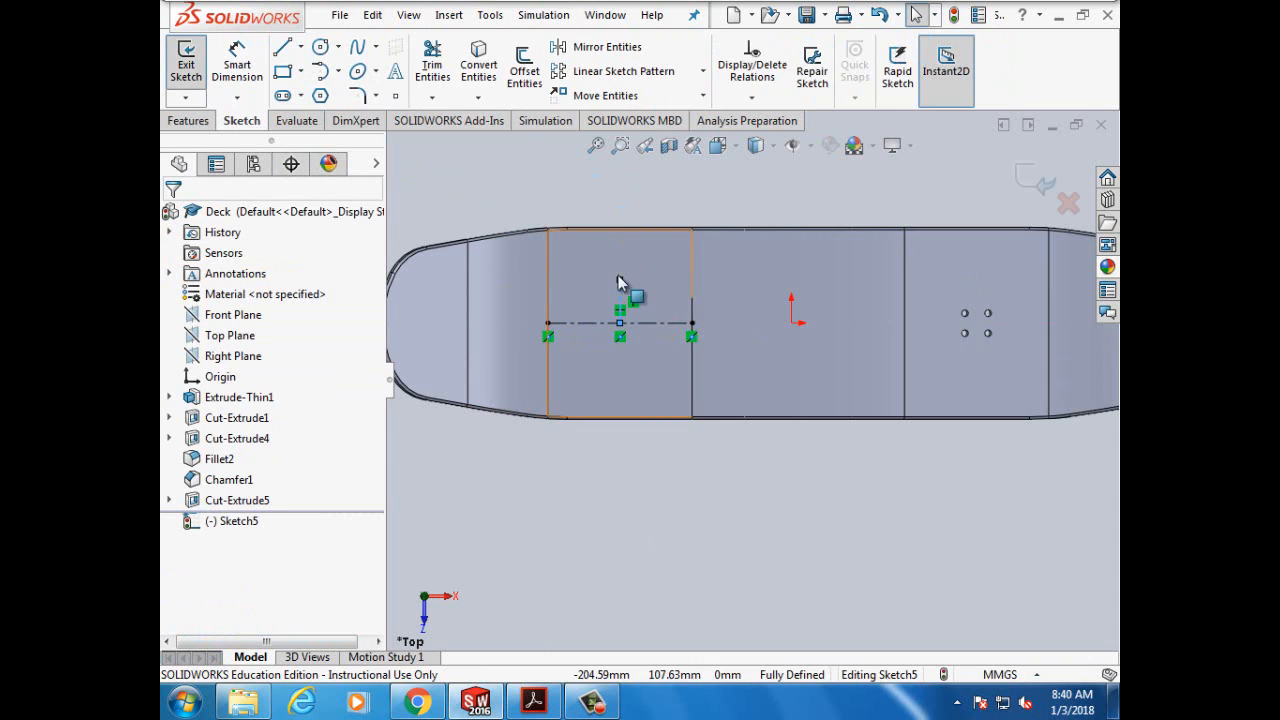
# Step: Sketch a circle about 10 mm in diameter above the horizontal centerline, to the left of the vertical one
pyautogui.scroll(-3, 575, 522)
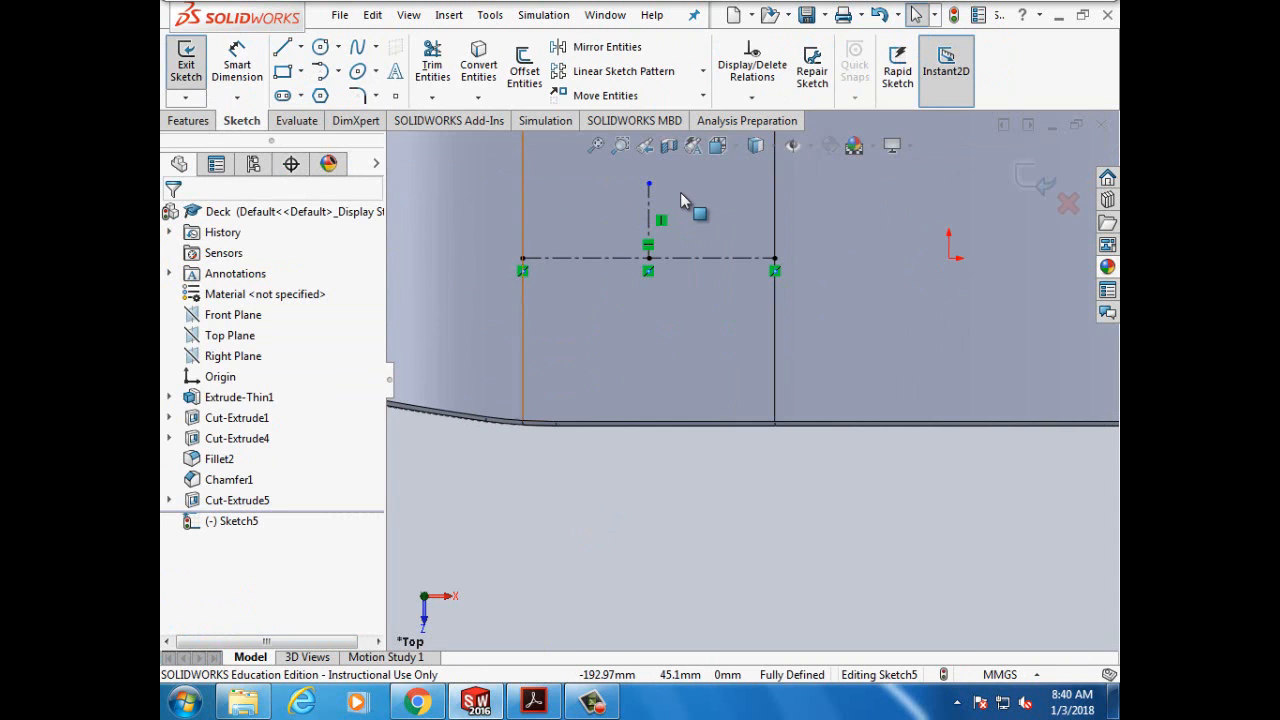
pyautogui.scroll(-1, 687, 203)
pyautogui.scroll(2, 690, 212)
pyautogui.scroll(-2, 692, 217)
pyautogui.scroll(-2, 788, 355)
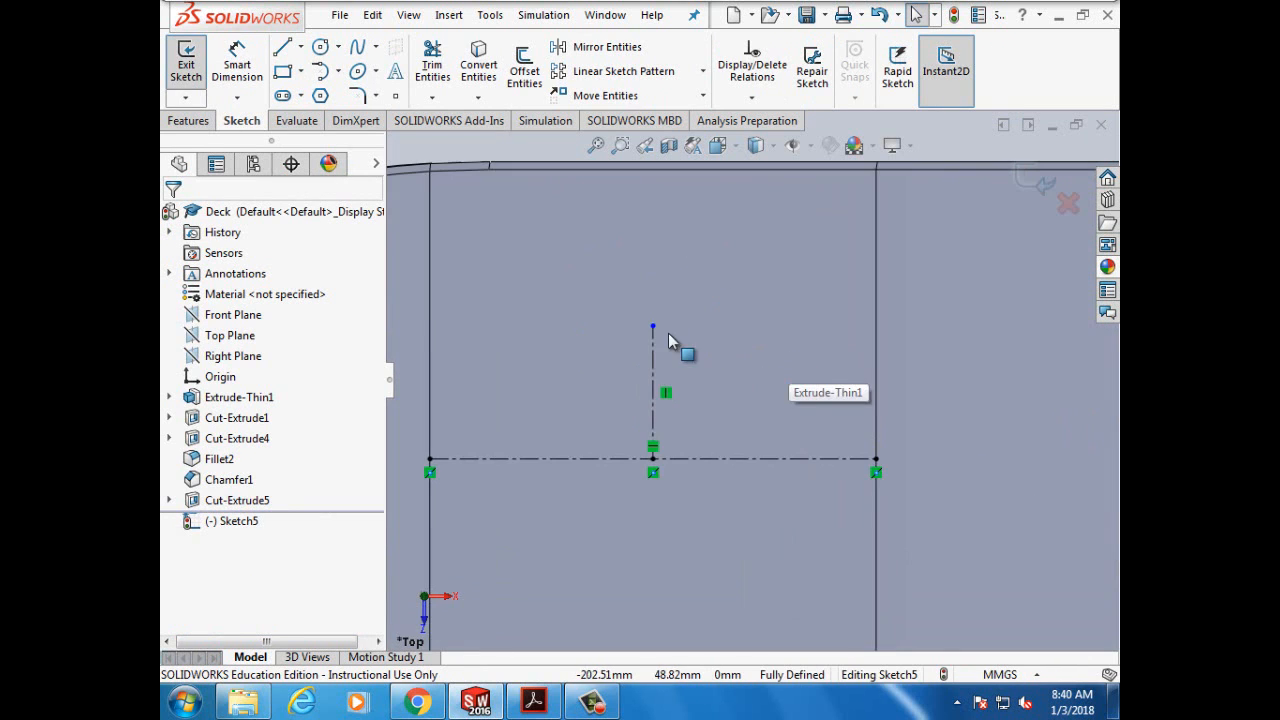
pyautogui.click(320, 50)
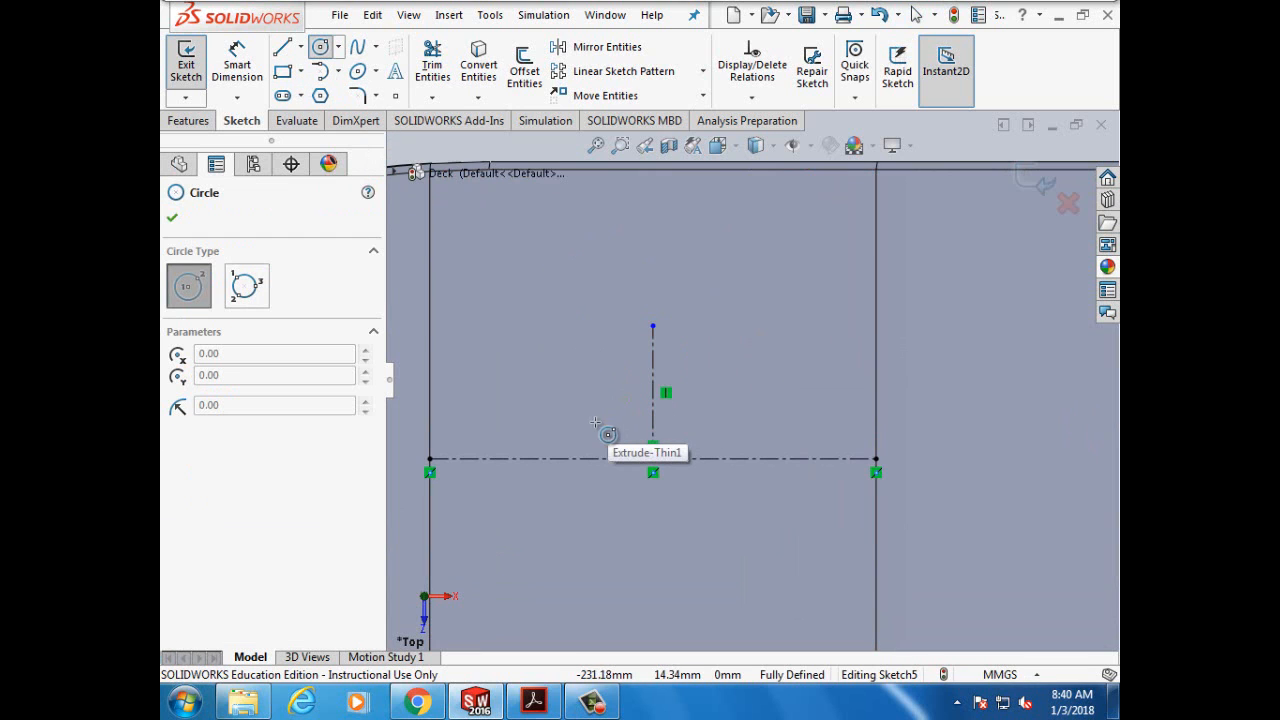
pyautogui.click(603, 417)
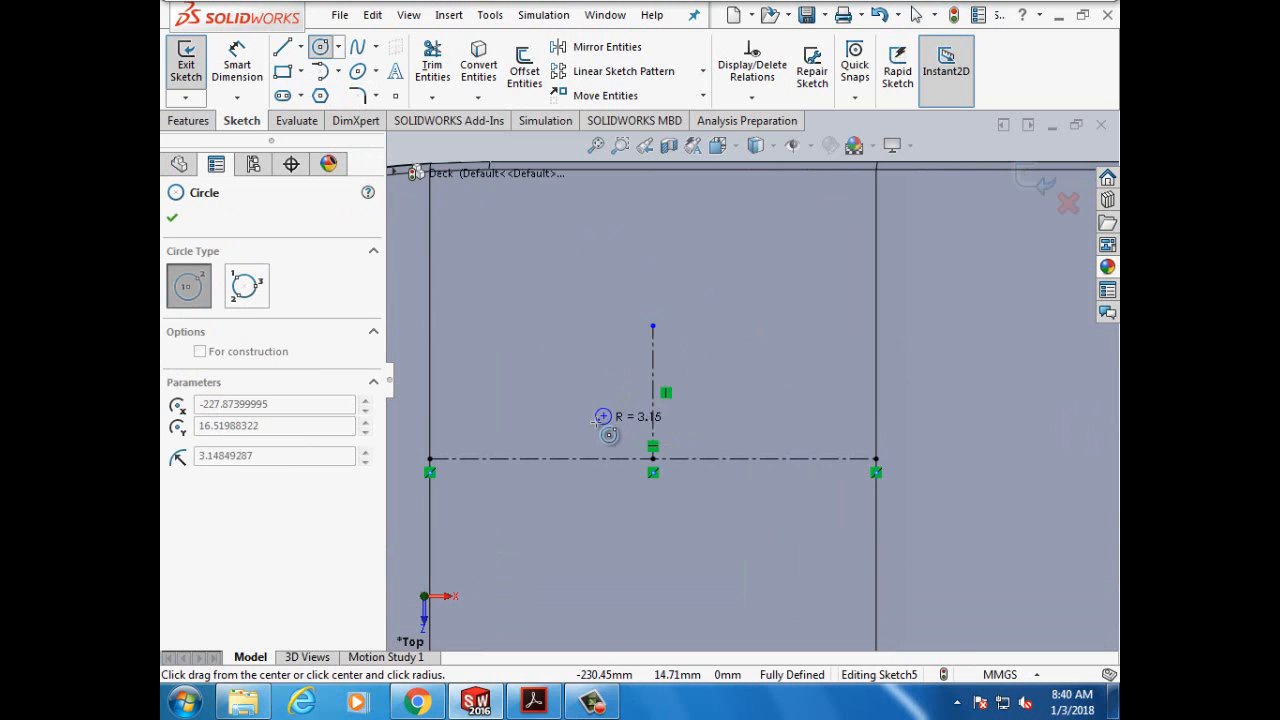
pyautogui.click(590, 408)
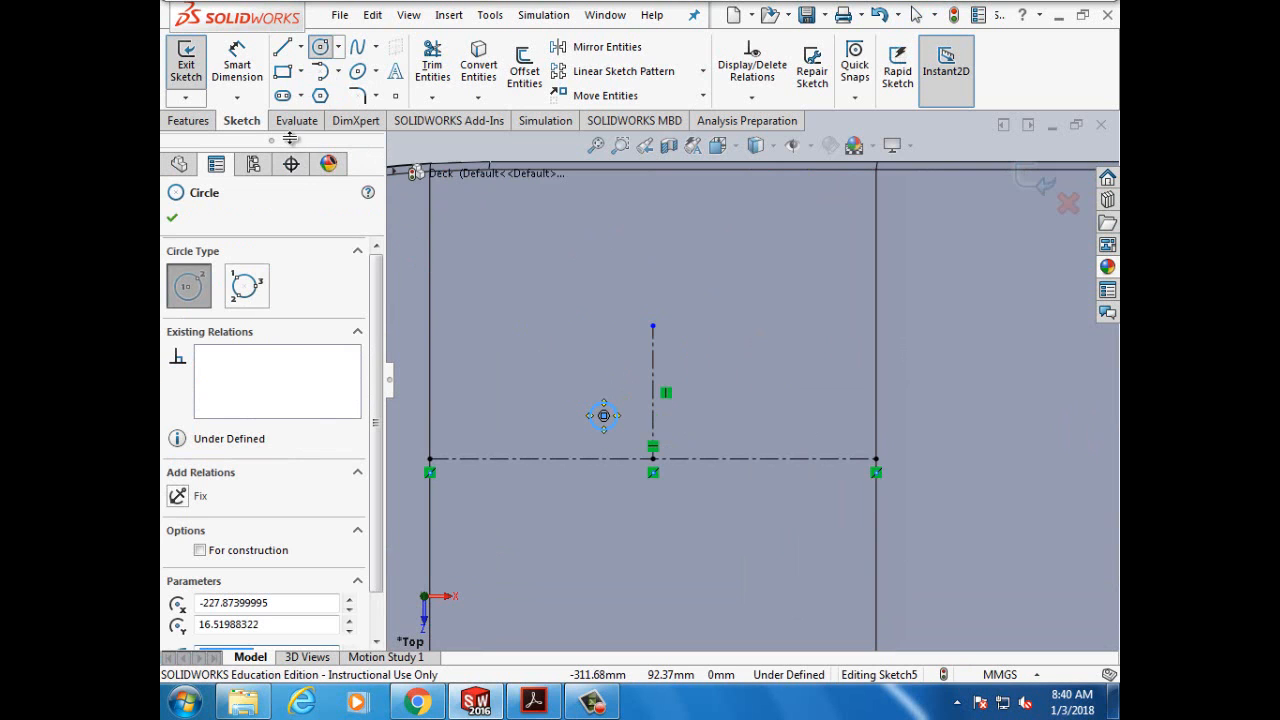
# Step: Dimension the circle's diameter with Smart Dimension
pyautogui.click(237, 62)
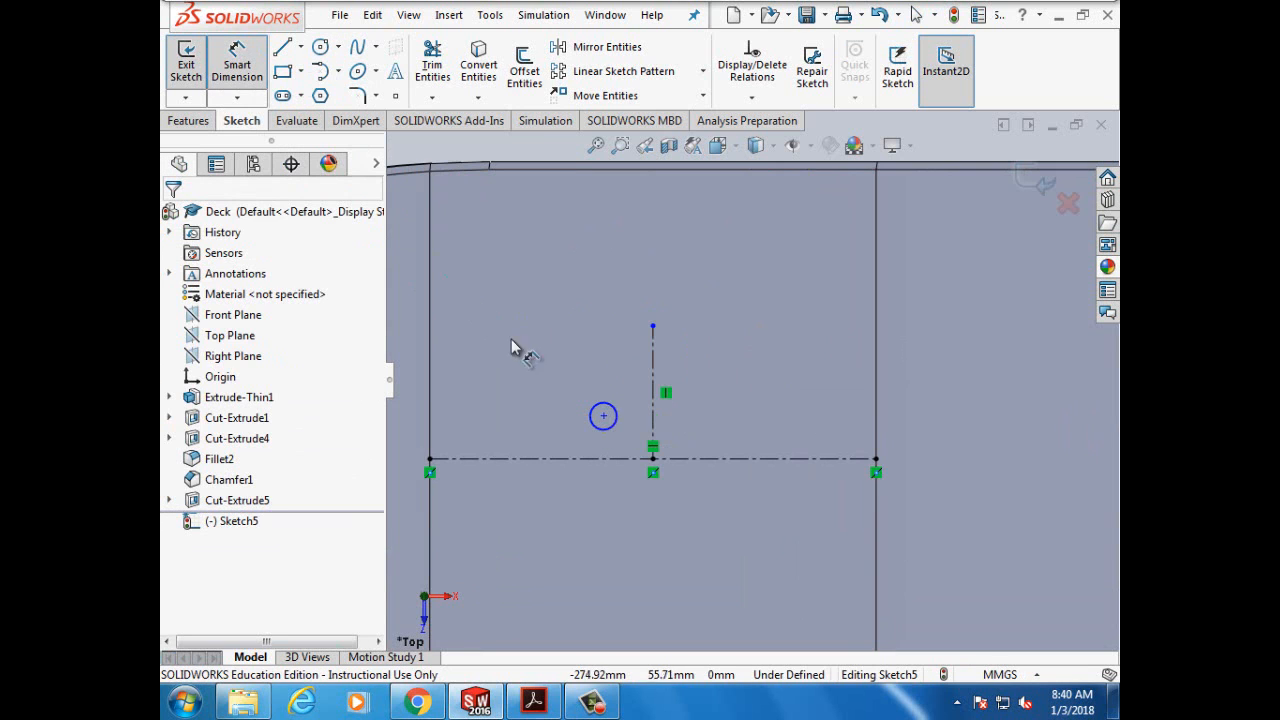
pyautogui.click(596, 412)
pyautogui.click(600, 402)
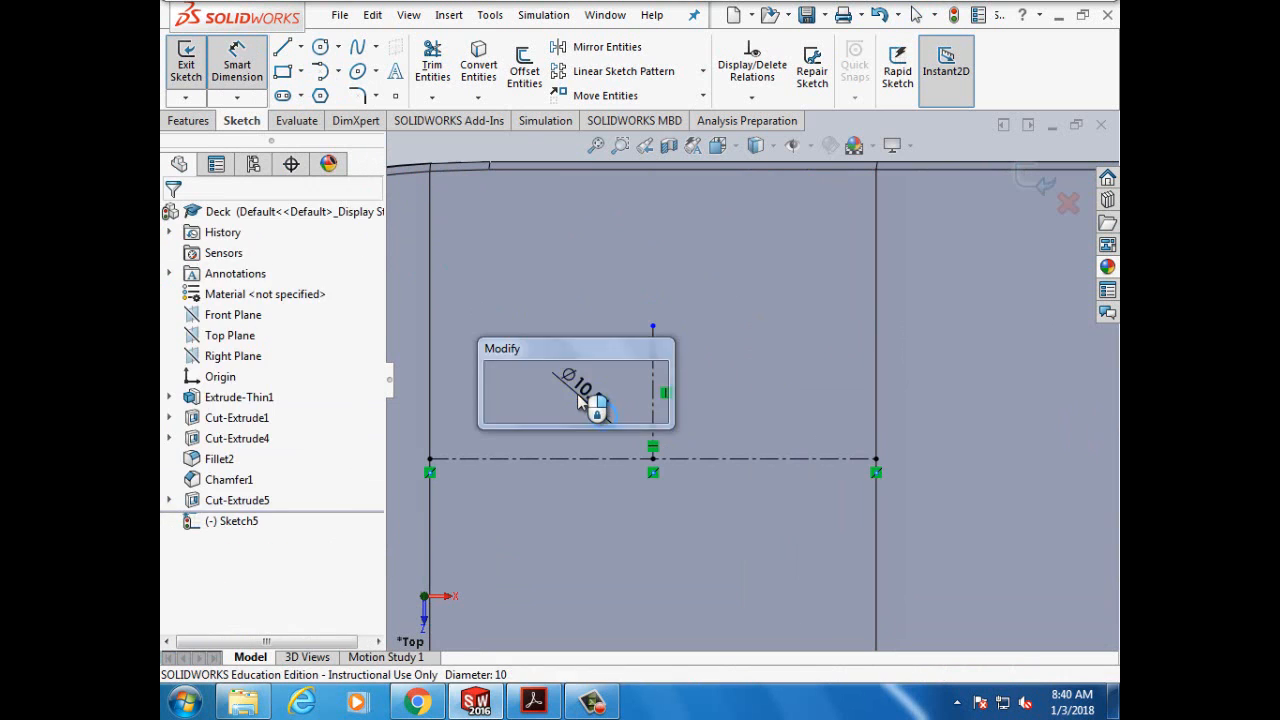
# Step: Set the circle's diameter to 8 mm and dimension its centre 12 mm above the horizontal centerline
pyautogui.write('8mm')
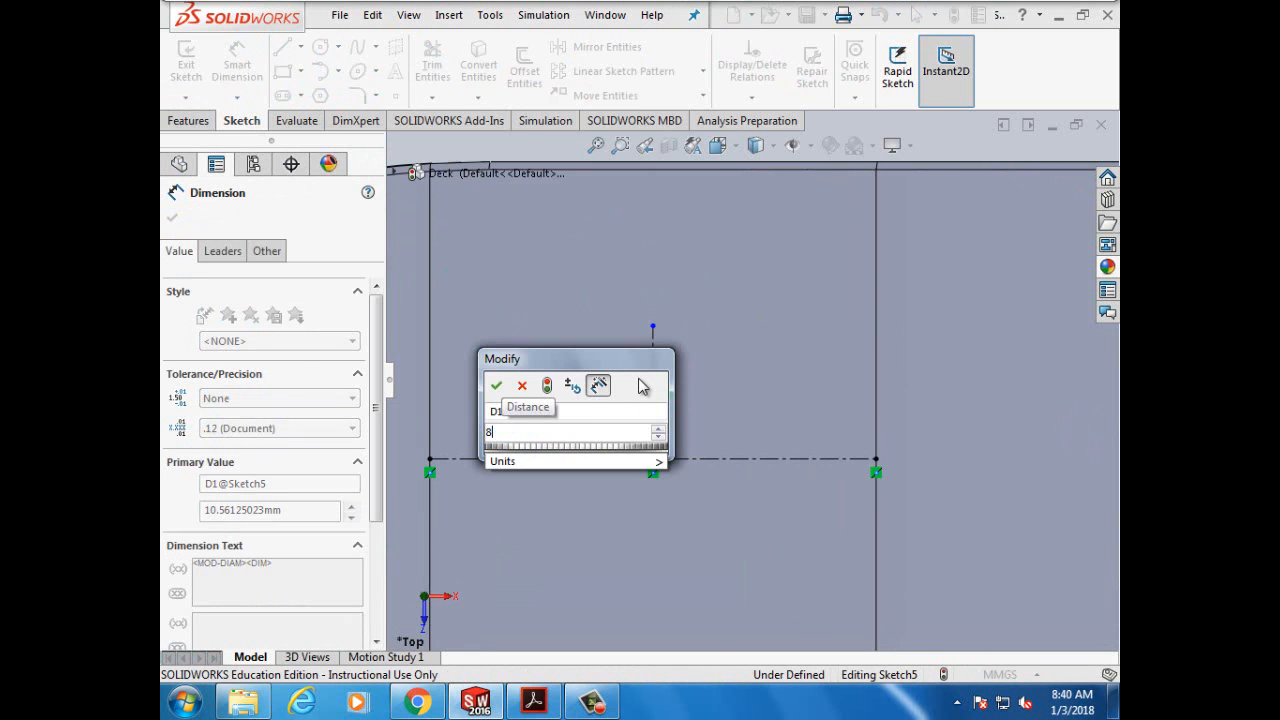
pyautogui.click(497, 387)
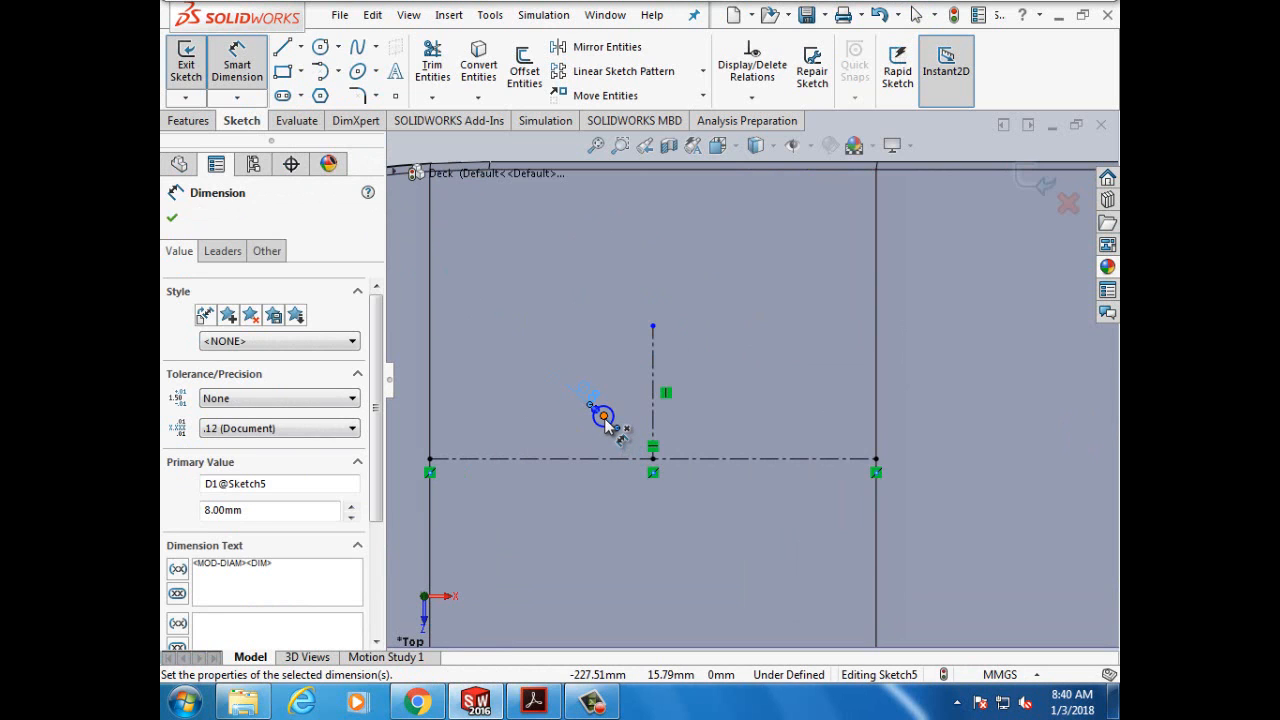
pyautogui.click(603, 416)
pyautogui.click(610, 463)
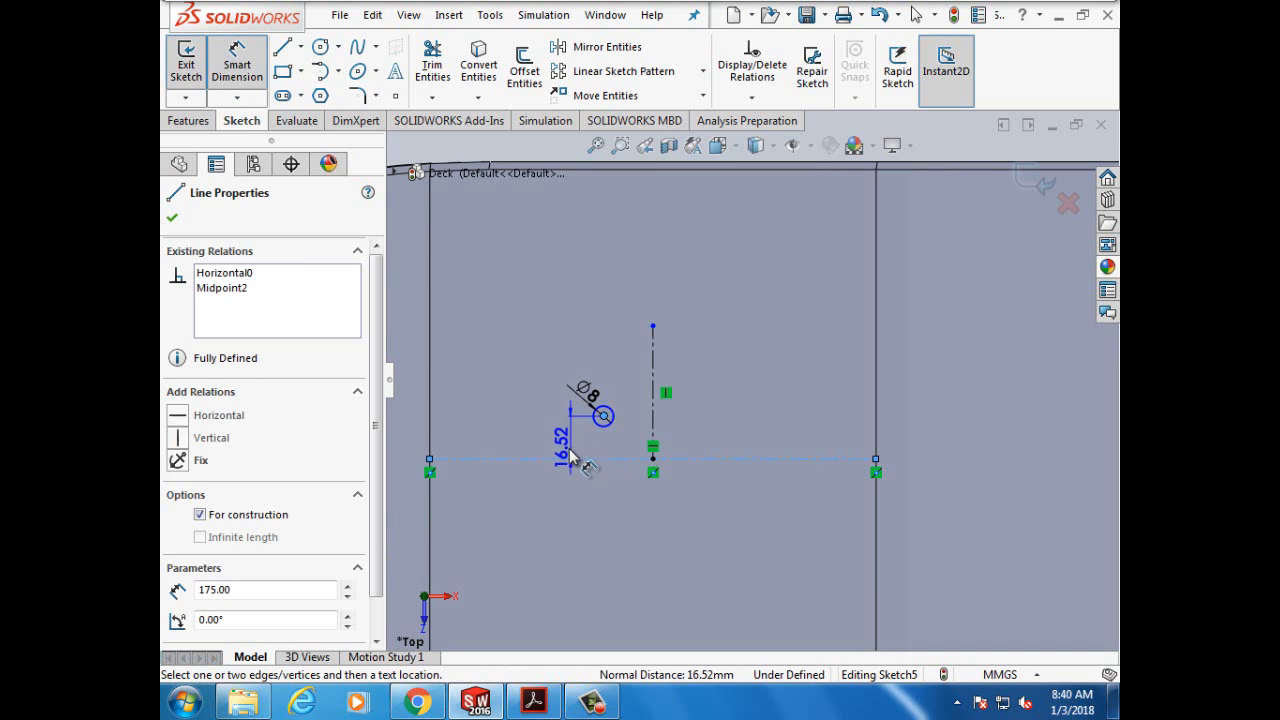
pyautogui.click(580, 457)
pyautogui.write('12mm')
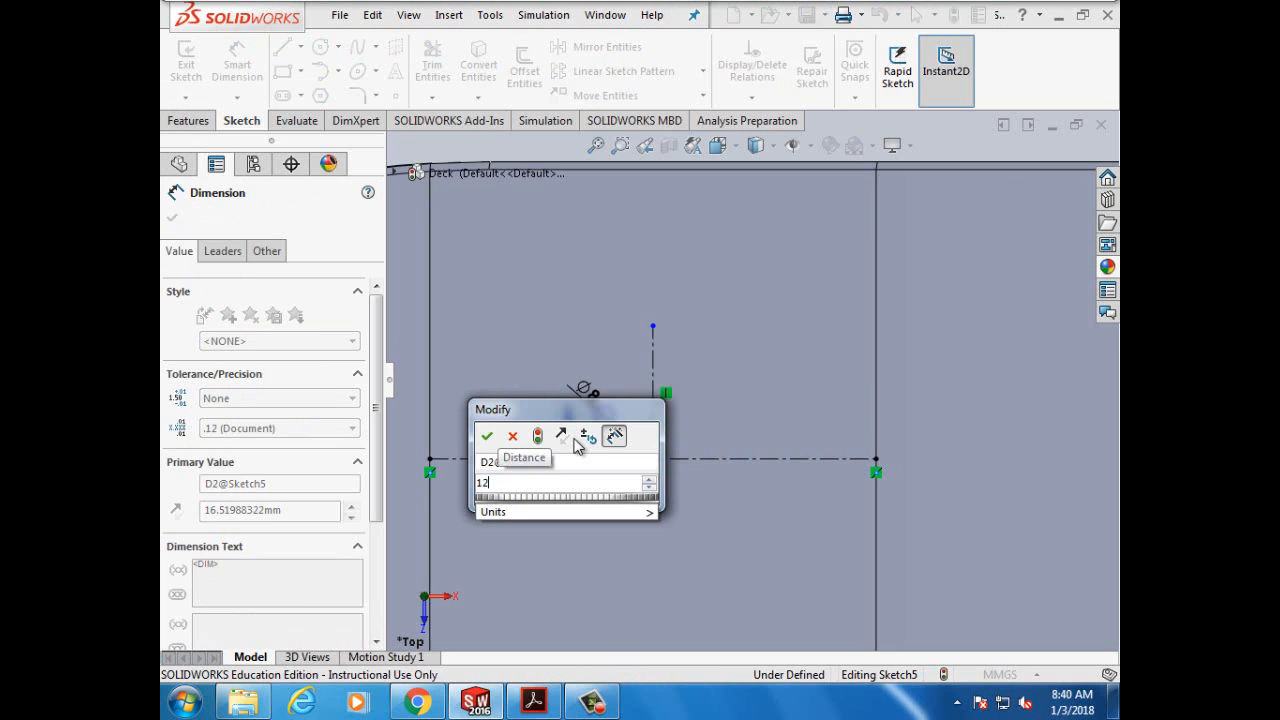
pyautogui.click(487, 436)
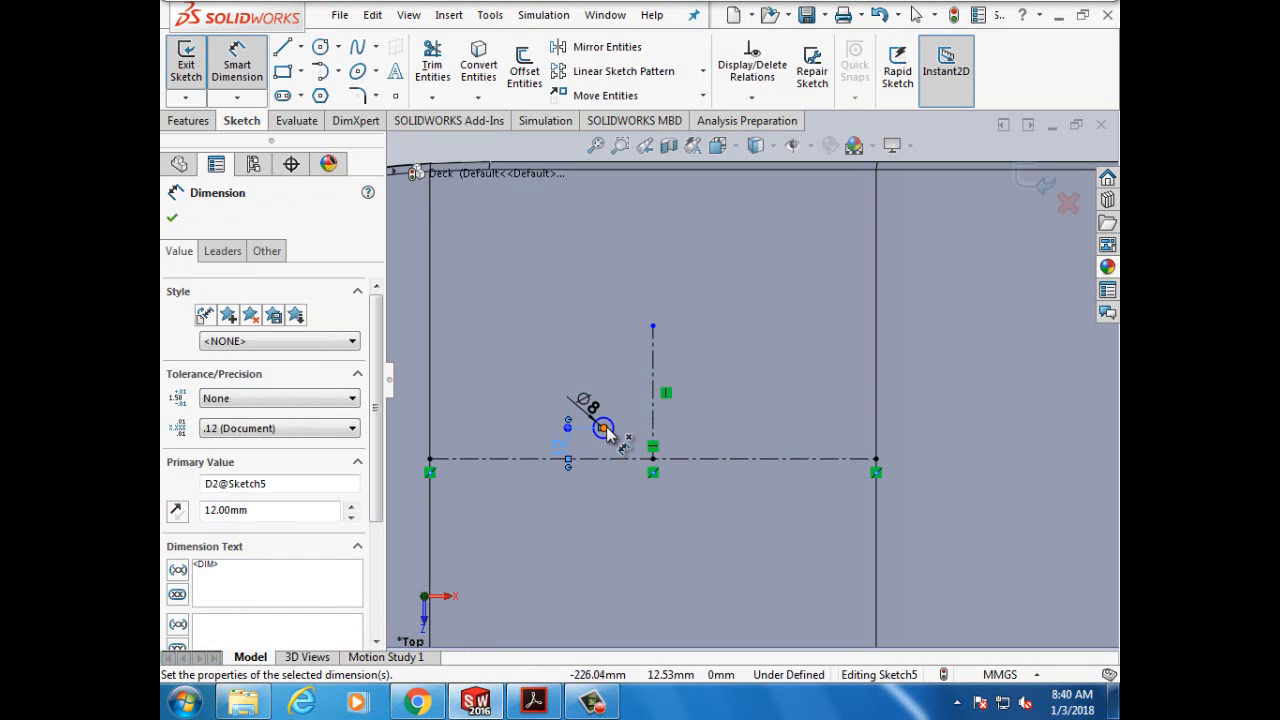
# Step: Dimension the circle's centre 14 mm from the vertical centerline
pyautogui.click(603, 429)
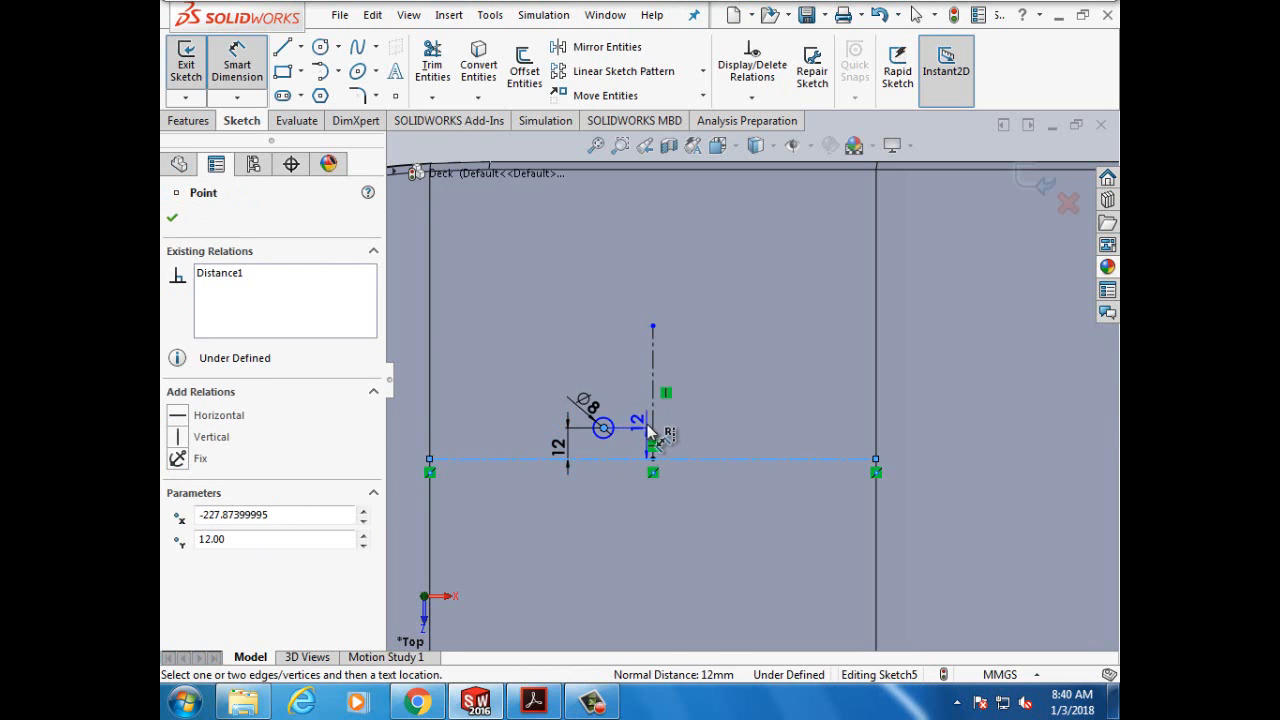
pyautogui.click(654, 432)
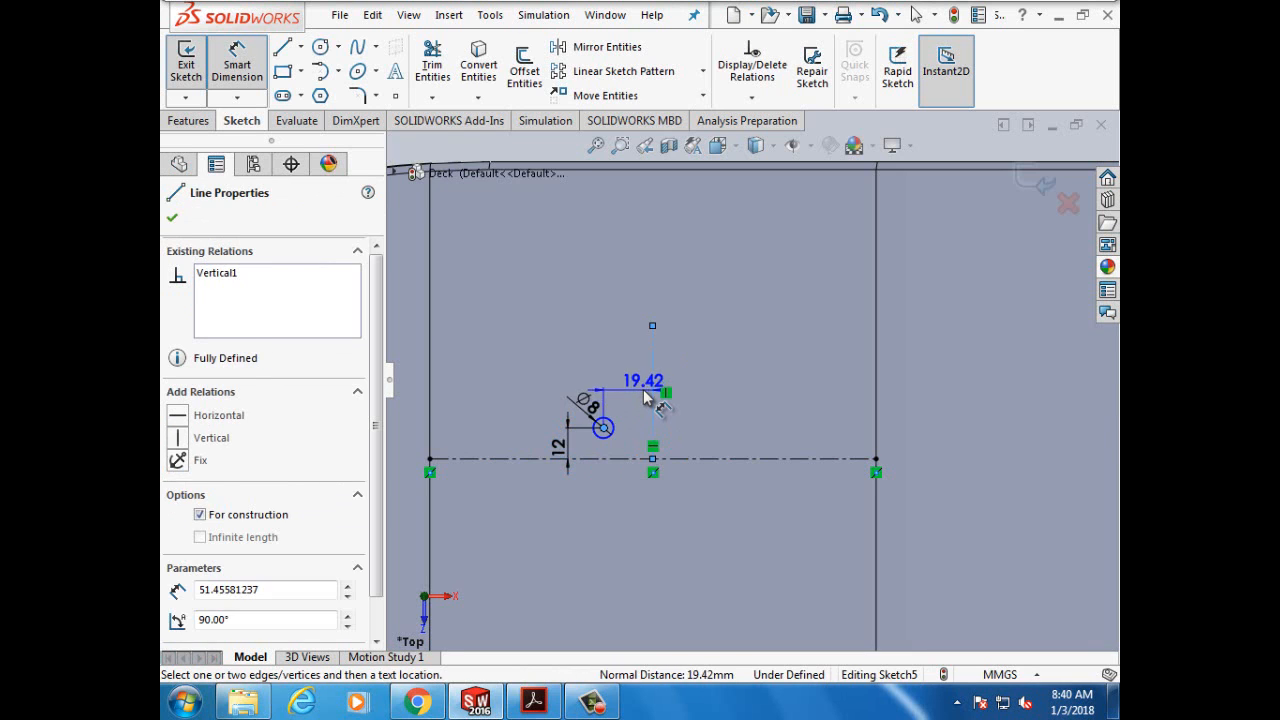
pyautogui.click(657, 400)
pyautogui.write('14')
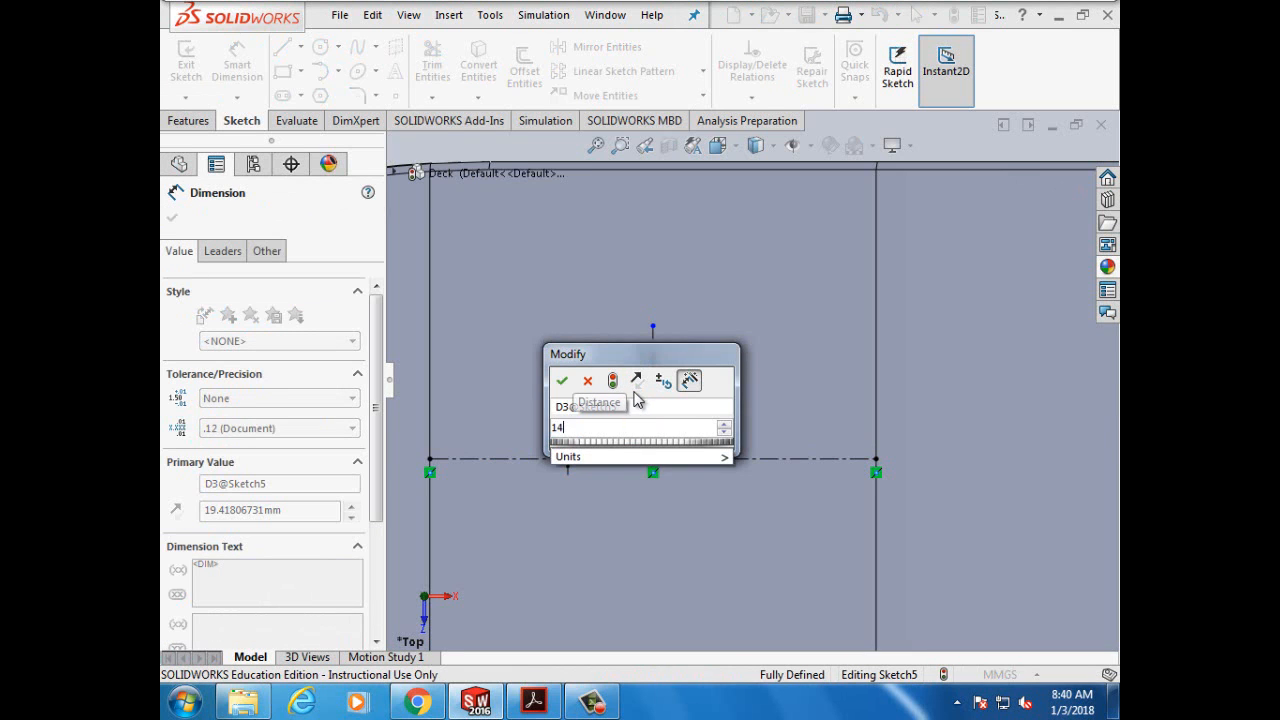
pyautogui.write('mm')
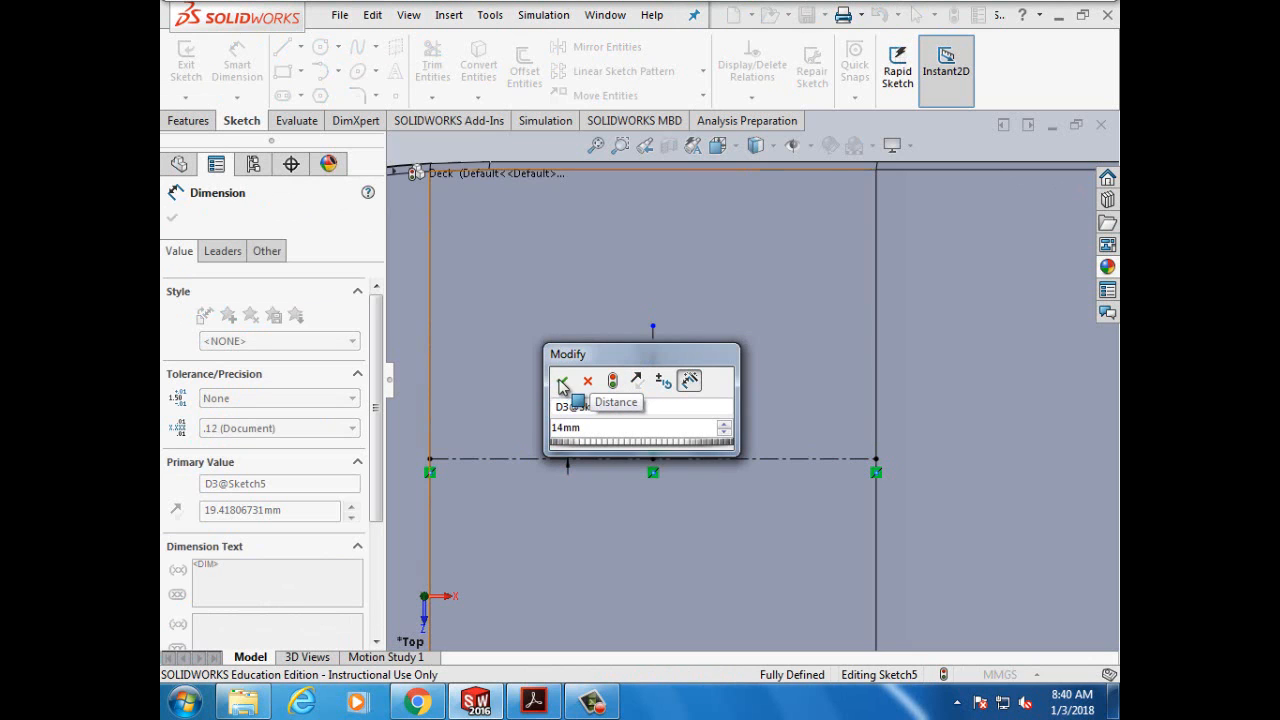
pyautogui.click(562, 383)
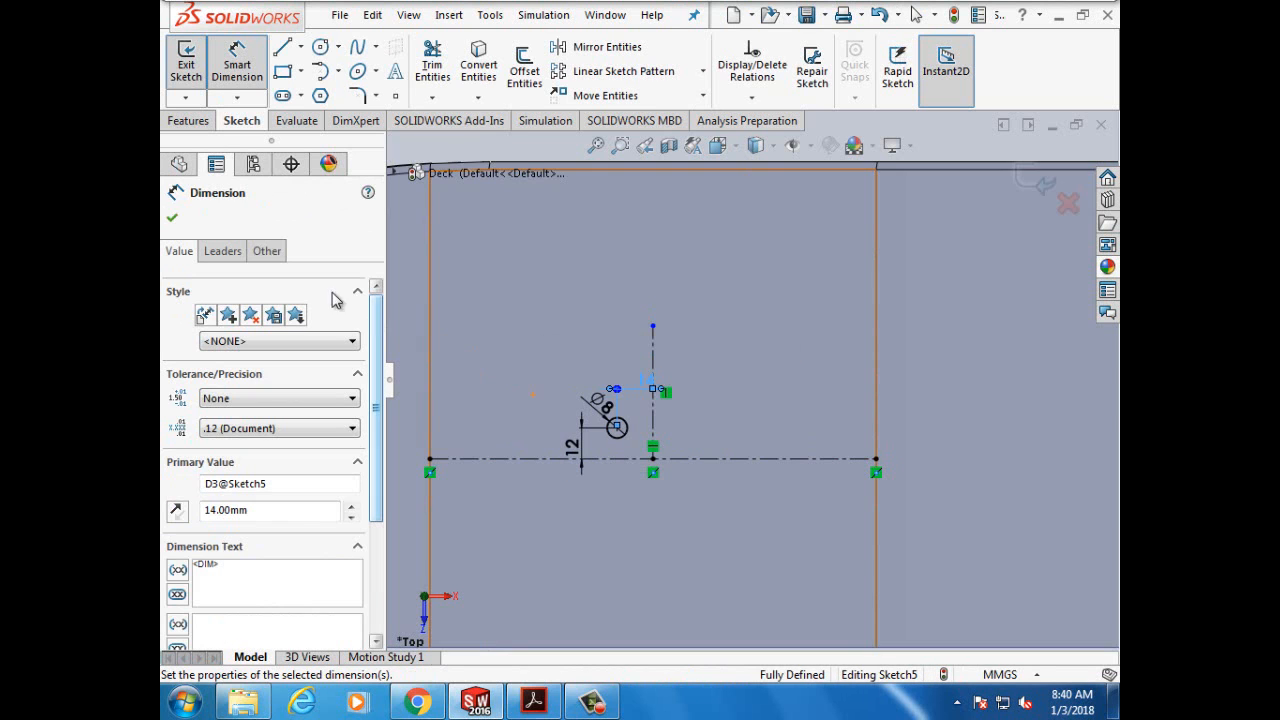
pyautogui.click(172, 219)
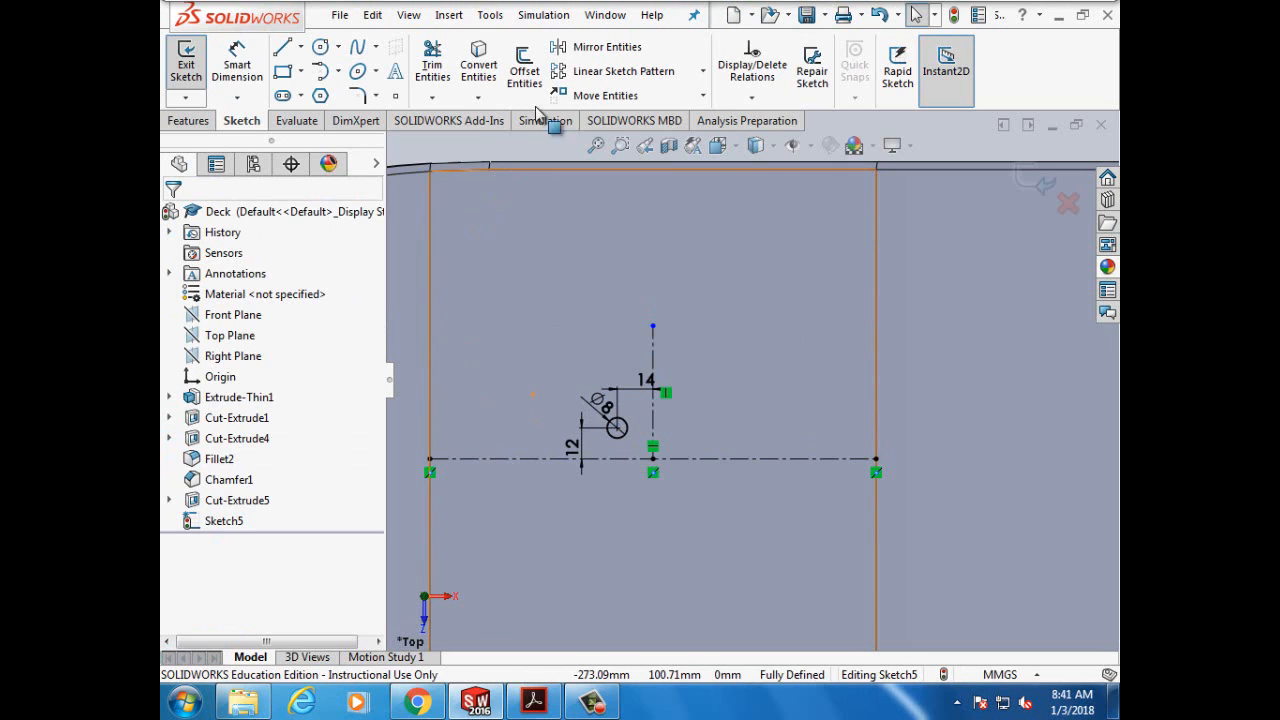
# Step: Mirror the 8 mm circle about the vertical centerline, keeping the original
pyautogui.click(600, 47)
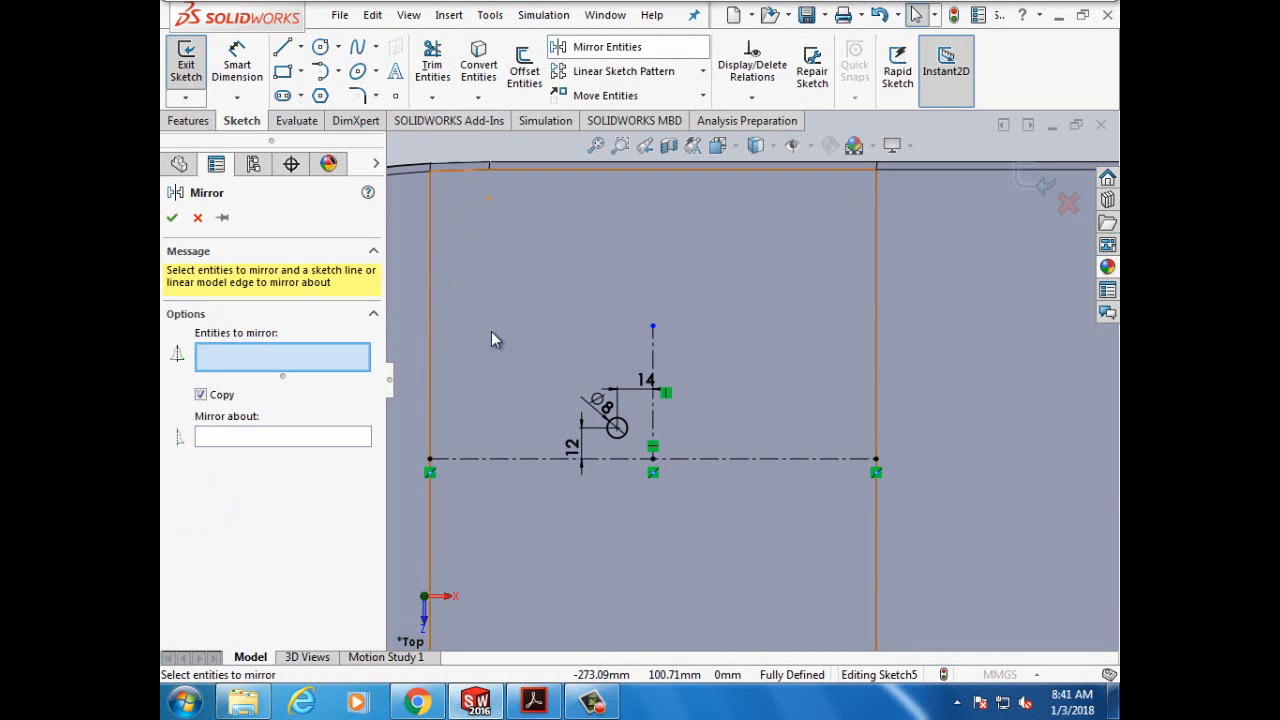
pyautogui.click(621, 441)
pyautogui.click(340, 438)
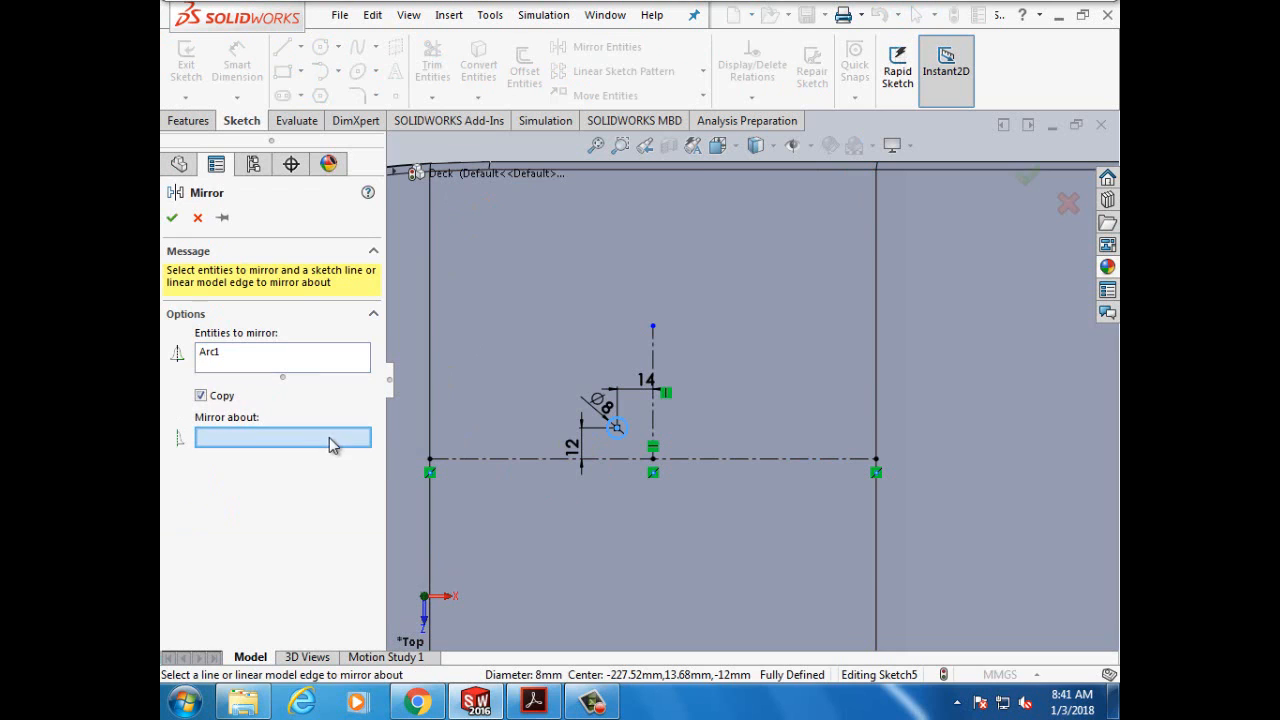
pyautogui.click(653, 432)
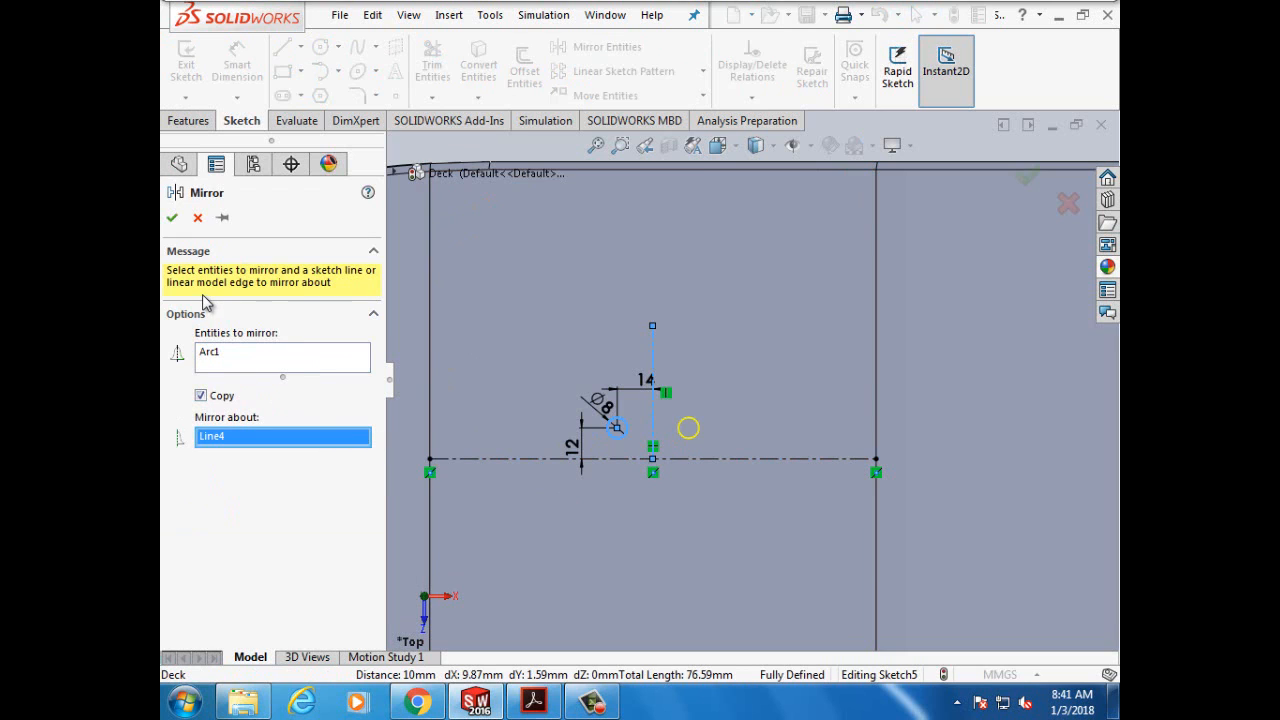
pyautogui.click(172, 217)
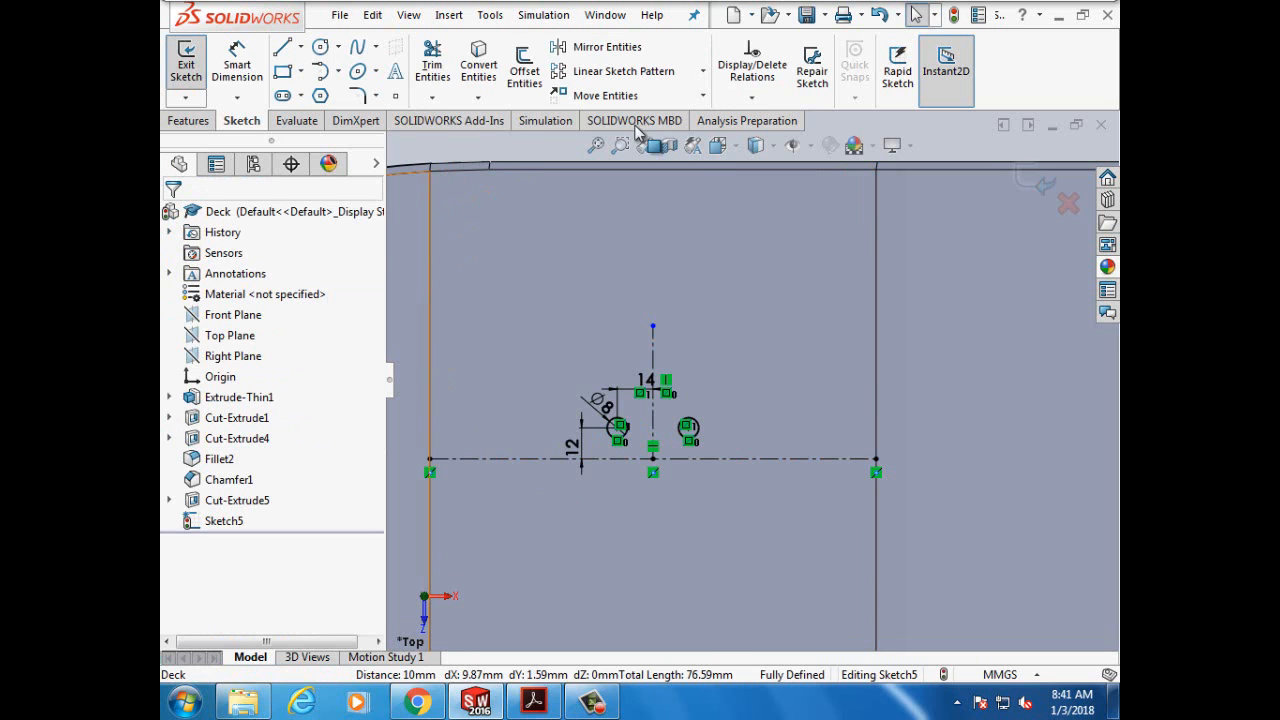
# Step: Mirror both circles about the horizontal centerline to complete the four-hole pattern
pyautogui.click(580, 47)
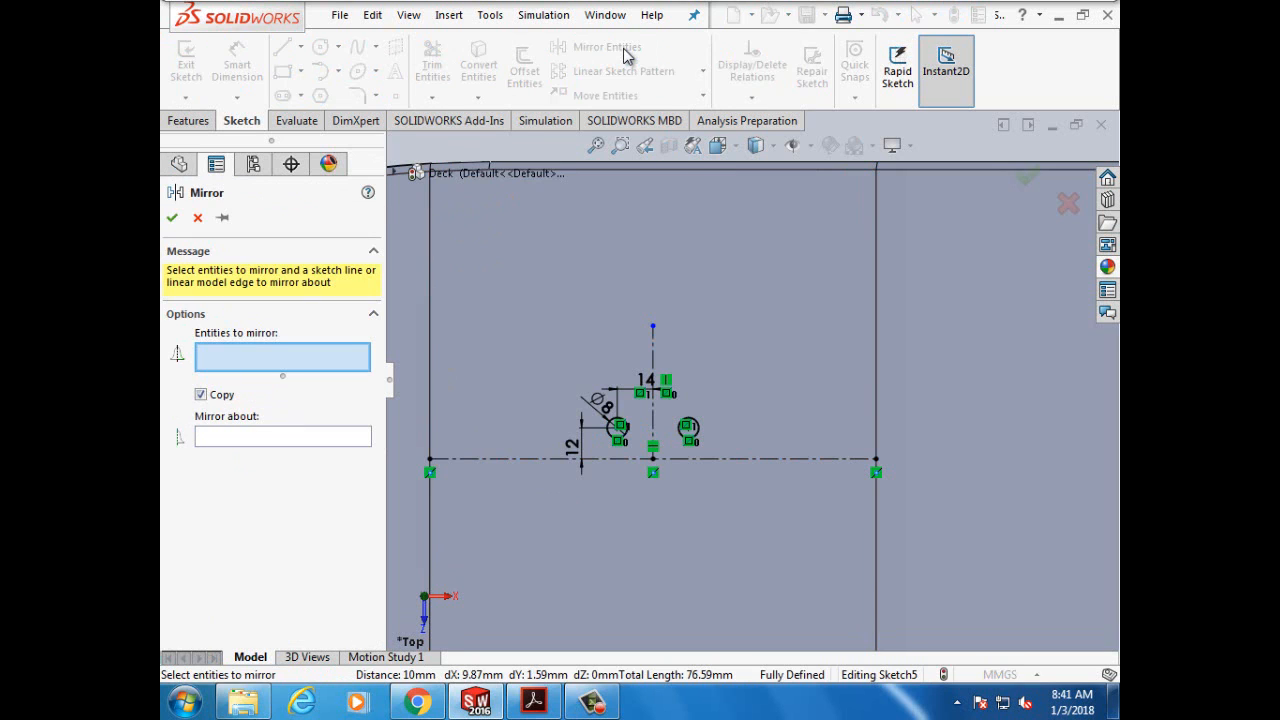
pyautogui.click(609, 437)
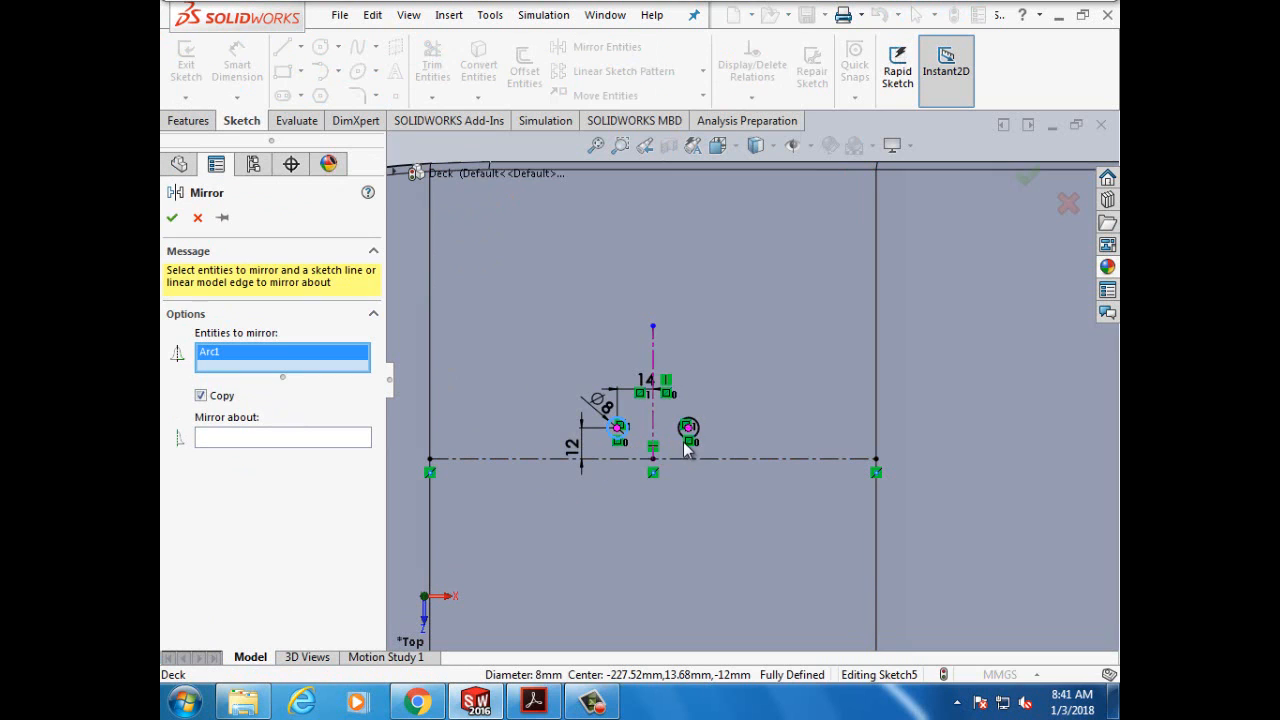
pyautogui.click(686, 442)
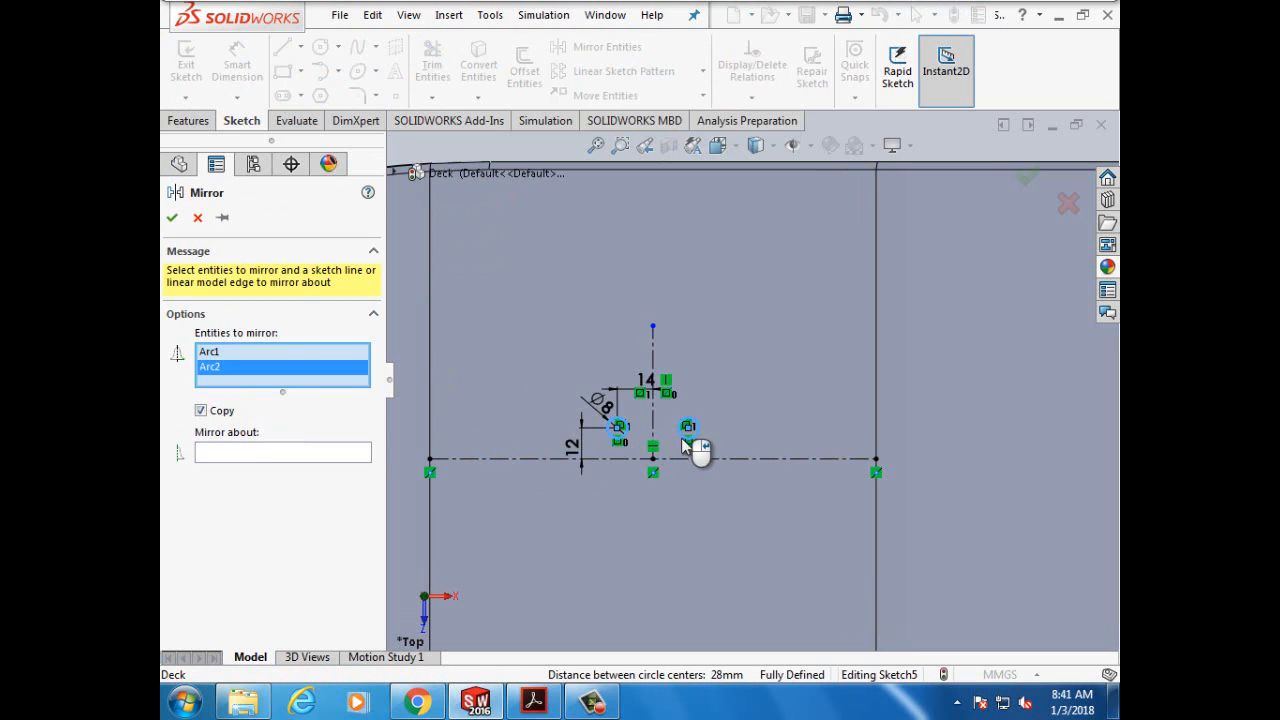
pyautogui.click(364, 462)
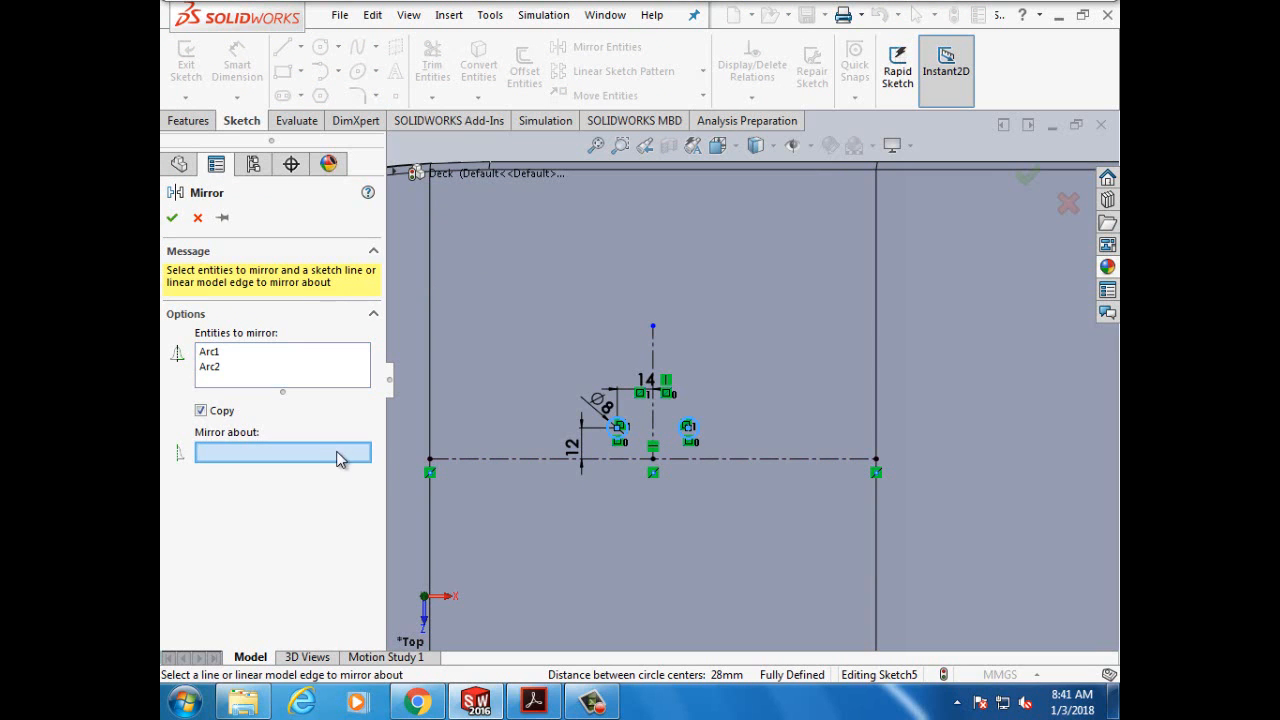
pyautogui.click(525, 461)
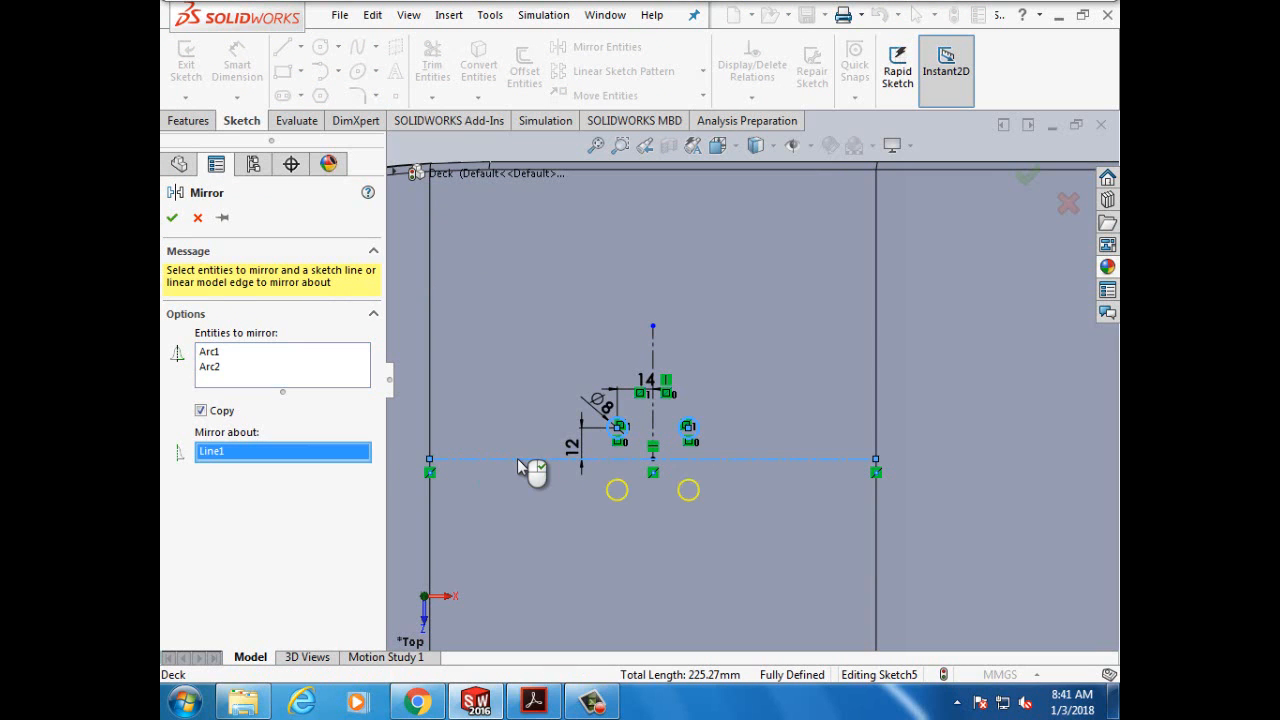
pyautogui.click(172, 219)
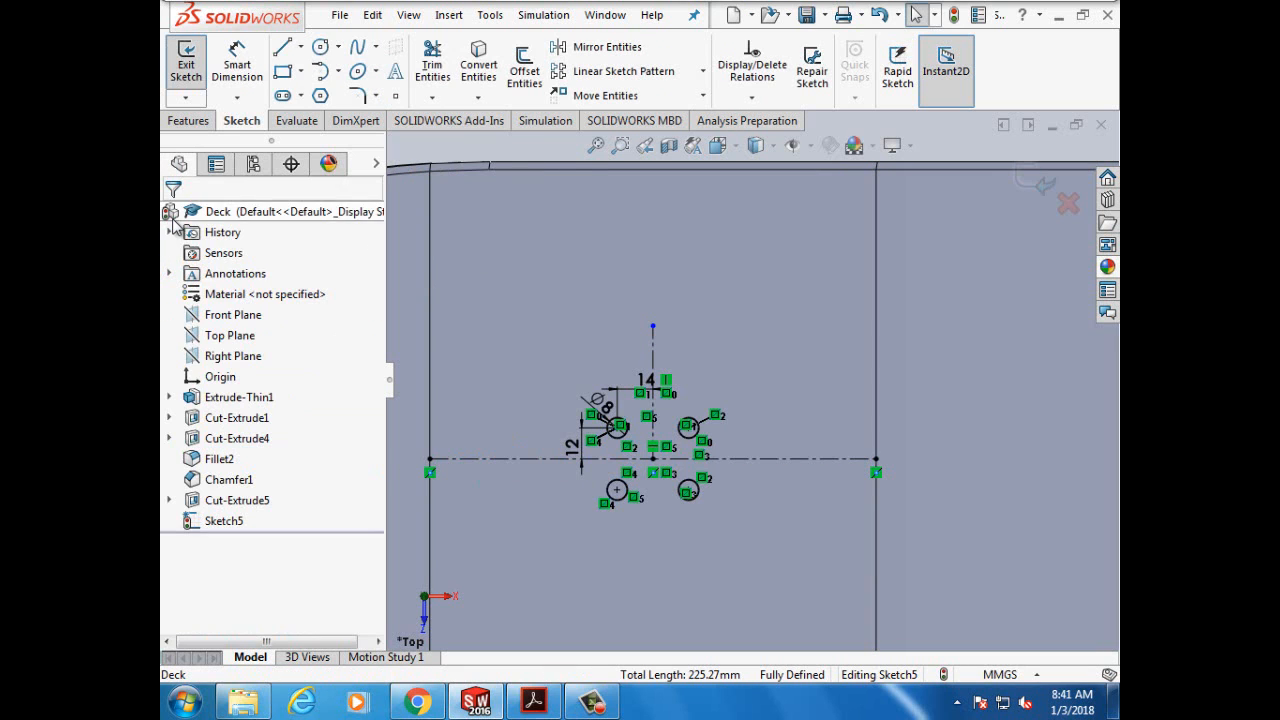
# Step: Cut the four circles through the deck with an Extruded Cut set to Through All
pyautogui.click(188, 120)
pyautogui.click(444, 70)
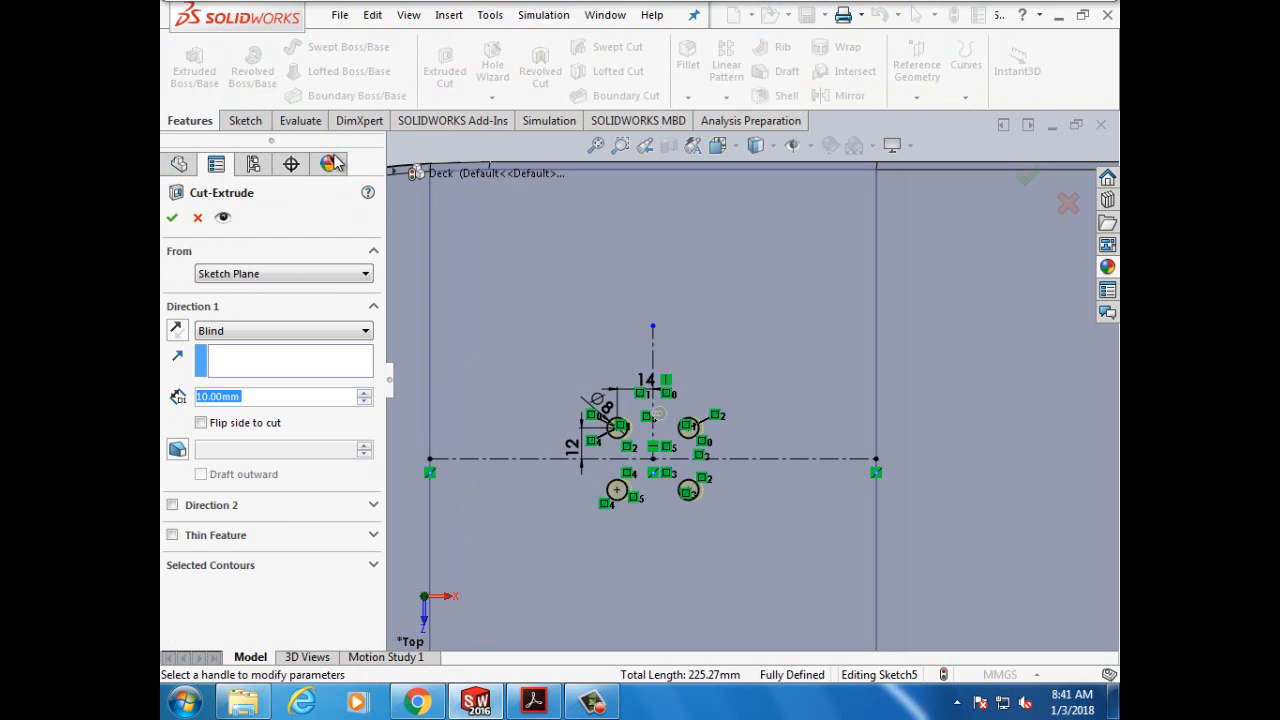
pyautogui.click(366, 331)
pyautogui.click(338, 362)
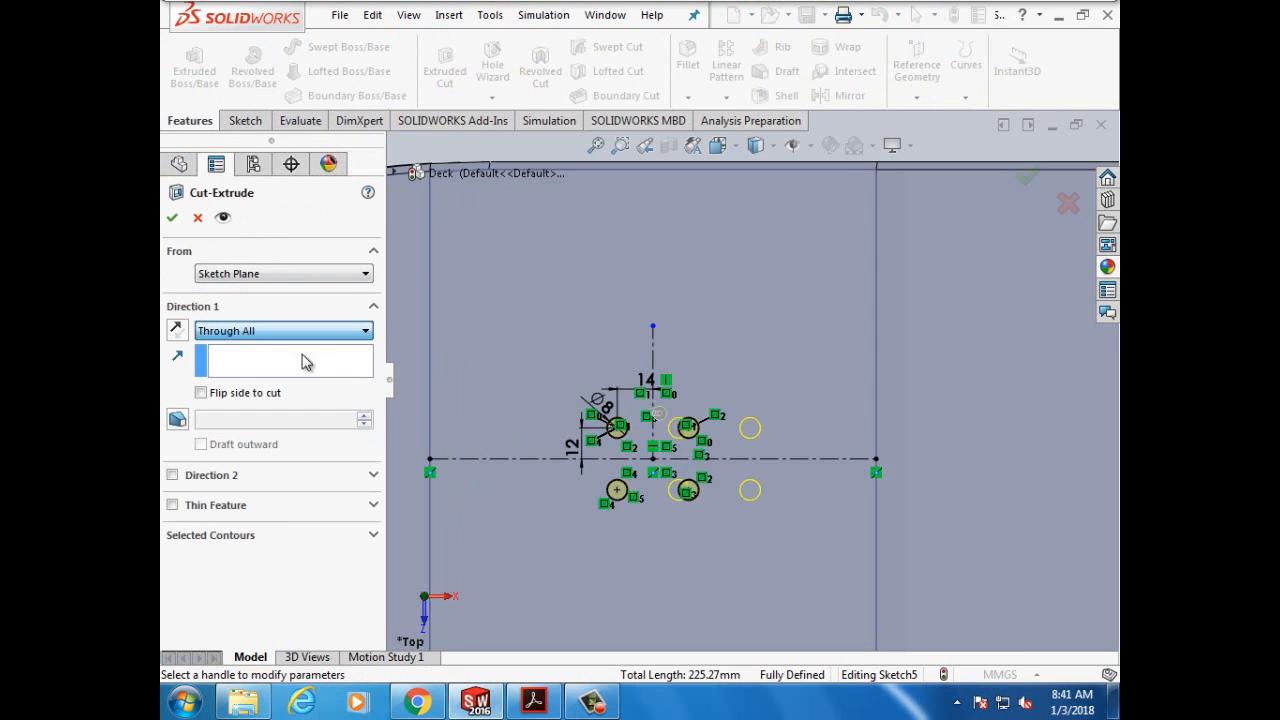
pyautogui.click(172, 220)
pyautogui.scroll(5, 566, 300)
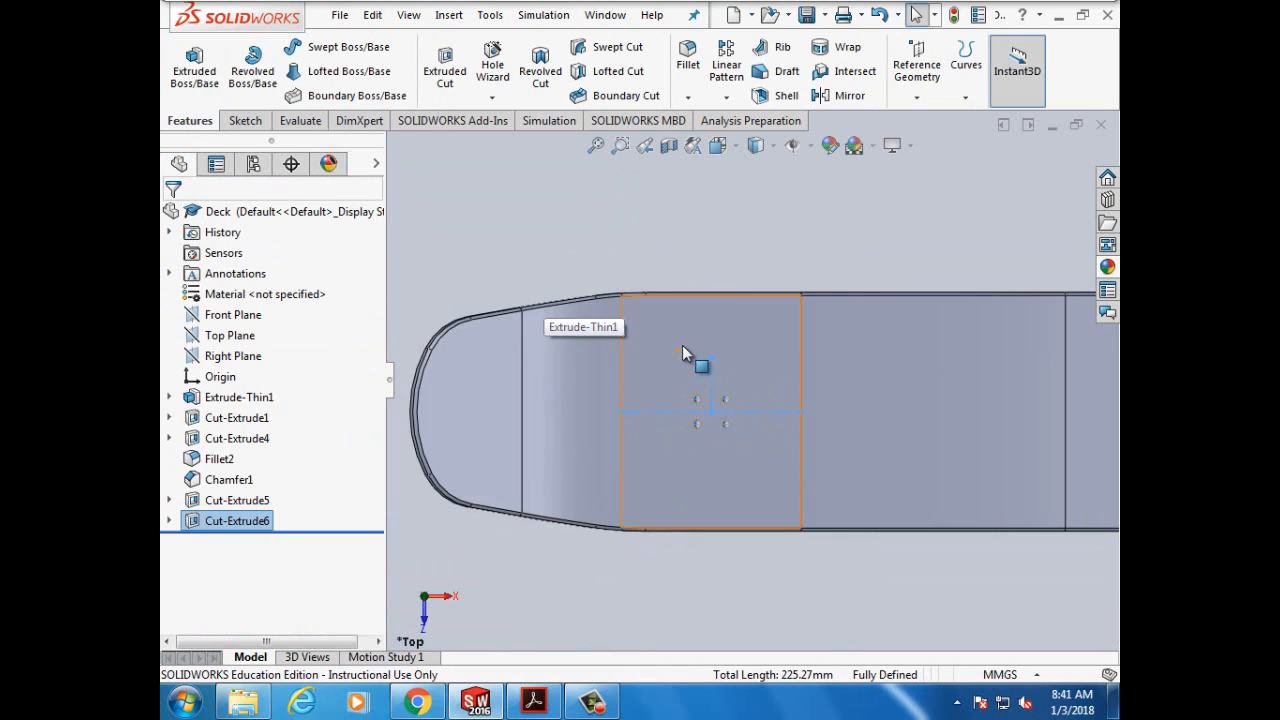
pyautogui.click(524, 249)
# Step: Switch to the Mountainboard project PDF in Acrobat and read the Task 6 instructions for adding the truck mounting holes
pyautogui.click(533, 702)
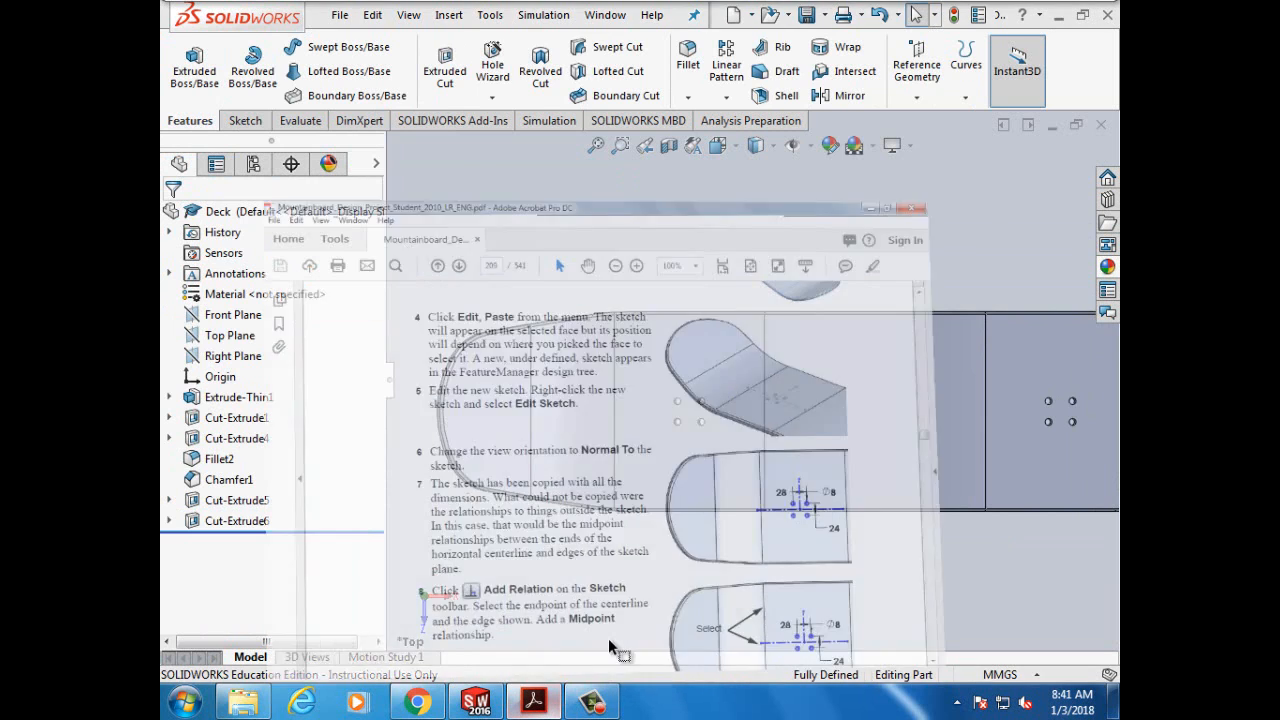
pyautogui.scroll(-3, 686, 483)
pyautogui.scroll(-3, 686, 483)
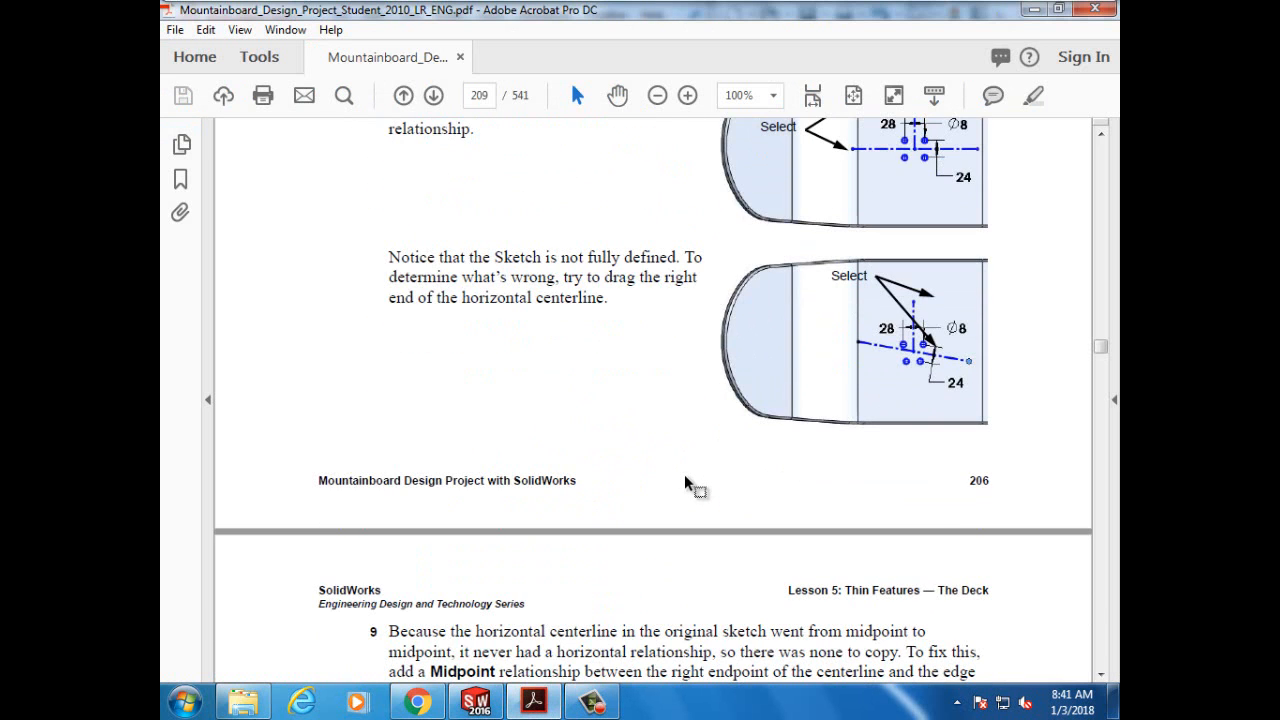
pyautogui.scroll(-8, 686, 483)
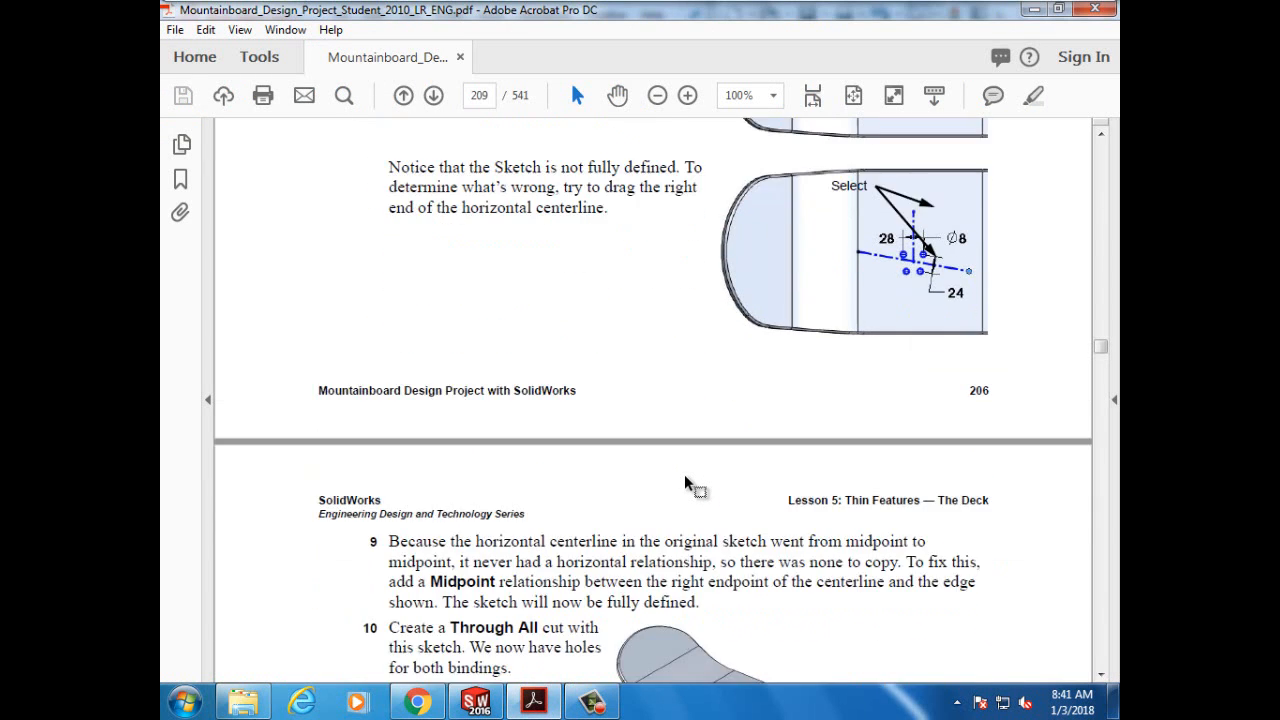
pyautogui.scroll(-2, 686, 477)
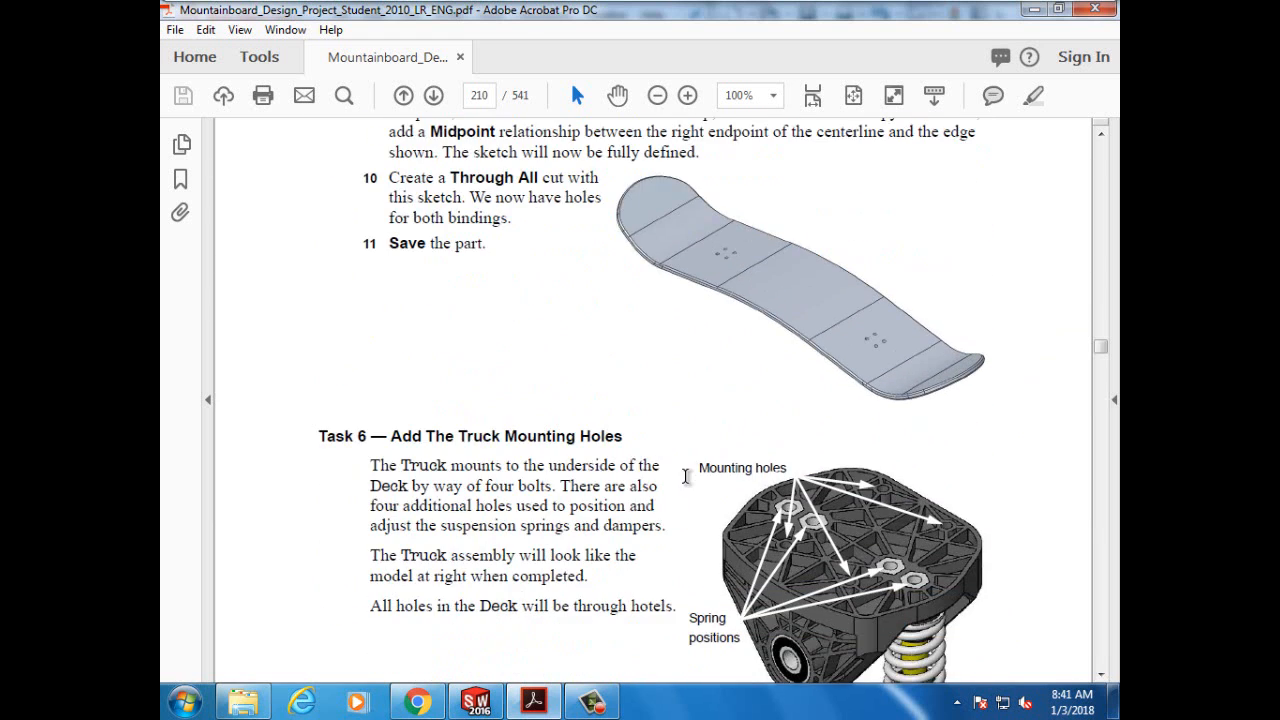
pyautogui.scroll(-3, 686, 477)
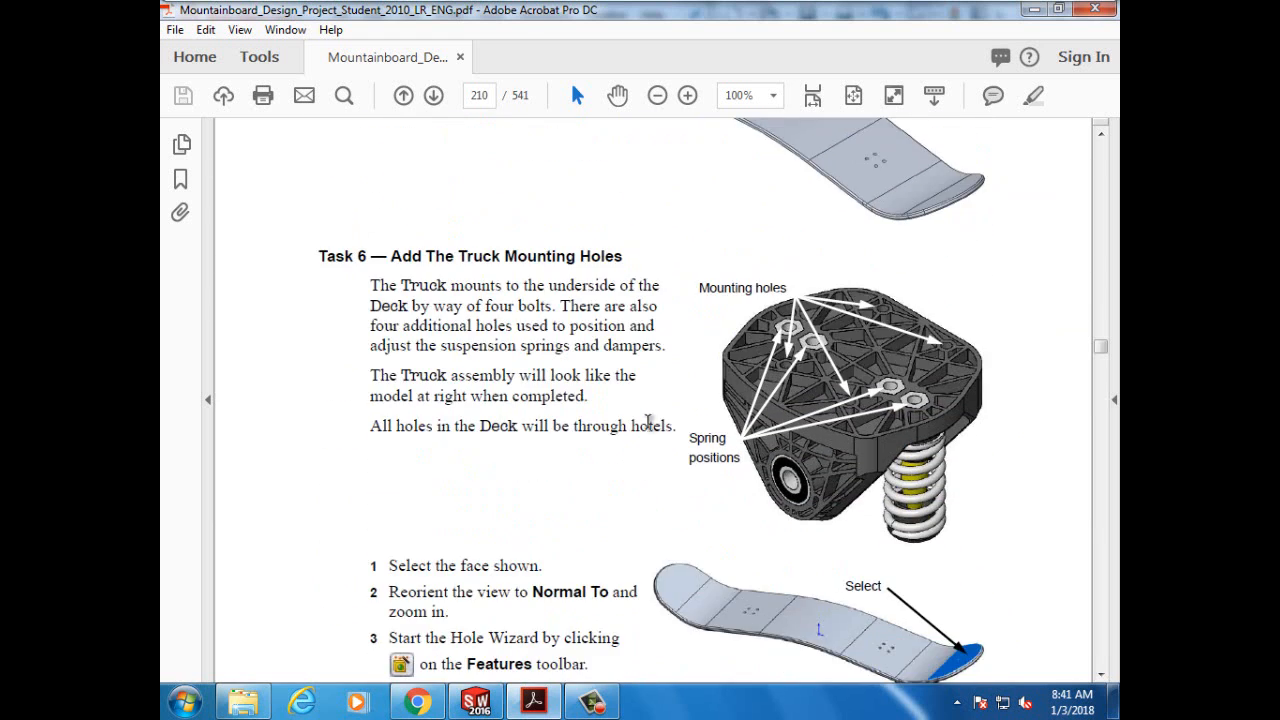
pyautogui.scroll(-1, 675, 423)
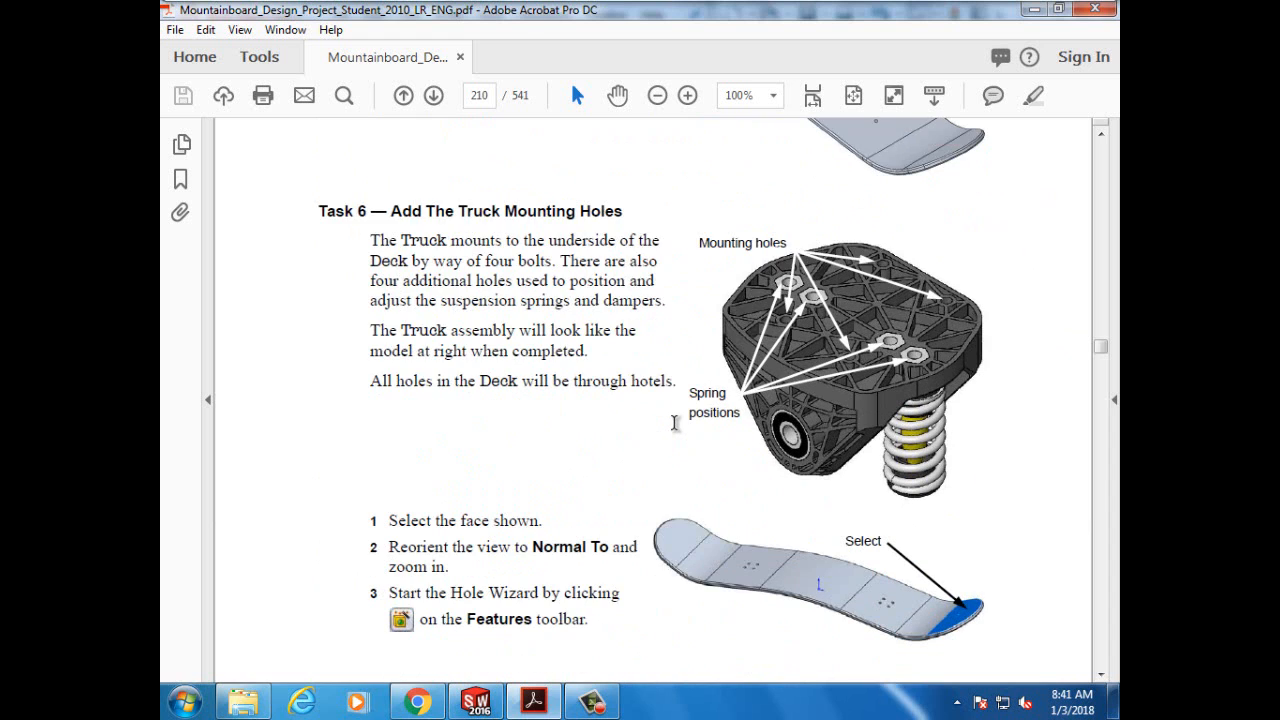
pyautogui.scroll(-1, 675, 423)
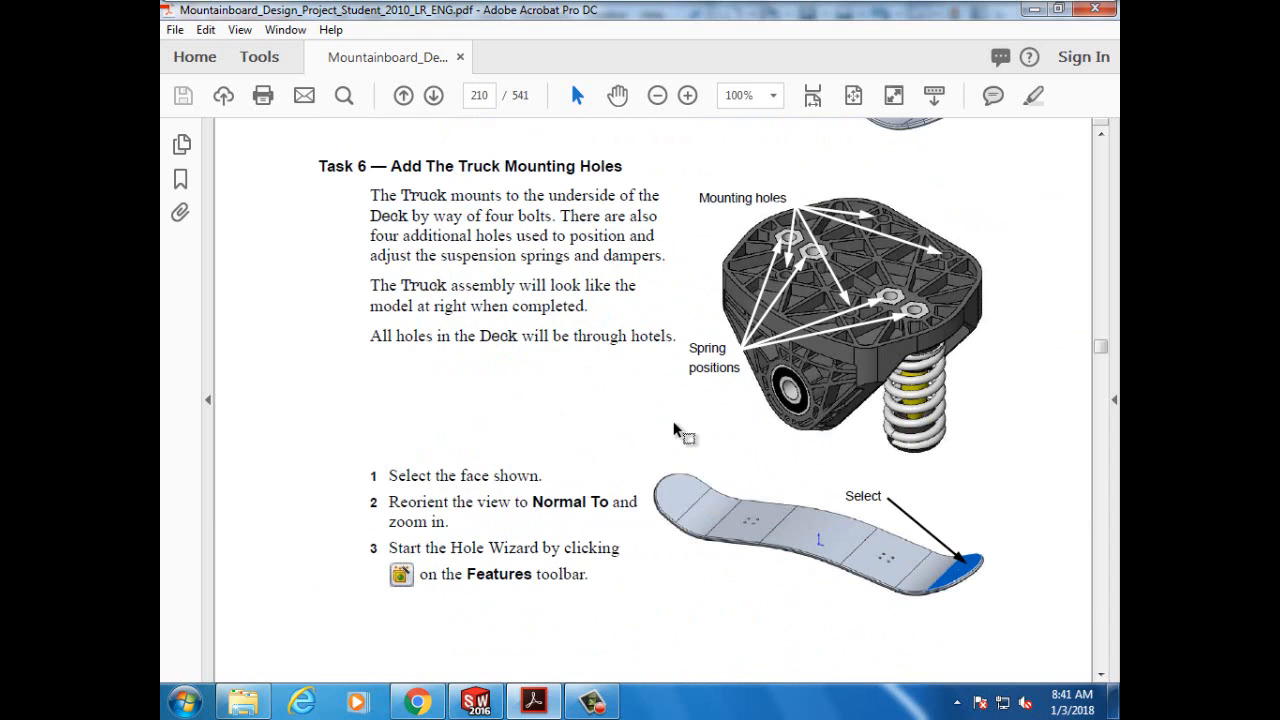
pyautogui.scroll(-12, 675, 430)
pyautogui.scroll(-11, 675, 430)
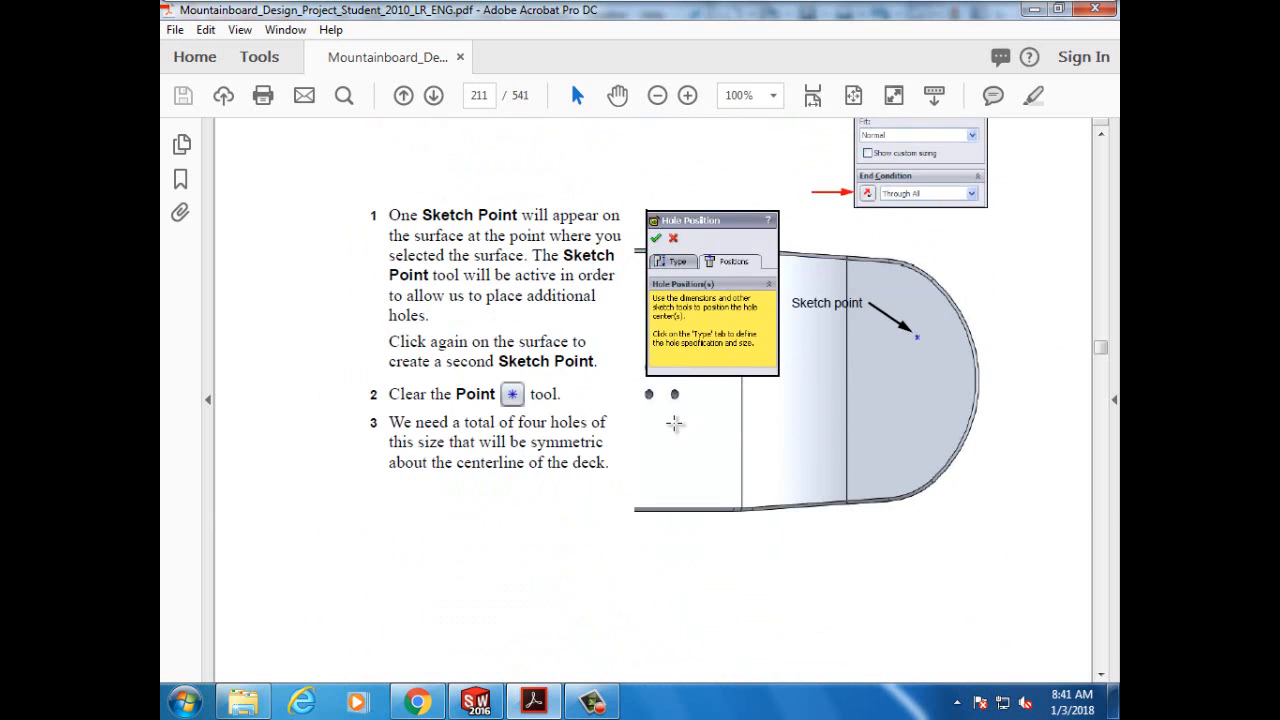
pyautogui.scroll(-10, 675, 423)
pyautogui.scroll(-8, 675, 423)
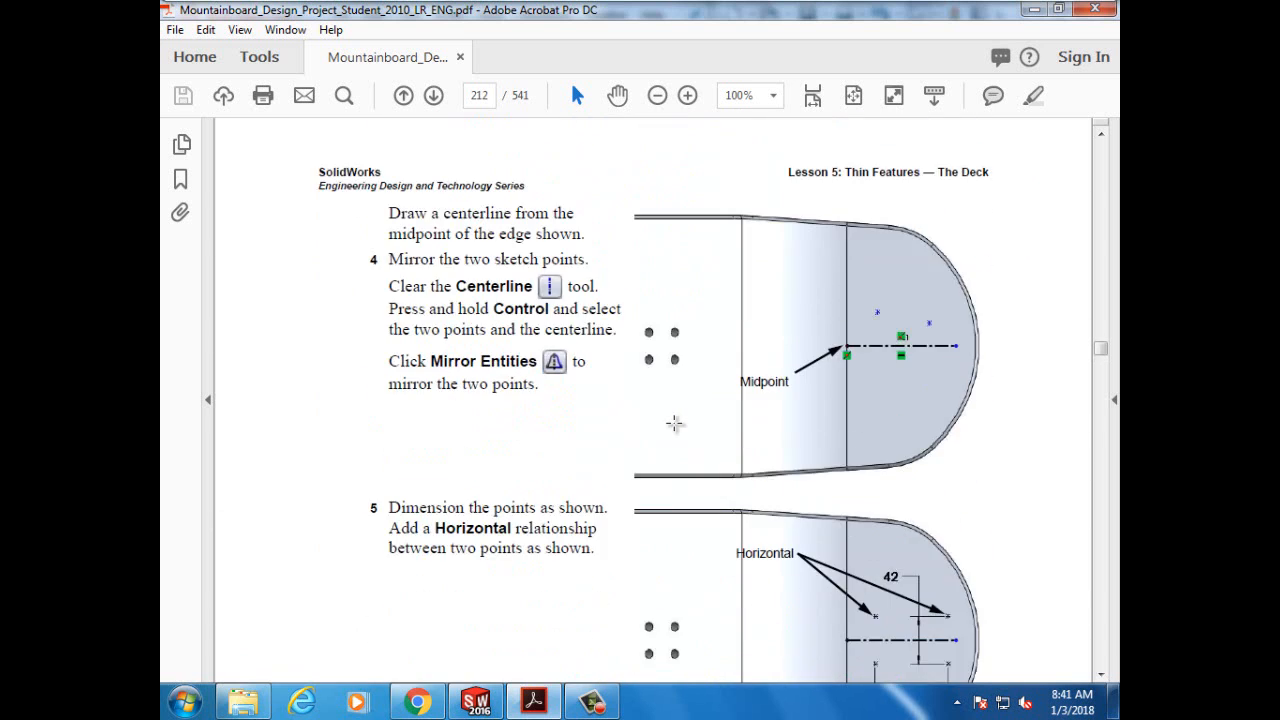
pyautogui.scroll(-3, 675, 423)
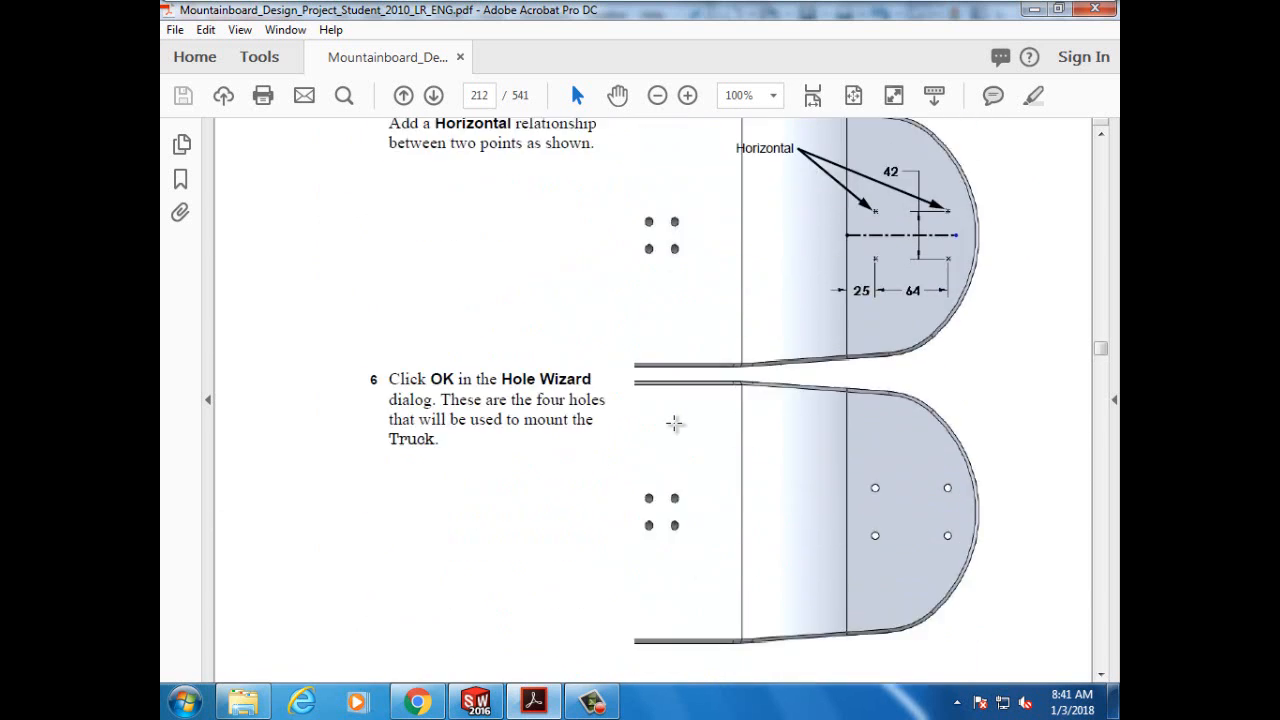
pyautogui.scroll(-7, 955, 505)
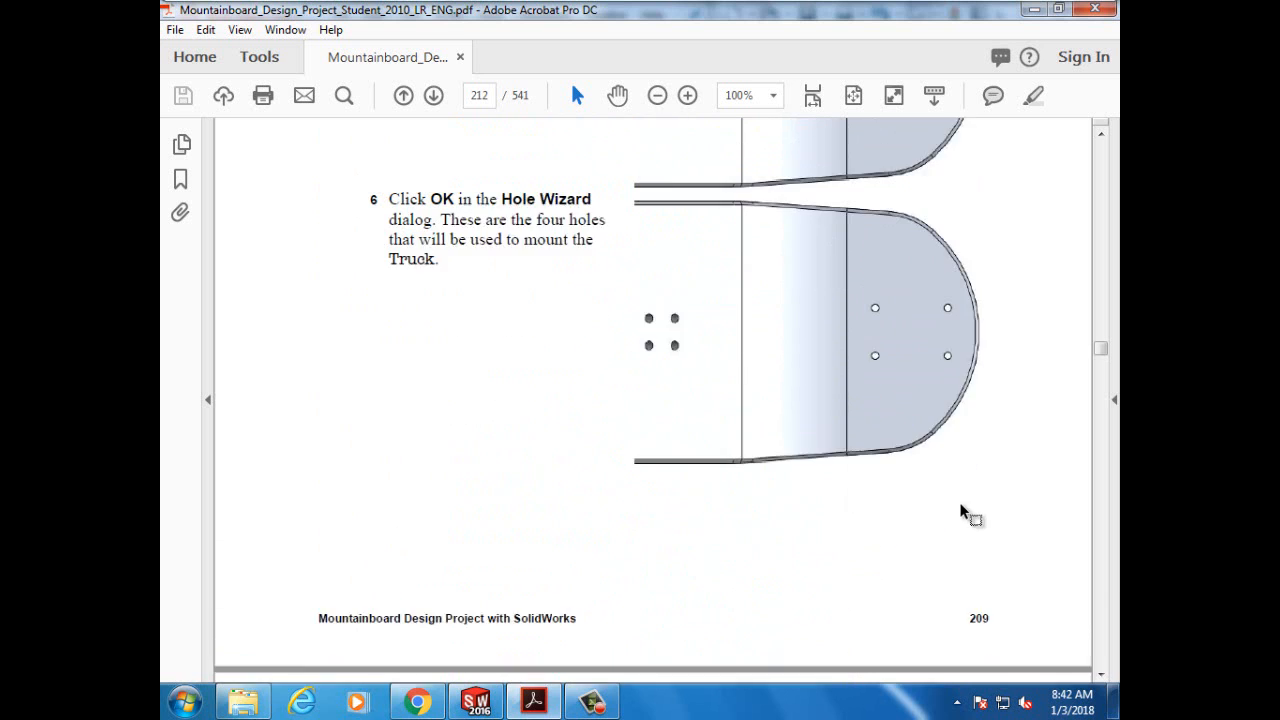
# Step: Read ahead in the PDF through the spring-adjustment hole and mirror instructions to where the Initial Analysis section begins
pyautogui.scroll(-11, 900, 512)
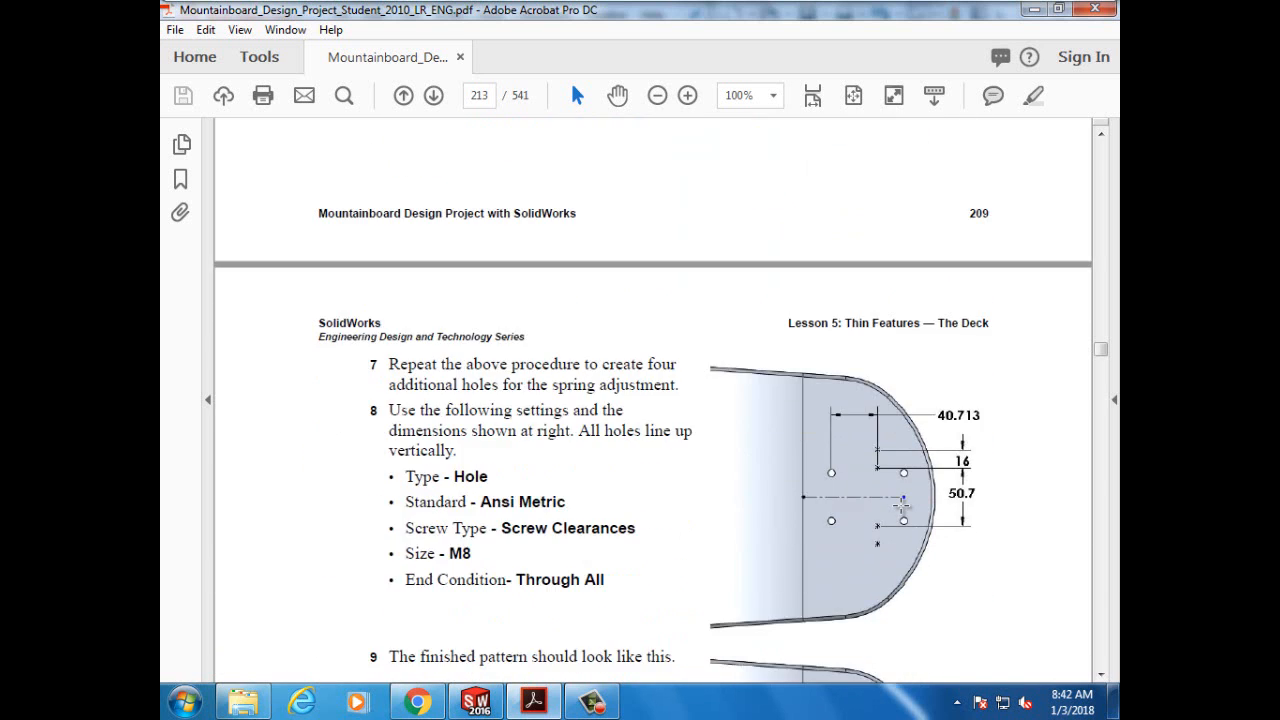
pyautogui.scroll(-5, 898, 515)
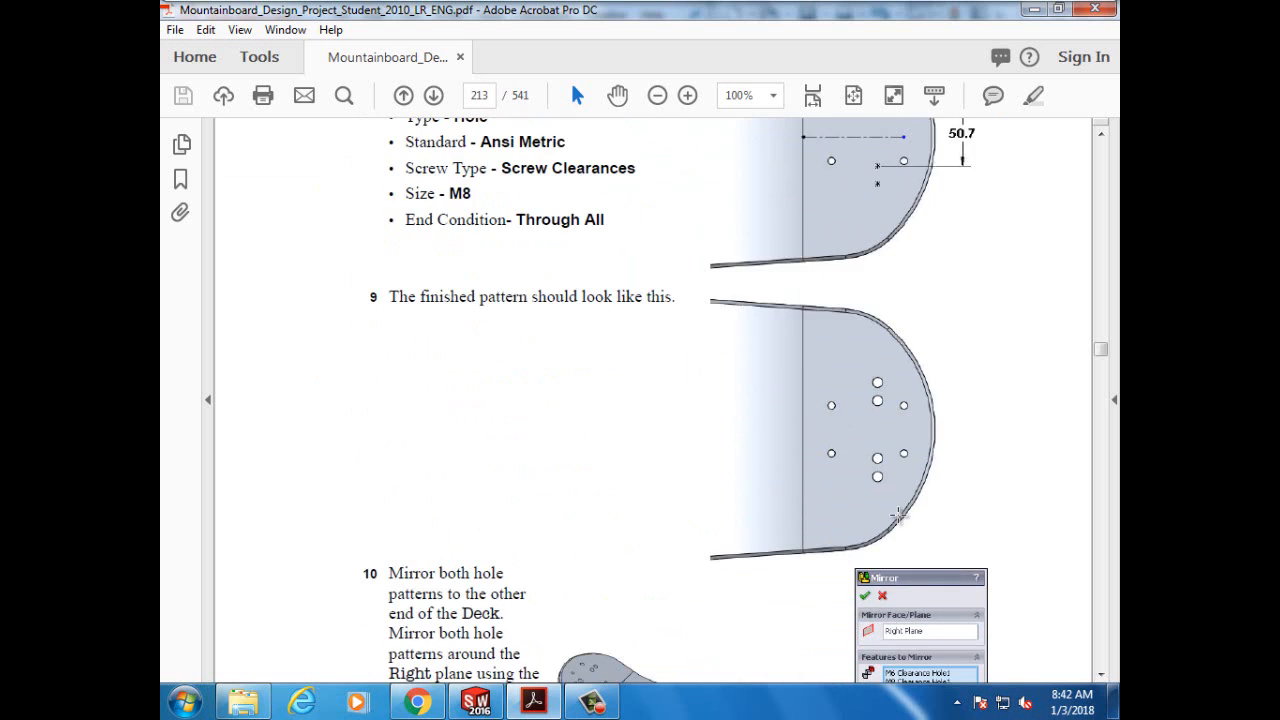
pyautogui.scroll(-1, 898, 513)
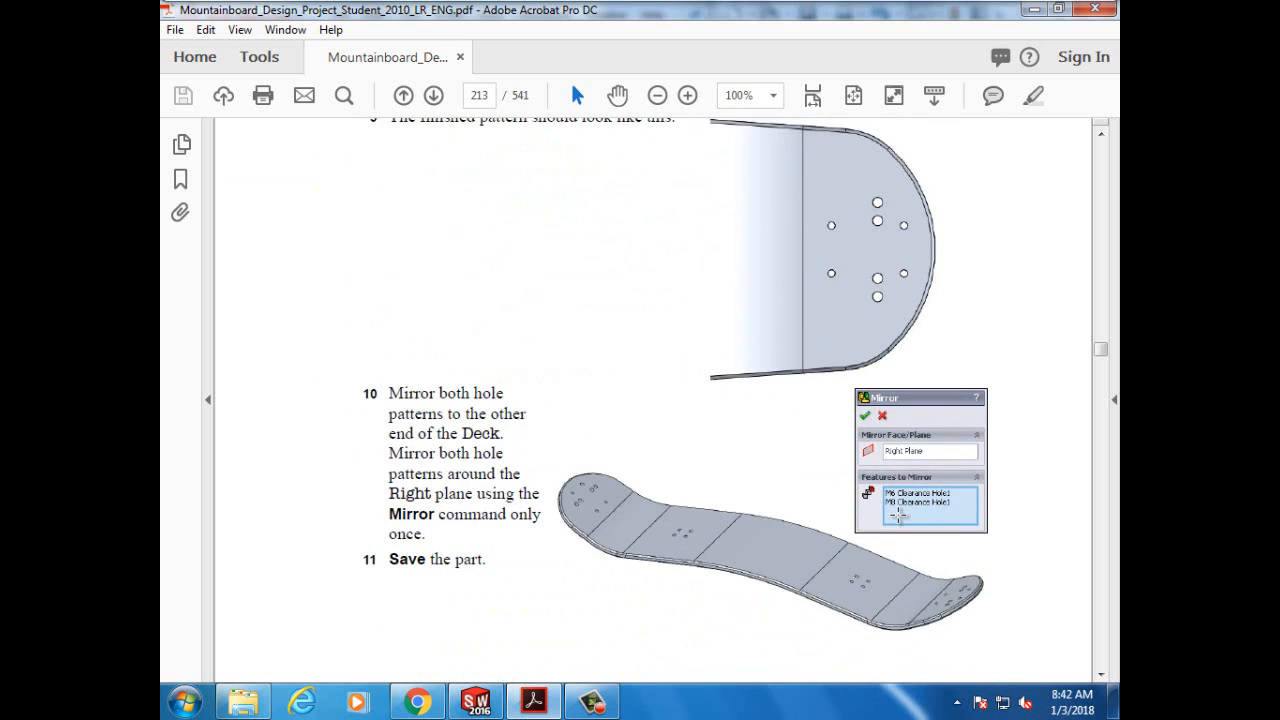
pyautogui.scroll(3, 899, 515)
pyautogui.scroll(-15, 898, 514)
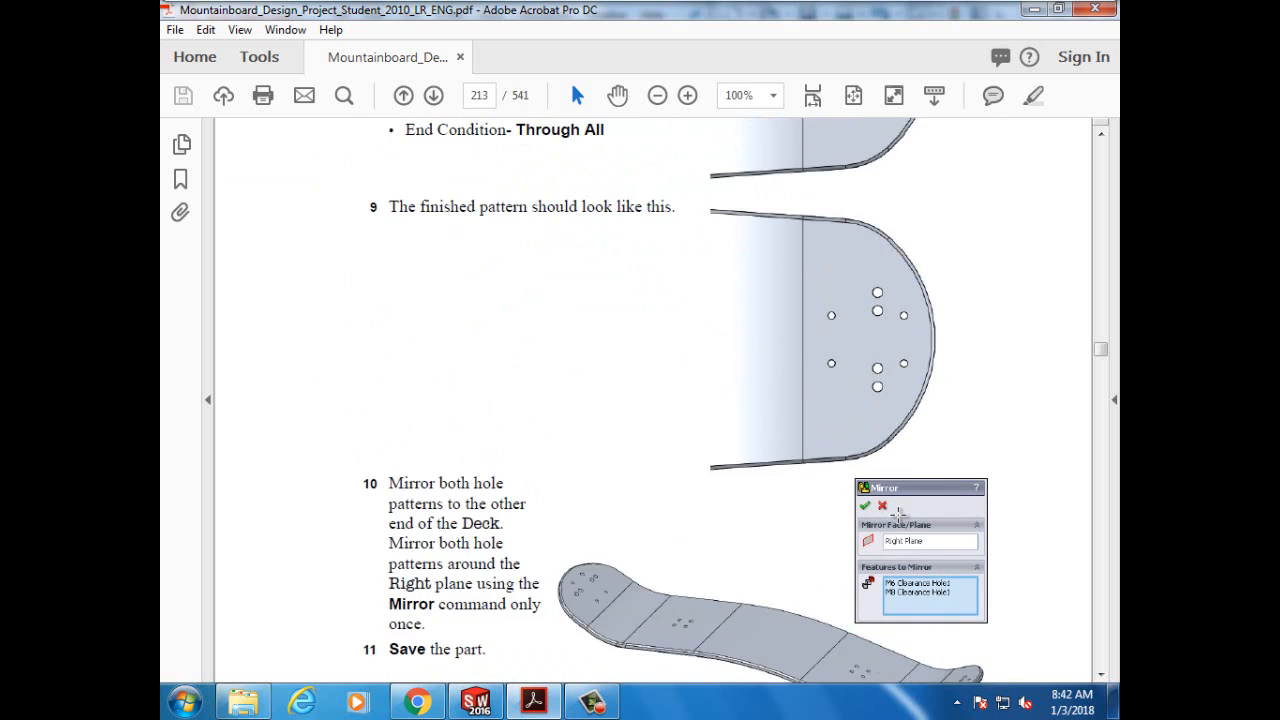
pyautogui.scroll(-20, 897, 512)
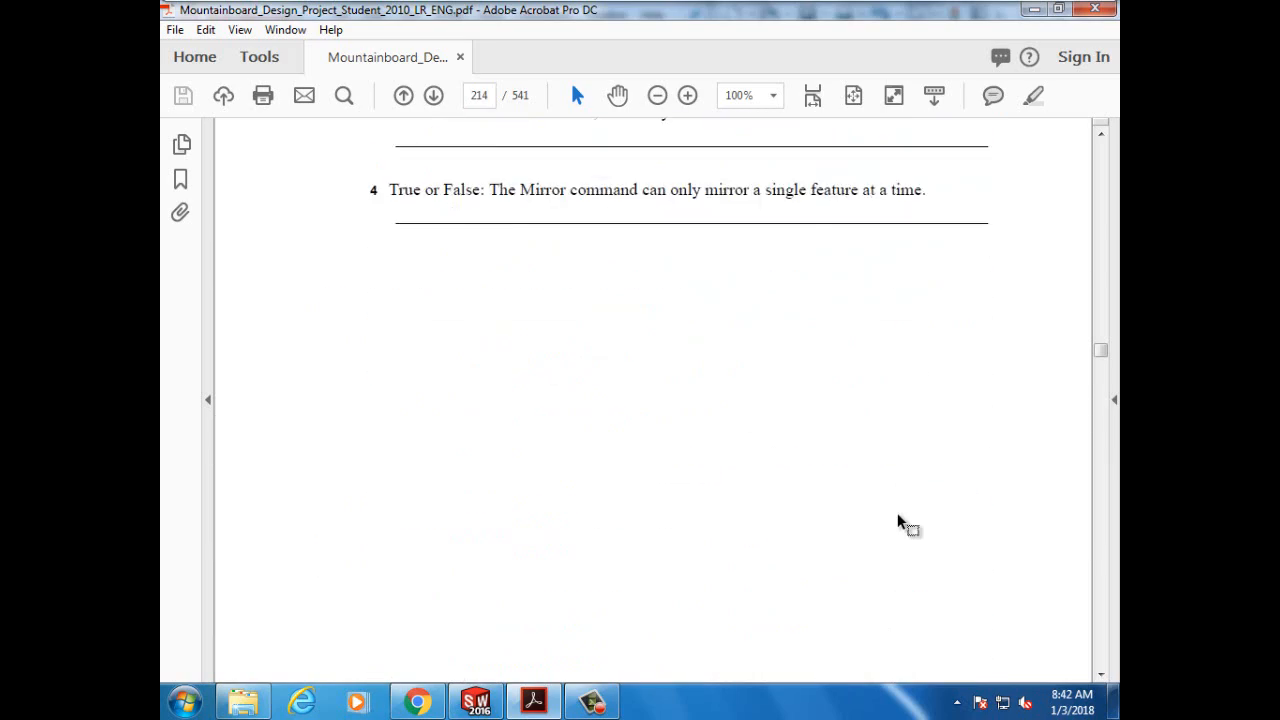
pyautogui.scroll(-8, 897, 514)
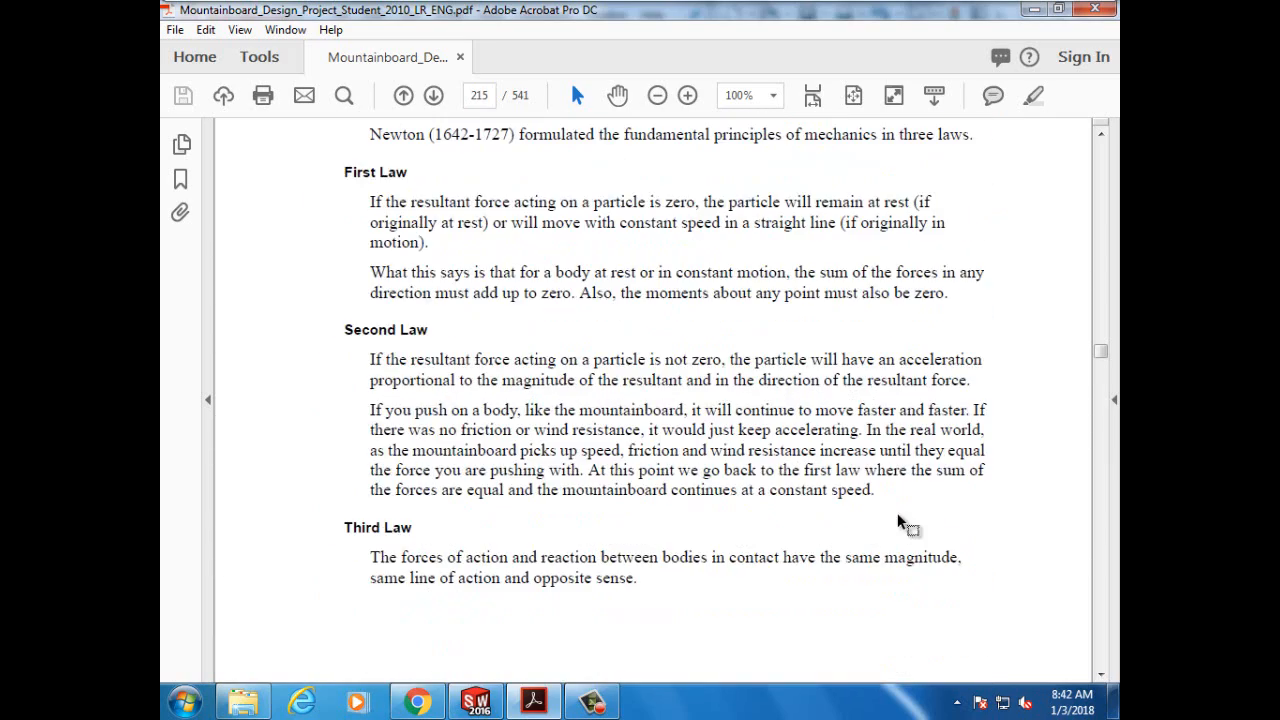
pyautogui.scroll(10, 897, 514)
pyautogui.scroll(-3, 897, 514)
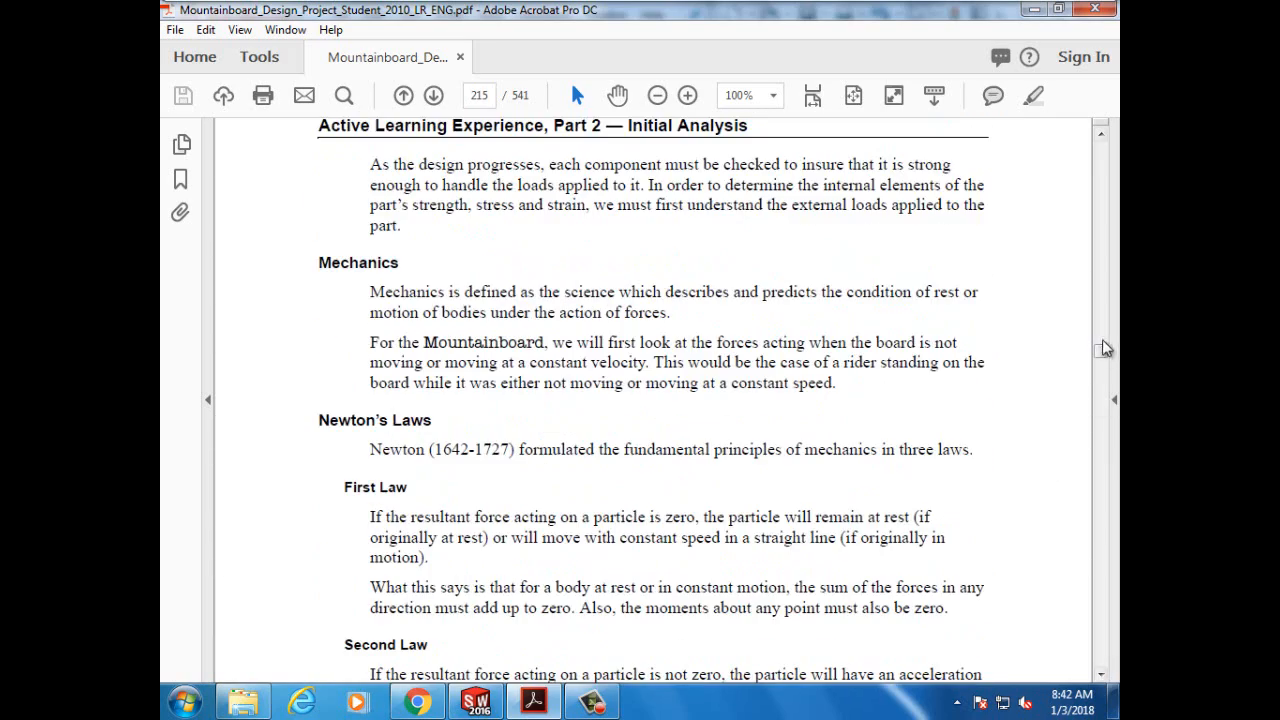
# Step: Return to PDF page 212 and review the truck hole instructions on the centerline, mirrored points and hole dimensions
pyautogui.moveTo(1104, 348)
pyautogui.mouseDown()
pyautogui.moveTo(1106, 360)
pyautogui.moveTo(1105, 345)
pyautogui.mouseUp()
pyautogui.click(1101, 674)
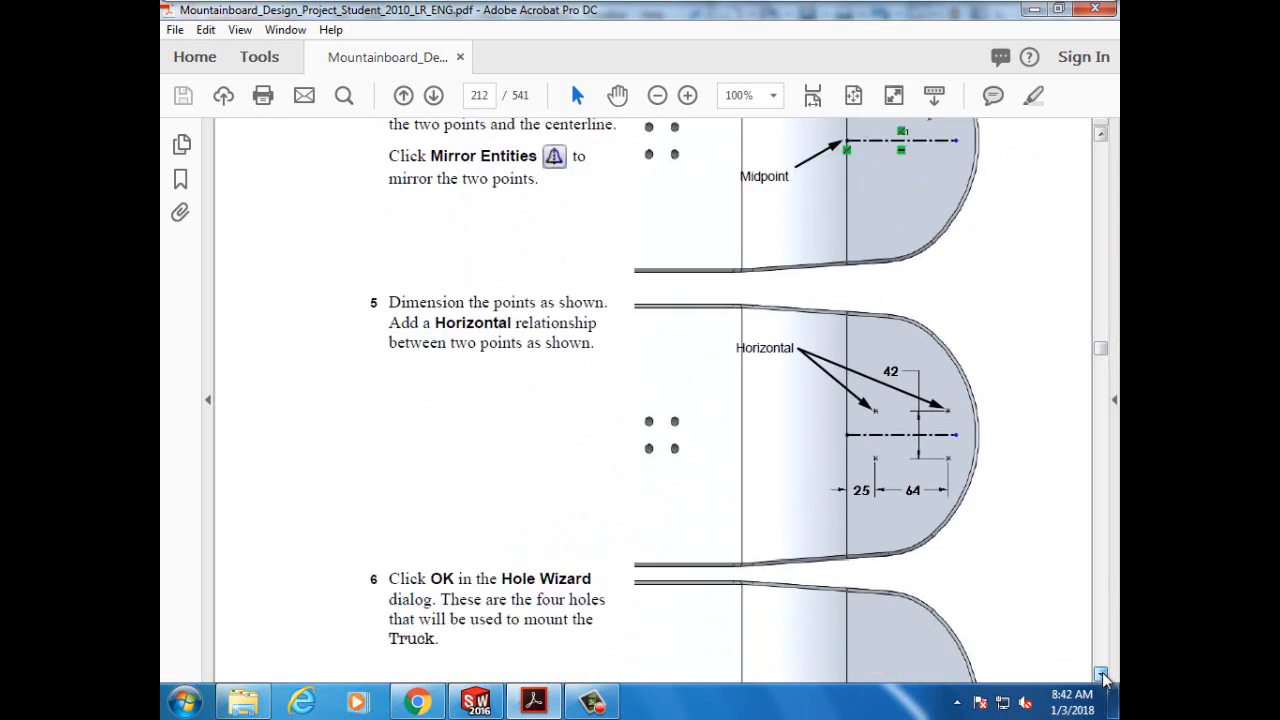
pyautogui.click(1101, 674)
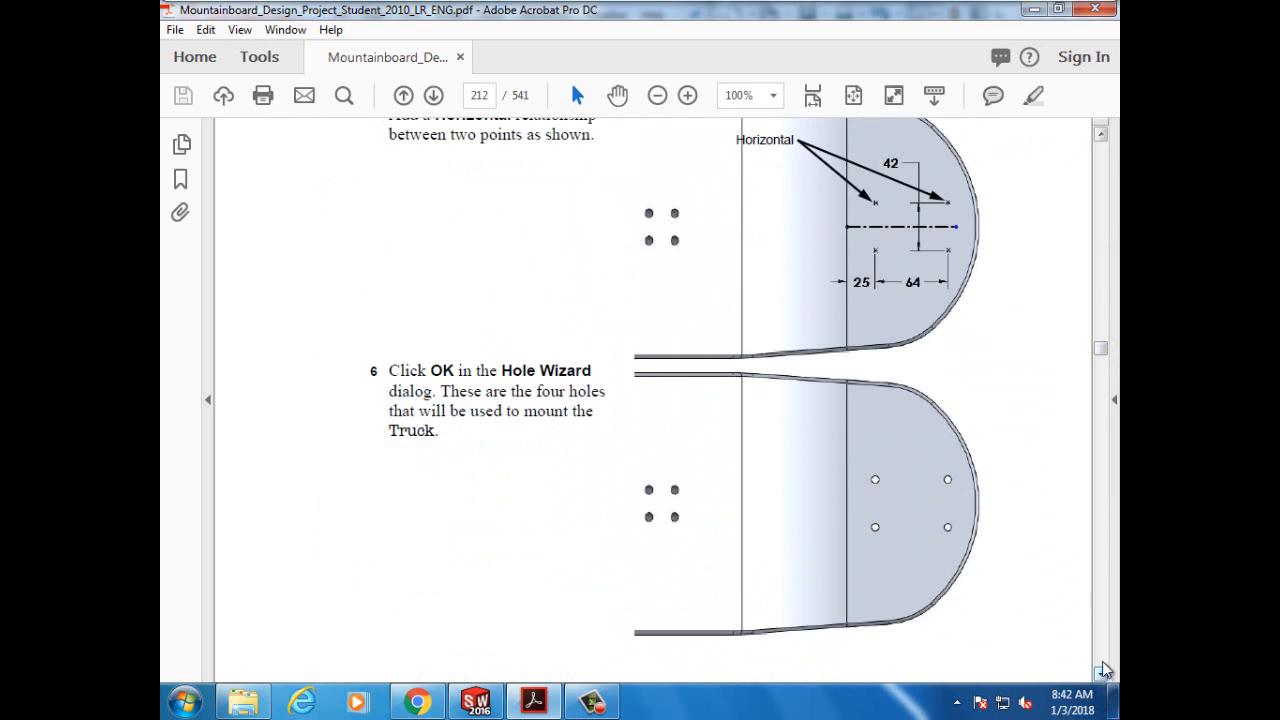
pyautogui.click(1101, 133)
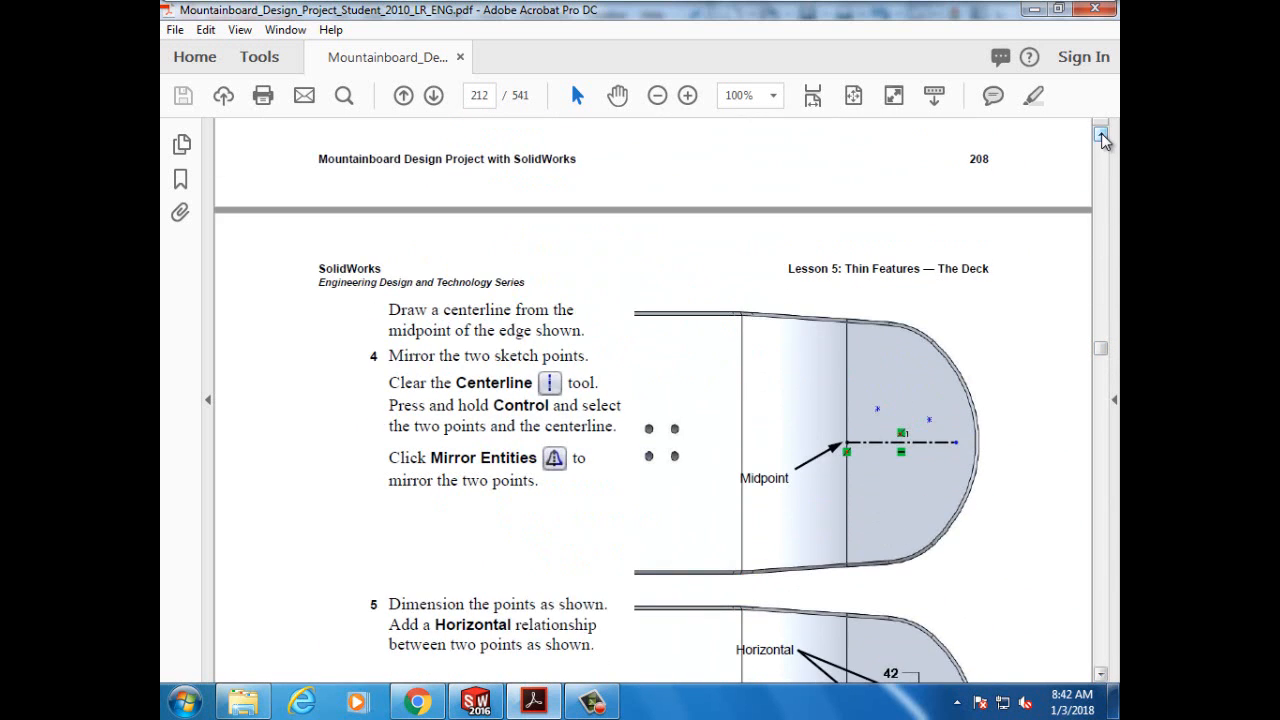
pyautogui.click(1101, 133)
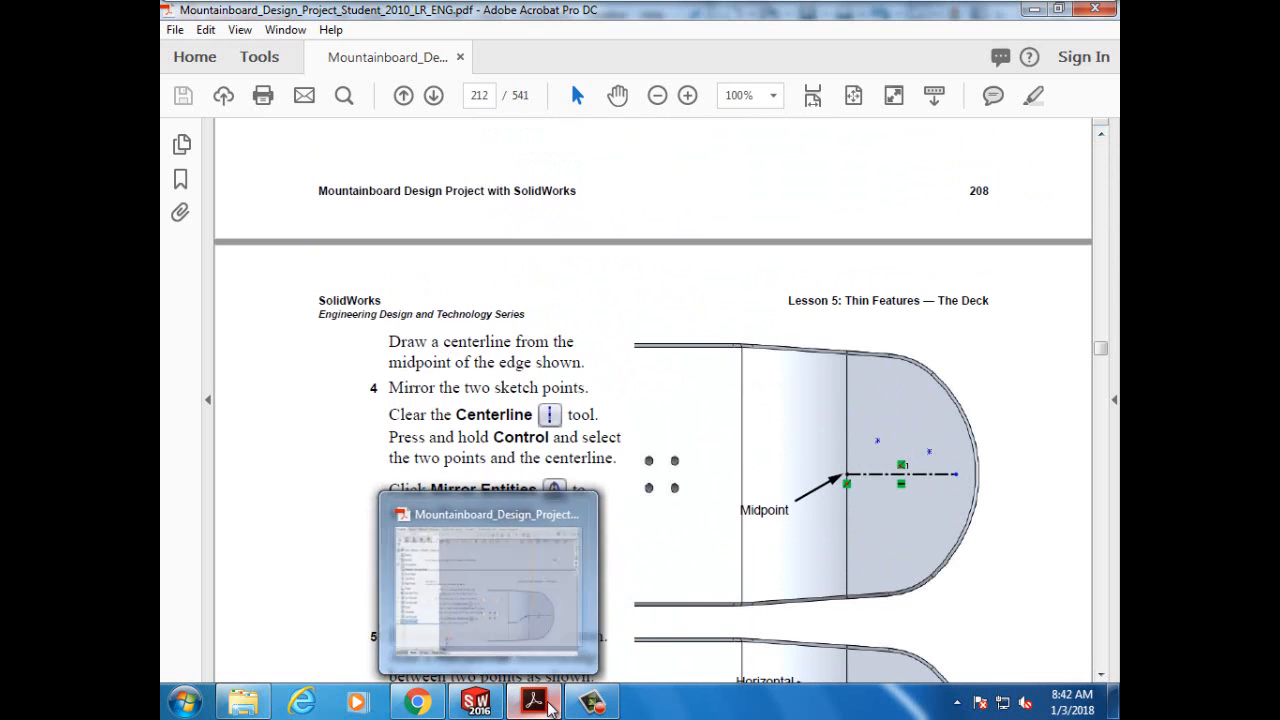
# Step: Switch to SolidWorks and open a sketch on the flat face at the deck's right rounded end
pyautogui.click(498, 706)
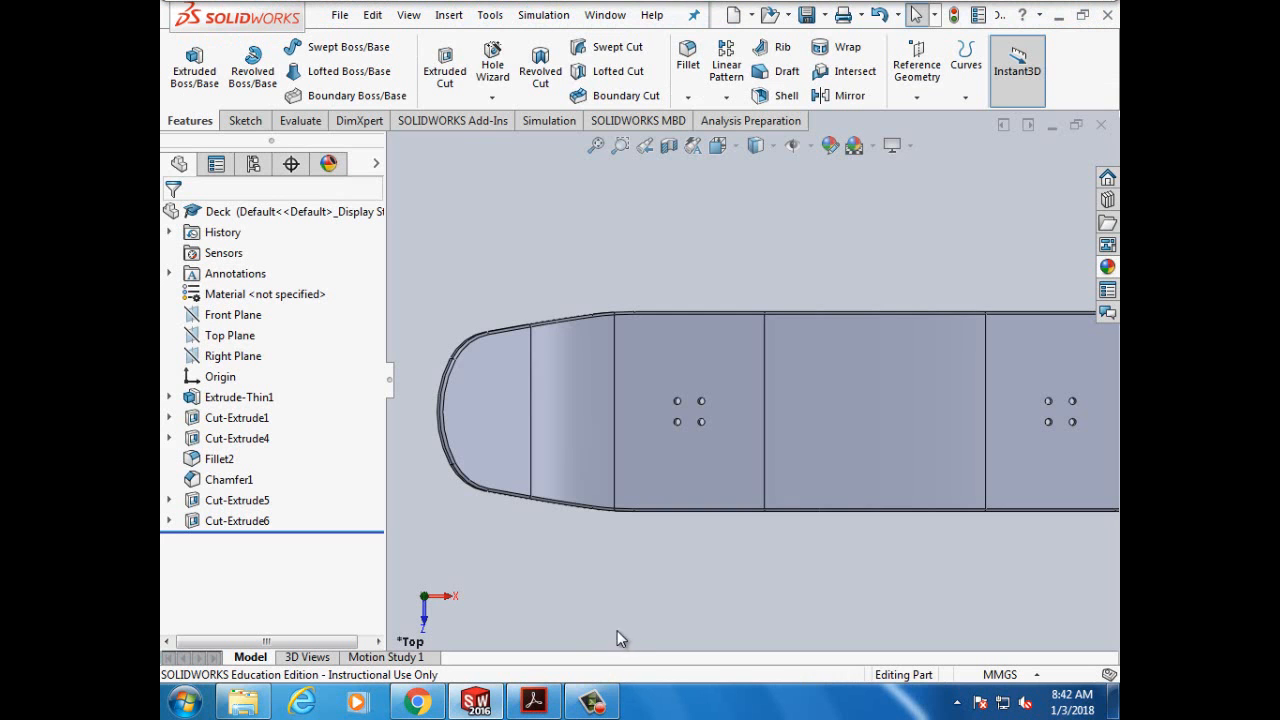
pyautogui.scroll(3, 866, 620)
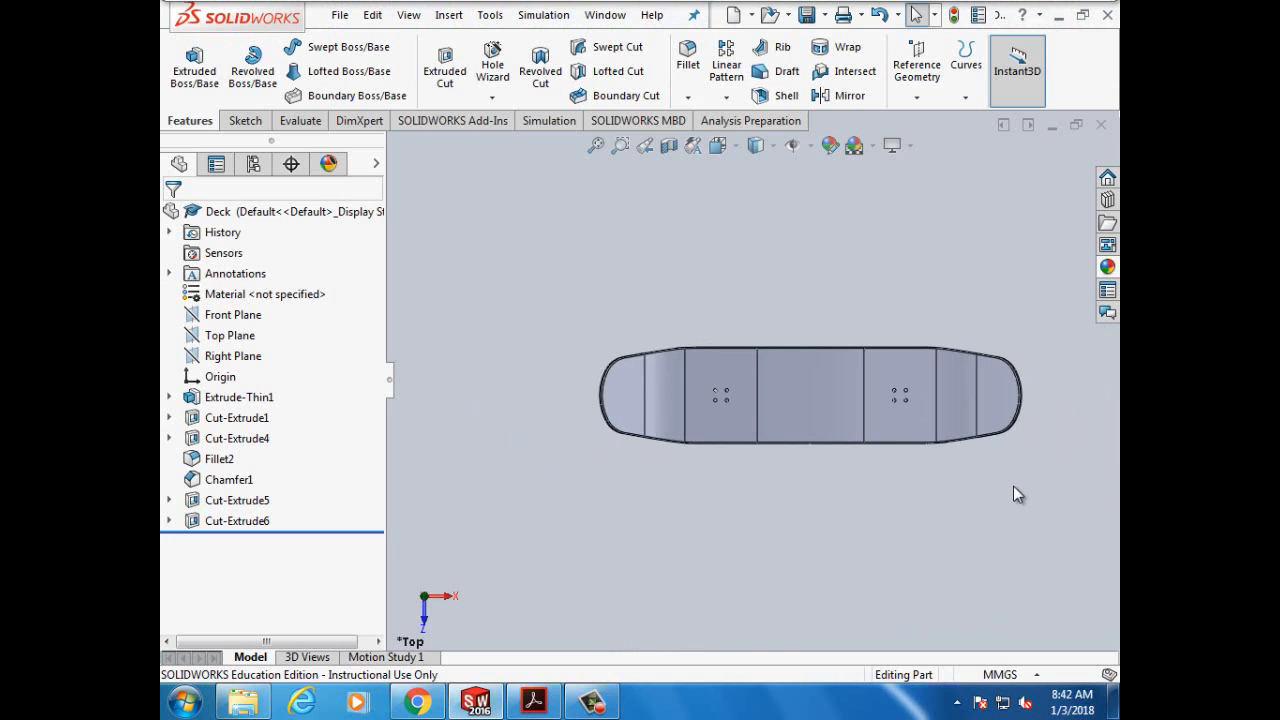
pyautogui.scroll(-3, 1000, 488)
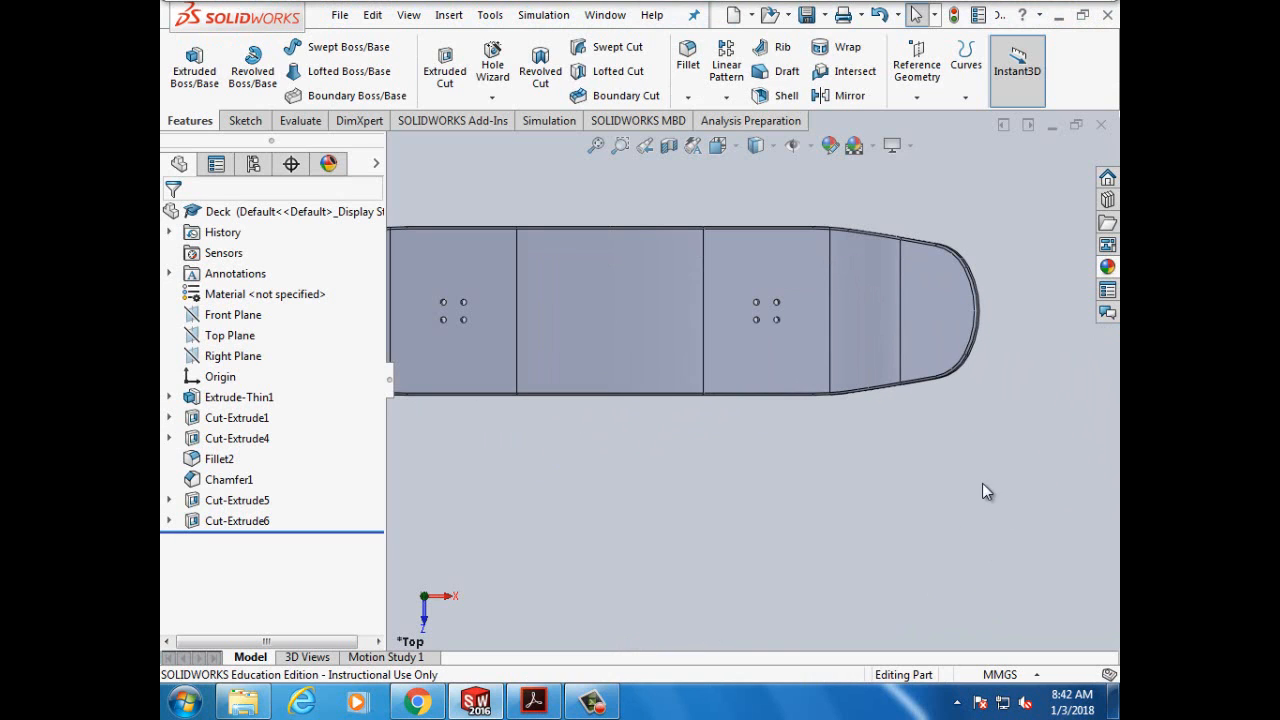
pyautogui.click(936, 308)
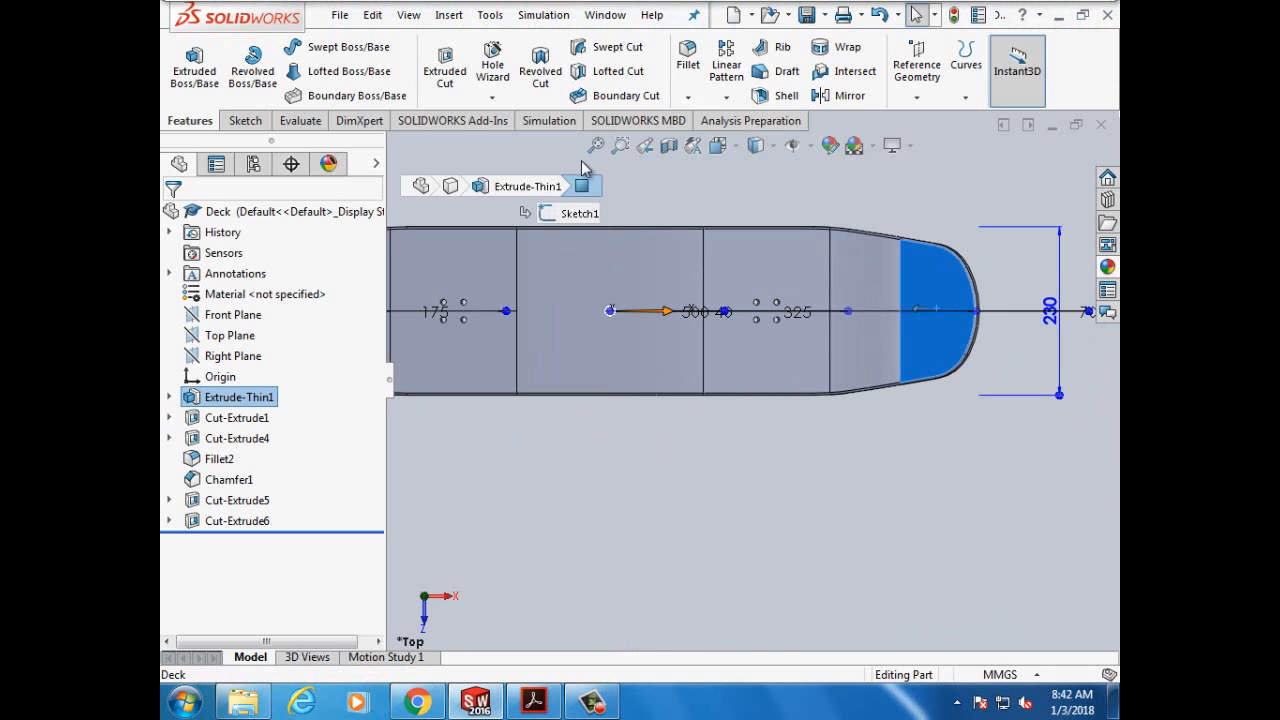
pyautogui.click(245, 120)
pyautogui.click(185, 65)
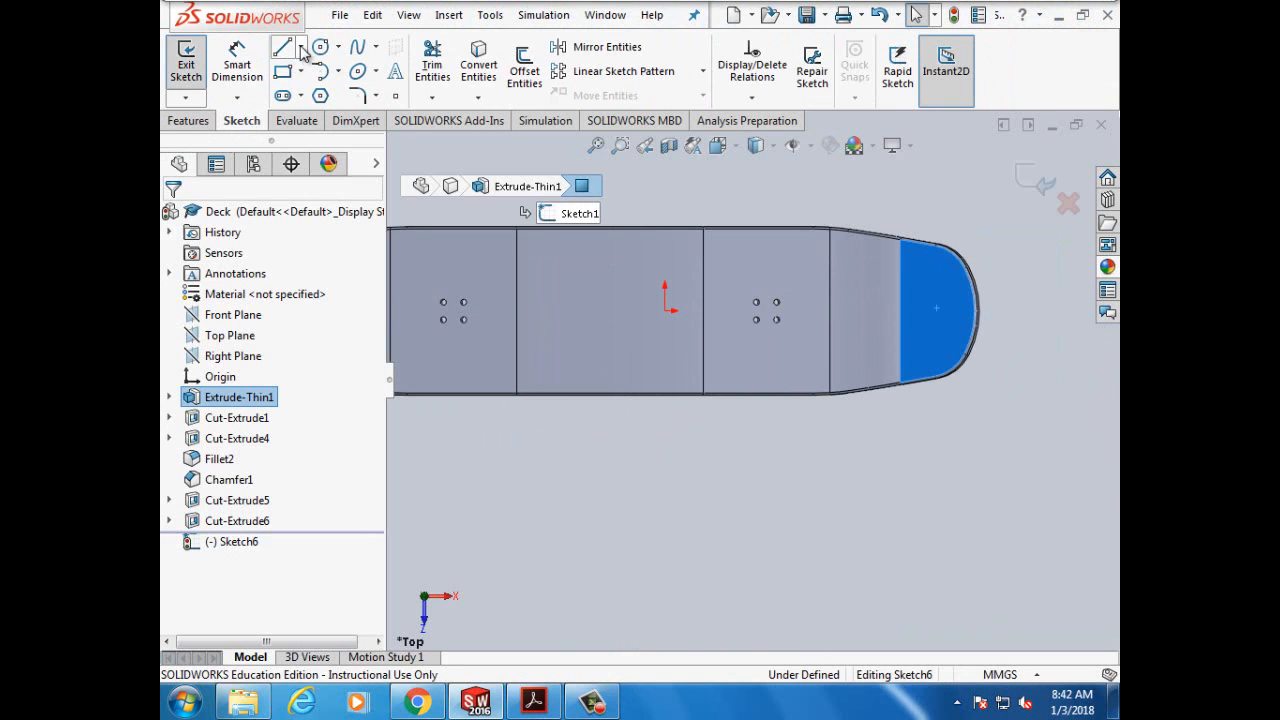
# Step: Draw a horizontal centerline from the midpoint of the end face's straight edge to the deck's rounded end
pyautogui.click(300, 47)
pyautogui.click(297, 94)
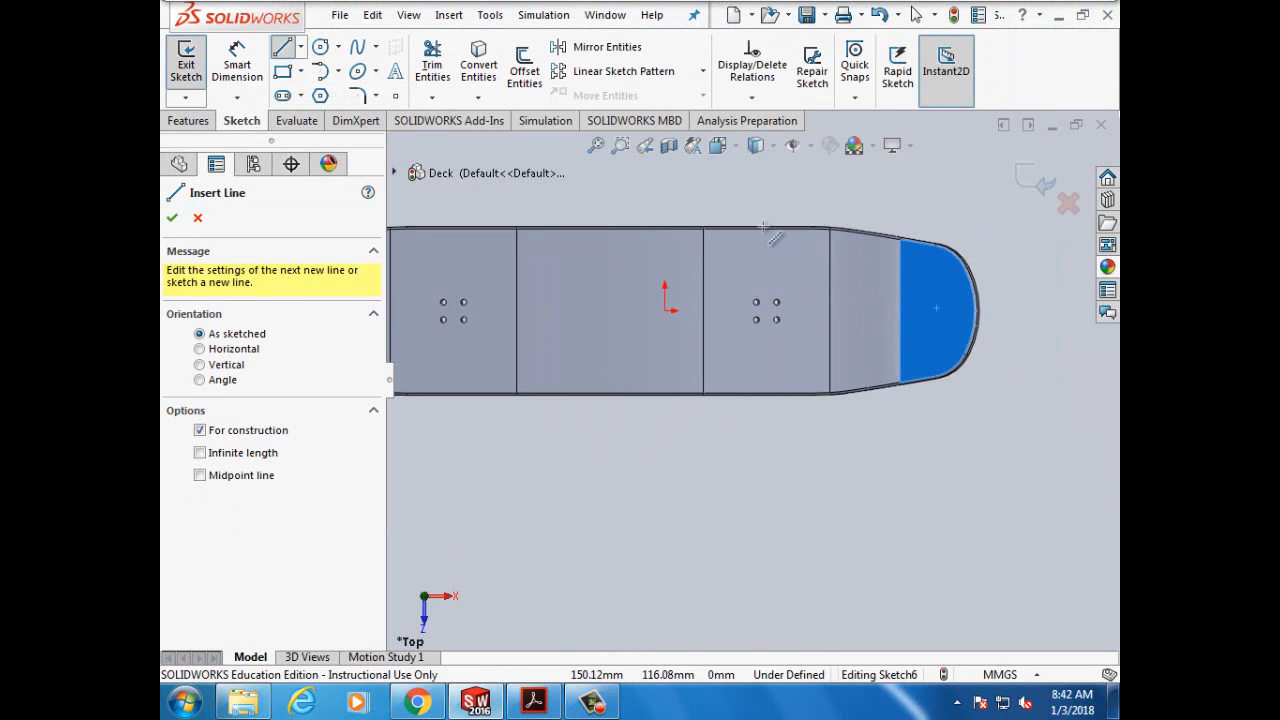
pyautogui.click(900, 311)
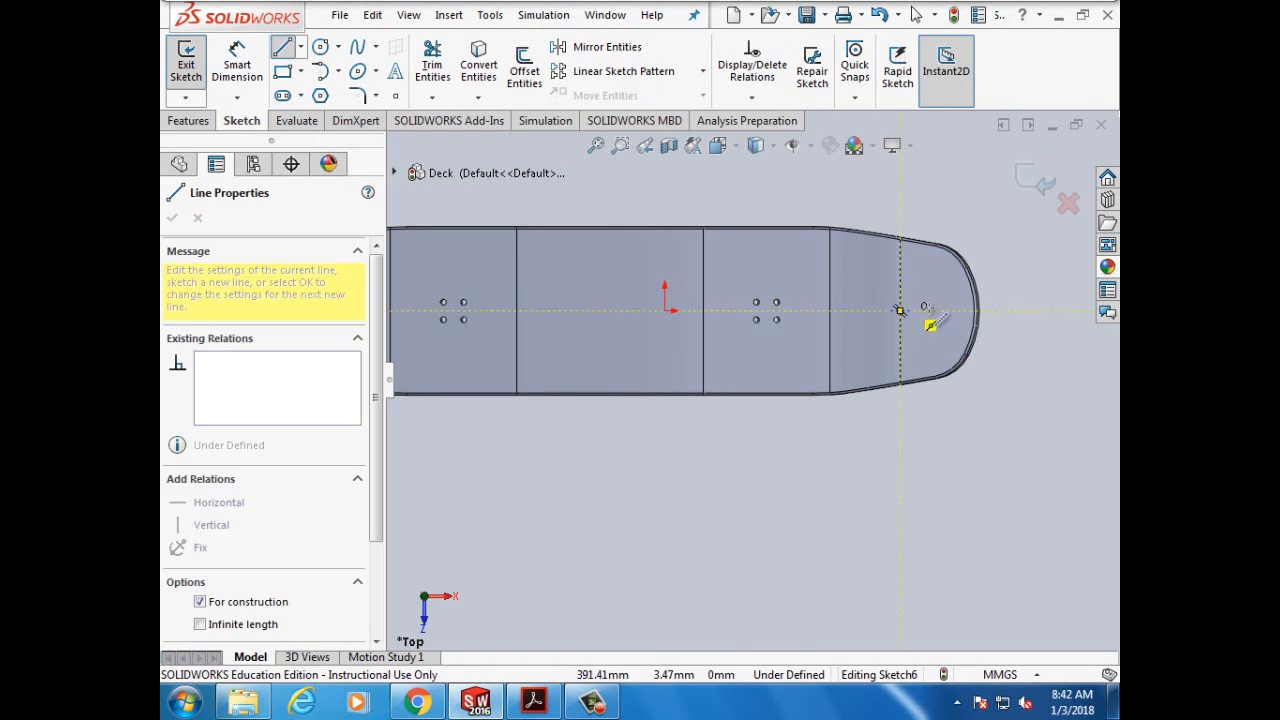
pyautogui.click(973, 310)
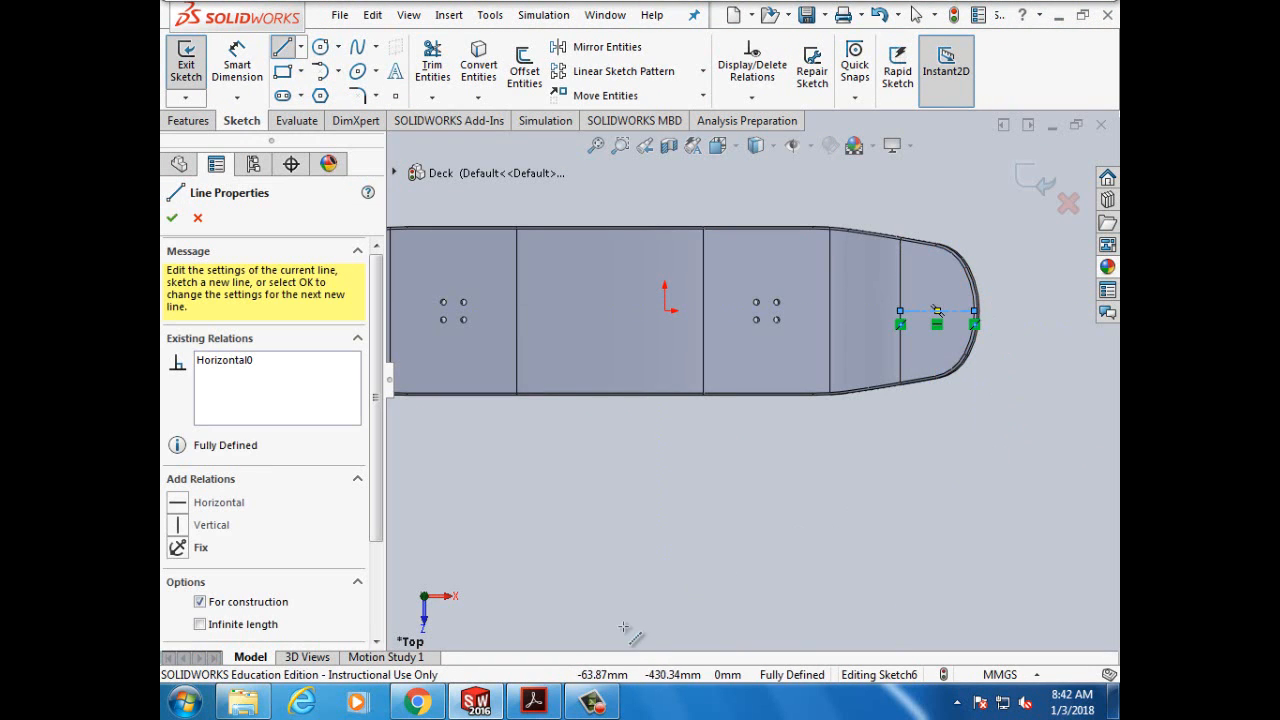
# Step: Switch to the project PDF in Acrobat and examine the step 5 dimensions for positioning the truck mounting holes
pyautogui.moveTo(531, 708)
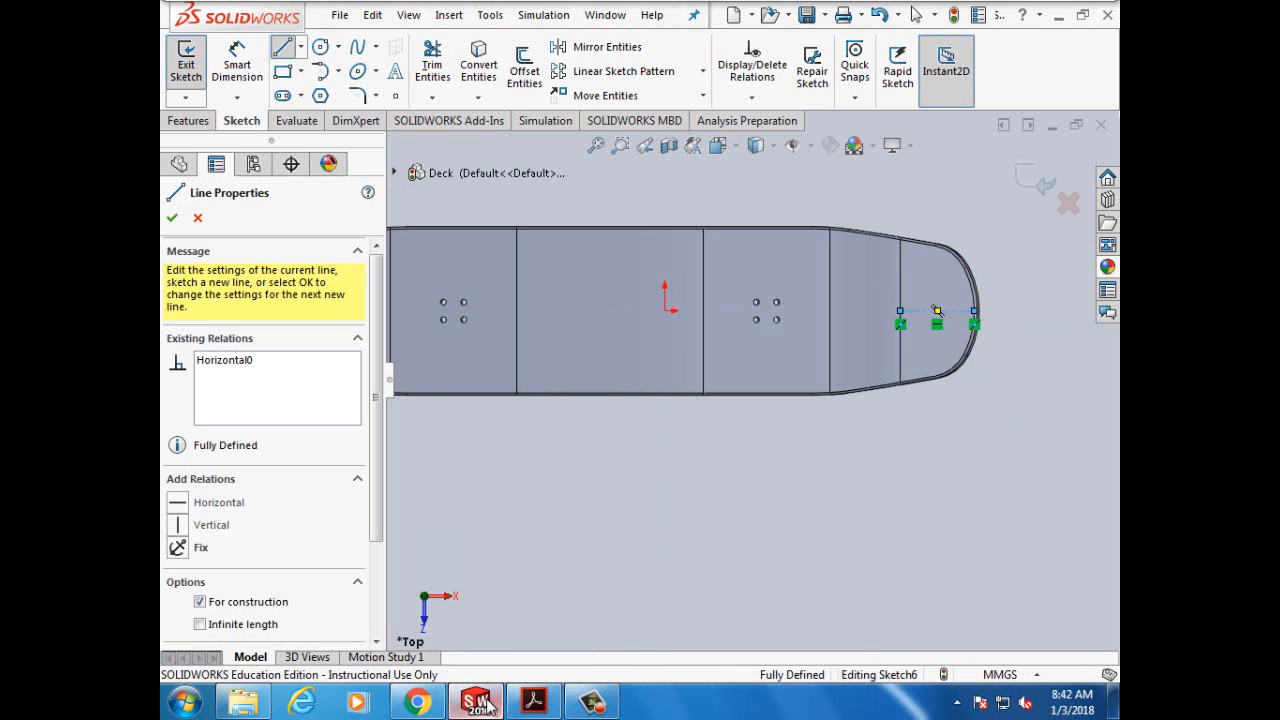
pyautogui.click(531, 706)
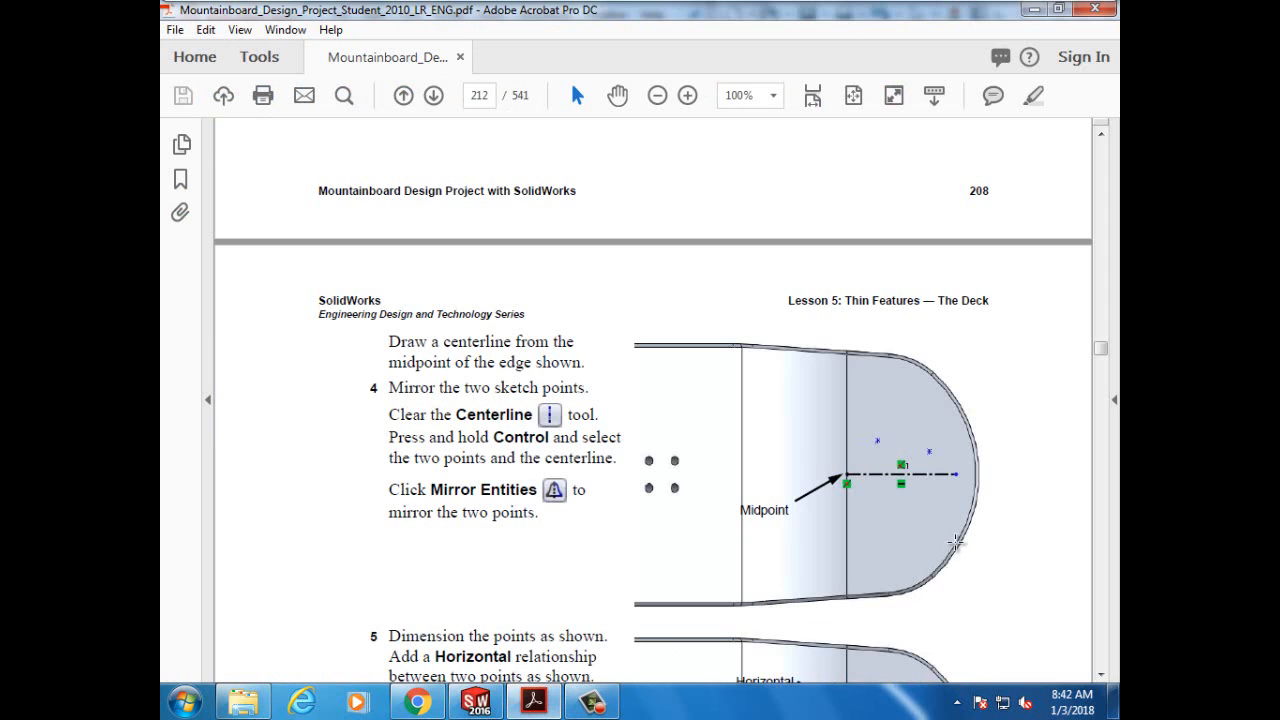
pyautogui.scroll(-5, 979, 547)
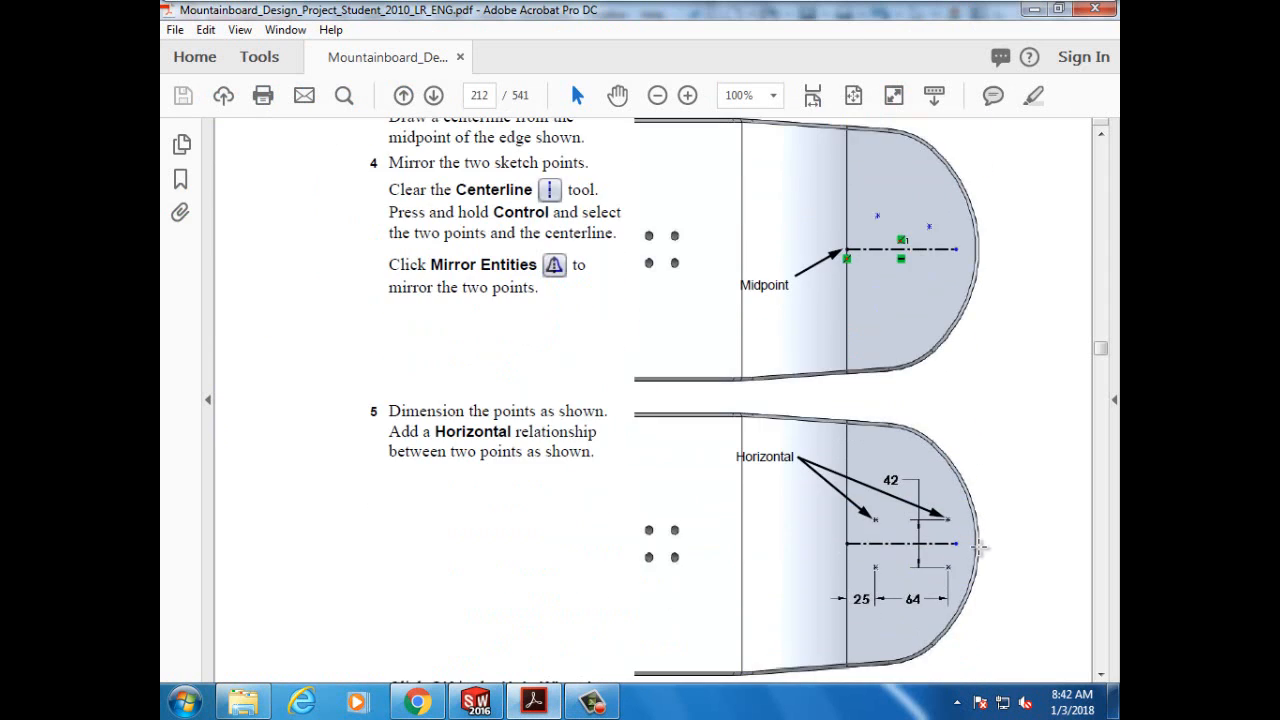
pyautogui.scroll(-1, 979, 547)
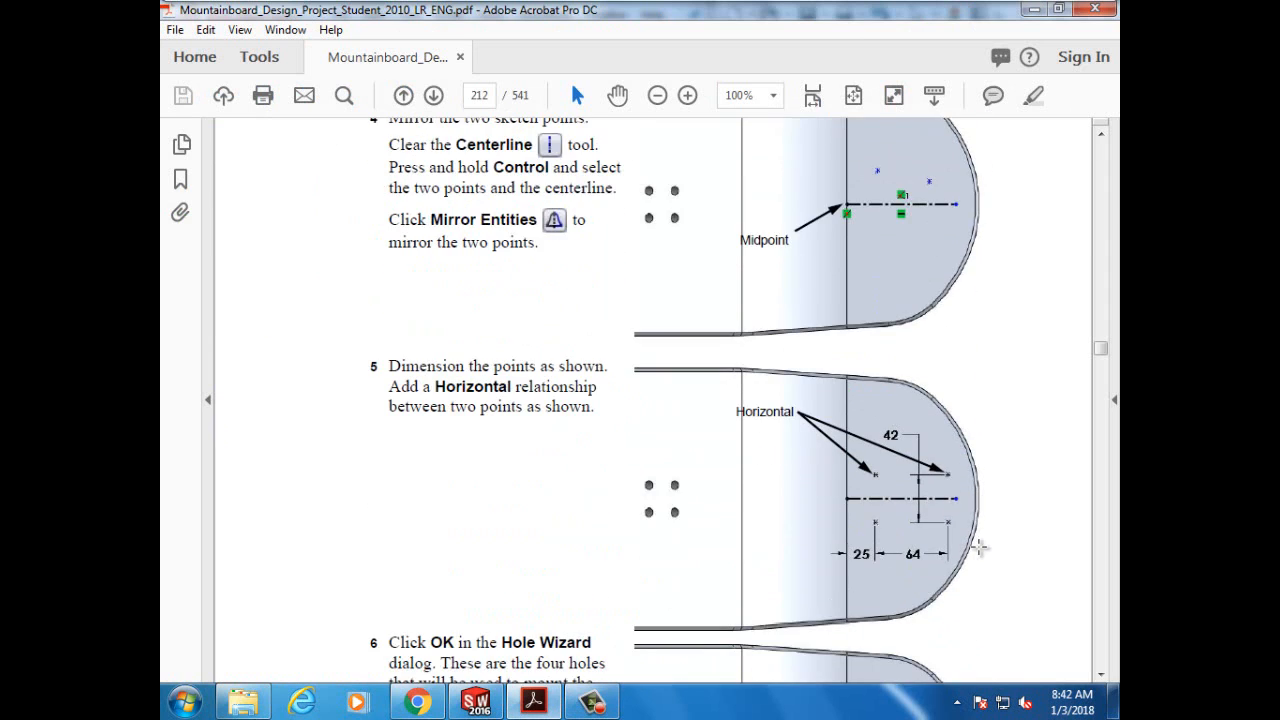
pyautogui.scroll(-1, 979, 547)
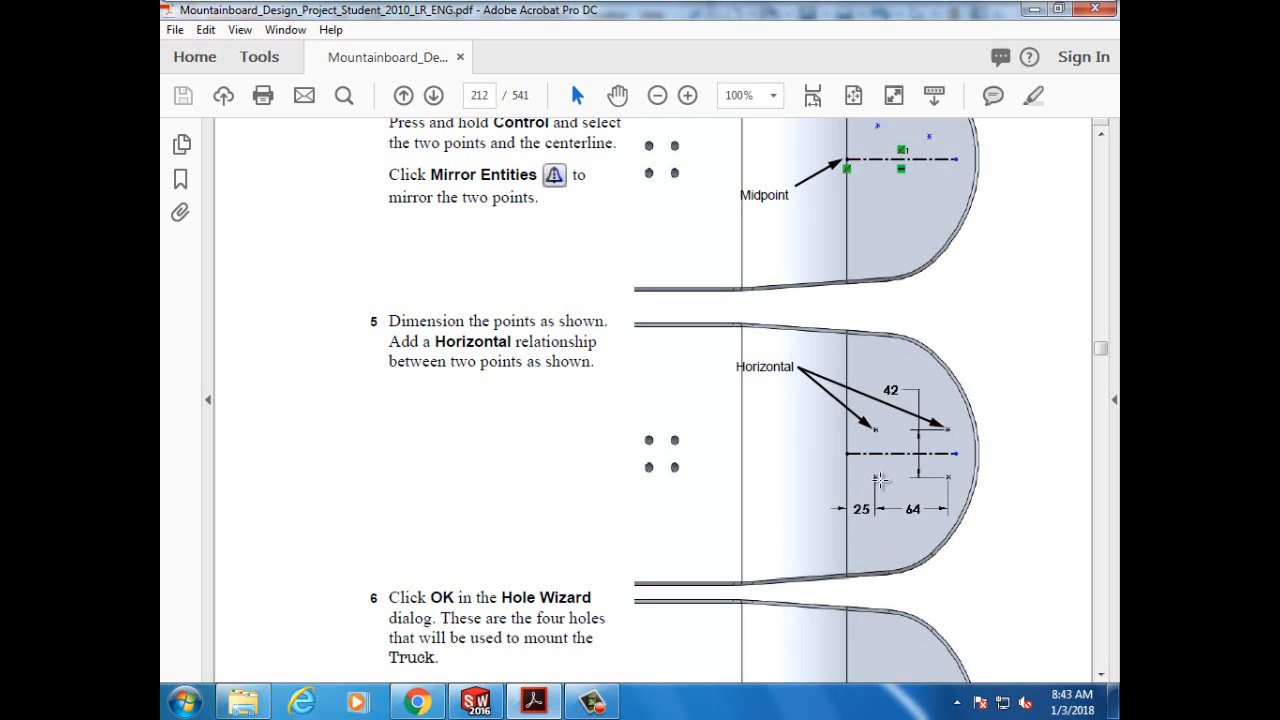
pyautogui.scroll(-1, 879, 481)
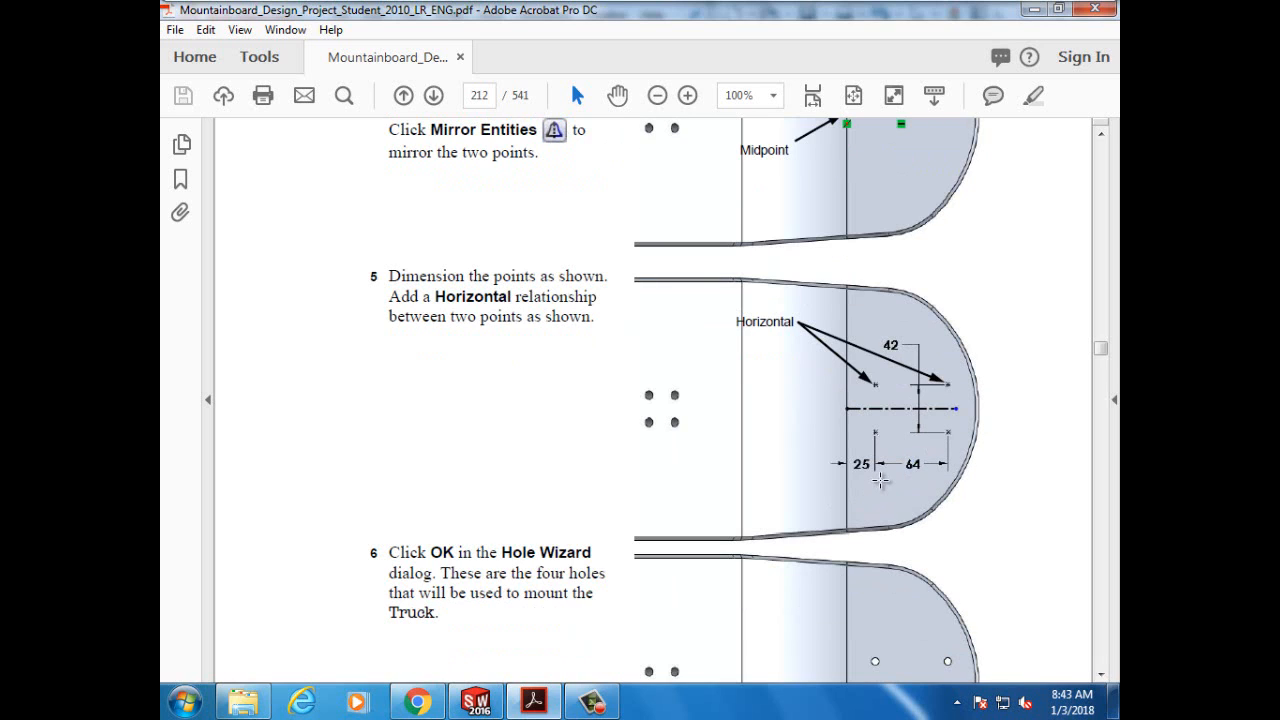
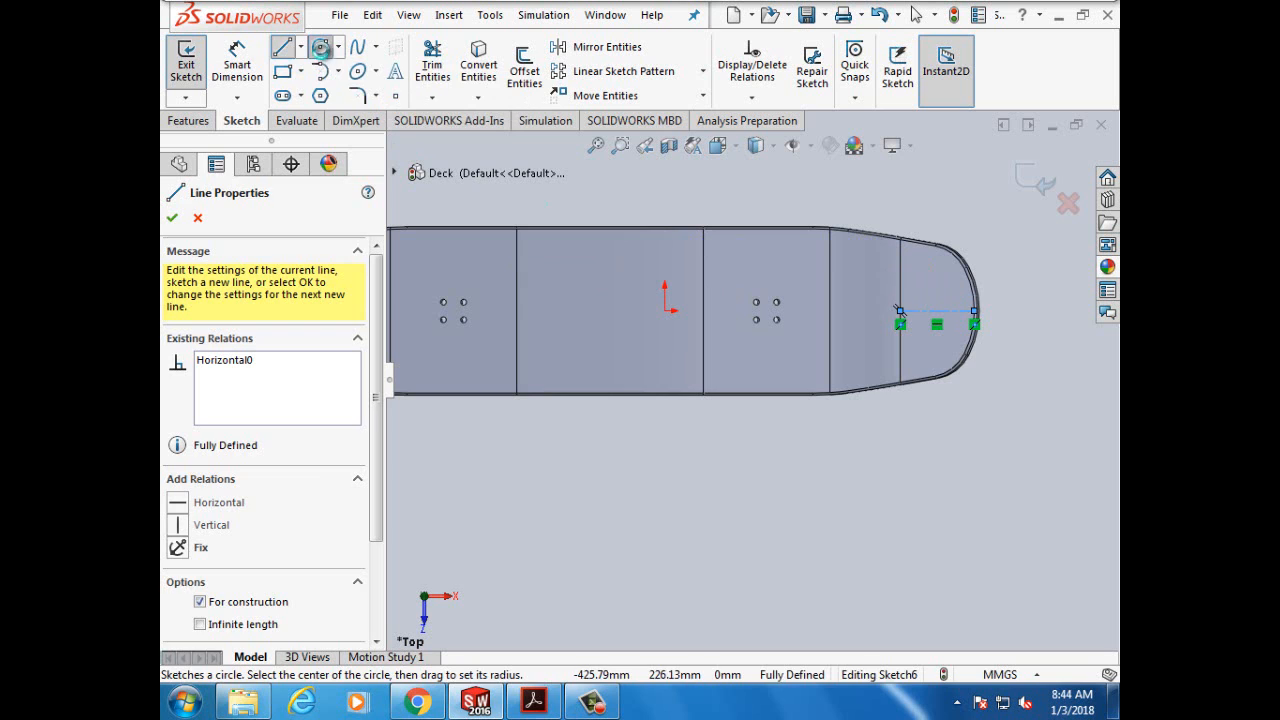
# Step: Sketch a circle just below the centerline near the end face's straight edge and set its diameter to 6 mm
pyautogui.click(321, 52)
pyautogui.scroll(-4, 900, 330)
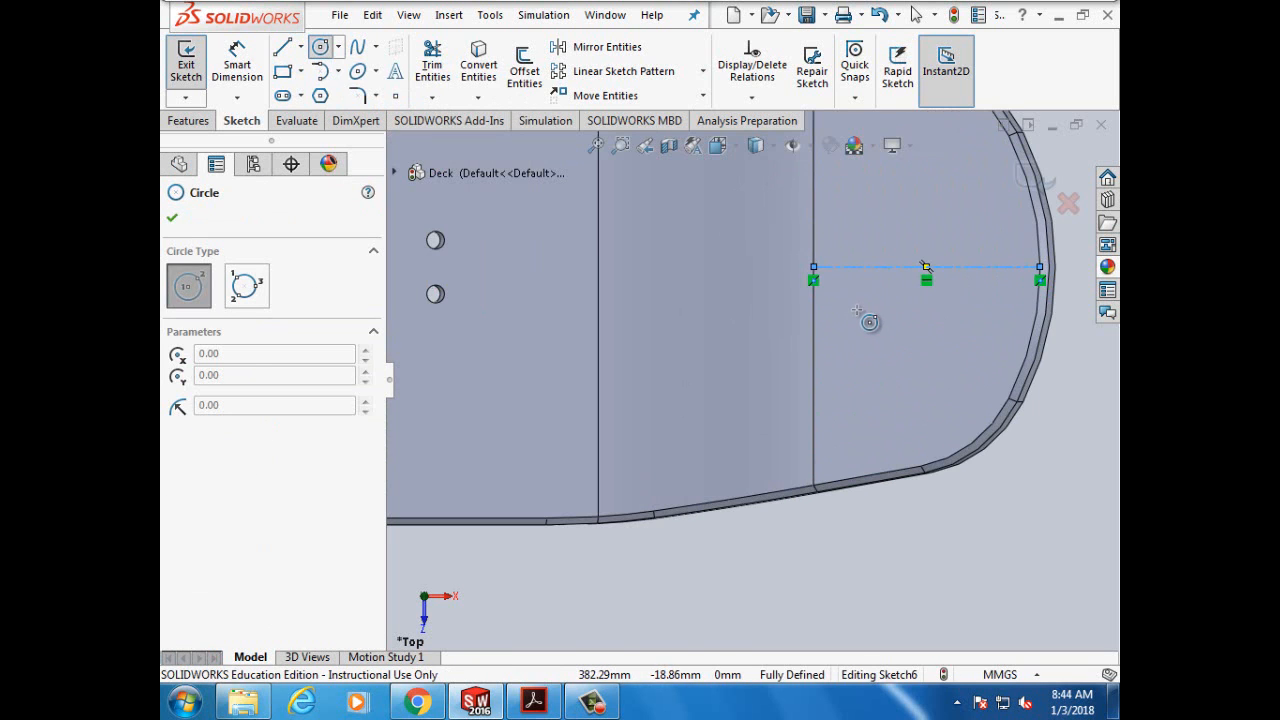
pyautogui.click(857, 310)
pyautogui.click(874, 330)
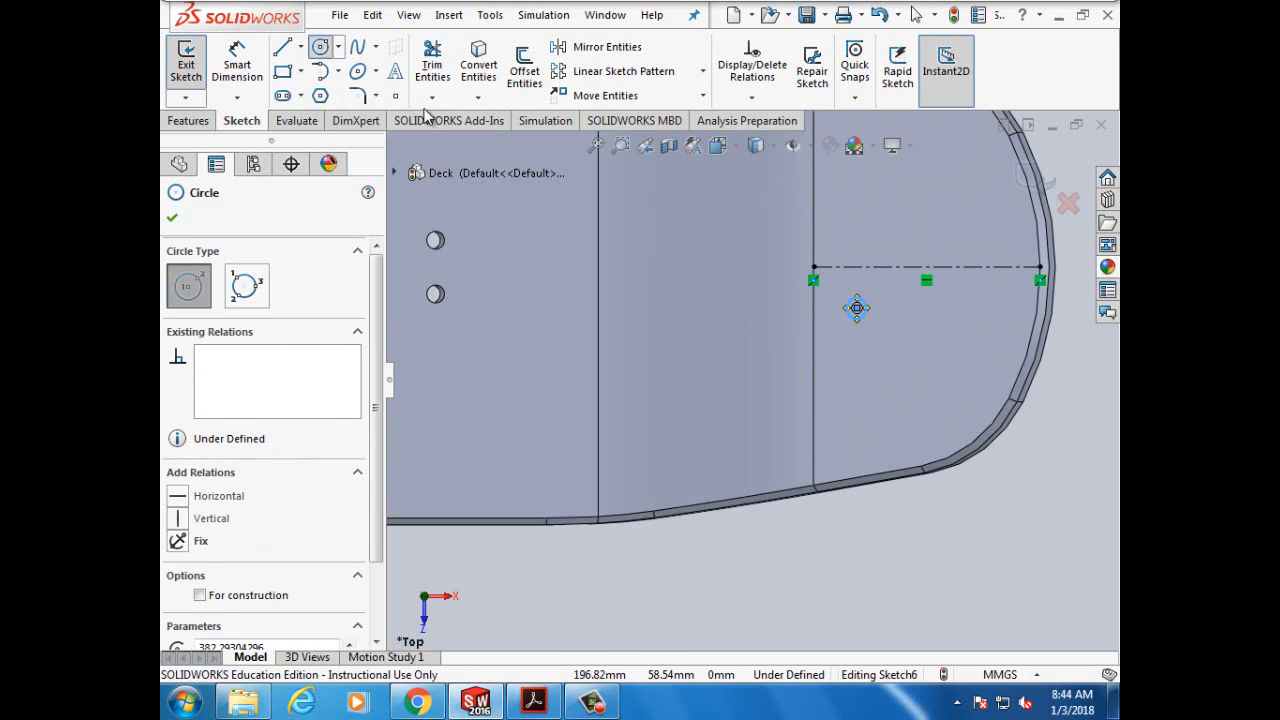
pyautogui.click(241, 48)
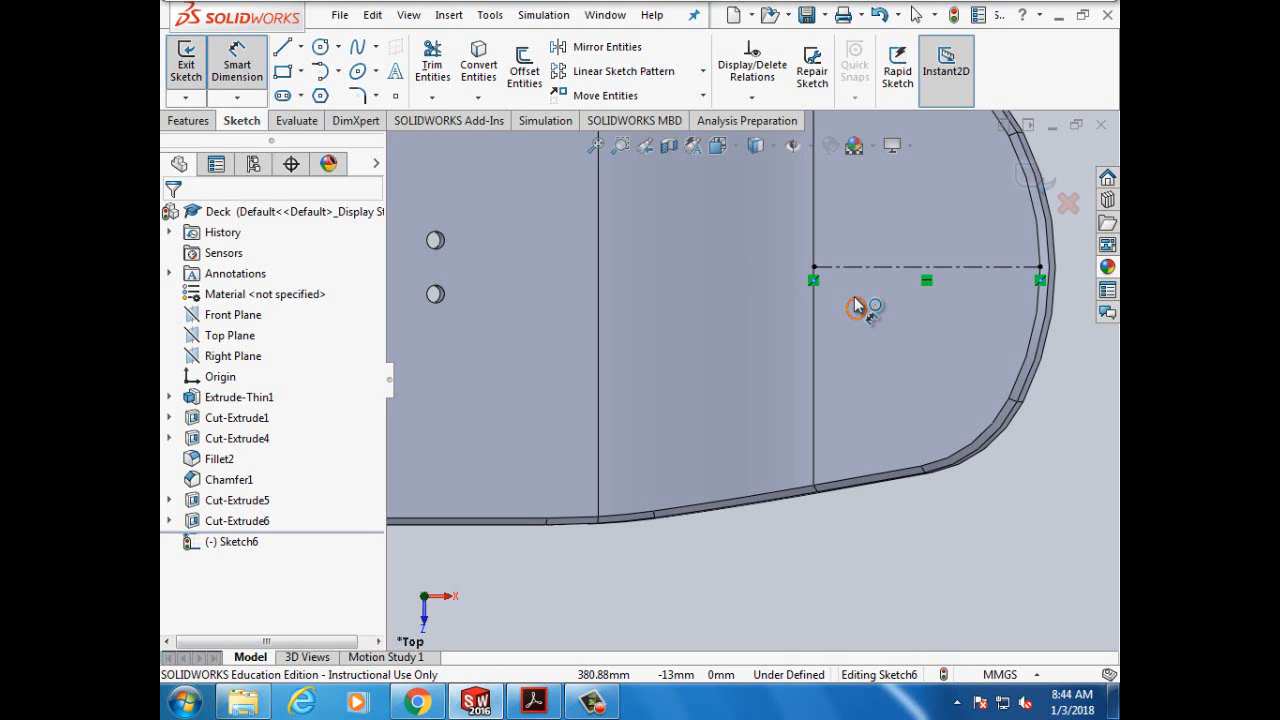
pyautogui.click(855, 307)
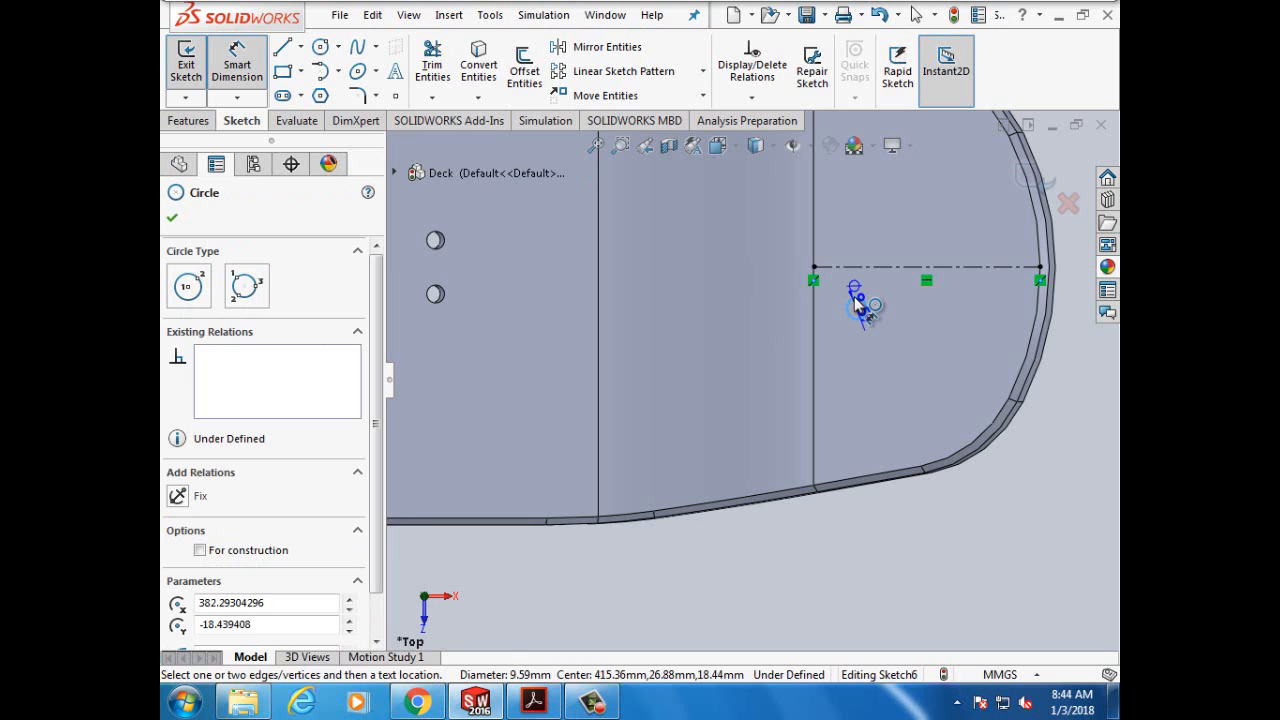
pyautogui.click(872, 356)
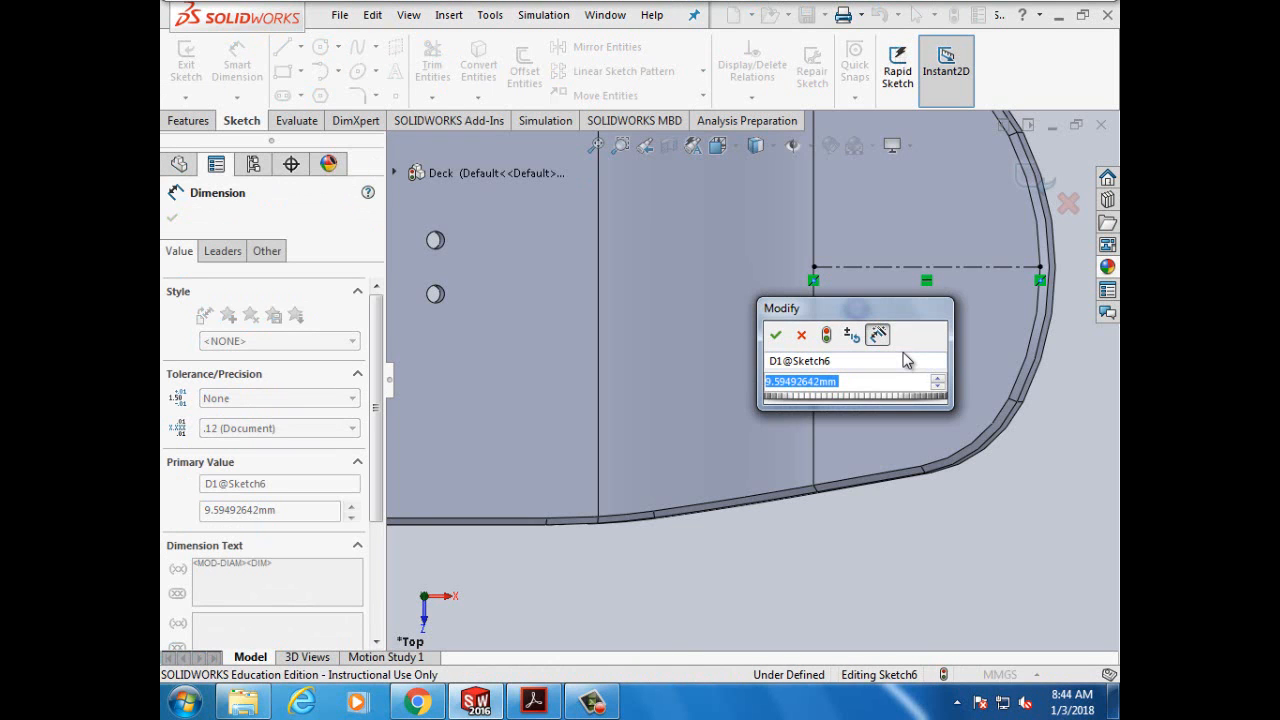
pyautogui.write('6mm')
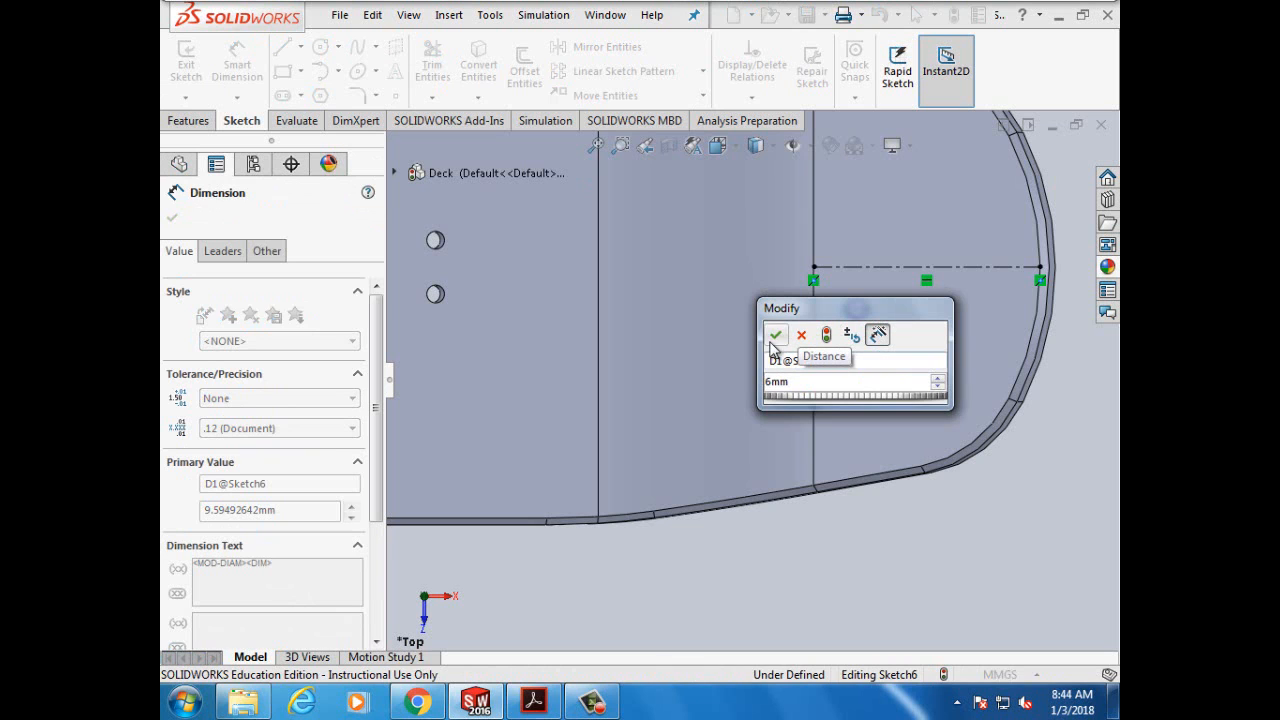
pyautogui.click(775, 335)
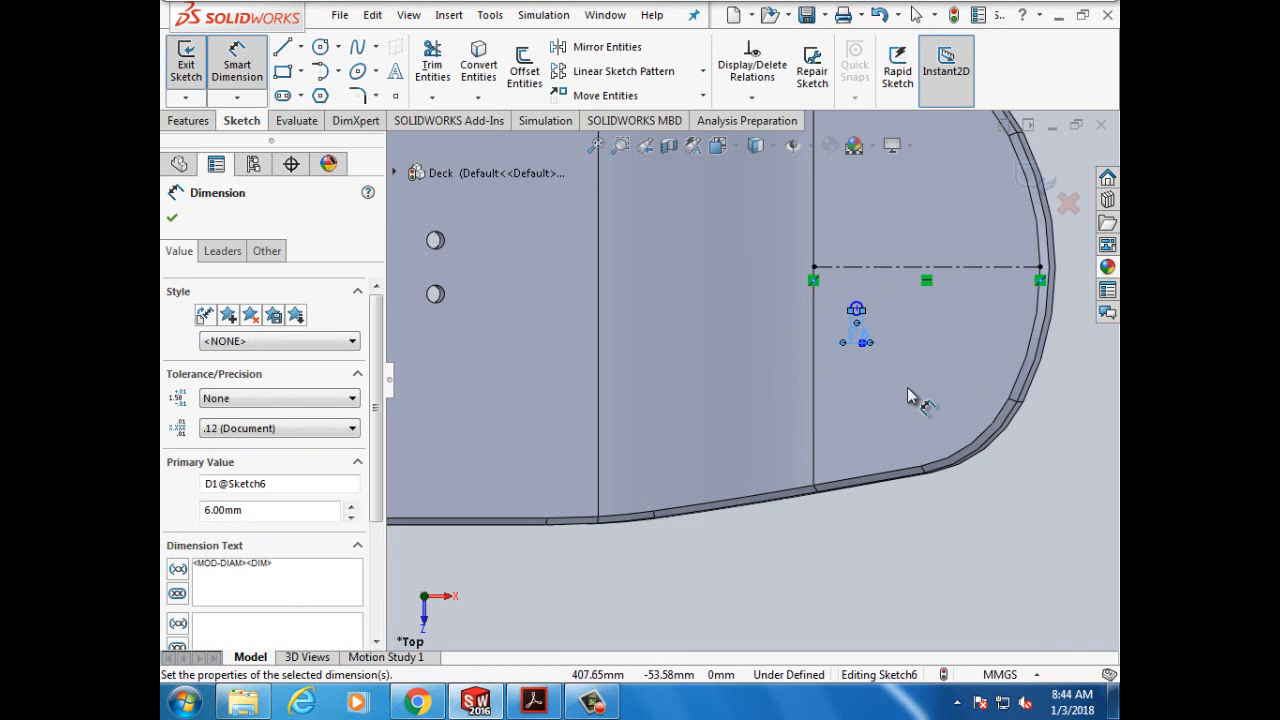
# Step: Check the step 5 hole positions in the project PDF in Acrobat and dimension the SolidWorks circle's center 25 mm from the face's straight edge
pyautogui.click(534, 703)
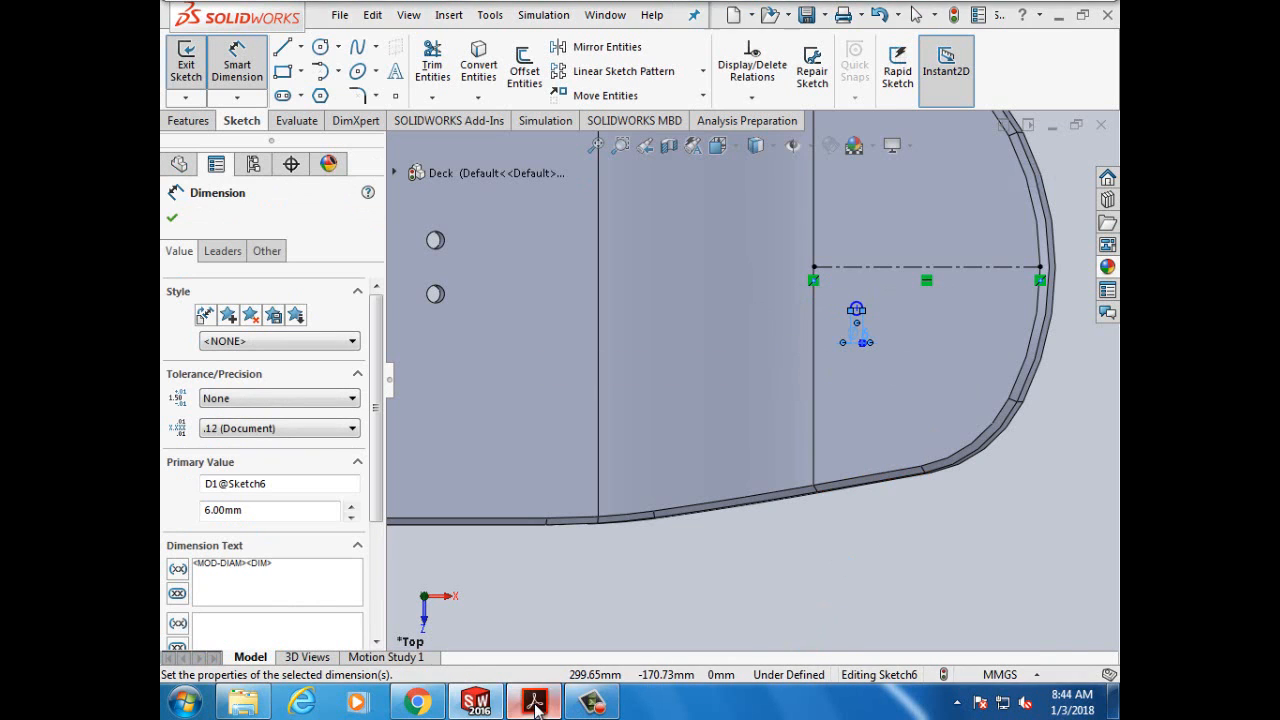
pyautogui.scroll(-15, 955, 625)
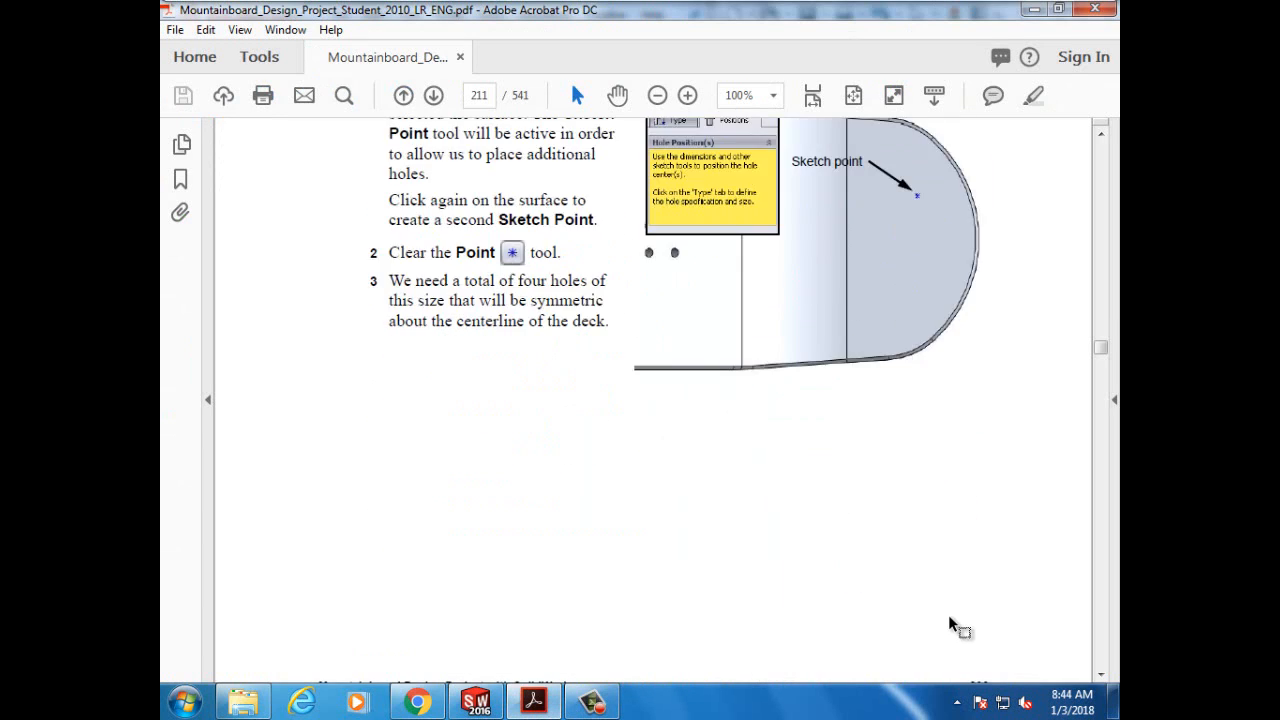
pyautogui.scroll(-4, 950, 620)
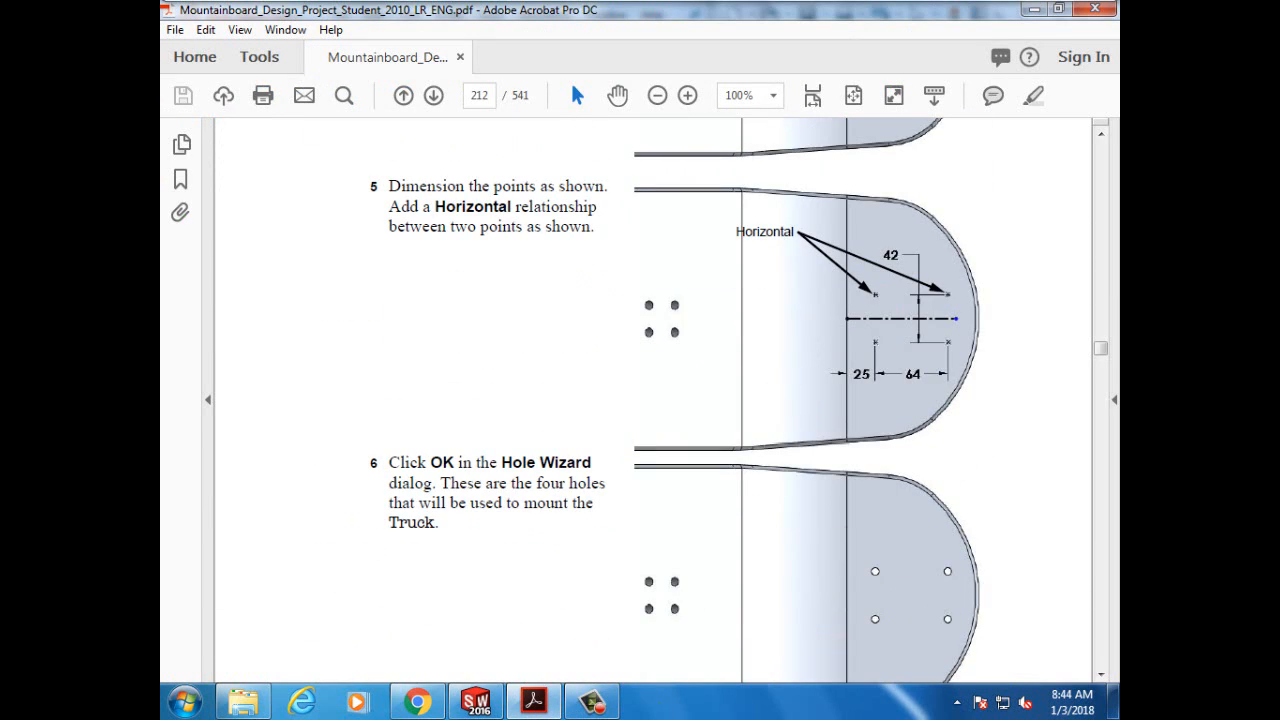
pyautogui.moveTo(527, 707)
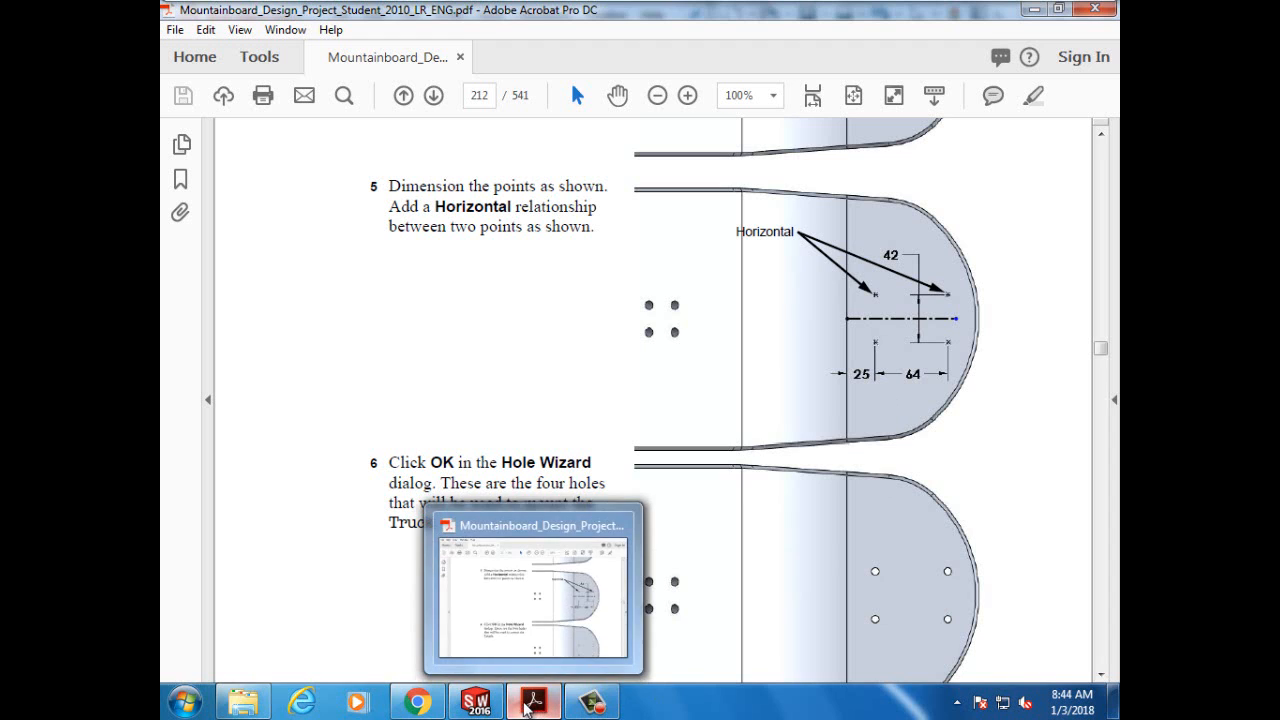
pyautogui.click(476, 702)
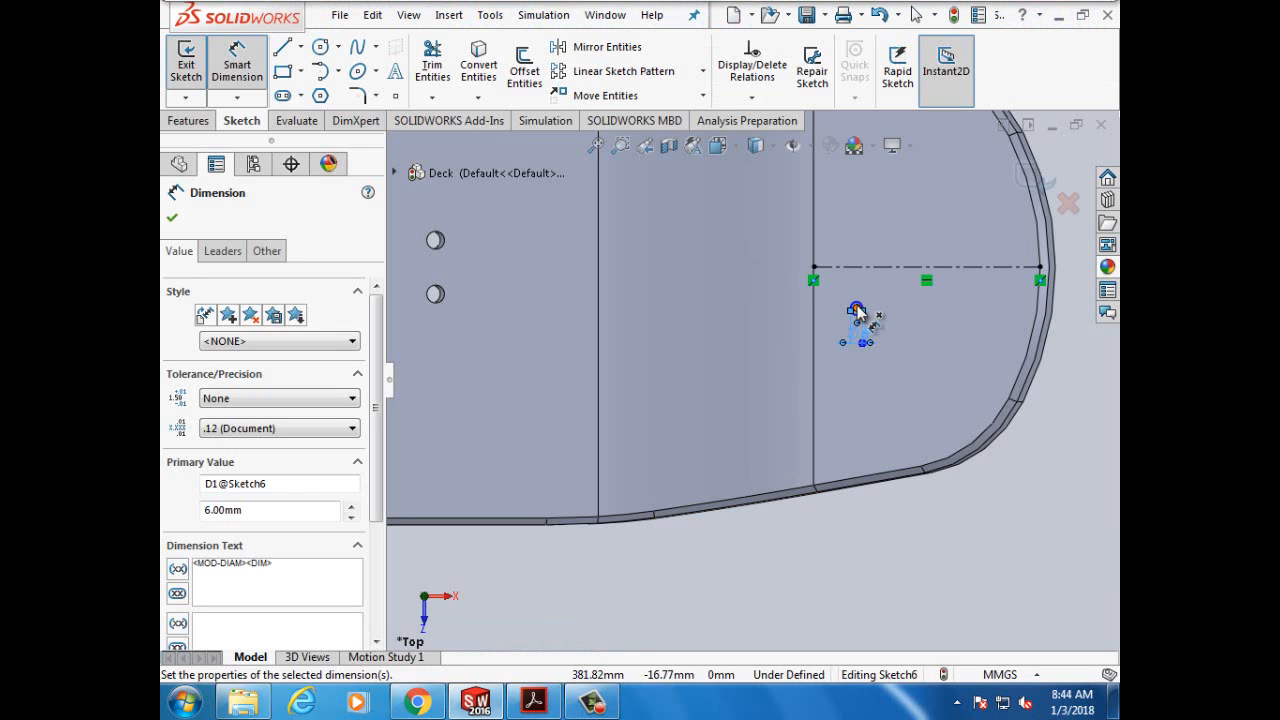
pyautogui.scroll(-6, 857, 313)
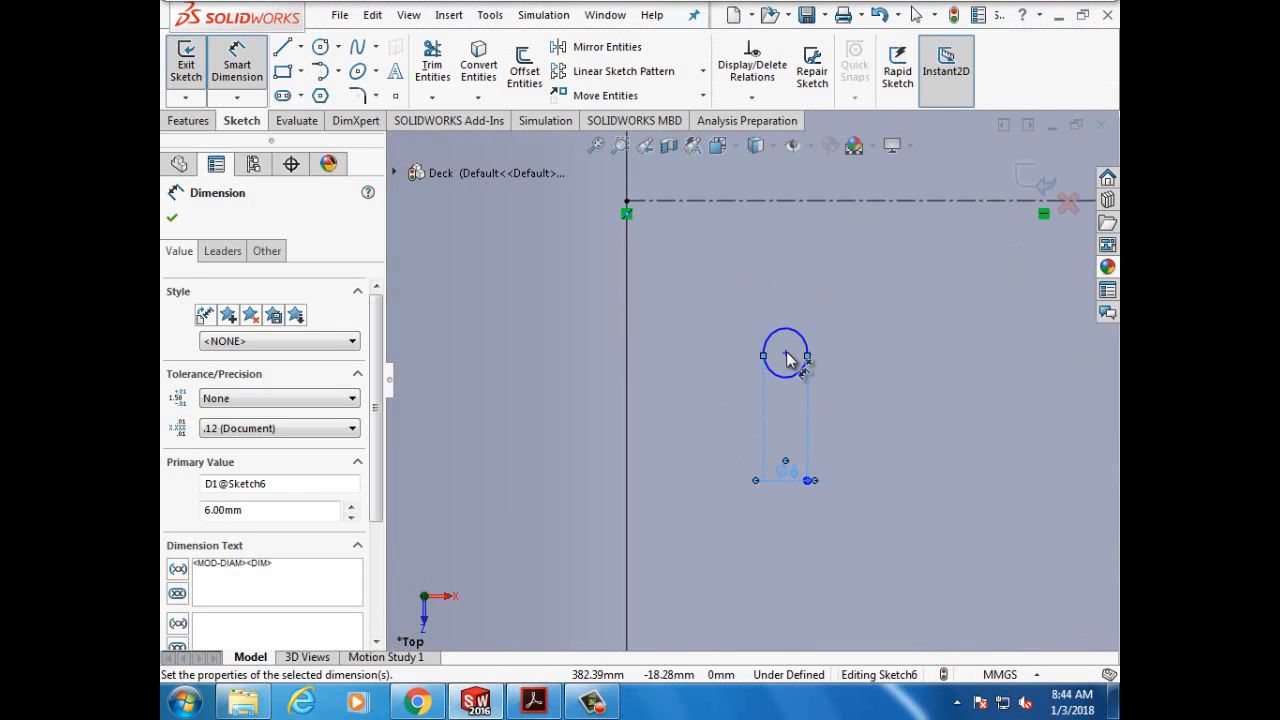
pyautogui.click(786, 357)
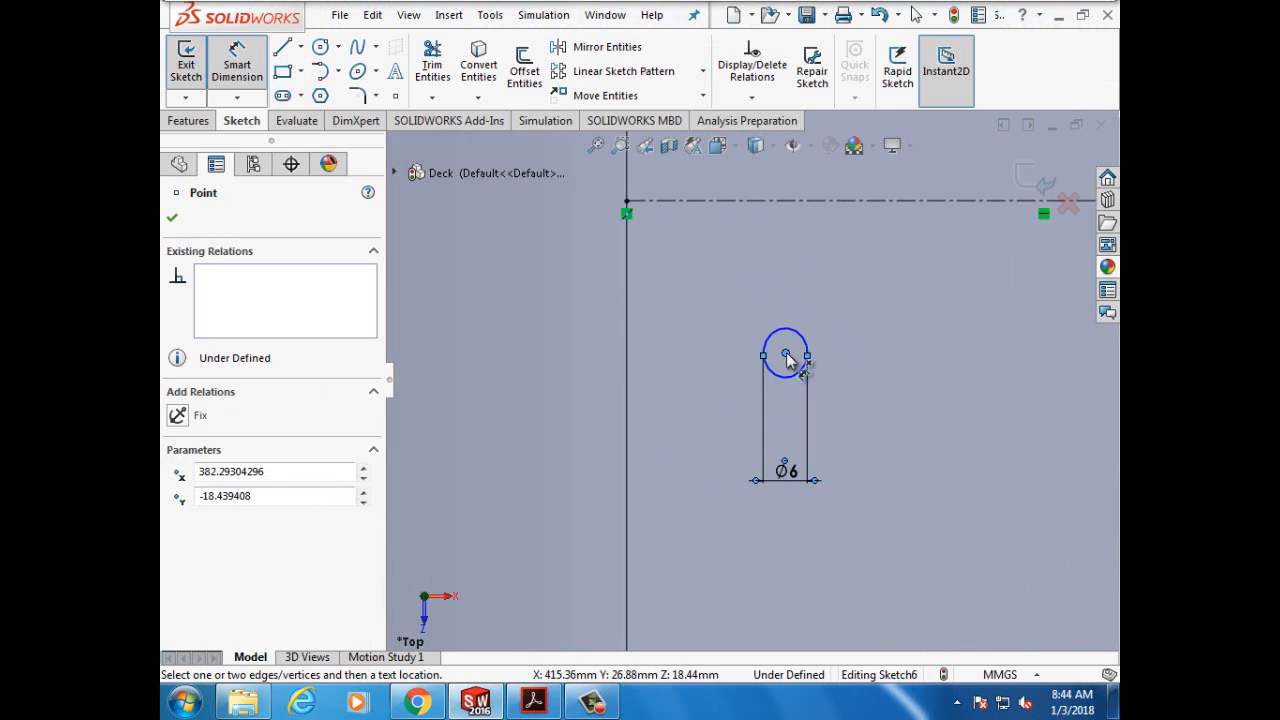
pyautogui.click(628, 360)
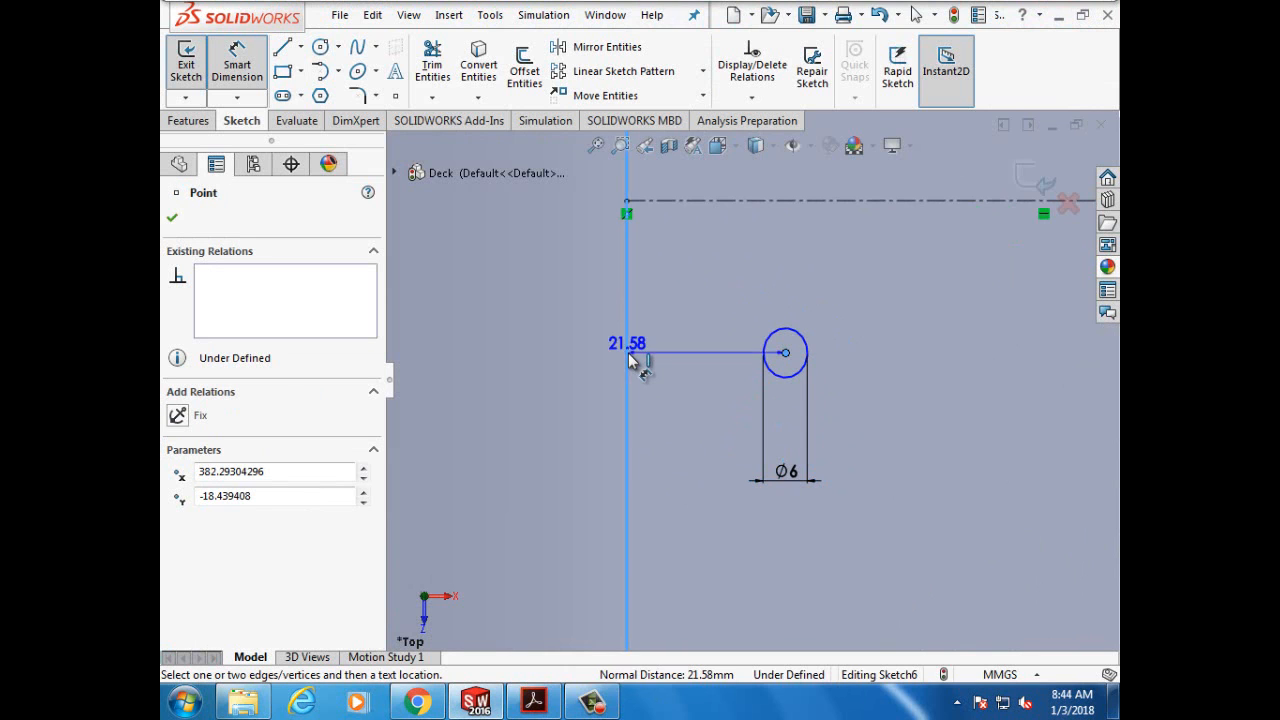
pyautogui.click(652, 417)
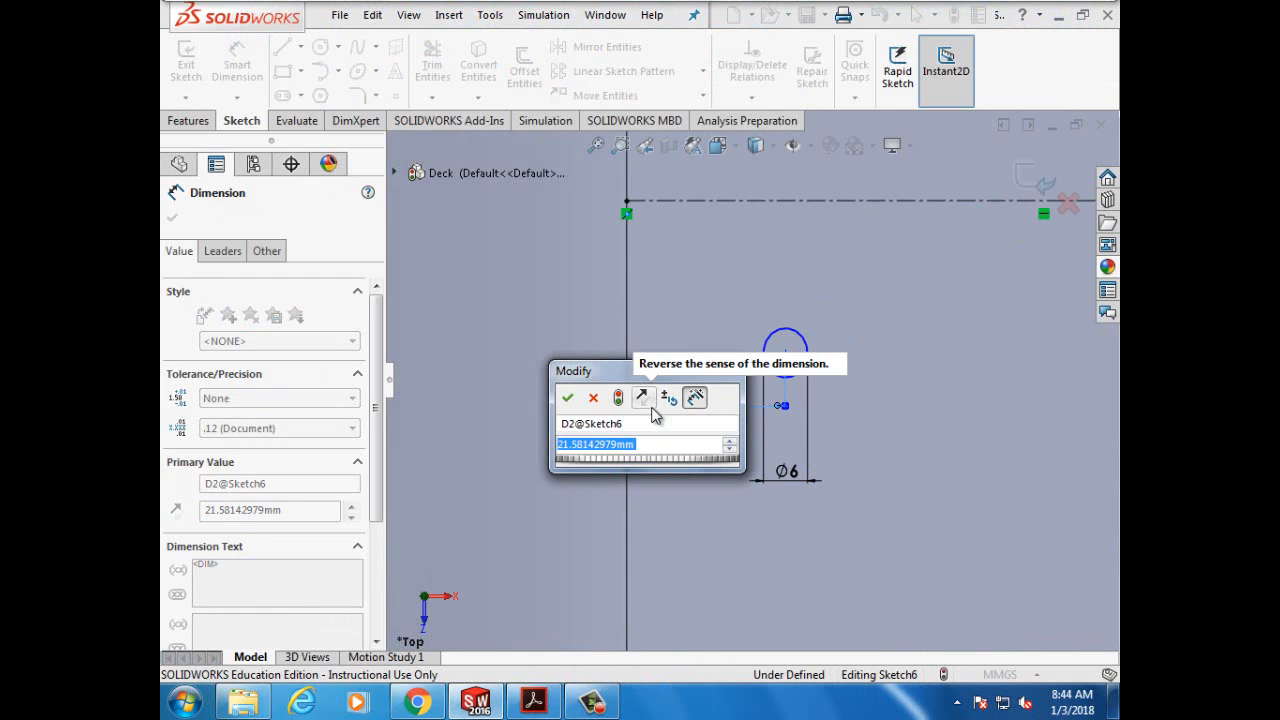
pyautogui.write('25mm')
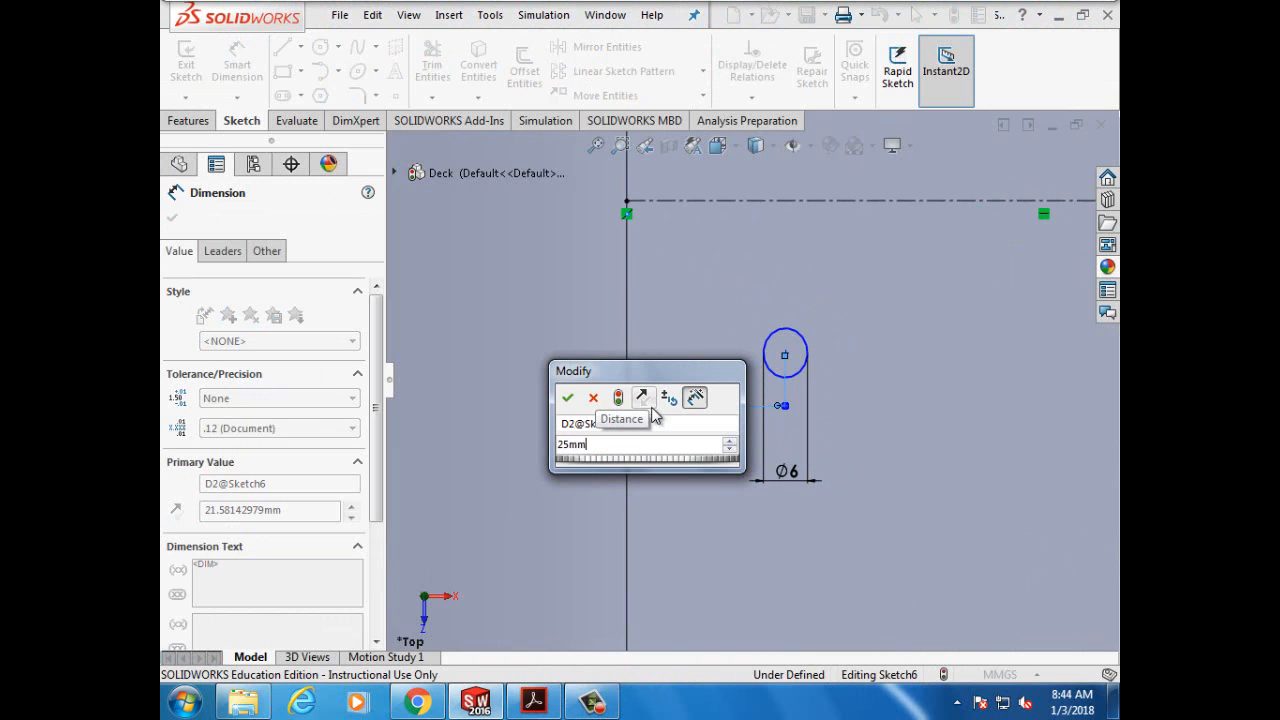
pyautogui.click(569, 398)
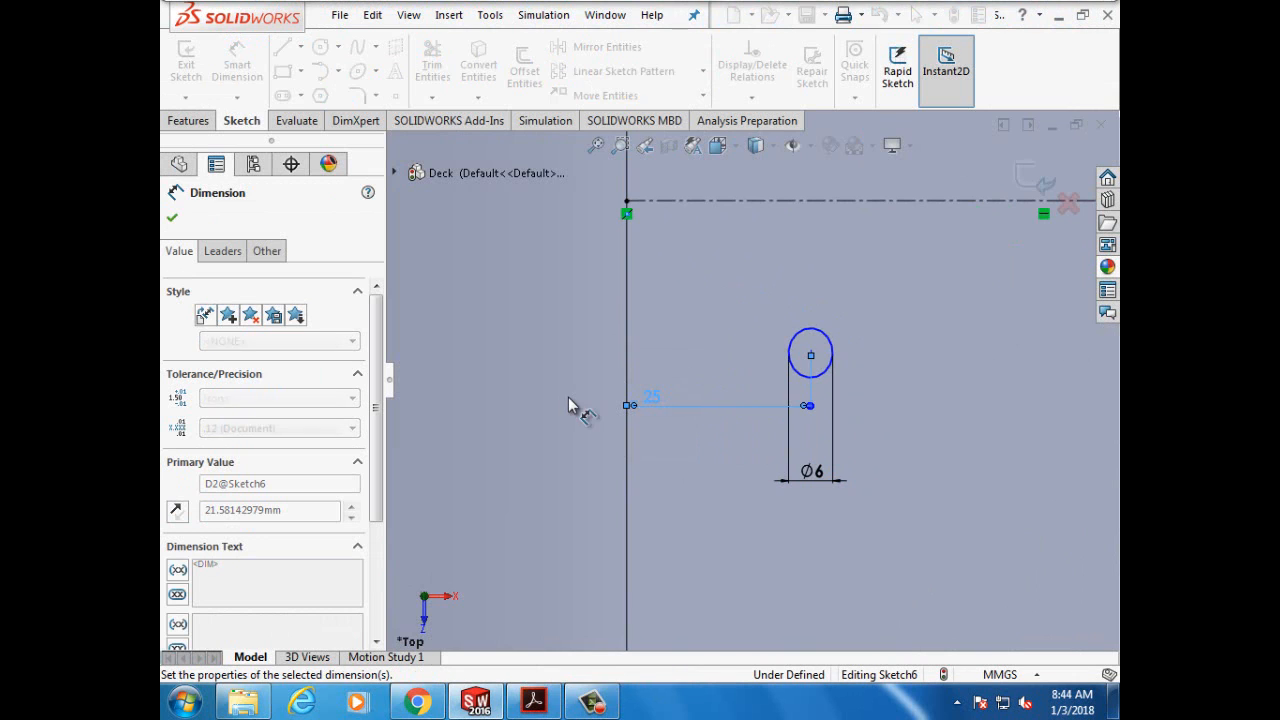
# Step: Recheck the hole spacing in the Acrobat PDF and dimension the circle's center 21 mm from the centerline in SolidWorks
pyautogui.click(531, 705)
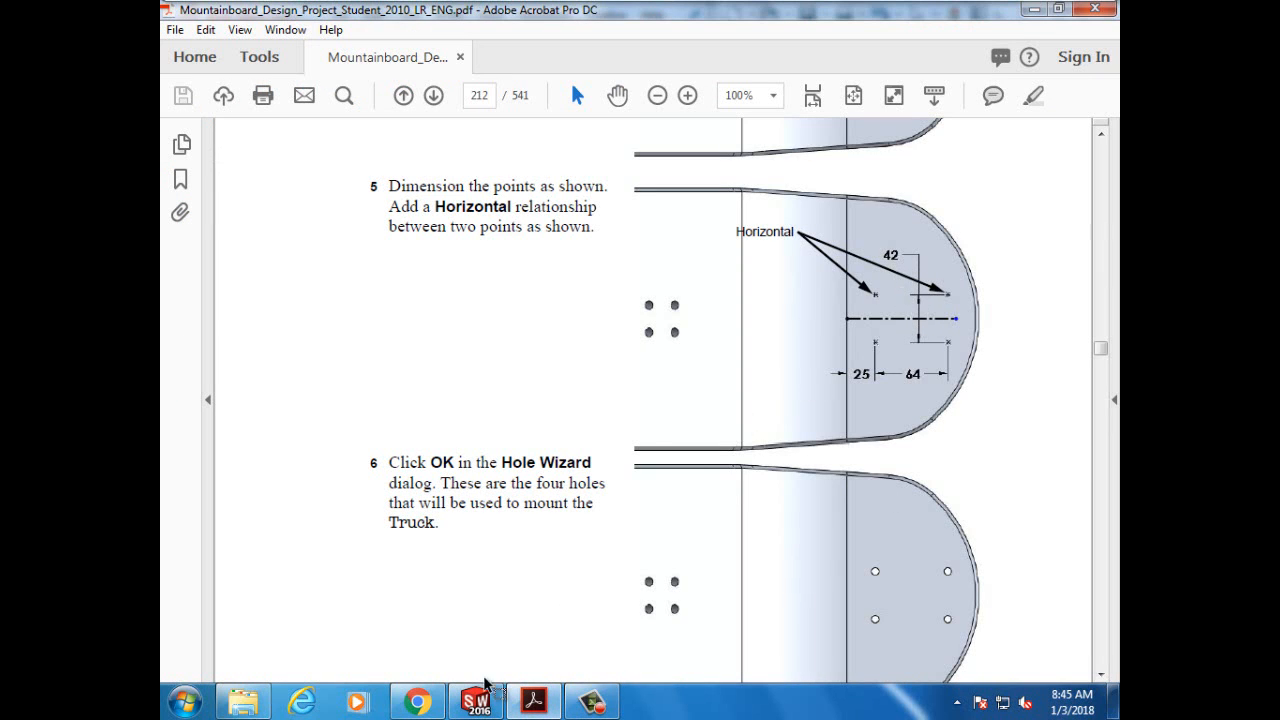
pyautogui.moveTo(477, 708)
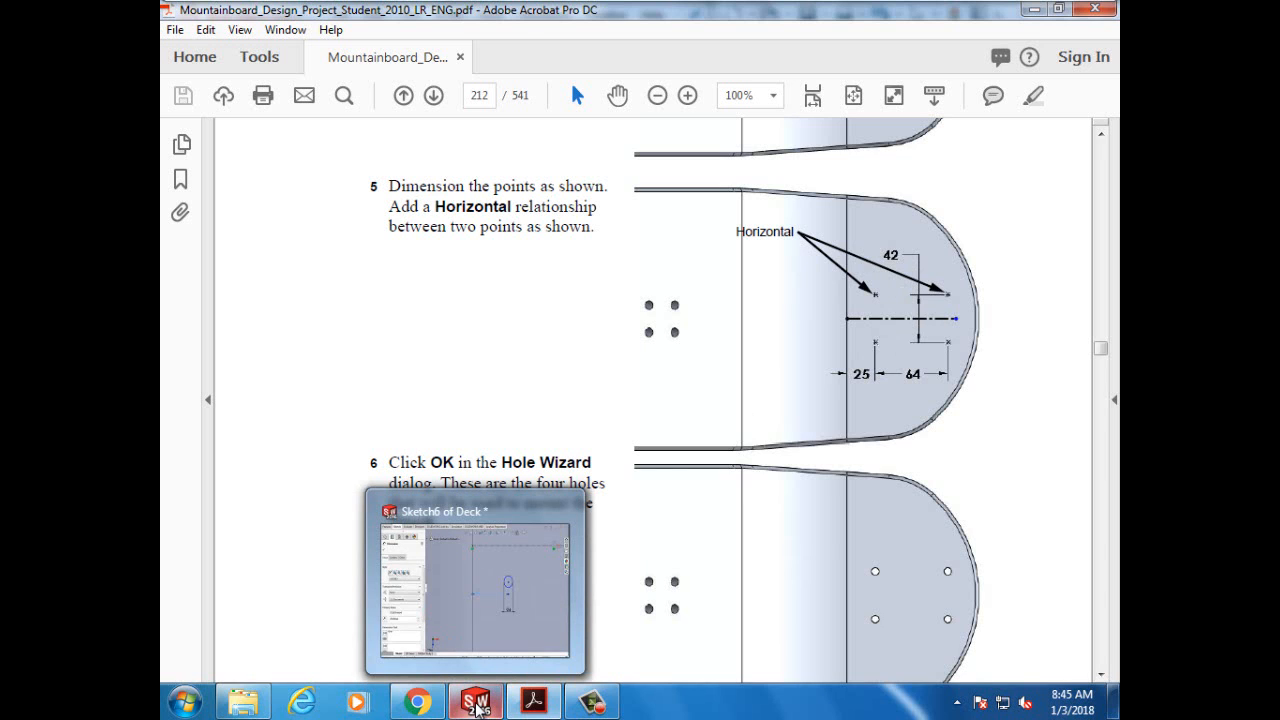
pyautogui.click(478, 708)
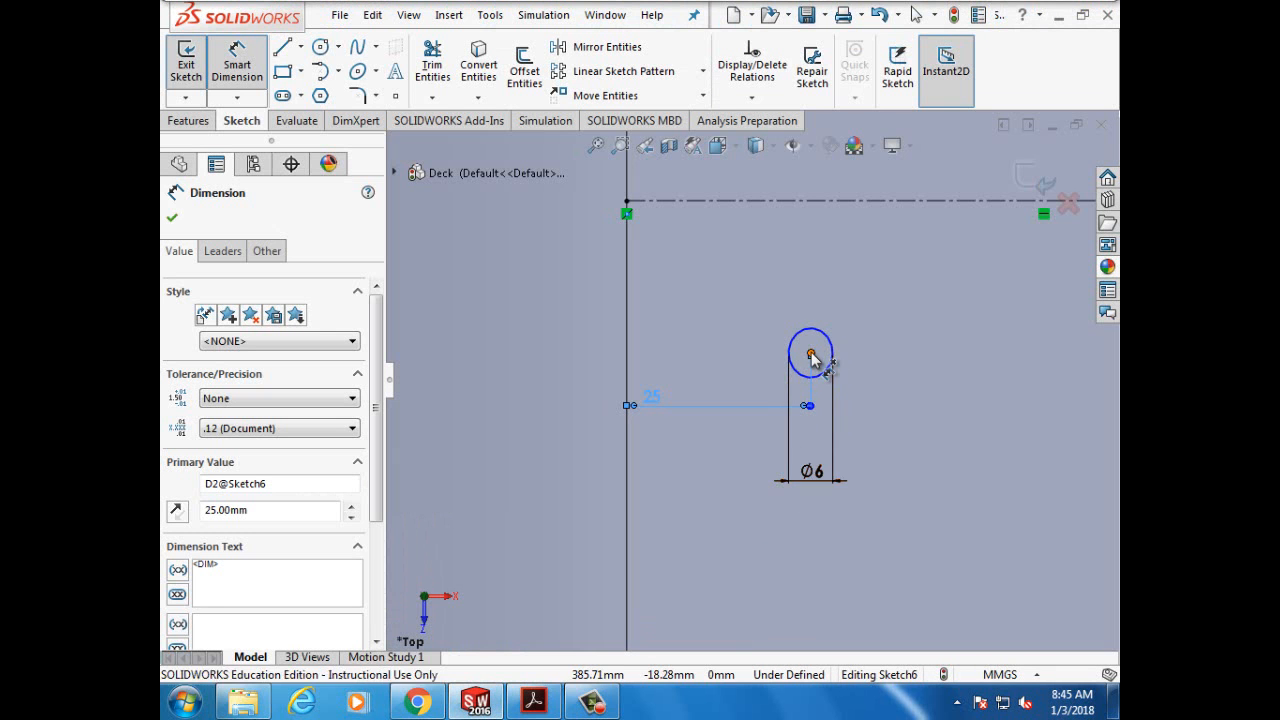
pyautogui.click(812, 353)
pyautogui.click(814, 201)
pyautogui.click(830, 212)
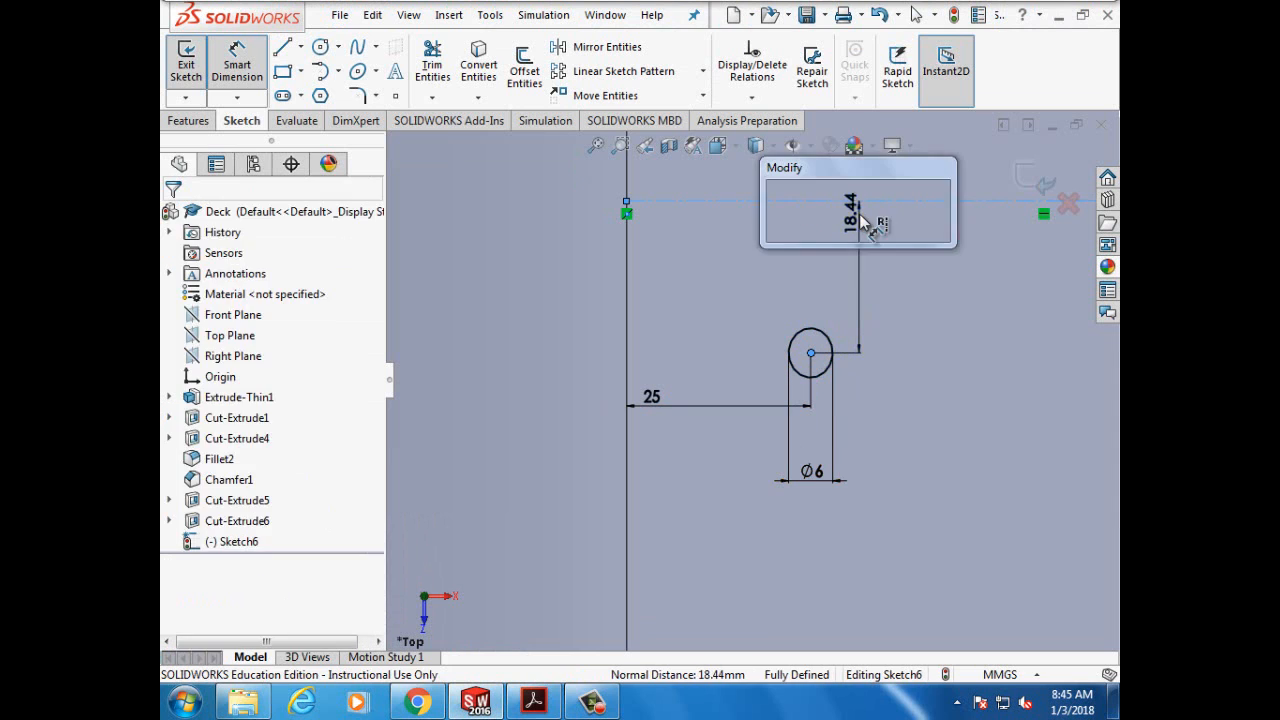
pyautogui.write('21')
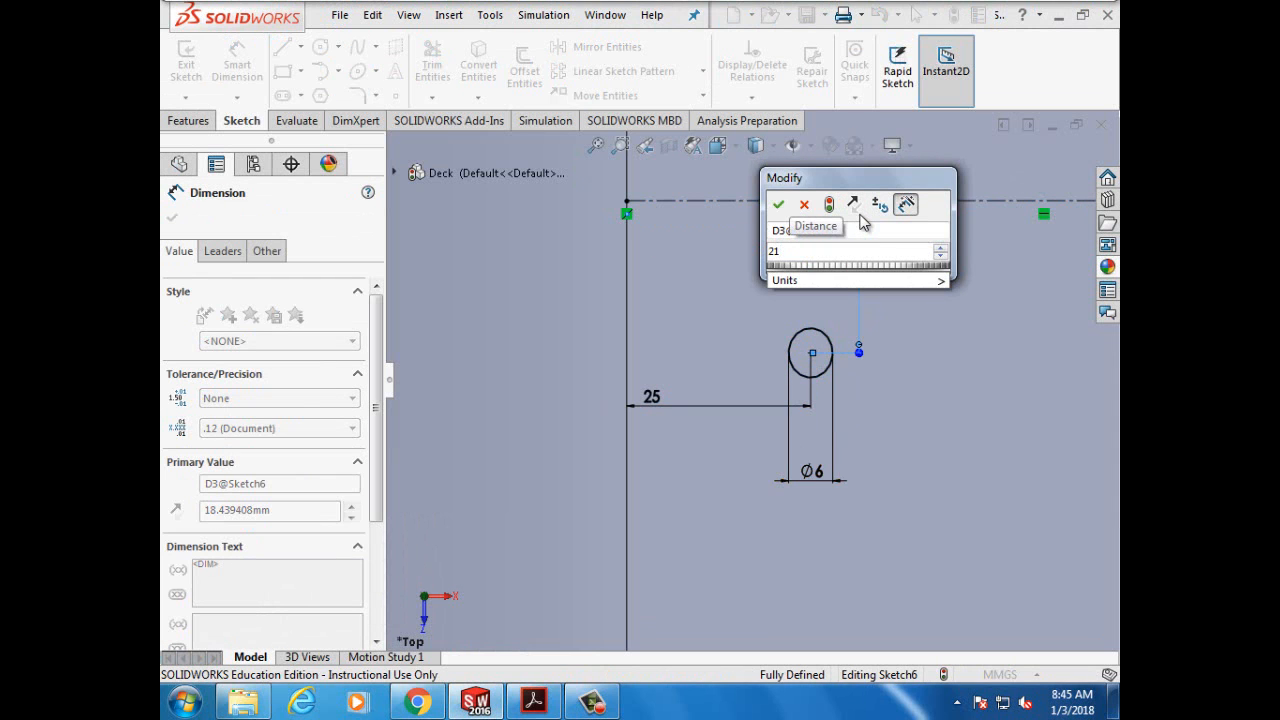
pyautogui.write('mm')
pyautogui.click(783, 207)
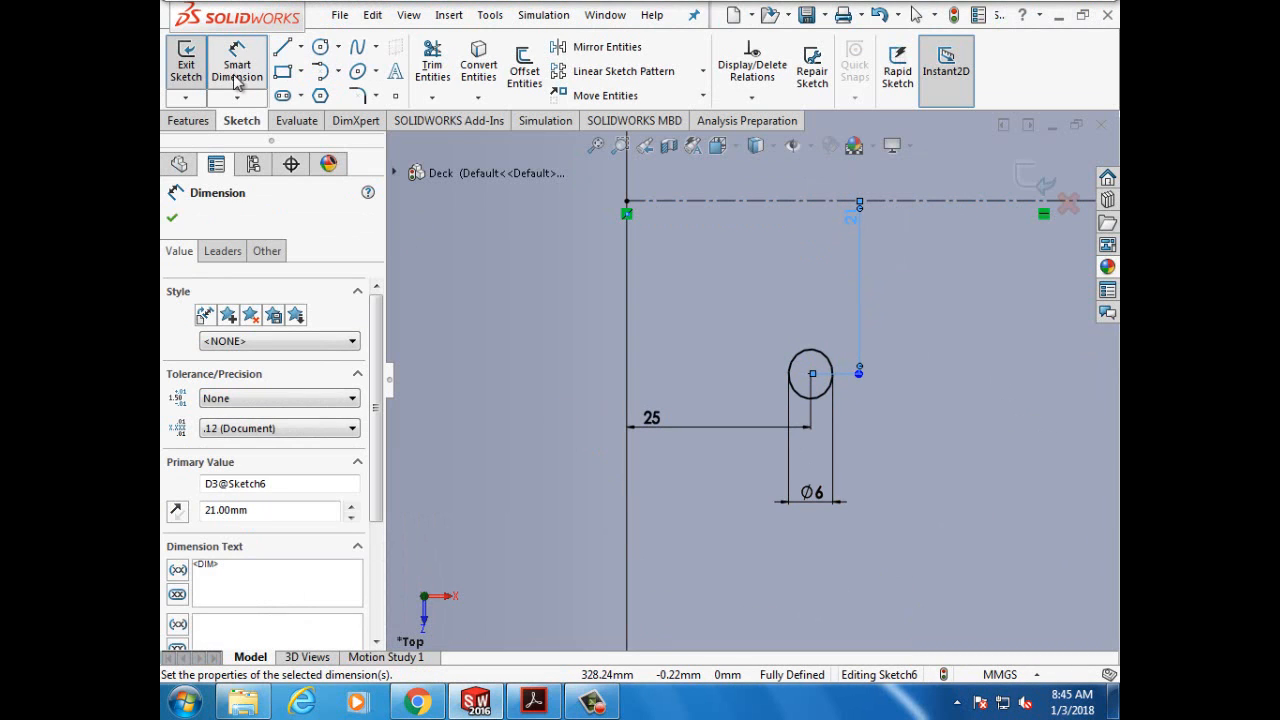
pyautogui.click(173, 219)
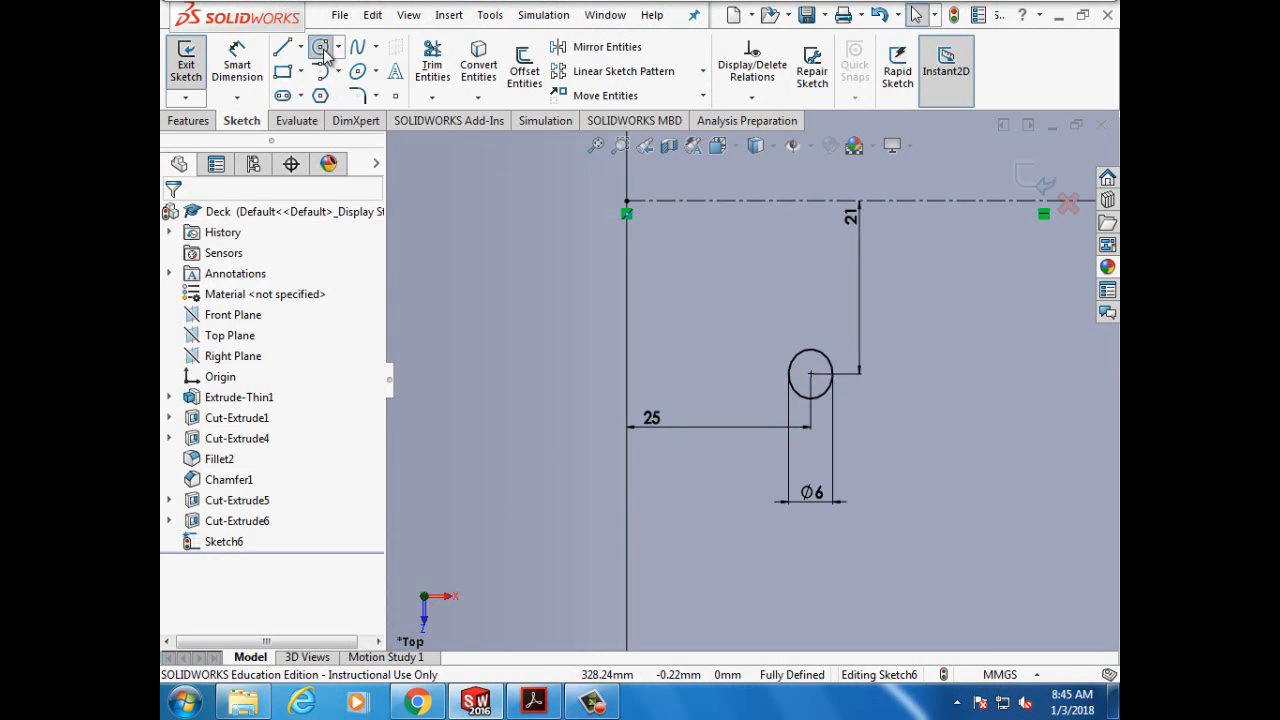
# Step: Sketch a second circle level with the first, about 48 mm toward the deck's rounded end, and set its diameter to 6 mm
pyautogui.click(321, 48)
pyautogui.scroll(5, 1030, 460)
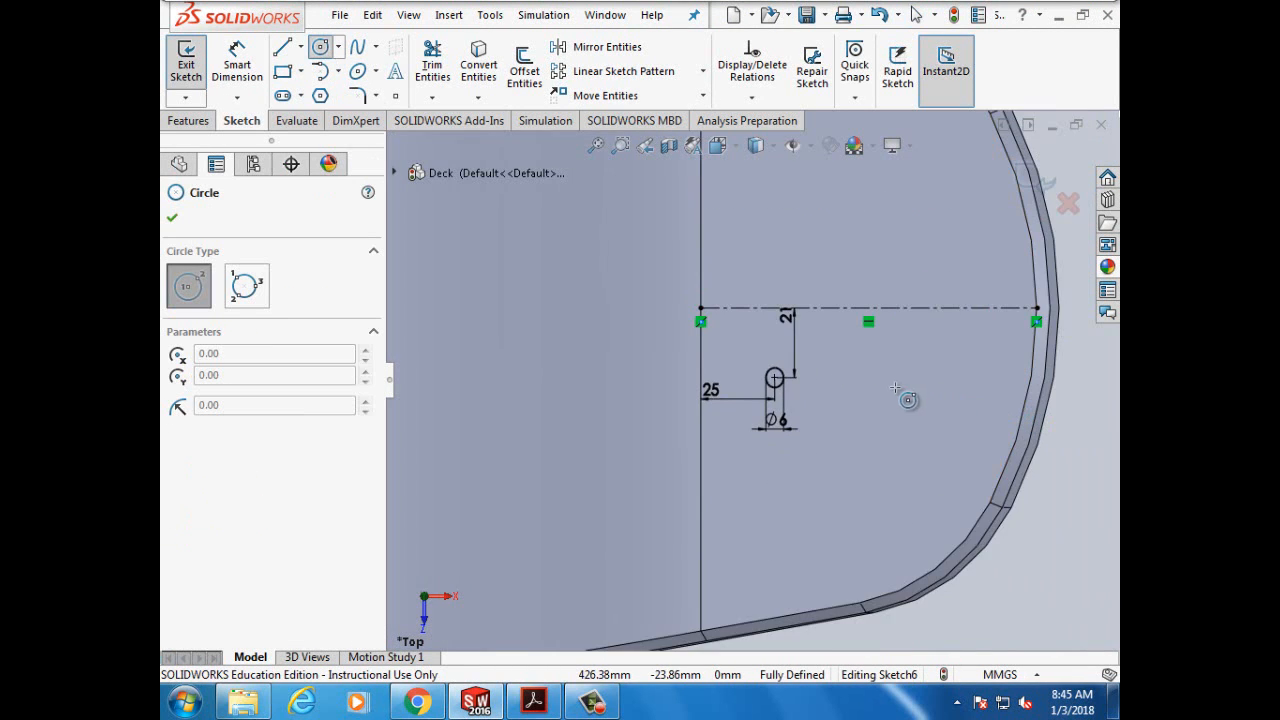
pyautogui.scroll(-1, 900, 392)
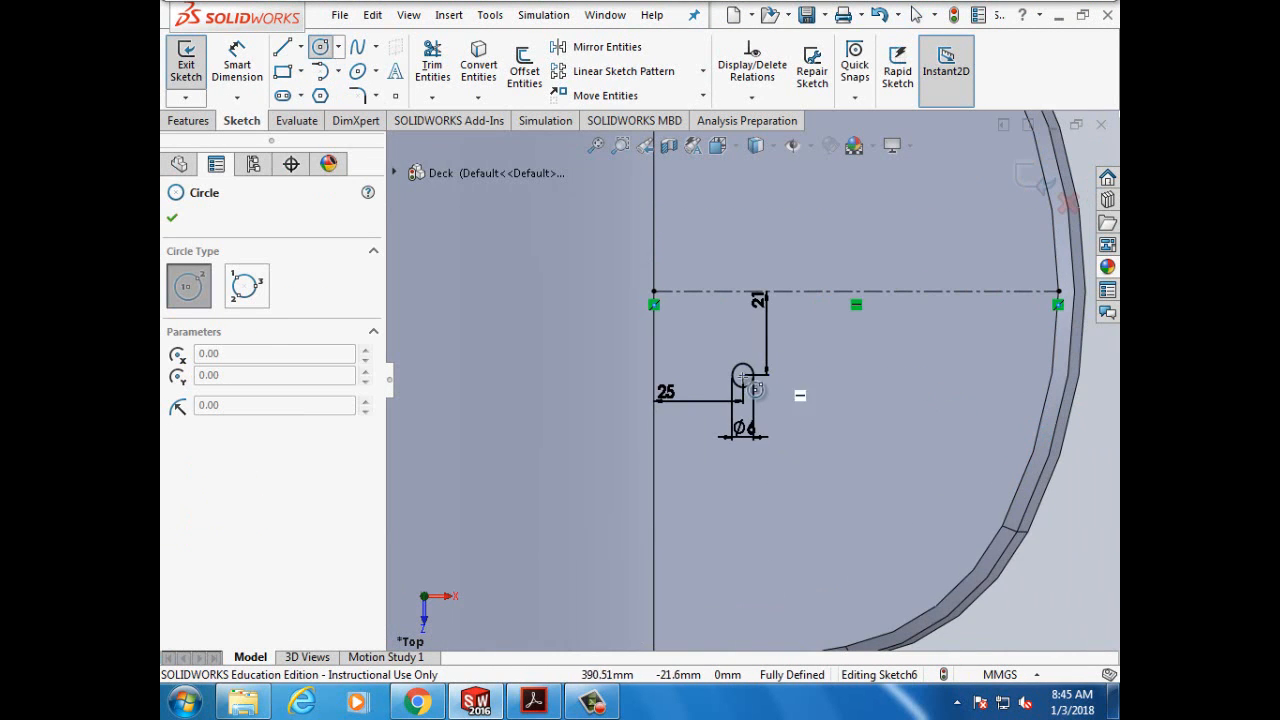
pyautogui.click(914, 375)
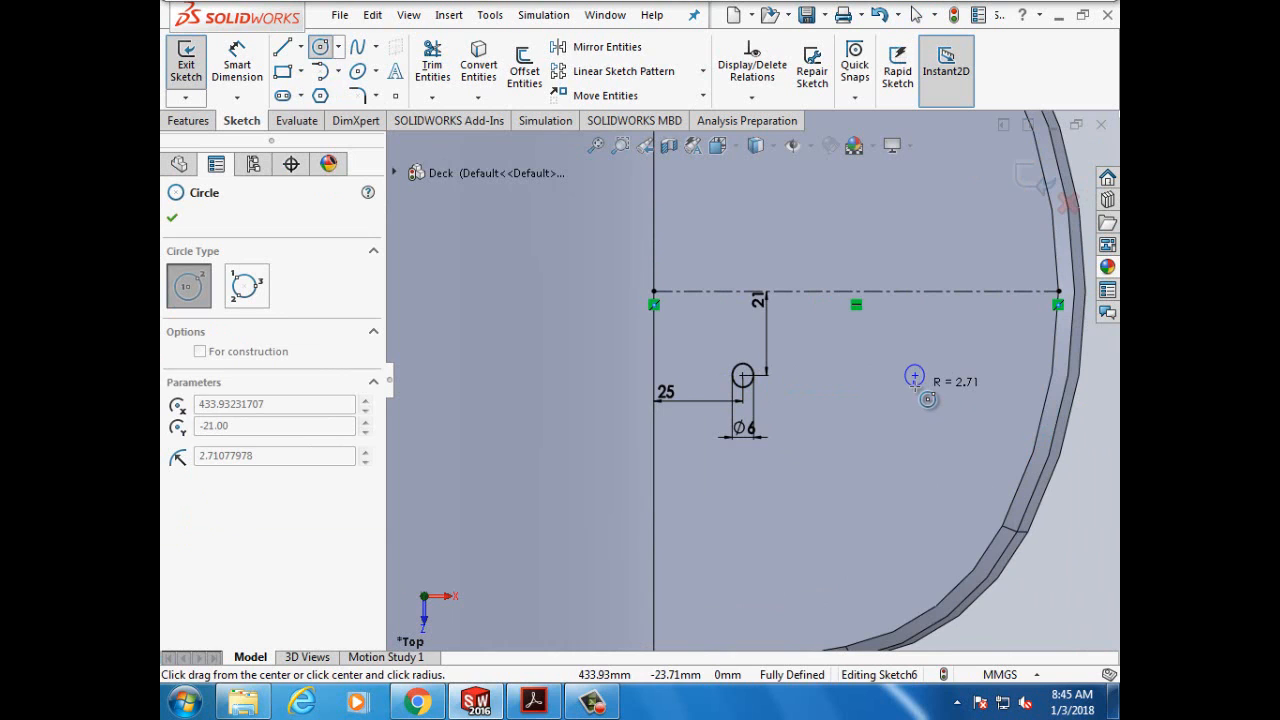
pyautogui.click(928, 399)
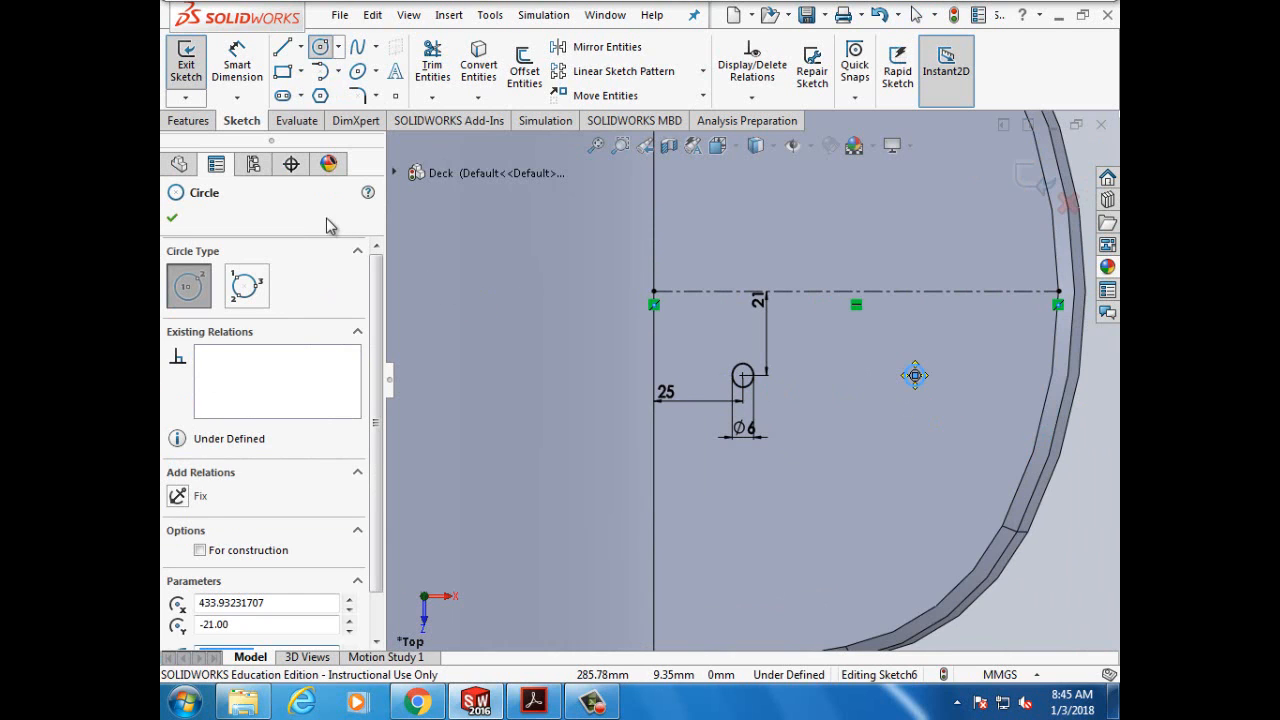
pyautogui.click(237, 65)
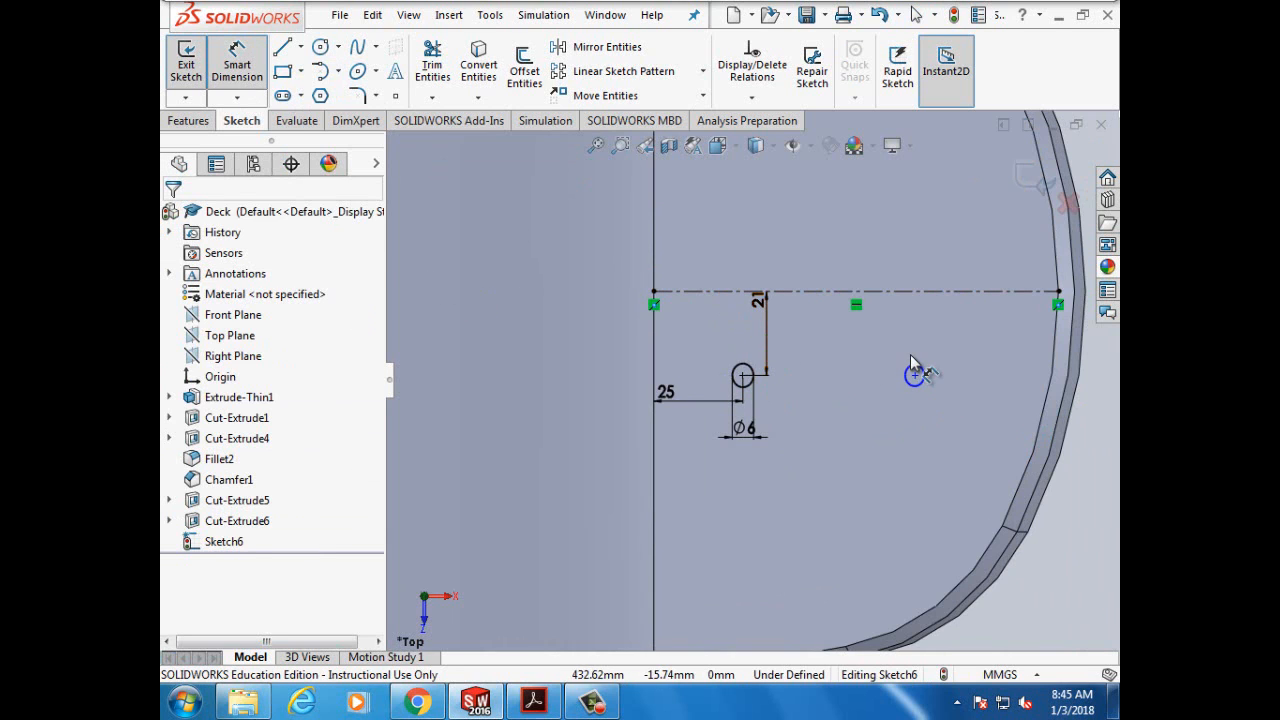
pyautogui.click(914, 374)
pyautogui.click(916, 346)
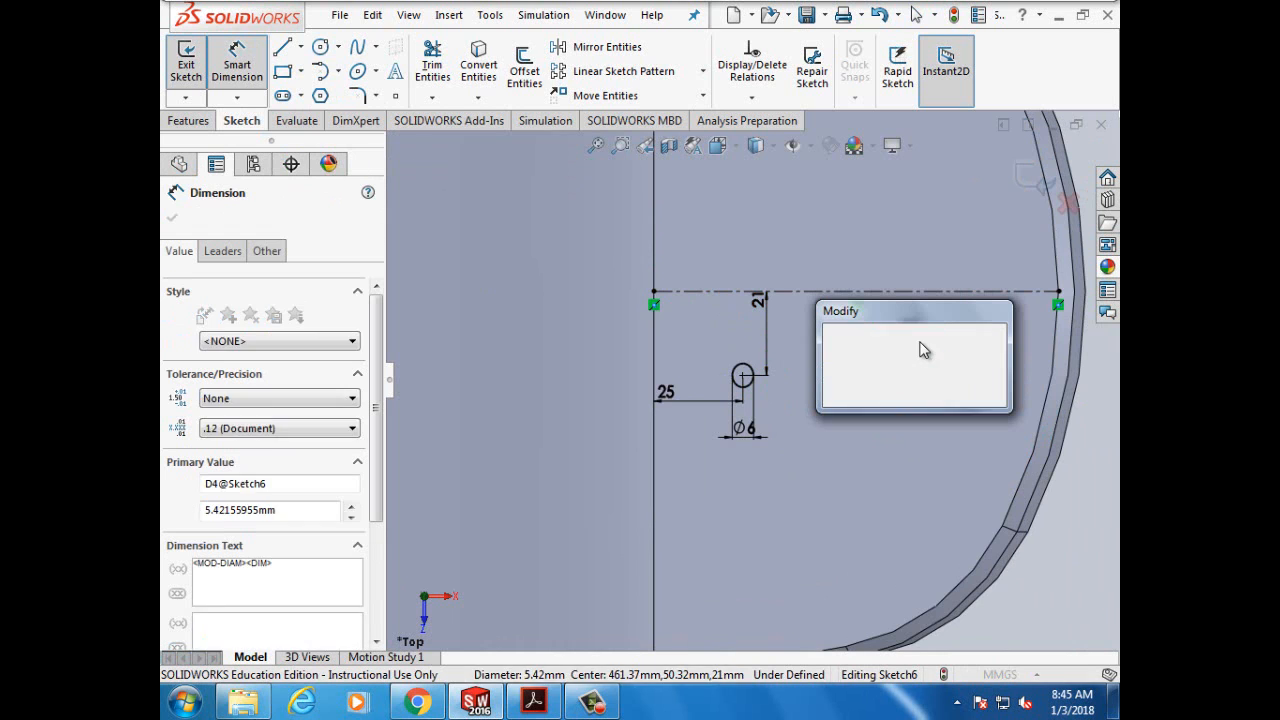
pyautogui.write('6mm')
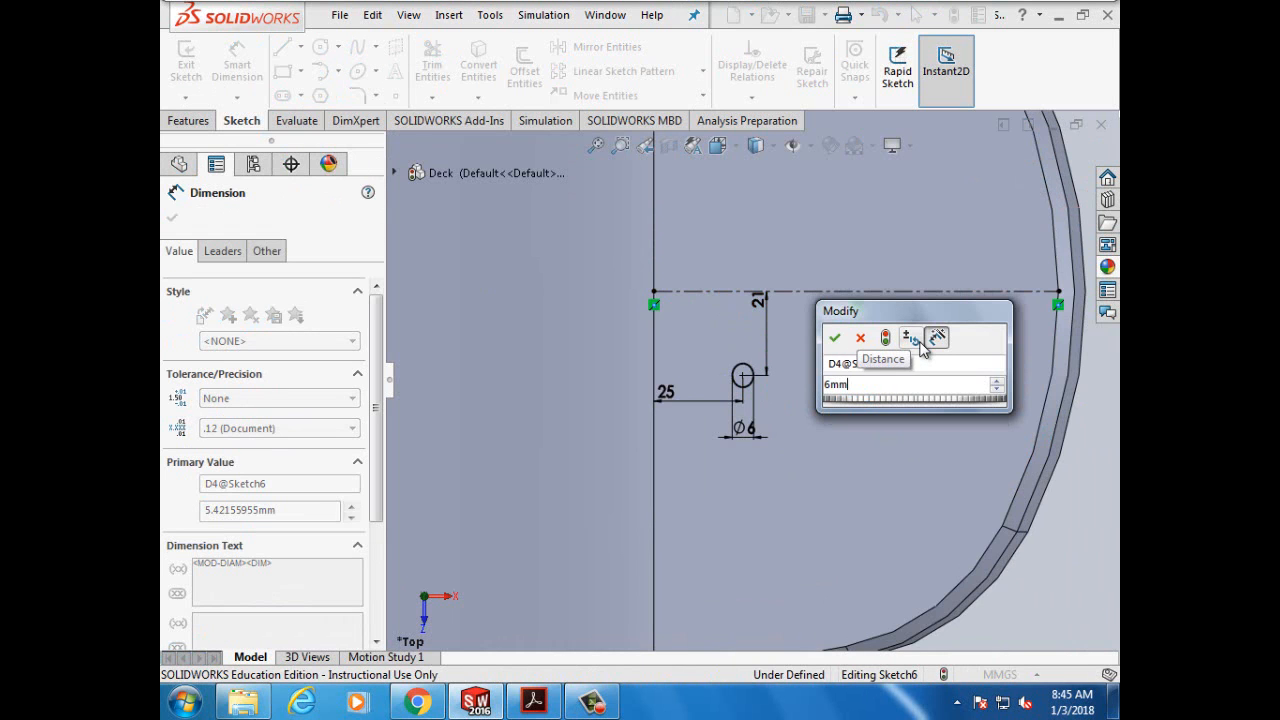
pyautogui.press('Return')
# Step: Place a horizontal dimension between the centers of the two 6 mm circles, below the circles
pyautogui.scroll(-2, 834, 379)
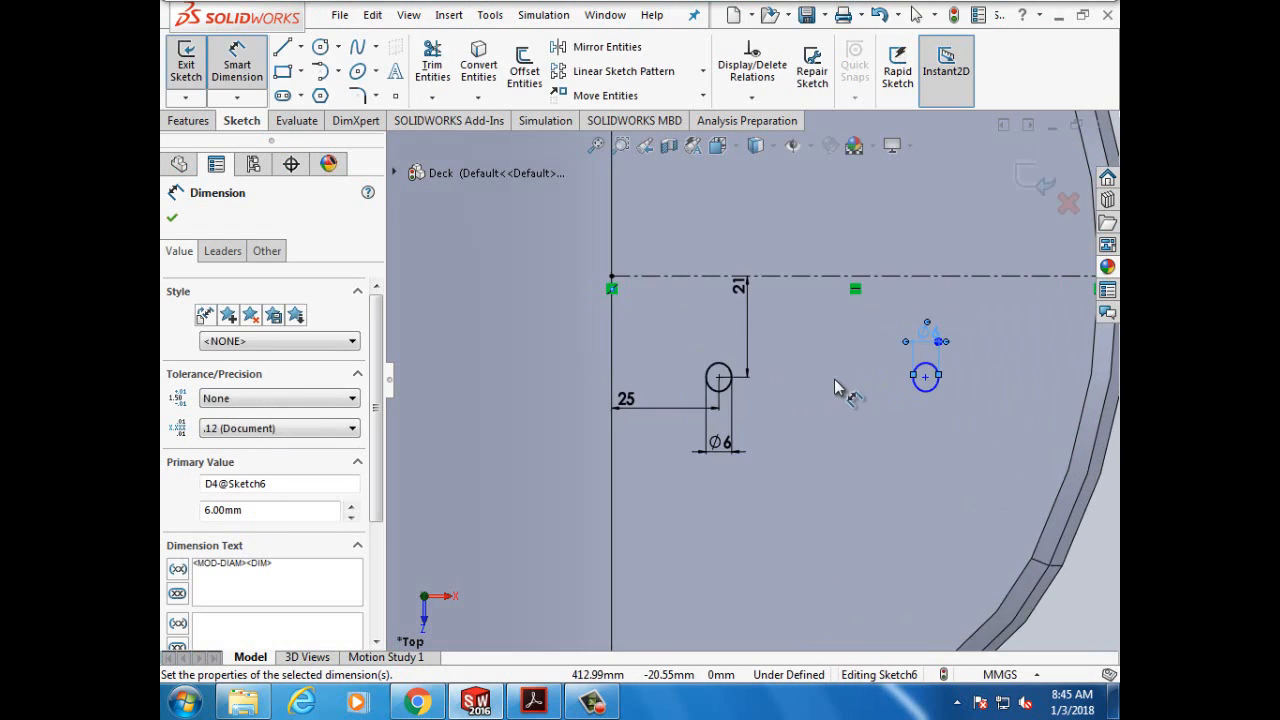
pyautogui.click(719, 379)
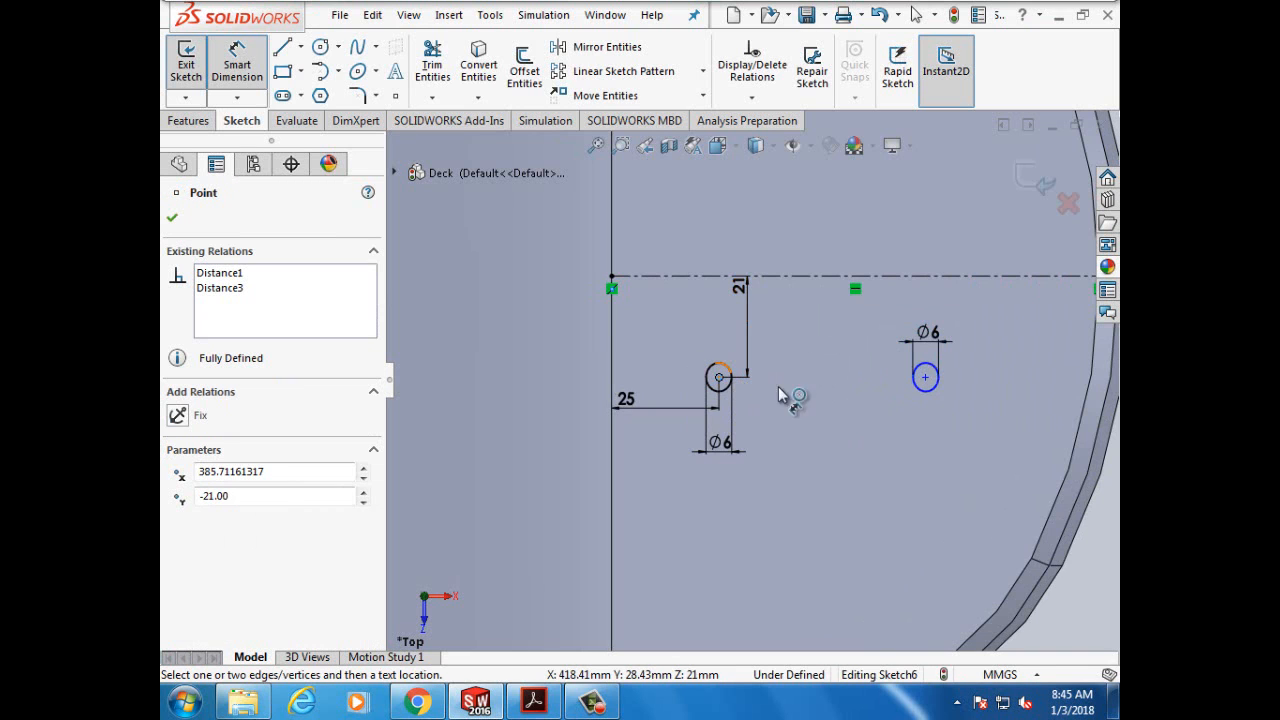
pyautogui.click(925, 379)
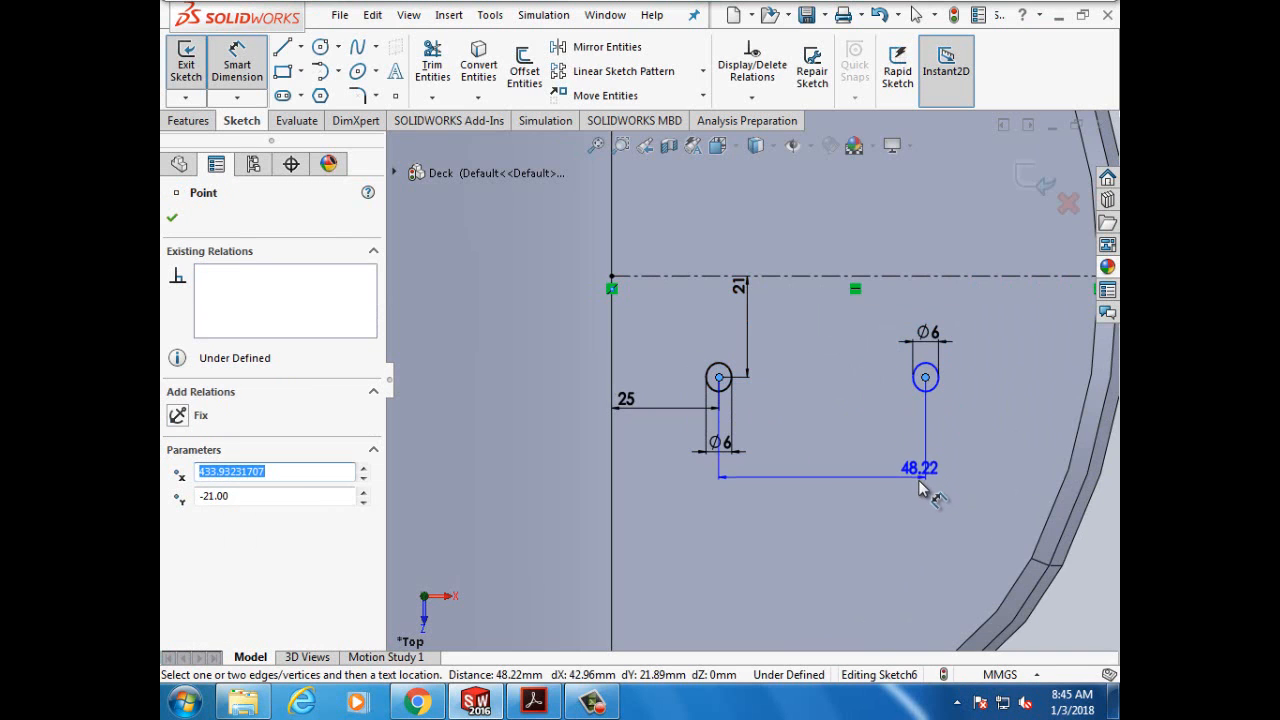
pyautogui.click(921, 486)
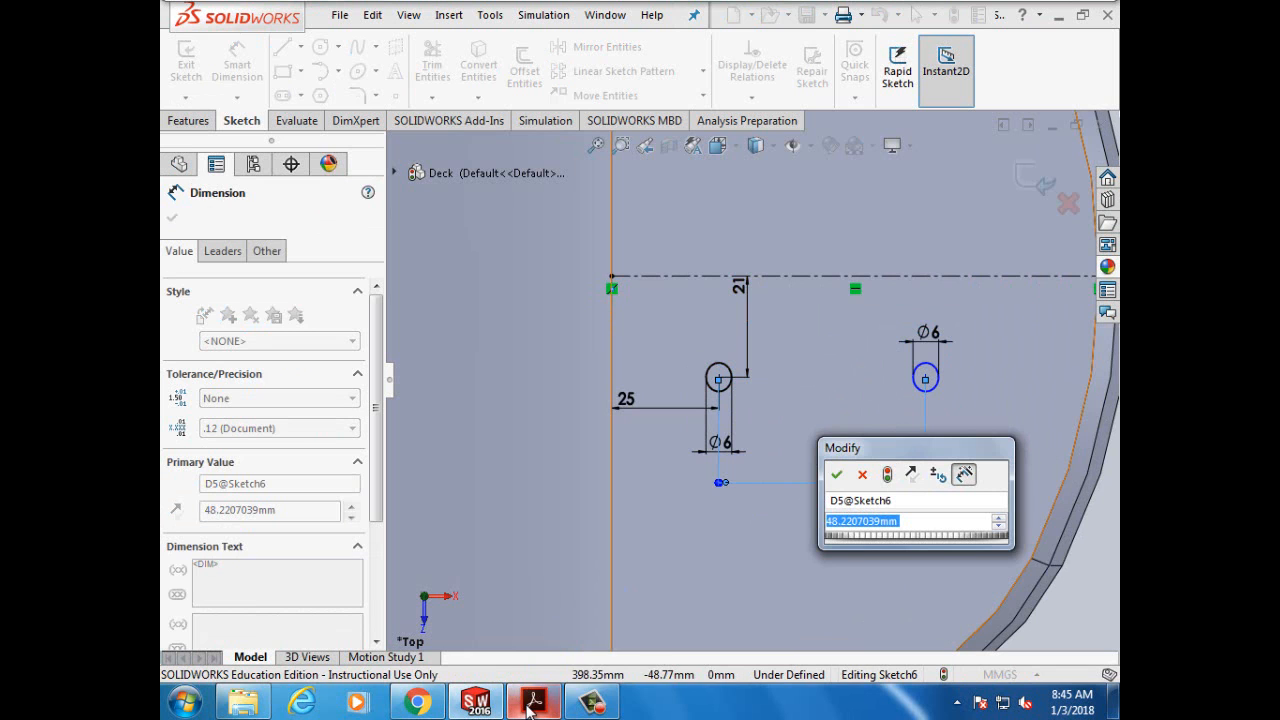
# Step: Check the step 5 hole spacing in the Acrobat PDF and set the SolidWorks center-to-center dimension to 64 mm
pyautogui.click(530, 706)
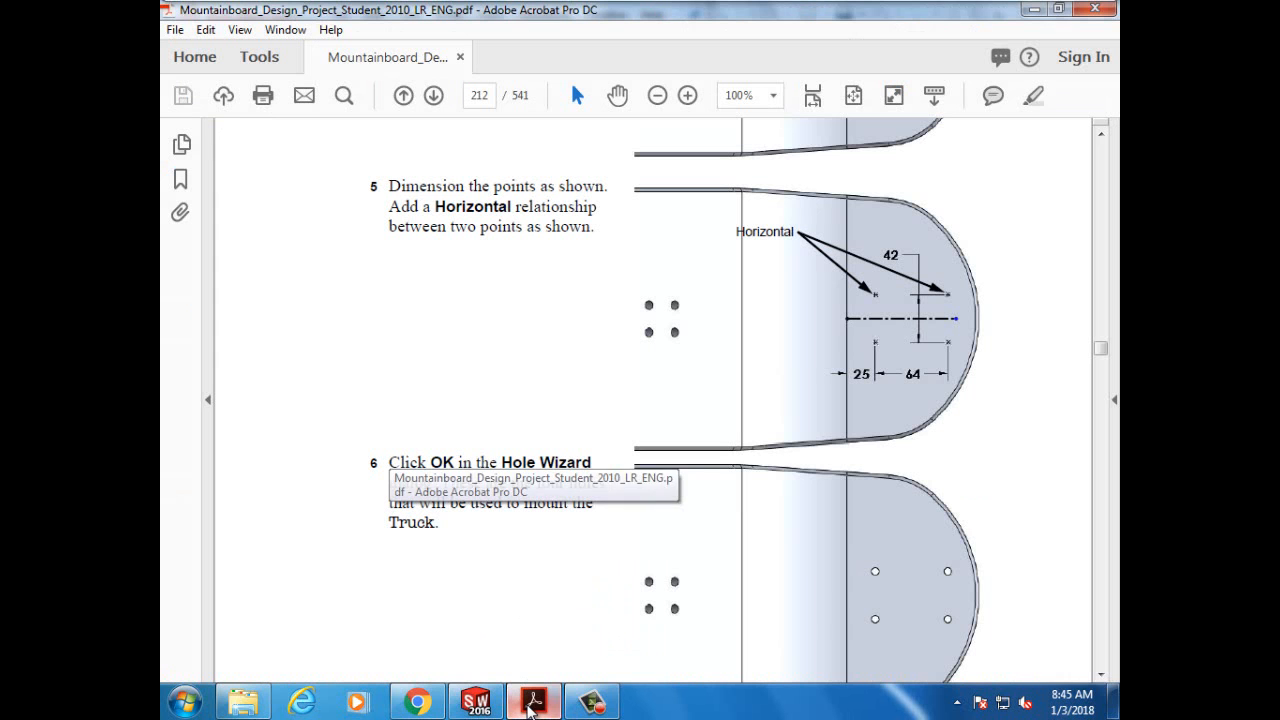
pyautogui.click(530, 706)
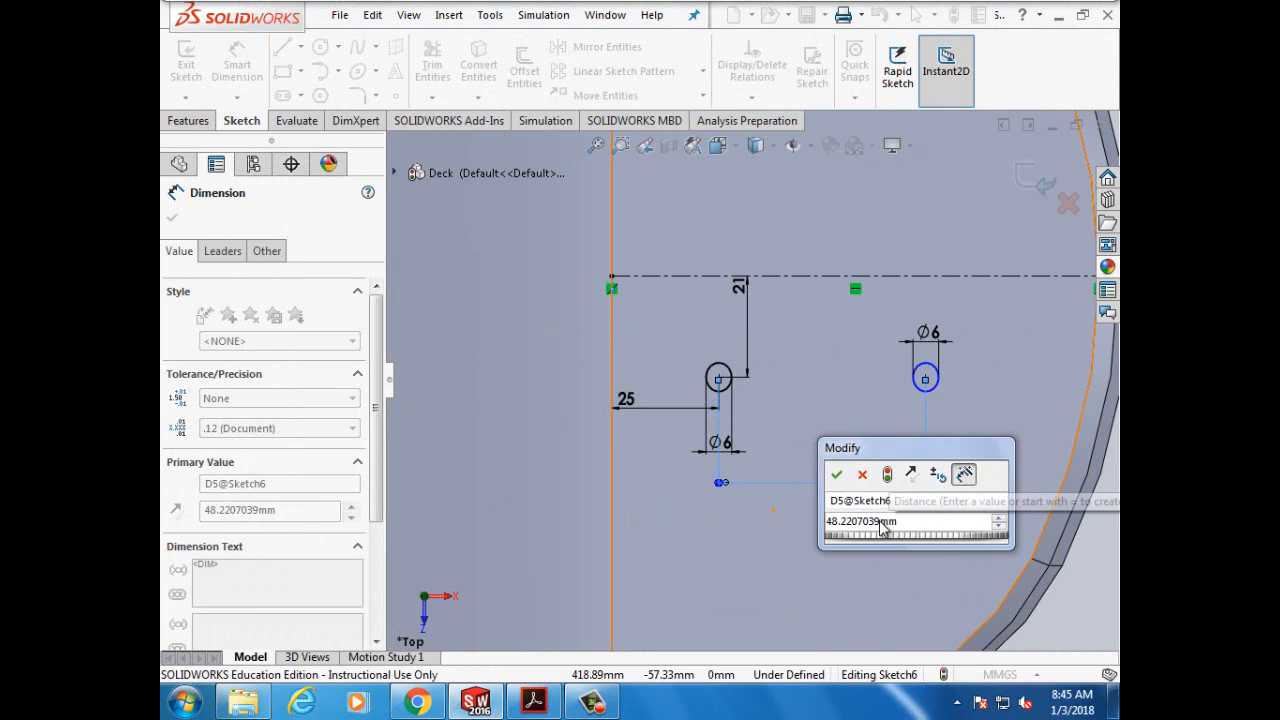
pyautogui.click(535, 704)
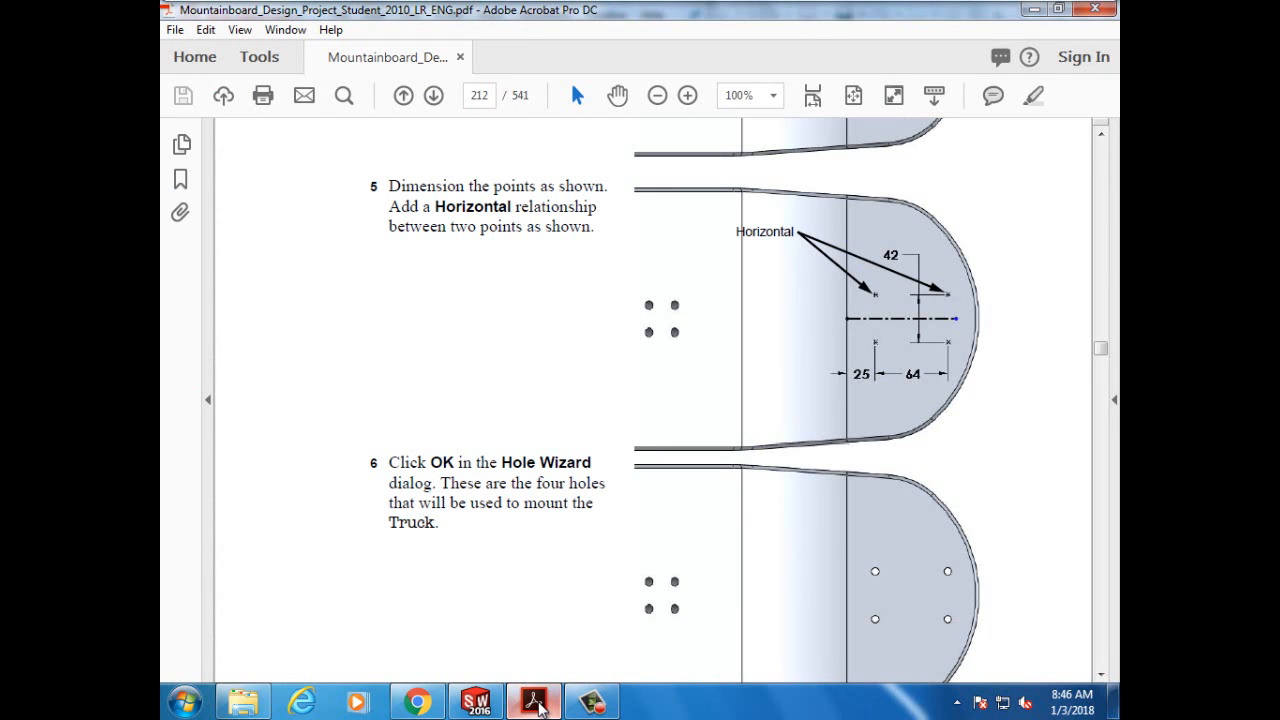
pyautogui.click(535, 704)
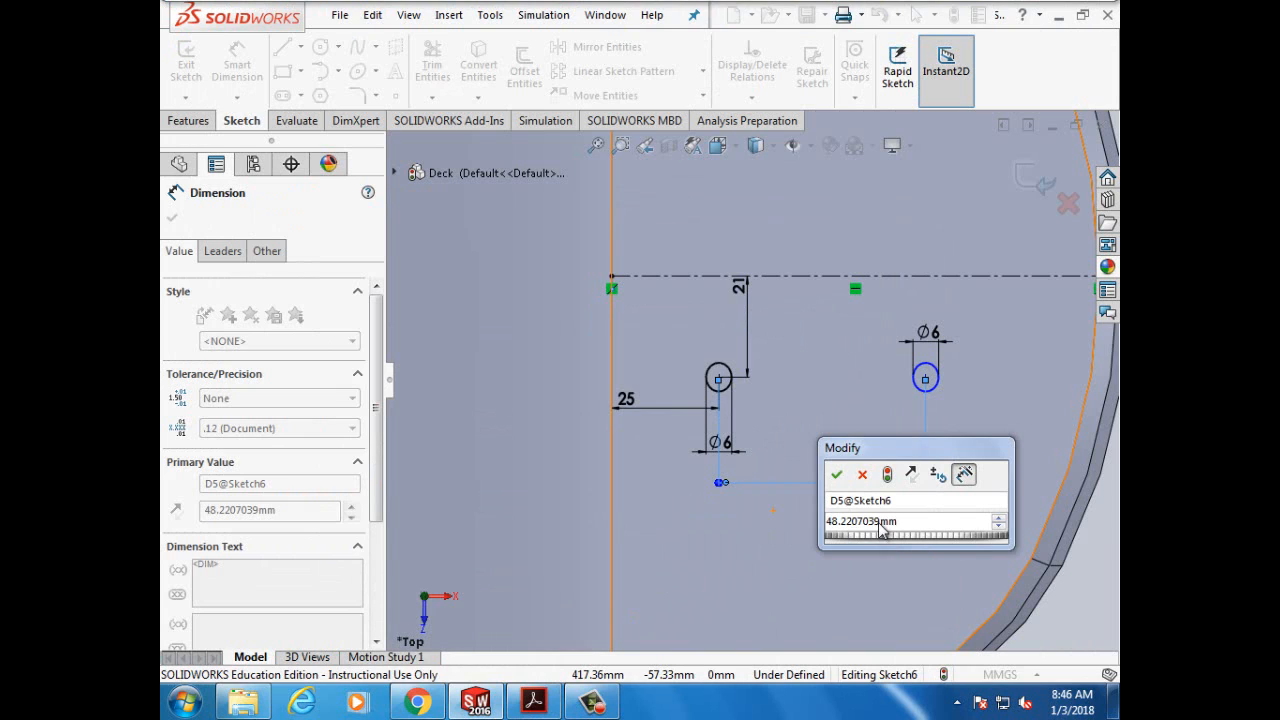
pyautogui.doubleClick(880, 524)
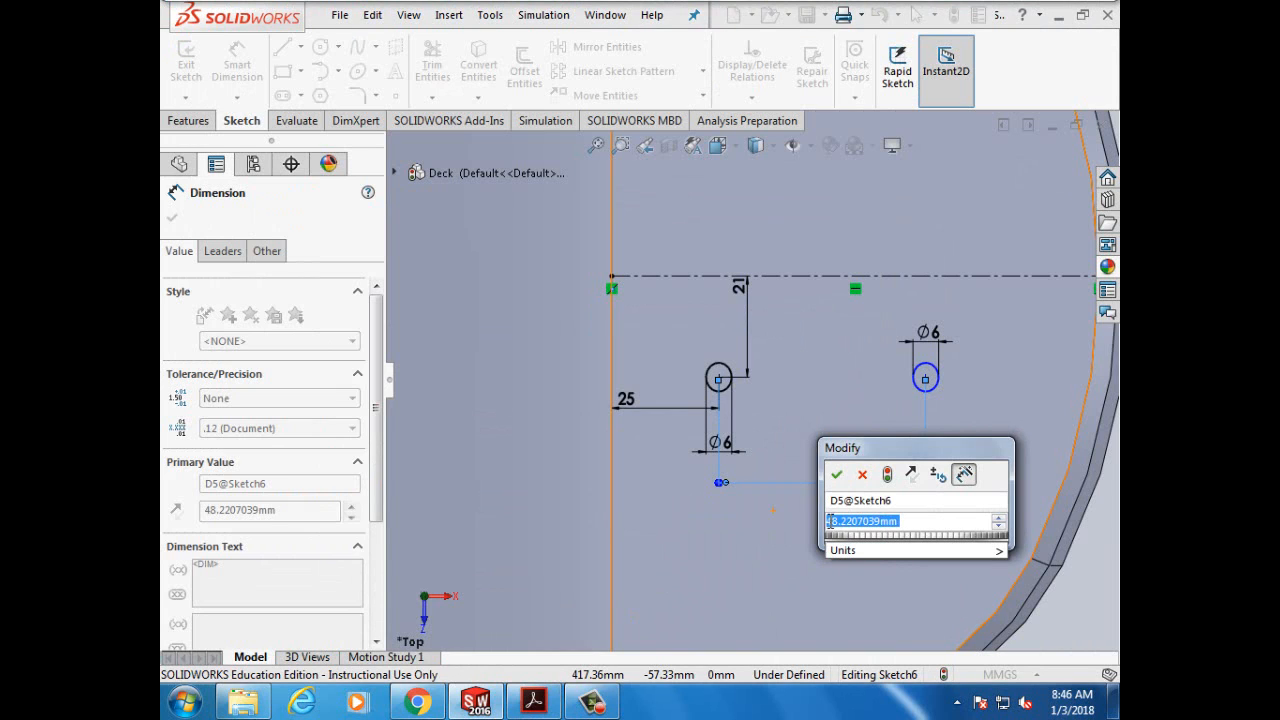
pyautogui.click(840, 521)
pyautogui.hotkey('ctrl', 'a')
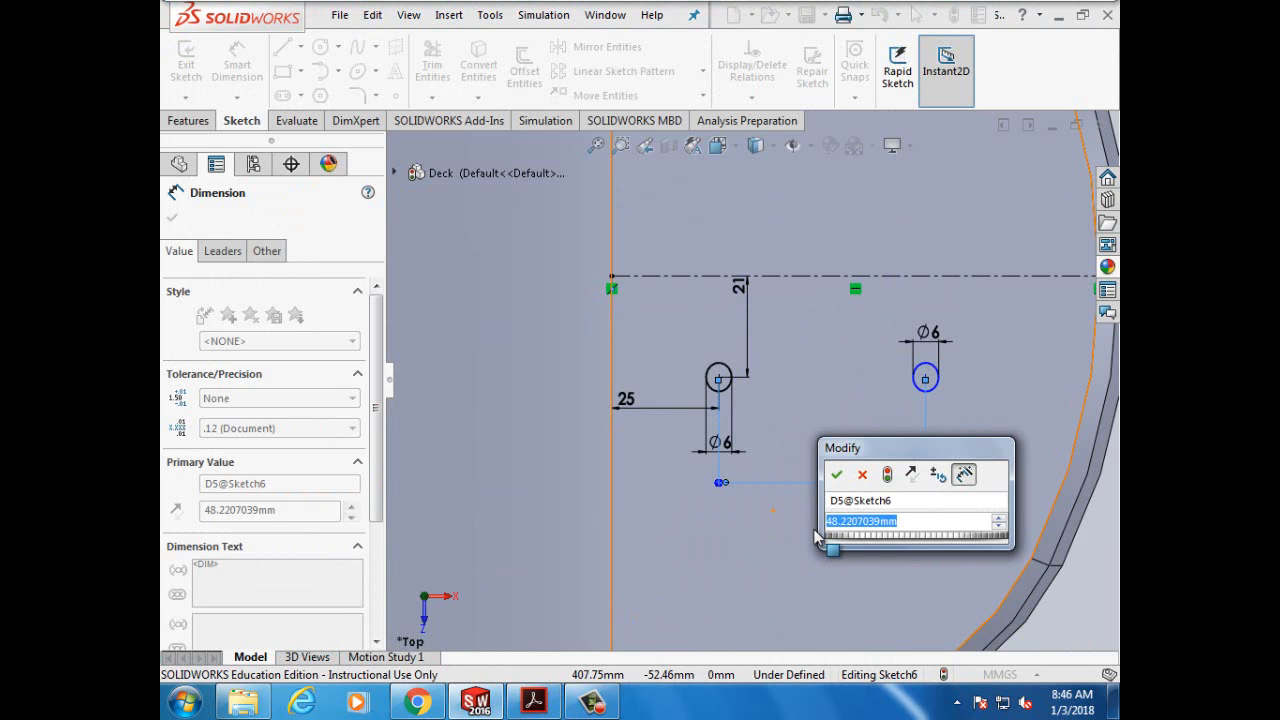
pyautogui.write('64mm')
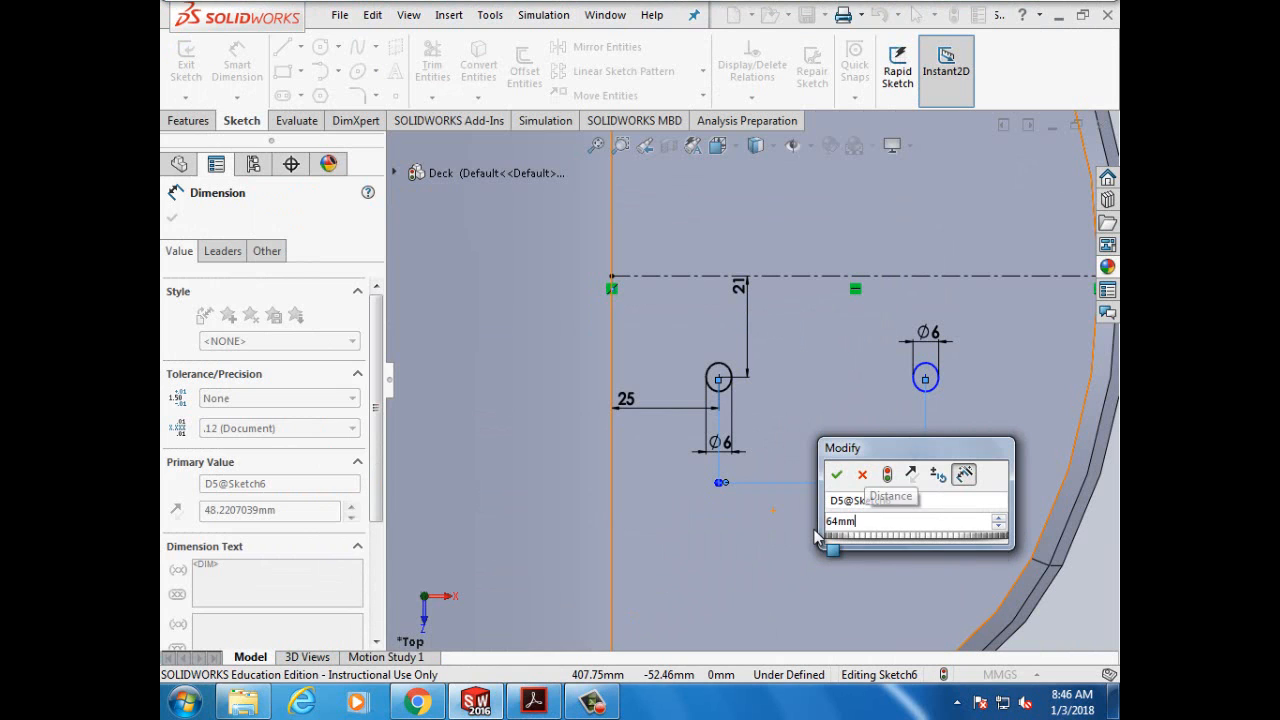
pyautogui.click(836, 474)
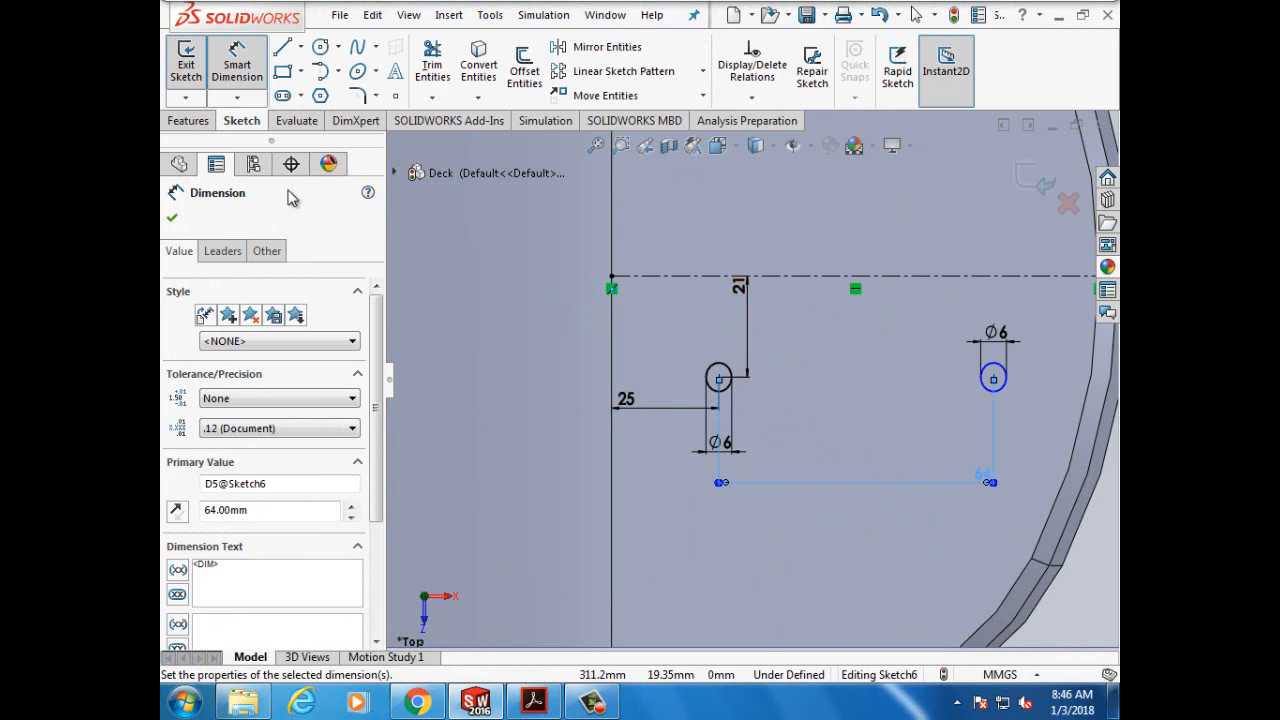
pyautogui.click(174, 219)
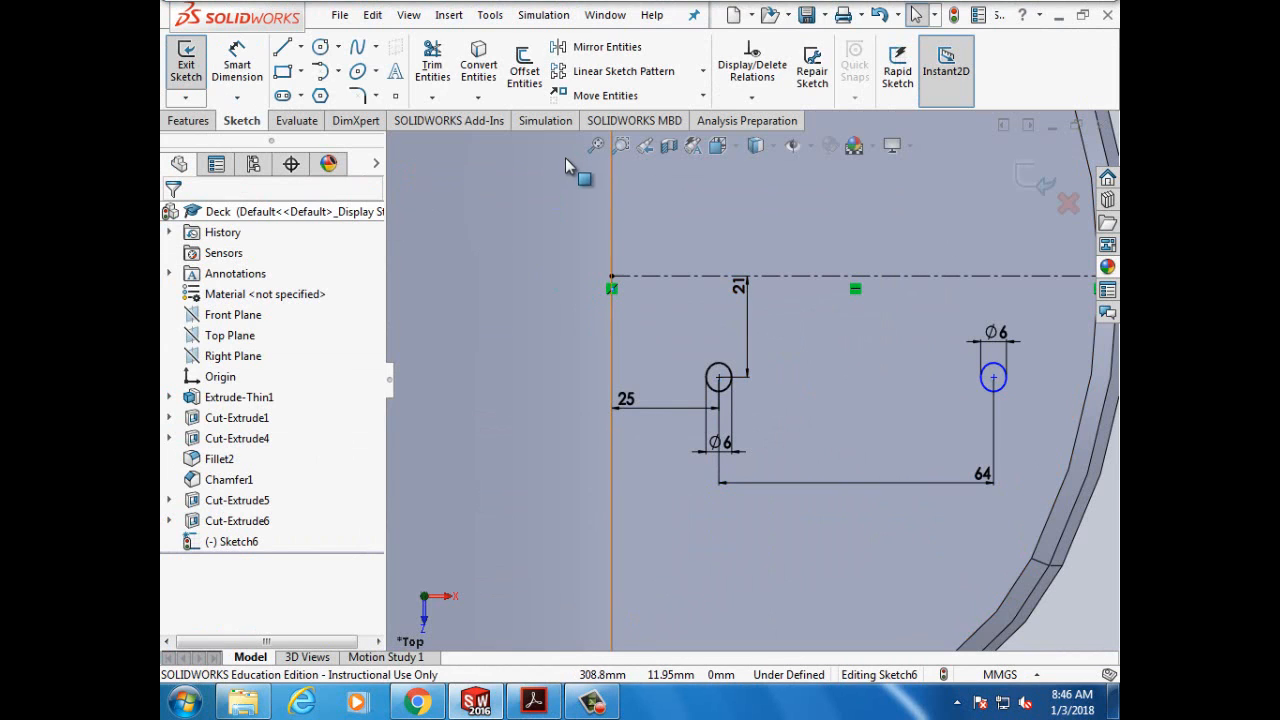
# Step: Mirror both 6 mm circles about the horizontal centerline, keeping the originals
pyautogui.click(607, 50)
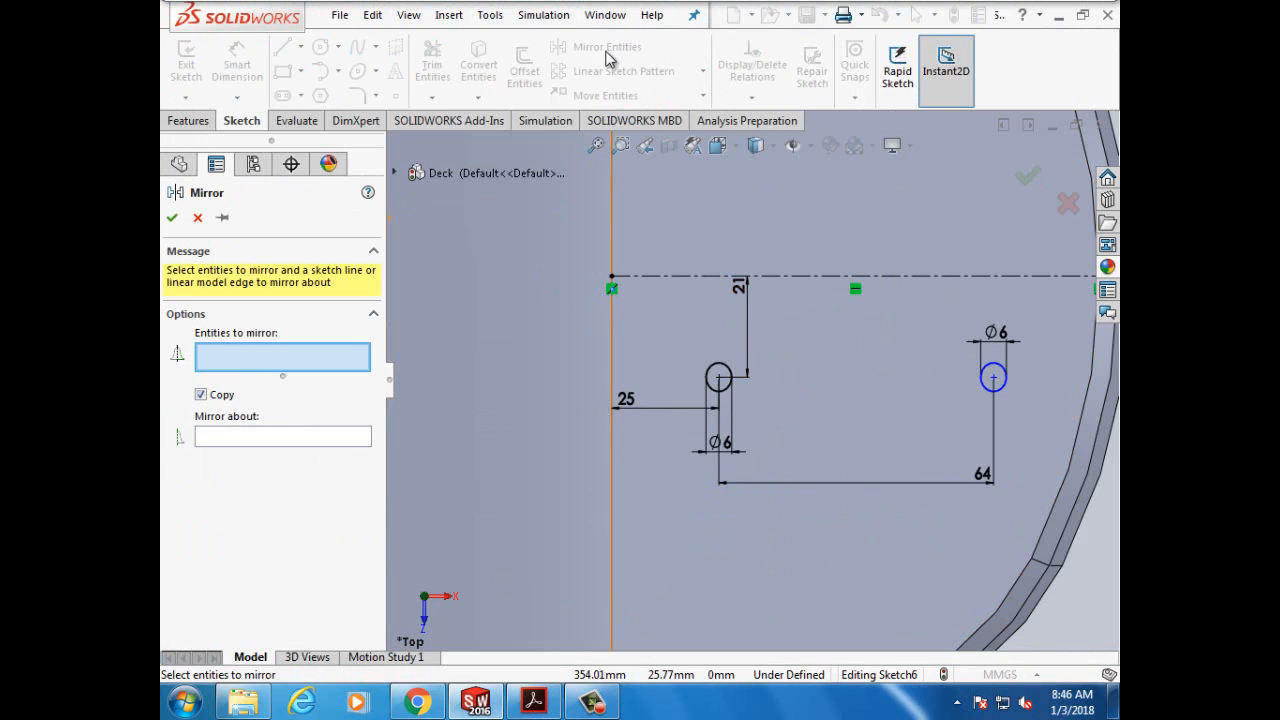
pyautogui.click(717, 368)
pyautogui.click(983, 384)
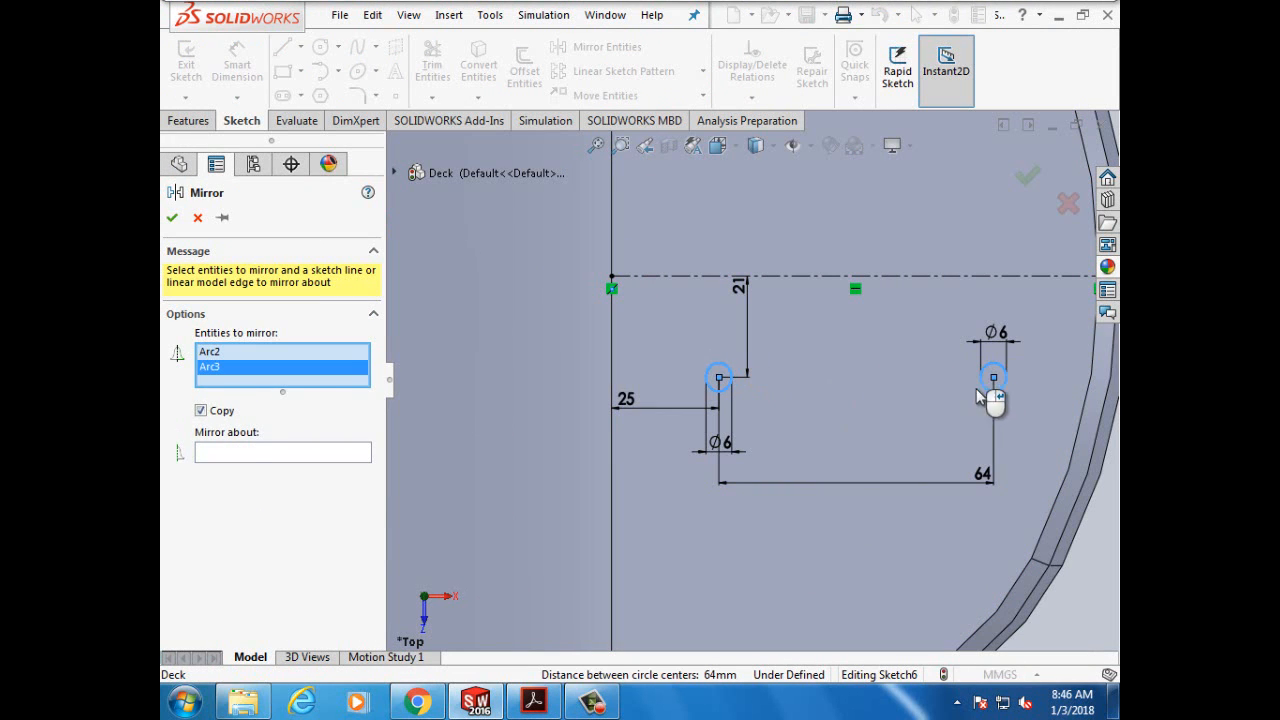
pyautogui.click(366, 453)
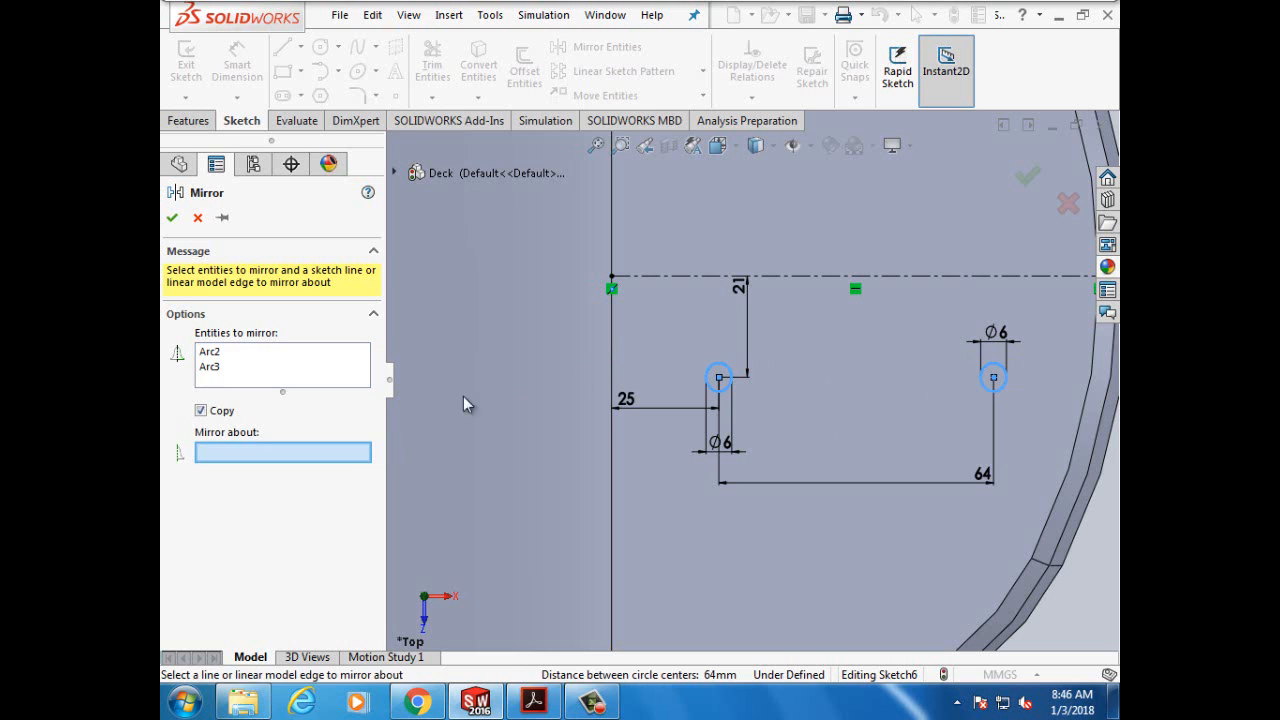
pyautogui.click(816, 284)
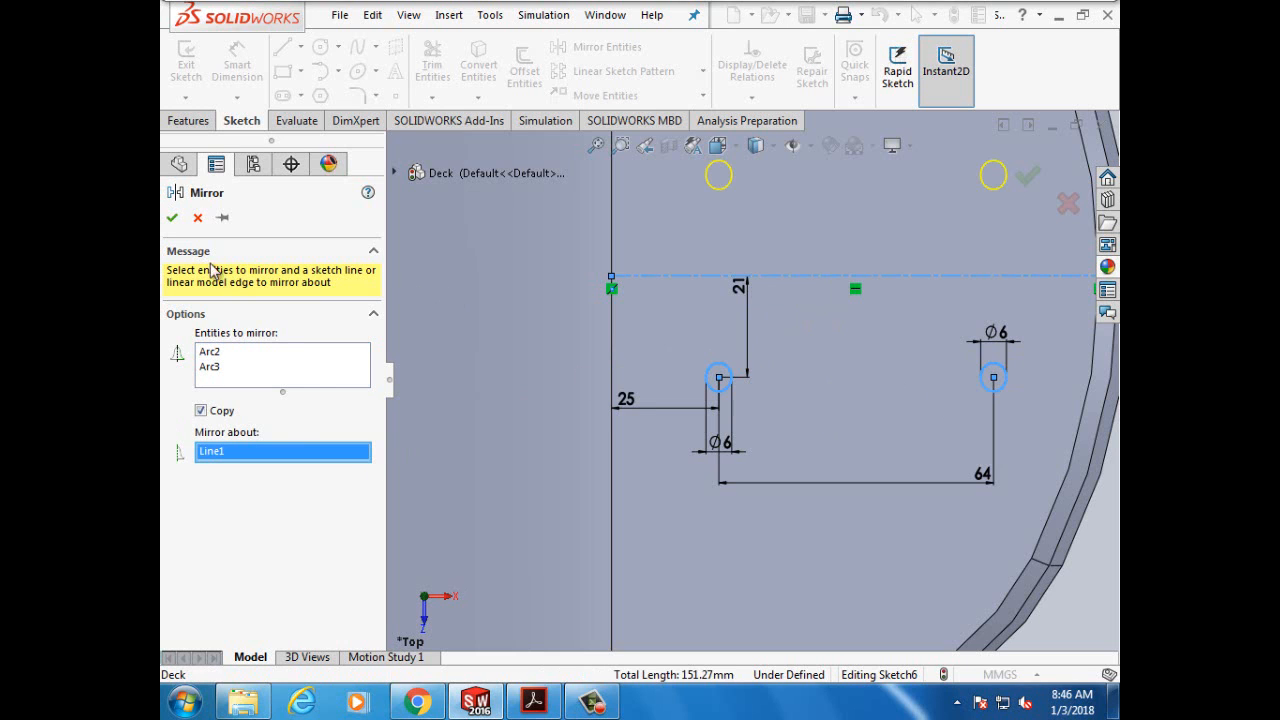
pyautogui.click(174, 222)
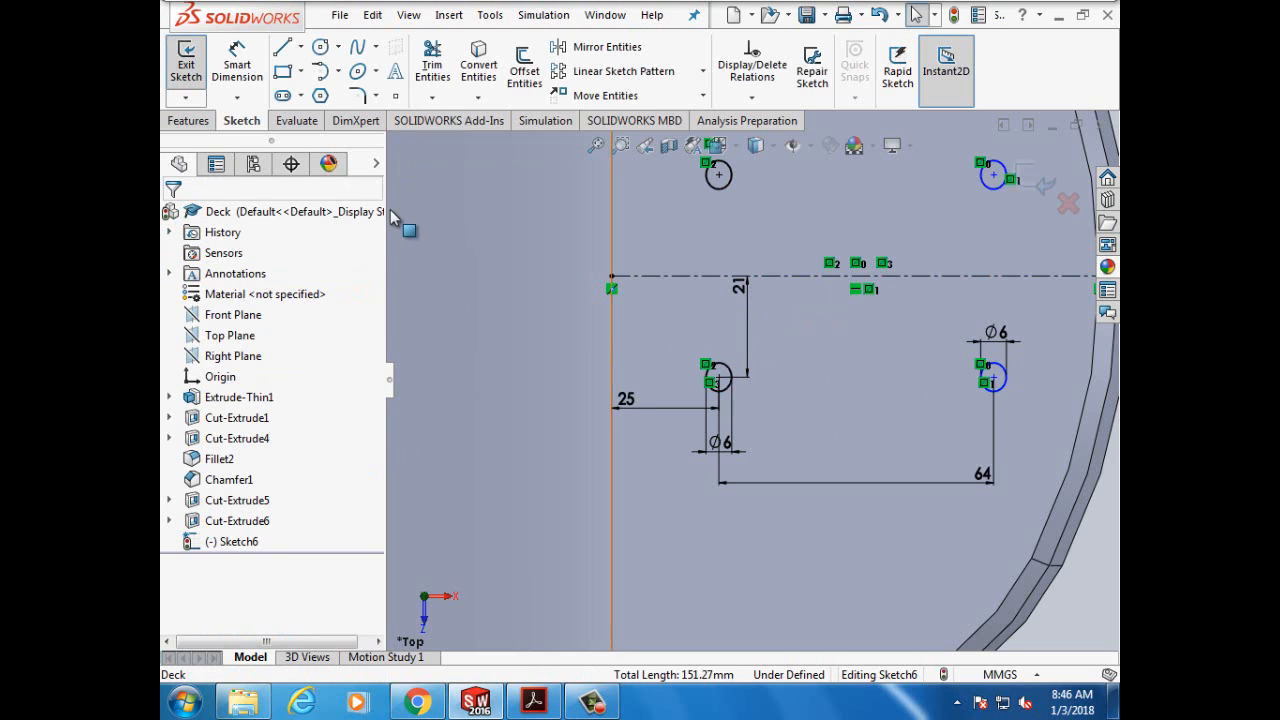
# Step: Cut the four circles through the deck's end face with an Extruded Cut set to Through All
pyautogui.click(190, 121)
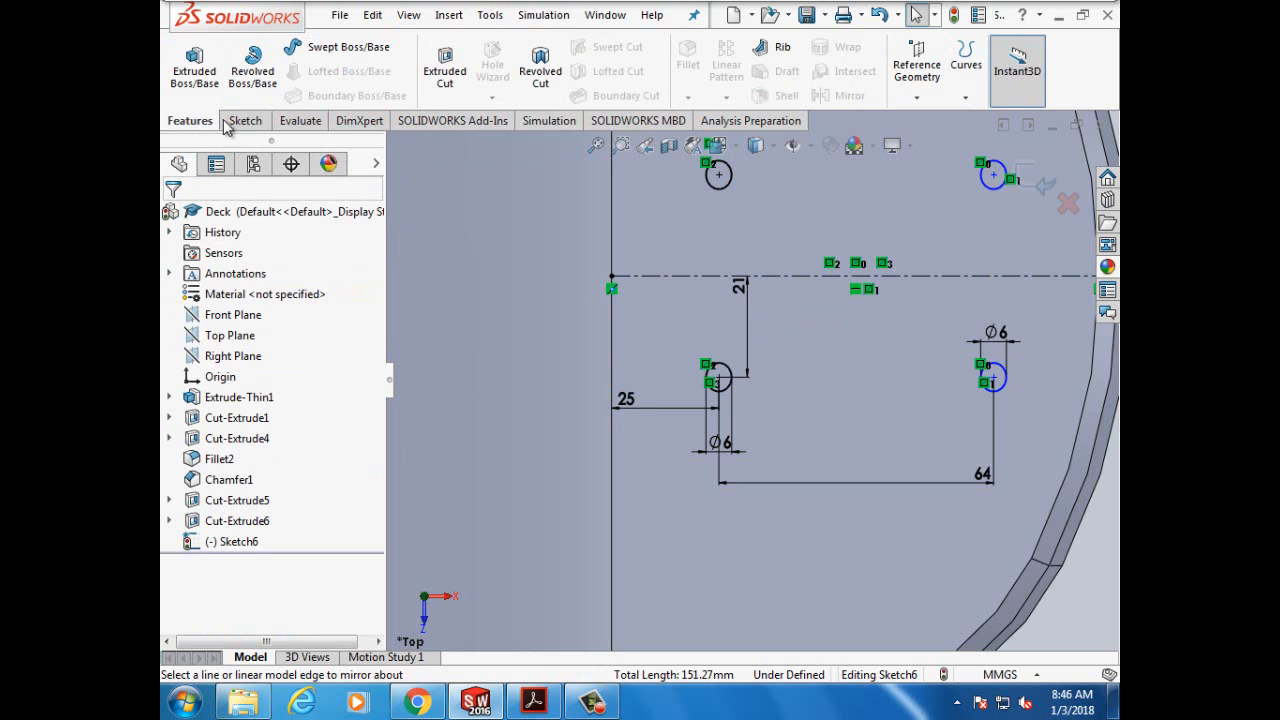
pyautogui.click(444, 72)
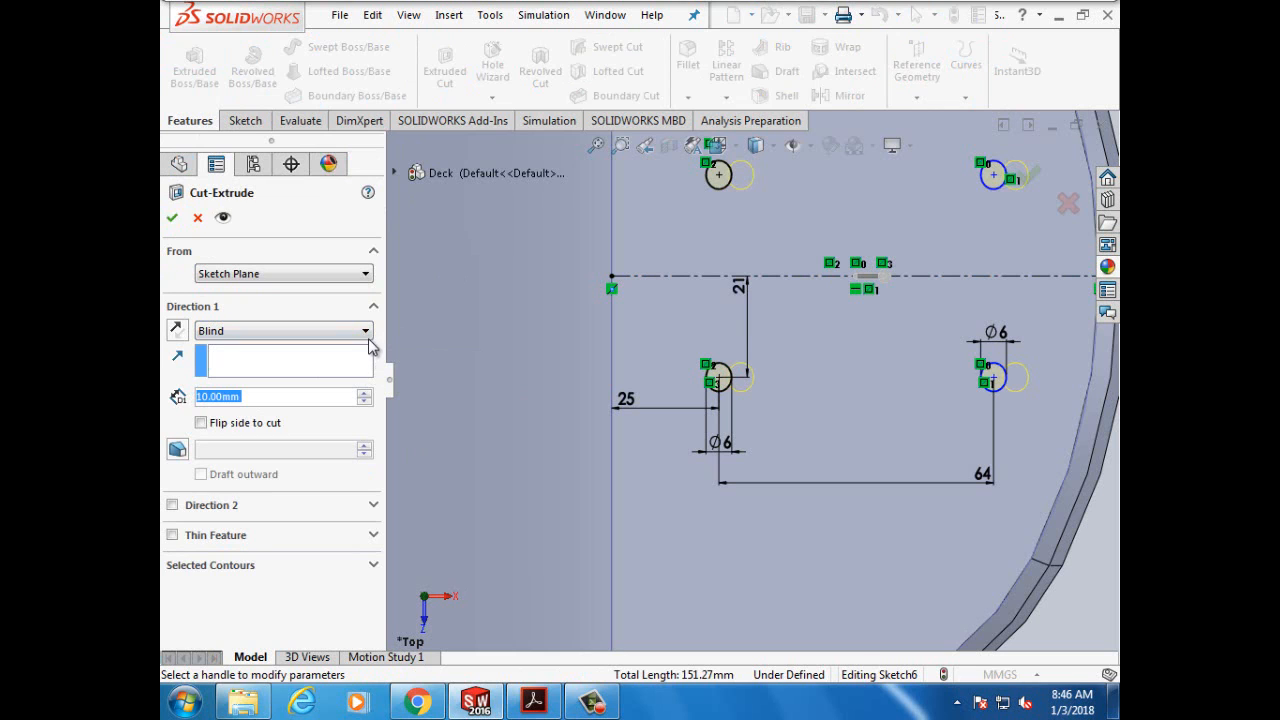
pyautogui.click(368, 340)
pyautogui.click(350, 350)
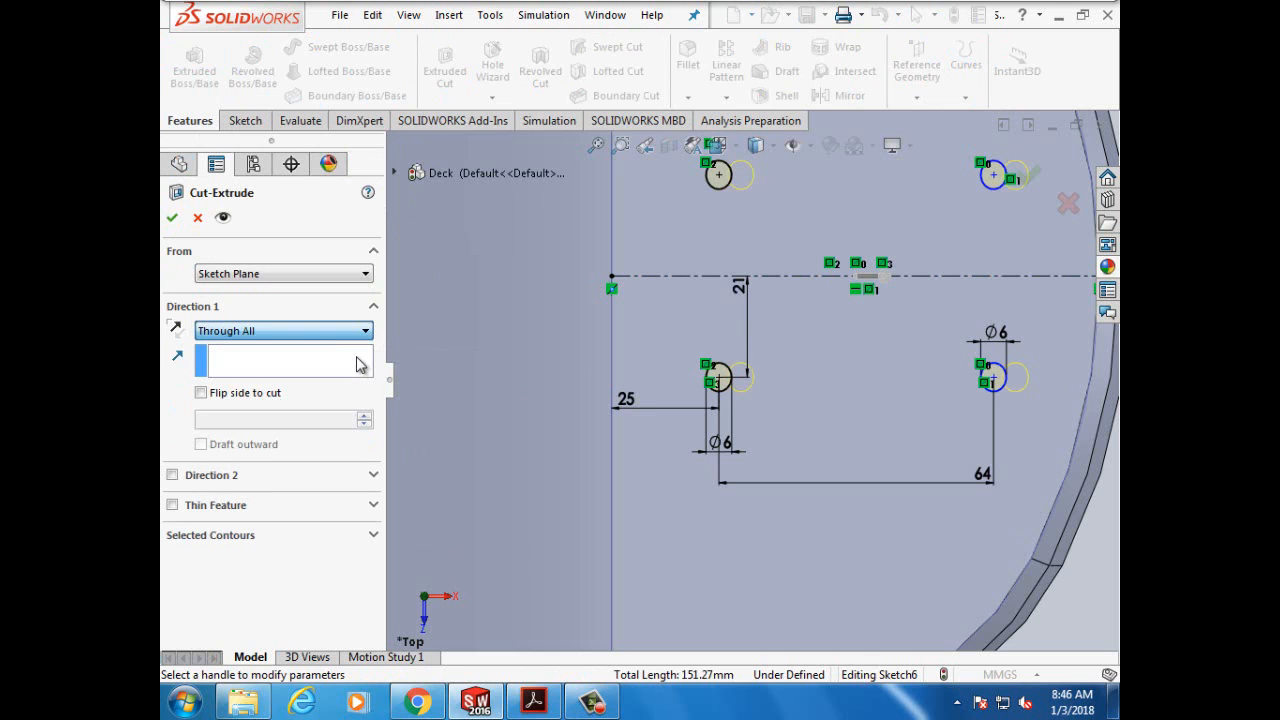
pyautogui.click(173, 218)
pyautogui.scroll(1, 773, 504)
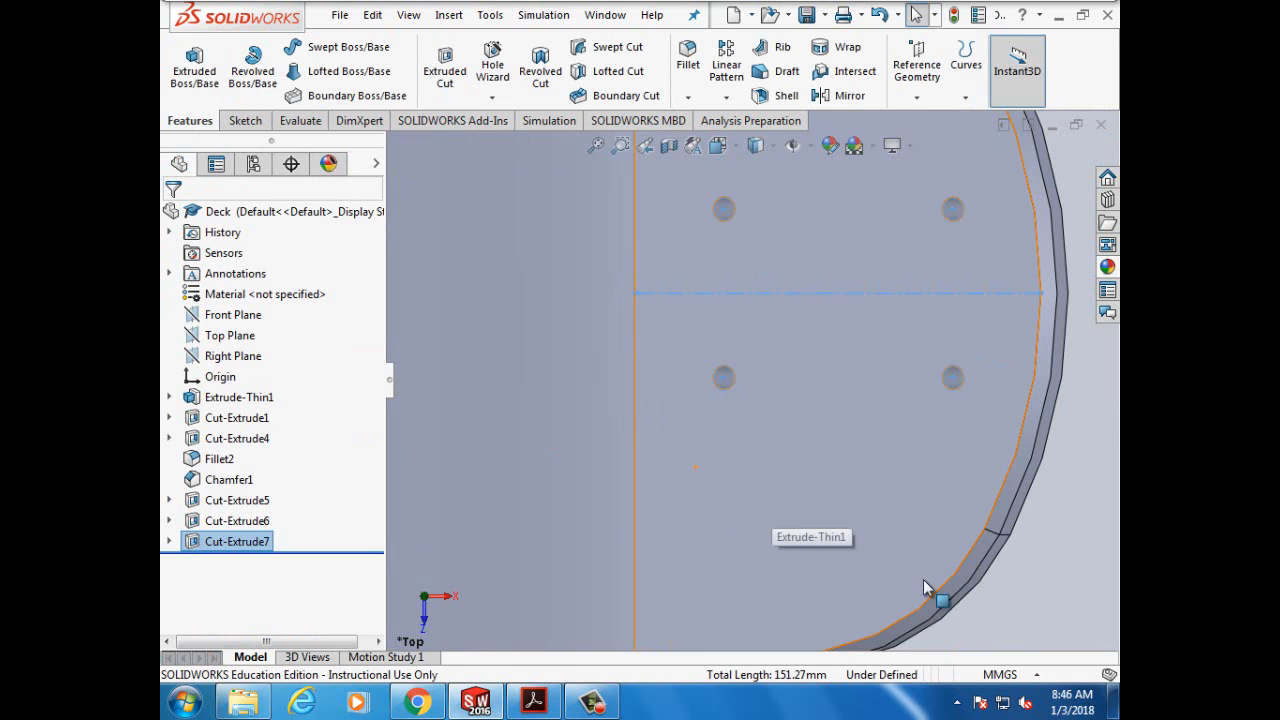
pyautogui.click(1030, 602)
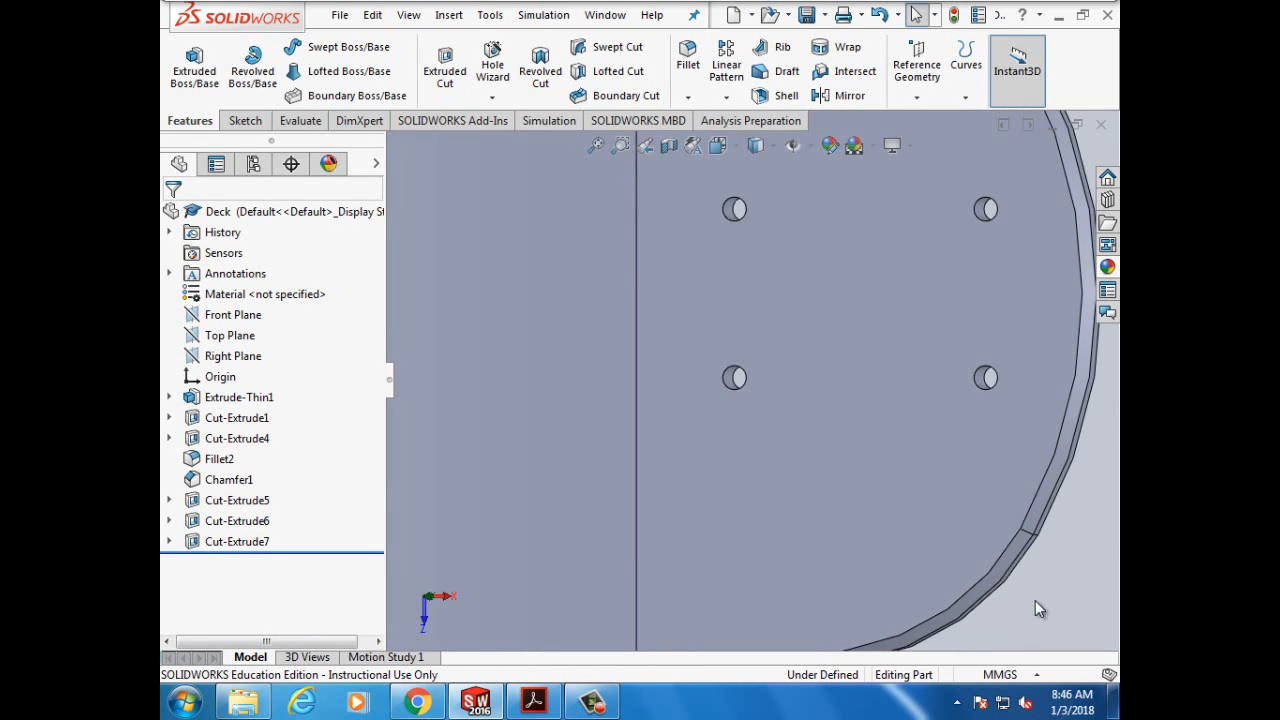
# Step: Start a sketch on the flat face at the deck's opposite rounded end, which has no truck holes
pyautogui.scroll(5, 1035, 600)
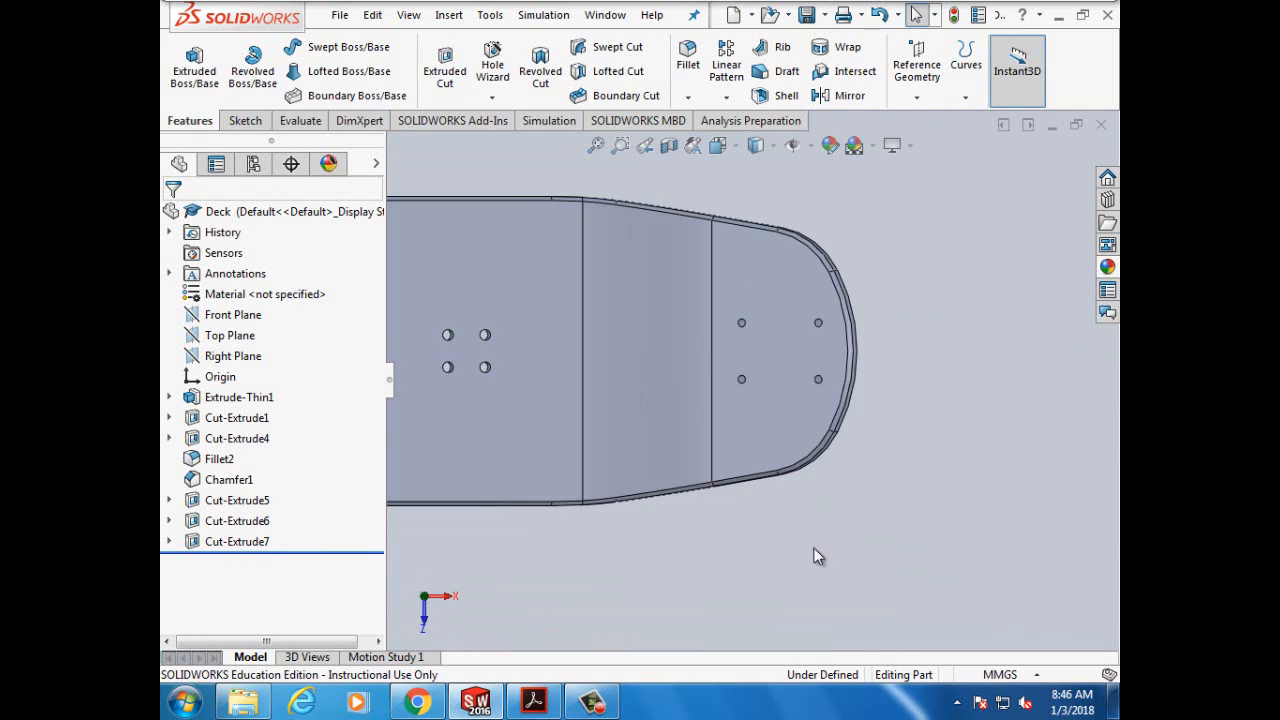
pyautogui.scroll(-1, 572, 472)
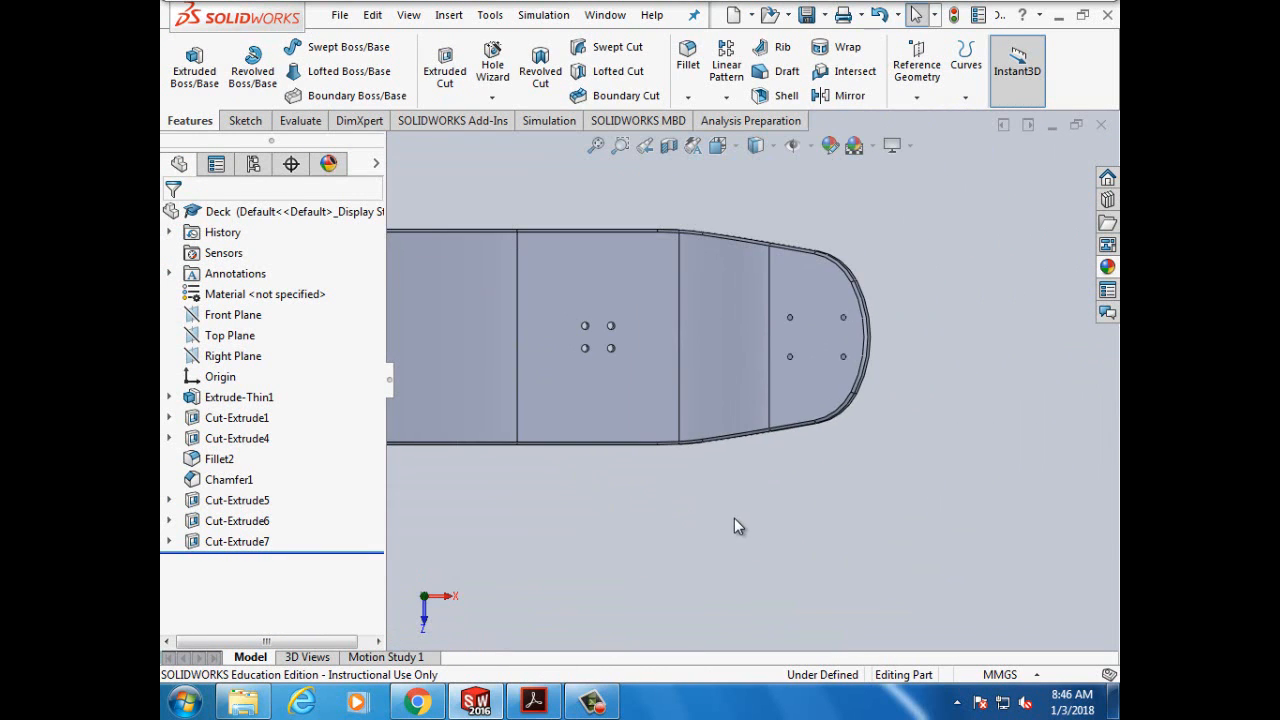
pyautogui.scroll(-1, 891, 401)
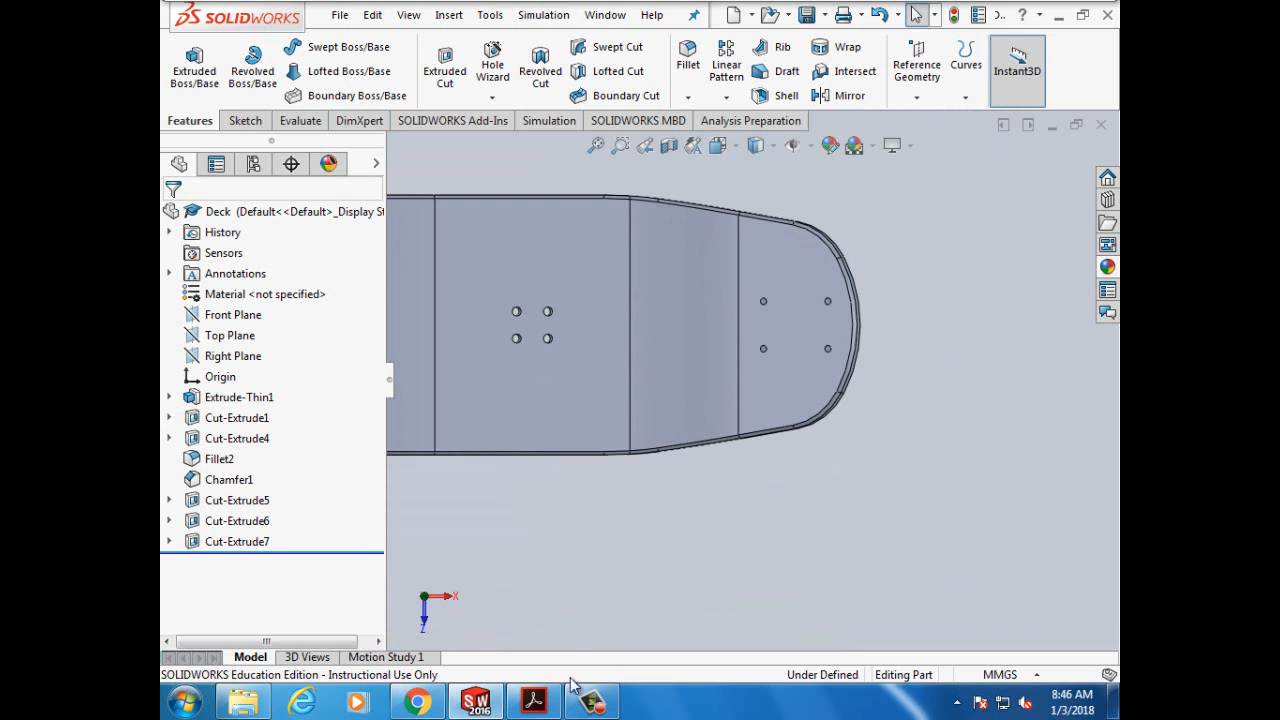
pyautogui.moveTo(533, 702)
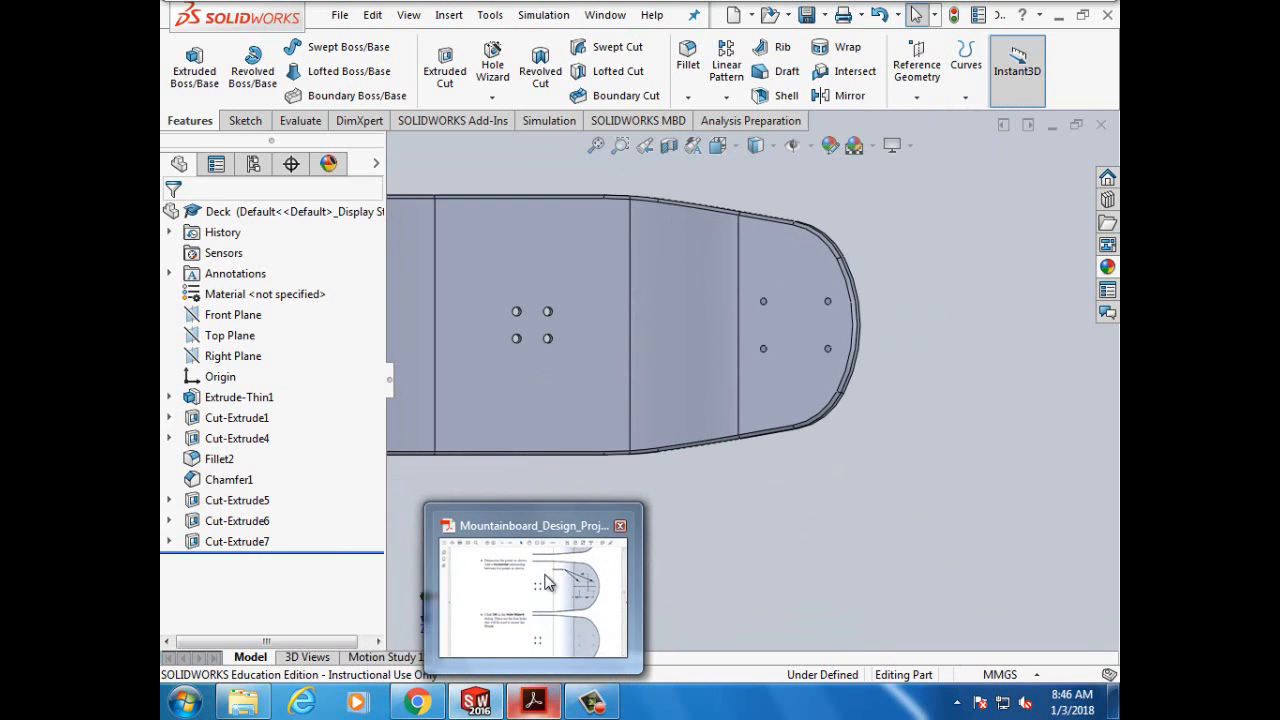
pyautogui.scroll(2, 776, 584)
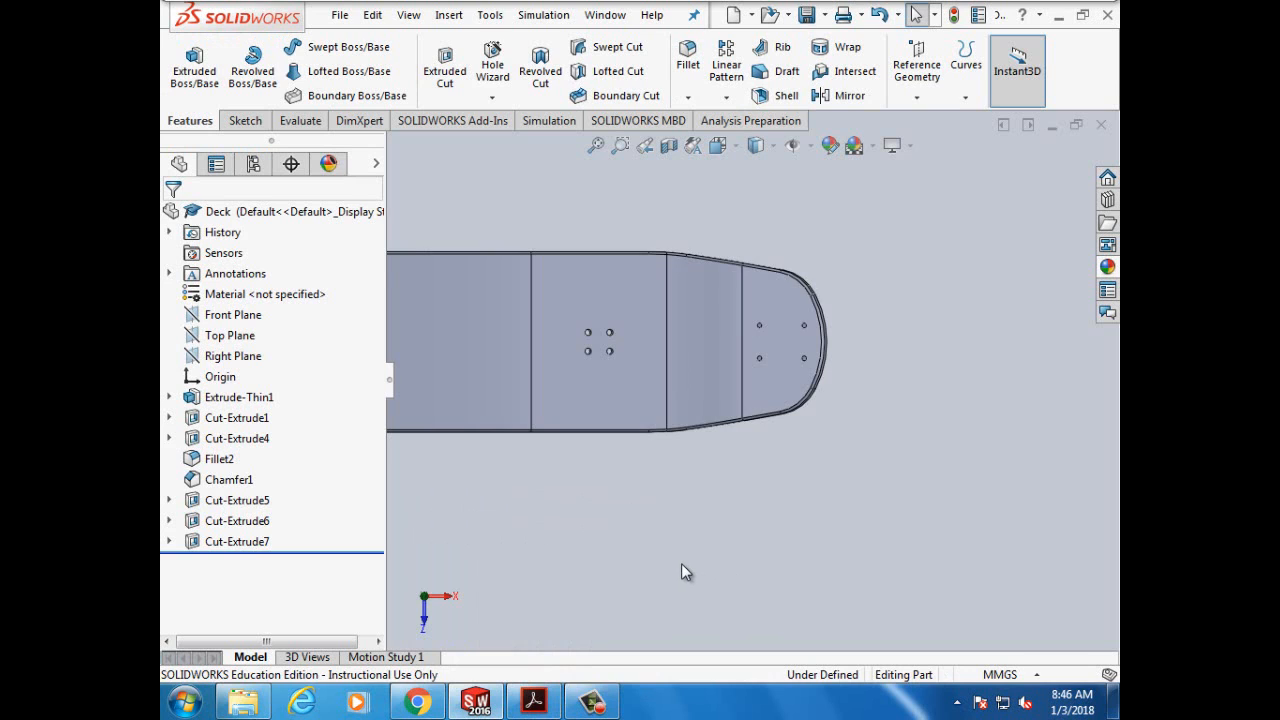
pyautogui.scroll(5, 682, 564)
pyautogui.scroll(-3, 485, 471)
pyautogui.scroll(-5, 554, 188)
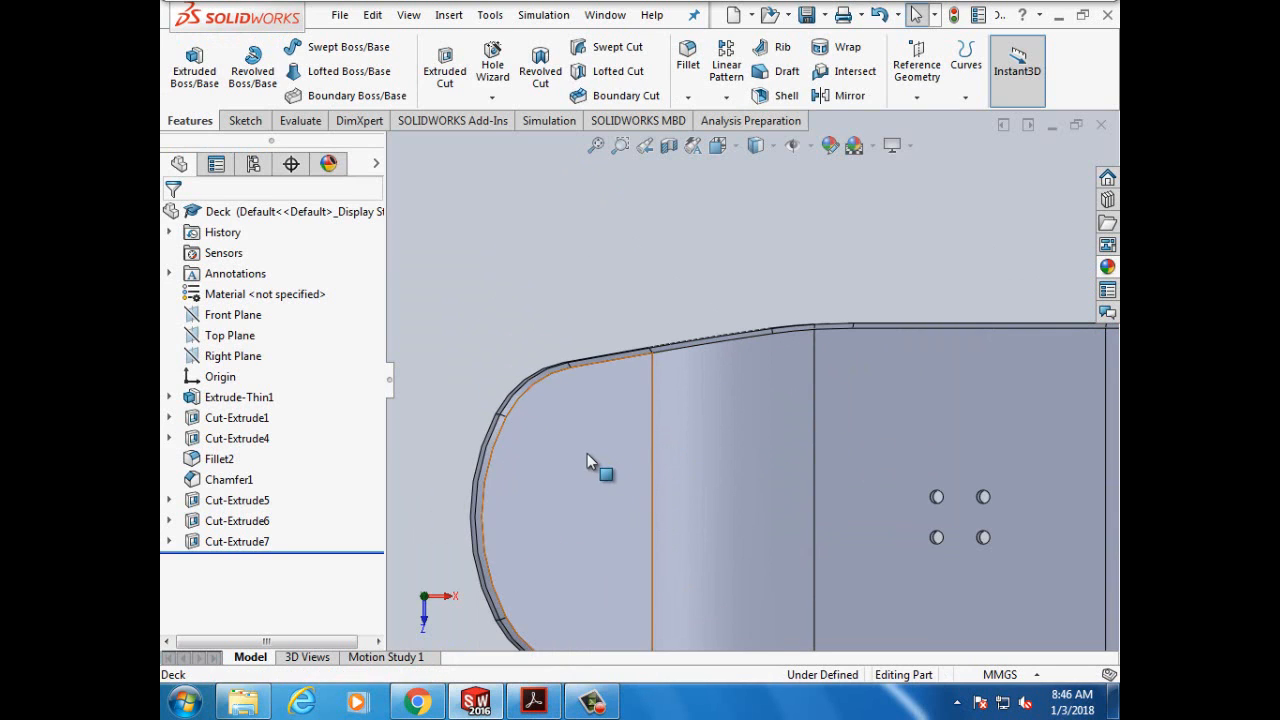
pyautogui.click(587, 453)
pyautogui.click(245, 121)
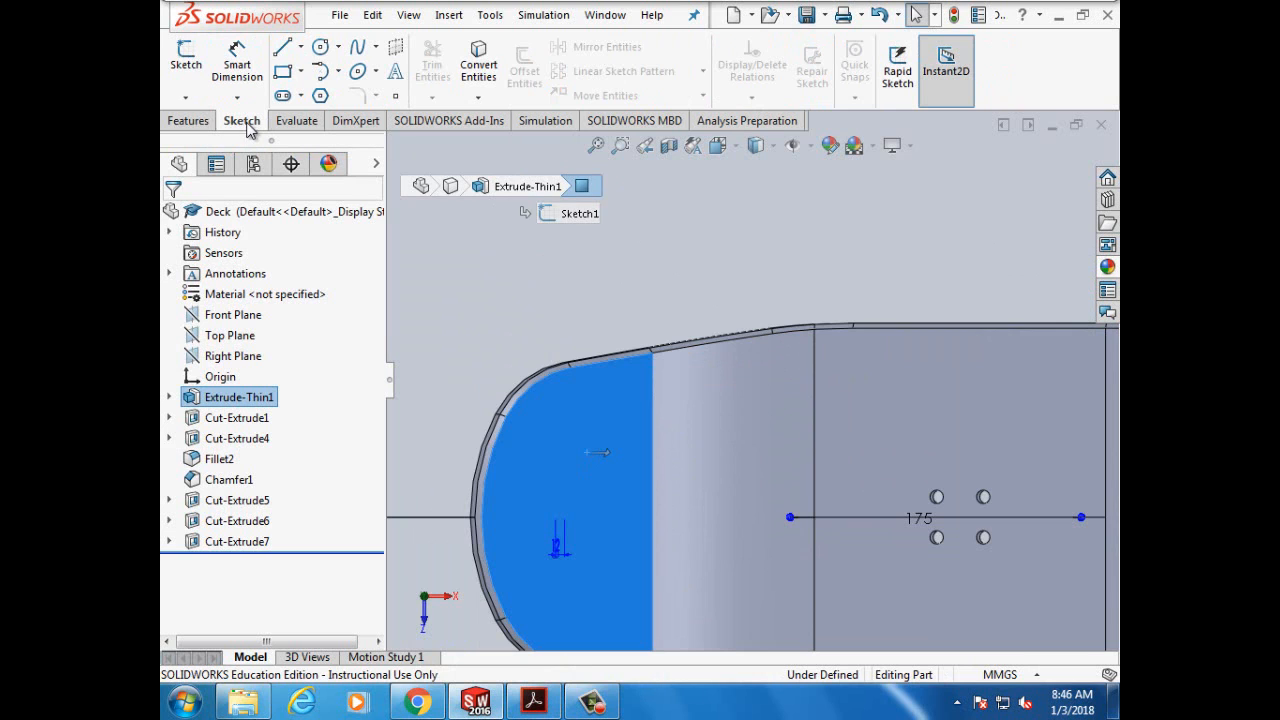
pyautogui.click(186, 62)
# Step: Draw a horizontal centerline about 114 mm long from the midpoint of the face's straight edge to the midpoint of its rounded edge
pyautogui.click(300, 47)
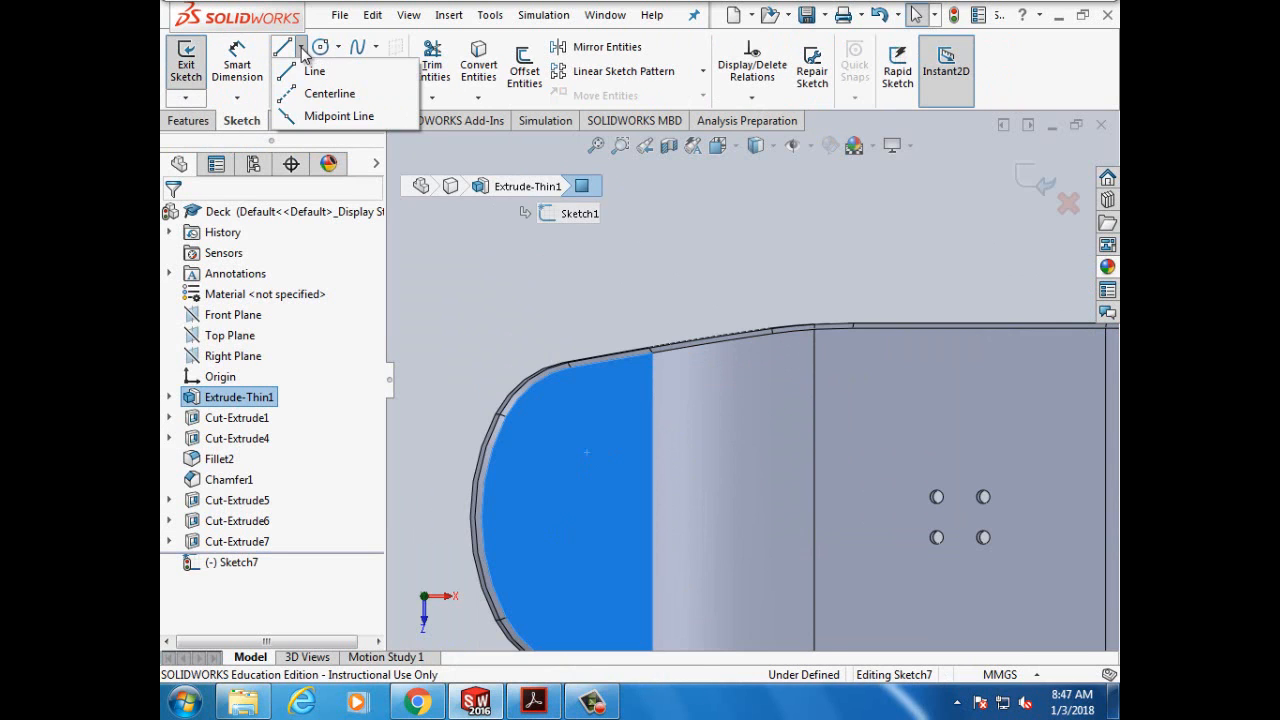
pyautogui.click(318, 94)
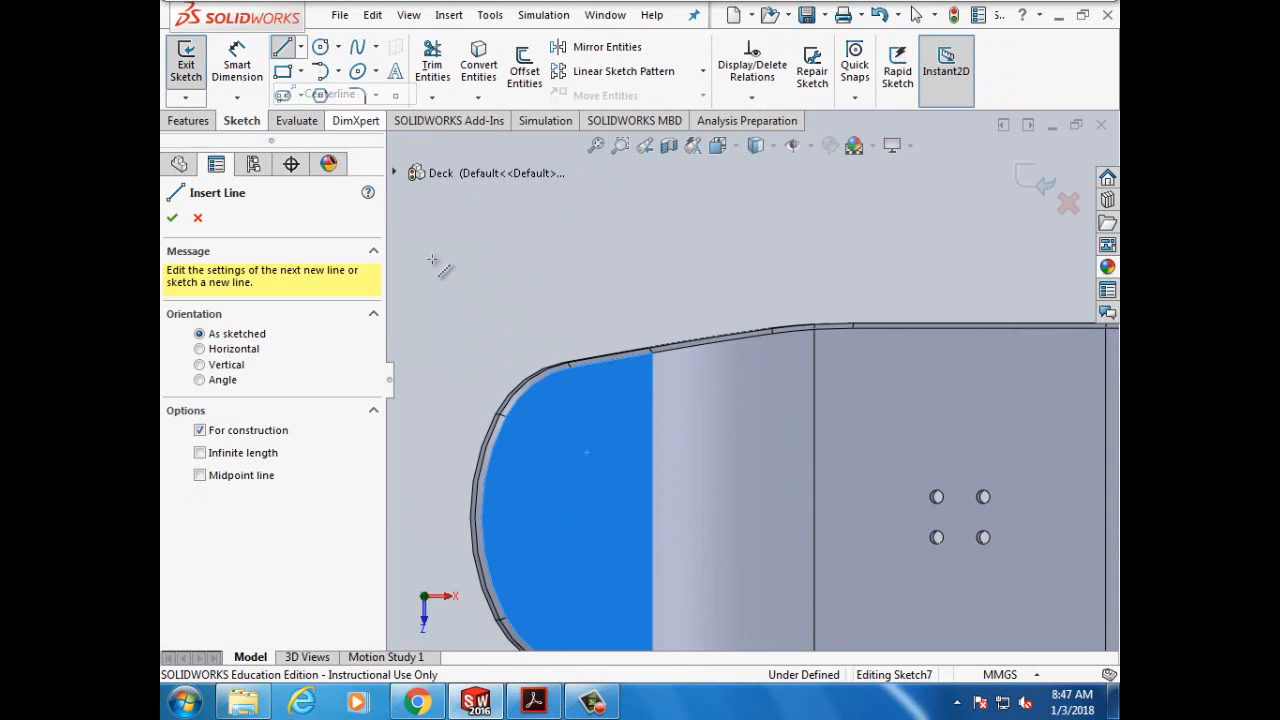
pyautogui.click(652, 516)
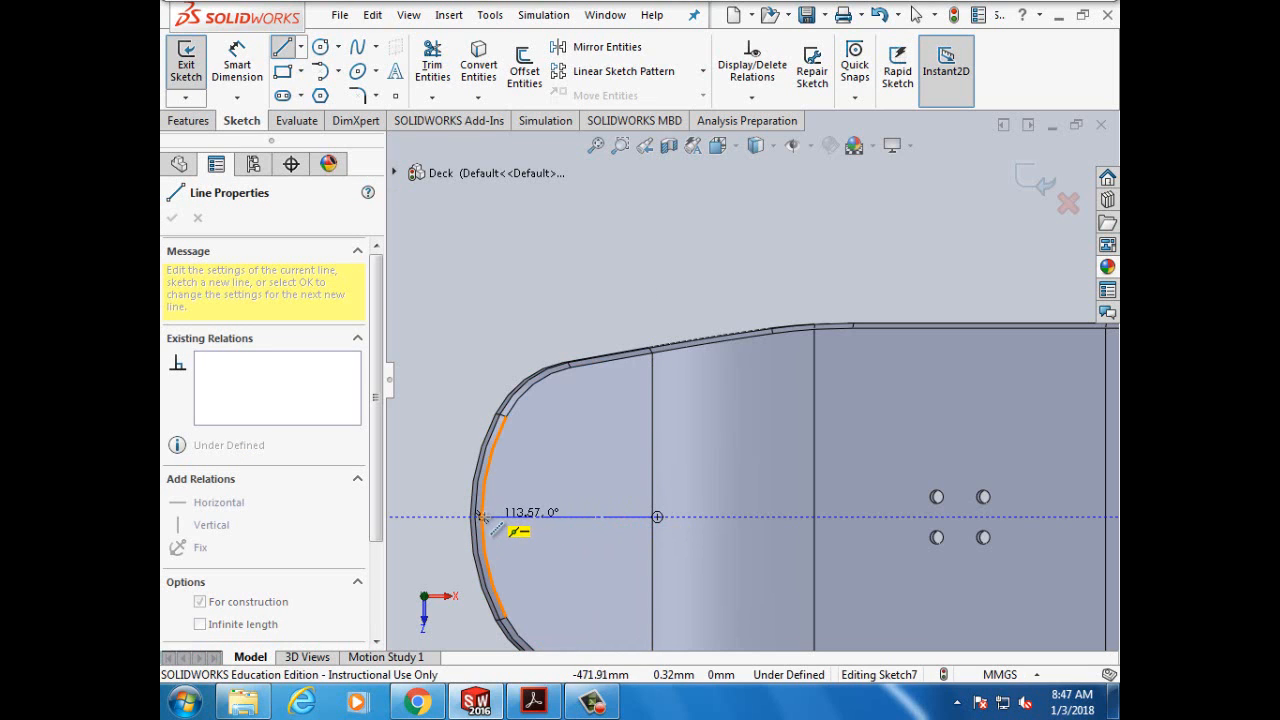
pyautogui.doubleClick(481, 517)
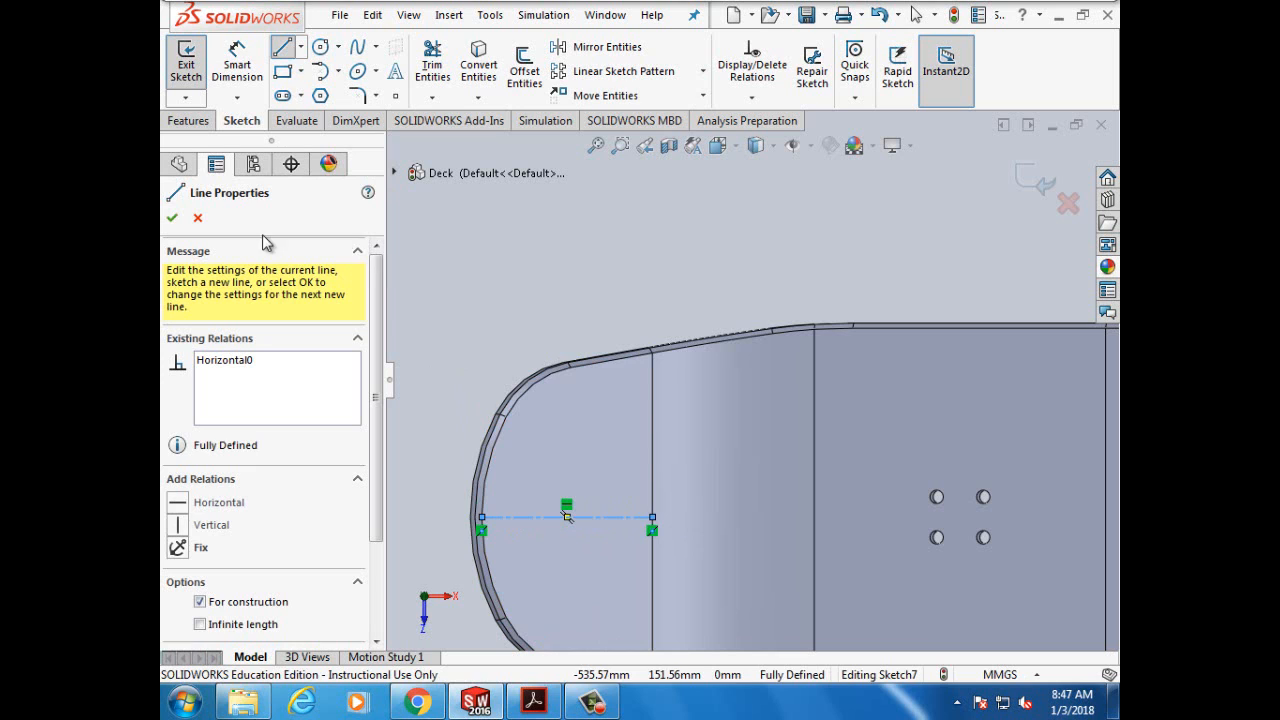
pyautogui.click(172, 220)
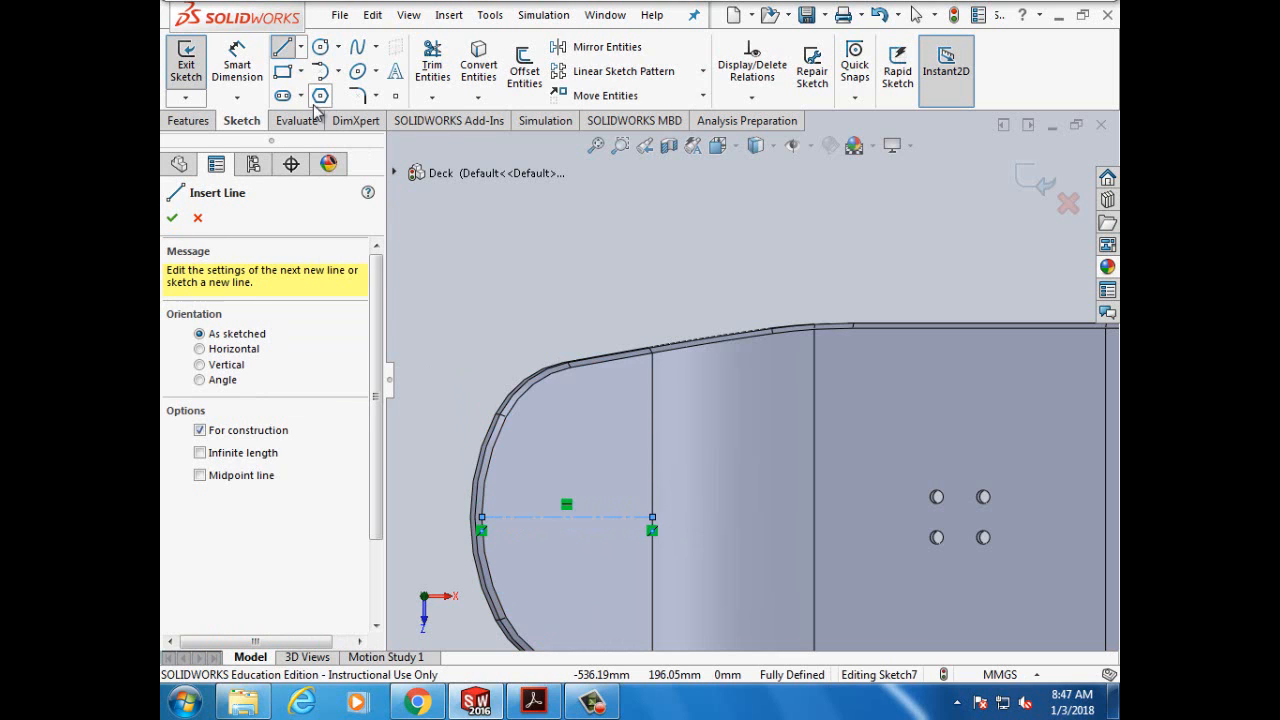
# Step: Draw a circle about 16 mm in diameter above the centerline, near the end face's straight edge
pyautogui.click(320, 50)
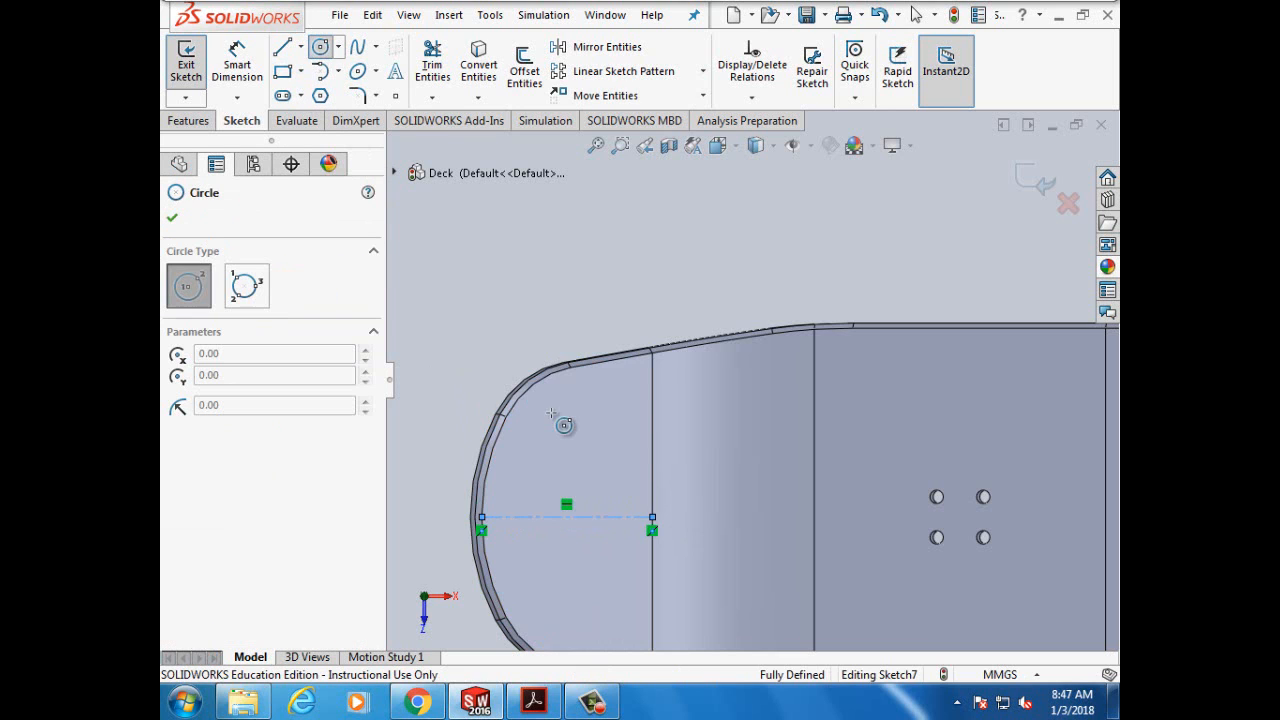
pyautogui.click(619, 487)
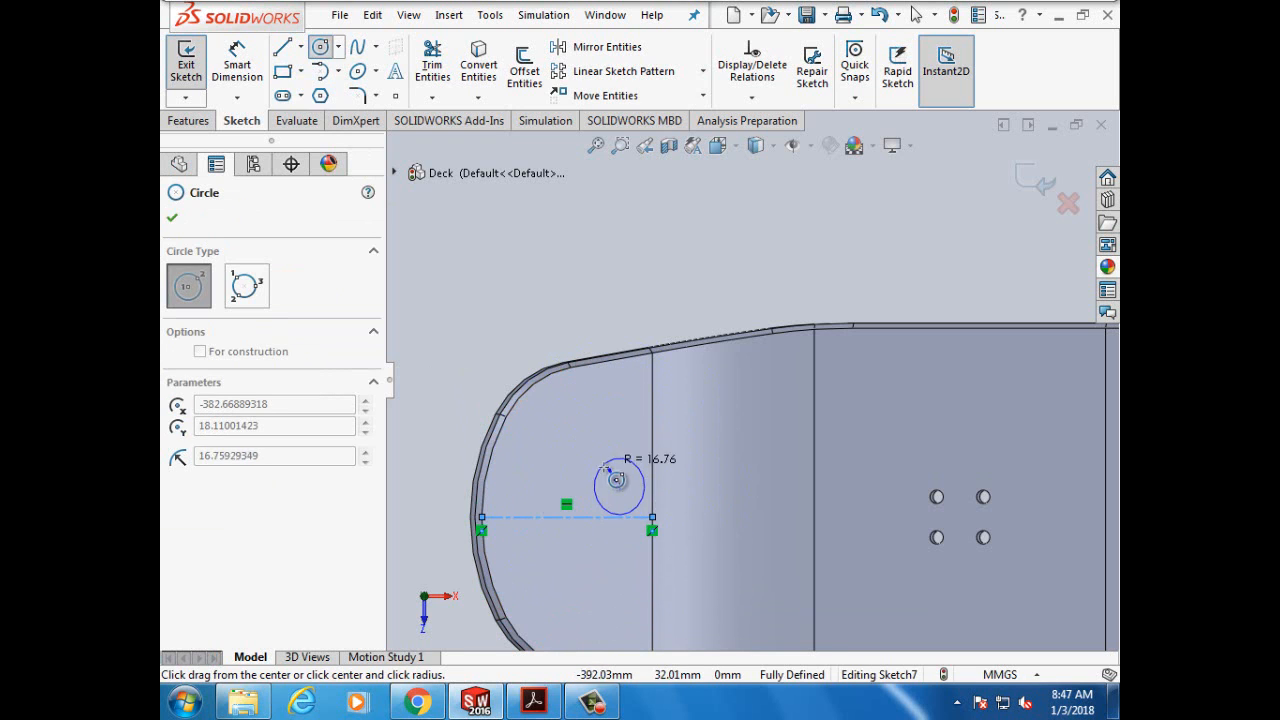
pyautogui.click(612, 484)
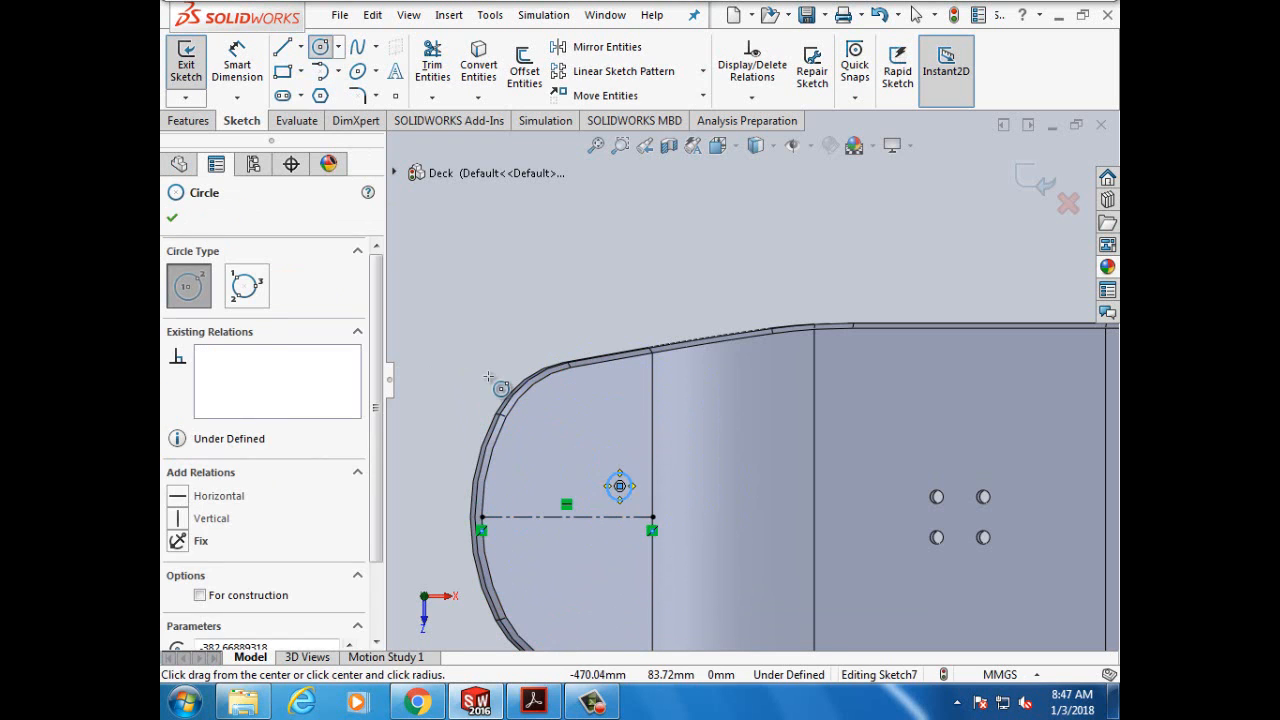
pyautogui.click(172, 220)
# Step: Dimension the new circle's diameter to 6 mm
pyautogui.click(237, 62)
pyautogui.click(612, 483)
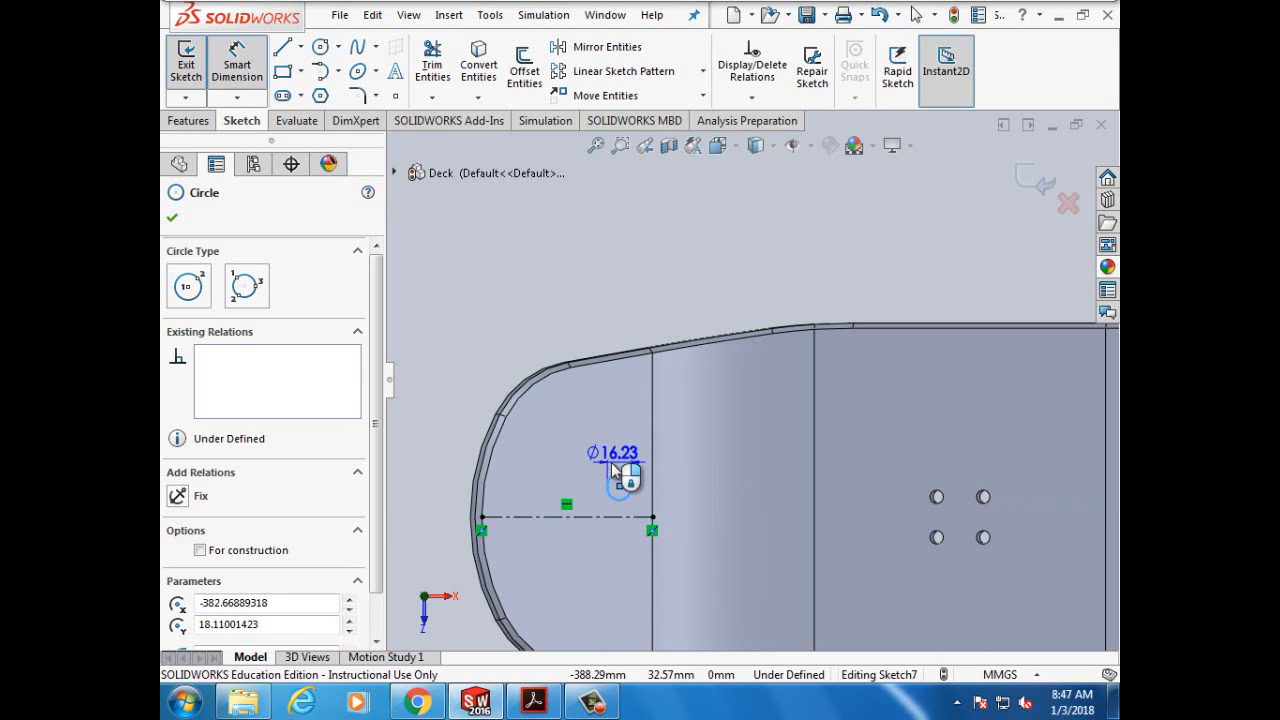
pyautogui.click(616, 457)
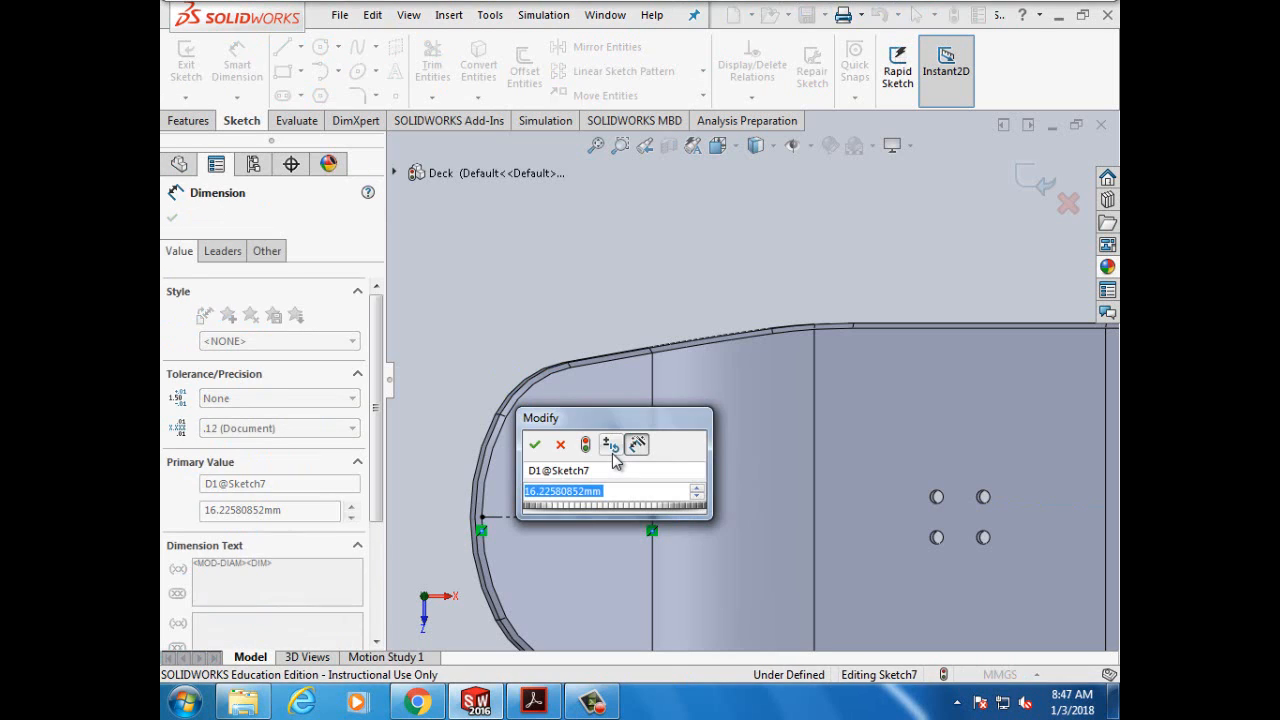
pyautogui.write('6mm')
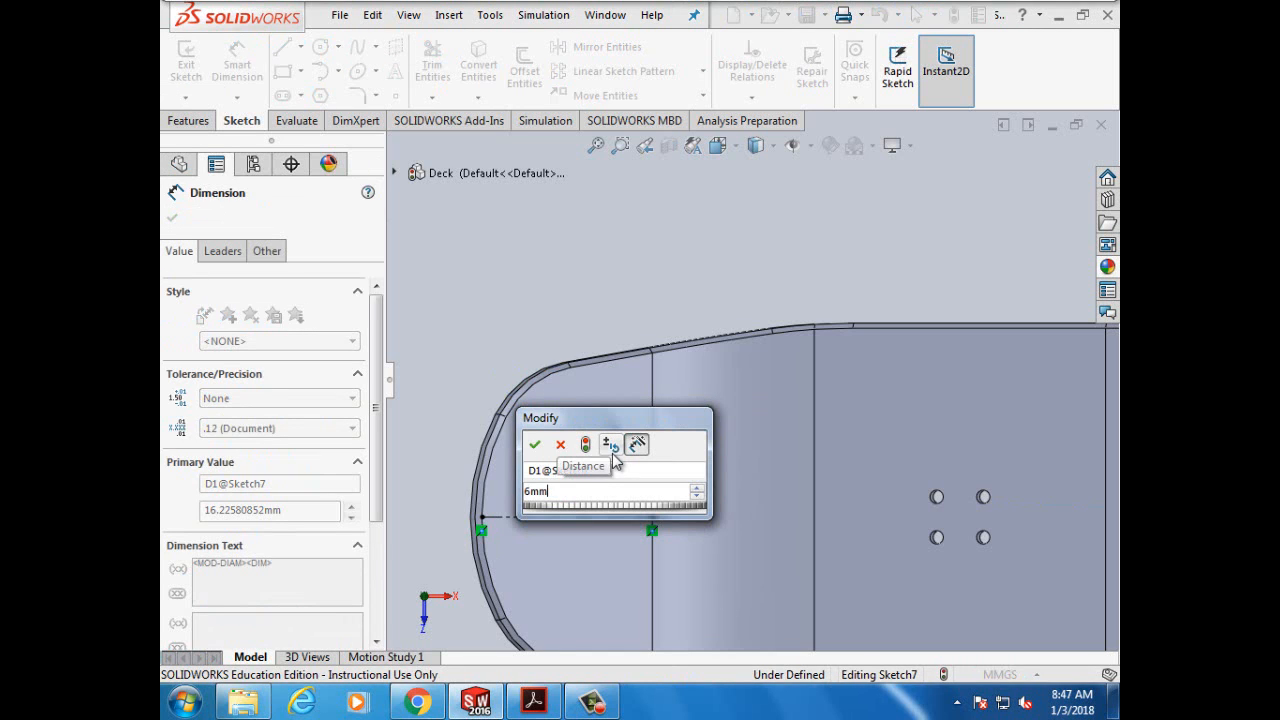
pyautogui.click(535, 444)
# Step: Dimension the circle's center 25 mm from the face's straight edge
pyautogui.scroll(-2, 637, 460)
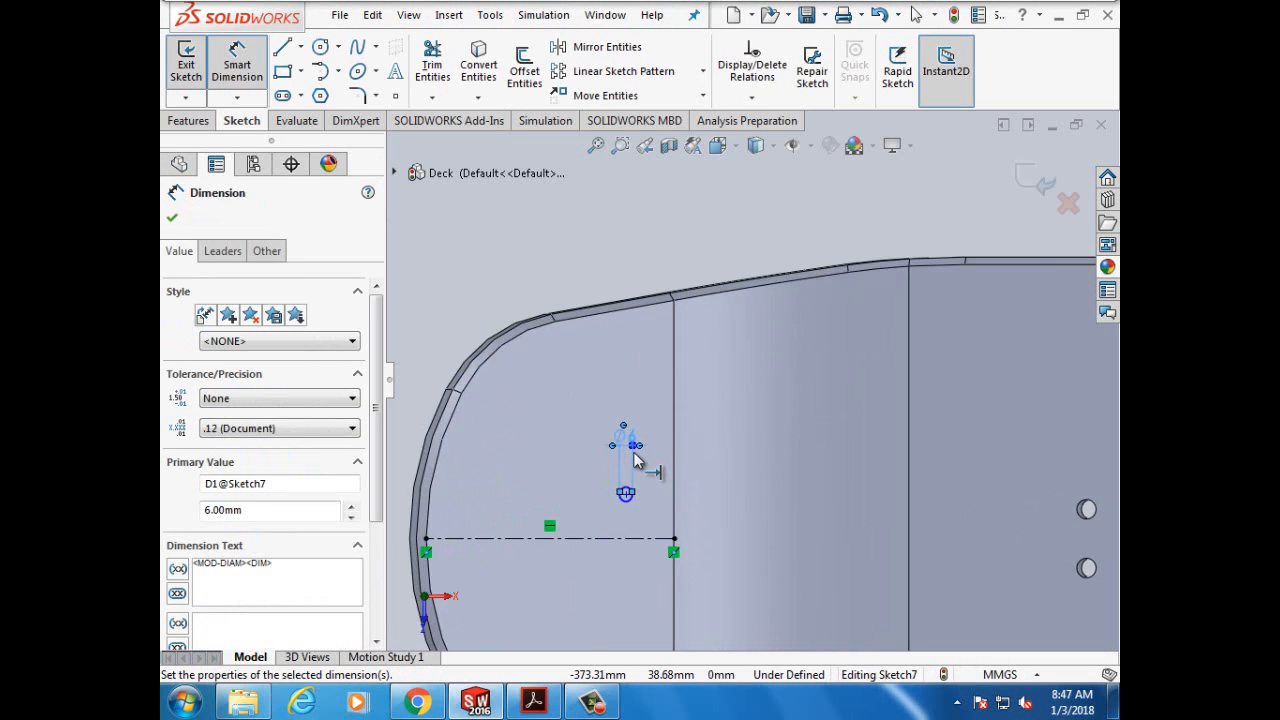
pyautogui.scroll(-1, 637, 460)
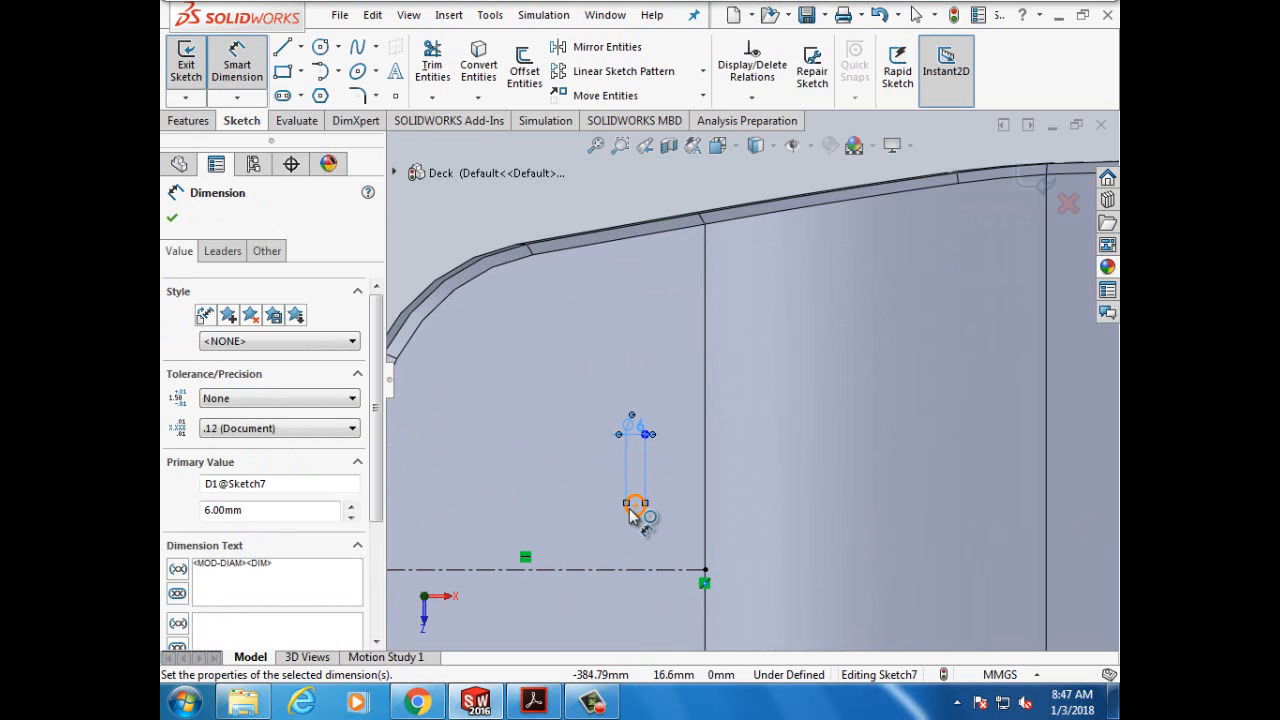
pyautogui.click(635, 505)
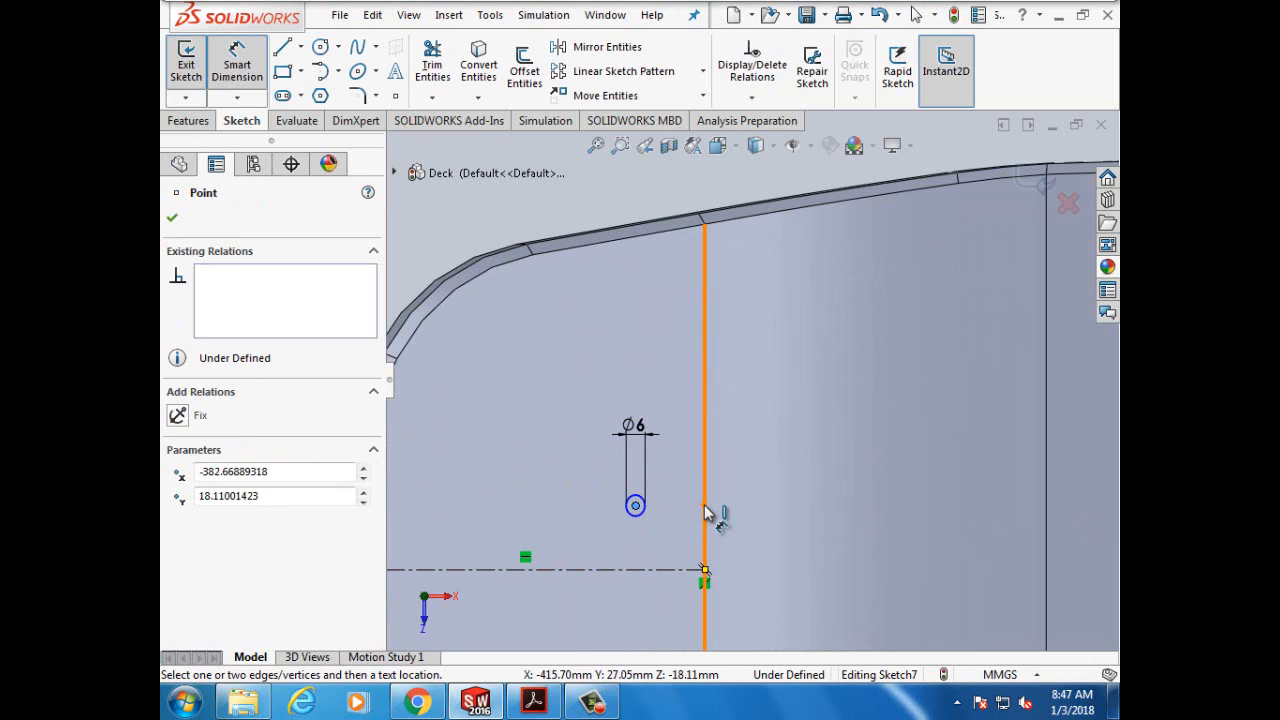
pyautogui.click(705, 510)
pyautogui.click(694, 492)
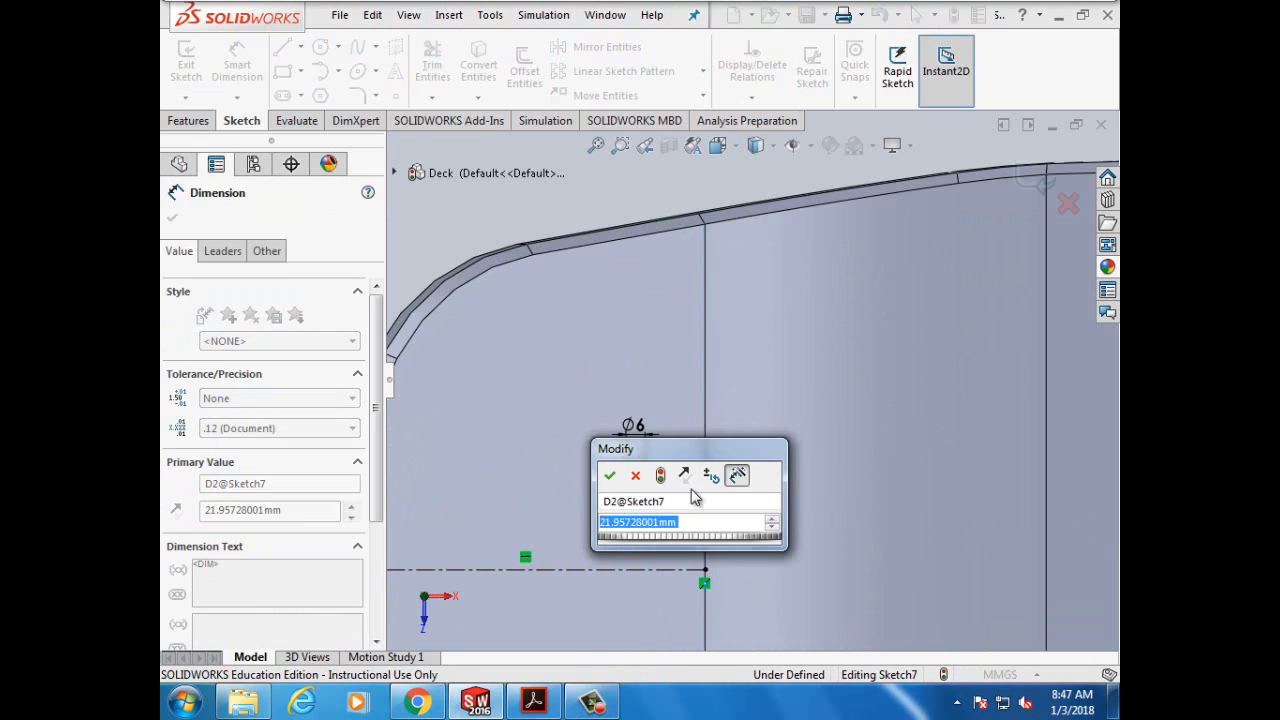
pyautogui.write('25mm')
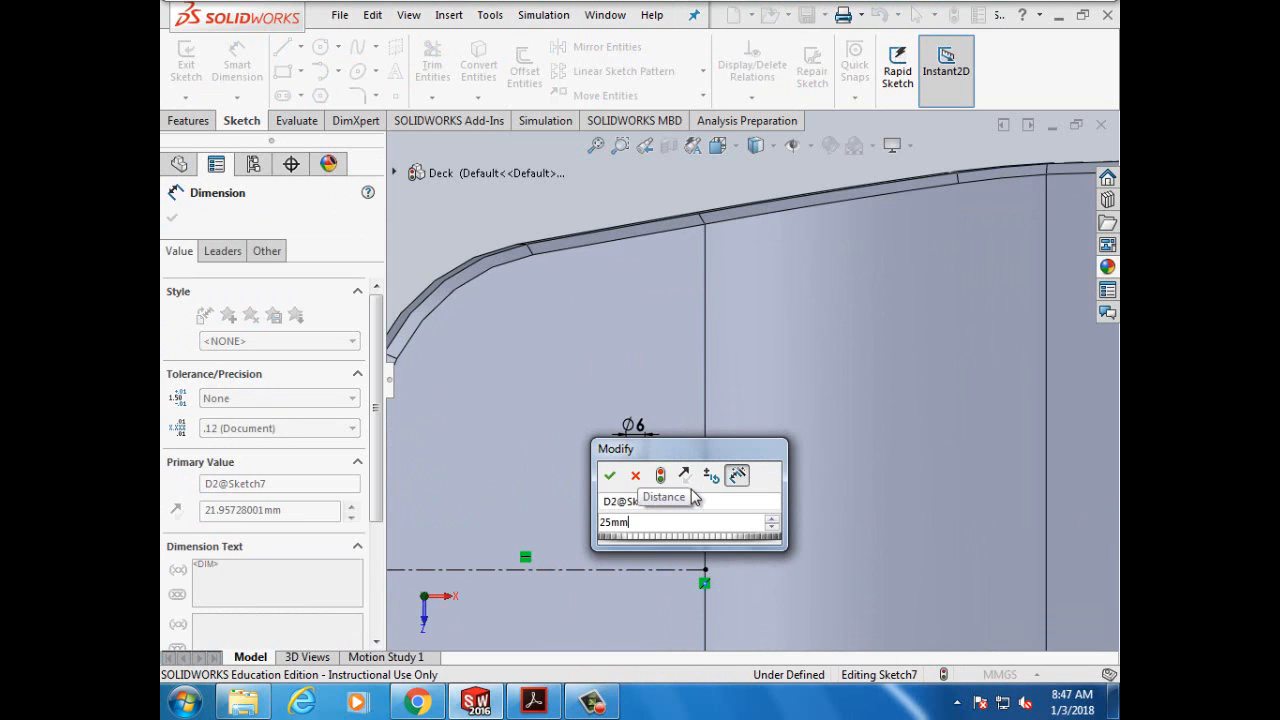
pyautogui.click(609, 476)
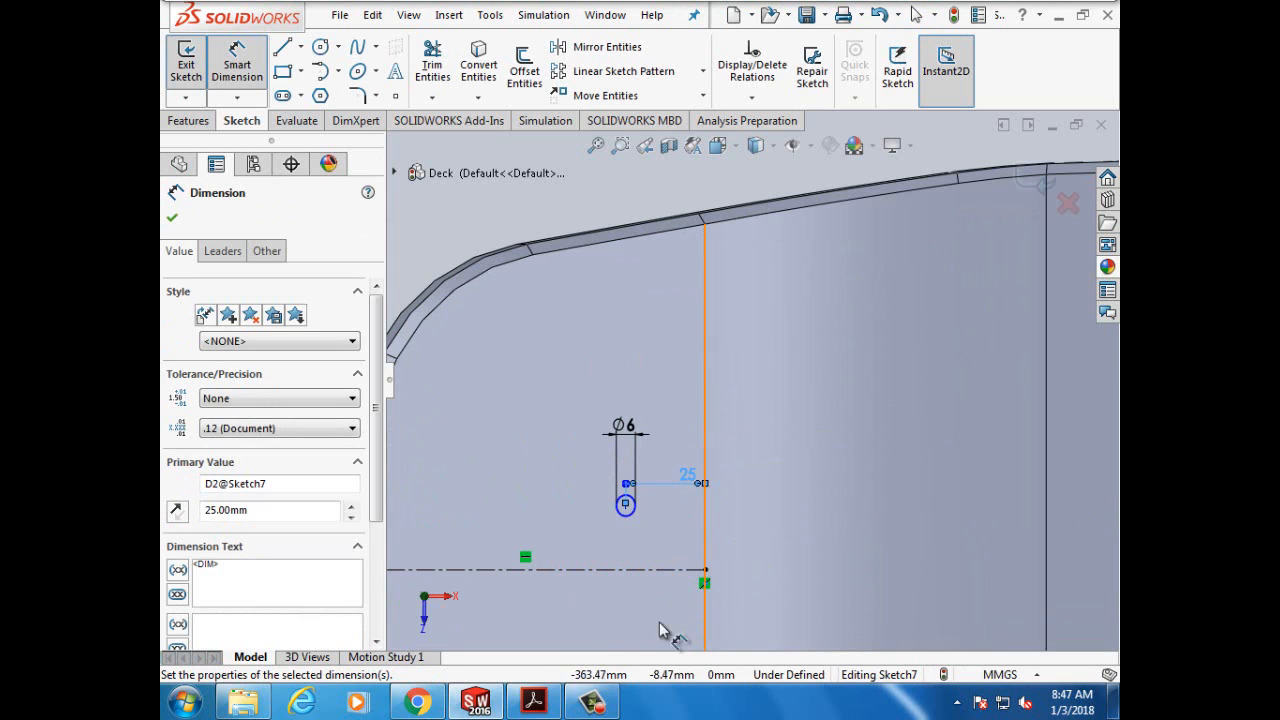
# Step: Check the hole spacing in the project PDF and dimension the circle's center 21 mm from the horizontal centerline
pyautogui.click(535, 702)
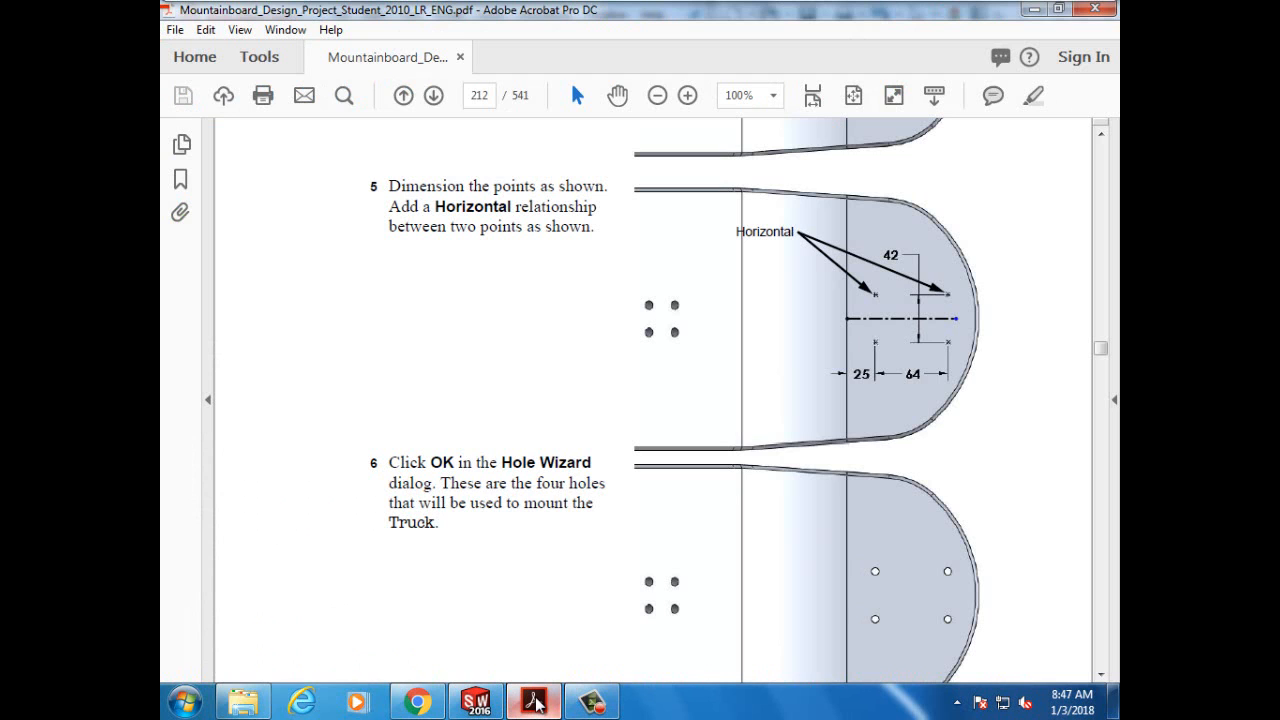
pyautogui.click(535, 702)
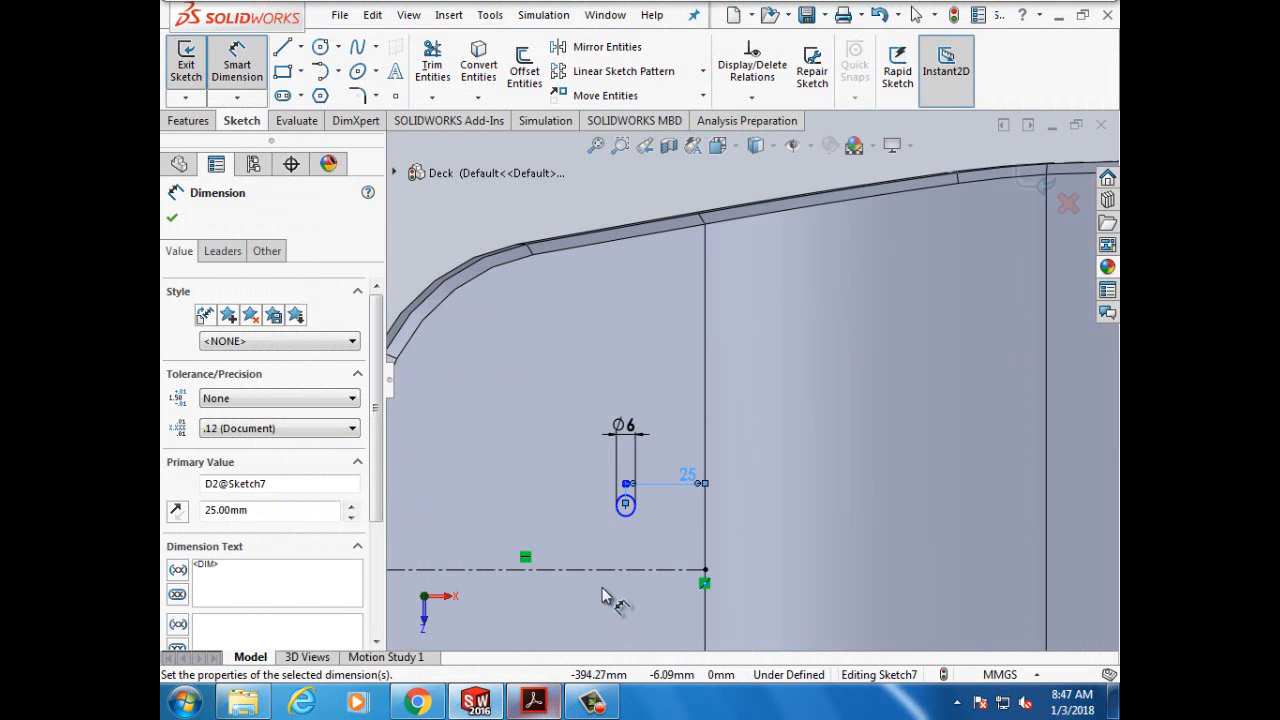
pyautogui.click(626, 506)
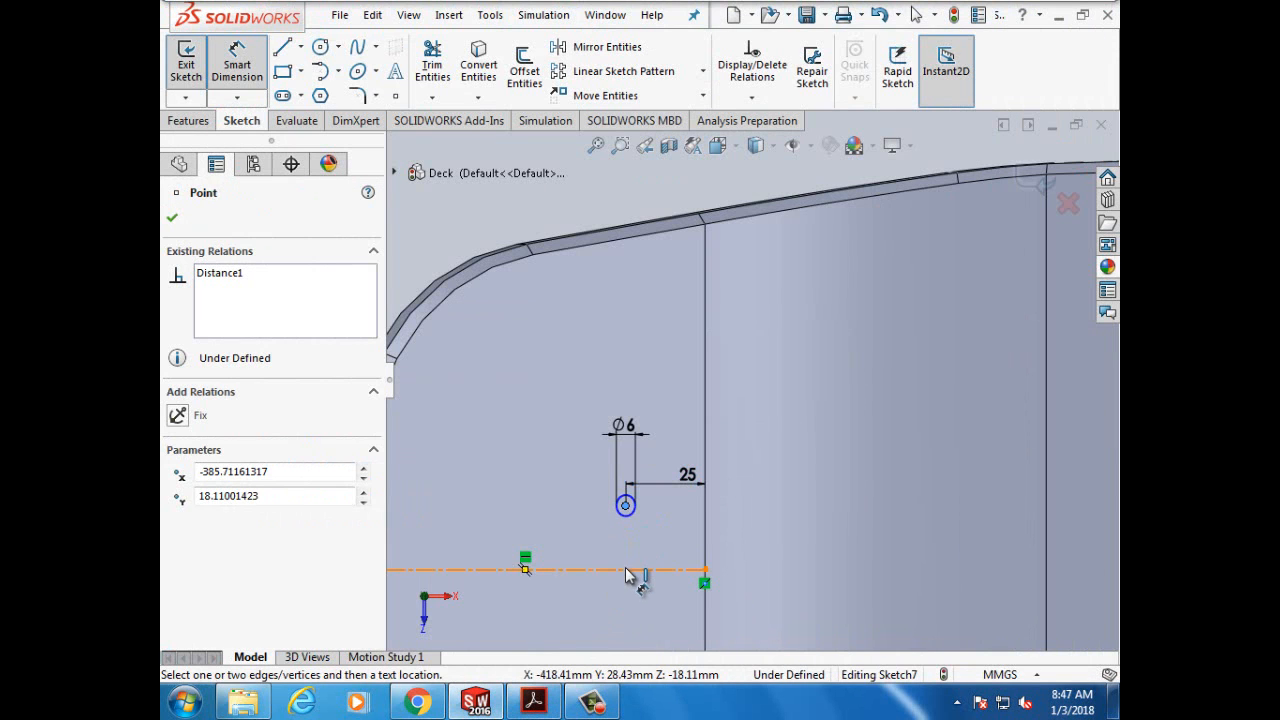
pyautogui.click(655, 569)
pyautogui.click(657, 566)
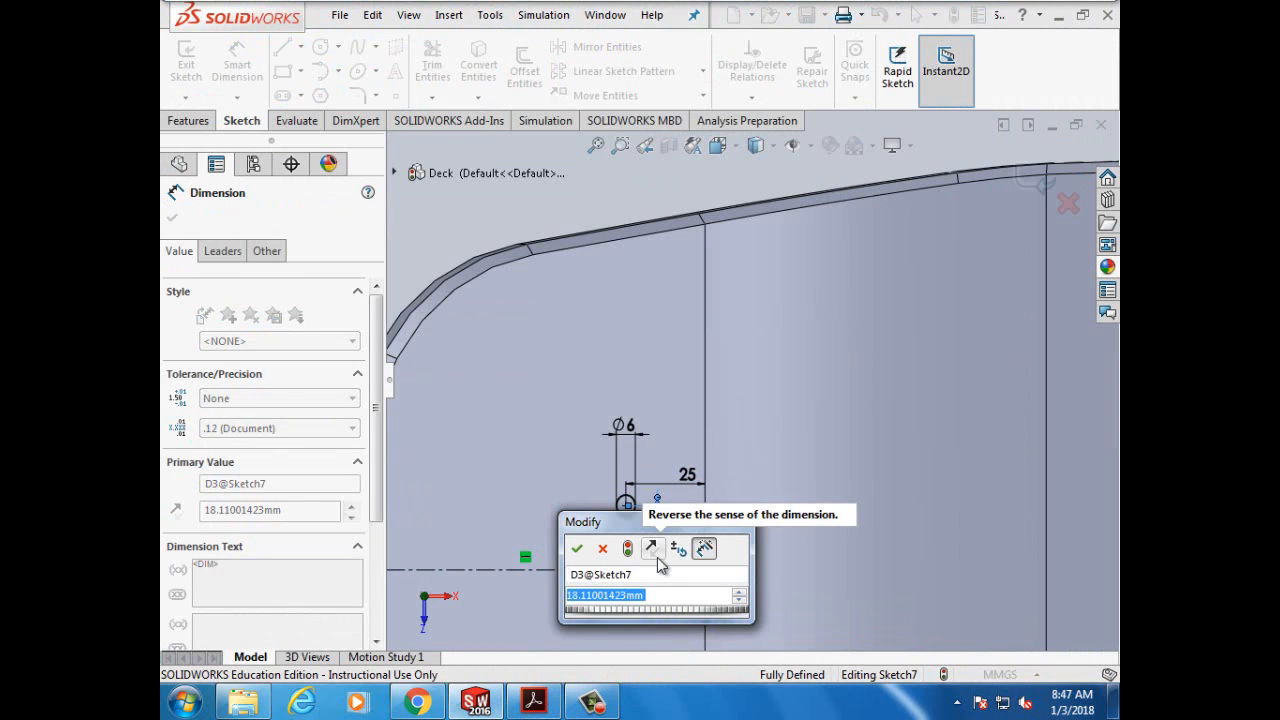
pyautogui.write('21')
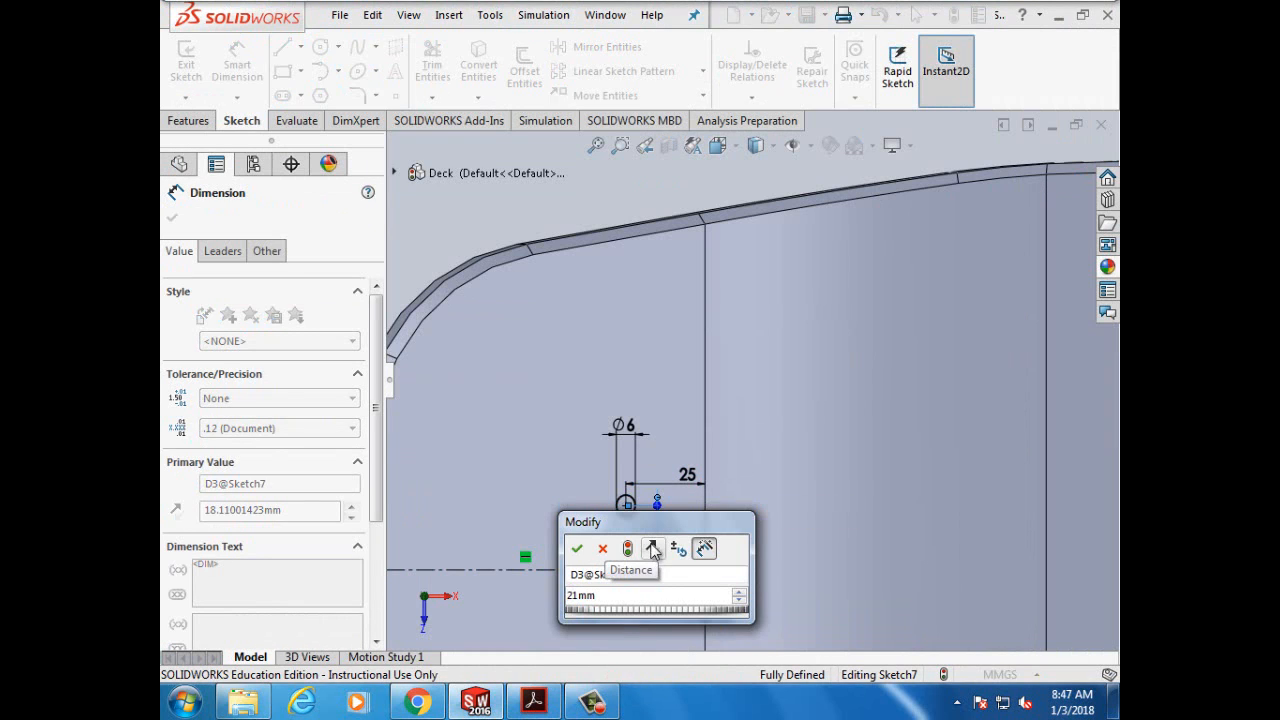
pyautogui.click(578, 549)
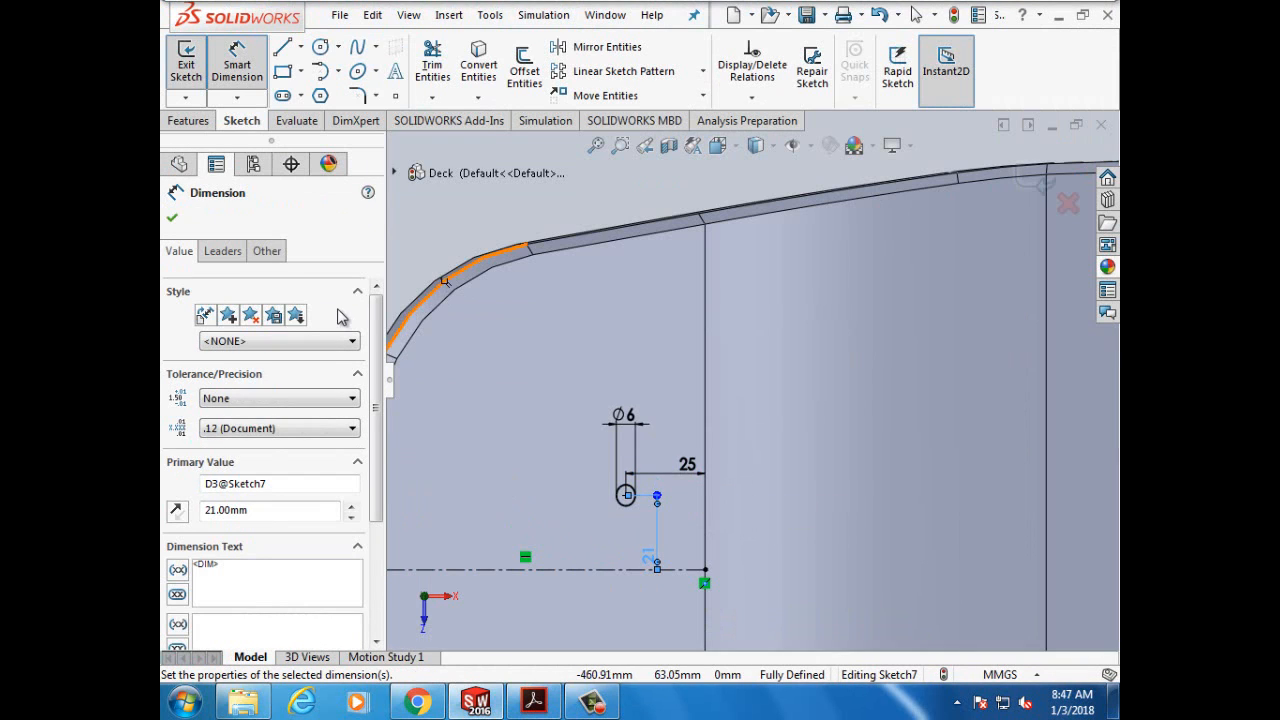
pyautogui.click(172, 222)
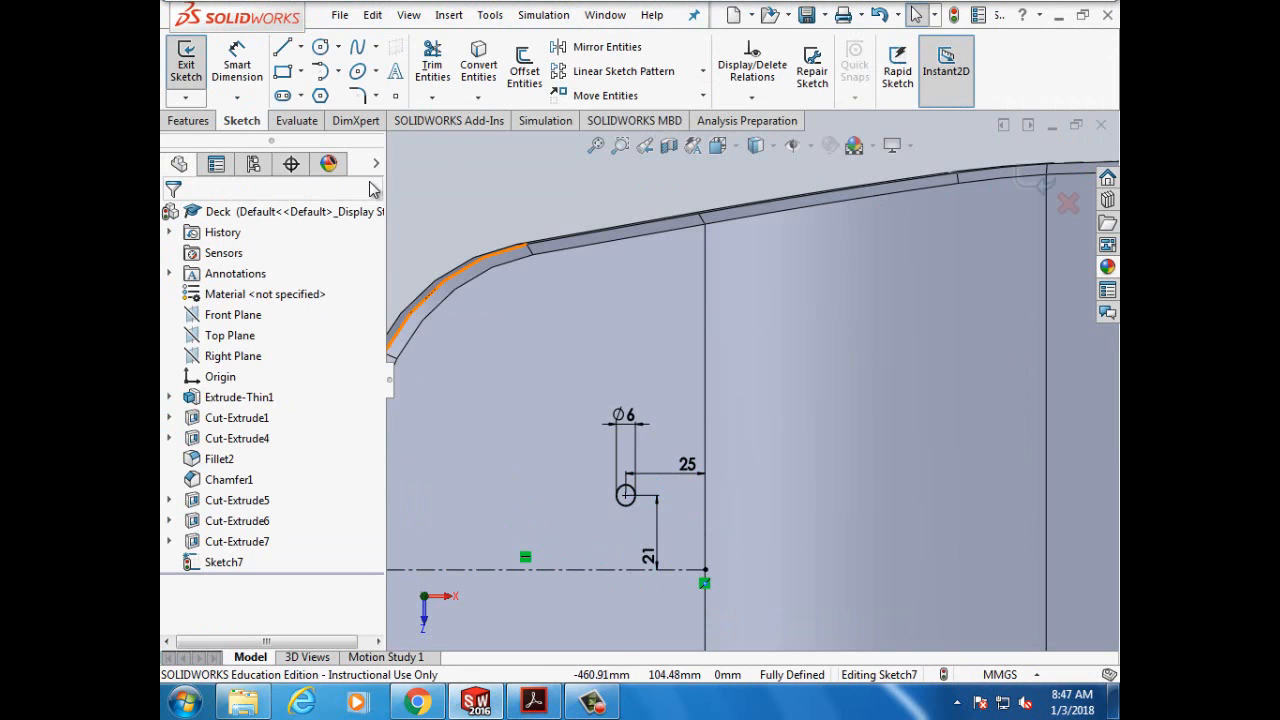
# Step: Draw a second circle about 5 mm in diameter, level with the first and about 53 mm from it toward the rounded edge
pyautogui.click(321, 50)
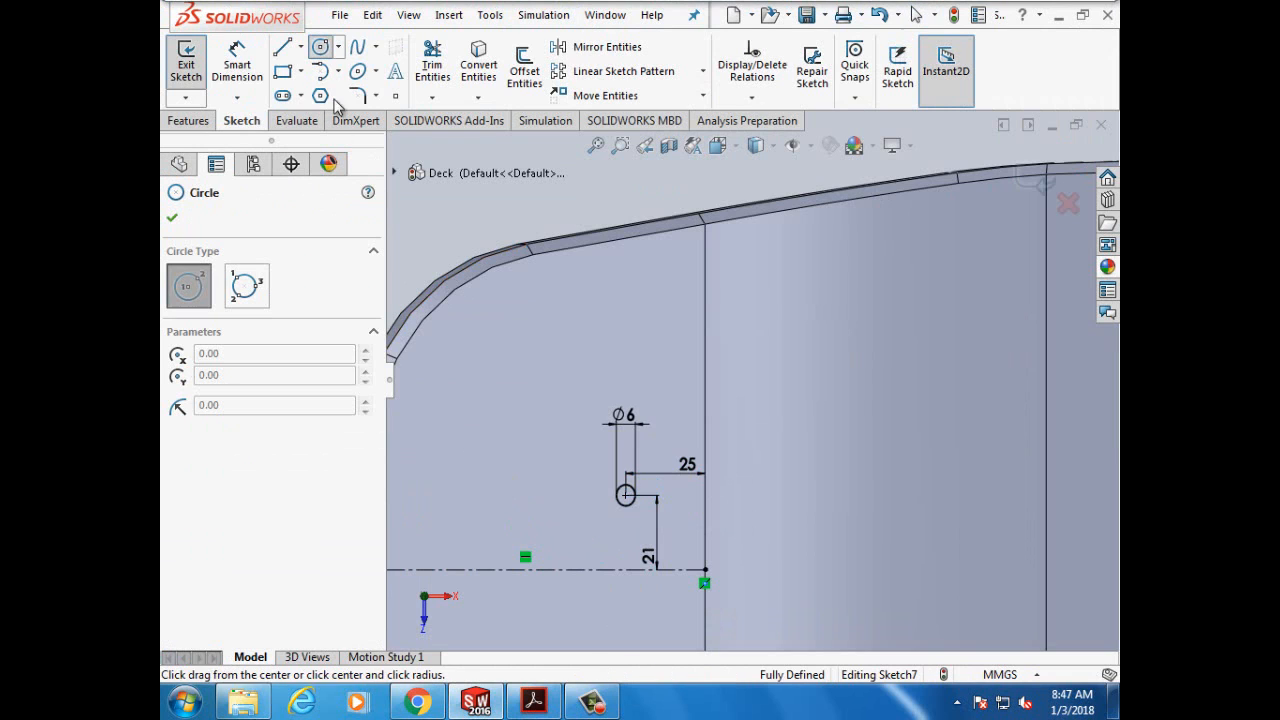
pyautogui.click(459, 494)
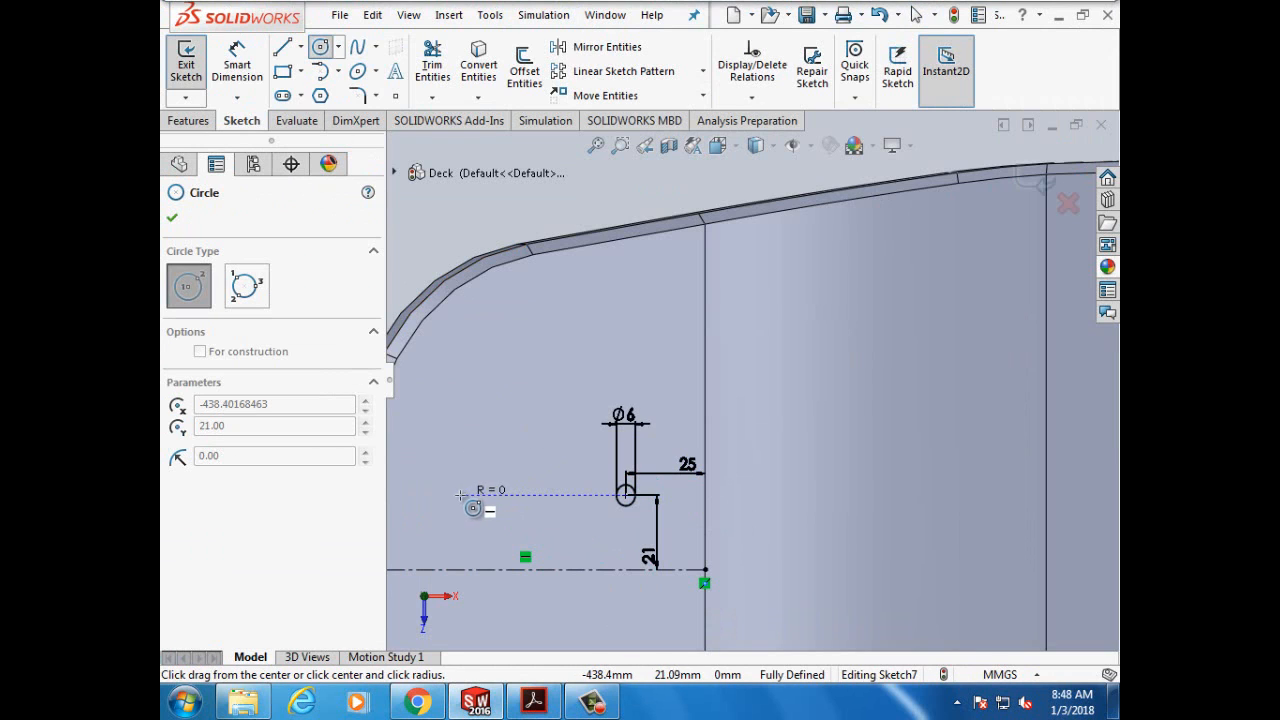
pyautogui.click(464, 495)
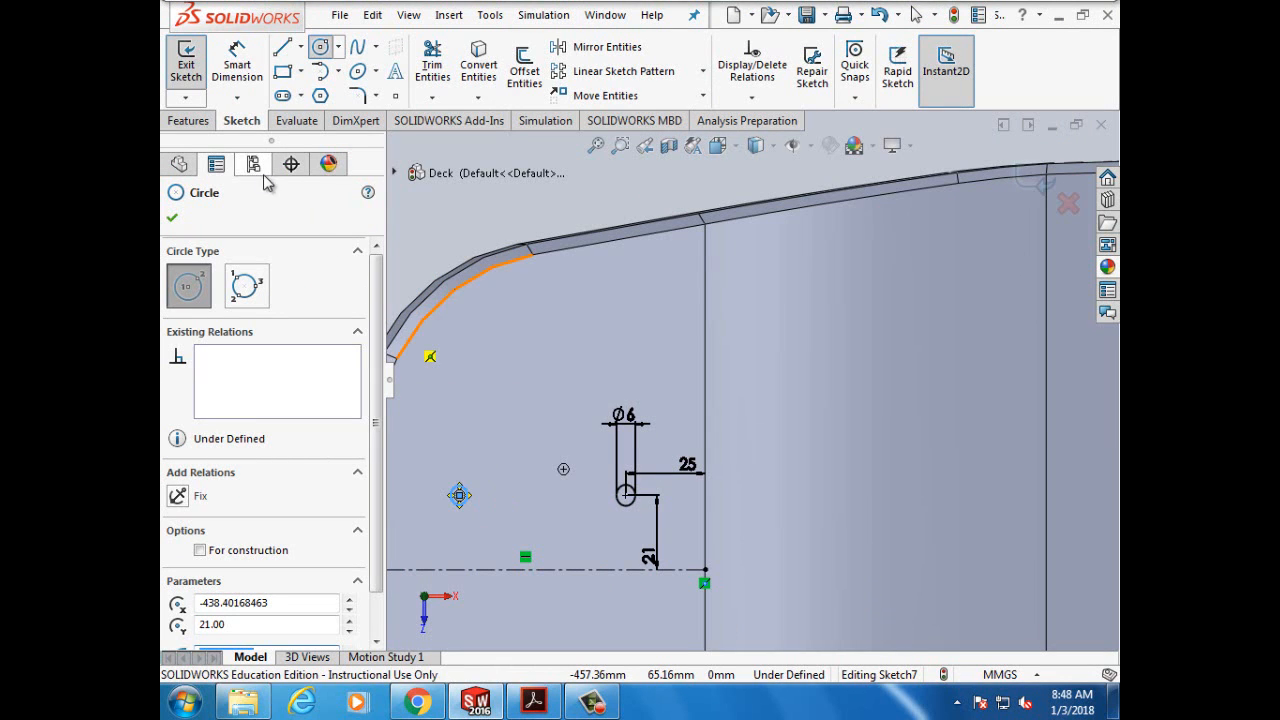
pyautogui.click(172, 217)
# Step: Dimension the second circle's diameter, nearer the rounded edge, to 6 mm
pyautogui.click(237, 65)
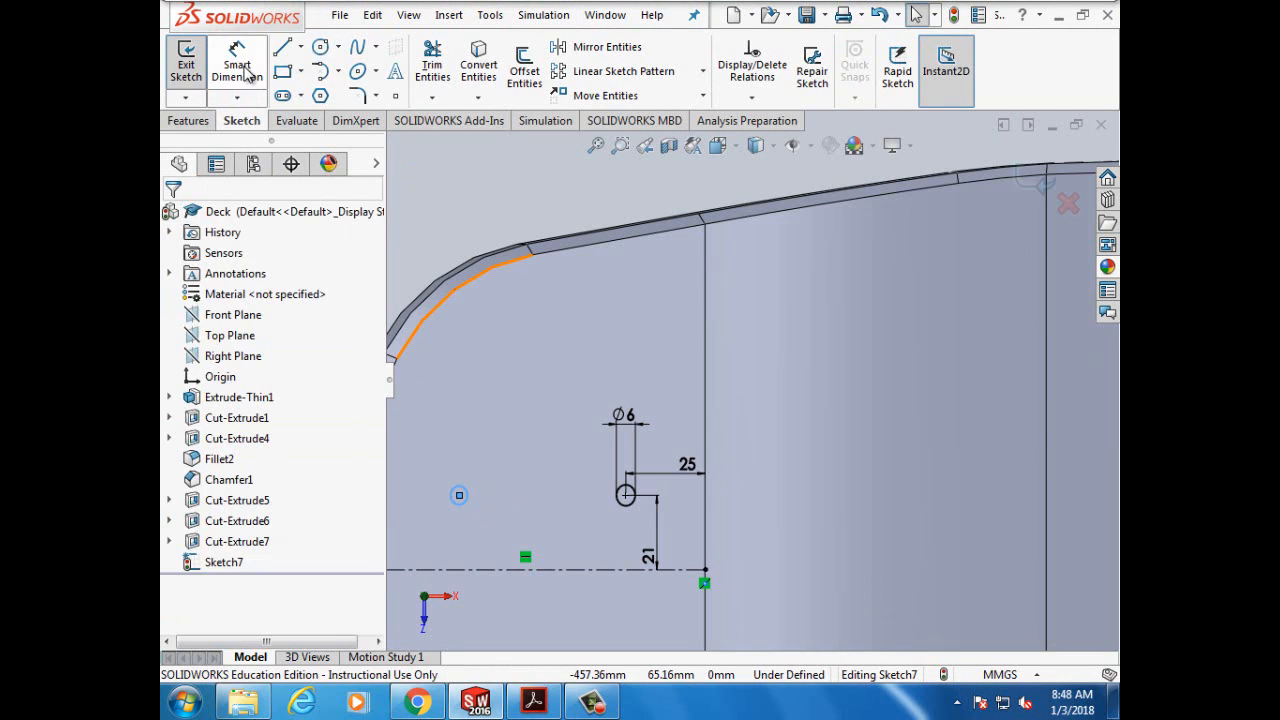
pyautogui.click(462, 494)
pyautogui.click(466, 484)
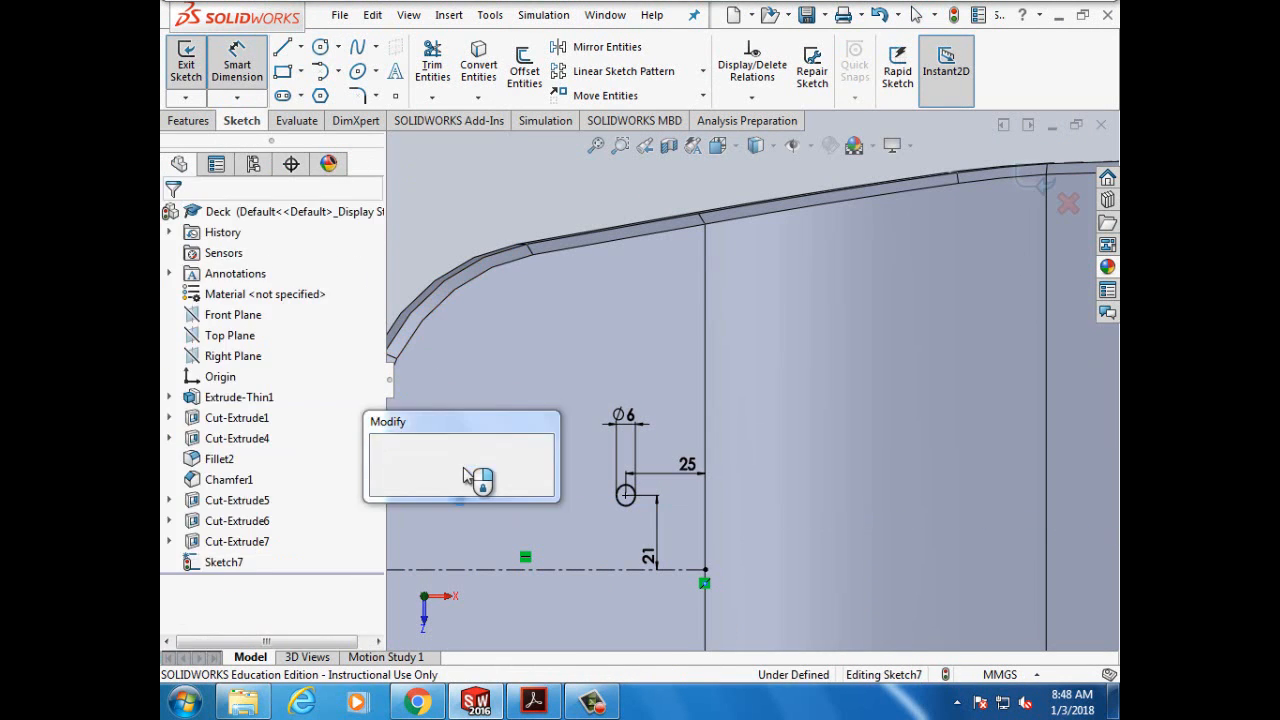
pyautogui.write('6mm')
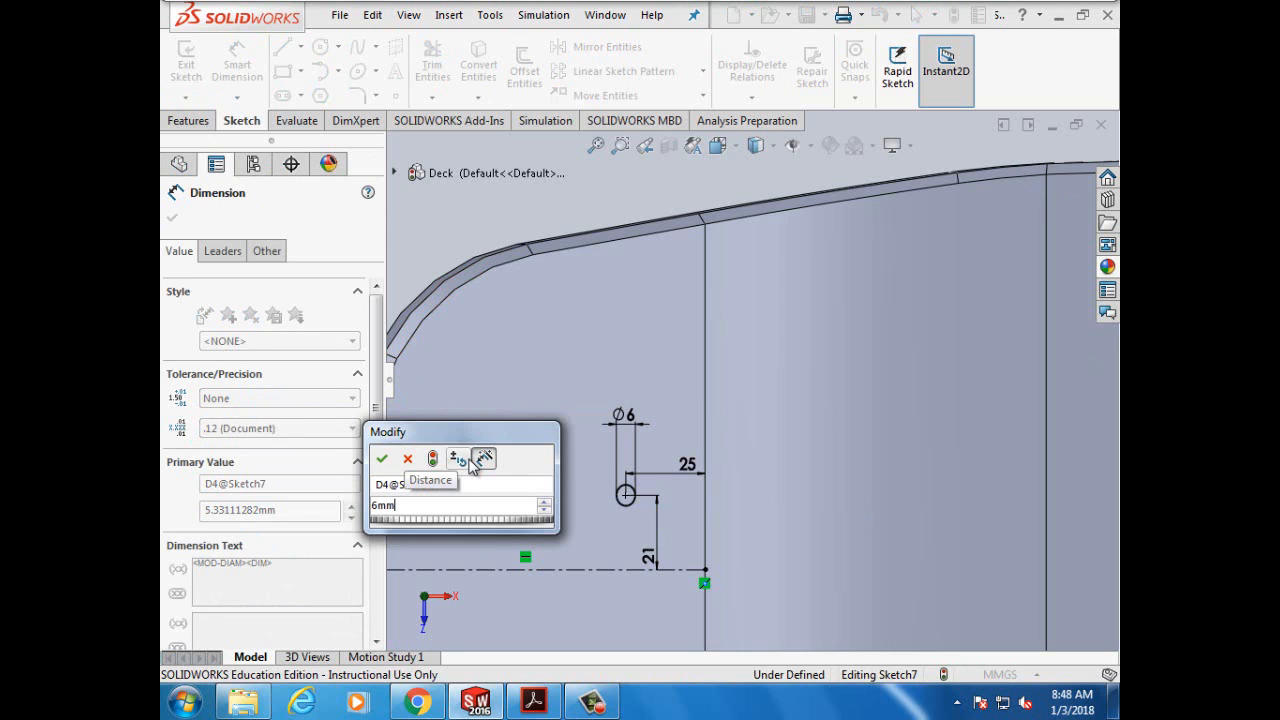
pyautogui.click(383, 462)
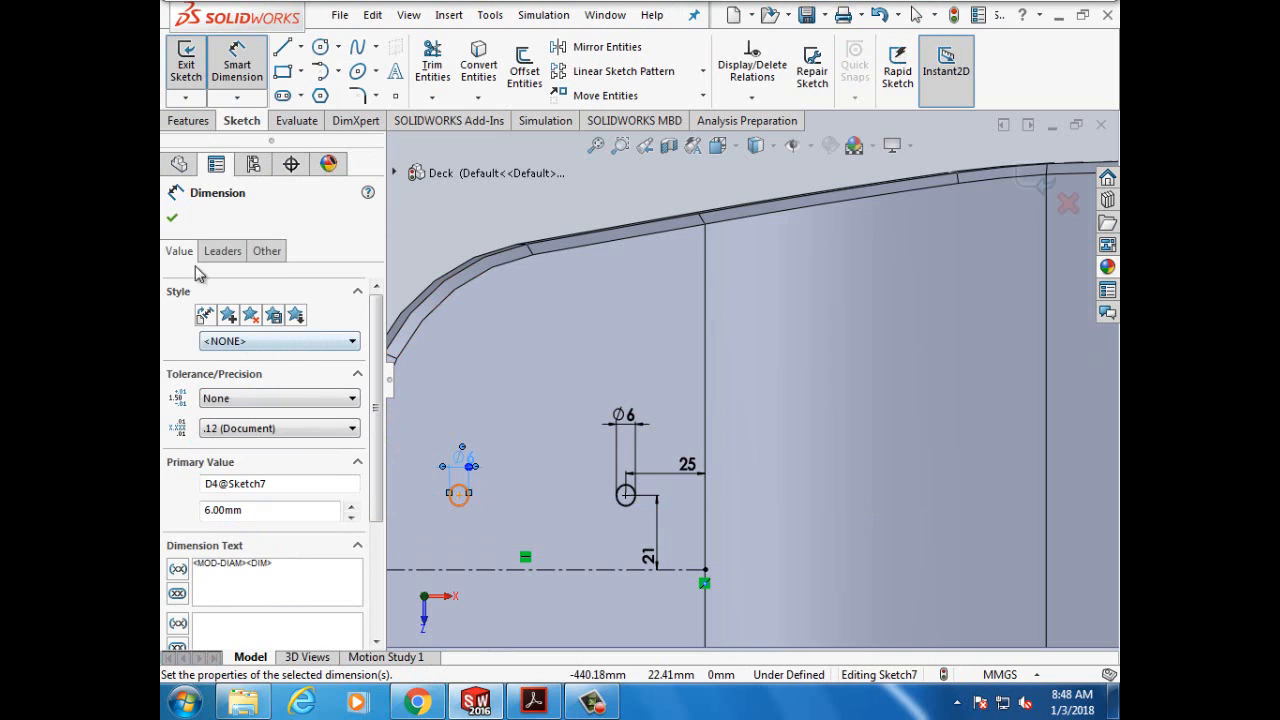
pyautogui.click(173, 220)
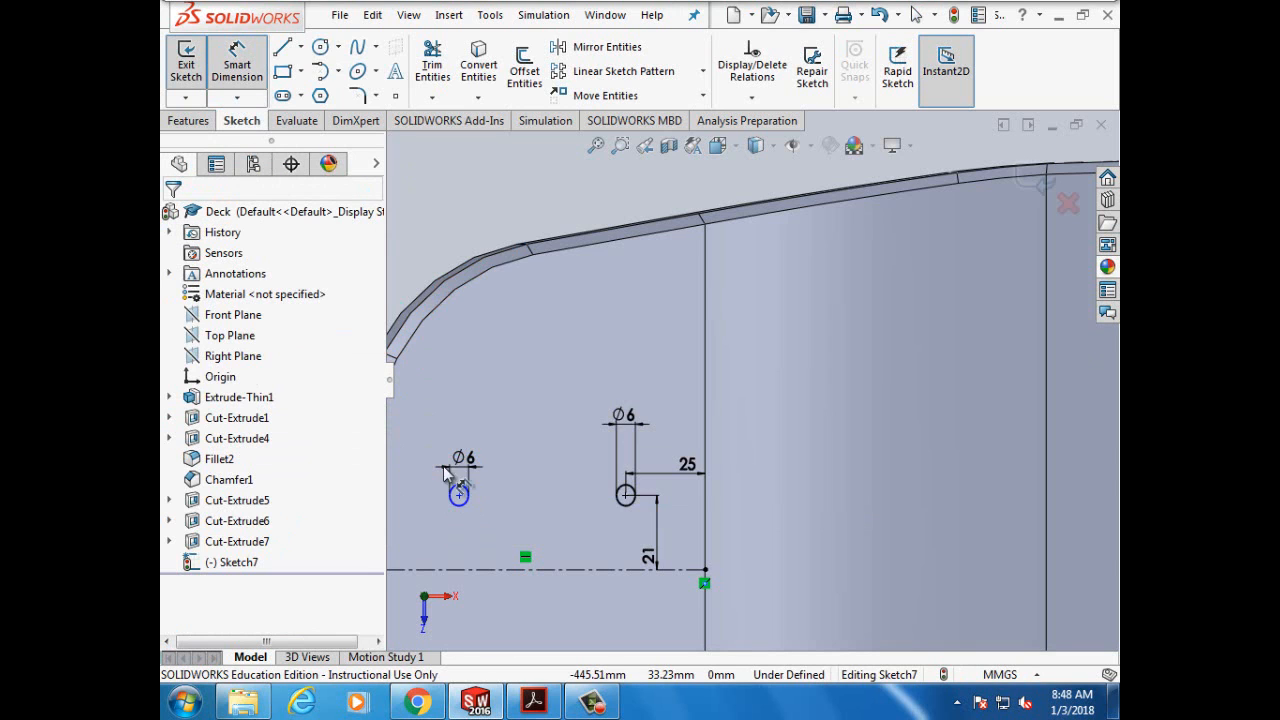
# Step: Dimension the distance between the two circle centers to 64 mm
pyautogui.click(459, 496)
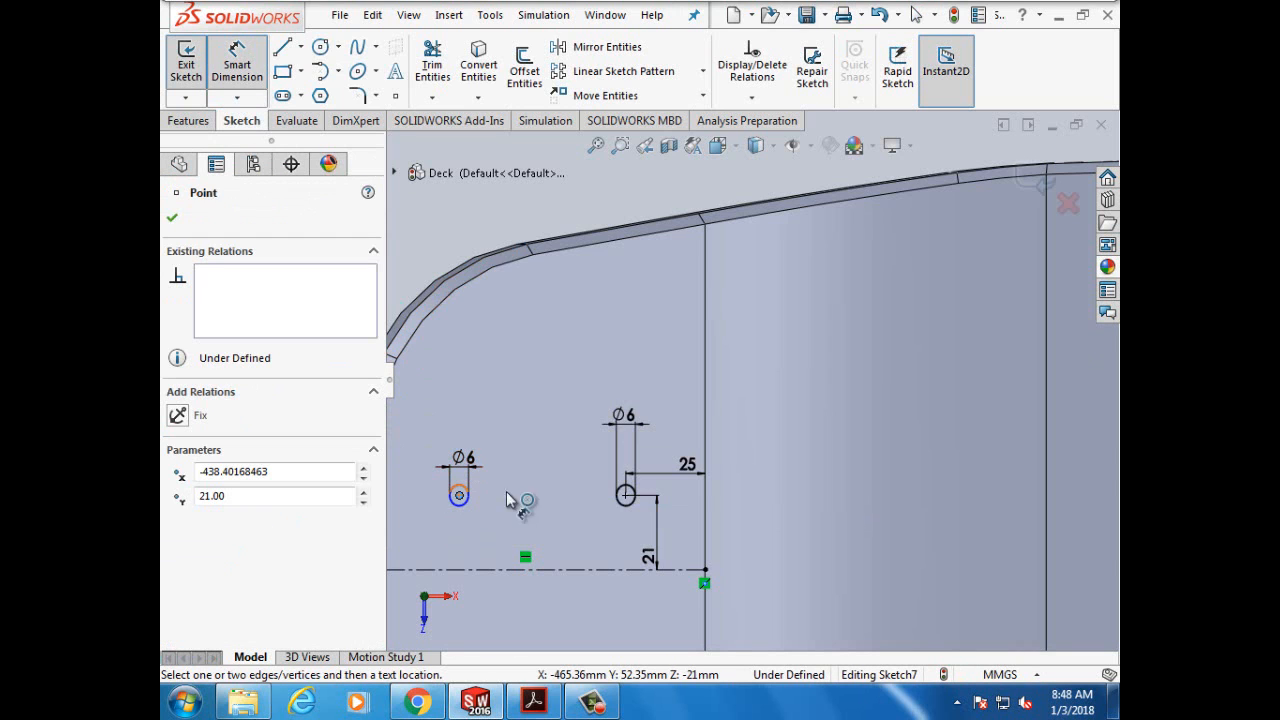
pyautogui.click(625, 494)
pyautogui.click(551, 438)
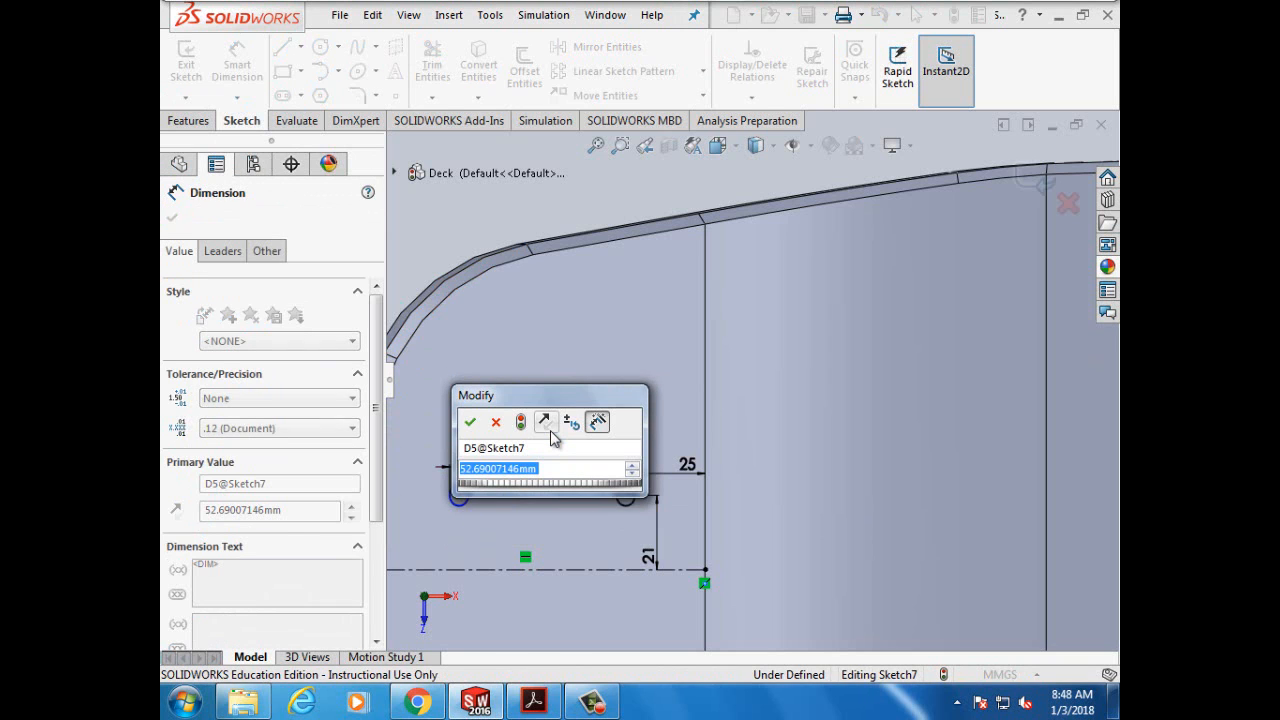
pyautogui.write('64mm')
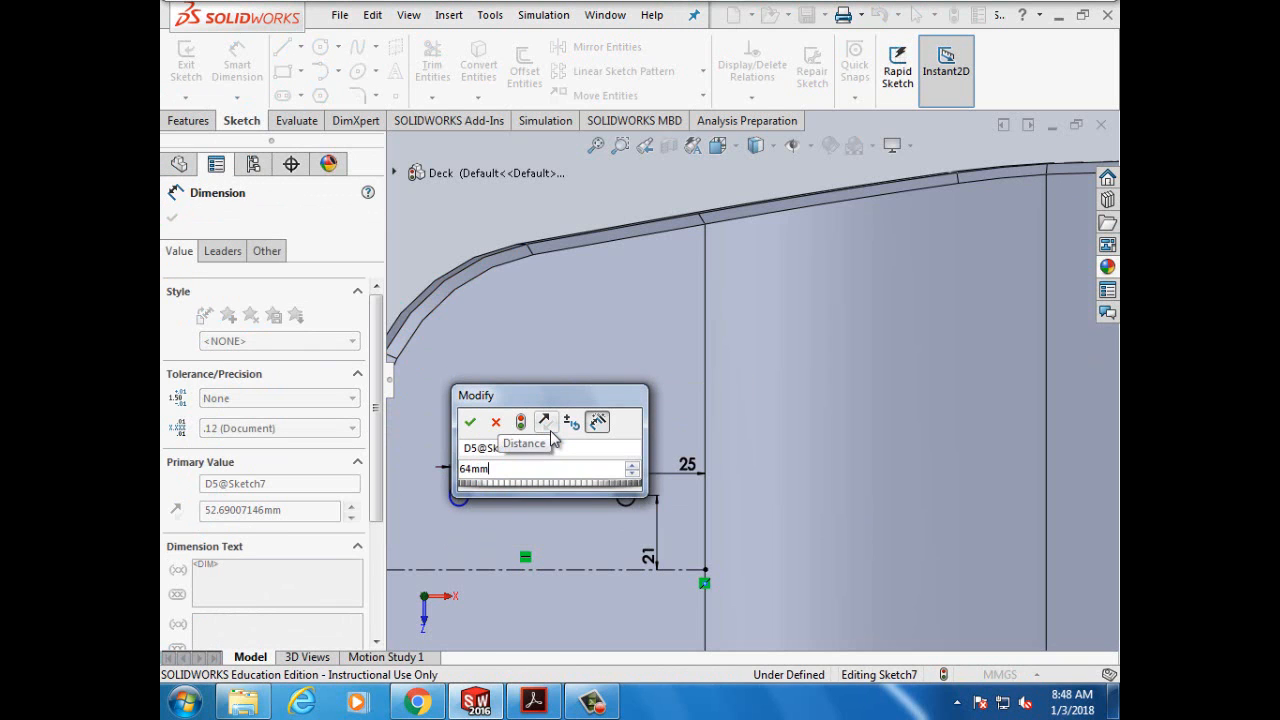
pyautogui.click(470, 421)
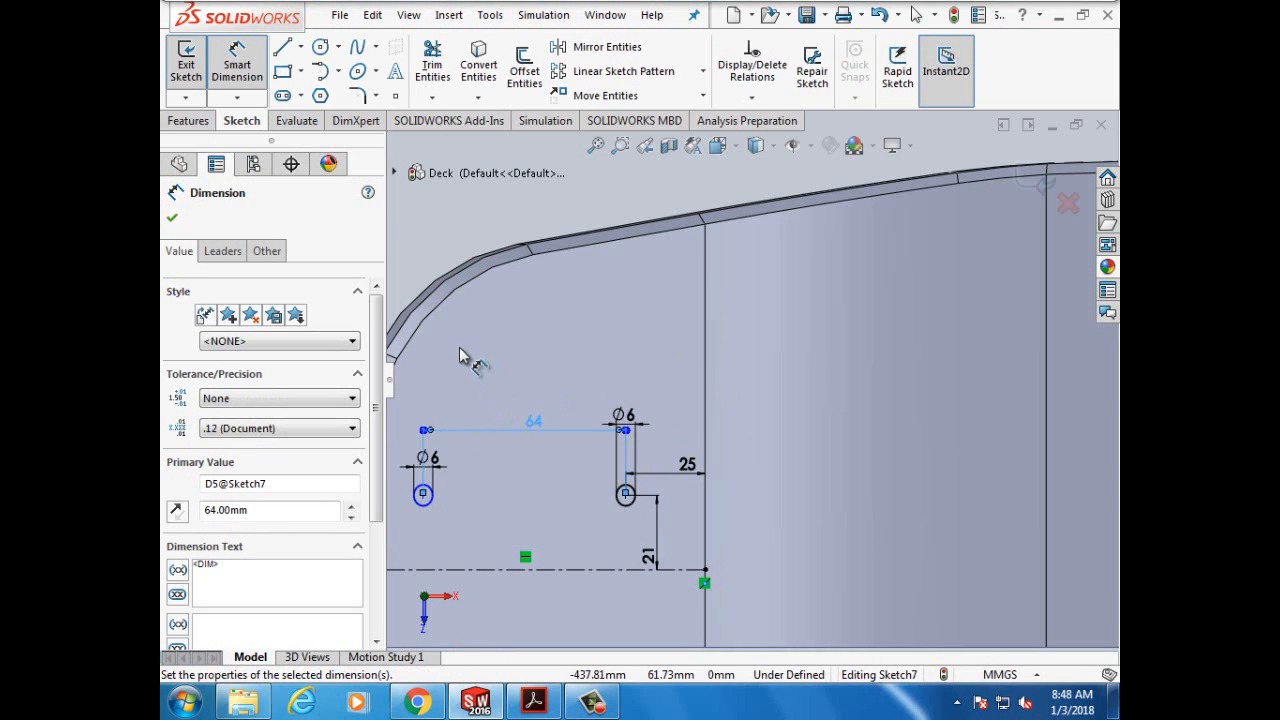
pyautogui.click(437, 213)
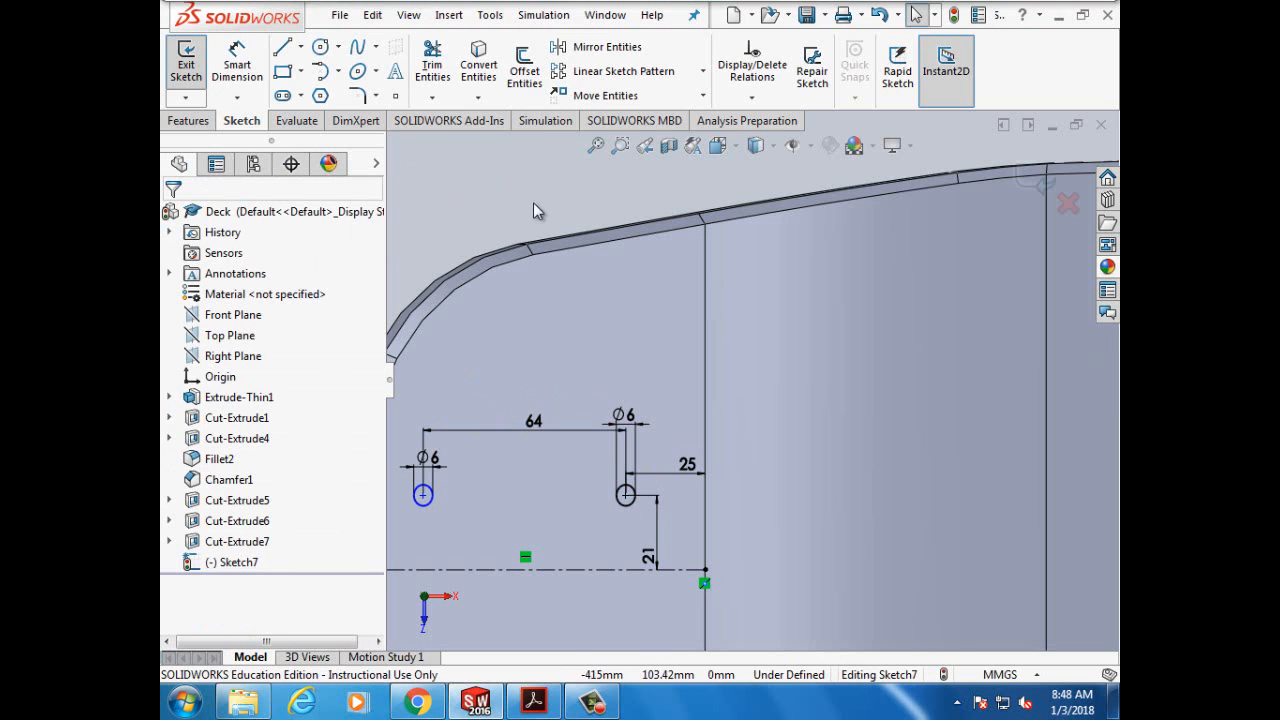
# Step: Mirror both 6 mm circles about the horizontal centerline
pyautogui.click(751, 97)
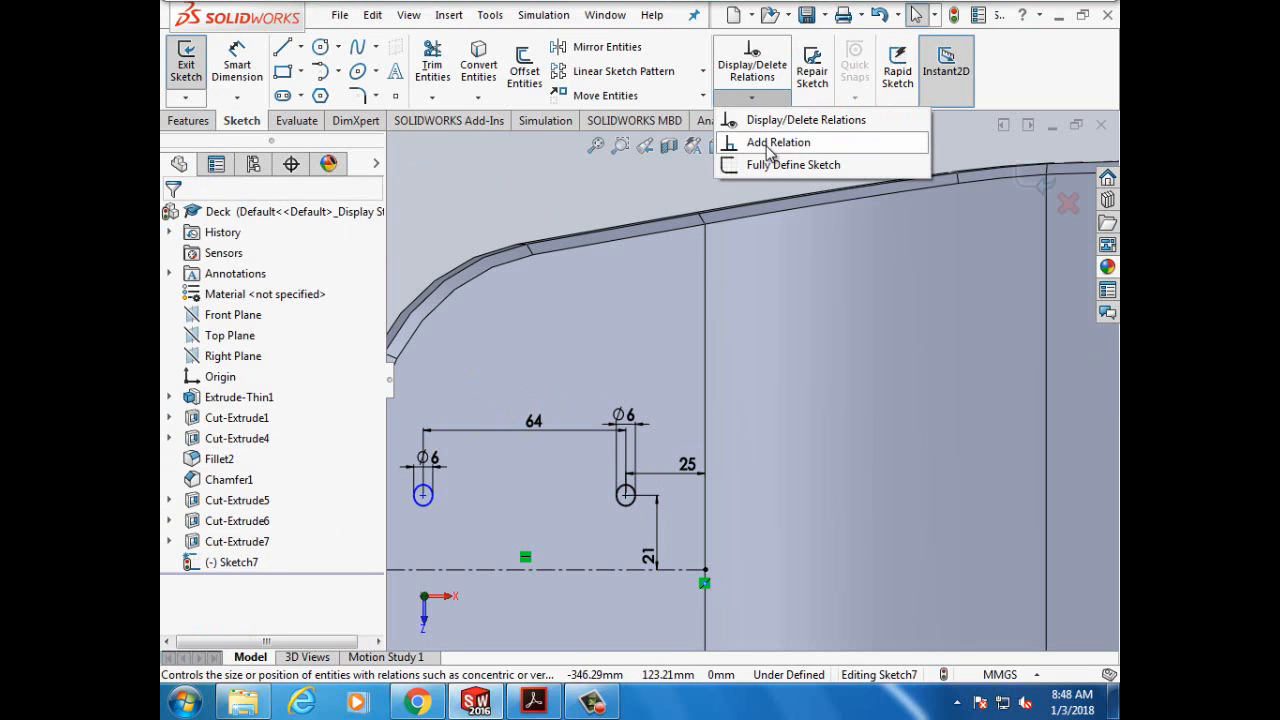
pyautogui.click(606, 47)
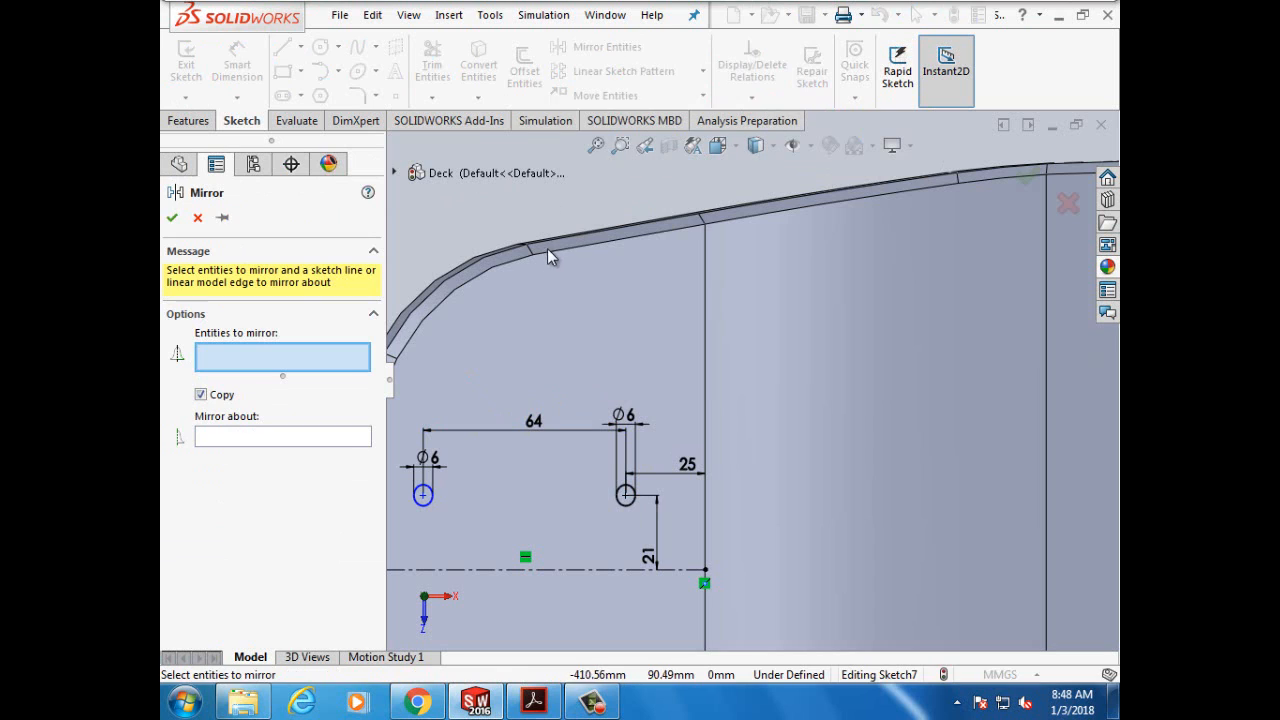
pyautogui.click(433, 502)
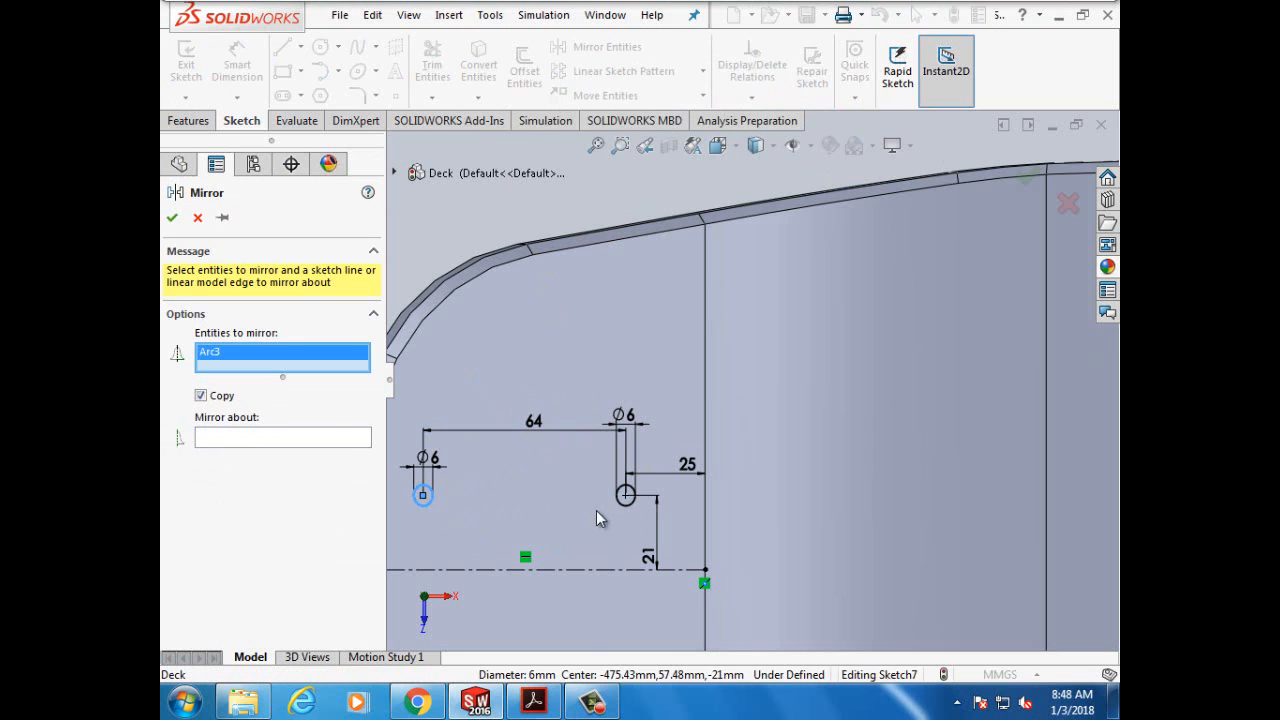
pyautogui.click(626, 505)
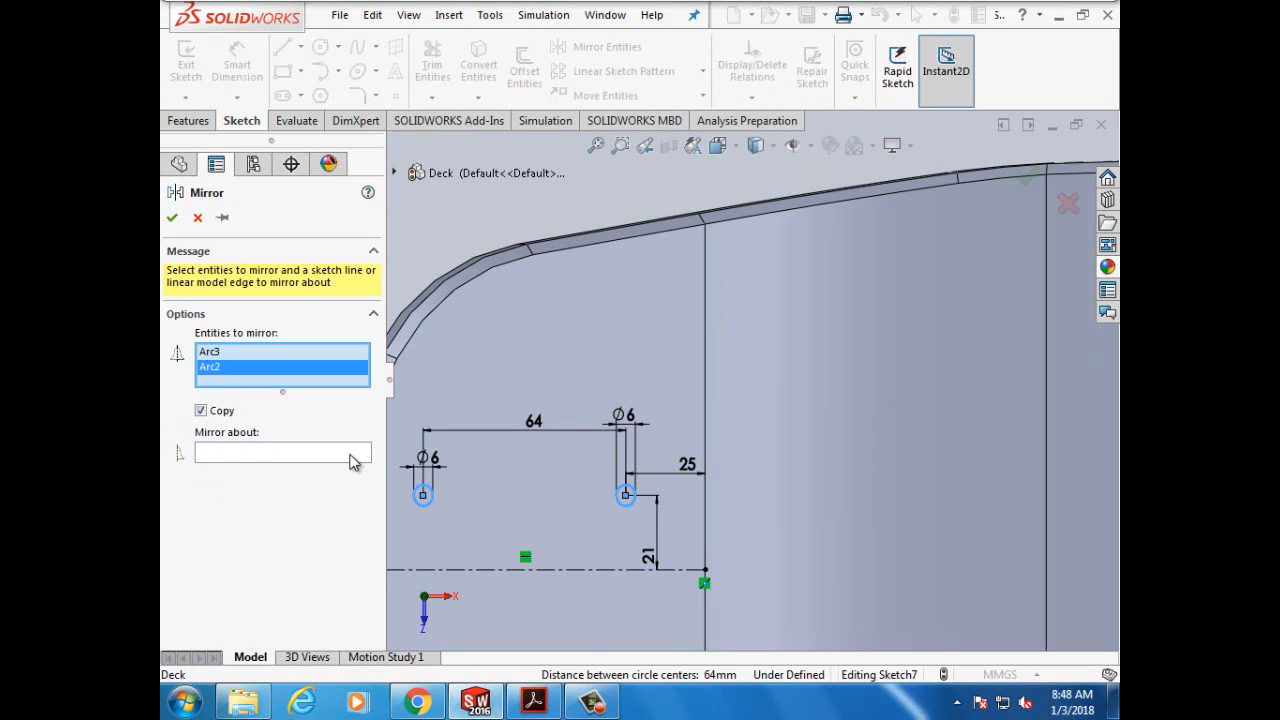
pyautogui.click(350, 455)
pyautogui.click(514, 571)
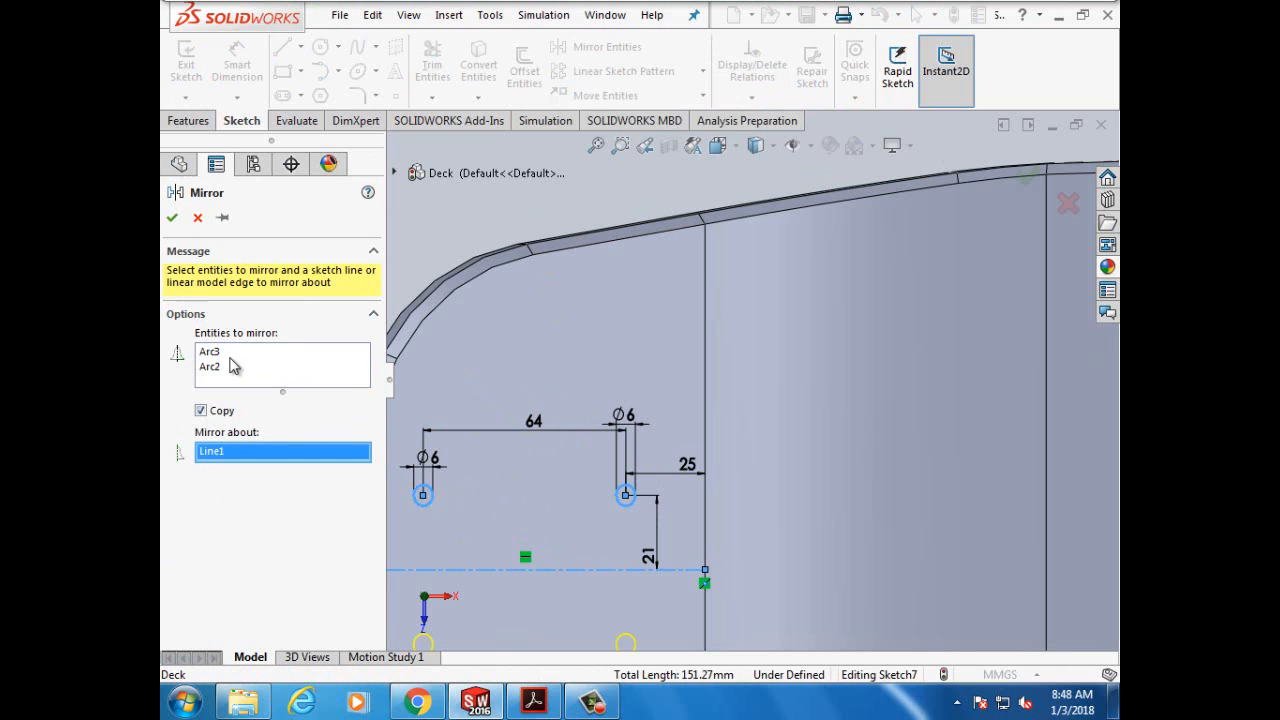
pyautogui.click(172, 219)
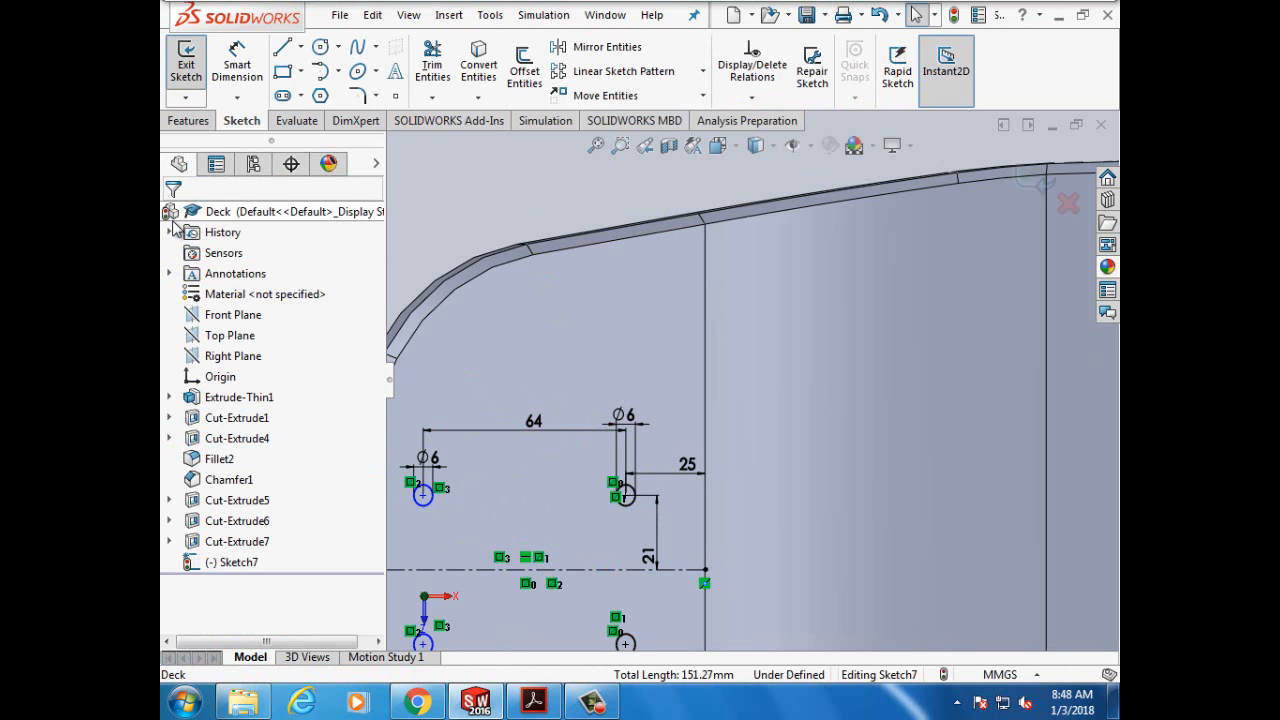
# Step: Cut-extrude the four 6 mm circles Through All to make the truck mounting holes on this end face
pyautogui.click(188, 122)
pyautogui.click(444, 70)
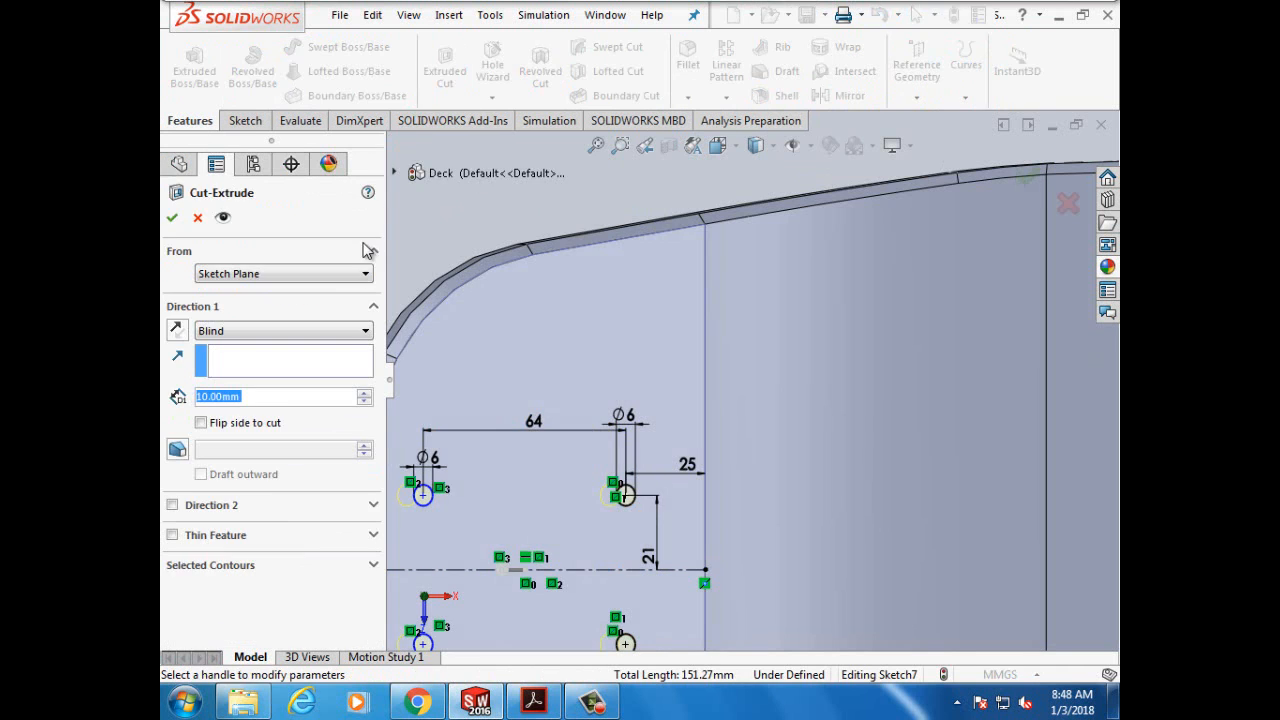
pyautogui.click(366, 334)
pyautogui.click(340, 357)
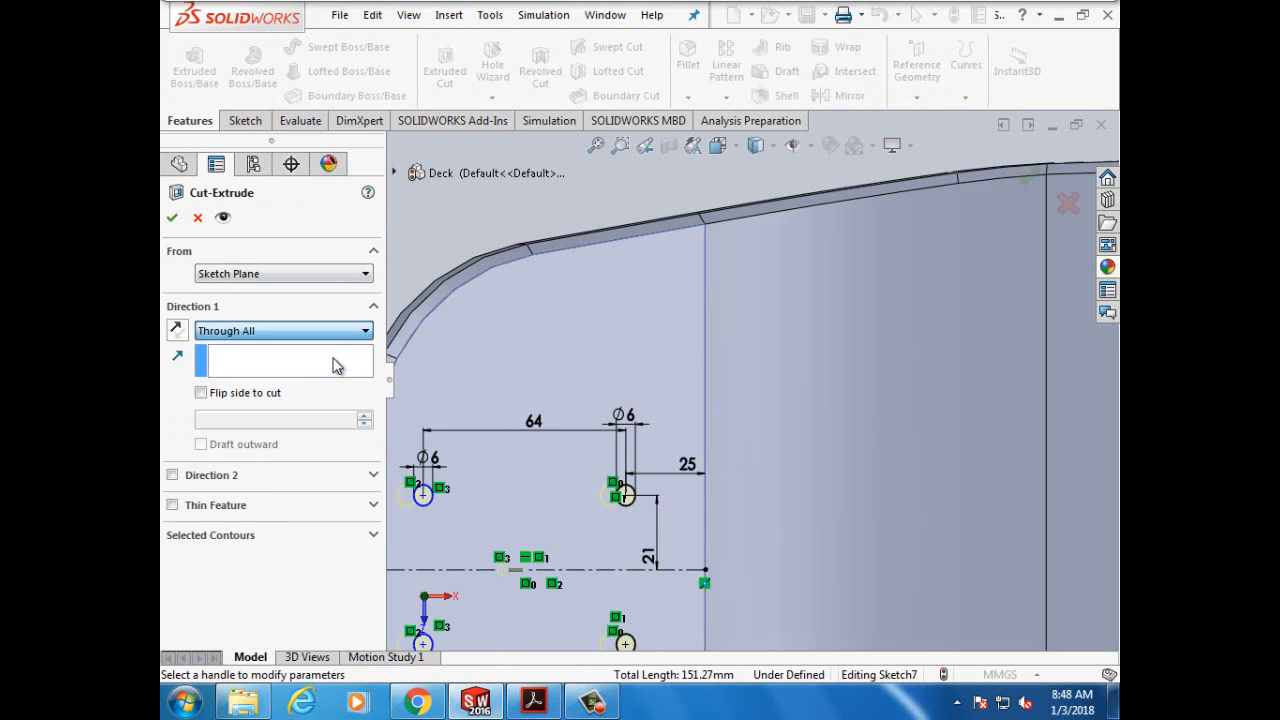
pyautogui.click(173, 219)
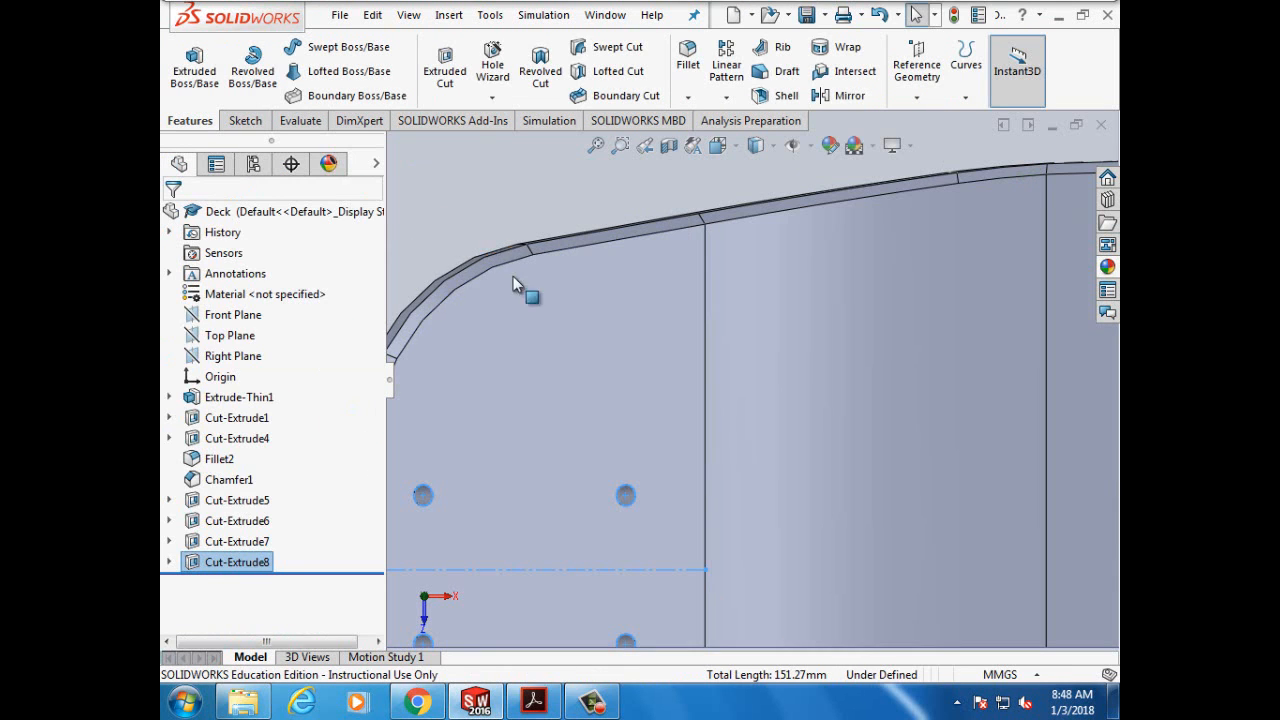
pyautogui.click(586, 207)
# Step: Switch to the project PDF in Adobe Acrobat and check the size, end condition and spacing of the four spring-adjustment holes
pyautogui.scroll(8, 896, 358)
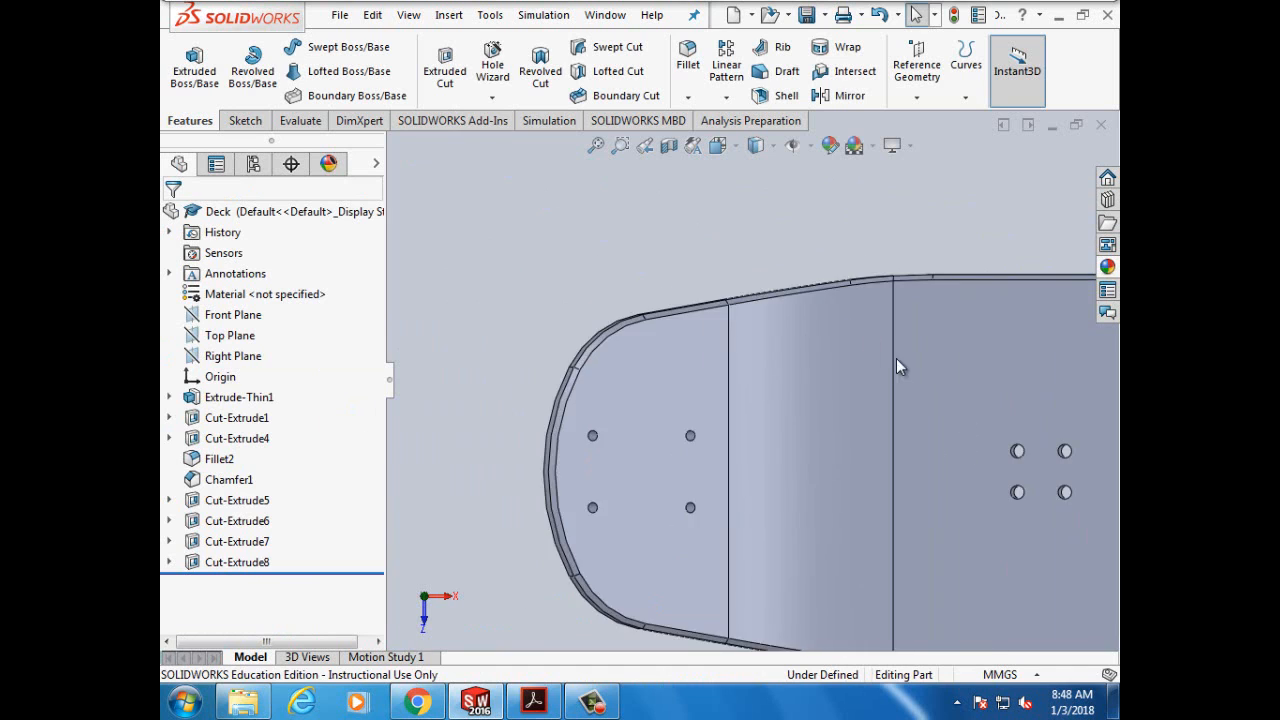
pyautogui.scroll(2, 931, 353)
pyautogui.scroll(-1, 931, 349)
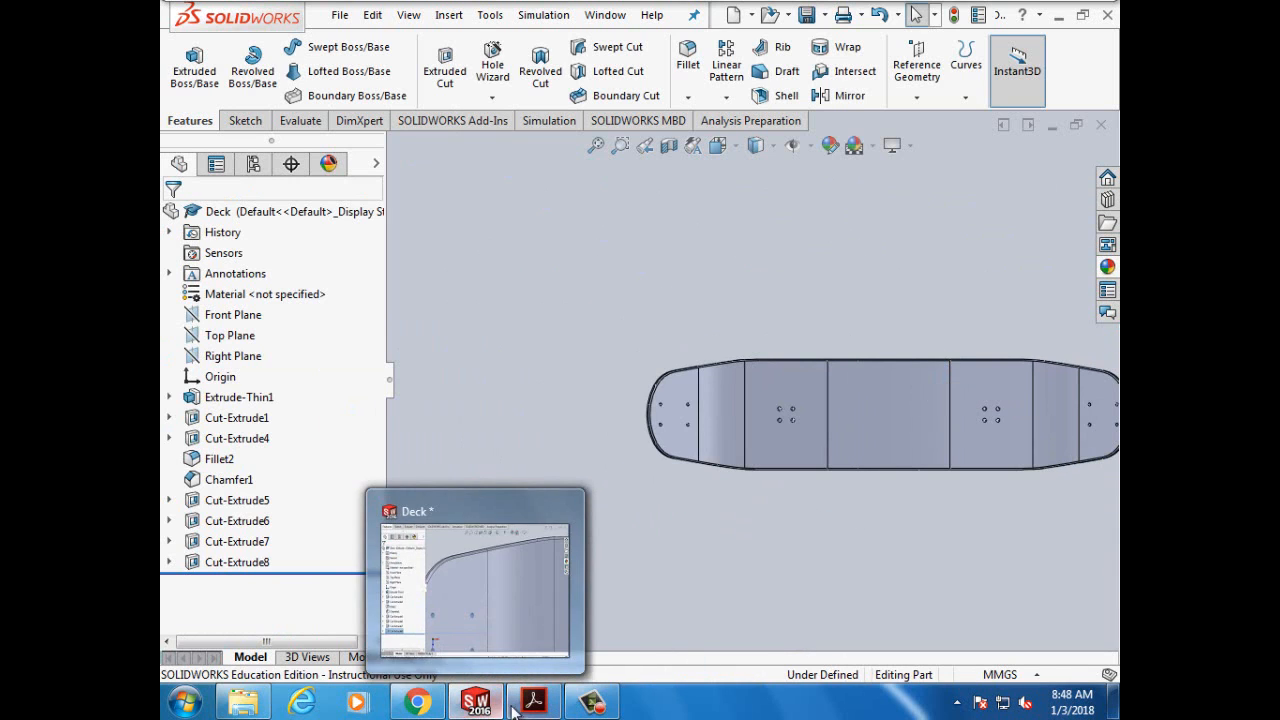
pyautogui.click(583, 610)
pyautogui.scroll(-15, 620, 439)
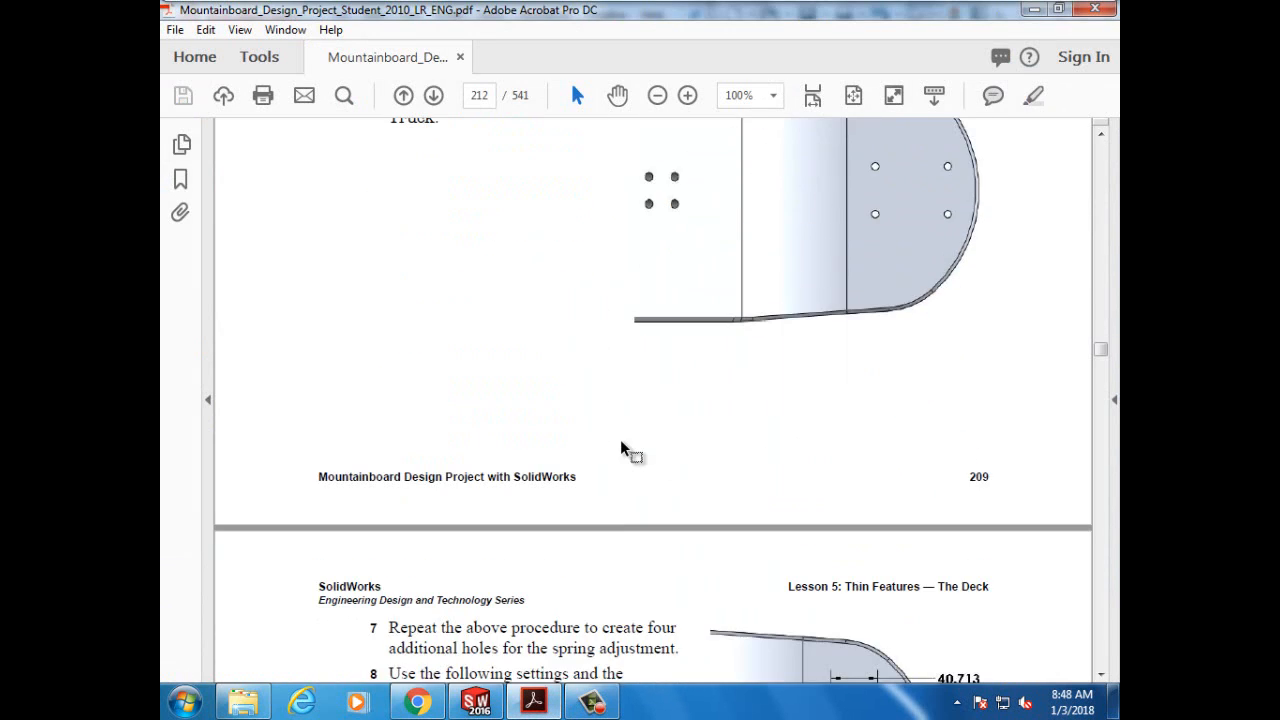
pyautogui.scroll(-10, 620, 439)
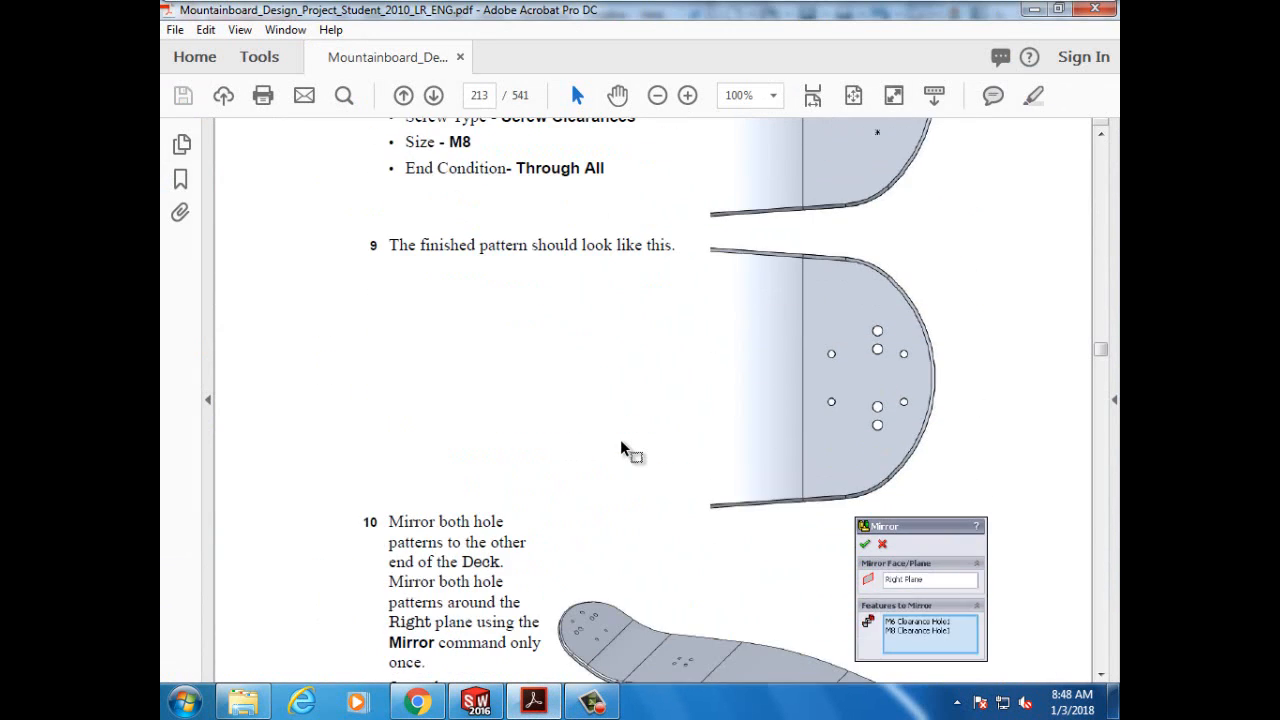
pyautogui.scroll(-1, 620, 439)
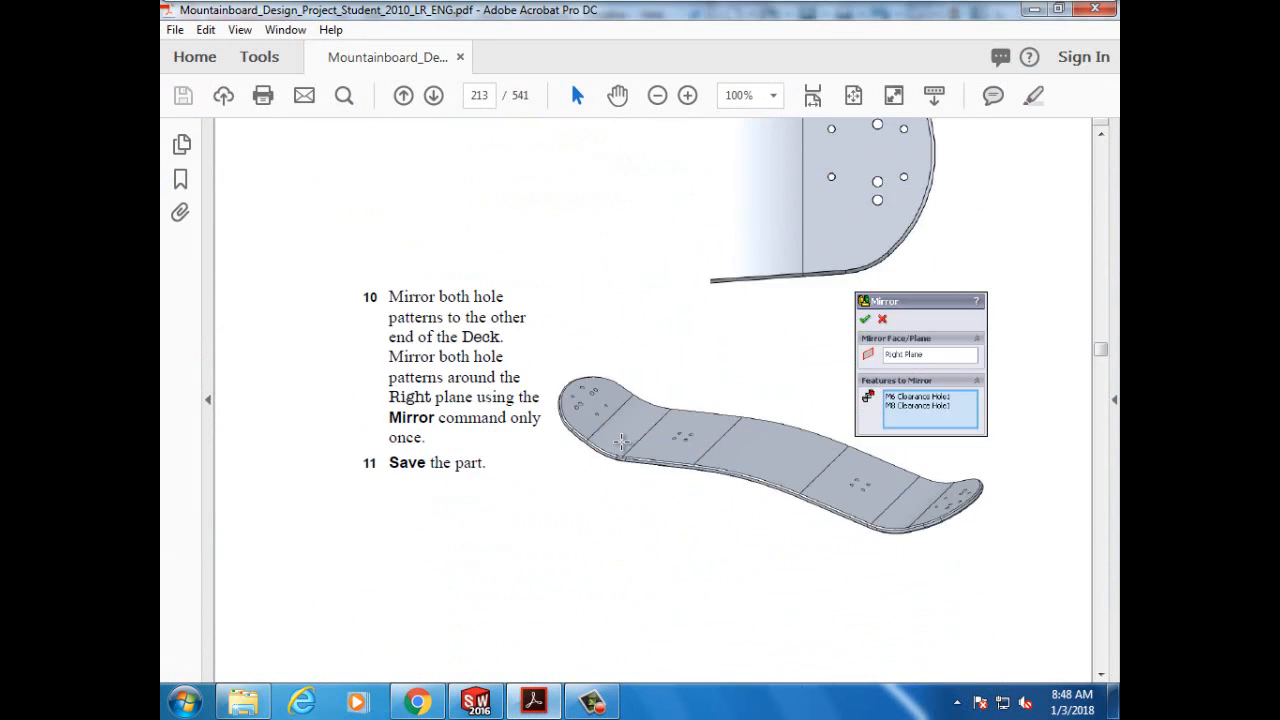
pyautogui.scroll(9, 620, 441)
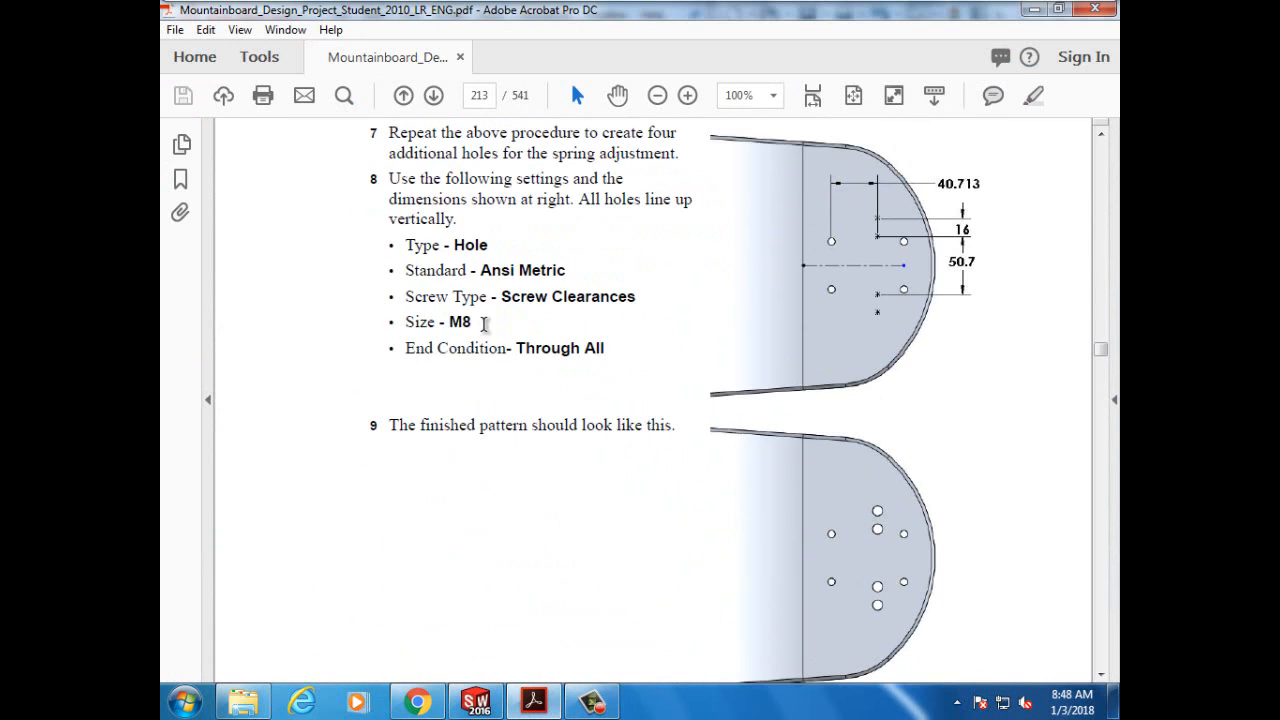
pyautogui.scroll(1, 1004, 430)
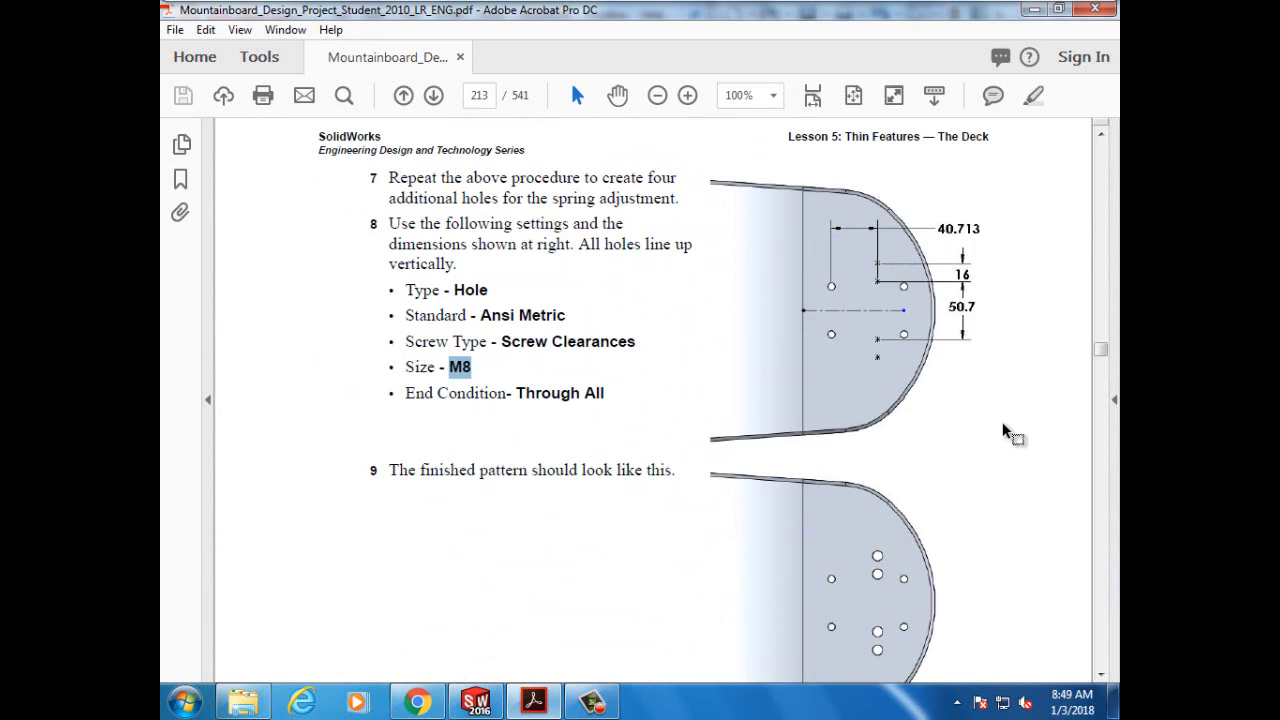
pyautogui.scroll(1, 979, 404)
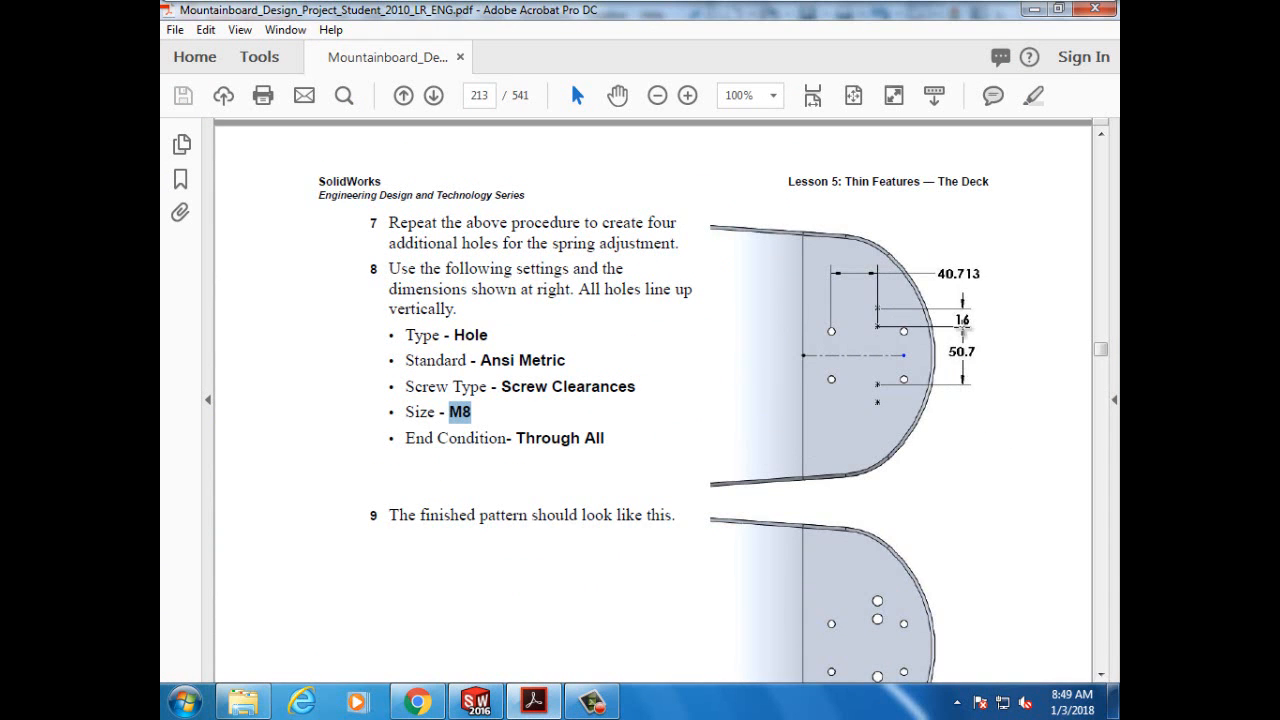
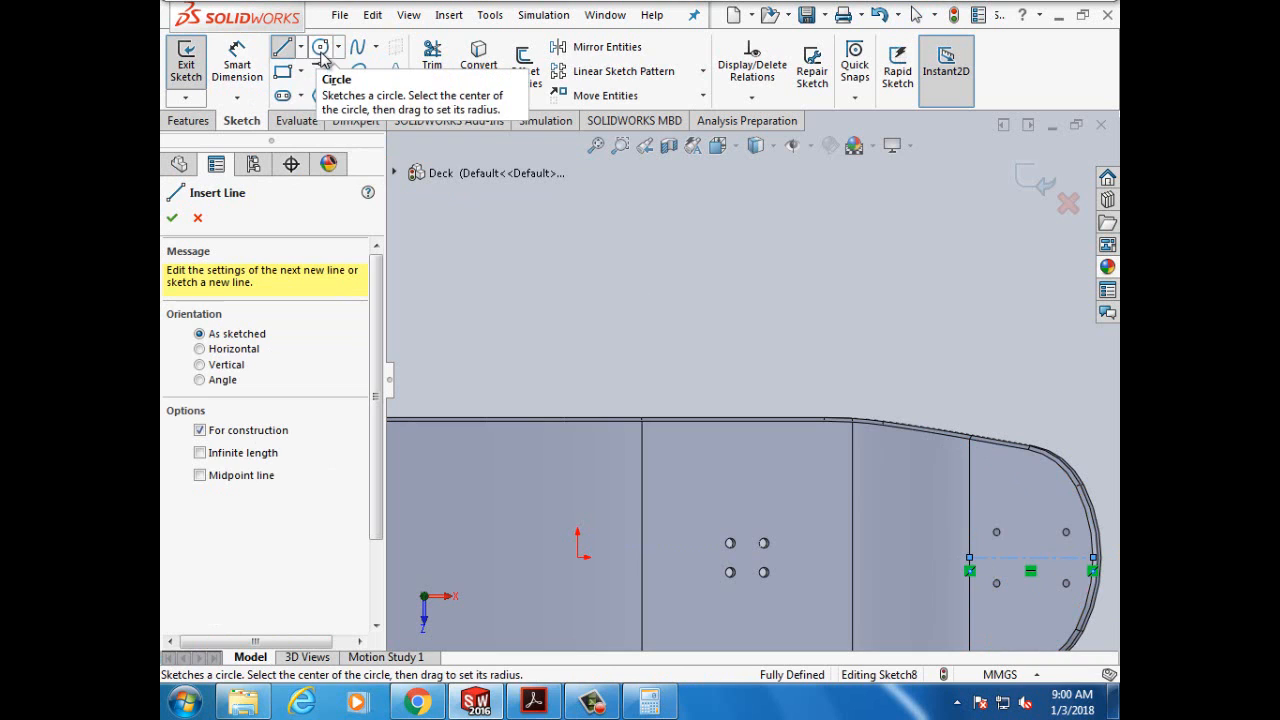
# Step: Draw a circle about 19 mm in diameter between the two upper truck holes, its center about 17 mm above the horizontal centerline
pyautogui.click(321, 50)
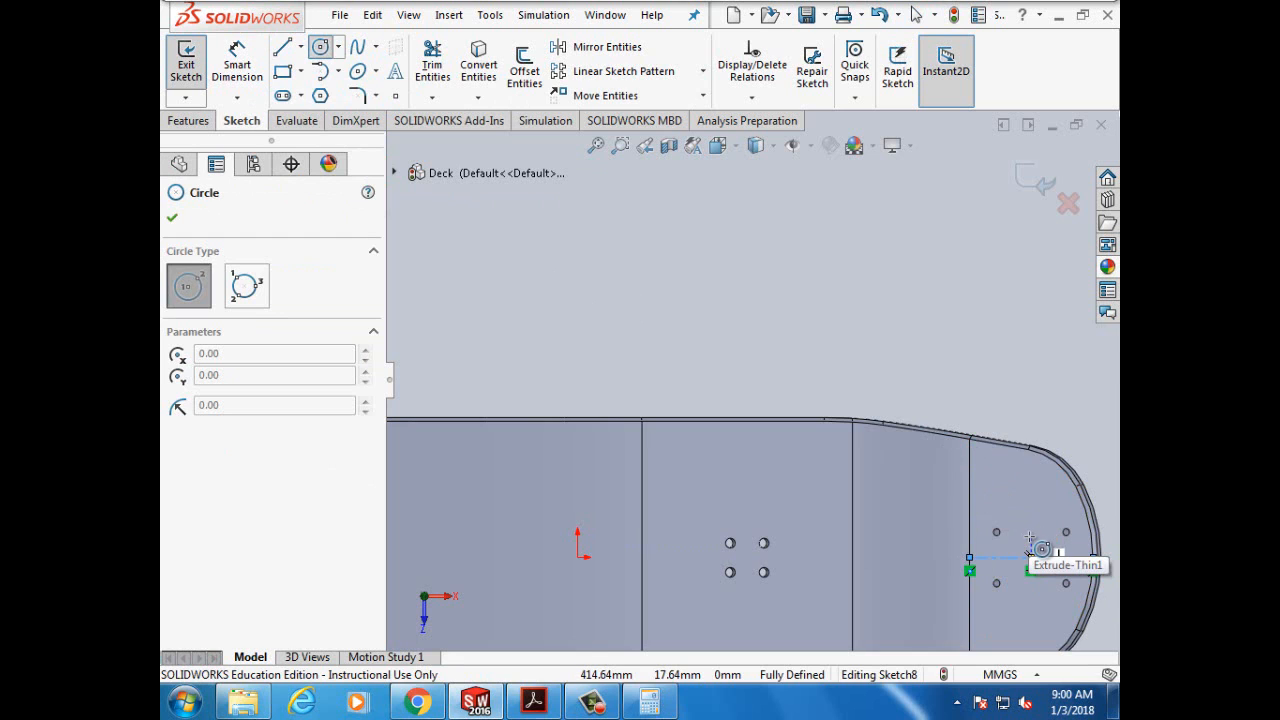
pyautogui.click(1053, 542)
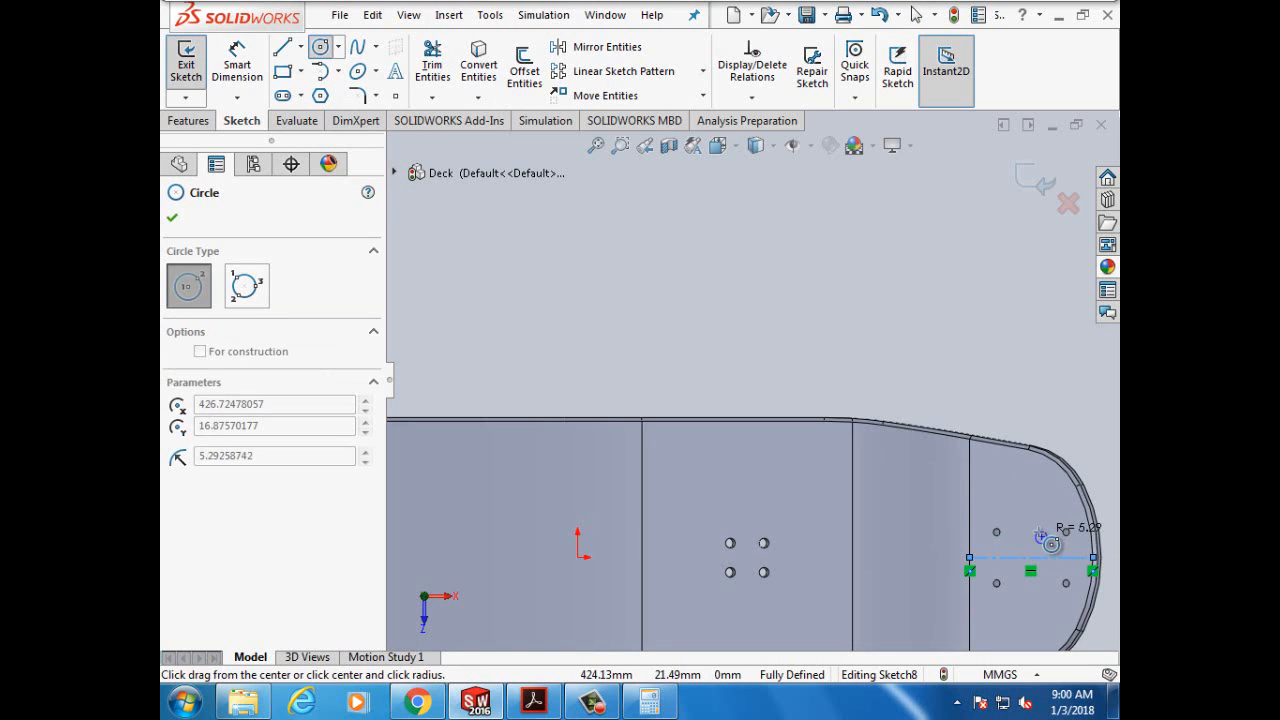
pyautogui.click(1041, 535)
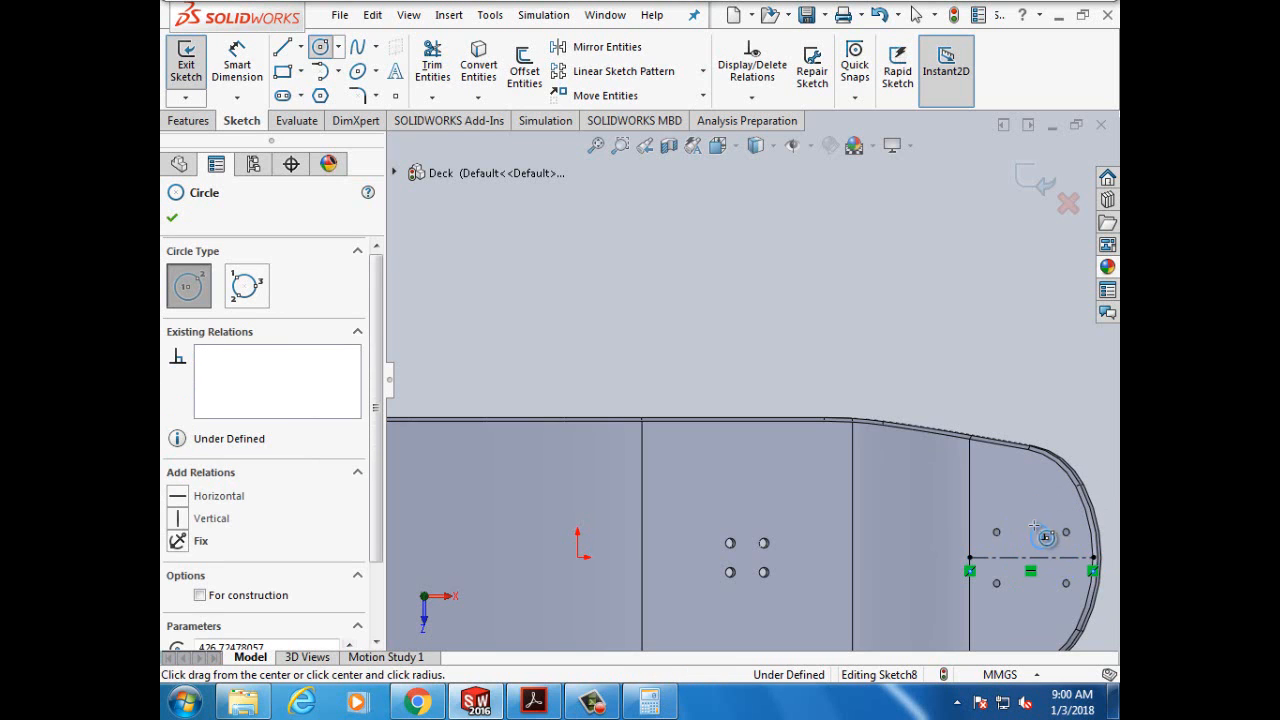
pyautogui.click(174, 220)
# Step: Dimension the new circle's diameter to 8 mm
pyautogui.click(237, 65)
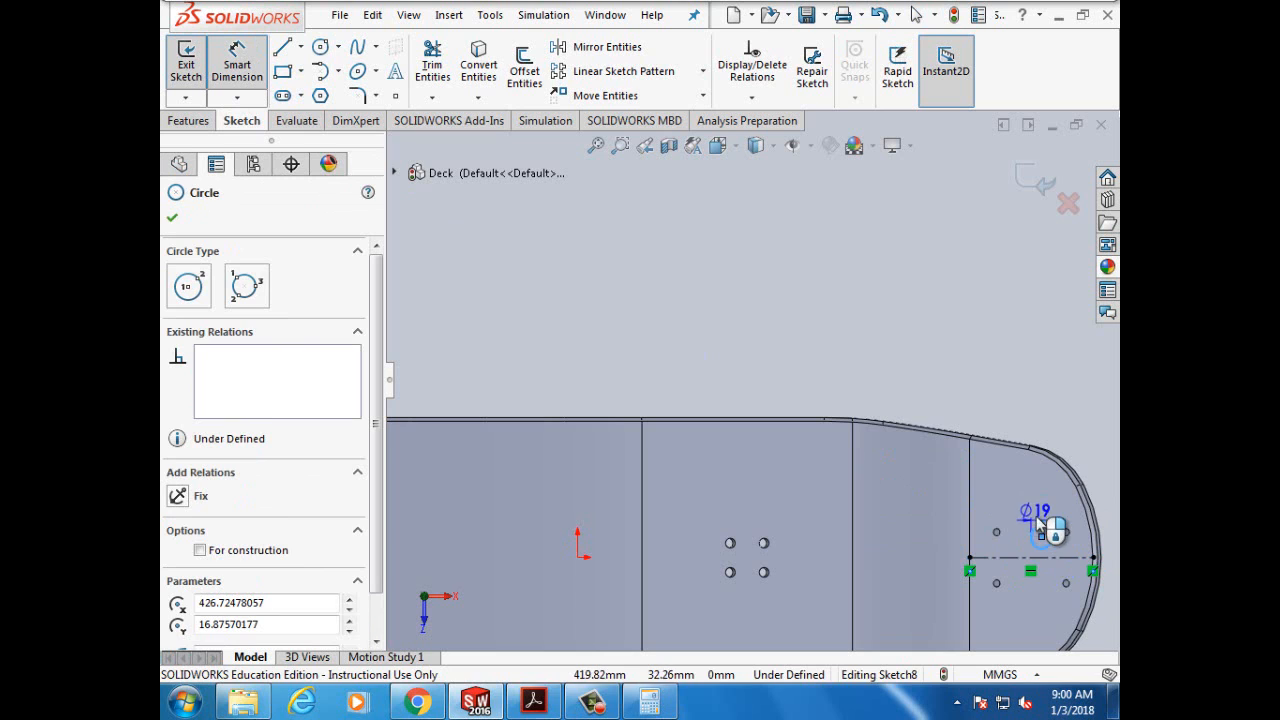
pyautogui.click(1045, 524)
pyautogui.write('8mm')
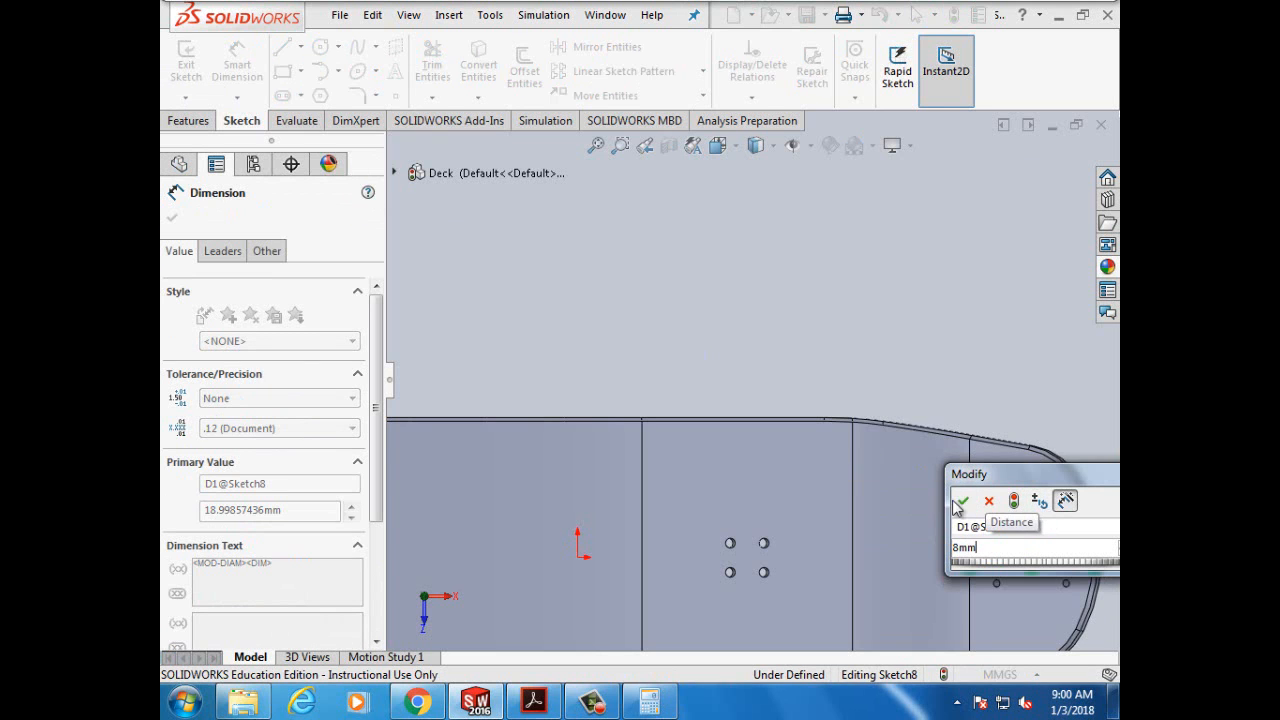
pyautogui.click(965, 502)
pyautogui.scroll(-5, 1030, 520)
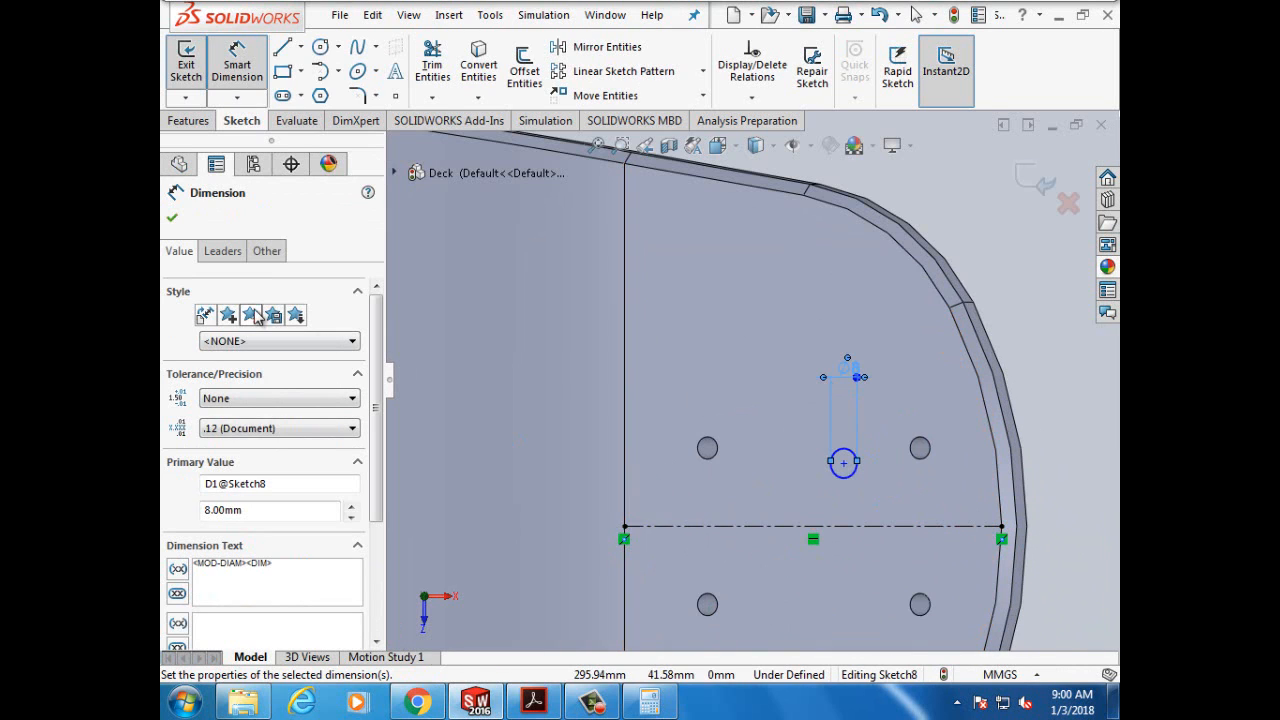
pyautogui.click(172, 220)
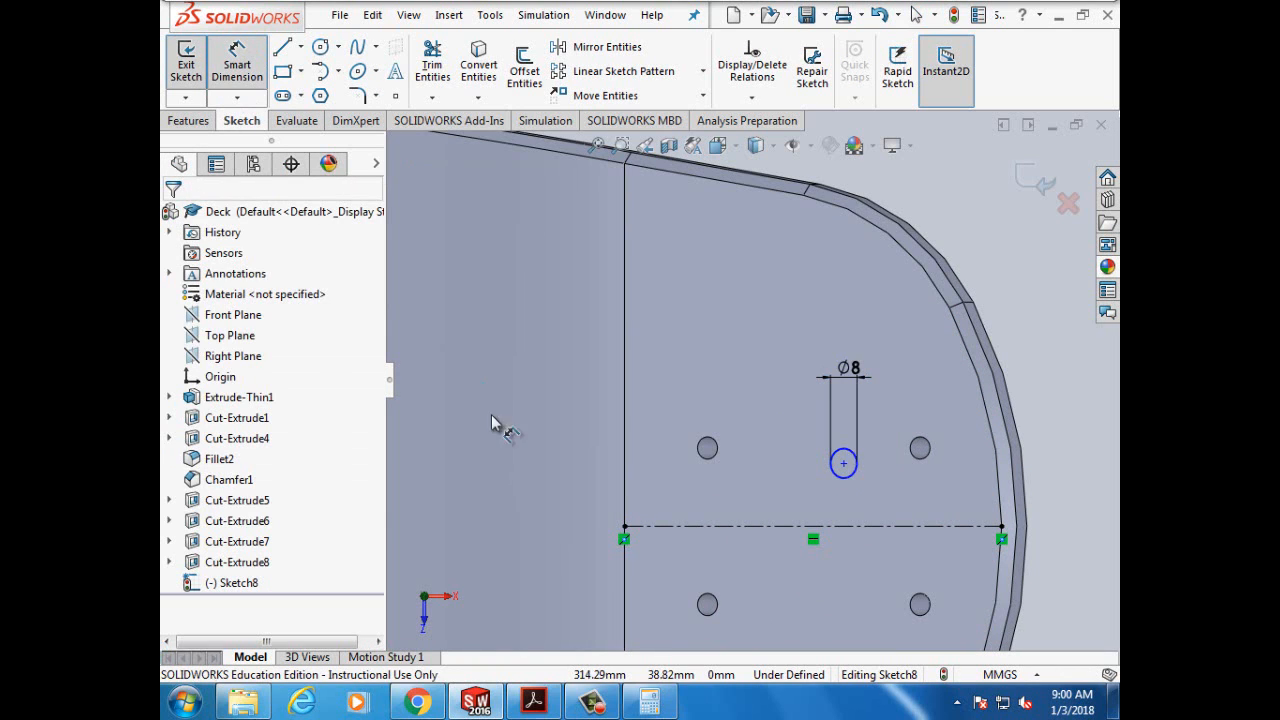
# Step: Dimension the distance from the end face's straight vertical edge to the 8 mm circle's center as 65.713 mm
pyautogui.click(624, 440)
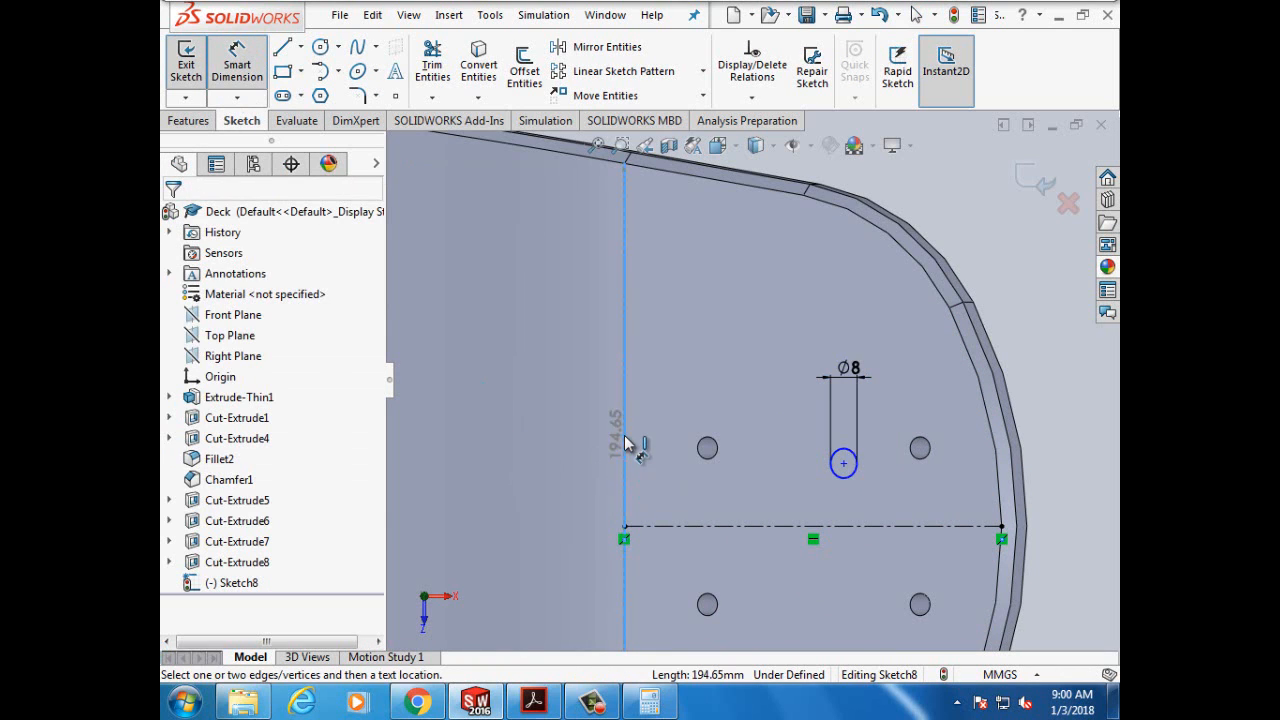
pyautogui.click(843, 463)
pyautogui.click(847, 427)
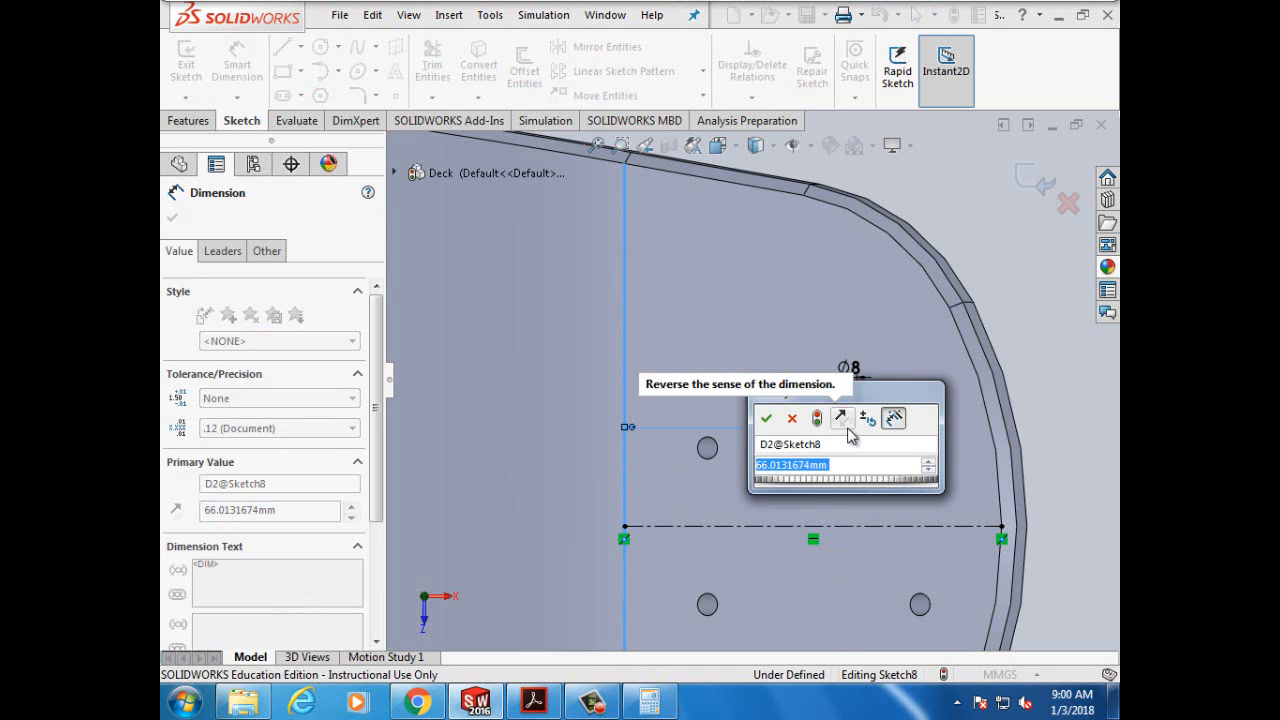
pyautogui.write('65')
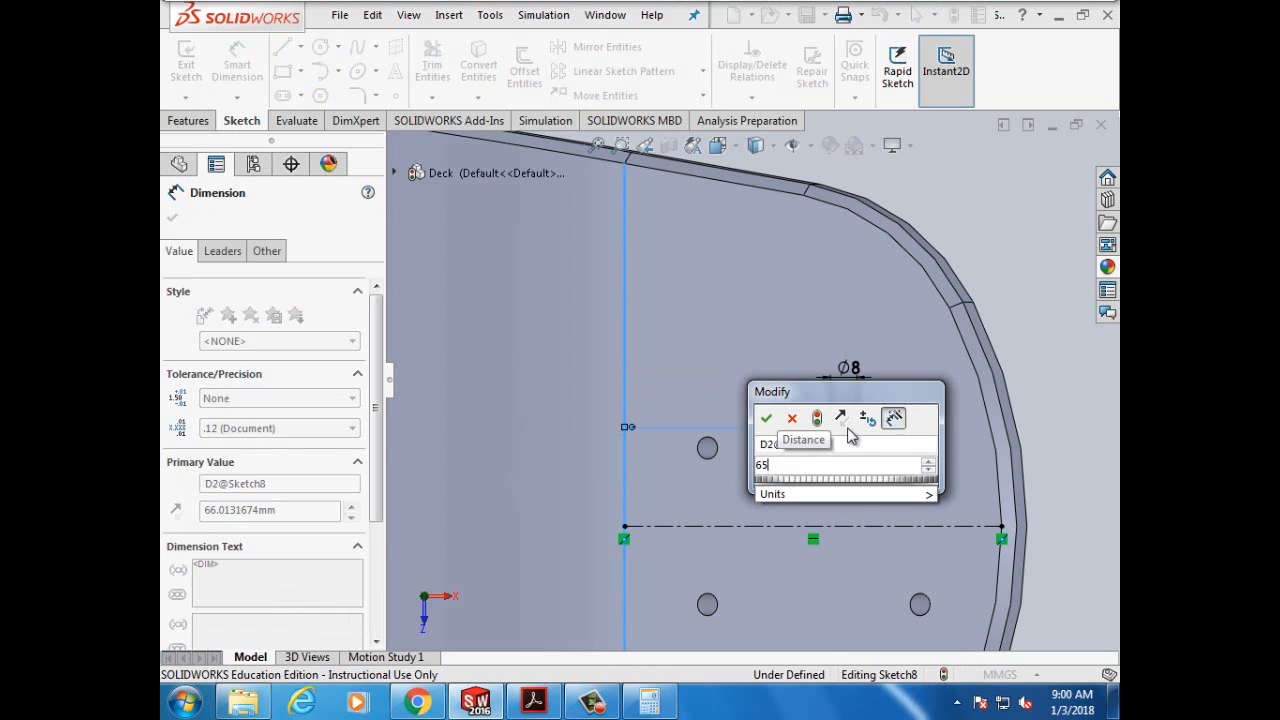
pyautogui.write('.')
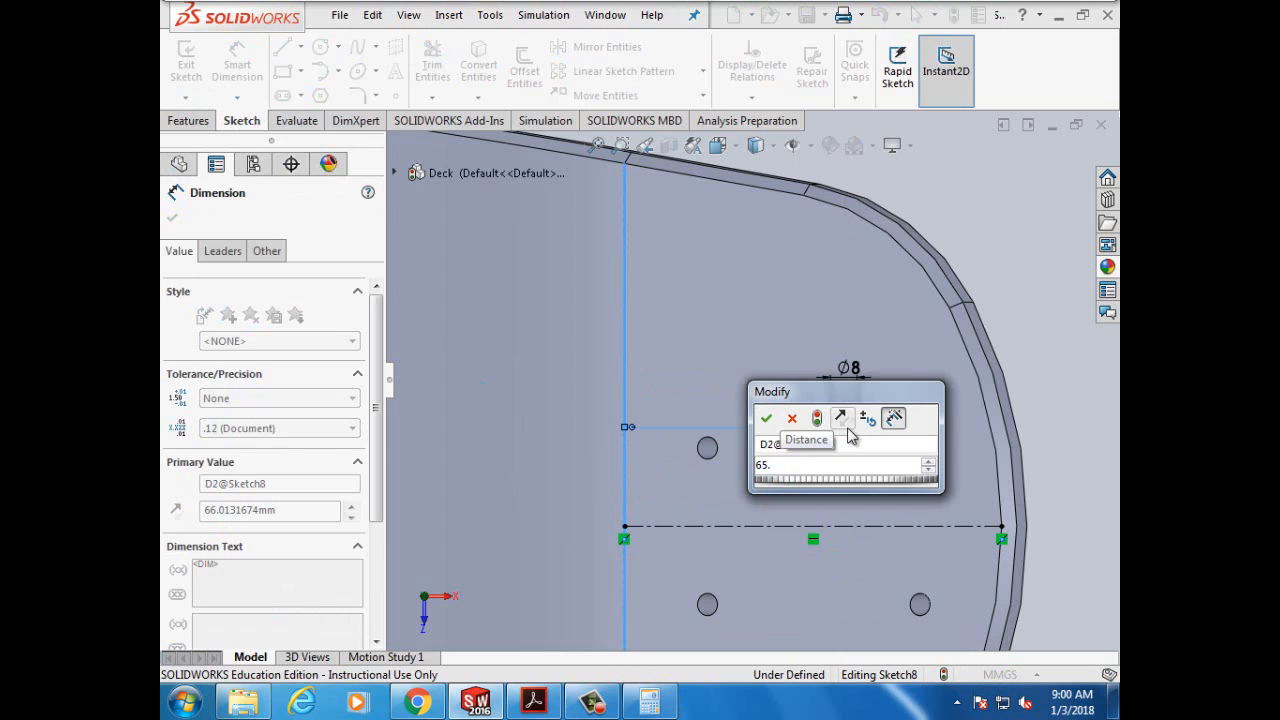
pyautogui.write('713')
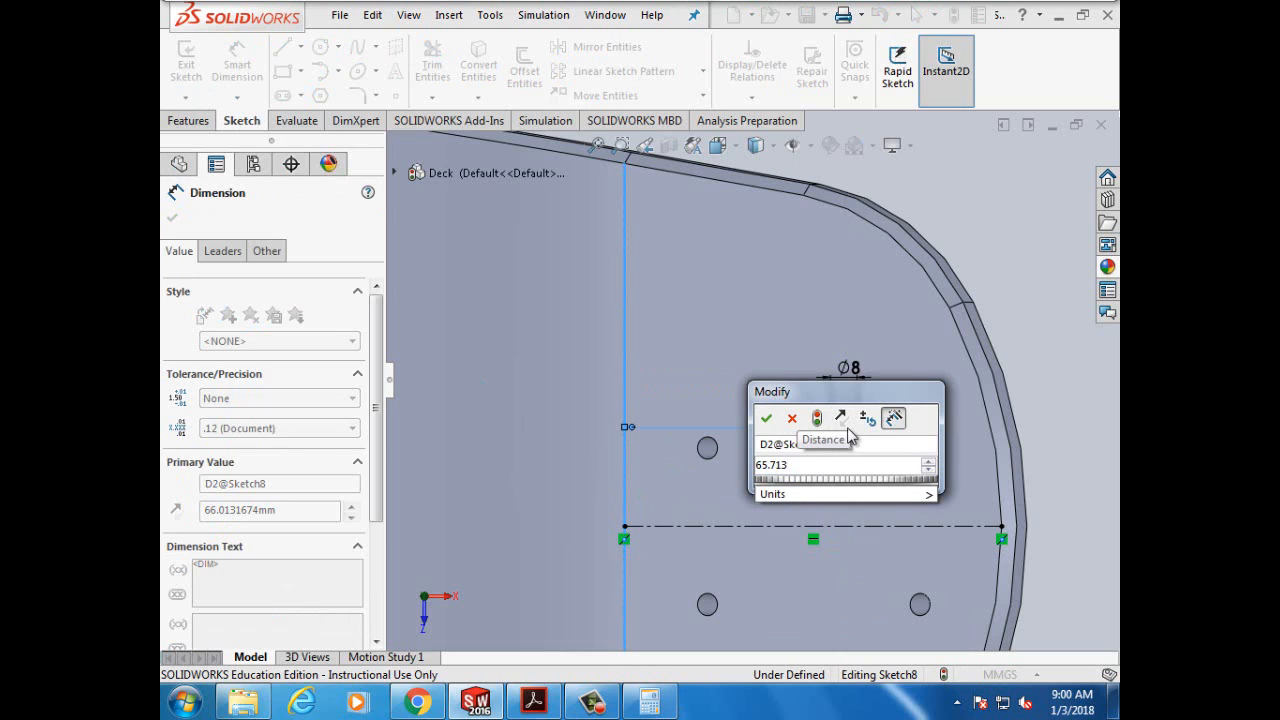
pyautogui.write('mm')
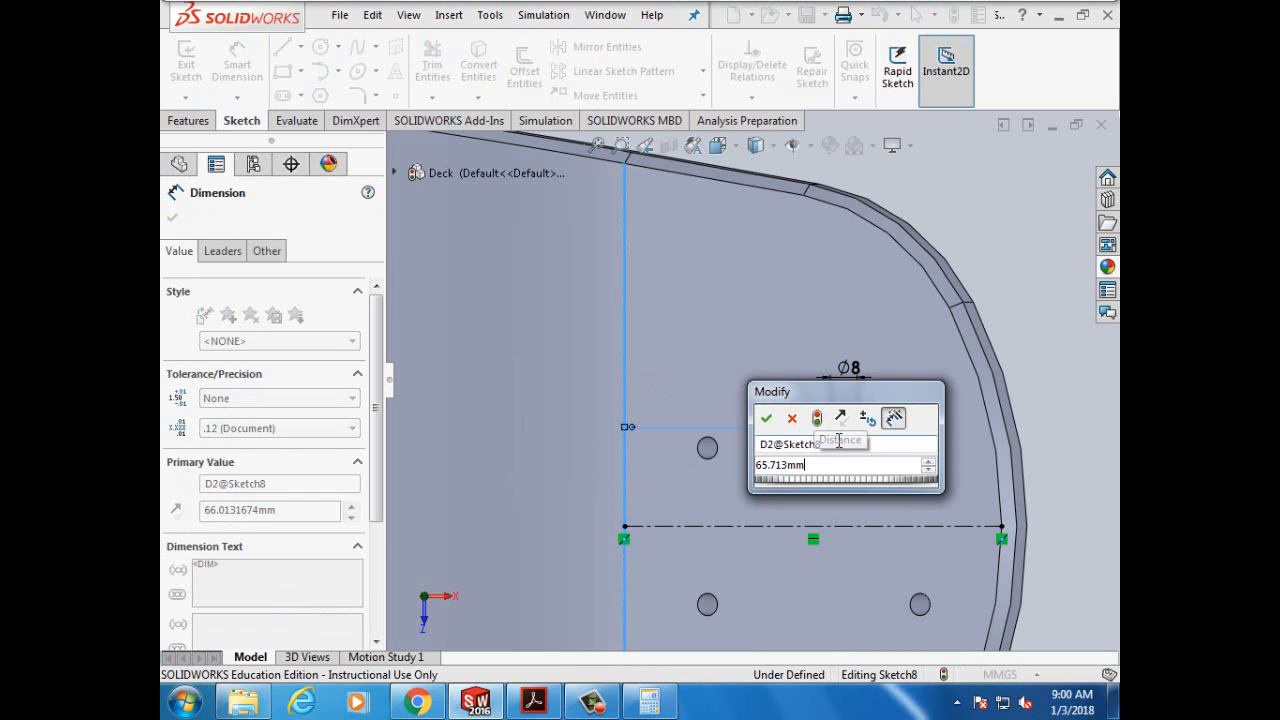
pyautogui.click(766, 419)
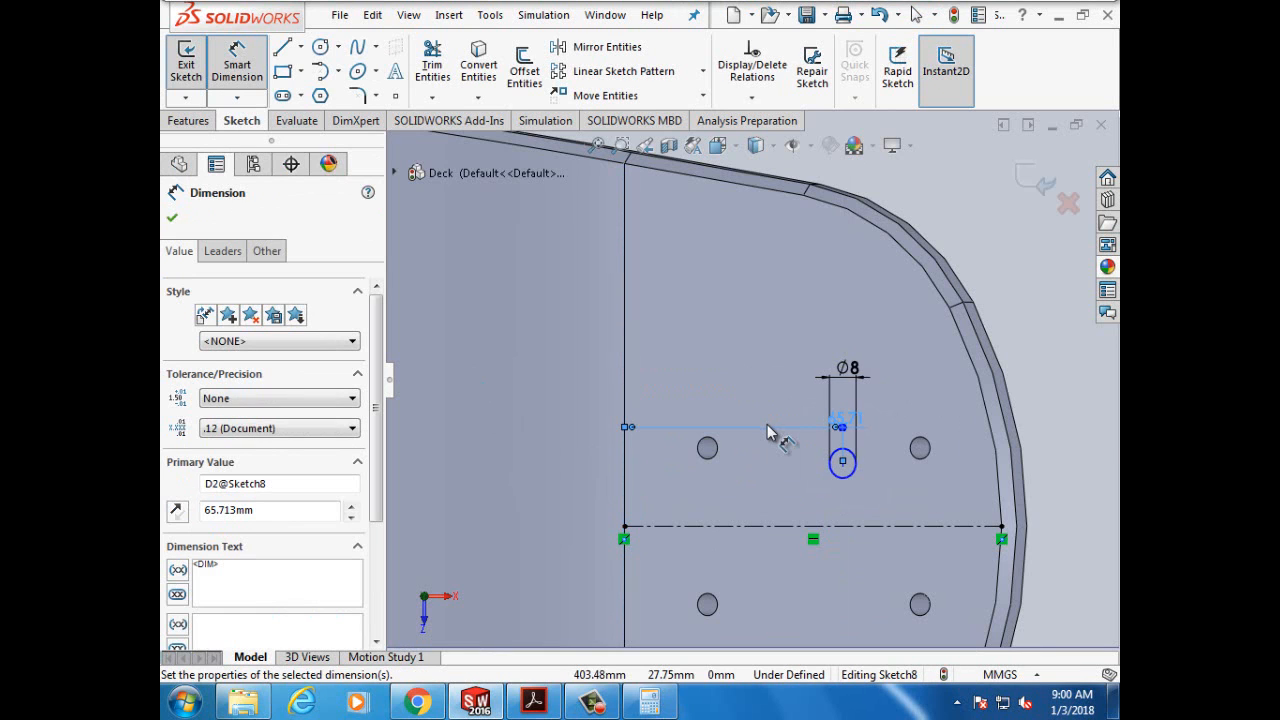
# Step: Dimension the vertical distance from the horizontal centerline to the 8 mm circle's center as 25.35 mm
pyautogui.click(842, 463)
pyautogui.click(877, 509)
pyautogui.click(882, 506)
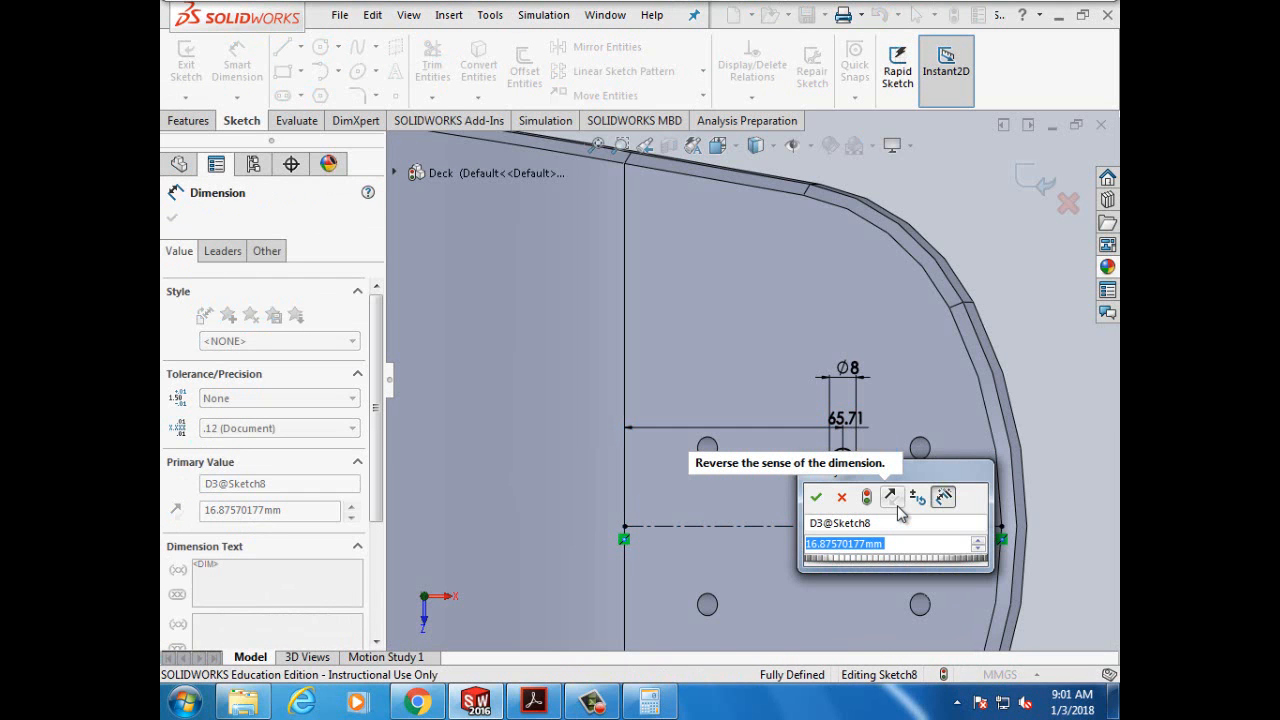
pyautogui.write('25')
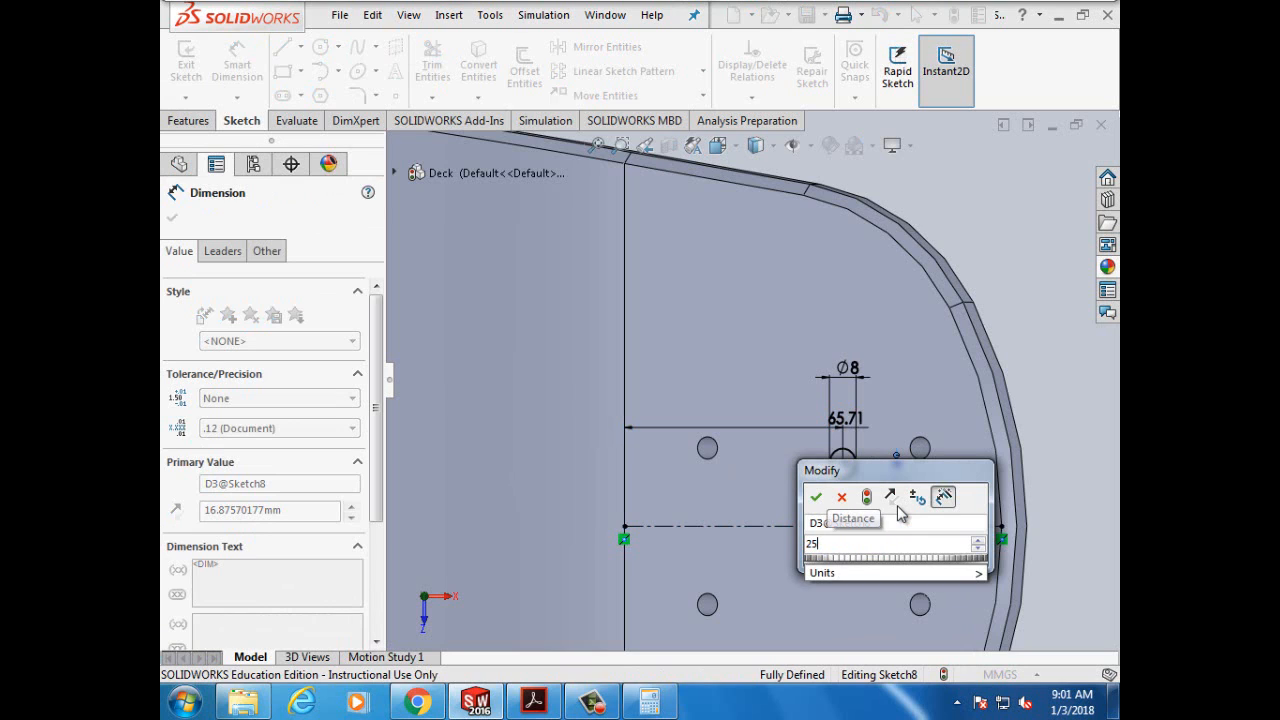
pyautogui.write('.')
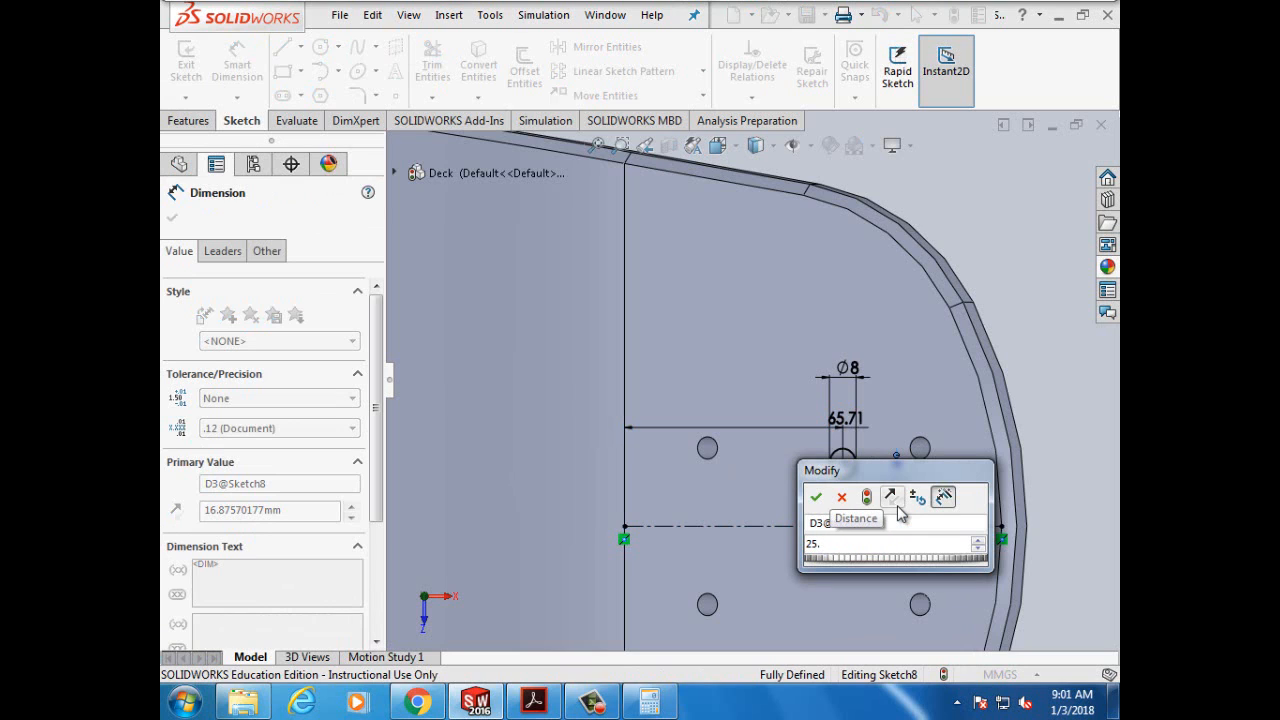
pyautogui.write('35mm')
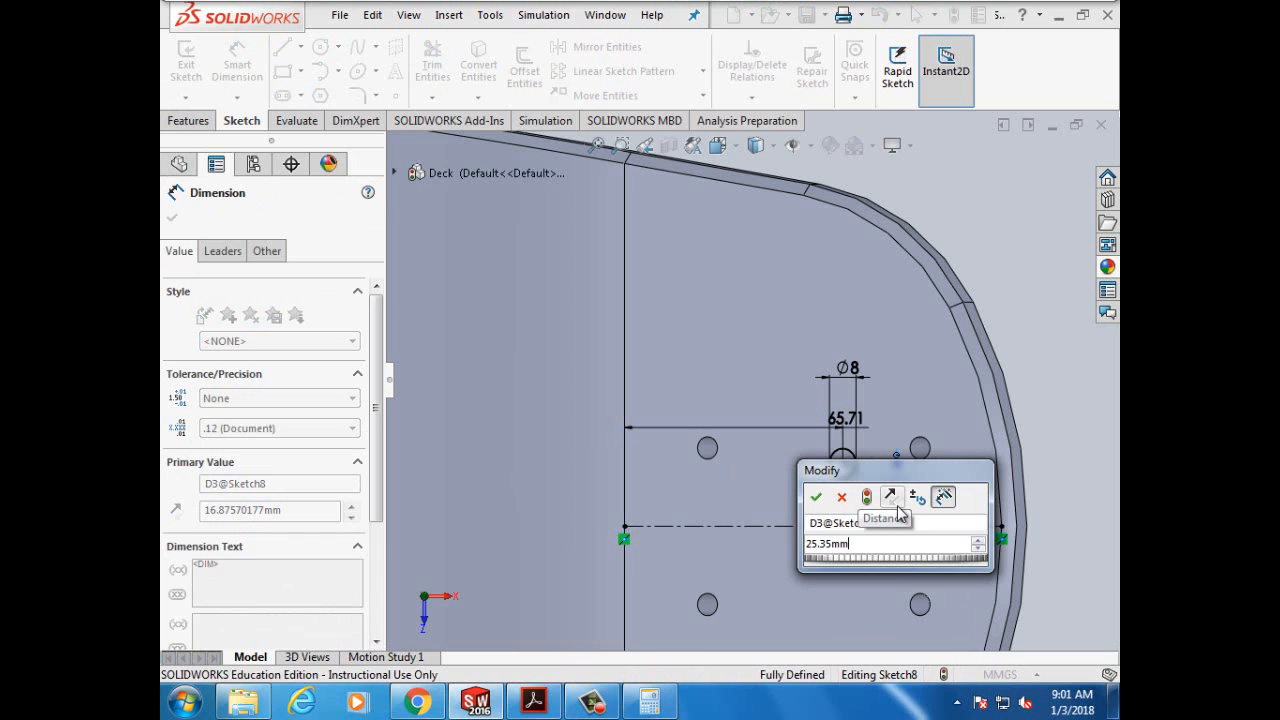
pyautogui.click(817, 499)
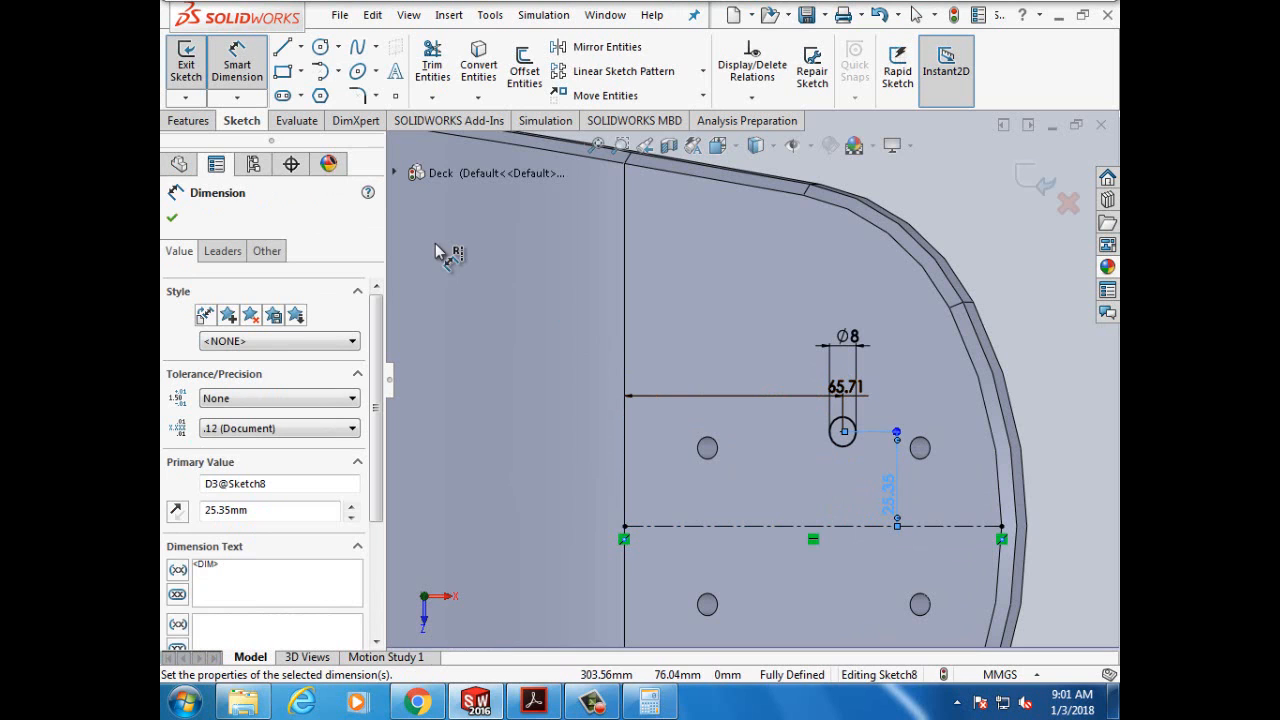
pyautogui.click(174, 220)
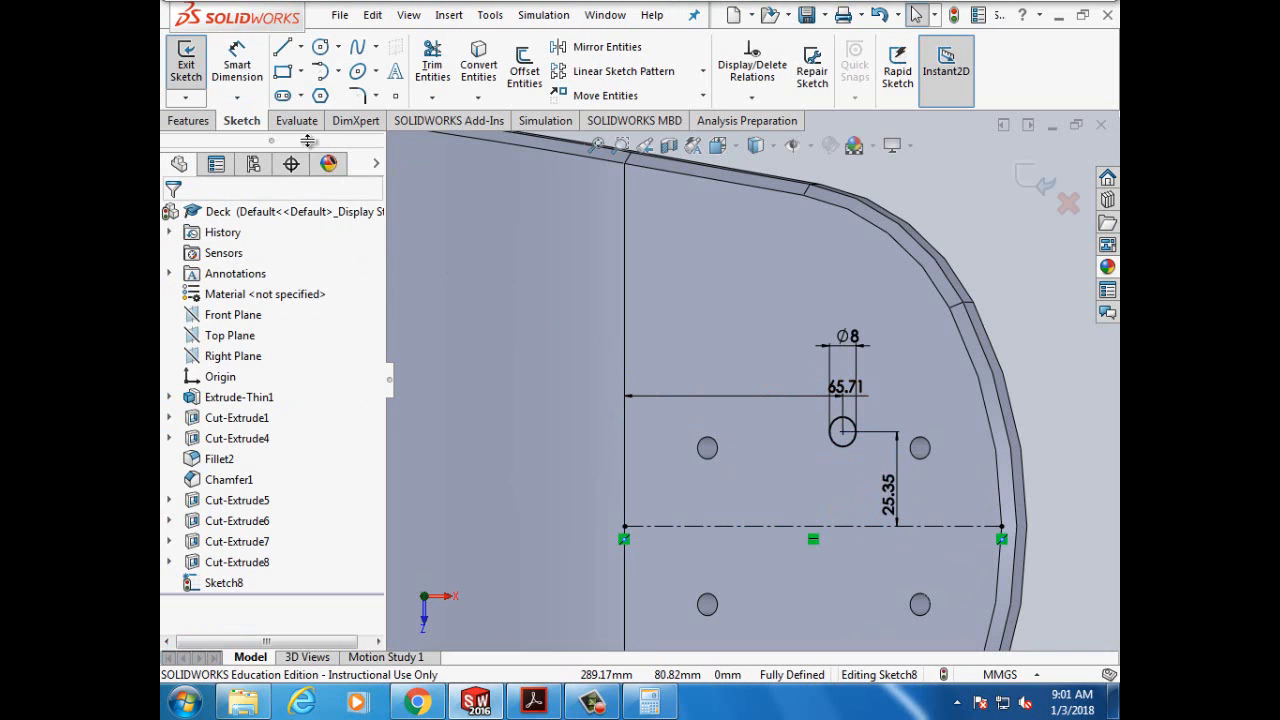
# Step: Draw a second circle about 7.75 mm in diameter, its center about 19.5 mm directly above the first circle's center
pyautogui.click(320, 50)
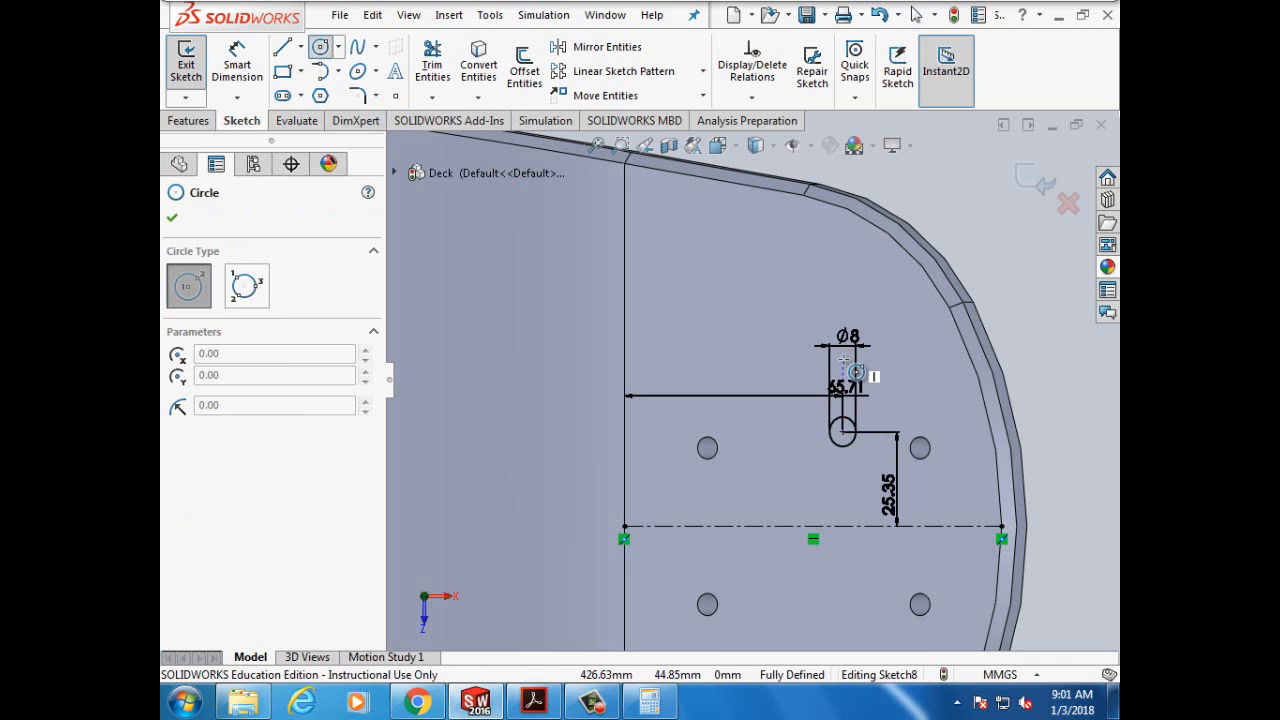
pyautogui.click(845, 360)
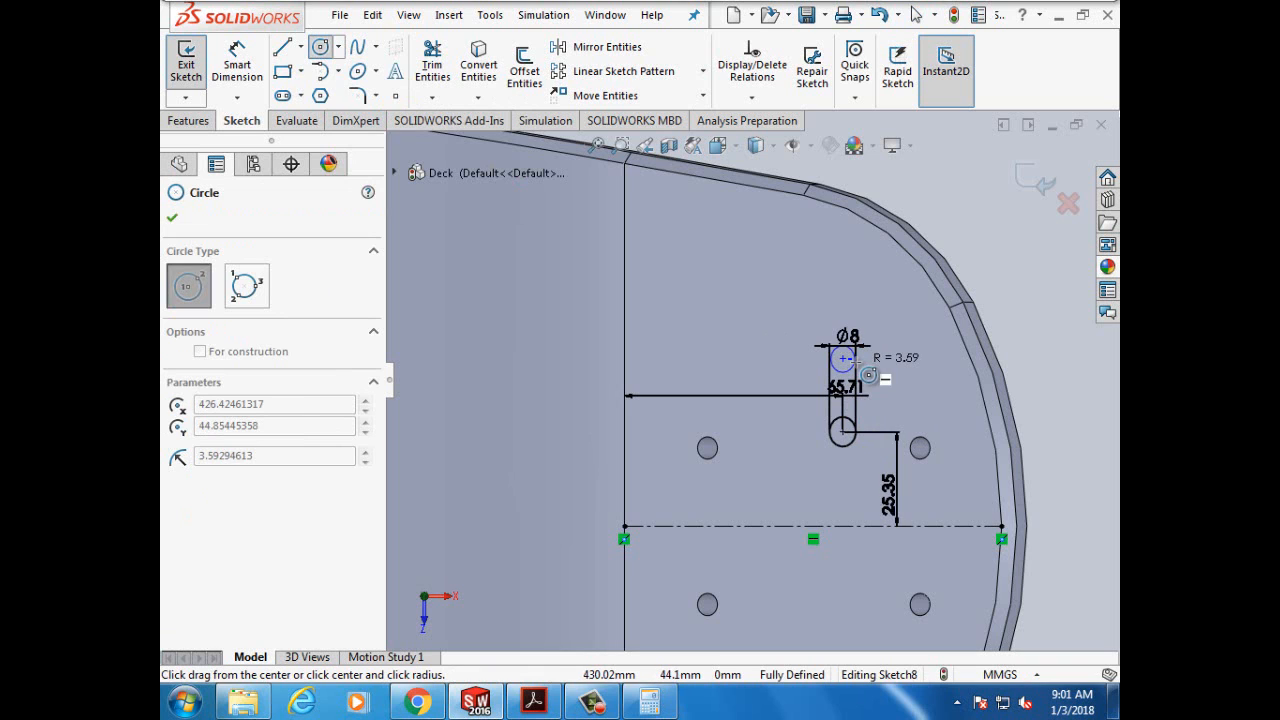
pyautogui.click(858, 364)
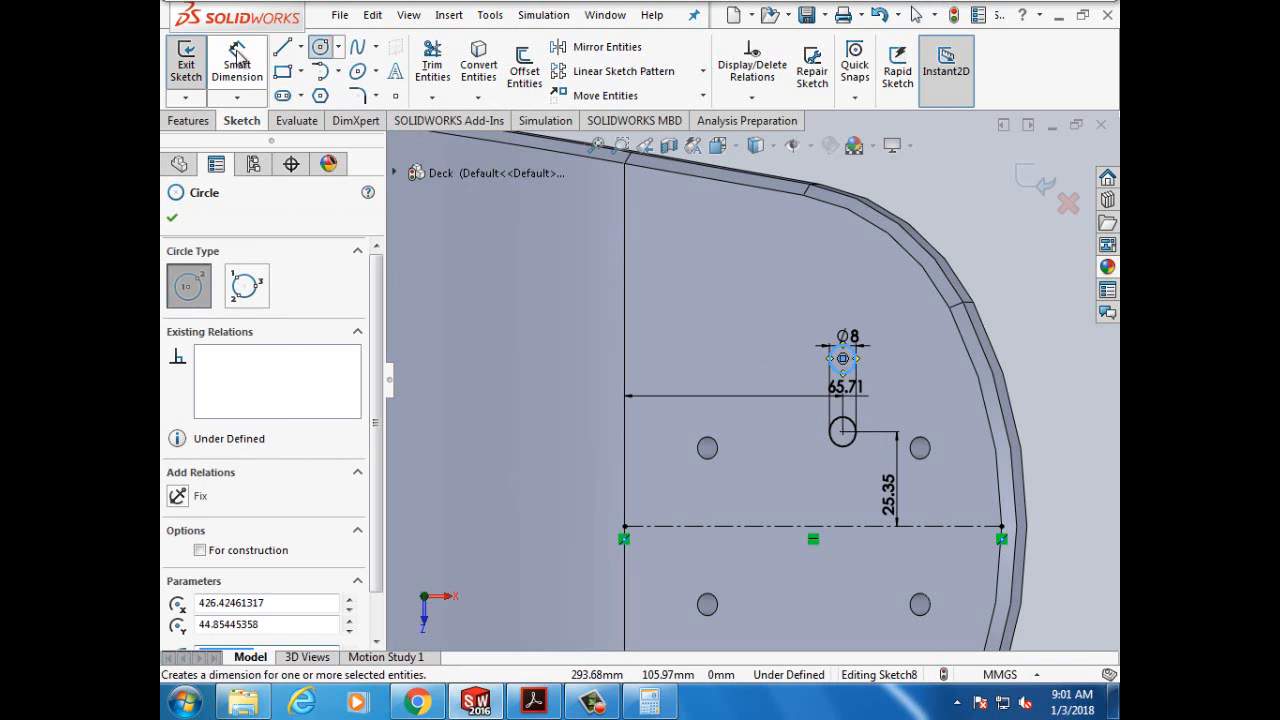
pyautogui.click(172, 219)
# Step: Dimension the upper circle's diameter to 8 mm
pyautogui.click(237, 62)
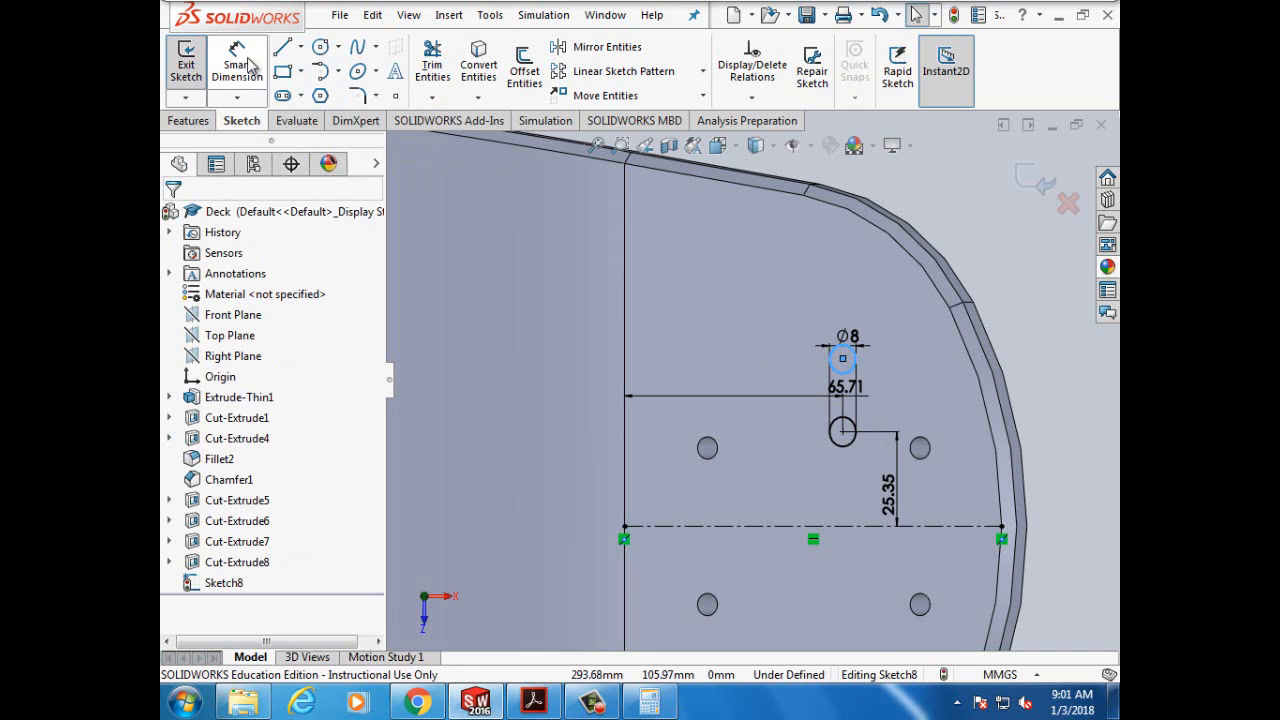
pyautogui.click(851, 365)
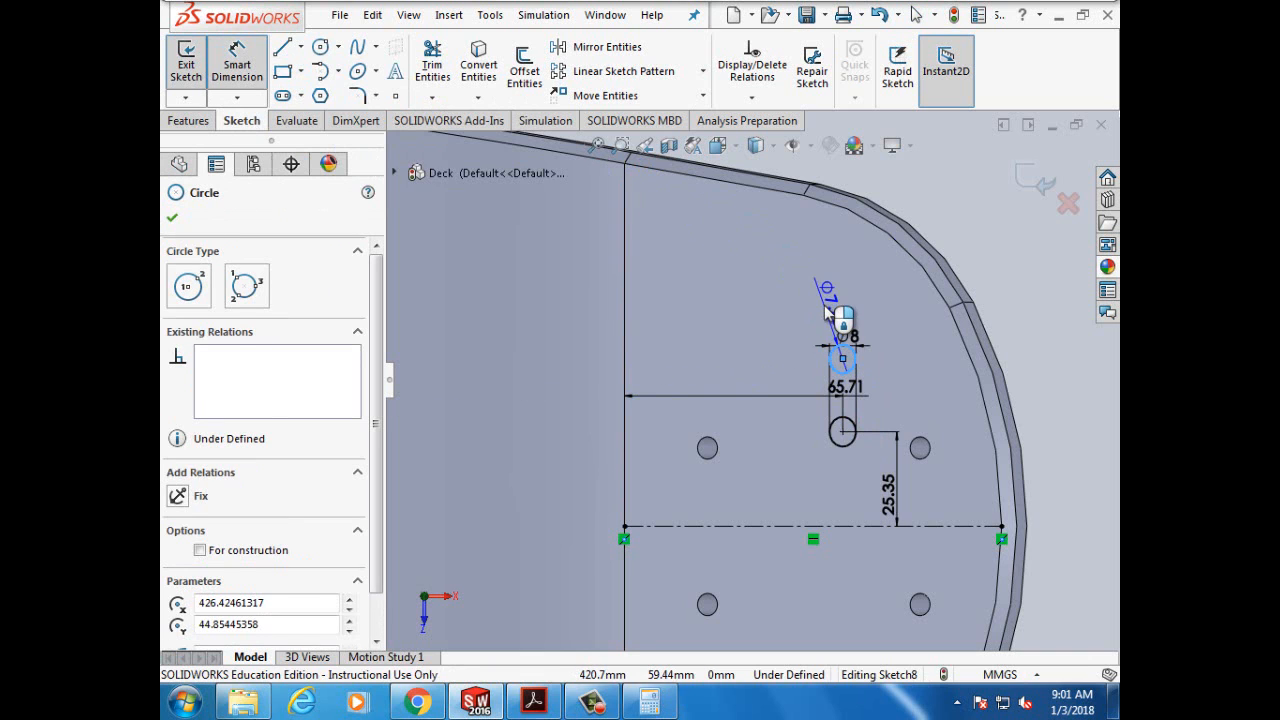
pyautogui.click(828, 300)
pyautogui.write('8mm')
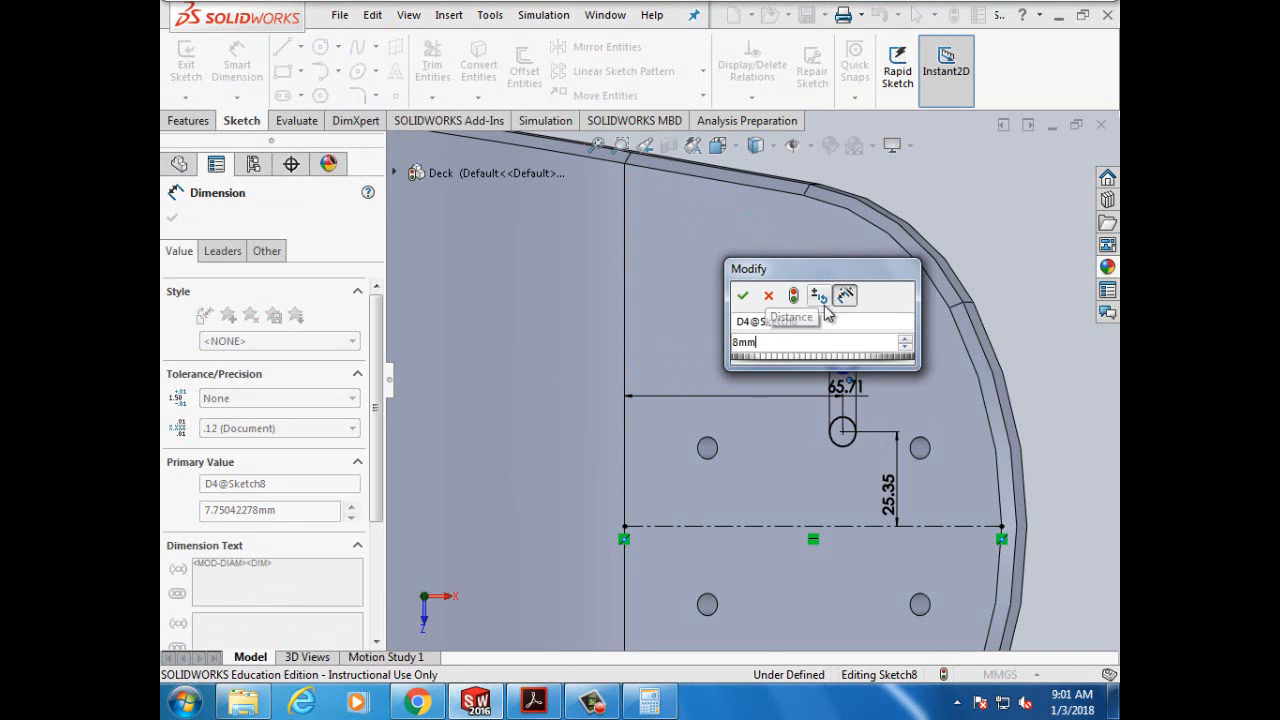
pyautogui.click(742, 296)
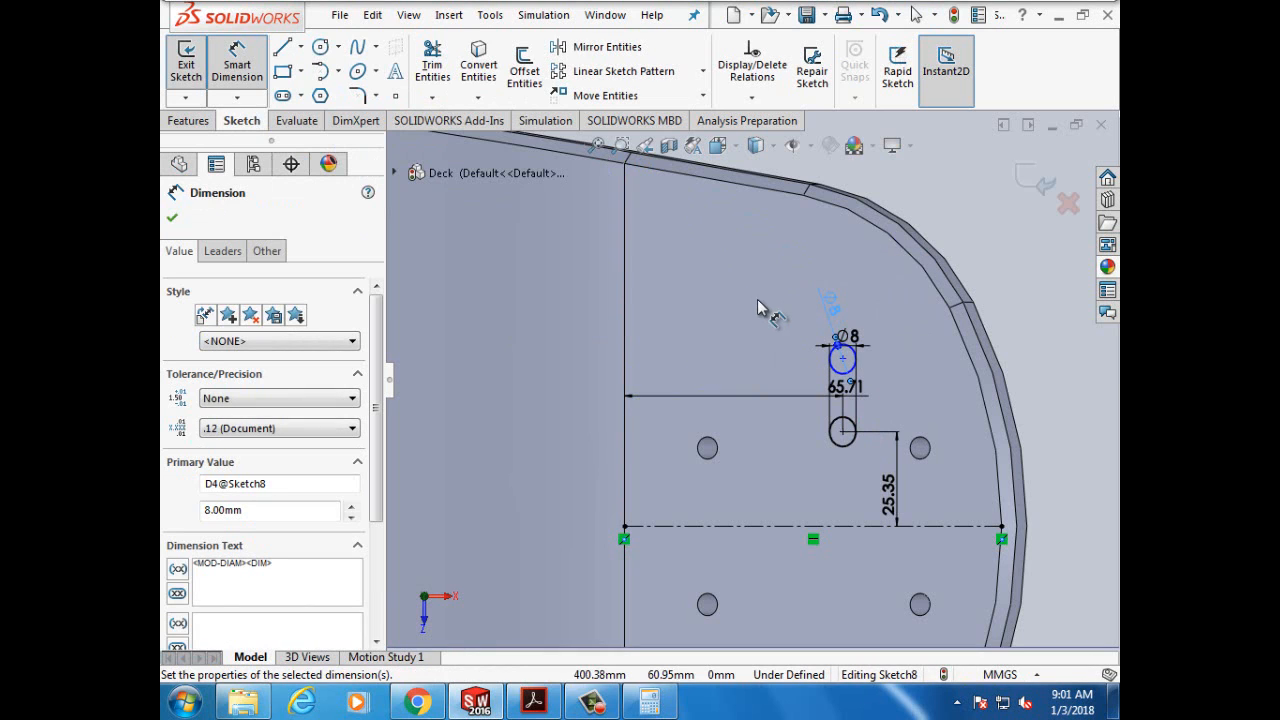
pyautogui.click(173, 220)
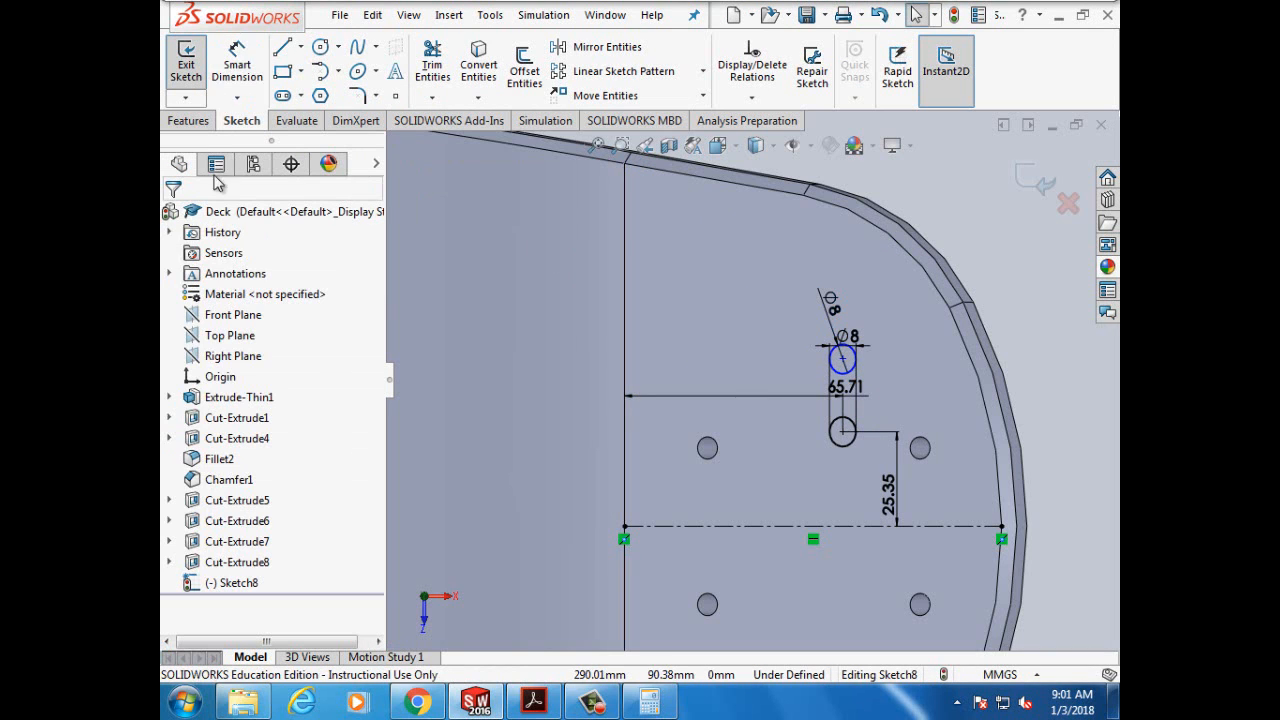
# Step: Dimension the vertical spacing between the centers of the two 8 mm circles as 16 mm
pyautogui.click(237, 64)
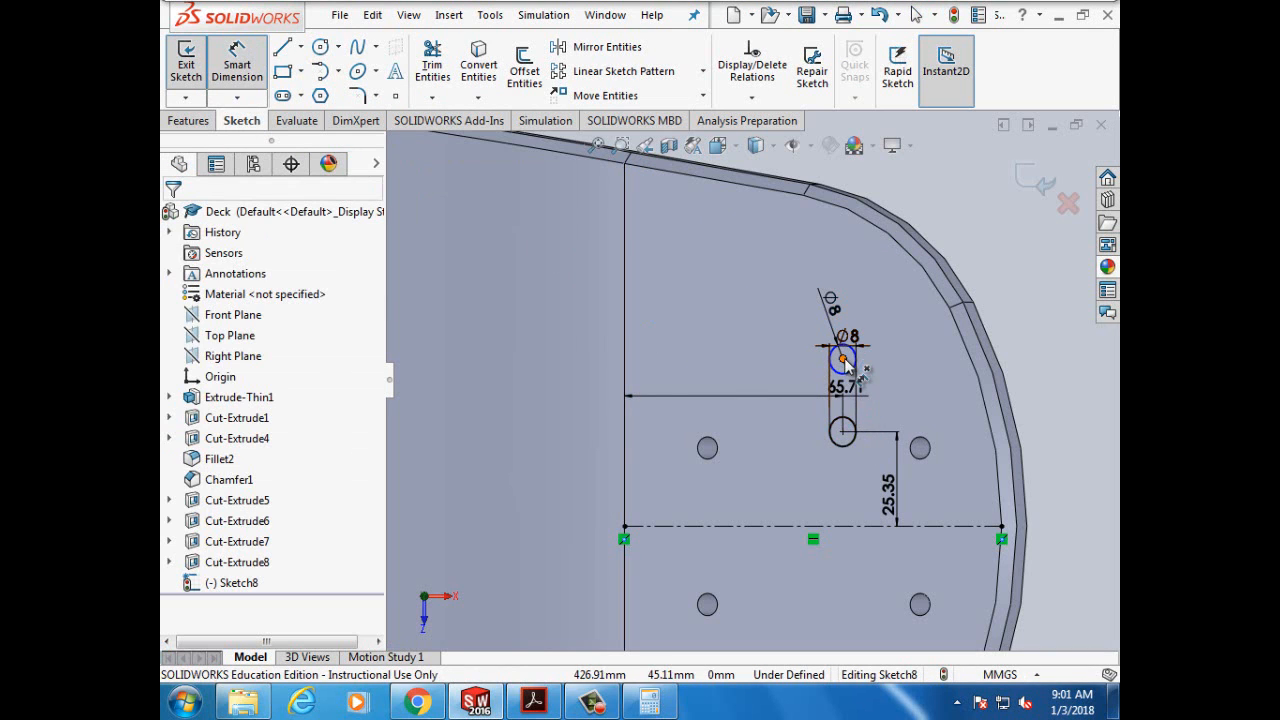
pyautogui.click(843, 358)
pyautogui.click(842, 431)
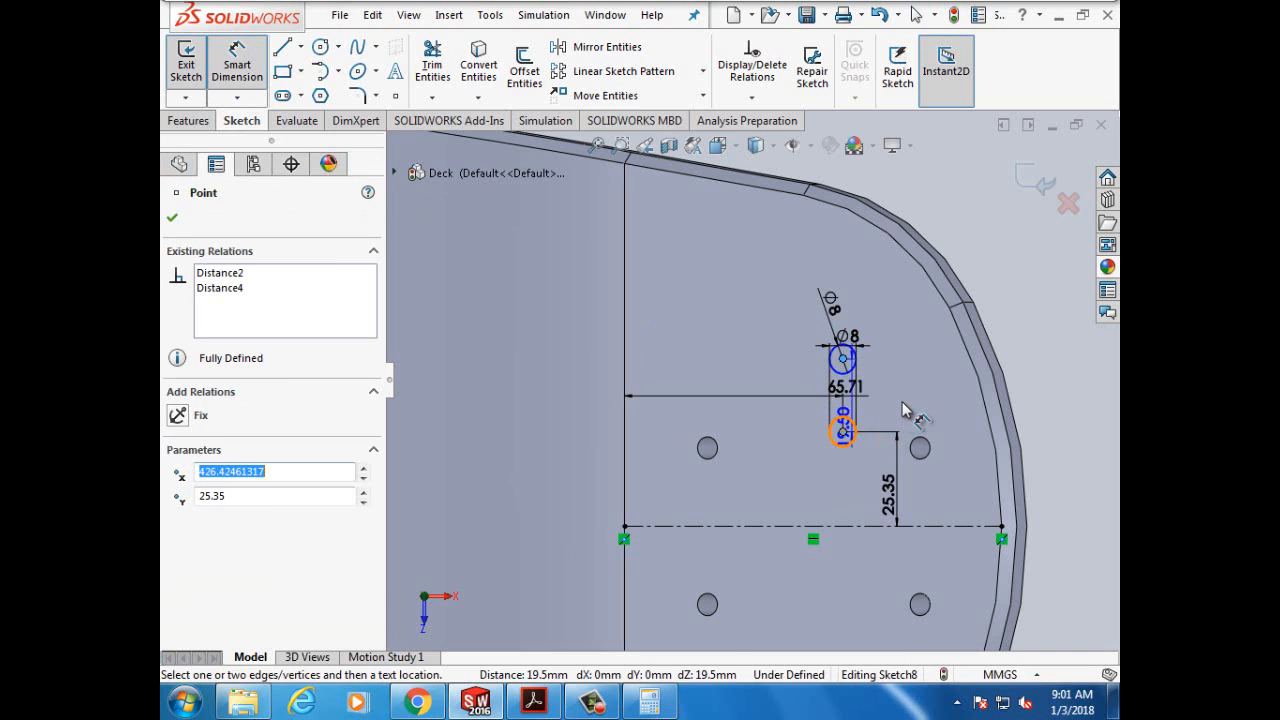
pyautogui.click(904, 409)
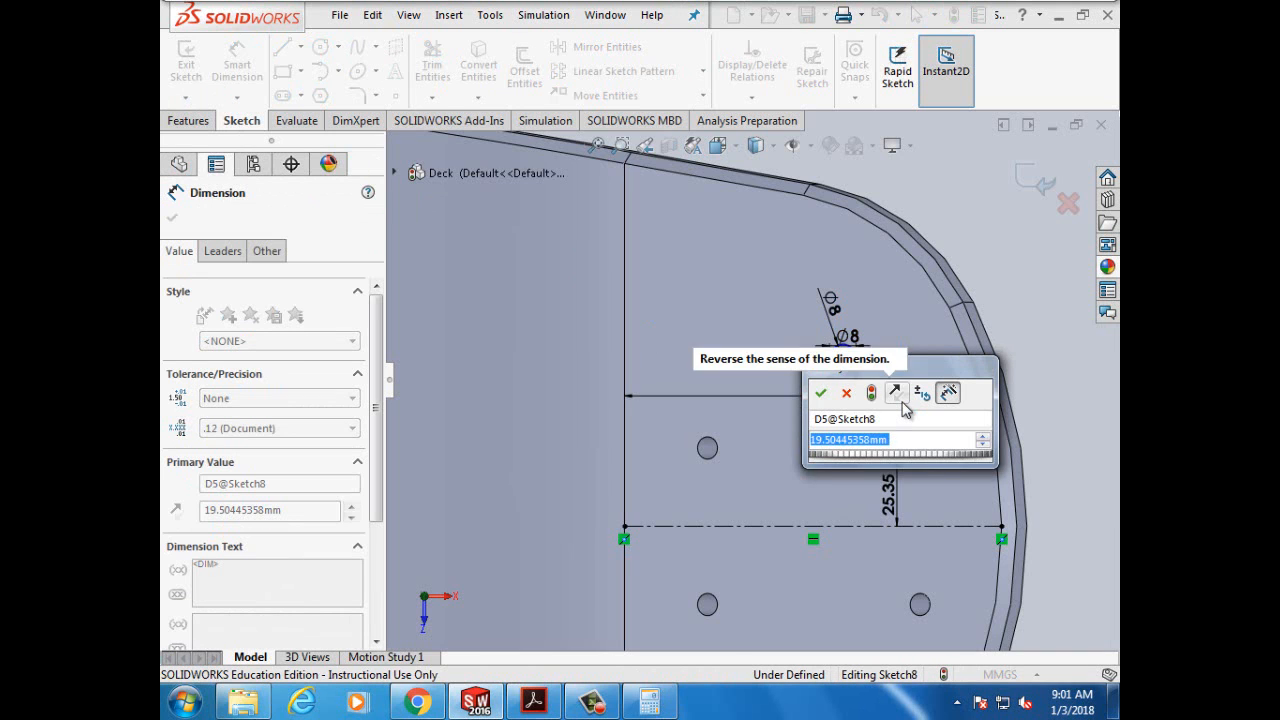
pyautogui.write('16mm')
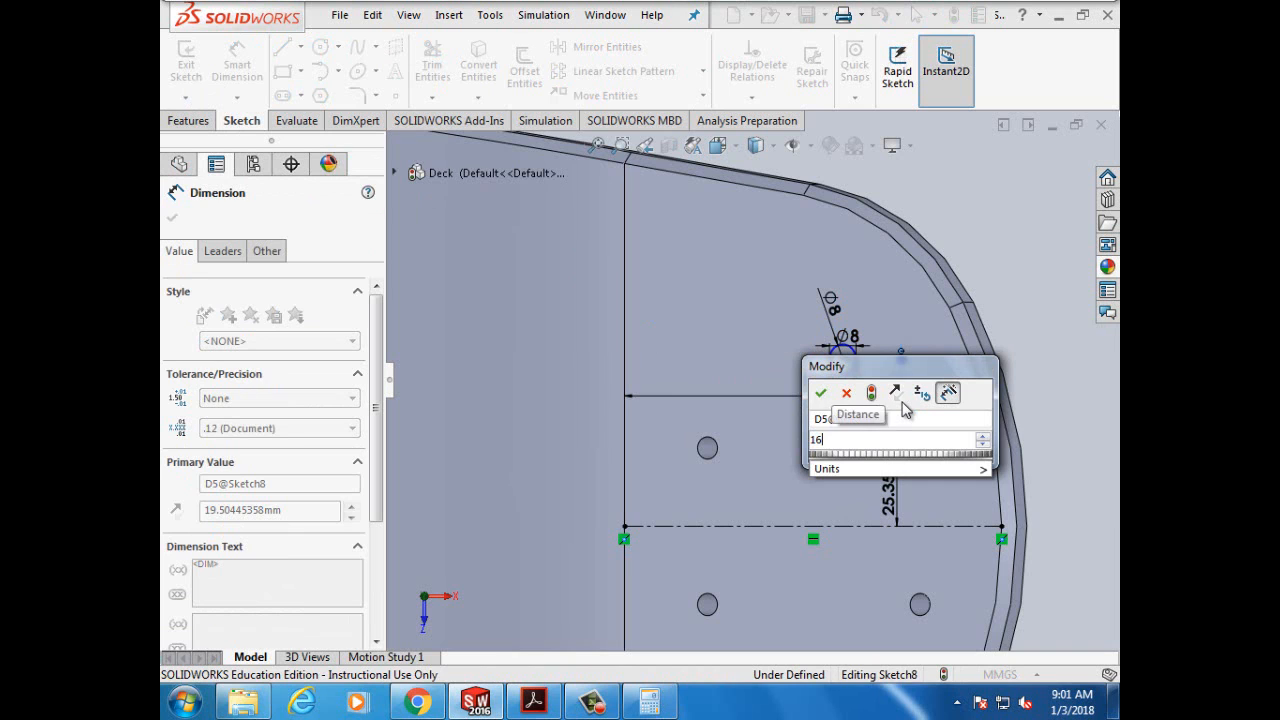
pyautogui.click(820, 393)
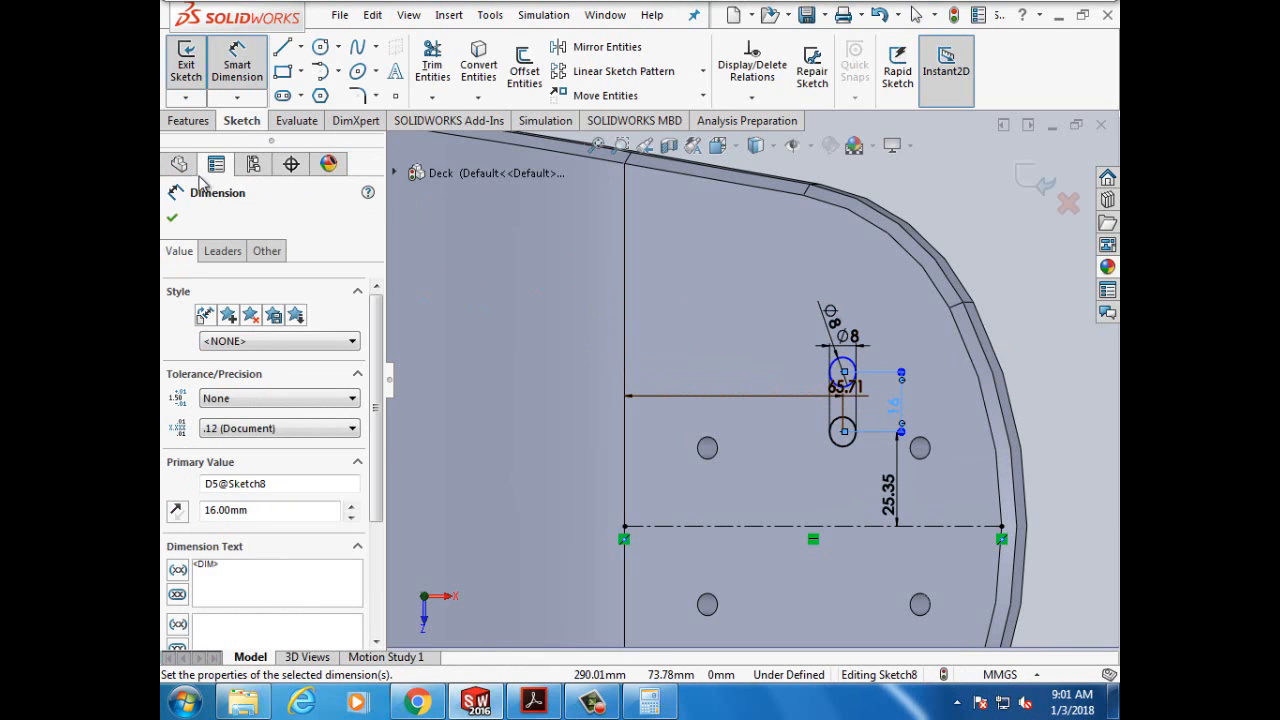
pyautogui.click(173, 218)
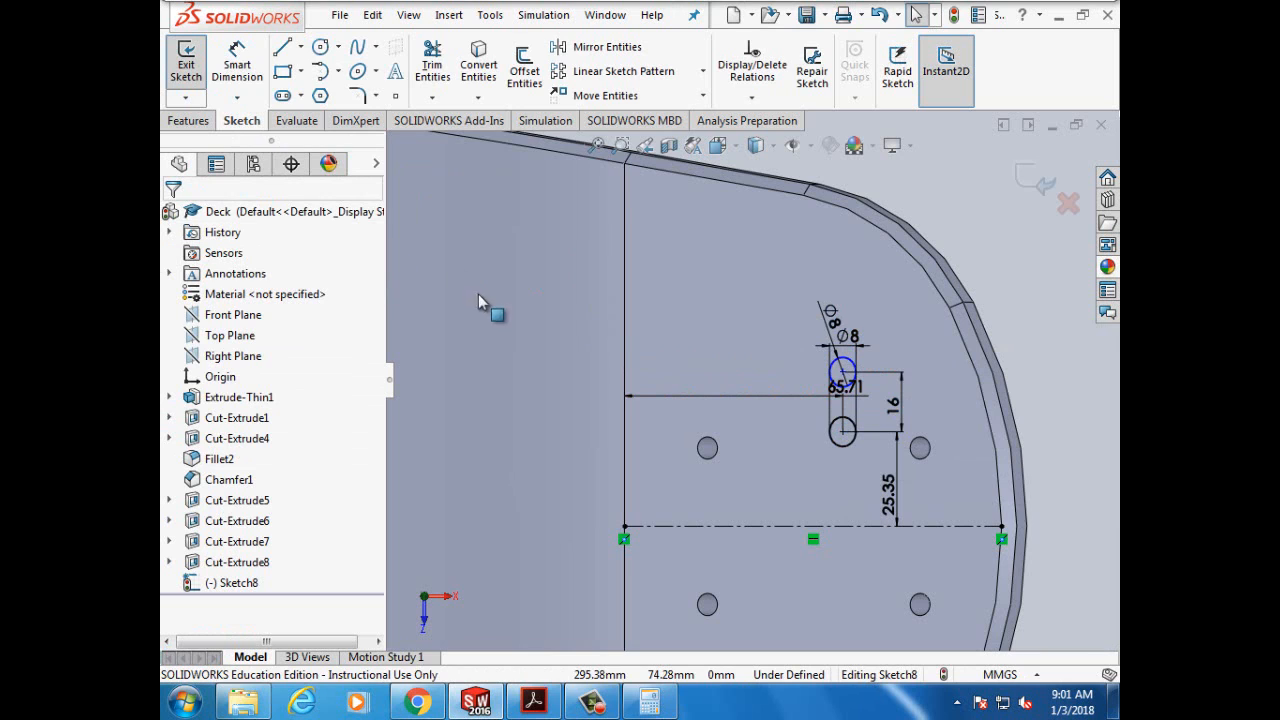
# Step: Mirror both 8 mm circles about the horizontal centerline, keeping the originals
pyautogui.click(592, 50)
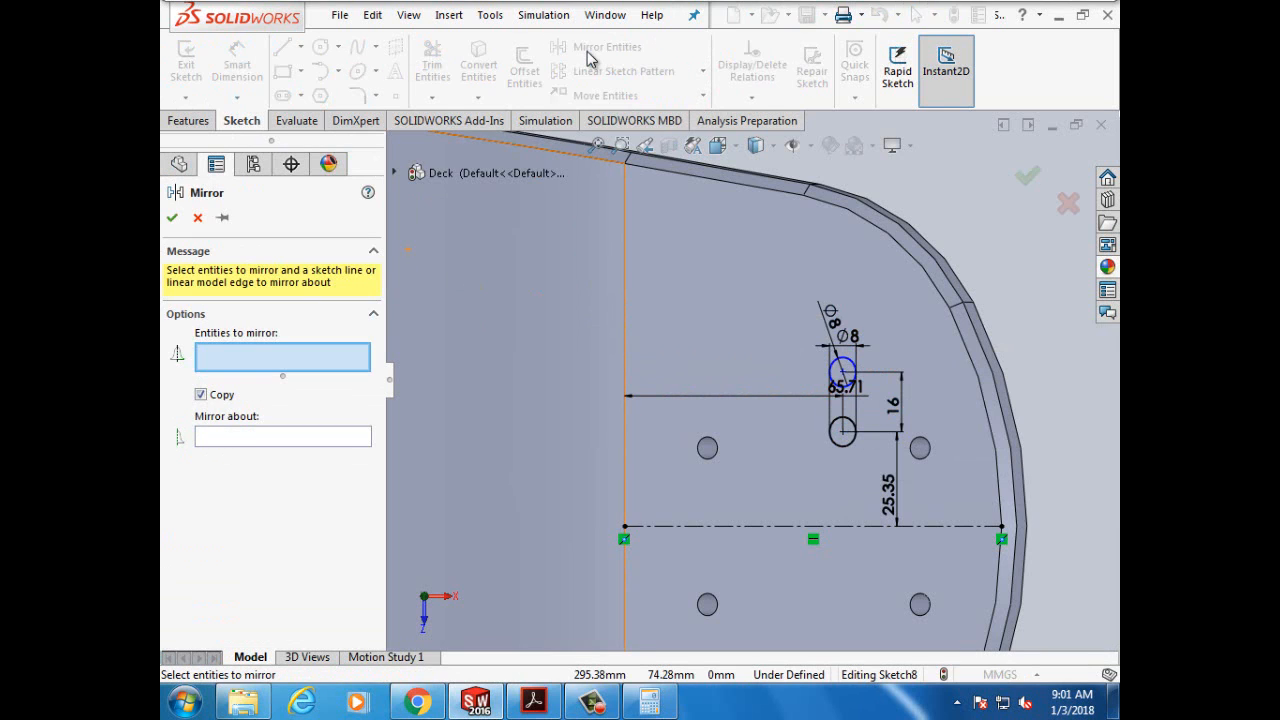
pyautogui.click(832, 410)
pyautogui.click(834, 381)
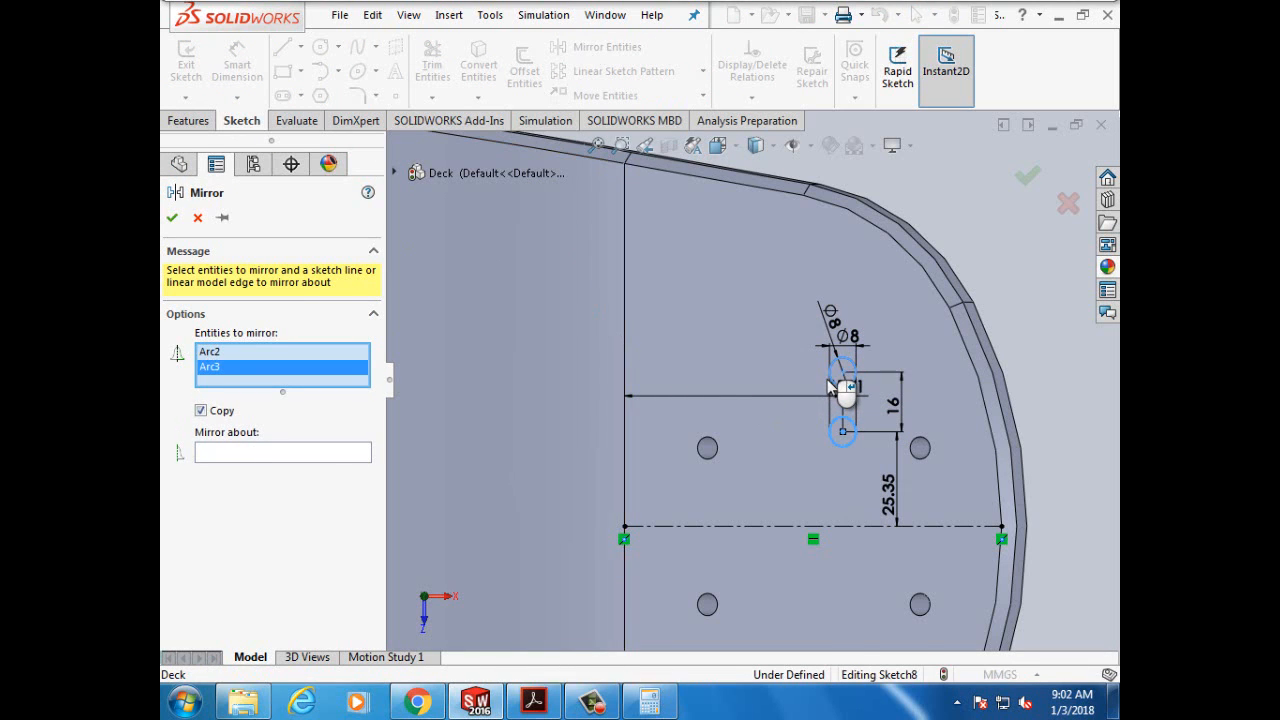
pyautogui.click(320, 462)
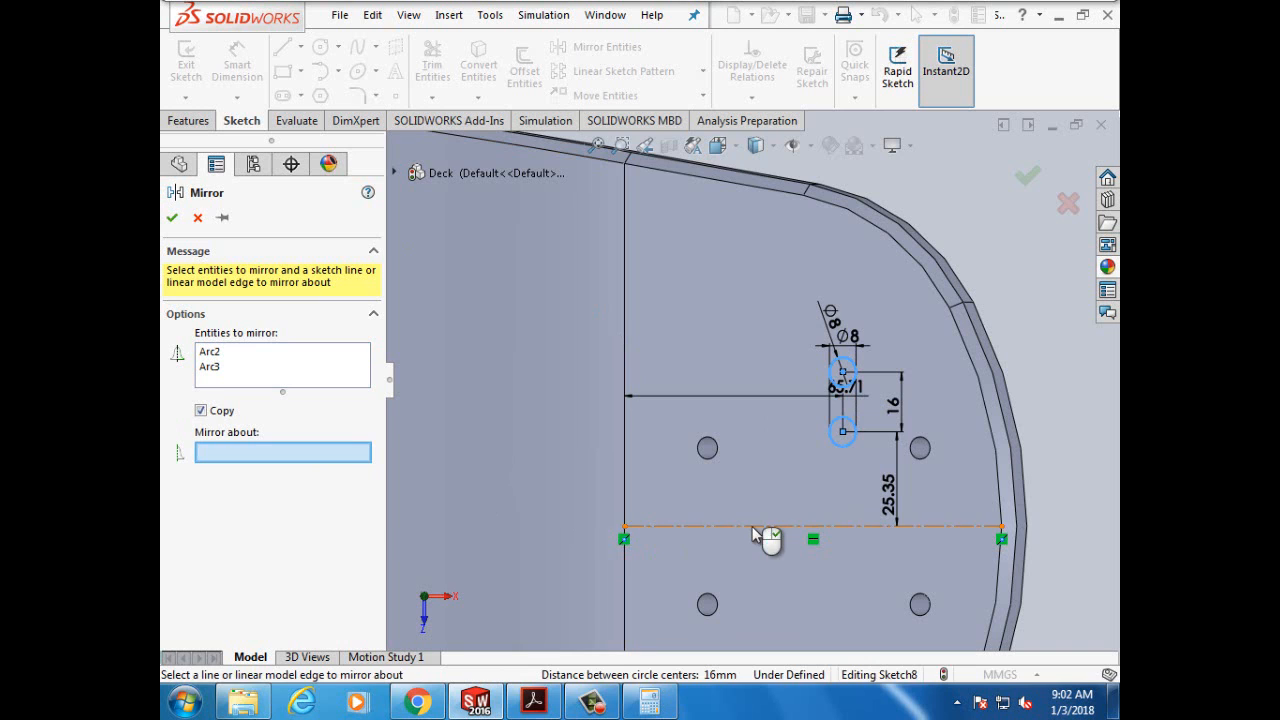
pyautogui.click(752, 526)
pyautogui.scroll(2, 758, 563)
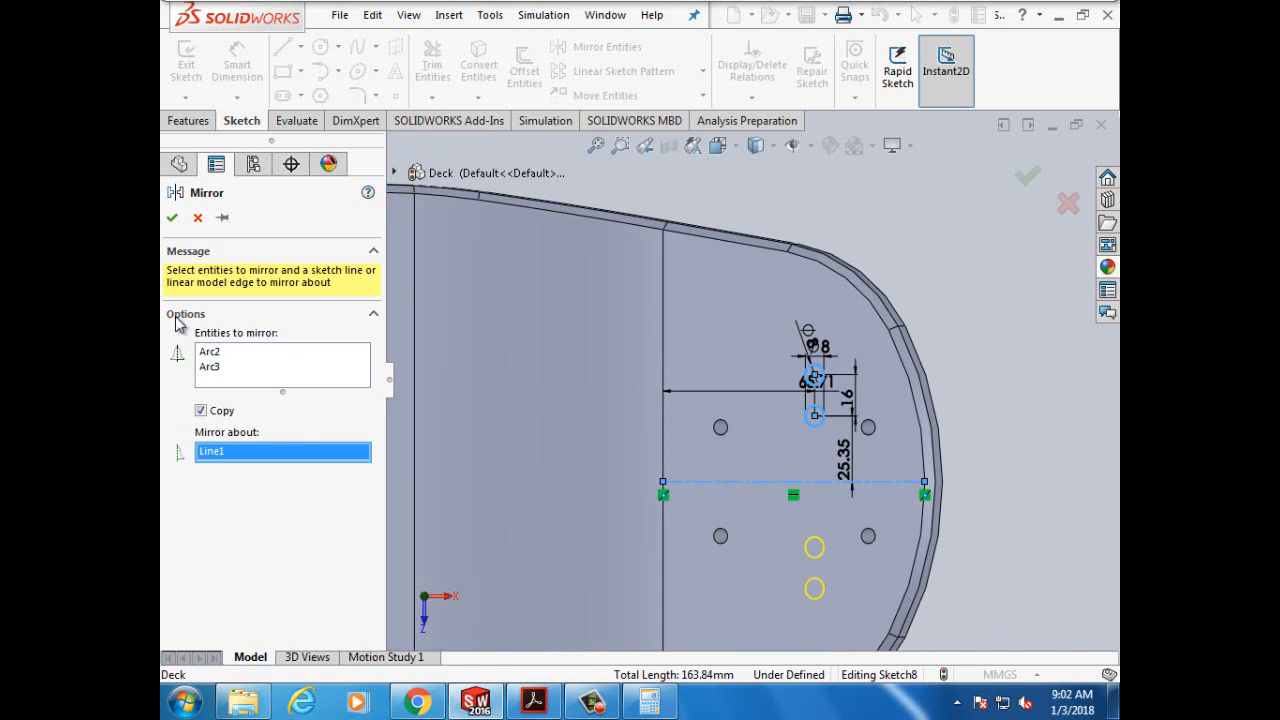
pyautogui.click(172, 219)
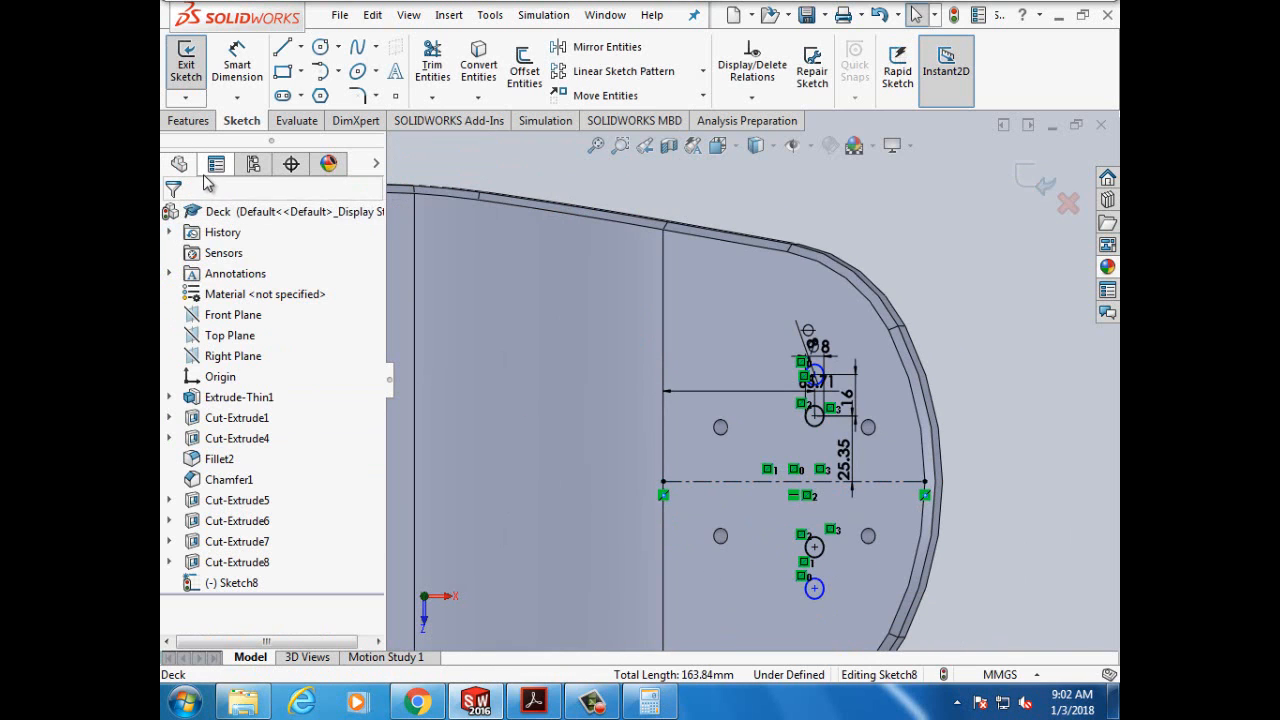
# Step: Cut the four 8 mm circles through the deck's end with an Extruded Cut
pyautogui.click(190, 121)
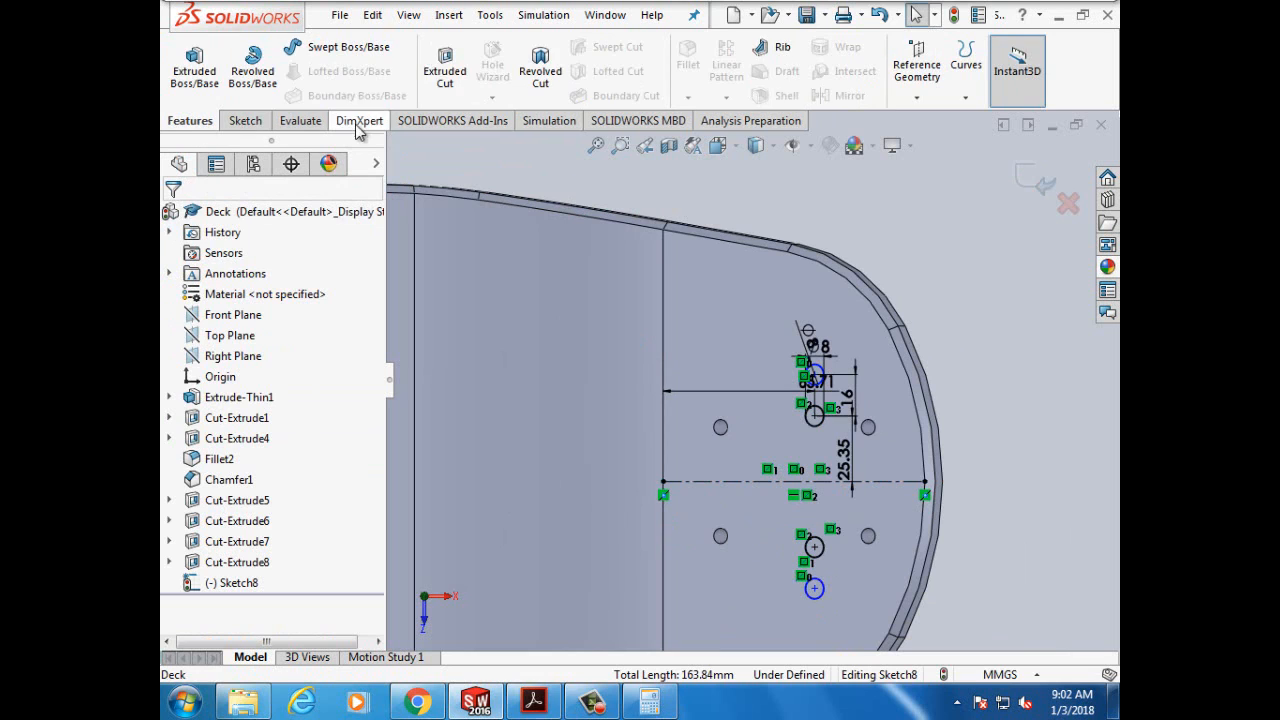
pyautogui.click(443, 68)
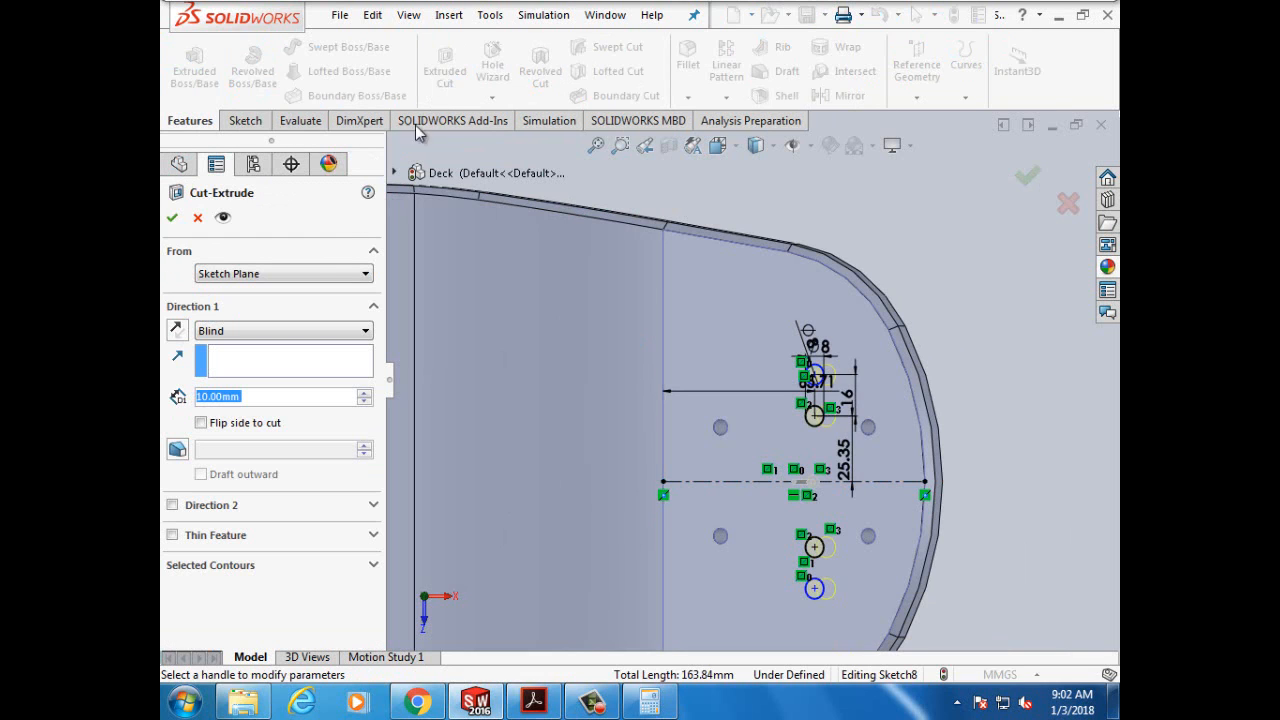
pyautogui.click(367, 333)
pyautogui.click(334, 362)
pyautogui.click(173, 219)
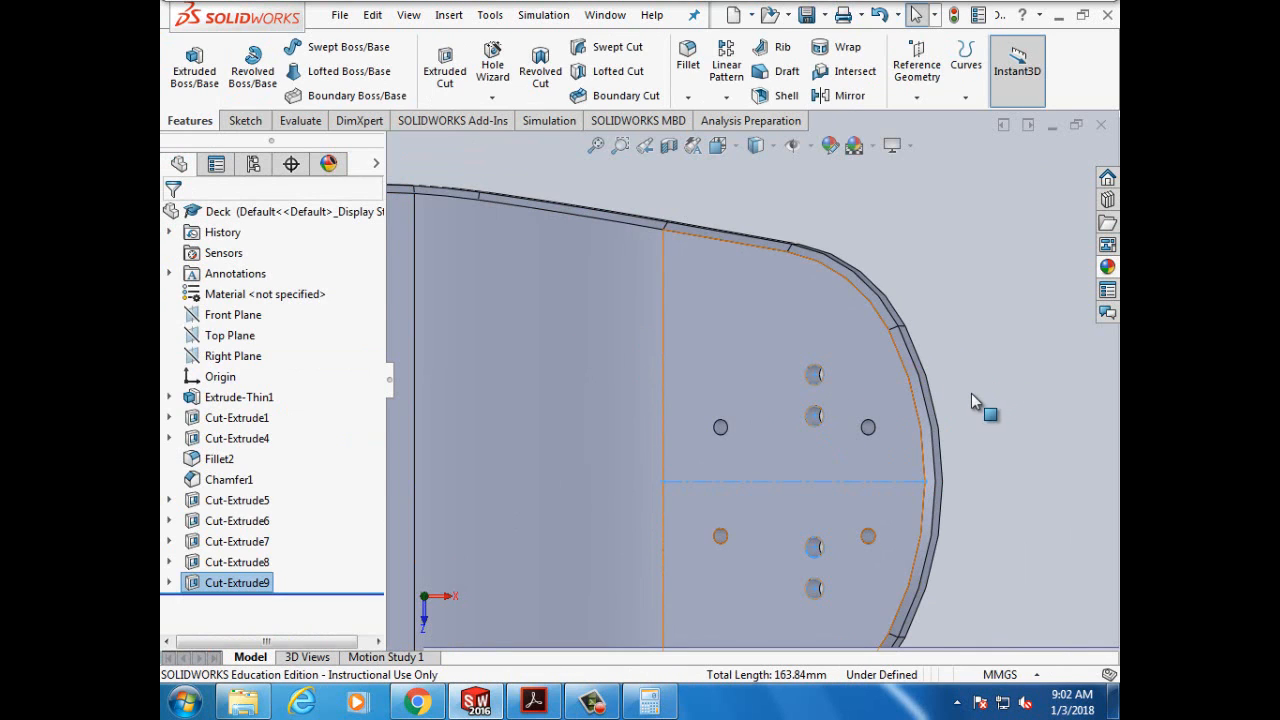
pyautogui.click(971, 393)
# Step: Start a sketch on the flat end face opposite the one with the 8 mm holes
pyautogui.scroll(4, 971, 393)
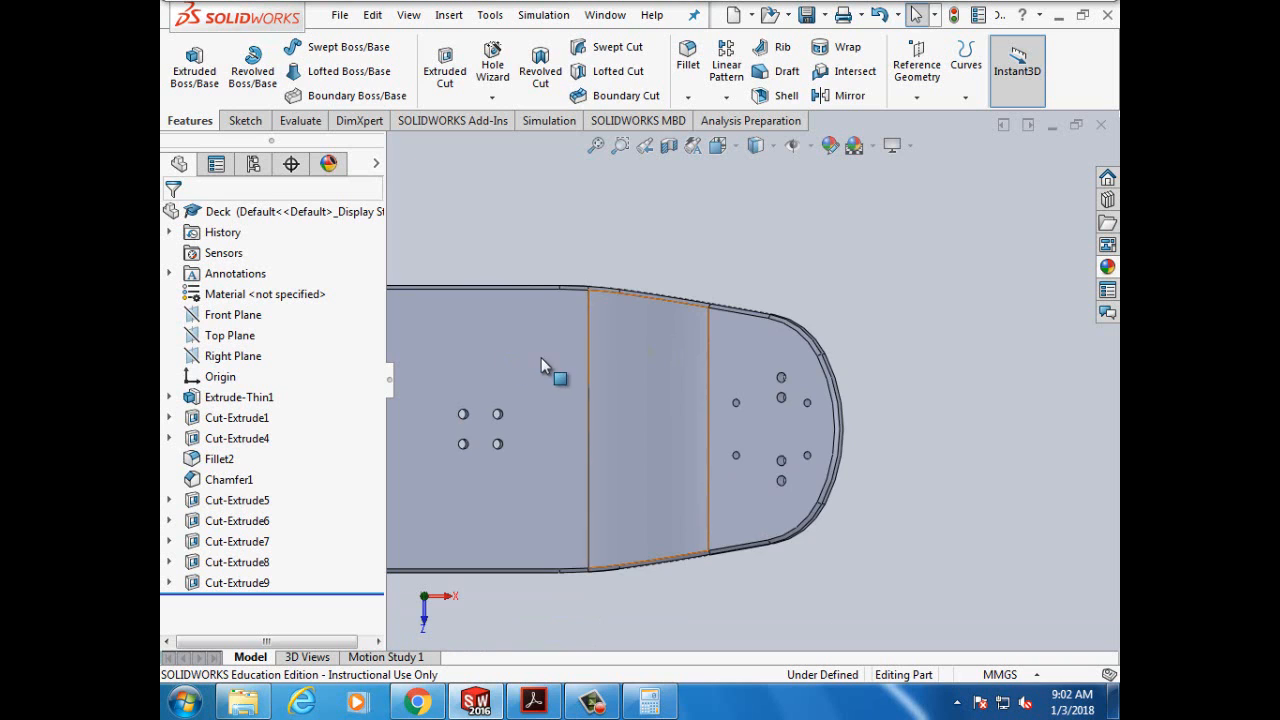
pyautogui.scroll(-3, 537, 245)
pyautogui.scroll(2, 540, 340)
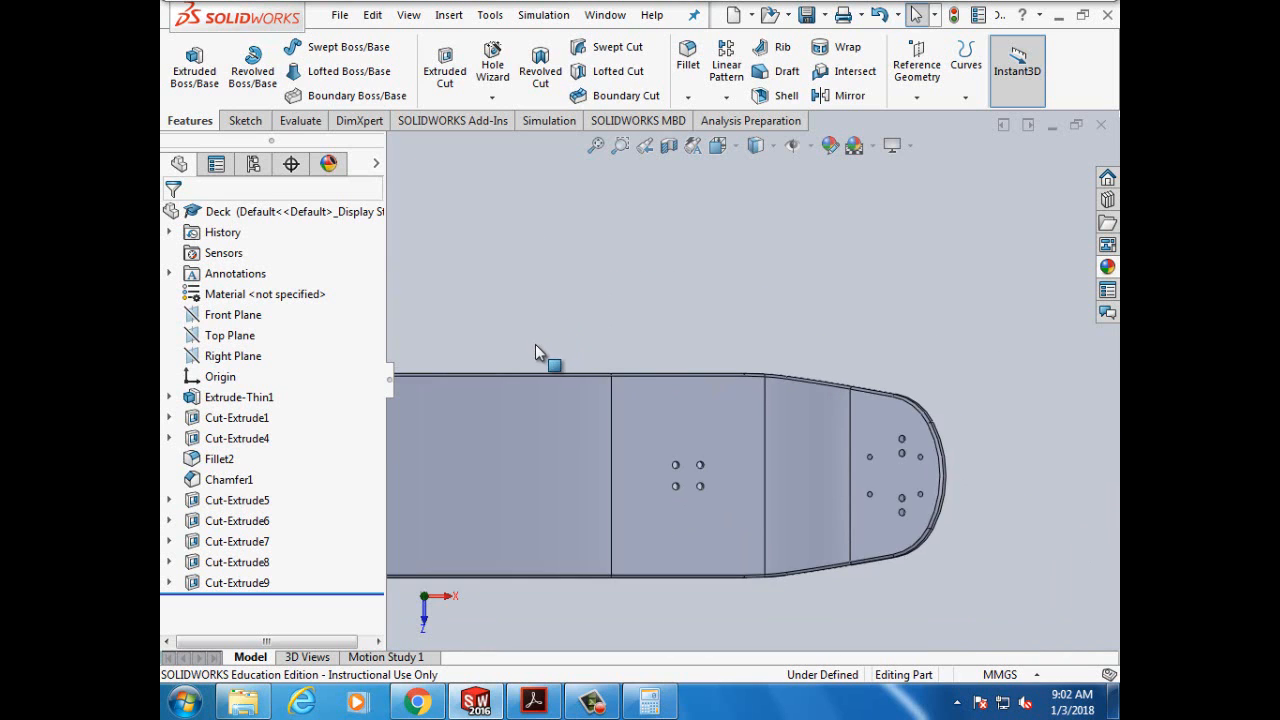
pyautogui.scroll(-1, 530, 362)
pyautogui.scroll(2, 510, 380)
pyautogui.scroll(-1, 495, 420)
pyautogui.scroll(-1, 500, 433)
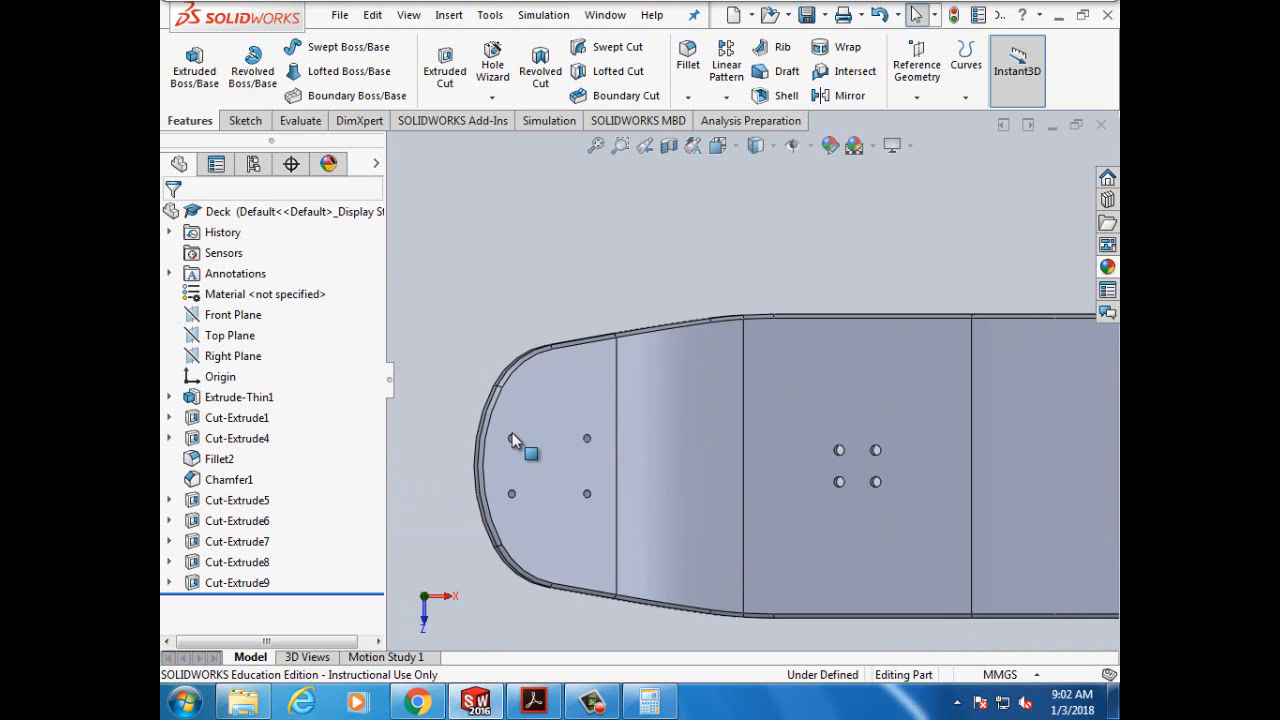
pyautogui.scroll(-2, 575, 432)
pyautogui.click(556, 383)
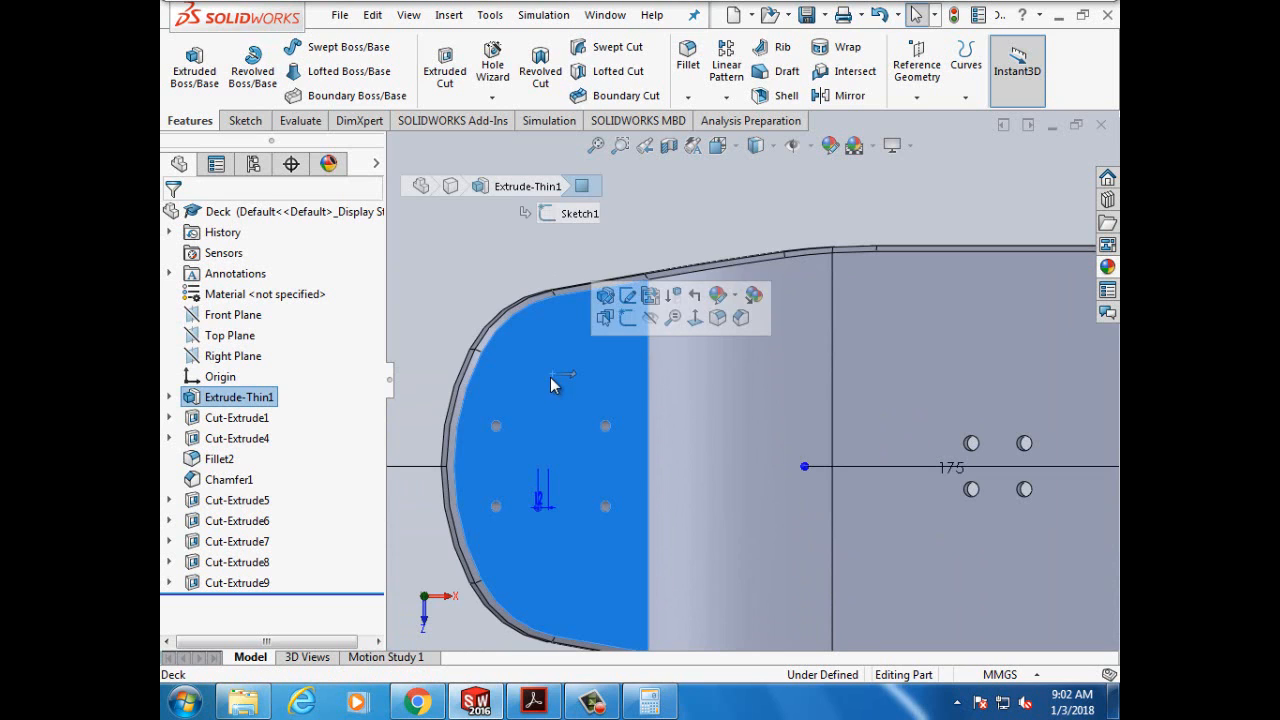
pyautogui.click(245, 120)
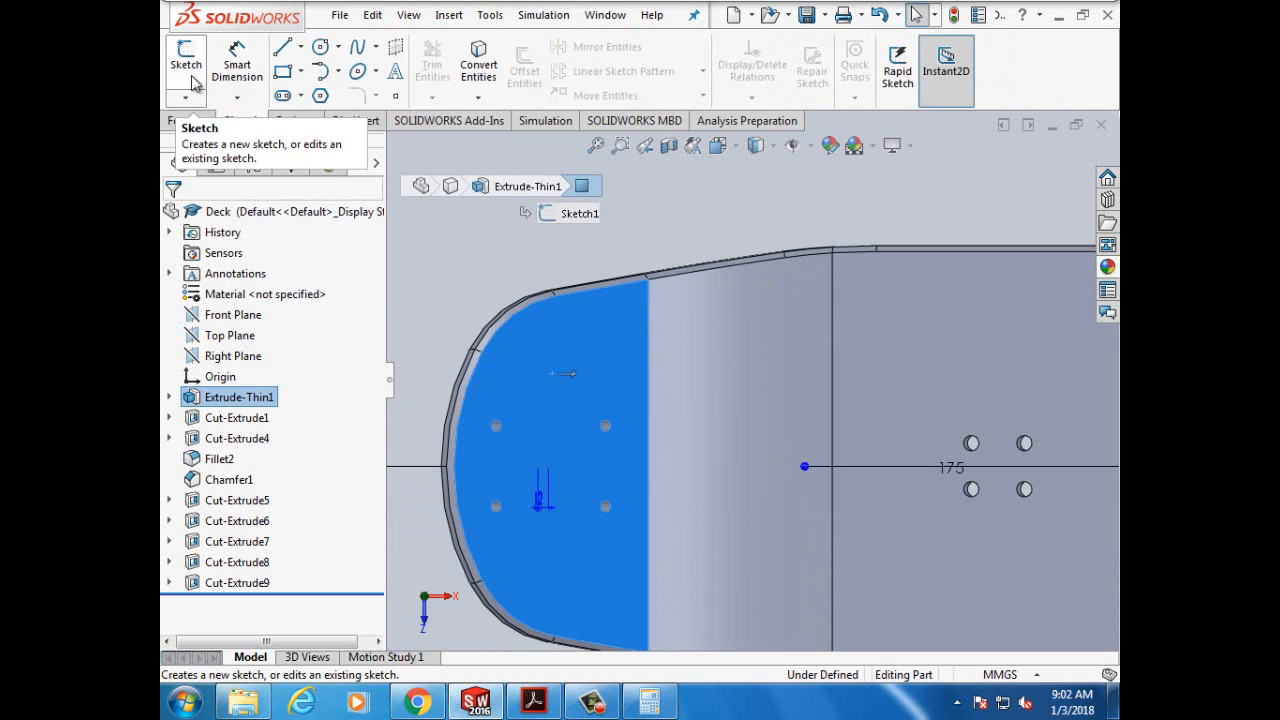
pyautogui.click(186, 62)
# Step: Draw a horizontal centerline across the end face from the midpoint of its straight bend edge to the curved outer edge
pyautogui.click(301, 50)
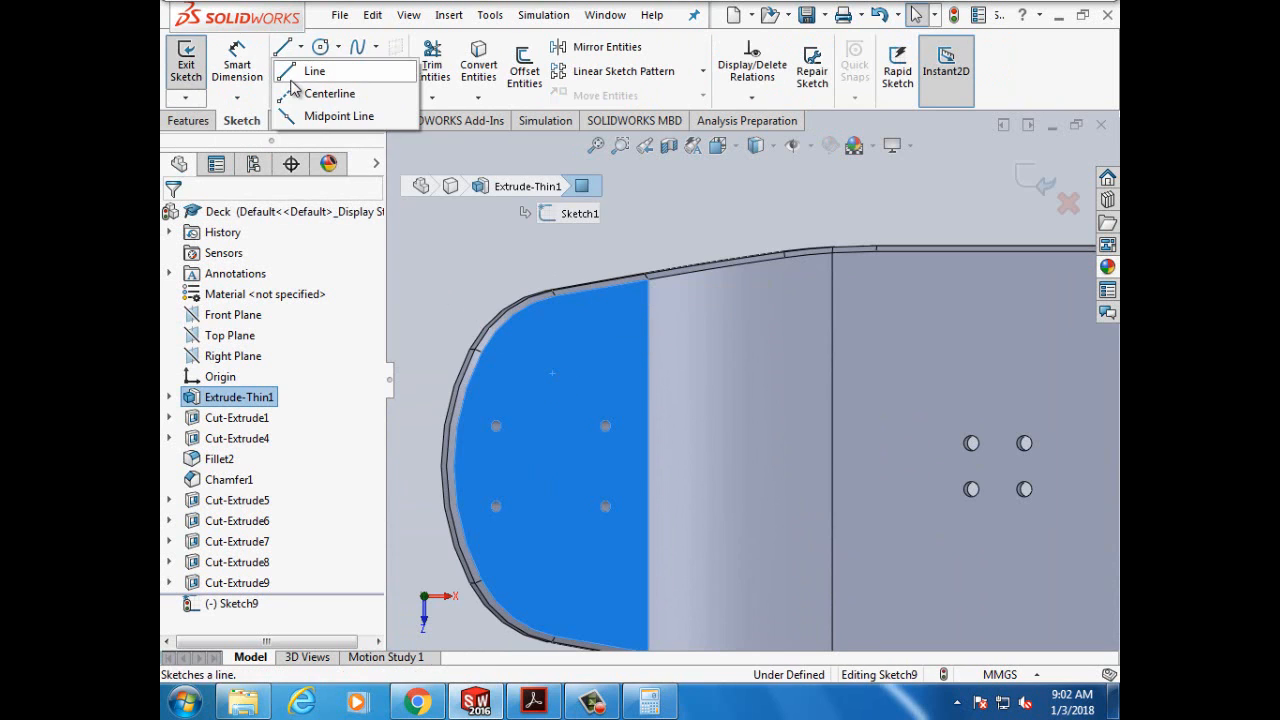
pyautogui.click(292, 93)
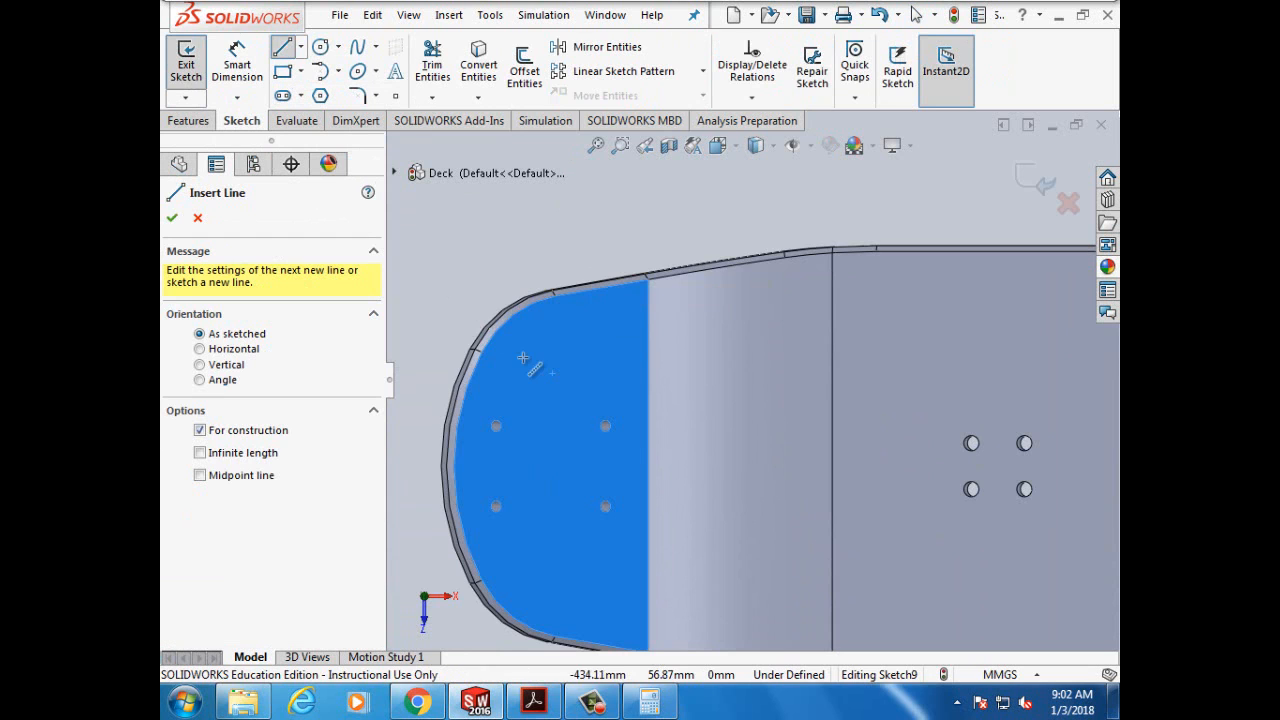
pyautogui.click(648, 467)
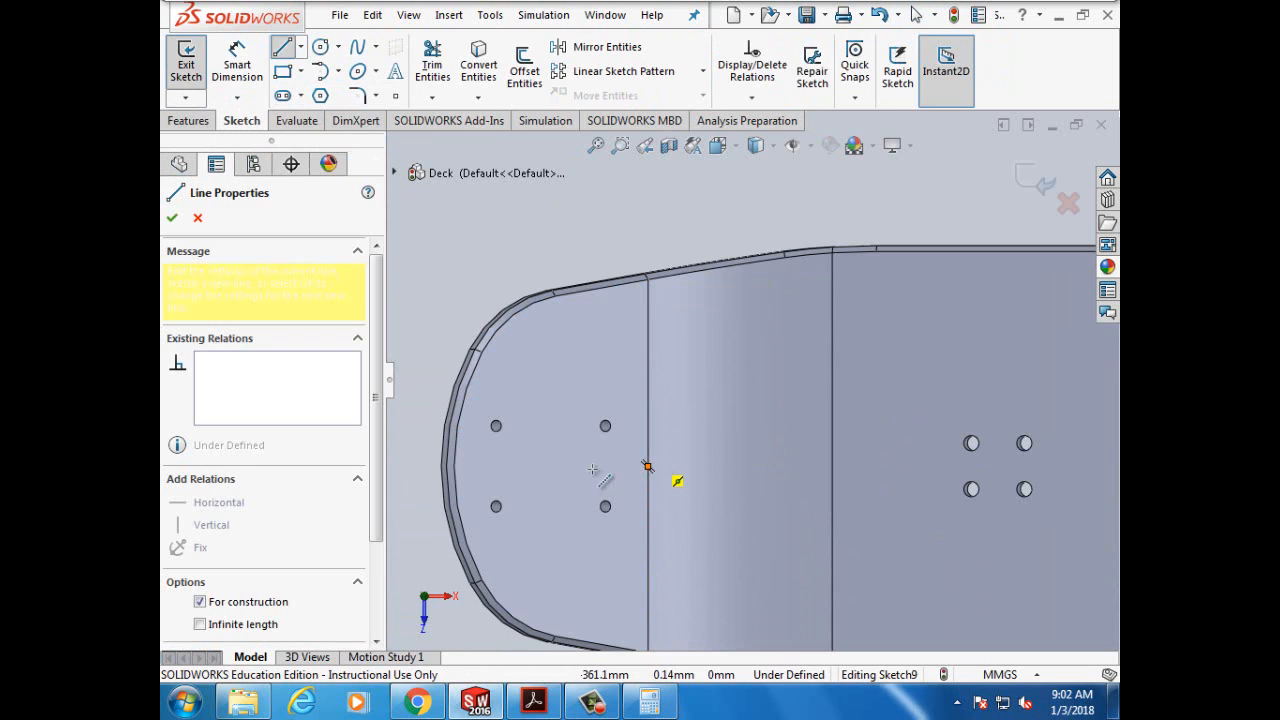
pyautogui.click(453, 466)
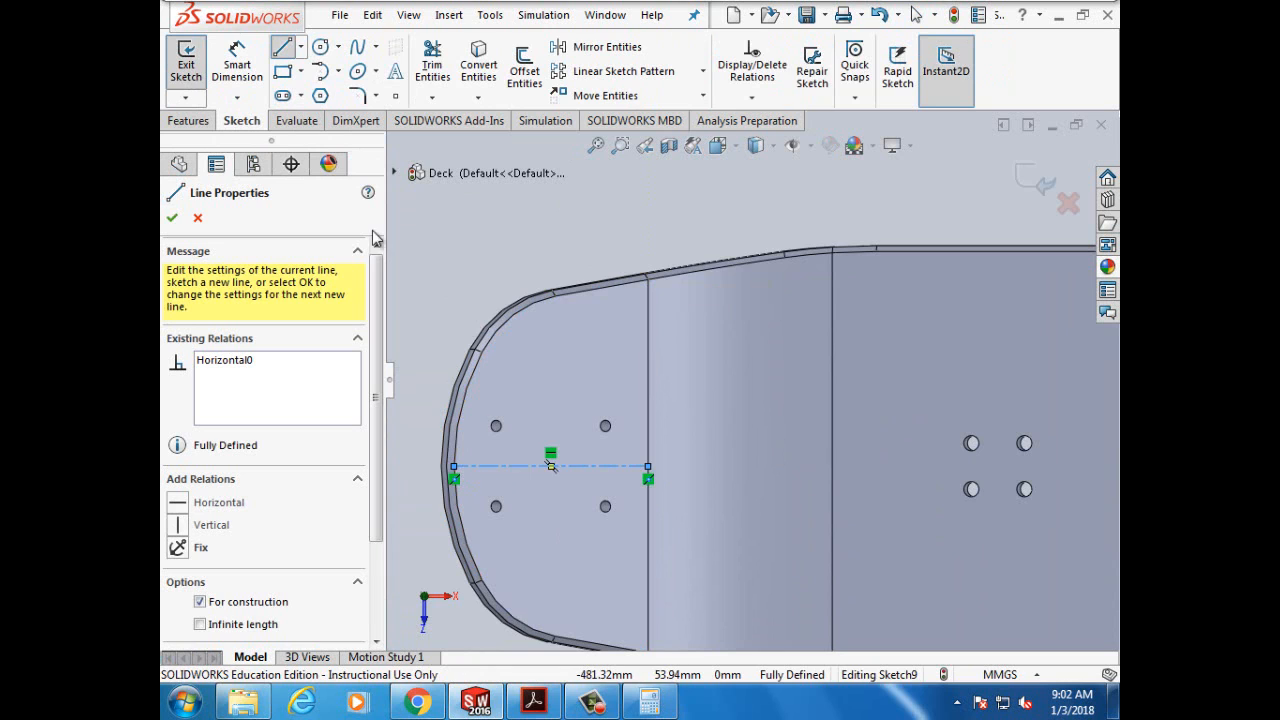
pyautogui.click(172, 217)
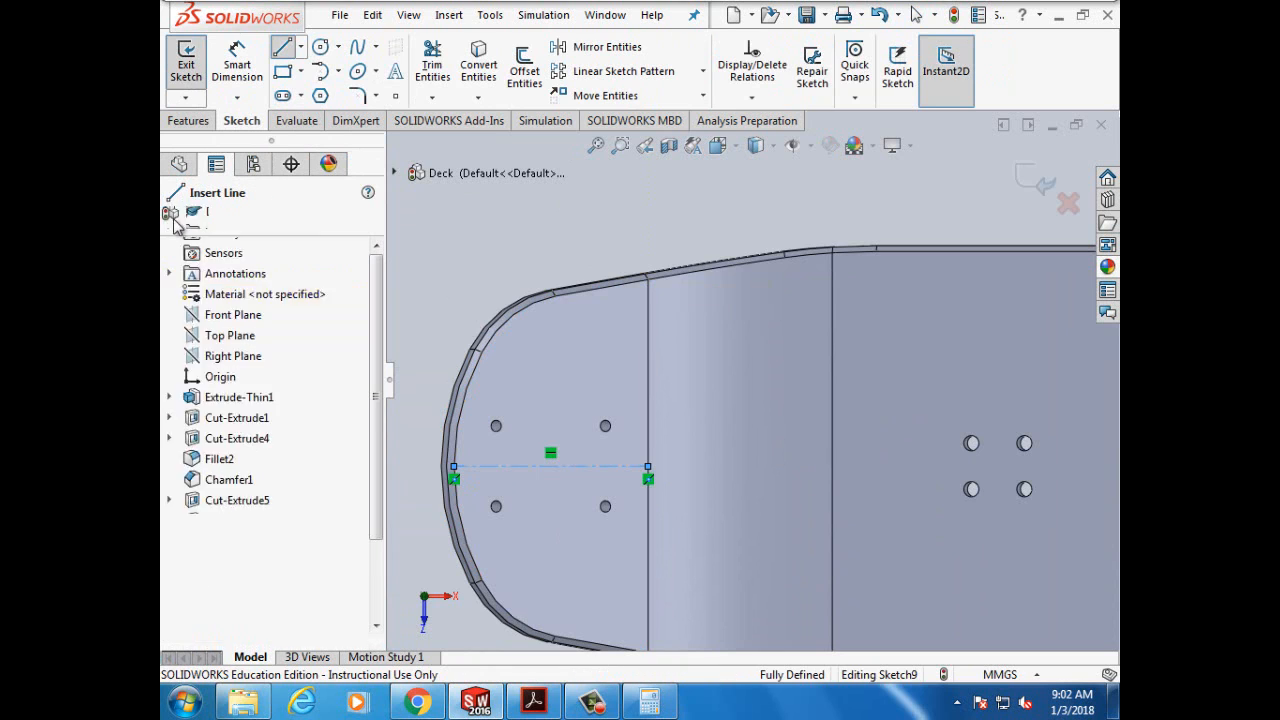
# Step: Sketch a circle about 10.3 mm in diameter, centered about 16 mm above the centerline between the existing small holes
pyautogui.click(320, 50)
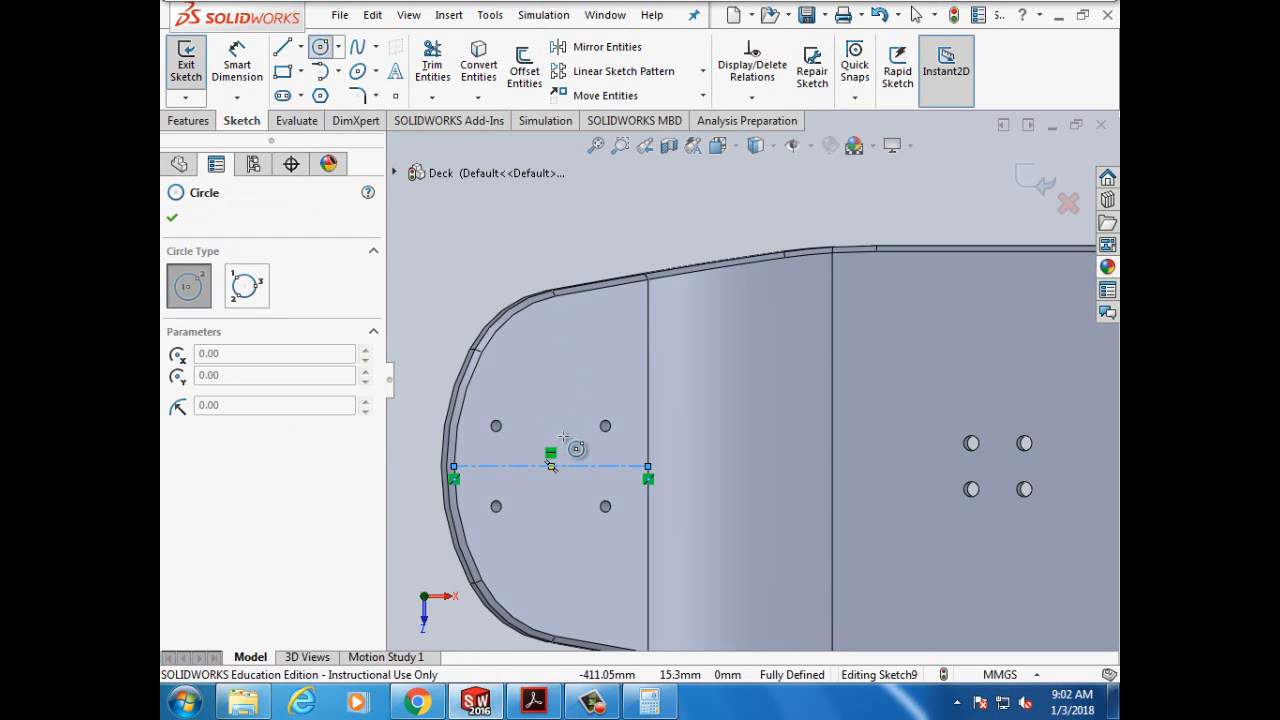
pyautogui.click(531, 435)
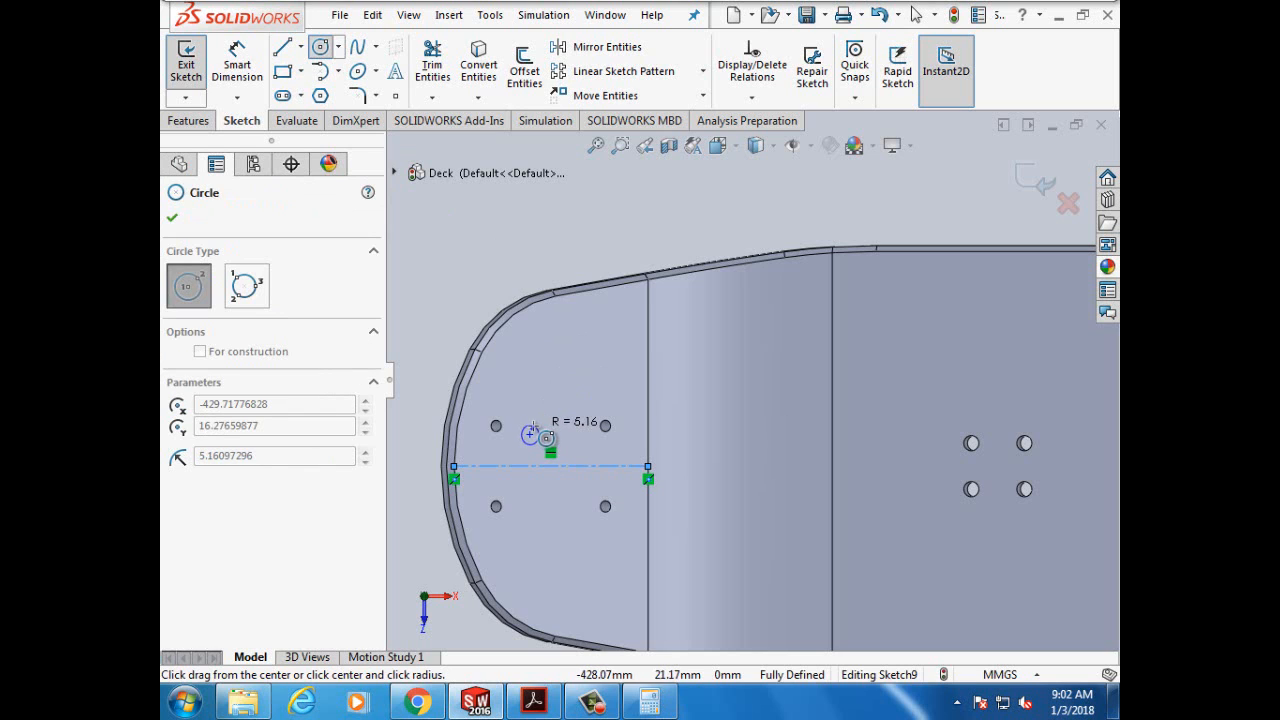
pyautogui.click(546, 438)
pyautogui.click(172, 217)
# Step: Dimension the circle's diameter to 8 mm
pyautogui.click(237, 65)
pyautogui.click(531, 434)
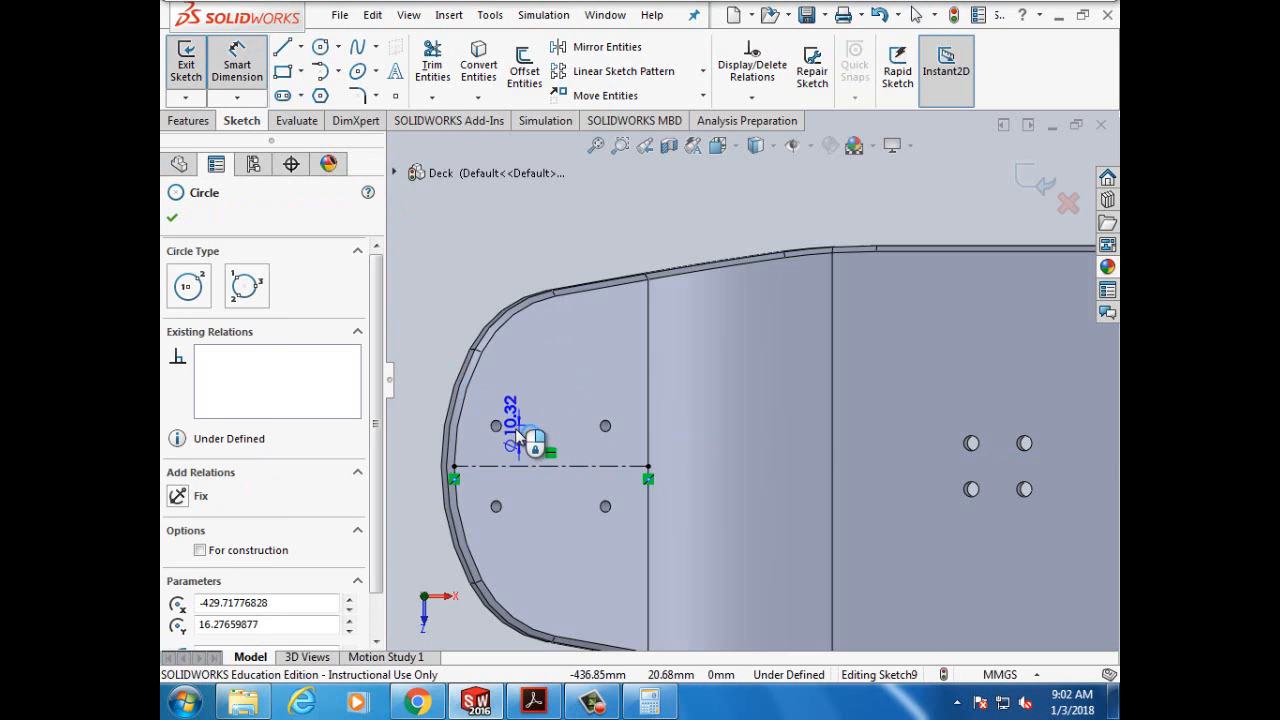
pyautogui.click(512, 440)
pyautogui.write('8mm')
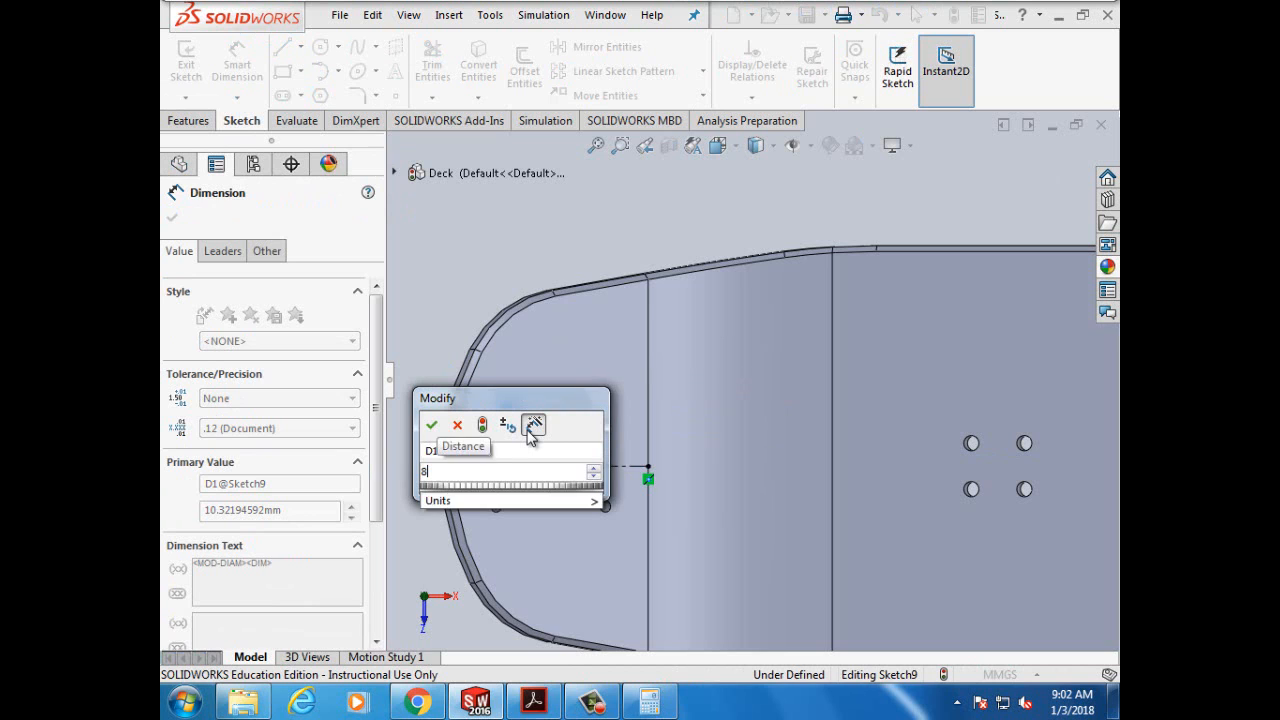
pyautogui.click(431, 425)
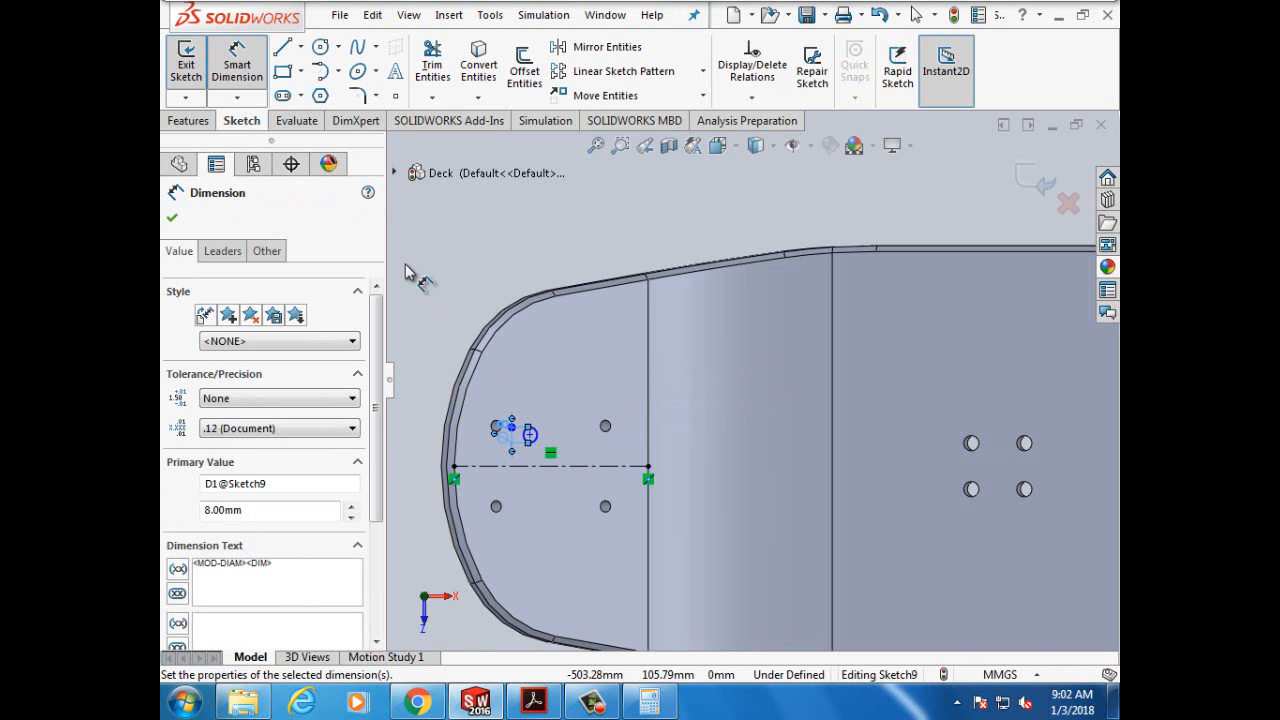
pyautogui.click(173, 218)
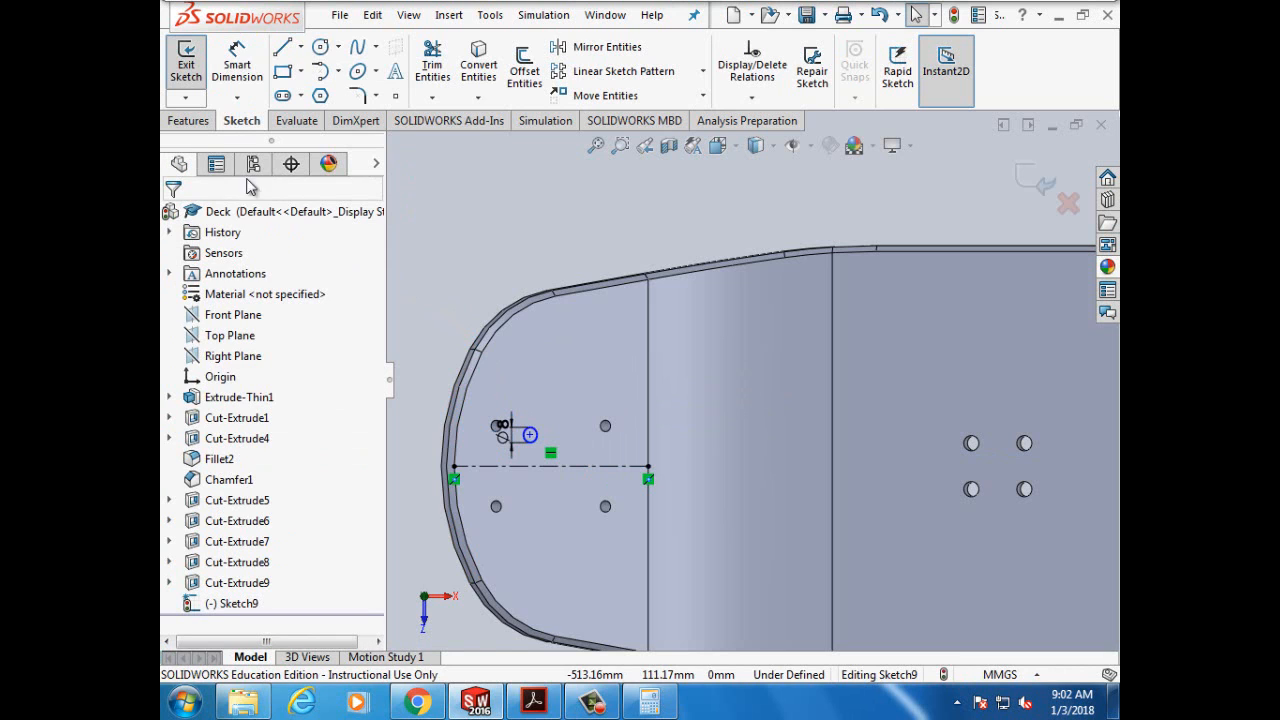
# Step: Dimension the distance from the circle's center to the horizontal centerline as 25.35 mm
pyautogui.click(530, 436)
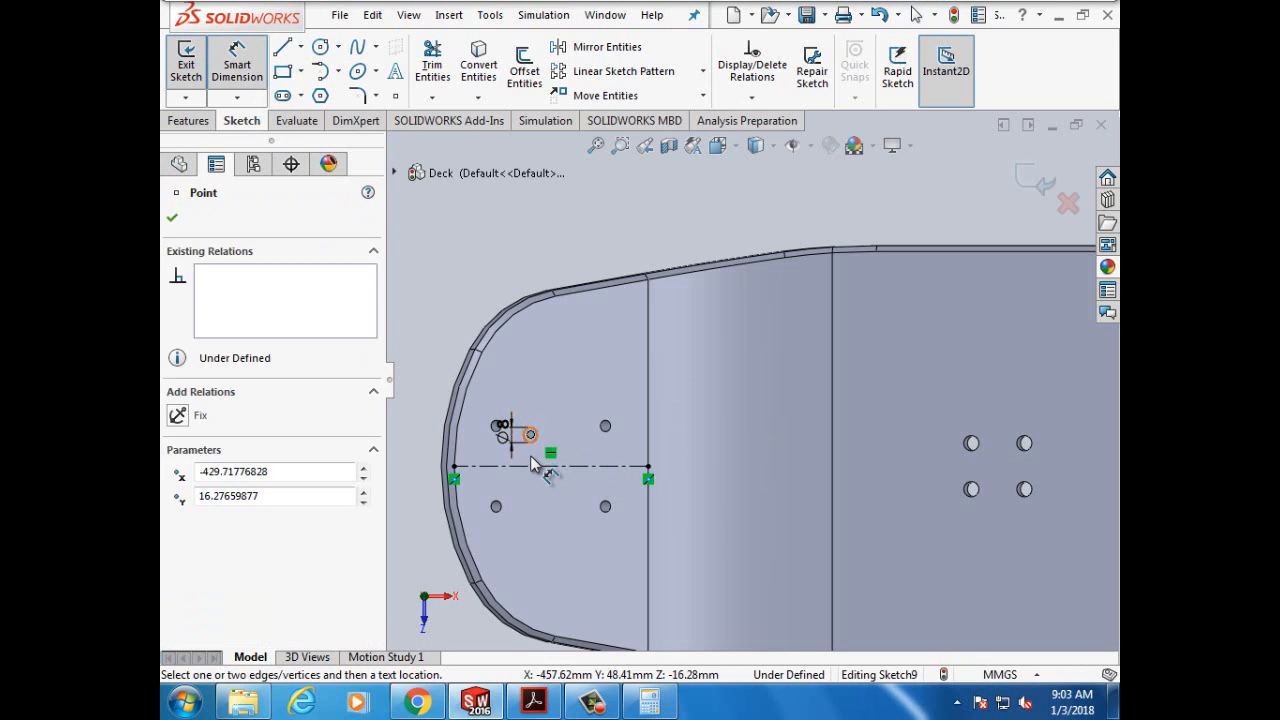
pyautogui.click(531, 467)
pyautogui.click(552, 442)
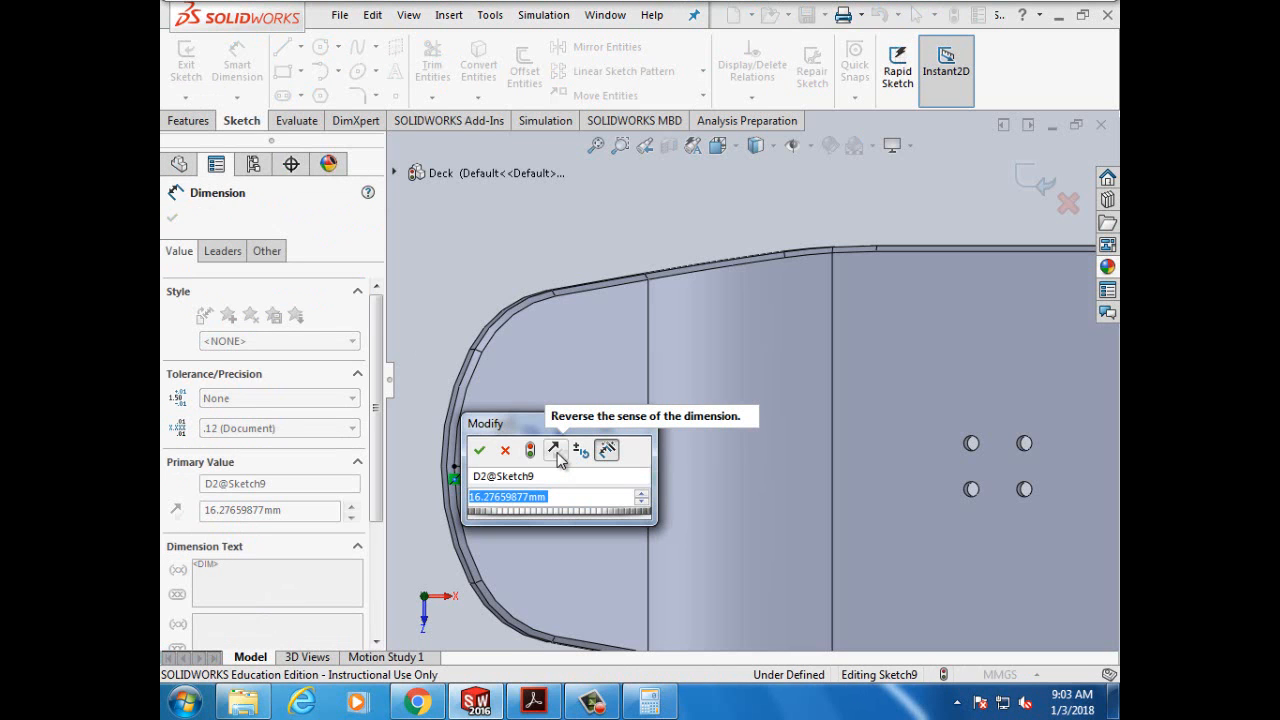
pyautogui.write('25')
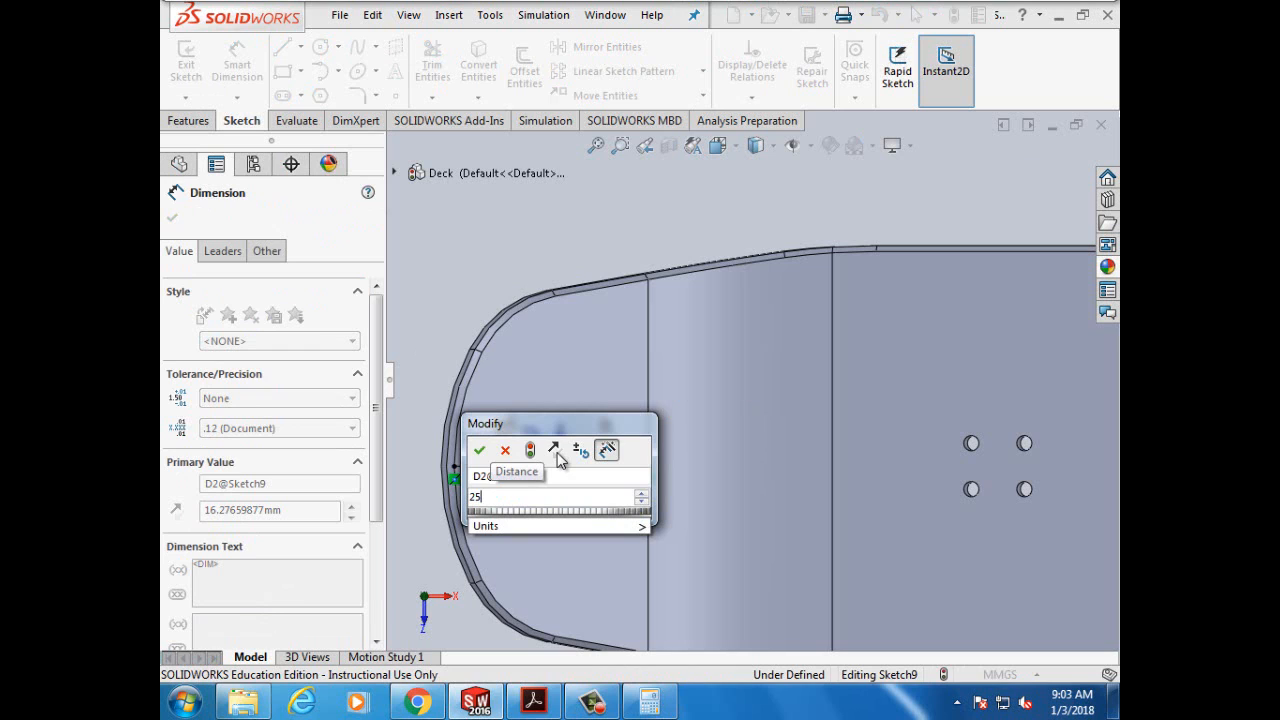
pyautogui.write('.35')
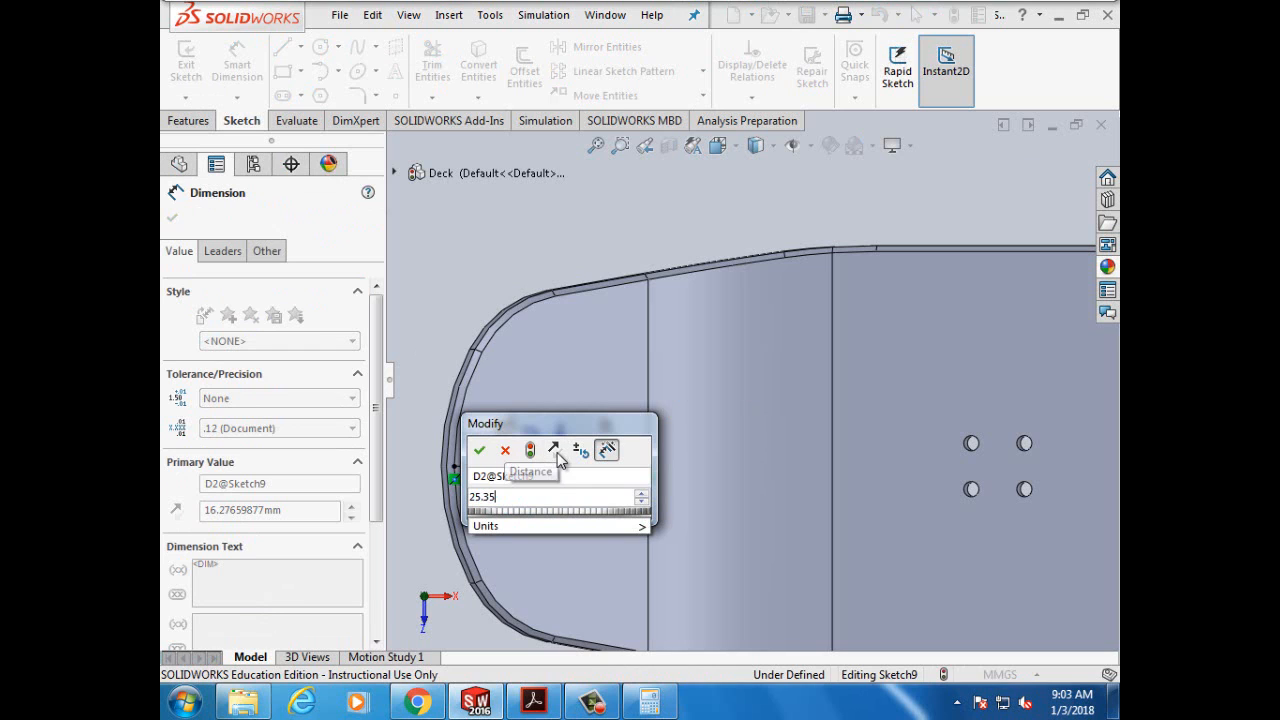
pyautogui.write('mm')
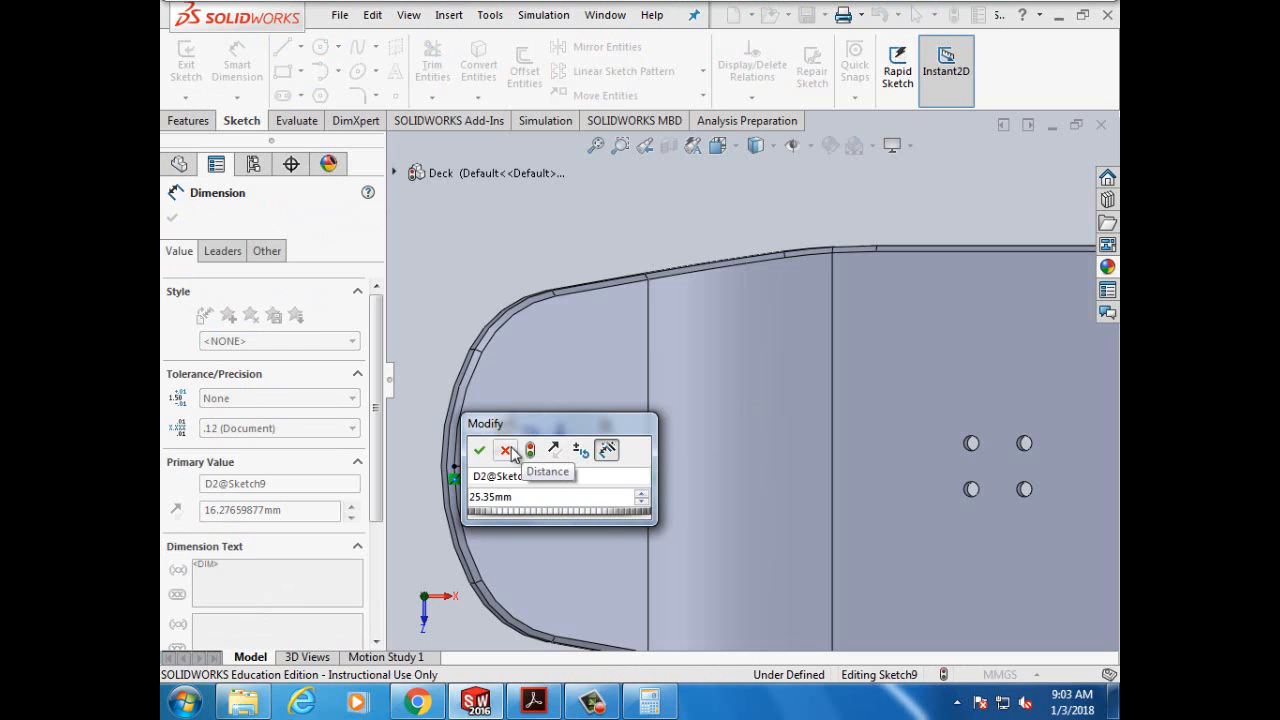
pyautogui.click(479, 450)
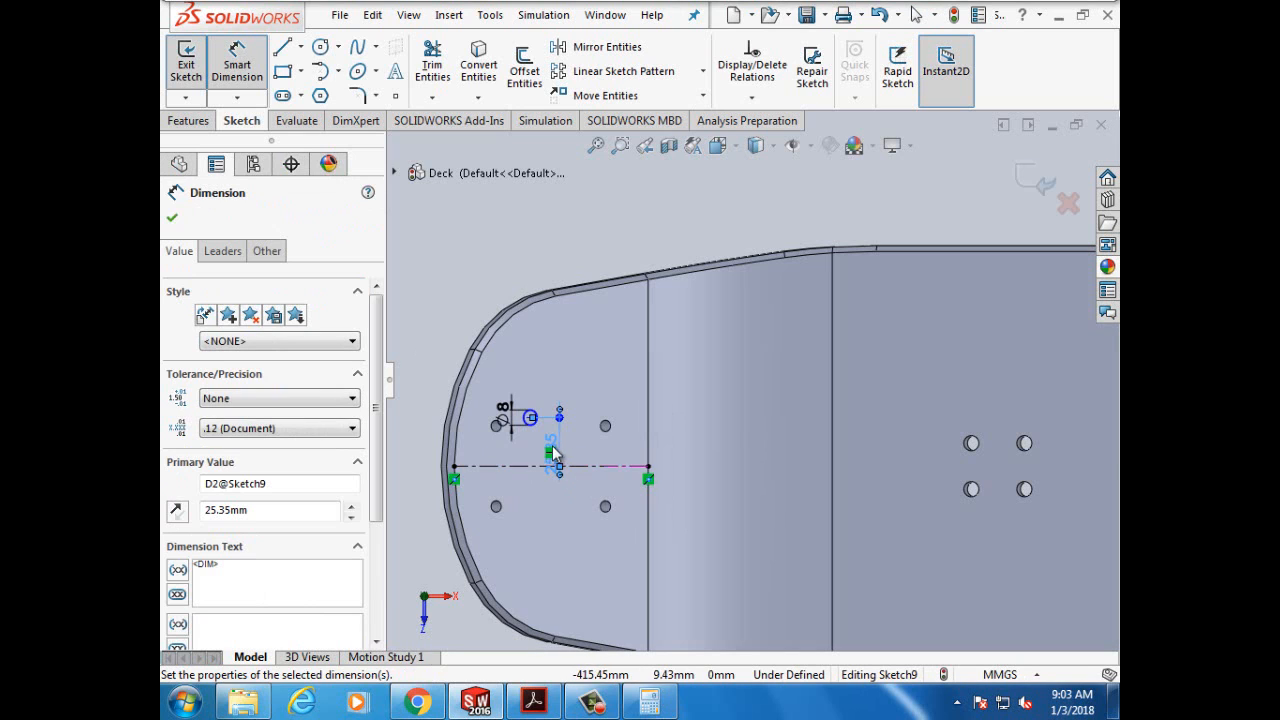
pyautogui.click(173, 219)
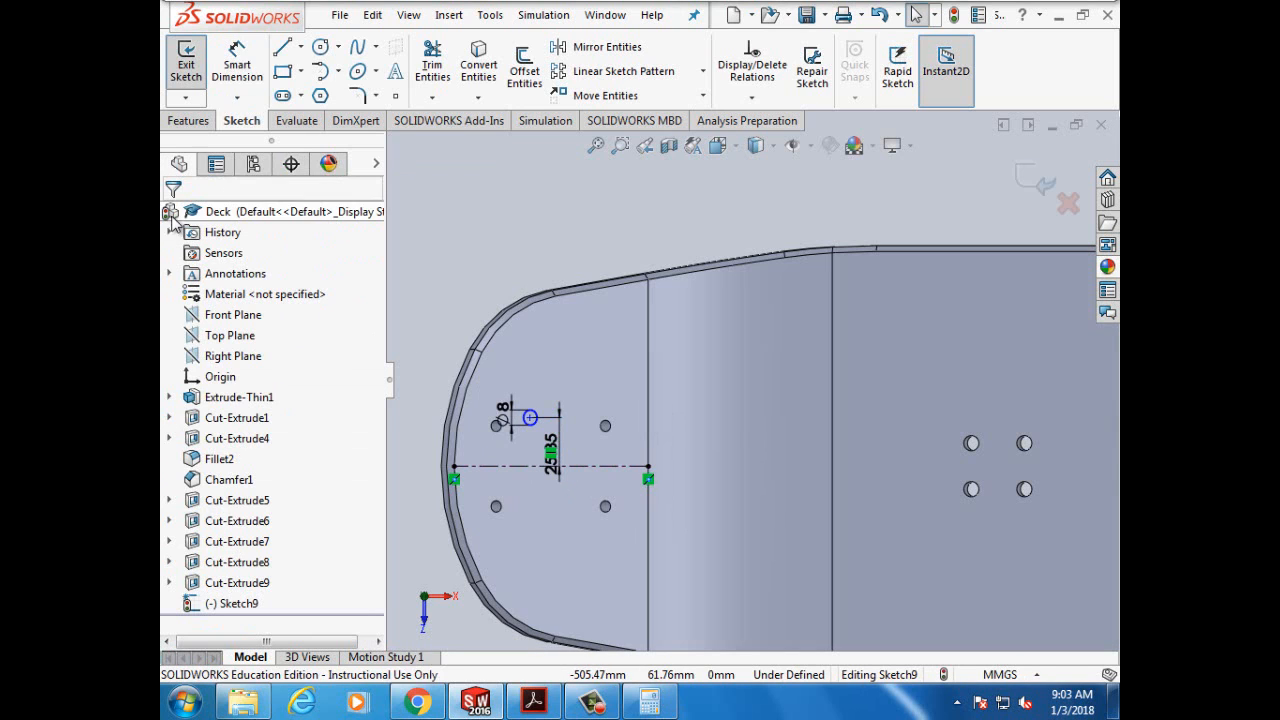
# Step: Dimension the horizontal distance from the circle's center to the straight bend edge as 65.713 mm
pyautogui.click(530, 417)
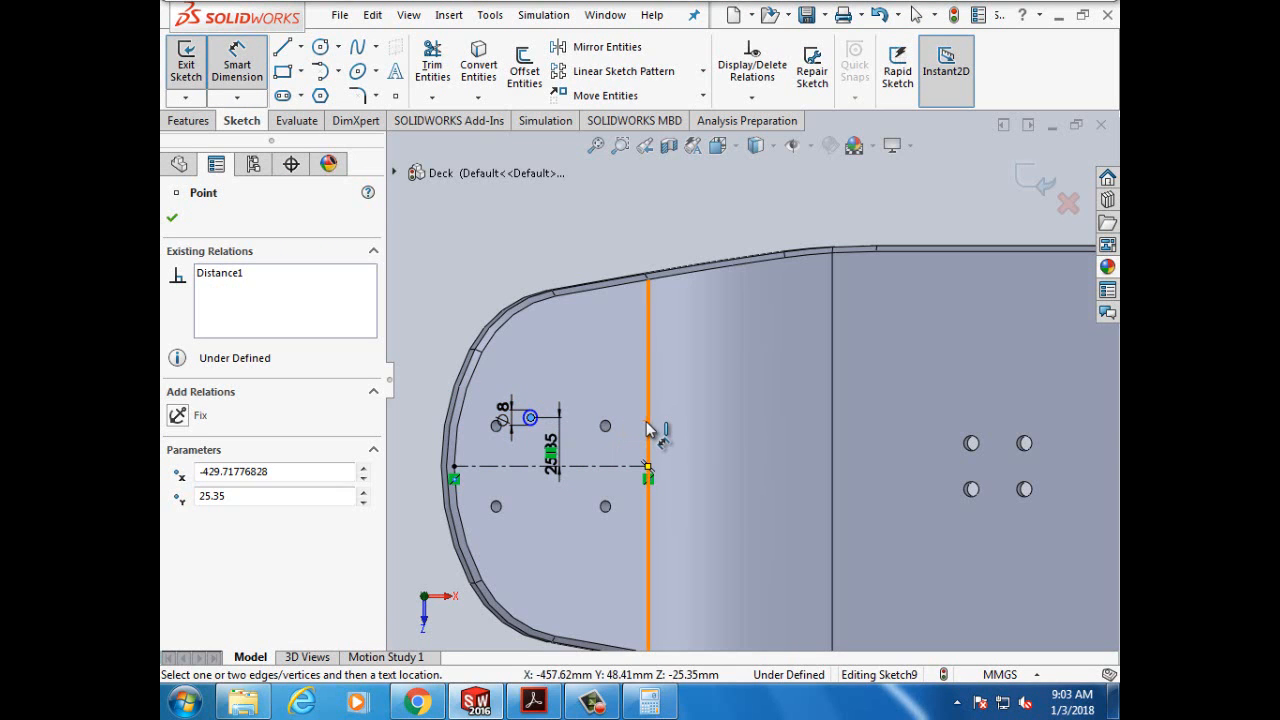
pyautogui.click(649, 445)
pyautogui.click(638, 382)
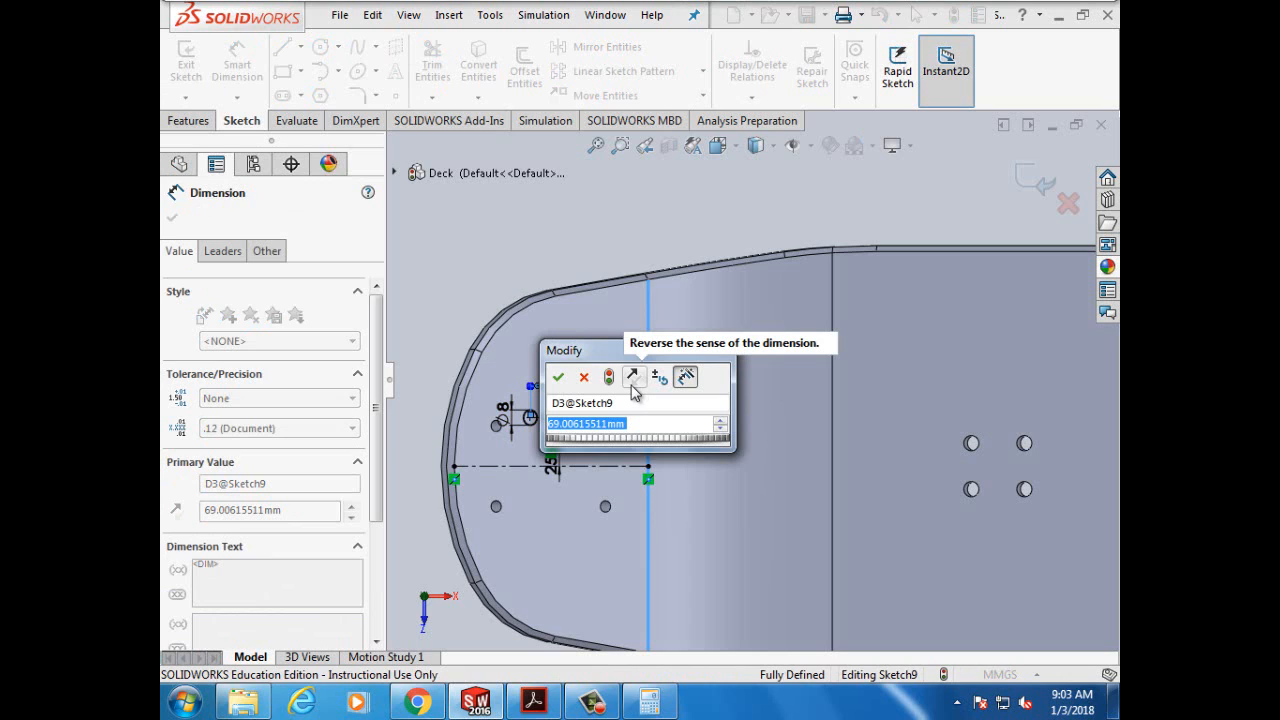
pyautogui.write('65')
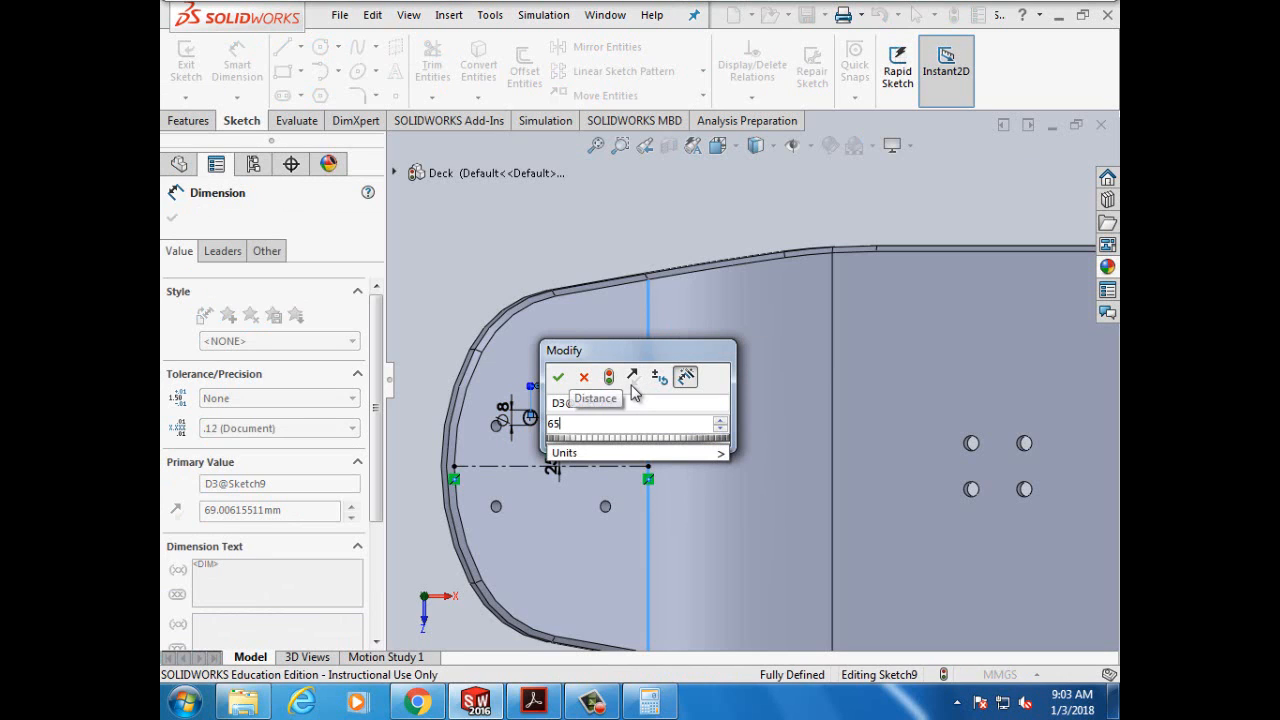
pyautogui.write('.')
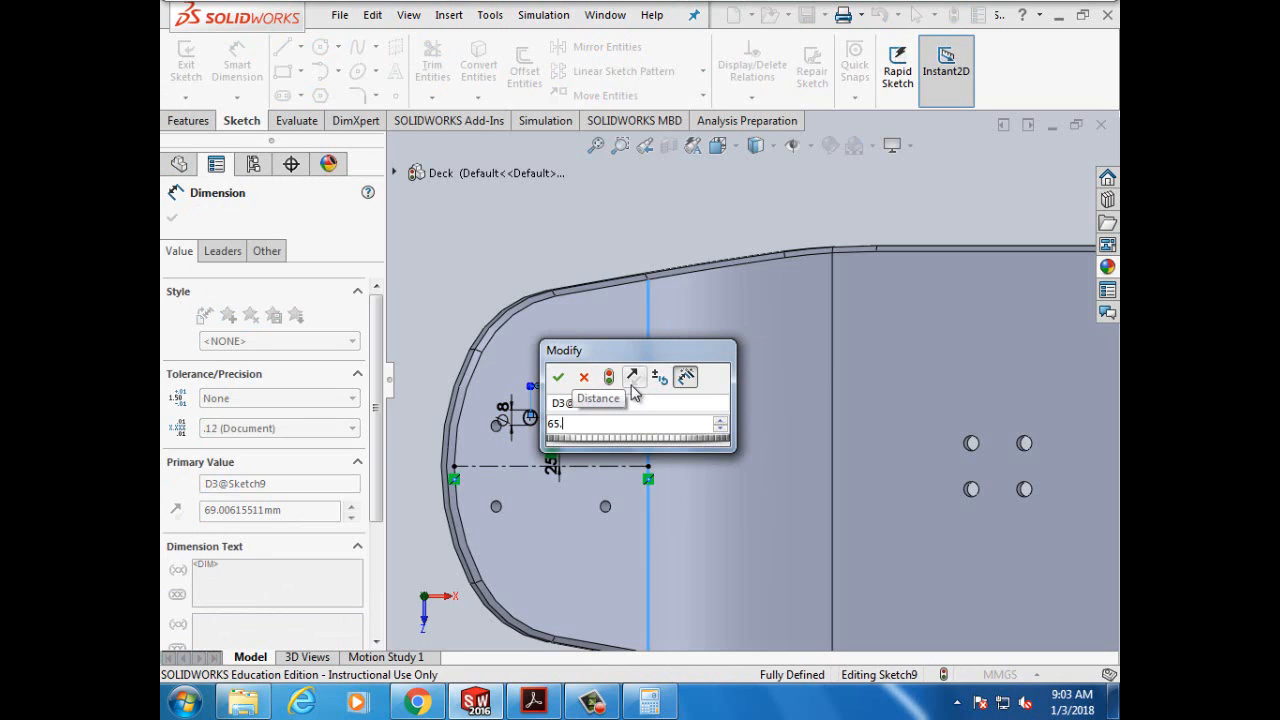
pyautogui.write('713')
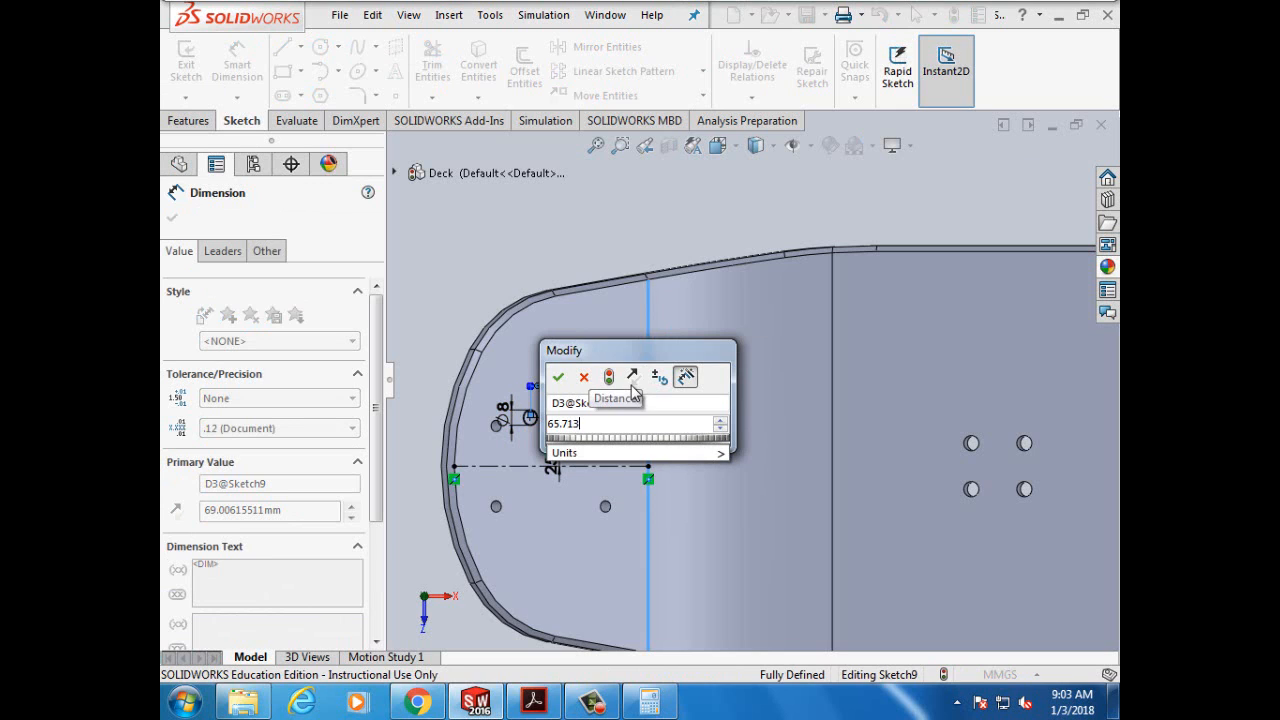
pyautogui.write('mm')
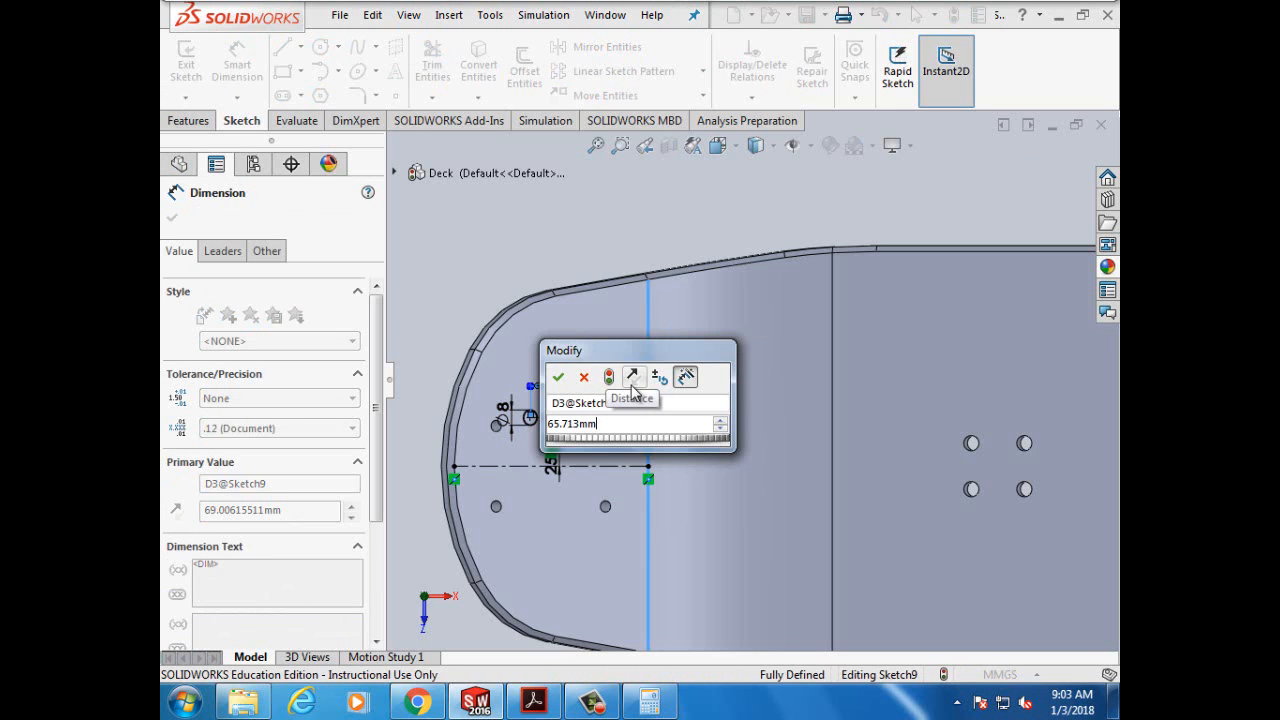
pyautogui.click(557, 377)
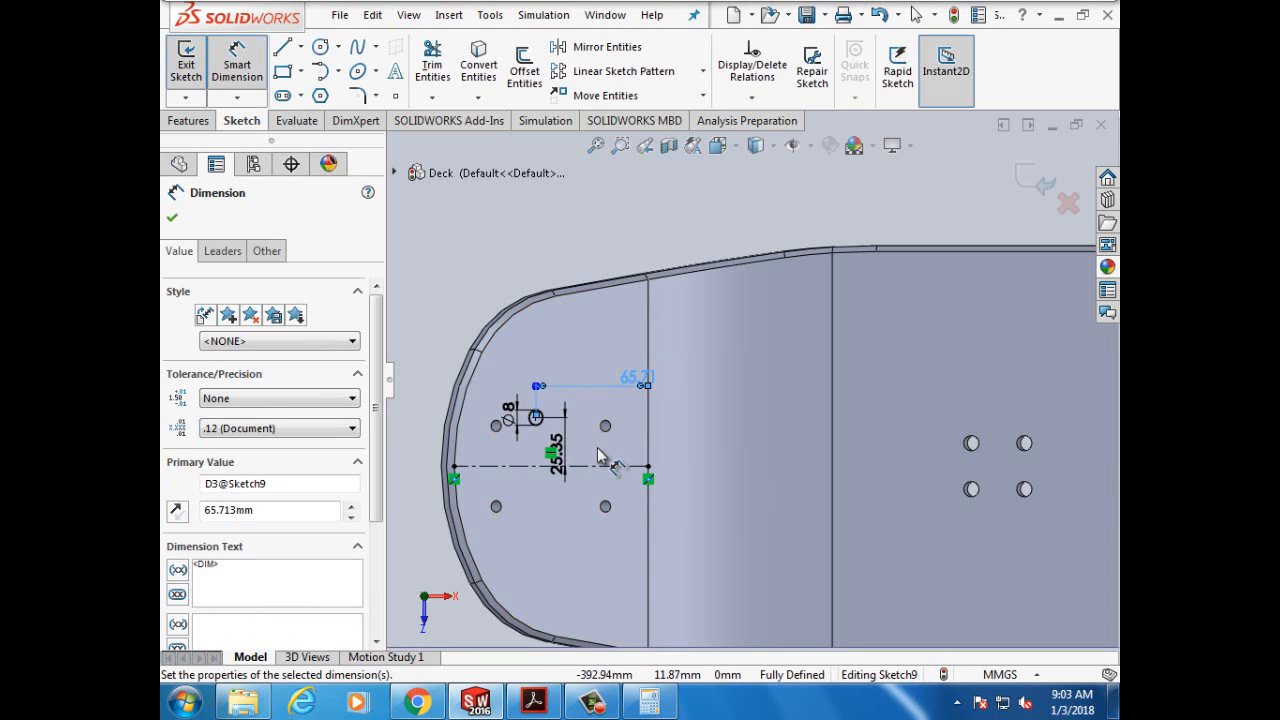
pyautogui.click(173, 219)
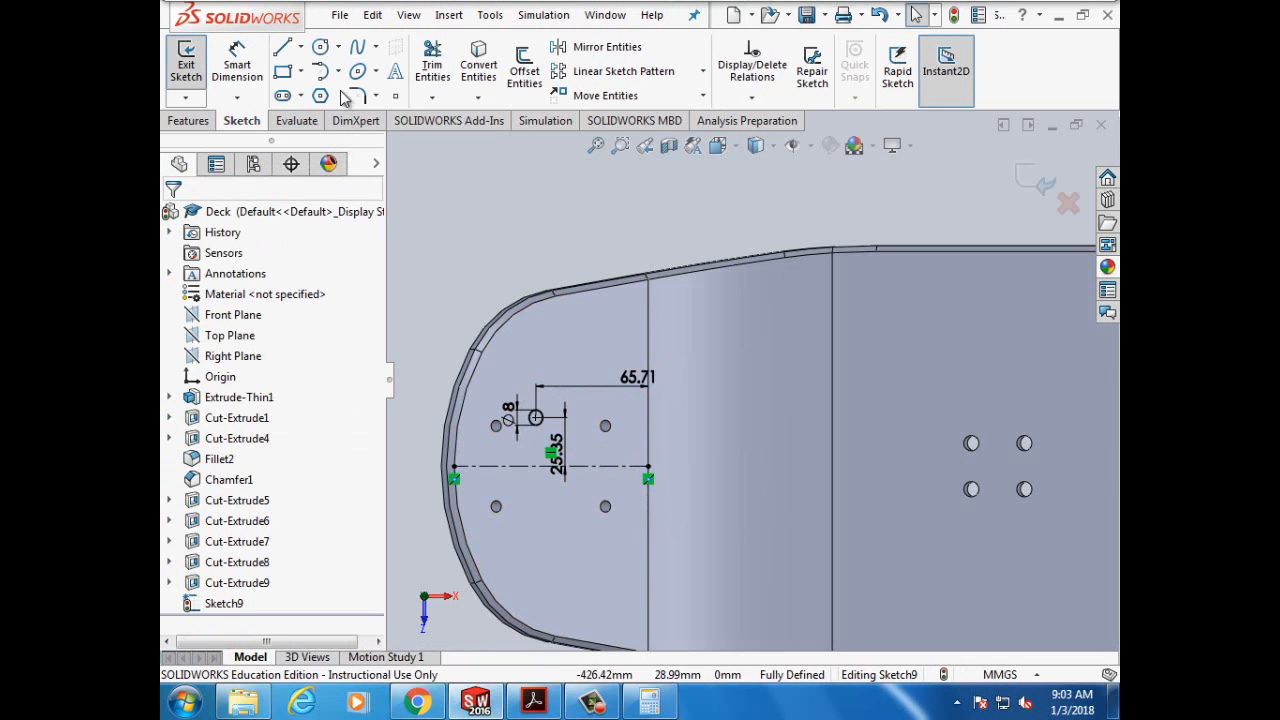
# Step: Sketch a second circle about 9.7 mm in diameter directly above the 8 mm circle, vertically aligned with its center
pyautogui.click(320, 48)
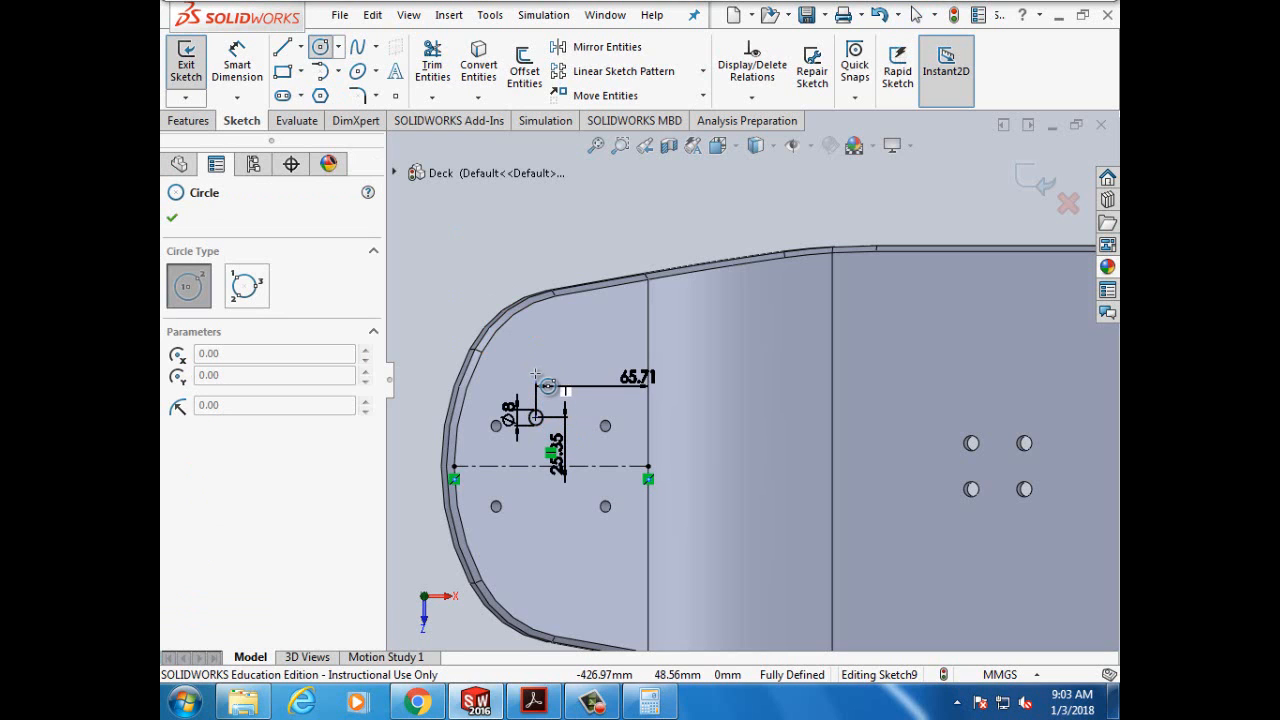
pyautogui.click(537, 377)
pyautogui.click(555, 391)
pyautogui.click(172, 218)
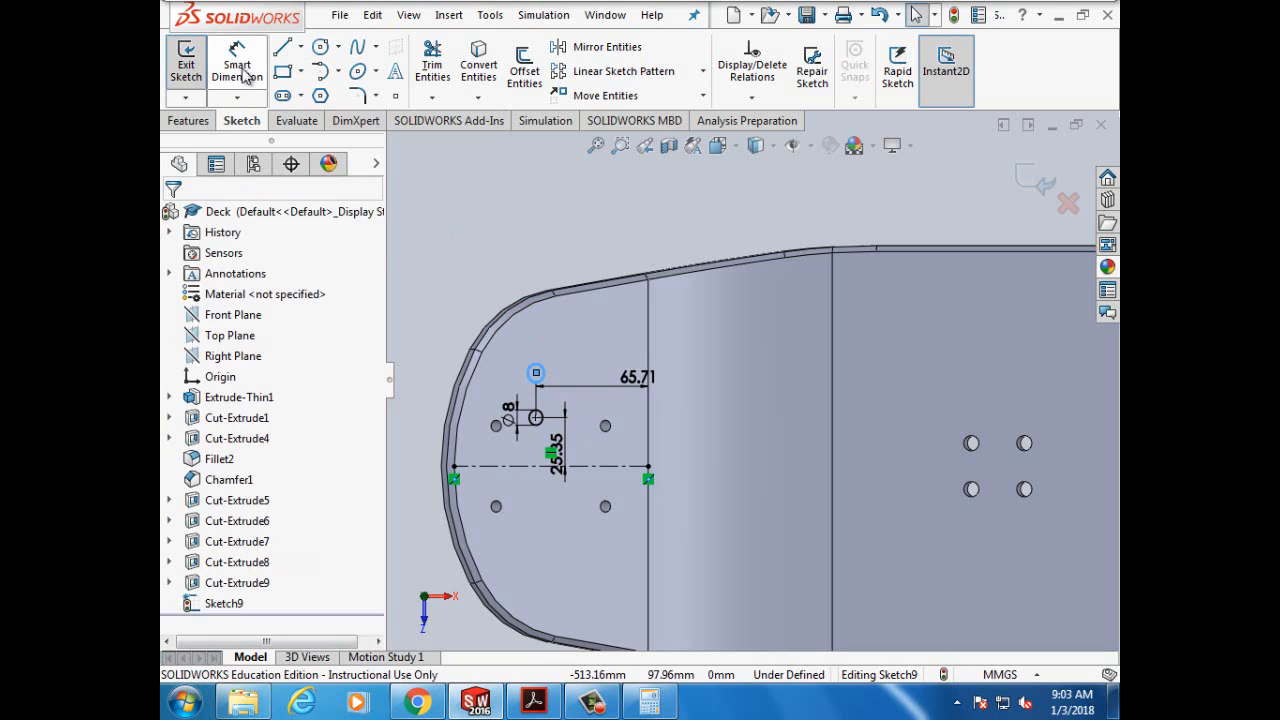
# Step: Dimension the upper circle's diameter to 8 mm
pyautogui.click(237, 65)
pyautogui.click(540, 372)
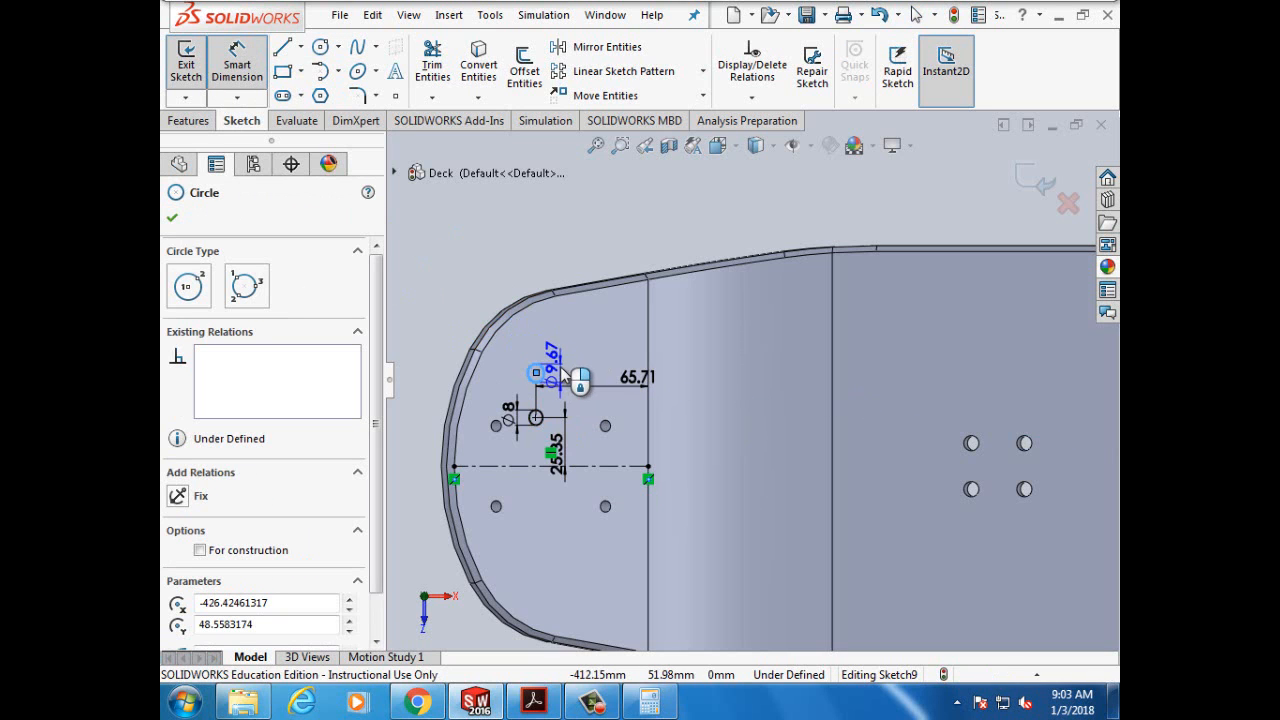
pyautogui.click(566, 372)
pyautogui.write('8mm')
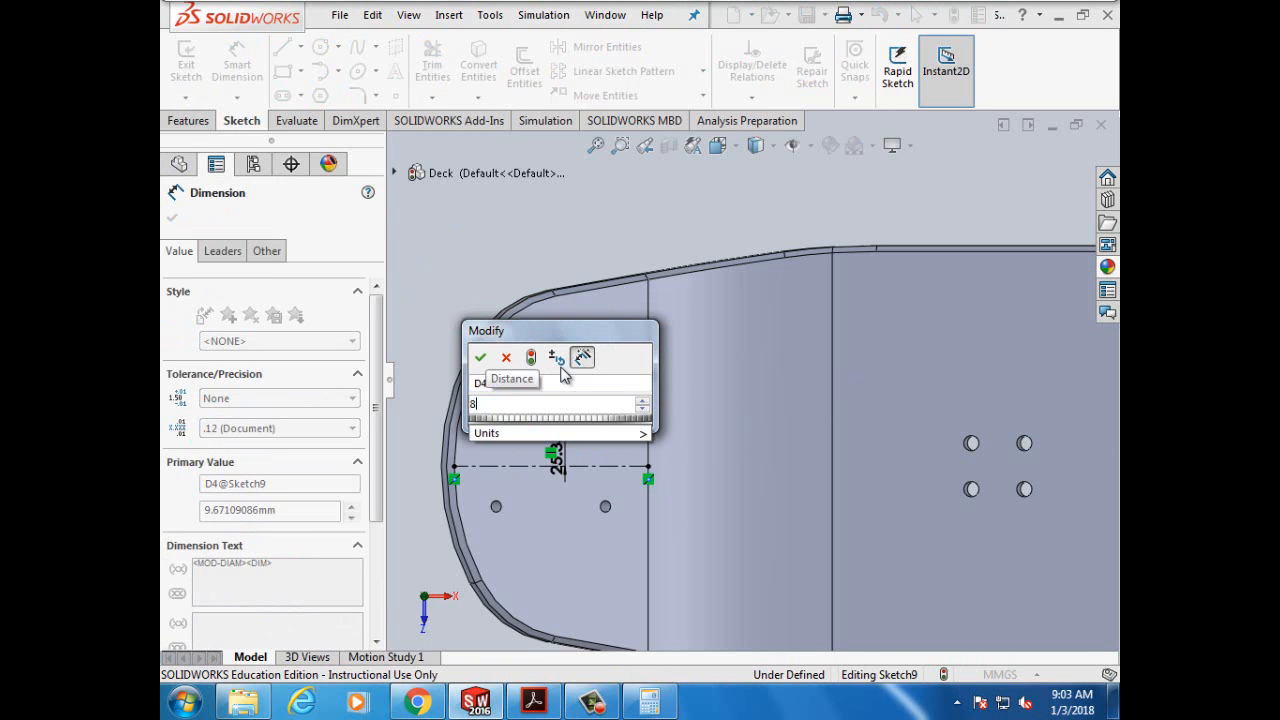
pyautogui.click(480, 357)
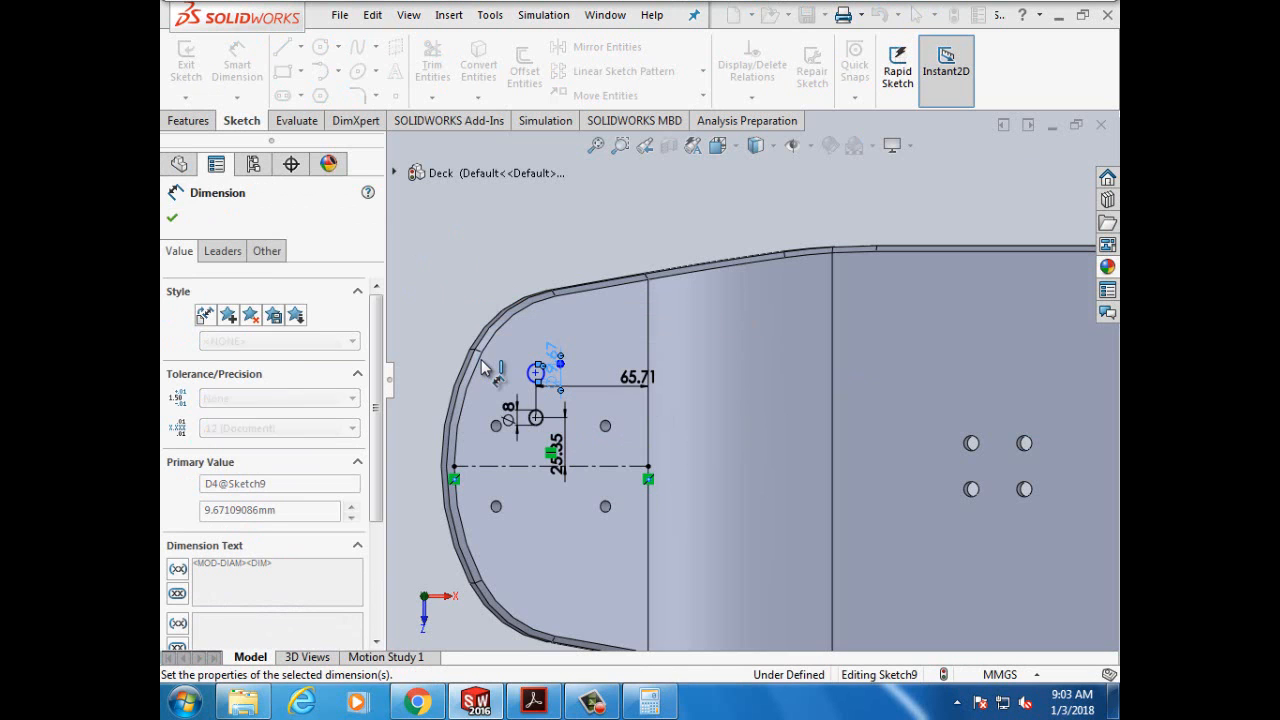
pyautogui.click(172, 220)
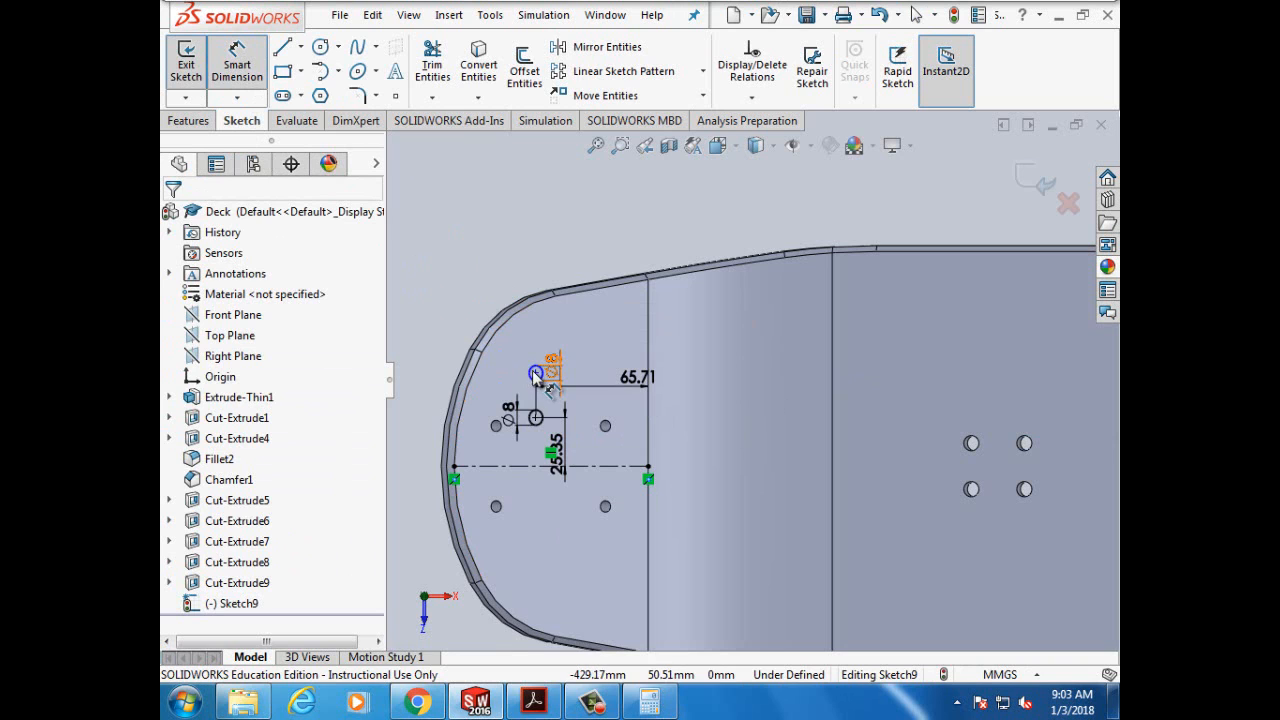
# Step: Dimension the vertical distance between the centers of the two 8 mm circles as 16 mm
pyautogui.scroll(-2, 537, 376)
pyautogui.scroll(-2, 548, 380)
pyautogui.click(591, 469)
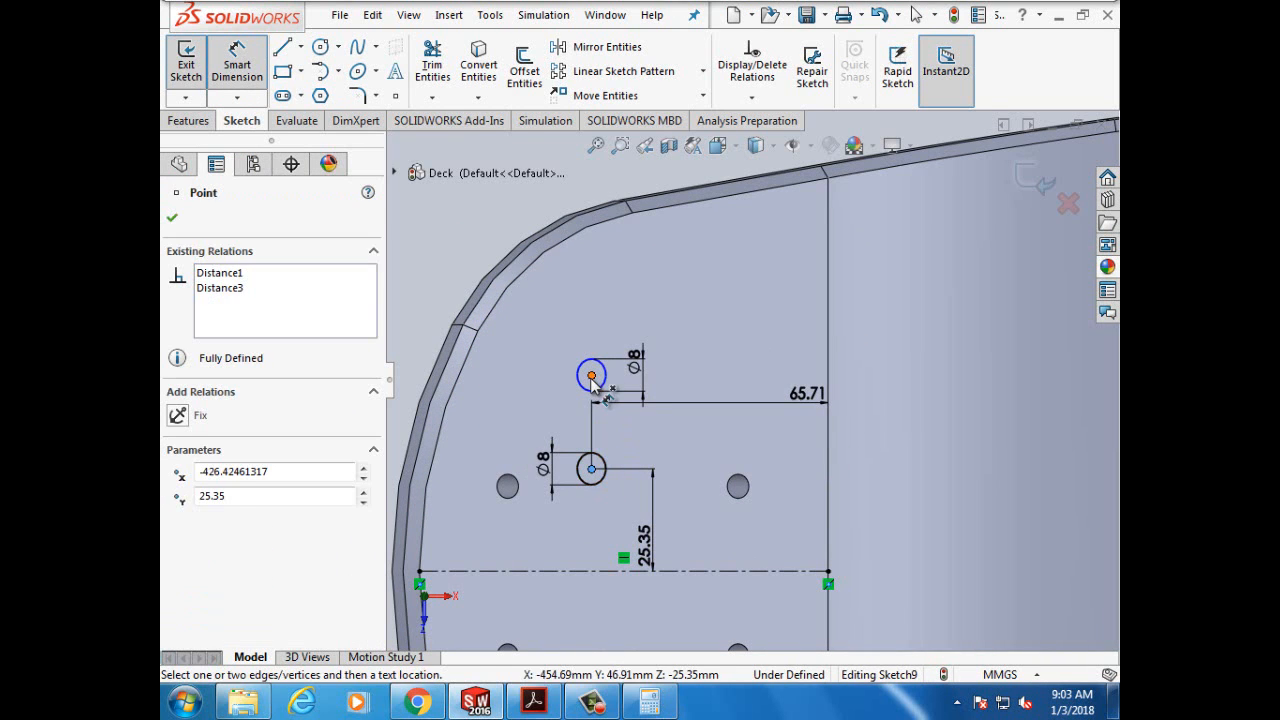
pyautogui.click(591, 375)
pyautogui.click(565, 428)
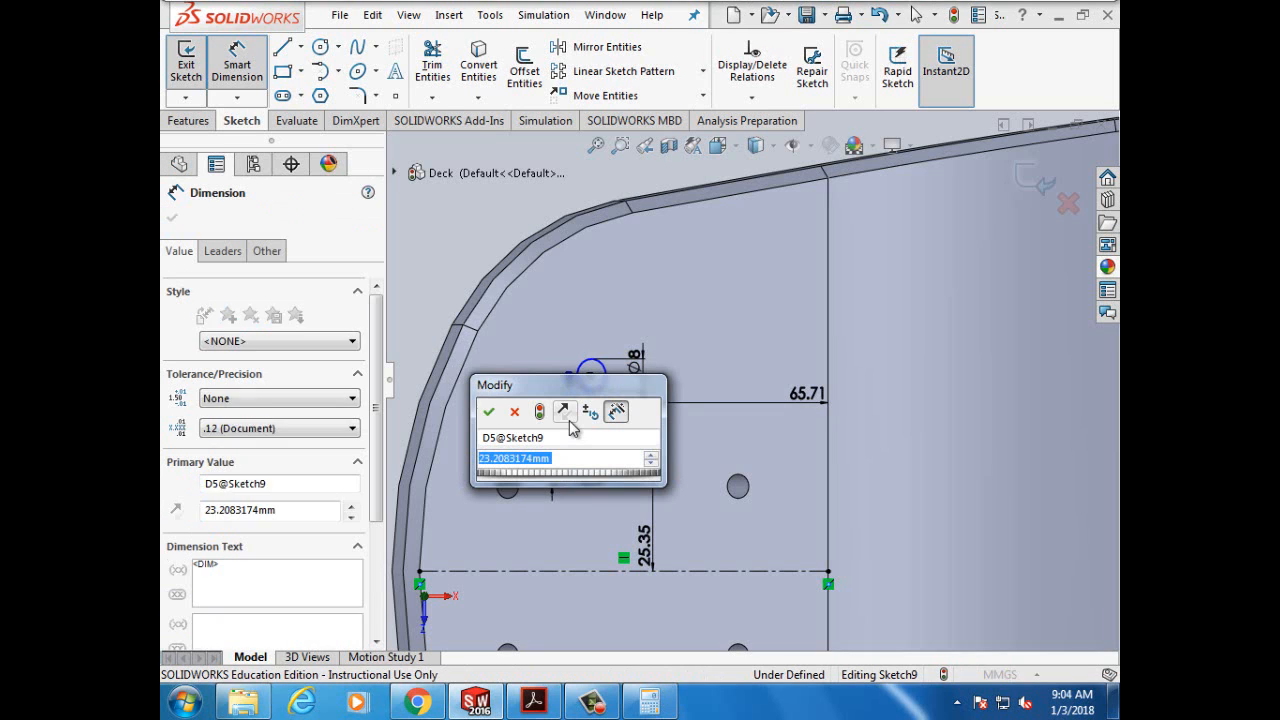
pyautogui.press('BackSpace')
pyautogui.write('16mm')
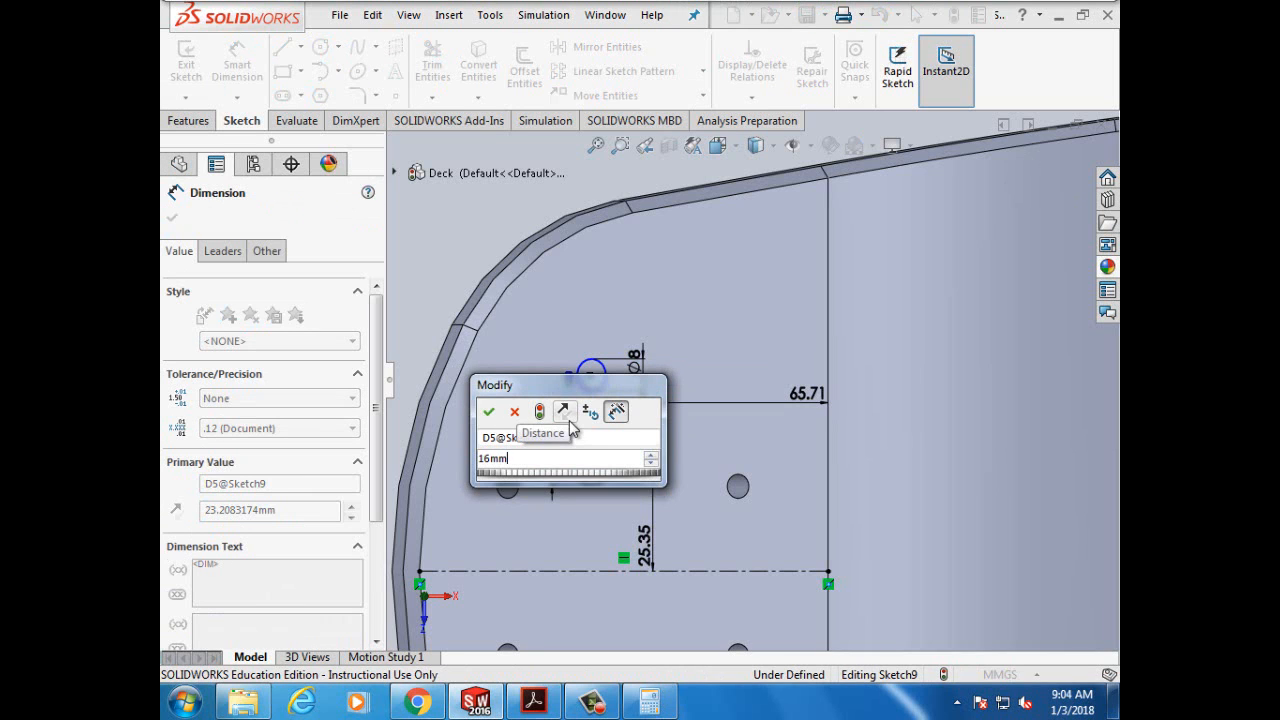
pyautogui.click(488, 411)
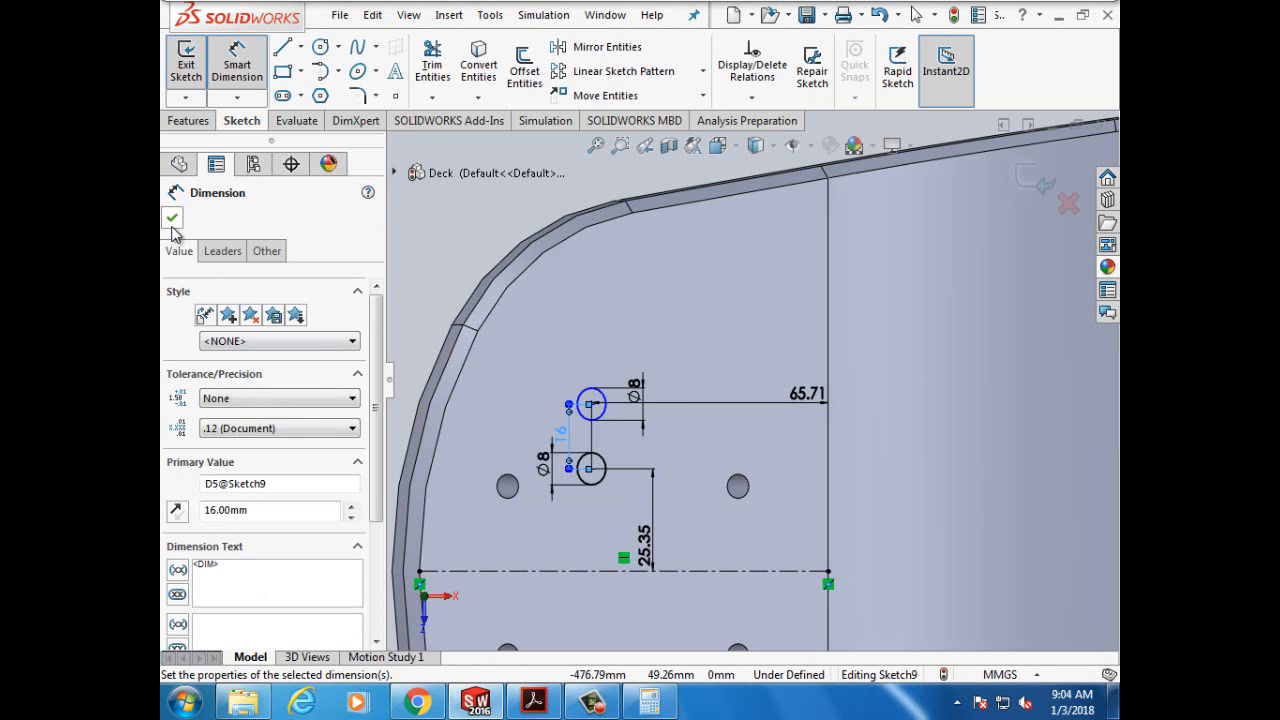
pyautogui.press('Escape')
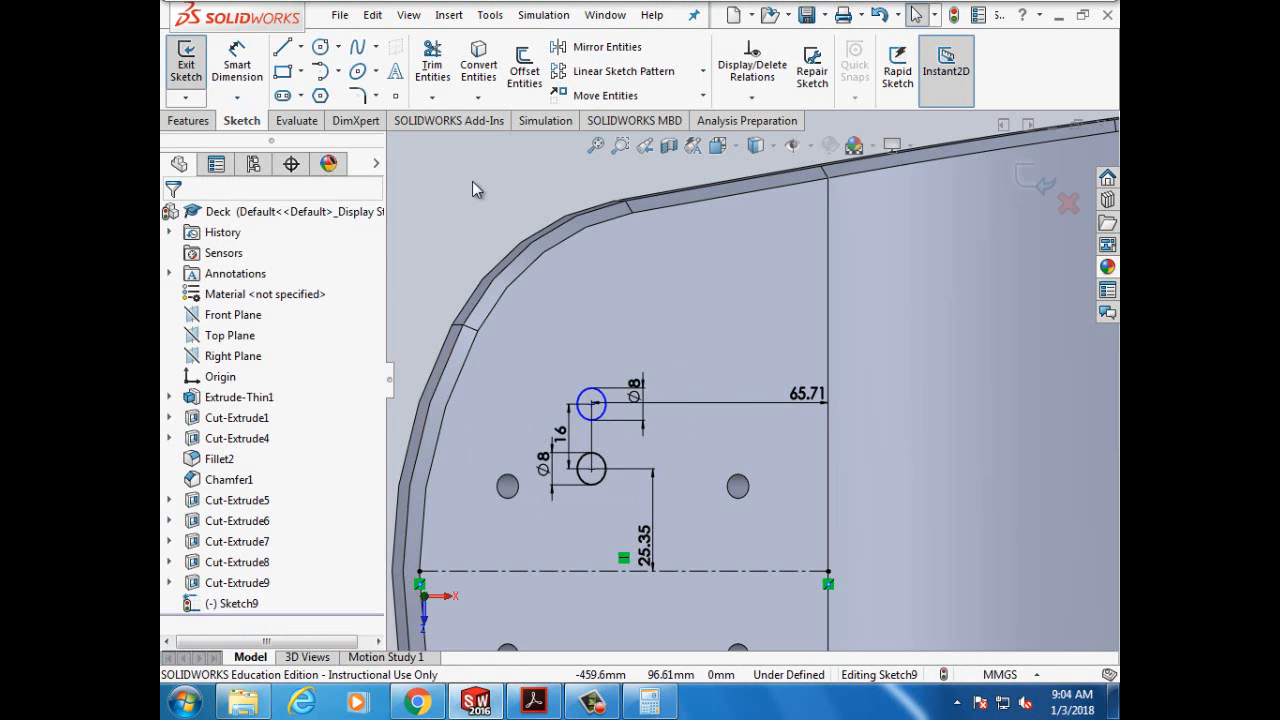
# Step: Mirror both 8 mm circles about the horizontal centerline, keeping the originals
pyautogui.click(600, 47)
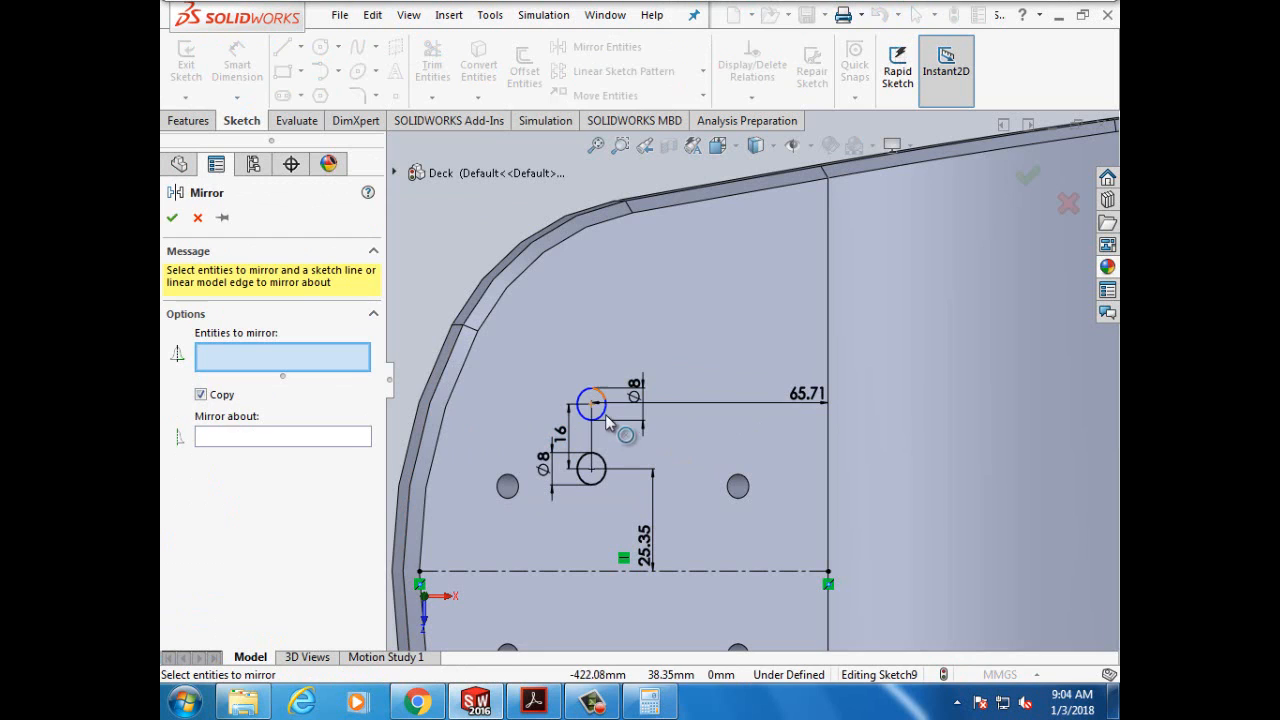
pyautogui.click(604, 468)
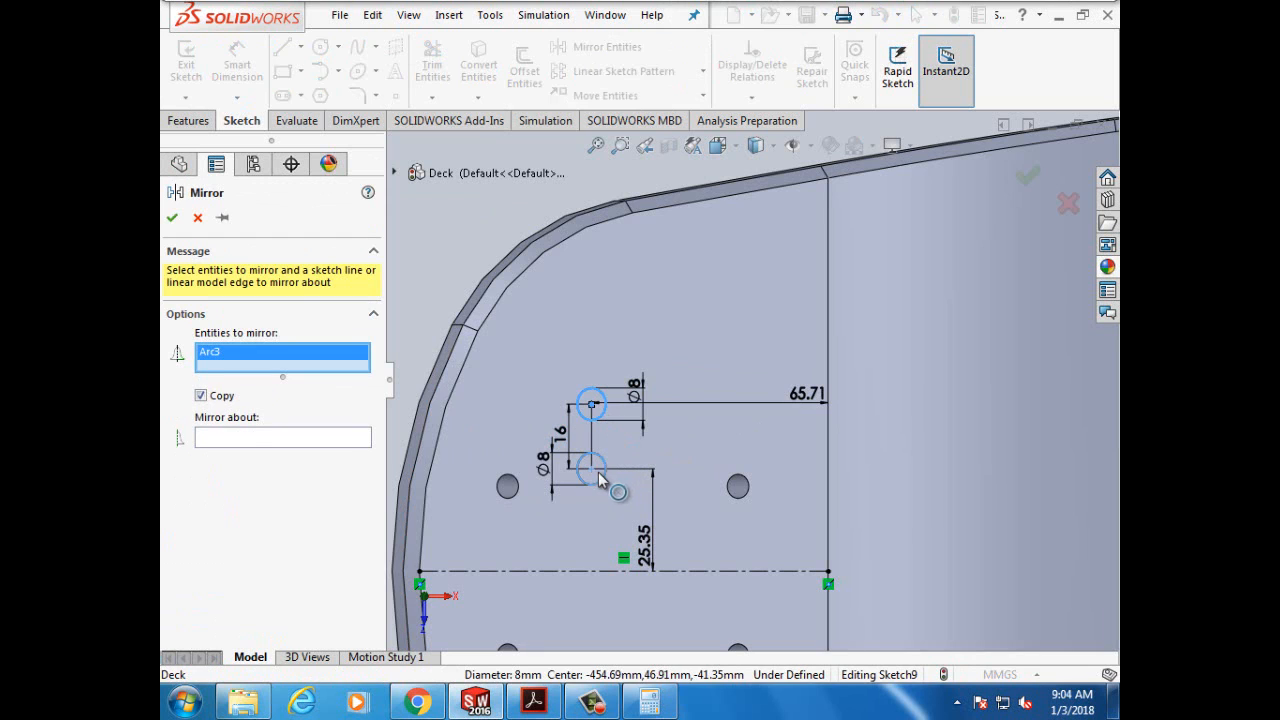
pyautogui.click(604, 478)
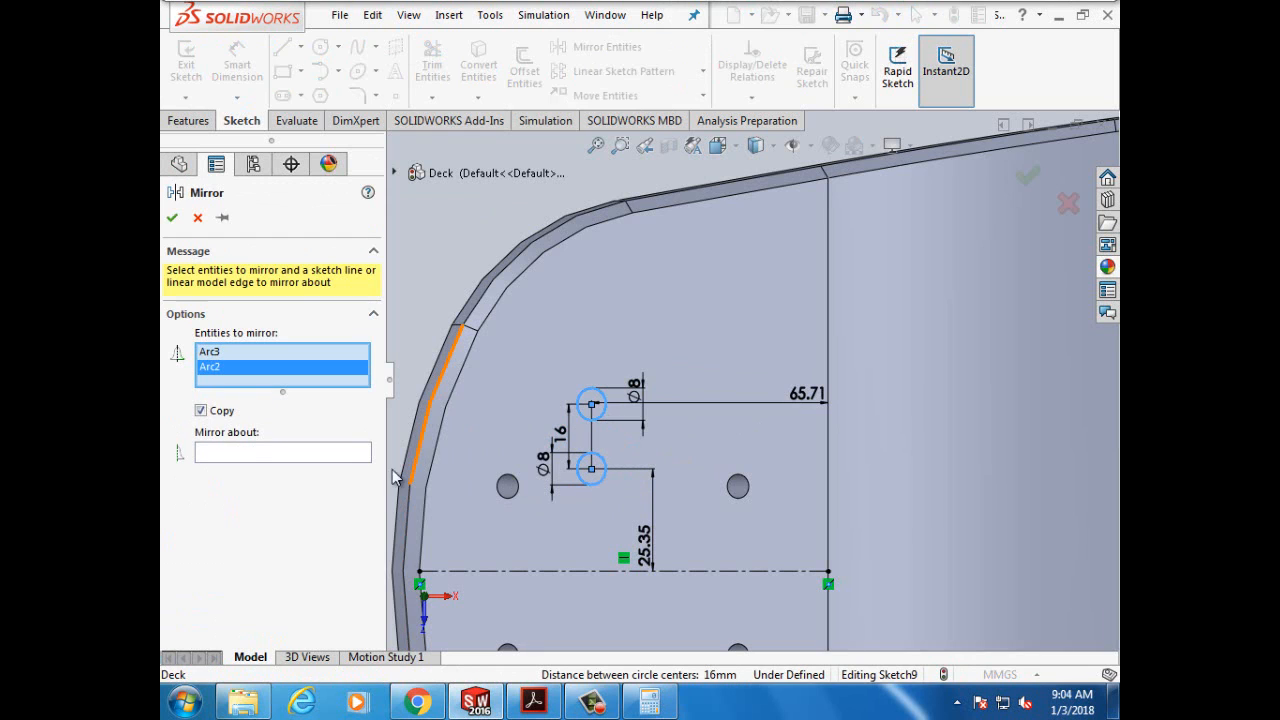
pyautogui.click(580, 572)
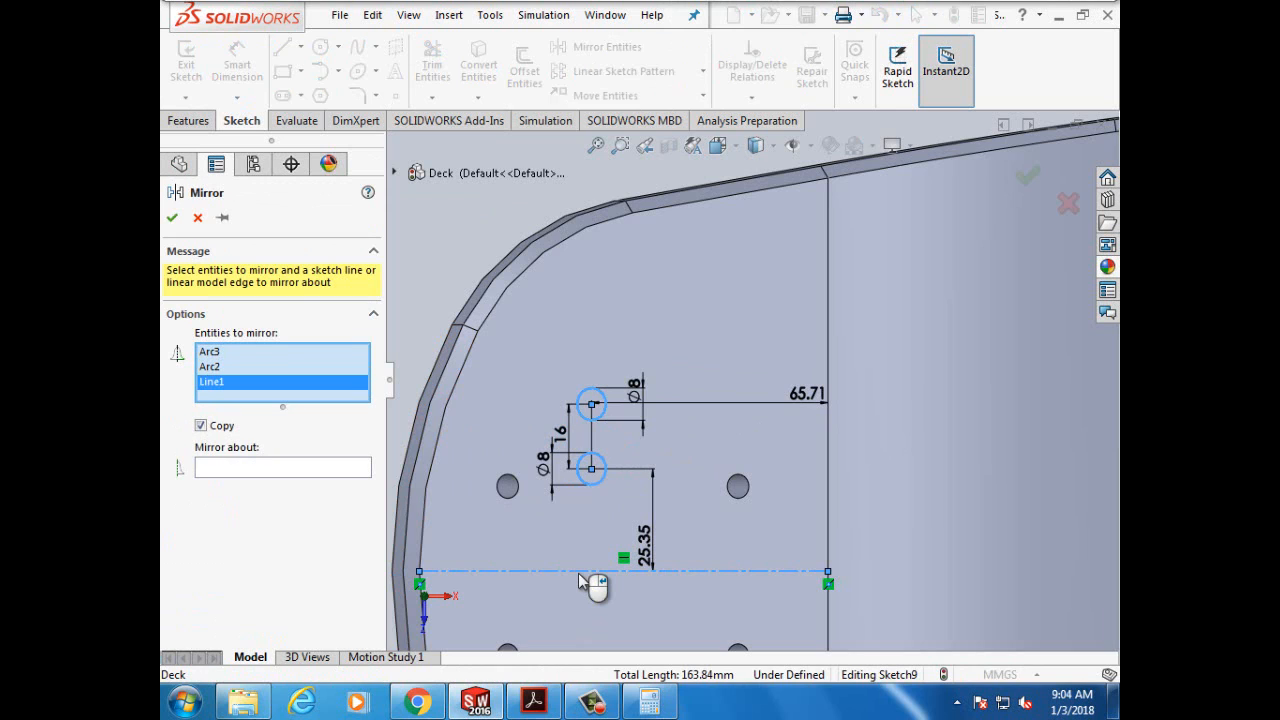
pyautogui.rightClick(240, 388)
pyautogui.click(286, 417)
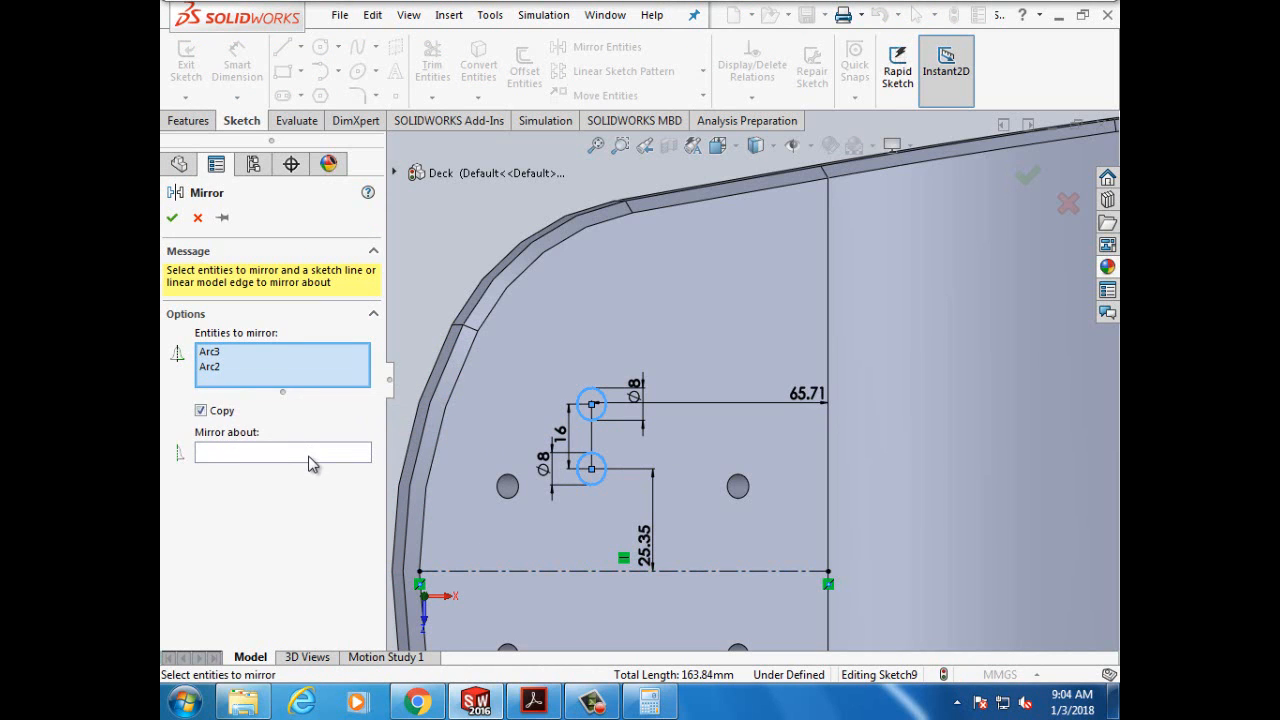
pyautogui.click(310, 455)
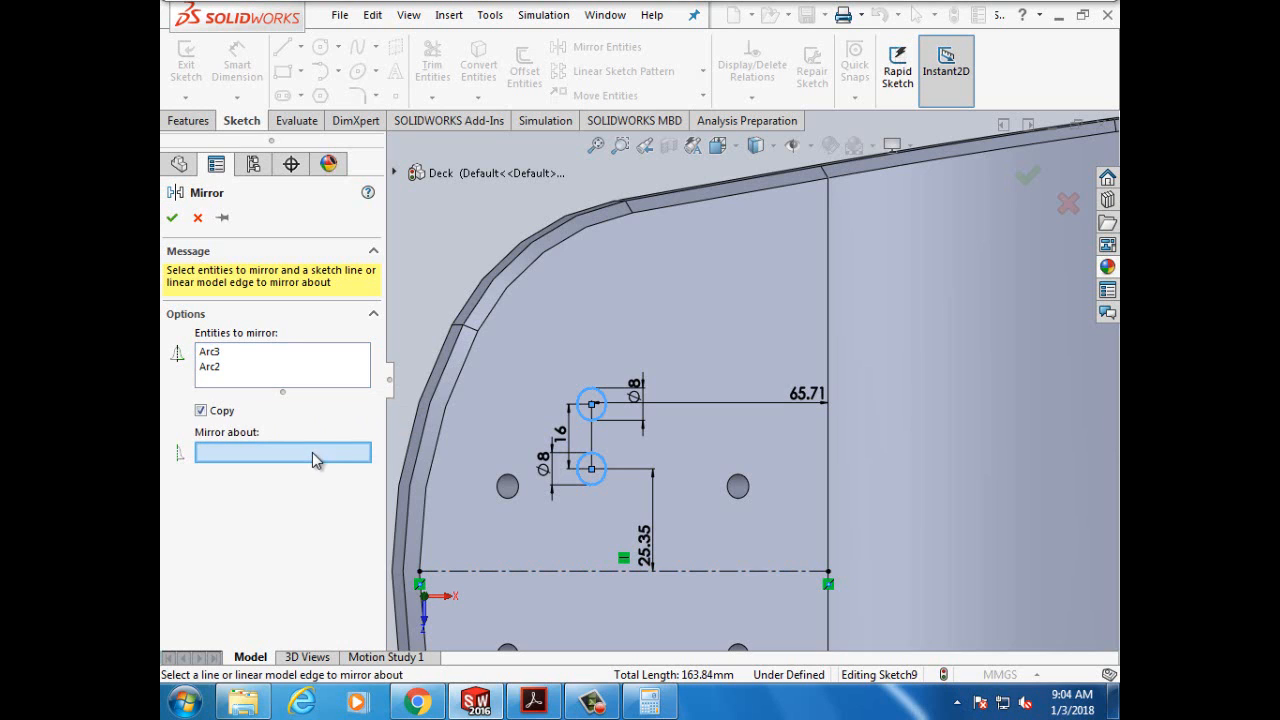
pyautogui.click(537, 576)
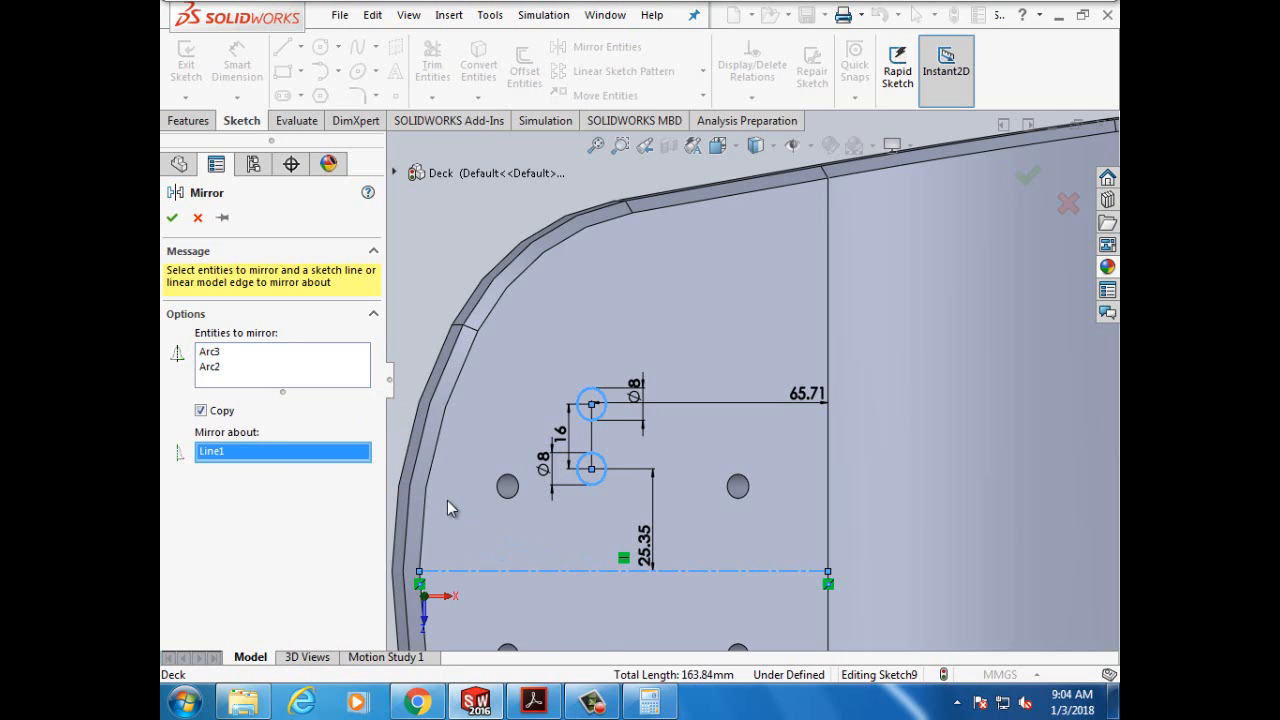
pyautogui.press('z')
pyautogui.click(172, 218)
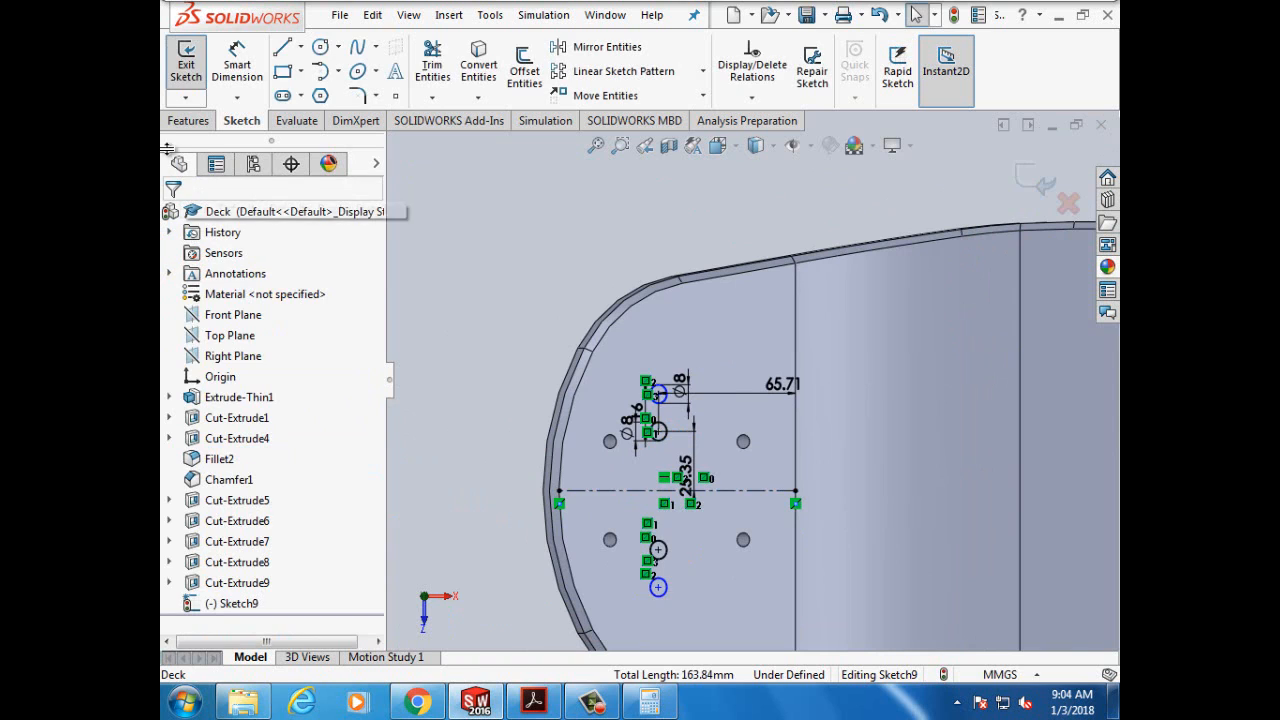
# Step: Cut the four 8 mm circles through the deck's end face with an Extruded Cut set to Through All
pyautogui.click(195, 121)
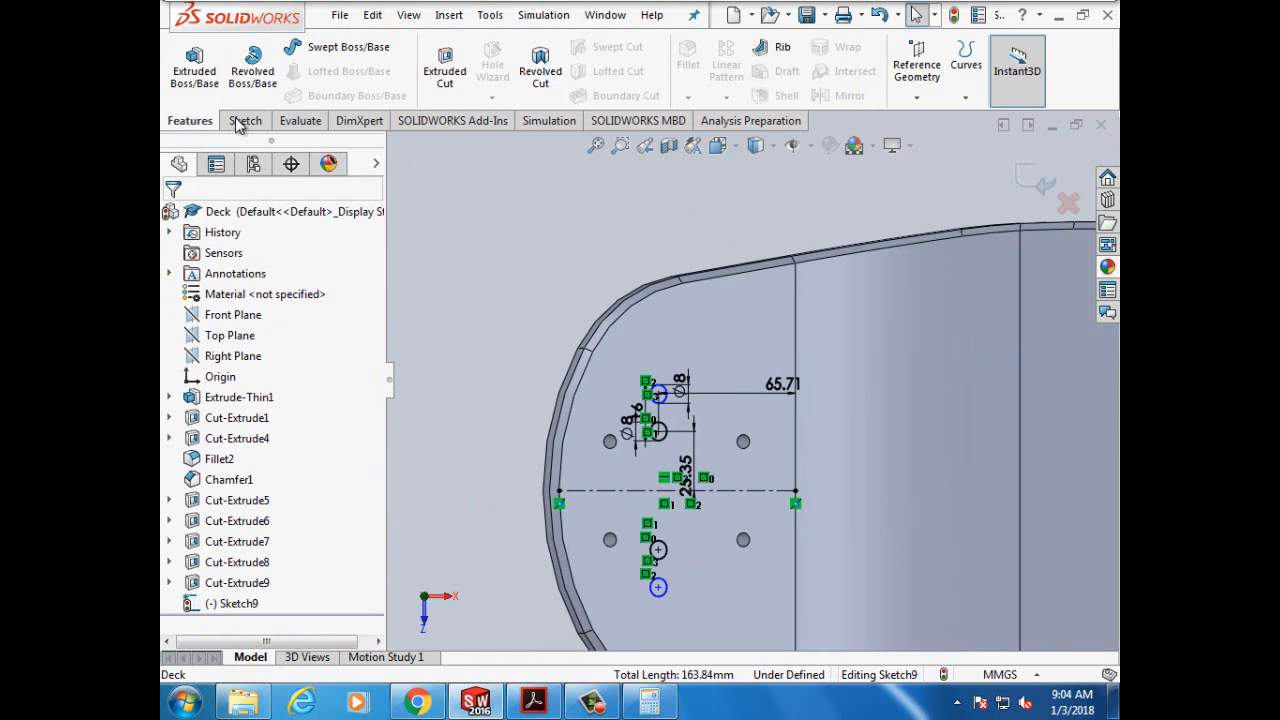
pyautogui.click(452, 80)
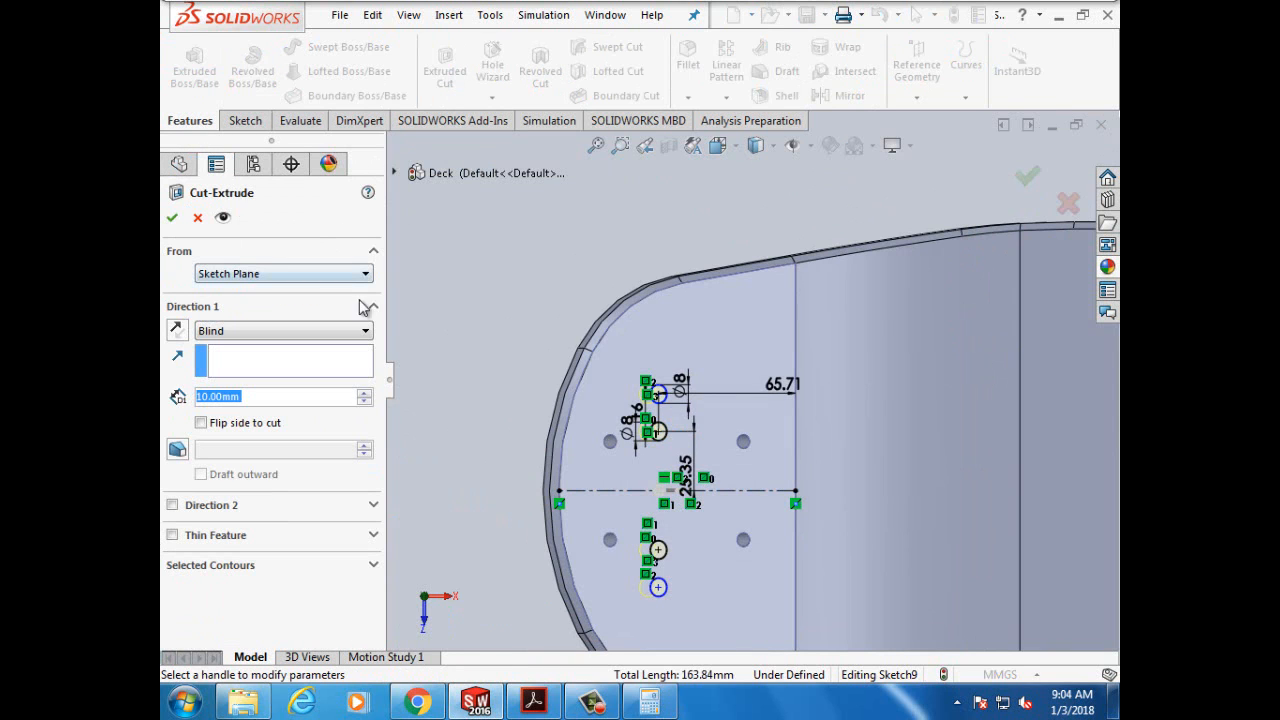
pyautogui.click(367, 331)
pyautogui.click(340, 363)
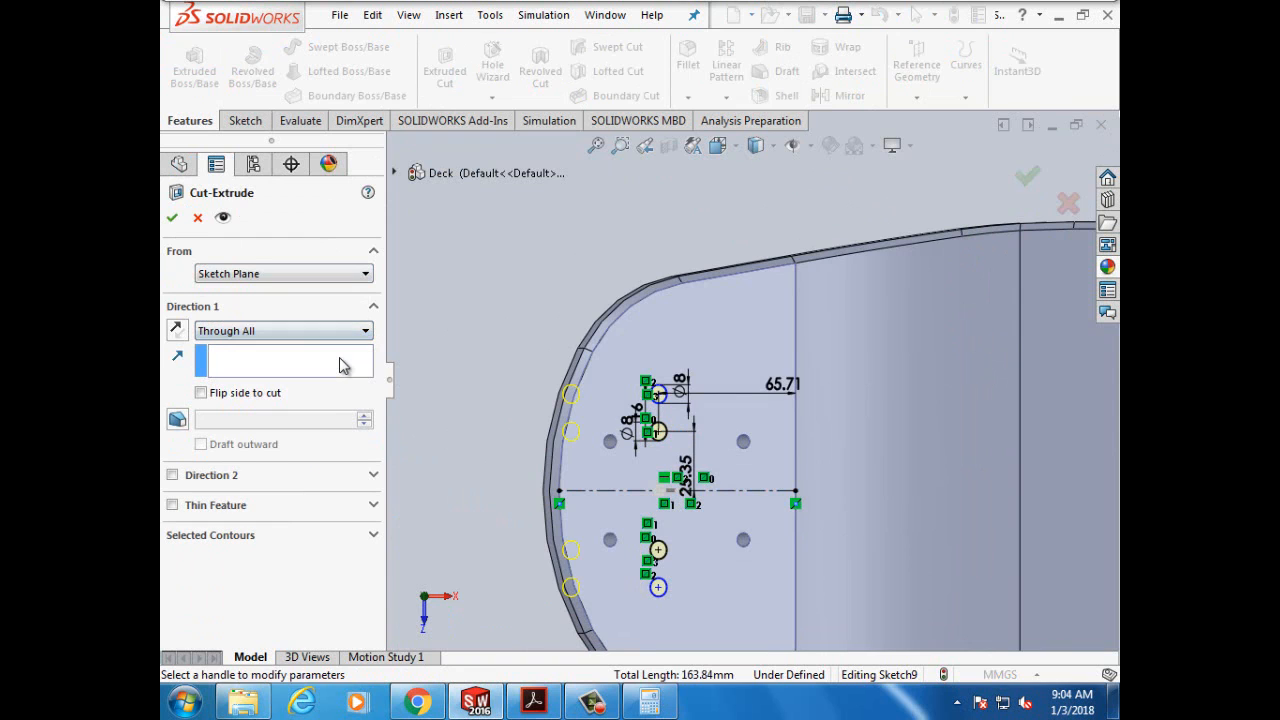
pyautogui.click(172, 219)
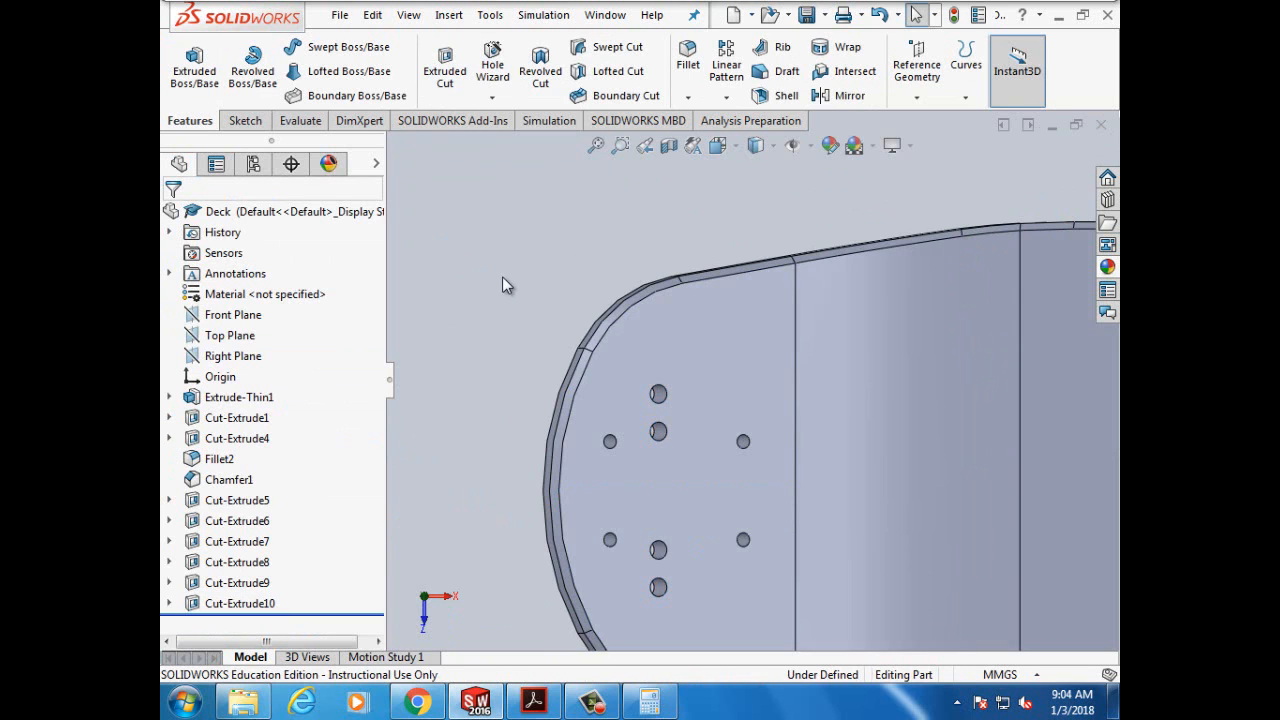
# Step: Examine the whole deck from a tilted front view, checking the hole patterns on both ends
pyautogui.scroll(2, 577, 333)
pyautogui.scroll(3, 688, 365)
pyautogui.press('Up')
pyautogui.press('Up')
pyautogui.press('Up')
pyautogui.press('Up')
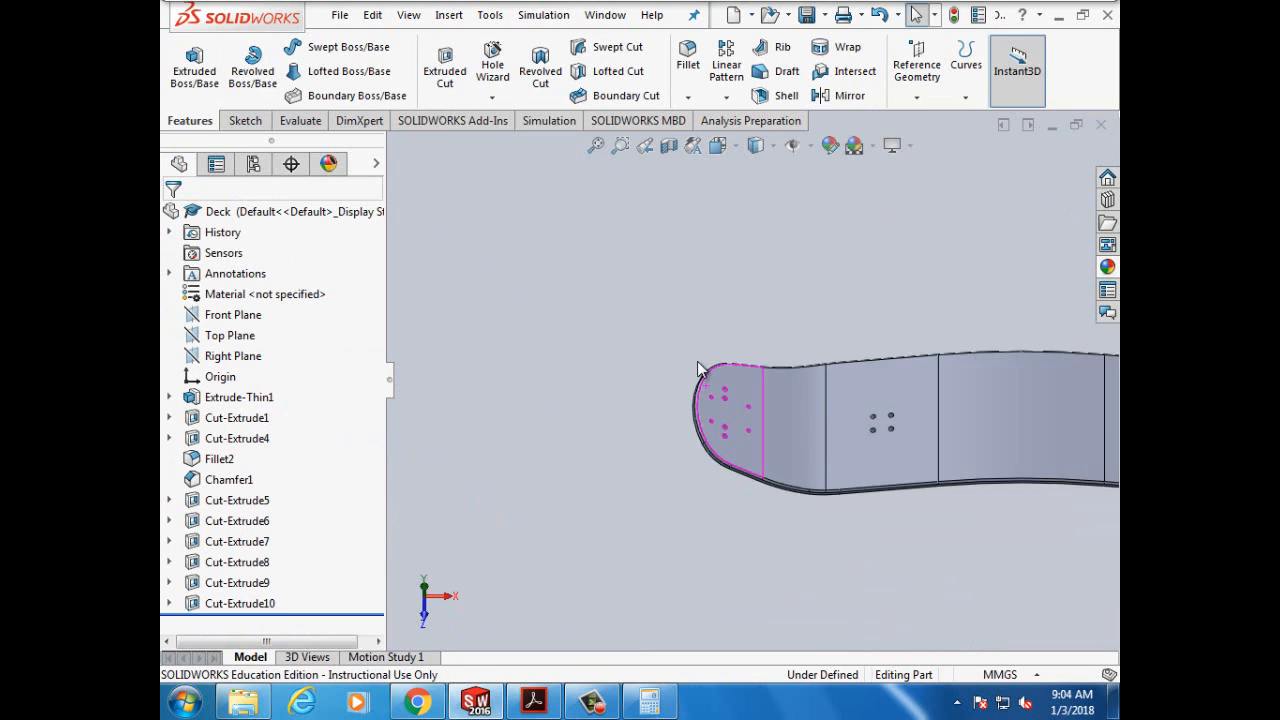
pyautogui.scroll(3, 948, 508)
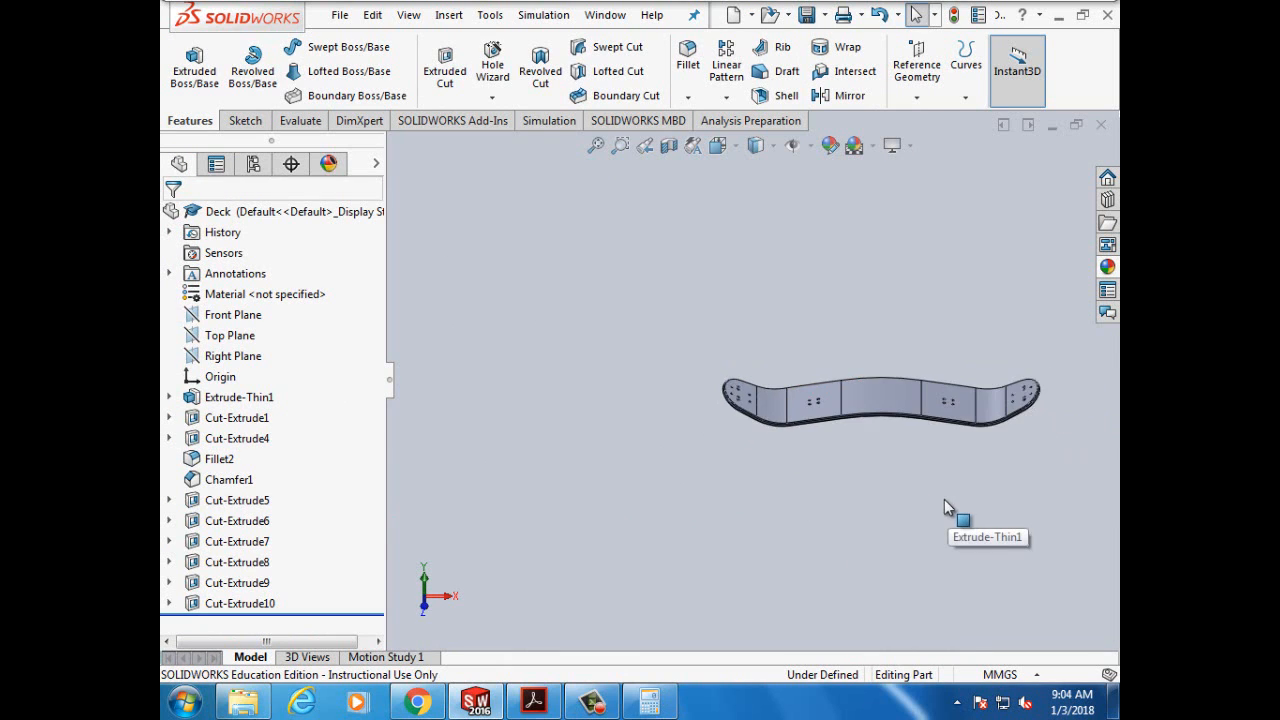
pyautogui.scroll(-1, 891, 477)
pyautogui.scroll(-3, 858, 270)
pyautogui.scroll(2, 769, 350)
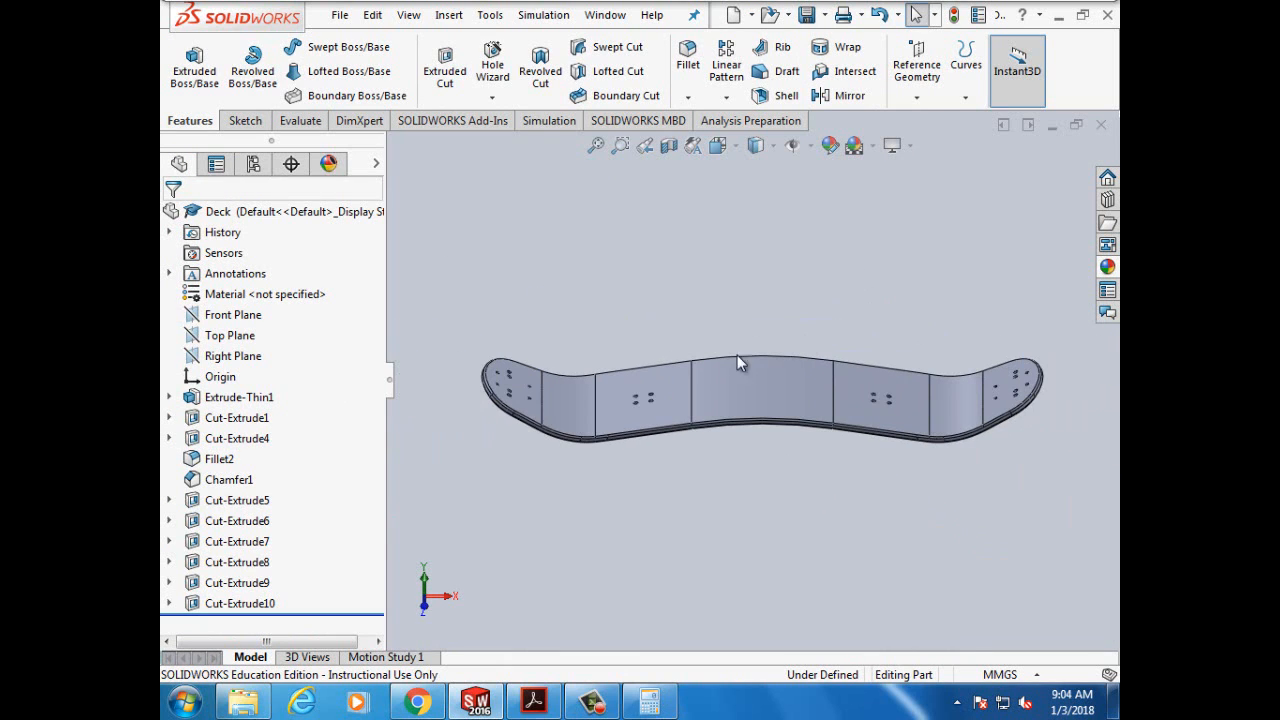
# Step: Save the Deck part
pyautogui.click(343, 15)
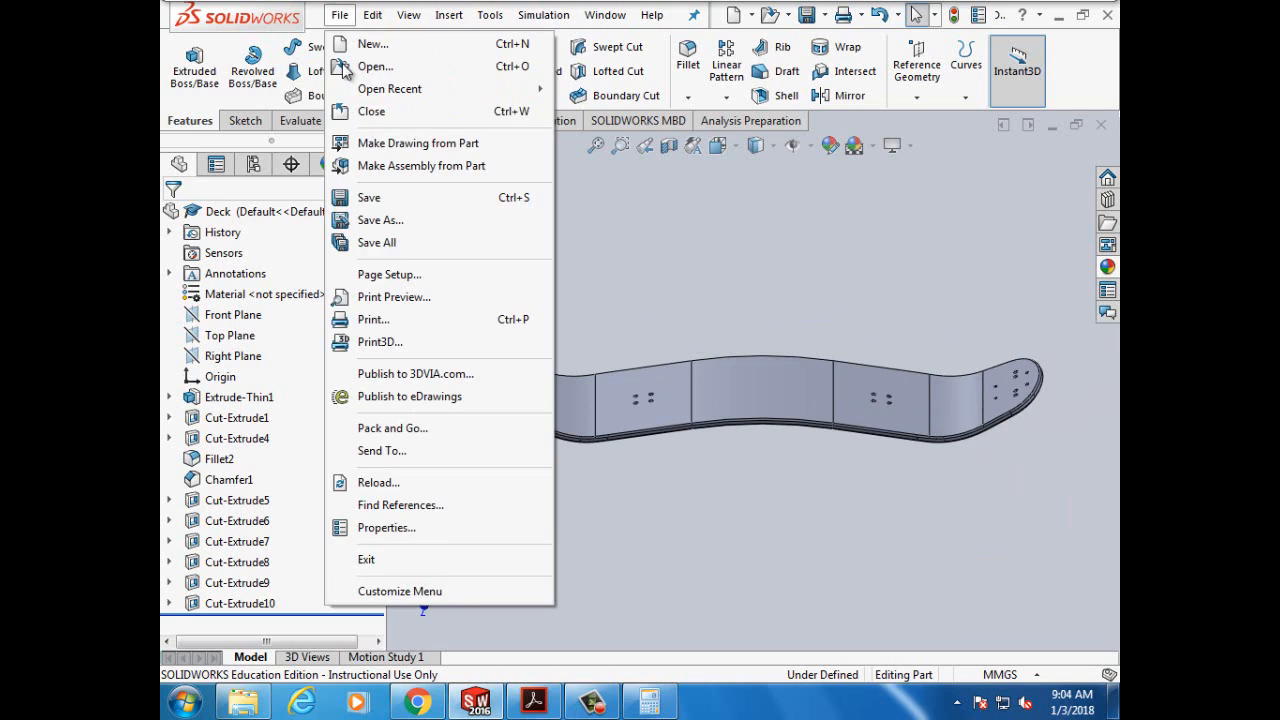
pyautogui.click(369, 197)
pyautogui.moveTo(598, 706)
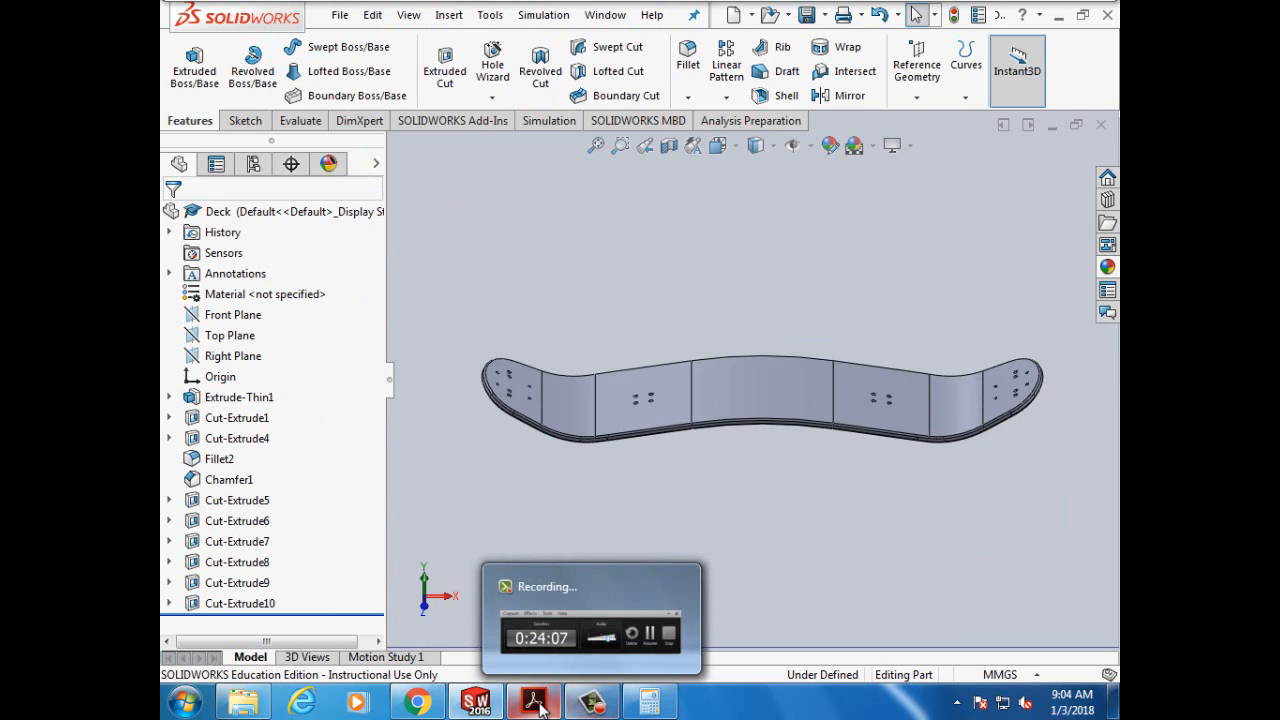
pyautogui.click(594, 705)
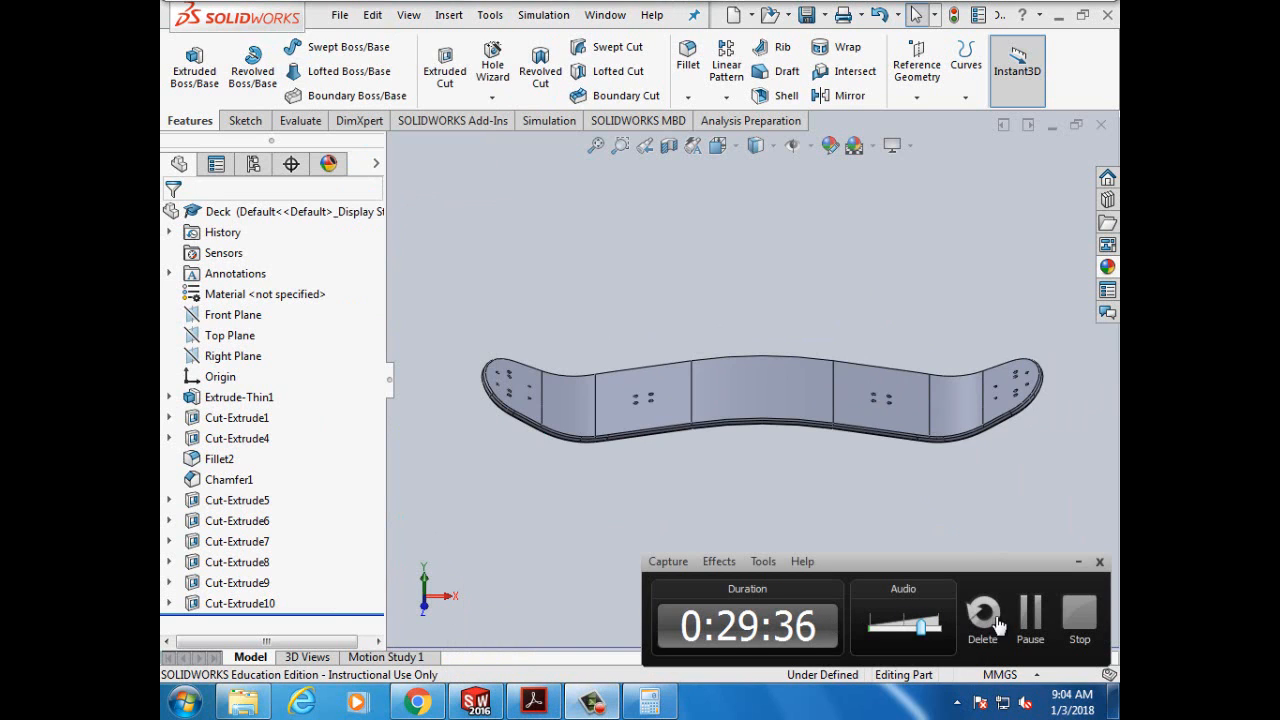